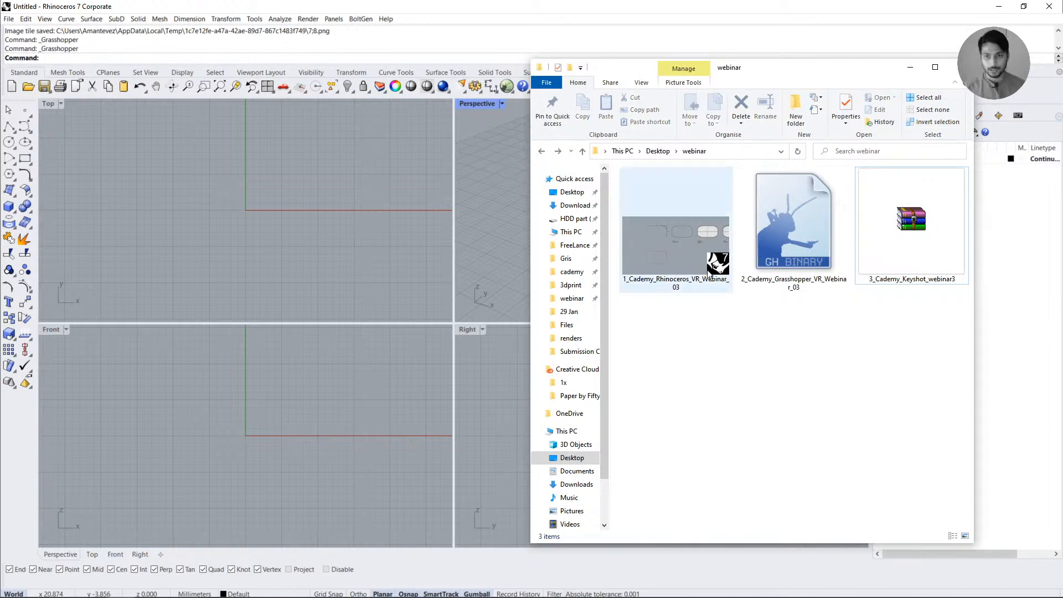
- Switch to the browser and open cademy.xyz/webinar3 to look over the Free Webinar 3.0 page and its registration form
{"action": "left_click", "coordinate": [676, 243]}
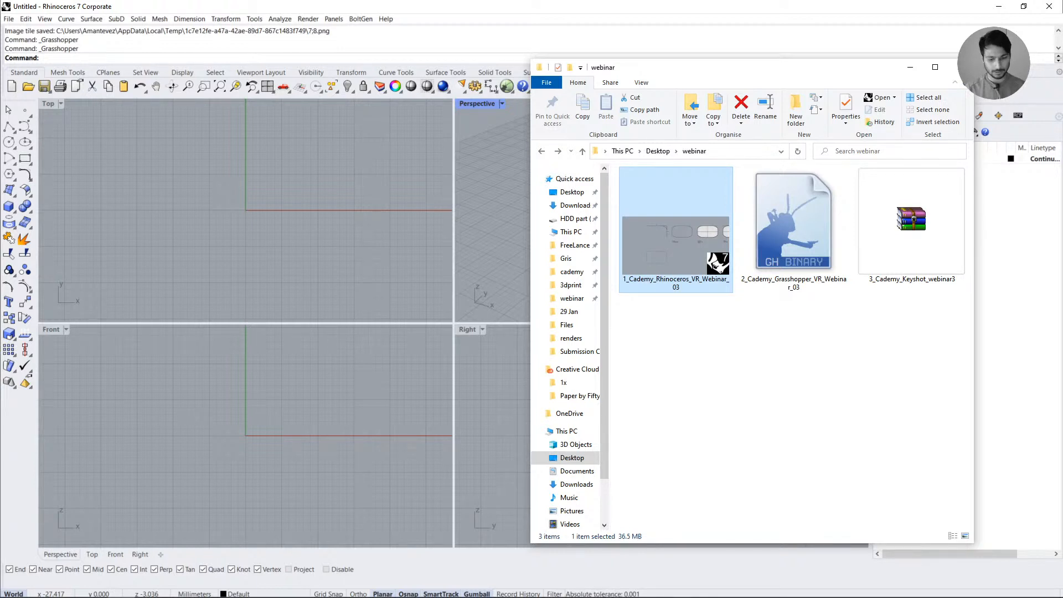
{"action": "key", "text": "alt+Tab"}
{"action": "key", "text": "Escape"}
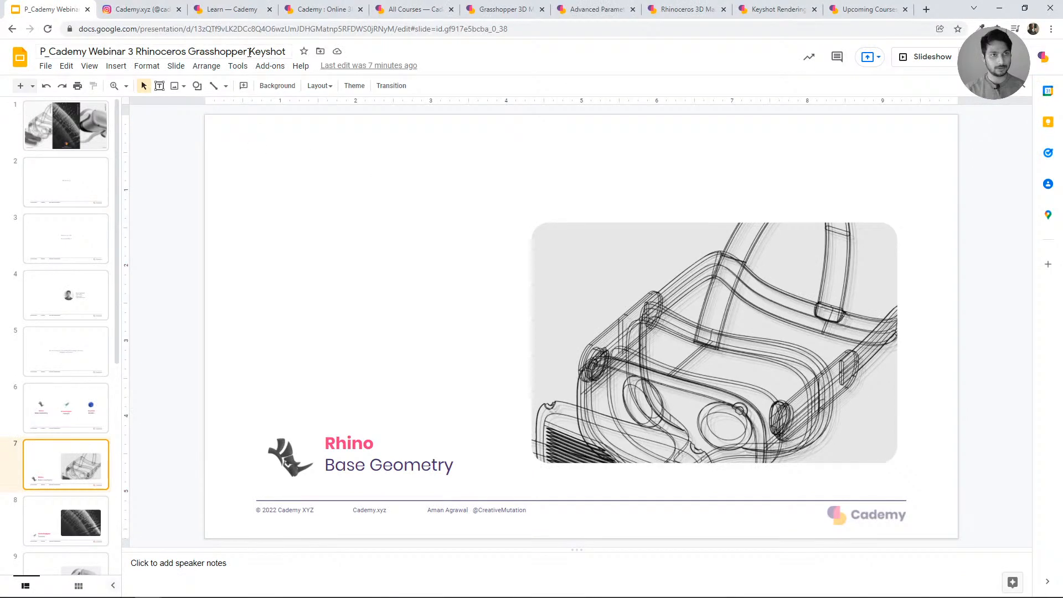
{"action": "left_click", "coordinate": [238, 16]}
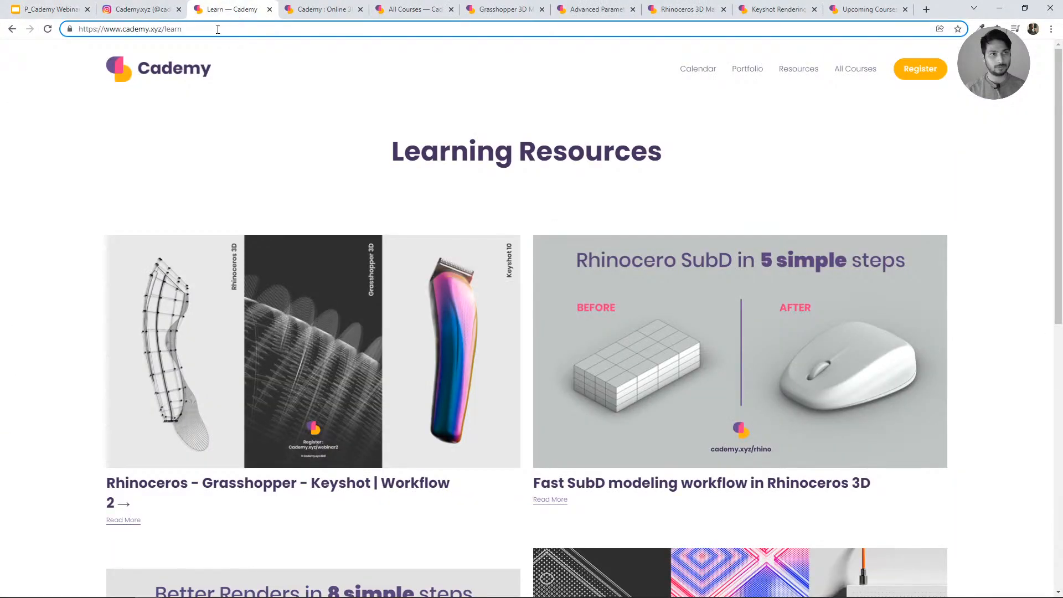
{"action": "double_click", "coordinate": [172, 29]}
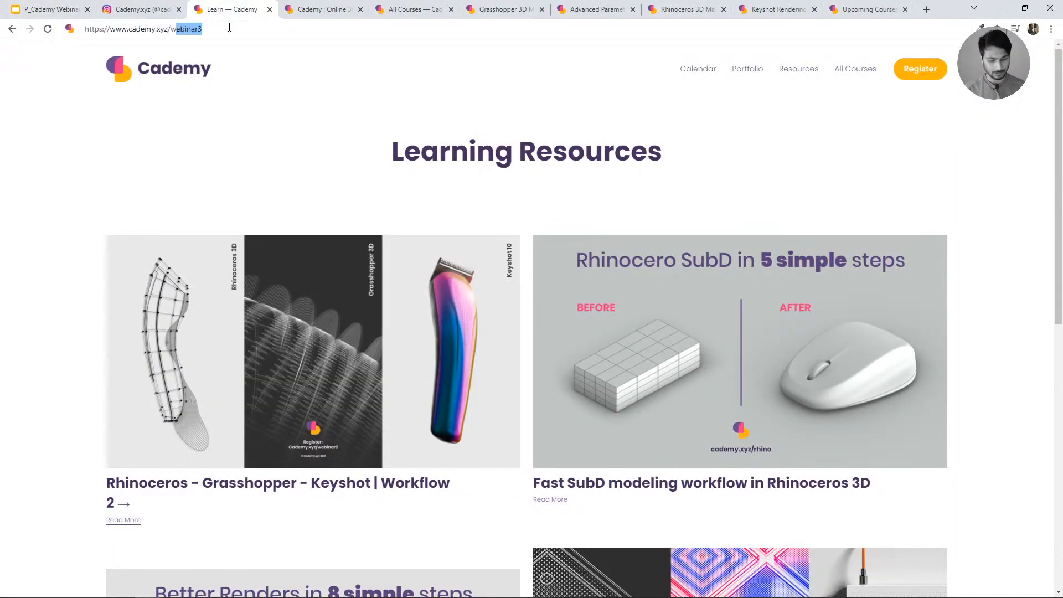
{"action": "type", "text": "webinar3"}
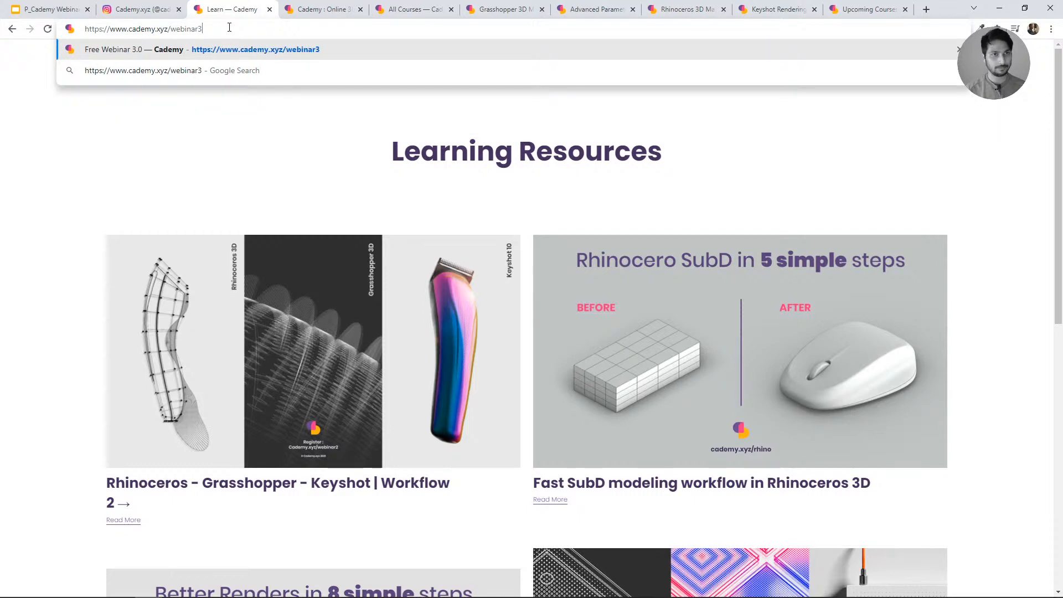
{"action": "key", "text": "Return"}
{"action": "scroll", "coordinate": [361, 306], "scroll_direction": "down", "scroll_amount": 10}
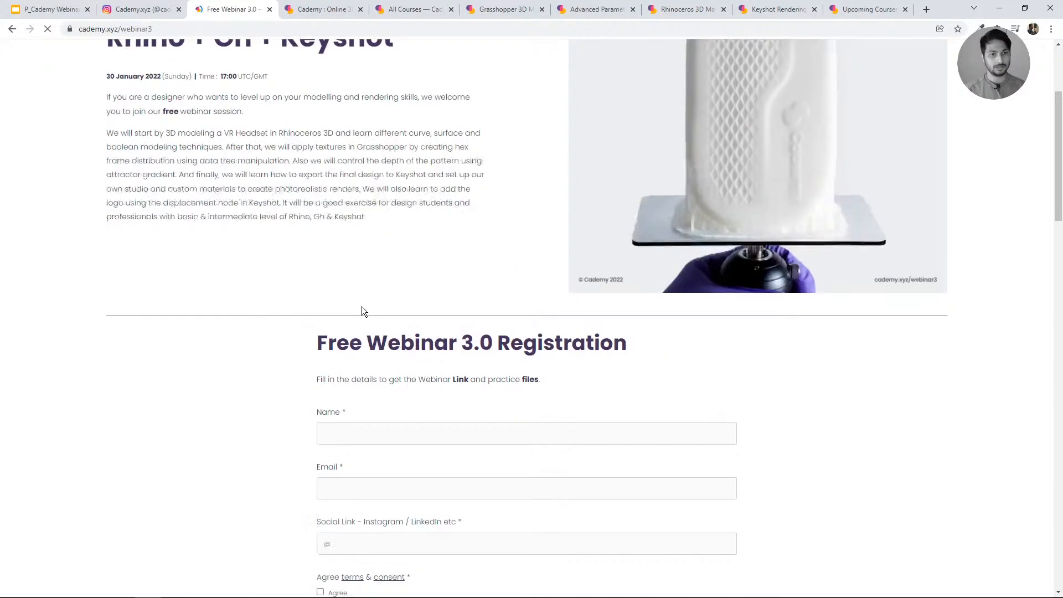
{"action": "scroll", "coordinate": [421, 261], "scroll_direction": "up", "scroll_amount": 5}
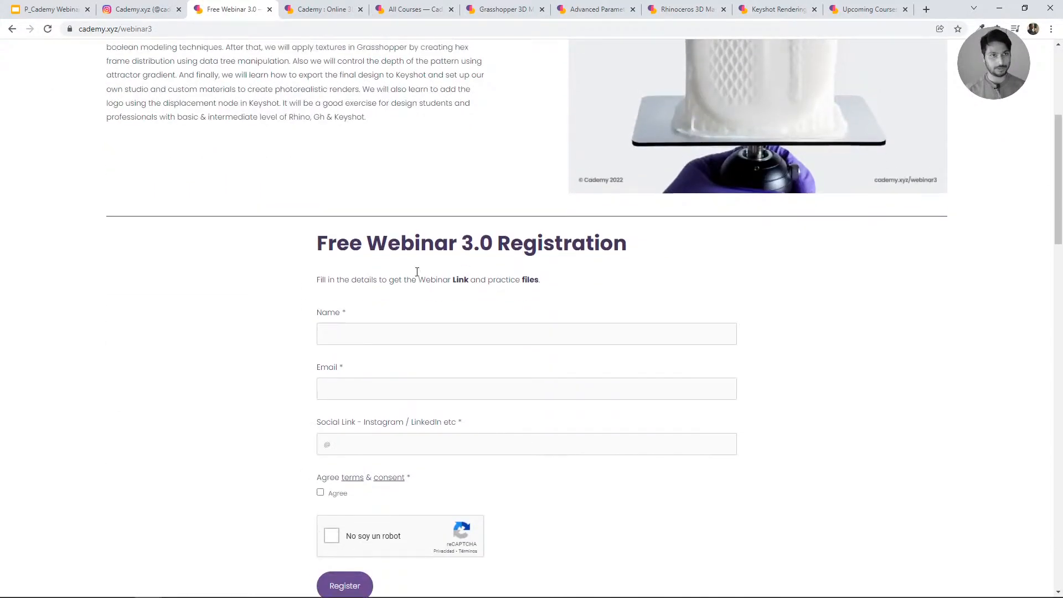
{"action": "left_click", "coordinate": [228, 29]}
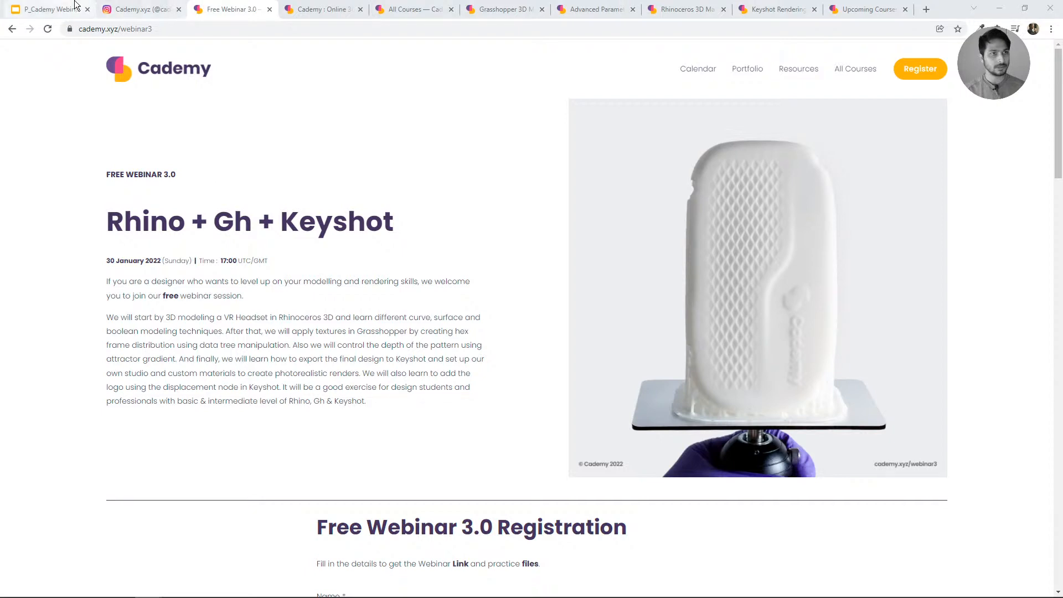
- Return to Rhinoceros and open the file 1_Cademy_Rhinoceros_VR_Webinar_03 from the webinar folder
{"action": "left_click", "coordinate": [51, 10]}
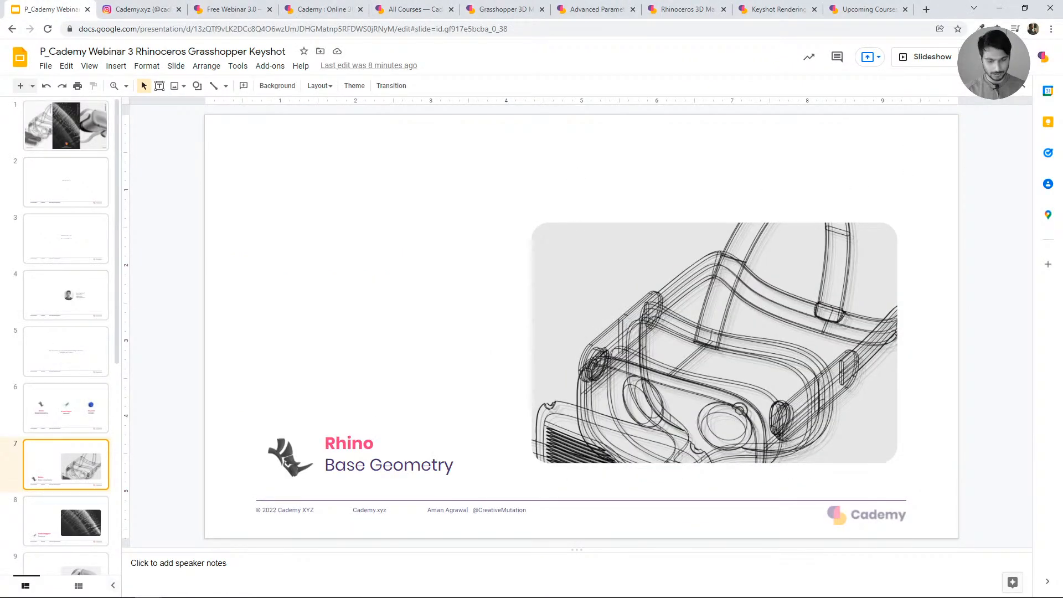
{"action": "key", "text": "alt+Tab"}
{"action": "key", "text": "alt+Tab"}
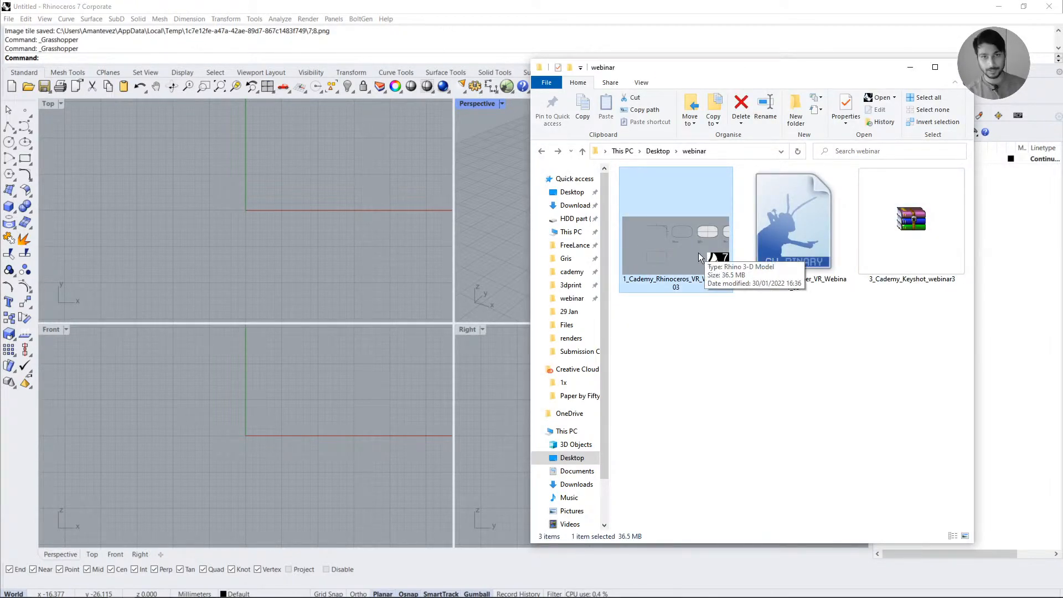
{"action": "left_click_drag", "start_coordinate": [698, 253], "coordinate": [480, 230]}
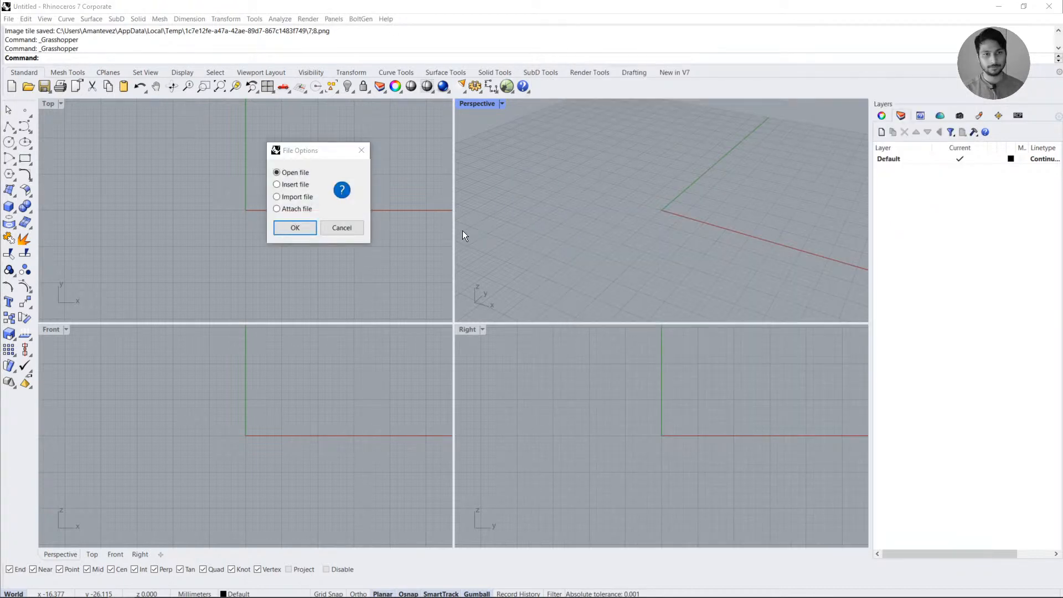
{"action": "left_click", "coordinate": [299, 228]}
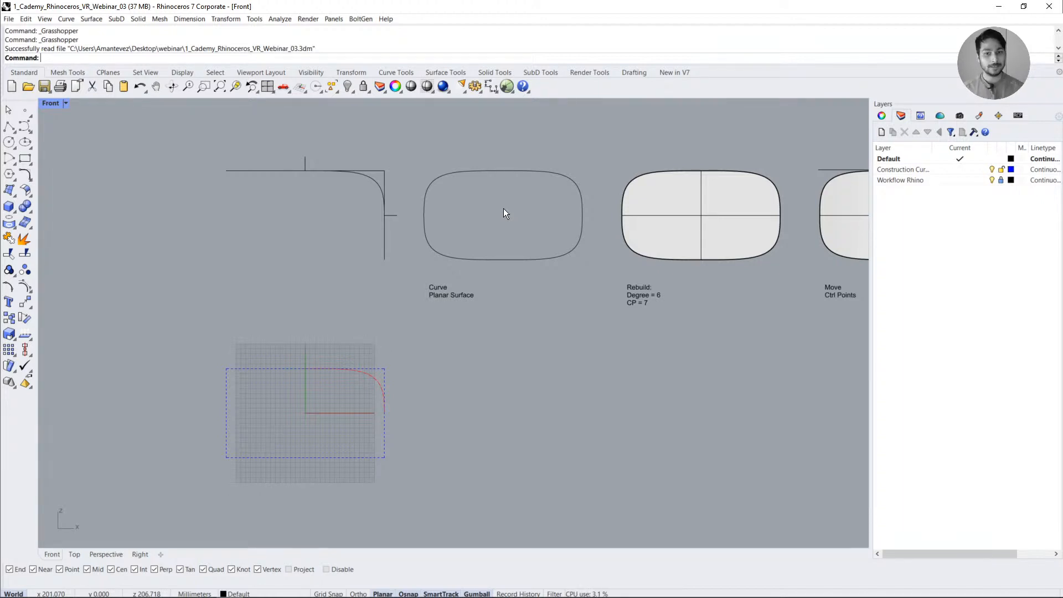
- Examine the row of labelled modelling stages and the construction curves below it in the Front view
{"action": "scroll", "coordinate": [503, 208], "scroll_direction": "down", "scroll_amount": 5}
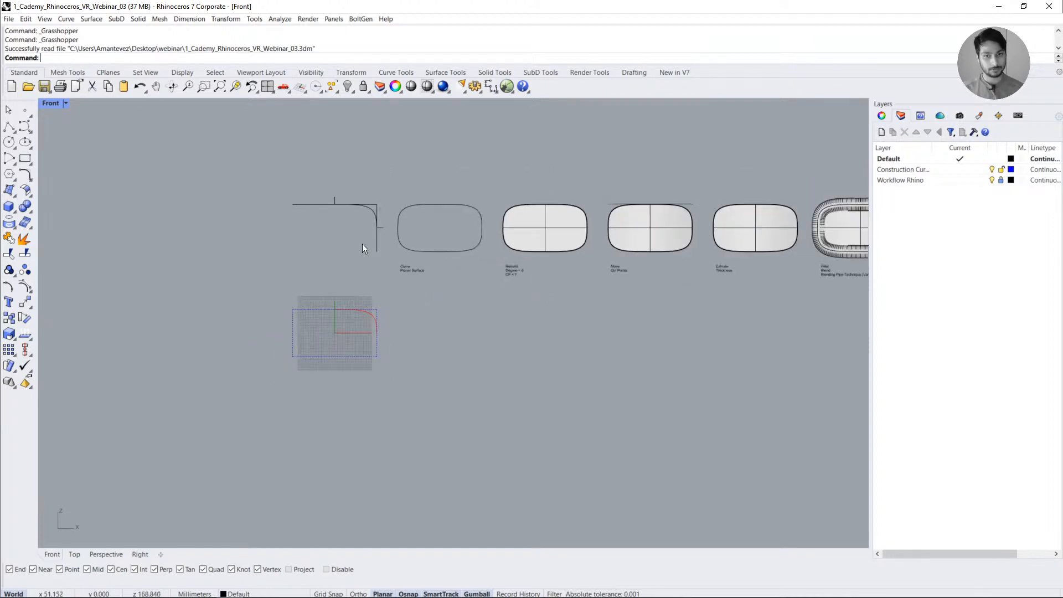
{"action": "right_click_drag", "start_coordinate": [539, 288], "coordinate": [424, 284]}
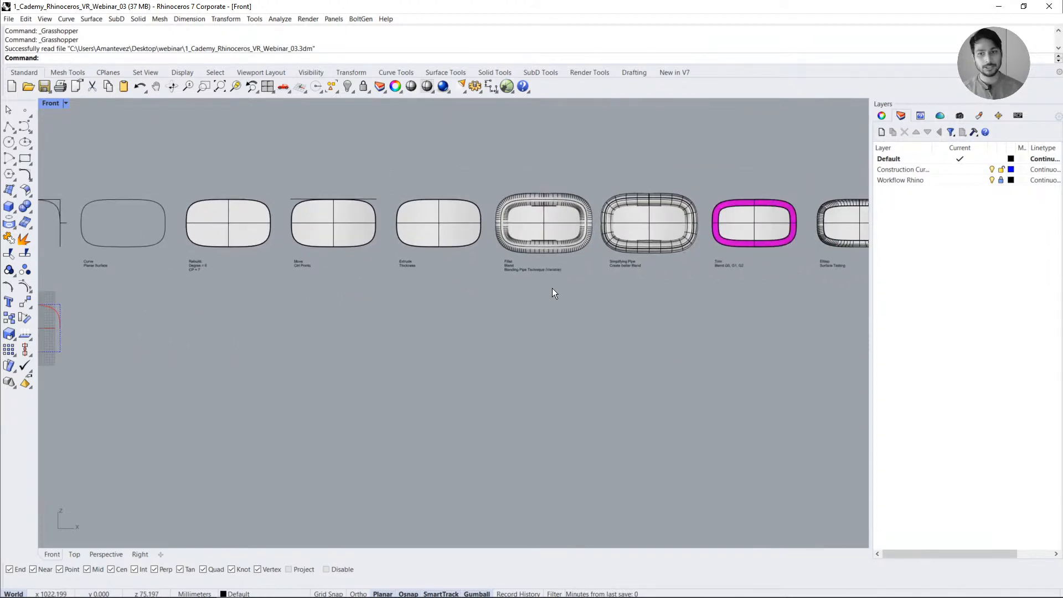
{"action": "right_click_drag", "start_coordinate": [556, 289], "coordinate": [473, 303]}
{"action": "mouse_move", "coordinate": [685, 312]}
{"action": "right_mouse_down"}
{"action": "mouse_move", "coordinate": [576, 308]}
{"action": "mouse_move", "coordinate": [600, 310]}
{"action": "right_mouse_up"}
{"action": "mouse_move", "coordinate": [385, 321]}
{"action": "right_mouse_down"}
{"action": "mouse_move", "coordinate": [578, 315]}
{"action": "mouse_move", "coordinate": [590, 301]}
{"action": "right_mouse_up"}
{"action": "right_click_drag", "start_coordinate": [403, 335], "coordinate": [523, 323]}
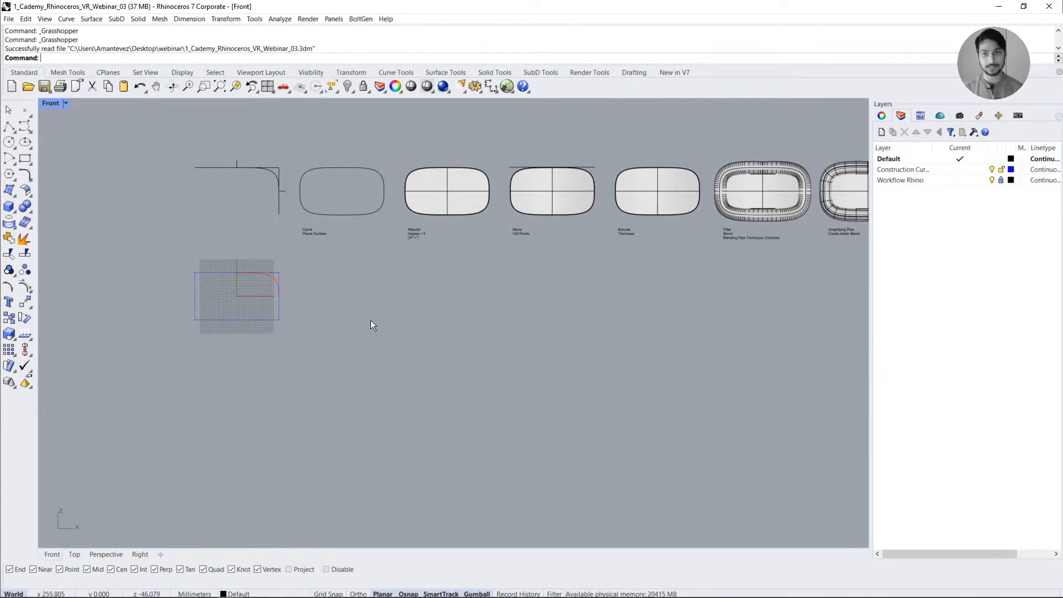
{"action": "right_click_drag", "start_coordinate": [282, 299], "coordinate": [352, 279]}
{"action": "scroll", "coordinate": [374, 284], "scroll_direction": "up", "scroll_amount": 2}
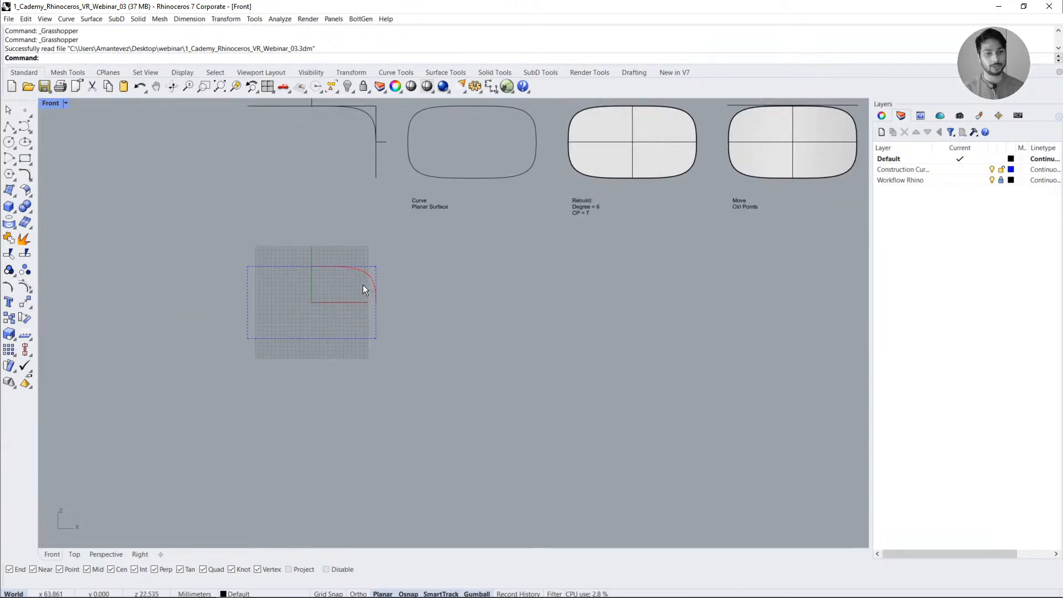
{"action": "right_click_drag", "start_coordinate": [371, 275], "coordinate": [436, 320]}
{"action": "scroll", "coordinate": [410, 321], "scroll_direction": "up", "scroll_amount": 2}
{"action": "right_click_drag", "start_coordinate": [717, 257], "coordinate": [615, 299]}
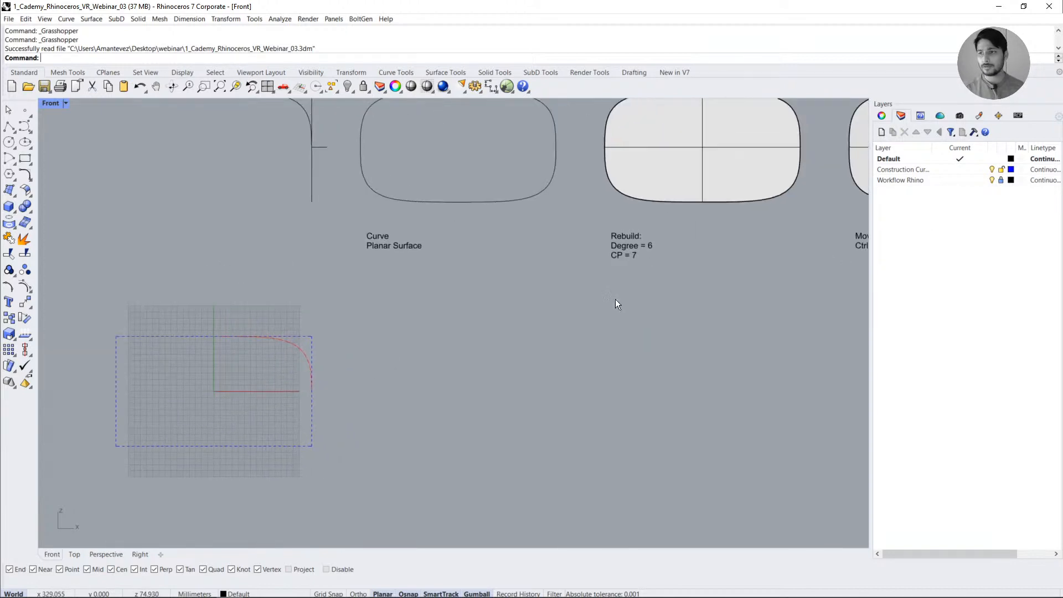
- Hide and show the Workflow Rhino layer again, and inspect the whole row of stages in the Perspective view
{"action": "left_click", "coordinate": [991, 180]}
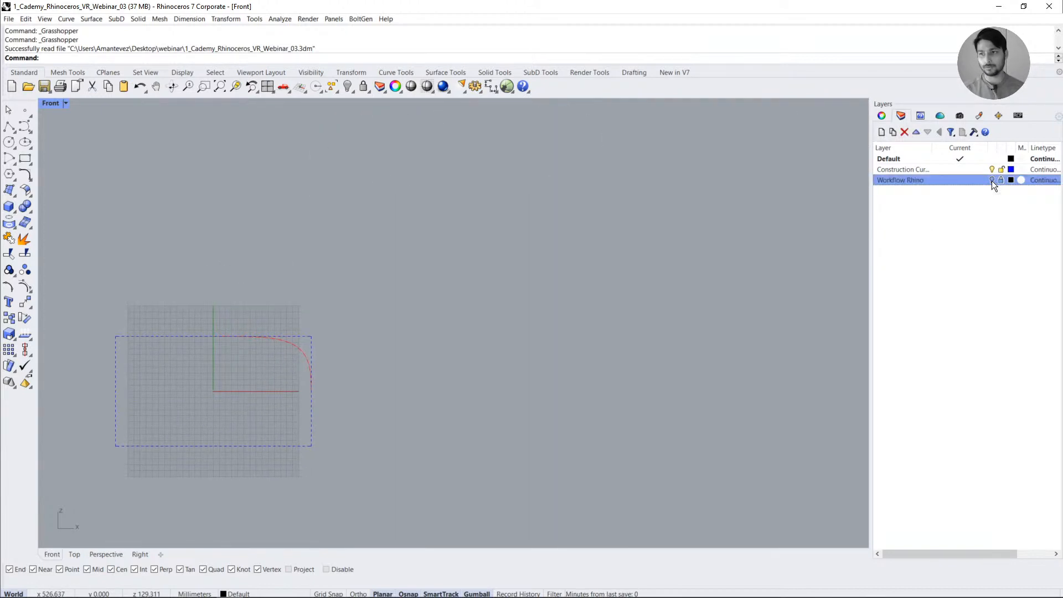
{"action": "left_click", "coordinate": [991, 180]}
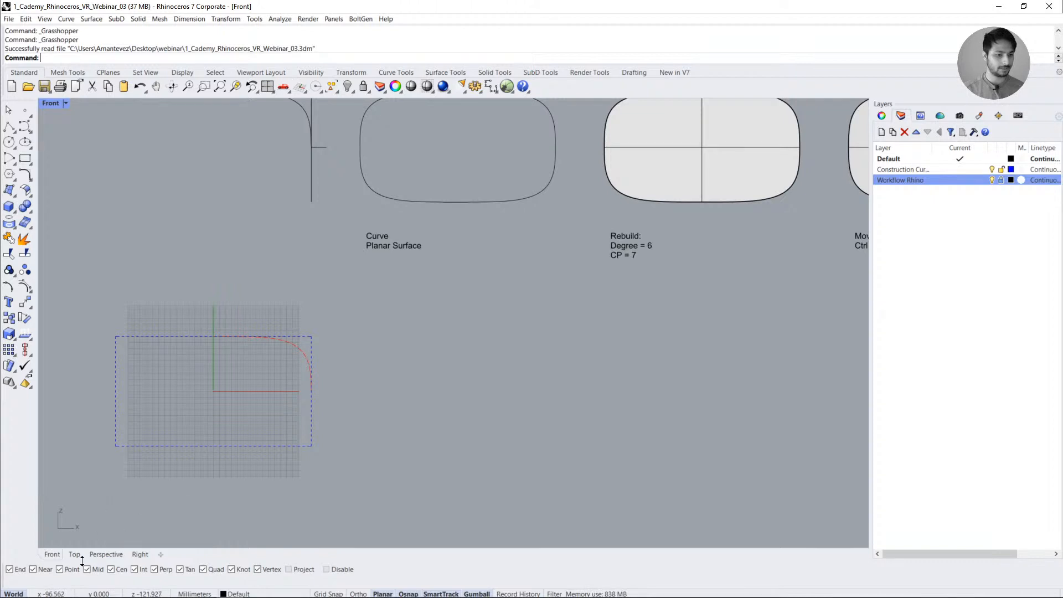
{"action": "left_click", "coordinate": [105, 553]}
{"action": "right_click_drag", "start_coordinate": [245, 490], "coordinate": [572, 372]}
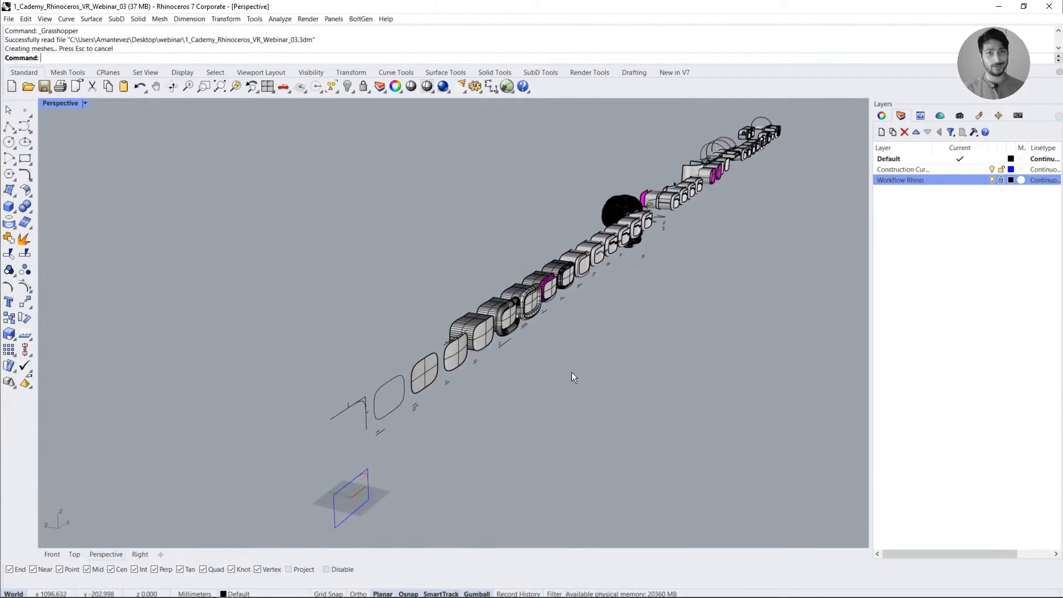
{"action": "right_click_drag", "start_coordinate": [572, 372], "coordinate": [533, 374]}
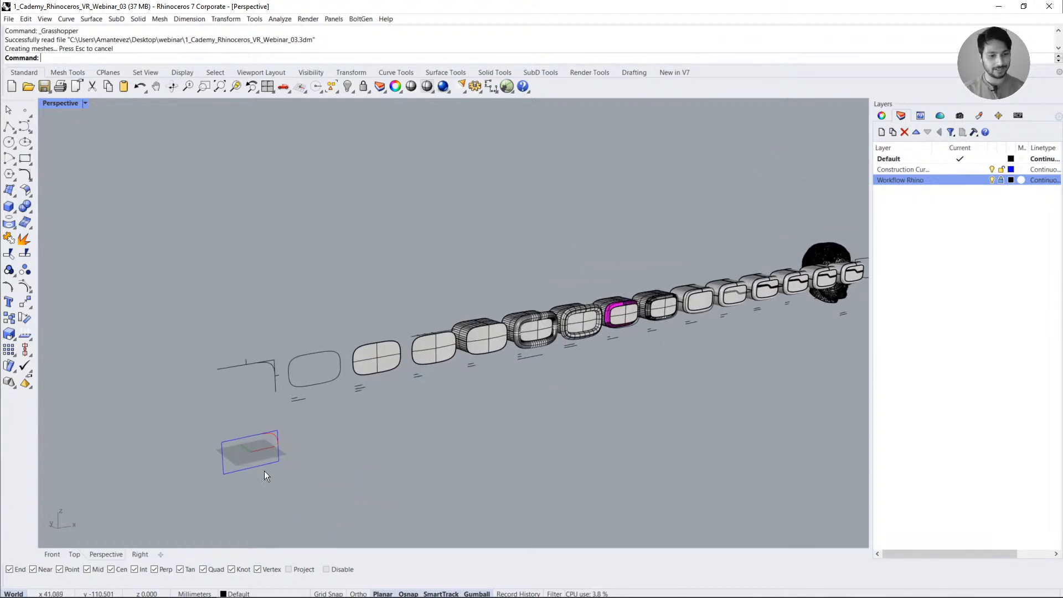
- Examine the construction rectangle and the red rounded corner curve in the Front view, selecting each one in turn
{"action": "left_click", "coordinate": [52, 554]}
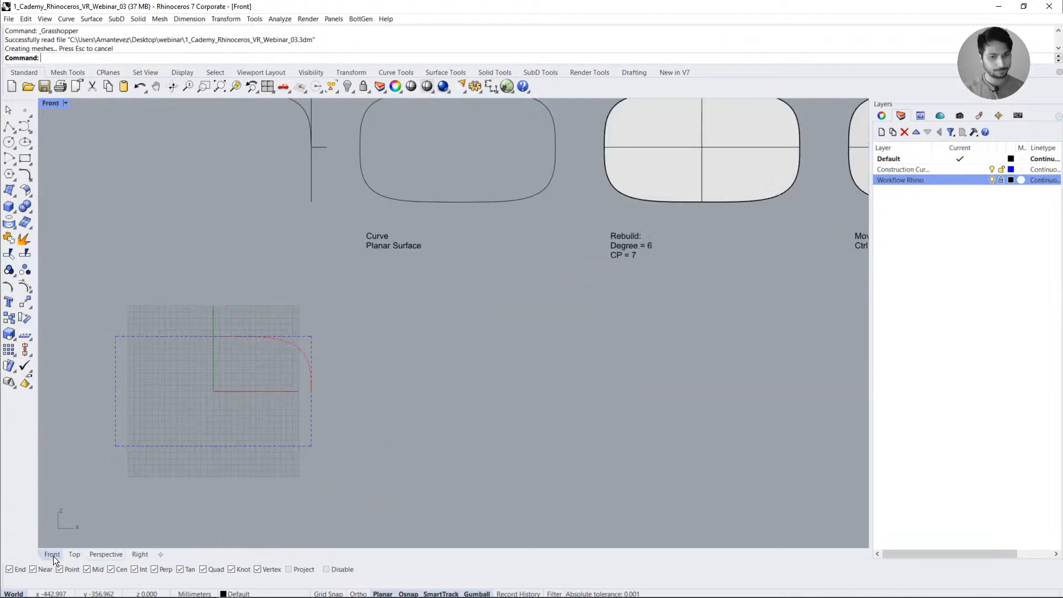
{"action": "scroll", "coordinate": [453, 300], "scroll_direction": "down", "scroll_amount": 3}
{"action": "scroll", "coordinate": [392, 329], "scroll_direction": "up", "scroll_amount": 3}
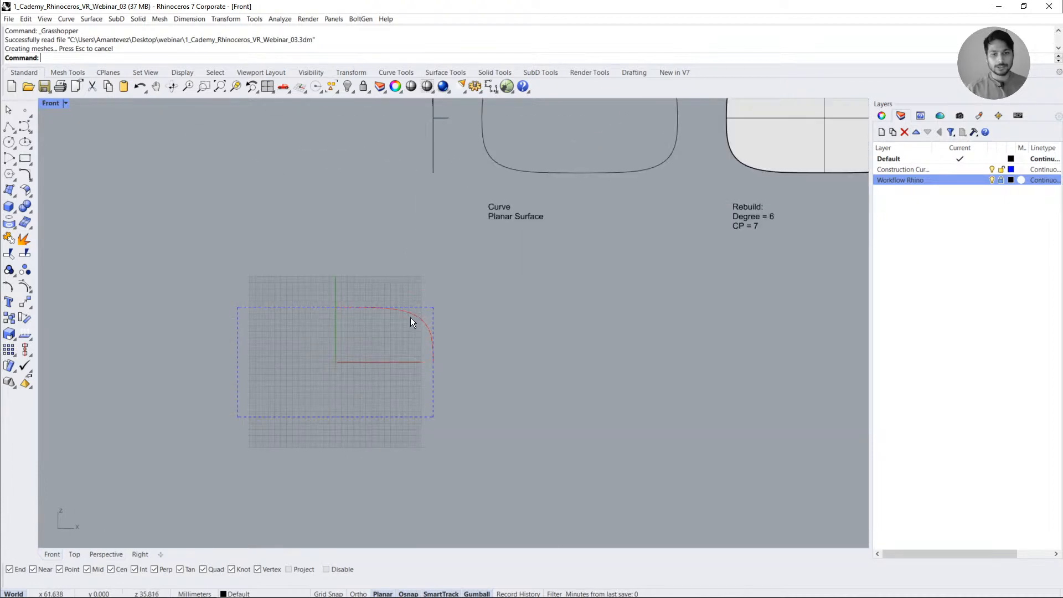
{"action": "left_click", "coordinate": [410, 317]}
{"action": "key", "text": "Escape"}
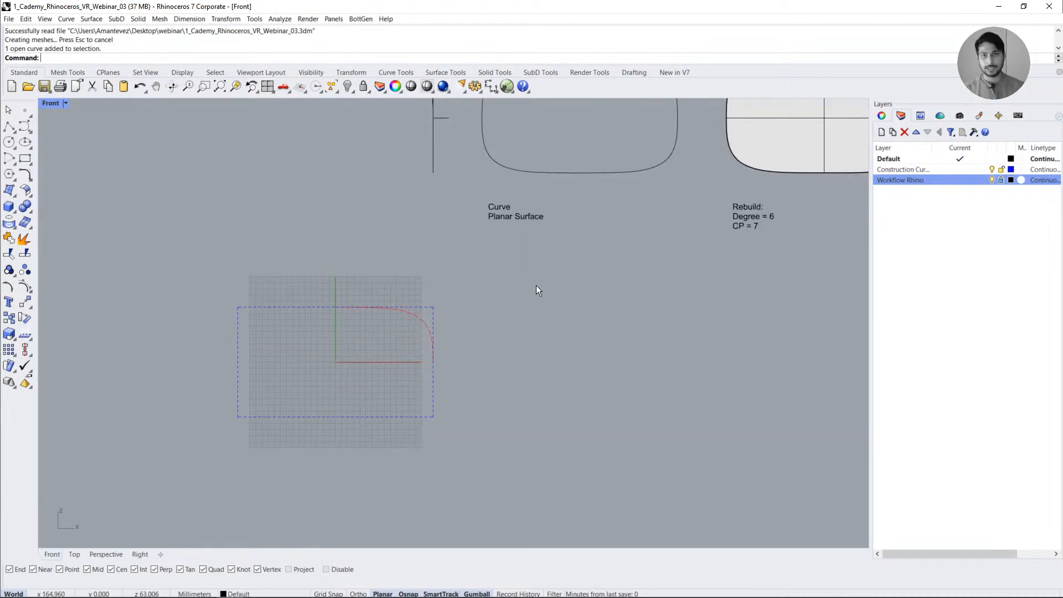
{"action": "right_click_drag", "start_coordinate": [429, 333], "coordinate": [560, 288]}
{"action": "scroll", "coordinate": [560, 278], "scroll_direction": "up", "scroll_amount": 6}
{"action": "left_click_drag", "start_coordinate": [581, 232], "coordinate": [527, 277]}
{"action": "left_click", "coordinate": [612, 269]}
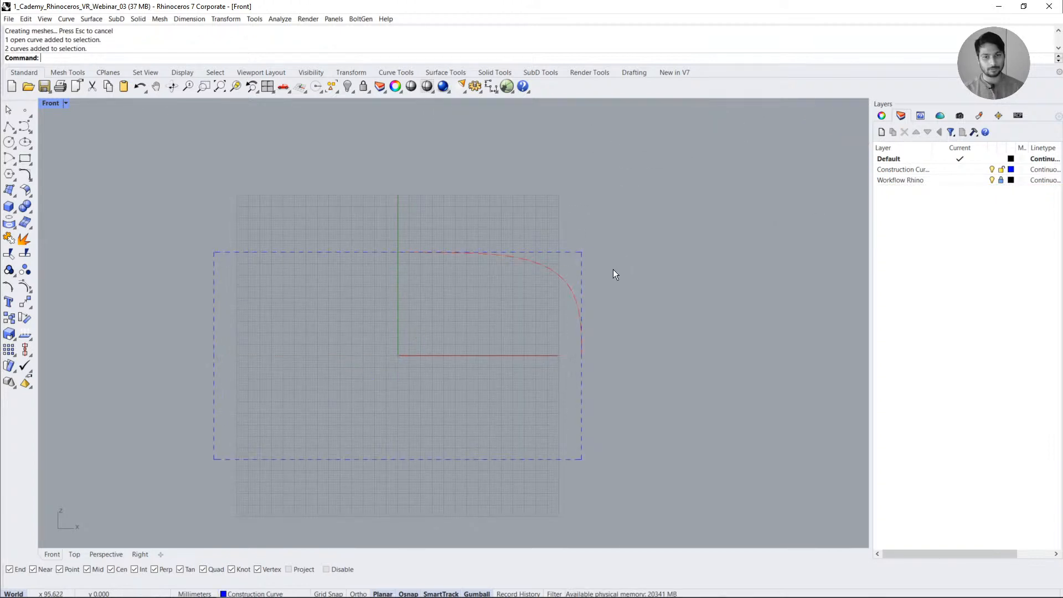
{"action": "left_click", "coordinate": [569, 281]}
{"action": "left_click", "coordinate": [606, 265]}
{"action": "left_click", "coordinate": [582, 273]}
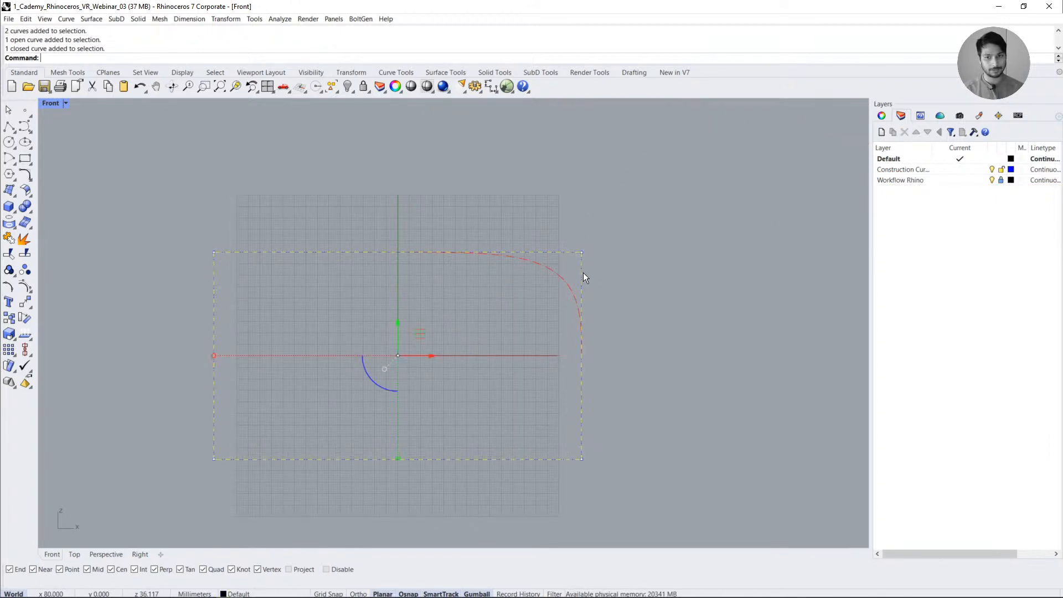
{"action": "left_click", "coordinate": [545, 281]}
{"action": "left_click", "coordinate": [552, 271]}
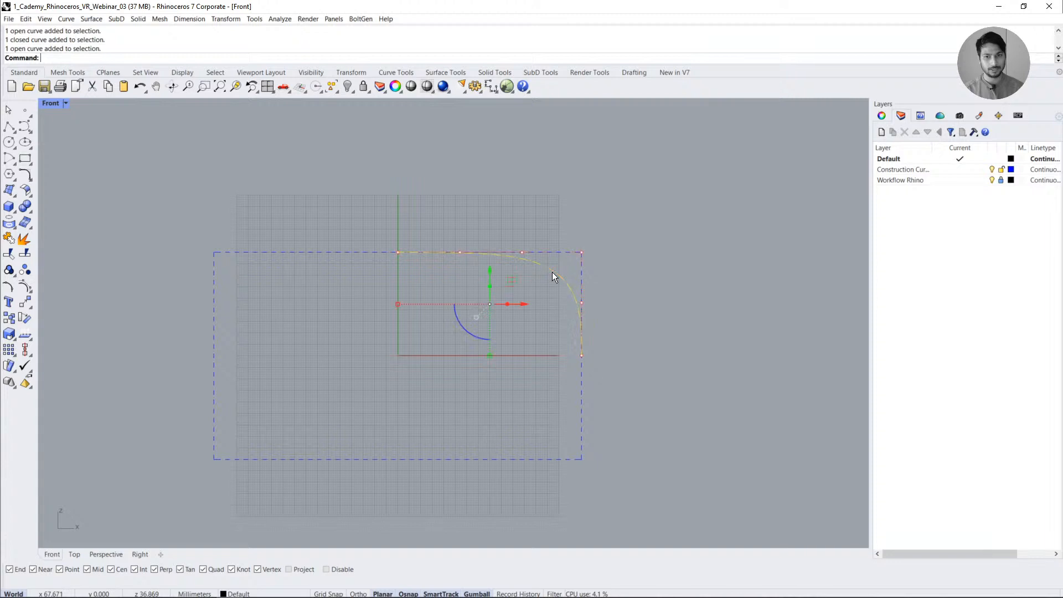
{"action": "left_click", "coordinate": [582, 406]}
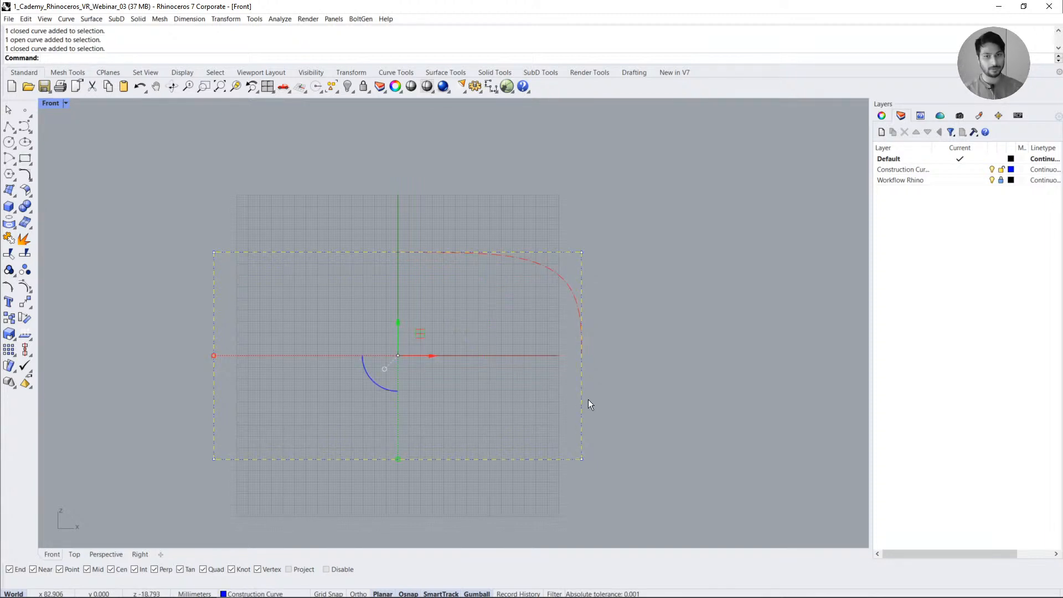
{"action": "left_click", "coordinate": [599, 375]}
{"action": "left_click", "coordinate": [566, 284]}
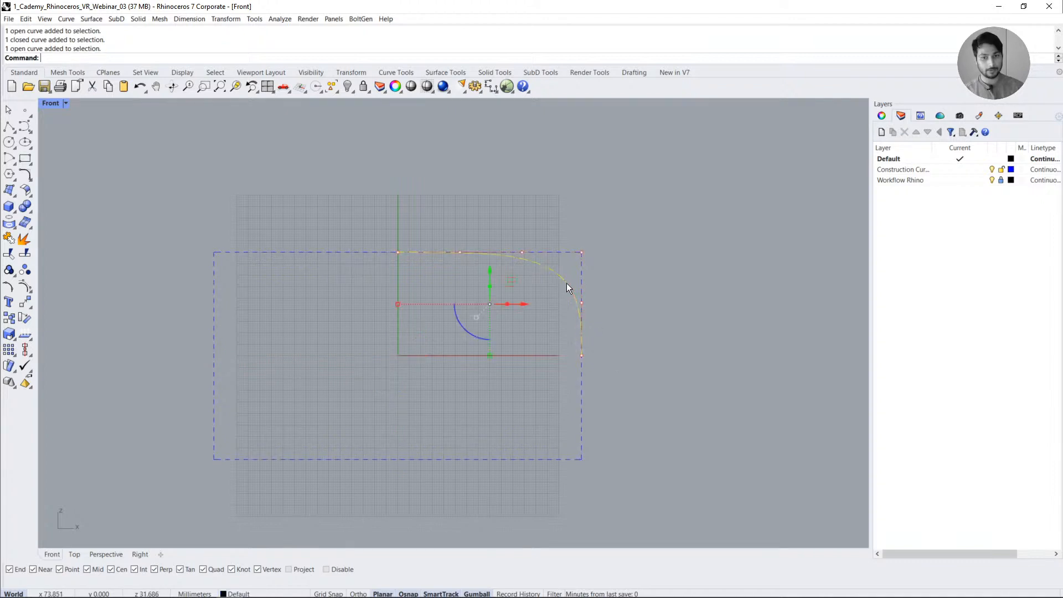
{"action": "left_click", "coordinate": [602, 292]}
{"action": "left_click", "coordinate": [555, 278]}
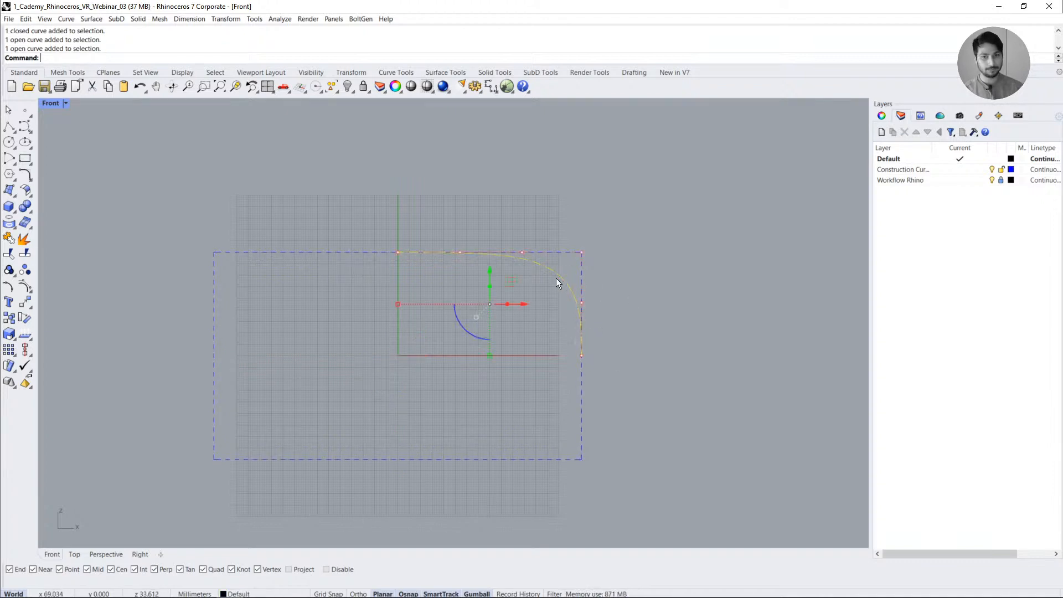
{"action": "left_click", "coordinate": [621, 286]}
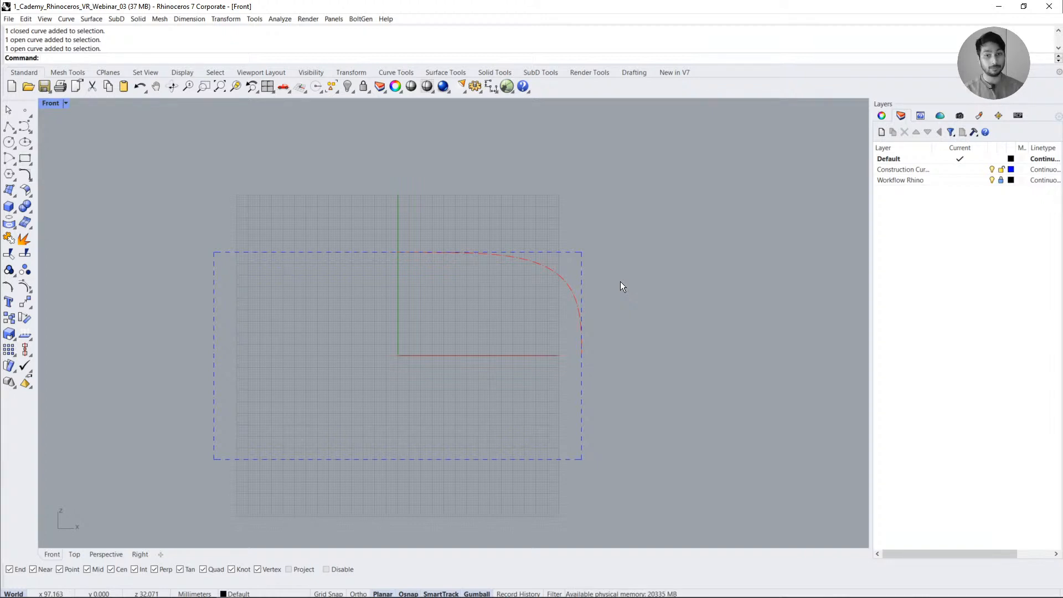
{"action": "left_click", "coordinate": [544, 270]}
{"action": "left_click", "coordinate": [535, 371]}
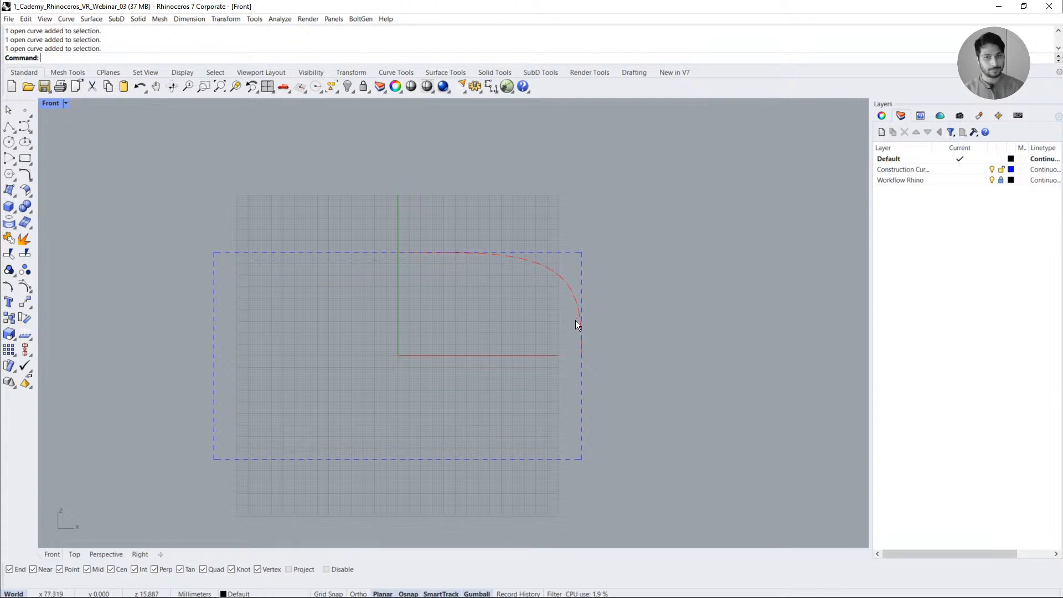
{"action": "left_click", "coordinate": [573, 299]}
{"action": "left_click", "coordinate": [635, 286]}
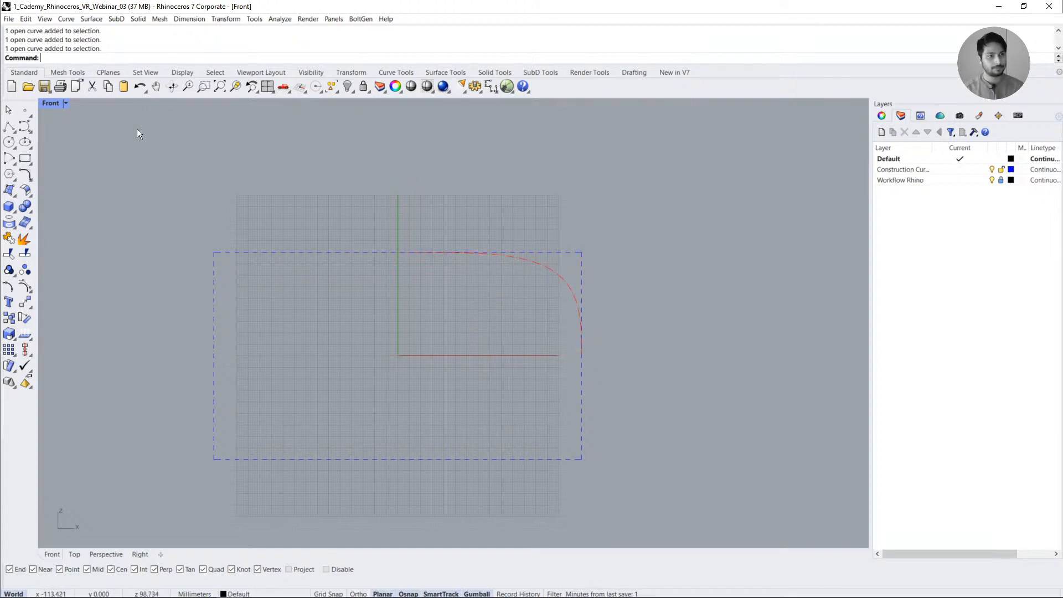
- Draw a horizontal polyline about 26 mm long, running left along the construction rectangle's top edge from the red corner curve's upper end
{"action": "left_click", "coordinate": [8, 126]}
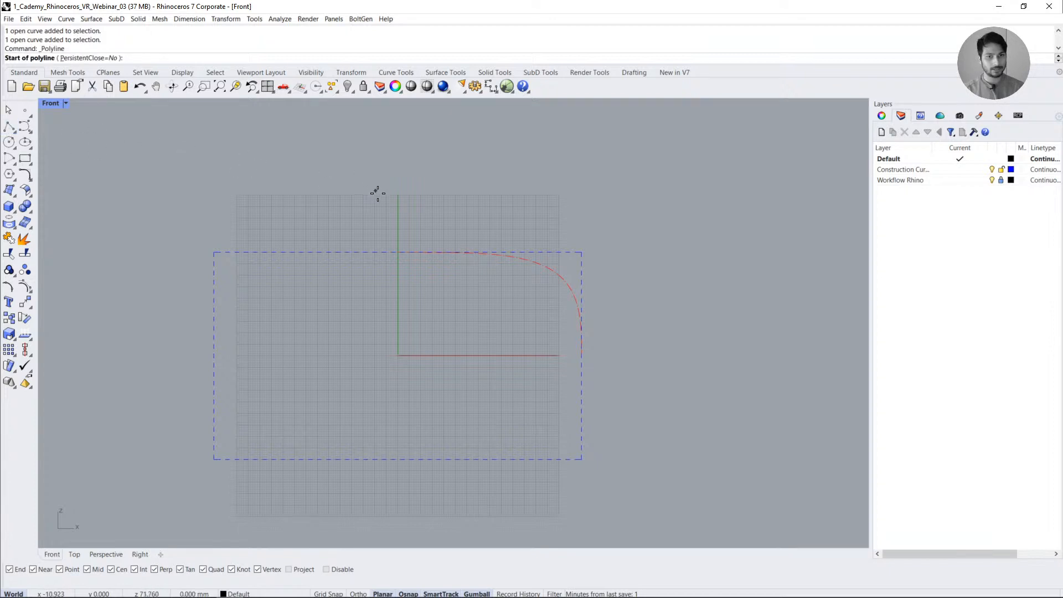
{"action": "left_click", "coordinate": [398, 252]}
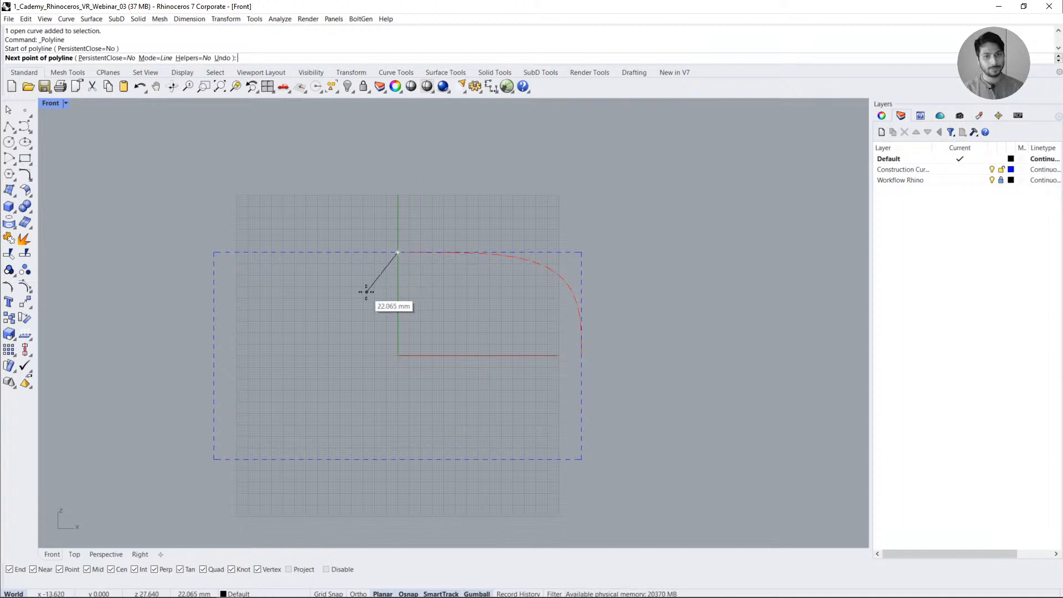
{"action": "left_click", "coordinate": [339, 283]}
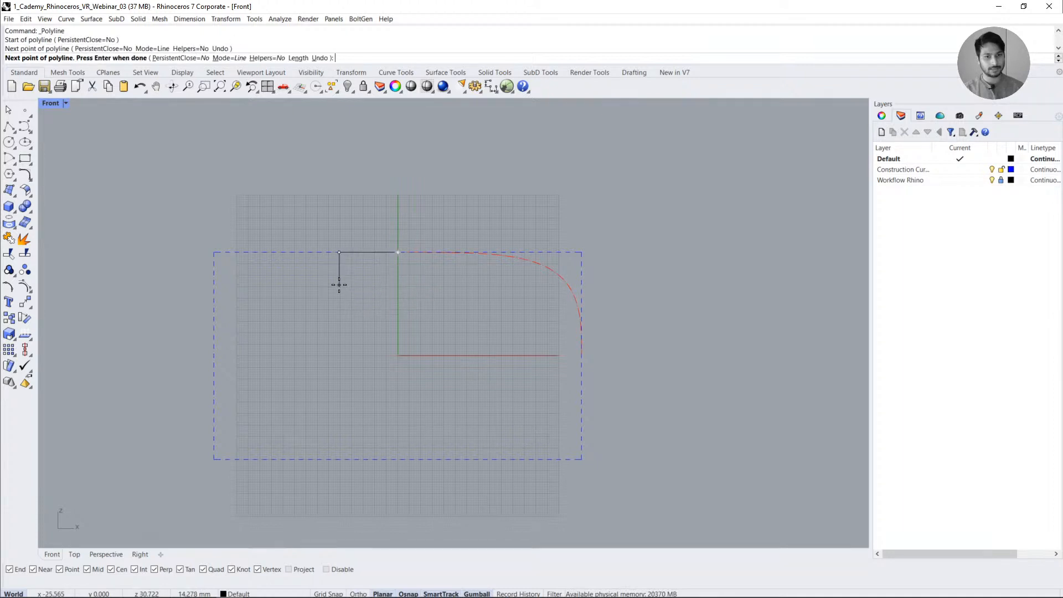
{"action": "key", "text": "Return"}
{"action": "left_click", "coordinate": [367, 254]}
{"action": "left_click", "coordinate": [400, 279]}
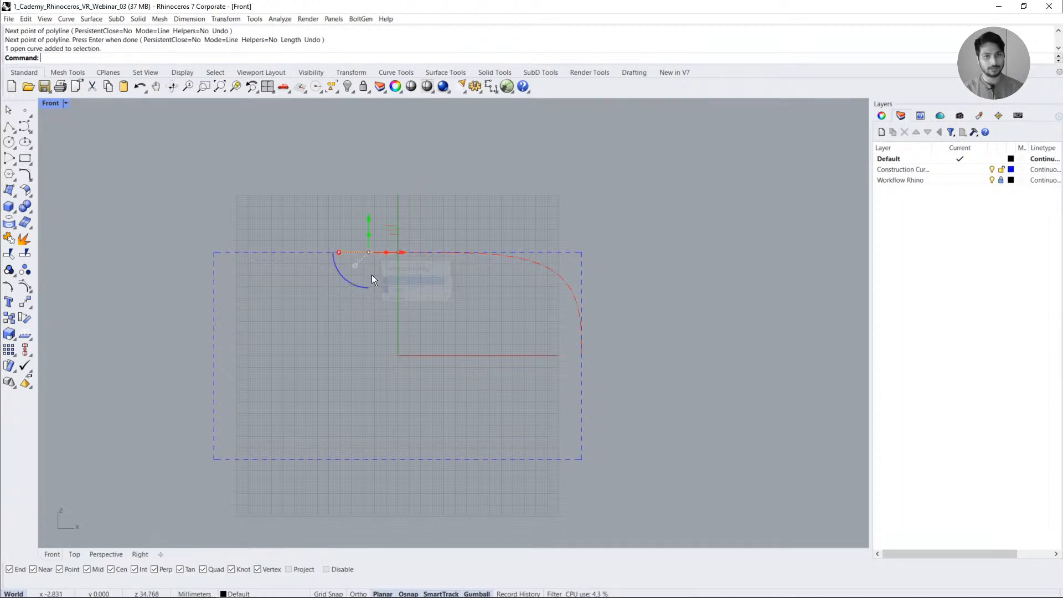
- Draw a vertical polyline about 21 mm long, running down the rectangle's right edge from the red corner curve's lower end
{"action": "key", "text": "Return"}
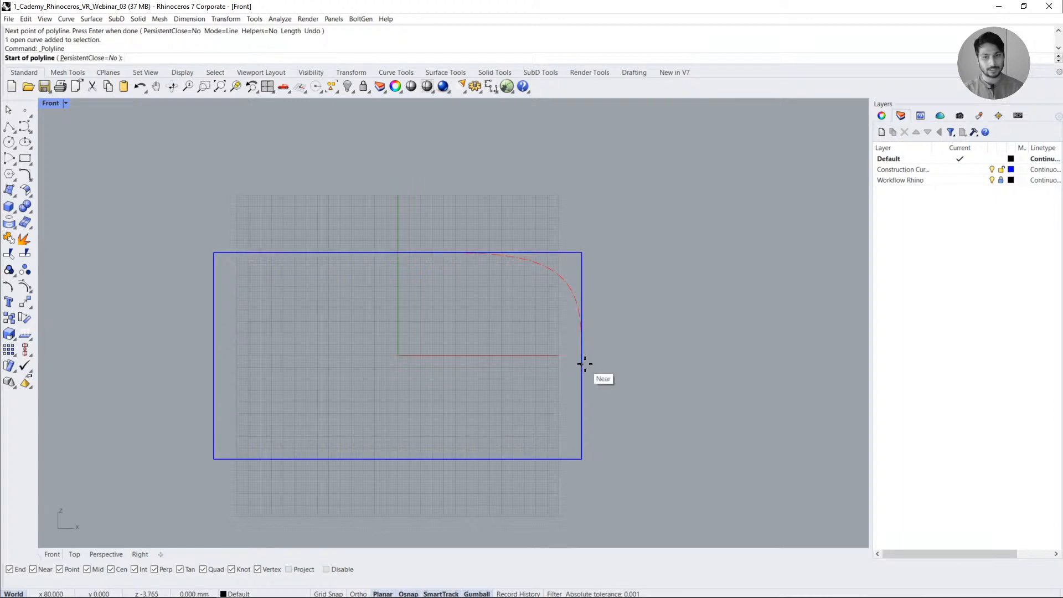
{"action": "left_click", "coordinate": [581, 357]}
{"action": "key", "text": "F8"}
{"action": "left_click", "coordinate": [600, 404]}
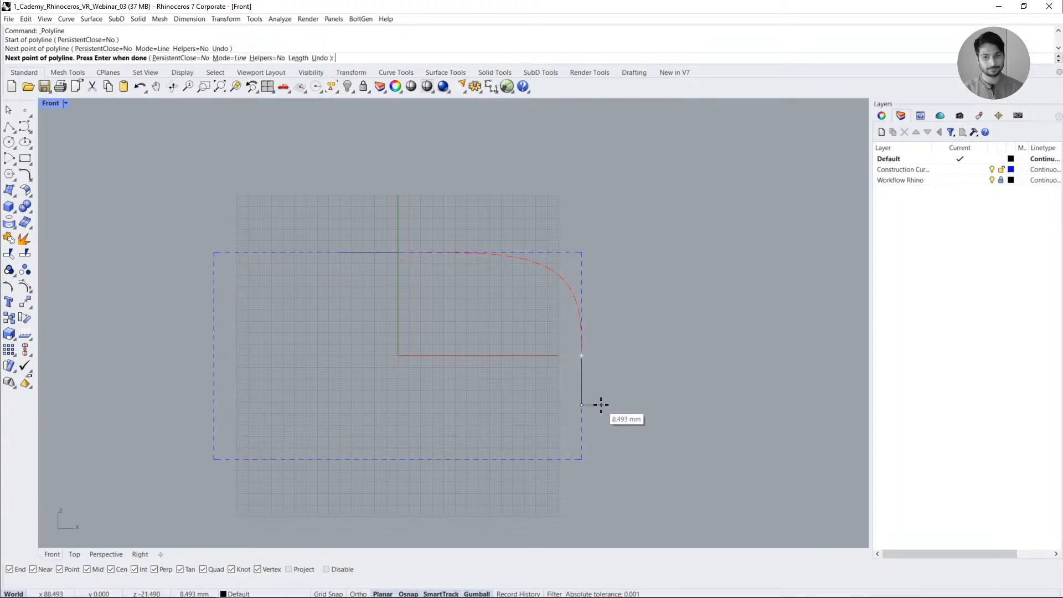
{"action": "key", "text": "Return"}
- Hide the blue construction rectangle, leaving the red corner curve and the two short lines on display
{"action": "left_click", "coordinate": [558, 277]}
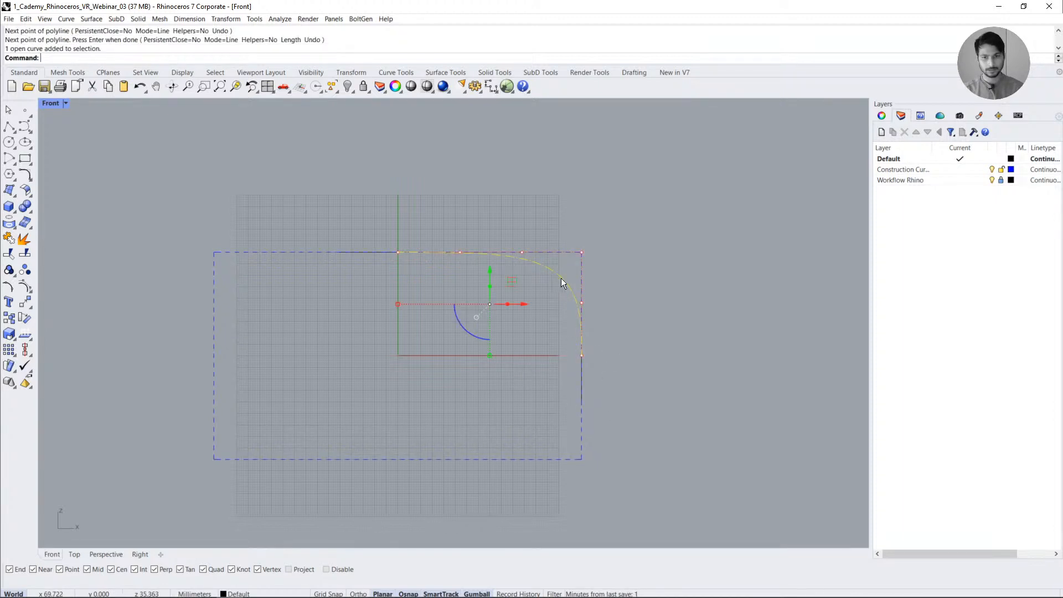
{"action": "key", "text": "Escape"}
{"action": "left_click", "coordinate": [567, 281]}
{"action": "left_click_drag", "start_coordinate": [581, 232], "coordinate": [532, 285]}
{"action": "key", "text": "Escape"}
{"action": "left_click", "coordinate": [564, 258]}
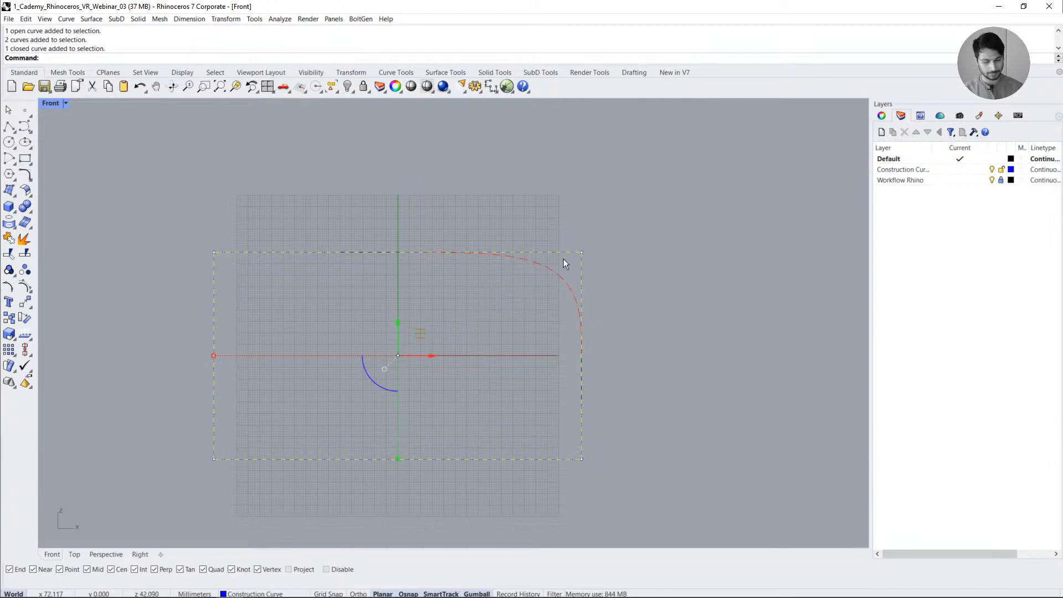
{"action": "key", "text": "ctrl+h"}
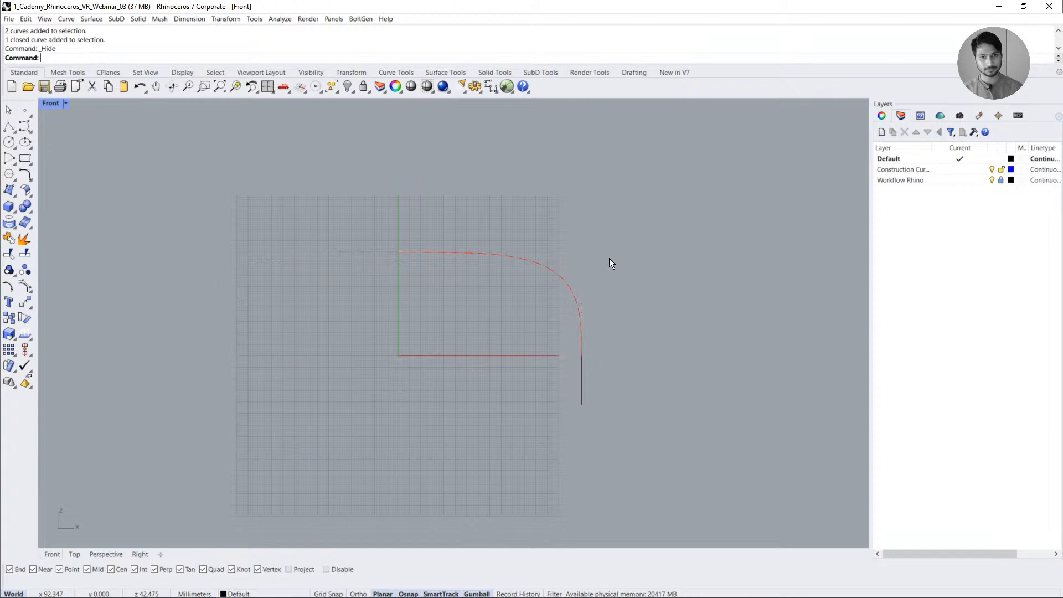
{"action": "left_click", "coordinate": [567, 273]}
{"action": "key", "text": "Escape"}
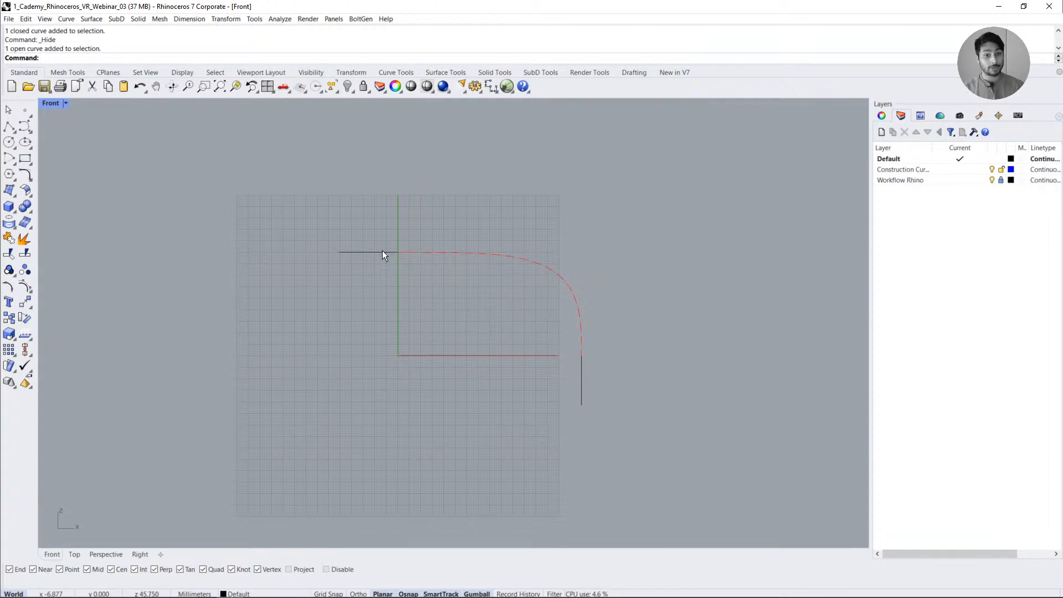
- Start the BlendCrv command and display its auto-updating command help
{"action": "left_click", "coordinate": [383, 252]}
{"action": "left_click", "coordinate": [584, 370], "text": "shift"}
{"action": "left_click", "coordinate": [642, 346]}
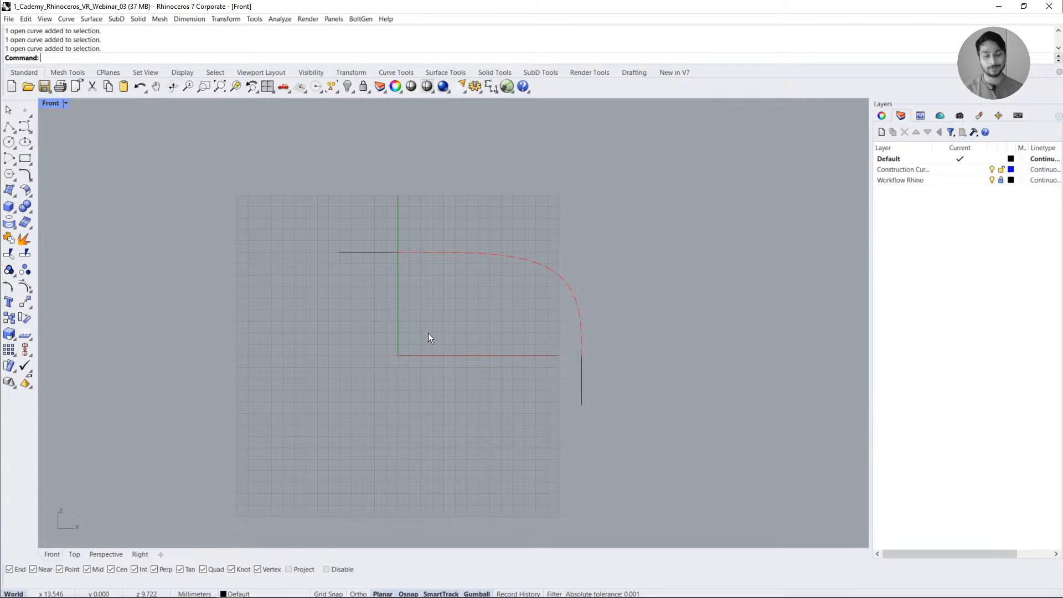
{"action": "type", "text": "Blen"}
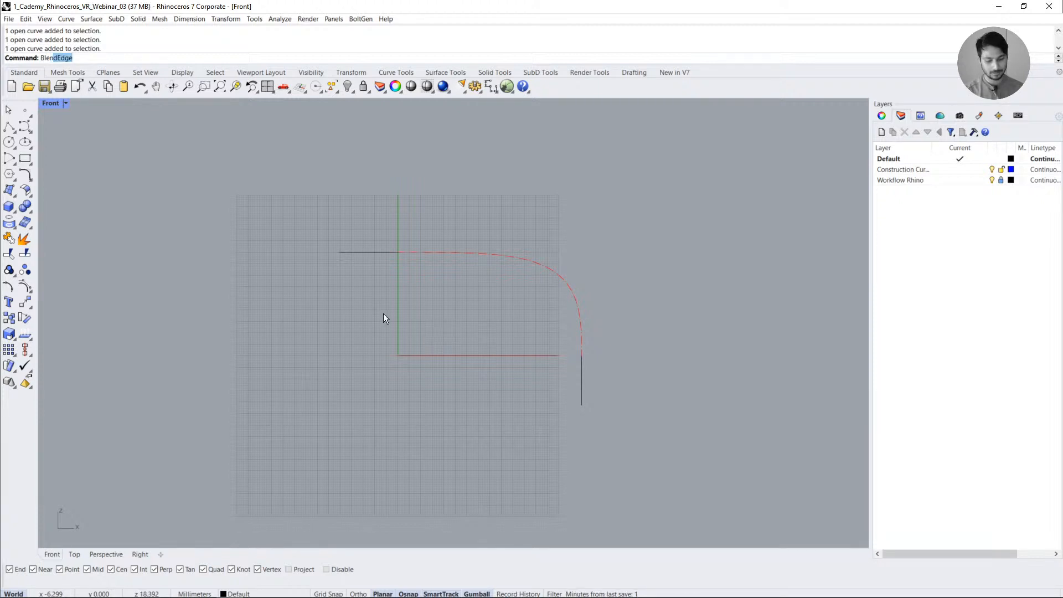
{"action": "type", "text": "dC"}
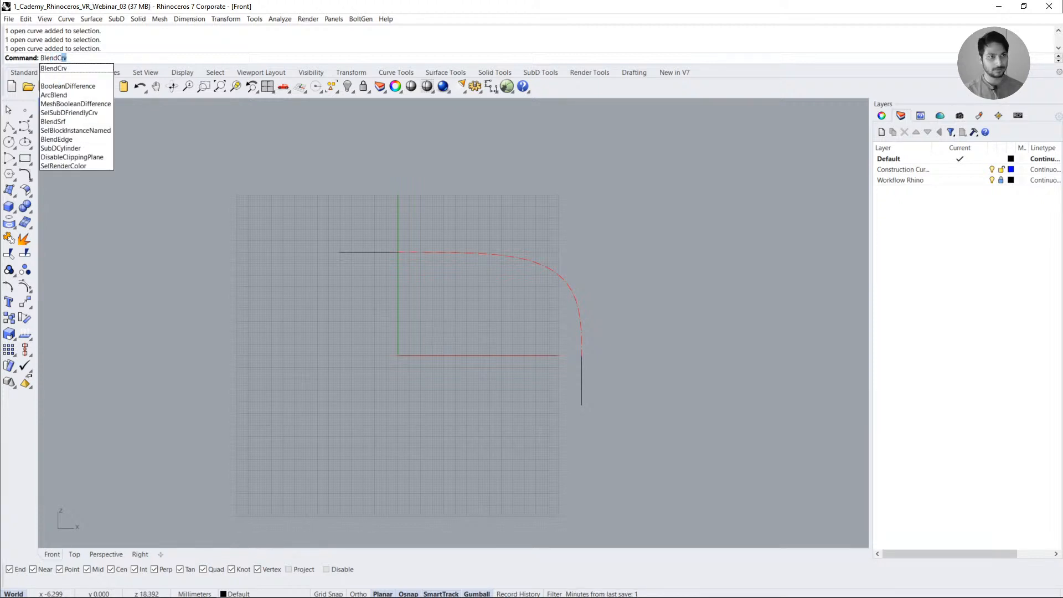
{"action": "left_click", "coordinate": [61, 67]}
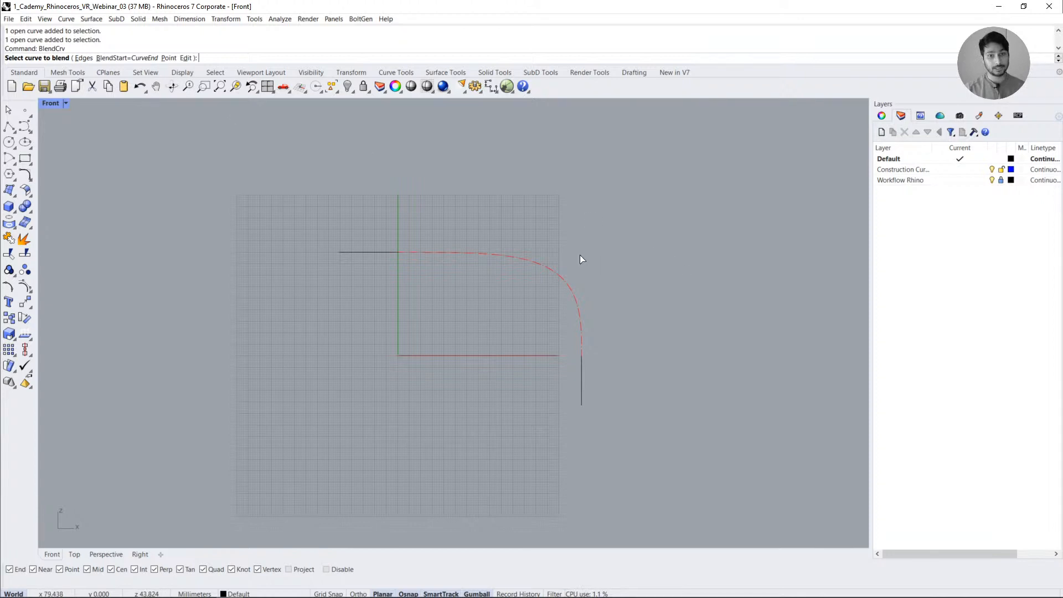
{"action": "left_click", "coordinate": [920, 115]}
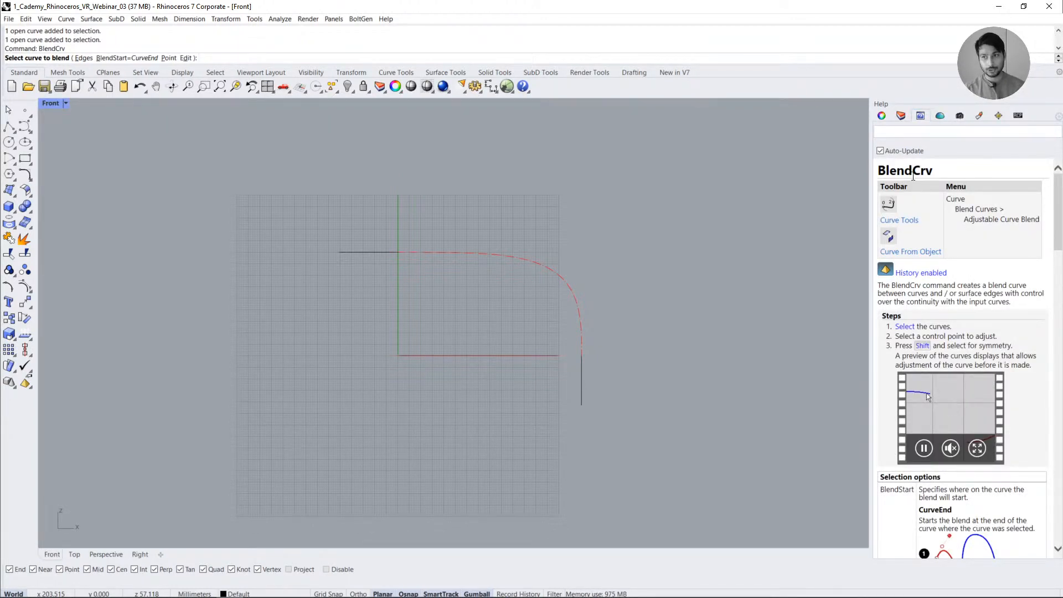
- Look up the control-point Curve command's help, including its command-line options, and cancel the command
{"action": "left_click", "coordinate": [25, 128]}
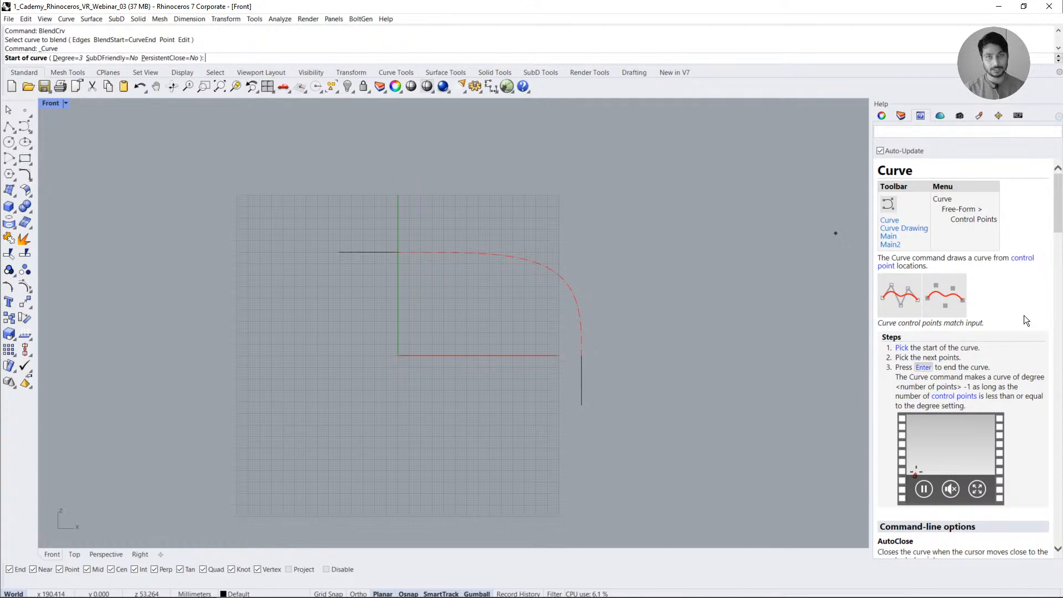
{"action": "scroll", "coordinate": [1024, 314], "scroll_direction": "down", "scroll_amount": 3}
{"action": "scroll", "coordinate": [1024, 315], "scroll_direction": "down", "scroll_amount": 7}
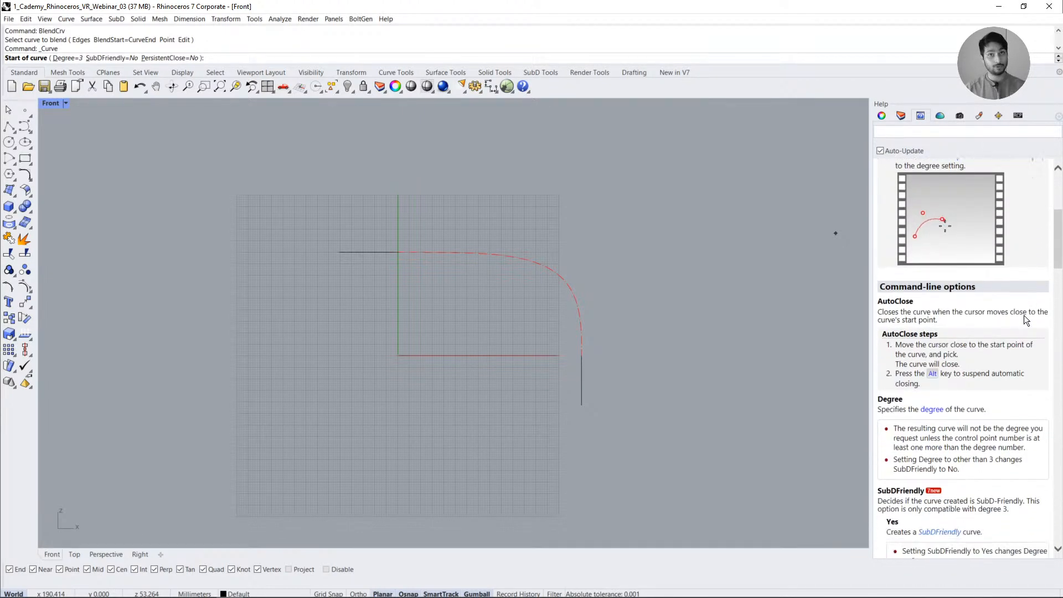
{"action": "scroll", "coordinate": [768, 325], "scroll_direction": "up", "scroll_amount": 10}
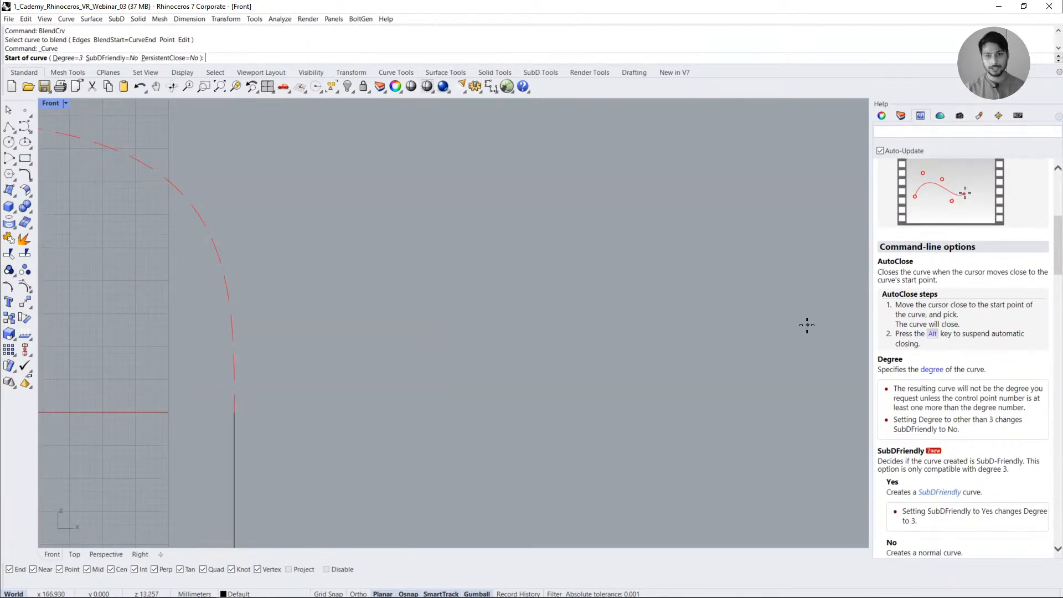
{"action": "scroll", "coordinate": [806, 325], "scroll_direction": "down", "scroll_amount": 8}
{"action": "scroll", "coordinate": [549, 326], "scroll_direction": "up", "scroll_amount": 2}
{"action": "key", "text": "Escape"}
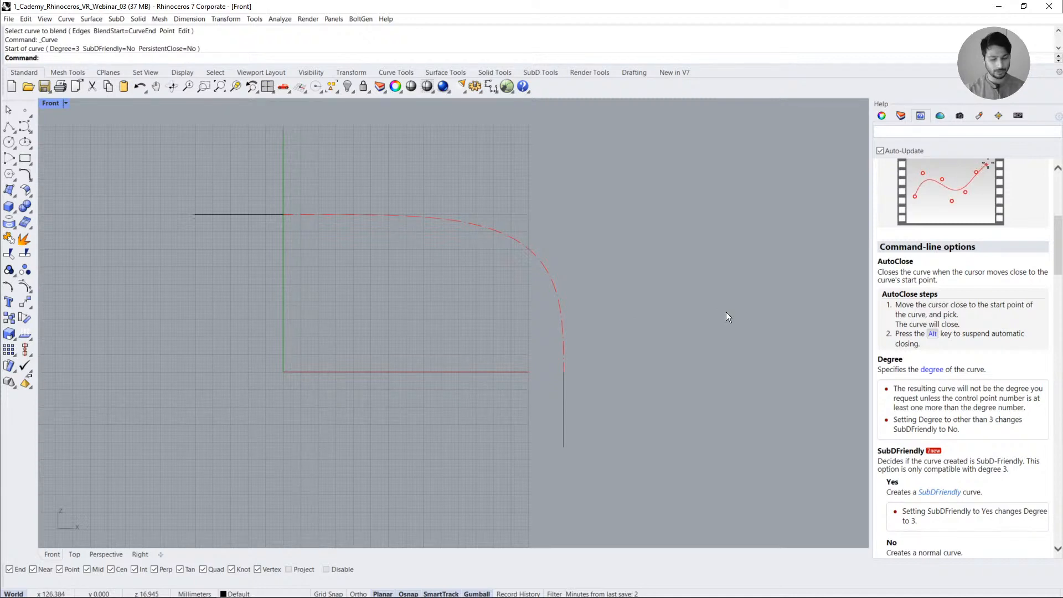
- Start a BlendCrv curve between the horizontal line's right end and the vertical line's upper end
{"action": "type", "text": "B"}
{"action": "type", "text": "Crv"}
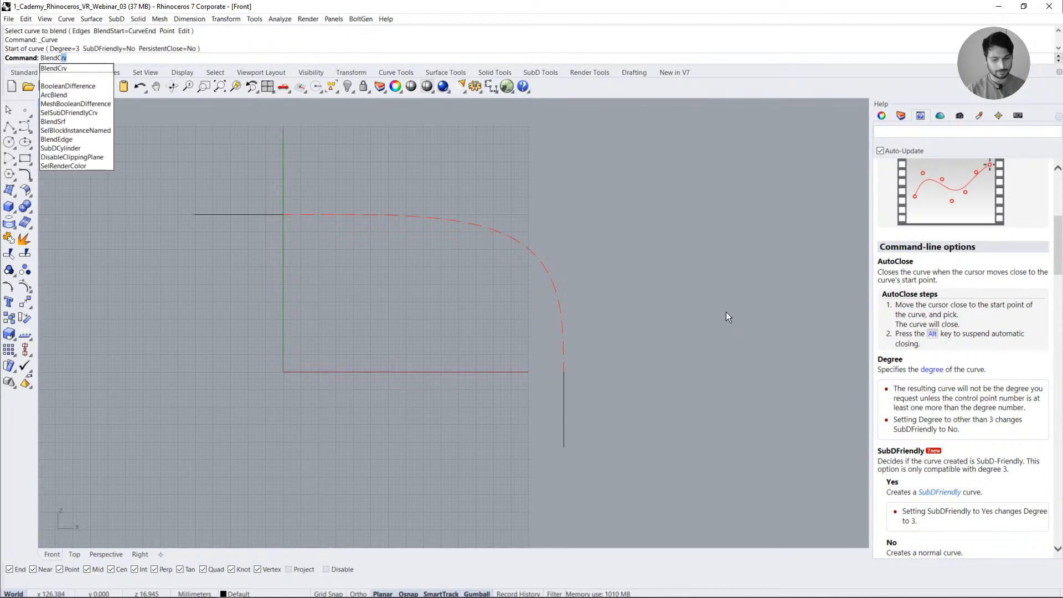
{"action": "key", "text": "Return"}
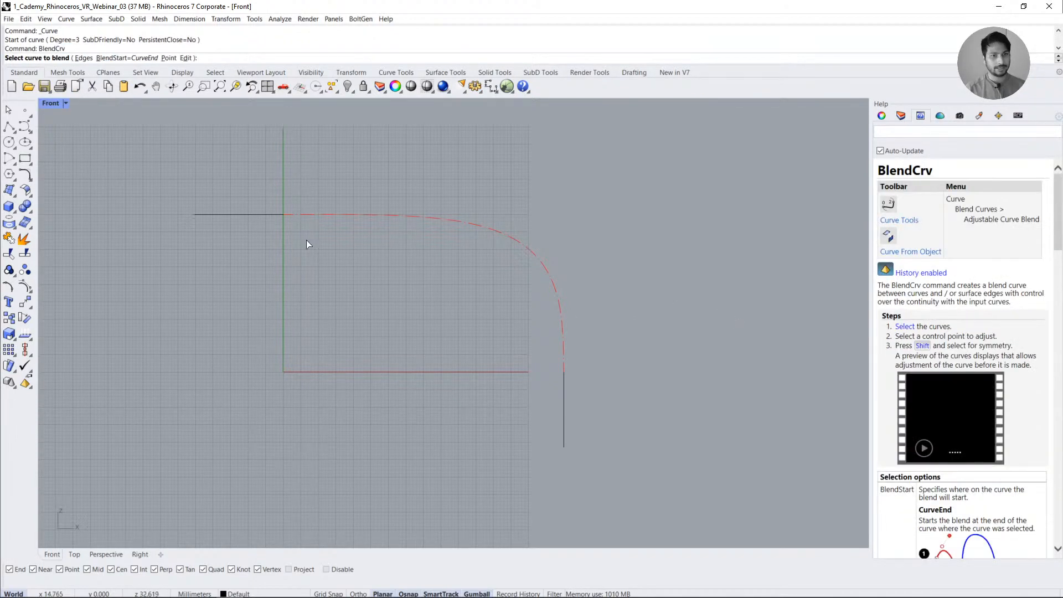
{"action": "left_click", "coordinate": [267, 215]}
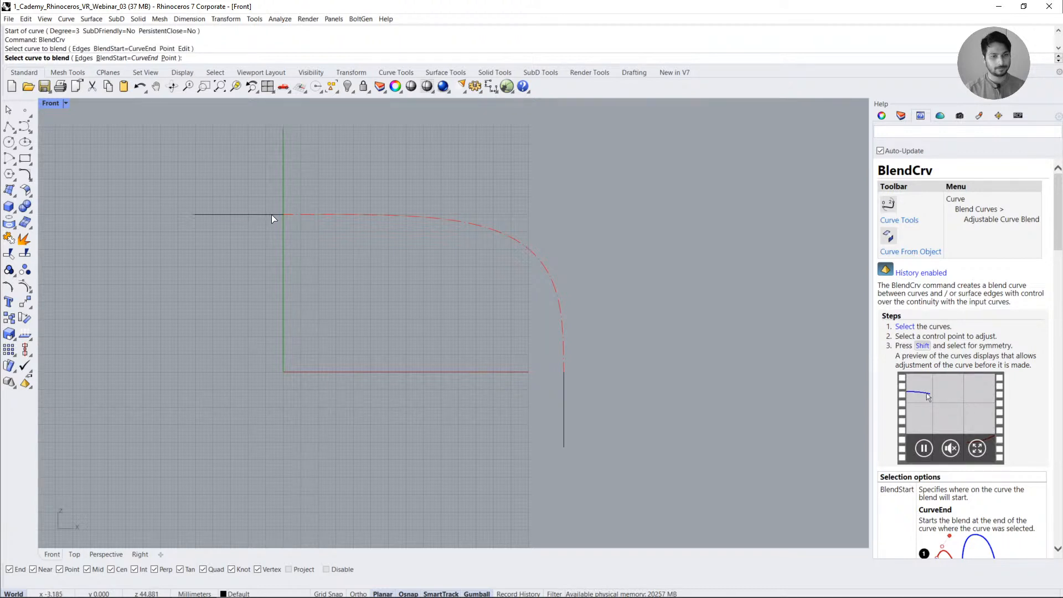
{"action": "left_click", "coordinate": [565, 378]}
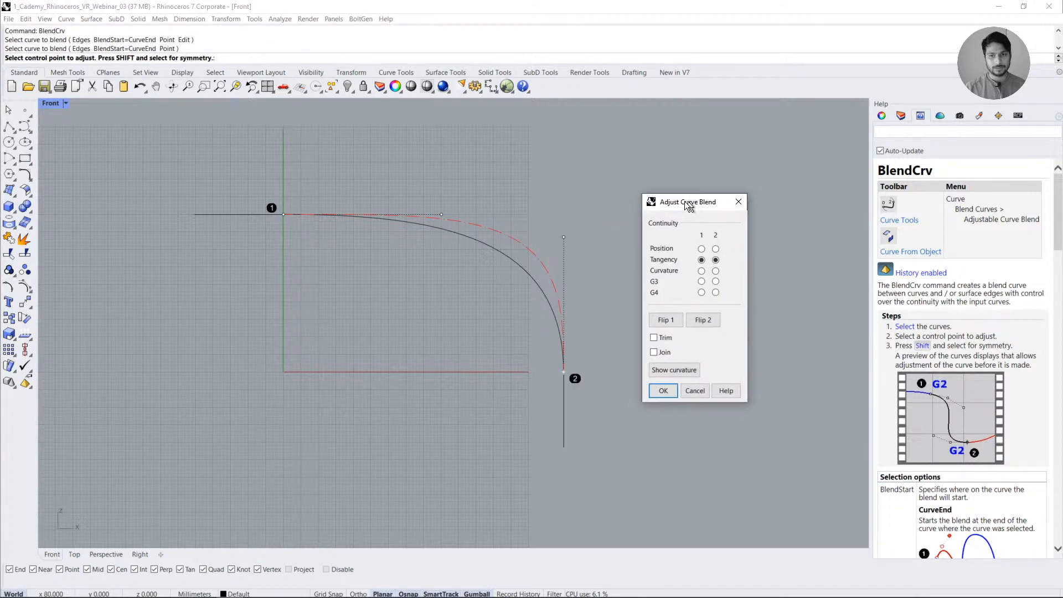
{"action": "left_click_drag", "start_coordinate": [685, 201], "coordinate": [667, 194]}
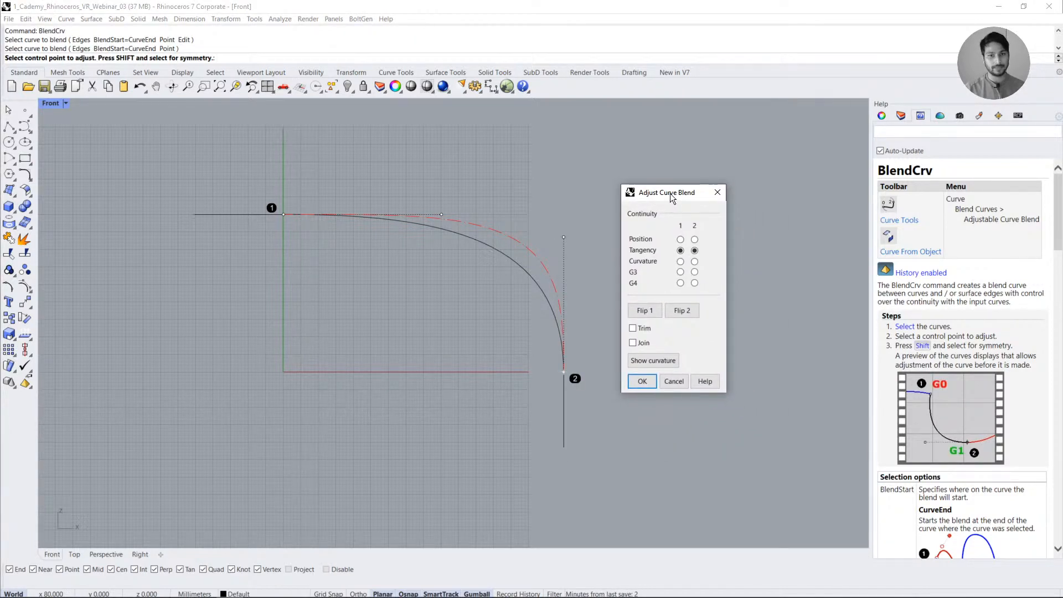
{"action": "left_click_drag", "start_coordinate": [670, 194], "coordinate": [670, 189]}
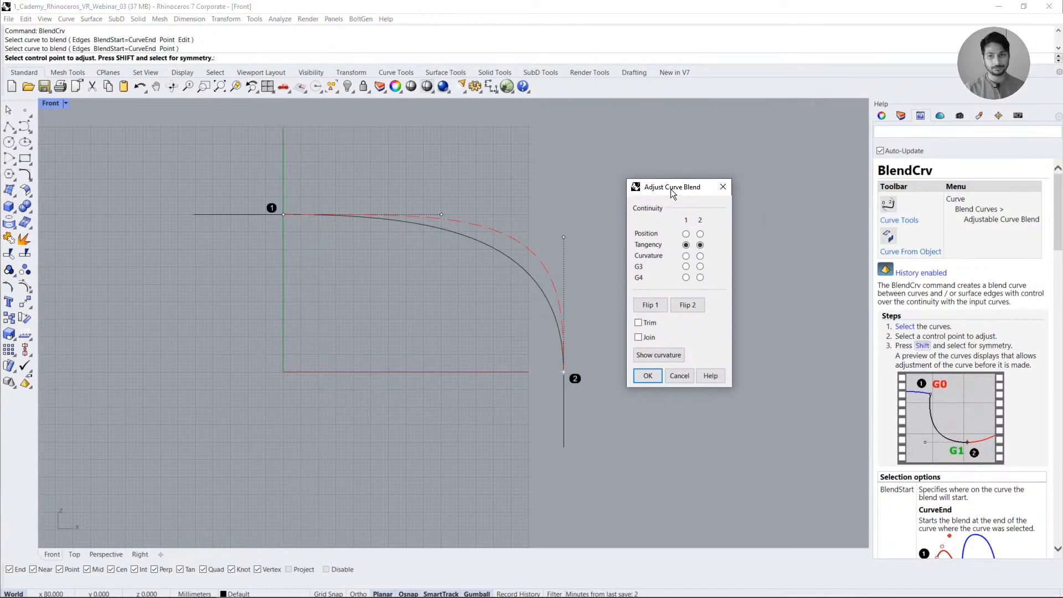
- Compare Position and Tangency continuity at both ends of the blend curve
{"action": "left_click", "coordinate": [685, 233], "text": "shift"}
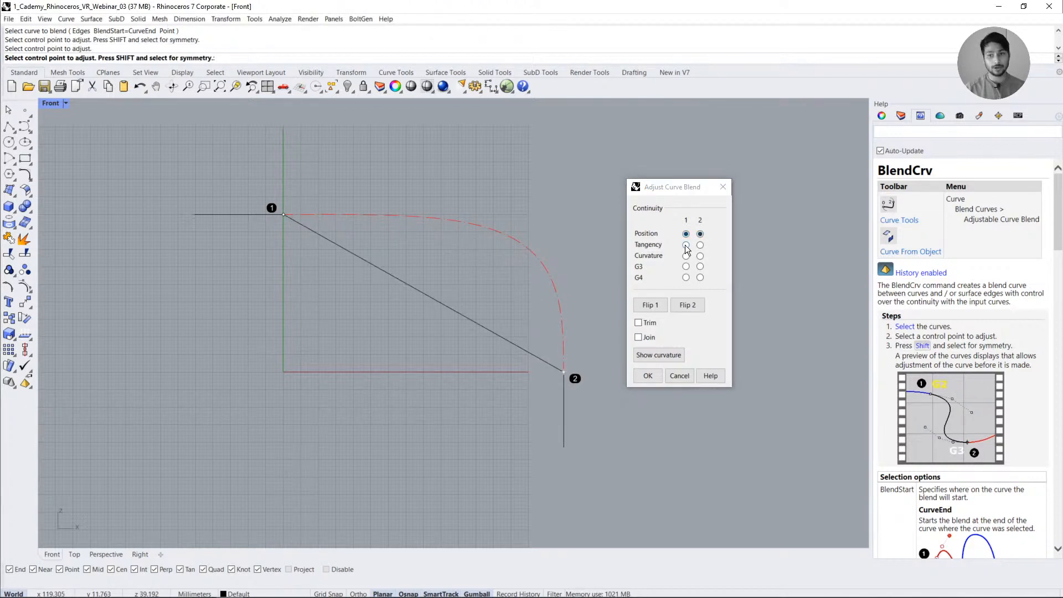
{"action": "left_click", "coordinate": [686, 244], "text": "shift"}
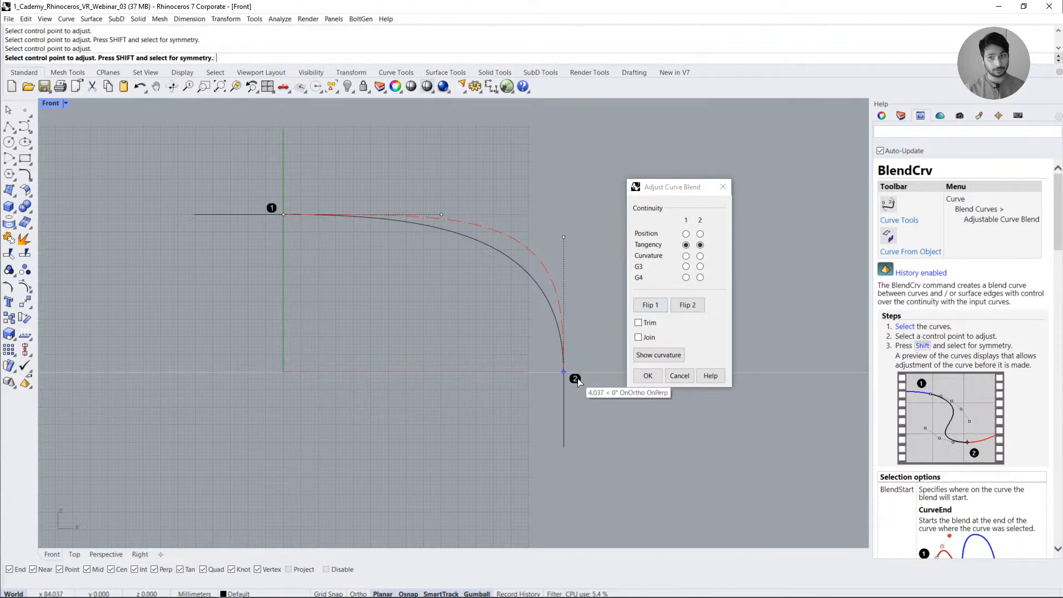
{"action": "left_click", "coordinate": [686, 244]}
{"action": "left_click", "coordinate": [685, 233], "text": "shift"}
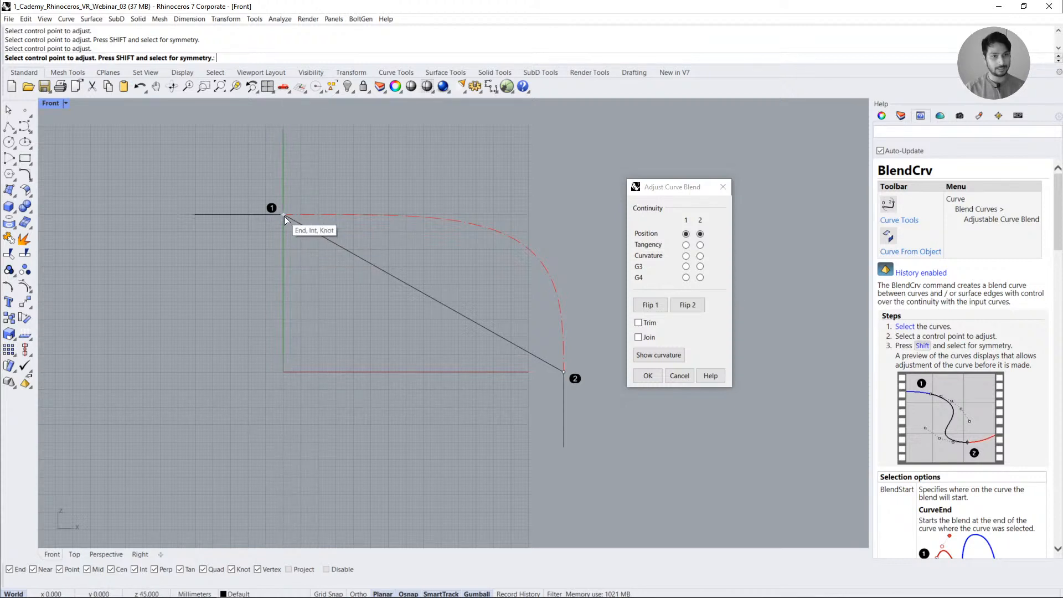
{"action": "left_click", "coordinate": [687, 246]}
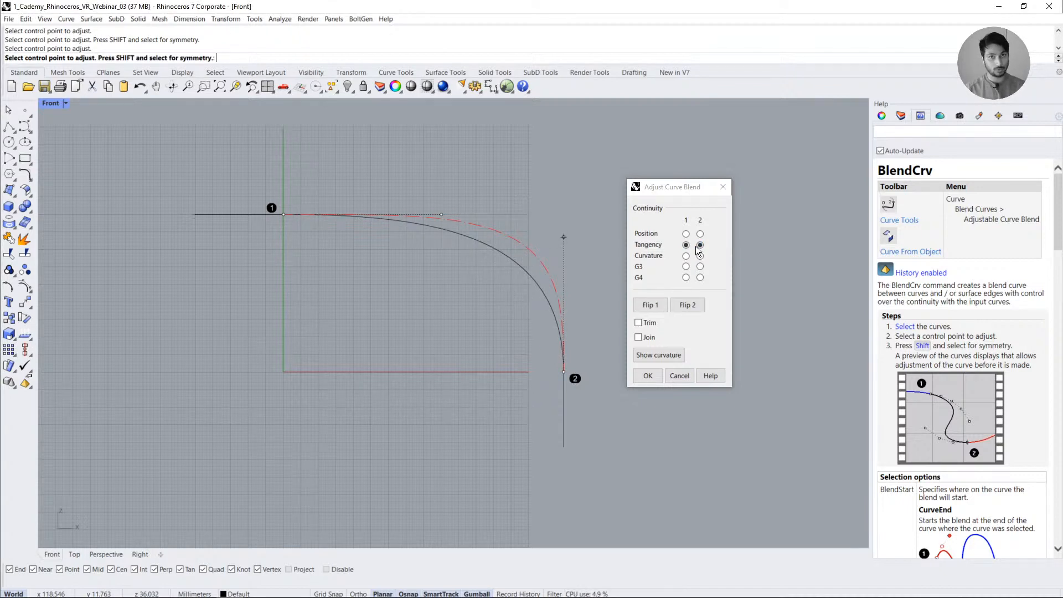
{"action": "left_click", "coordinate": [283, 215]}
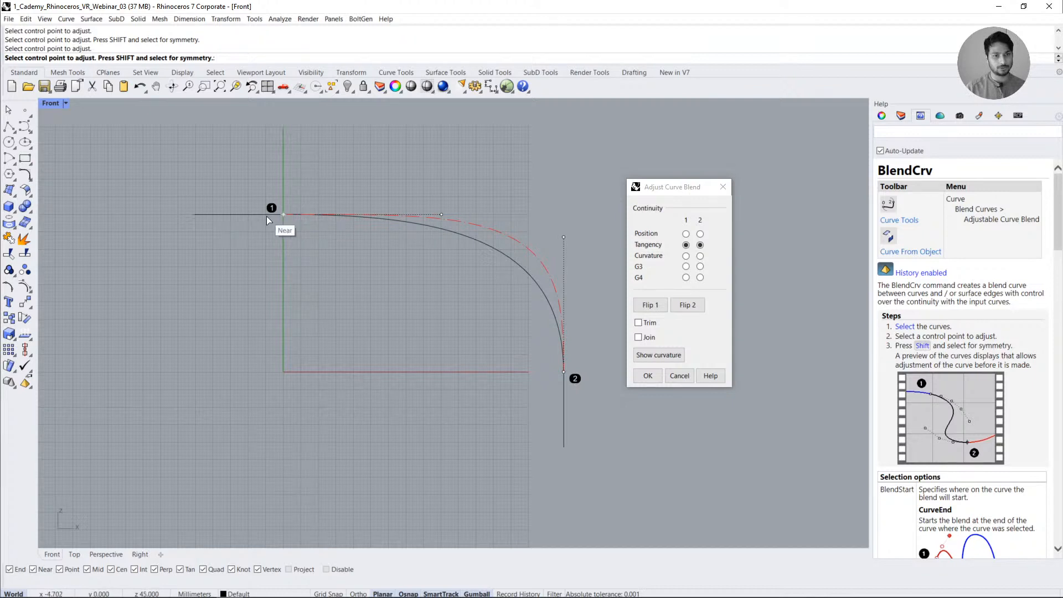
{"action": "left_click", "coordinate": [400, 212]}
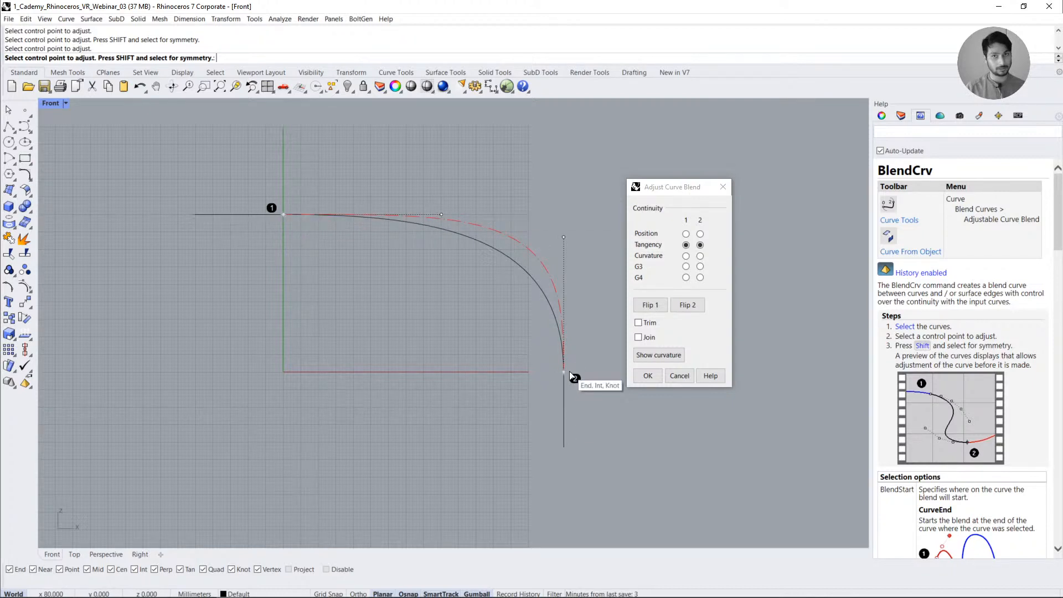
- Set both ends of the blend curve to Curvature continuity, also trying out G3 and G4 on both ends
{"action": "left_click", "coordinate": [686, 256]}
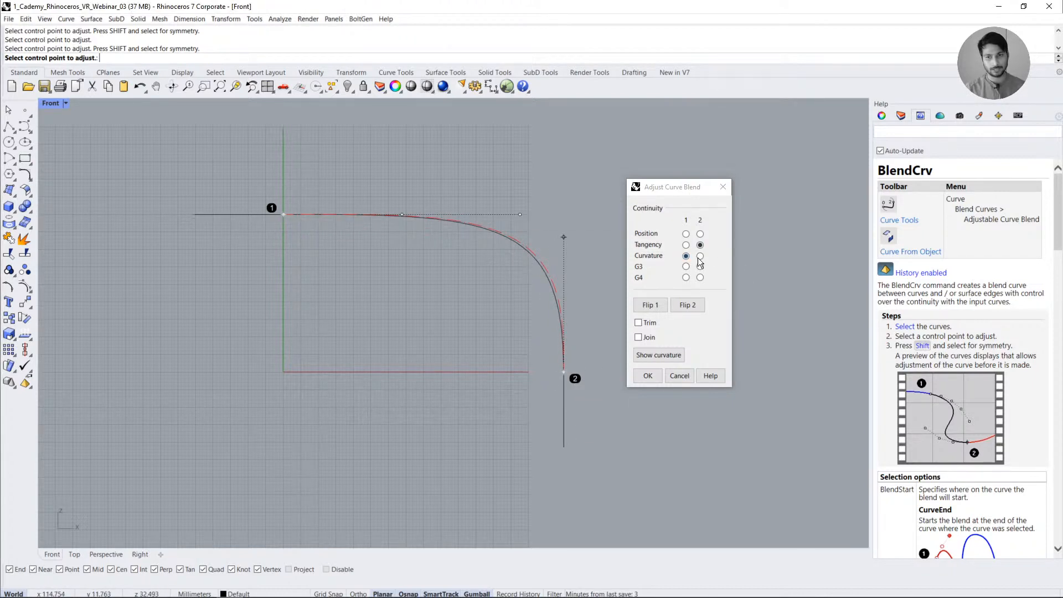
{"action": "left_click", "coordinate": [700, 256]}
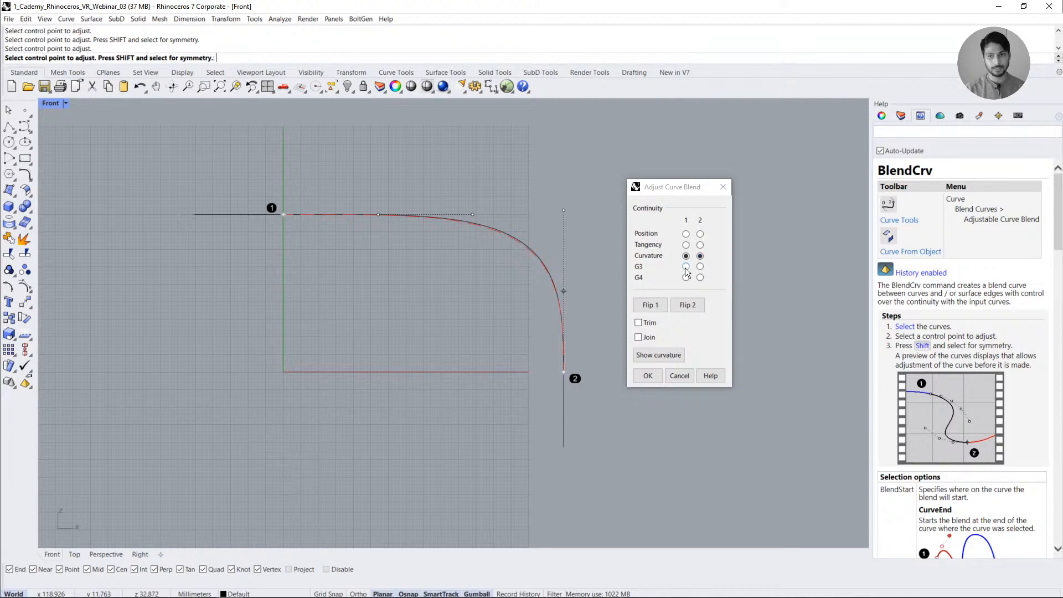
{"action": "left_click", "coordinate": [685, 268]}
{"action": "left_click", "coordinate": [700, 268]}
{"action": "left_click", "coordinate": [686, 278]}
{"action": "left_click", "coordinate": [701, 278]}
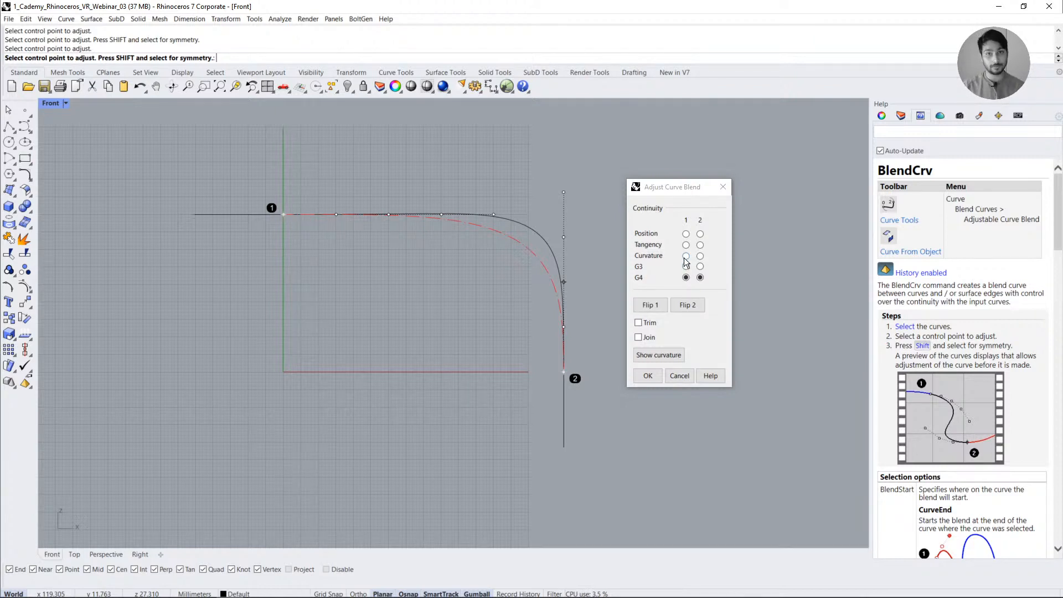
{"action": "left_click", "coordinate": [686, 256]}
{"action": "left_click", "coordinate": [700, 256]}
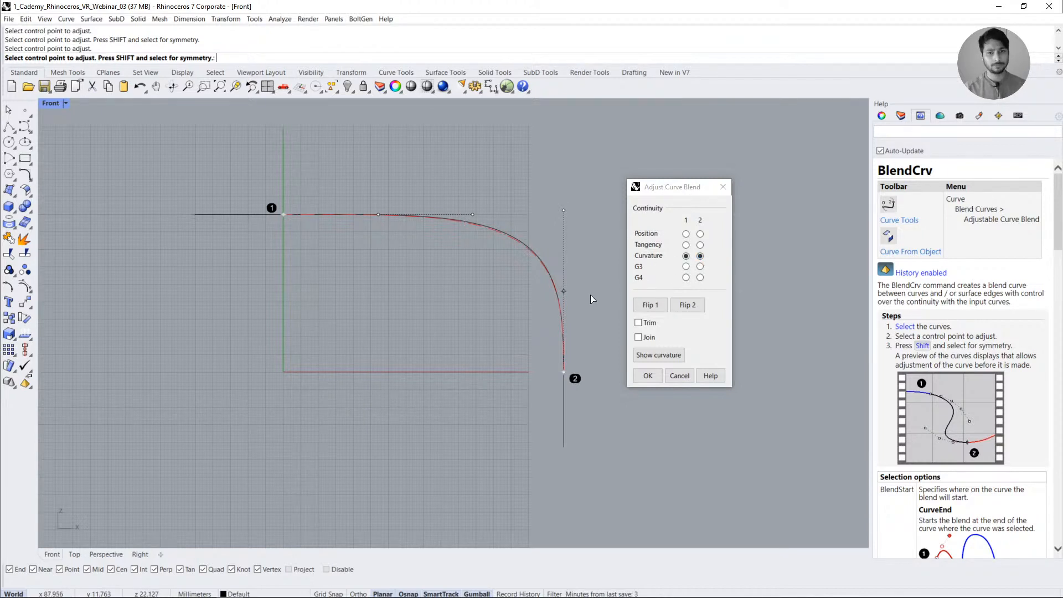
- Adjust the two blend control points on the vertical line's side to refine the corner shape, and create the blend curve
{"action": "left_click", "coordinate": [565, 210]}
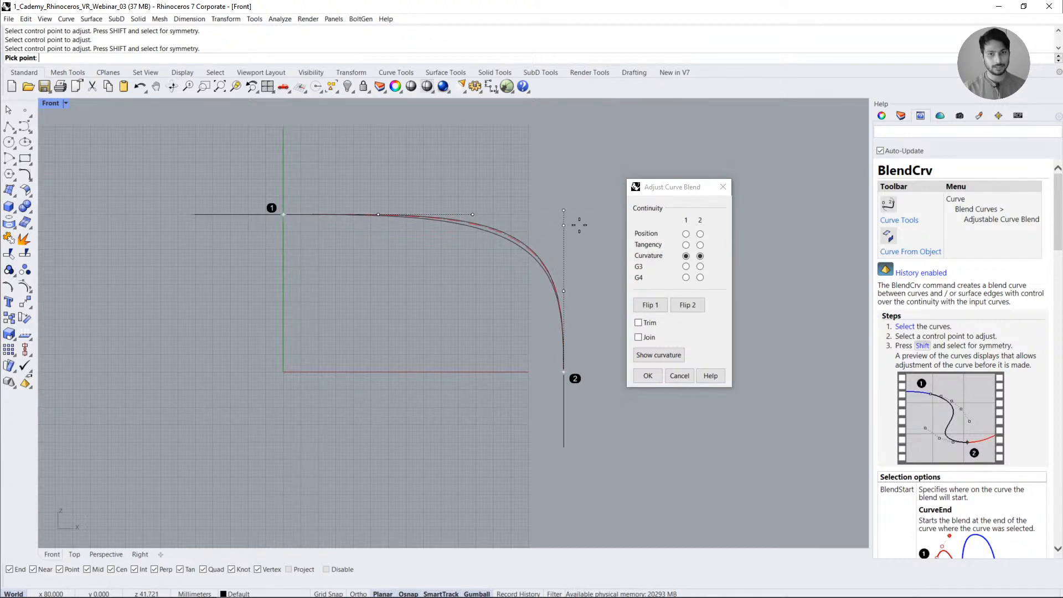
{"action": "left_click", "coordinate": [576, 223]}
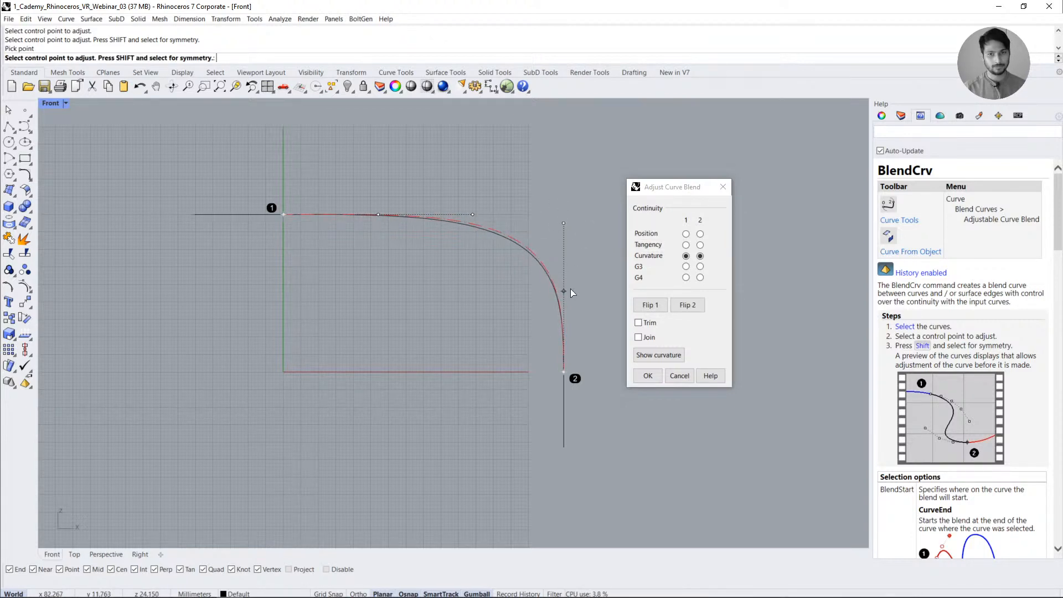
{"action": "left_click", "coordinate": [569, 289]}
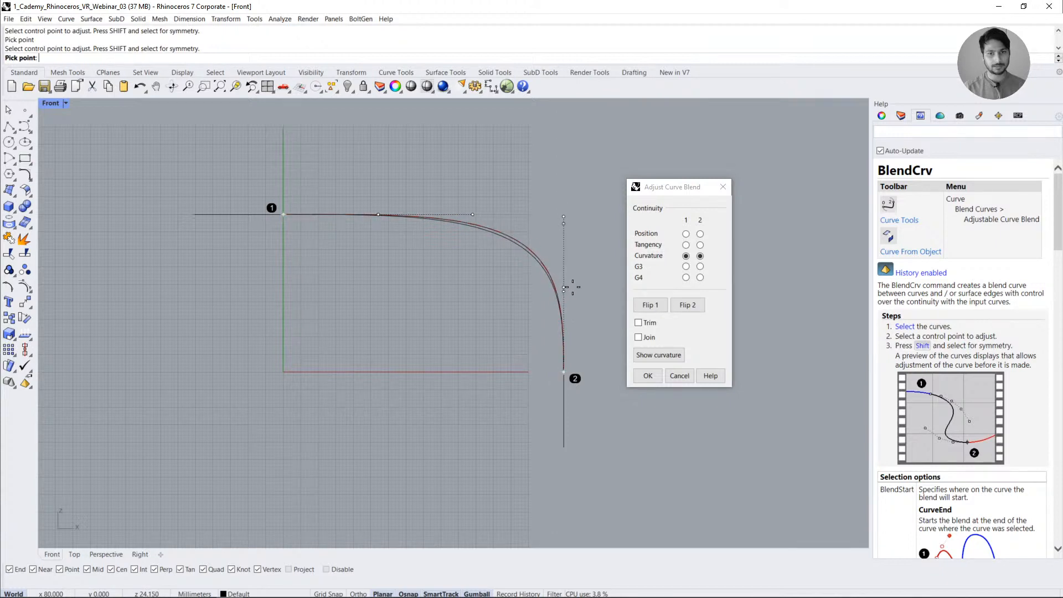
{"action": "left_click", "coordinate": [573, 287]}
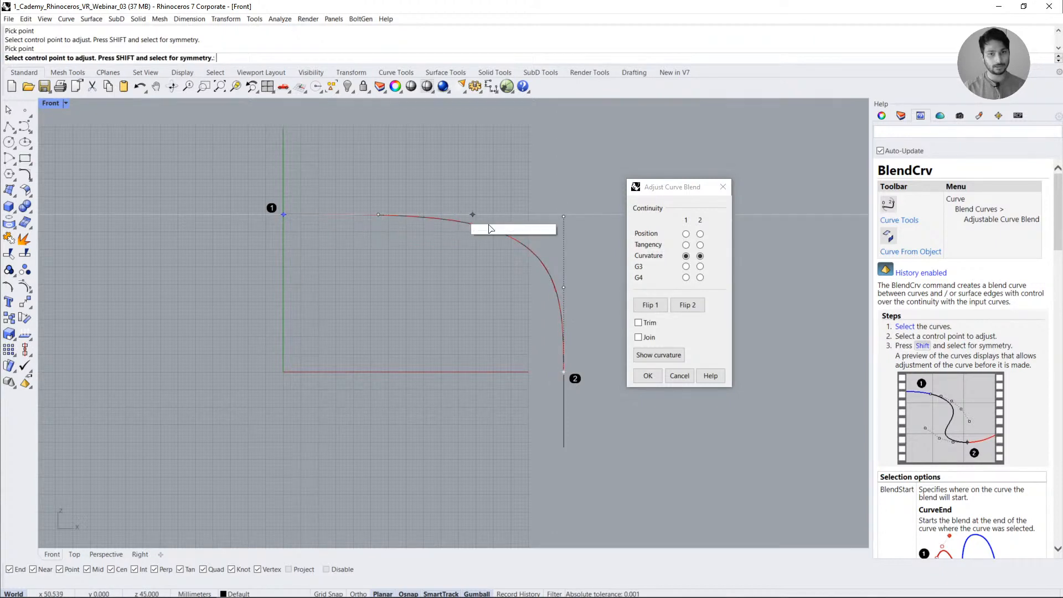
{"action": "left_click", "coordinate": [649, 378]}
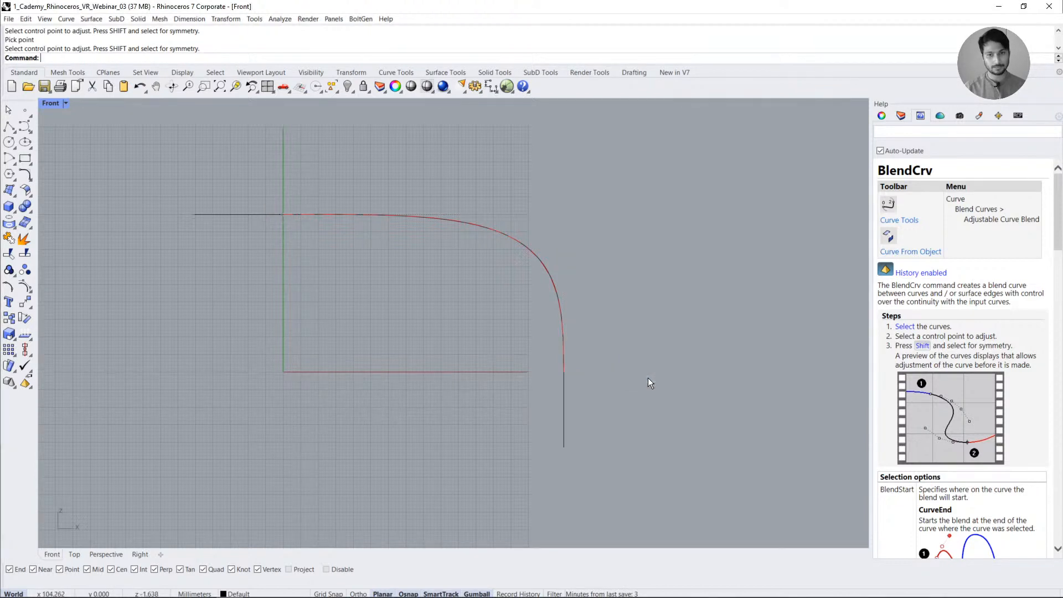
- Check the new blend curve's control points and delete the red Cademy curve overlapping it
{"action": "left_click", "coordinate": [542, 264]}
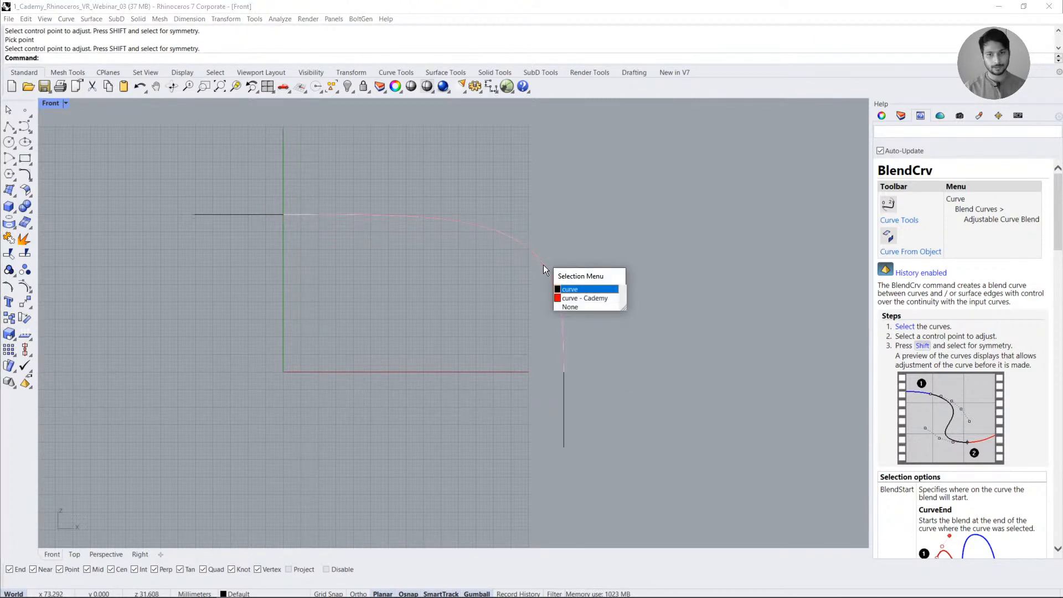
{"action": "left_click", "coordinate": [576, 291]}
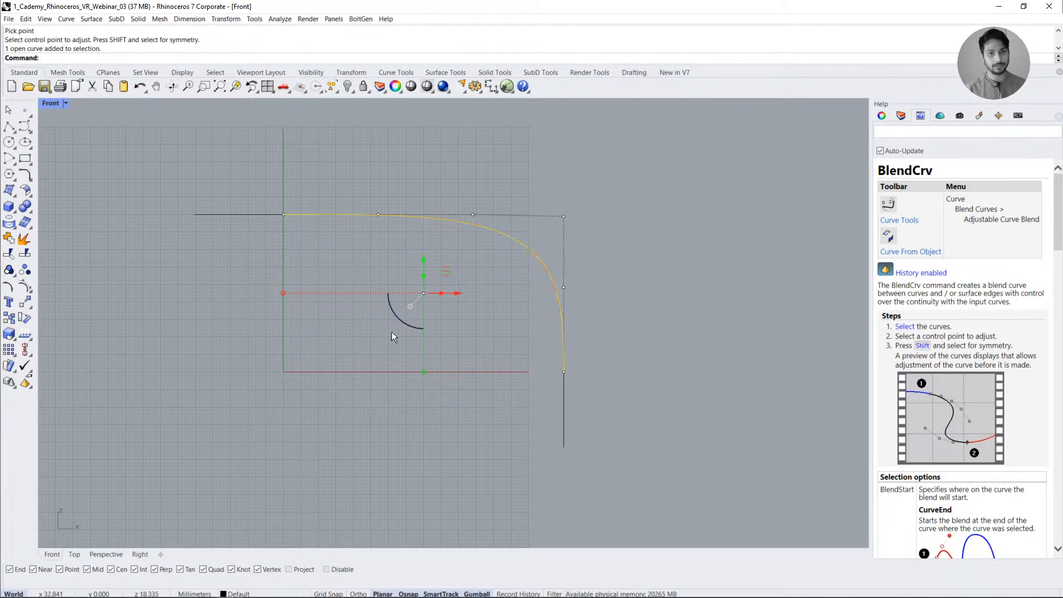
{"action": "scroll", "coordinate": [379, 387], "scroll_direction": "down", "scroll_amount": 4}
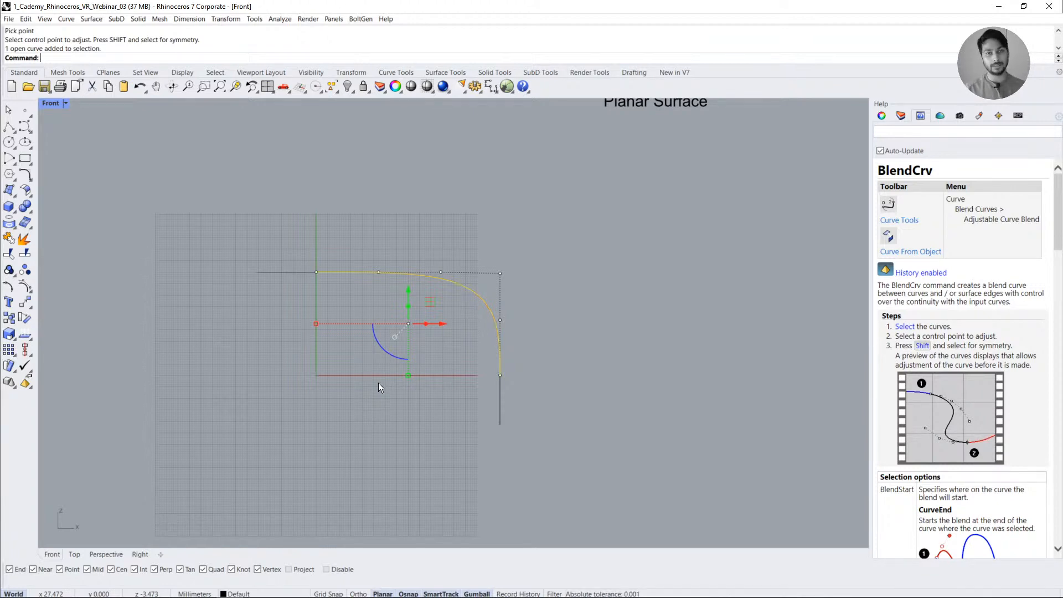
{"action": "key", "text": "Return"}
{"action": "scroll", "coordinate": [371, 349], "scroll_direction": "up", "scroll_amount": 2}
{"action": "left_click", "coordinate": [420, 258]}
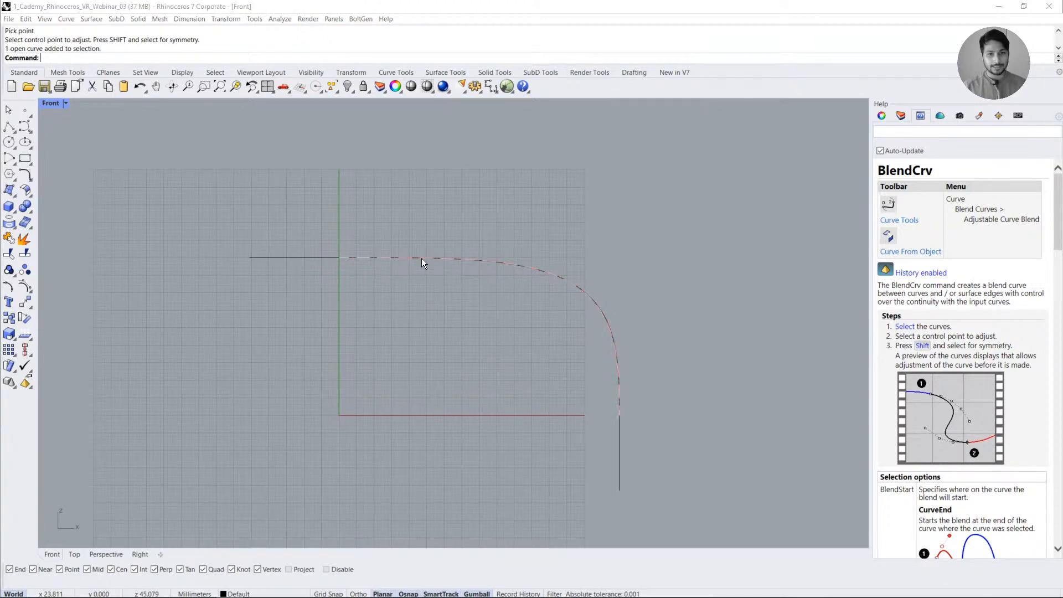
{"action": "left_click", "coordinate": [468, 286]}
{"action": "key", "text": "Delete"}
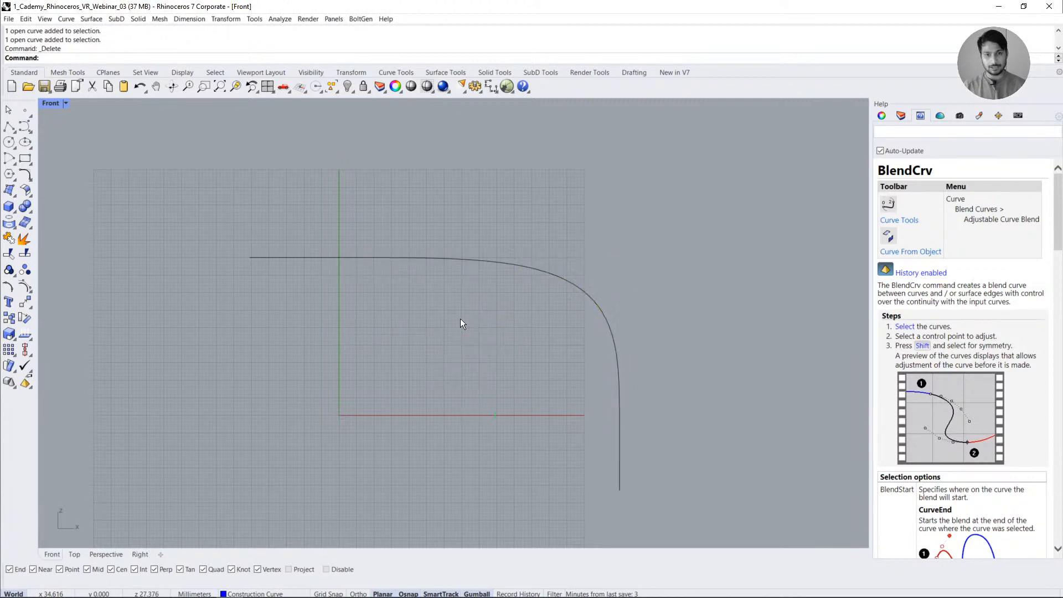
- Delete the horizontal and vertical construction lines, keeping only the blend curve
{"action": "left_click", "coordinate": [451, 259]}
{"action": "left_click", "coordinate": [308, 257]}
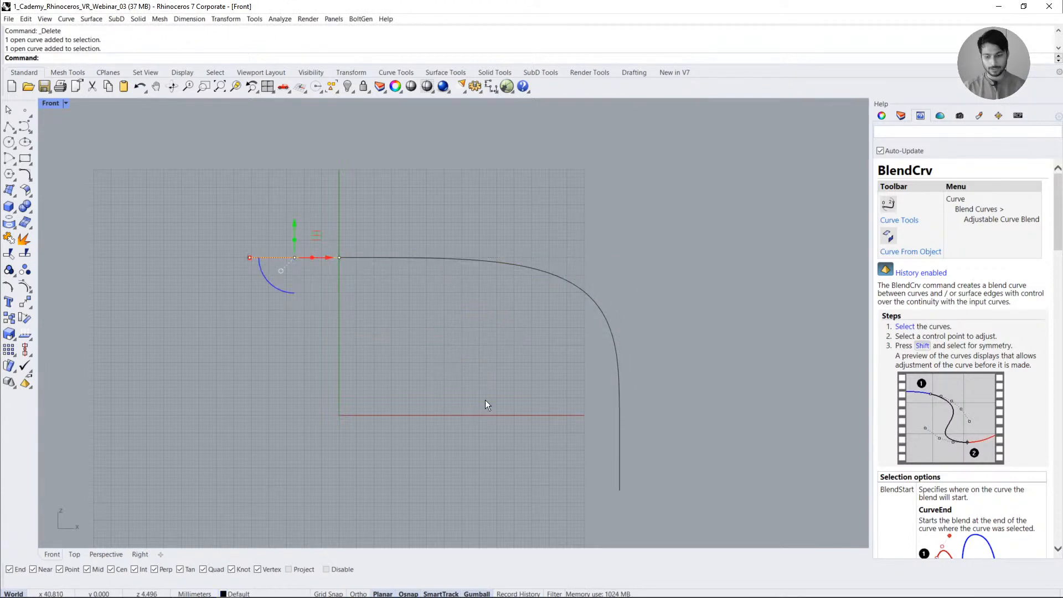
{"action": "key", "text": "Delete"}
{"action": "left_click", "coordinate": [618, 460]}
{"action": "key", "text": "Delete"}
- Mirror the blend curve across the vertical axis through its upper end, keeping the original
{"action": "left_click", "coordinate": [450, 259]}
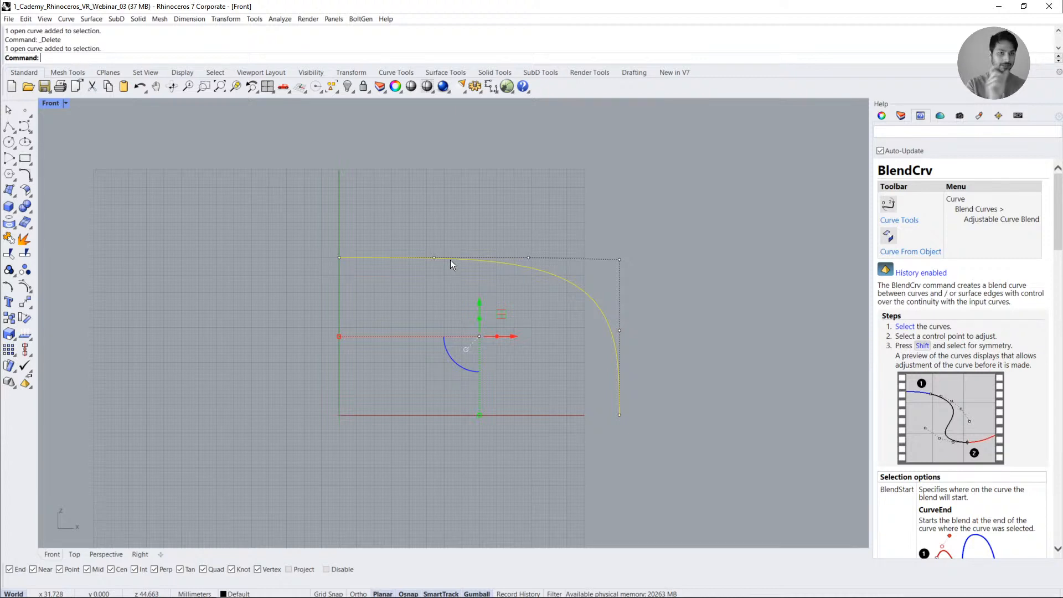
{"action": "left_click", "coordinate": [27, 304]}
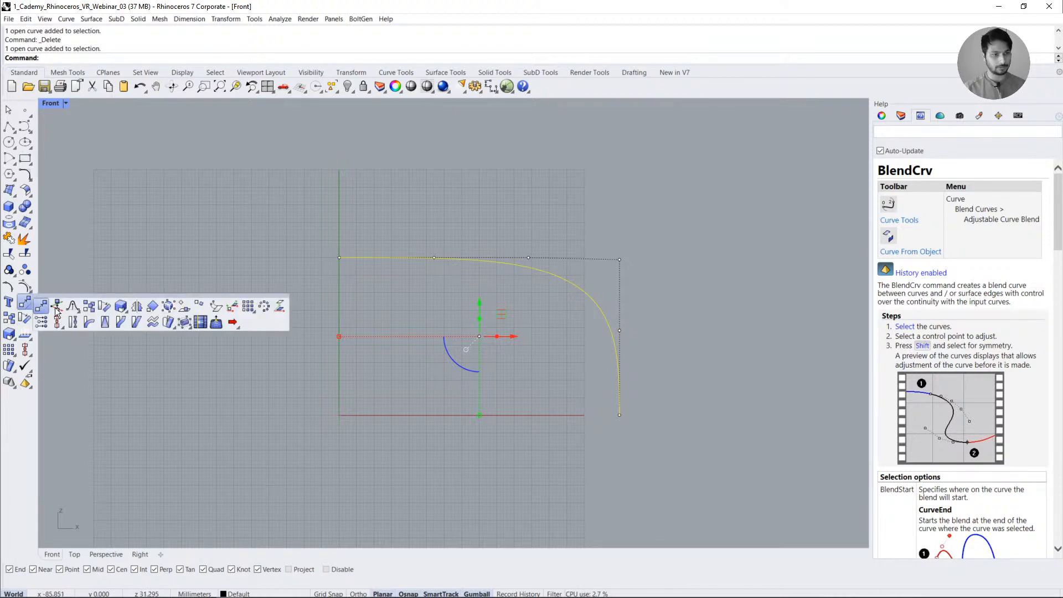
{"action": "left_click", "coordinate": [139, 307]}
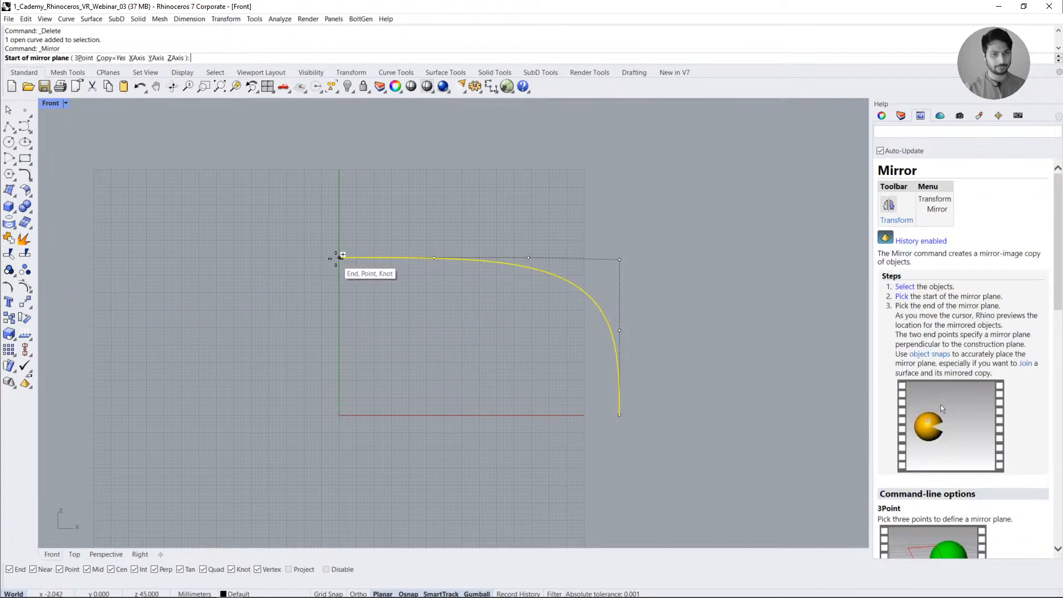
{"action": "left_click", "coordinate": [338, 257]}
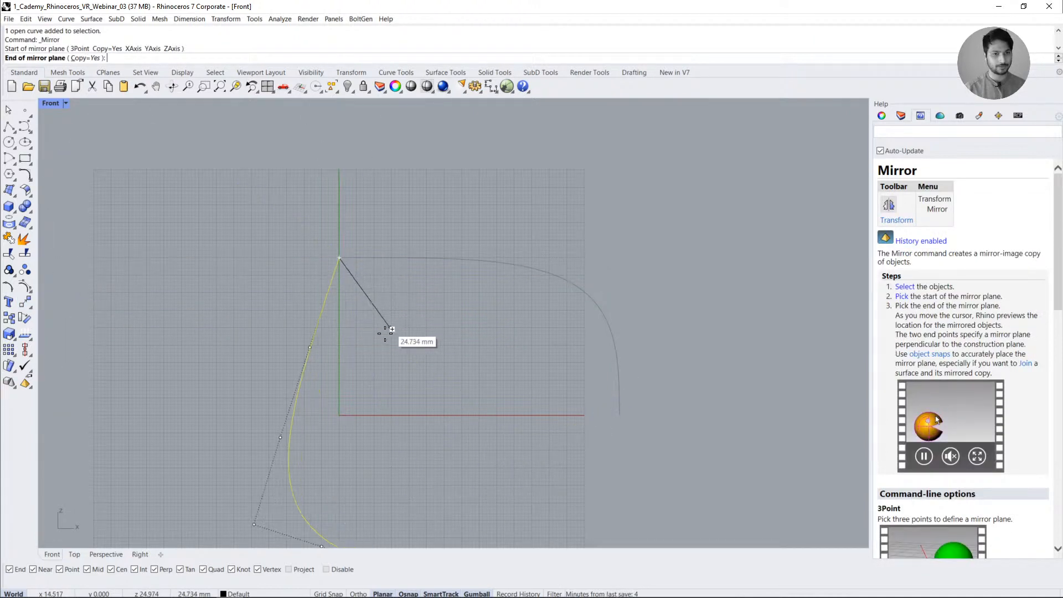
{"action": "key", "text": "shift"}
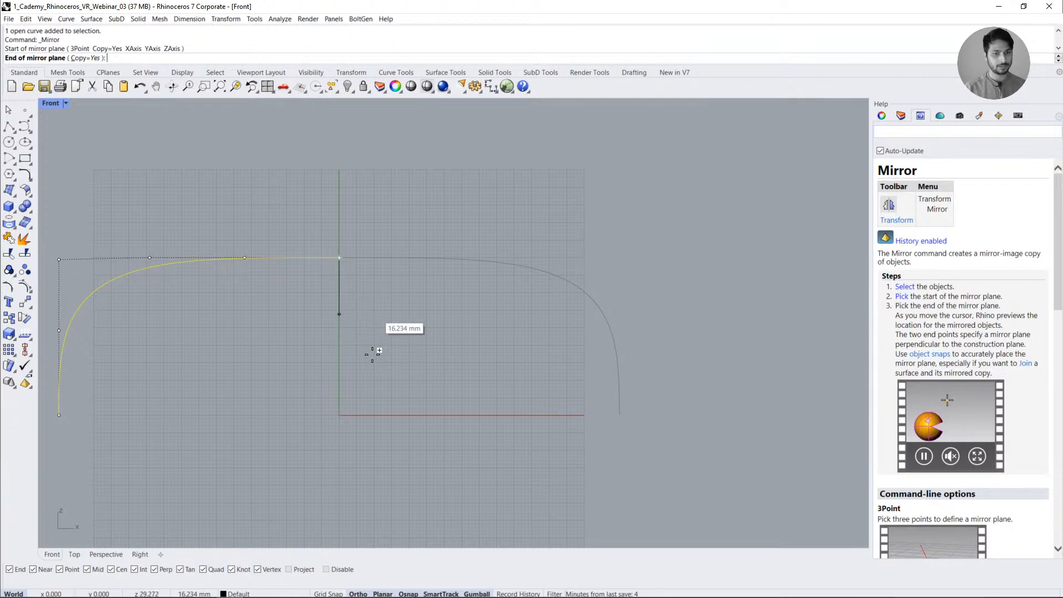
{"action": "left_click", "coordinate": [372, 357]}
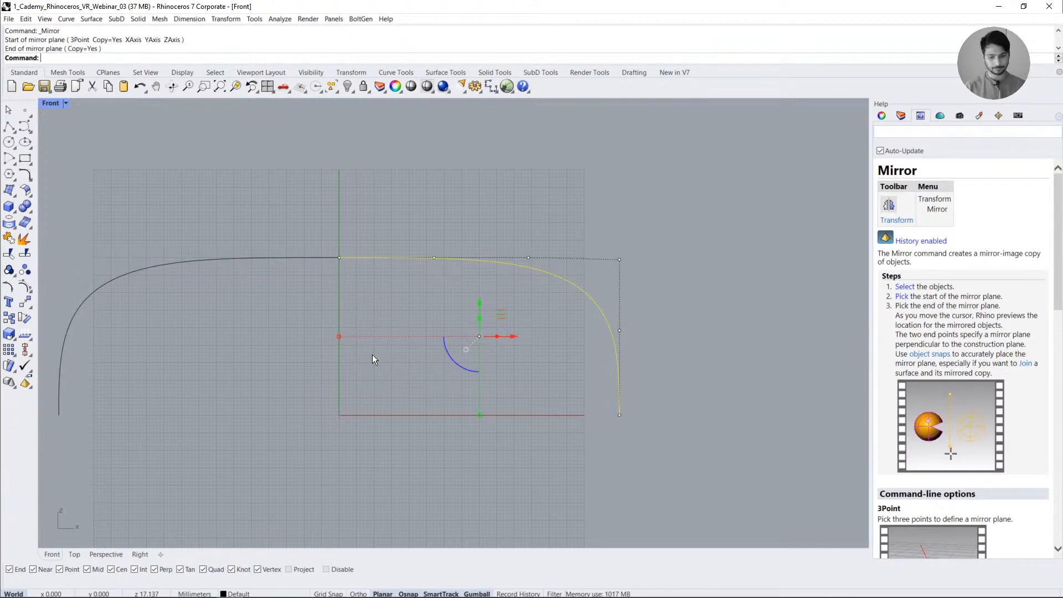
{"action": "left_click", "coordinate": [372, 354]}
- Mirror both upper curves across the horizontal axis from the right curve's lower end to complete the rounded outline
{"action": "left_click_drag", "start_coordinate": [412, 297], "coordinate": [330, 245]}
{"action": "left_click", "coordinate": [434, 270]}
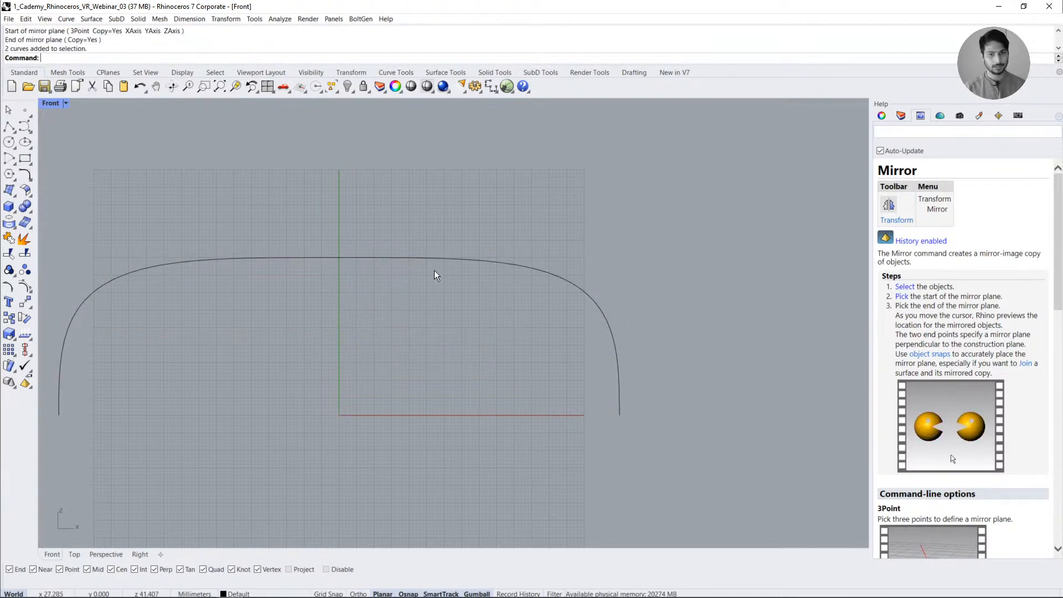
{"action": "left_click", "coordinate": [430, 258]}
{"action": "left_click", "coordinate": [314, 259]}
{"action": "scroll", "coordinate": [397, 297], "scroll_direction": "down", "scroll_amount": 4}
{"action": "key", "text": "Return"}
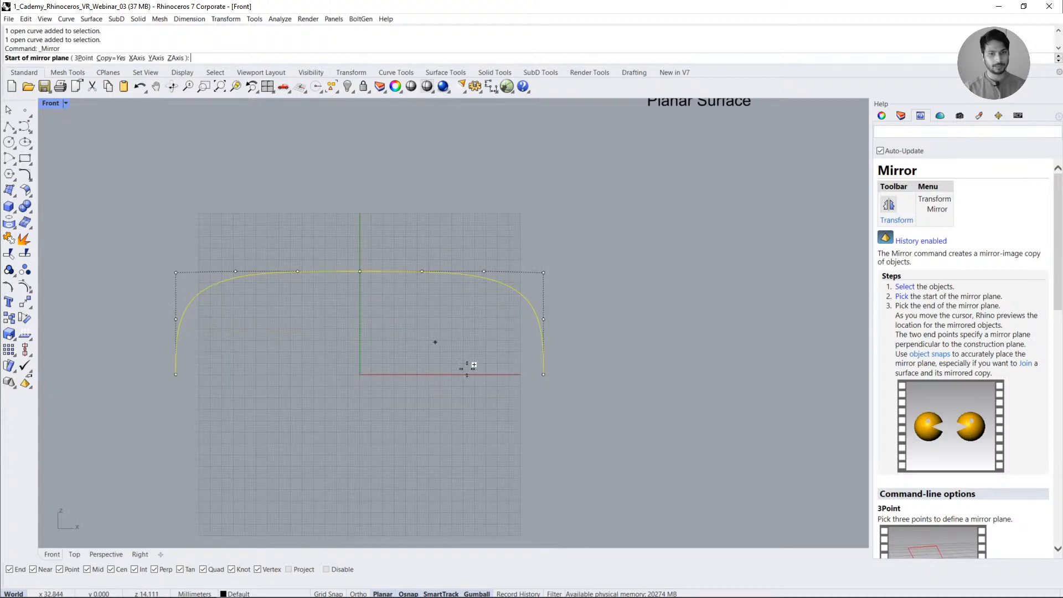
{"action": "left_click", "coordinate": [542, 374]}
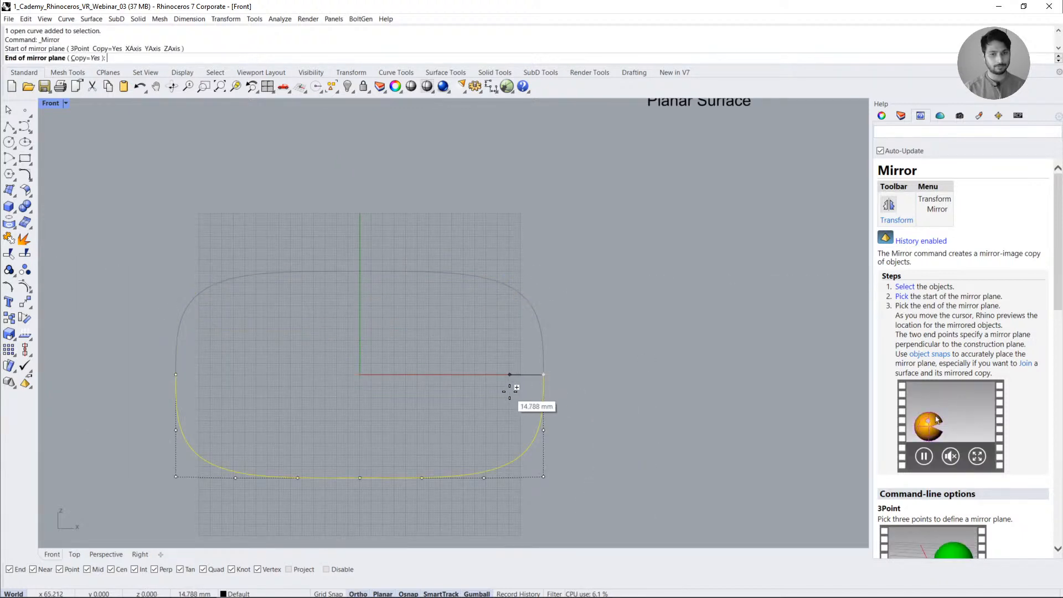
{"action": "left_click", "coordinate": [460, 400], "text": "shift"}
{"action": "left_click", "coordinate": [453, 401]}
- Examine the mirrored outline and compare it with the prepared workflow stages in the Front and Perspective views
{"action": "scroll", "coordinate": [447, 401], "scroll_direction": "down", "scroll_amount": 4}
{"action": "left_click_drag", "start_coordinate": [238, 284], "coordinate": [566, 472]}
{"action": "right_click_drag", "start_coordinate": [566, 472], "coordinate": [430, 484]}
{"action": "scroll", "coordinate": [430, 474], "scroll_direction": "down", "scroll_amount": 2}
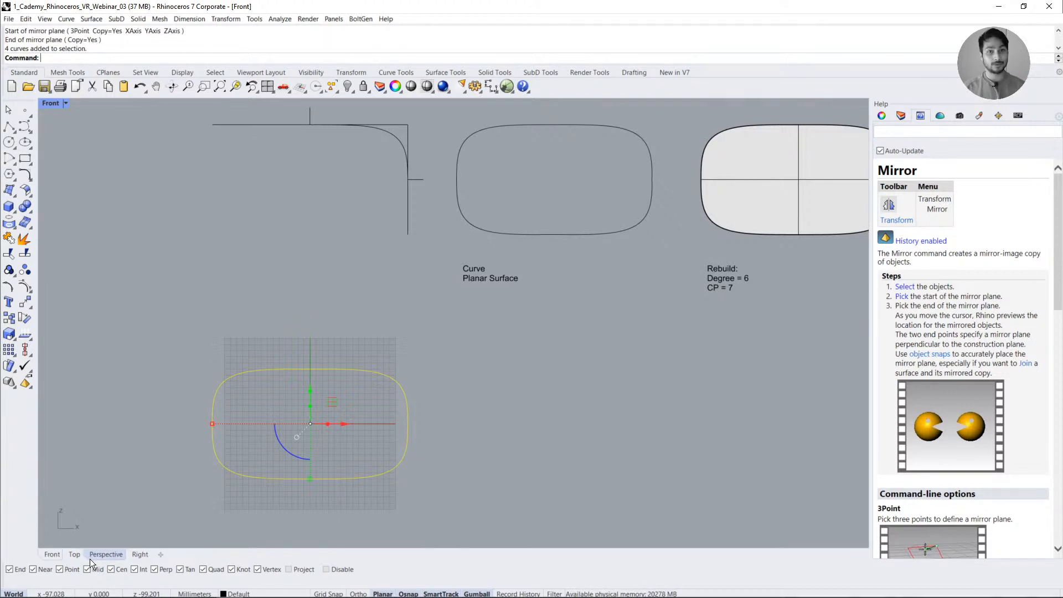
{"action": "right_click_drag", "start_coordinate": [545, 238], "coordinate": [520, 283]}
{"action": "key", "text": "Escape"}
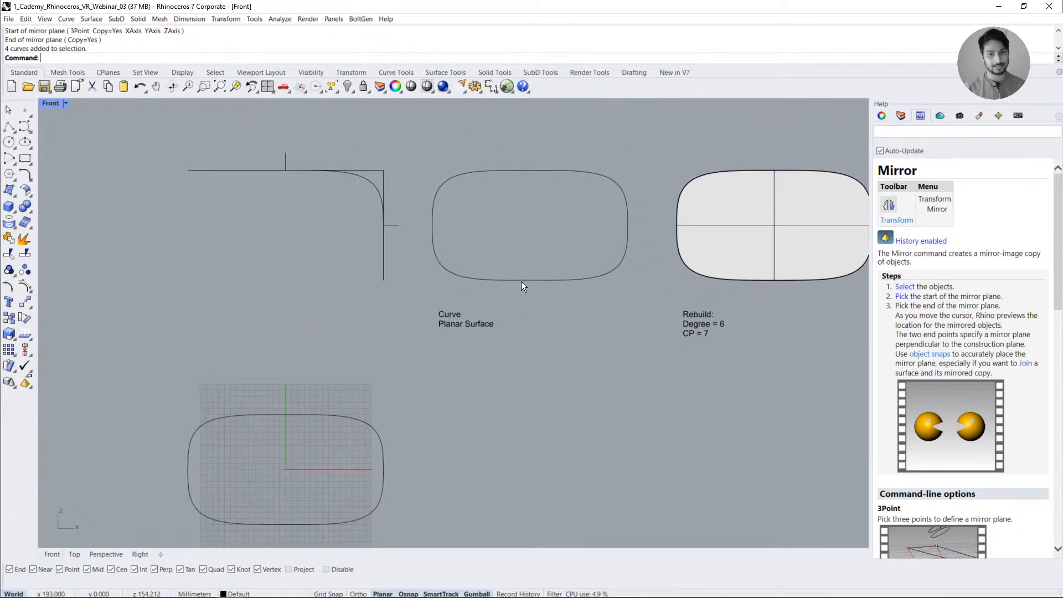
{"action": "right_click_drag", "start_coordinate": [536, 326], "coordinate": [482, 369]}
{"action": "left_click", "coordinate": [94, 558]}
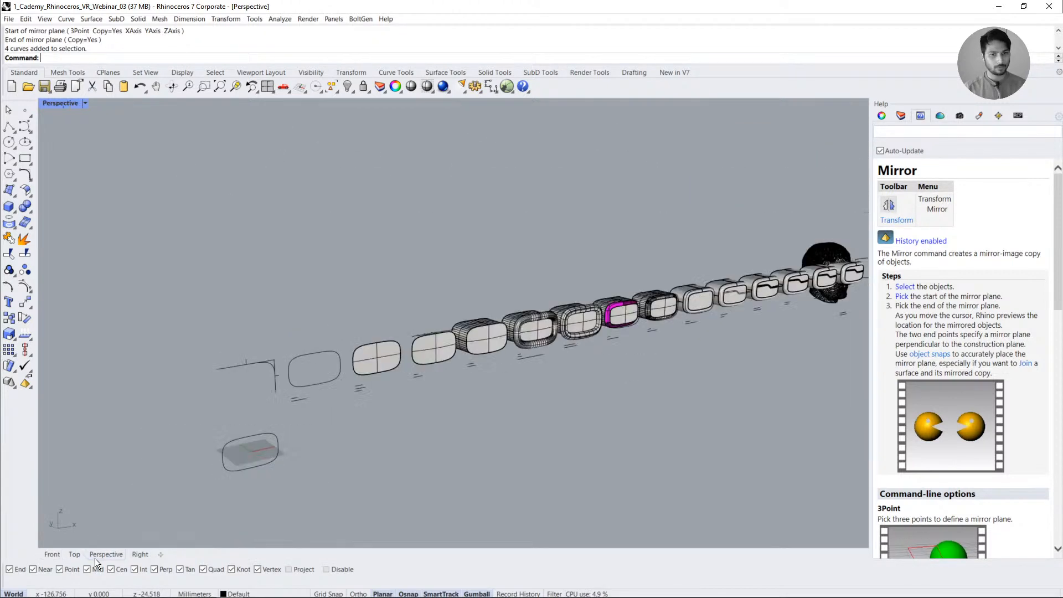
{"action": "right_click_drag", "start_coordinate": [290, 375], "coordinate": [304, 420]}
{"action": "scroll", "coordinate": [317, 393], "scroll_direction": "up", "scroll_amount": 6}
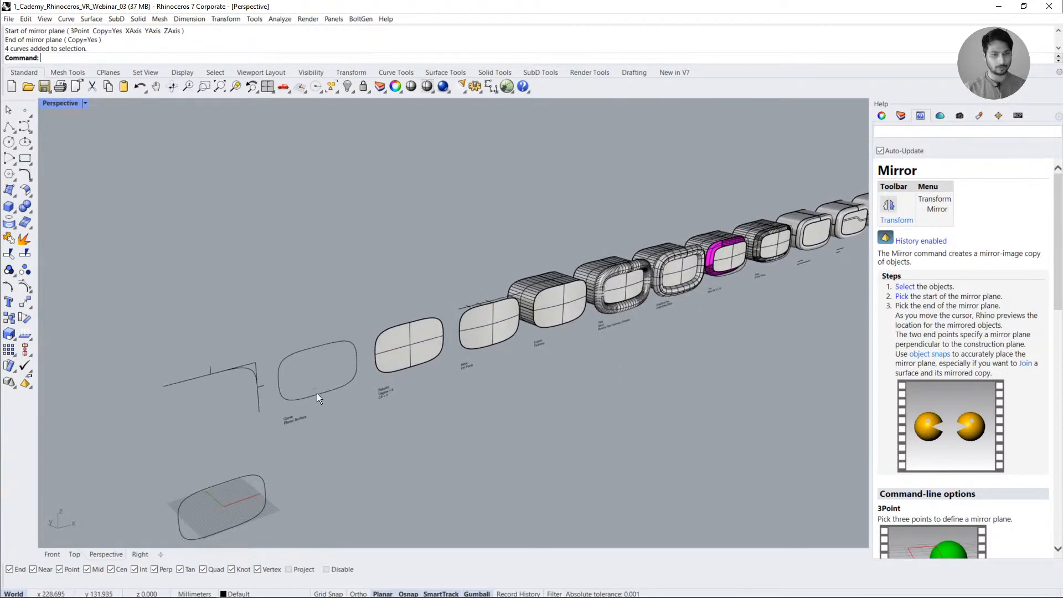
{"action": "left_click_drag", "start_coordinate": [397, 372], "coordinate": [366, 420]}
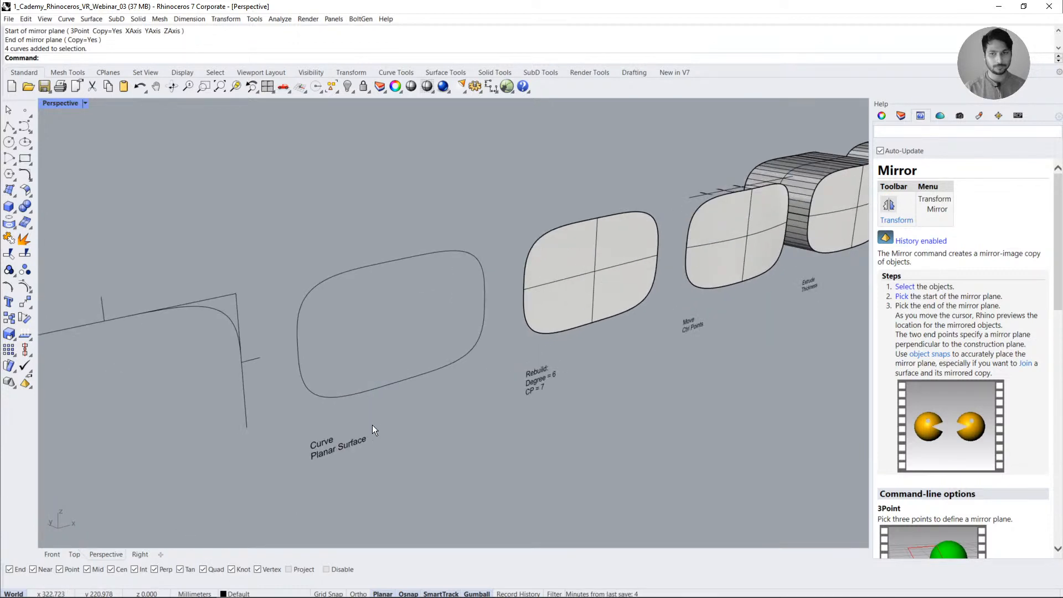
- Unlock the Workflow Rhino layer
{"action": "left_click", "coordinate": [901, 116]}
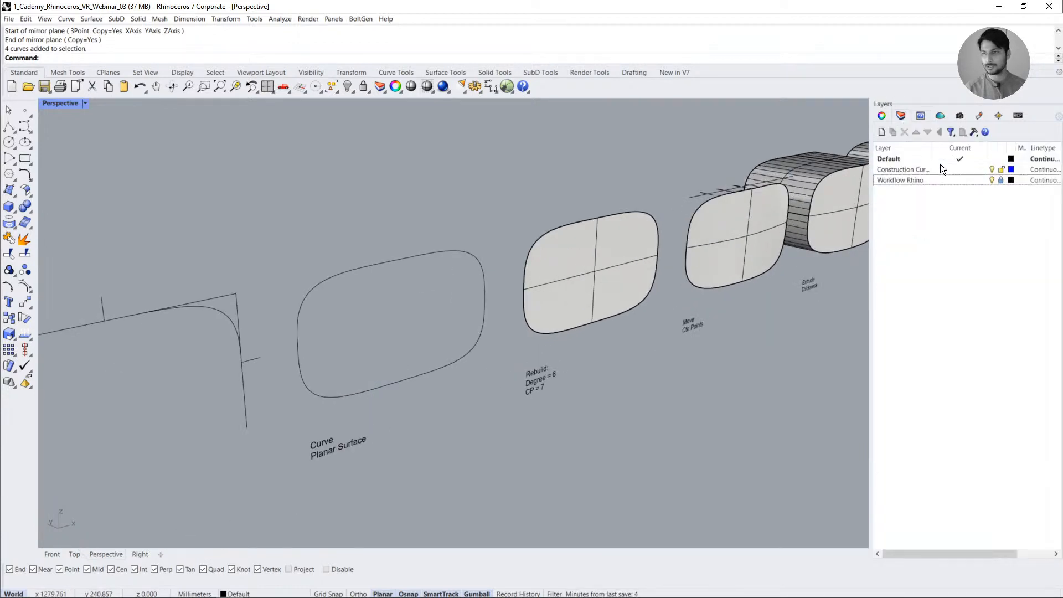
{"action": "left_click", "coordinate": [1000, 181]}
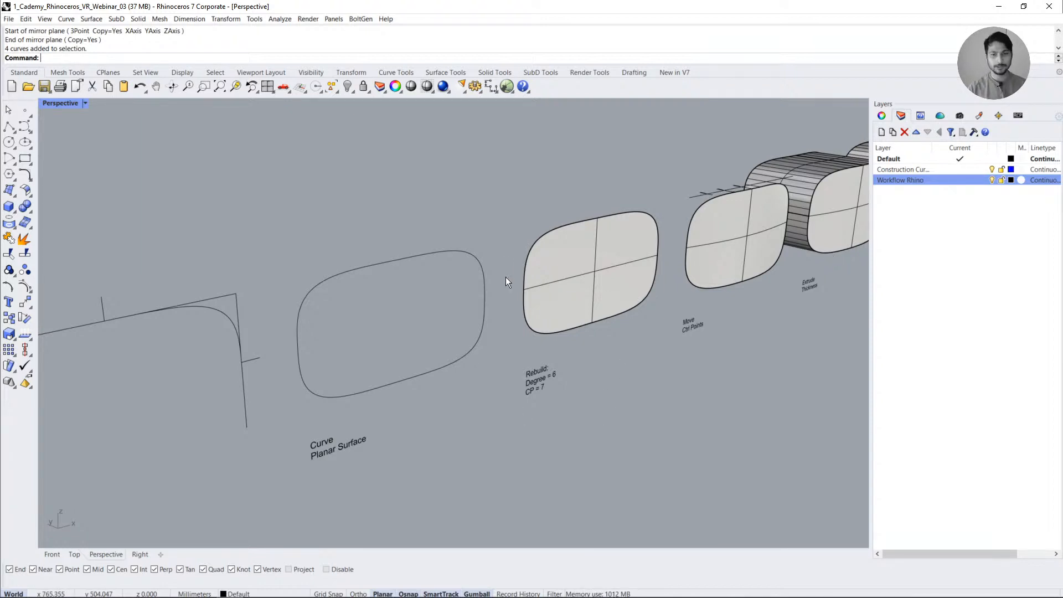
{"action": "scroll", "coordinate": [505, 230], "scroll_direction": "down", "scroll_amount": 3}
{"action": "scroll", "coordinate": [399, 271], "scroll_direction": "up", "scroll_amount": 2}
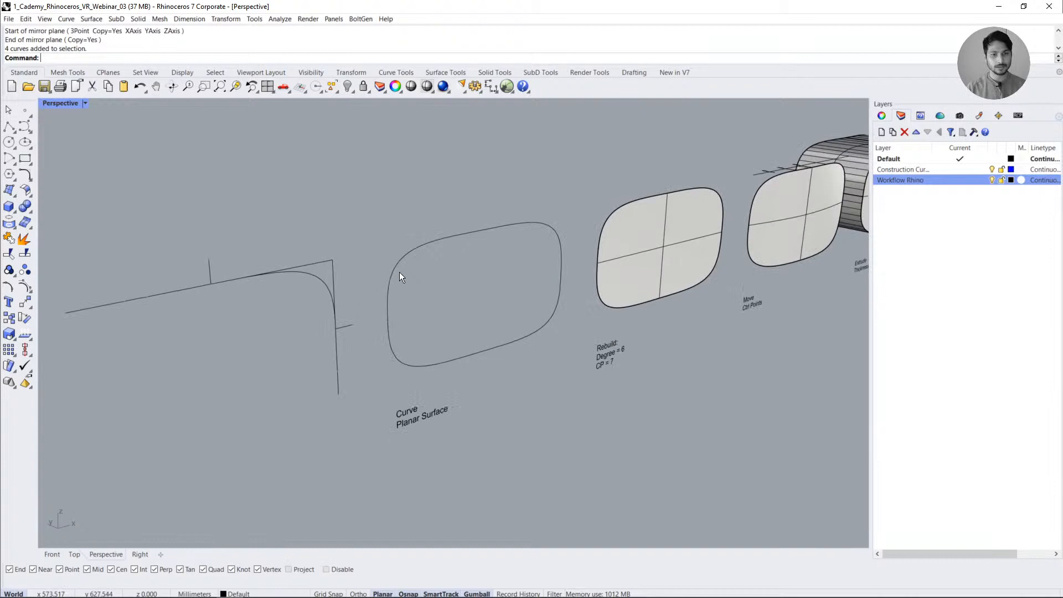
- Examine the control points of the workflow's corner curve and of the closed outline labelled Curve Planar Surface
{"action": "left_click", "coordinate": [312, 281]}
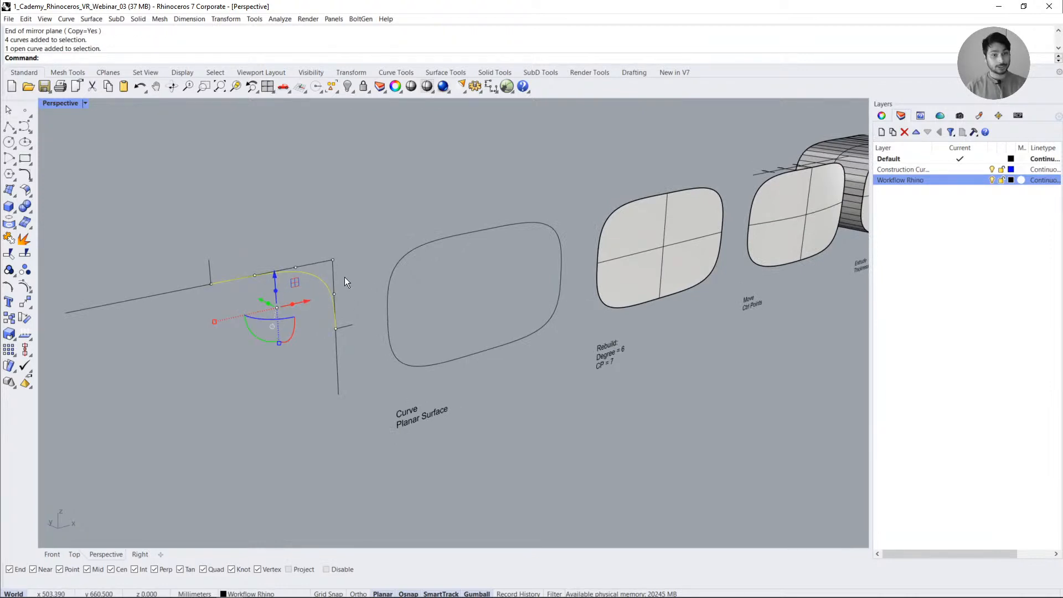
{"action": "left_click", "coordinate": [420, 249]}
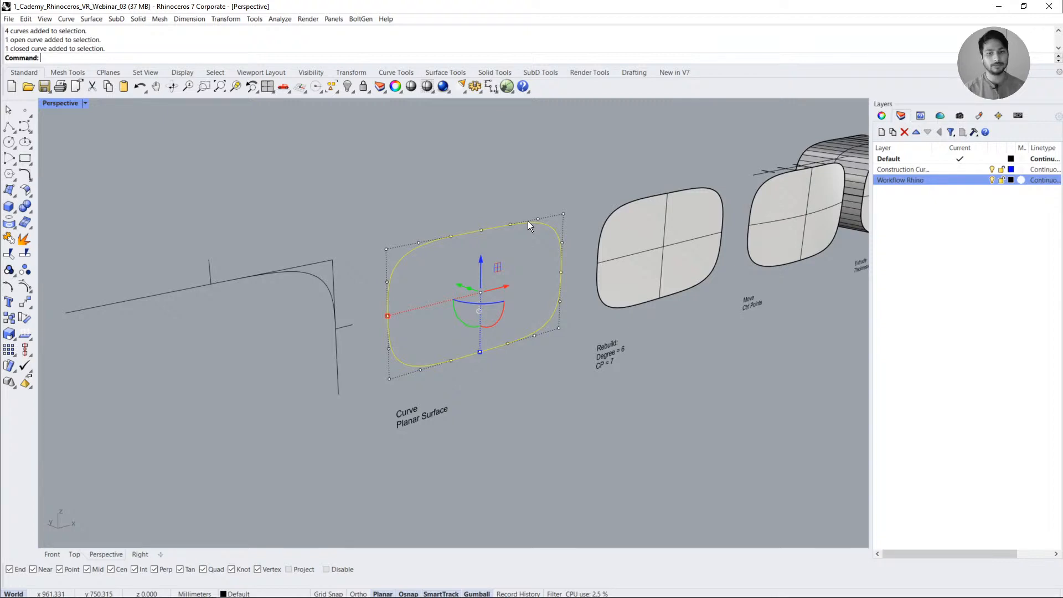
{"action": "right_click_drag", "start_coordinate": [536, 374], "coordinate": [485, 291]}
{"action": "left_click", "coordinate": [489, 369]}
{"action": "left_click", "coordinate": [453, 330]}
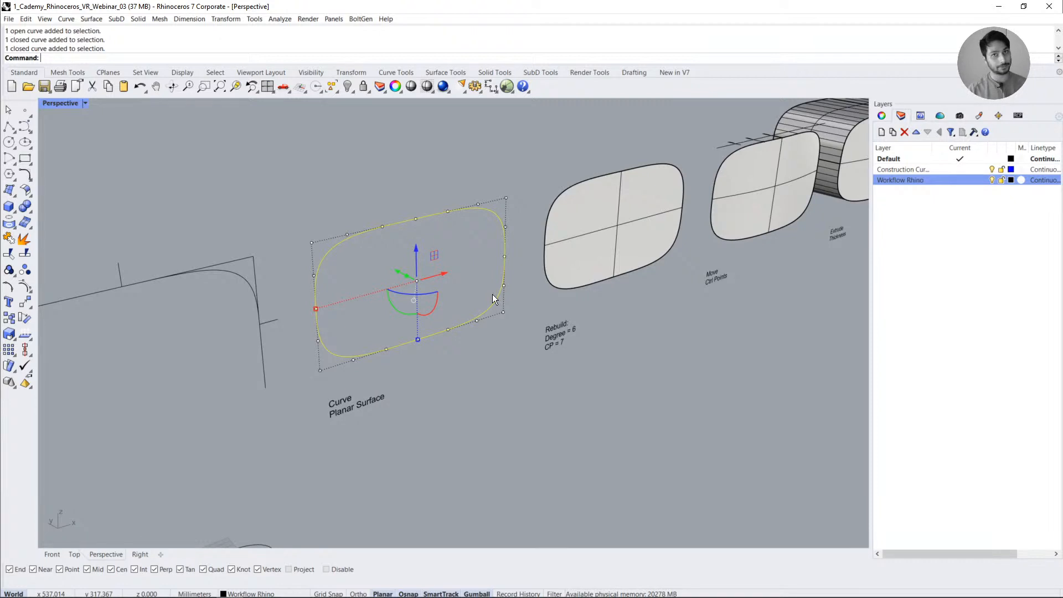
{"action": "left_click", "coordinate": [503, 337]}
{"action": "left_click", "coordinate": [488, 316]}
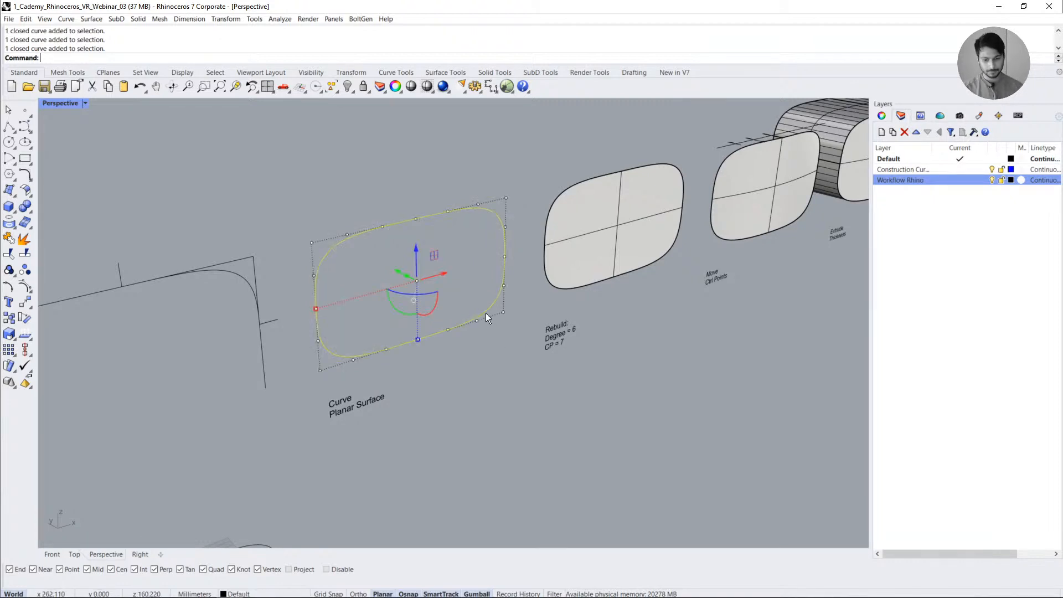
{"action": "key", "text": "Escape"}
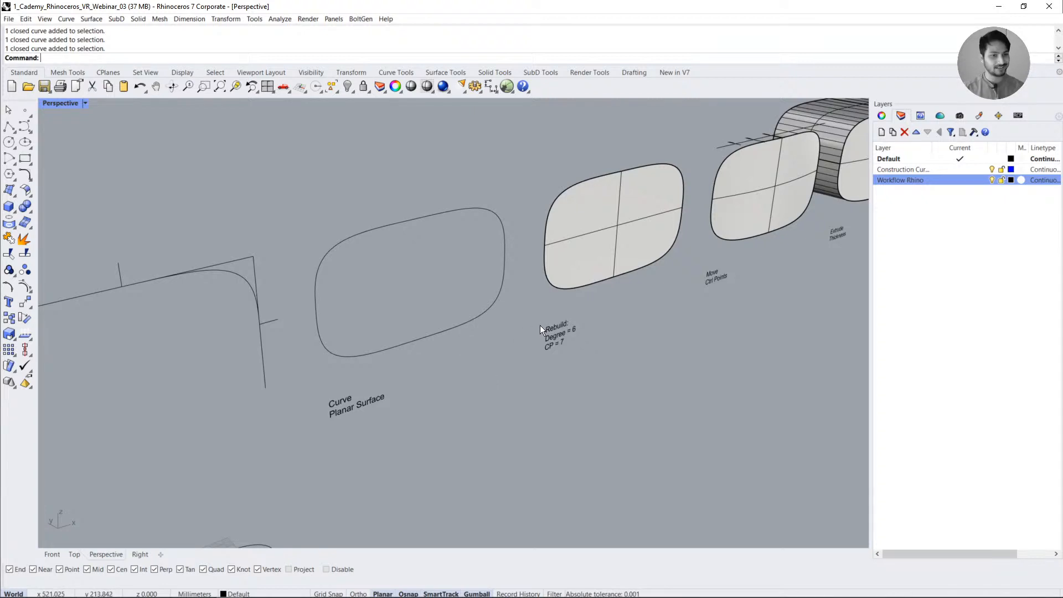
{"action": "left_click", "coordinate": [486, 317]}
{"action": "right_click_drag", "start_coordinate": [457, 362], "coordinate": [453, 256]}
{"action": "left_click", "coordinate": [512, 368]}
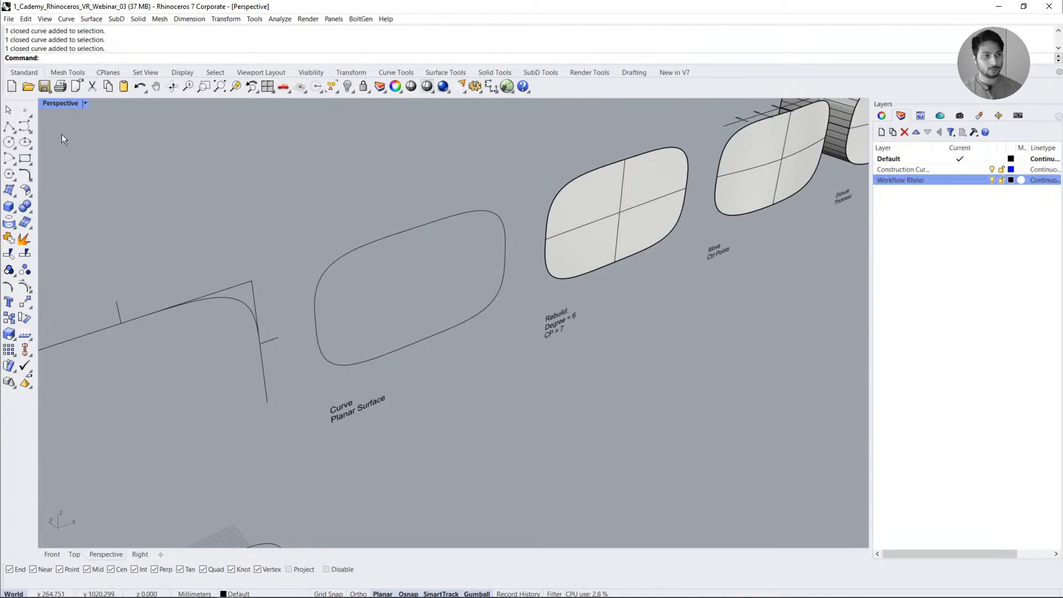
- Build a planar surface from the closed outline labelled Curve Planar Surface
{"action": "left_click", "coordinate": [15, 195]}
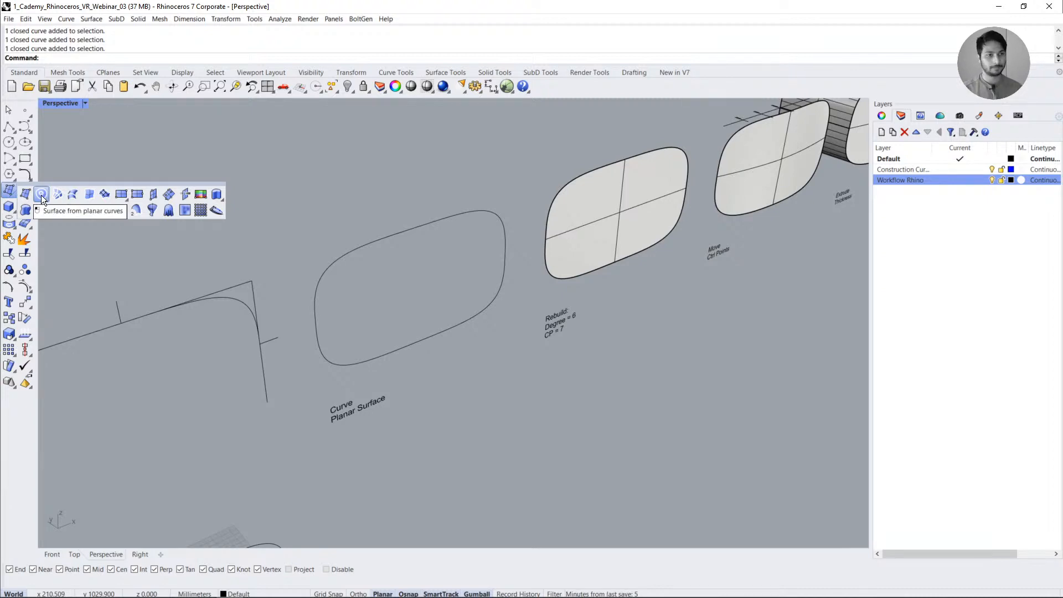
{"action": "left_click", "coordinate": [42, 194]}
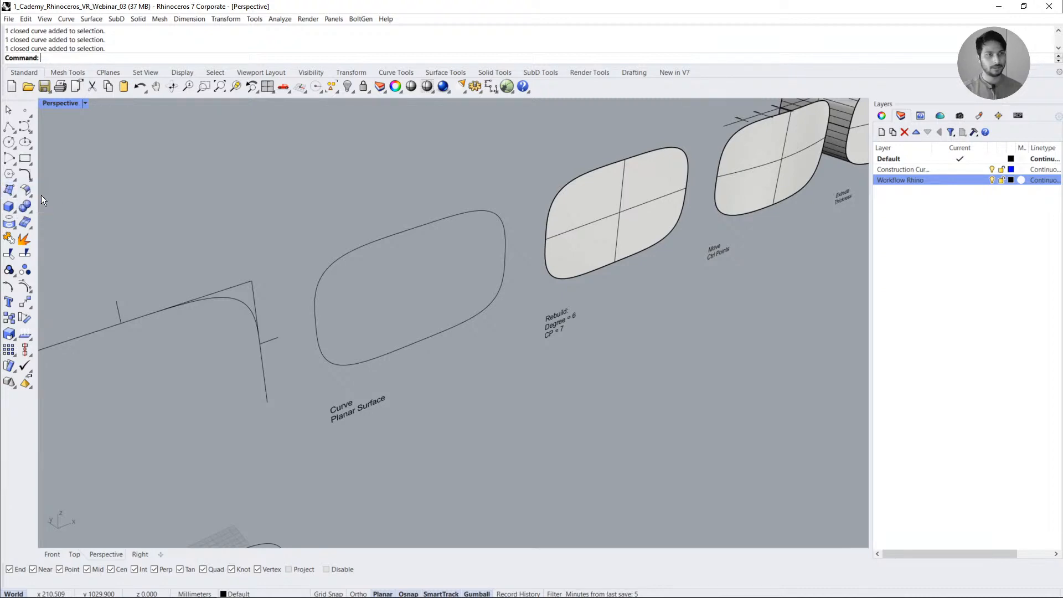
{"action": "left_click", "coordinate": [379, 243]}
{"action": "key", "text": "Return"}
{"action": "left_click", "coordinate": [416, 306]}
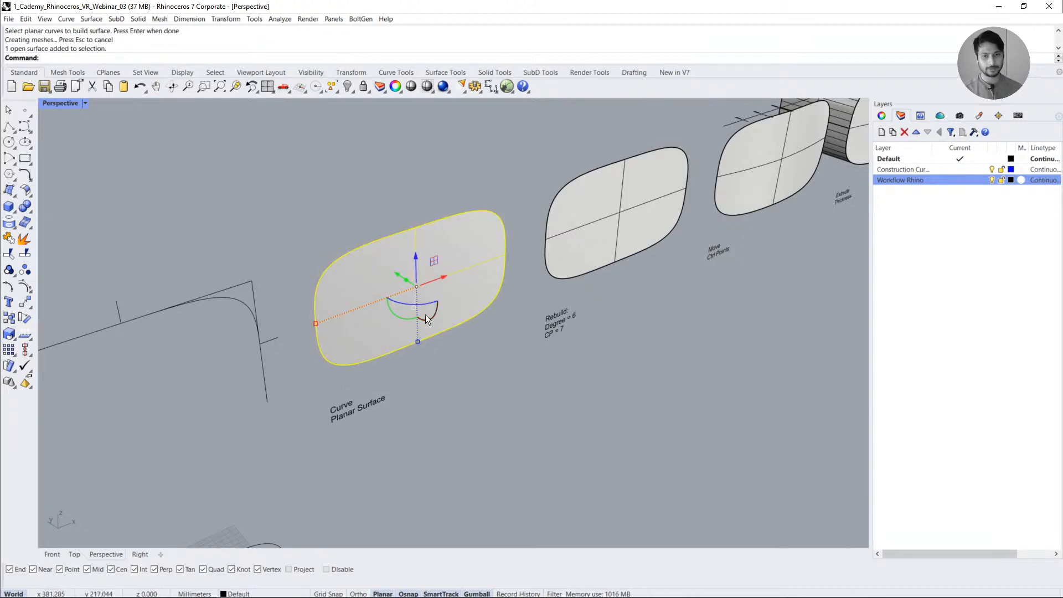
- Move the new planar surface freehand out in front of its outline curve
{"action": "left_click_drag", "start_coordinate": [394, 271], "coordinate": [486, 338]}
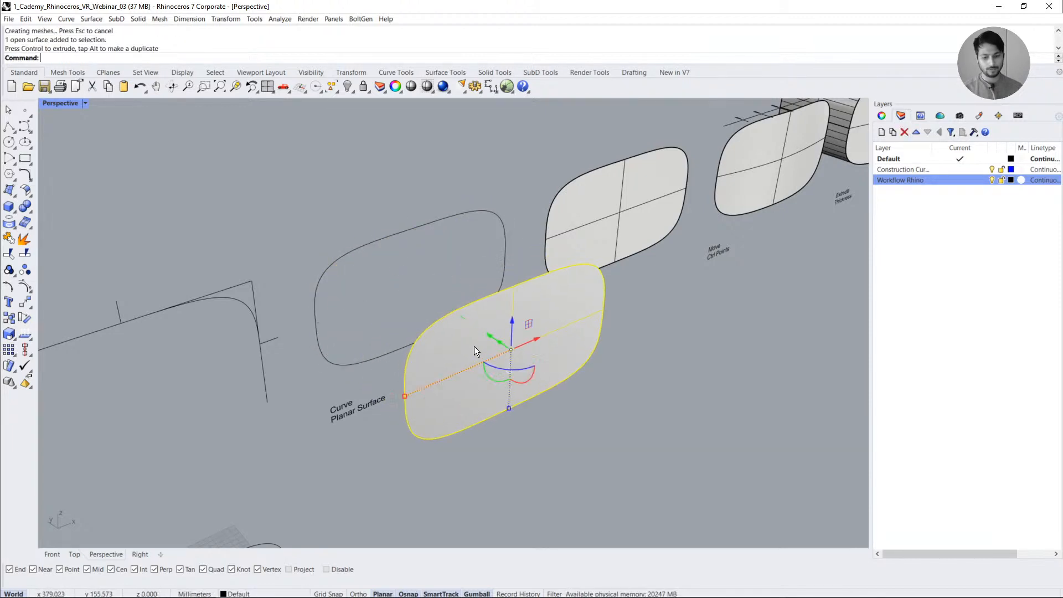
{"action": "left_click", "coordinate": [405, 459]}
{"action": "right_click_drag", "start_coordinate": [647, 395], "coordinate": [438, 316]}
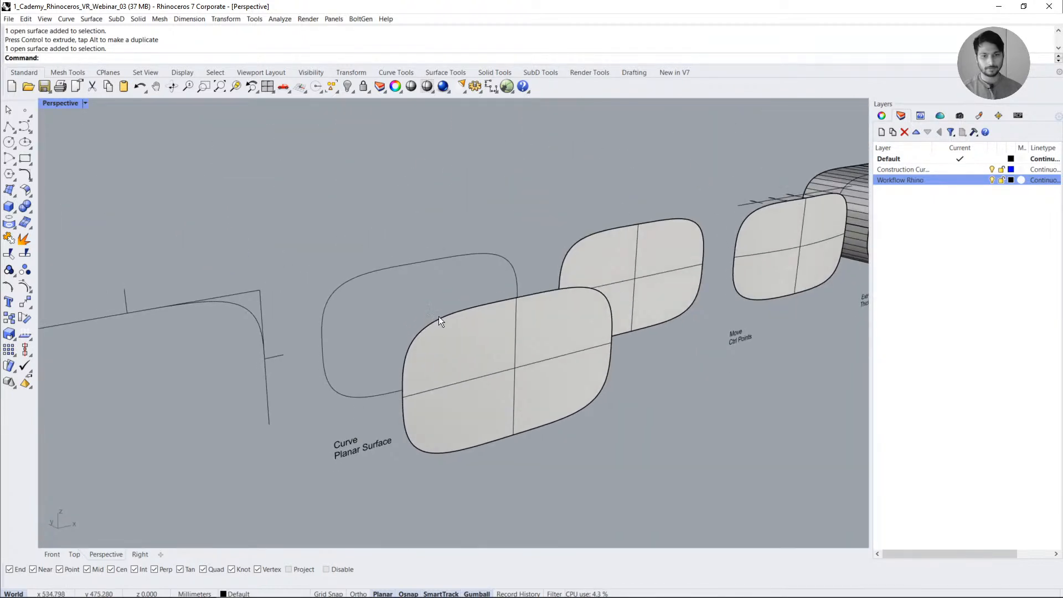
- Check the planar surface's type in its object properties
{"action": "left_click", "coordinate": [517, 359]}
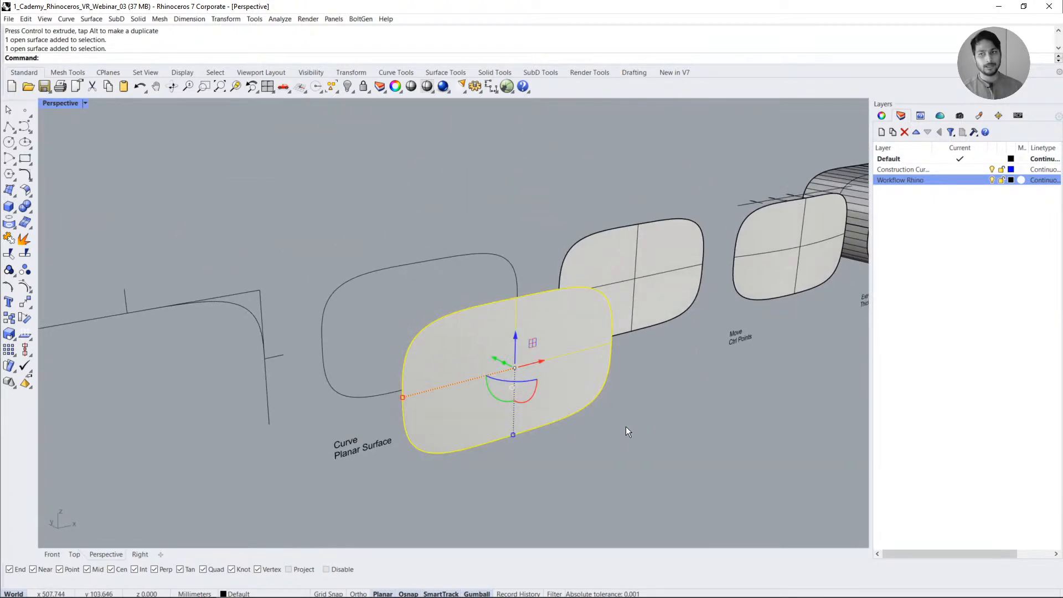
{"action": "left_click", "coordinate": [891, 118]}
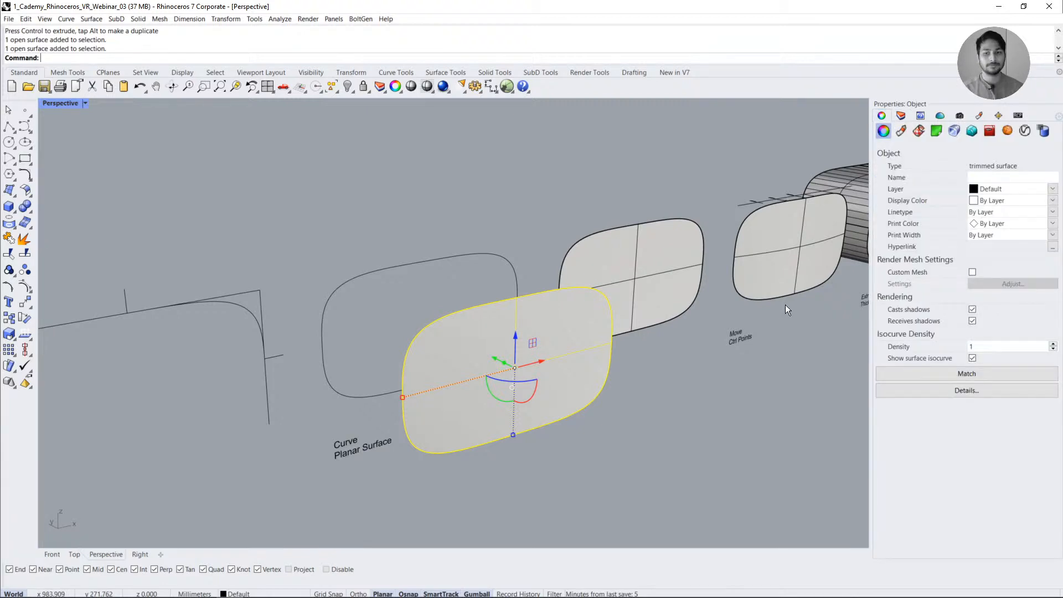
{"action": "left_click", "coordinate": [670, 373]}
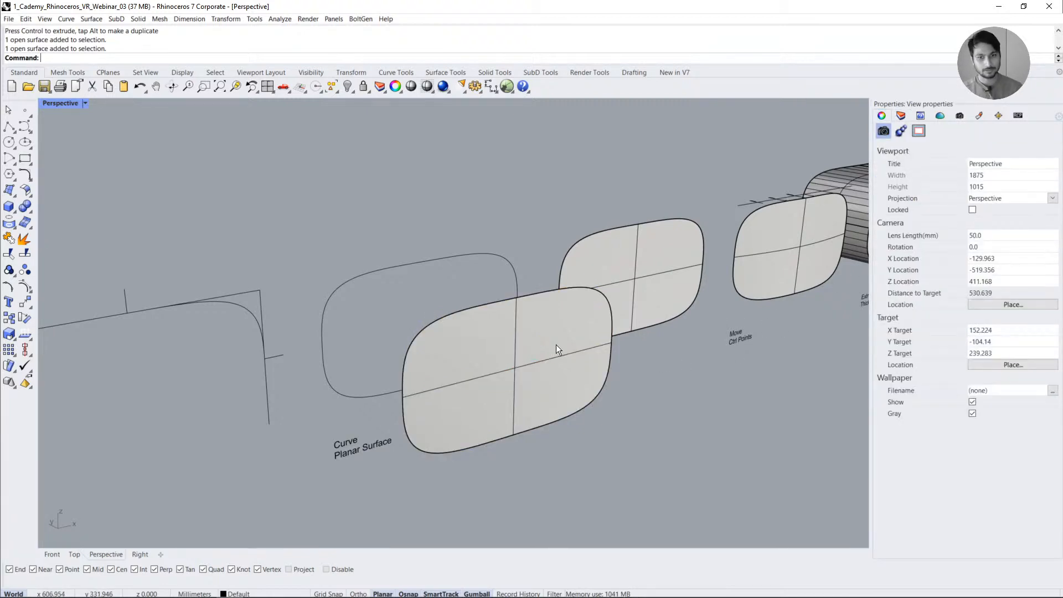
{"action": "left_click", "coordinate": [556, 344]}
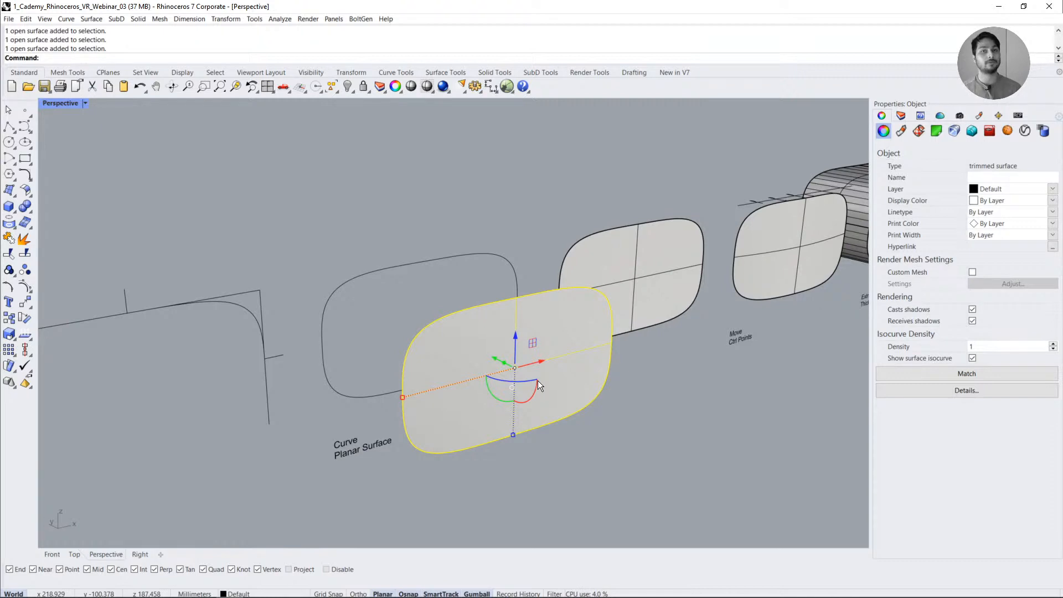
{"action": "left_click", "coordinate": [575, 448]}
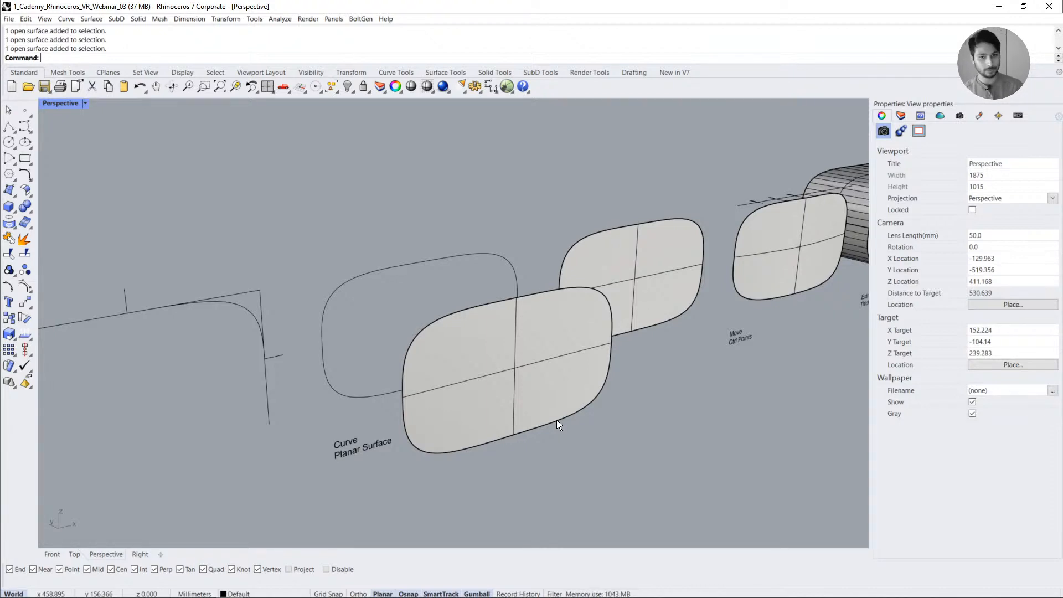
- Undo the freehand move and shift the planar surface -200 mm along the Y axis, away from its outline
{"action": "key", "text": "ctrl+z"}
{"action": "key", "text": "Escape"}
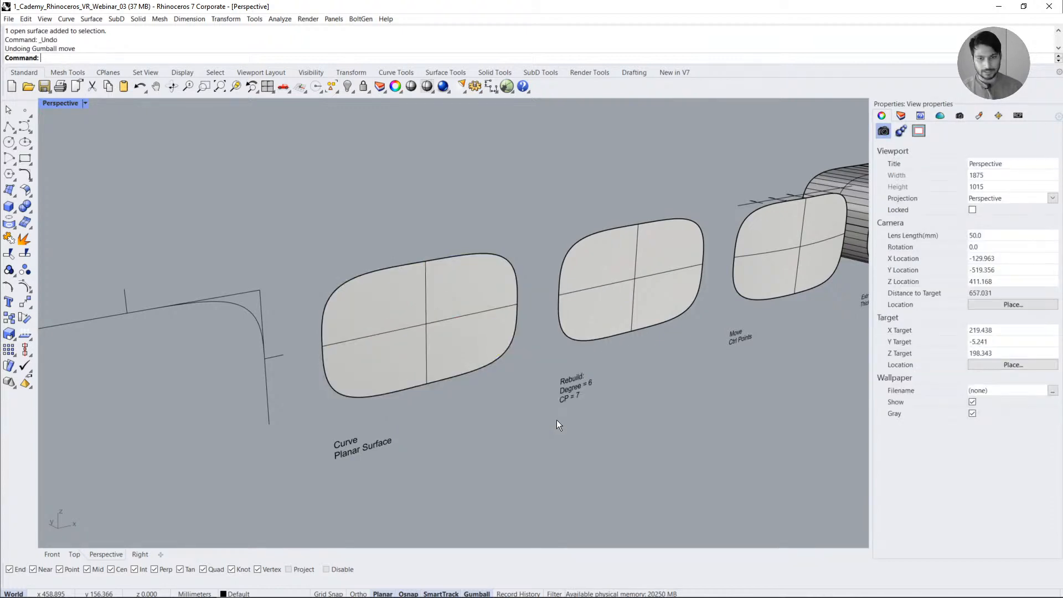
{"action": "scroll", "coordinate": [593, 397], "scroll_direction": "down", "scroll_amount": 1}
{"action": "left_click", "coordinate": [381, 338]}
{"action": "scroll", "coordinate": [408, 347], "scroll_direction": "up", "scroll_amount": 1}
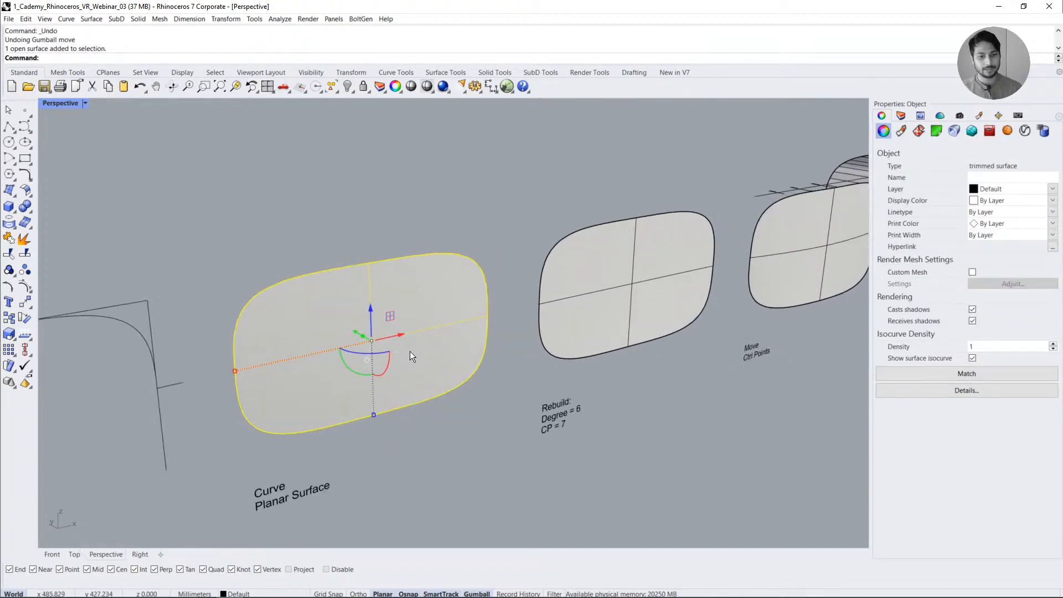
{"action": "left_click", "coordinate": [352, 332]}
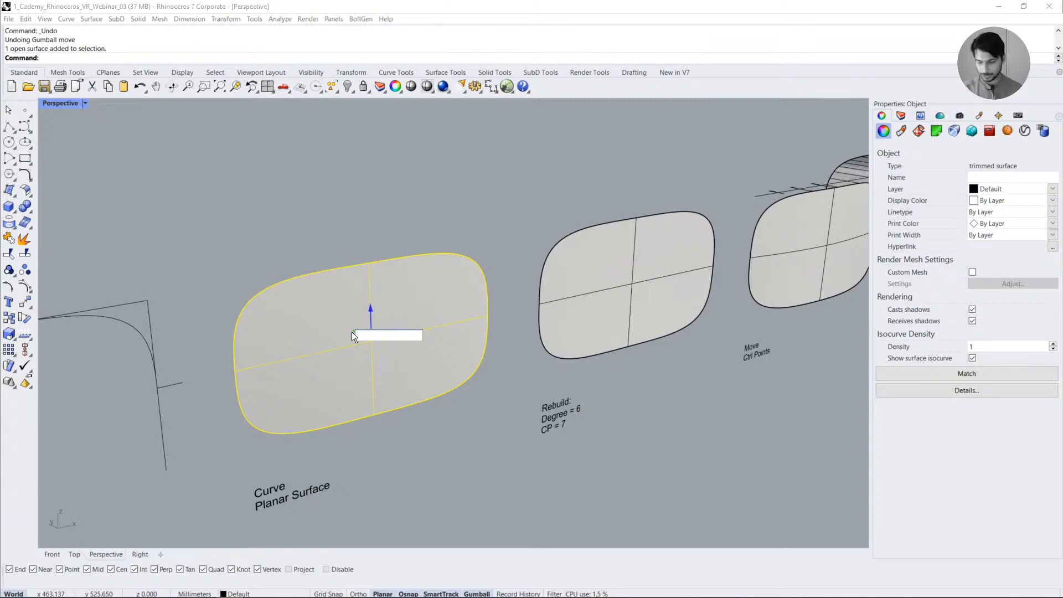
{"action": "type", "text": "-20"}
{"action": "key", "text": "Return"}
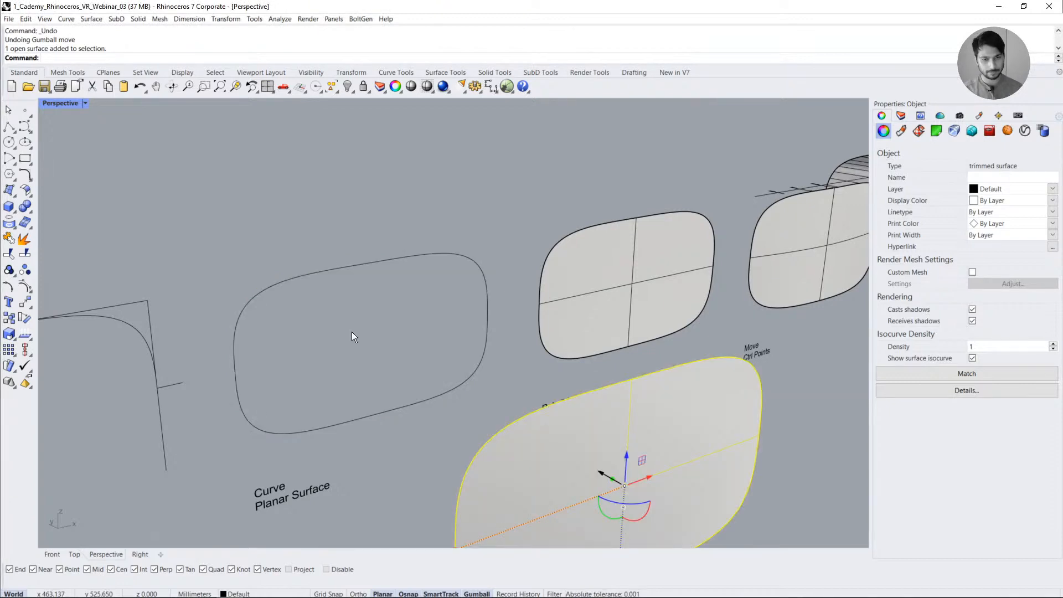
{"action": "scroll", "coordinate": [351, 331], "scroll_direction": "down", "scroll_amount": 2}
{"action": "right_click_drag", "start_coordinate": [494, 354], "coordinate": [536, 383]}
{"action": "left_click", "coordinate": [536, 383]}
{"action": "left_click", "coordinate": [443, 432]}
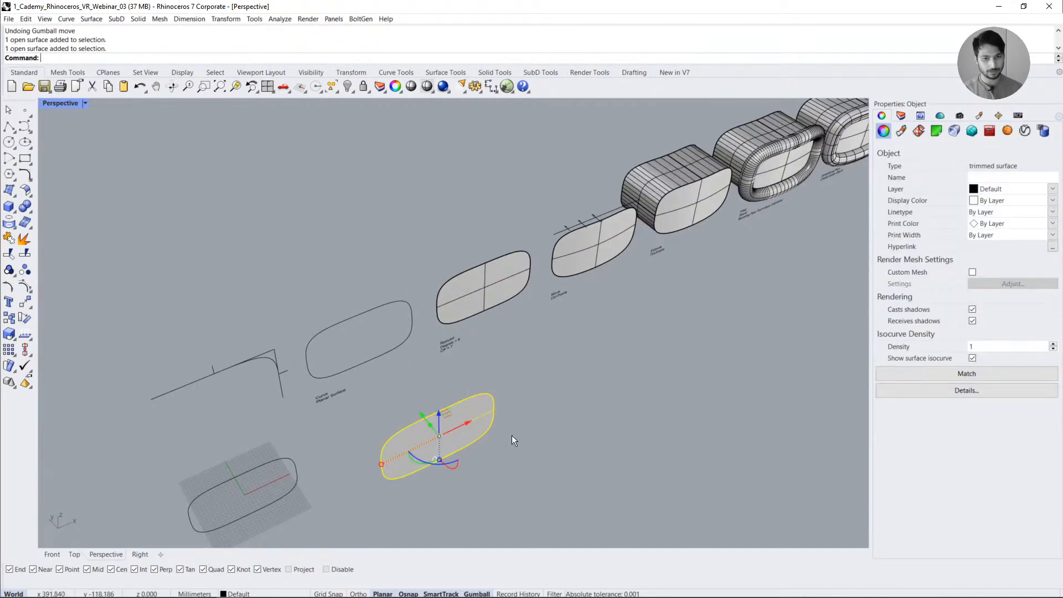
{"action": "left_click", "coordinate": [423, 419]}
{"action": "key", "text": "Escape"}
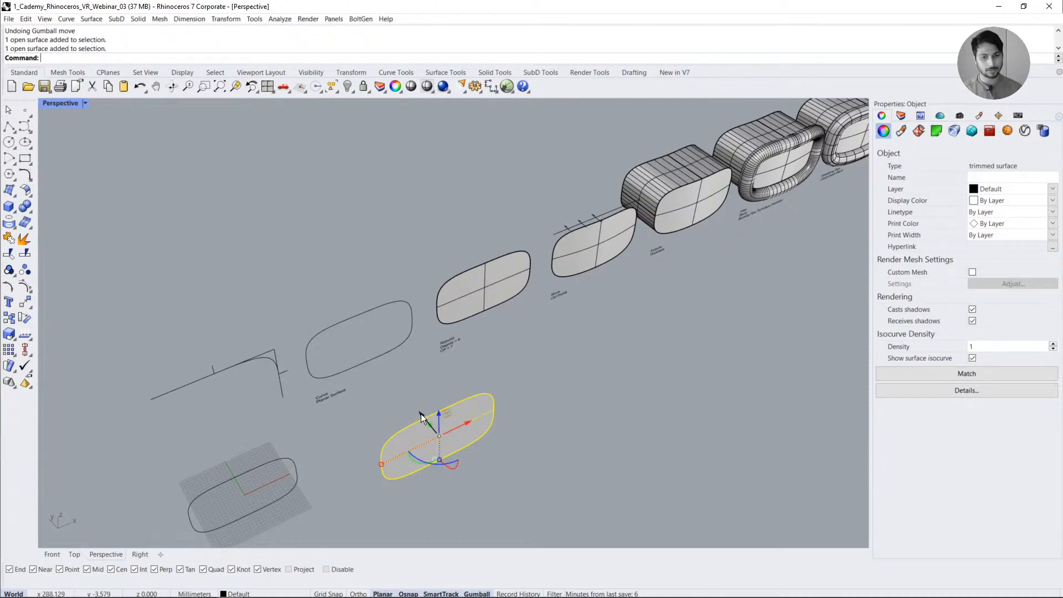
{"action": "left_click", "coordinate": [422, 415]}
{"action": "key", "text": "Escape"}
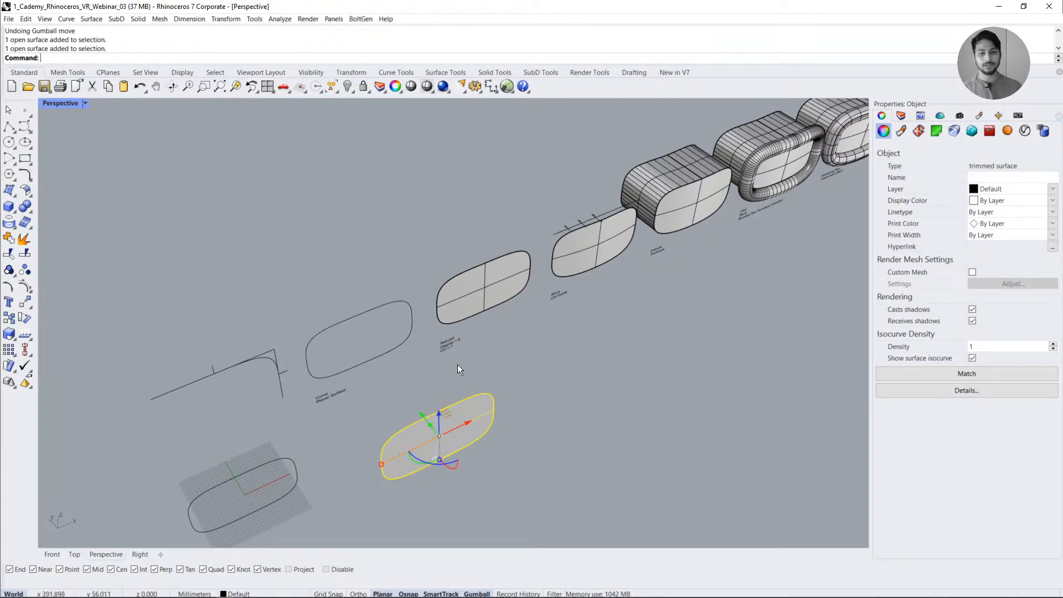
{"action": "key", "text": "Escape"}
- Duplicate the planar surface in place and move the copy along the X axis, clear of the original
{"action": "right_click_drag", "start_coordinate": [474, 393], "coordinate": [460, 356]}
{"action": "left_click", "coordinate": [467, 350]}
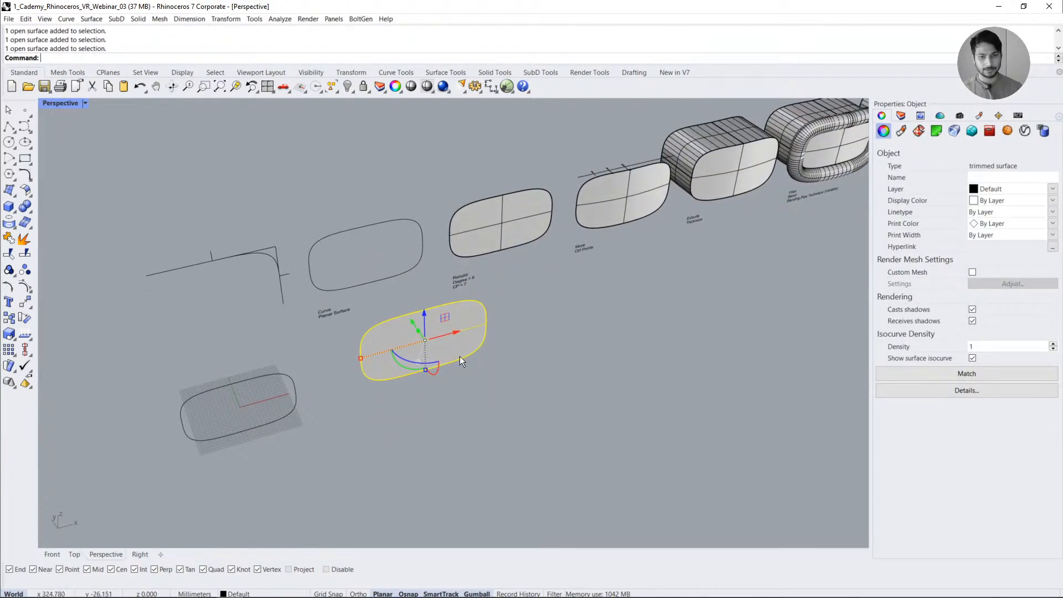
{"action": "key", "text": "ctrl+c"}
{"action": "key", "text": "ctrl+v"}
{"action": "left_click", "coordinate": [460, 334]}
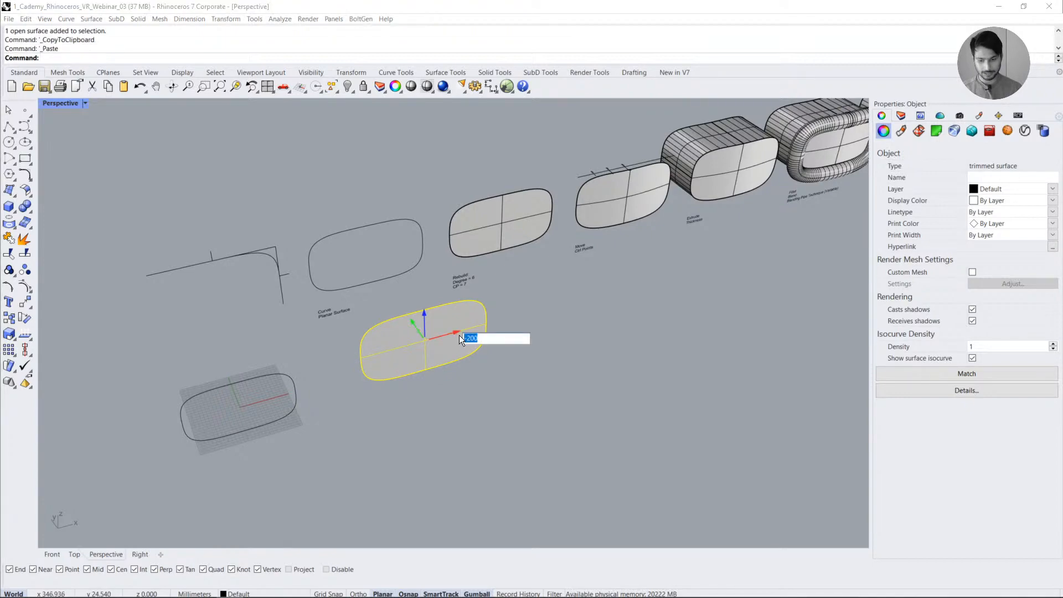
{"action": "key", "text": "Escape"}
{"action": "right_click_drag", "start_coordinate": [613, 339], "coordinate": [496, 385], "text": "shift"}
{"action": "scroll", "coordinate": [620, 407], "scroll_direction": "up", "scroll_amount": 5}
{"action": "left_click", "coordinate": [620, 406]}
{"action": "left_click", "coordinate": [496, 384]}
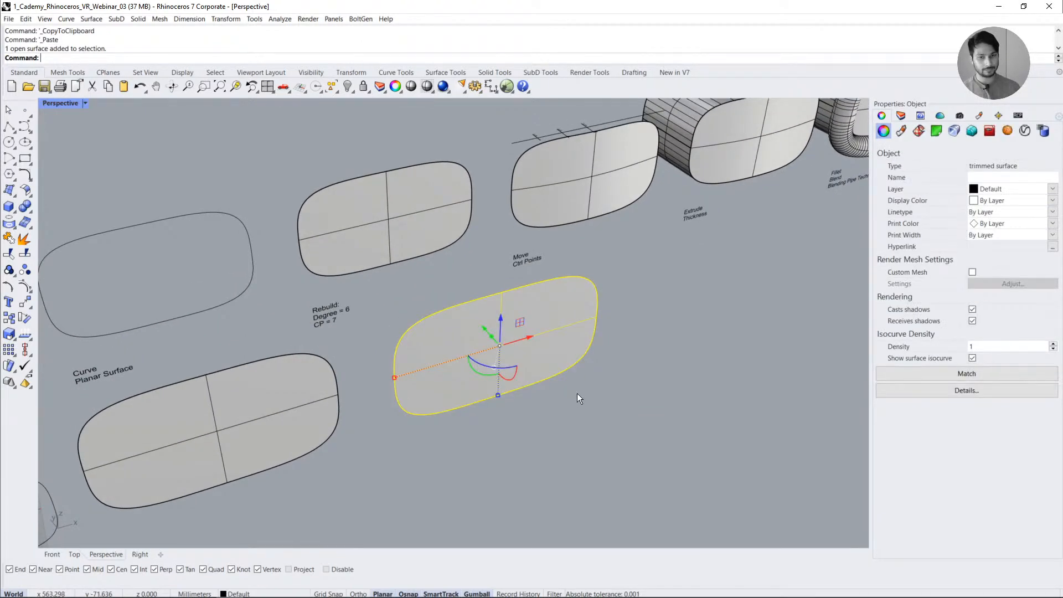
- Turn on the copied surface's control points and examine its corner points
{"action": "left_click", "coordinate": [24, 288]}
{"action": "right_click_drag", "start_coordinate": [510, 436], "coordinate": [603, 324]}
{"action": "left_click", "coordinate": [530, 387]}
{"action": "left_click", "coordinate": [598, 264]}
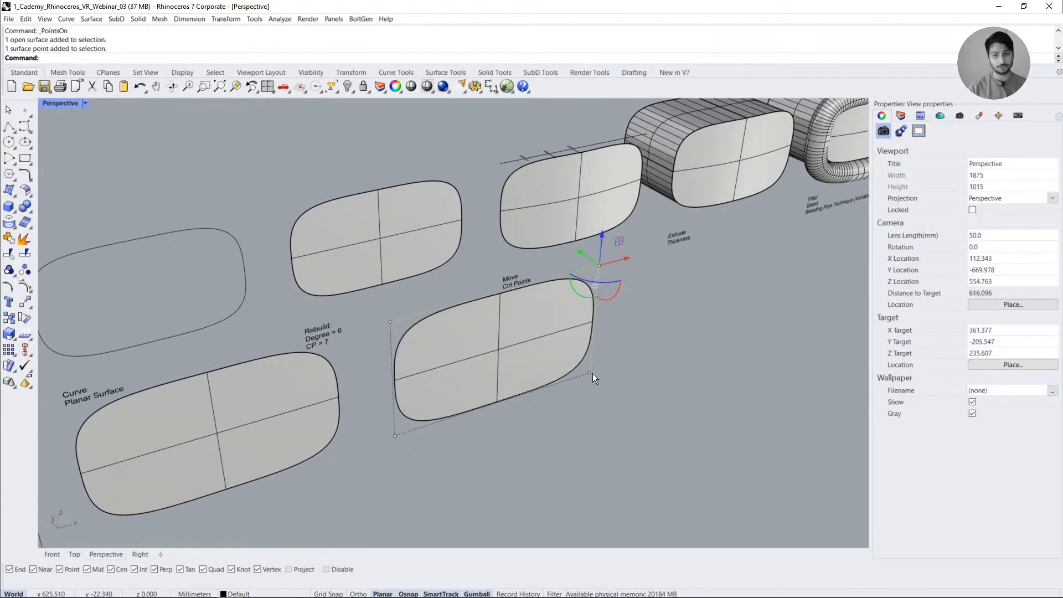
{"action": "left_click", "coordinate": [395, 435]}
{"action": "left_click", "coordinate": [390, 321]}
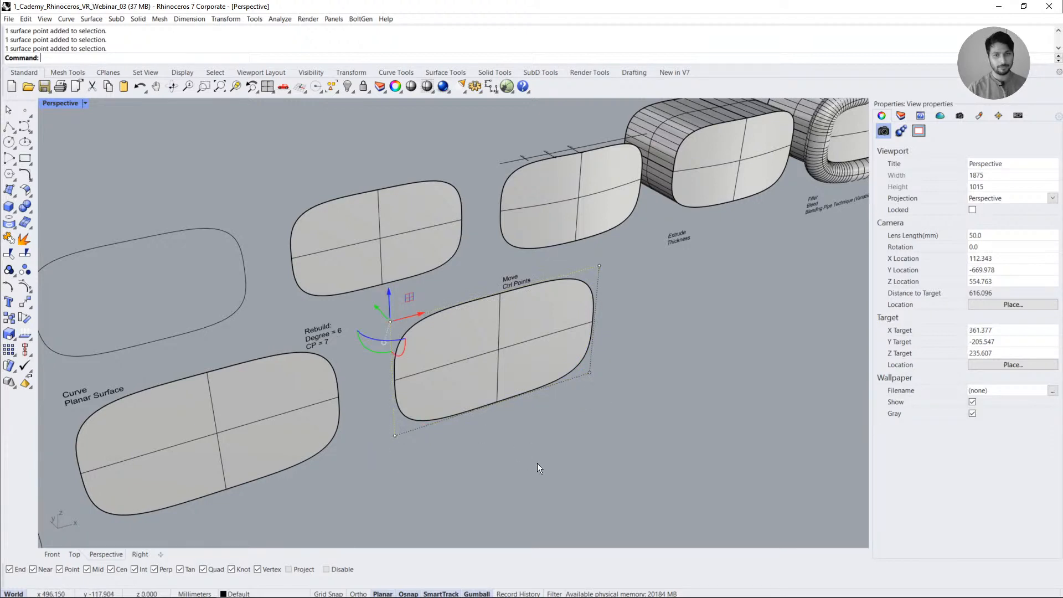
{"action": "left_click", "coordinate": [536, 468]}
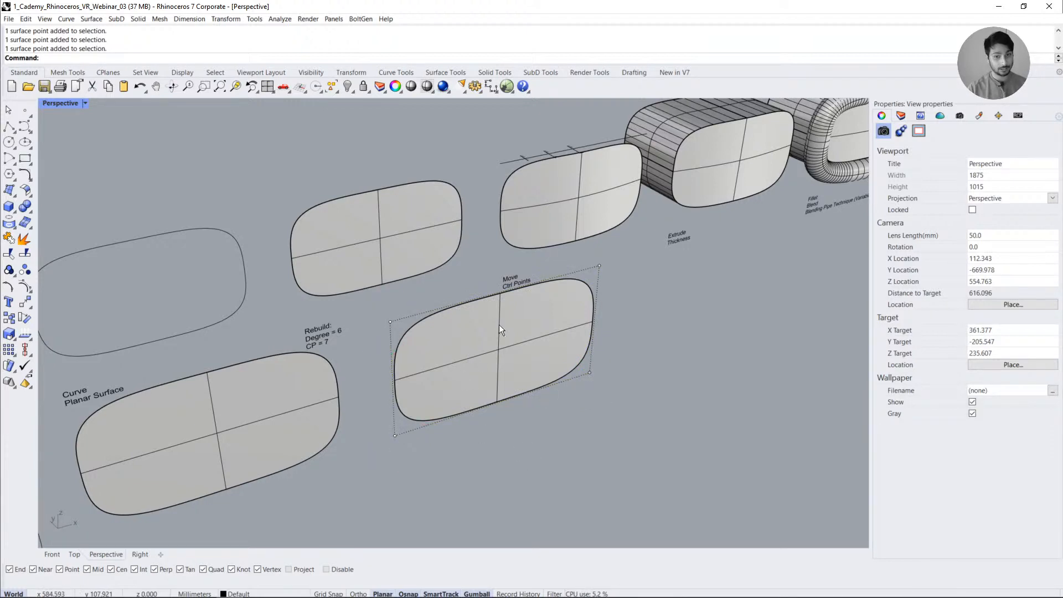
- Start a Rebuild of the copied surface with degree 6 in both U and V
{"action": "right_click_drag", "start_coordinate": [493, 343], "coordinate": [542, 351]}
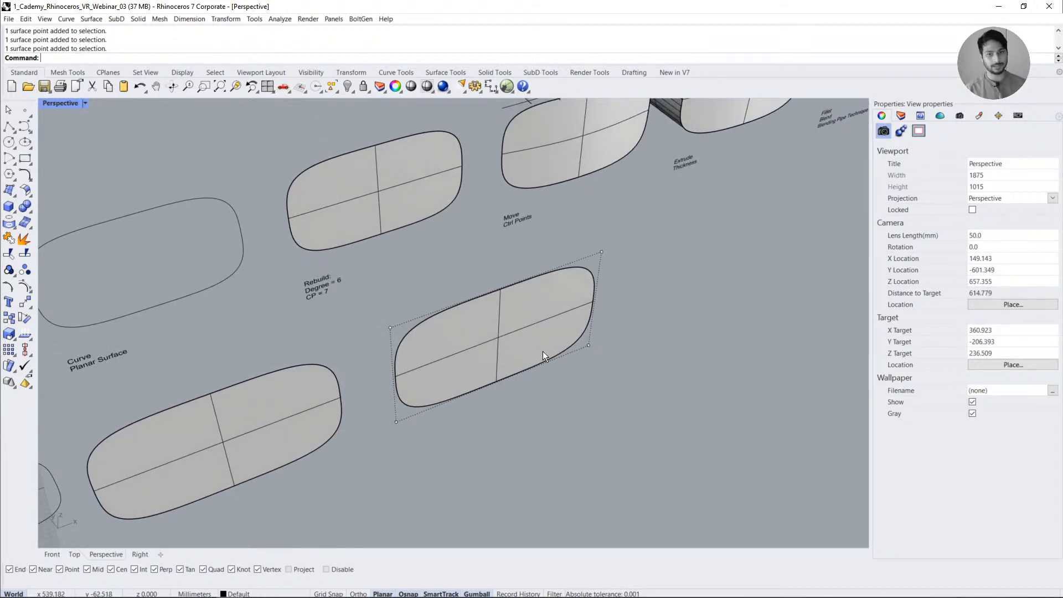
{"action": "left_click", "coordinate": [542, 355]}
{"action": "type", "text": "Rebuild"}
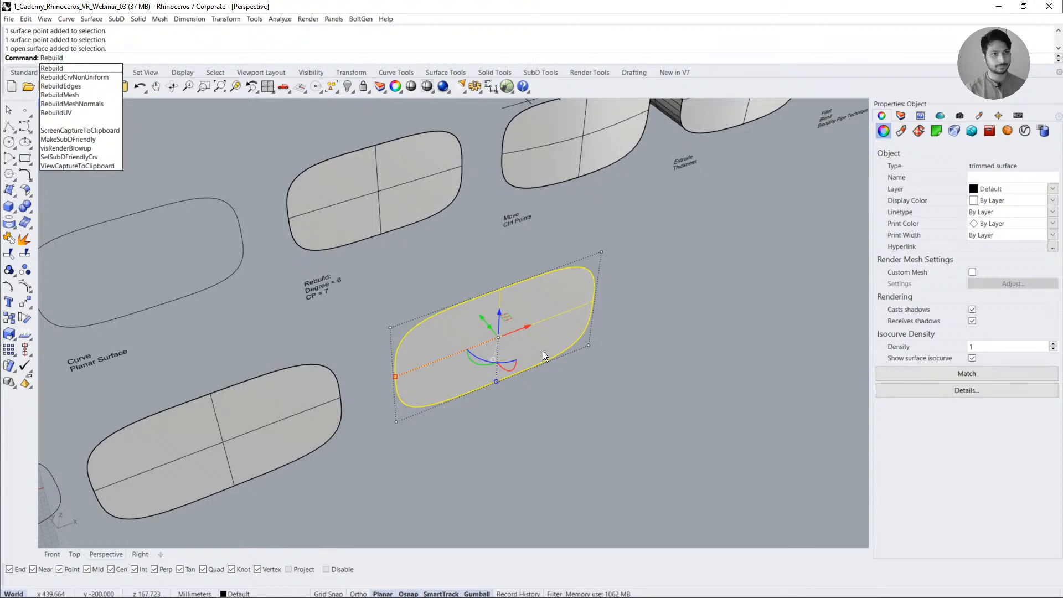
{"action": "key", "text": "Return"}
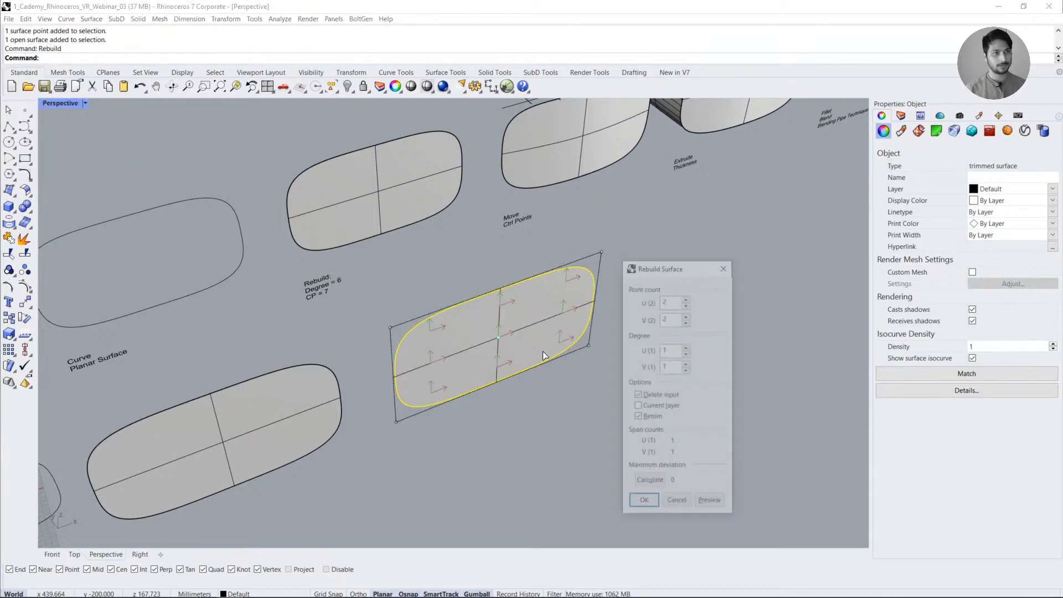
{"action": "left_click_drag", "start_coordinate": [676, 264], "coordinate": [662, 201]}
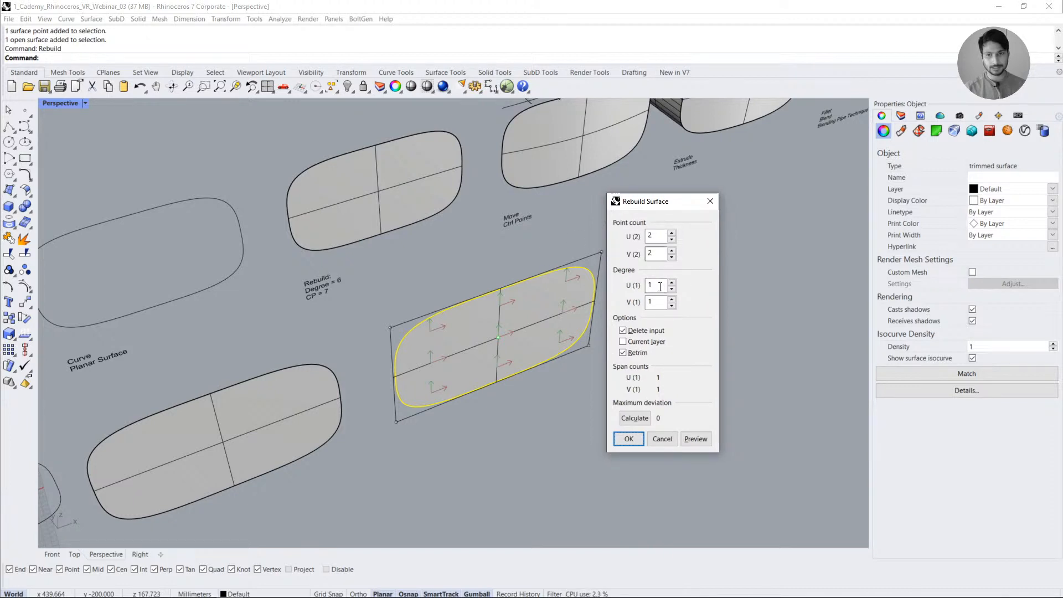
{"action": "left_click_drag", "start_coordinate": [658, 285], "coordinate": [638, 288]}
{"action": "type", "text": "6"}
{"action": "key", "text": "Tab"}
{"action": "type", "text": "6"}
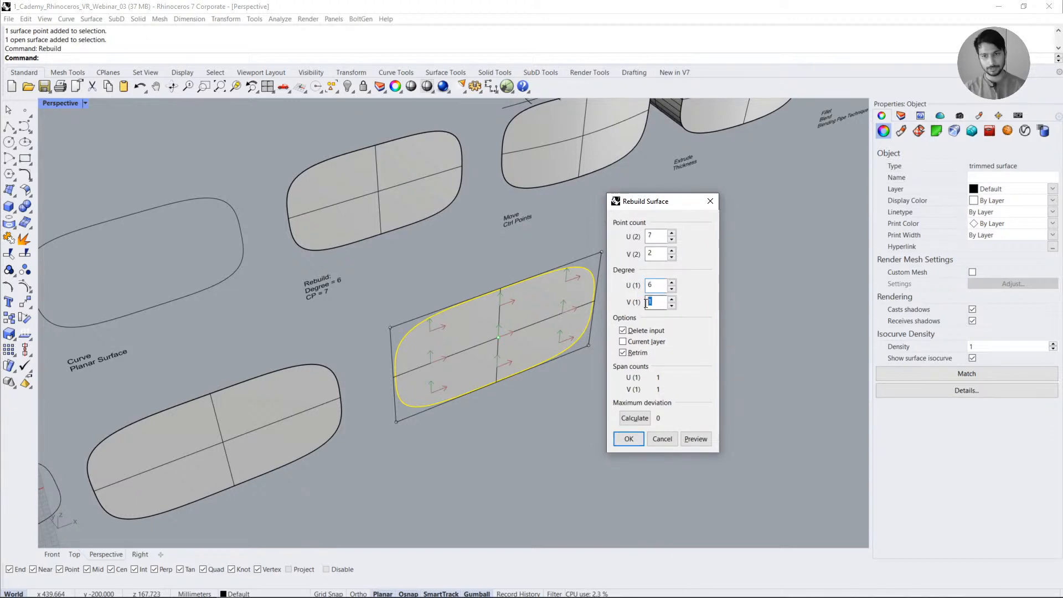
- Review the point counts against the degrees, preview the rebuild and apply it with 7 points in both U and V
{"action": "left_click", "coordinate": [657, 288]}
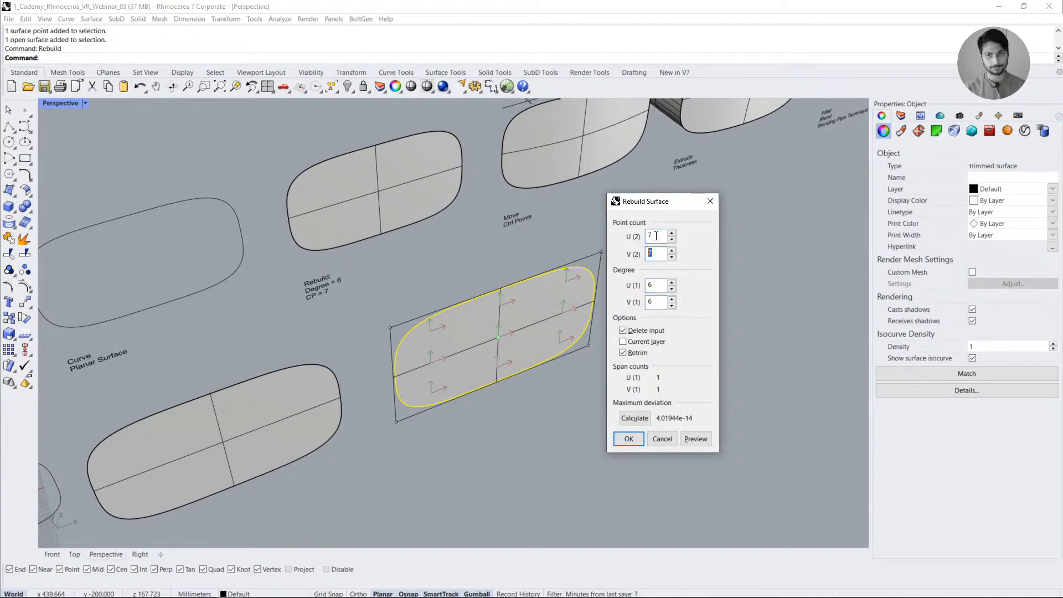
{"action": "left_click", "coordinate": [653, 256]}
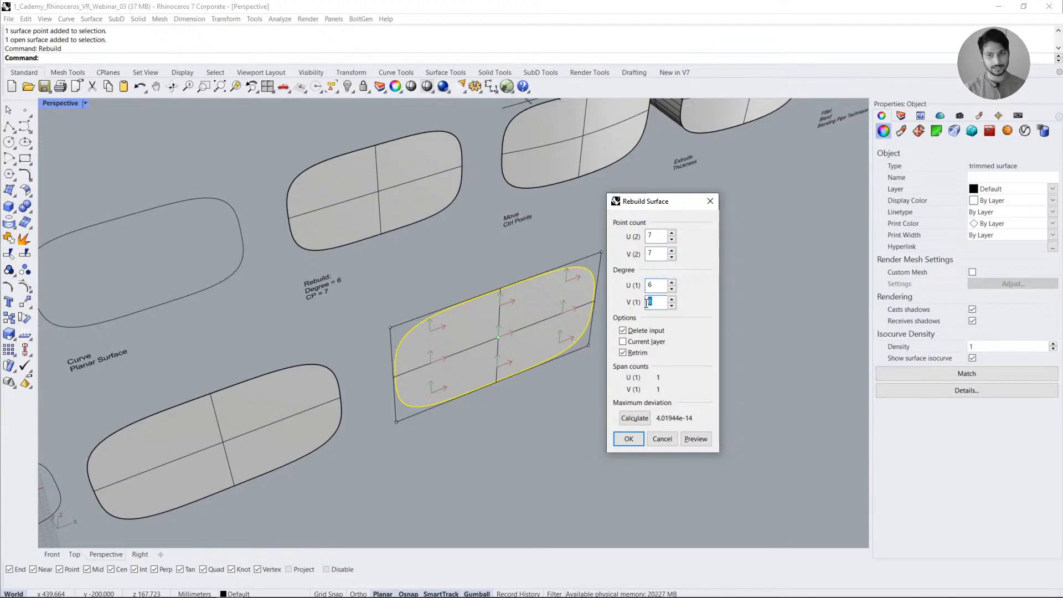
{"action": "left_click", "coordinate": [648, 237]}
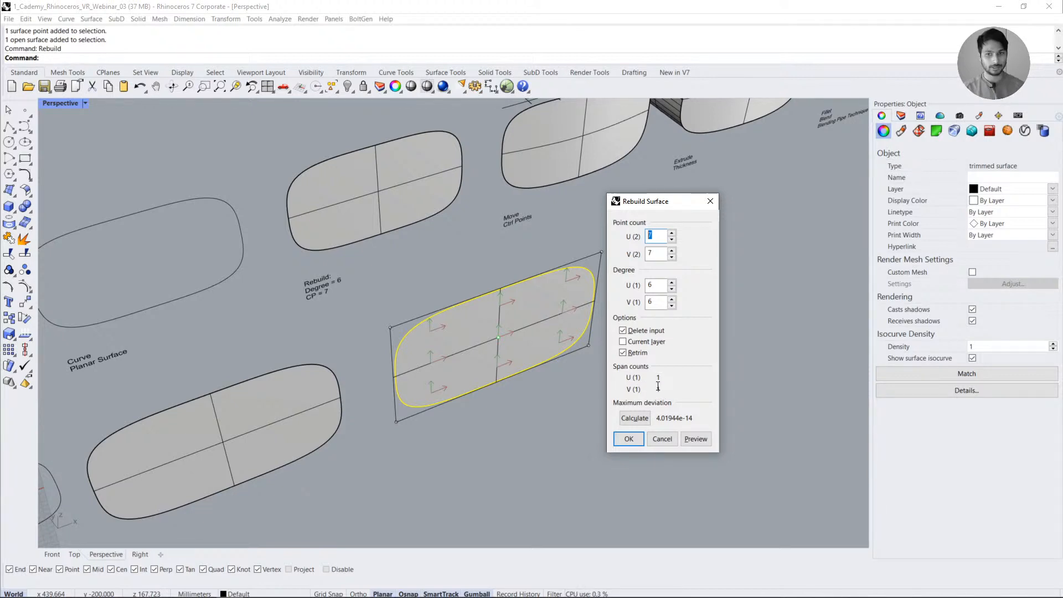
{"action": "double_click", "coordinate": [646, 301]}
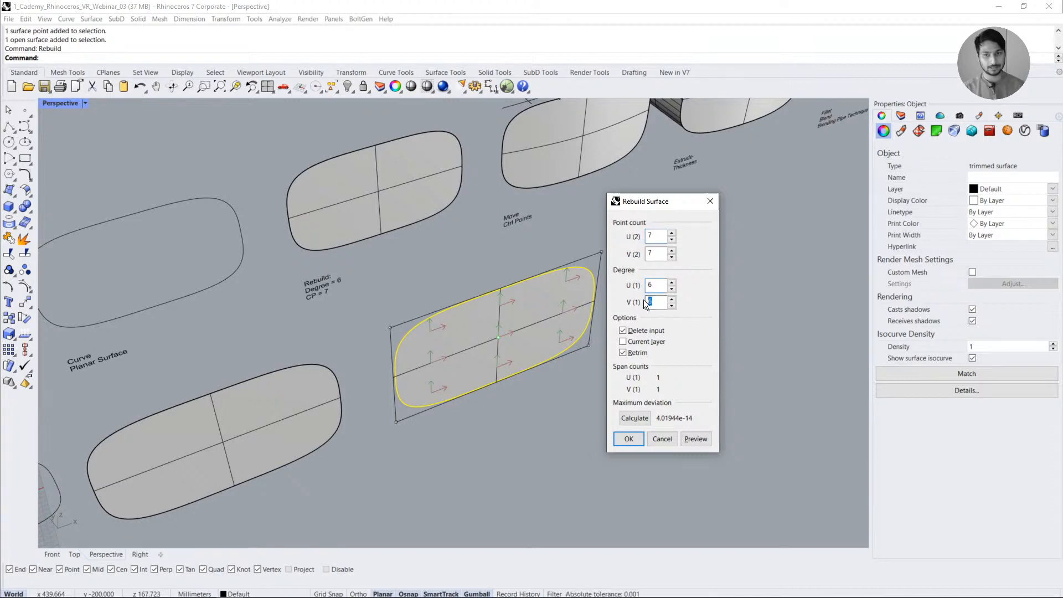
{"action": "double_click", "coordinate": [651, 236]}
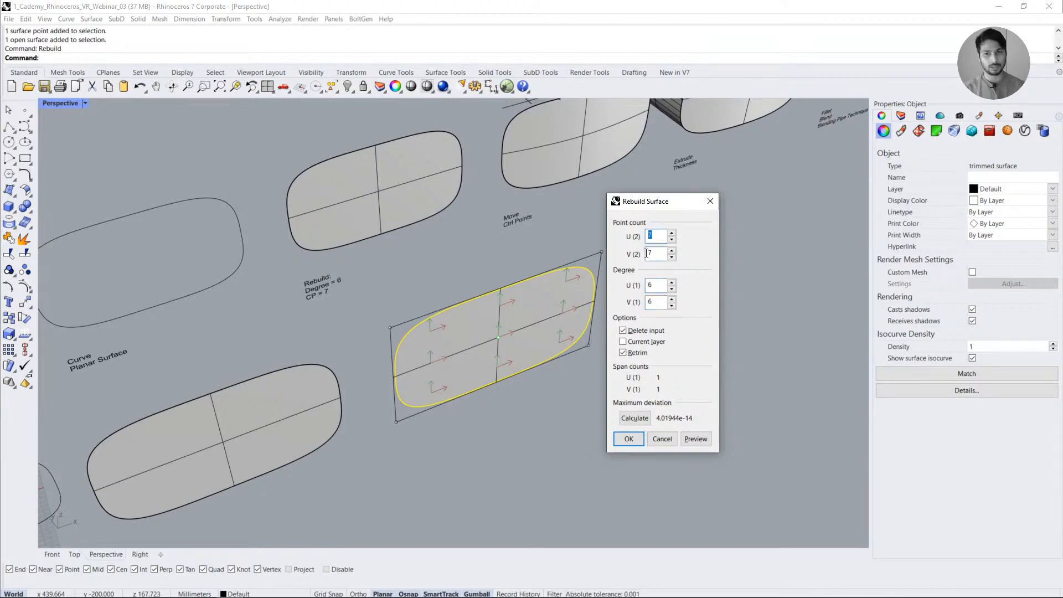
{"action": "left_click", "coordinate": [699, 438]}
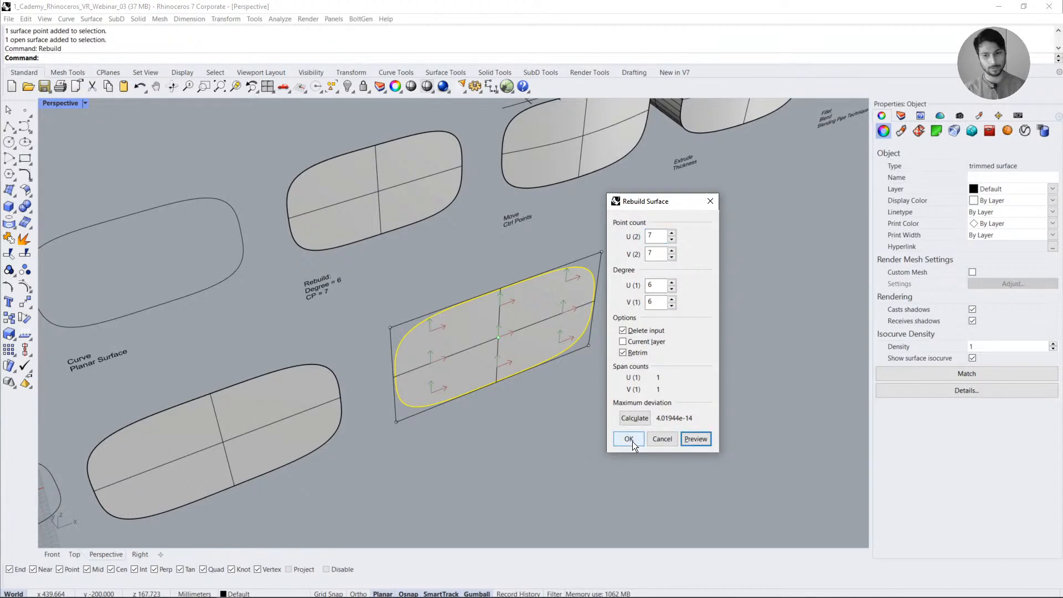
{"action": "left_click", "coordinate": [629, 439]}
{"action": "left_click", "coordinate": [570, 434]}
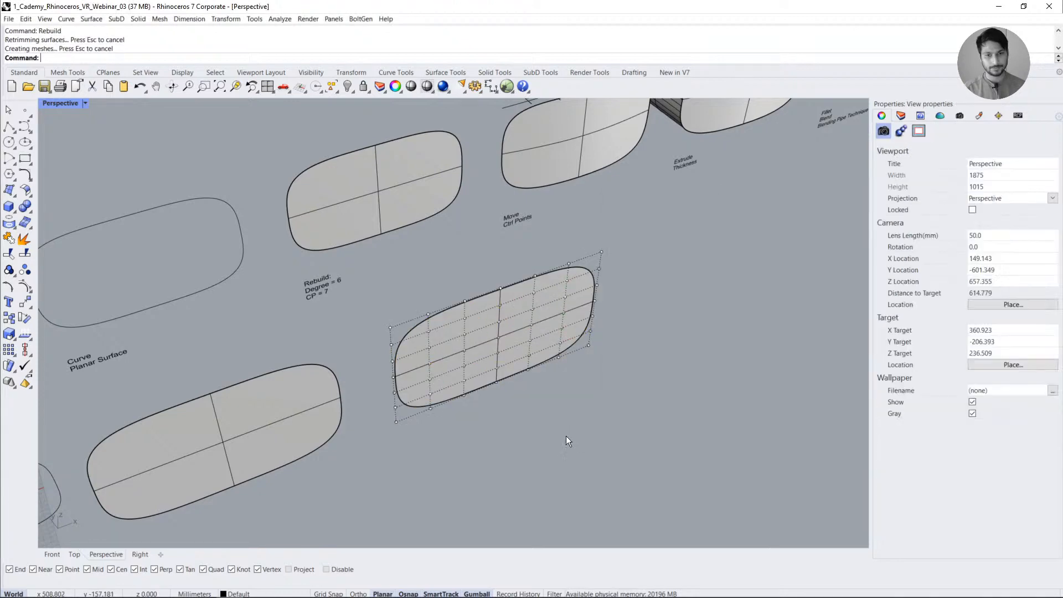
- Try pulling the rebuilt surface's middle column of control points along the Y axis, and undo the move
{"action": "right_click_drag", "start_coordinate": [566, 436], "coordinate": [545, 443]}
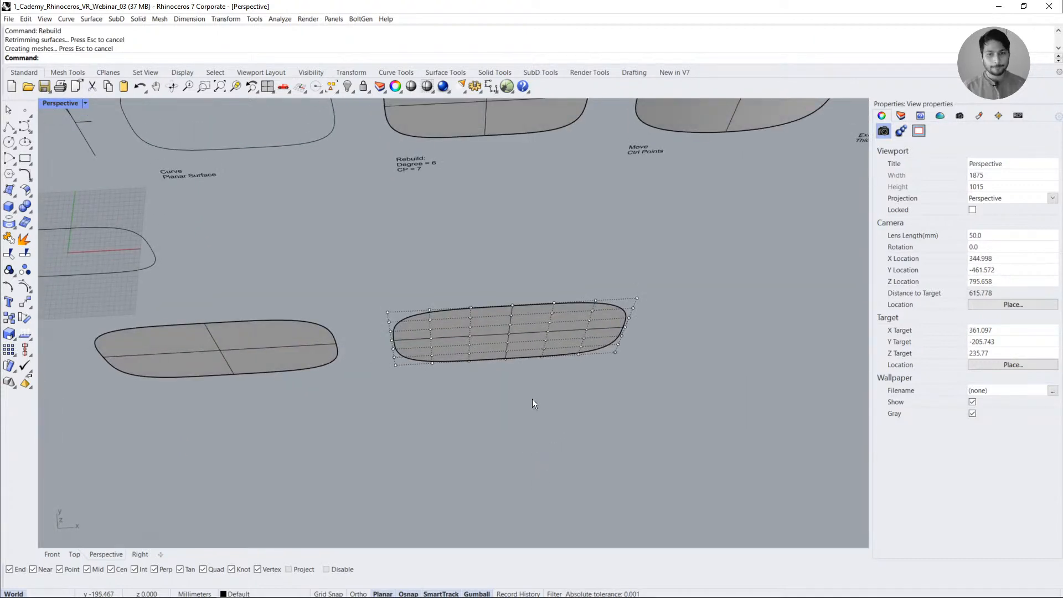
{"action": "left_click_drag", "start_coordinate": [480, 278], "coordinate": [539, 400]}
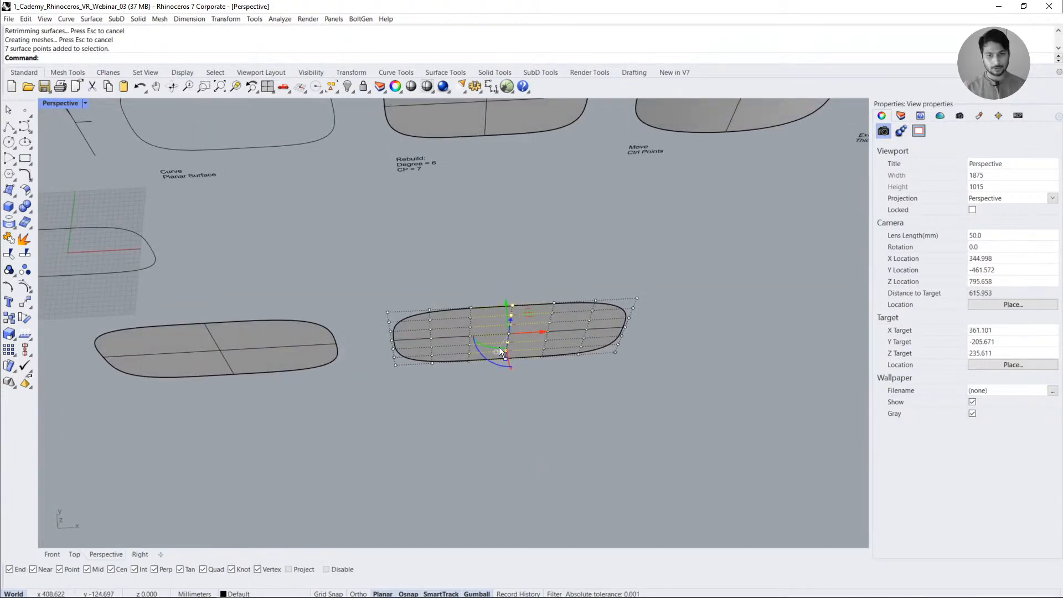
{"action": "right_click_drag", "start_coordinate": [499, 346], "coordinate": [535, 353]}
{"action": "left_click_drag", "start_coordinate": [480, 287], "coordinate": [496, 345]}
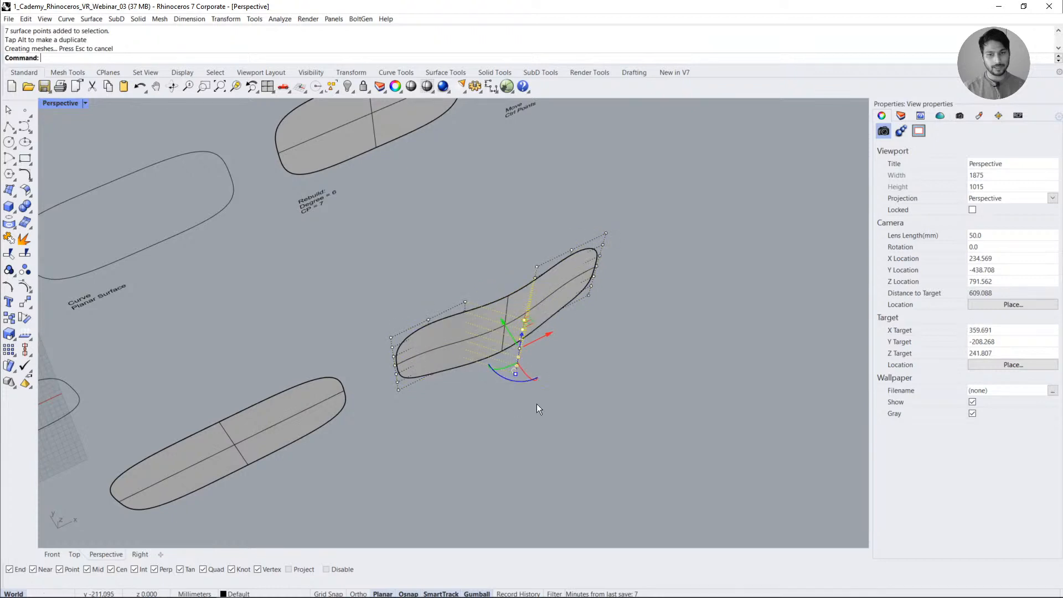
{"action": "key", "text": "ctrl+z"}
{"action": "left_click_drag", "start_coordinate": [427, 260], "coordinate": [564, 408]}
{"action": "right_click_drag", "start_coordinate": [563, 407], "coordinate": [525, 373]}
{"action": "key", "text": "Escape"}
{"action": "right_click_drag", "start_coordinate": [505, 334], "coordinate": [559, 334]}
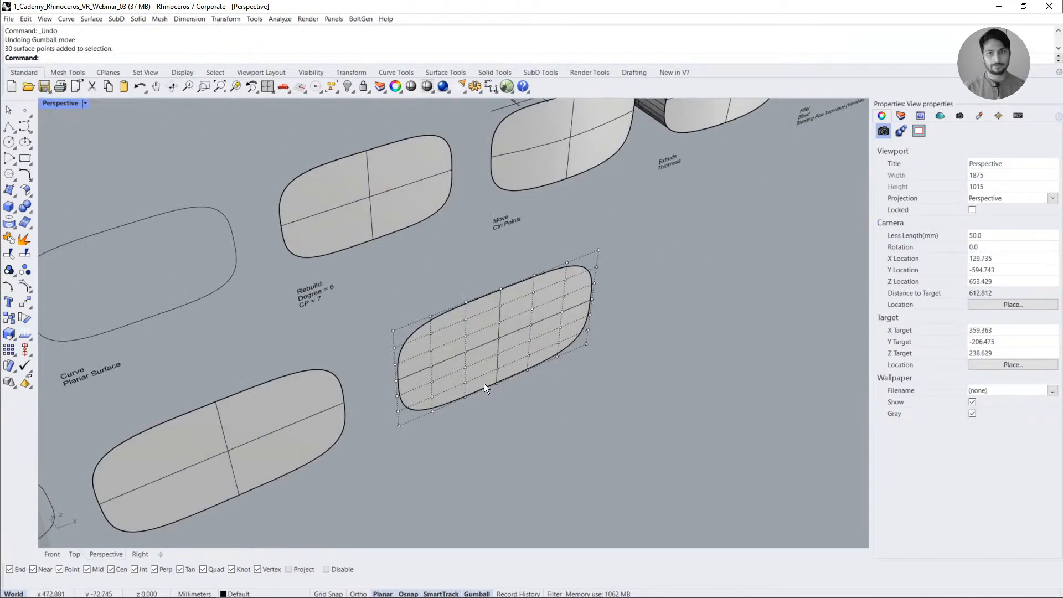
- Turn off the rebuilt surface's control points and examine the curved reference surface labelled Move Ctrl Points
{"action": "key", "text": "Escape"}
{"action": "scroll", "coordinate": [498, 360], "scroll_direction": "down", "scroll_amount": 4}
{"action": "mouse_move", "coordinate": [498, 361]}
{"action": "right_mouse_down"}
{"action": "mouse_move", "coordinate": [545, 264]}
{"action": "mouse_move", "coordinate": [516, 353]}
{"action": "right_mouse_up"}
{"action": "scroll", "coordinate": [544, 205], "scroll_direction": "up", "scroll_amount": 7}
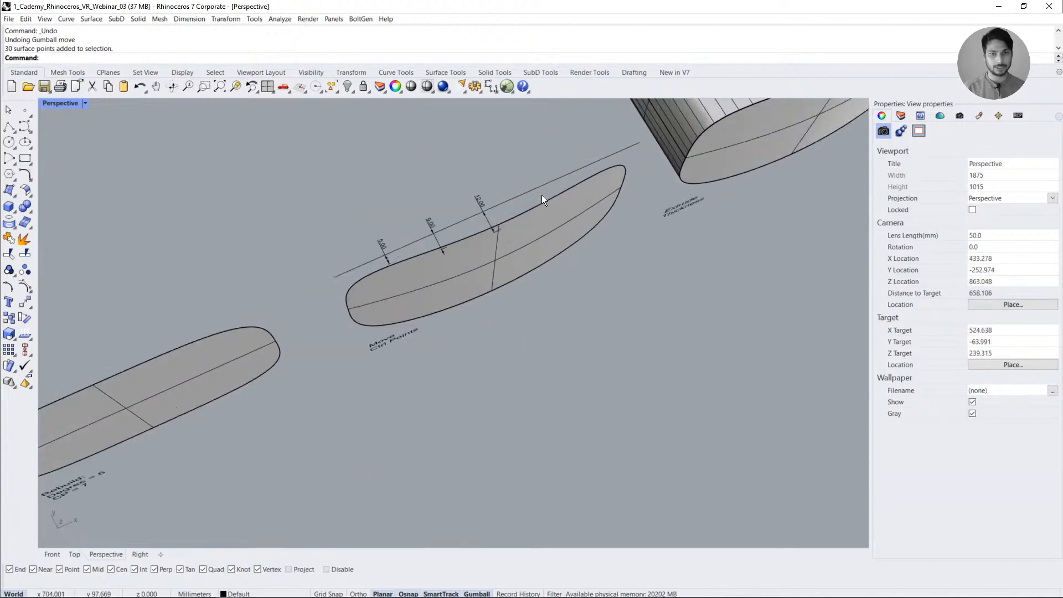
{"action": "left_click", "coordinate": [543, 204]}
{"action": "right_click_drag", "start_coordinate": [552, 265], "coordinate": [543, 238]}
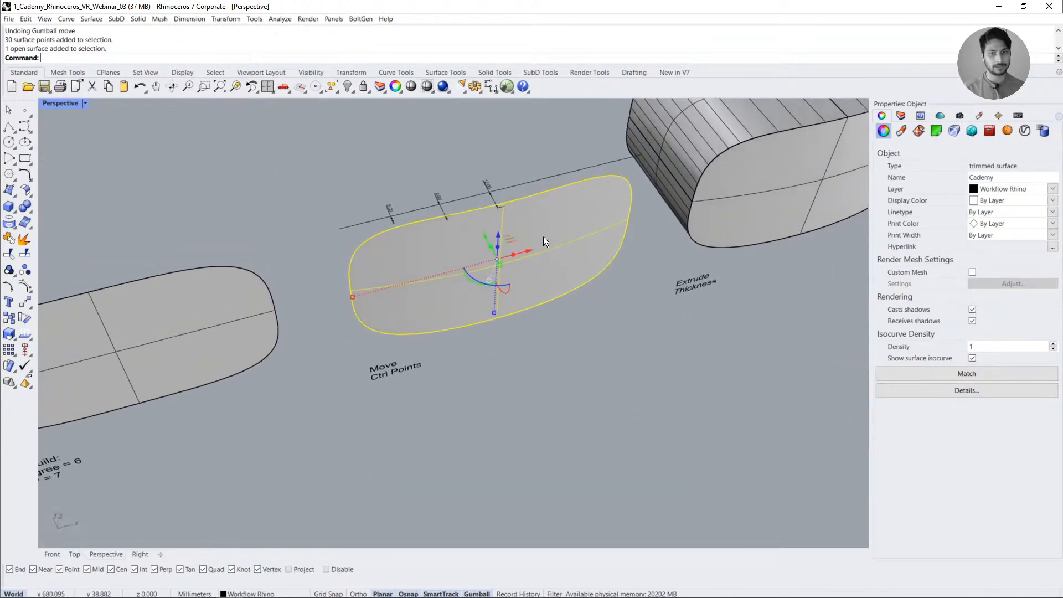
{"action": "scroll", "coordinate": [533, 266], "scroll_direction": "down", "scroll_amount": 6}
{"action": "right_click_drag", "start_coordinate": [543, 358], "coordinate": [520, 382]}
- Duplicate the rebuilt surface in place and move the copy 200 mm along the X axis
{"action": "left_click", "coordinate": [384, 431]}
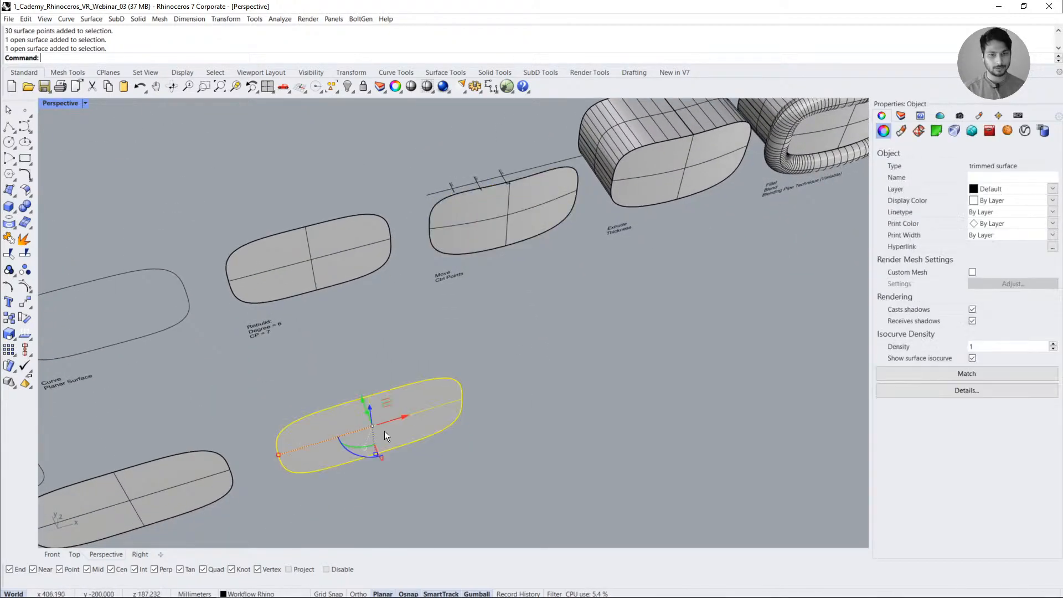
{"action": "key", "text": "ctrl+c"}
{"action": "key", "text": "ctrl+v"}
{"action": "left_click", "coordinate": [409, 416]}
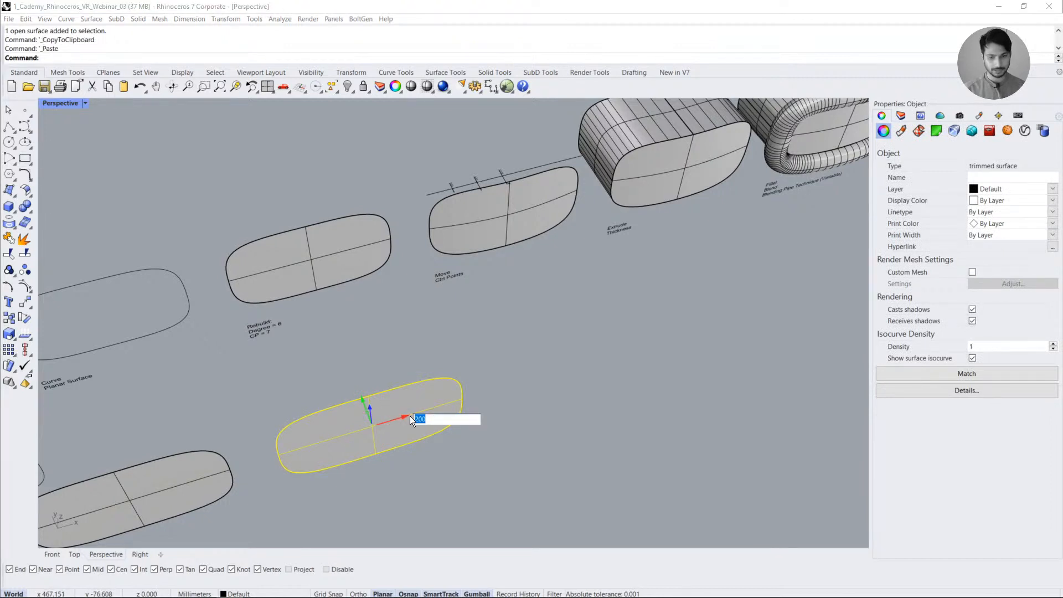
{"action": "key", "text": "Return"}
- Turn on the new copy's control points and check the reference surface's offset dimensions in the Top view
{"action": "scroll", "coordinate": [629, 341], "scroll_direction": "up", "scroll_amount": 3}
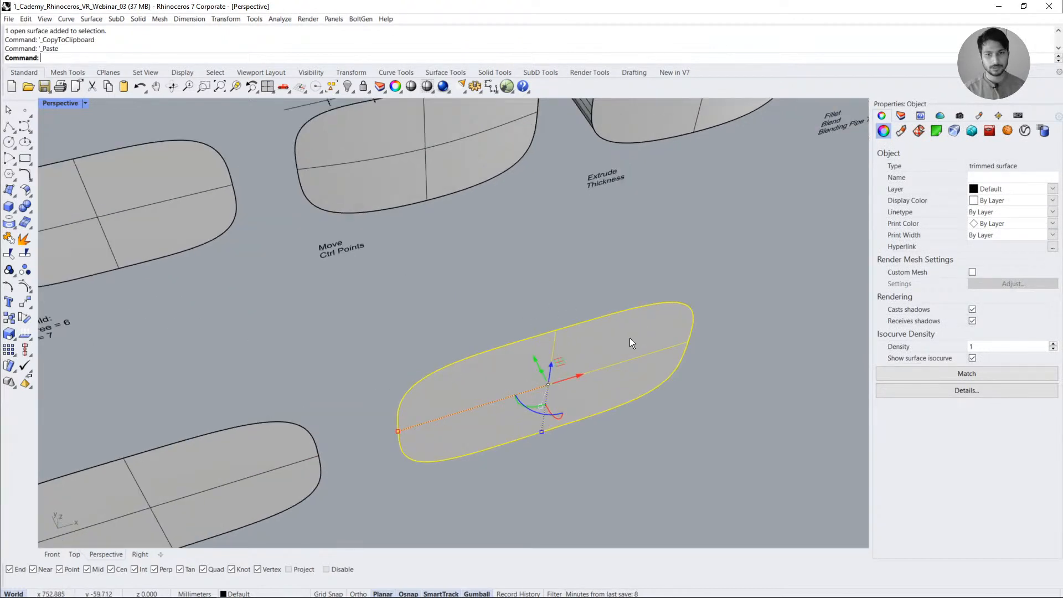
{"action": "left_click", "coordinate": [26, 286]}
{"action": "scroll", "coordinate": [407, 293], "scroll_direction": "down", "scroll_amount": 3}
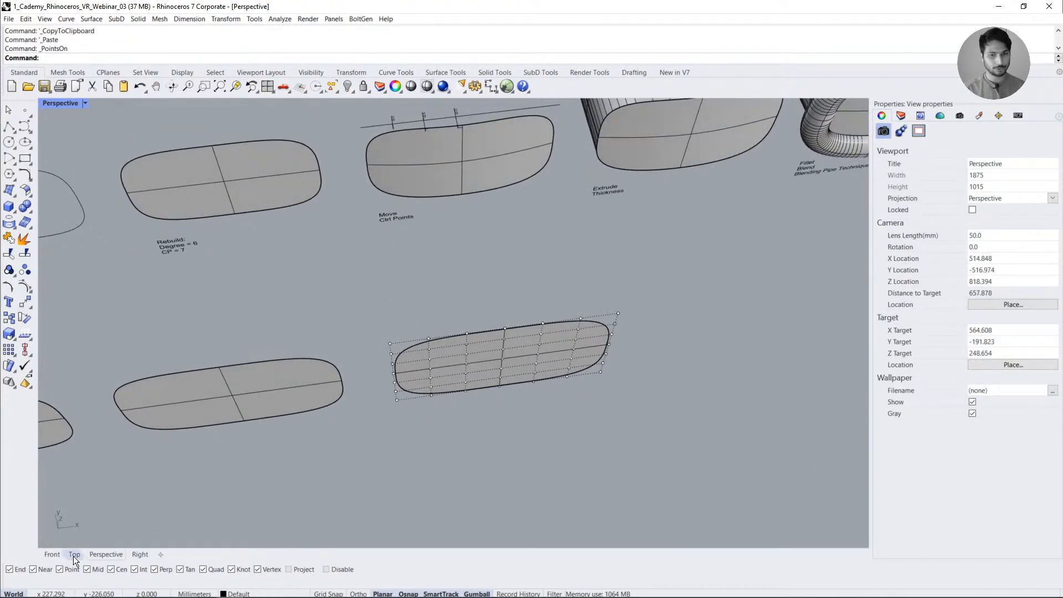
{"action": "left_click", "coordinate": [74, 555]}
{"action": "scroll", "coordinate": [420, 377], "scroll_direction": "down", "scroll_amount": 3}
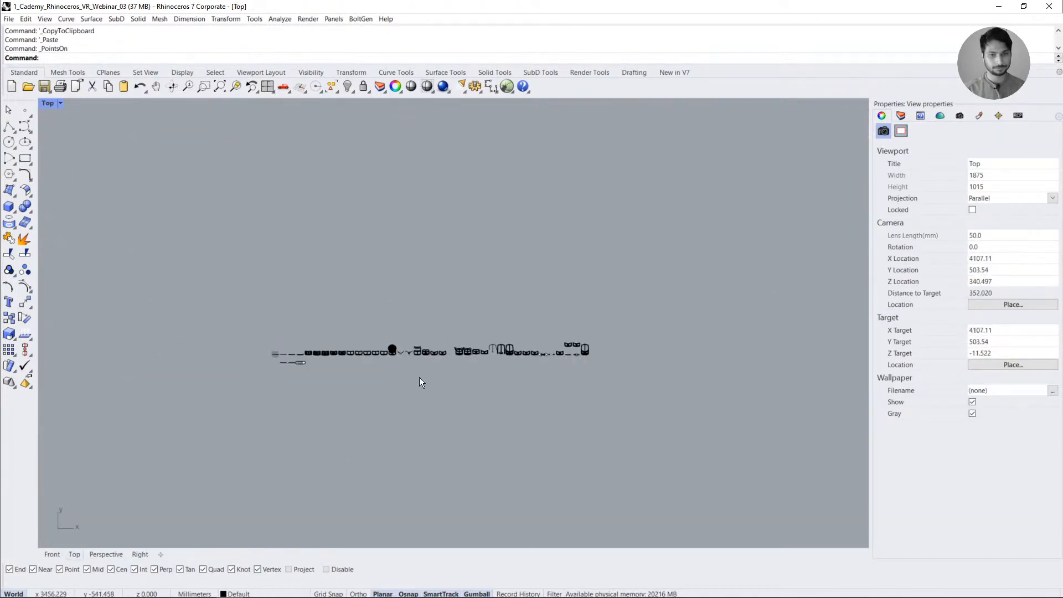
{"action": "scroll", "coordinate": [286, 354], "scroll_direction": "up", "scroll_amount": 5}
{"action": "scroll", "coordinate": [327, 224], "scroll_direction": "up", "scroll_amount": 5}
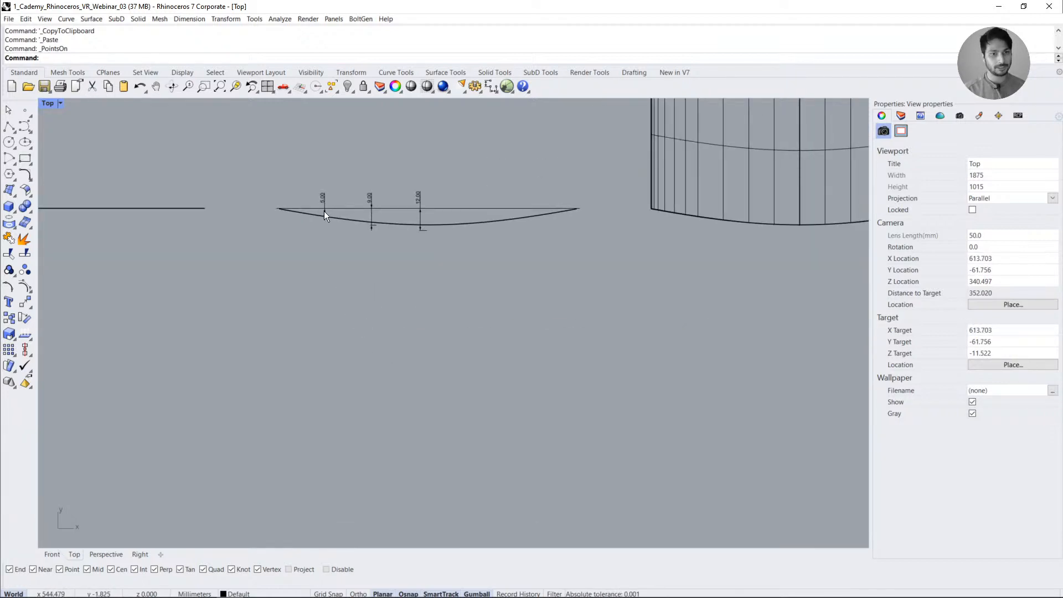
{"action": "scroll", "coordinate": [331, 216], "scroll_direction": "down", "scroll_amount": 5}
{"action": "scroll", "coordinate": [391, 327], "scroll_direction": "up", "scroll_amount": 6}
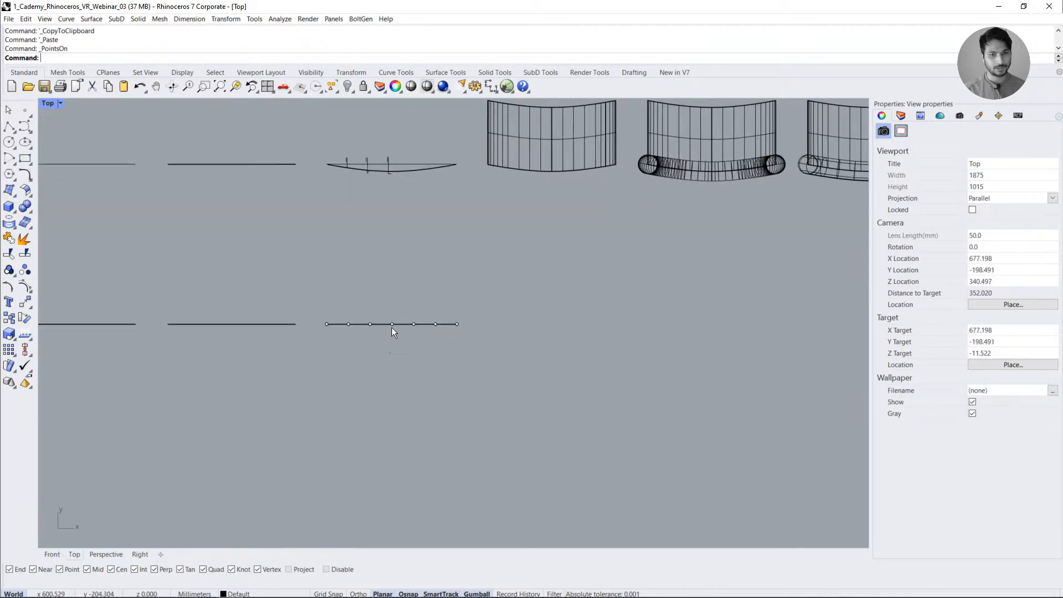
- Move the five inner columns of control points -5 mm along the Y axis, leaving both end columns in place
{"action": "left_click_drag", "start_coordinate": [297, 299], "coordinate": [486, 372]}
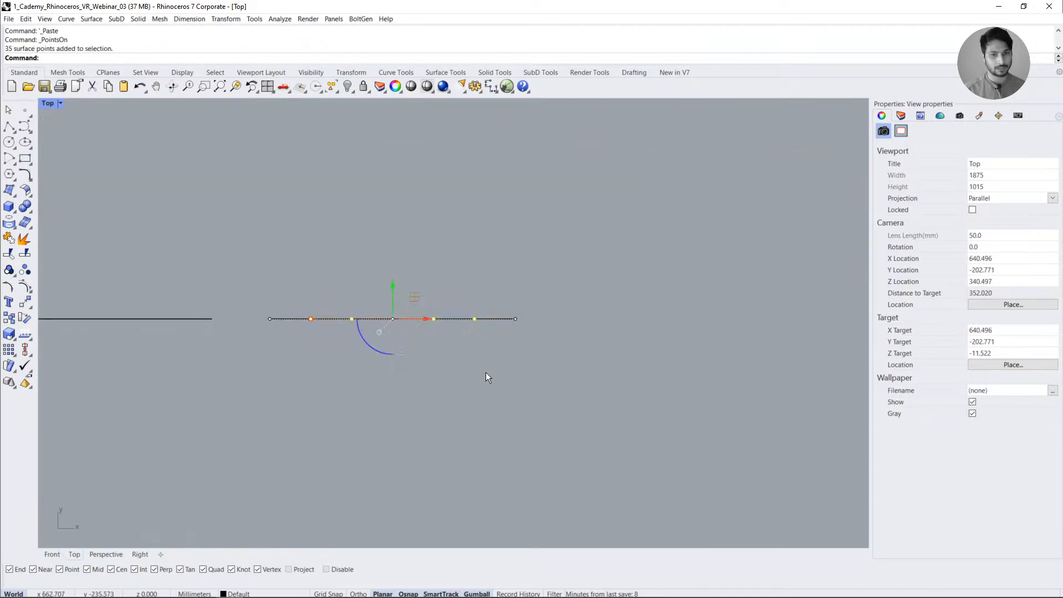
{"action": "left_click", "coordinate": [392, 285]}
{"action": "type", "text": "-5"}
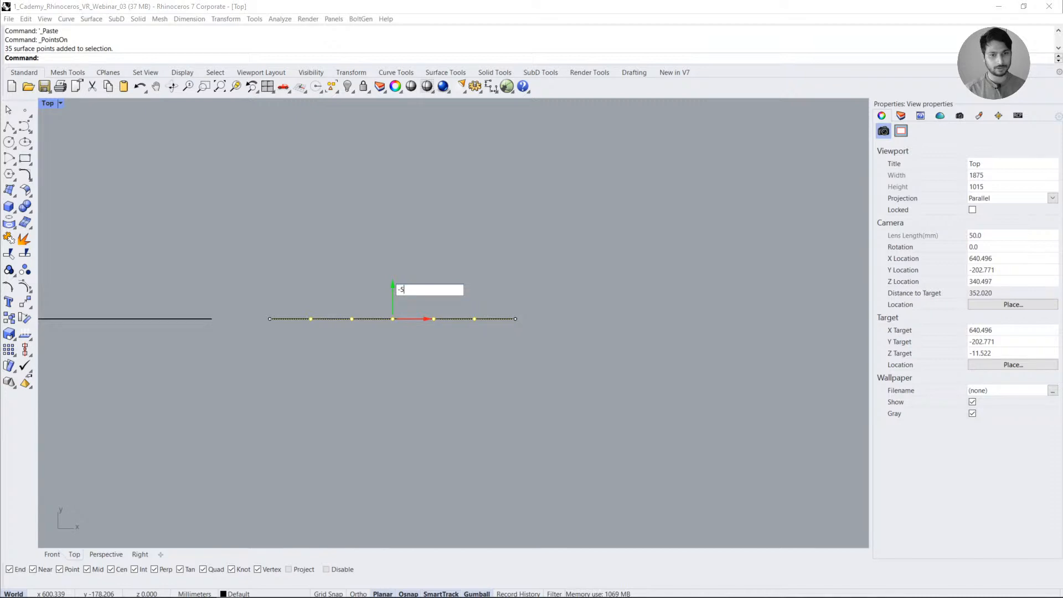
{"action": "key", "text": "Return"}
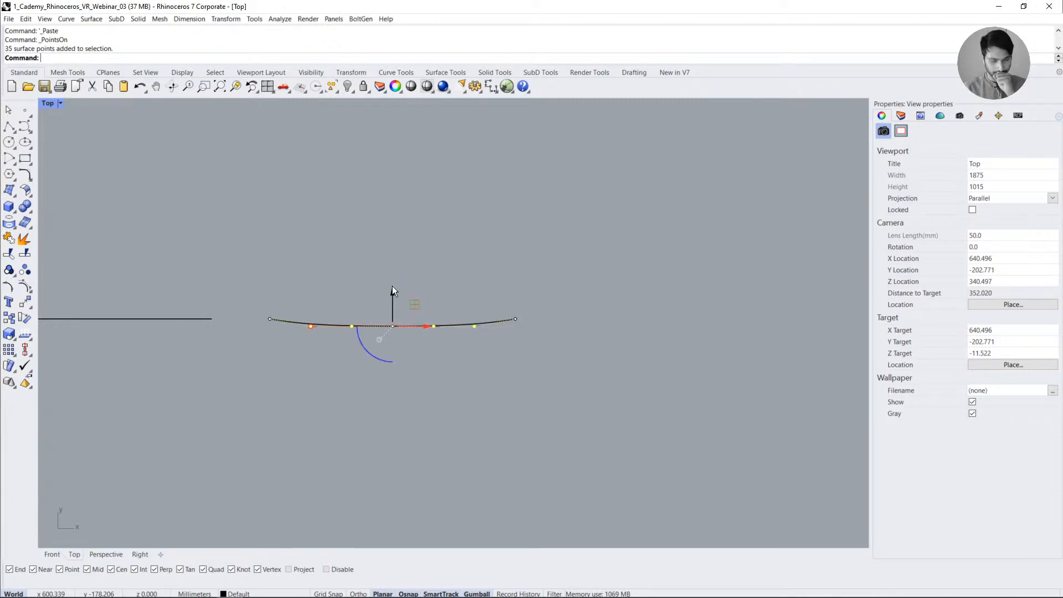
{"action": "key", "text": "Escape"}
- Check the reference's second offset dimension and move the three middle columns of control points -4 mm along the Y axis
{"action": "scroll", "coordinate": [373, 327], "scroll_direction": "down", "scroll_amount": 5}
{"action": "scroll", "coordinate": [366, 245], "scroll_direction": "up", "scroll_amount": 5}
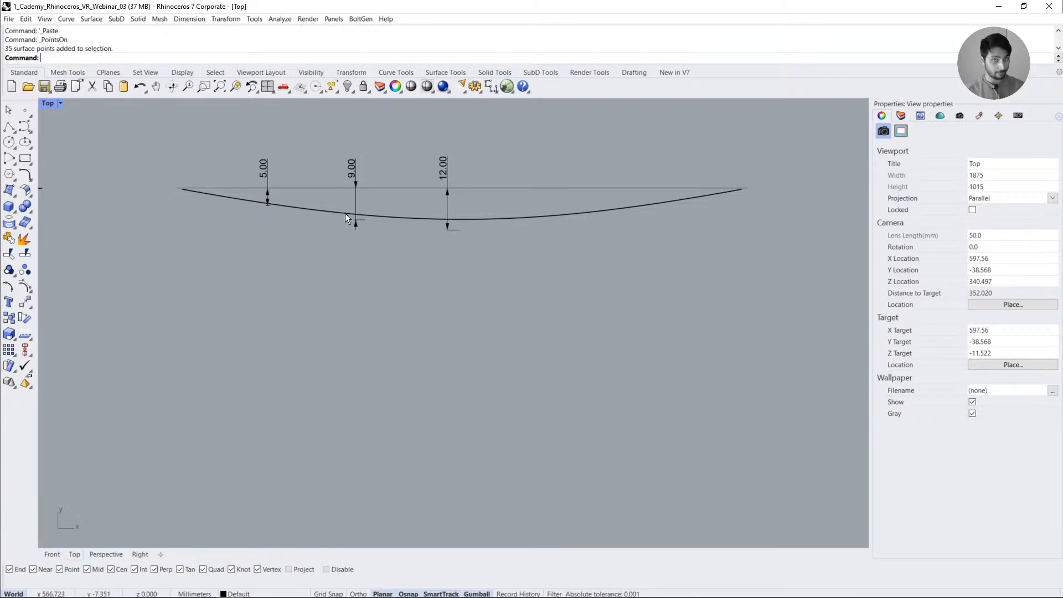
{"action": "scroll", "coordinate": [378, 189], "scroll_direction": "down", "scroll_amount": 5}
{"action": "scroll", "coordinate": [361, 348], "scroll_direction": "up", "scroll_amount": 5}
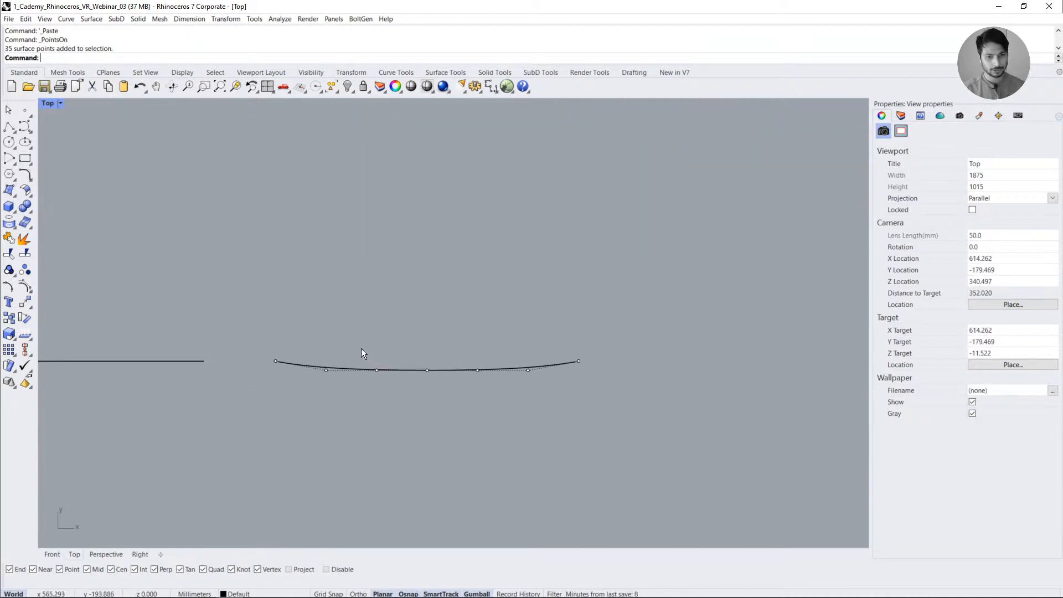
{"action": "left_click_drag", "start_coordinate": [361, 348], "coordinate": [493, 414]}
{"action": "left_click", "coordinate": [426, 333]}
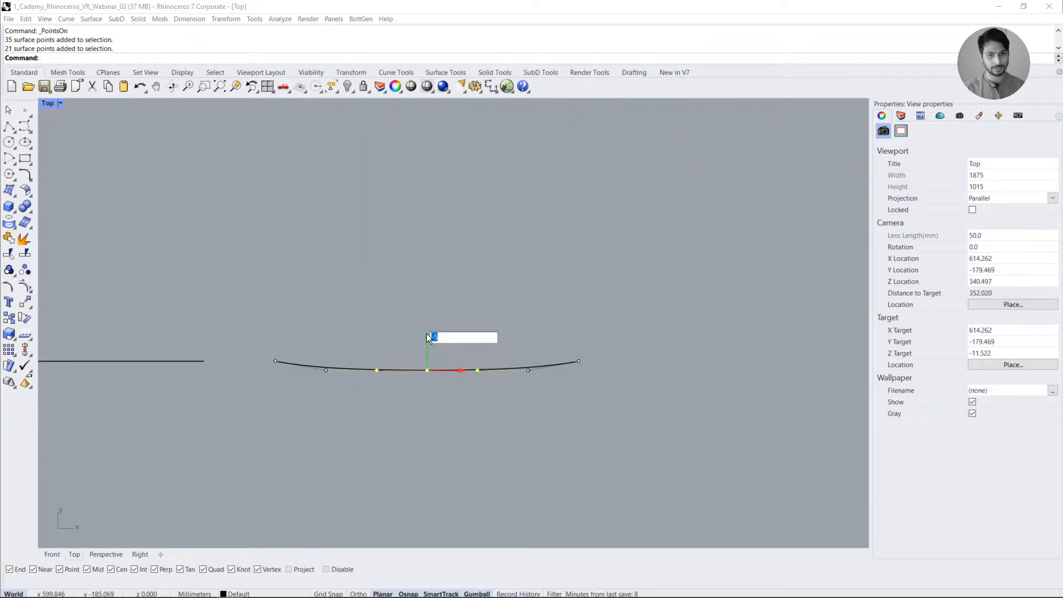
{"action": "type", "text": "-4"}
{"action": "key", "text": "Return"}
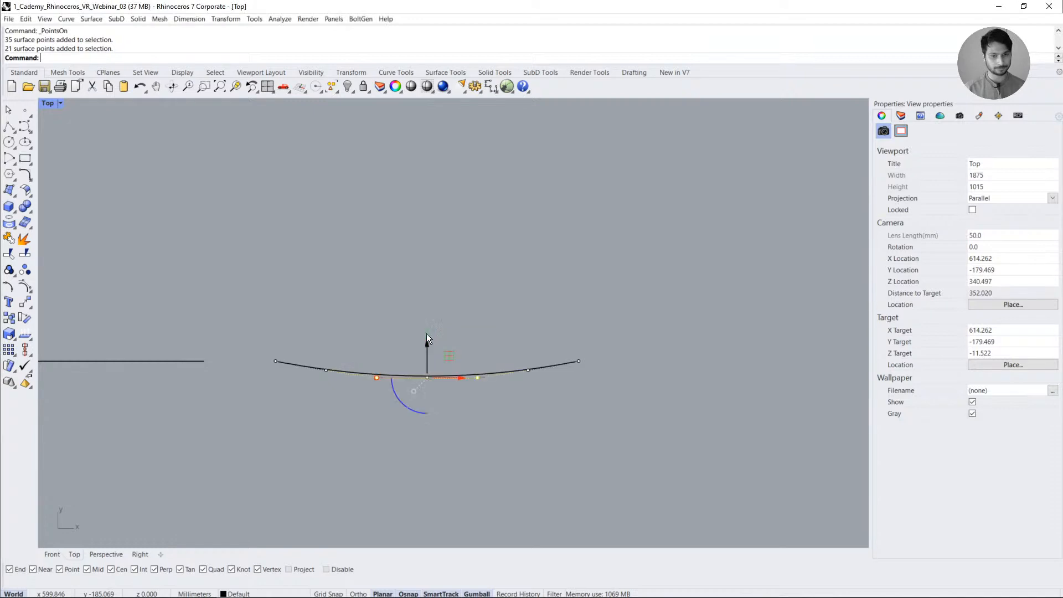
{"action": "key", "text": "Escape"}
- Check the reference's central offset dimension and move the centre column of control points -3 mm along the Y axis
{"action": "right_click_drag", "start_coordinate": [417, 231], "coordinate": [405, 401]}
{"action": "scroll", "coordinate": [405, 399], "scroll_direction": "down", "scroll_amount": 2}
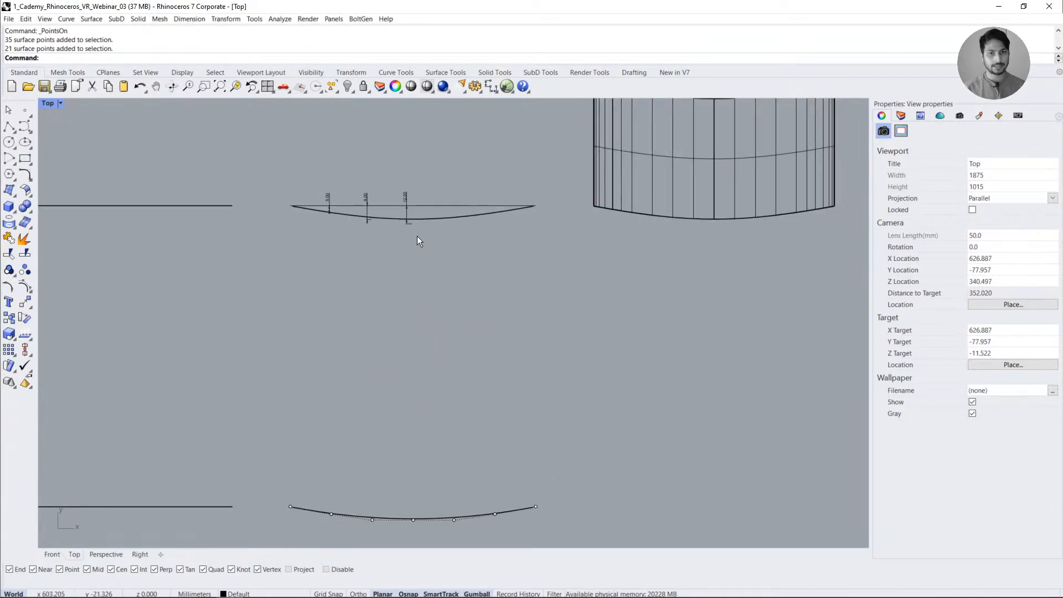
{"action": "scroll", "coordinate": [416, 236], "scroll_direction": "up", "scroll_amount": 6}
{"action": "left_click", "coordinate": [426, 207]}
{"action": "key", "text": "Escape"}
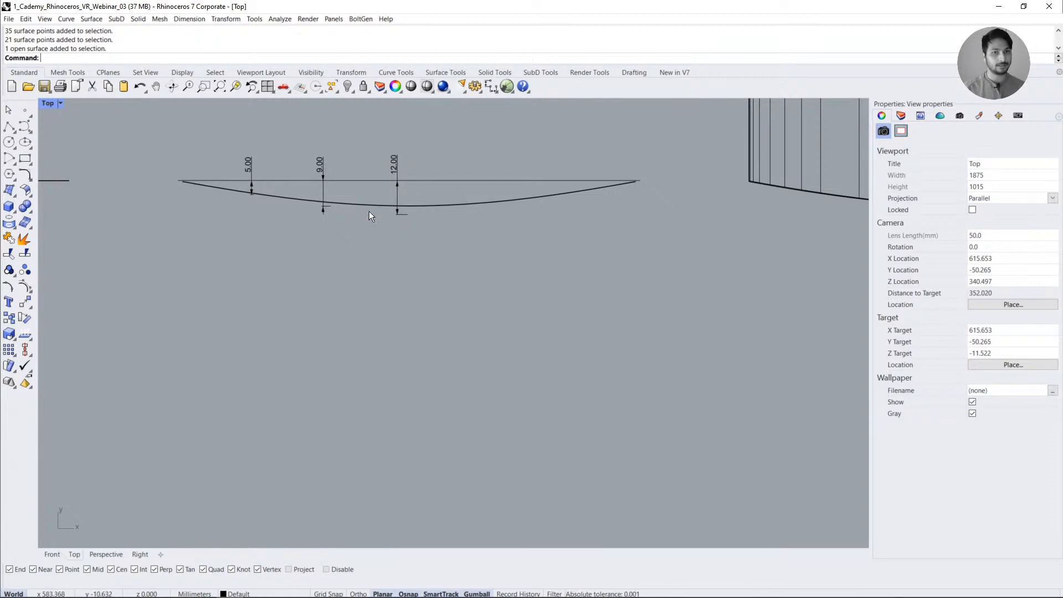
{"action": "scroll", "coordinate": [410, 234], "scroll_direction": "down", "scroll_amount": 5}
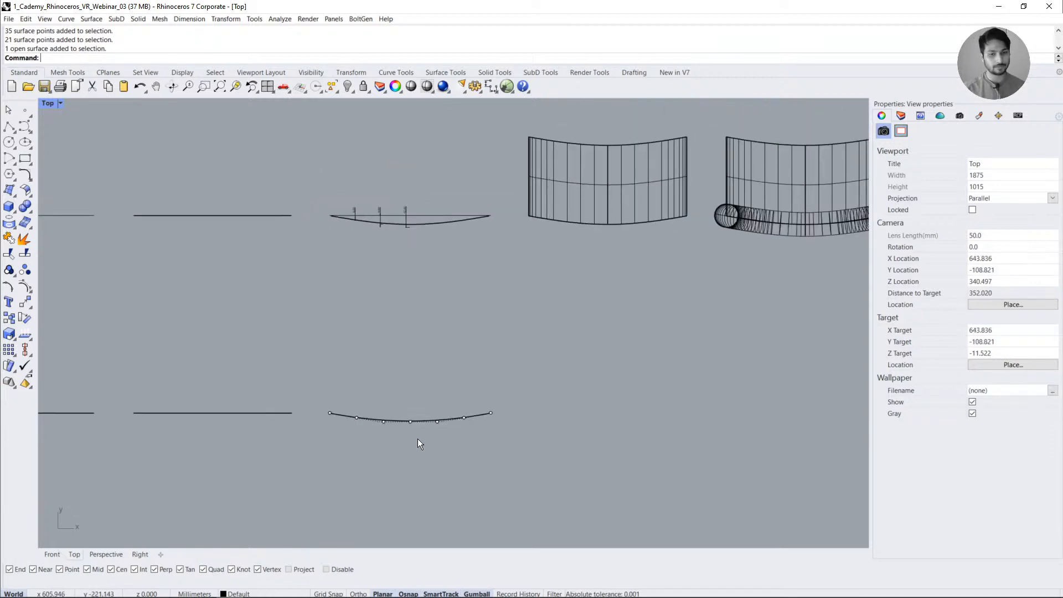
{"action": "scroll", "coordinate": [417, 438], "scroll_direction": "up", "scroll_amount": 4}
{"action": "left_click_drag", "start_coordinate": [420, 436], "coordinate": [420, 437]}
{"action": "left_click", "coordinate": [404, 374]}
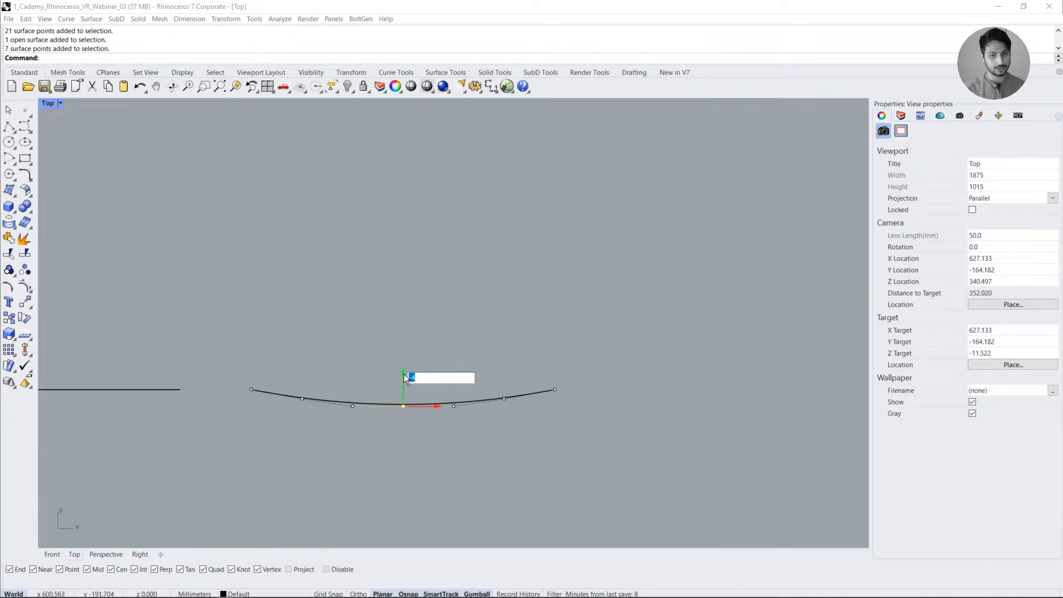
{"action": "type", "text": "-3"}
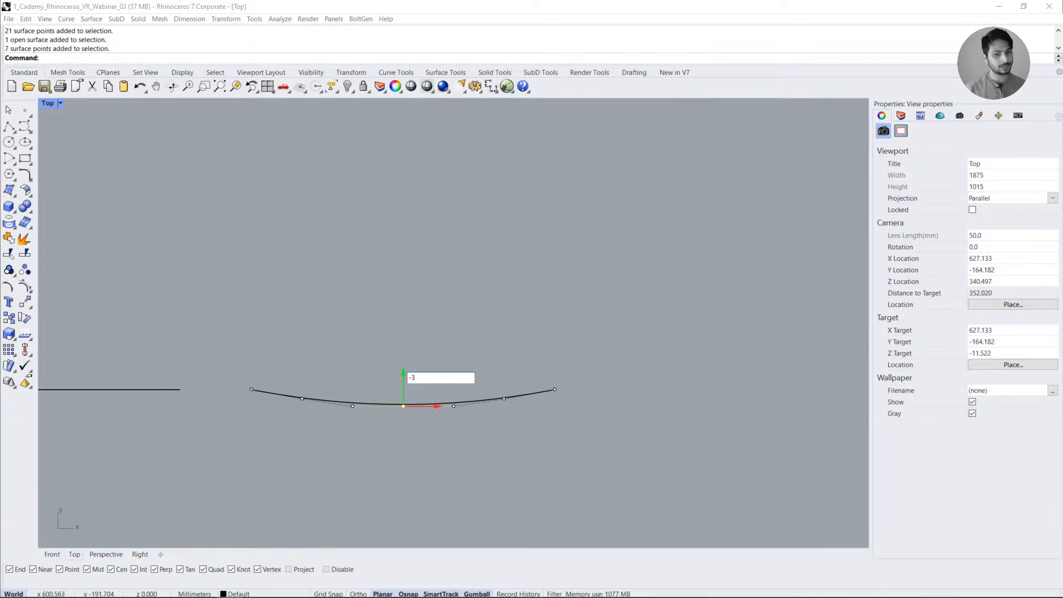
{"action": "key", "text": "Return"}
{"action": "key", "text": "Escape"}
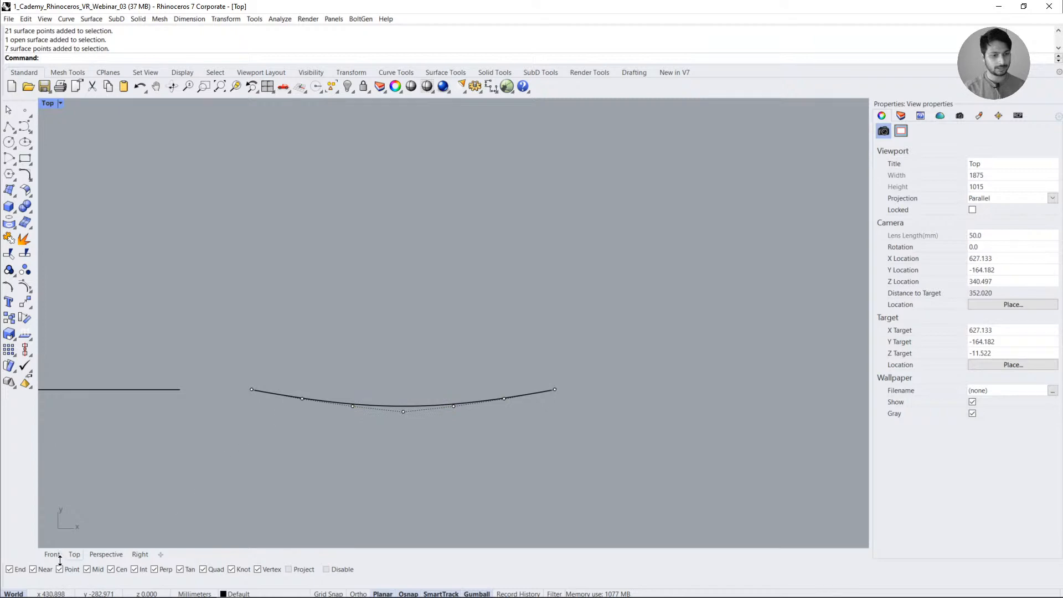
- Compare the curved surface with the Move Ctrl Points reference in the Perspective view
{"action": "left_click", "coordinate": [105, 554]}
{"action": "mouse_move", "coordinate": [296, 454]}
{"action": "right_mouse_down"}
{"action": "mouse_move", "coordinate": [466, 324]}
{"action": "mouse_move", "coordinate": [502, 312]}
{"action": "mouse_move", "coordinate": [458, 343]}
{"action": "mouse_move", "coordinate": [409, 343]}
{"action": "right_mouse_up"}
{"action": "left_click", "coordinate": [321, 303]}
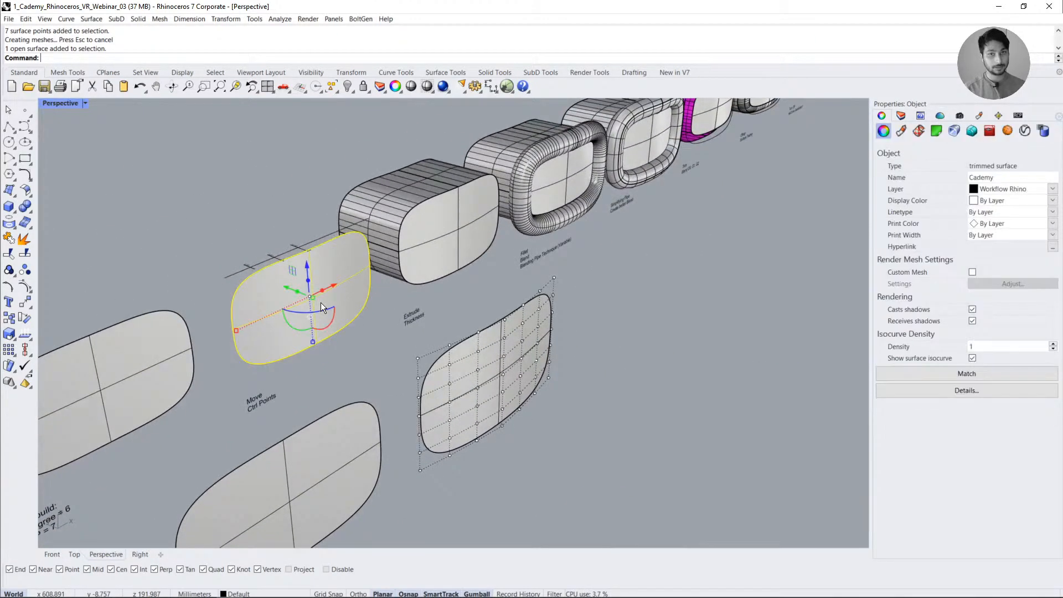
{"action": "left_click", "coordinate": [603, 402]}
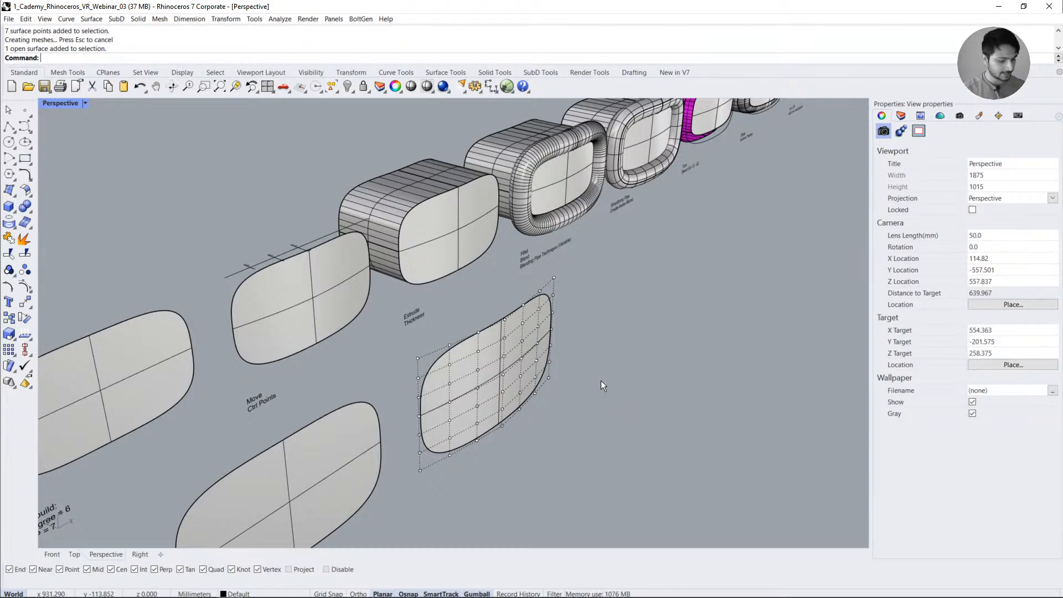
{"action": "mouse_move", "coordinate": [600, 380]}
{"action": "right_mouse_down"}
{"action": "mouse_move", "coordinate": [576, 398]}
{"action": "mouse_move", "coordinate": [612, 379]}
{"action": "right_mouse_up"}
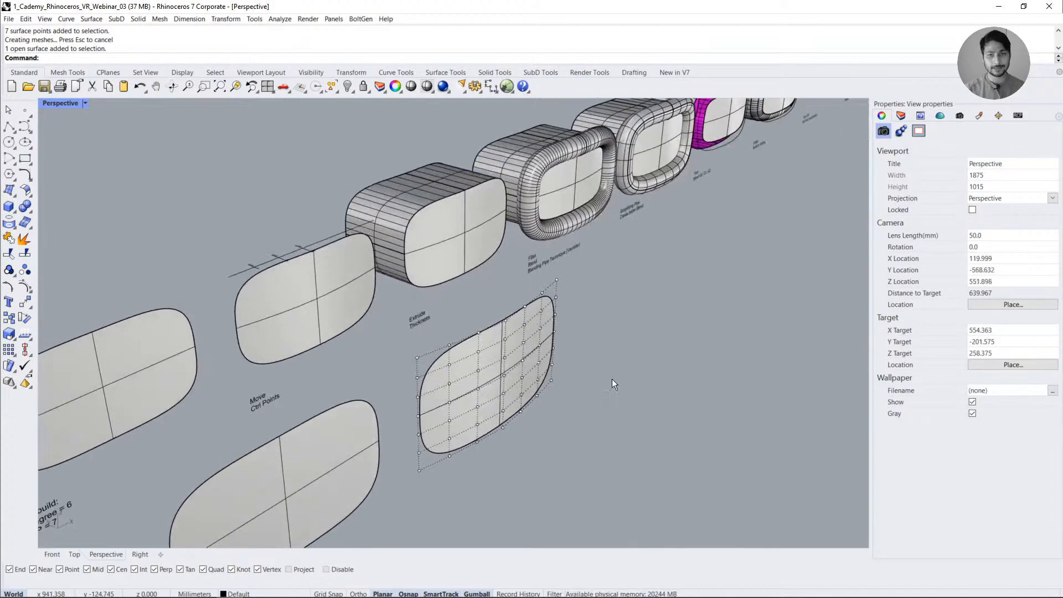
{"action": "left_click", "coordinate": [490, 379]}
{"action": "left_click", "coordinate": [533, 408]}
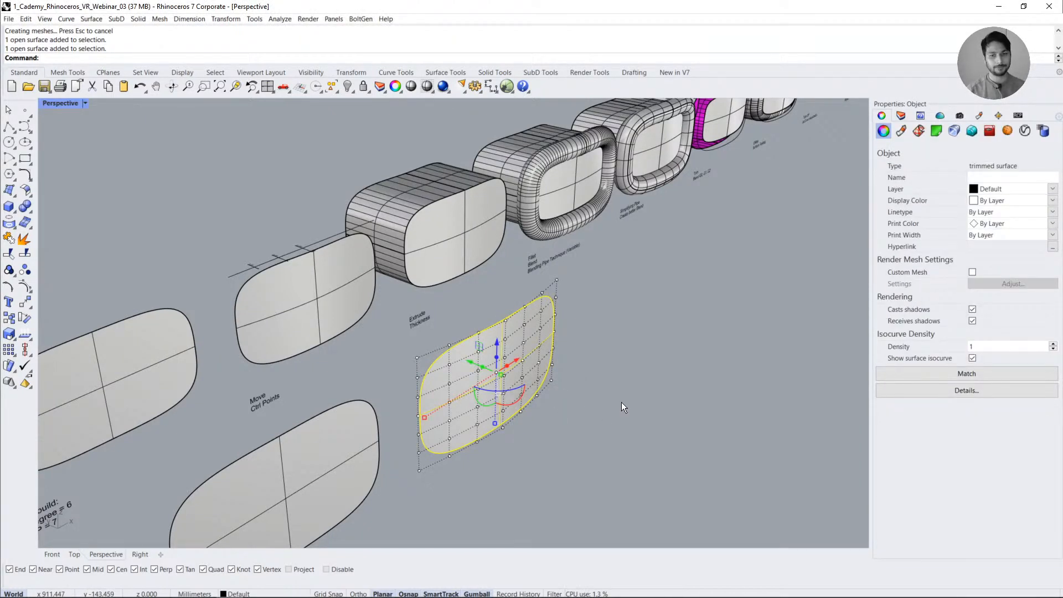
{"action": "left_click", "coordinate": [622, 402]}
- Duplicate the curved surface in place and move the copy 200 mm along the X axis
{"action": "left_click", "coordinate": [492, 379]}
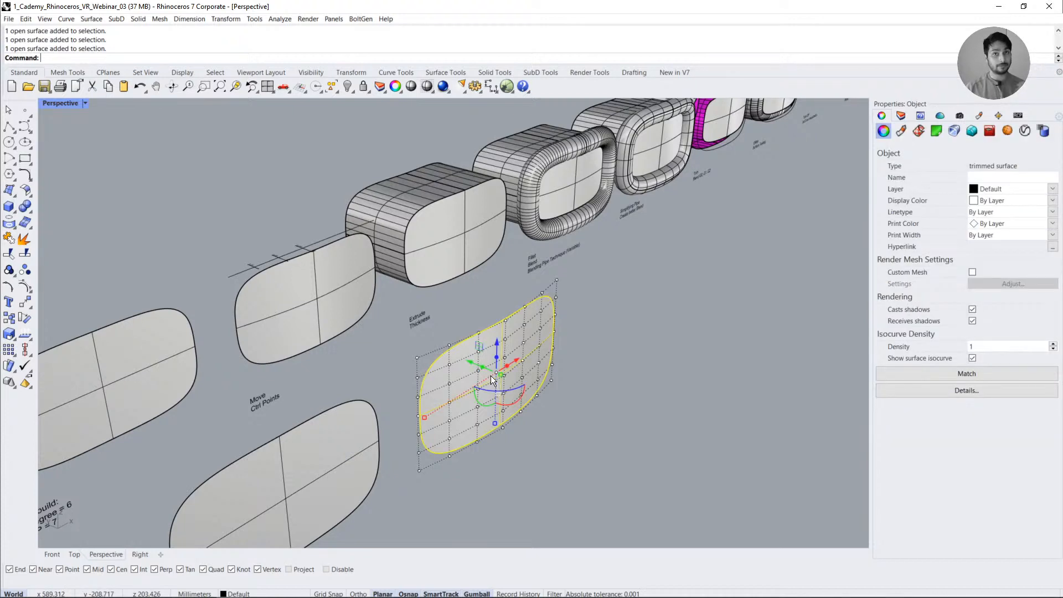
{"action": "key", "text": "ctrl+c"}
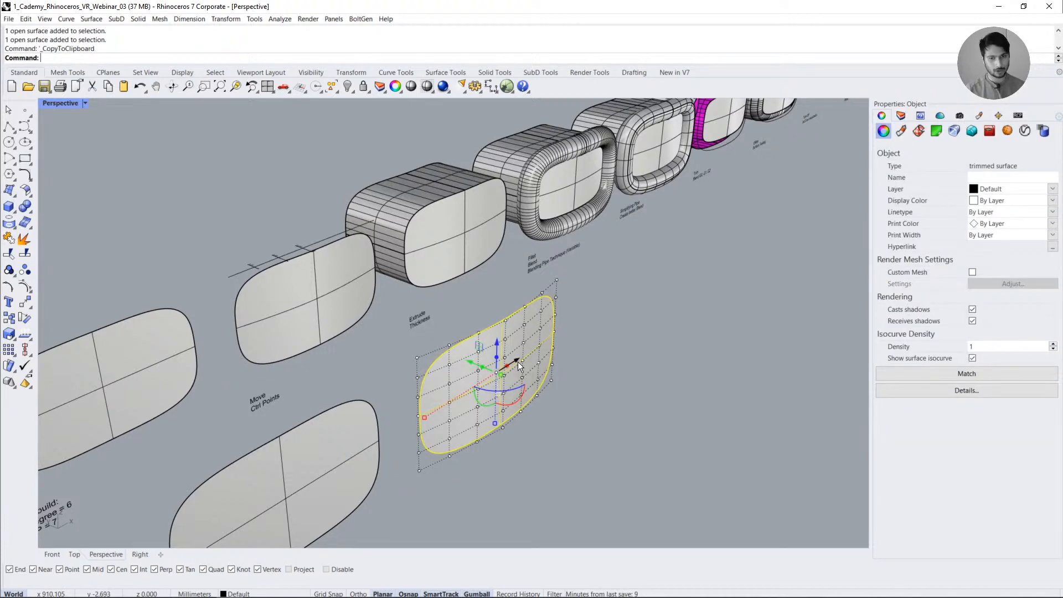
{"action": "key", "text": "ctrl+v"}
{"action": "left_click", "coordinate": [519, 363]}
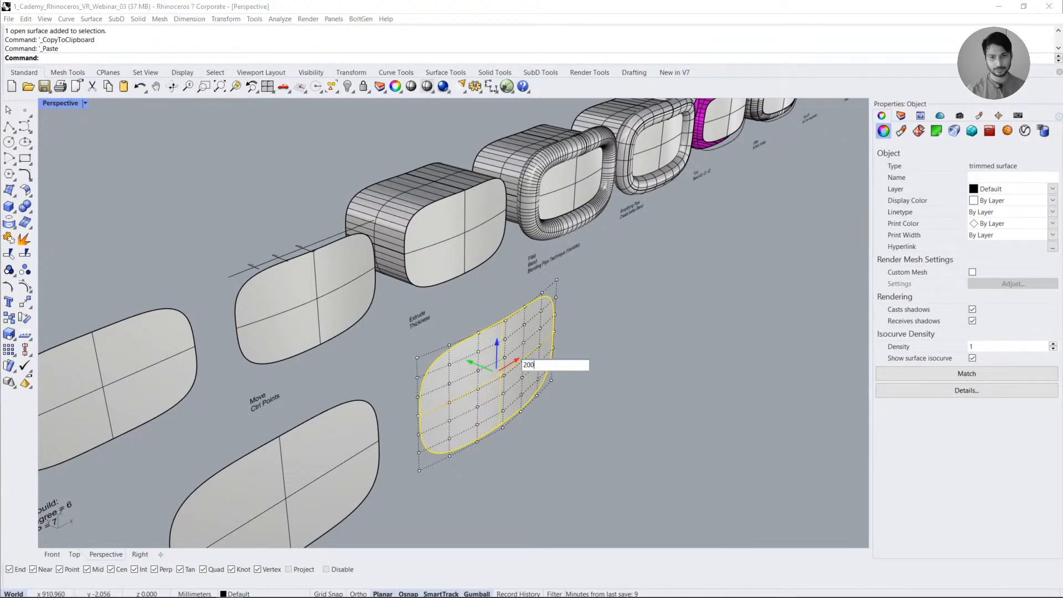
{"action": "key", "text": "Return"}
- Compare the copied curved surface with the Extrude Thickness reference body in the Perspective view
{"action": "right_click_drag", "start_coordinate": [518, 361], "coordinate": [250, 343]}
{"action": "left_click", "coordinate": [427, 301]}
{"action": "right_click_drag", "start_coordinate": [374, 302], "coordinate": [530, 308]}
{"action": "left_click", "coordinate": [718, 396]}
{"action": "right_click_drag", "start_coordinate": [751, 423], "coordinate": [618, 354]}
{"action": "left_click", "coordinate": [756, 445]}
{"action": "left_click", "coordinate": [618, 354]}
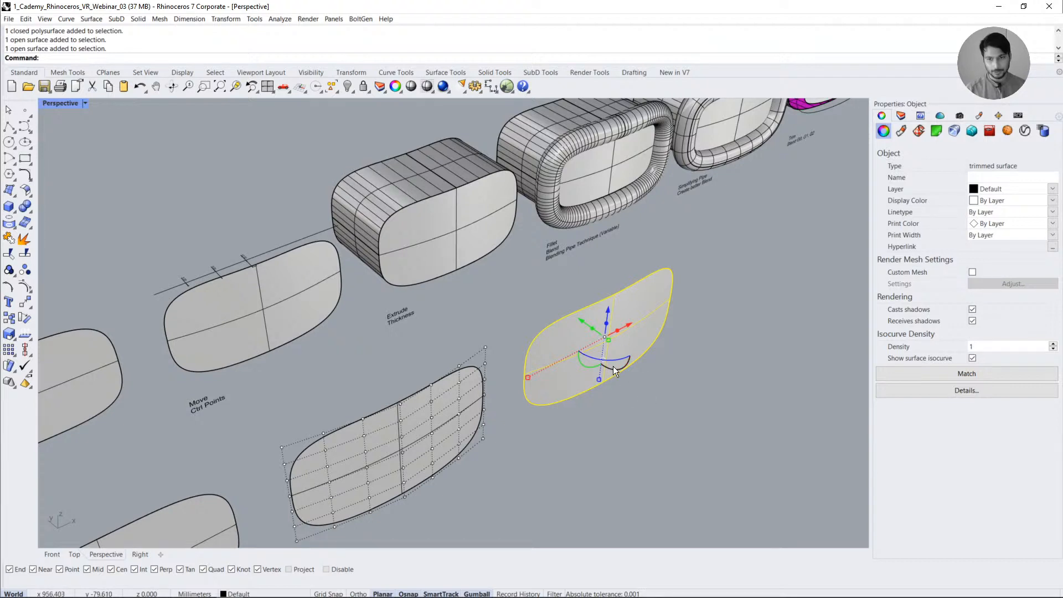
- Try the Gumball's rotation and scale handles on the copied curved surface and undo the scaling
{"action": "mouse_move", "coordinate": [583, 321]}
{"action": "left_mouse_down"}
{"action": "mouse_move", "coordinate": [544, 299]}
{"action": "mouse_move", "coordinate": [577, 333]}
{"action": "left_mouse_up"}
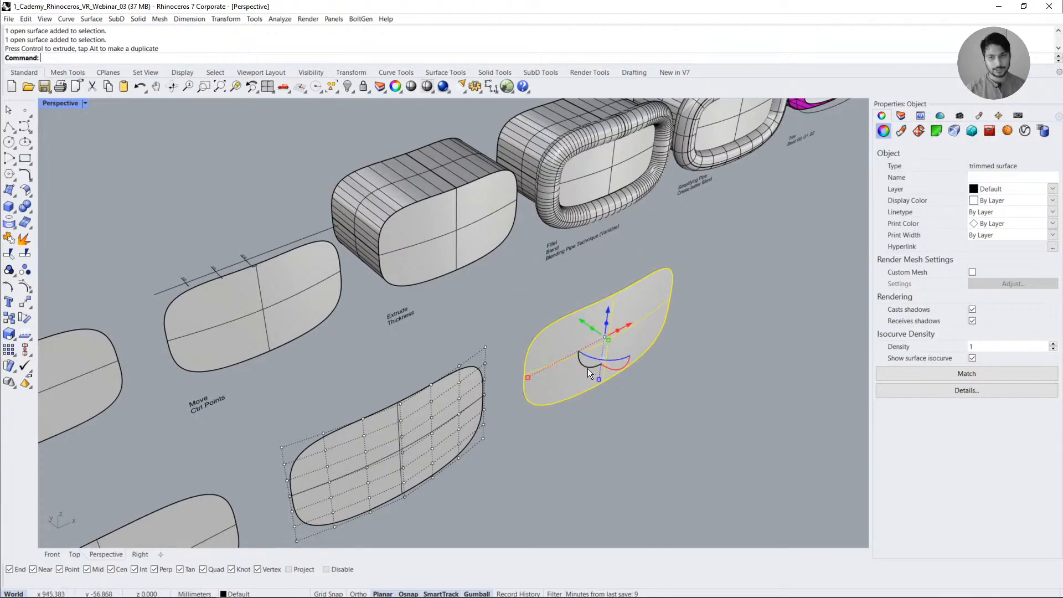
{"action": "left_click_drag", "start_coordinate": [616, 369], "coordinate": [626, 402]}
{"action": "left_click_drag", "start_coordinate": [527, 378], "coordinate": [566, 374]}
{"action": "key", "text": "ctrl+z"}
{"action": "left_click", "coordinate": [655, 427]}
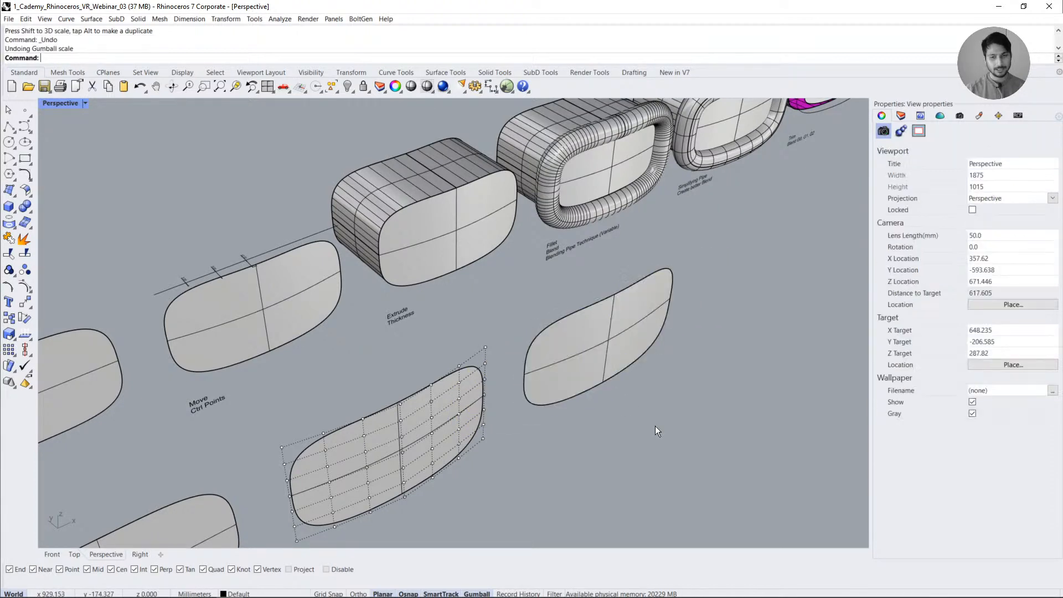
- Extrude the copied curved surface backward along the Y axis with the Gumball to form a thick closed solid
{"action": "left_click", "coordinate": [598, 371]}
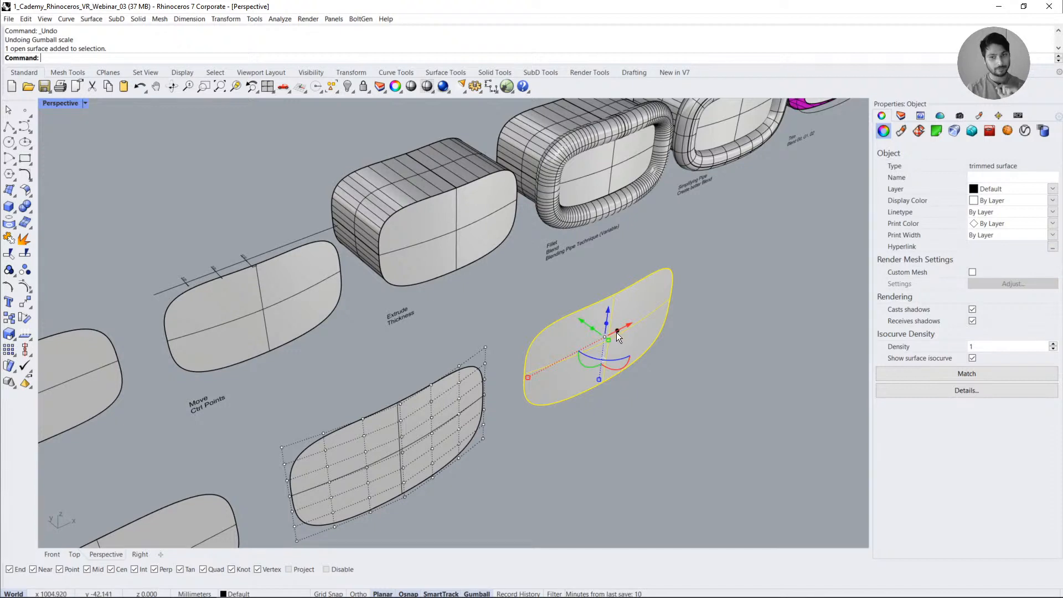
{"action": "left_click", "coordinate": [682, 393]}
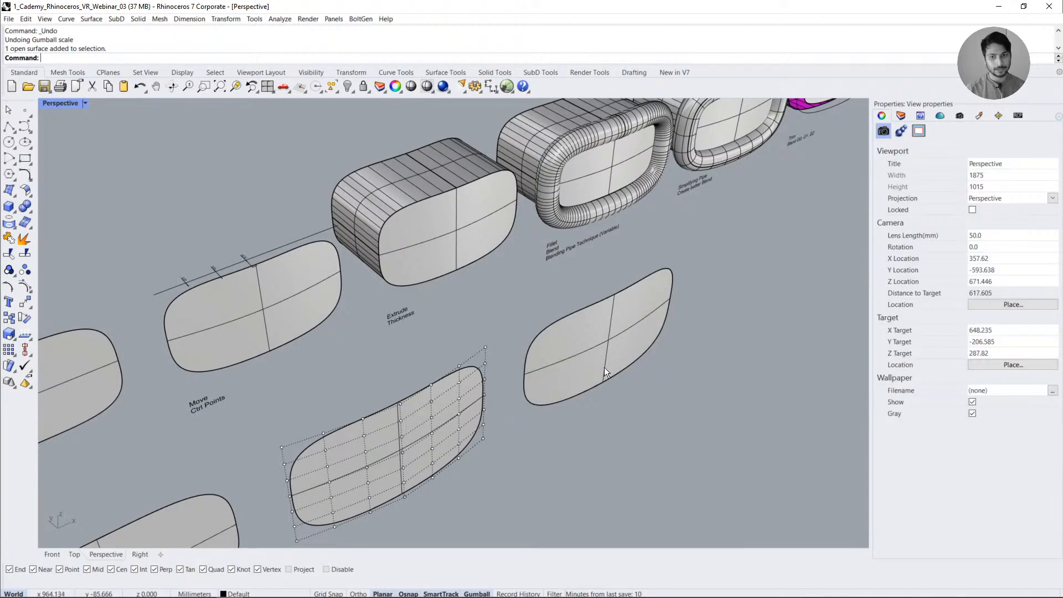
{"action": "left_click", "coordinate": [609, 372]}
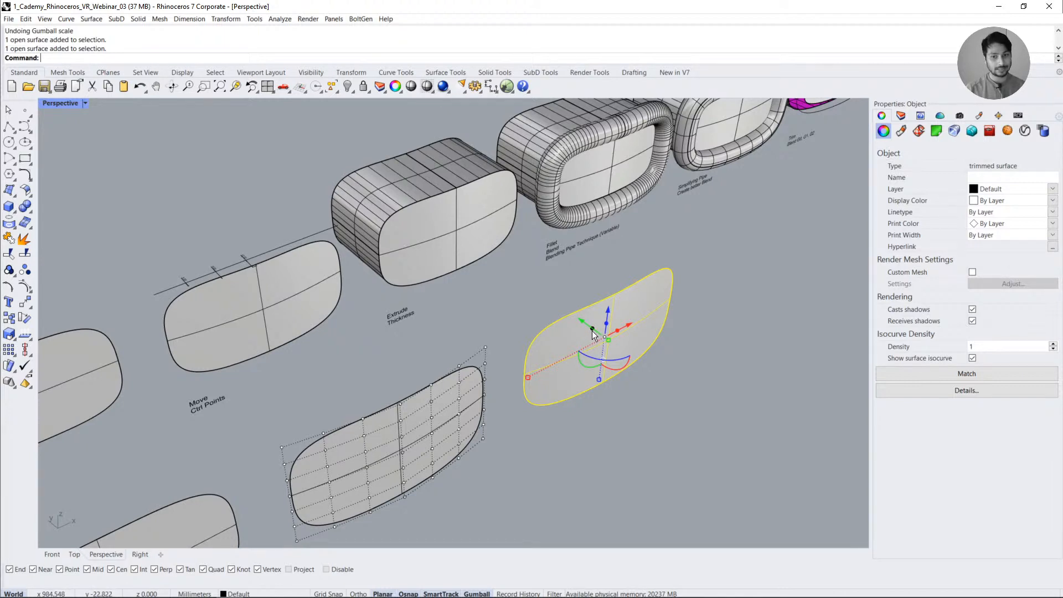
{"action": "left_click_drag", "start_coordinate": [592, 330], "coordinate": [471, 308]}
{"action": "left_click", "coordinate": [643, 397]}
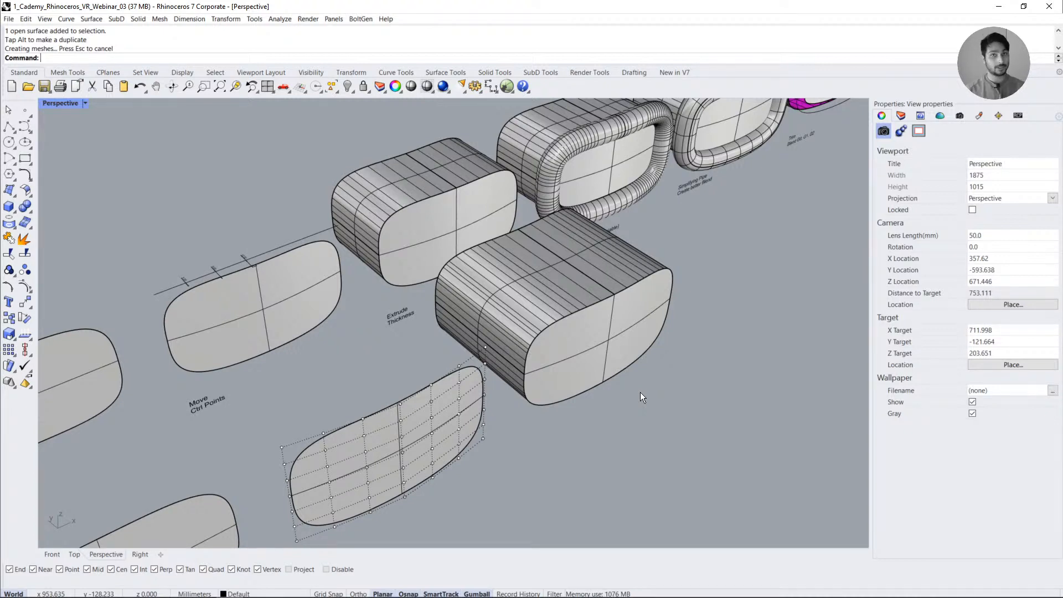
- Inspect the new extruded solid from several angles and compare it with the Extrude Thickness reference body
{"action": "left_click", "coordinate": [580, 347]}
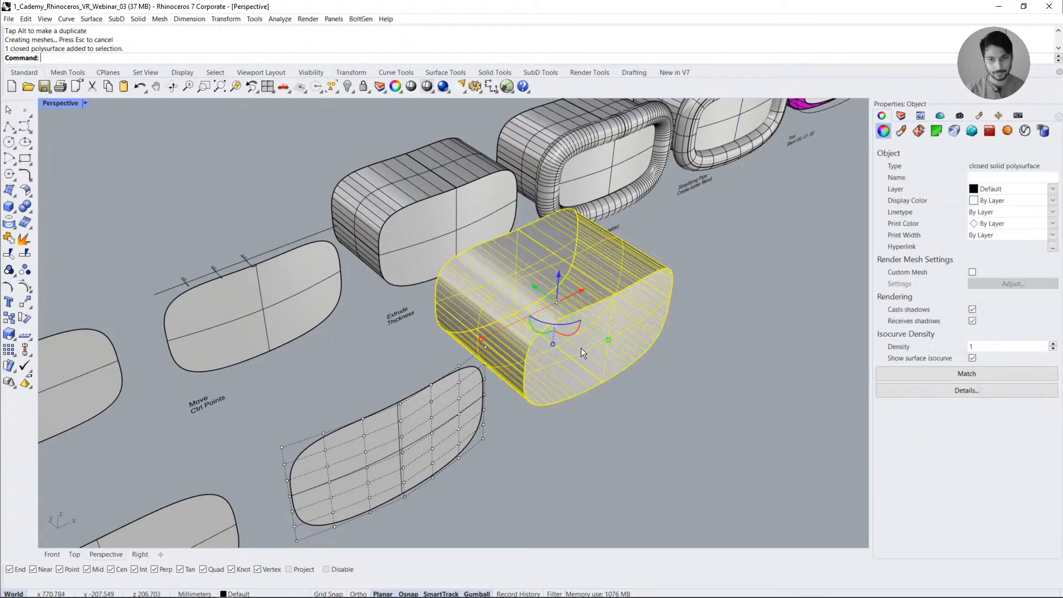
{"action": "left_click", "coordinate": [646, 416]}
{"action": "right_click_drag", "start_coordinate": [598, 401], "coordinate": [562, 347]}
{"action": "left_click", "coordinate": [581, 367]}
{"action": "left_click", "coordinate": [623, 414]}
{"action": "left_click", "coordinate": [562, 347]}
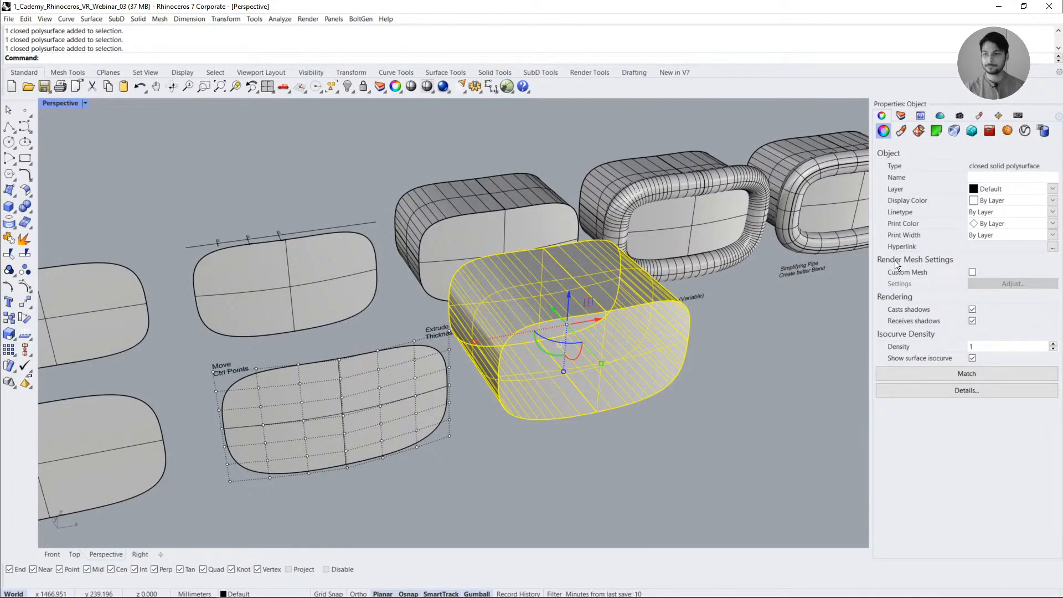
{"action": "left_click", "coordinate": [765, 374]}
{"action": "right_click_drag", "start_coordinate": [766, 374], "coordinate": [651, 347]}
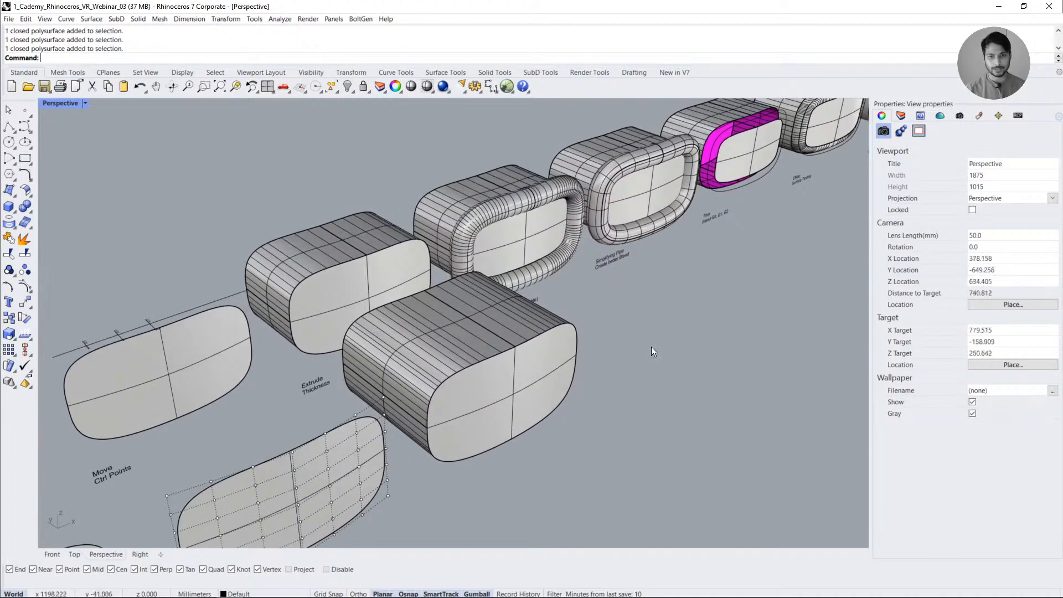
- Duplicate the extruded solid in place and move the copy 200 mm along the X axis
{"action": "scroll", "coordinate": [651, 347], "scroll_direction": "up", "scroll_amount": 1}
{"action": "scroll", "coordinate": [564, 360], "scroll_direction": "up", "scroll_amount": 1}
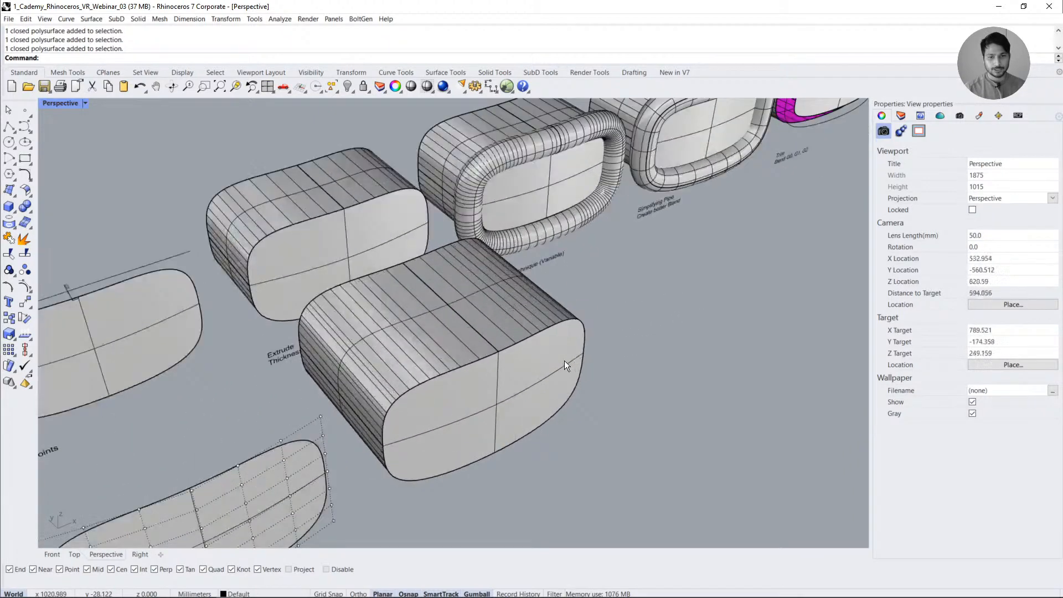
{"action": "left_click", "coordinate": [514, 355]}
{"action": "key", "text": "ctrl+c"}
{"action": "key", "text": "ctrl+v"}
{"action": "left_click", "coordinate": [474, 342]}
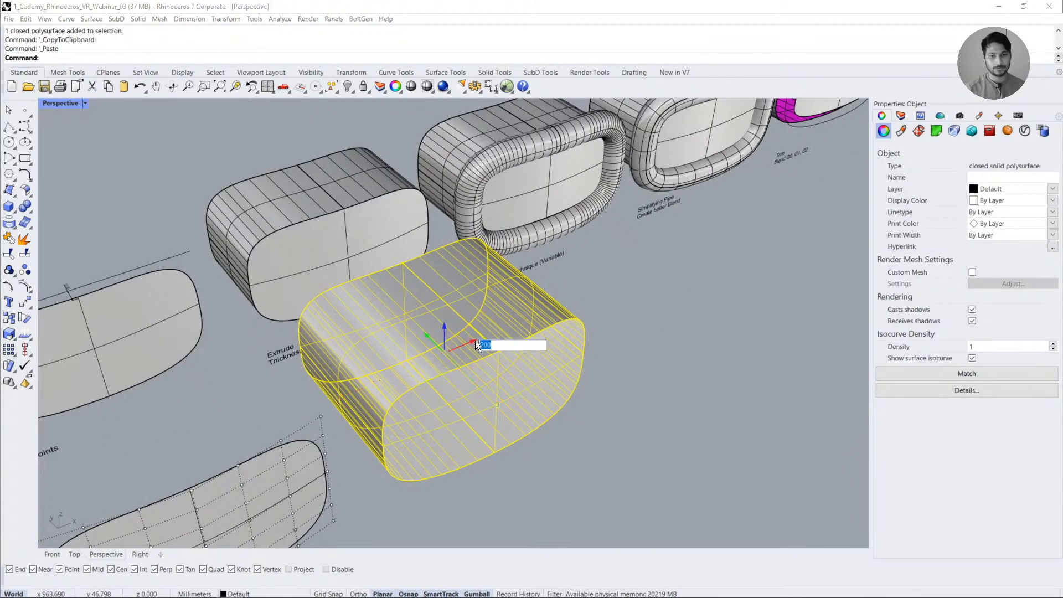
{"action": "key", "text": "Return"}
{"action": "right_click_drag", "start_coordinate": [475, 341], "coordinate": [469, 428], "text": "shift"}
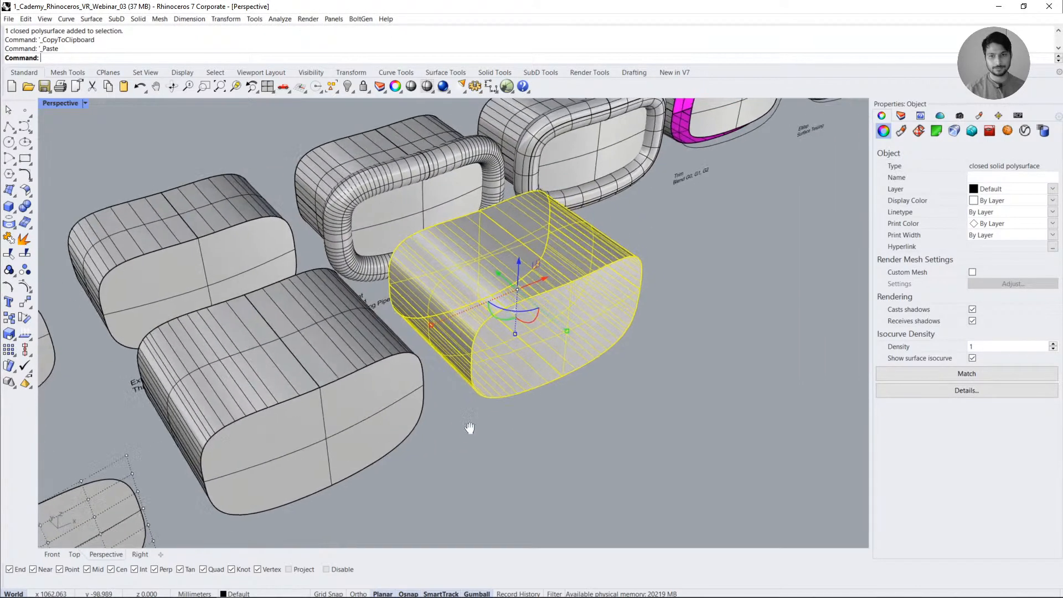
{"action": "scroll", "coordinate": [639, 373], "scroll_direction": "up", "scroll_amount": 2}
{"action": "left_click", "coordinate": [650, 387]}
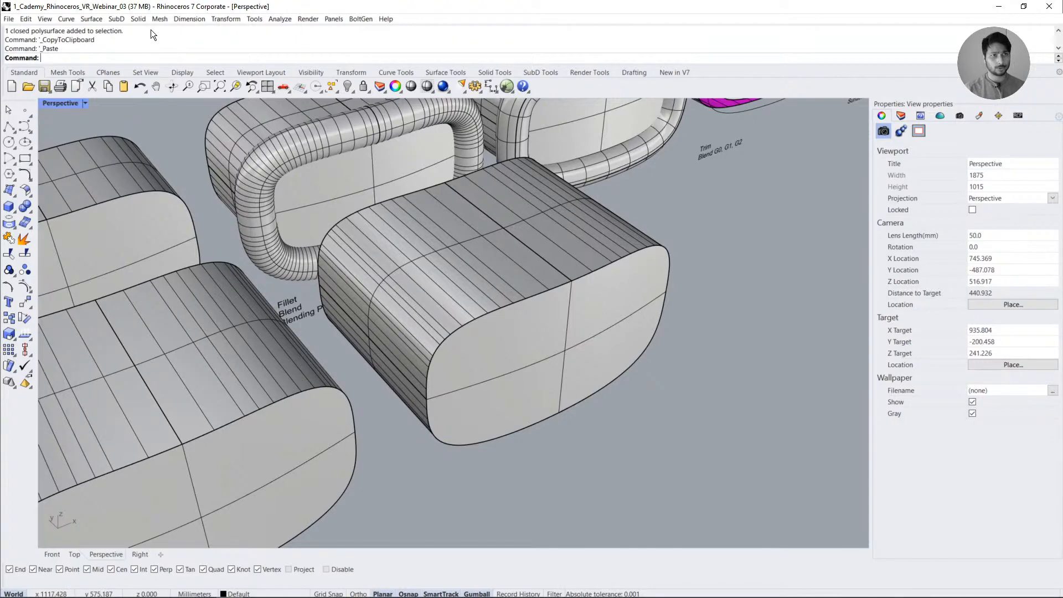
- Fillet the whole front edge loop of the copied solid with Fillet Edge at a radius of 20 mm
{"action": "left_click", "coordinate": [138, 19]}
{"action": "mouse_move", "coordinate": [196, 255]}
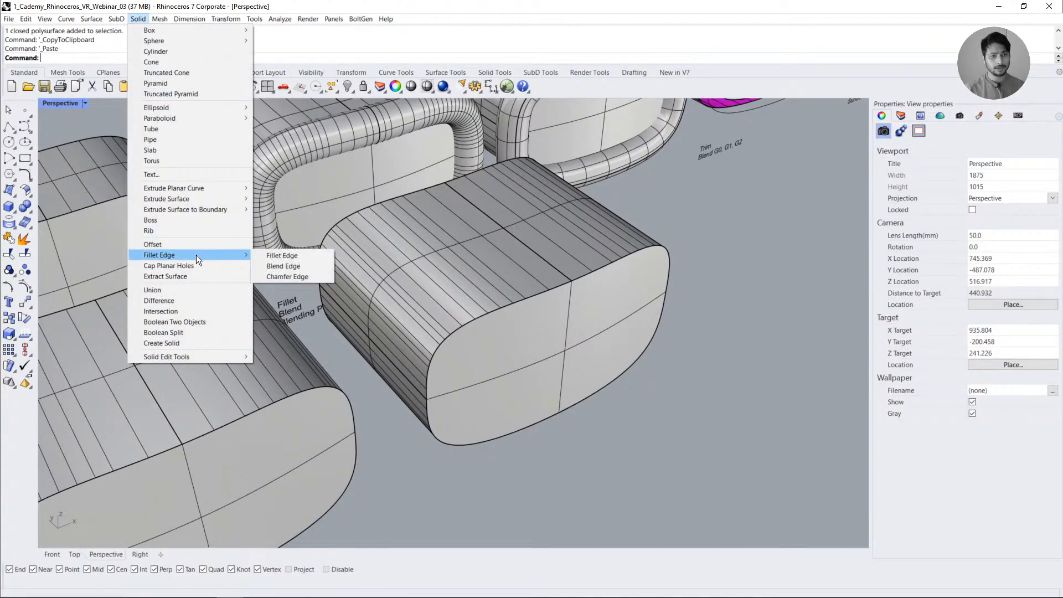
{"action": "left_click", "coordinate": [289, 257]}
{"action": "right_click_drag", "start_coordinate": [487, 243], "coordinate": [506, 325]}
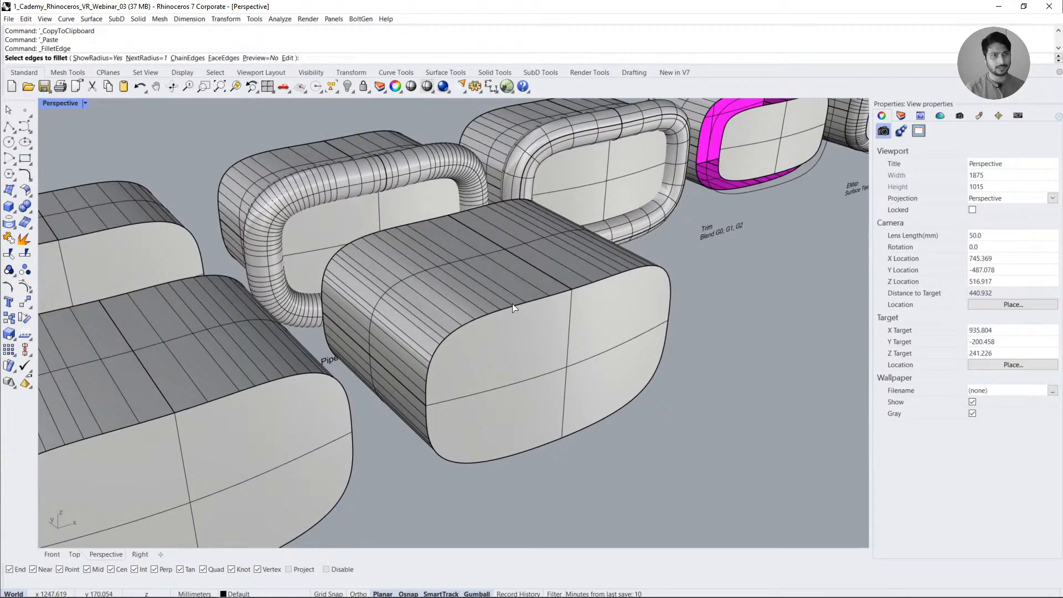
{"action": "type", "text": "20"}
{"action": "key", "text": "Return"}
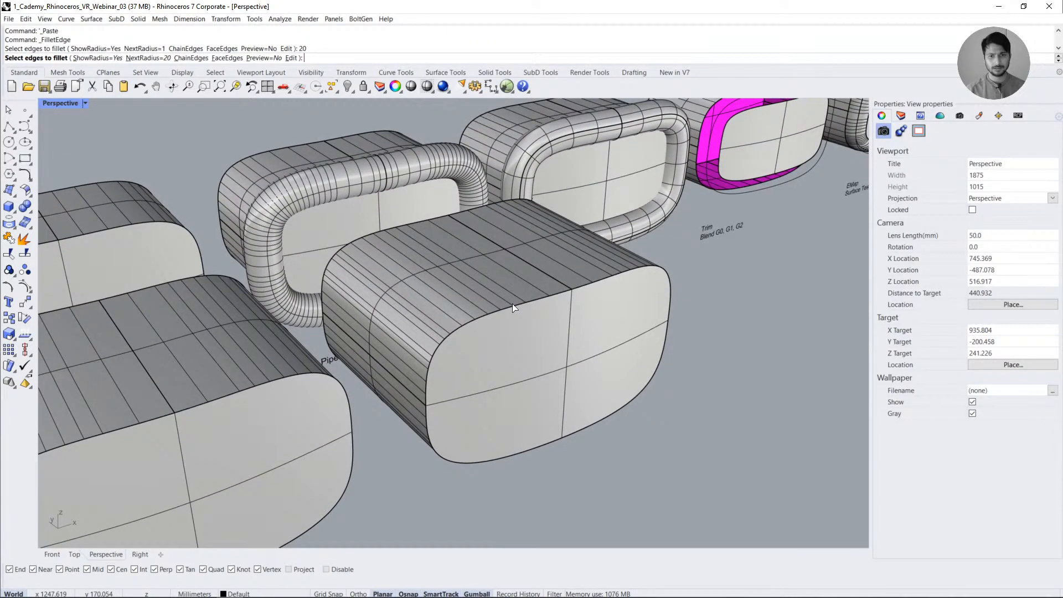
{"action": "left_click", "coordinate": [512, 304]}
{"action": "double_click", "coordinate": [535, 298]}
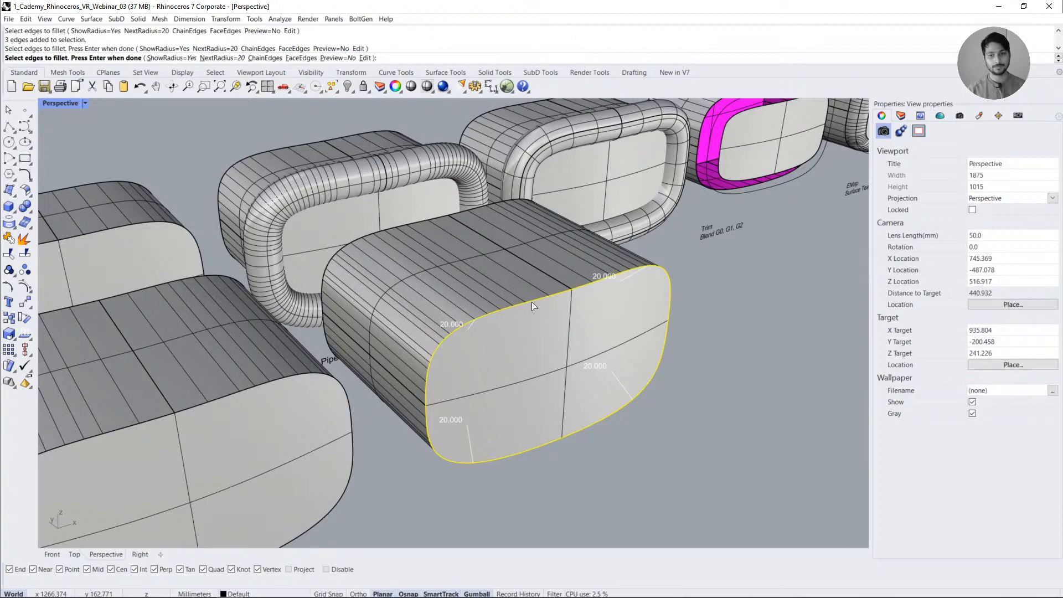
{"action": "key", "text": "Return"}
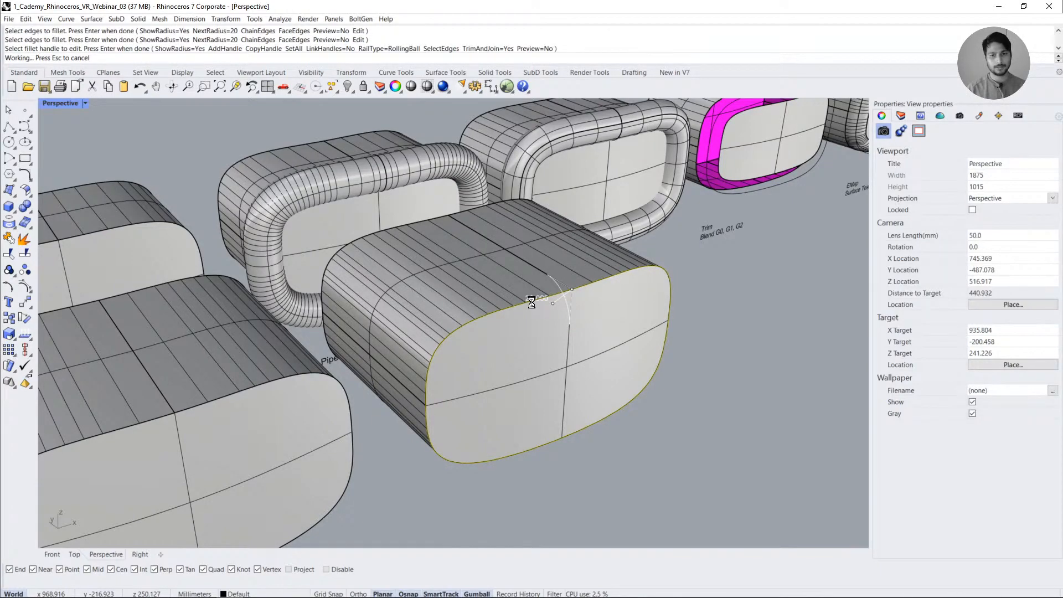
- Set the Perspective view to Rendered display and inspect the shading of the filleted solid
{"action": "right_click_drag", "start_coordinate": [544, 328], "coordinate": [529, 346]}
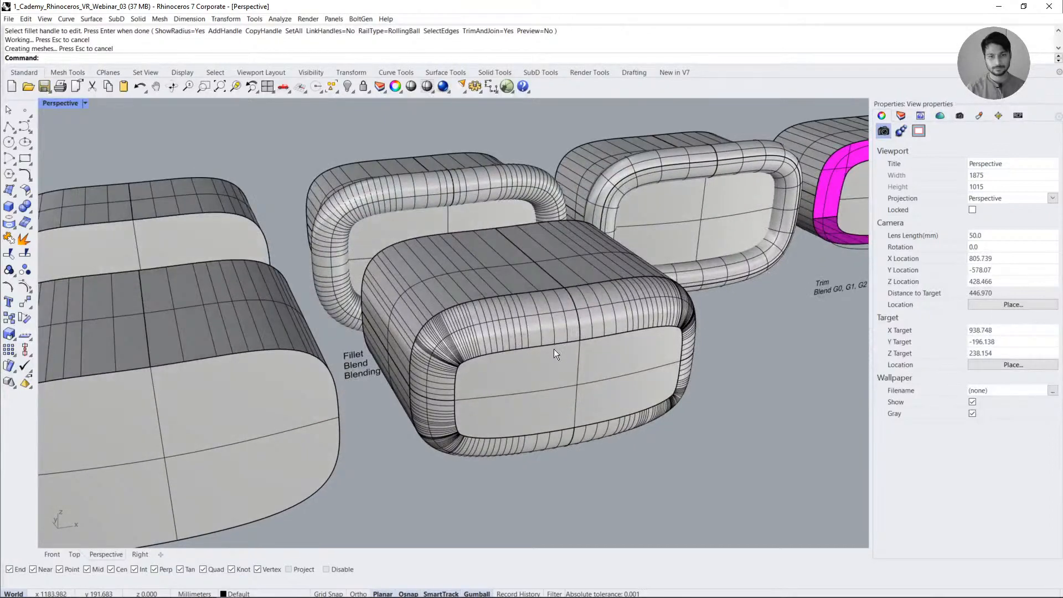
{"action": "left_click", "coordinate": [61, 102]}
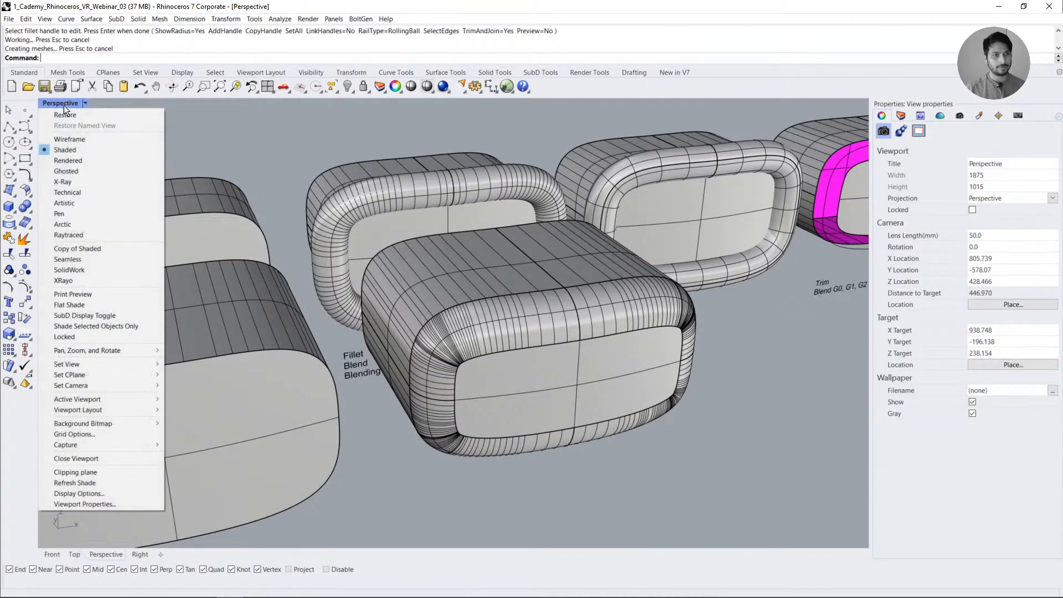
{"action": "left_click", "coordinate": [88, 161]}
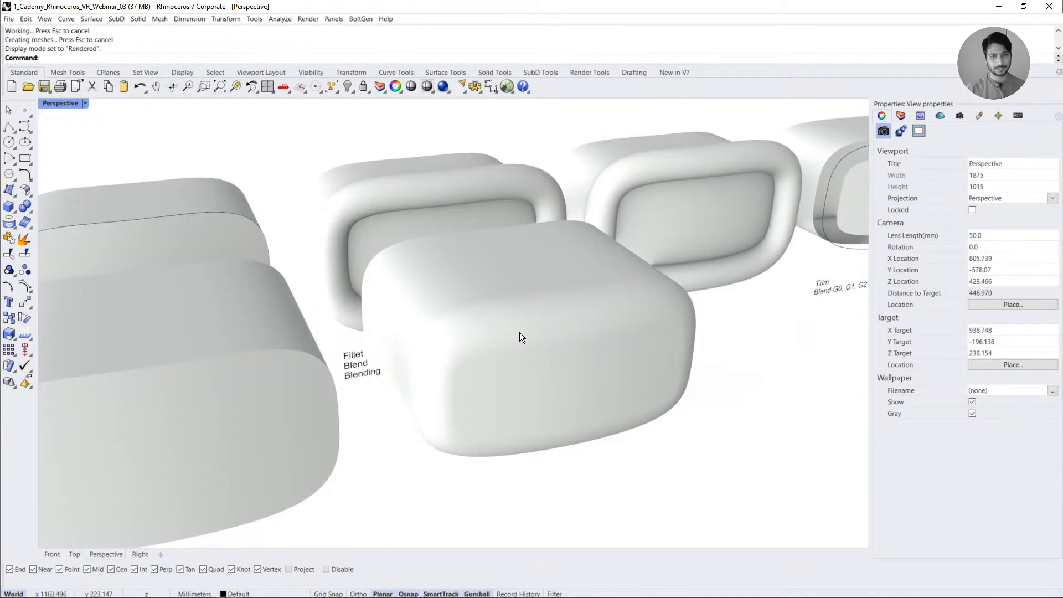
{"action": "right_click_drag", "start_coordinate": [520, 332], "coordinate": [543, 338]}
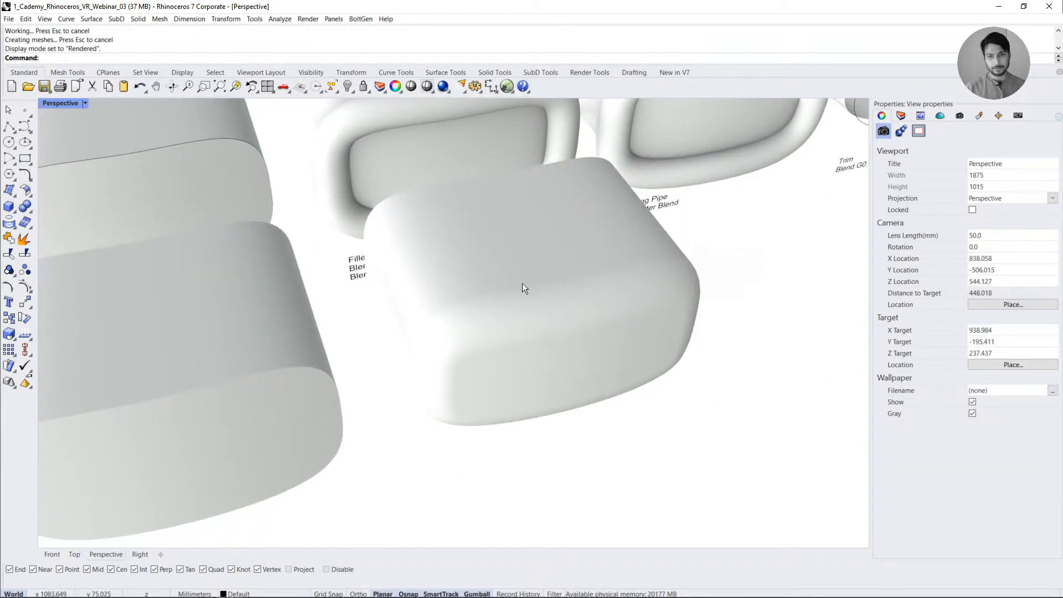
{"action": "left_click", "coordinate": [523, 261]}
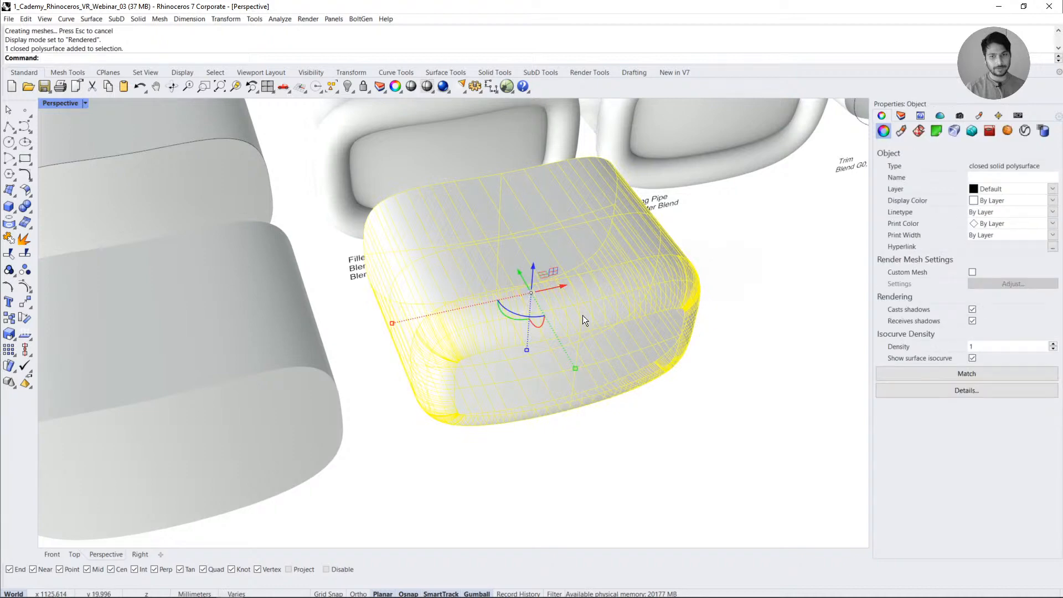
- Return the Perspective view to Shaded display and examine the filleted solid's isocurves
{"action": "left_click", "coordinate": [68, 104]}
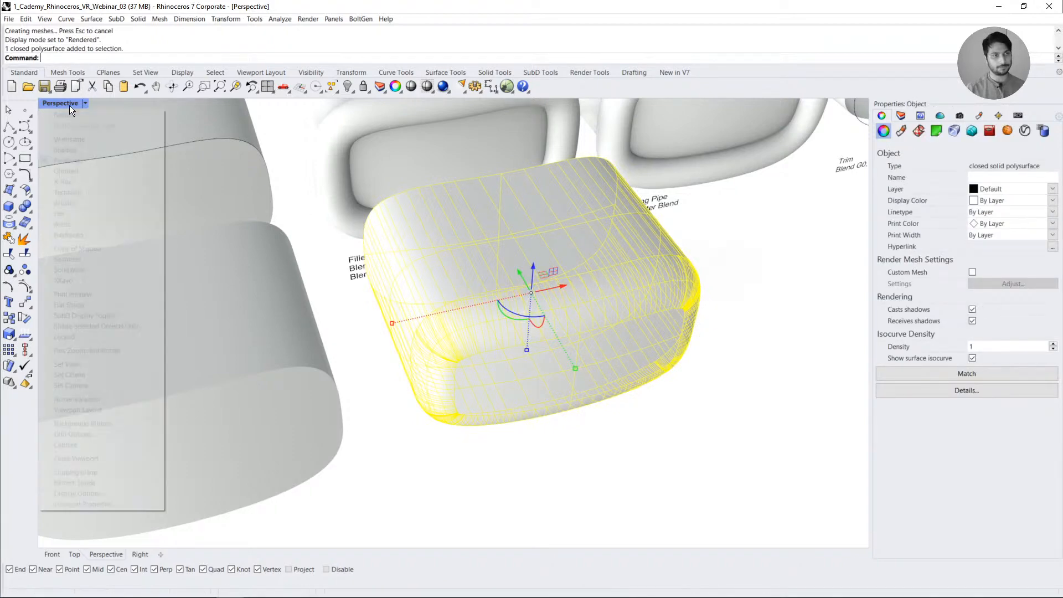
{"action": "left_click", "coordinate": [78, 149]}
{"action": "left_click", "coordinate": [690, 422]}
{"action": "right_click_drag", "start_coordinate": [690, 422], "coordinate": [570, 387]}
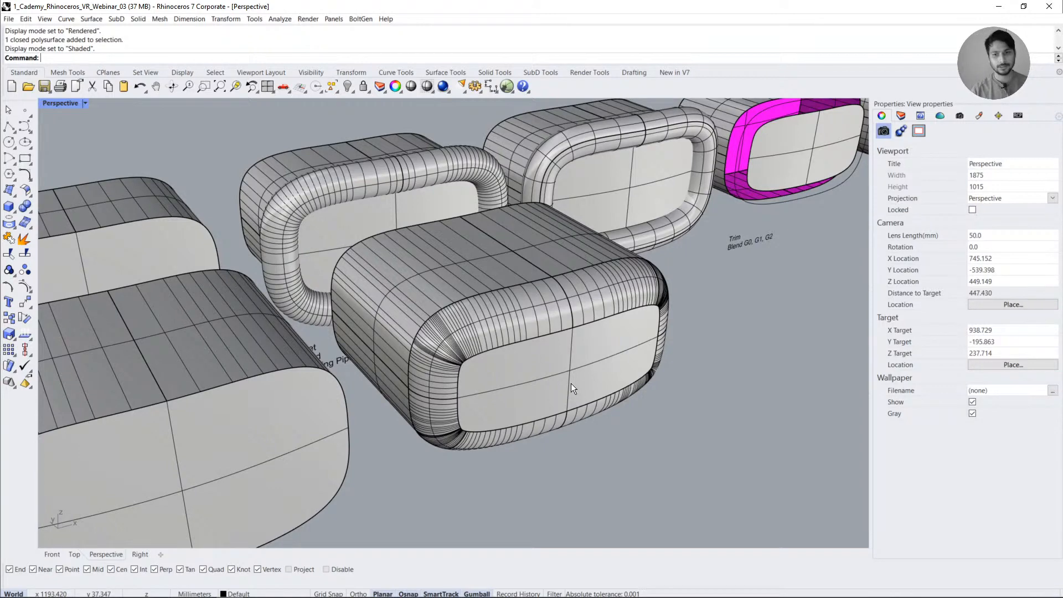
{"action": "left_click", "coordinate": [571, 384]}
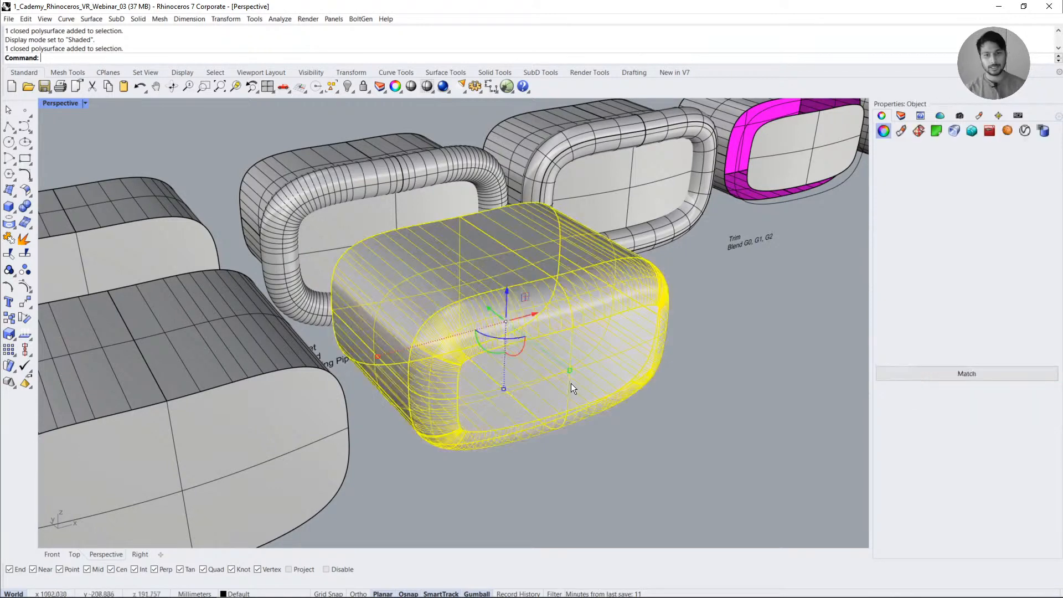
{"action": "left_click", "coordinate": [686, 391]}
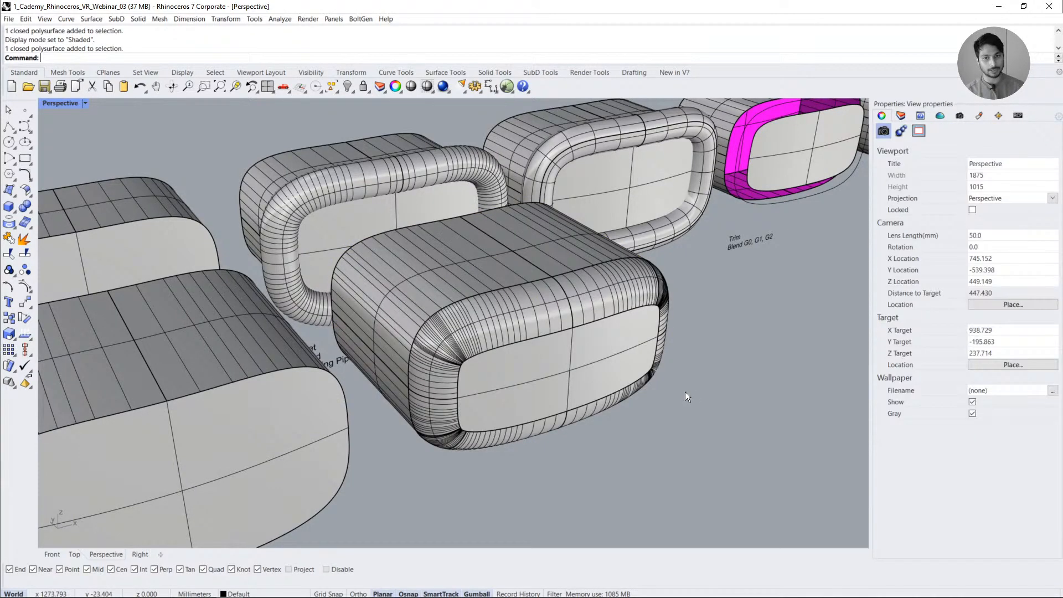
{"action": "left_click", "coordinate": [589, 367]}
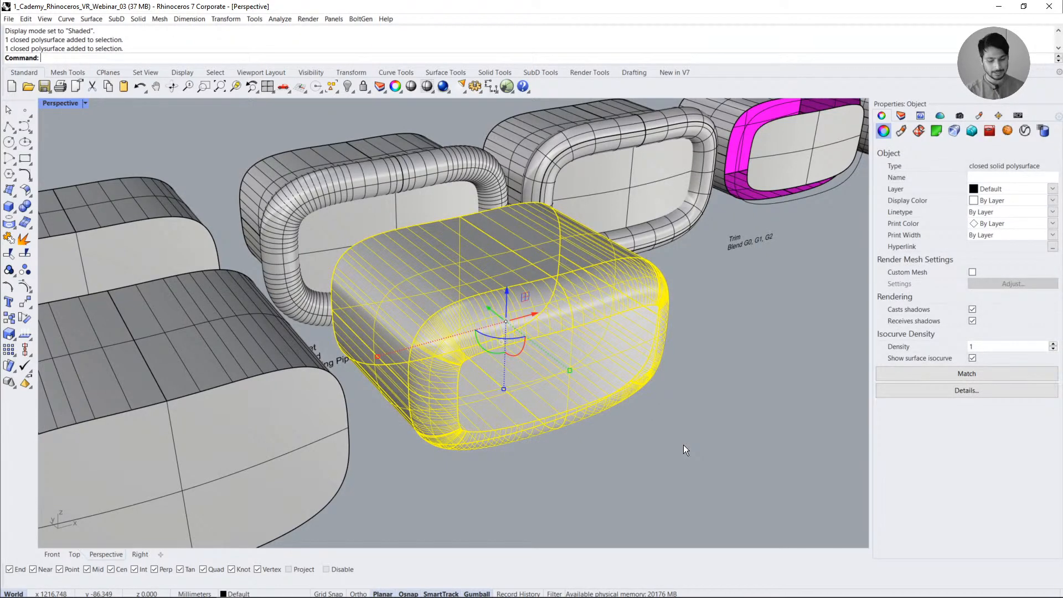
- Run an Environment Map analysis on the filleted solid and inspect the brushed gold reflections across its fillet
{"action": "type", "text": "EMa"}
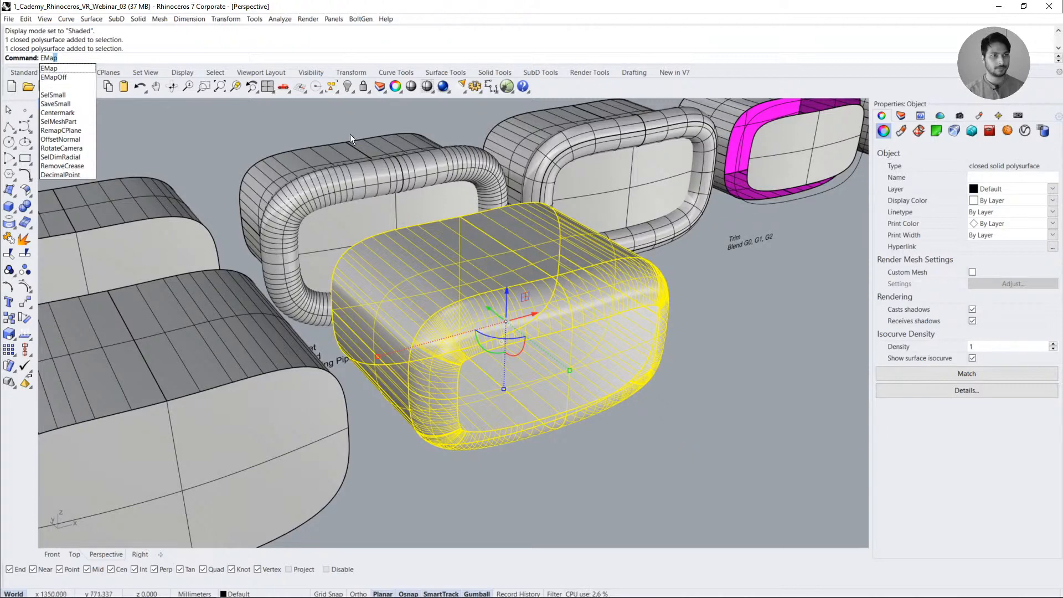
{"action": "key", "text": "Escape"}
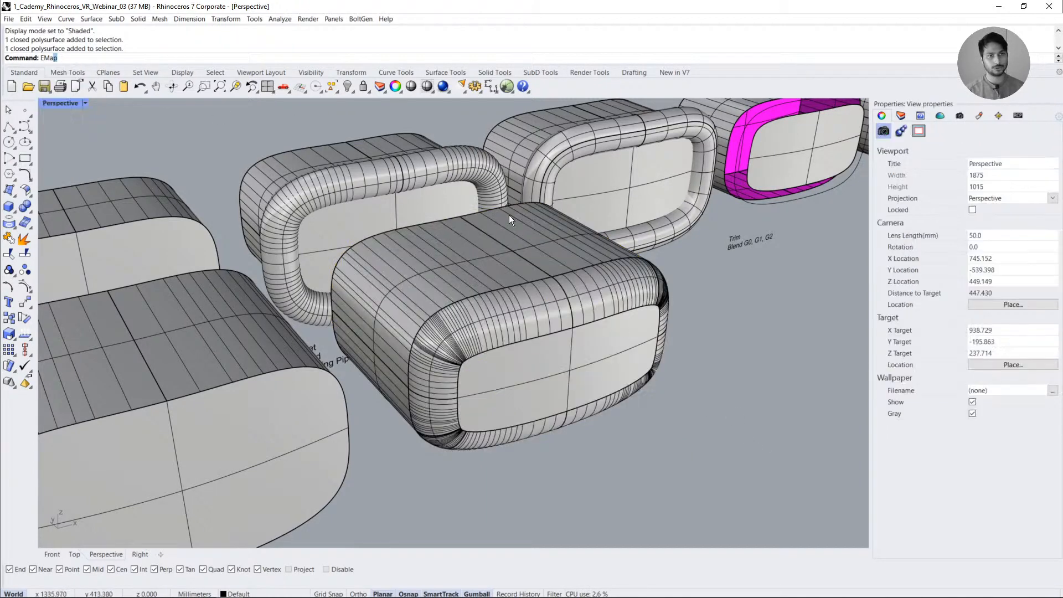
{"action": "left_click", "coordinate": [287, 22]}
{"action": "mouse_move", "coordinate": [294, 50]}
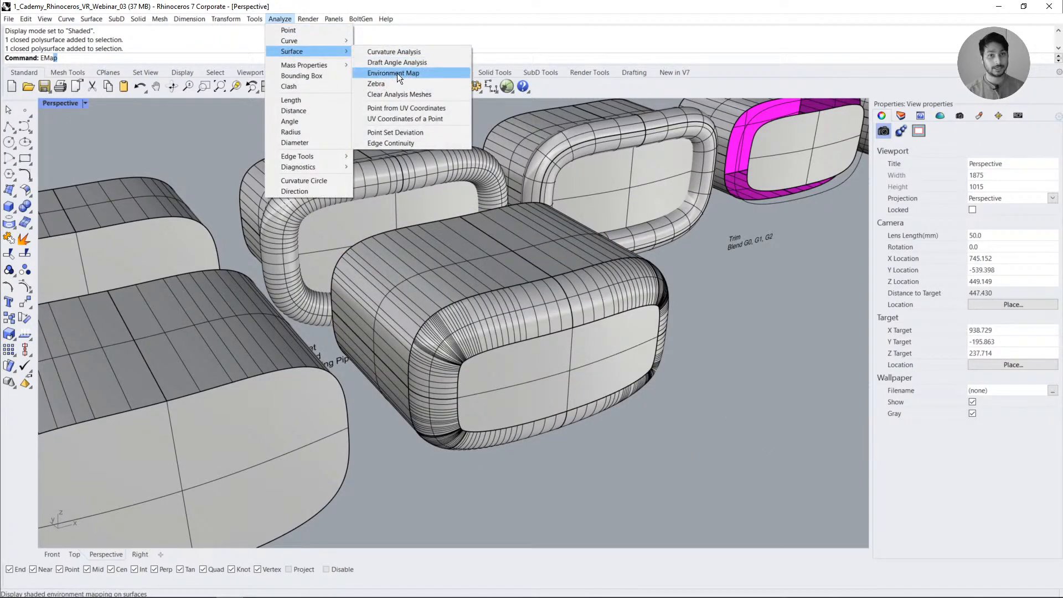
{"action": "left_click", "coordinate": [400, 74]}
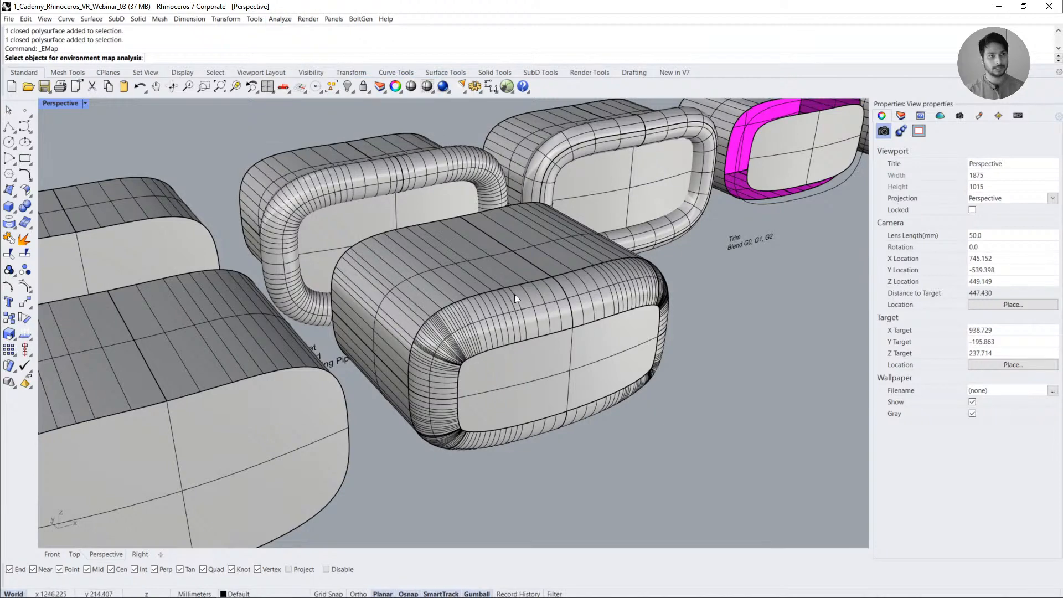
{"action": "left_click", "coordinate": [517, 299]}
{"action": "key", "text": "Return"}
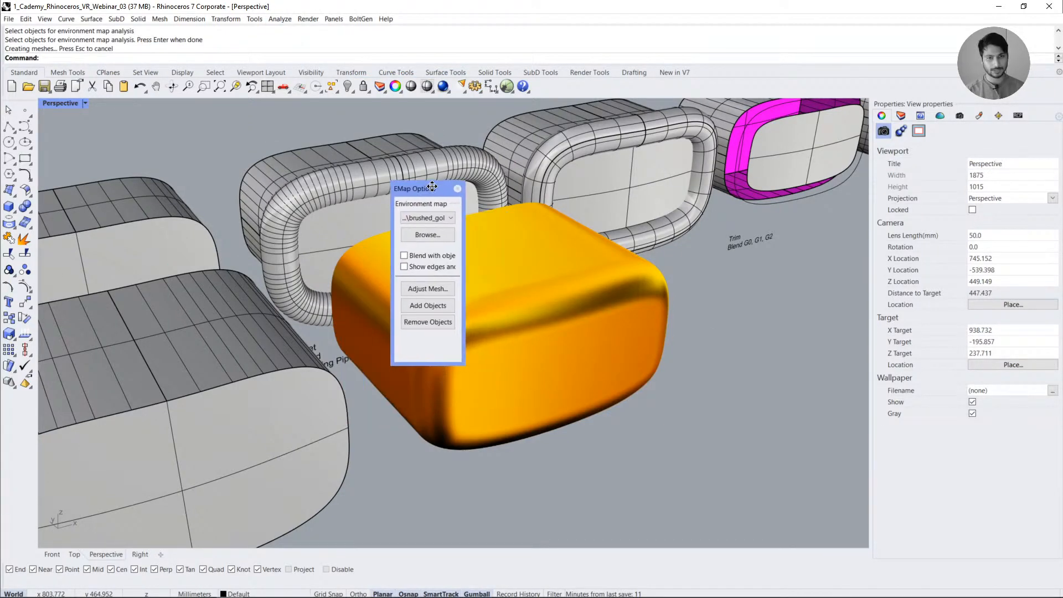
{"action": "mouse_move", "coordinate": [536, 356]}
{"action": "right_mouse_down"}
{"action": "mouse_move", "coordinate": [523, 382]}
{"action": "mouse_move", "coordinate": [519, 276]}
{"action": "mouse_move", "coordinate": [514, 333]}
{"action": "mouse_move", "coordinate": [496, 339]}
{"action": "right_mouse_up"}
{"action": "left_click", "coordinate": [252, 204]}
{"action": "left_click", "coordinate": [259, 202]}
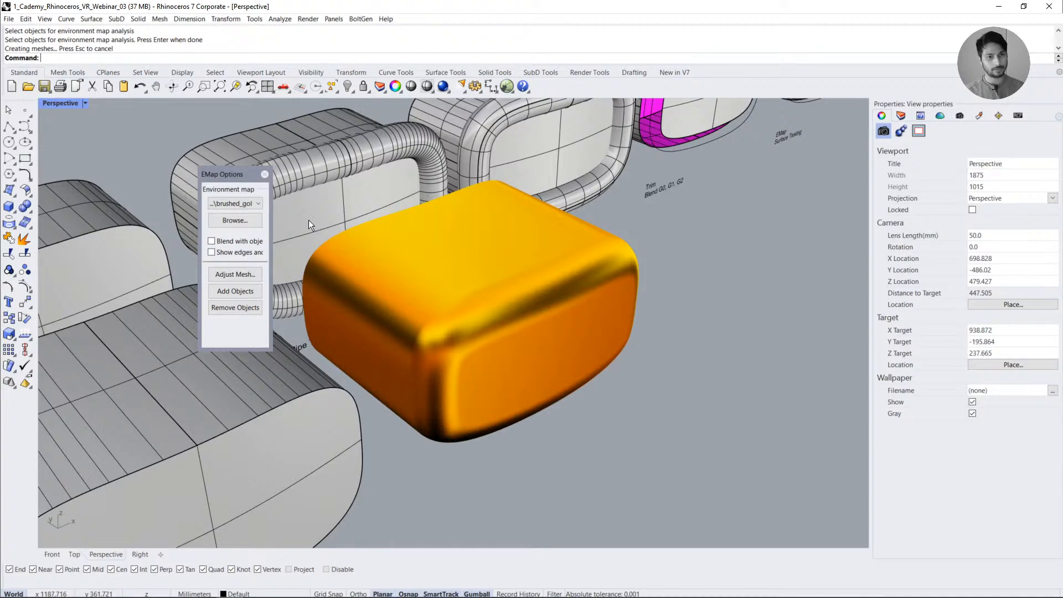
- Inspect the brushed gold reflections on the filleted solid from several angles, checking its top, fillet and front faces
{"action": "left_click", "coordinate": [265, 174]}
{"action": "right_click_drag", "start_coordinate": [510, 300], "coordinate": [488, 304]}
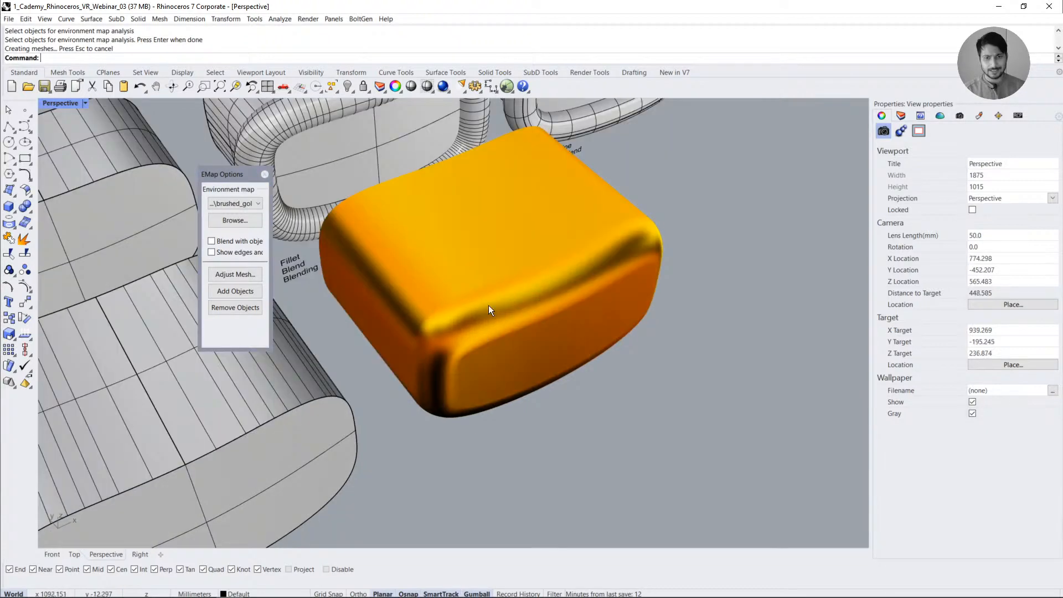
{"action": "right_click_drag", "start_coordinate": [579, 242], "coordinate": [541, 303]}
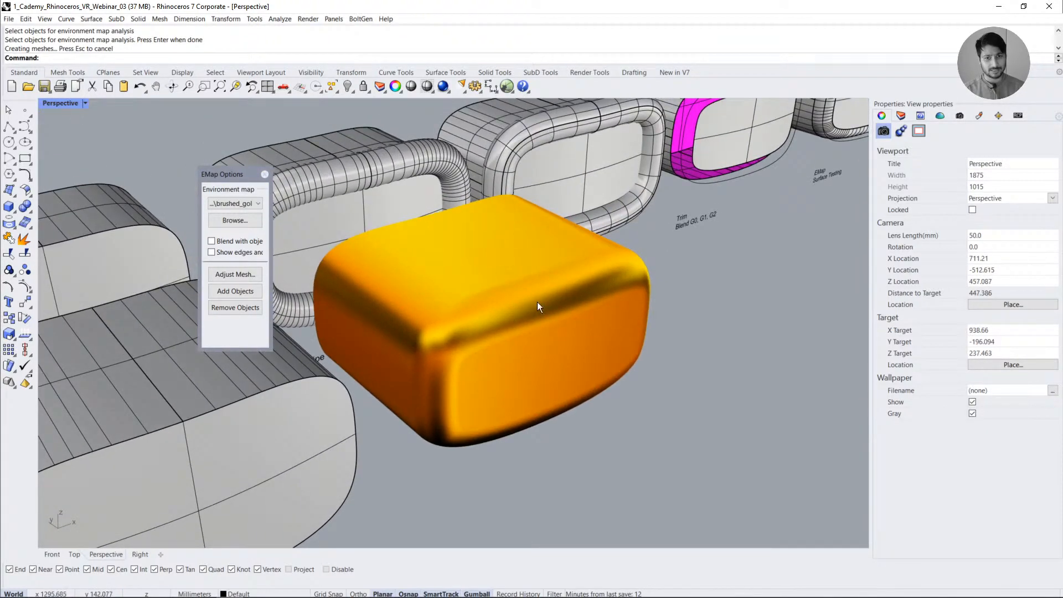
{"action": "left_click", "coordinate": [481, 269]}
{"action": "left_click", "coordinate": [503, 311], "text": "ctrl+shift"}
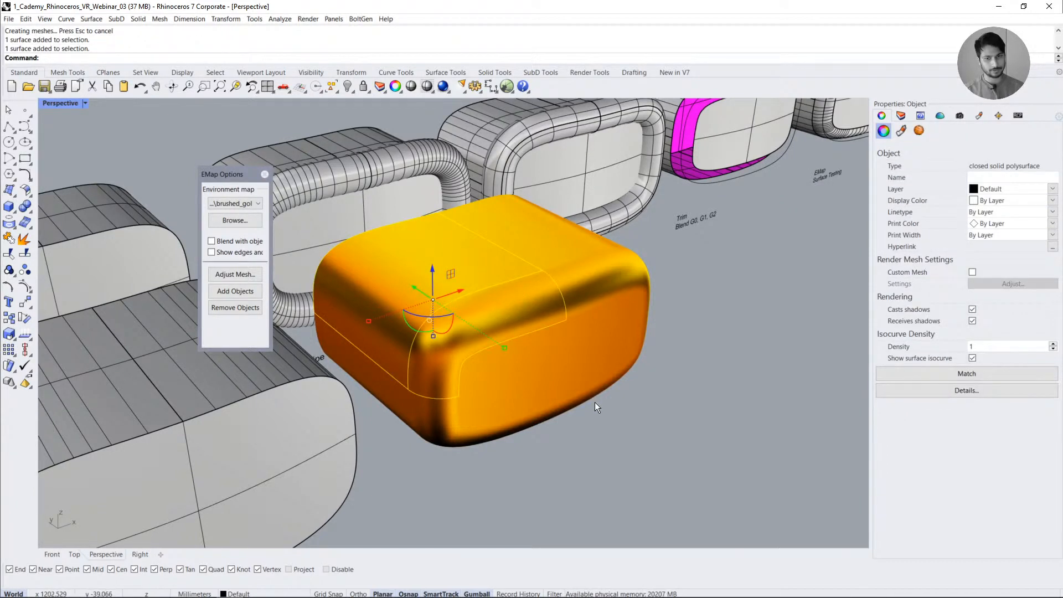
{"action": "left_click", "coordinate": [559, 389], "text": "ctrl+shift"}
{"action": "left_click", "coordinate": [653, 398]}
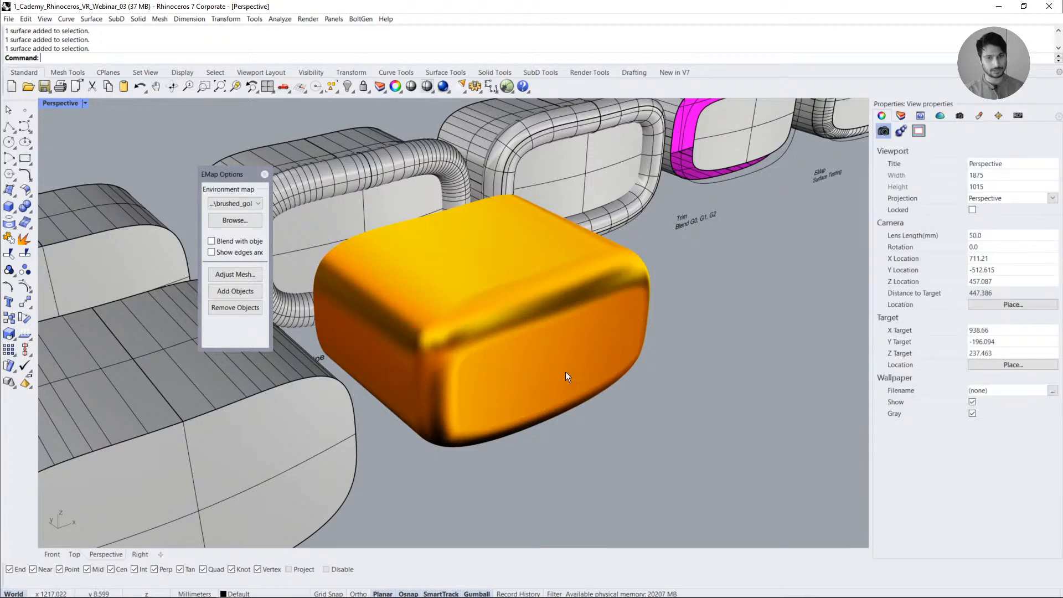
{"action": "right_click_drag", "start_coordinate": [566, 371], "coordinate": [551, 369]}
- Undo the front-edge fillet on the copied solid and close the Environment Map analysis options
{"action": "key", "text": "ctrl+z"}
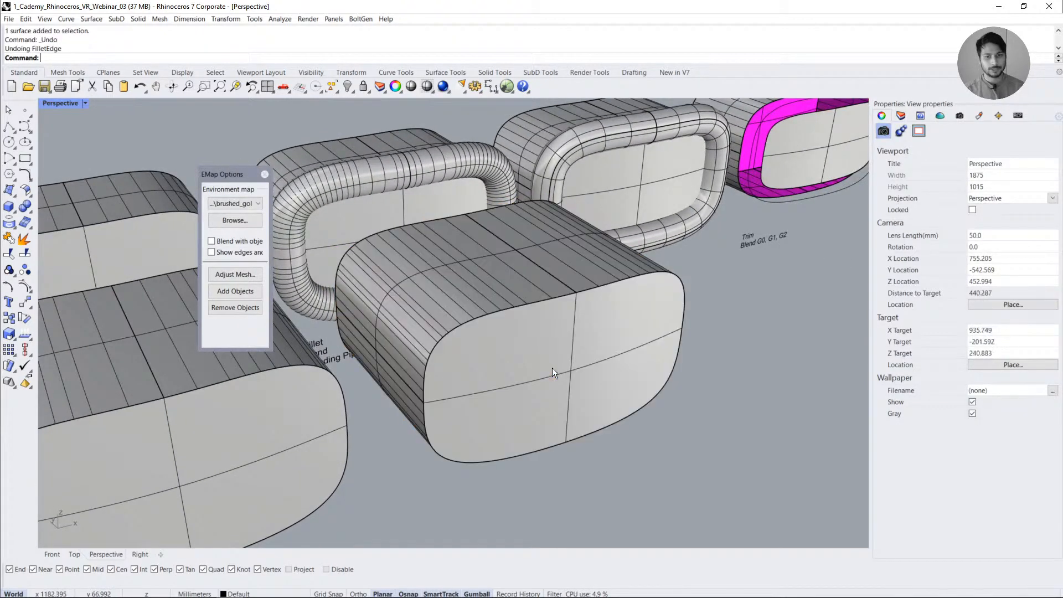
{"action": "left_click", "coordinate": [264, 175]}
{"action": "right_click_drag", "start_coordinate": [537, 290], "coordinate": [468, 310]}
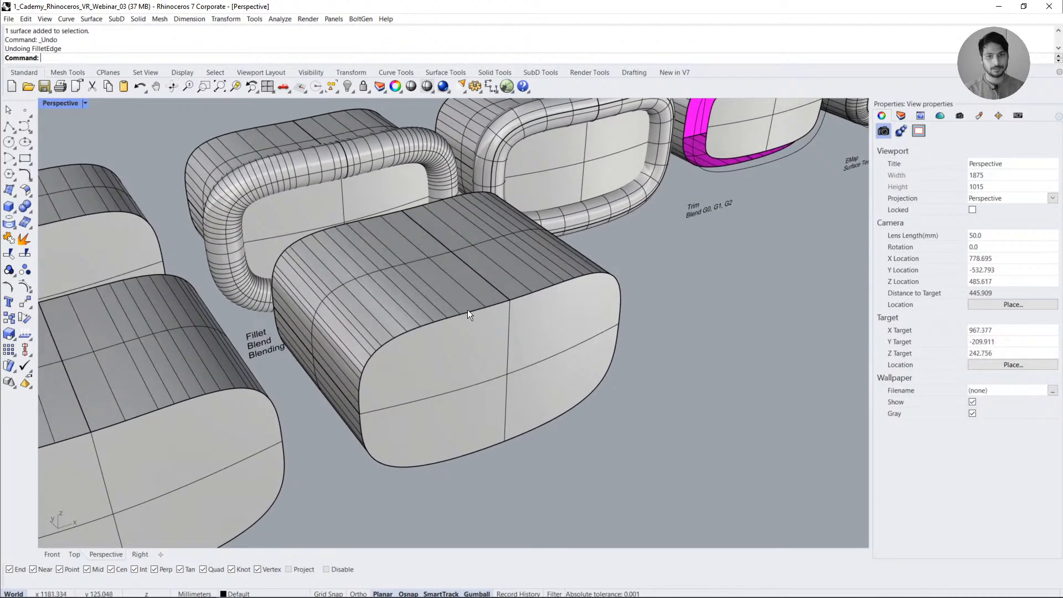
{"action": "left_click", "coordinate": [467, 310]}
{"action": "left_click", "coordinate": [642, 385]}
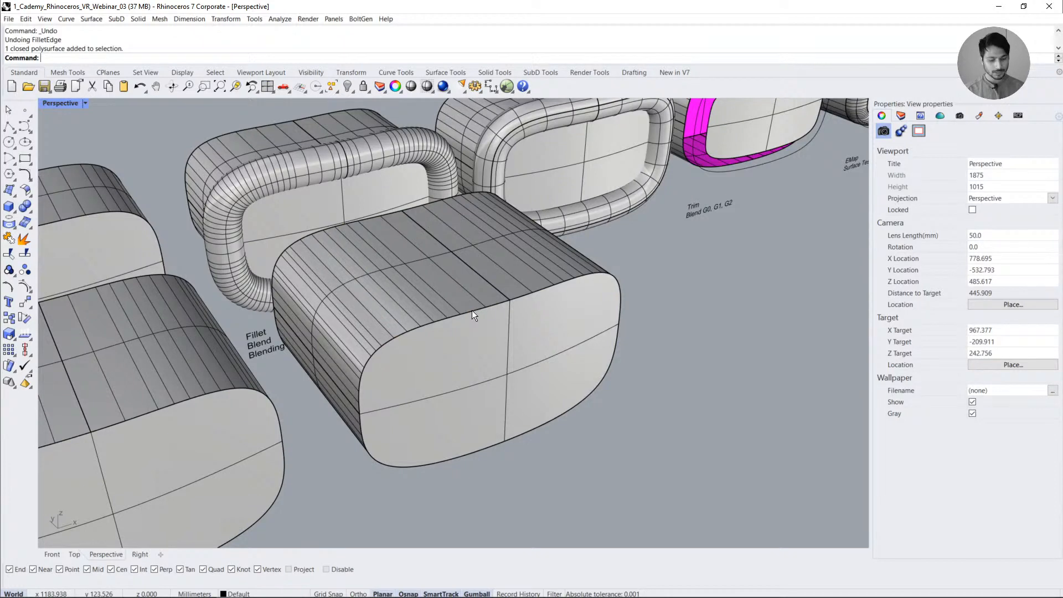
- Duplicate the four edge segments around the solid's front face with DupEdge
{"action": "type", "text": "DupEdge"}
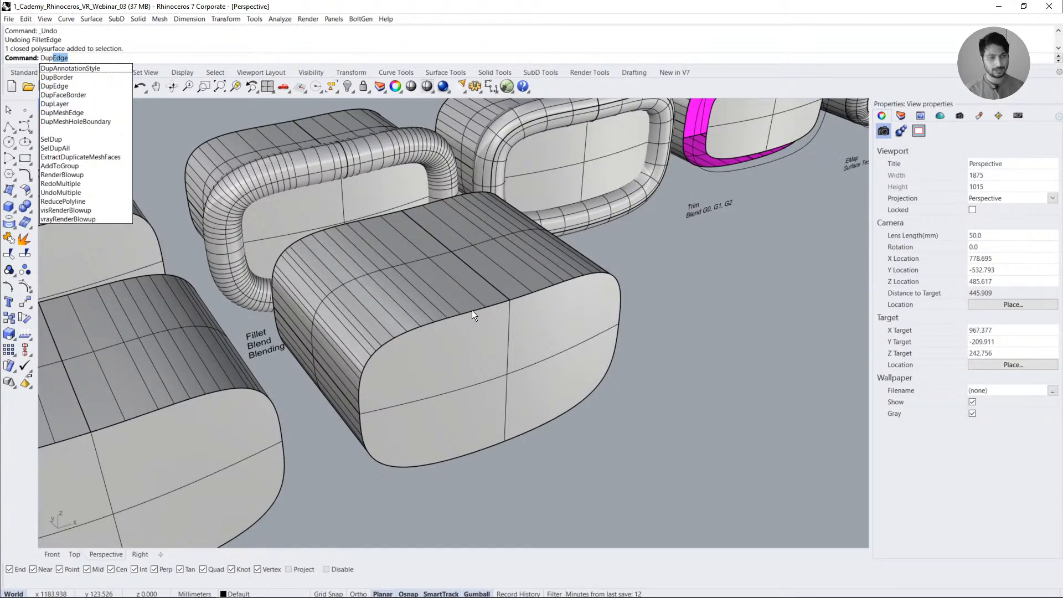
{"action": "left_click", "coordinate": [81, 59]}
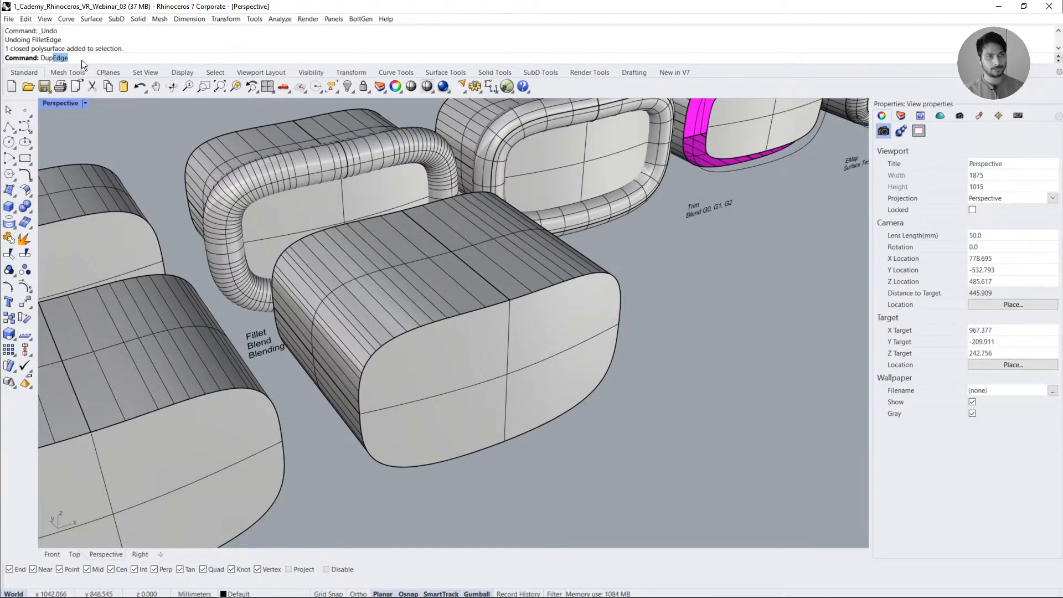
{"action": "key", "text": "Return"}
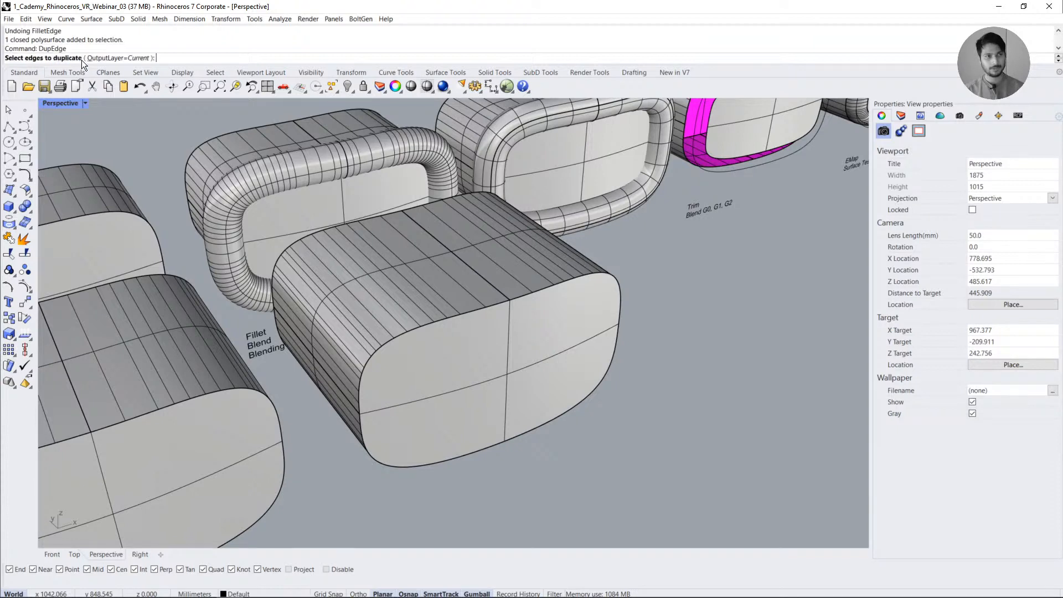
{"action": "left_click", "coordinate": [469, 315]}
{"action": "left_click", "coordinate": [598, 389]}
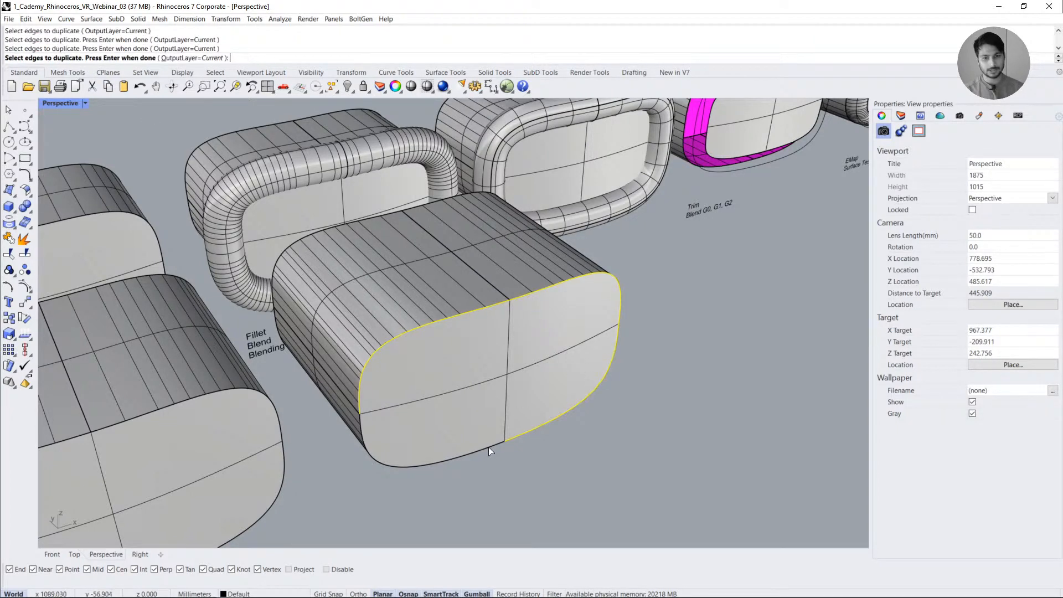
{"action": "left_click", "coordinate": [489, 446]}
{"action": "key", "text": "Return"}
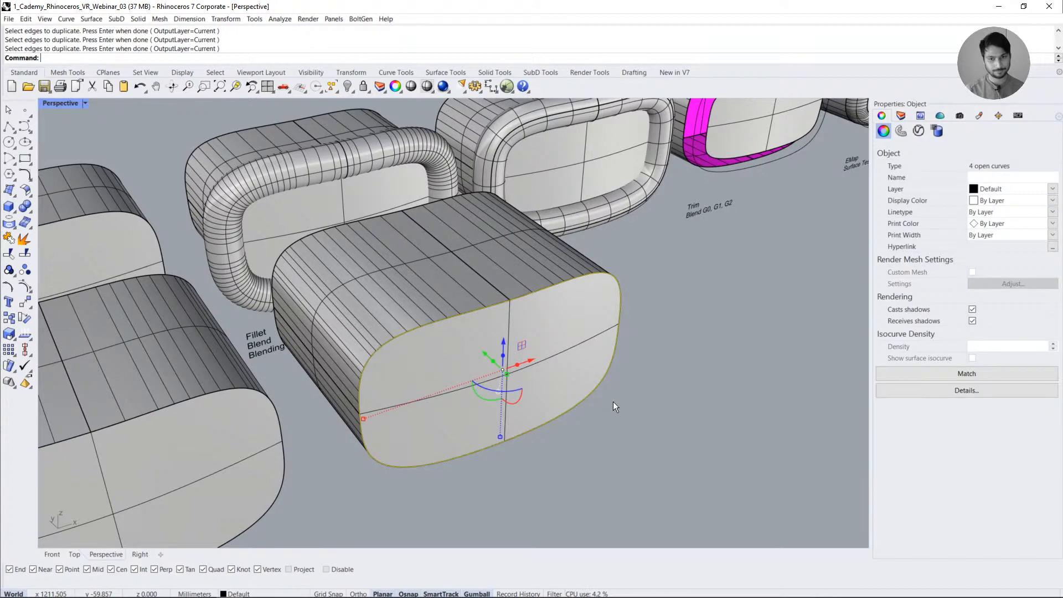
- Move the duplicated edge curves away from the solid, check their separate segments, and undo the move
{"action": "left_click_drag", "start_coordinate": [501, 369], "coordinate": [662, 403]}
{"action": "mouse_move", "coordinate": [662, 403]}
{"action": "right_mouse_down"}
{"action": "mouse_move", "coordinate": [683, 380]}
{"action": "mouse_move", "coordinate": [653, 384]}
{"action": "right_mouse_up"}
{"action": "key", "text": "Escape"}
{"action": "left_click", "coordinate": [652, 346]}
{"action": "left_click", "coordinate": [561, 335], "text": "shift"}
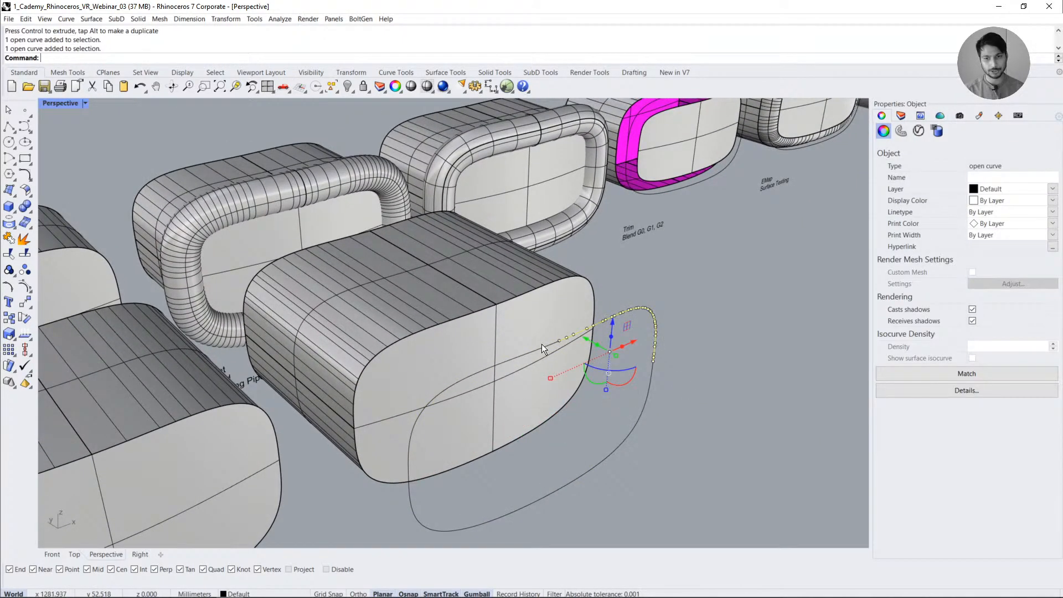
{"action": "left_click", "coordinate": [542, 344], "text": "shift"}
{"action": "key", "text": "Escape"}
{"action": "key", "text": "ctrl+z"}
- Join the four duplicated front-edge curves into one closed curve and select it
{"action": "left_click_drag", "start_coordinate": [340, 505], "coordinate": [659, 257]}
{"action": "scroll", "coordinate": [410, 361], "scroll_direction": "up", "scroll_amount": 3}
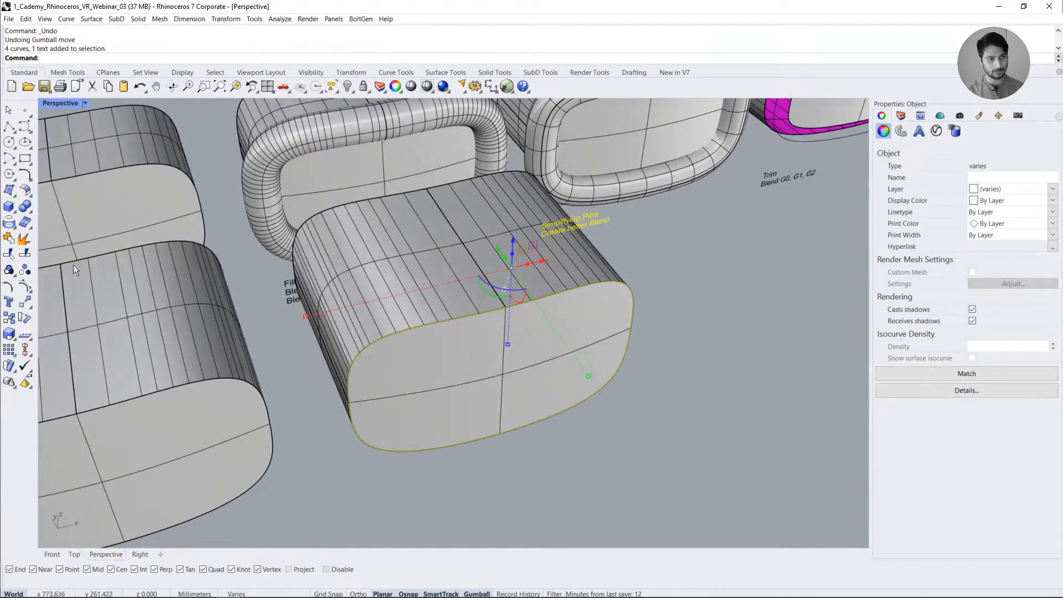
{"action": "left_click", "coordinate": [12, 239]}
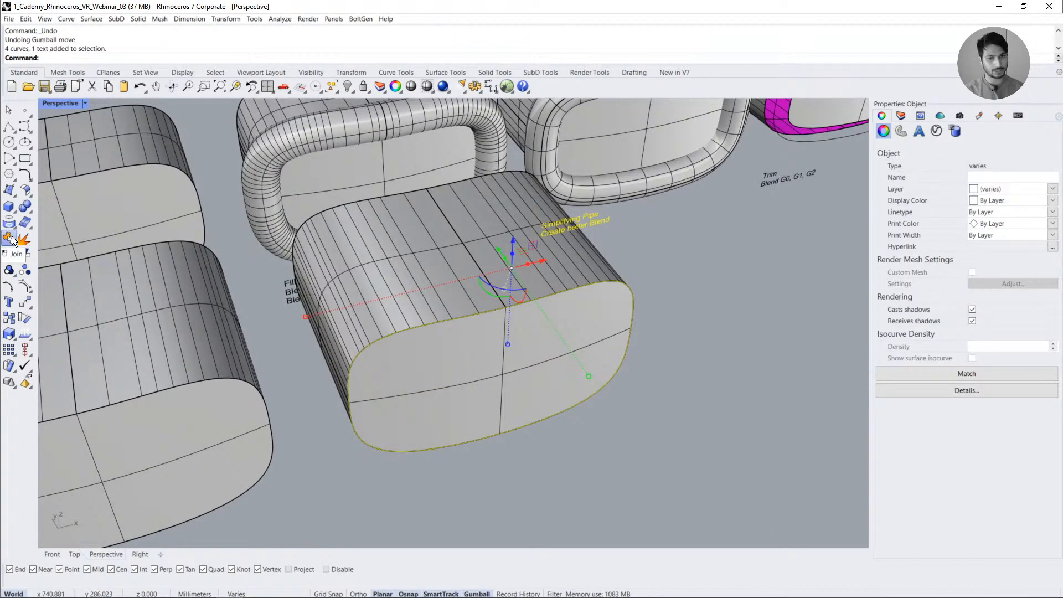
{"action": "left_click", "coordinate": [456, 447]}
{"action": "left_click", "coordinate": [496, 453]}
{"action": "right_click_drag", "start_coordinate": [496, 452], "coordinate": [516, 398]}
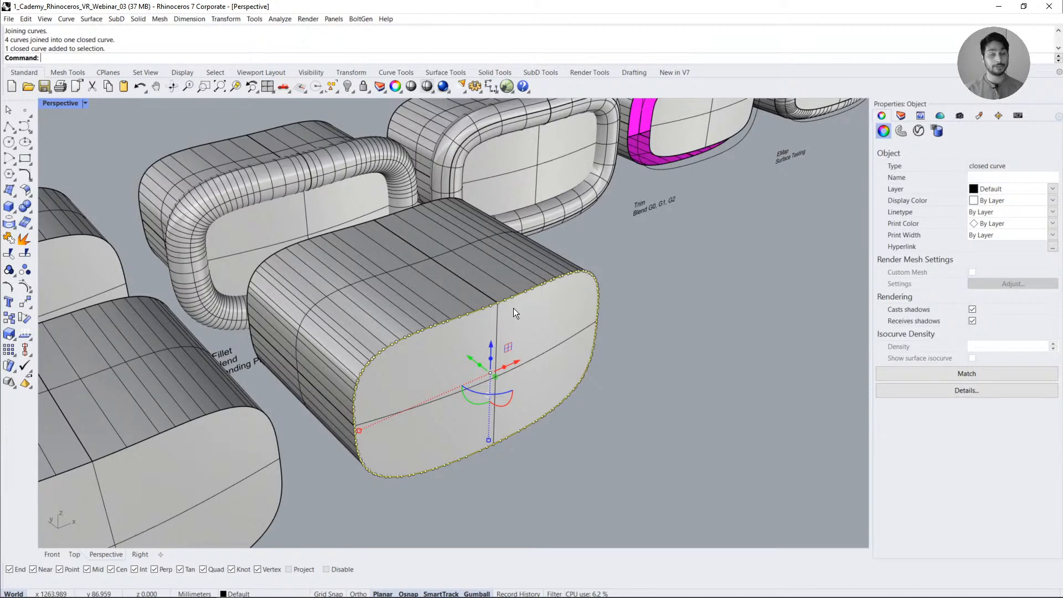
- Try a Pipe of radius 15 mm along the closed front-edge curve and undo it
{"action": "type", "text": "pipe"}
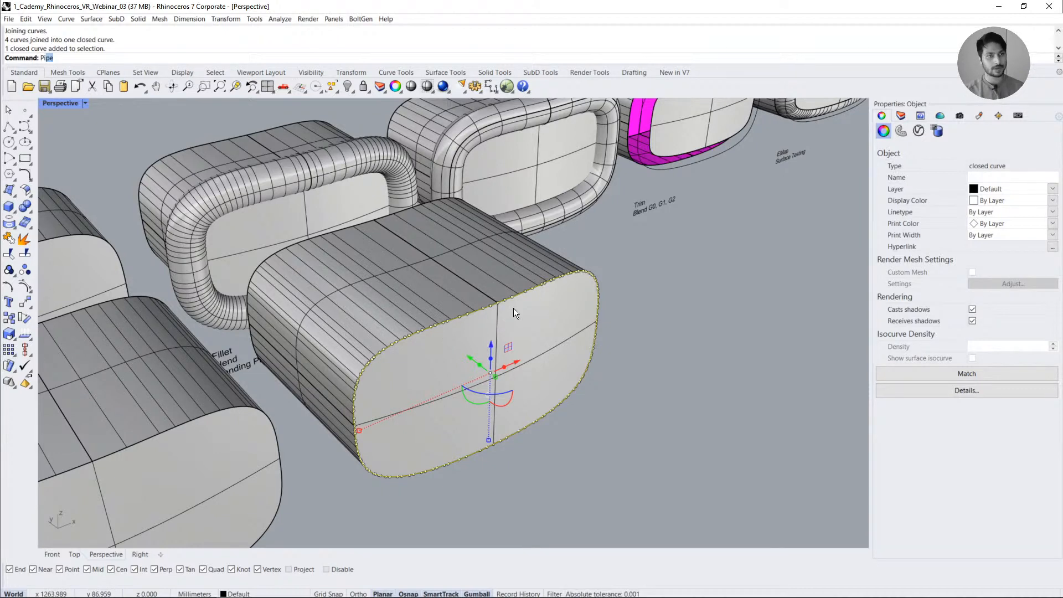
{"action": "key", "text": "Return"}
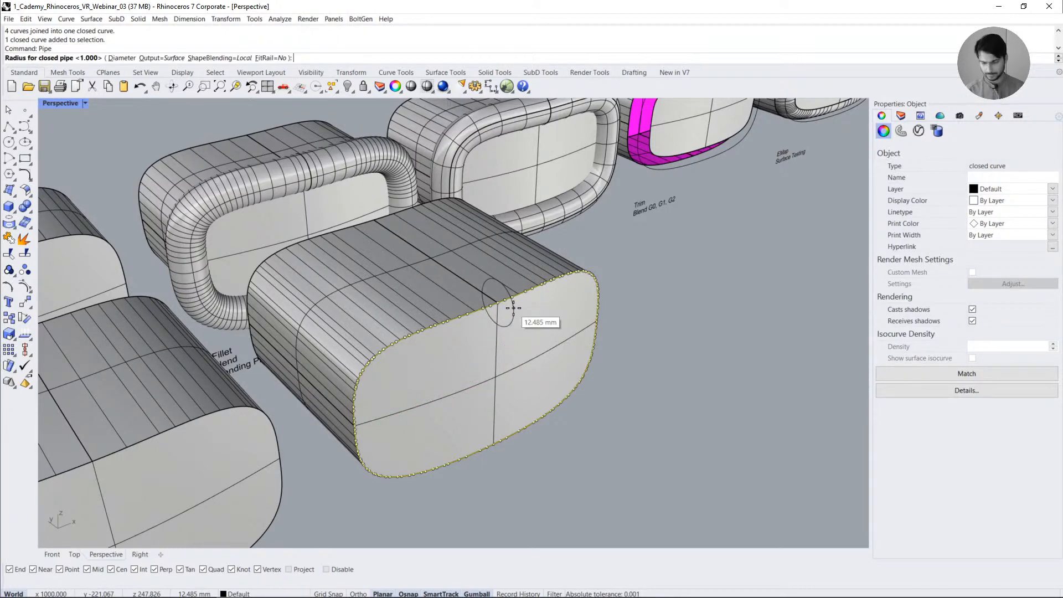
{"action": "type", "text": "15"}
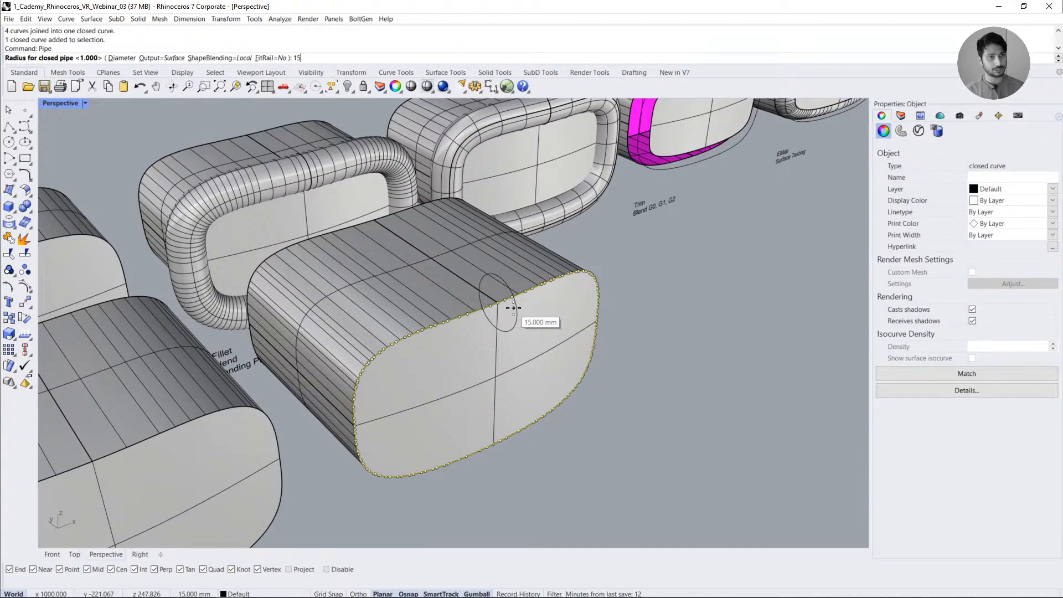
{"action": "key", "text": "Return"}
{"action": "key", "text": "Return"}
{"action": "key", "text": "ctrl+z"}
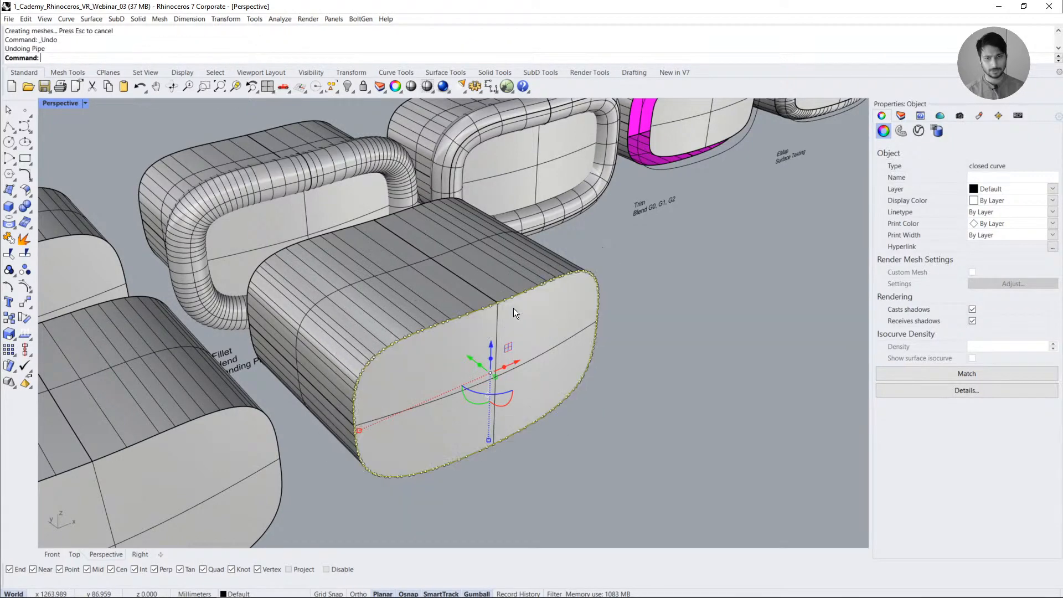
- Create a Pipe of radius 10 mm along the closed front-edge curve, with no additional radius points
{"action": "key", "text": "Return"}
{"action": "type", "text": "10"}
{"action": "key", "text": "Return"}
{"action": "key", "text": "Return"}
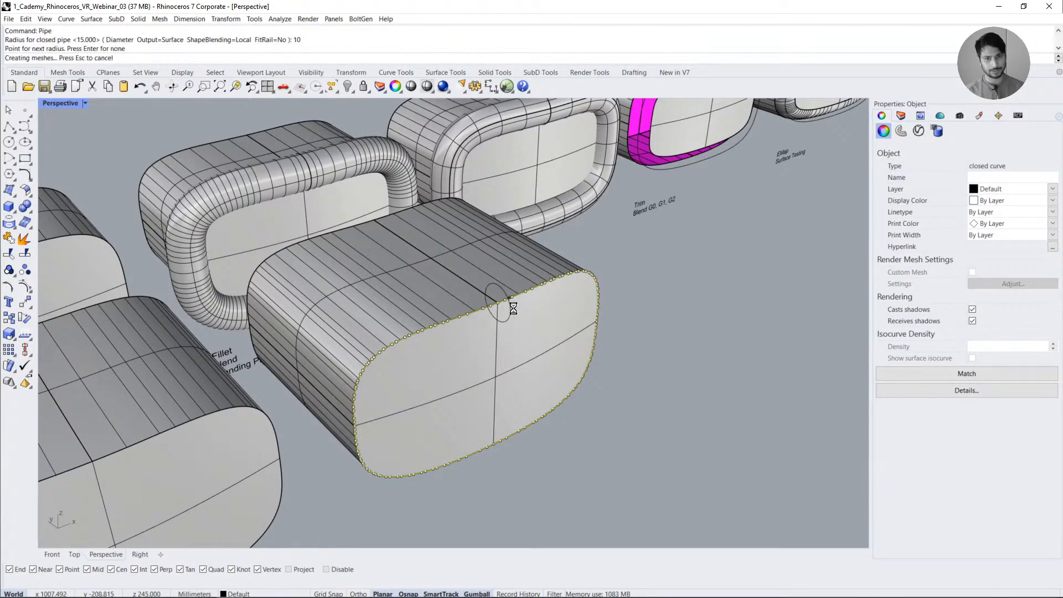
{"action": "left_click", "coordinate": [702, 344]}
{"action": "right_click_drag", "start_coordinate": [702, 344], "coordinate": [582, 318]}
- Move the new pipe off the solid with the gumball and undo that move
{"action": "left_click", "coordinate": [573, 308]}
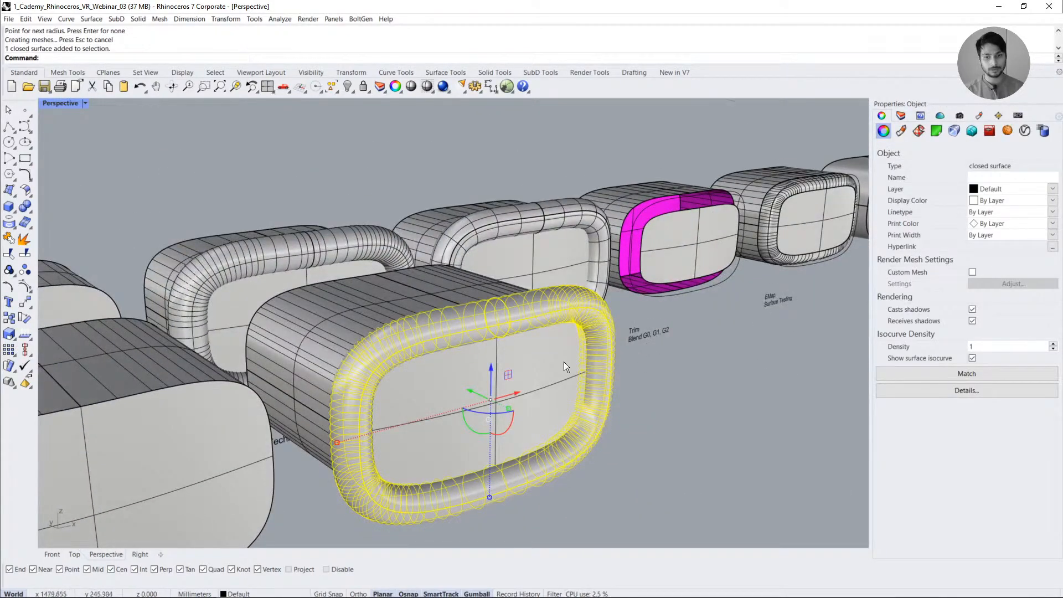
{"action": "right_click_drag", "start_coordinate": [563, 366], "coordinate": [494, 373]}
{"action": "left_click_drag", "start_coordinate": [466, 344], "coordinate": [537, 403]}
{"action": "key", "text": "ctrl+z"}
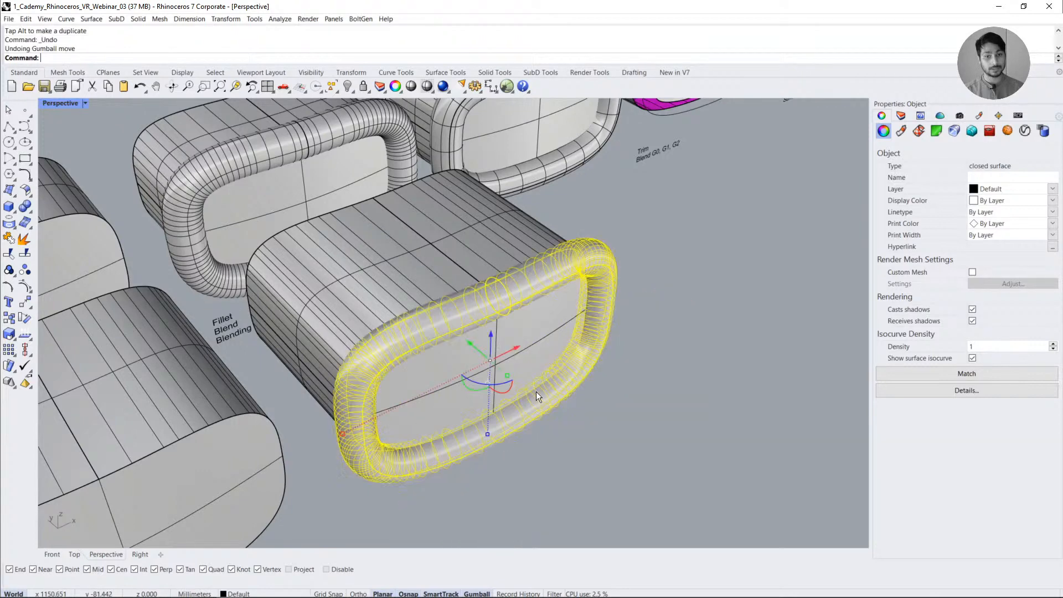
- Examine the pipe's isocurves around the front face and its object type in the properties
{"action": "left_click", "coordinate": [666, 390]}
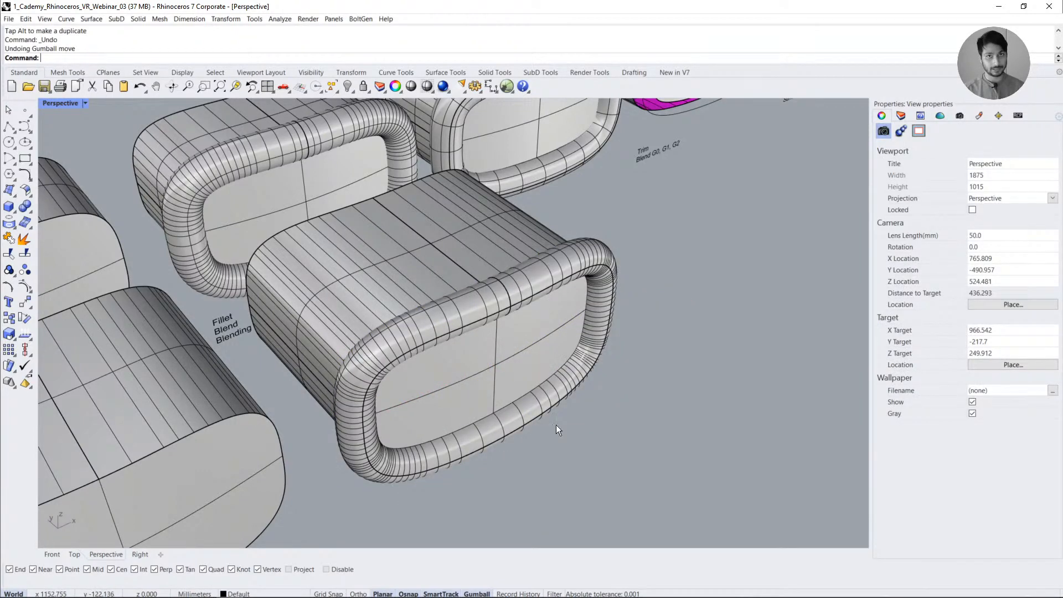
{"action": "left_click", "coordinate": [580, 267]}
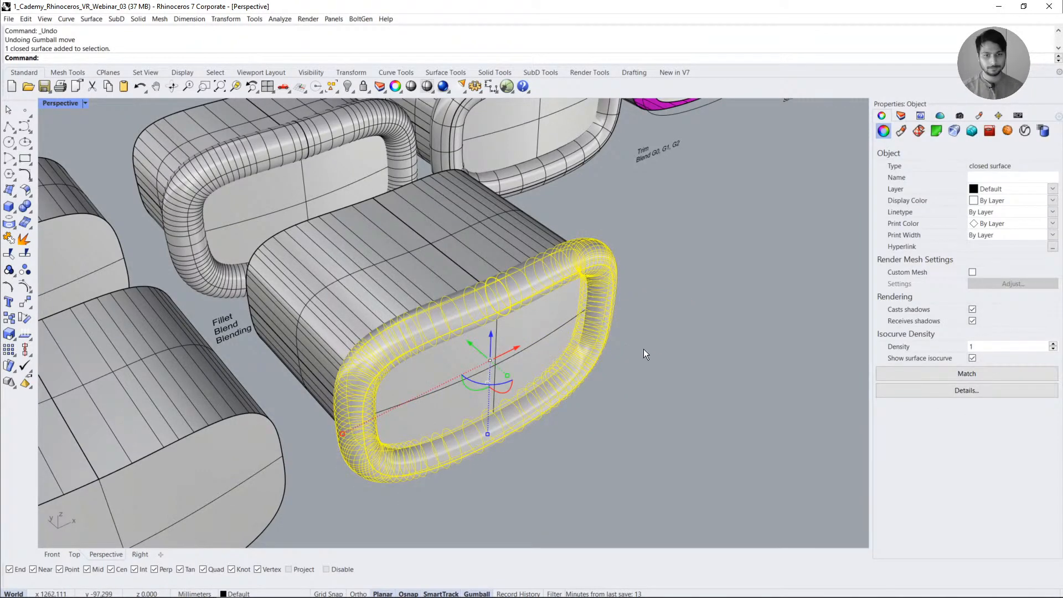
{"action": "right_click_drag", "start_coordinate": [643, 348], "coordinate": [619, 357]}
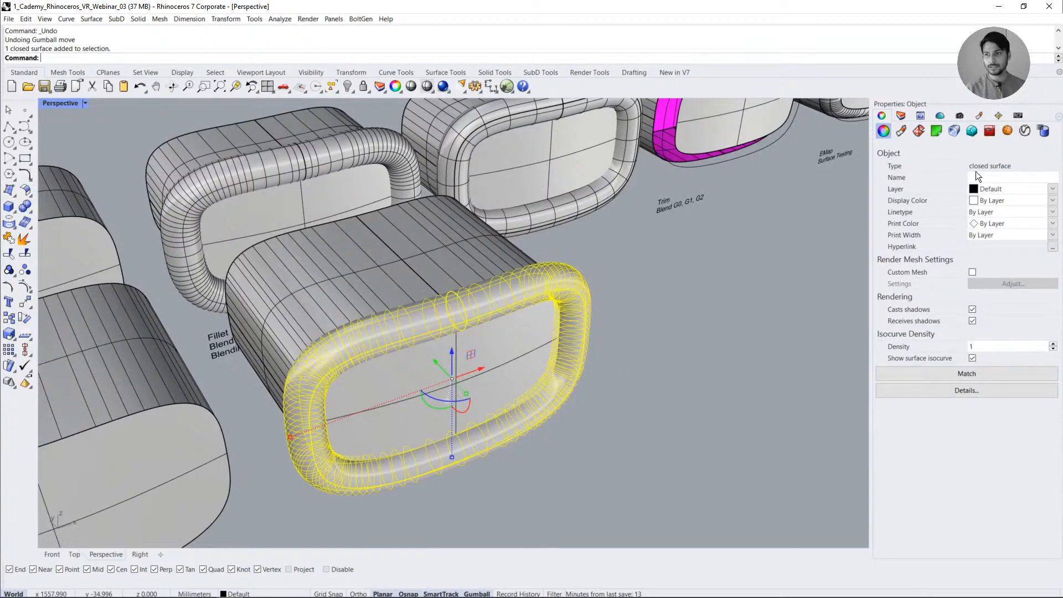
{"action": "left_click", "coordinate": [676, 325]}
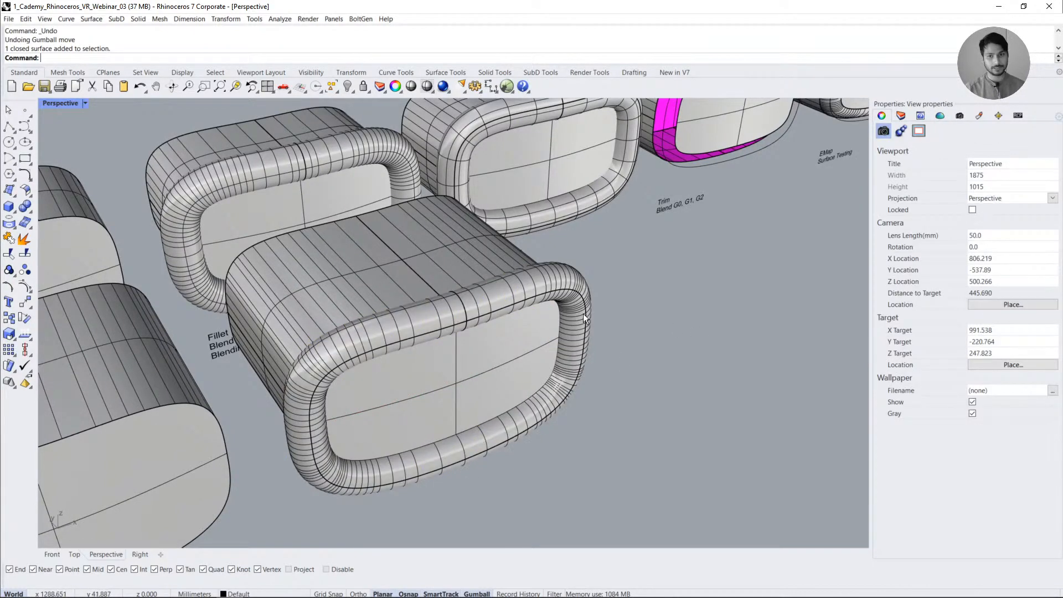
{"action": "left_click", "coordinate": [583, 313]}
{"action": "left_click", "coordinate": [655, 329]}
- Copy the pipe and move the copy 200 mm along the X axis, beside the solid
{"action": "left_click", "coordinate": [573, 324]}
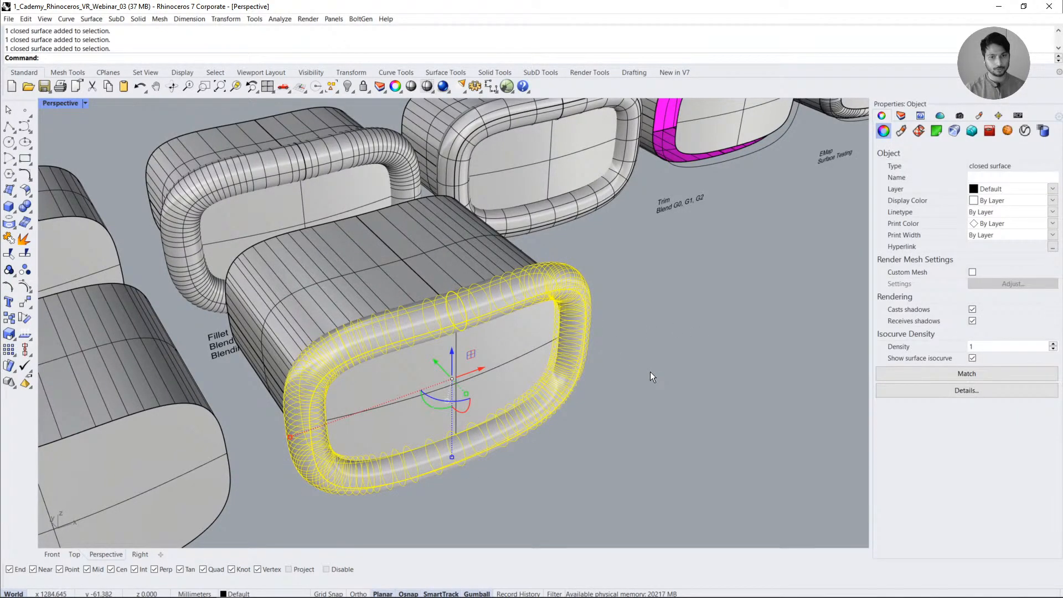
{"action": "key", "text": "ctrl+c"}
{"action": "key", "text": "ctrl+v"}
{"action": "left_click", "coordinate": [479, 370]}
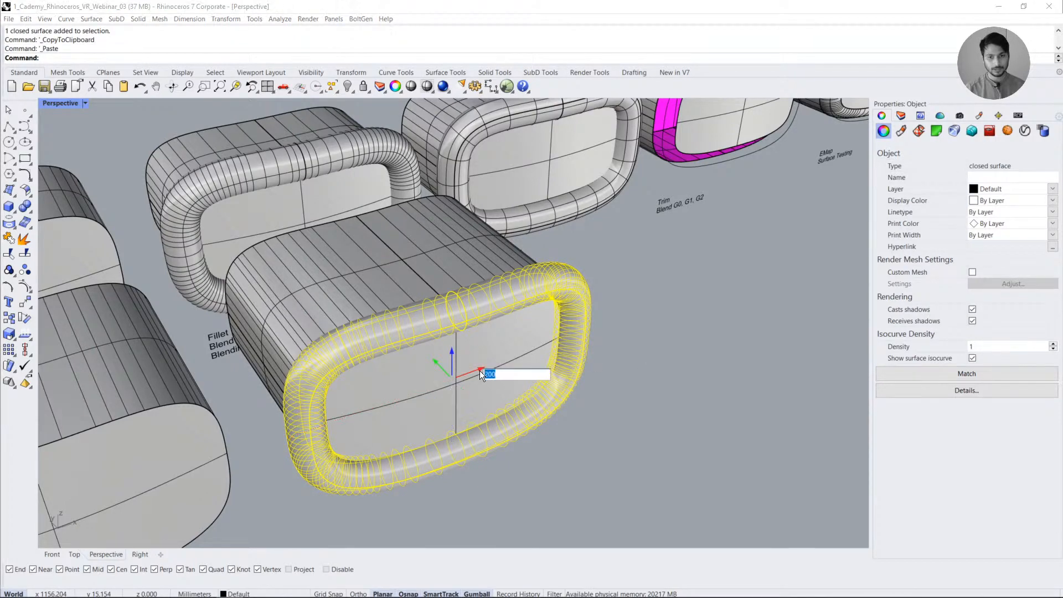
{"action": "key", "text": "Return"}
{"action": "right_click_drag", "start_coordinate": [709, 337], "coordinate": [556, 379], "text": "shift"}
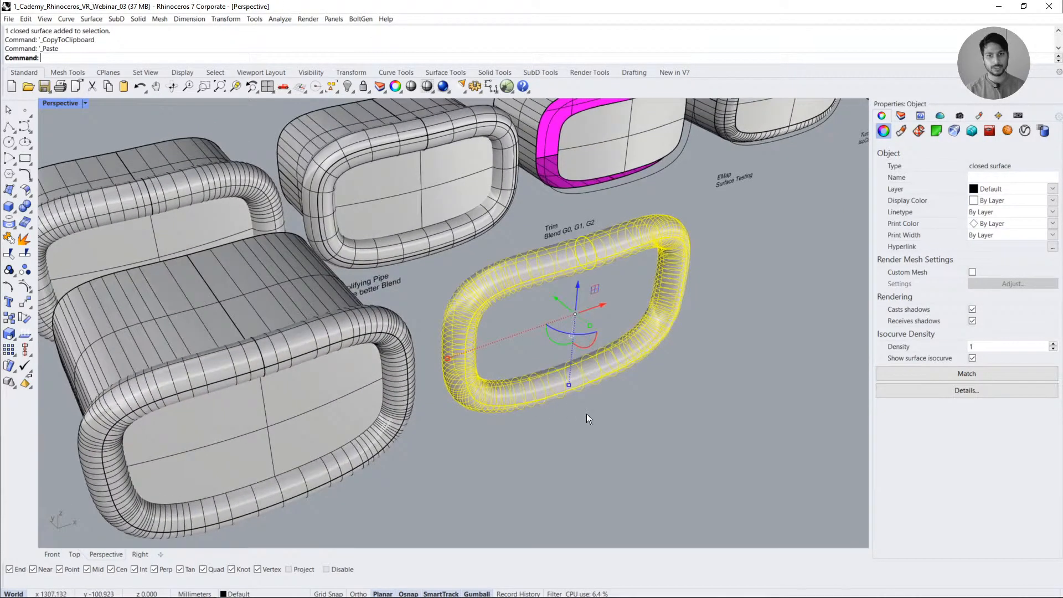
{"action": "left_click", "coordinate": [586, 413]}
- Turn on the copied pipe's control points and compare its density with the simplified pipe on the reference model
{"action": "left_click", "coordinate": [547, 255]}
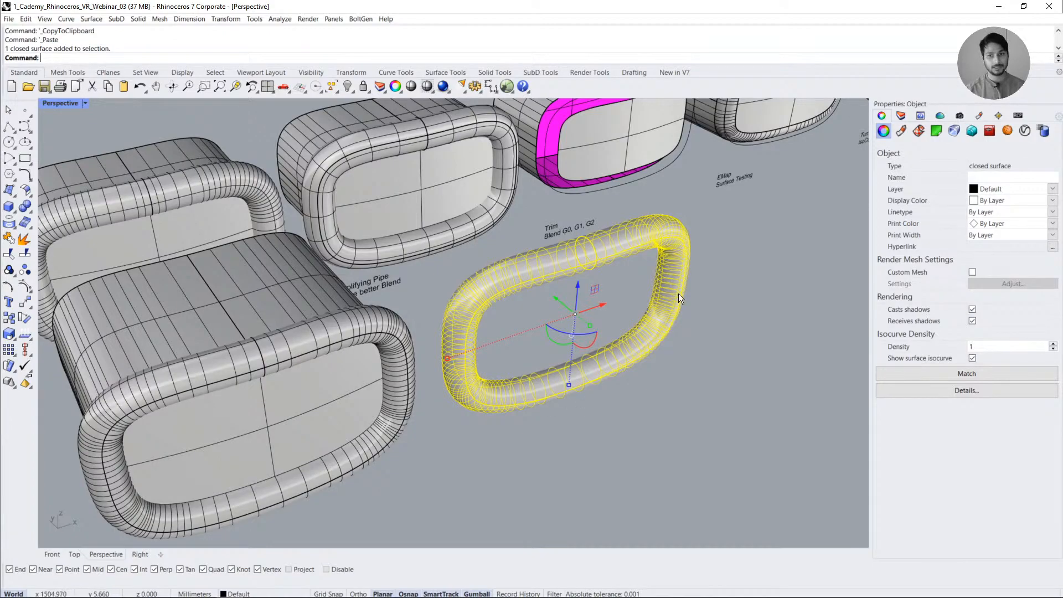
{"action": "key", "text": "F10"}
{"action": "right_click_drag", "start_coordinate": [599, 265], "coordinate": [619, 309]}
{"action": "scroll", "coordinate": [534, 286], "scroll_direction": "up", "scroll_amount": 7}
{"action": "right_click_drag", "start_coordinate": [524, 289], "coordinate": [478, 299]}
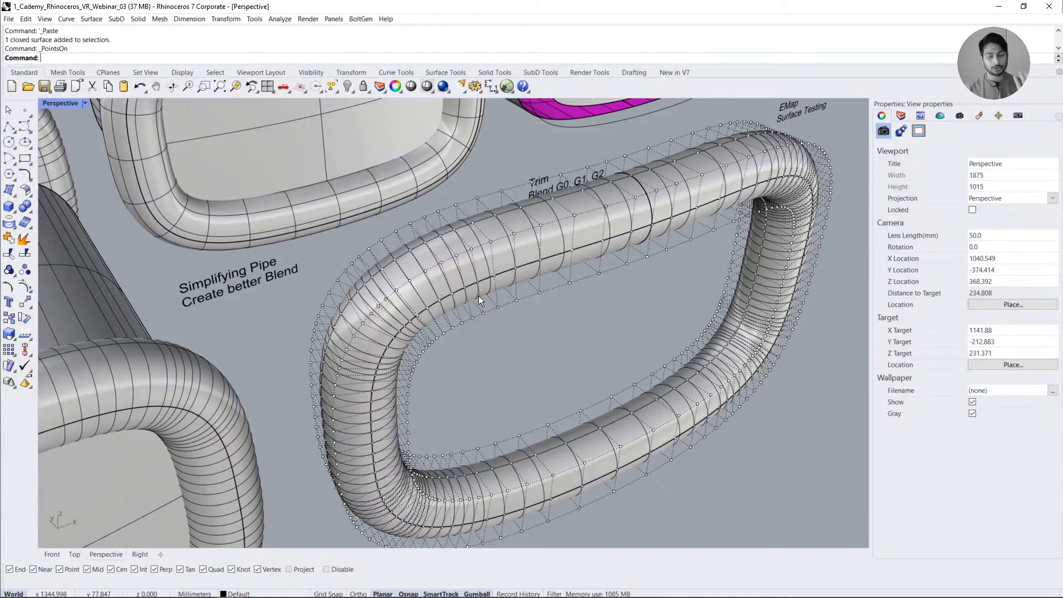
{"action": "scroll", "coordinate": [503, 339], "scroll_direction": "down", "scroll_amount": 8}
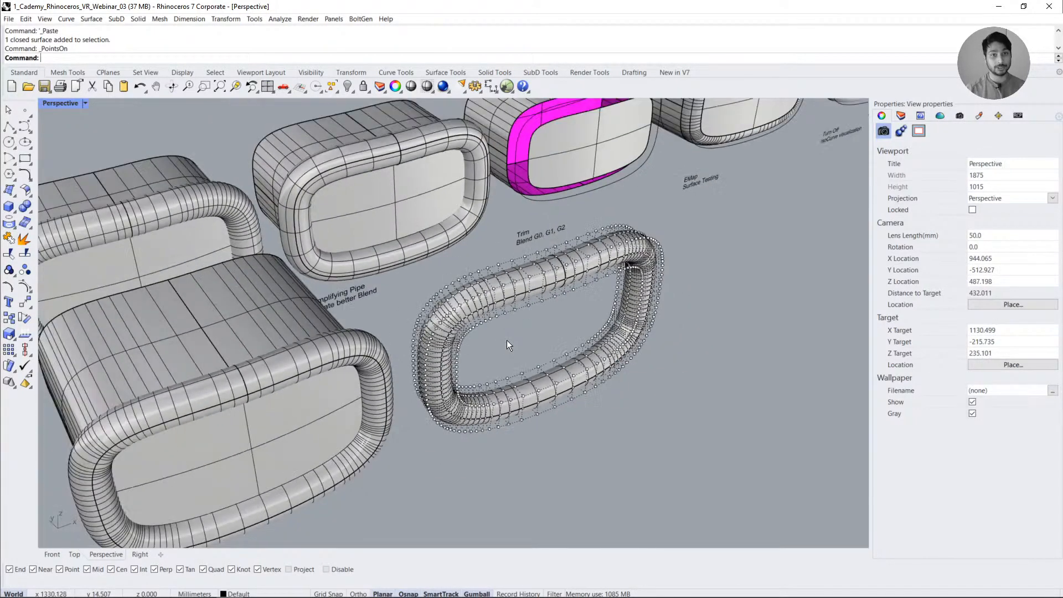
{"action": "left_click", "coordinate": [375, 195]}
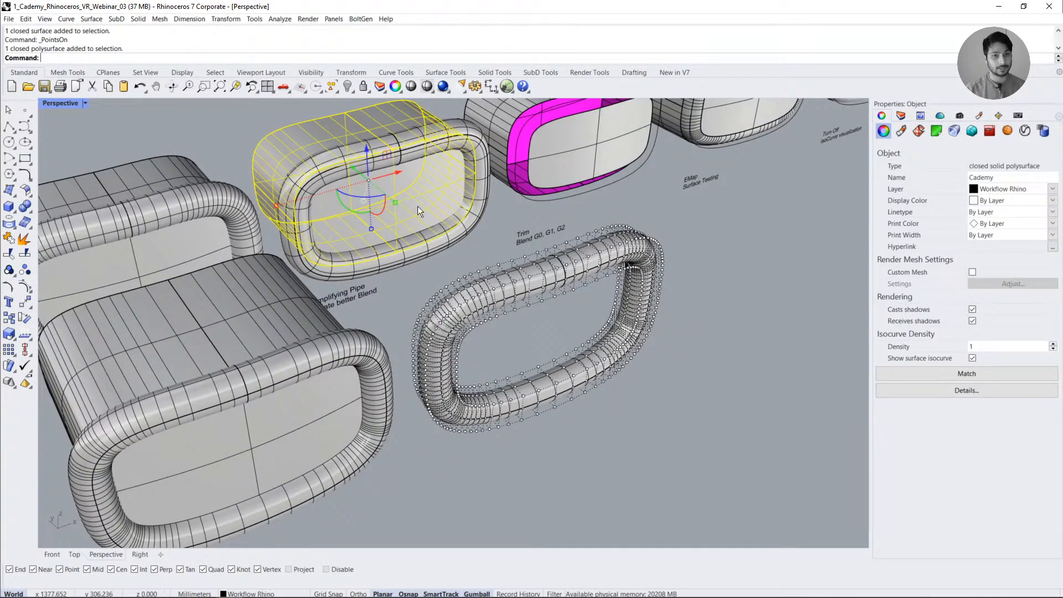
{"action": "left_click", "coordinate": [511, 220]}
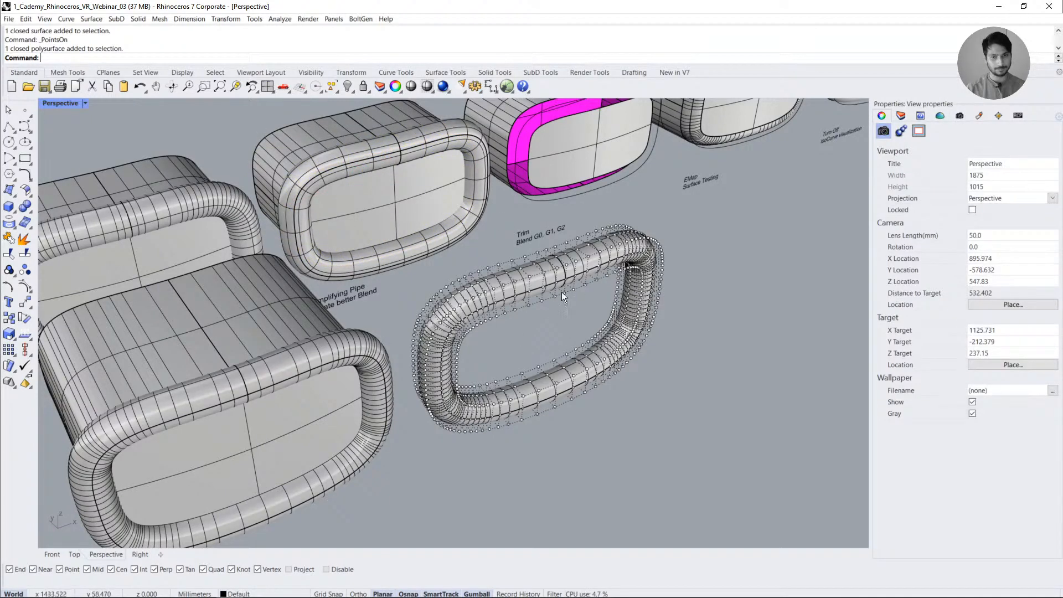
- Turn off the control points and start rebuilding the copied pipe surface with a V point count of 8
{"action": "scroll", "coordinate": [544, 285], "scroll_direction": "up", "scroll_amount": 4}
{"action": "key", "text": "Escape"}
{"action": "left_click", "coordinate": [544, 303]}
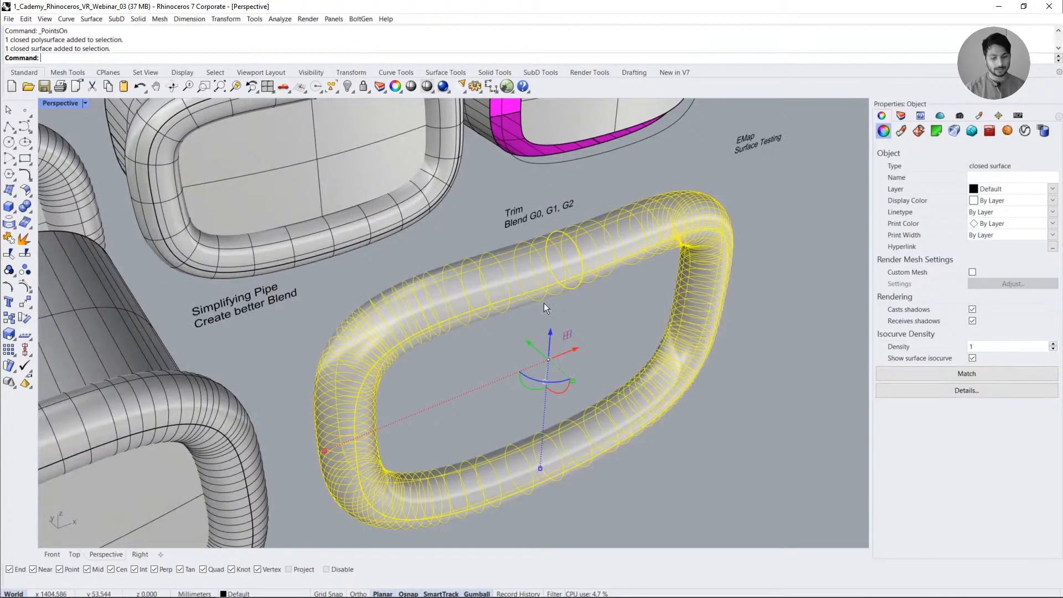
{"action": "type", "text": "Rebuild"}
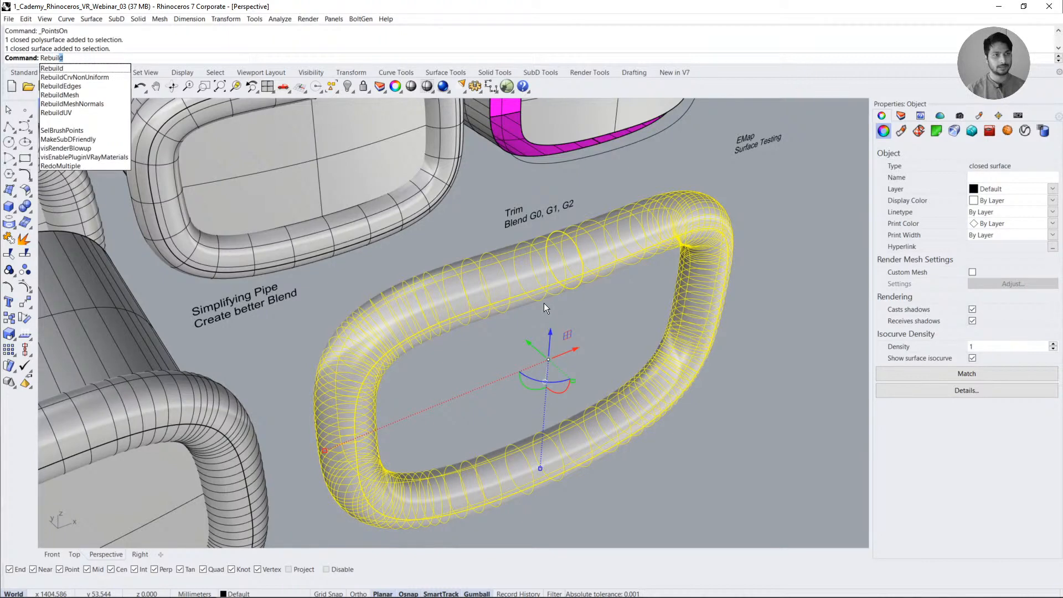
{"action": "key", "text": "Return"}
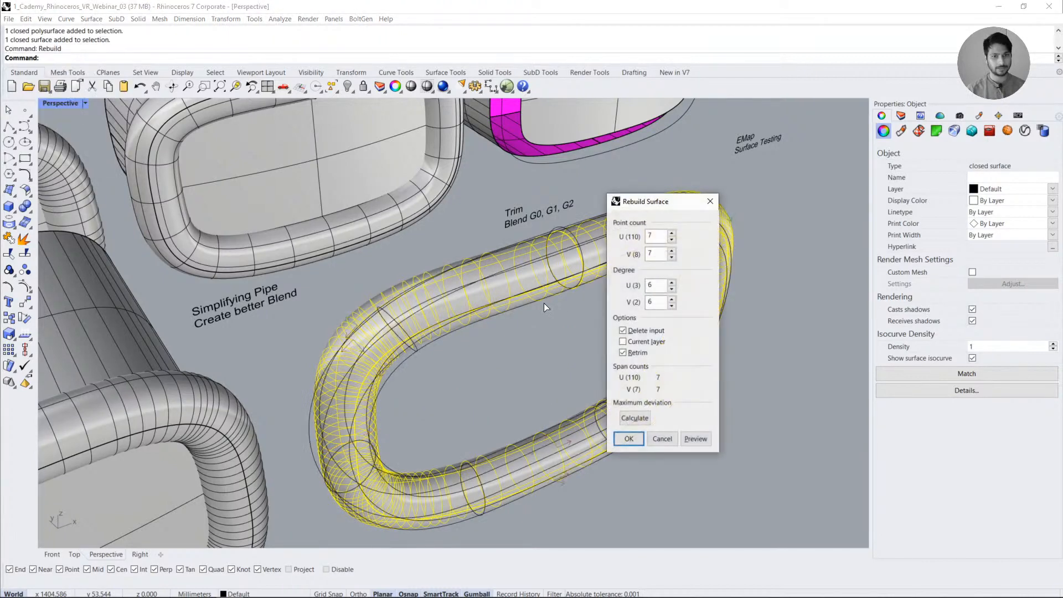
{"action": "double_click", "coordinate": [651, 236]}
{"action": "double_click", "coordinate": [656, 253]}
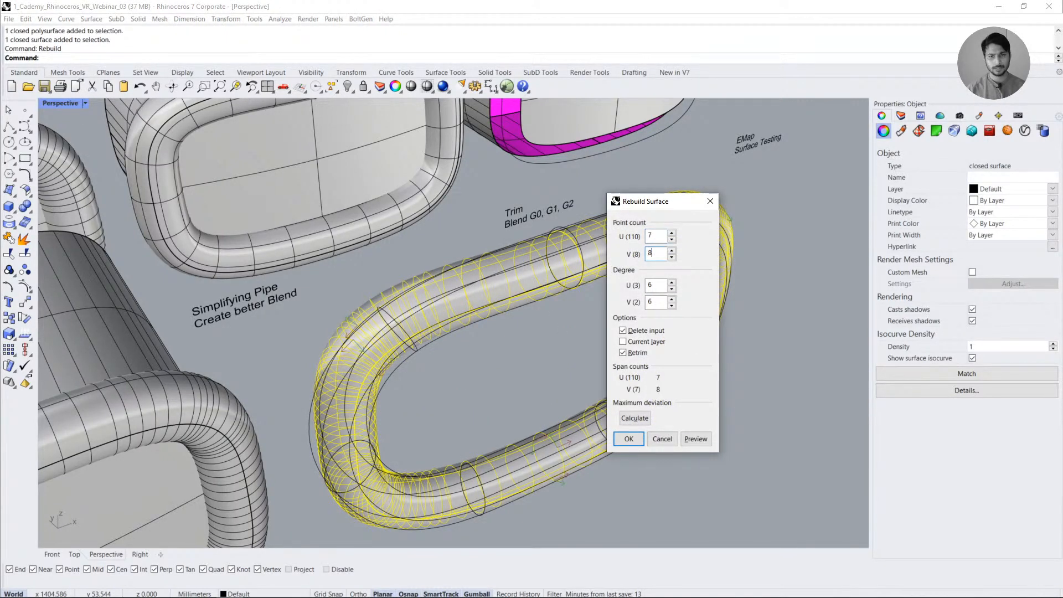
- Try a U point count of 16, raise it to 32, preview the result and apply the rebuild
{"action": "left_click_drag", "start_coordinate": [657, 235], "coordinate": [644, 238]}
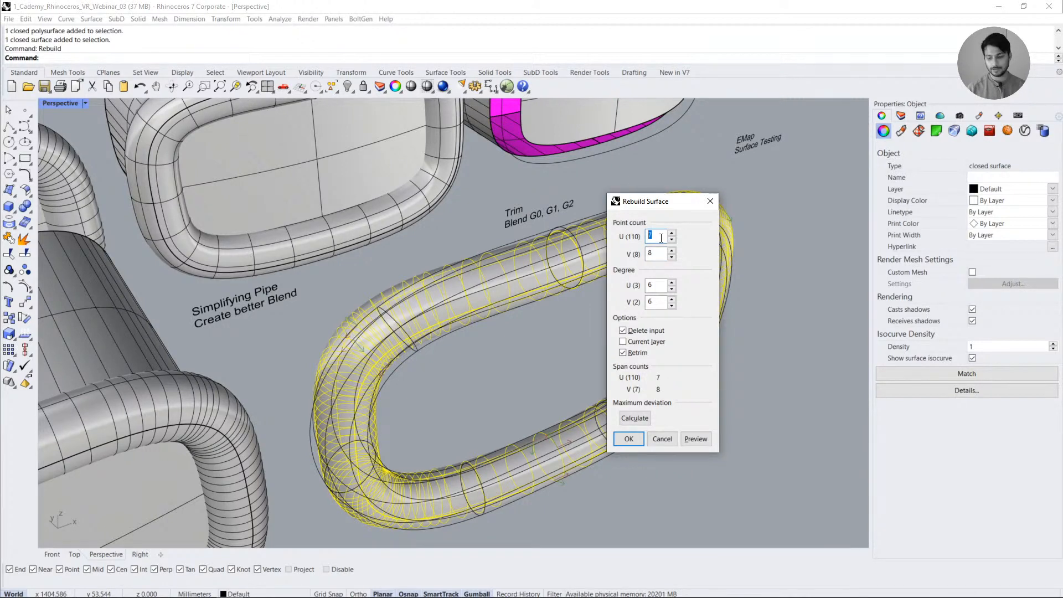
{"action": "type", "text": "1"}
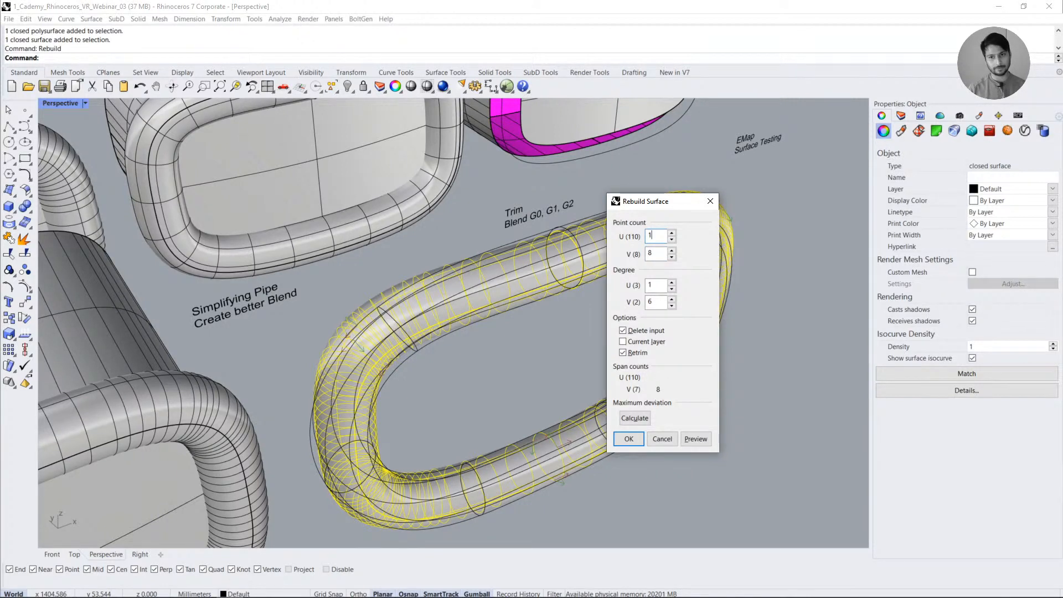
{"action": "type", "text": "6"}
{"action": "left_click_drag", "start_coordinate": [661, 236], "coordinate": [633, 238]}
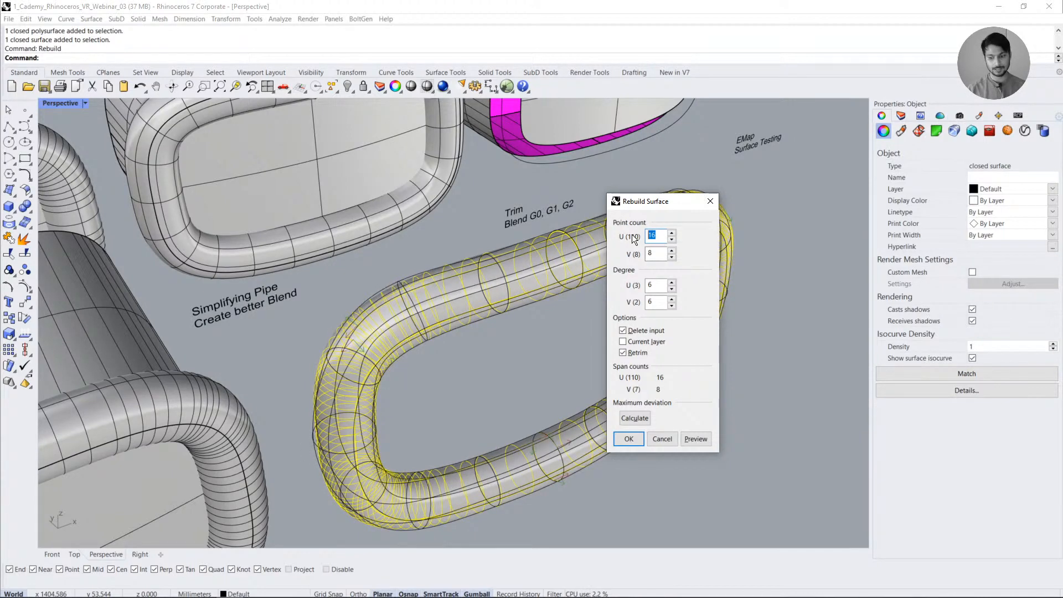
{"action": "type", "text": "32"}
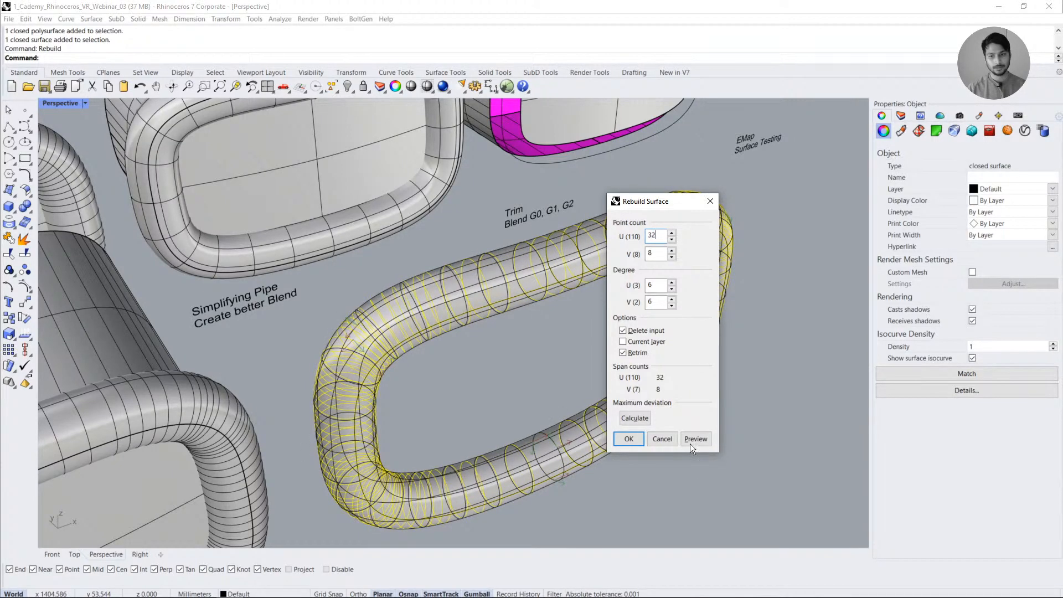
{"action": "left_click", "coordinate": [695, 438]}
{"action": "double_click", "coordinate": [665, 241]}
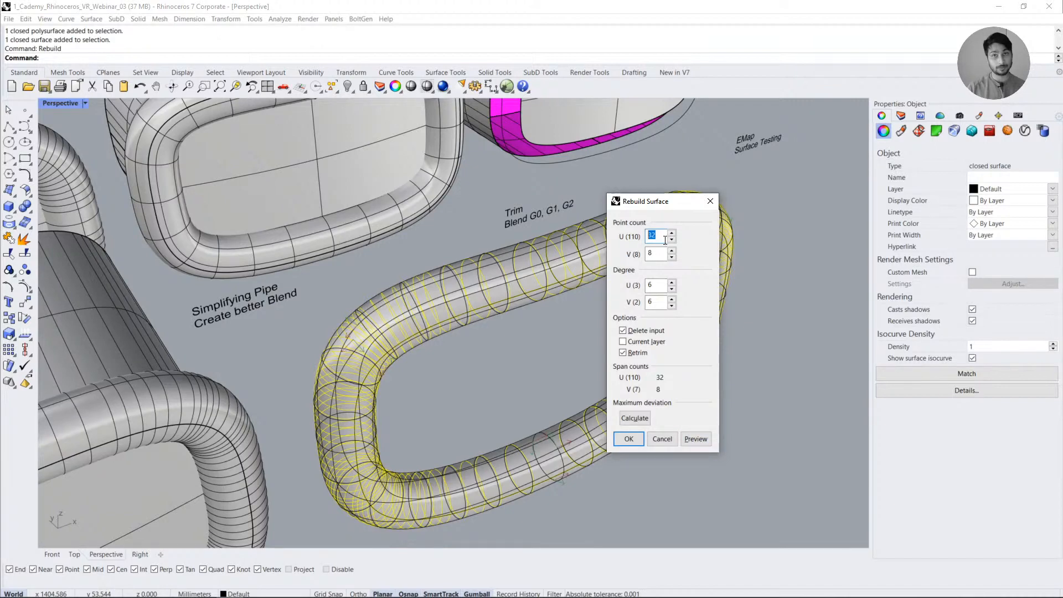
{"action": "left_click", "coordinate": [628, 439]}
- Examine the rebuilt pipe's isocurves from several angles
{"action": "right_click_drag", "start_coordinate": [685, 461], "coordinate": [615, 415]}
{"action": "left_click", "coordinate": [554, 318]}
{"action": "right_click_drag", "start_coordinate": [554, 318], "coordinate": [583, 377]}
{"action": "left_click", "coordinate": [570, 291]}
{"action": "left_click", "coordinate": [660, 434]}
{"action": "mouse_move", "coordinate": [644, 403]}
{"action": "right_mouse_down"}
{"action": "mouse_move", "coordinate": [604, 390]}
{"action": "mouse_move", "coordinate": [633, 414]}
{"action": "right_mouse_up"}
{"action": "left_click", "coordinate": [647, 398]}
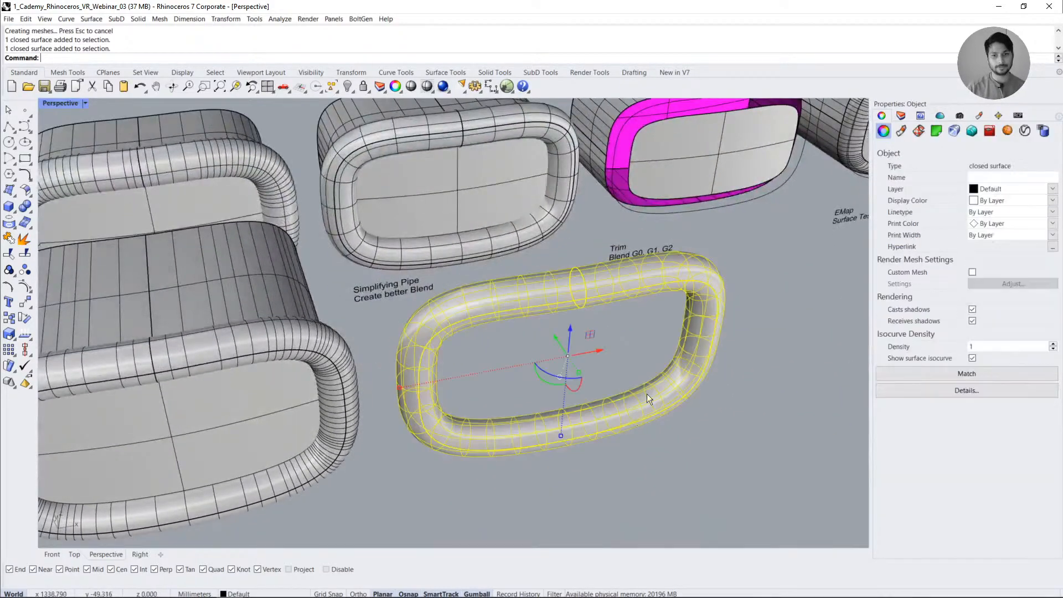
- Show the control points of the original and rebuilt pipes together, compare their density and hide them again
{"action": "scroll", "coordinate": [647, 398], "scroll_direction": "down", "scroll_amount": 3}
{"action": "left_click", "coordinate": [625, 402]}
{"action": "left_click", "coordinate": [459, 357]}
{"action": "left_click", "coordinate": [541, 317], "text": "shift"}
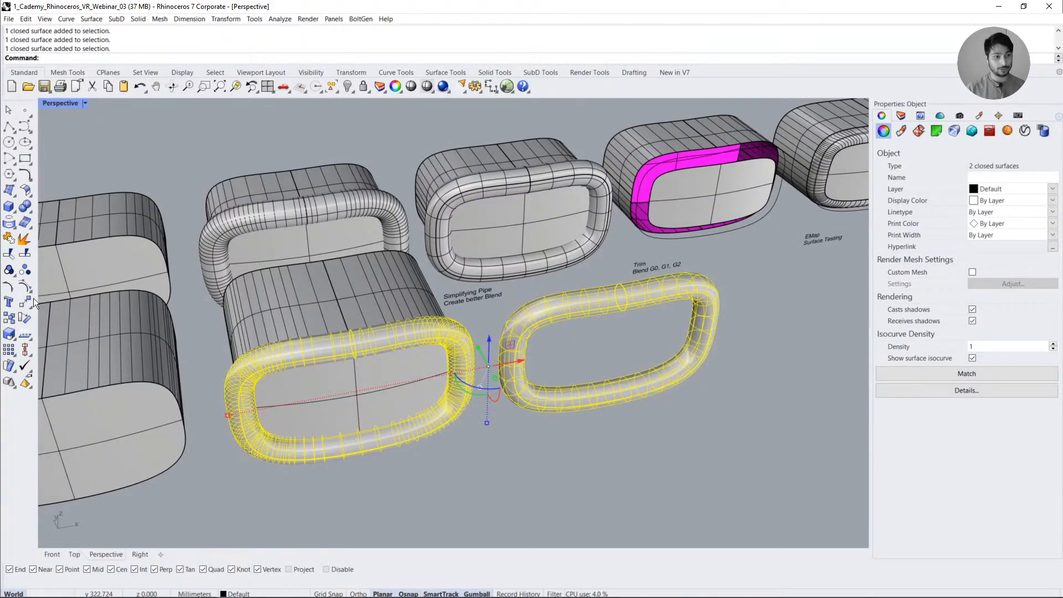
{"action": "left_click", "coordinate": [25, 287]}
{"action": "mouse_move", "coordinate": [522, 498]}
{"action": "right_mouse_down"}
{"action": "mouse_move", "coordinate": [493, 443]}
{"action": "mouse_move", "coordinate": [471, 441]}
{"action": "mouse_move", "coordinate": [492, 485]}
{"action": "mouse_move", "coordinate": [535, 488]}
{"action": "right_mouse_up"}
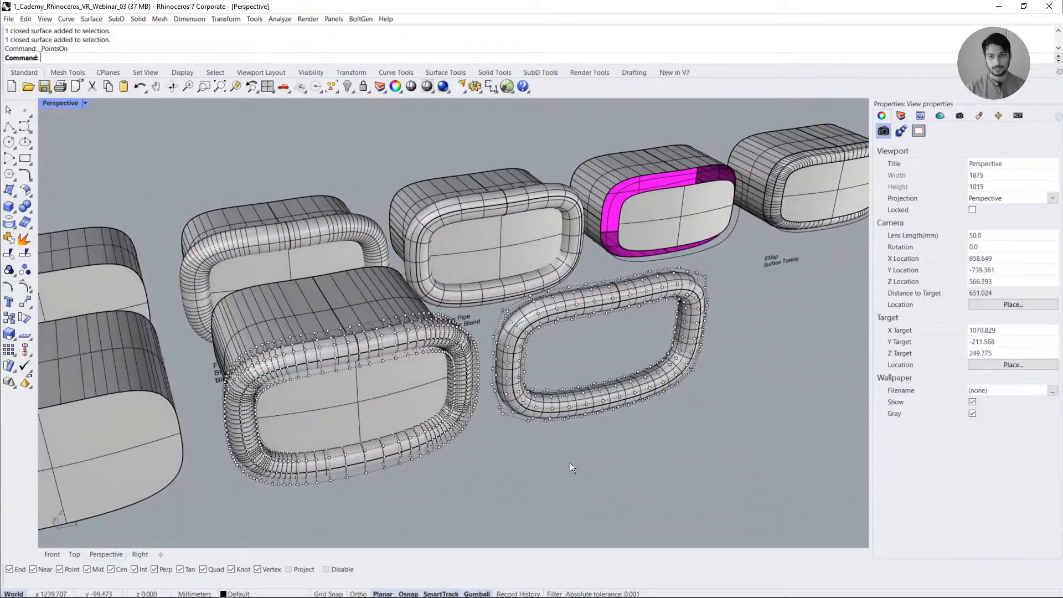
{"action": "key", "text": "Escape"}
- Copy the closed solid and move the copy along the X axis into the rebuilt pipe
{"action": "right_click_drag", "start_coordinate": [579, 383], "coordinate": [551, 372]}
{"action": "left_click", "coordinate": [389, 375]}
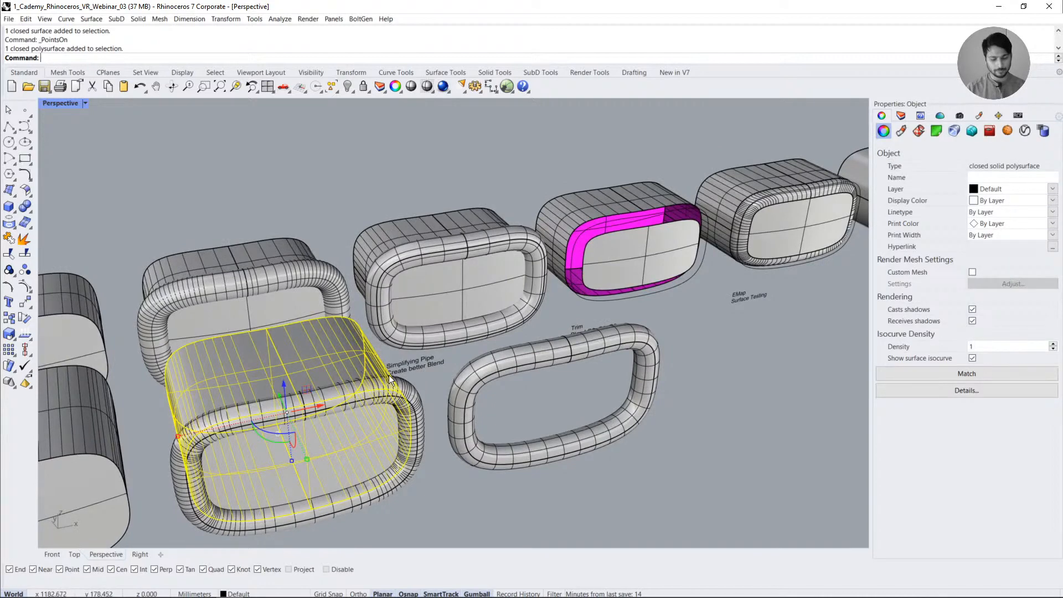
{"action": "key", "text": "ctrl+c"}
{"action": "key", "text": "ctrl+v"}
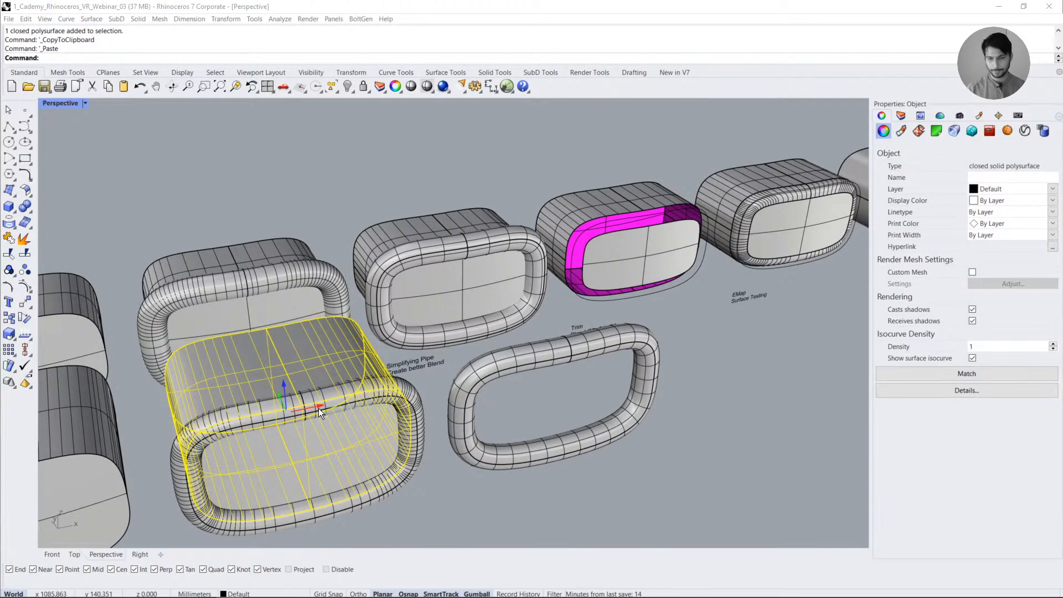
{"action": "left_click_drag", "start_coordinate": [319, 409], "coordinate": [559, 355]}
{"action": "left_click", "coordinate": [725, 451]}
{"action": "right_click_drag", "start_coordinate": [726, 450], "coordinate": [629, 437]}
{"action": "scroll", "coordinate": [630, 438], "scroll_direction": "up", "scroll_amount": 4}
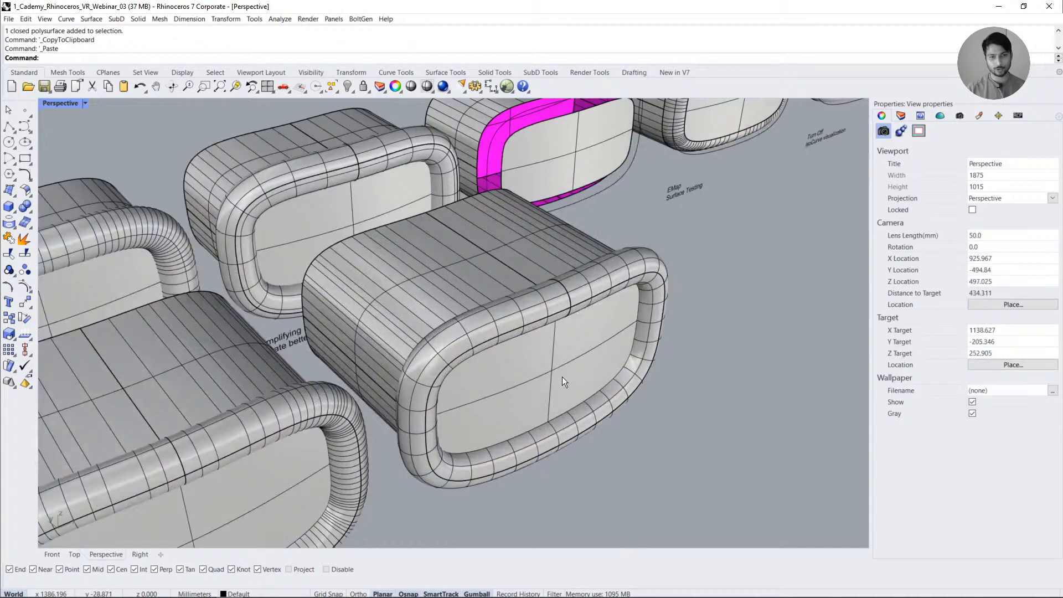
- Split the copied solid using the rebuilt pipe as the cutting object
{"action": "left_click", "coordinate": [25, 253]}
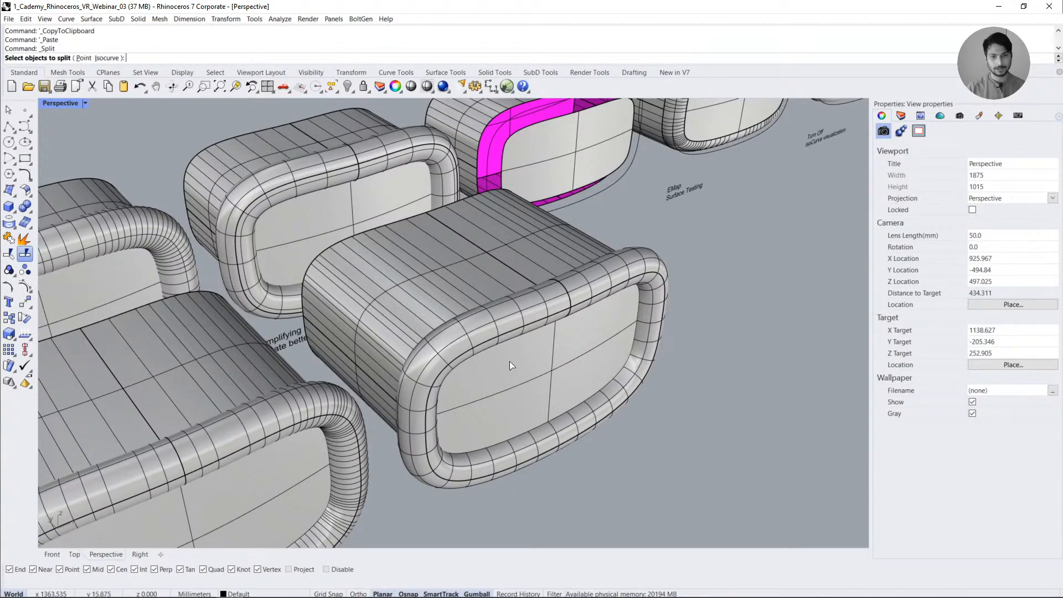
{"action": "left_click", "coordinate": [521, 366]}
{"action": "key", "text": "Return"}
{"action": "left_click", "coordinate": [614, 264]}
{"action": "key", "text": "Return"}
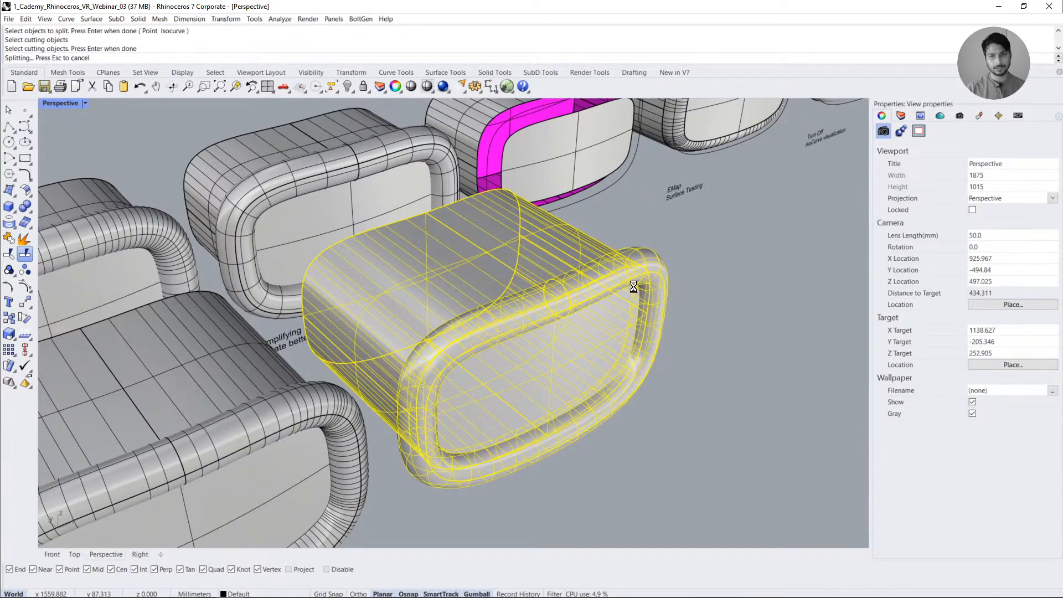
- Delete the rebuilt pipe and the split-off rim strip around the front edge
{"action": "left_click", "coordinate": [589, 297]}
{"action": "key", "text": "Delete"}
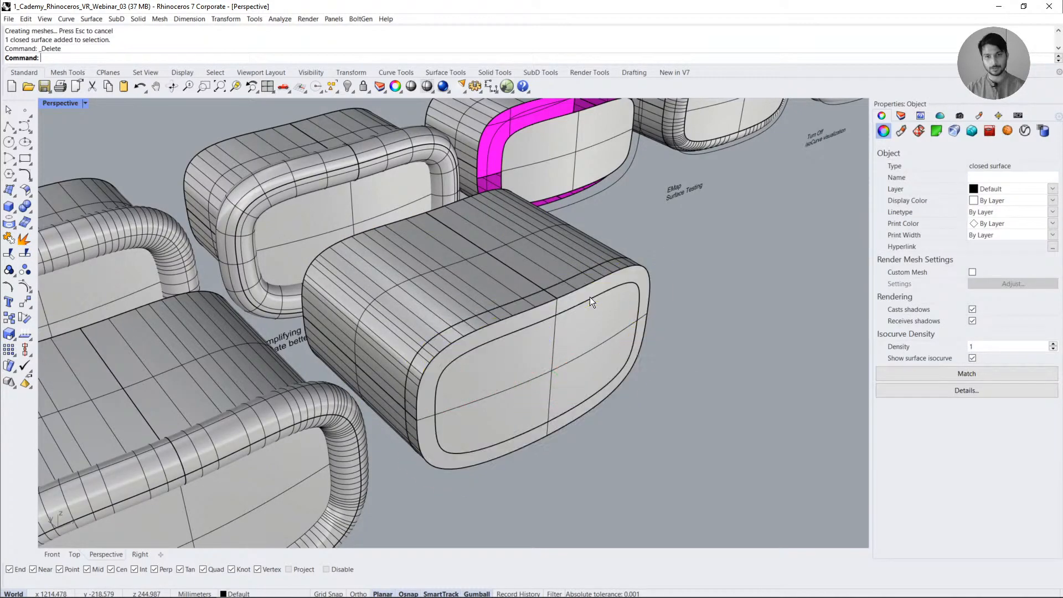
{"action": "left_click", "coordinate": [574, 294]}
{"action": "key", "text": "Delete"}
{"action": "right_click_drag", "start_coordinate": [575, 294], "coordinate": [575, 363]}
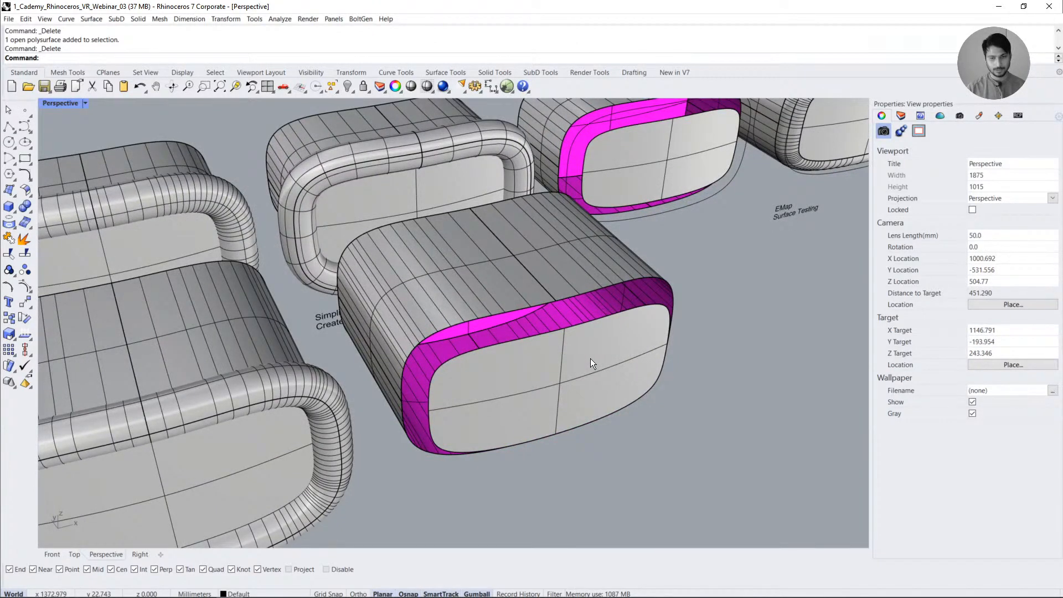
- Select the trimmed body and the front face in turn to check that they are separate objects
{"action": "scroll", "coordinate": [590, 357], "scroll_direction": "down", "scroll_amount": 2}
{"action": "right_click_drag", "start_coordinate": [583, 371], "coordinate": [597, 357]}
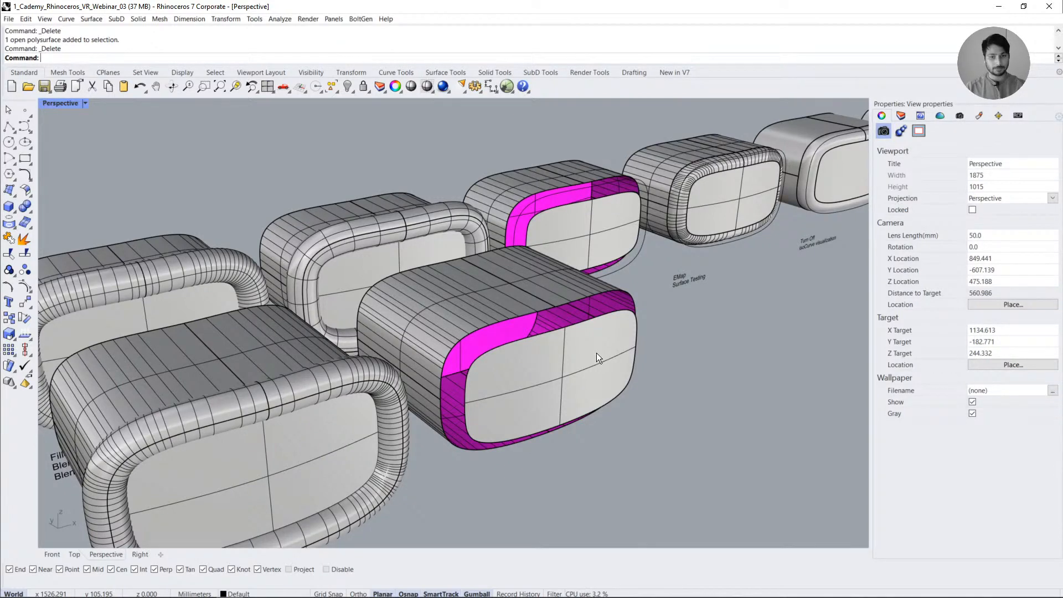
{"action": "left_click", "coordinate": [596, 353]}
{"action": "left_click", "coordinate": [516, 312]}
{"action": "left_click", "coordinate": [677, 409]}
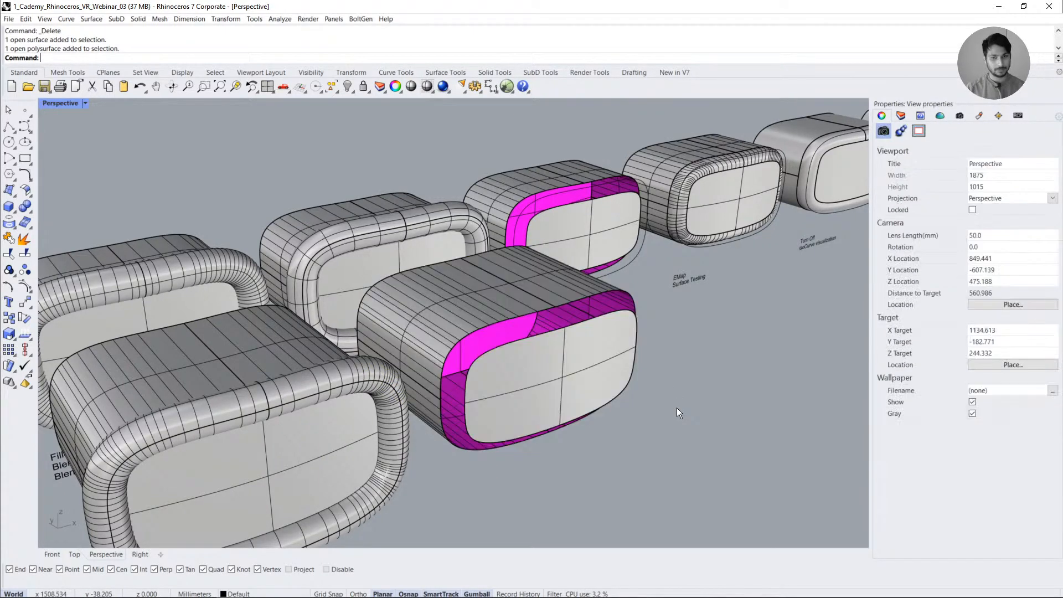
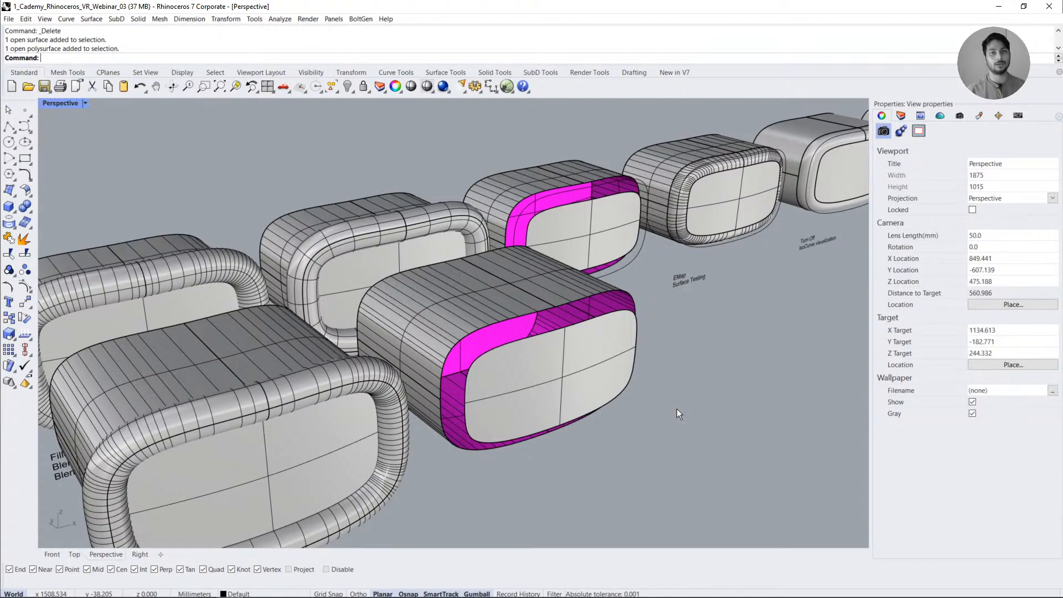
{"action": "right_click_drag", "start_coordinate": [639, 384], "coordinate": [495, 321]}
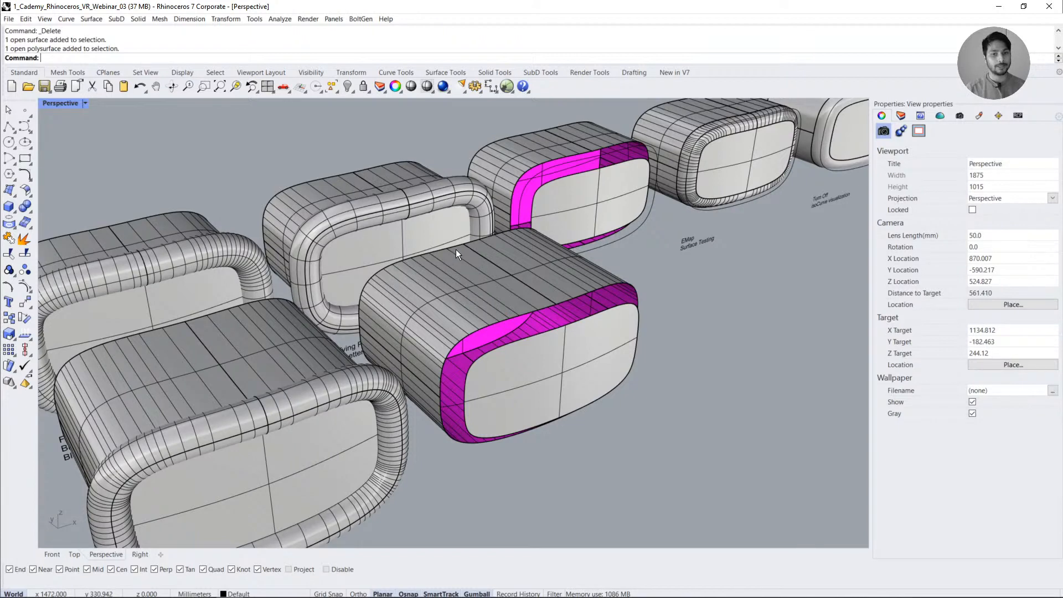
{"action": "left_click", "coordinate": [523, 278]}
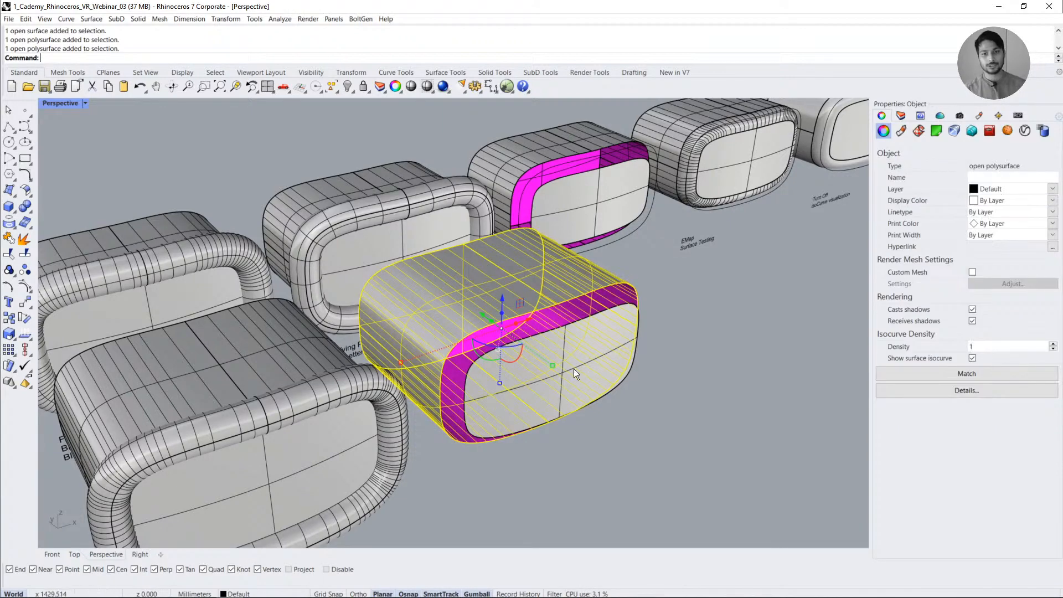
{"action": "key", "text": "Escape"}
{"action": "left_click", "coordinate": [571, 388]}
{"action": "left_click", "coordinate": [505, 312]}
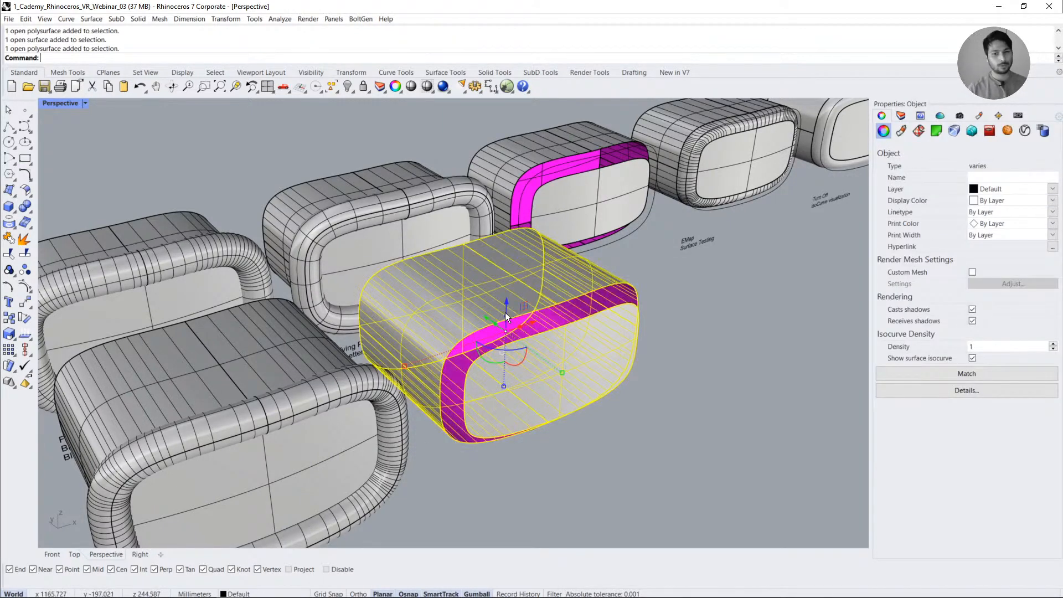
{"action": "left_click", "coordinate": [583, 466]}
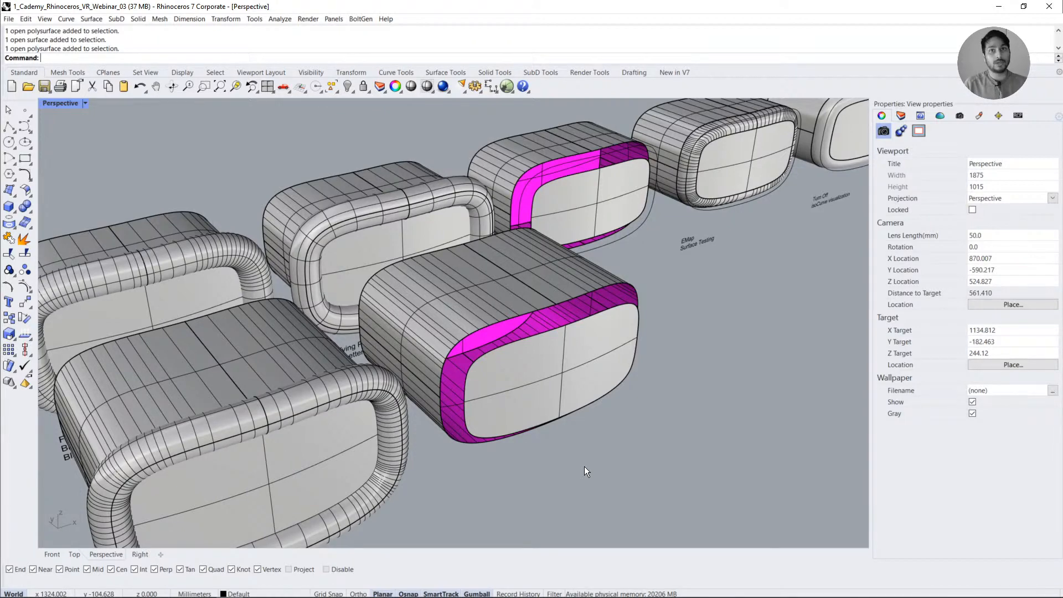
- Inspect the open gap between the front face and the trimmed body up close
{"action": "right_click_drag", "start_coordinate": [639, 376], "coordinate": [594, 405], "text": "shift"}
{"action": "left_click", "coordinate": [525, 410]}
{"action": "left_click", "coordinate": [554, 427]}
{"action": "left_click", "coordinate": [552, 466]}
{"action": "right_click_drag", "start_coordinate": [552, 467], "coordinate": [551, 462]}
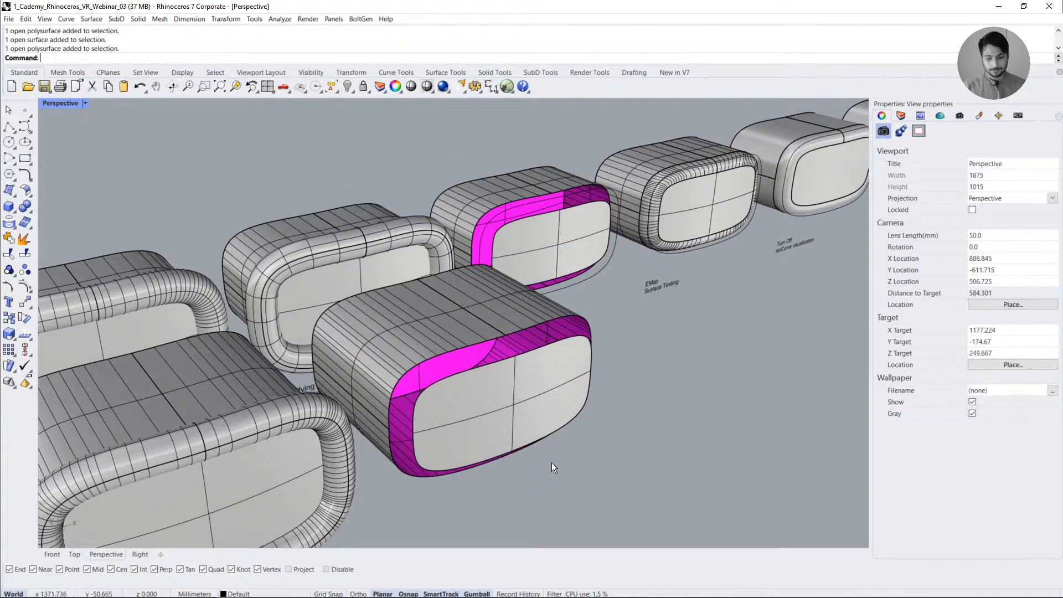
{"action": "scroll", "coordinate": [509, 357], "scroll_direction": "up", "scroll_amount": 4}
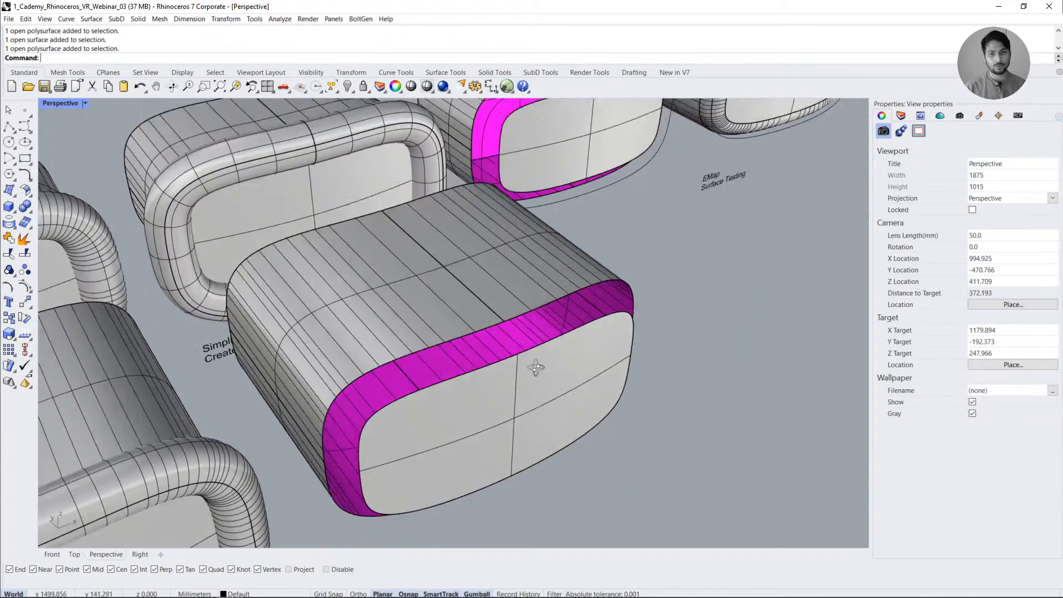
{"action": "right_click_drag", "start_coordinate": [536, 367], "coordinate": [532, 367]}
{"action": "left_click", "coordinate": [532, 368]}
{"action": "left_click", "coordinate": [570, 395]}
{"action": "left_click", "coordinate": [501, 480]}
- Copy the front face and trimmed body together and move the copy along the X axis, beside the original
{"action": "right_click_drag", "start_coordinate": [501, 480], "coordinate": [517, 430]}
{"action": "left_click", "coordinate": [517, 431]}
{"action": "left_click", "coordinate": [448, 357], "text": "shift"}
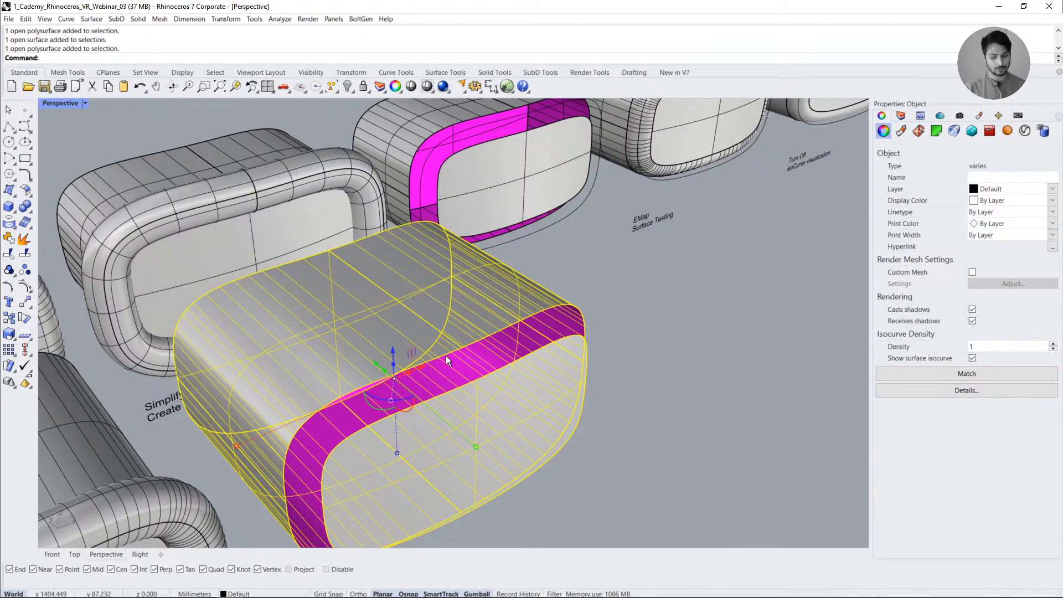
{"action": "key", "text": "ctrl+c"}
{"action": "key", "text": "ctrl+v"}
{"action": "left_click", "coordinate": [420, 366]}
{"action": "key", "text": "Return"}
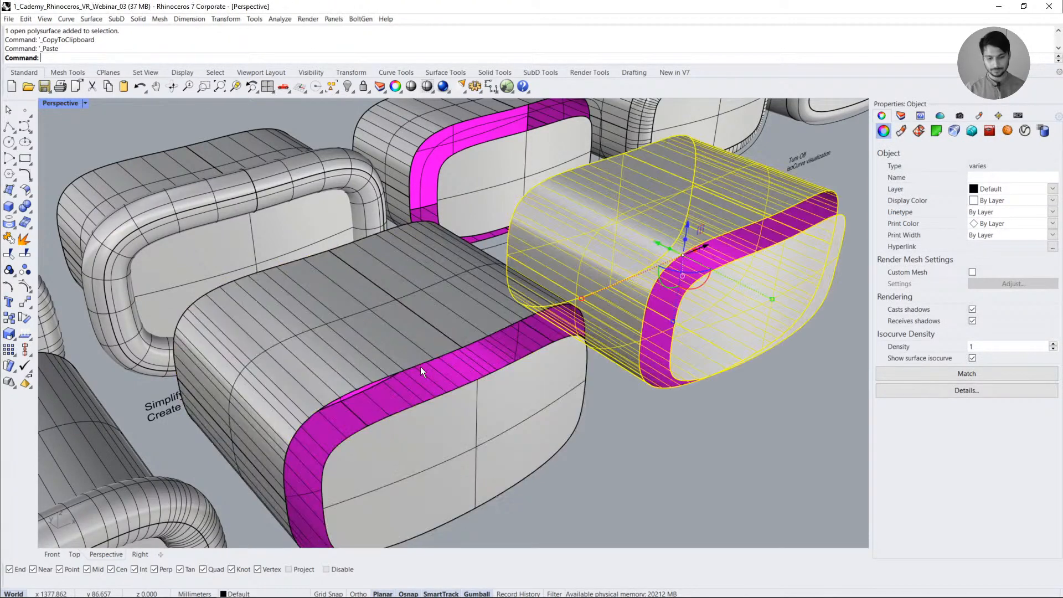
- Try to blend a single rim edge of the copied body with the front face's outer edge using BlendSrf
{"action": "type", "text": "zs"}
{"action": "key", "text": "Return"}
{"action": "left_click", "coordinate": [670, 439]}
{"action": "right_click_drag", "start_coordinate": [670, 439], "coordinate": [613, 410]}
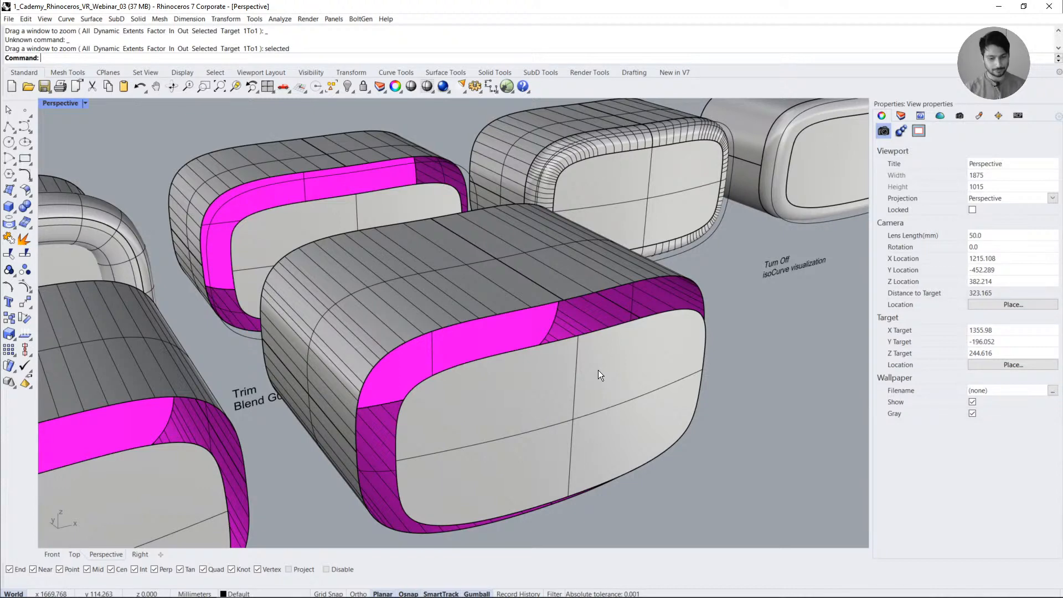
{"action": "right_click_drag", "start_coordinate": [493, 361], "coordinate": [599, 361]}
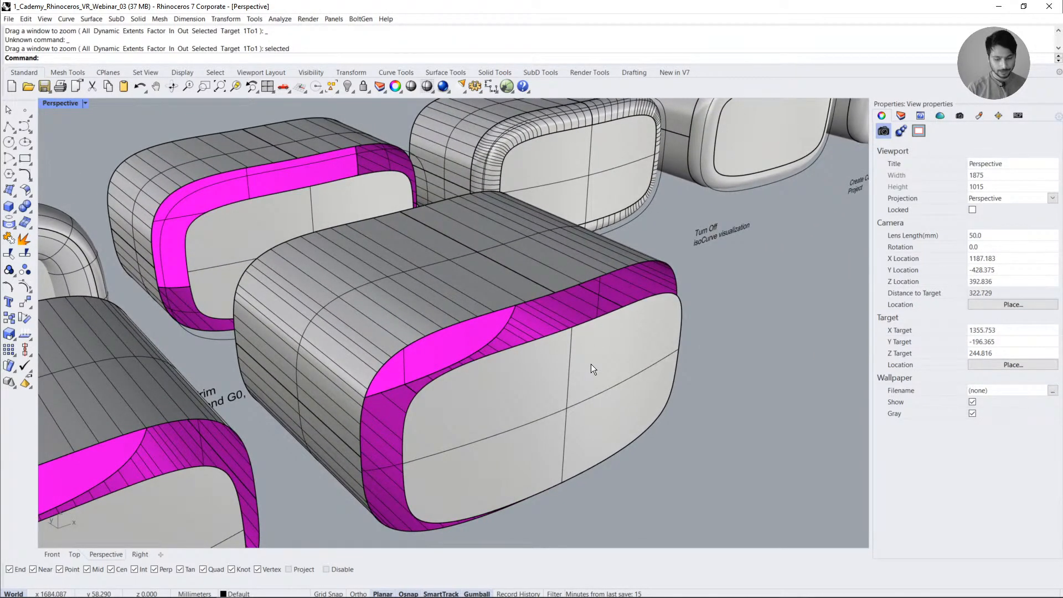
{"action": "type", "text": "blends"}
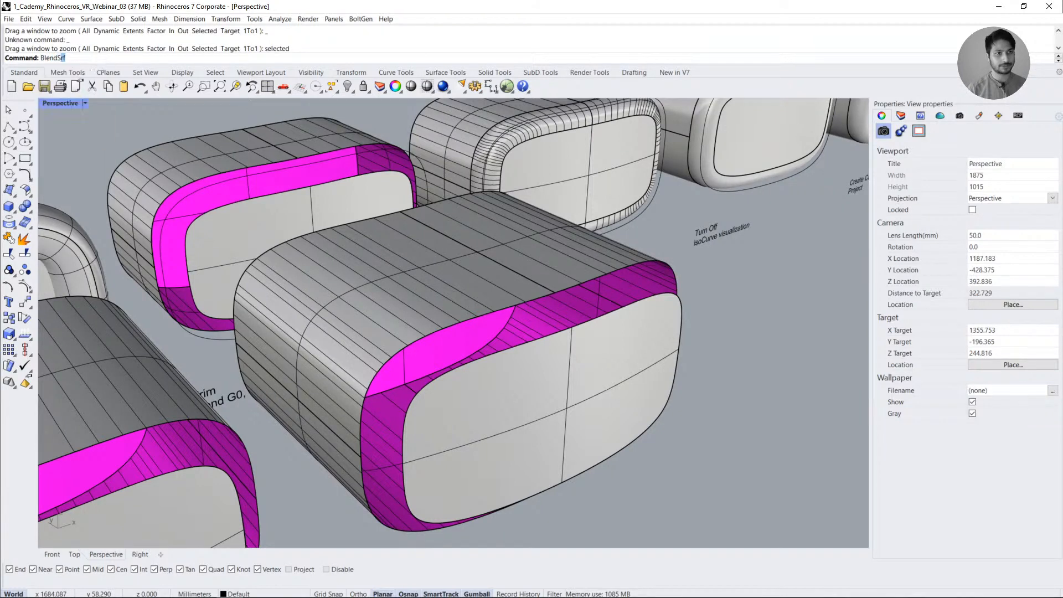
{"action": "key", "text": "Return"}
{"action": "left_click", "coordinate": [532, 302]}
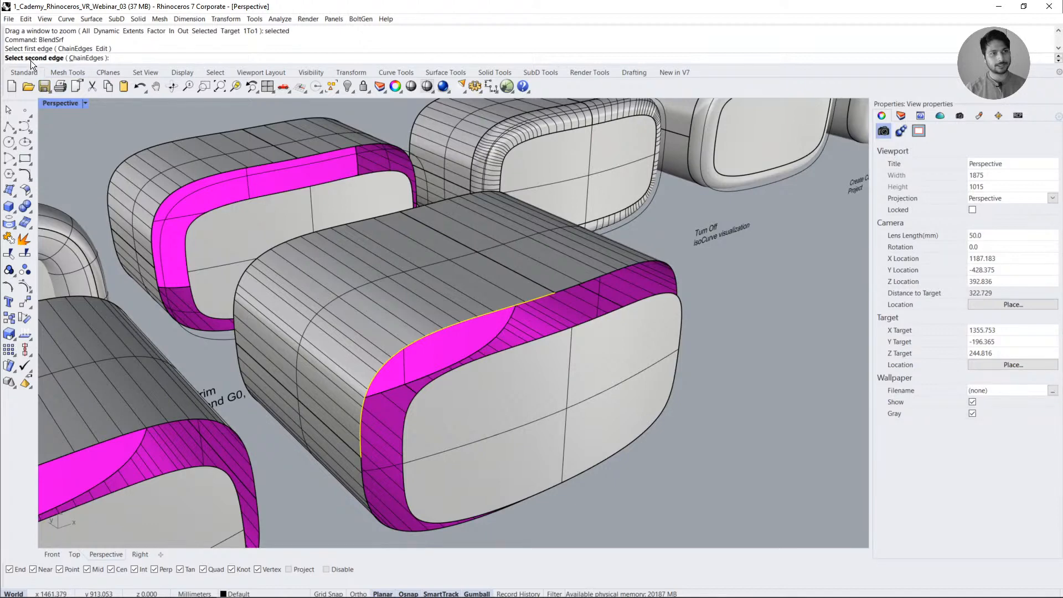
{"action": "left_click", "coordinate": [555, 338]}
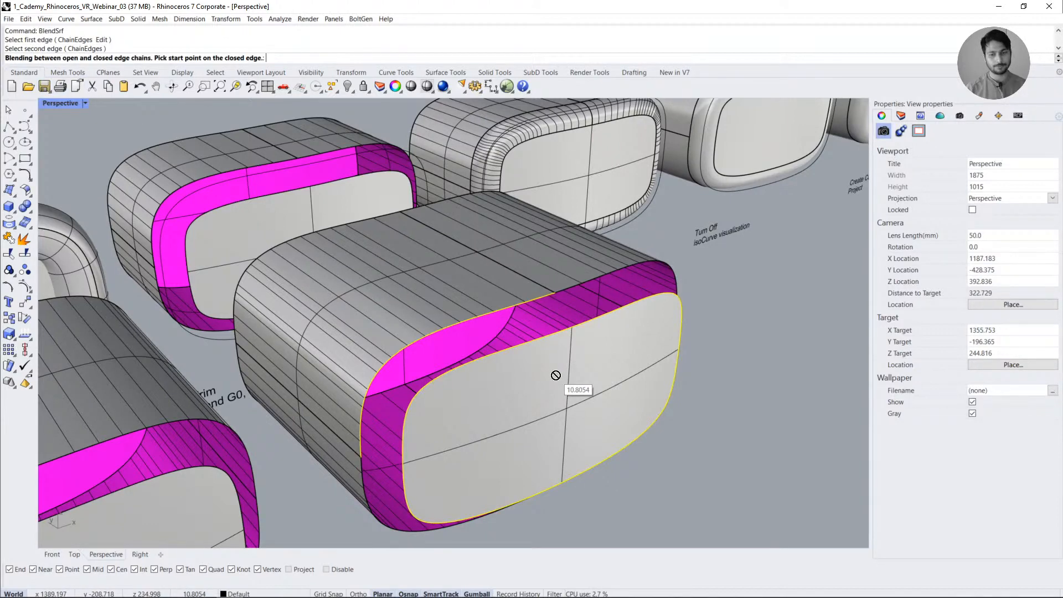
{"action": "right_click_drag", "start_coordinate": [553, 373], "coordinate": [548, 310]}
{"action": "left_click", "coordinate": [548, 310]}
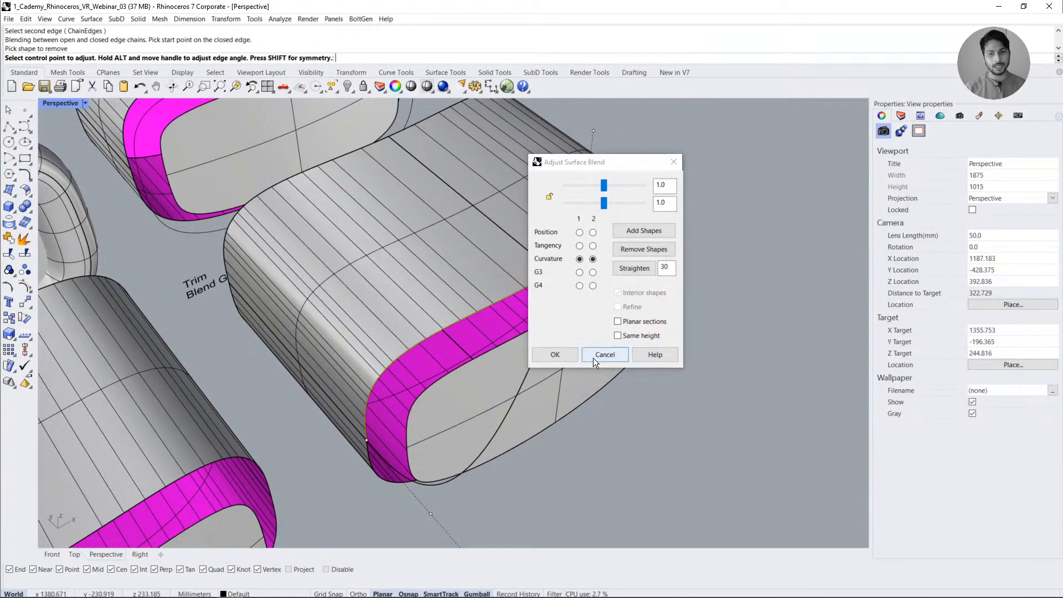
{"action": "left_click", "coordinate": [593, 355]}
- Select one of the body's sub-surfaces and its individual rim edges to examine how the rim is segmented
{"action": "left_click", "coordinate": [517, 294]}
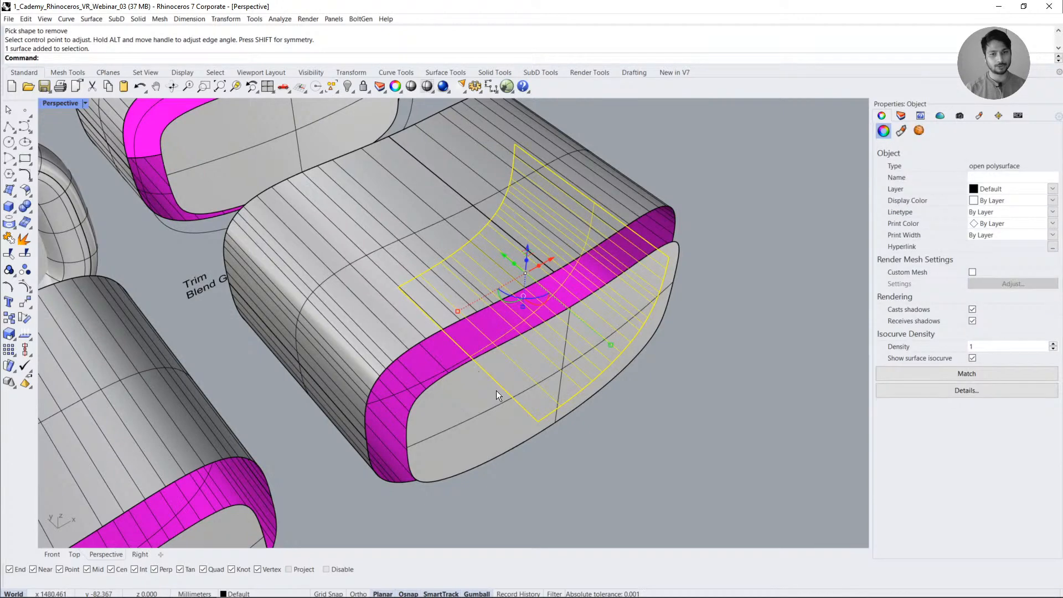
{"action": "key", "text": "Delete"}
{"action": "left_click", "coordinate": [406, 367], "text": "ctrl+shift"}
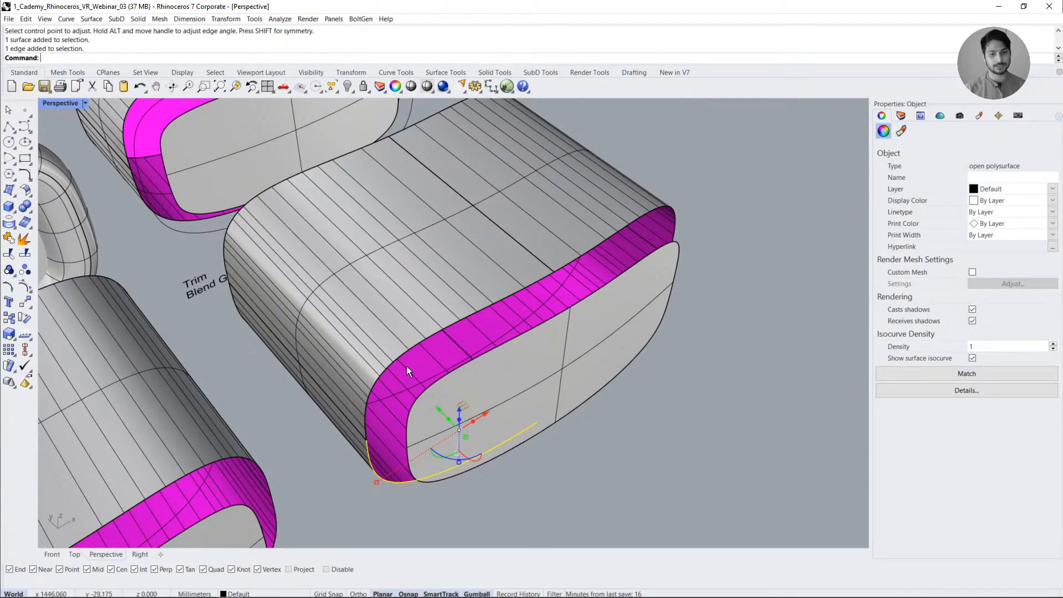
{"action": "left_click", "coordinate": [413, 347], "text": "ctrl+shift"}
{"action": "left_click", "coordinate": [669, 401]}
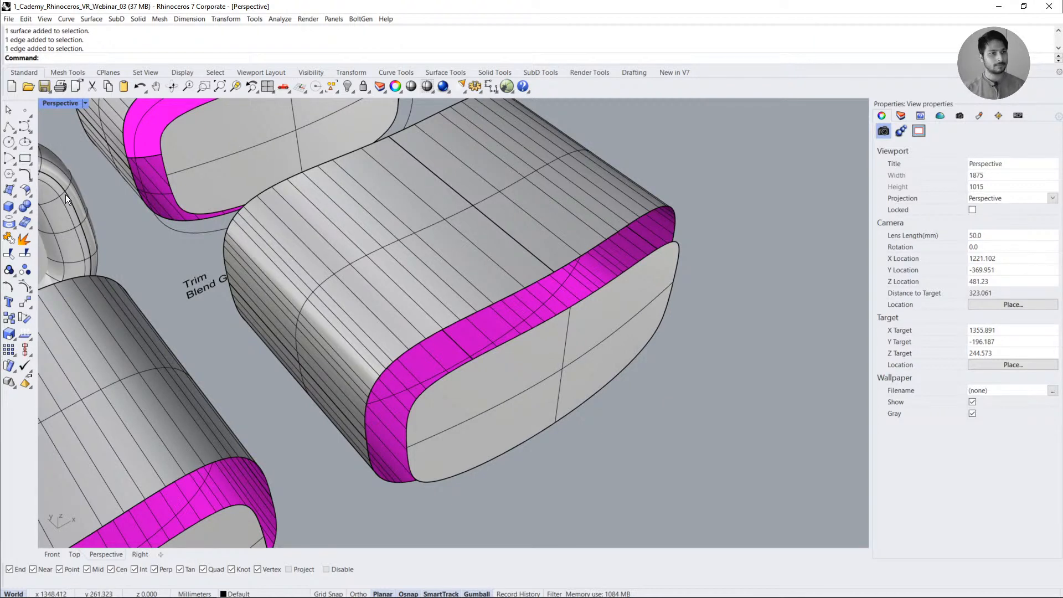
{"action": "type", "text": "BlendSrf"}
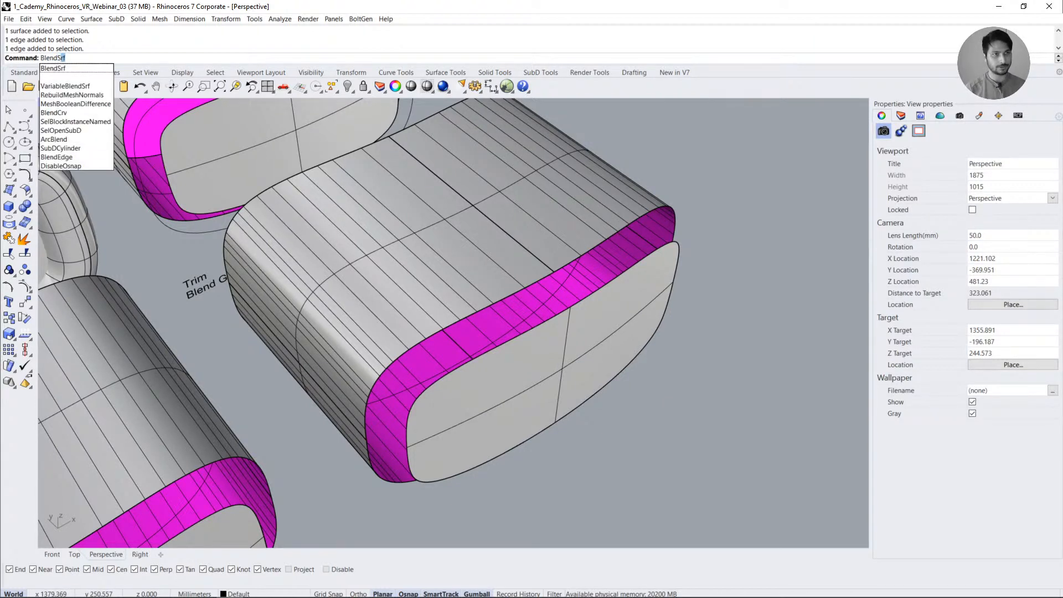
{"action": "key", "text": "Return"}
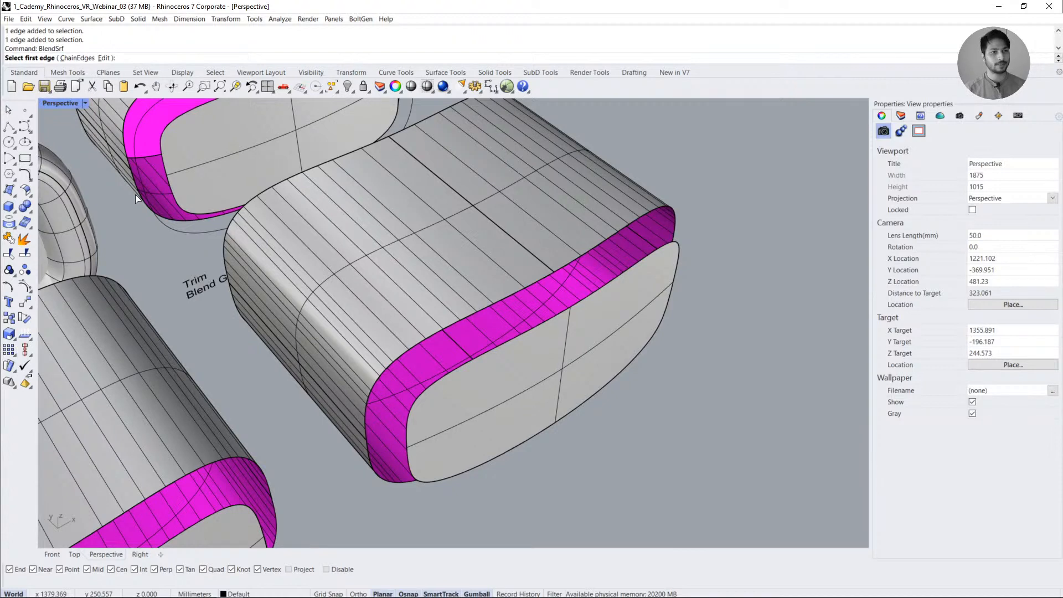
{"action": "left_click", "coordinate": [78, 59]}
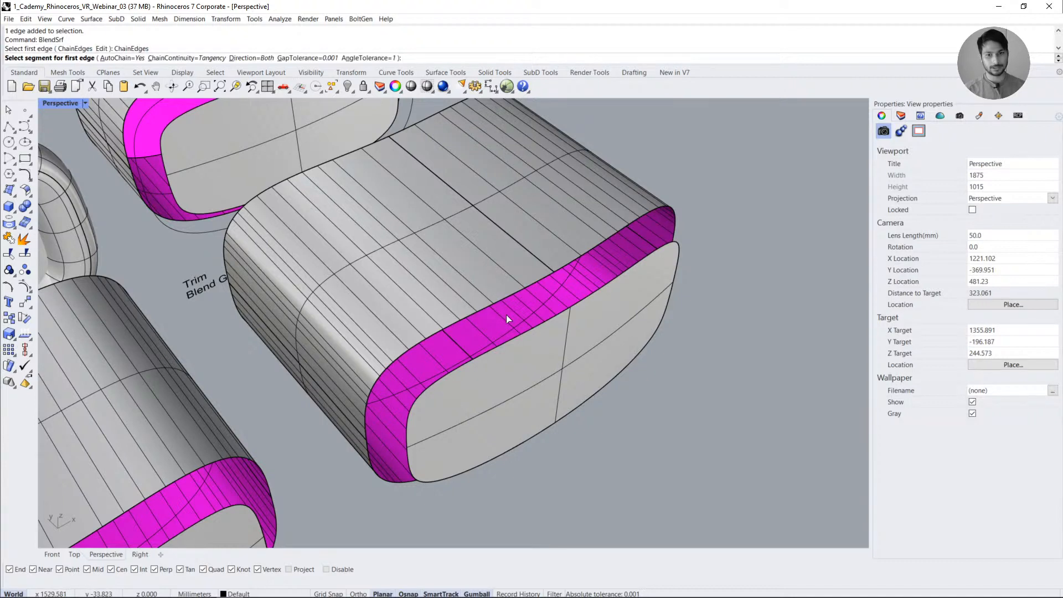
{"action": "left_click", "coordinate": [501, 299]}
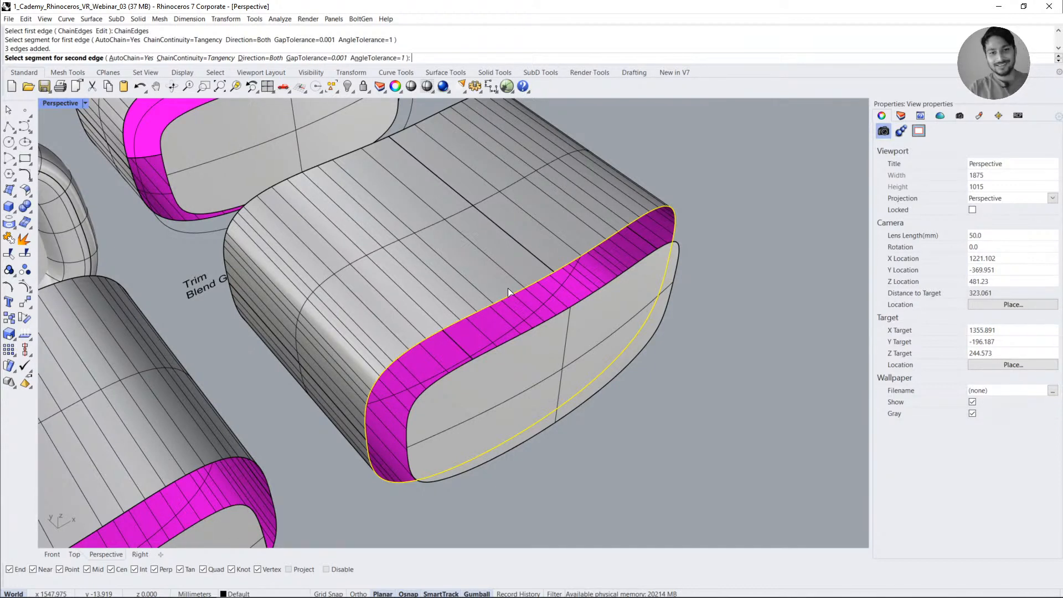
{"action": "key", "text": "Escape"}
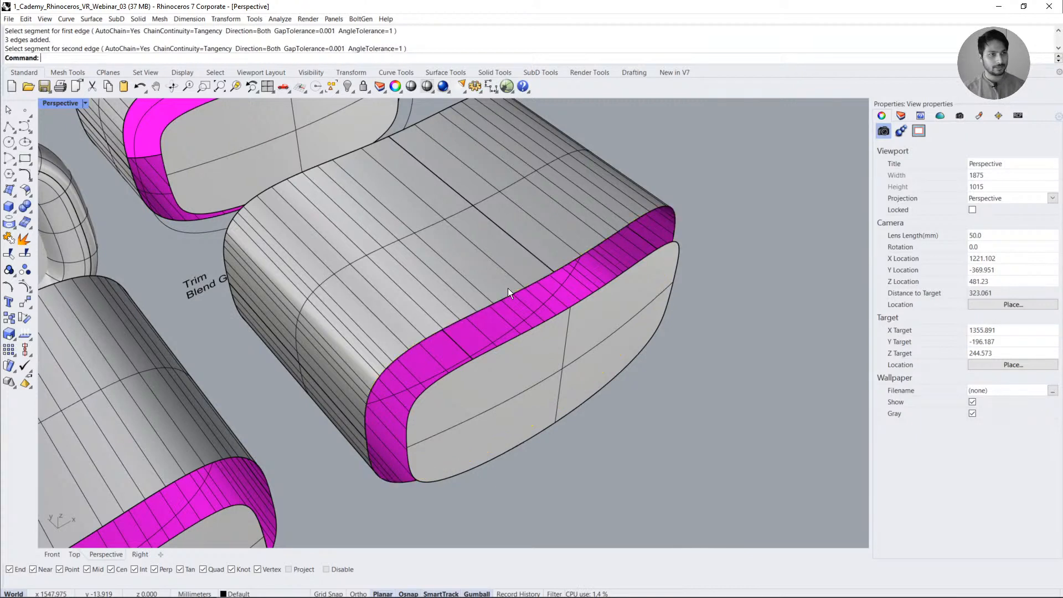
{"action": "type", "text": "Blend"}
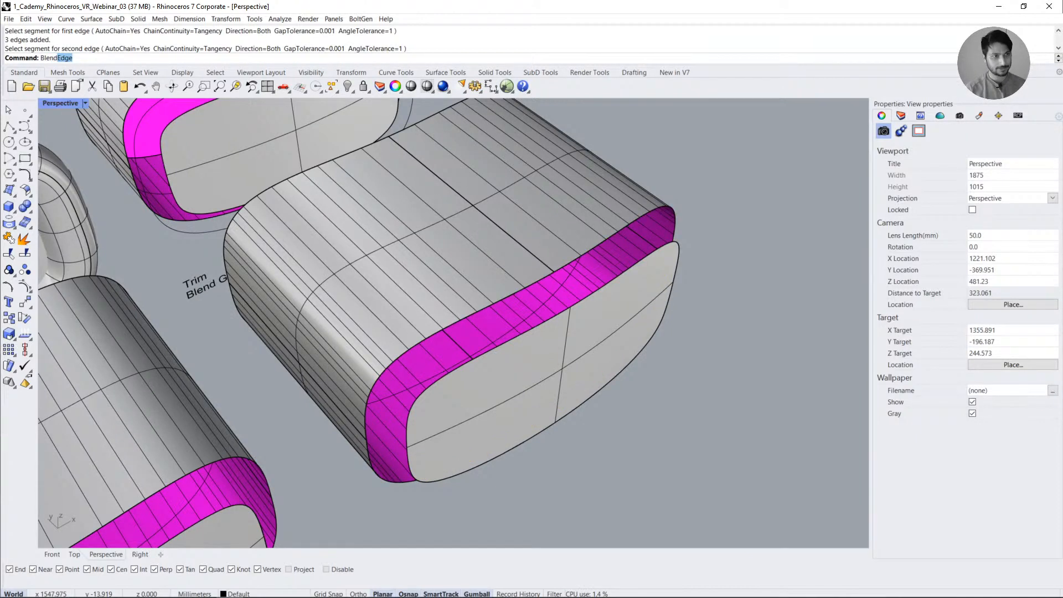
{"action": "type", "text": "Srf"}
{"action": "key", "text": "Return"}
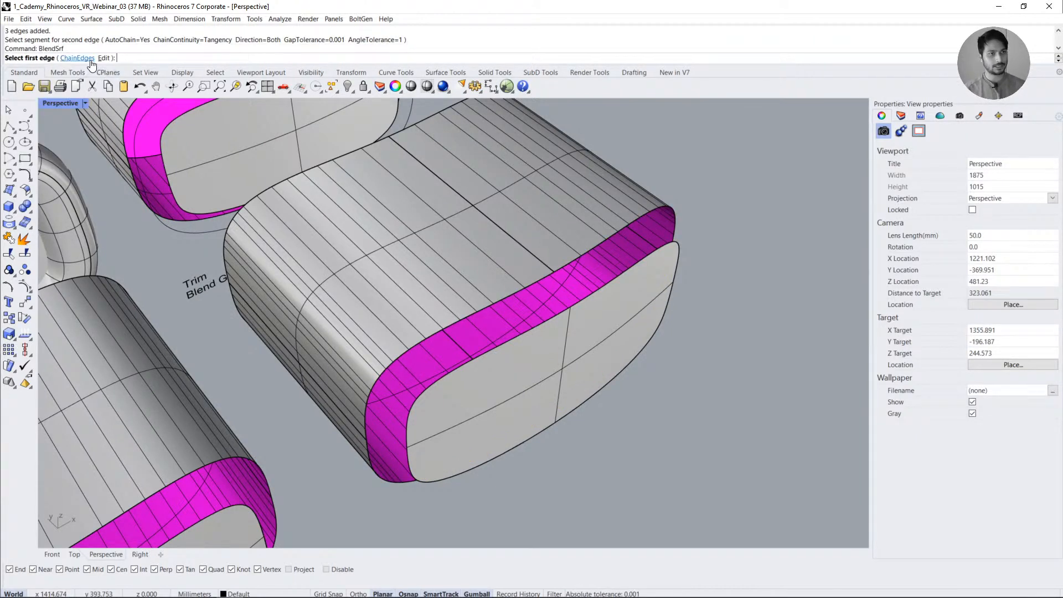
{"action": "left_click", "coordinate": [78, 58]}
{"action": "left_click", "coordinate": [511, 291]}
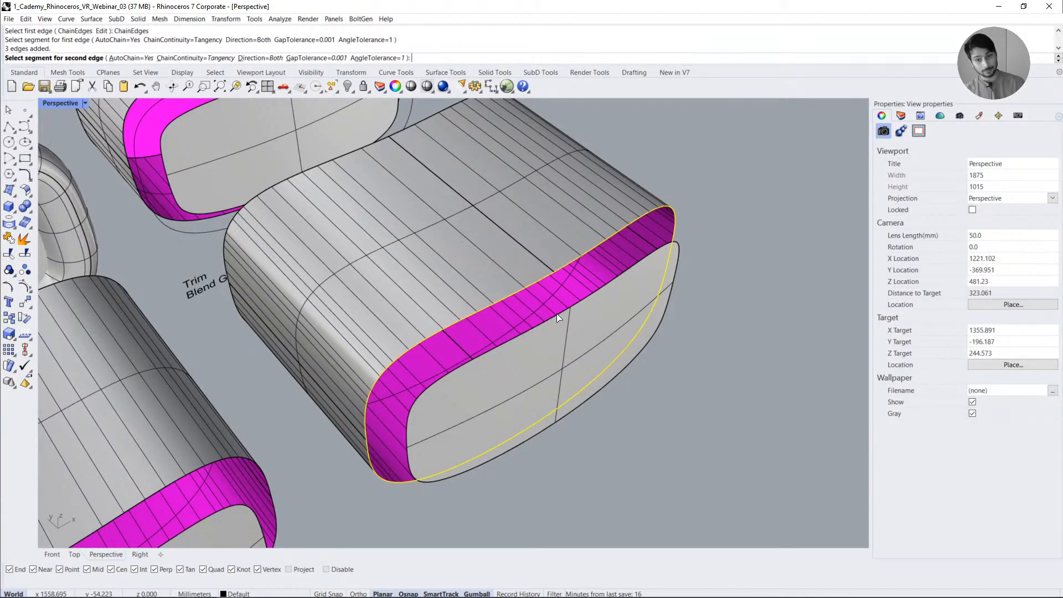
{"action": "key", "text": "Escape"}
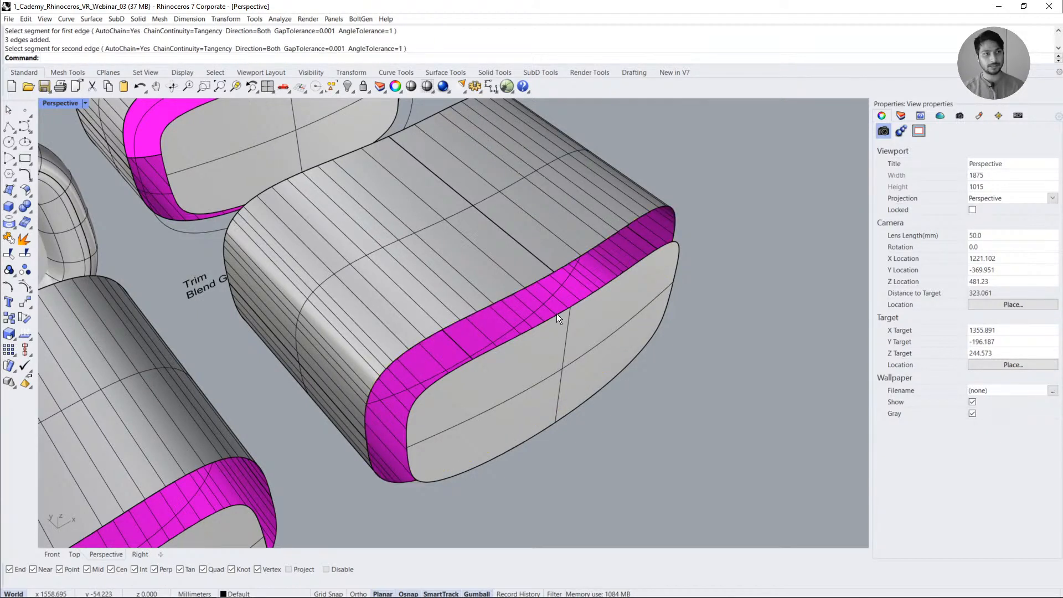
- Start BlendSrf between the body's chained rim edges and the front face's edge, aligning both seam points at the upper middle of the opening
{"action": "right_click", "coordinate": [556, 313]}
{"action": "left_click", "coordinate": [79, 60]}
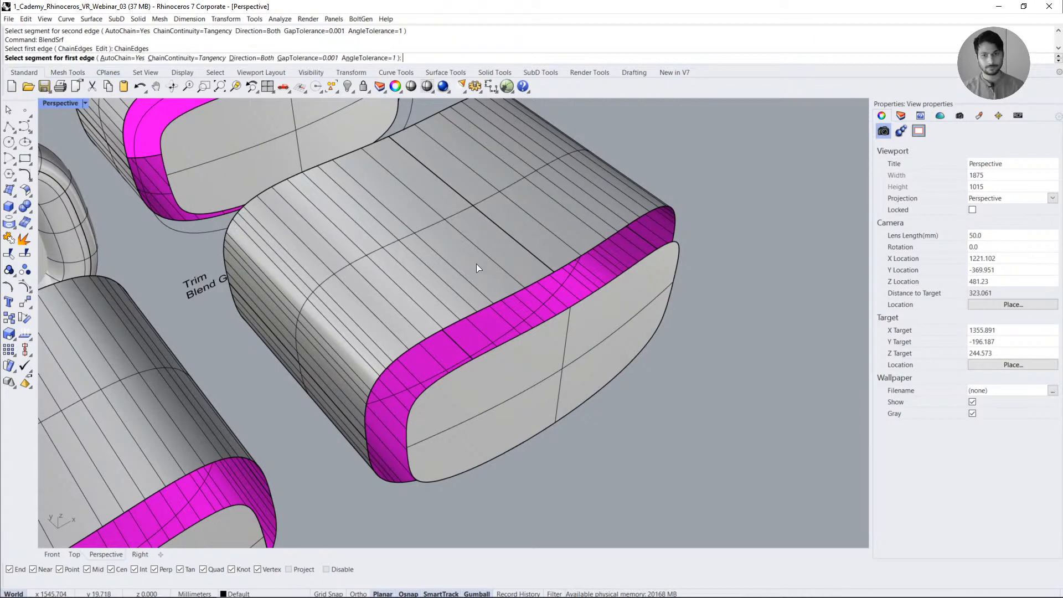
{"action": "left_click", "coordinate": [511, 296]}
{"action": "left_click", "coordinate": [517, 337]}
{"action": "right_click_drag", "start_coordinate": [422, 460], "coordinate": [382, 443]}
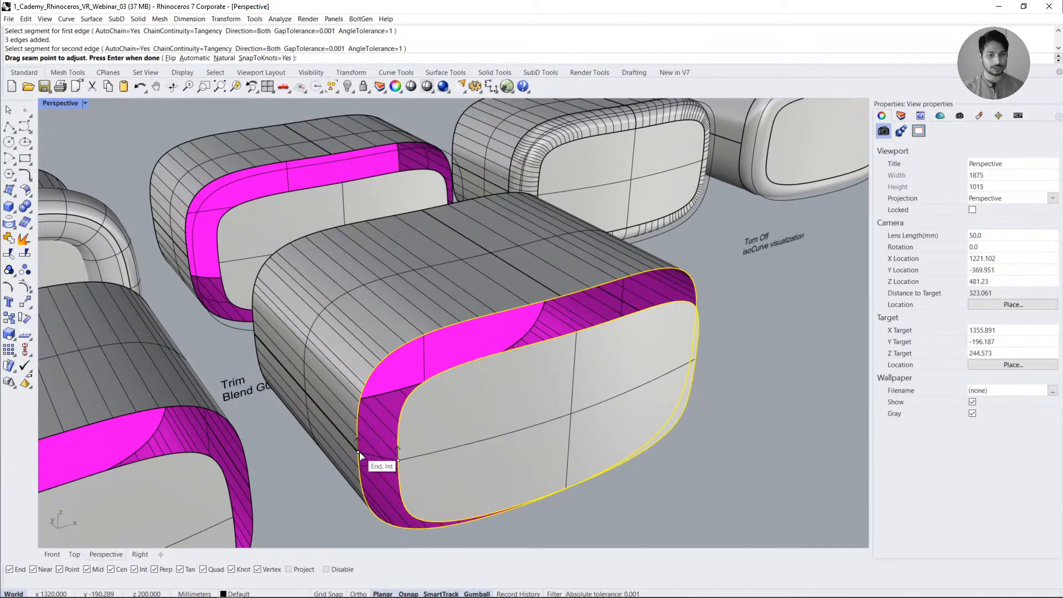
{"action": "left_click_drag", "start_coordinate": [360, 452], "coordinate": [561, 297]}
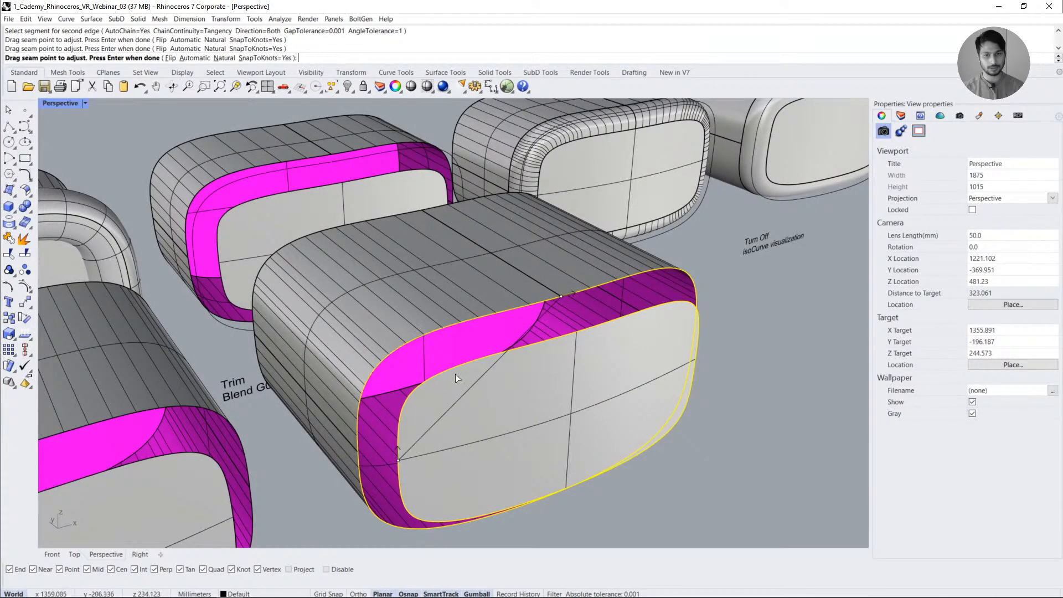
{"action": "left_click_drag", "start_coordinate": [398, 460], "coordinate": [570, 339]}
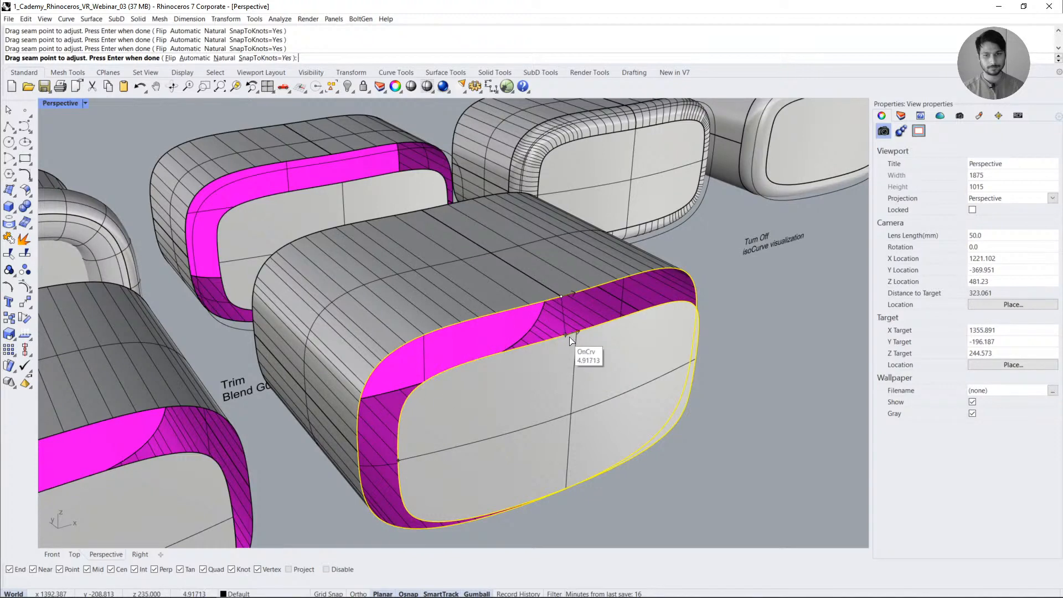
{"action": "key", "text": "Return"}
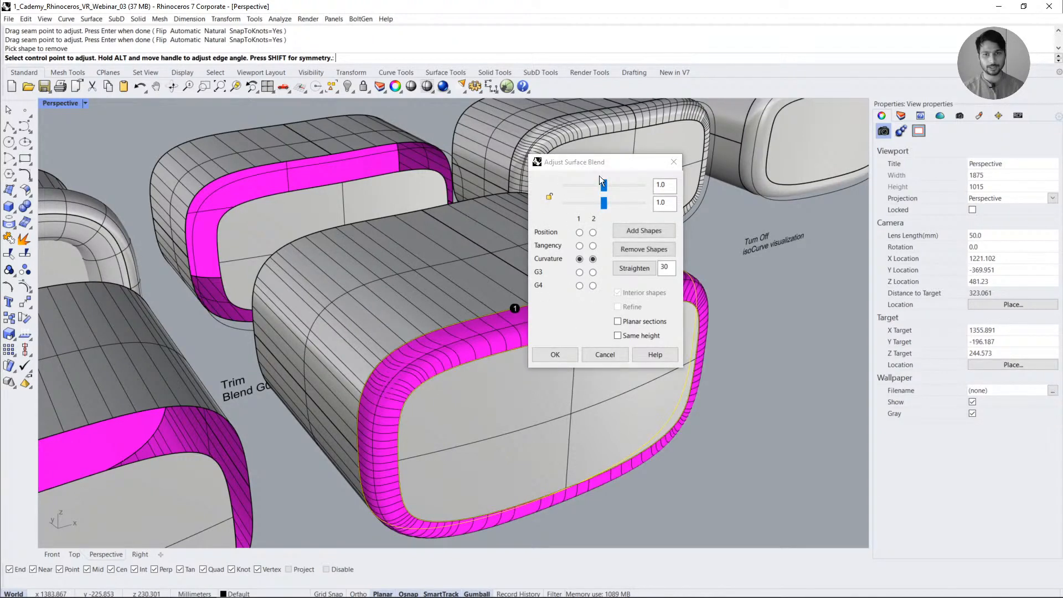
- Try a bulge of 0.514 on the front face side of the blend and set it back to 1
{"action": "left_click_drag", "start_coordinate": [597, 164], "coordinate": [745, 137]}
{"action": "mouse_move", "coordinate": [571, 334]}
{"action": "right_mouse_down"}
{"action": "mouse_move", "coordinate": [624, 356]}
{"action": "mouse_move", "coordinate": [581, 351]}
{"action": "right_mouse_up"}
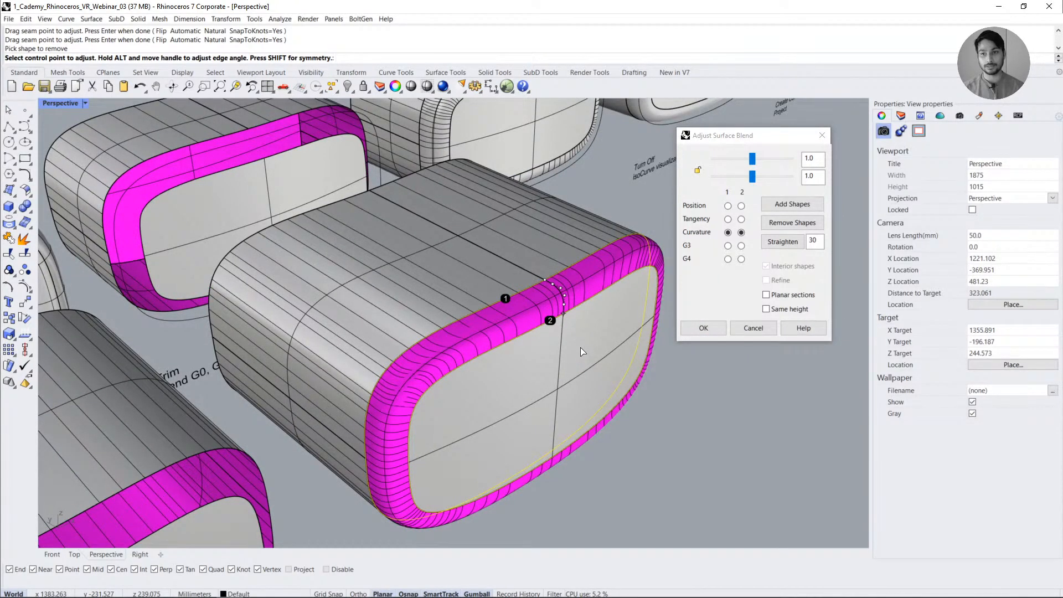
{"action": "left_click_drag", "start_coordinate": [739, 137], "coordinate": [748, 134]}
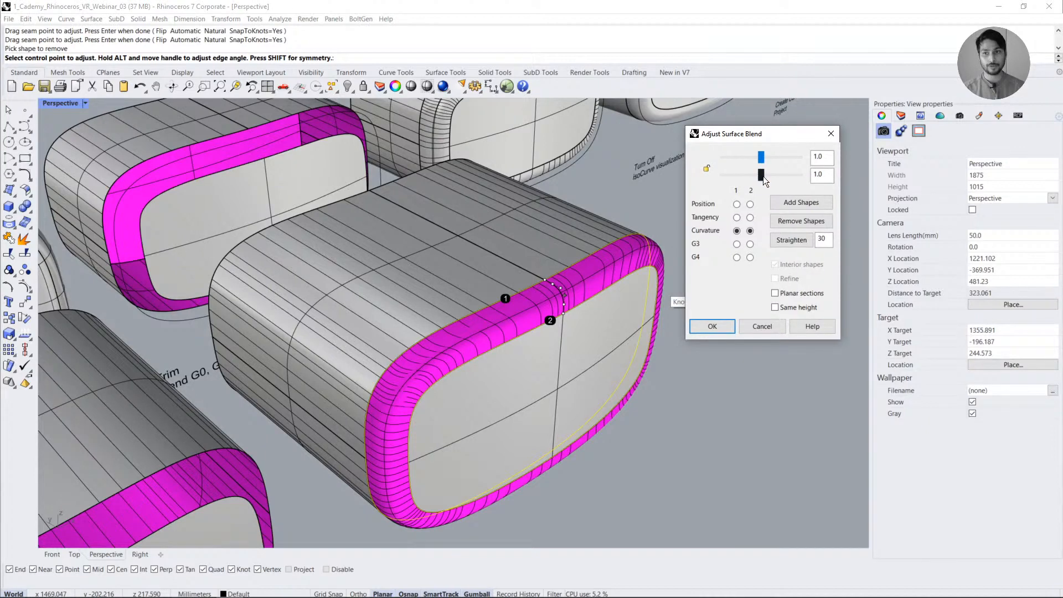
{"action": "mouse_move", "coordinate": [762, 176]}
{"action": "left_mouse_down"}
{"action": "mouse_move", "coordinate": [737, 177]}
{"action": "mouse_move", "coordinate": [773, 175]}
{"action": "mouse_move", "coordinate": [743, 174]}
{"action": "left_mouse_up"}
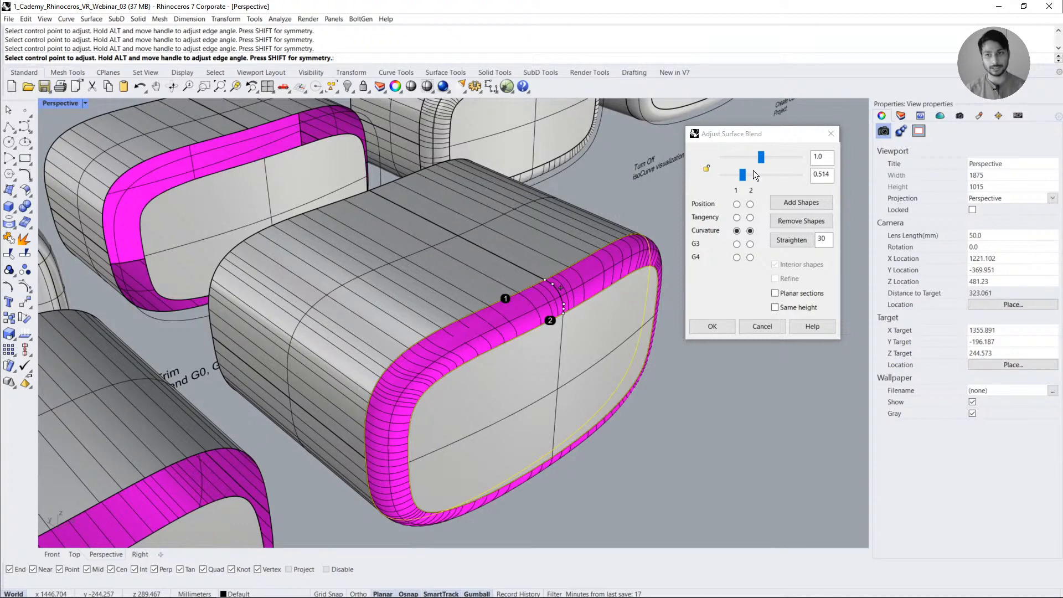
{"action": "left_click_drag", "start_coordinate": [830, 174], "coordinate": [813, 174]}
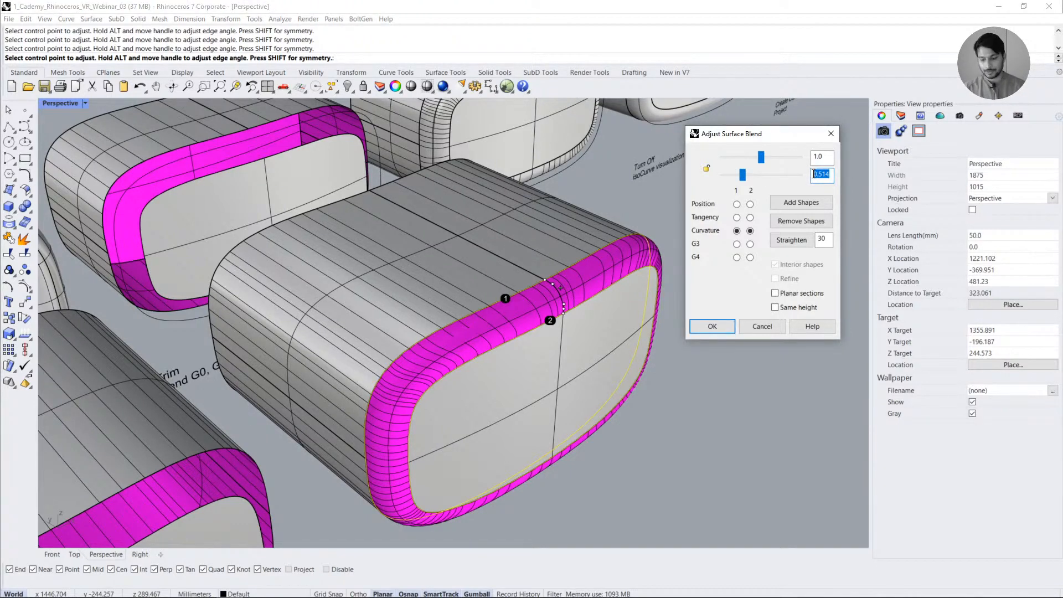
{"action": "type", "text": "1"}
{"action": "key", "text": "Return"}
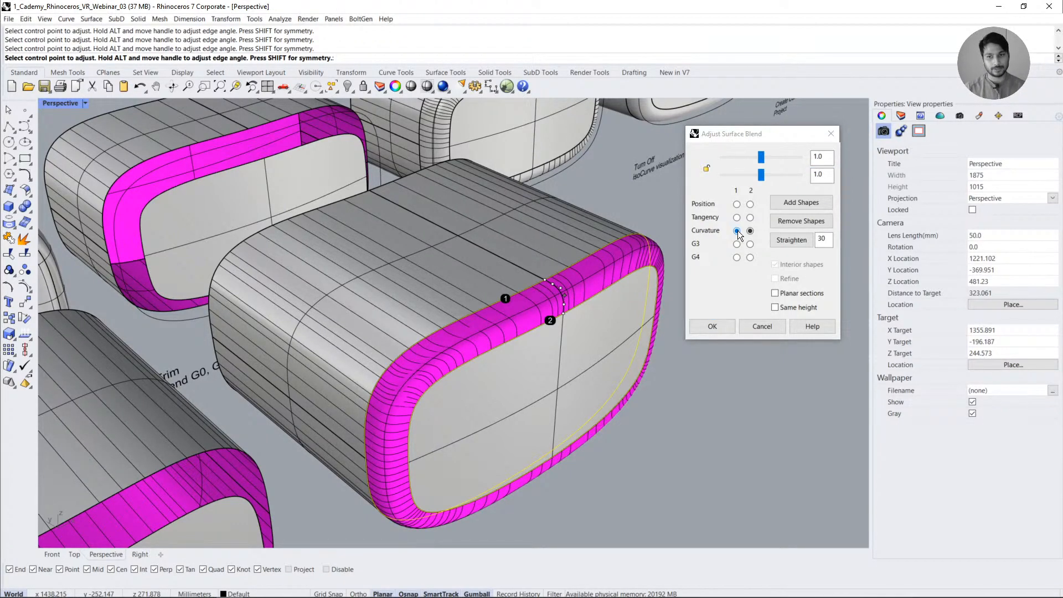
- Check the blend preview up close and create the blend surface with Curvature continuity on both edges
{"action": "left_click", "coordinate": [736, 231]}
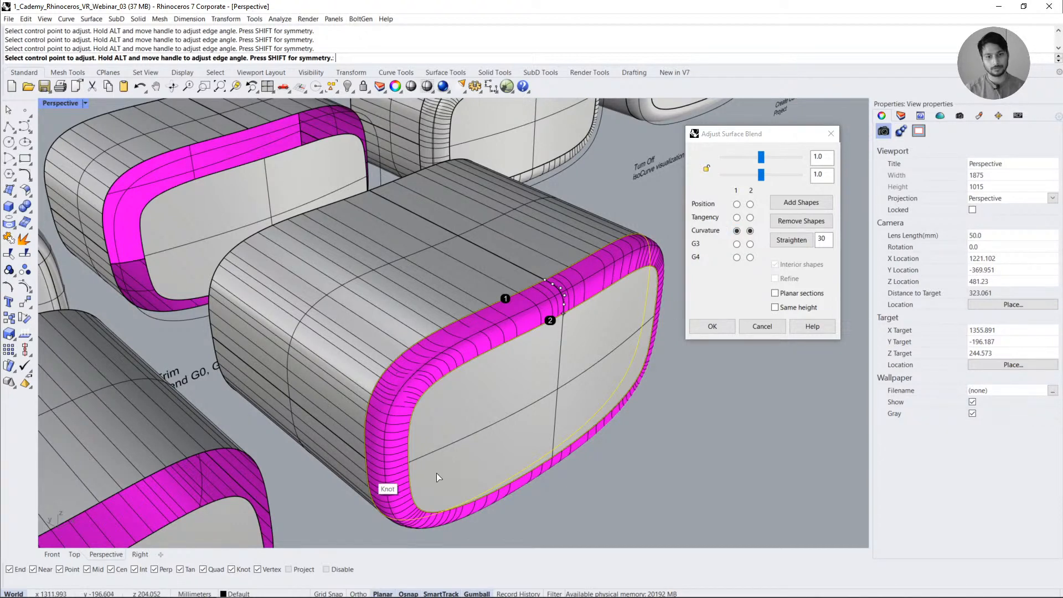
{"action": "right_click_drag", "start_coordinate": [576, 458], "coordinate": [559, 382]}
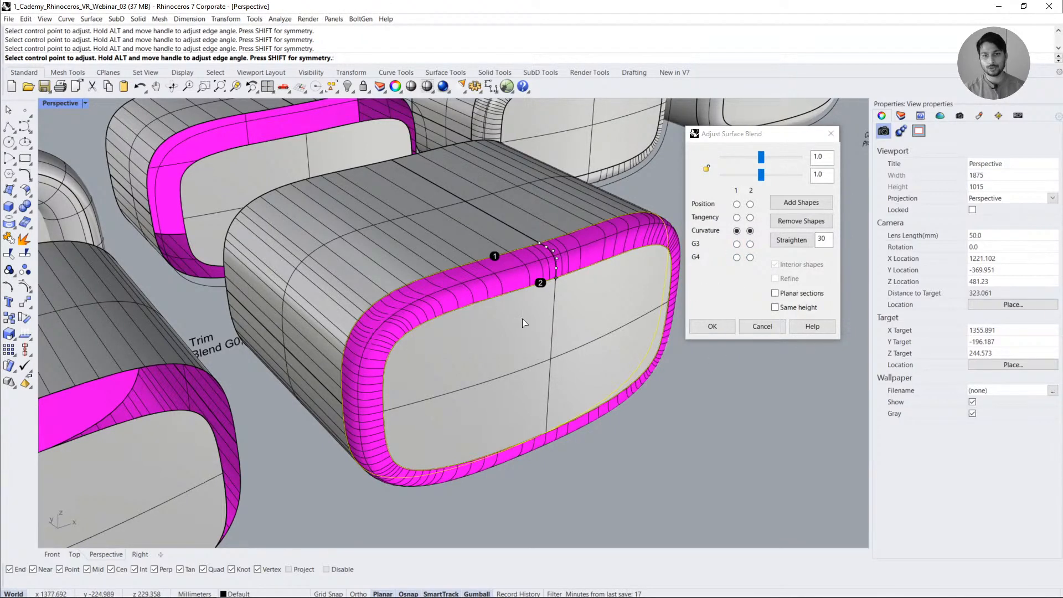
{"action": "scroll", "coordinate": [569, 283], "scroll_direction": "up", "scroll_amount": 3}
{"action": "mouse_move", "coordinate": [570, 283]}
{"action": "right_mouse_down"}
{"action": "mouse_move", "coordinate": [591, 286]}
{"action": "mouse_move", "coordinate": [584, 280]}
{"action": "right_mouse_up"}
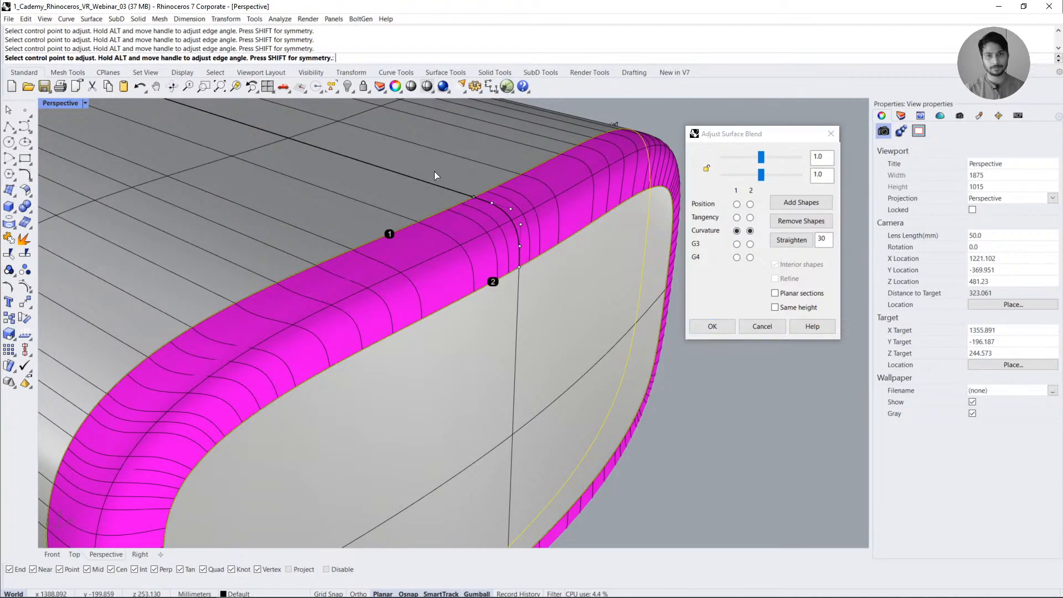
{"action": "scroll", "coordinate": [435, 171], "scroll_direction": "down", "scroll_amount": 3}
{"action": "left_click", "coordinate": [712, 326]}
- Examine the blend surface around the front rim from several angles and select it to check that it is one surface
{"action": "right_click_drag", "start_coordinate": [679, 326], "coordinate": [505, 313]}
{"action": "scroll", "coordinate": [454, 288], "scroll_direction": "down", "scroll_amount": 4}
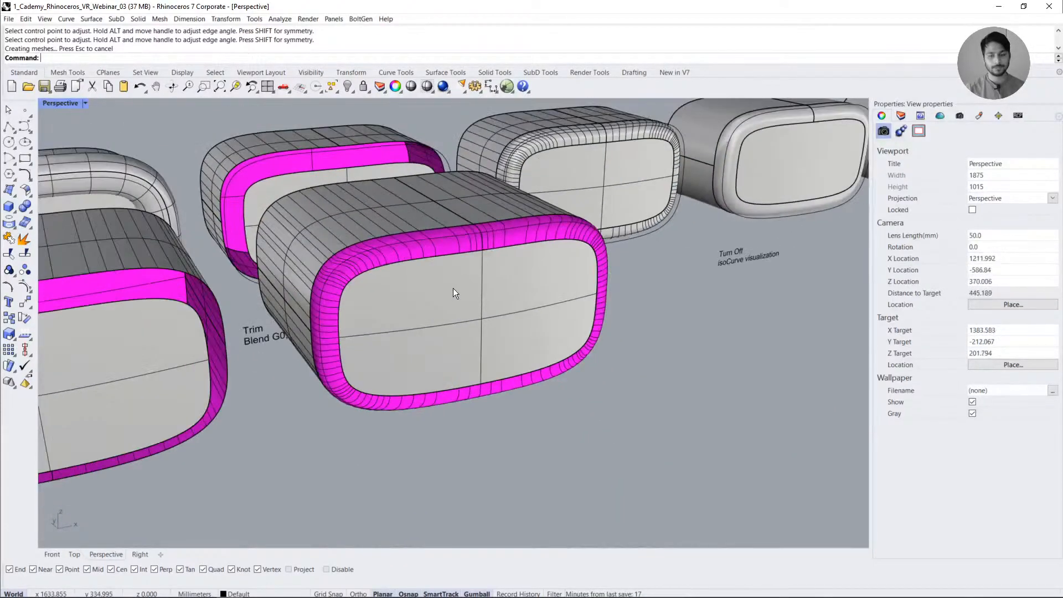
{"action": "right_click_drag", "start_coordinate": [453, 288], "coordinate": [484, 316]}
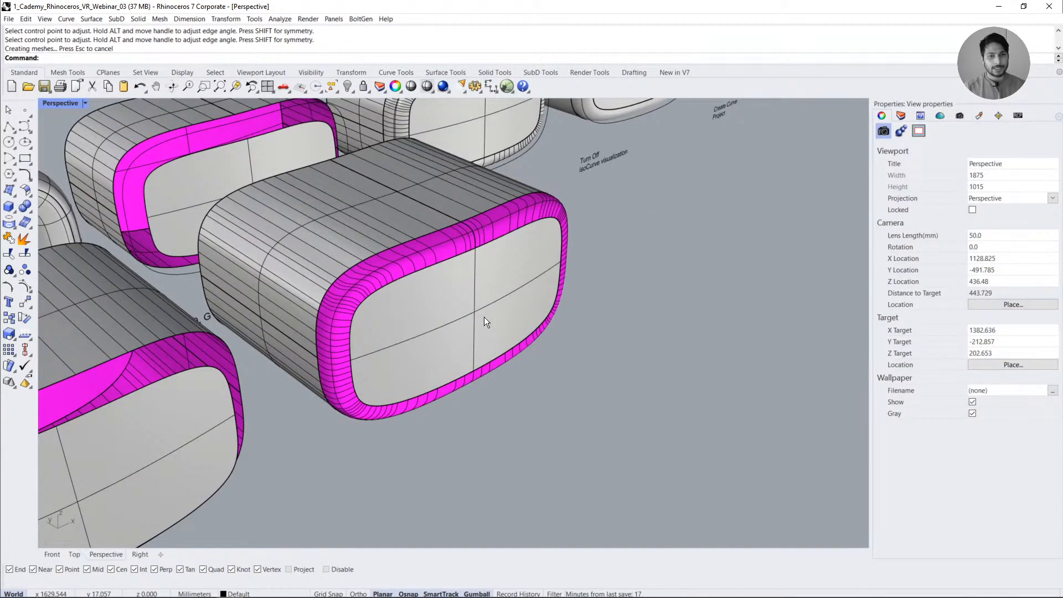
{"action": "scroll", "coordinate": [545, 325], "scroll_direction": "down", "scroll_amount": 4}
{"action": "right_click_drag", "start_coordinate": [482, 363], "coordinate": [547, 356], "text": "shift"}
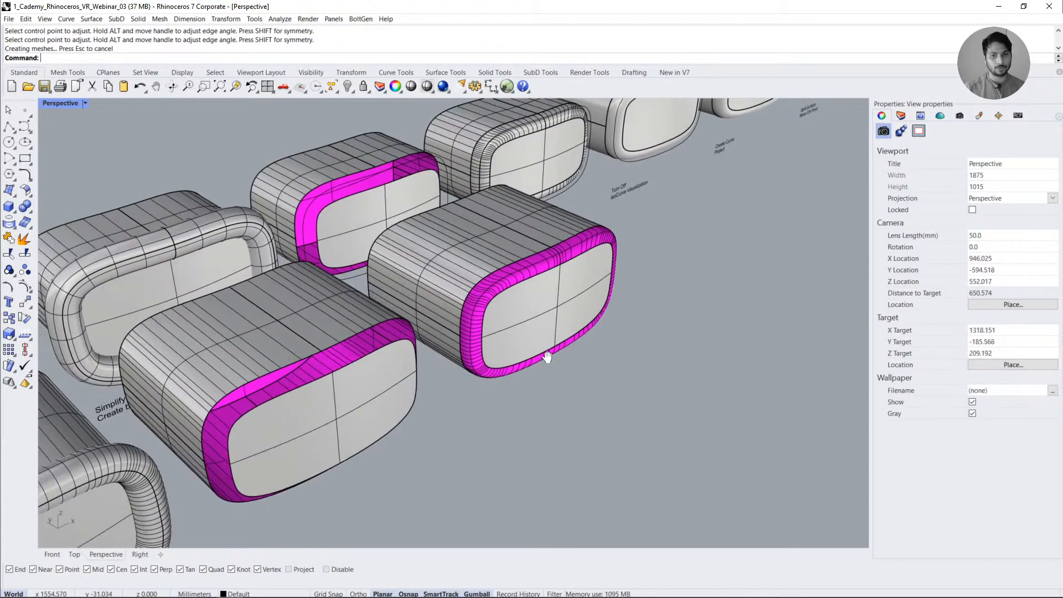
{"action": "left_click", "coordinate": [524, 273]}
{"action": "left_click", "coordinate": [613, 354]}
{"action": "scroll", "coordinate": [532, 274], "scroll_direction": "up", "scroll_amount": 5}
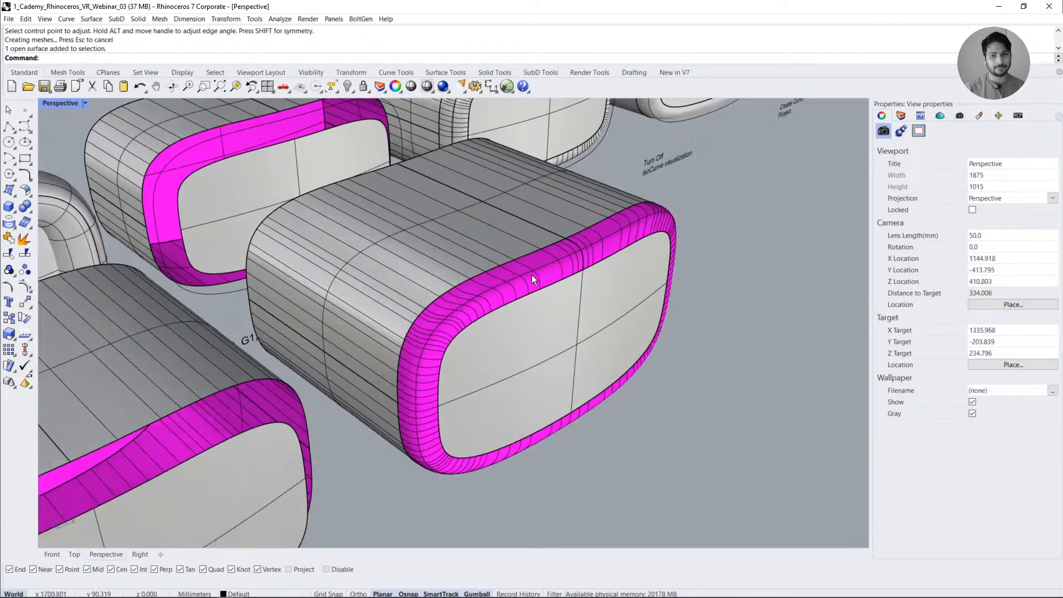
- Select the rim blend surface and the front face separately to check their object types, then view the neighbouring headset models
{"action": "left_click", "coordinate": [531, 277]}
{"action": "scroll", "coordinate": [531, 277], "scroll_direction": "down", "scroll_amount": 1}
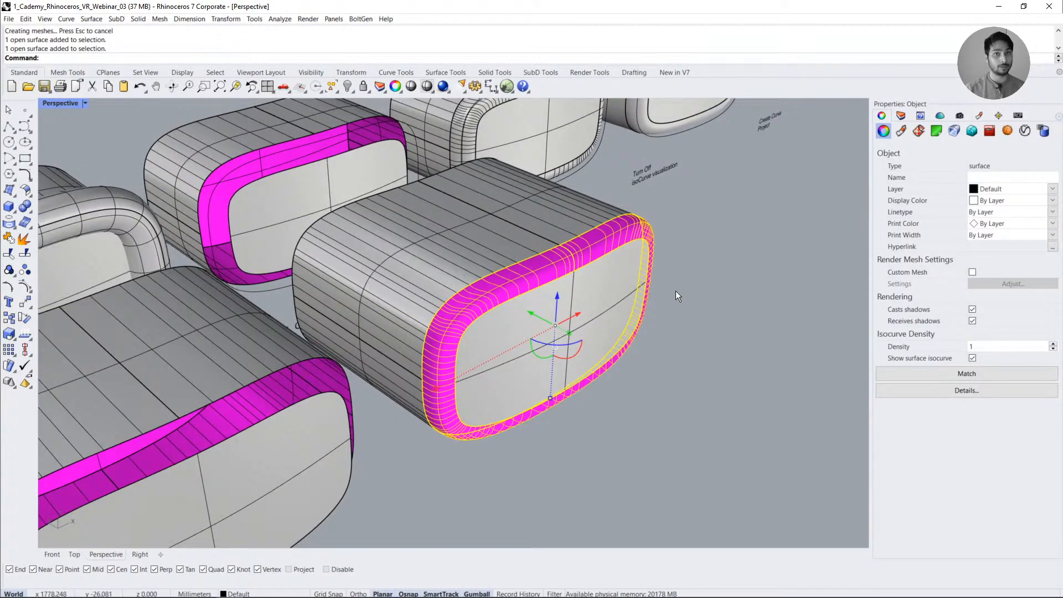
{"action": "scroll", "coordinate": [675, 290], "scroll_direction": "down", "scroll_amount": 2}
{"action": "left_click", "coordinate": [623, 312]}
{"action": "left_click", "coordinate": [687, 314]}
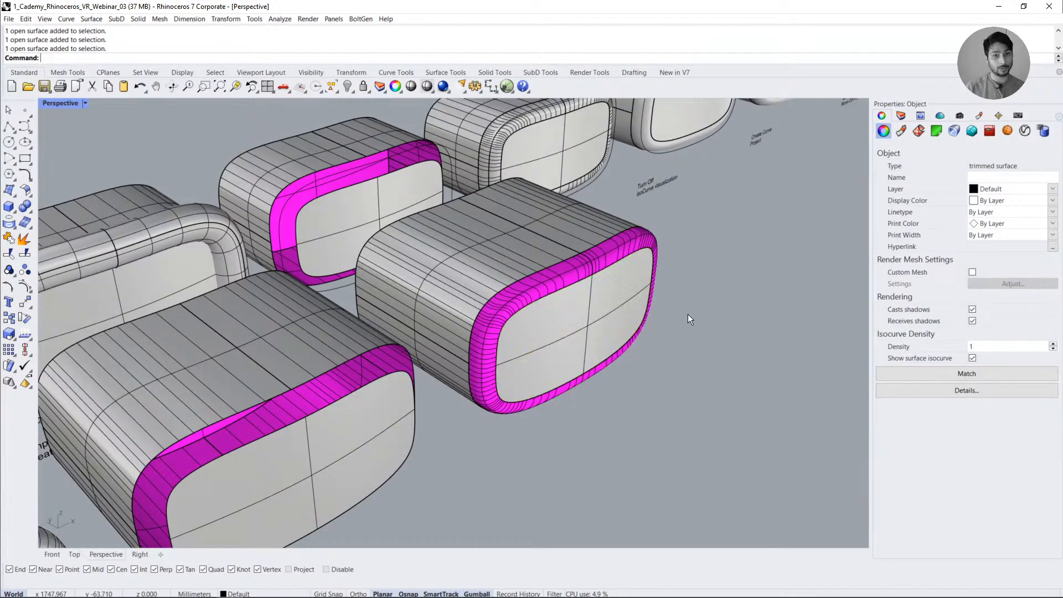
{"action": "scroll", "coordinate": [643, 274], "scroll_direction": "down", "scroll_amount": 3}
{"action": "right_click_drag", "start_coordinate": [634, 376], "coordinate": [577, 317], "text": "shift"}
{"action": "right_click_drag", "start_coordinate": [323, 325], "coordinate": [434, 348]}
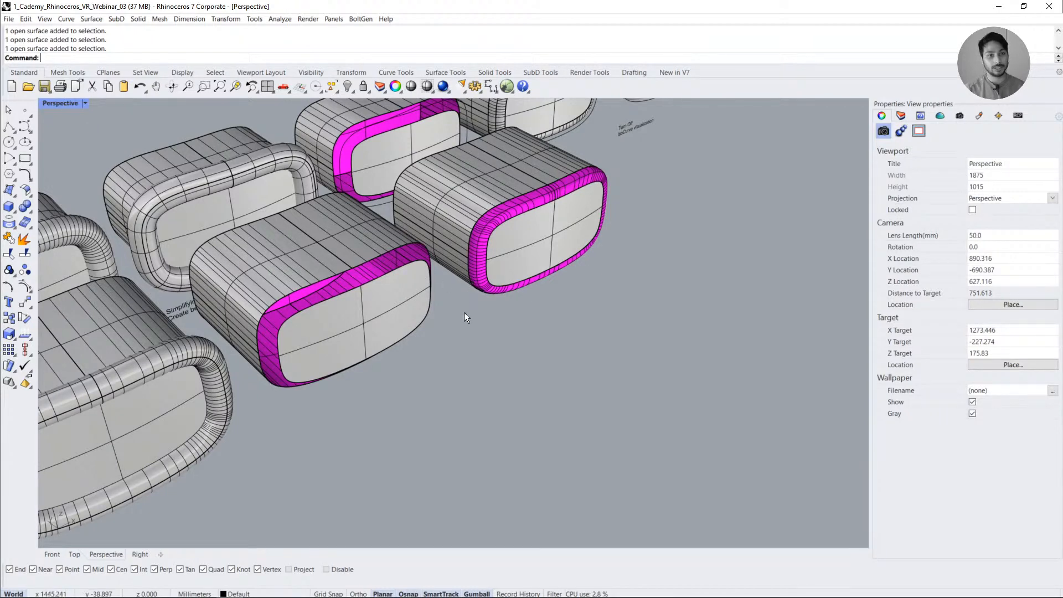
- Open the document properties and examine the Shaded display mode's single backface color setting, leaving without changes
{"action": "type", "text": "Doc"}
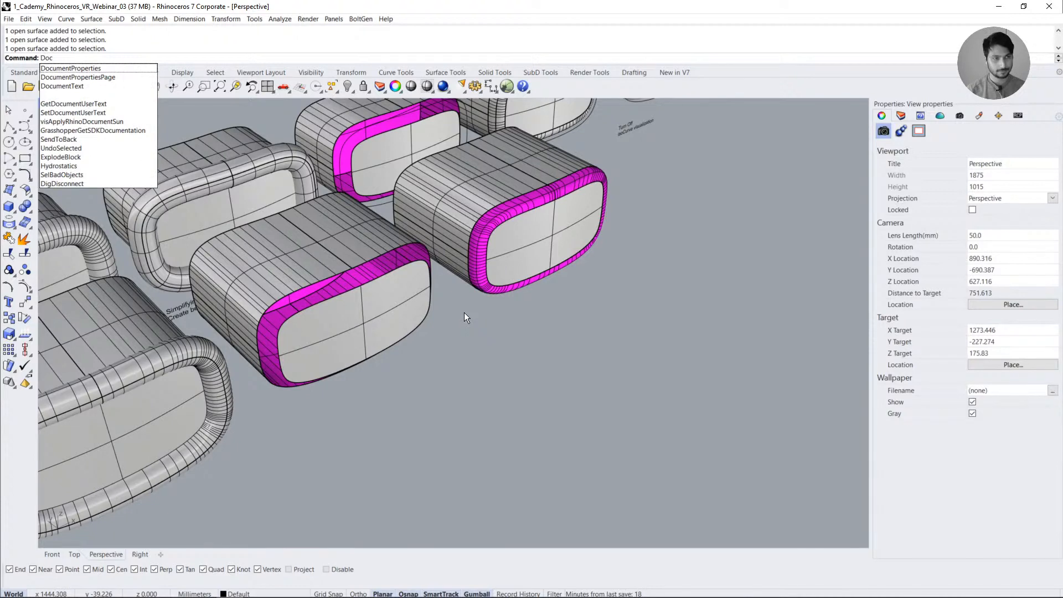
{"action": "key", "text": "Return"}
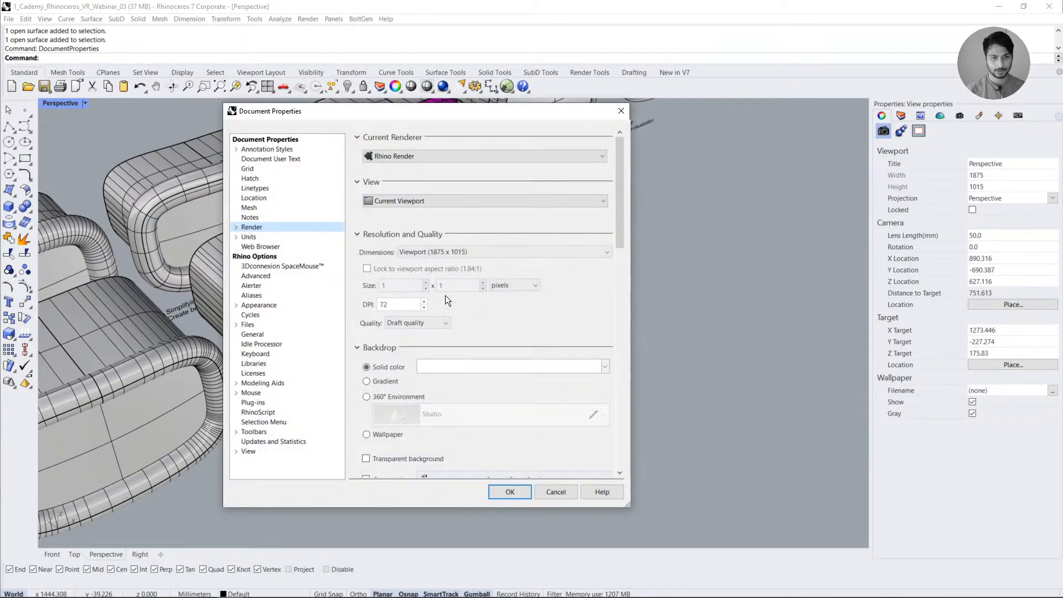
{"action": "left_click", "coordinate": [247, 451]}
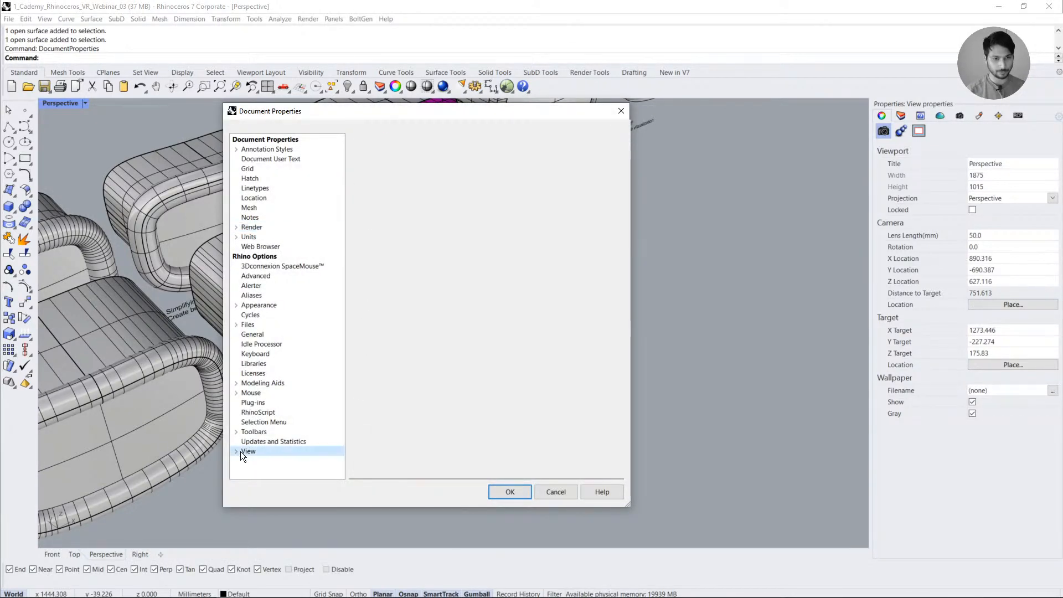
{"action": "left_click", "coordinate": [235, 451]}
{"action": "left_click", "coordinate": [245, 462]}
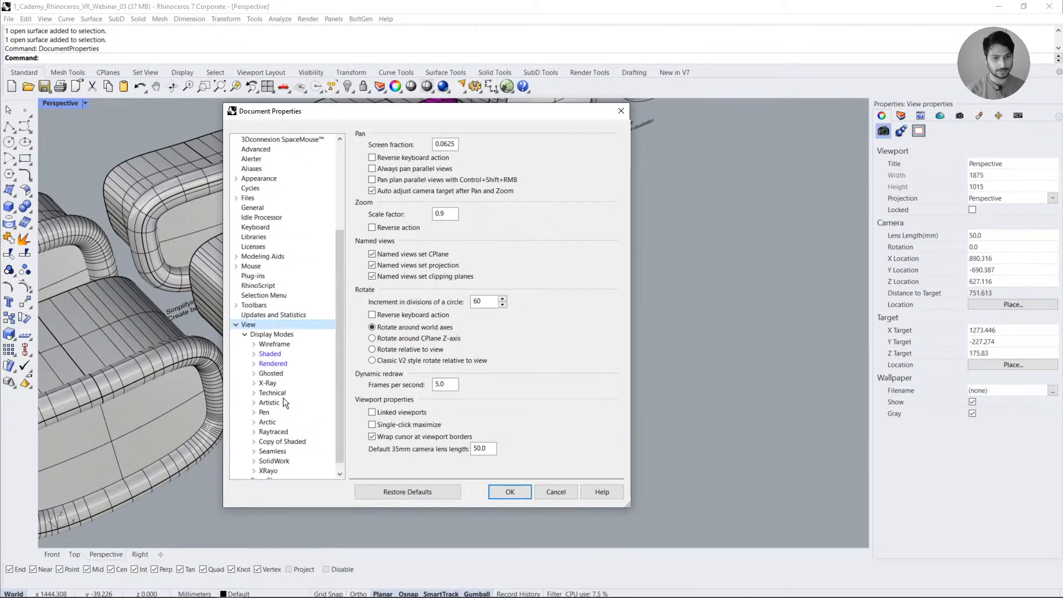
{"action": "left_click", "coordinate": [274, 353]}
{"action": "scroll", "coordinate": [430, 417], "scroll_direction": "down", "scroll_amount": 2}
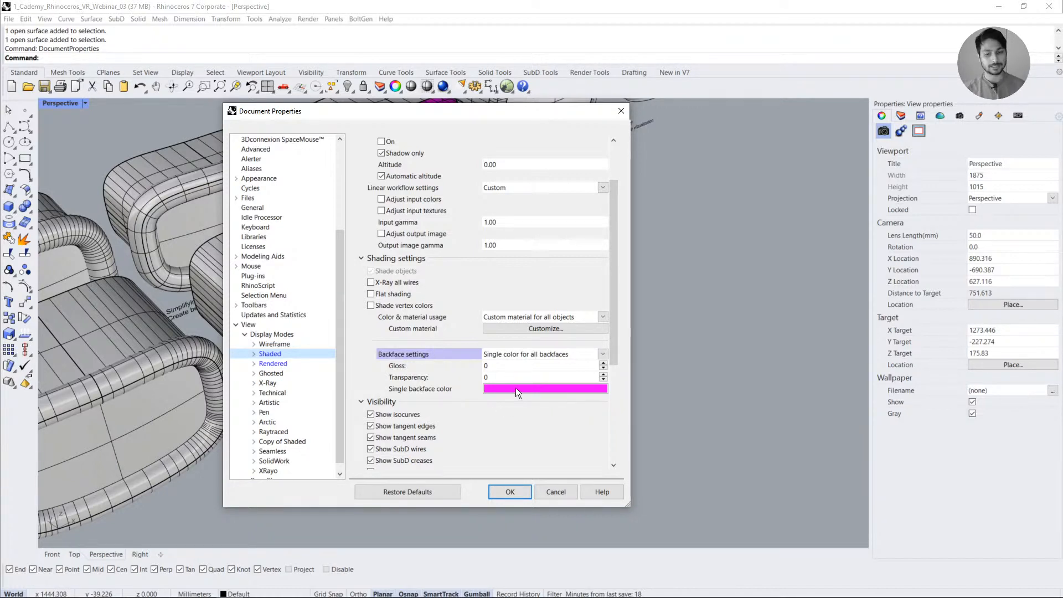
{"action": "left_click", "coordinate": [554, 492]}
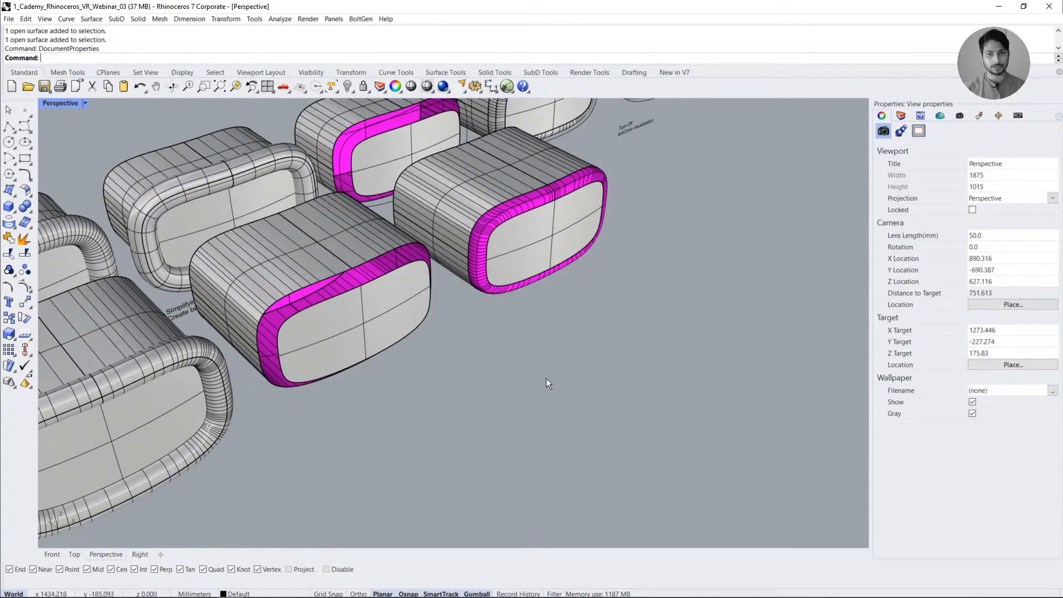
- Join the headset's body, rim blend surface and front face into a single polysurface
{"action": "right_click_drag", "start_coordinate": [474, 234], "coordinate": [375, 250]}
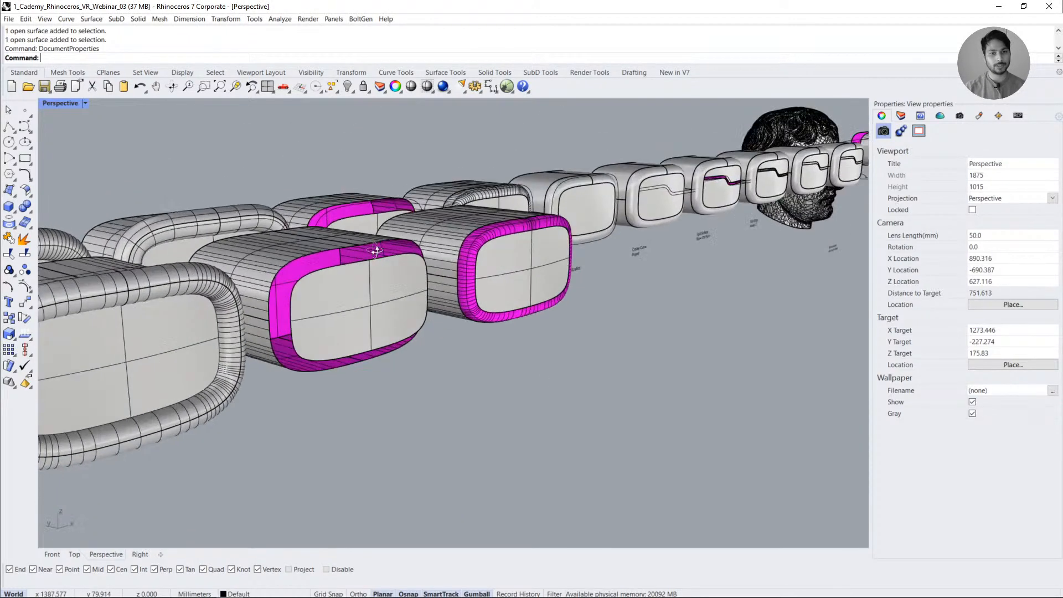
{"action": "scroll", "coordinate": [382, 254], "scroll_direction": "up", "scroll_amount": 8}
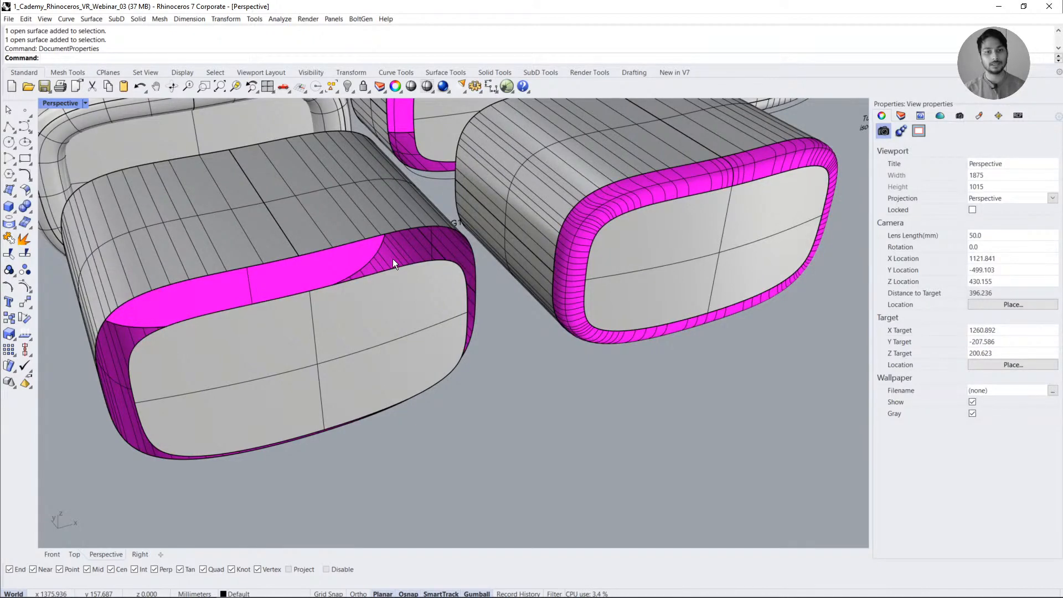
{"action": "scroll", "coordinate": [393, 258], "scroll_direction": "down", "scroll_amount": 8}
{"action": "scroll", "coordinate": [462, 341], "scroll_direction": "up", "scroll_amount": 6}
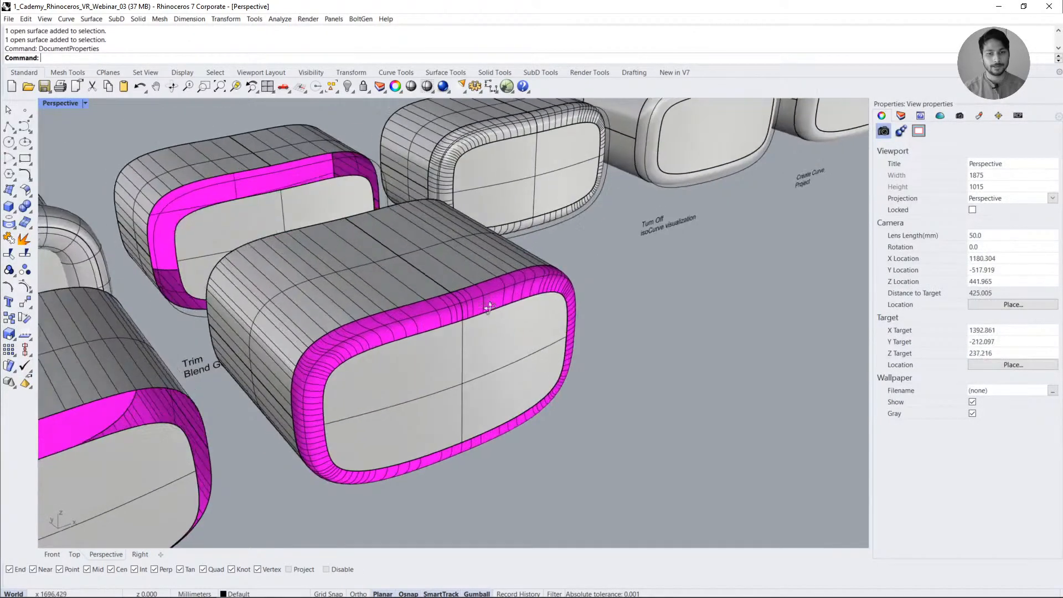
{"action": "left_click_drag", "start_coordinate": [569, 426], "coordinate": [455, 314]}
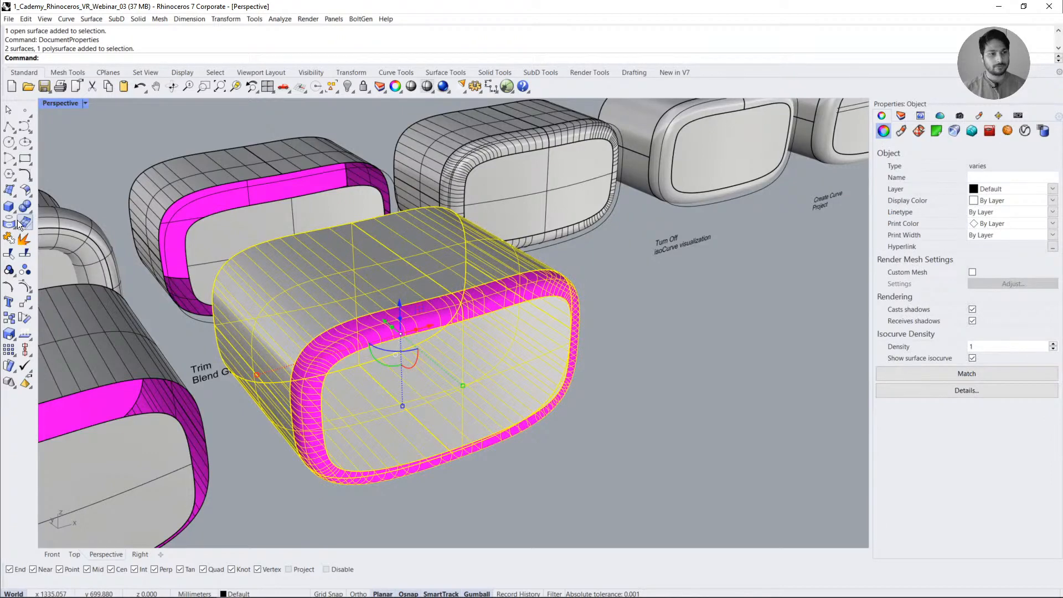
{"action": "left_click", "coordinate": [25, 238]}
{"action": "left_click", "coordinate": [635, 321]}
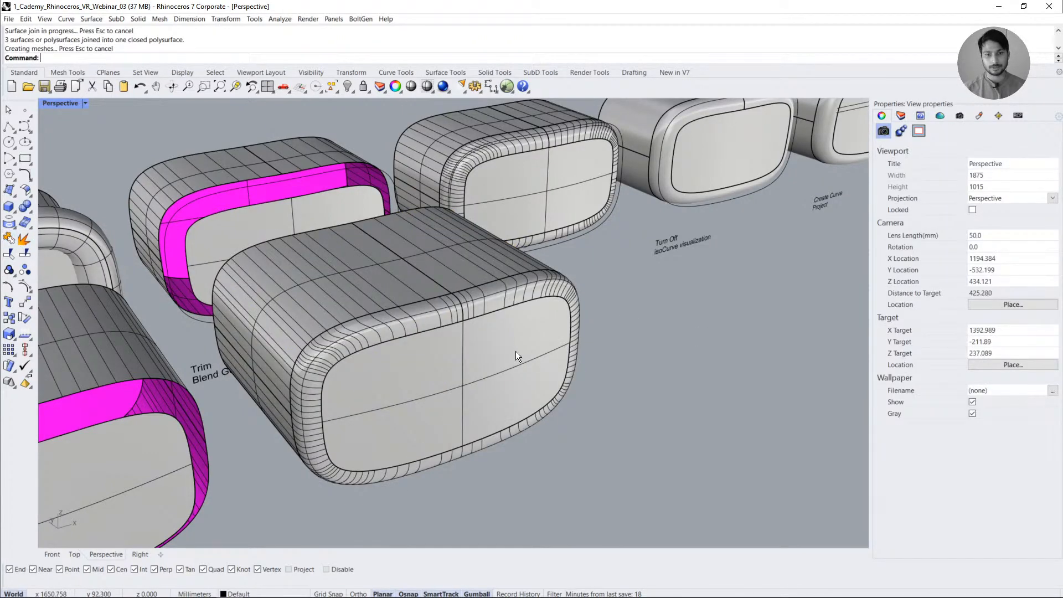
- Select the joined headset to check its object type and inspect the joined rim from both sides
{"action": "left_click", "coordinate": [515, 351]}
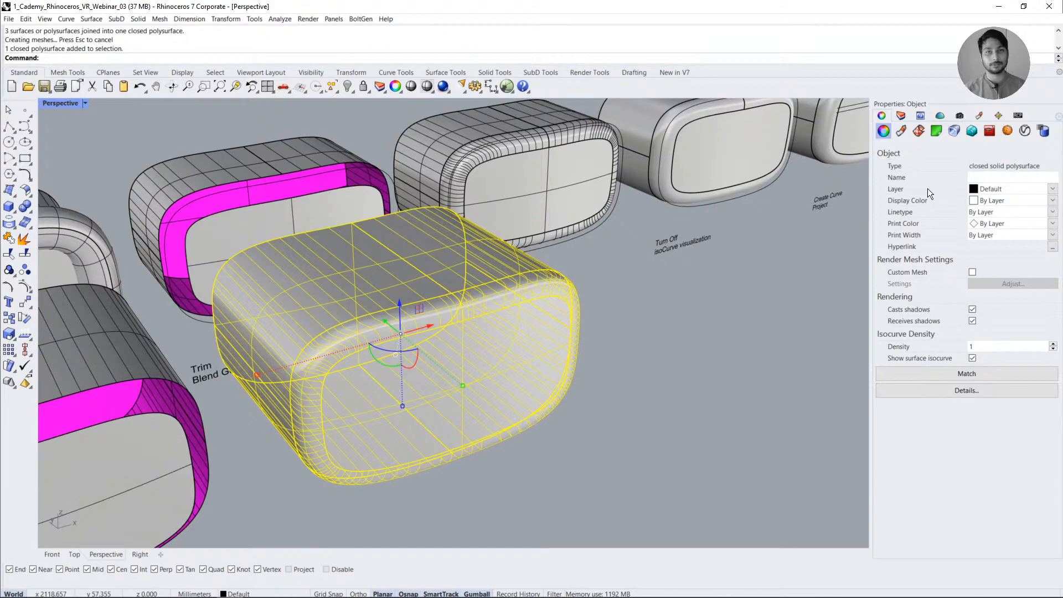
{"action": "left_click", "coordinate": [629, 311]}
{"action": "right_click_drag", "start_coordinate": [629, 311], "coordinate": [416, 335]}
{"action": "left_click", "coordinate": [460, 337]}
{"action": "left_click", "coordinate": [652, 425]}
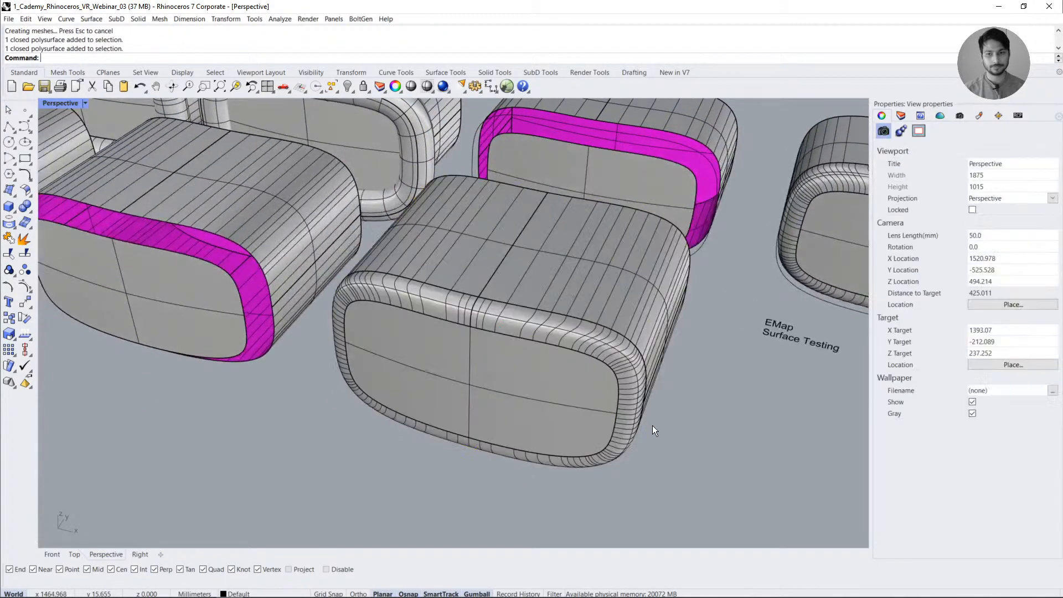
{"action": "right_click_drag", "start_coordinate": [343, 401], "coordinate": [439, 402]}
- Join the body, rim and front face of the headset at the EMap Surface Testing label into one polysurface and select it
{"action": "left_click", "coordinate": [476, 265]}
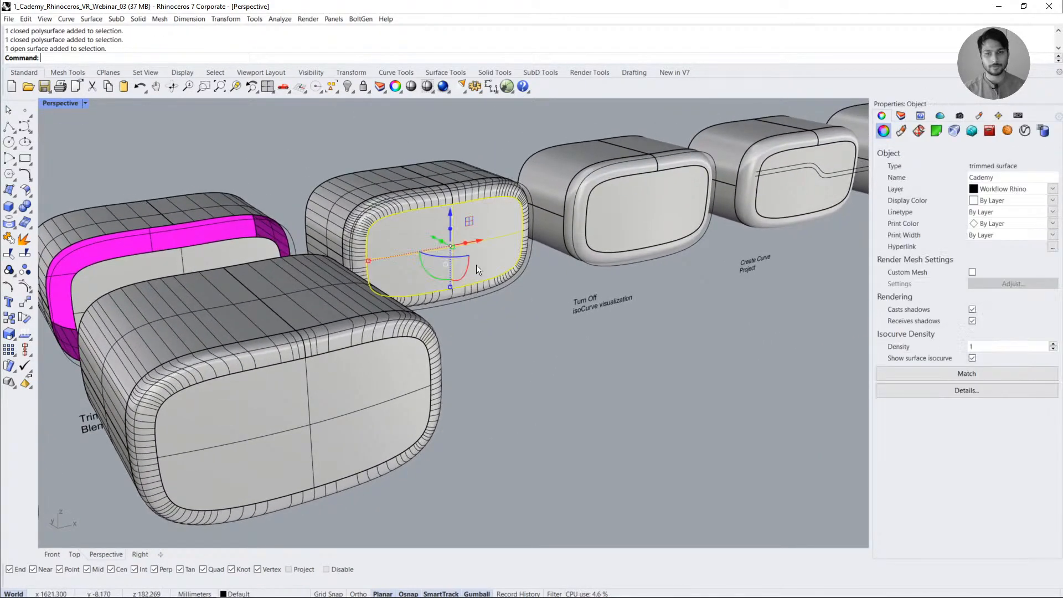
{"action": "right_click_drag", "start_coordinate": [476, 264], "coordinate": [483, 301]}
{"action": "left_click", "coordinate": [483, 302]}
{"action": "left_click", "coordinate": [397, 122]}
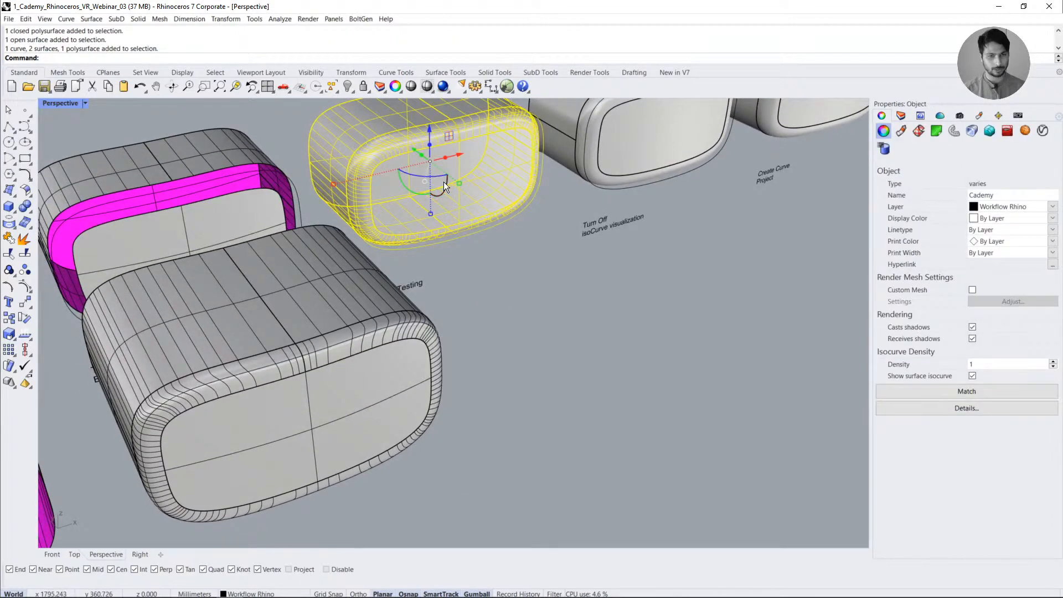
{"action": "left_click", "coordinate": [448, 248]}
{"action": "left_click", "coordinate": [363, 123]}
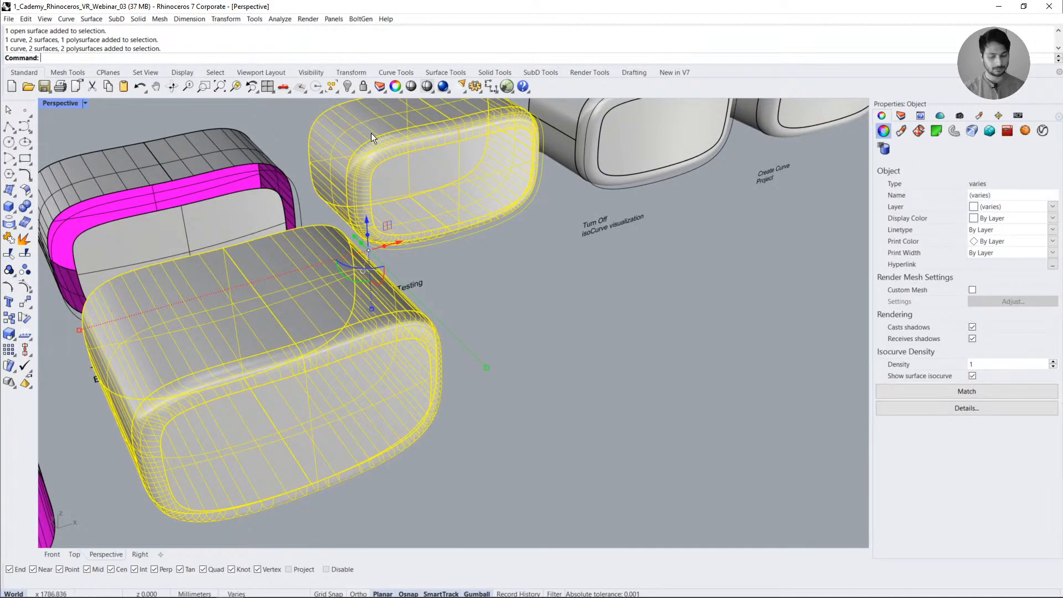
{"action": "key", "text": "ctrl+j"}
{"action": "left_click", "coordinate": [474, 198]}
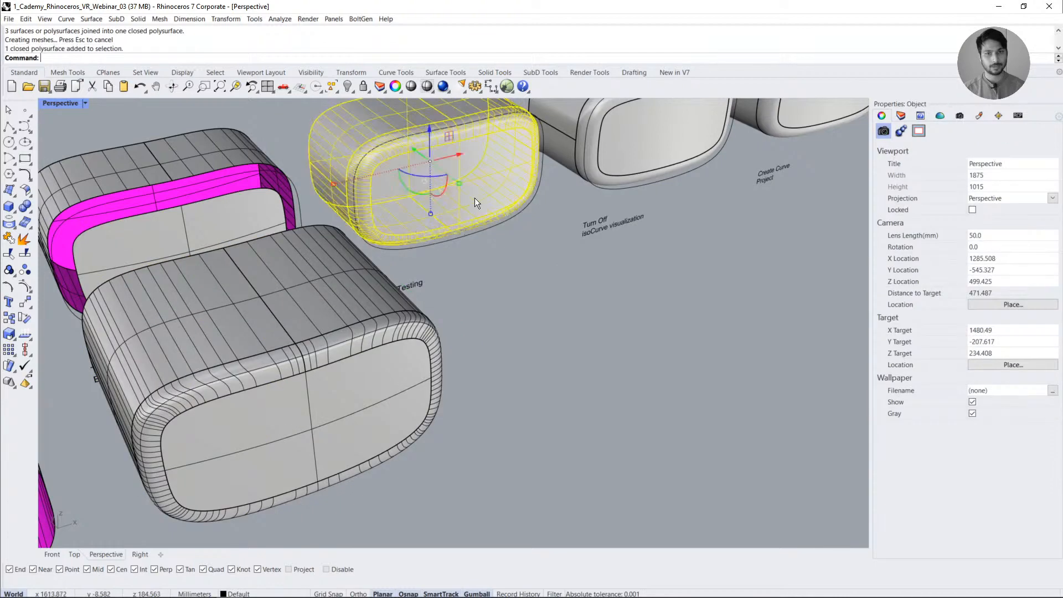
- Place a copy of the joined EMap test headset 200 mm in front of the original, at -200 along the Y axis
{"action": "left_click", "coordinate": [416, 158]}
{"action": "type", "text": "-200"}
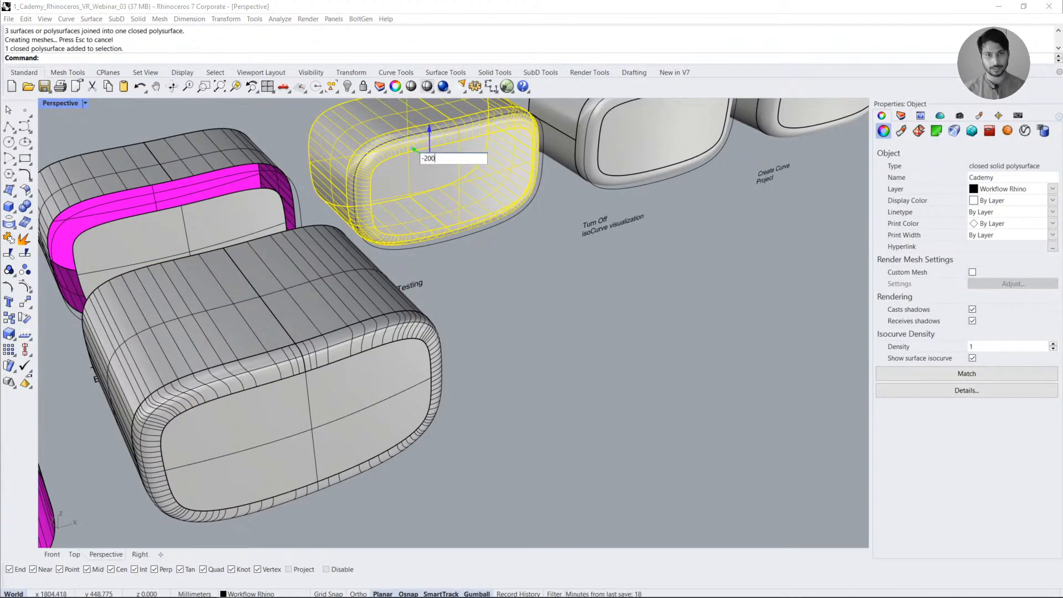
{"action": "key", "text": "Return"}
{"action": "key", "text": "ctrl+z"}
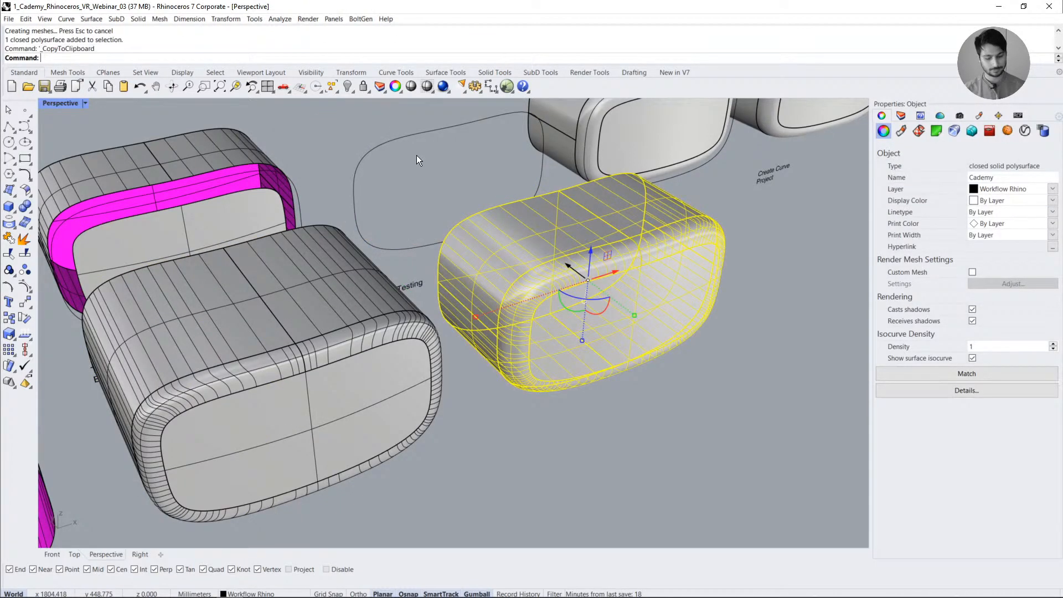
{"action": "key", "text": "ctrl+v"}
{"action": "key", "text": "F4"}
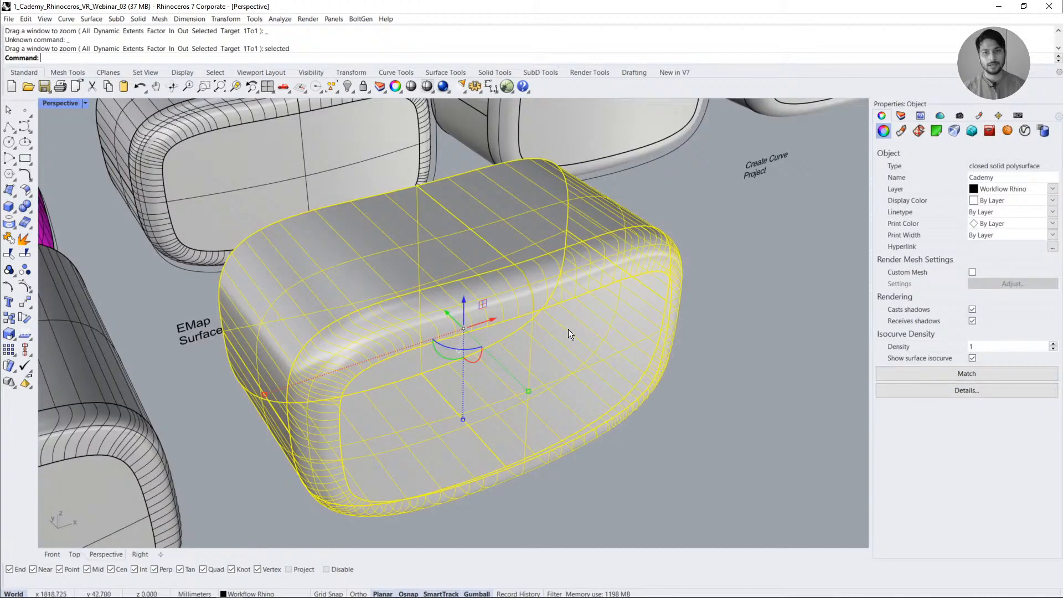
{"action": "scroll", "coordinate": [568, 328], "scroll_direction": "down", "scroll_amount": 2}
- Run the Environment Map surface analysis on the copied headset and examine the reflections across its rim from several angles
{"action": "left_click", "coordinate": [688, 339]}
{"action": "left_click", "coordinate": [586, 288]}
{"action": "left_click", "coordinate": [279, 19]}
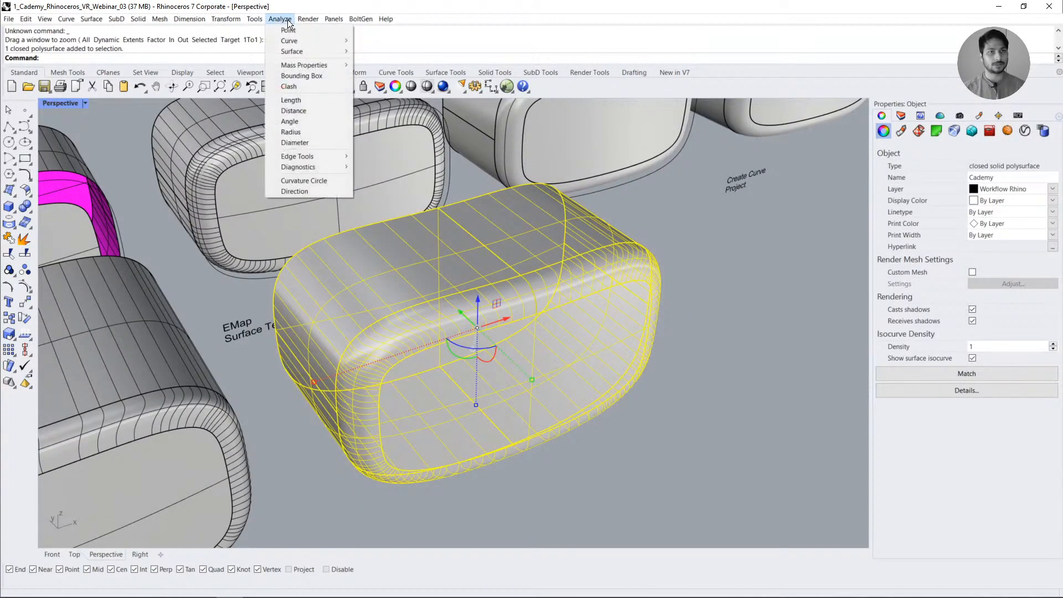
{"action": "left_click", "coordinate": [280, 19]}
{"action": "left_click", "coordinate": [279, 18]}
{"action": "mouse_move", "coordinate": [288, 51]}
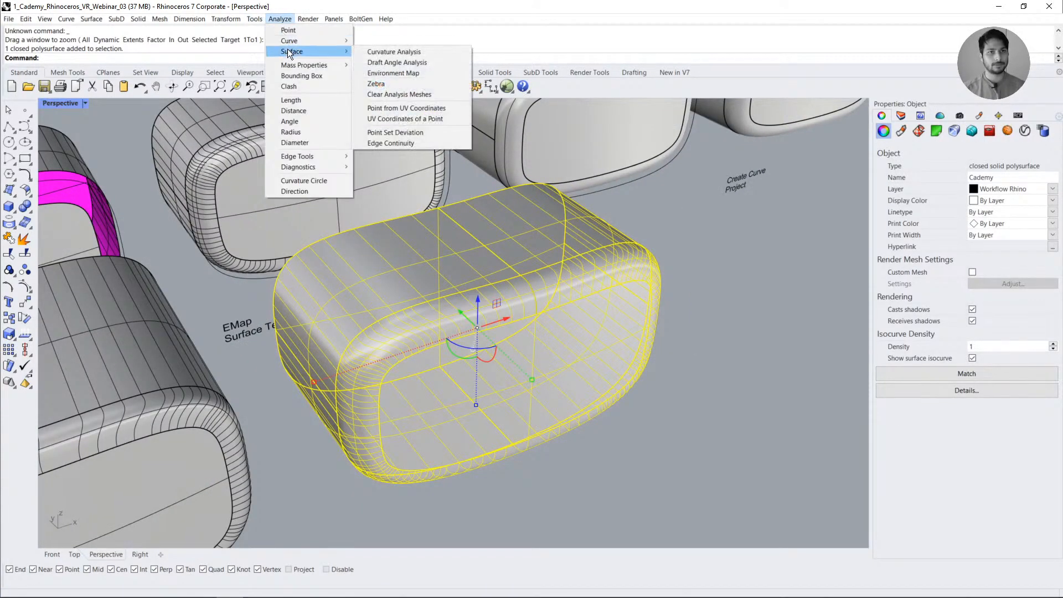
{"action": "left_click", "coordinate": [399, 73]}
{"action": "left_click", "coordinate": [714, 288]}
{"action": "right_click_drag", "start_coordinate": [714, 287], "coordinate": [562, 355]}
{"action": "mouse_move", "coordinate": [545, 354]}
{"action": "right_mouse_down"}
{"action": "mouse_move", "coordinate": [543, 322]}
{"action": "mouse_move", "coordinate": [537, 341]}
{"action": "right_mouse_up"}
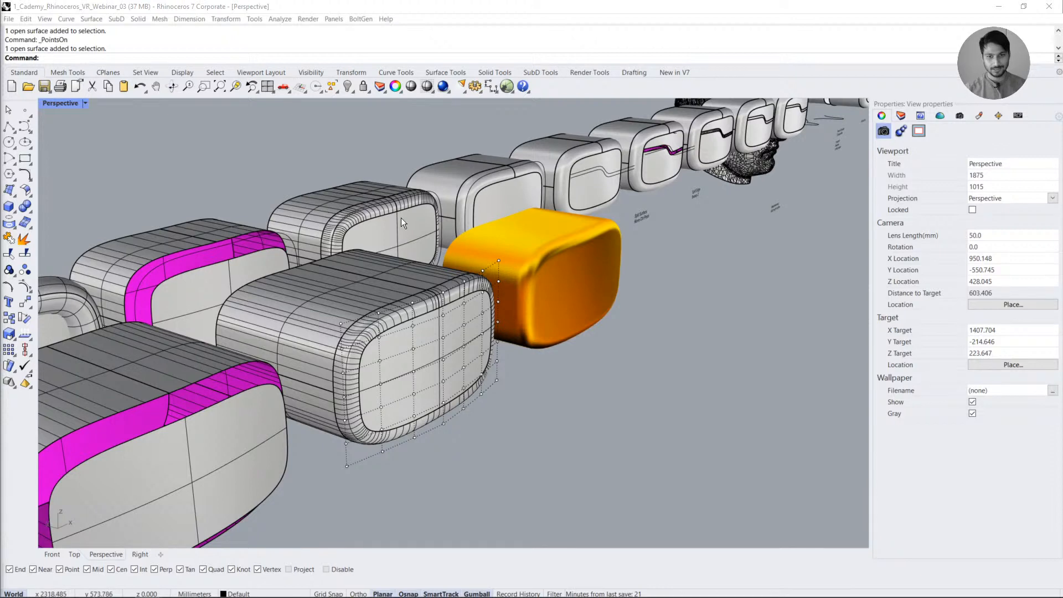
- View the copied headset's environment map from another angle and end the analysis
{"action": "left_click", "coordinate": [615, 340]}
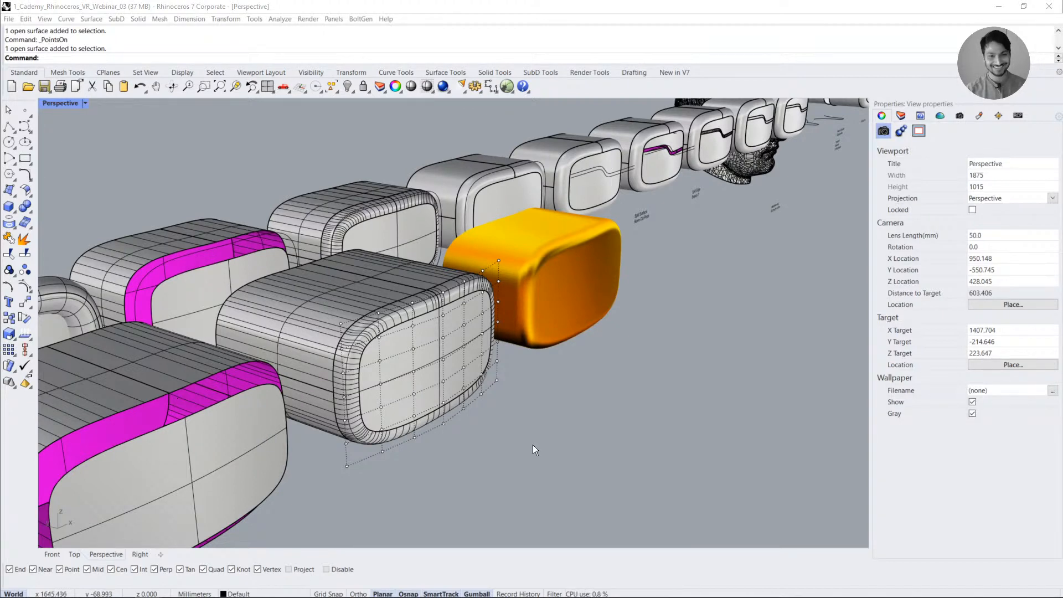
{"action": "left_click", "coordinate": [702, 450]}
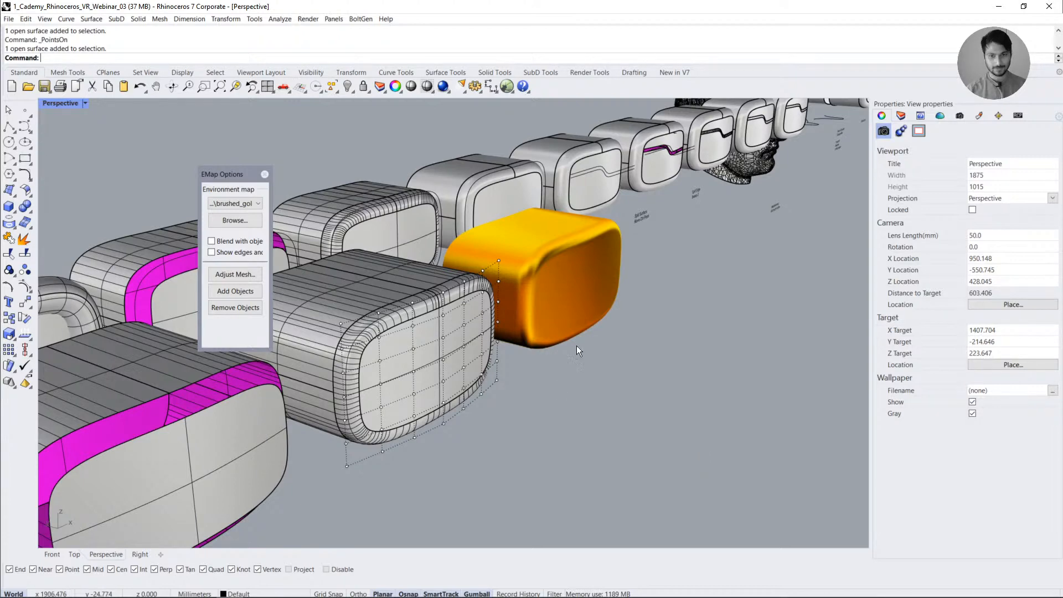
{"action": "right_click_drag", "start_coordinate": [646, 323], "coordinate": [474, 403]}
{"action": "left_click", "coordinate": [369, 420]}
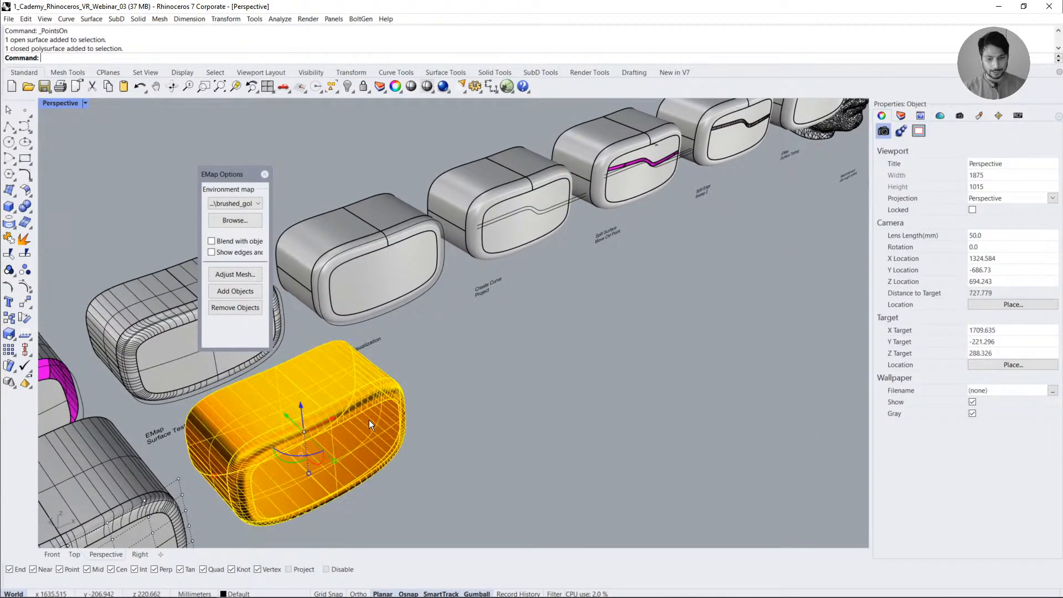
{"action": "left_click", "coordinate": [264, 175]}
{"action": "left_click", "coordinate": [524, 446]}
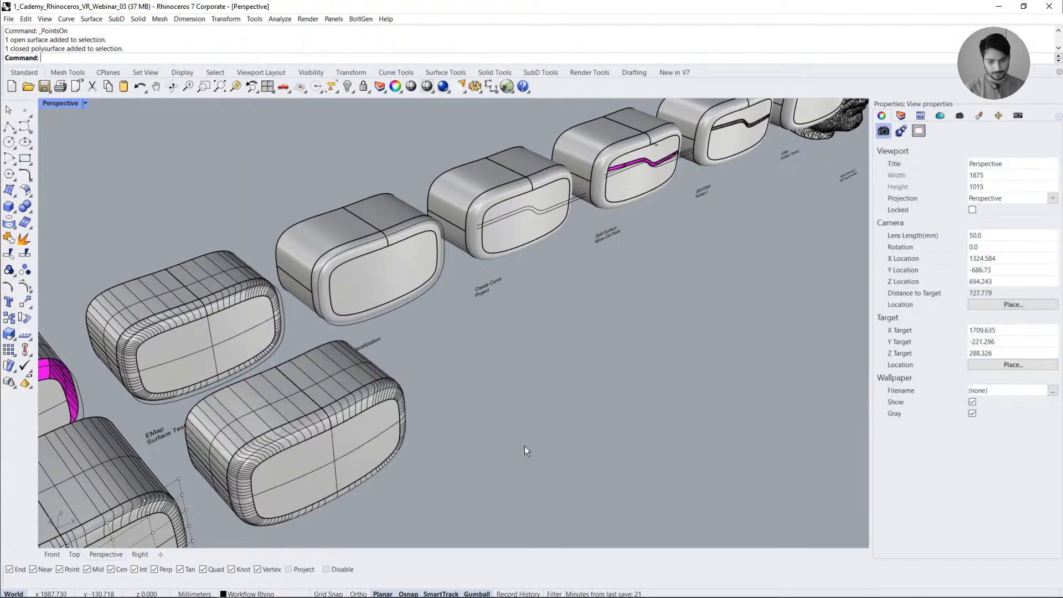
- Duplicate the front headset copy and move the duplicate 200 mm along the X axis
{"action": "left_click", "coordinate": [338, 407]}
{"action": "left_click", "coordinate": [409, 429]}
{"action": "right_click_drag", "start_coordinate": [410, 430], "coordinate": [409, 310]}
{"action": "left_click", "coordinate": [431, 327]}
{"action": "right_click_drag", "start_coordinate": [484, 330], "coordinate": [497, 350], "text": "shift"}
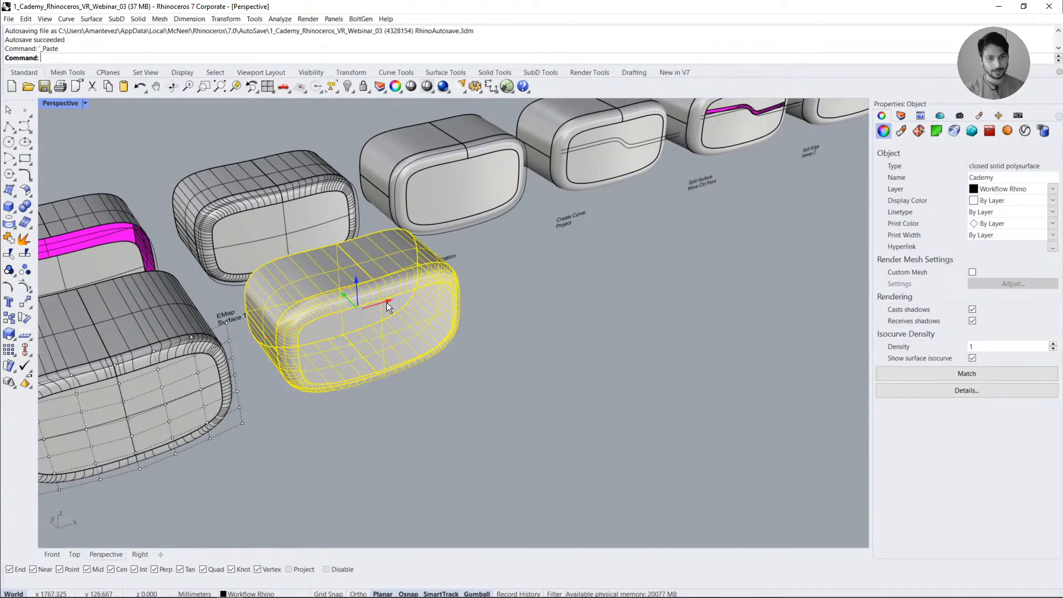
{"action": "left_click", "coordinate": [387, 302]}
{"action": "type", "text": "200"}
{"action": "key", "text": "Return"}
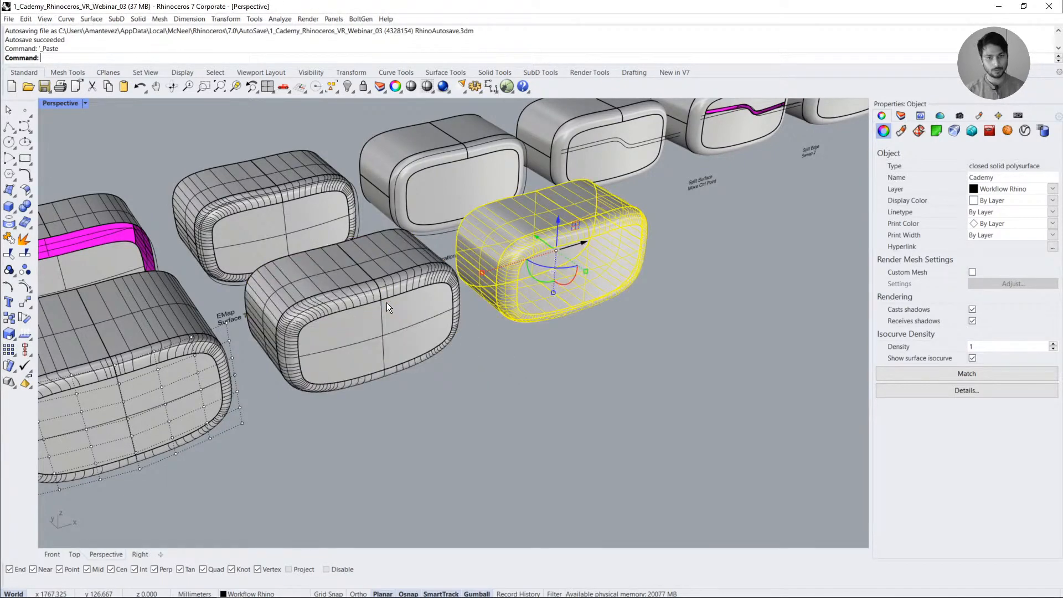
{"action": "right_click_drag", "start_coordinate": [578, 364], "coordinate": [502, 409], "text": "shift"}
{"action": "left_click", "coordinate": [529, 360]}
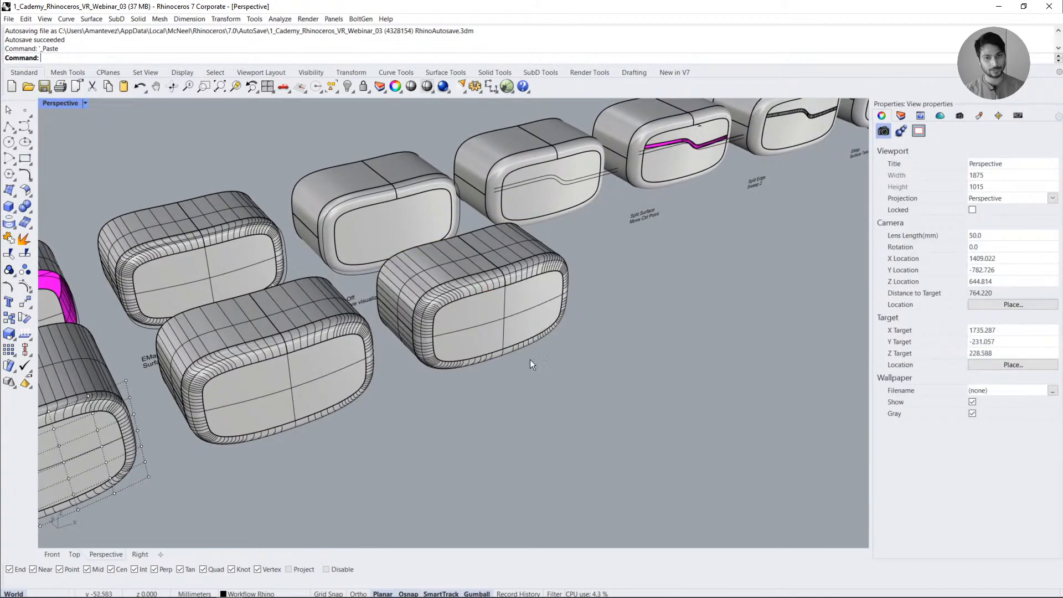
- Inspect the dense isocurves across the new headset copy up close, with the solid selected and deselected
{"action": "scroll", "coordinate": [530, 359], "scroll_direction": "up", "scroll_amount": 5}
{"action": "right_click_drag", "start_coordinate": [543, 309], "coordinate": [537, 372], "text": "shift"}
{"action": "left_click", "coordinate": [460, 269]}
{"action": "key", "text": "Escape"}
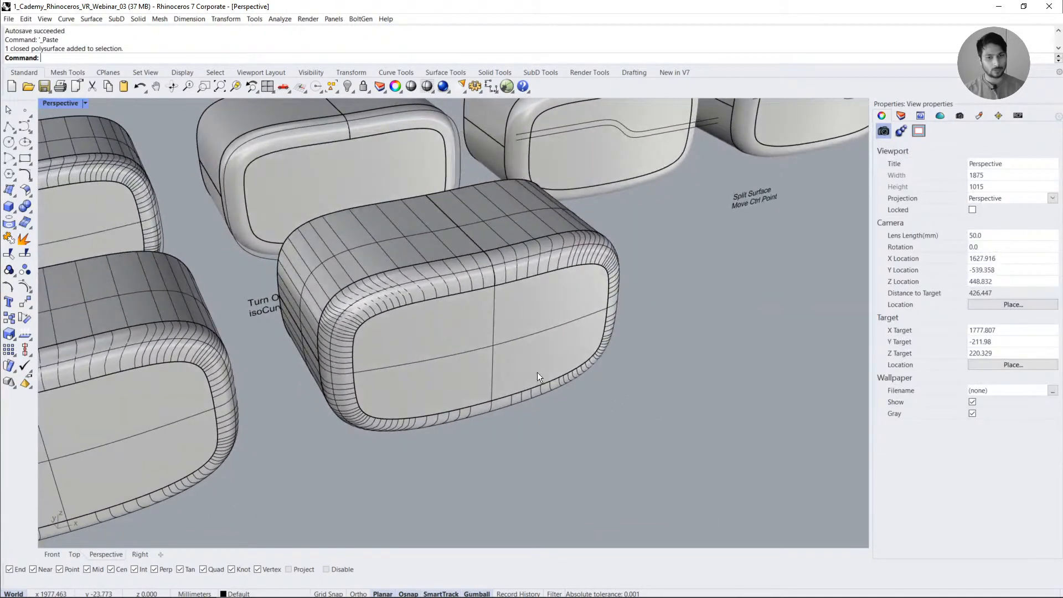
{"action": "left_click", "coordinate": [537, 372]}
{"action": "key", "text": "Escape"}
{"action": "left_click", "coordinate": [506, 357]}
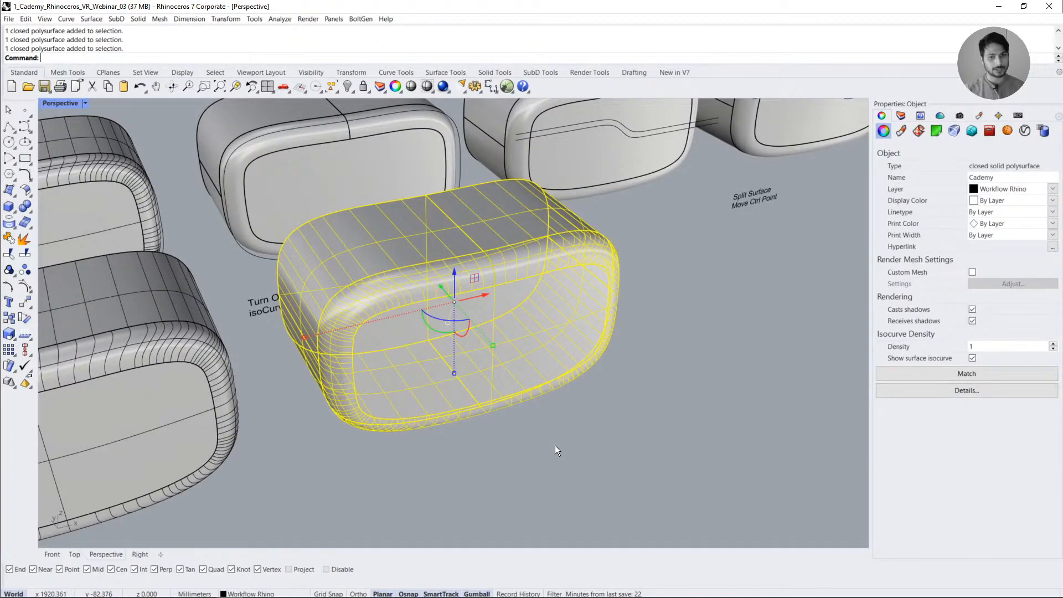
{"action": "key", "text": "Escape"}
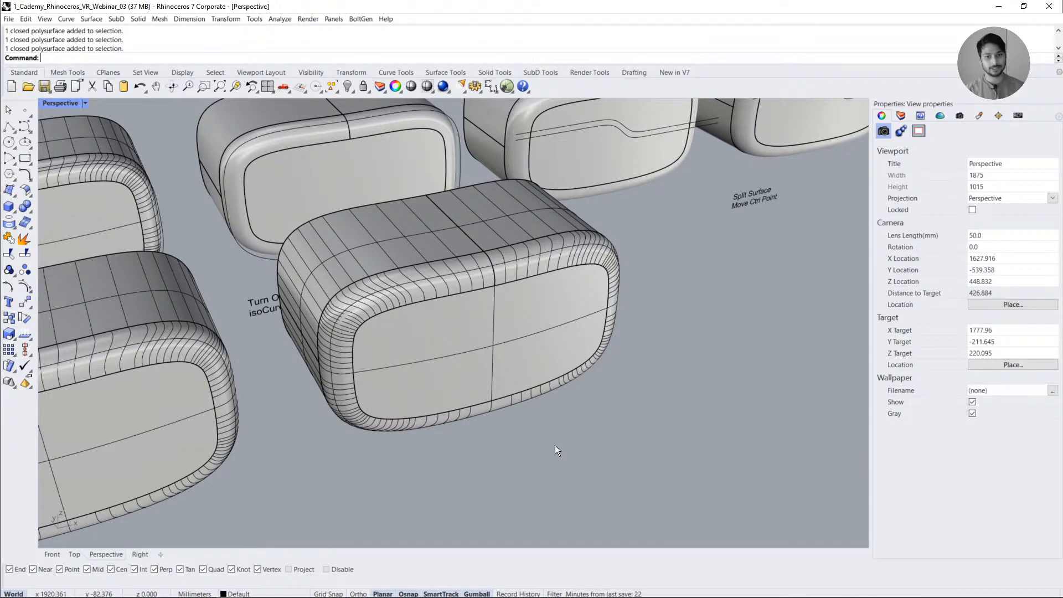
- Turn off the surface isocurve display for the new headset copy
{"action": "left_click", "coordinate": [457, 360]}
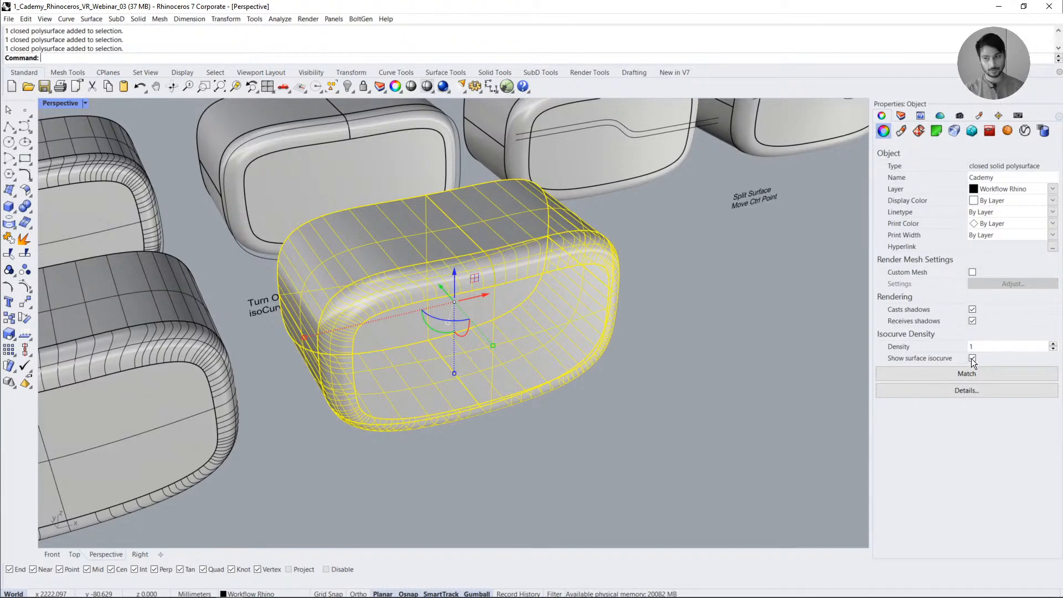
{"action": "left_click", "coordinate": [753, 371]}
{"action": "left_click", "coordinate": [504, 349]}
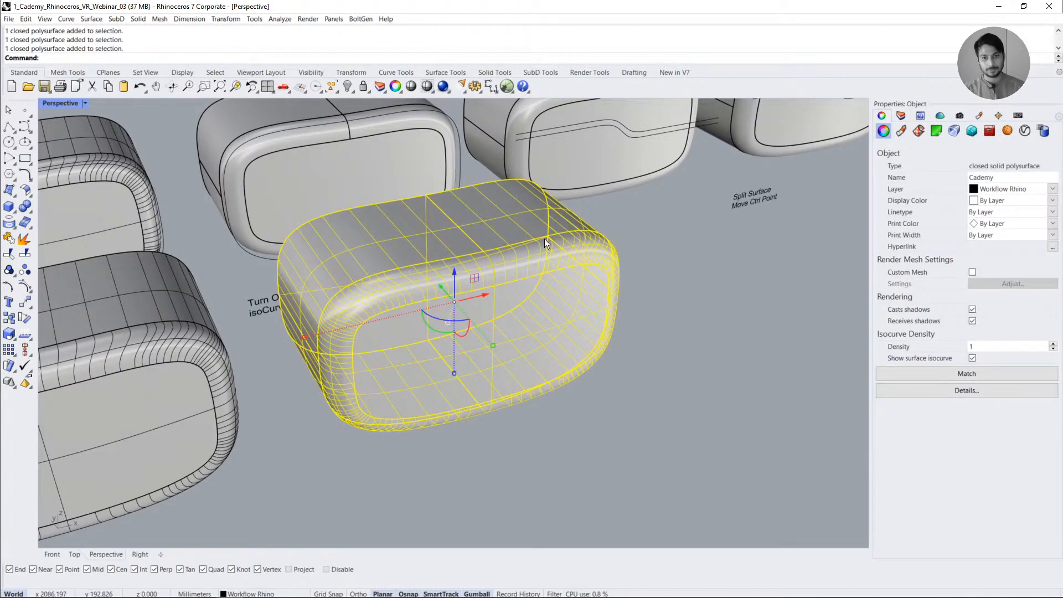
{"action": "left_click", "coordinate": [972, 359]}
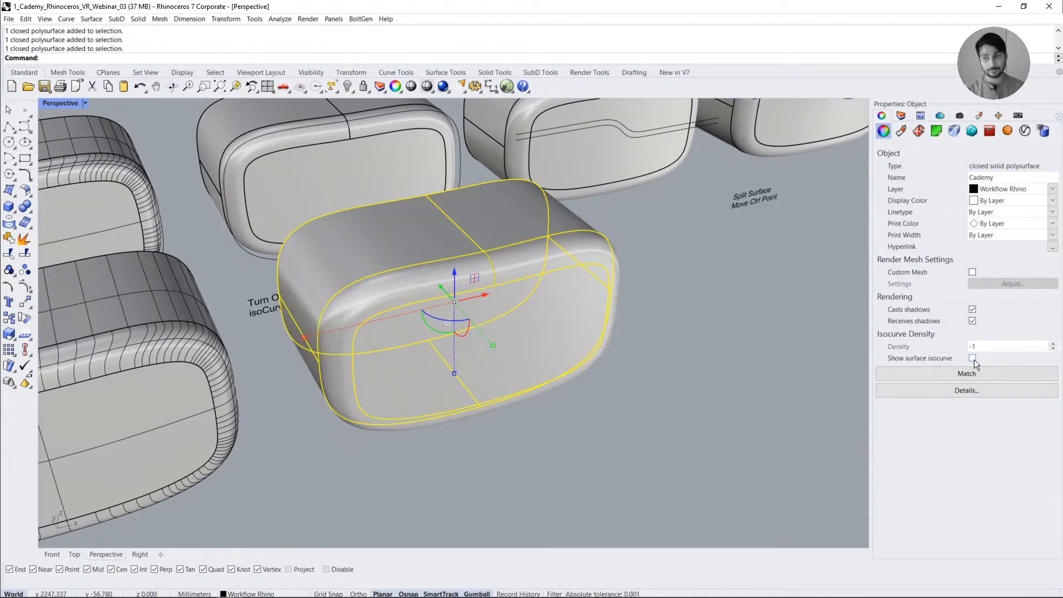
{"action": "left_click", "coordinate": [703, 341]}
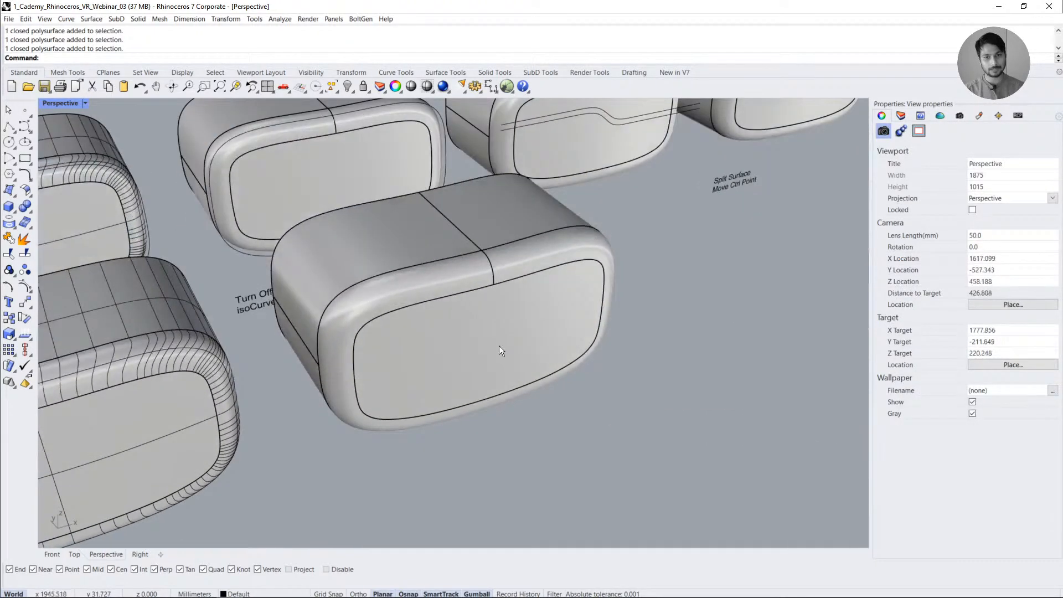
{"action": "left_click", "coordinate": [500, 345]}
{"action": "left_click", "coordinate": [666, 341]}
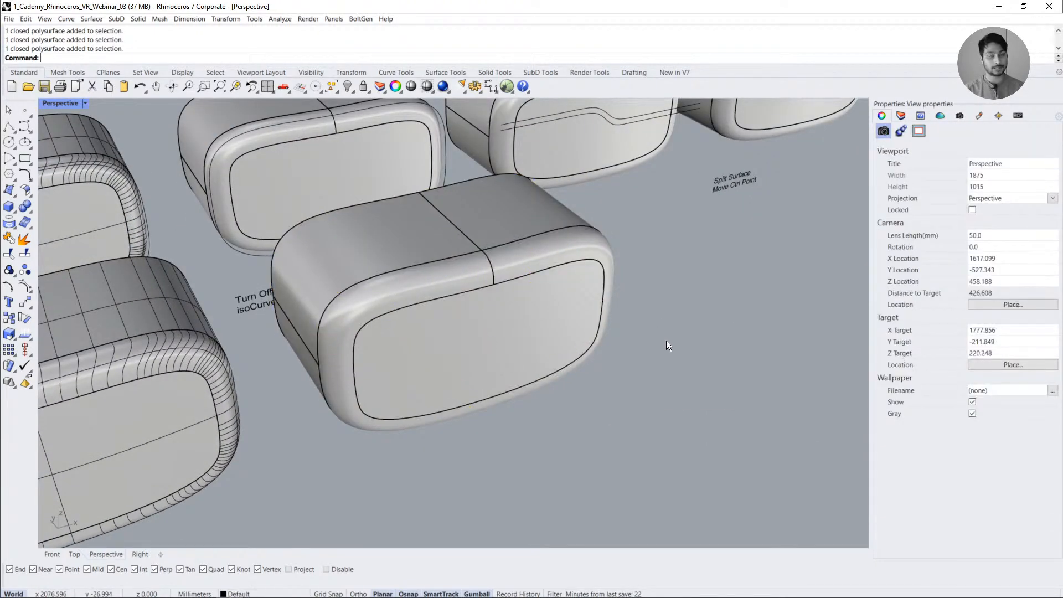
{"action": "right_click_drag", "start_coordinate": [447, 337], "coordinate": [449, 393]}
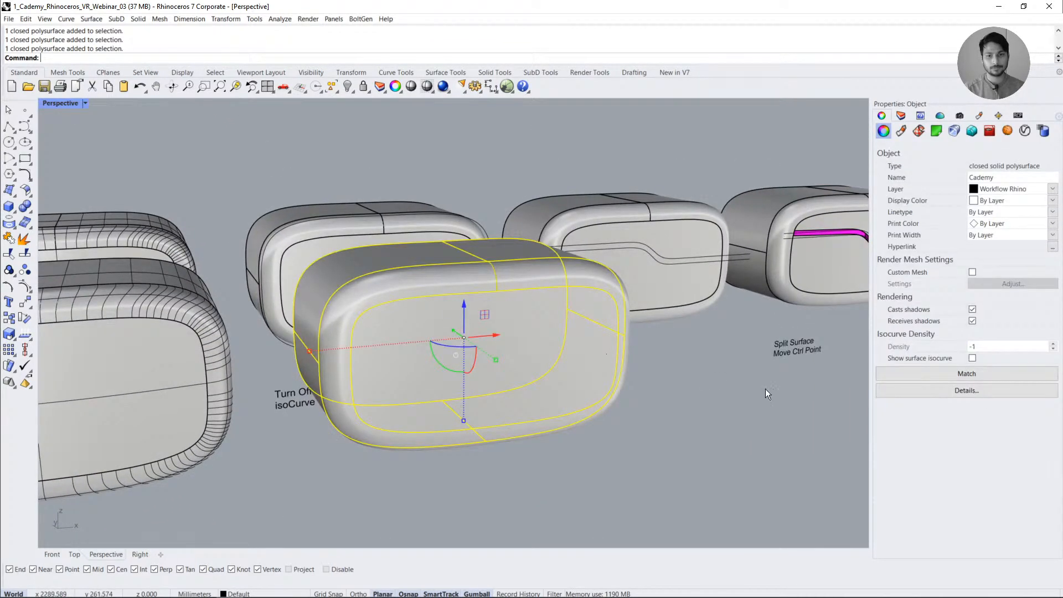
{"action": "left_click", "coordinate": [519, 350]}
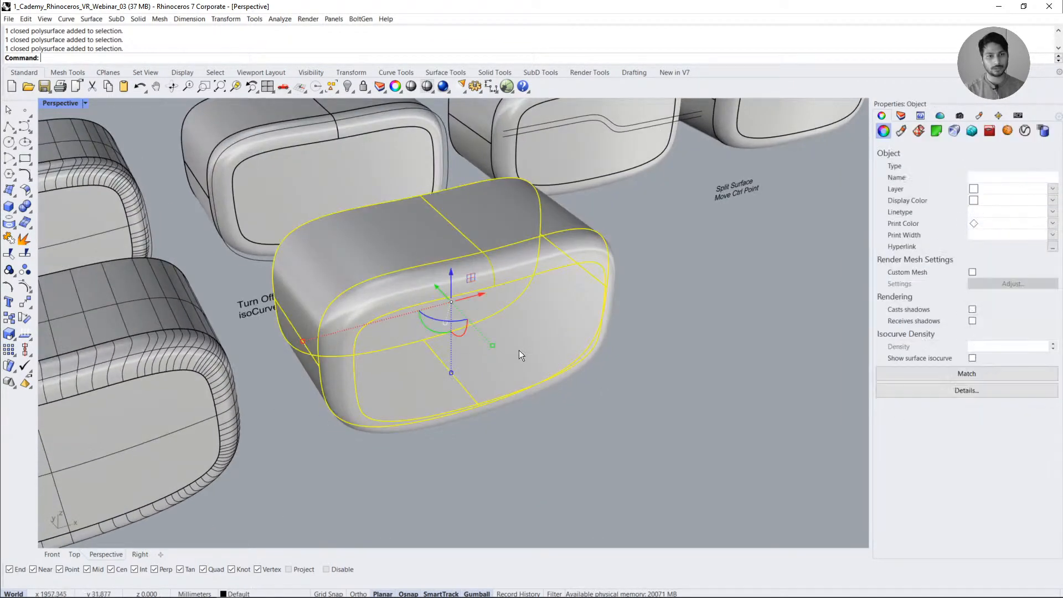
{"action": "left_click", "coordinate": [972, 358]}
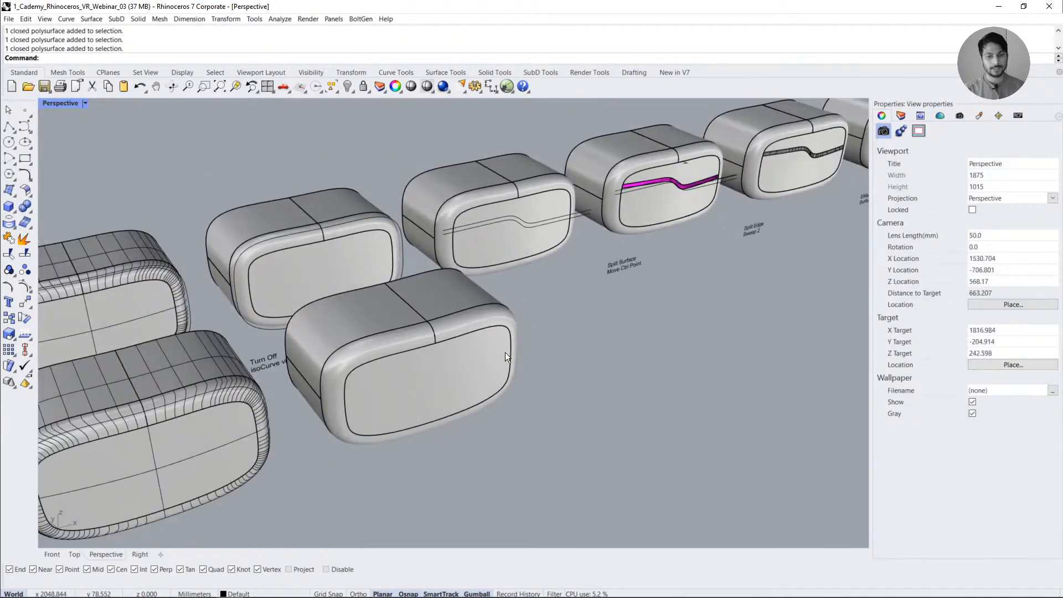
- Examine the double S-shaped curve on the headset labelled Create Curve Project, in perspective and in the Front view
{"action": "right_click_drag", "start_coordinate": [589, 331], "coordinate": [520, 364], "text": "shift"}
{"action": "left_click", "coordinate": [538, 284]}
{"action": "left_click", "coordinate": [611, 402]}
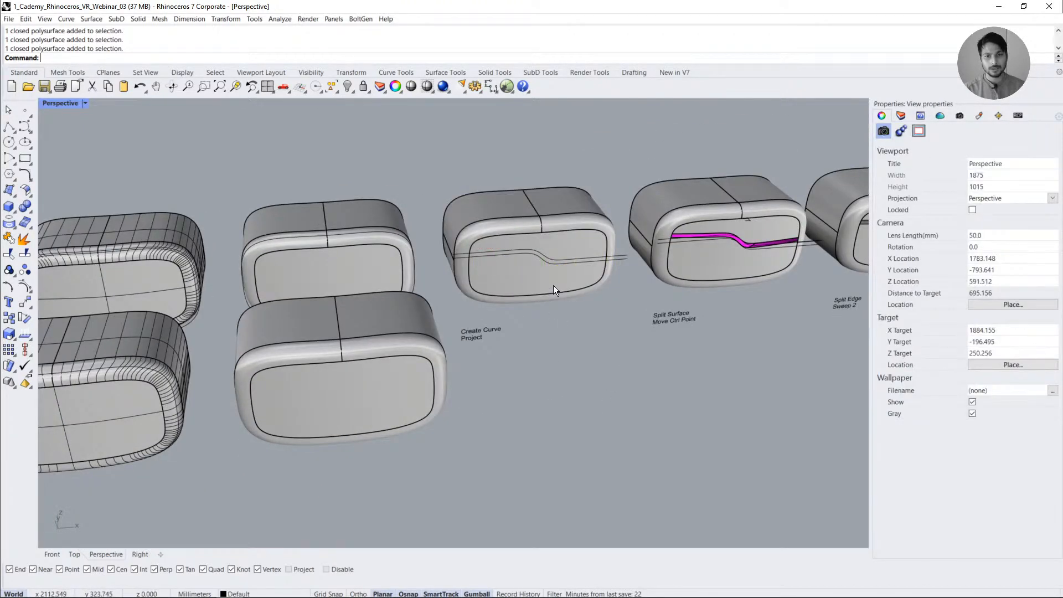
{"action": "left_click", "coordinate": [553, 286]}
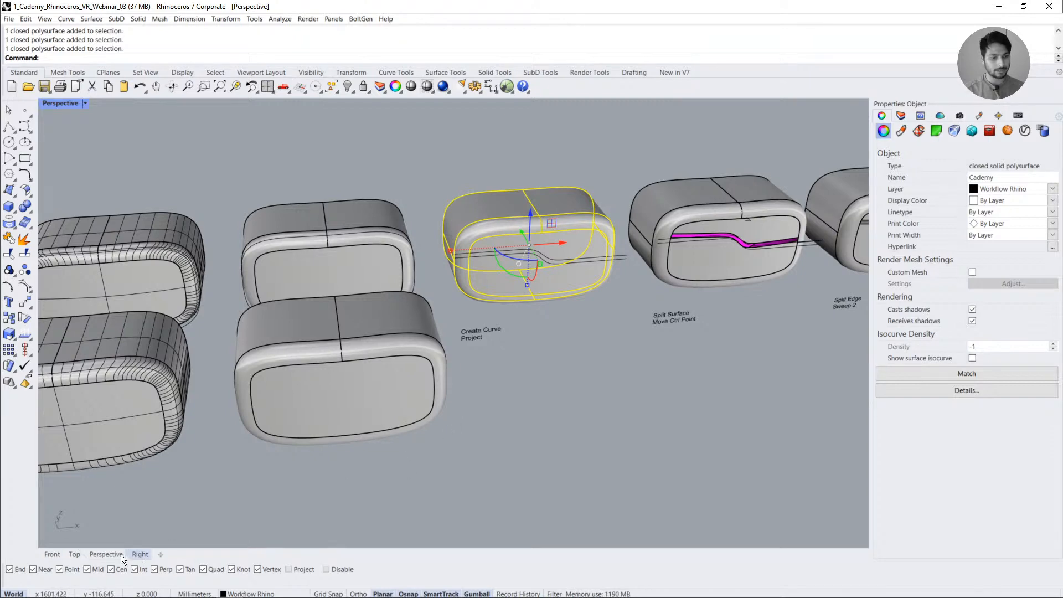
{"action": "left_click", "coordinate": [52, 554]}
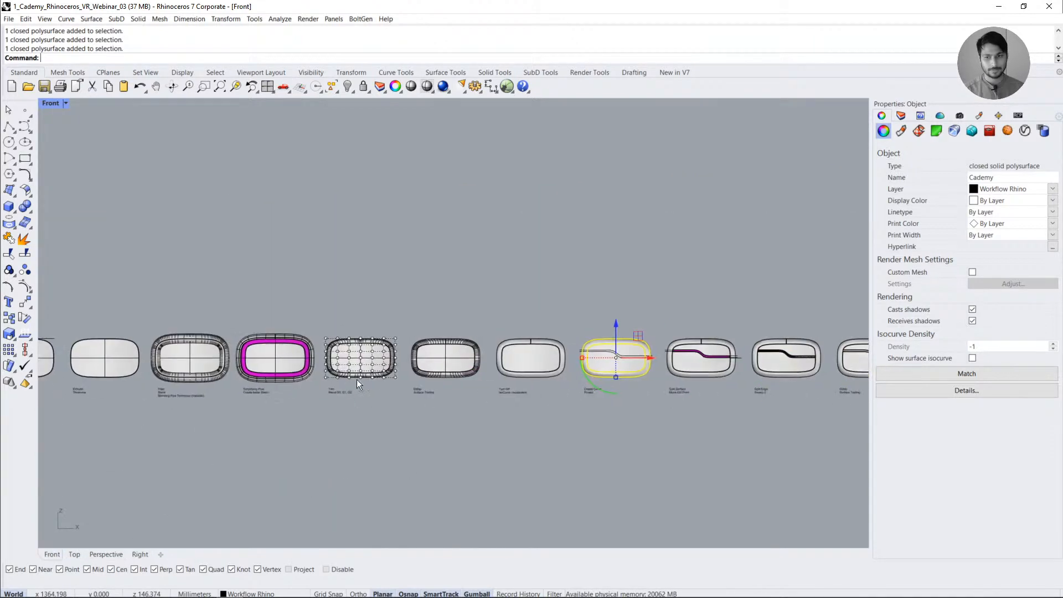
{"action": "scroll", "coordinate": [665, 371], "scroll_direction": "up", "scroll_amount": 3}
{"action": "key", "text": "Escape"}
{"action": "scroll", "coordinate": [473, 350], "scroll_direction": "up", "scroll_amount": 2}
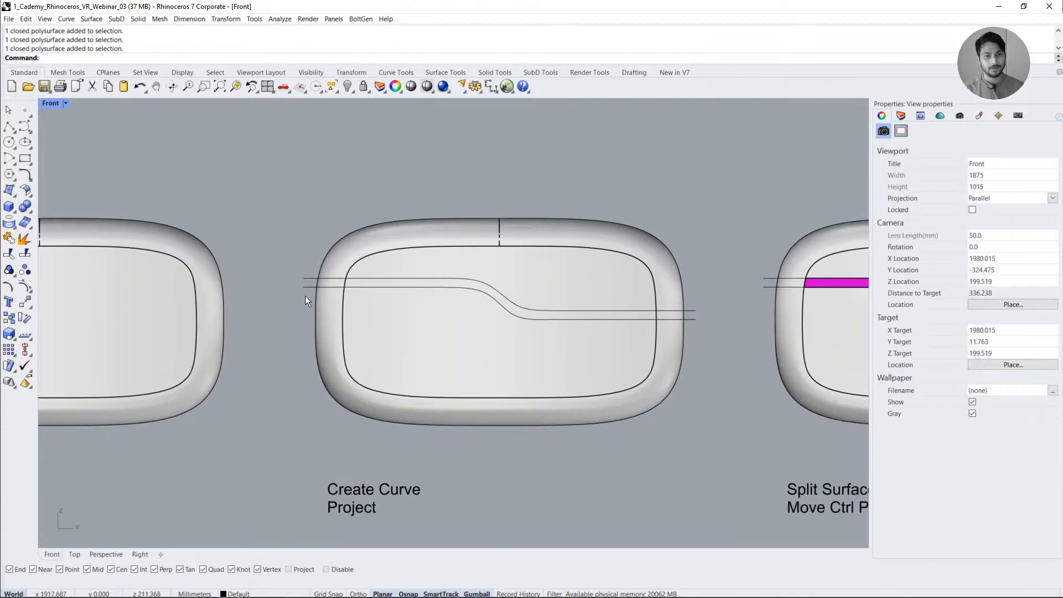
{"action": "left_click", "coordinate": [306, 287]}
{"action": "key", "text": "Escape"}
{"action": "right_click_drag", "start_coordinate": [402, 425], "coordinate": [408, 343]}
- Draw a degree-3 control-point curve with eight points below the Create Curve Project label, horizontal at both ends and stepping down about 20 mm midway
{"action": "left_click", "coordinate": [25, 126]}
{"action": "right_click_drag", "start_coordinate": [289, 365], "coordinate": [285, 299]}
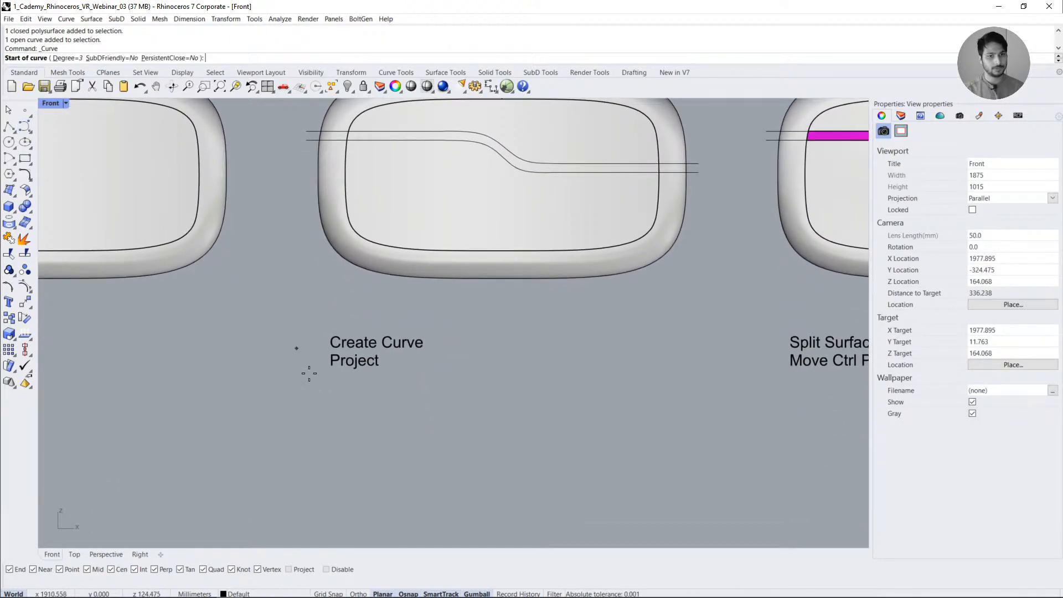
{"action": "left_click", "coordinate": [308, 439]}
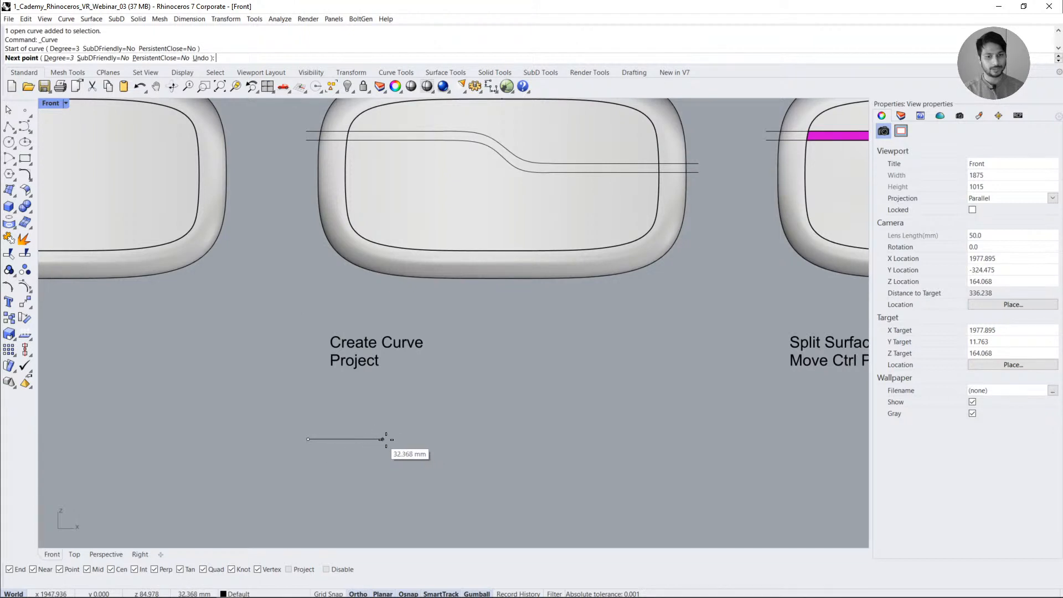
{"action": "left_click", "coordinate": [386, 439]}
{"action": "left_click", "coordinate": [447, 439]}
{"action": "left_click", "coordinate": [516, 439]}
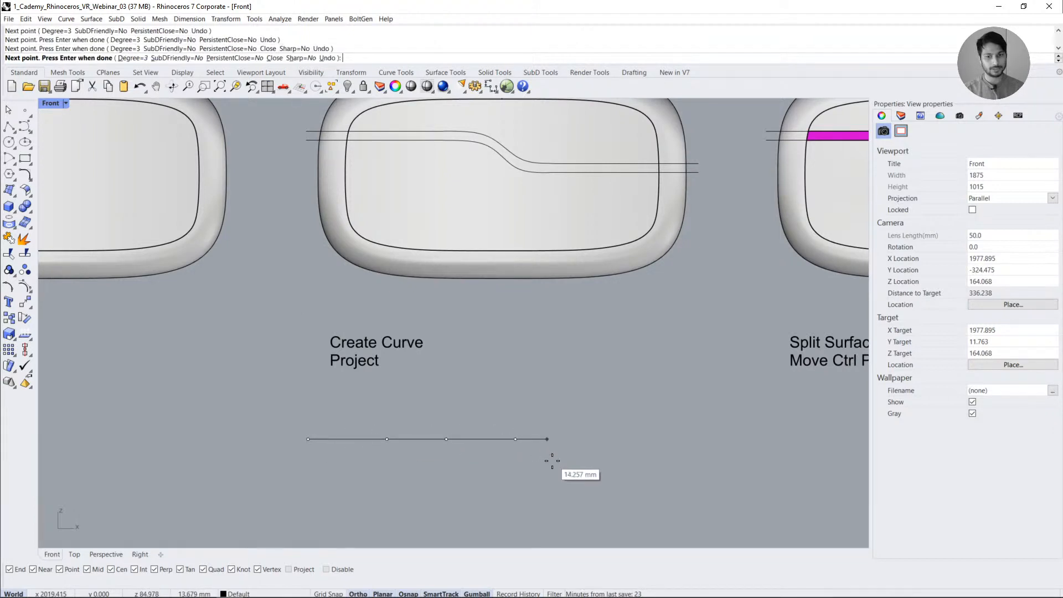
{"action": "left_click", "coordinate": [553, 484]}
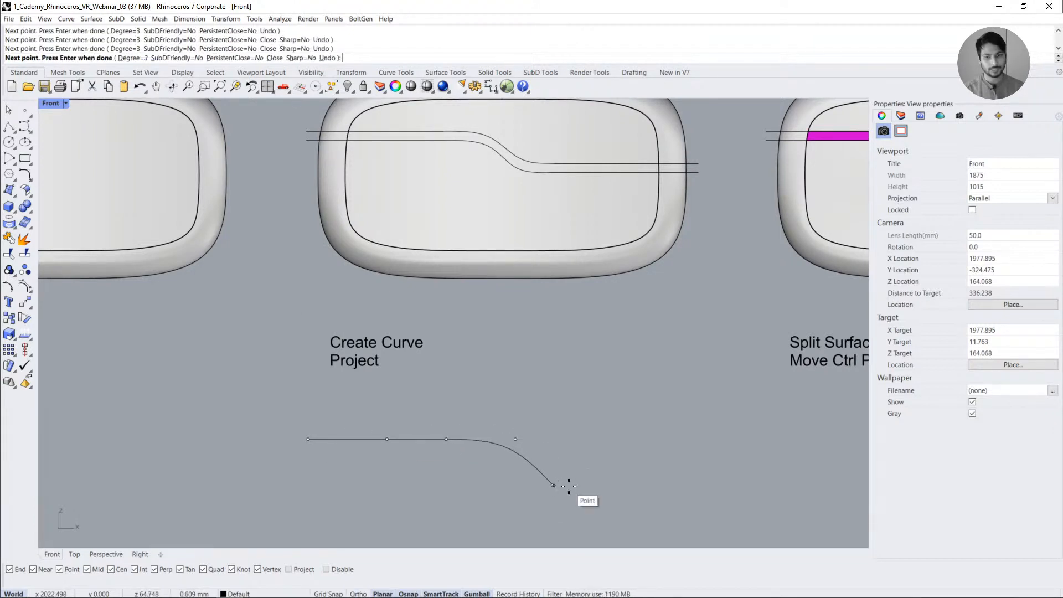
{"action": "left_click", "coordinate": [603, 485]}
{"action": "left_click", "coordinate": [663, 485]}
{"action": "left_click", "coordinate": [738, 485]}
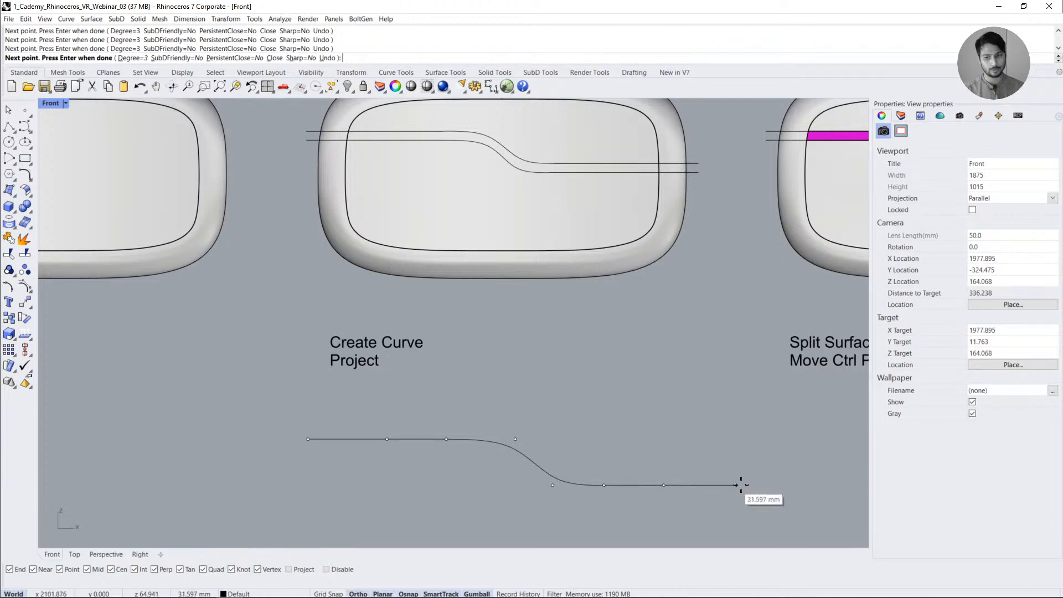
{"action": "right_click", "coordinate": [774, 484]}
- Duplicate the new S-shaped curve in place and move the duplicate slightly upward to form a parallel pair
{"action": "left_click", "coordinate": [658, 487]}
{"action": "right_click_drag", "start_coordinate": [633, 493], "coordinate": [613, 464]}
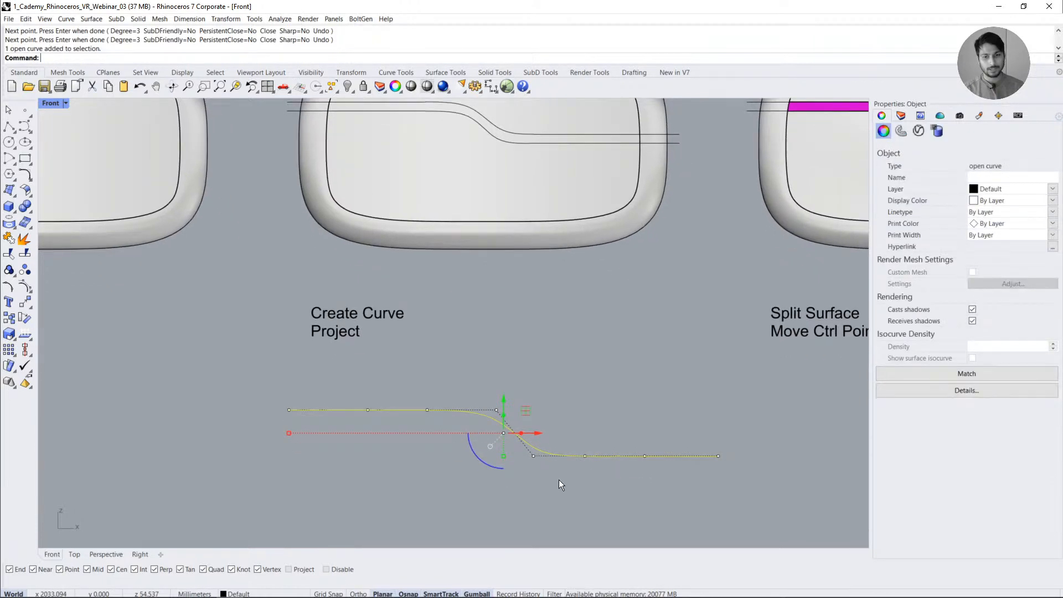
{"action": "scroll", "coordinate": [559, 479], "scroll_direction": "down", "scroll_amount": 2}
{"action": "key", "text": "Escape"}
{"action": "left_click", "coordinate": [527, 449]}
{"action": "key", "text": "ctrl+c"}
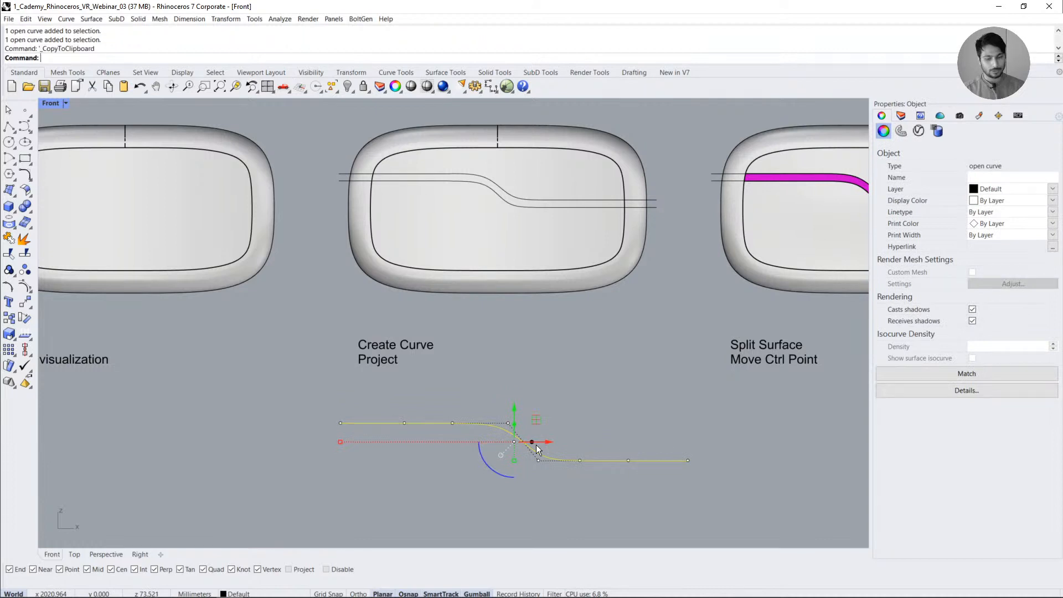
{"action": "key", "text": "ctrl+v"}
{"action": "left_click_drag", "start_coordinate": [513, 406], "coordinate": [516, 396]}
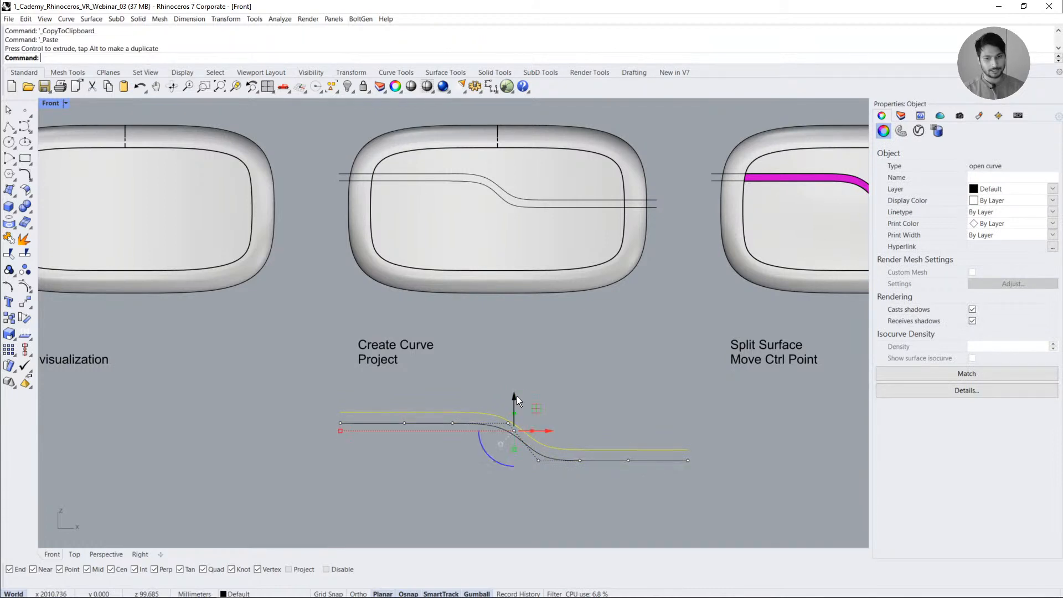
- Show the upper curve's control points and shift the four points of its lower straight end slightly along positive X
{"action": "left_click", "coordinate": [8, 269]}
{"action": "scroll", "coordinate": [532, 443], "scroll_direction": "up", "scroll_amount": 2}
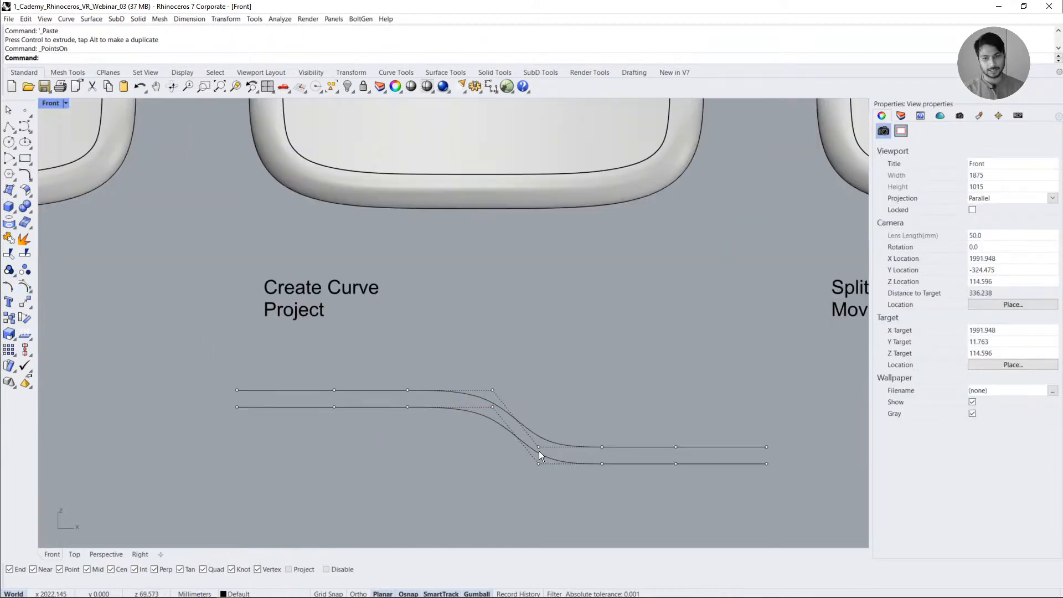
{"action": "left_click", "coordinate": [538, 446]}
{"action": "left_click_drag", "start_coordinate": [592, 418], "coordinate": [790, 465], "text": "shift"}
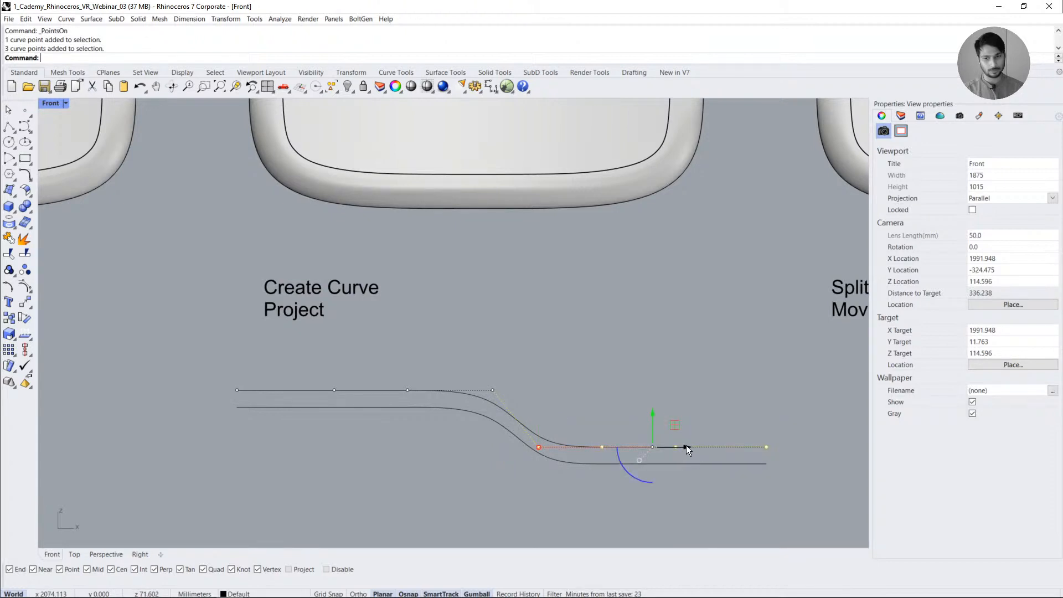
{"action": "left_click_drag", "start_coordinate": [686, 446], "coordinate": [693, 446]}
{"action": "left_click", "coordinate": [692, 384]}
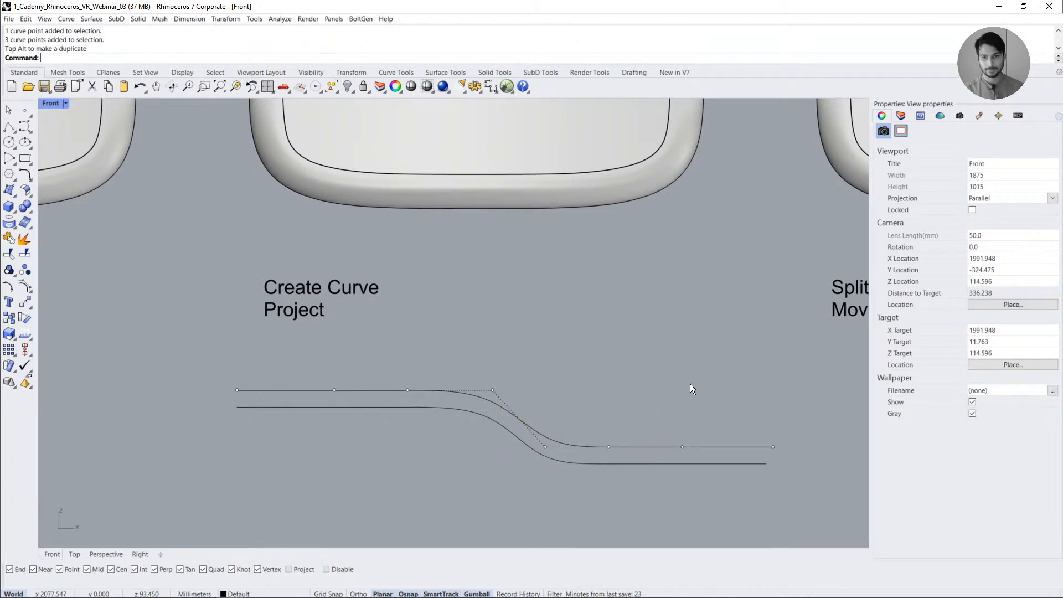
- Select both S-shaped curves below the Create Curve Project headset
{"action": "scroll", "coordinate": [637, 386], "scroll_direction": "down", "scroll_amount": 4}
{"action": "key", "text": "Escape"}
{"action": "left_click_drag", "start_coordinate": [592, 460], "coordinate": [564, 413]}
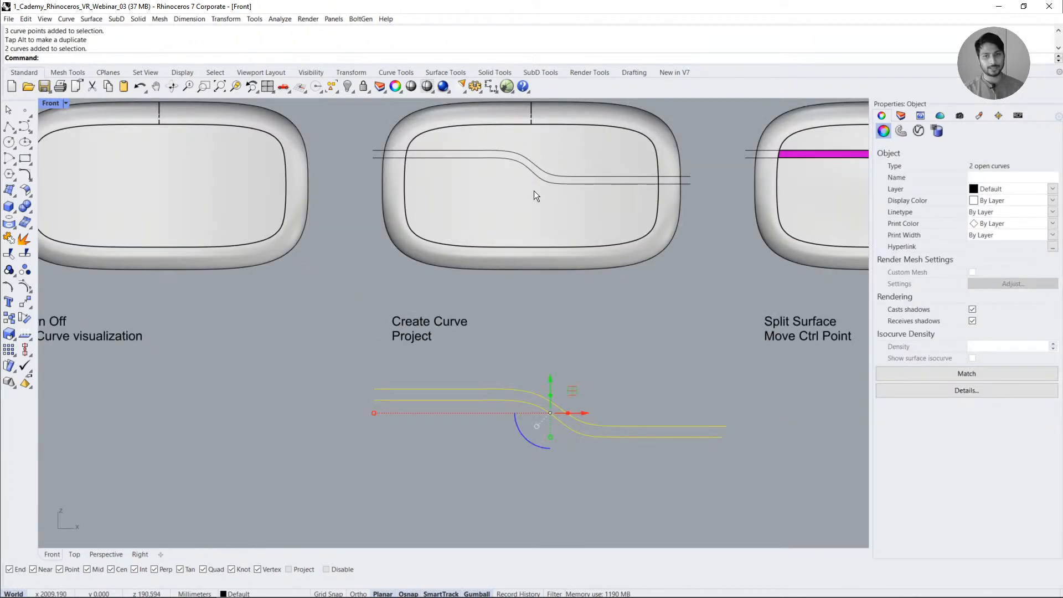
- Inspect the two S-shaped curves in front of the Create Curve Project body in the Perspective view
{"action": "left_click", "coordinate": [102, 555]}
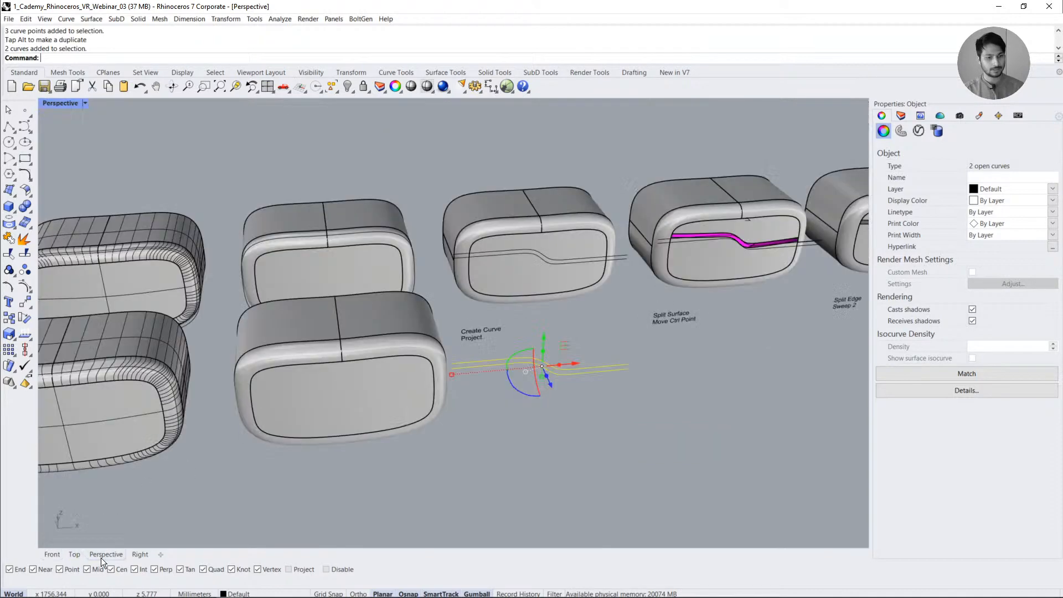
{"action": "right_click_drag", "start_coordinate": [366, 438], "coordinate": [516, 434]}
{"action": "key", "text": "Escape"}
{"action": "scroll", "coordinate": [517, 235], "scroll_direction": "up", "scroll_amount": 5}
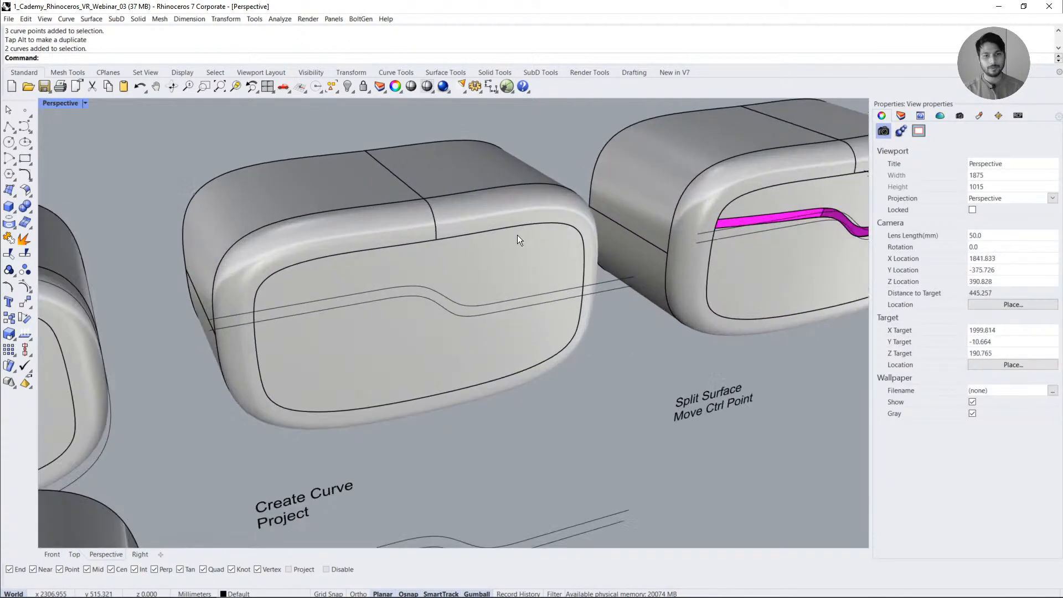
{"action": "scroll", "coordinate": [207, 341], "scroll_direction": "up", "scroll_amount": 3}
{"action": "left_click", "coordinate": [199, 340]}
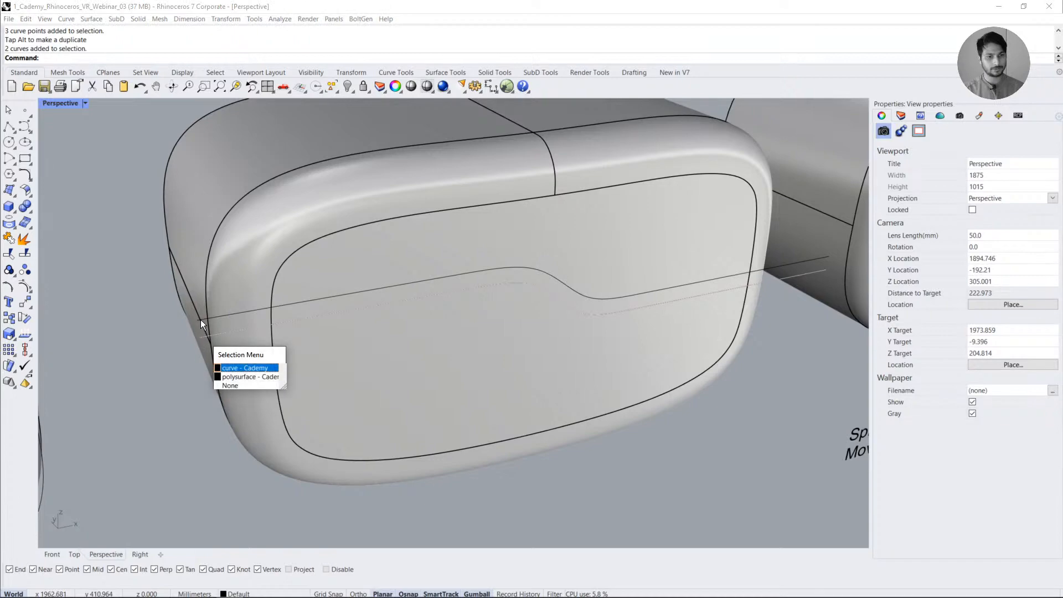
{"action": "left_click", "coordinate": [245, 367]}
{"action": "key", "text": "Escape"}
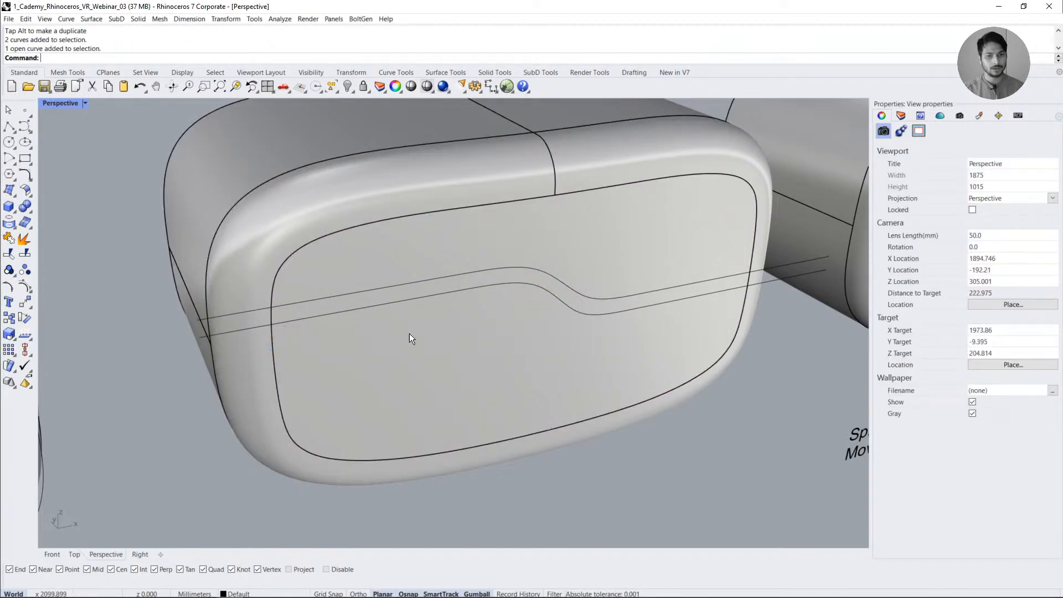
- Explode the Create Curve Project body into separate surfaces
{"action": "left_click", "coordinate": [410, 333]}
{"action": "scroll", "coordinate": [251, 359], "scroll_direction": "down", "scroll_amount": 6}
{"action": "left_click", "coordinate": [569, 447]}
{"action": "right_click_drag", "start_coordinate": [569, 447], "coordinate": [394, 367]}
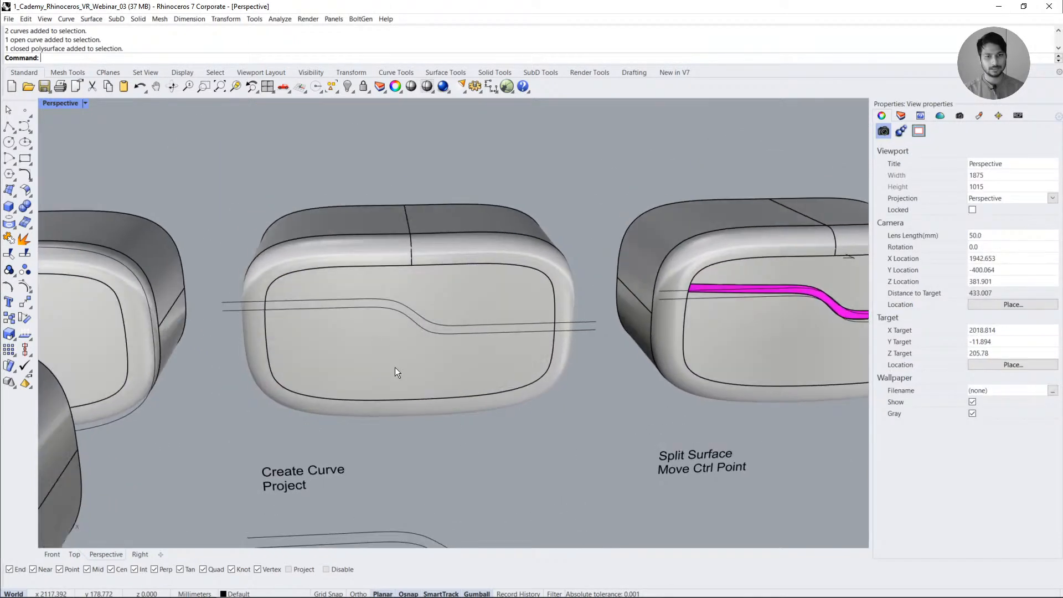
{"action": "left_click", "coordinate": [394, 367]}
{"action": "right_click_drag", "start_coordinate": [358, 416], "coordinate": [464, 451]}
{"action": "left_click", "coordinate": [464, 451]}
{"action": "left_click", "coordinate": [408, 351]}
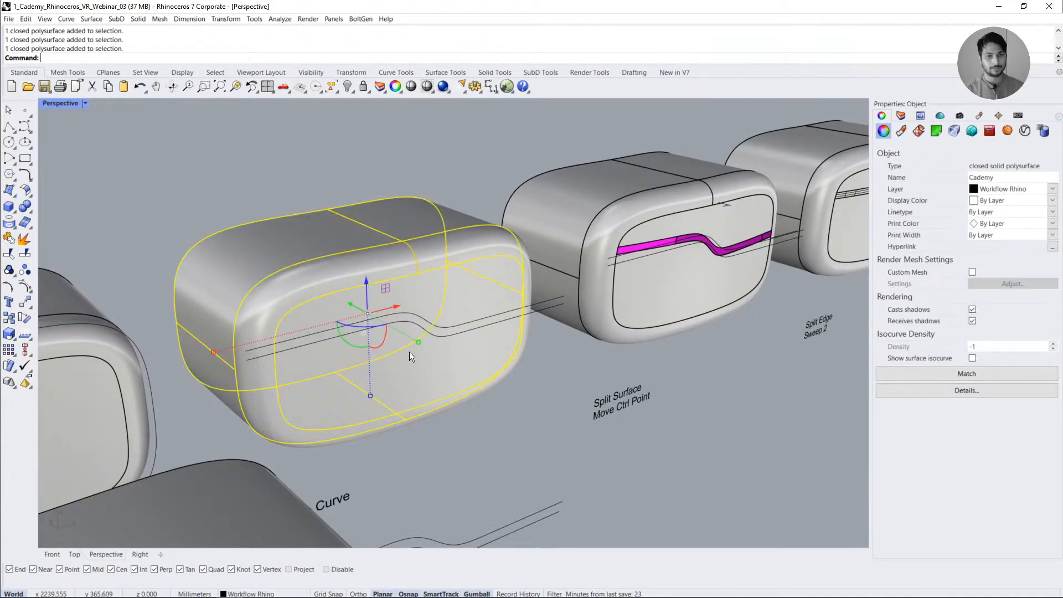
{"action": "left_click", "coordinate": [24, 238]}
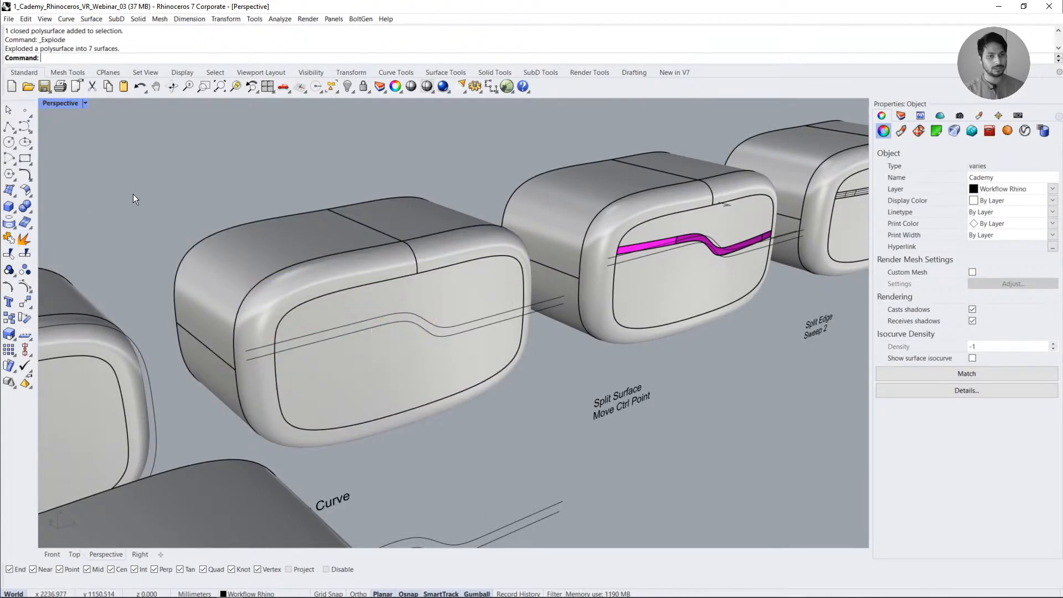
- Delete the rounded rim and the remaining body surfaces so only the front face is left behind the curves
{"action": "left_click", "coordinate": [400, 386]}
{"action": "left_click", "coordinate": [311, 277], "text": "shift"}
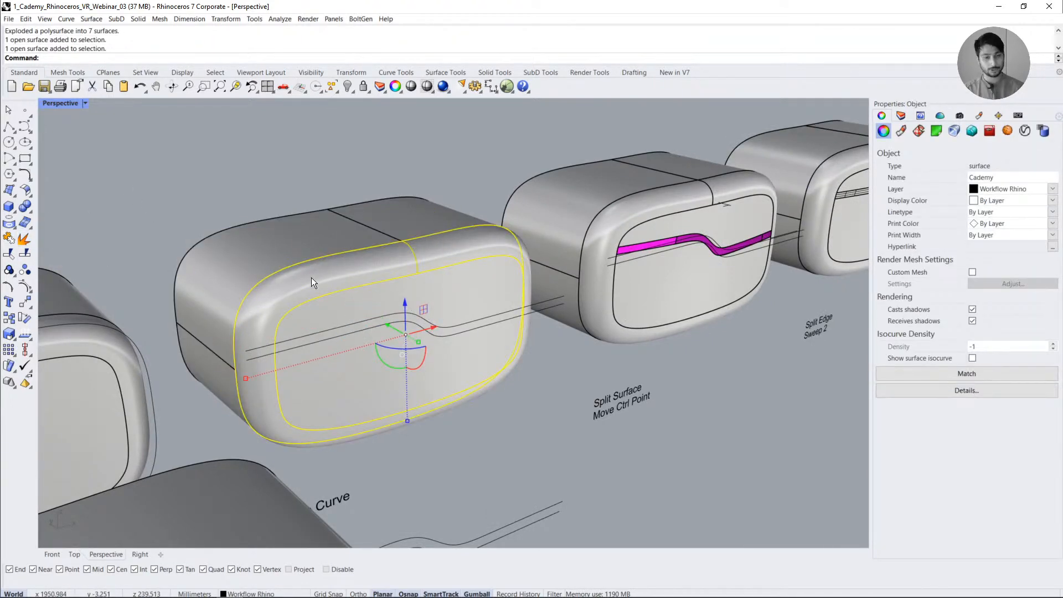
{"action": "key", "text": "Delete"}
{"action": "left_click", "coordinate": [393, 238]}
{"action": "key", "text": "Delete"}
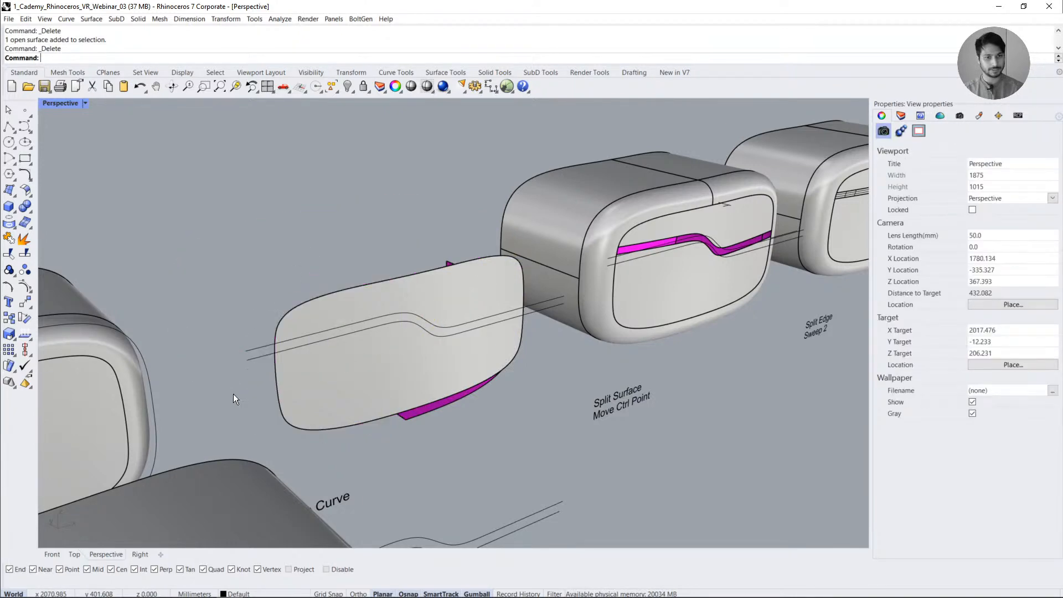
{"action": "left_click", "coordinate": [428, 413]}
{"action": "key", "text": "Delete"}
{"action": "mouse_move", "coordinate": [429, 413]}
{"action": "right_mouse_down"}
{"action": "mouse_move", "coordinate": [434, 380]}
{"action": "mouse_move", "coordinate": [432, 424]}
{"action": "right_mouse_up"}
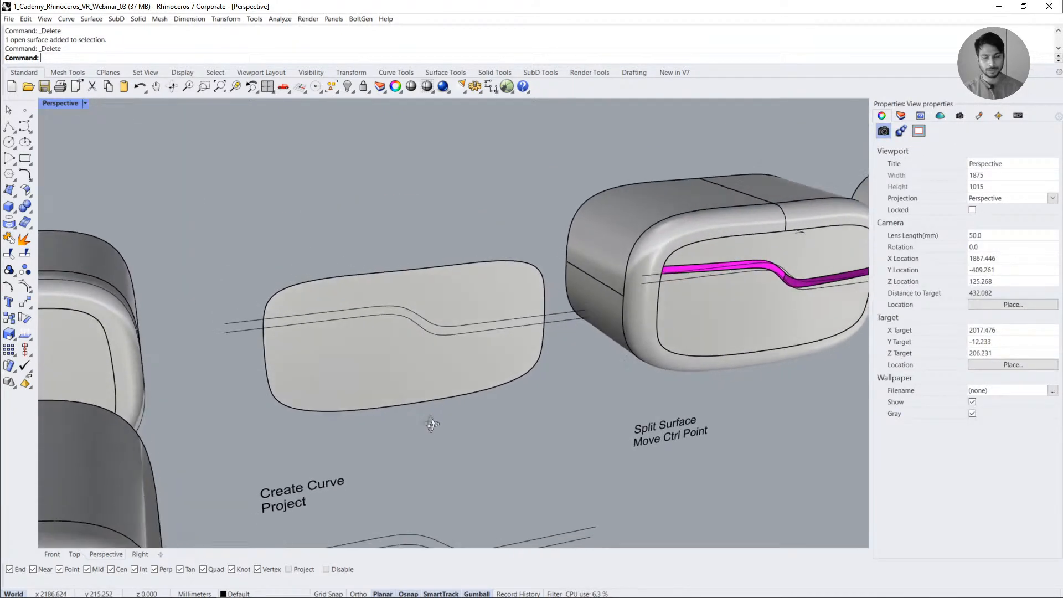
- Highlight the S-shaped curves and the isolated front surface in turn to identify the objects for projection
{"action": "left_click", "coordinate": [407, 314]}
{"action": "left_click", "coordinate": [371, 308]}
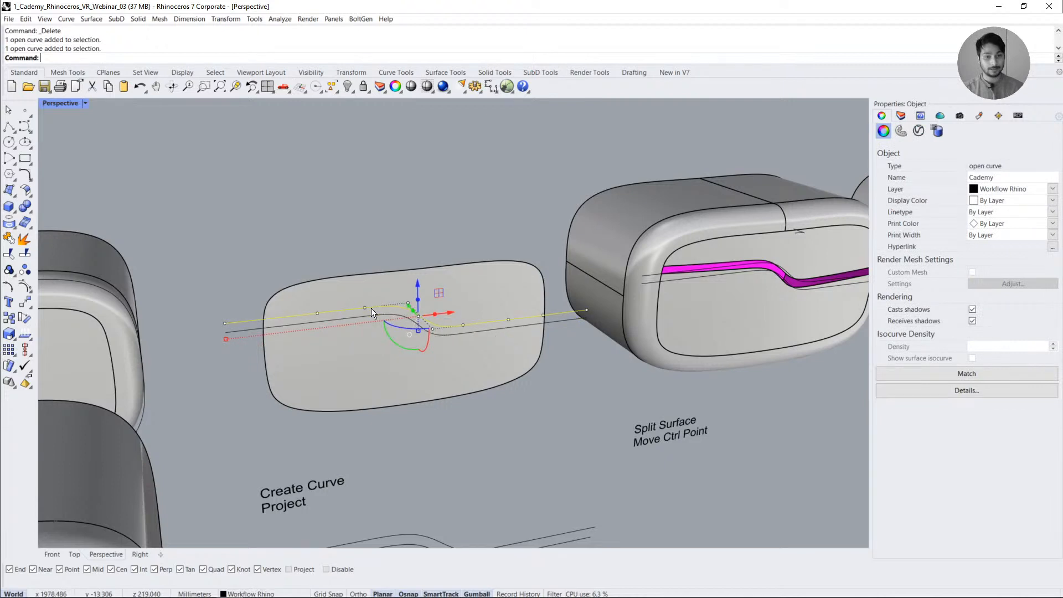
{"action": "left_click", "coordinate": [443, 437]}
{"action": "left_click", "coordinate": [405, 389]}
{"action": "left_click", "coordinate": [470, 450]}
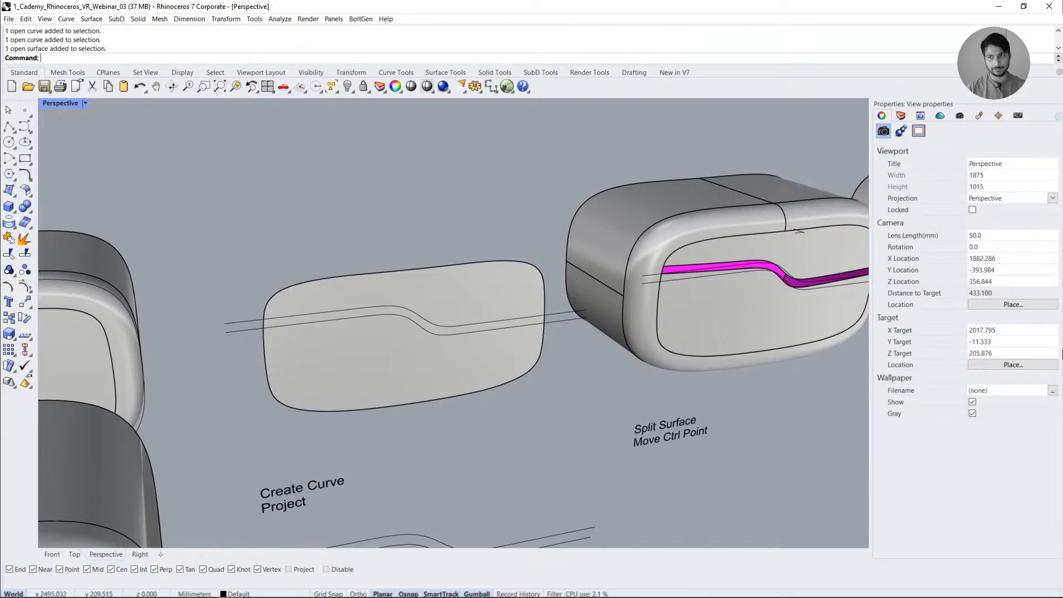
- Lock the Workflow Rhino layer, try selecting its objects, and unlock the layer again
{"action": "left_click", "coordinate": [902, 114]}
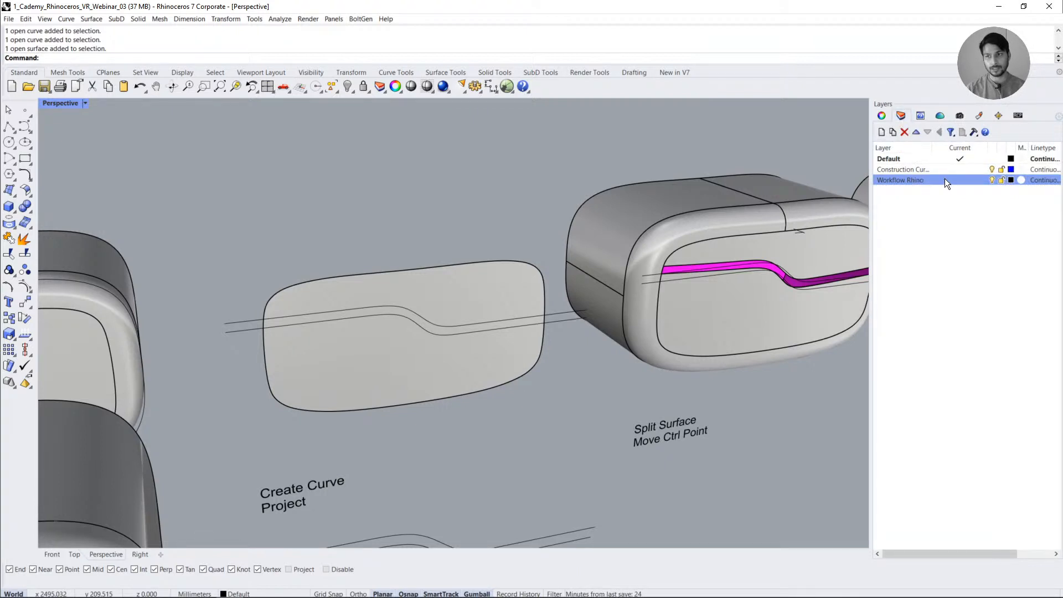
{"action": "left_click", "coordinate": [1001, 180]}
{"action": "left_click_drag", "start_coordinate": [531, 206], "coordinate": [415, 439]}
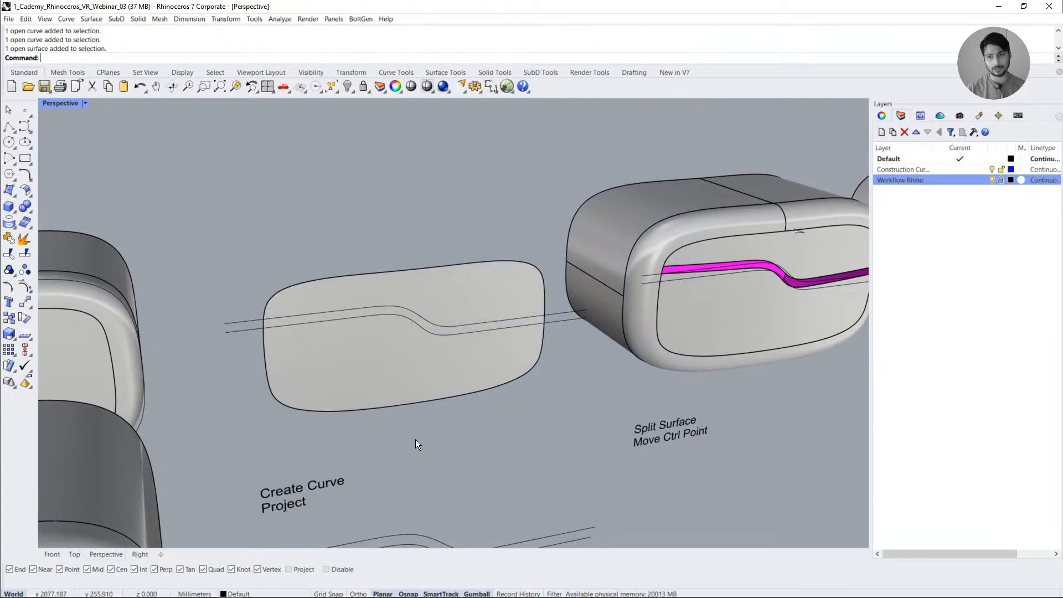
{"action": "left_click", "coordinate": [1001, 180]}
{"action": "left_click", "coordinate": [473, 359]}
{"action": "left_click", "coordinate": [480, 432]}
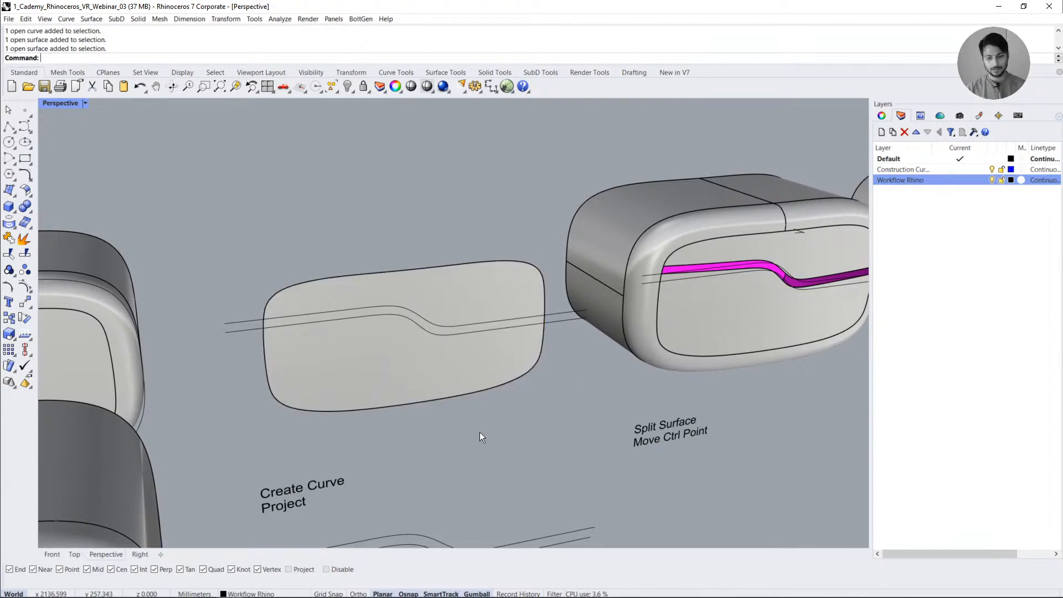
- Project the two S-shaped curves onto the isolated front surface from the Front view, using the CPlaneZ direction
{"action": "scroll", "coordinate": [418, 354], "scroll_direction": "up", "scroll_amount": 2}
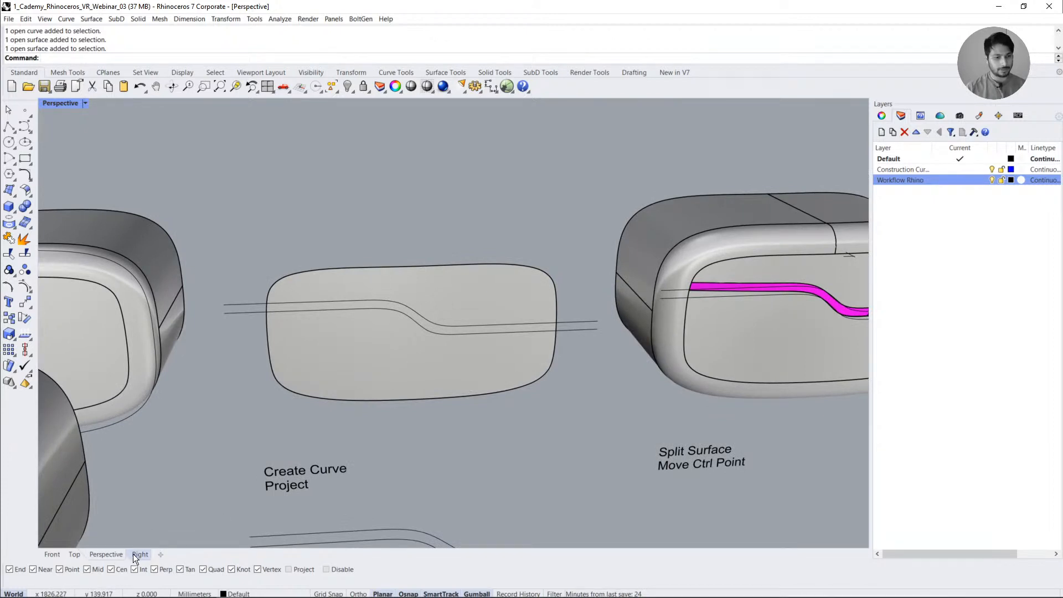
{"action": "left_click", "coordinate": [52, 553]}
{"action": "scroll", "coordinate": [450, 307], "scroll_direction": "up", "scroll_amount": 5}
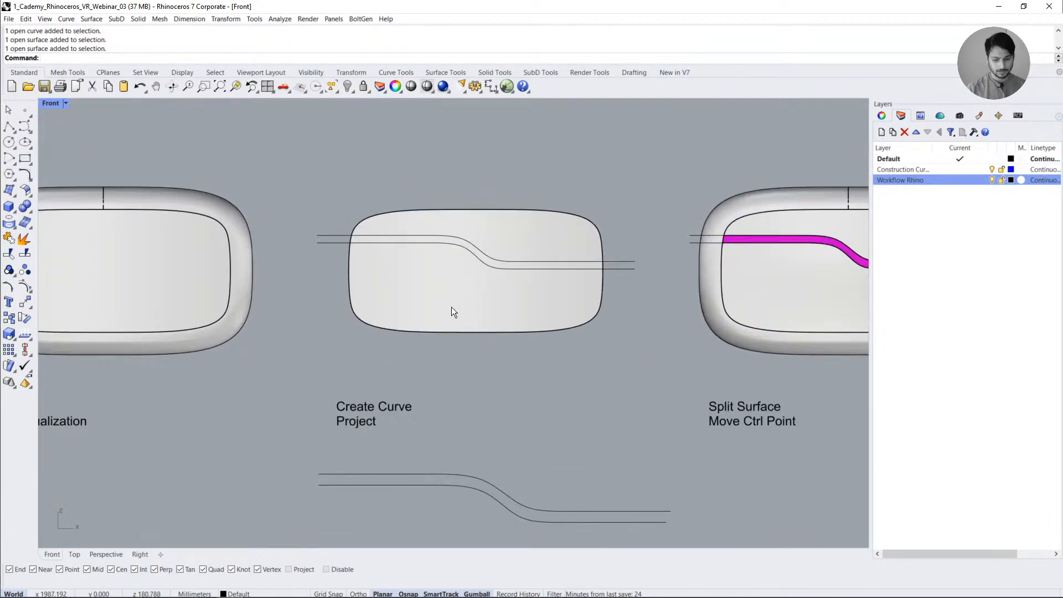
{"action": "type", "text": "Project"}
{"action": "key", "text": "Return"}
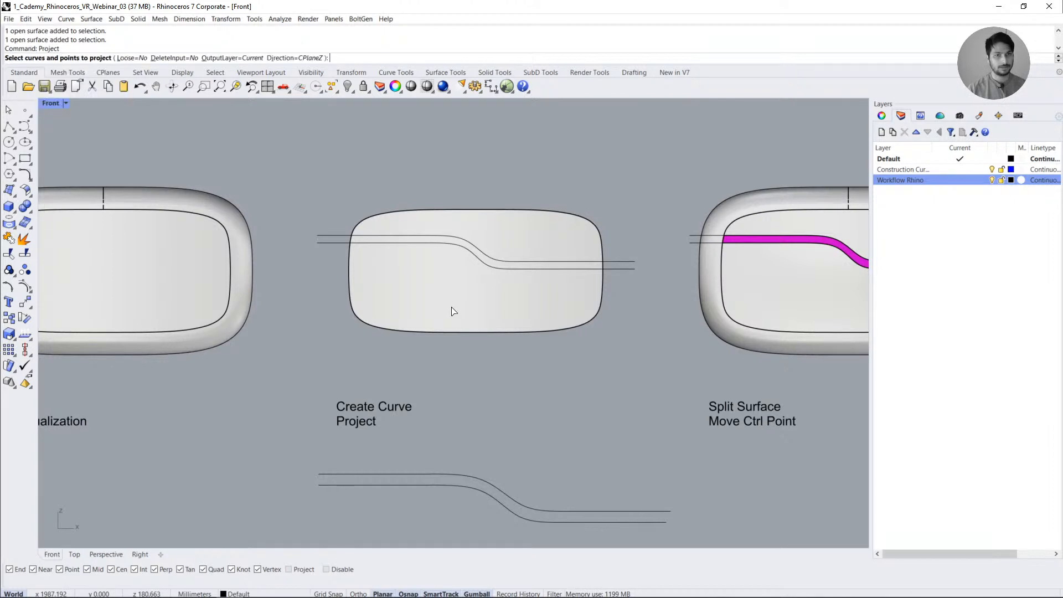
{"action": "left_click_drag", "start_coordinate": [331, 208], "coordinate": [300, 300]}
{"action": "key", "text": "Return"}
{"action": "left_click", "coordinate": [422, 280]}
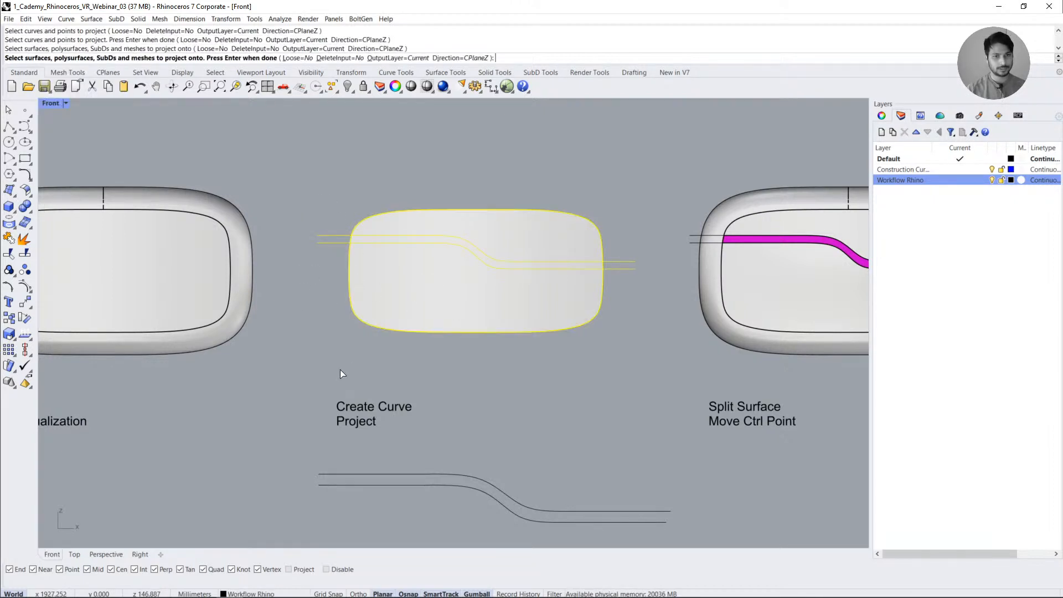
{"action": "key", "text": "Return"}
- Examine how the projected curves lie on the front surface compared with the original curves in the Perspective view
{"action": "left_click", "coordinate": [105, 554]}
{"action": "right_click_drag", "start_coordinate": [279, 456], "coordinate": [506, 375]}
{"action": "scroll", "coordinate": [523, 320], "scroll_direction": "up", "scroll_amount": 5}
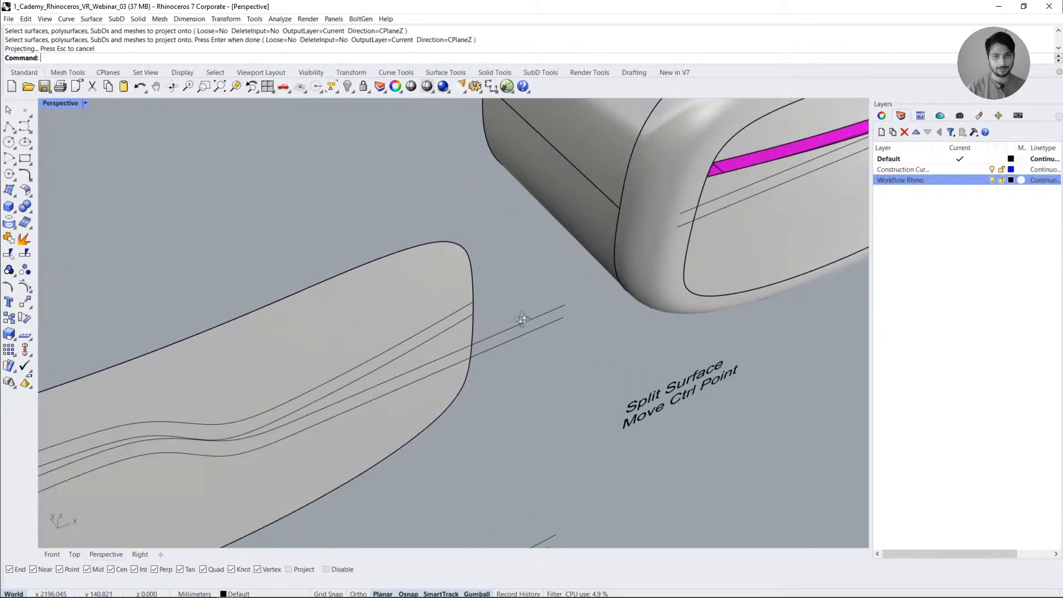
{"action": "right_click_drag", "start_coordinate": [523, 319], "coordinate": [430, 303]}
{"action": "left_click", "coordinate": [429, 303]}
{"action": "key", "text": "Escape"}
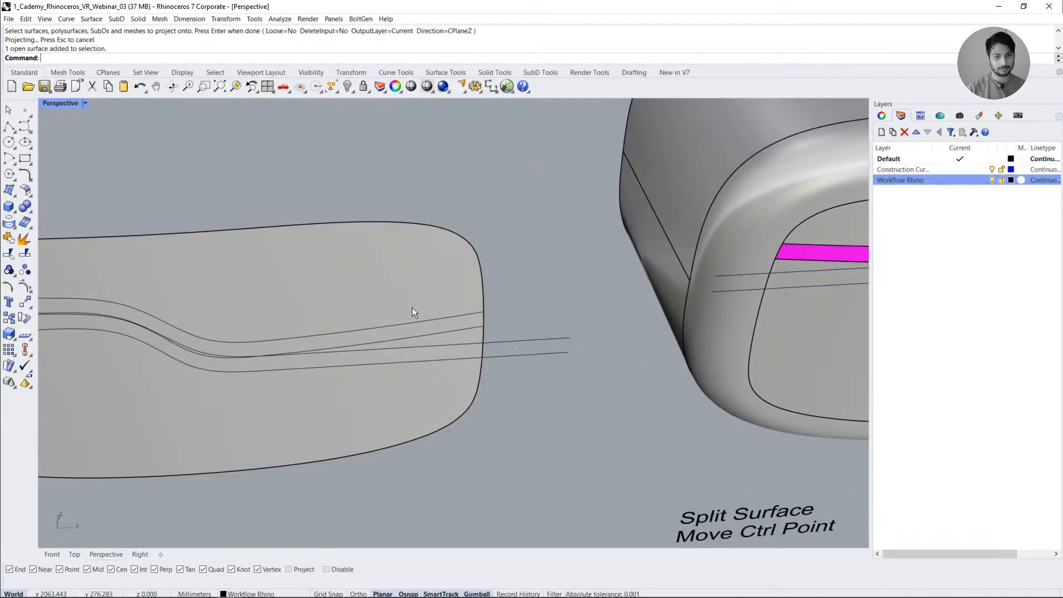
{"action": "left_click", "coordinate": [412, 312]}
{"action": "left_click", "coordinate": [431, 324]}
{"action": "left_click", "coordinate": [465, 350]}
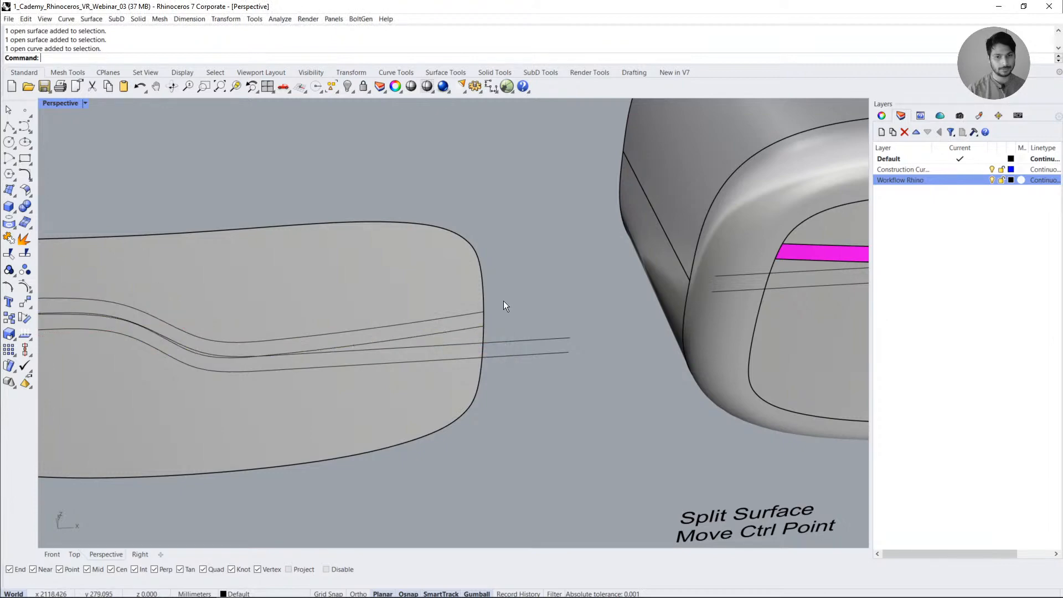
{"action": "left_click", "coordinate": [414, 311]}
{"action": "key", "text": "Escape"}
{"action": "right_click_drag", "start_coordinate": [414, 310], "coordinate": [460, 413]}
- Copy the two projected curves on the front surface to the clipboard
{"action": "left_click", "coordinate": [443, 295]}
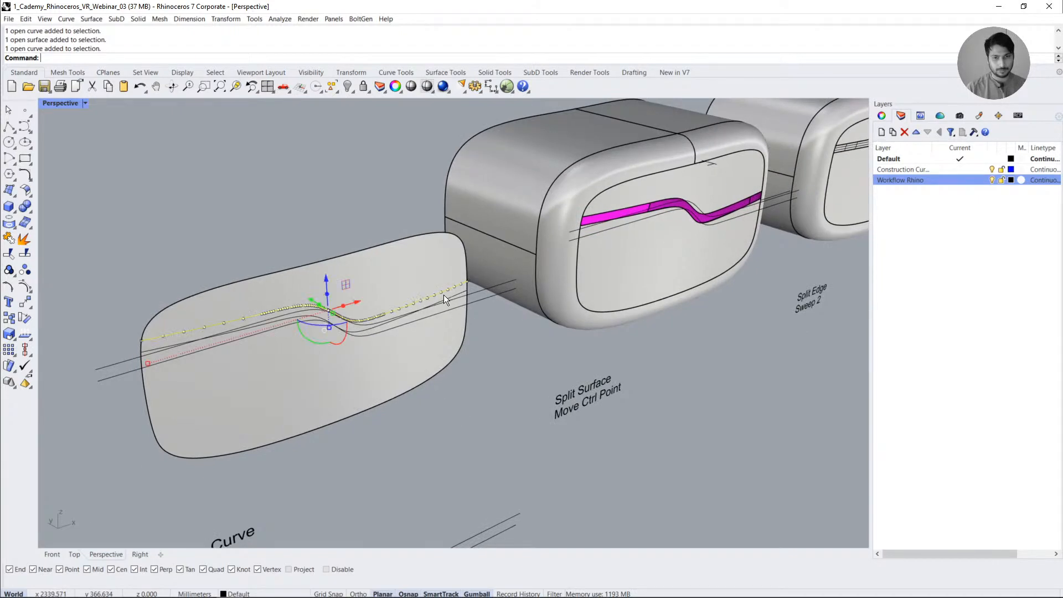
{"action": "scroll", "coordinate": [456, 296], "scroll_direction": "up", "scroll_amount": 4}
{"action": "left_click", "coordinate": [469, 298]}
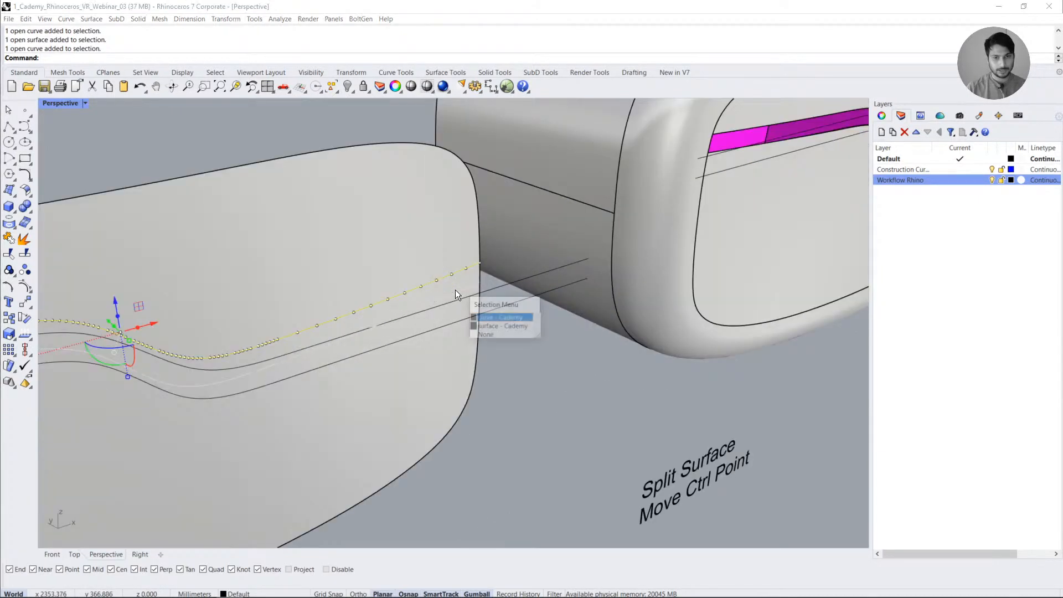
{"action": "left_click", "coordinate": [477, 317]}
{"action": "right_click_drag", "start_coordinate": [463, 320], "coordinate": [504, 365]}
{"action": "key", "text": "ctrl+c"}
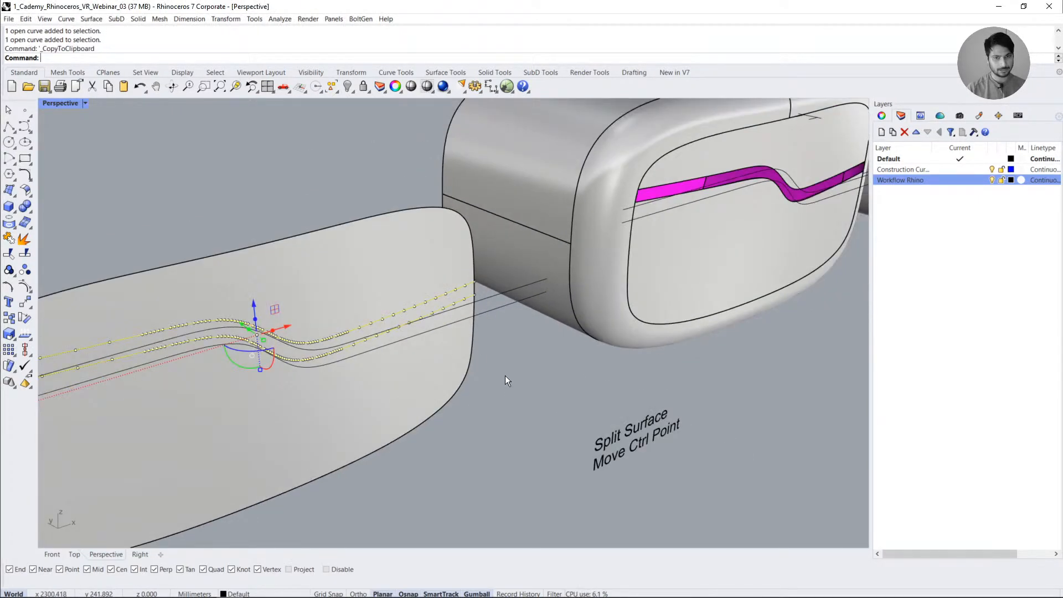
- Undo the earlier deletions to restore the surfaces around the front face
{"action": "key", "text": "Delete"}
{"action": "key", "text": "ctrl+z"}
{"action": "key", "text": "ctrl+z"}
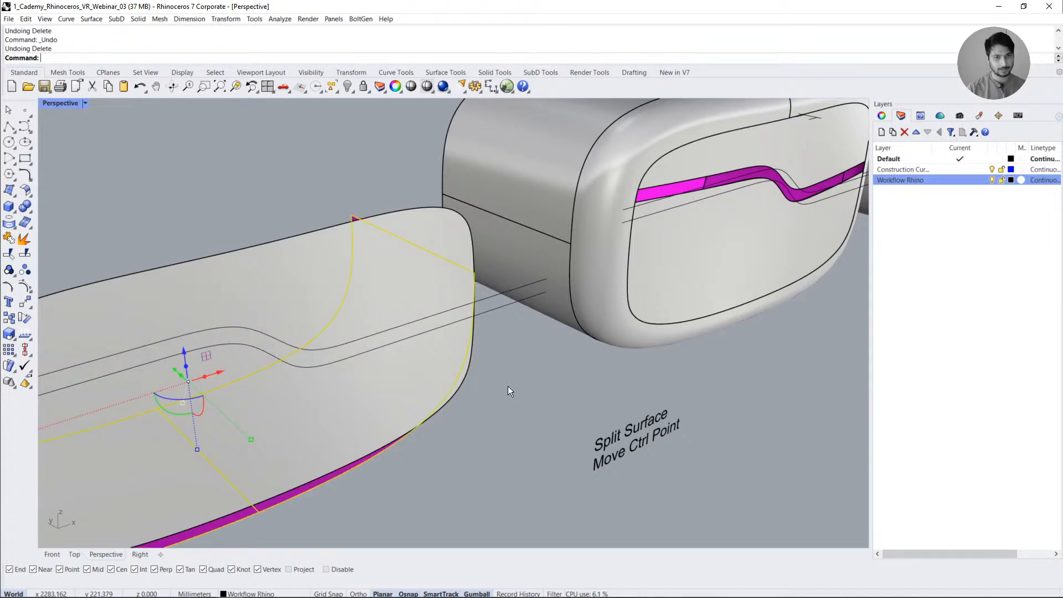
{"action": "scroll", "coordinate": [507, 388], "scroll_direction": "down", "scroll_amount": 5}
{"action": "key", "text": "Escape"}
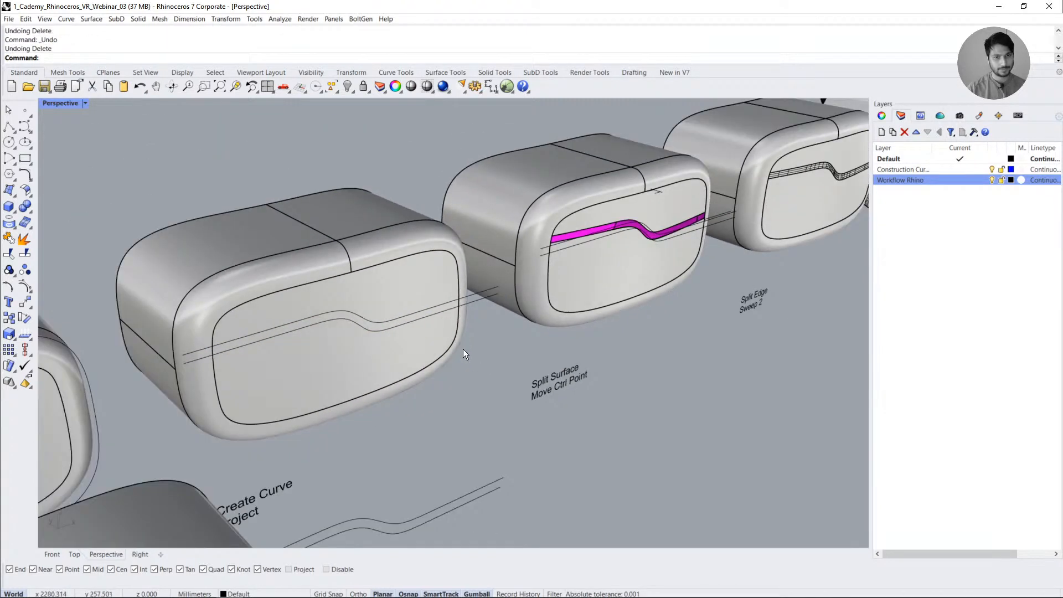
- Paste the copied projected curves back onto the front face of the restored body
{"action": "scroll", "coordinate": [454, 365], "scroll_direction": "up", "scroll_amount": 3}
{"action": "key", "text": "ctrl+v"}
{"action": "key", "text": "Escape"}
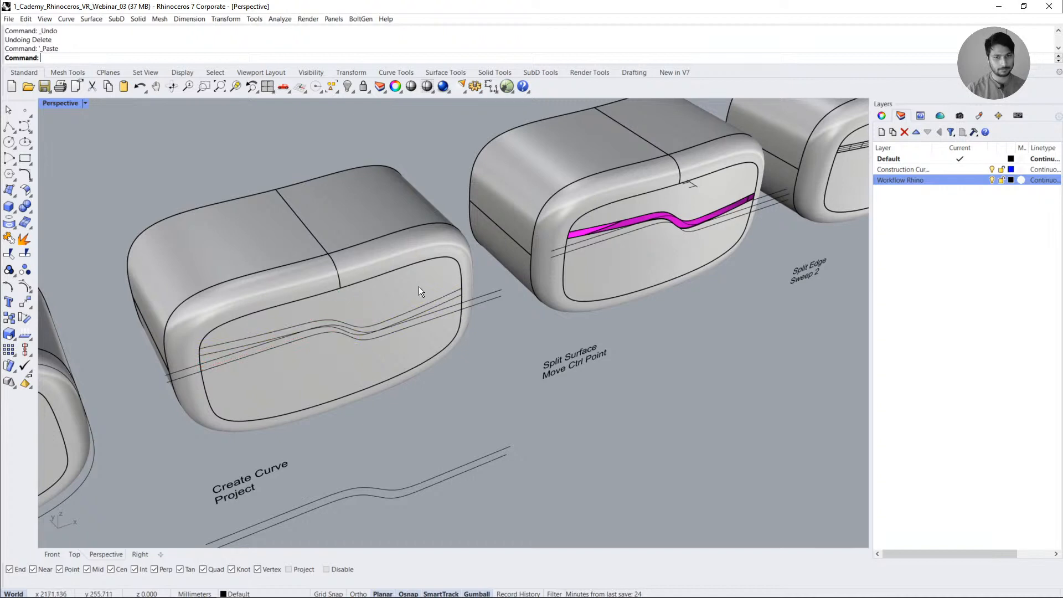
{"action": "left_click", "coordinate": [419, 287]}
{"action": "key", "text": "Escape"}
{"action": "scroll", "coordinate": [434, 294], "scroll_direction": "up", "scroll_amount": 4}
{"action": "left_click", "coordinate": [436, 298]}
{"action": "key", "text": "Escape"}
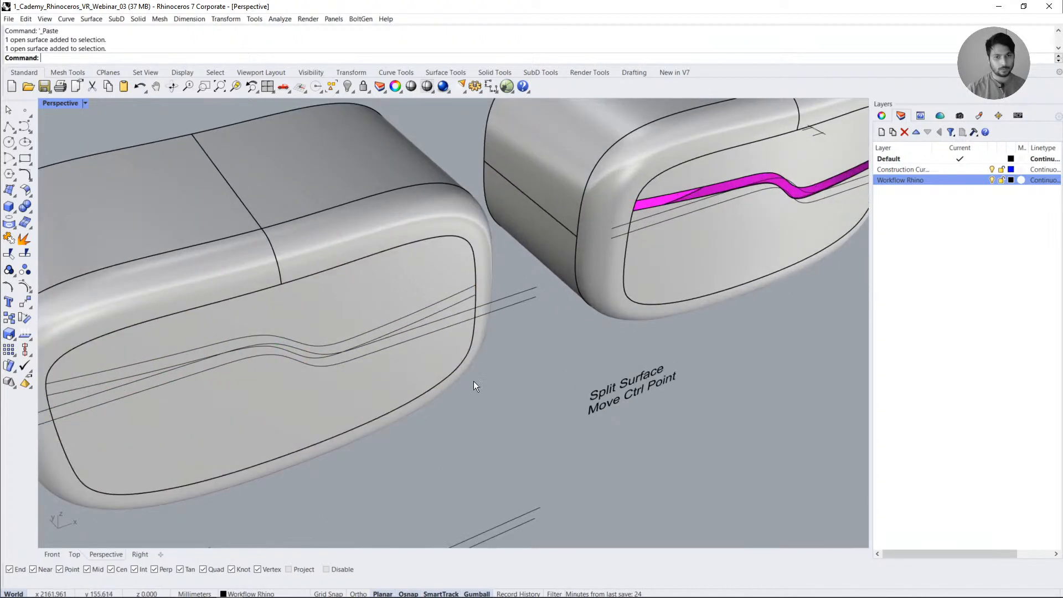
{"action": "scroll", "coordinate": [432, 376], "scroll_direction": "down", "scroll_amount": 5}
{"action": "scroll", "coordinate": [262, 386], "scroll_direction": "up", "scroll_amount": 5}
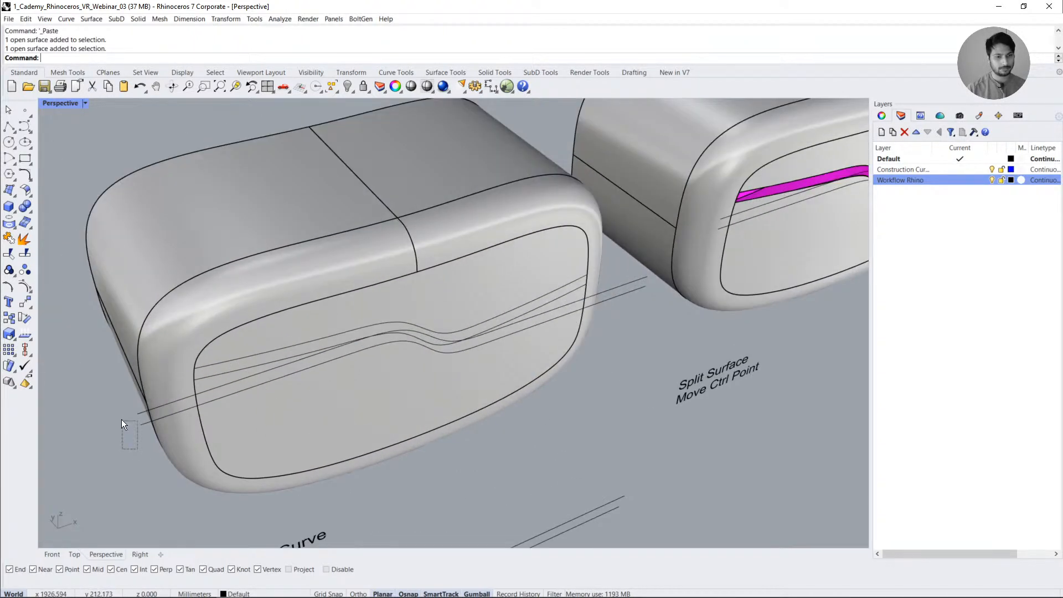
- Delete the two original S-shaped curves that extend past the body, keeping the projected ones
{"action": "left_click", "coordinate": [135, 413]}
{"action": "key", "text": "Delete"}
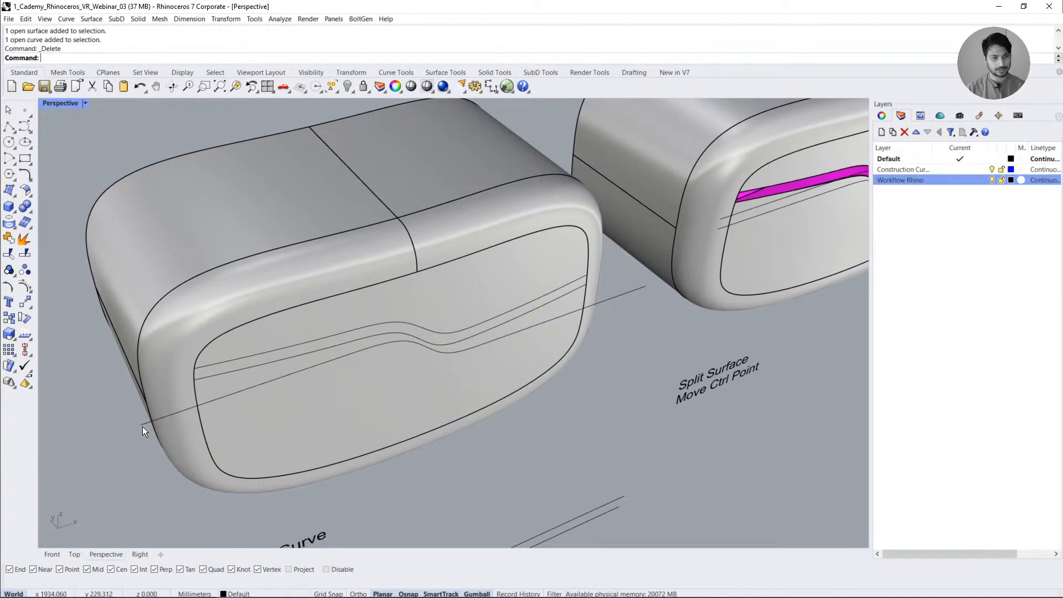
{"action": "left_click", "coordinate": [142, 427]}
{"action": "key", "text": "Delete"}
- Split the front face of the rounded body with the two projected S-shaped curves
{"action": "left_click", "coordinate": [308, 381]}
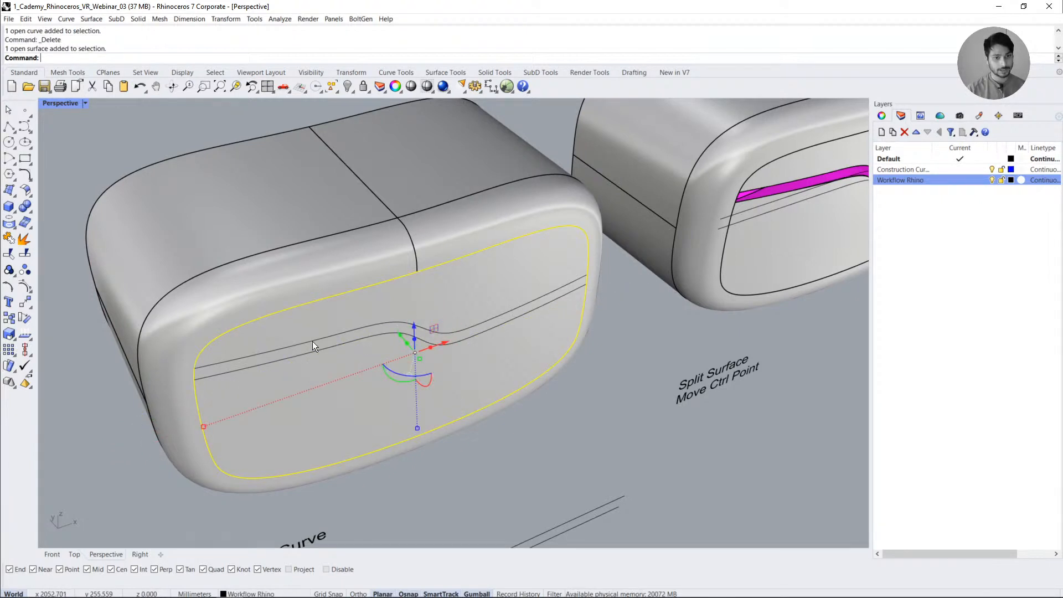
{"action": "left_click", "coordinate": [312, 341]}
{"action": "left_click", "coordinate": [313, 351]}
{"action": "key", "text": "Escape"}
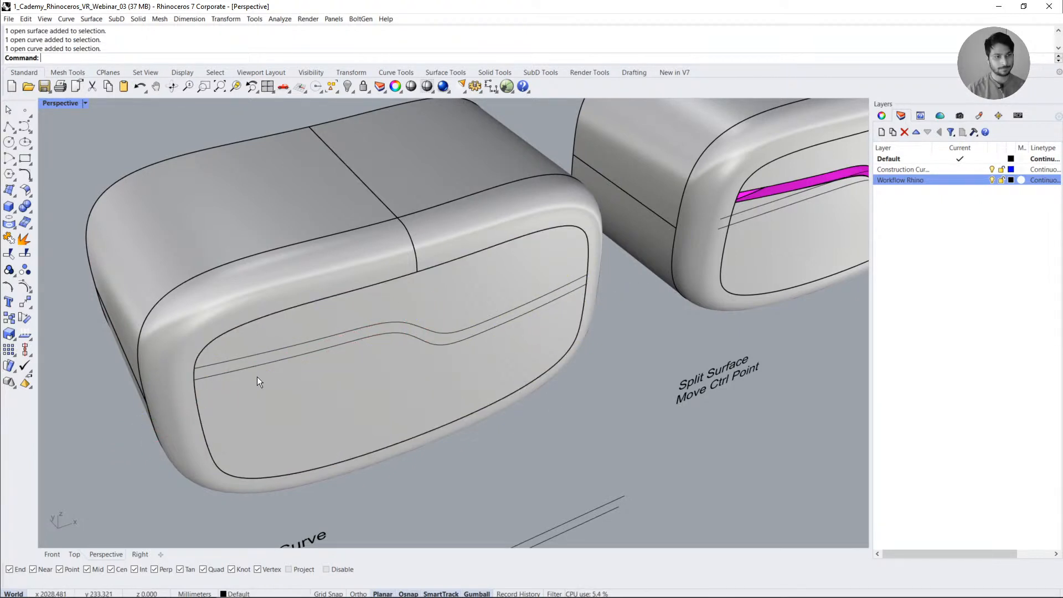
{"action": "left_click", "coordinate": [26, 255]}
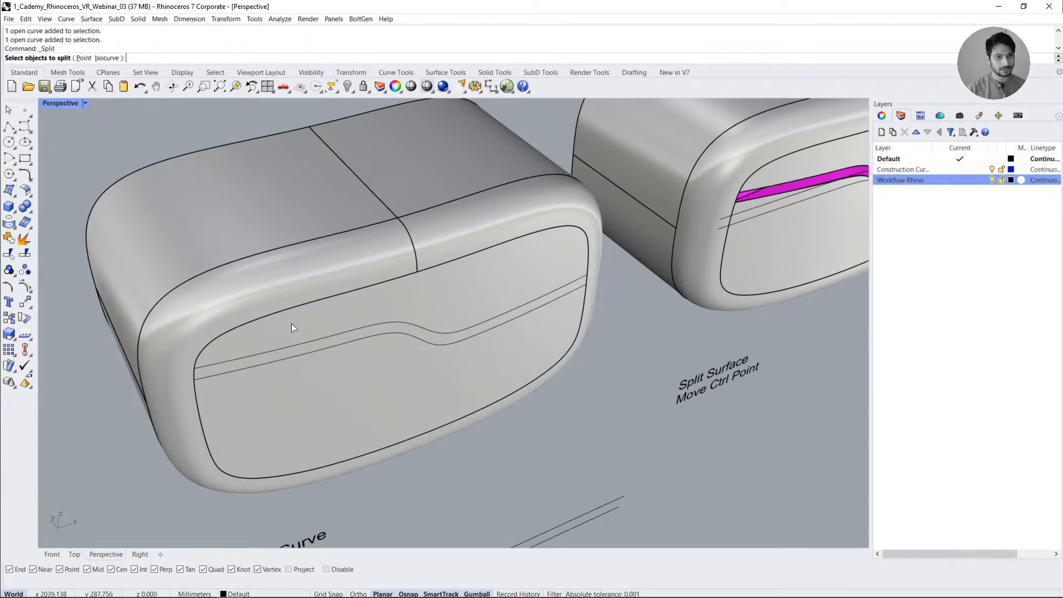
{"action": "left_click", "coordinate": [346, 323]}
{"action": "key", "text": "Return"}
{"action": "left_click", "coordinate": [345, 331]}
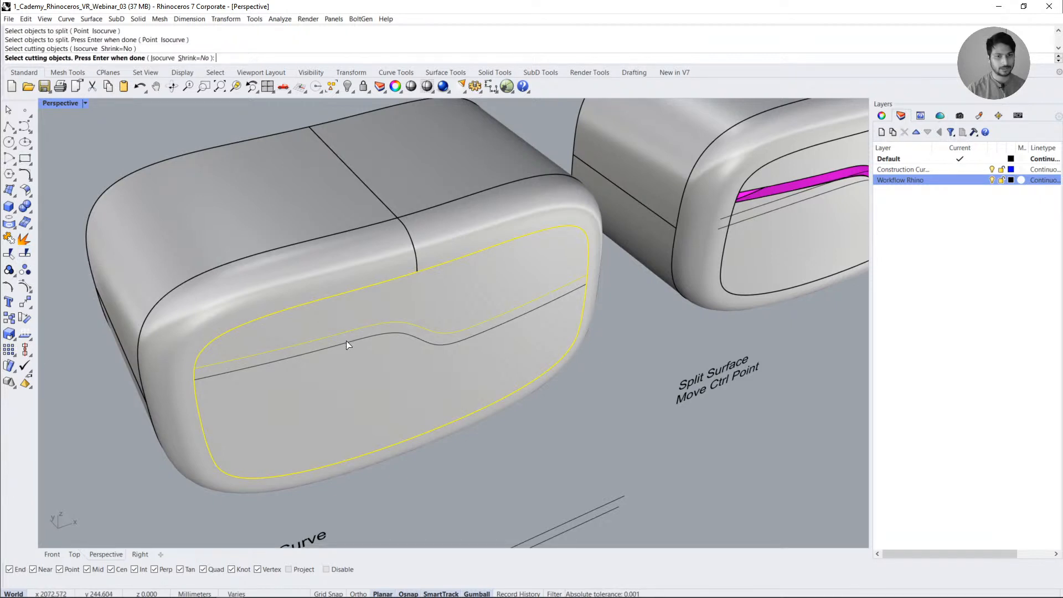
{"action": "left_click", "coordinate": [346, 341]}
{"action": "key", "text": "Return"}
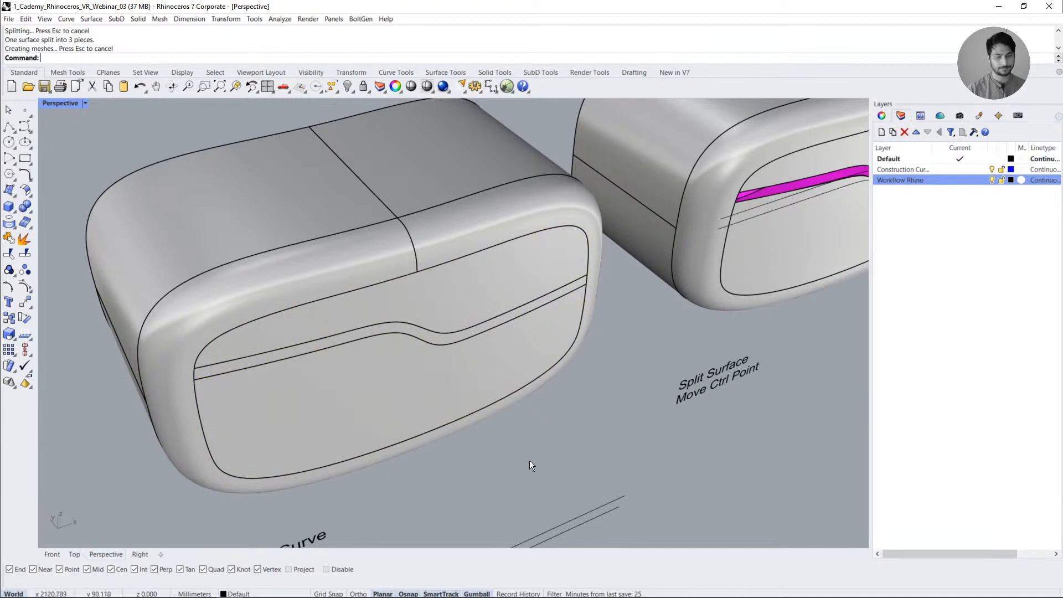
- Pull the upper piece and the narrow strip away from the front face to check the split, and undo both moves
{"action": "scroll", "coordinate": [449, 311], "scroll_direction": "up", "scroll_amount": 5}
{"action": "left_click_drag", "start_coordinate": [450, 310], "coordinate": [576, 241]}
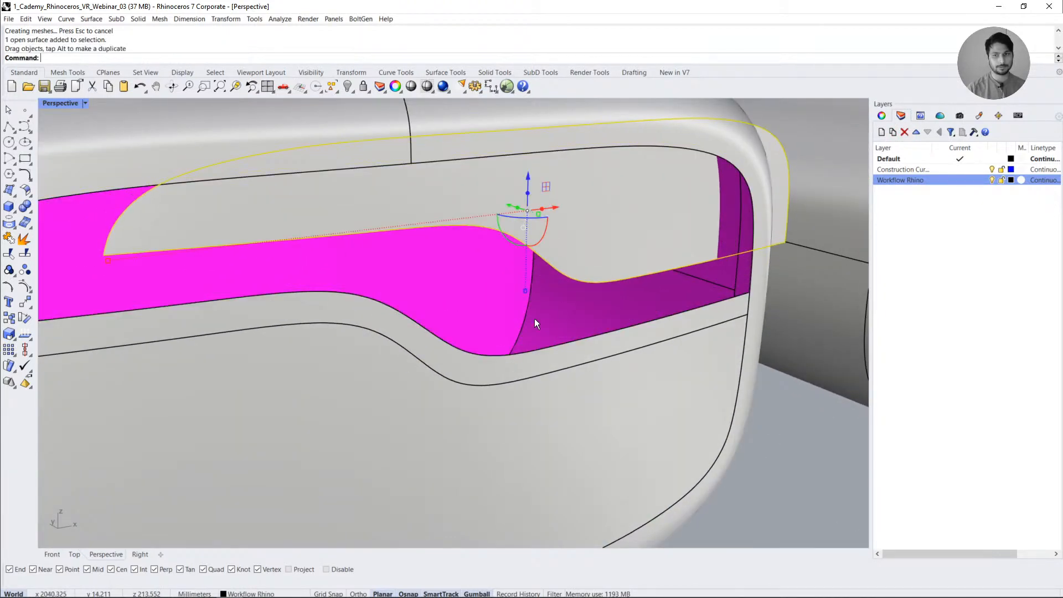
{"action": "scroll", "coordinate": [533, 318], "scroll_direction": "down", "scroll_amount": 4}
{"action": "left_click", "coordinate": [573, 433]}
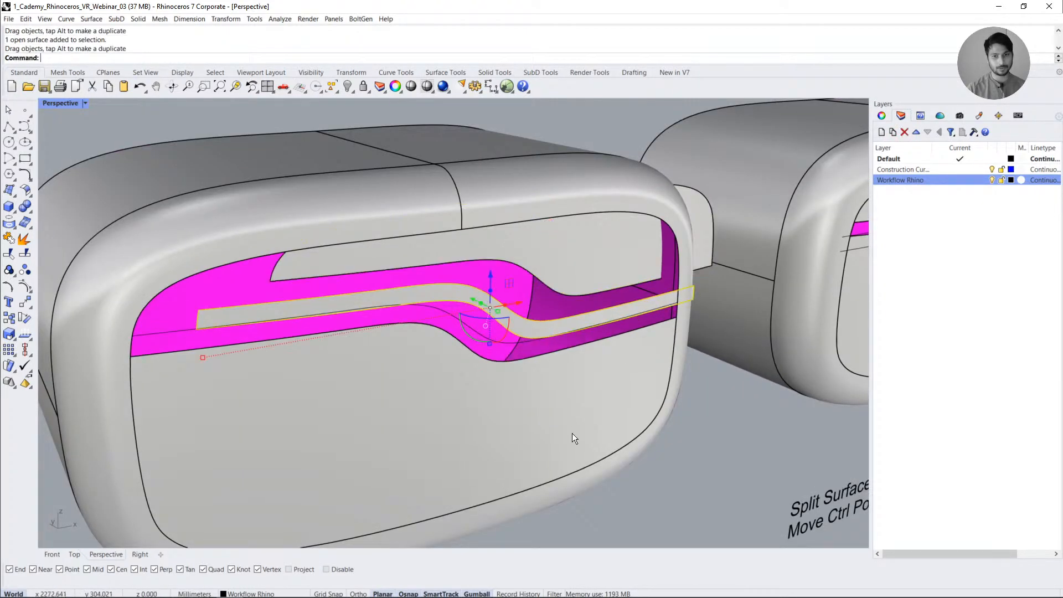
{"action": "left_click_drag", "start_coordinate": [490, 419], "coordinate": [505, 445]}
{"action": "key", "text": "ctrl+z"}
{"action": "key", "text": "ctrl+z"}
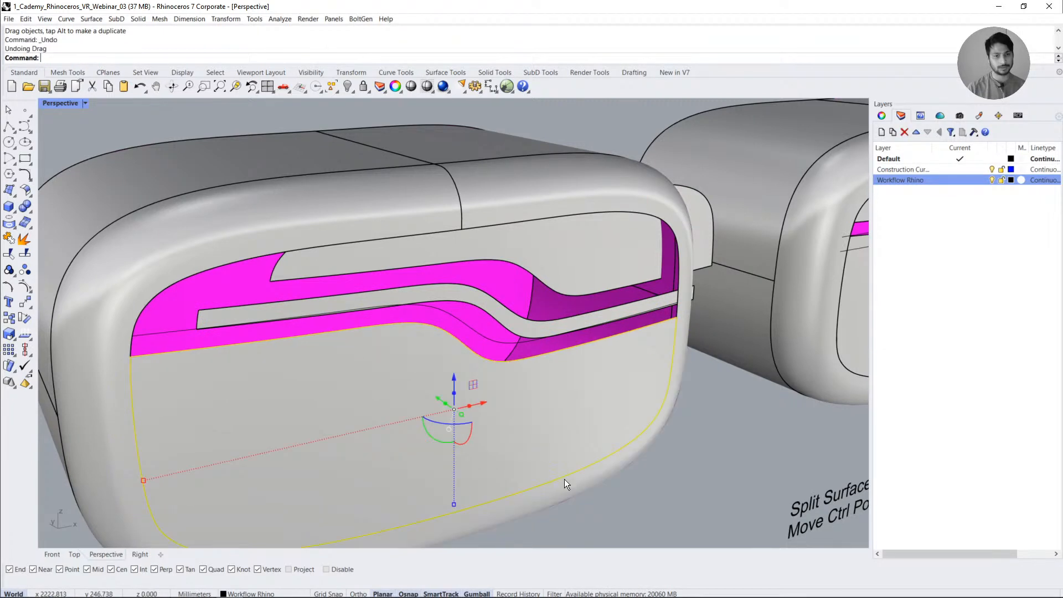
{"action": "left_click", "coordinate": [648, 500]}
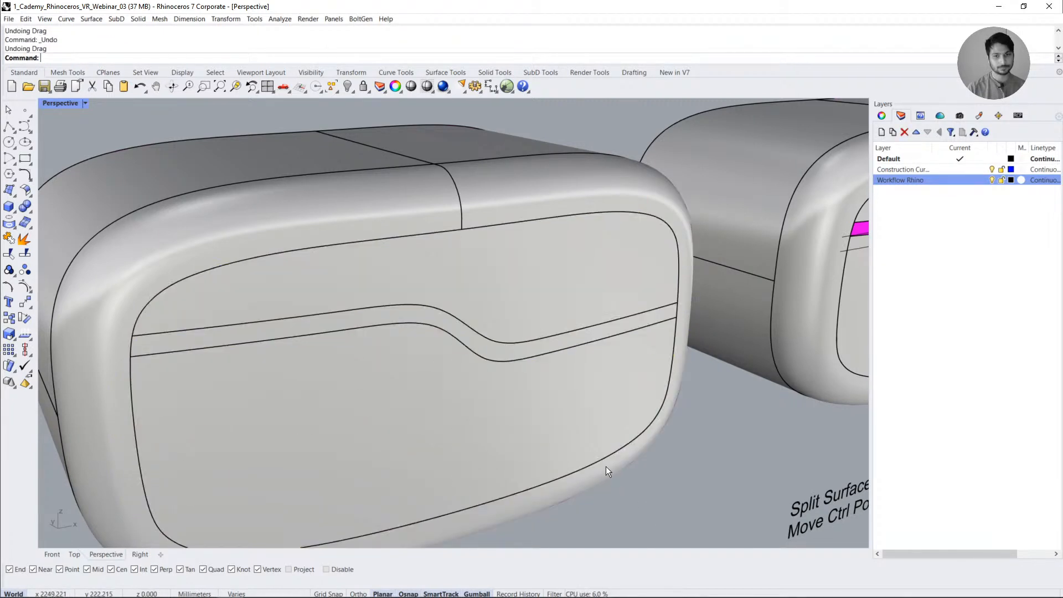
- Delete the narrow S-shaped strip between the upper and lower pieces of the front face
{"action": "left_click", "coordinate": [500, 351]}
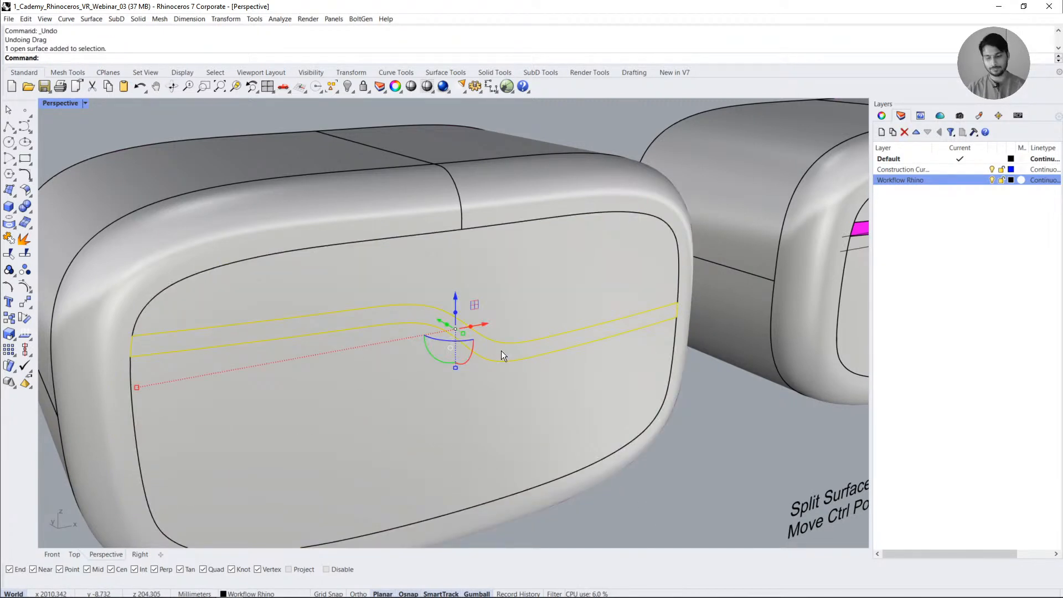
{"action": "scroll", "coordinate": [423, 337], "scroll_direction": "down", "scroll_amount": 2}
{"action": "key", "text": "Delete"}
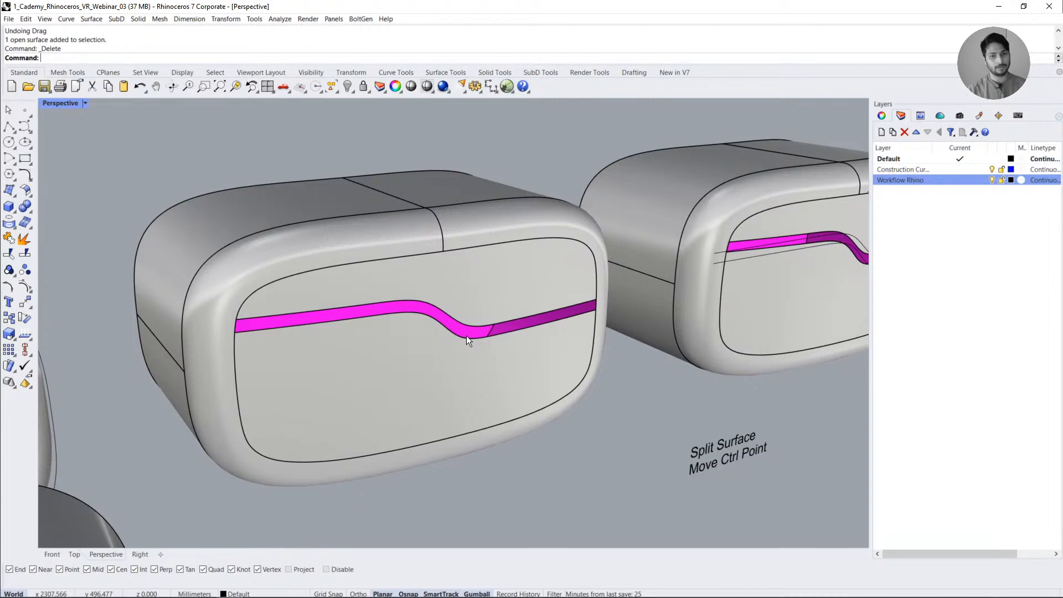
{"action": "right_click_drag", "start_coordinate": [466, 335], "coordinate": [432, 316]}
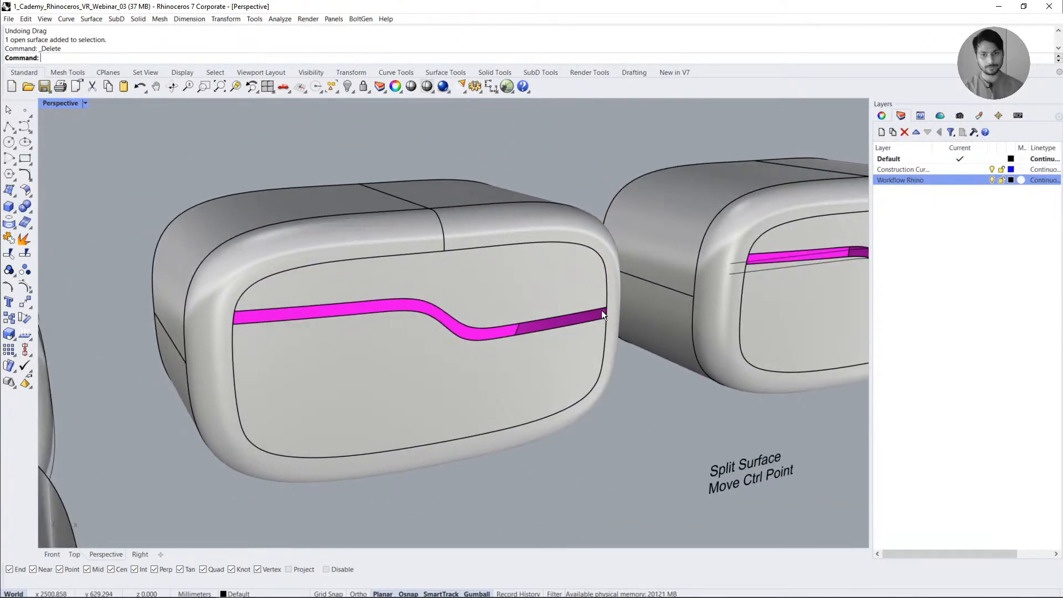
- Turn on the control points of the lower front surface
{"action": "left_click", "coordinate": [468, 355]}
{"action": "right_click_drag", "start_coordinate": [417, 373], "coordinate": [78, 320]}
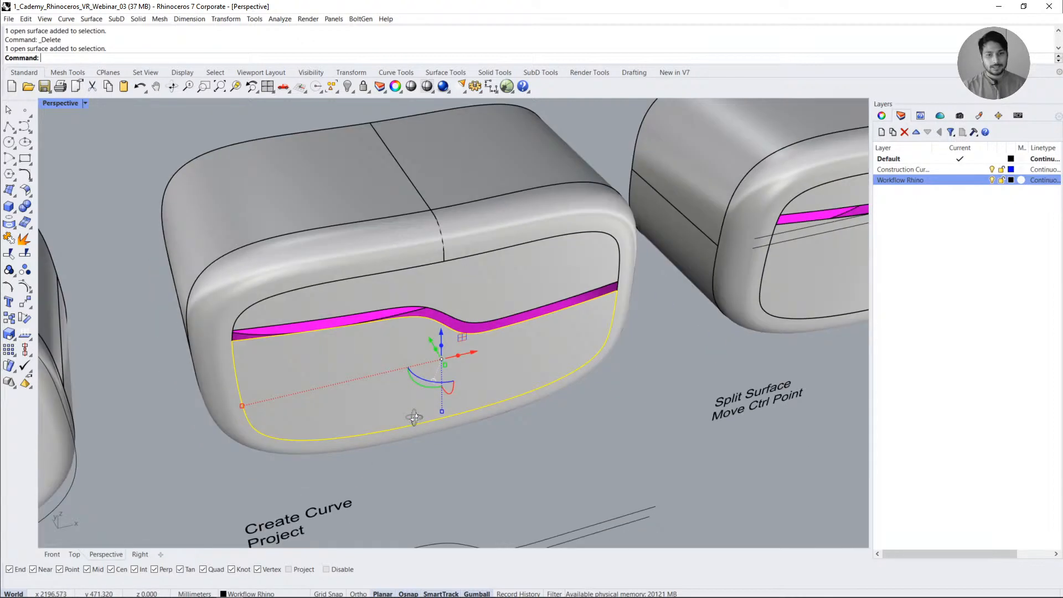
{"action": "left_click", "coordinate": [25, 287]}
{"action": "scroll", "coordinate": [396, 360], "scroll_direction": "up", "scroll_amount": 3}
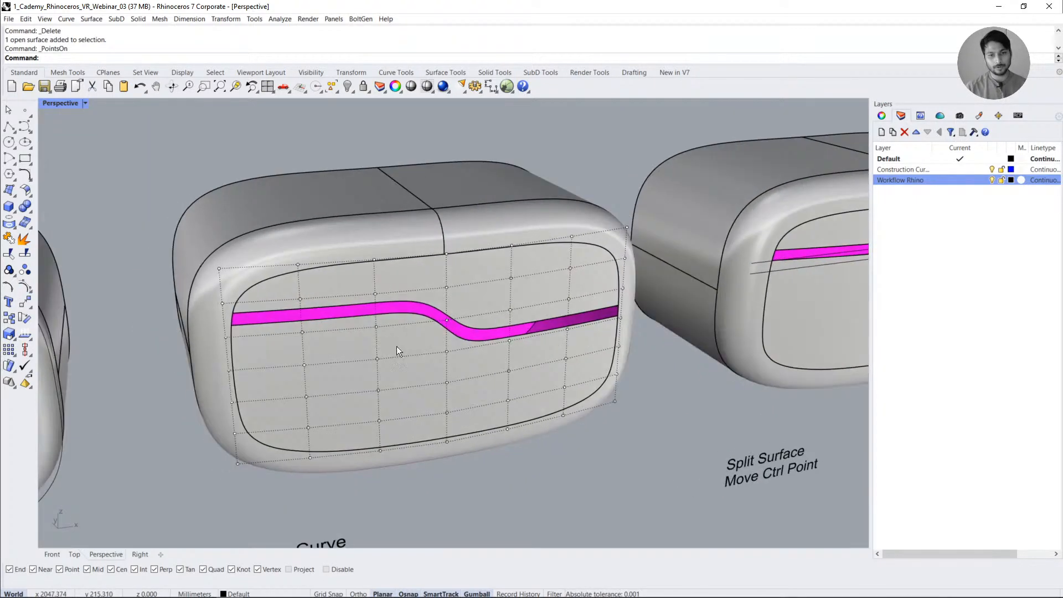
{"action": "key", "text": "Escape"}
{"action": "left_click", "coordinate": [403, 352]}
{"action": "left_click", "coordinate": [25, 287]}
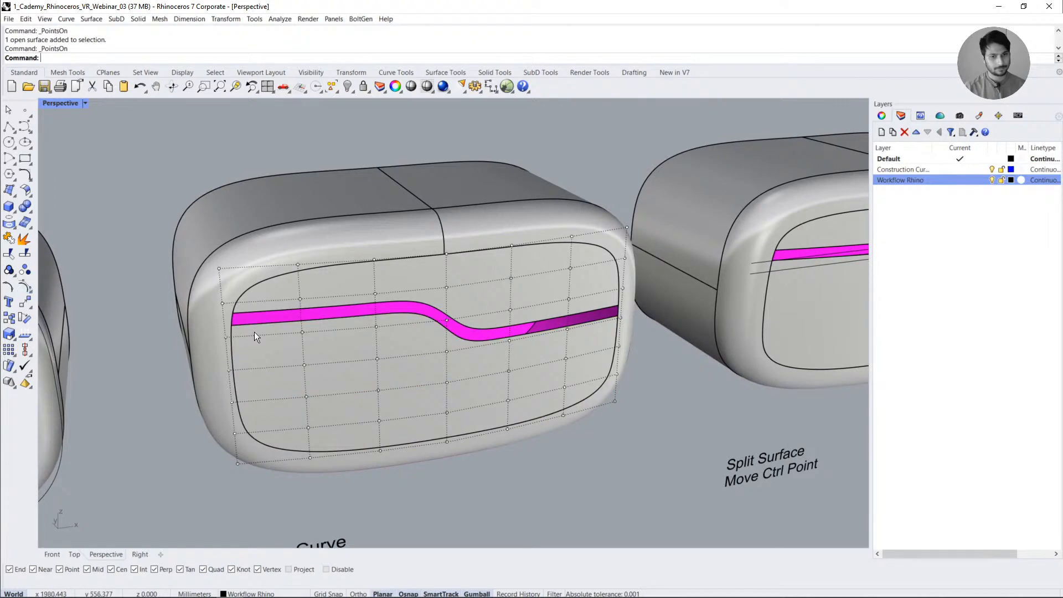
- Move the two central control points nearest the gap's bend outward from the lower front surface, undoing the first freehand attempt
{"action": "mouse_move", "coordinate": [424, 333]}
{"action": "right_mouse_down"}
{"action": "mouse_move", "coordinate": [427, 380]}
{"action": "mouse_move", "coordinate": [412, 318]}
{"action": "right_mouse_up"}
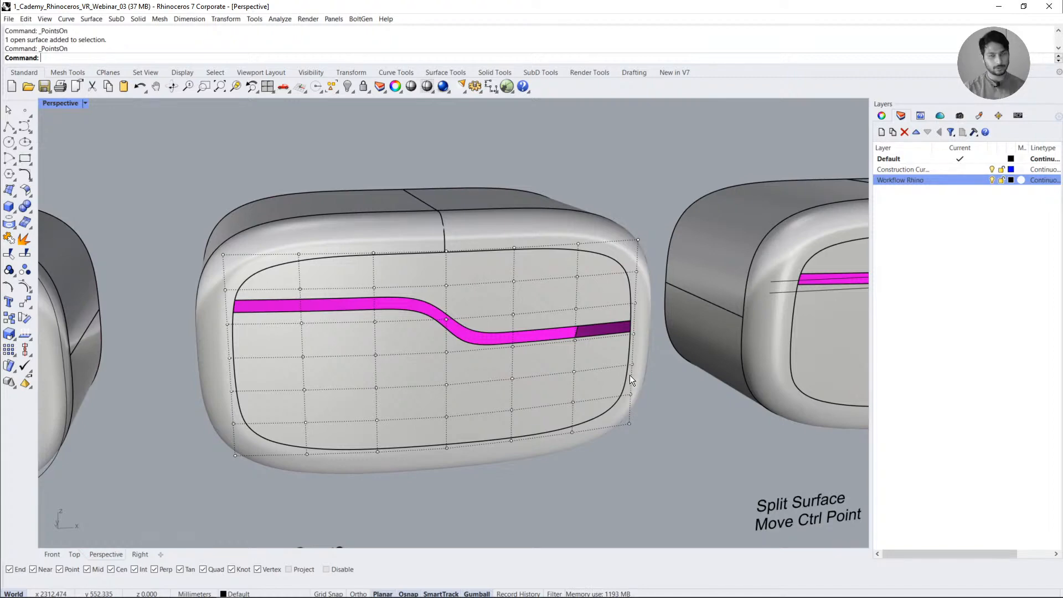
{"action": "right_click_drag", "start_coordinate": [476, 349], "coordinate": [465, 372]}
{"action": "scroll", "coordinate": [452, 338], "scroll_direction": "up", "scroll_amount": 5}
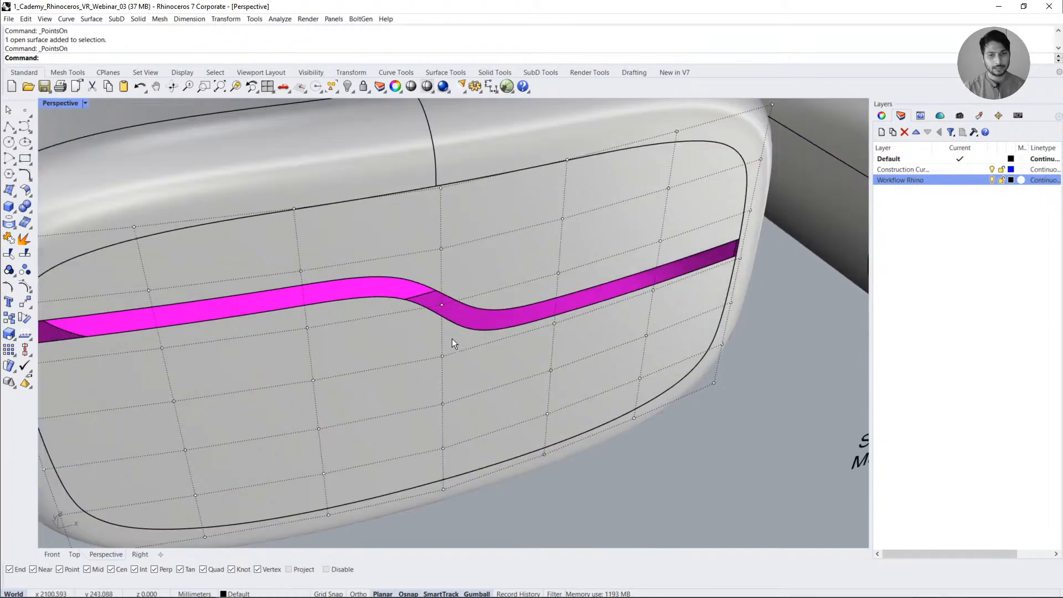
{"action": "left_click", "coordinate": [442, 304]}
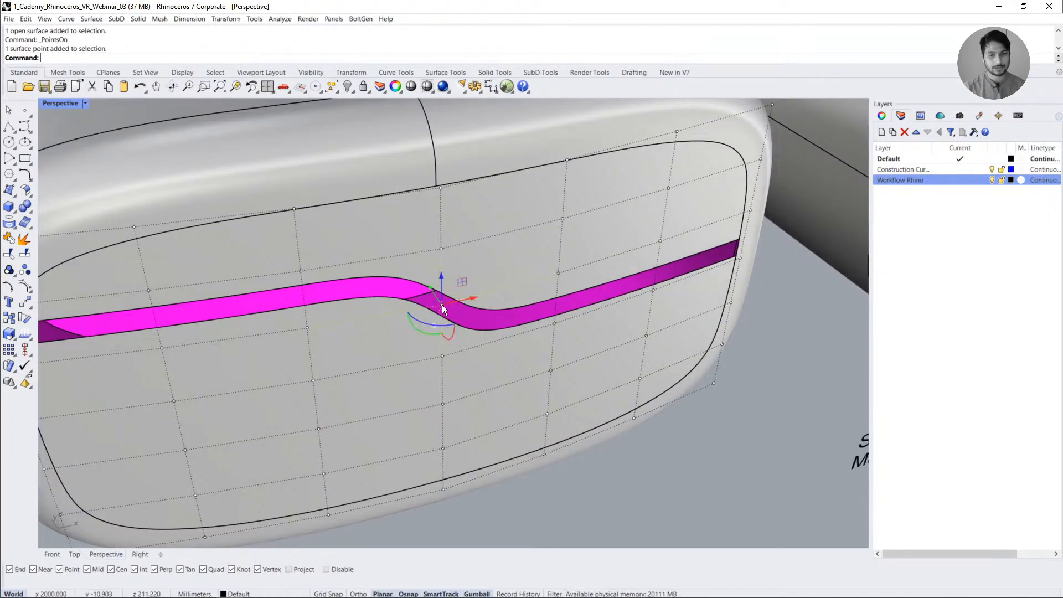
{"action": "left_click", "coordinate": [443, 357], "text": "shift"}
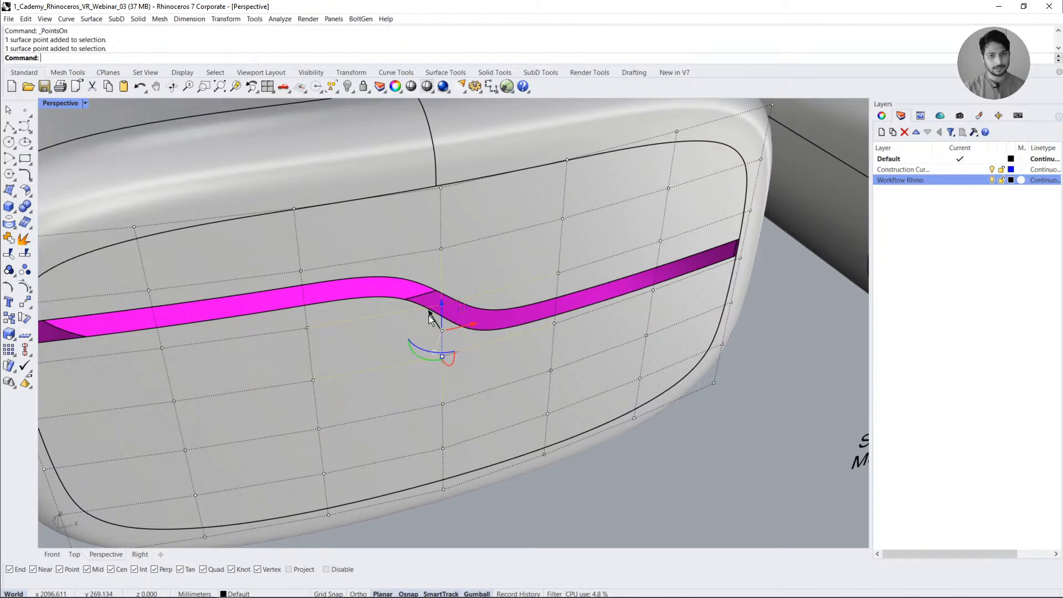
{"action": "left_click_drag", "start_coordinate": [429, 315], "coordinate": [509, 355]}
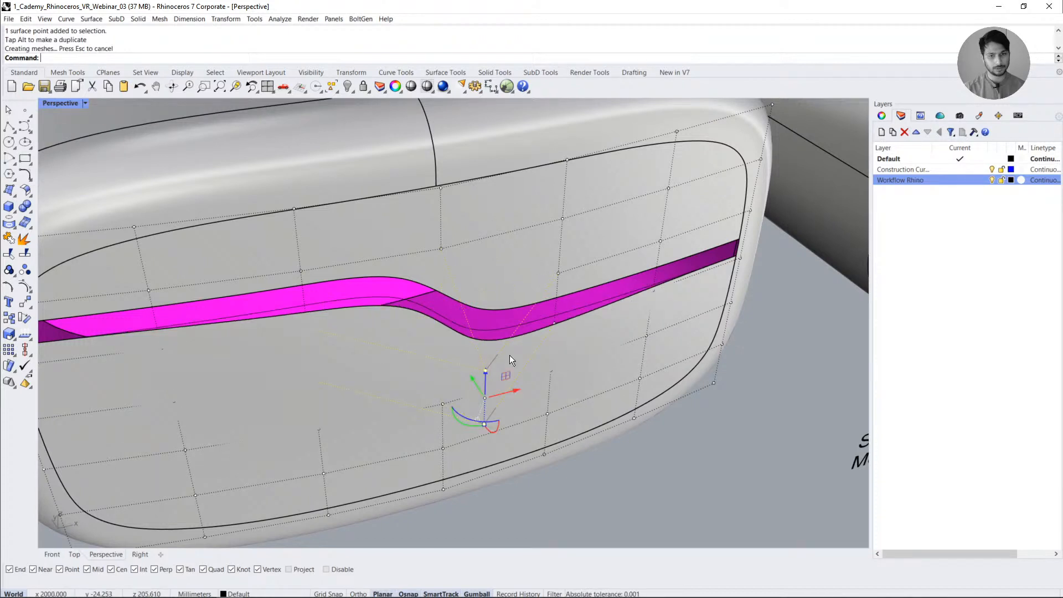
{"action": "right_click_drag", "start_coordinate": [509, 354], "coordinate": [499, 339]}
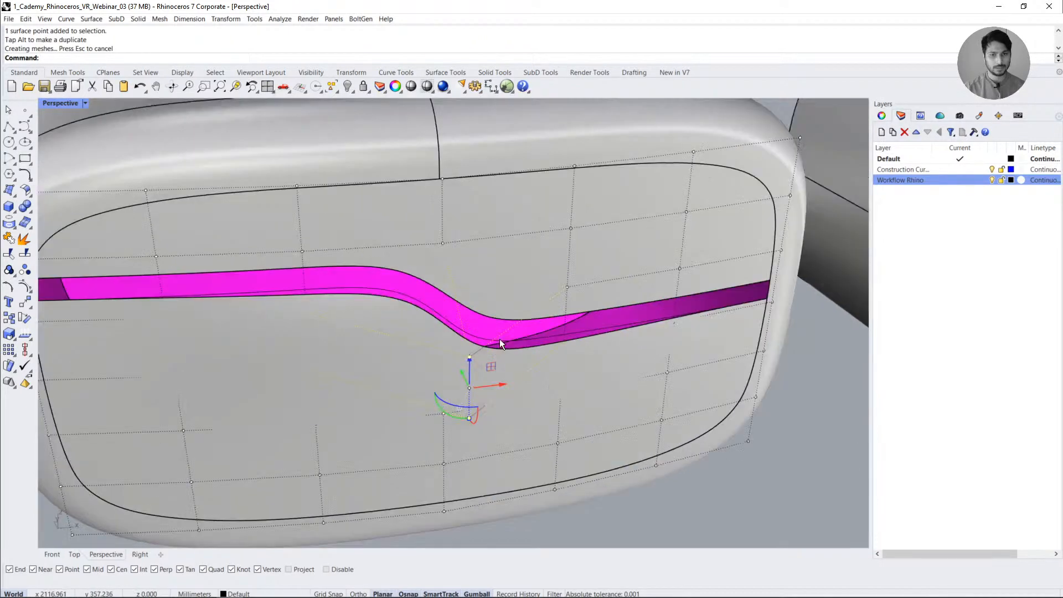
{"action": "key", "text": "ctrl+z"}
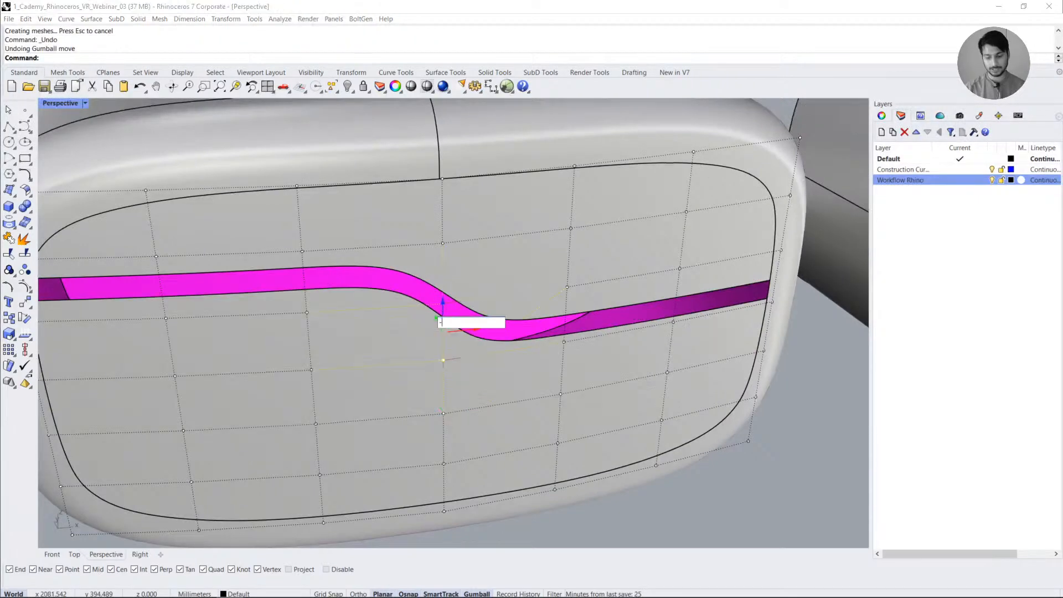
{"action": "right_click_drag", "start_coordinate": [434, 319], "coordinate": [518, 283]}
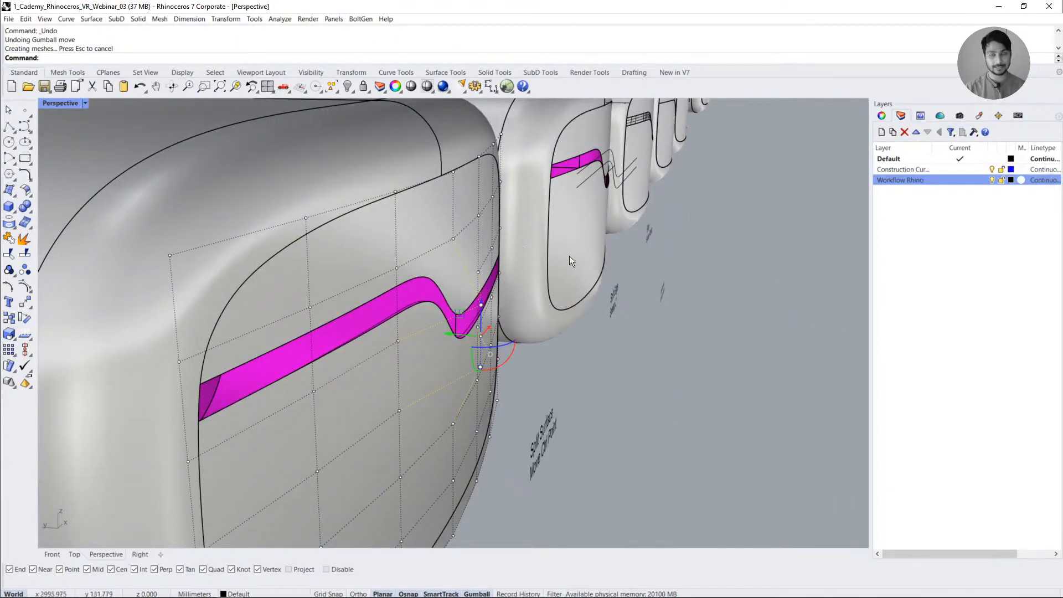
- Examine the lower front surface and its control points on the neighbouring body labelled Split Surface Move Ctrl Point, and hide the points
{"action": "right_click_drag", "start_coordinate": [569, 256], "coordinate": [576, 289]}
{"action": "scroll", "coordinate": [425, 337], "scroll_direction": "down", "scroll_amount": 7}
{"action": "right_click_drag", "start_coordinate": [425, 337], "coordinate": [612, 286]}
{"action": "scroll", "coordinate": [716, 242], "scroll_direction": "up", "scroll_amount": 9}
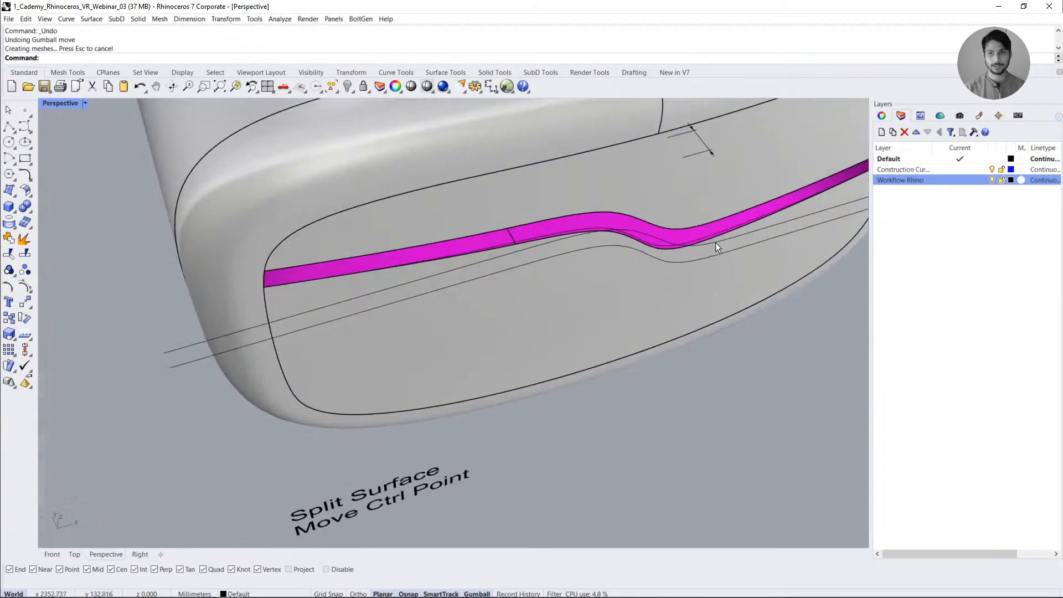
{"action": "scroll", "coordinate": [598, 262], "scroll_direction": "up", "scroll_amount": 3}
{"action": "left_click", "coordinate": [561, 297]}
{"action": "scroll", "coordinate": [646, 397], "scroll_direction": "down", "scroll_amount": 5}
{"action": "right_click_drag", "start_coordinate": [647, 398], "coordinate": [481, 278]}
{"action": "scroll", "coordinate": [480, 234], "scroll_direction": "up", "scroll_amount": 6}
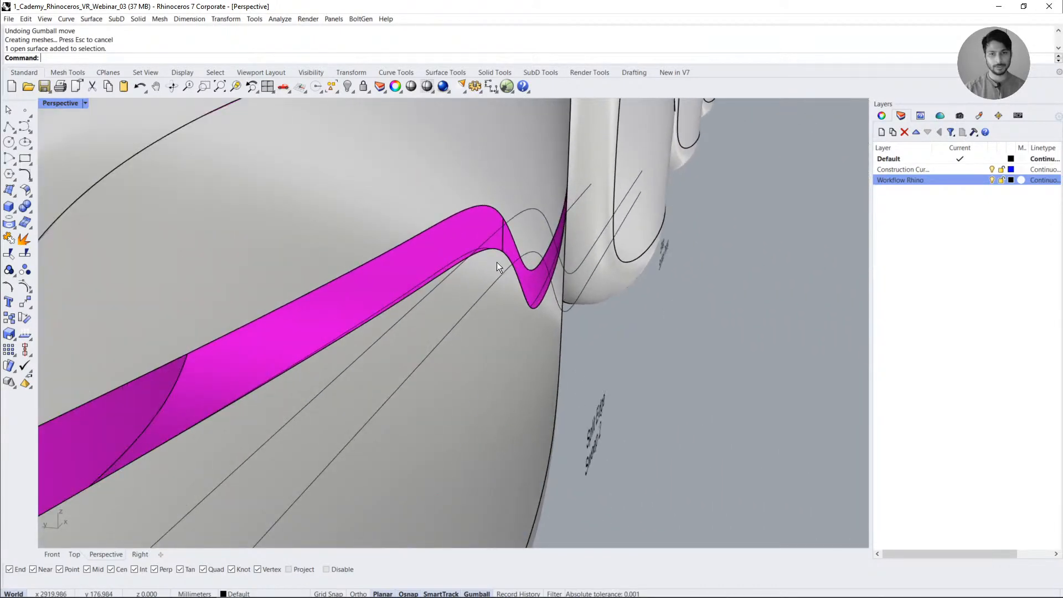
{"action": "left_click", "coordinate": [496, 266]}
{"action": "scroll", "coordinate": [553, 317], "scroll_direction": "down", "scroll_amount": 5}
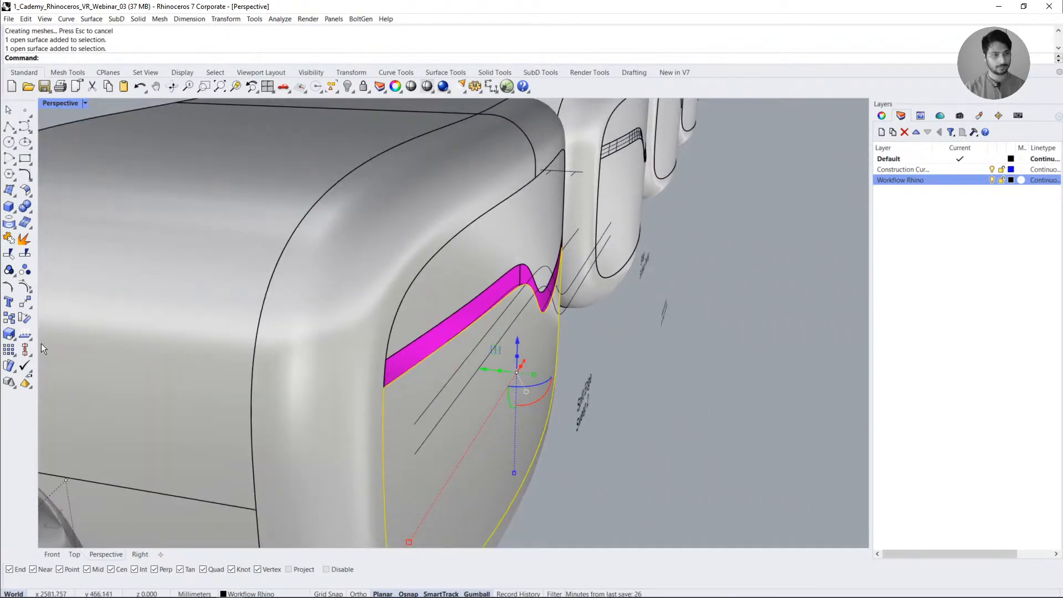
{"action": "left_click", "coordinate": [25, 287]}
{"action": "right_click_drag", "start_coordinate": [613, 363], "coordinate": [545, 377]}
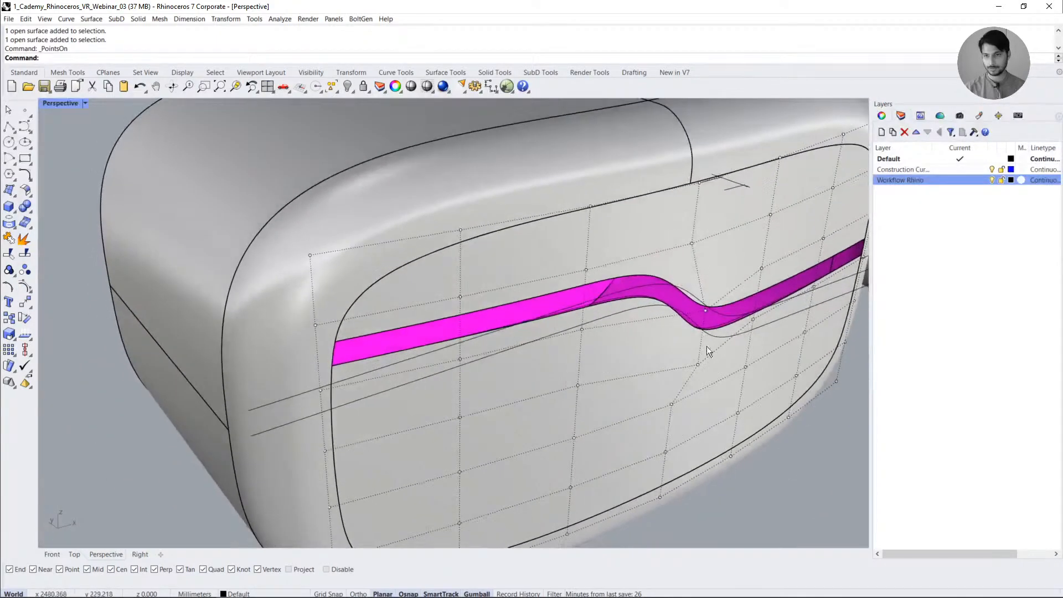
{"action": "scroll", "coordinate": [666, 293], "scroll_direction": "down", "scroll_amount": 10}
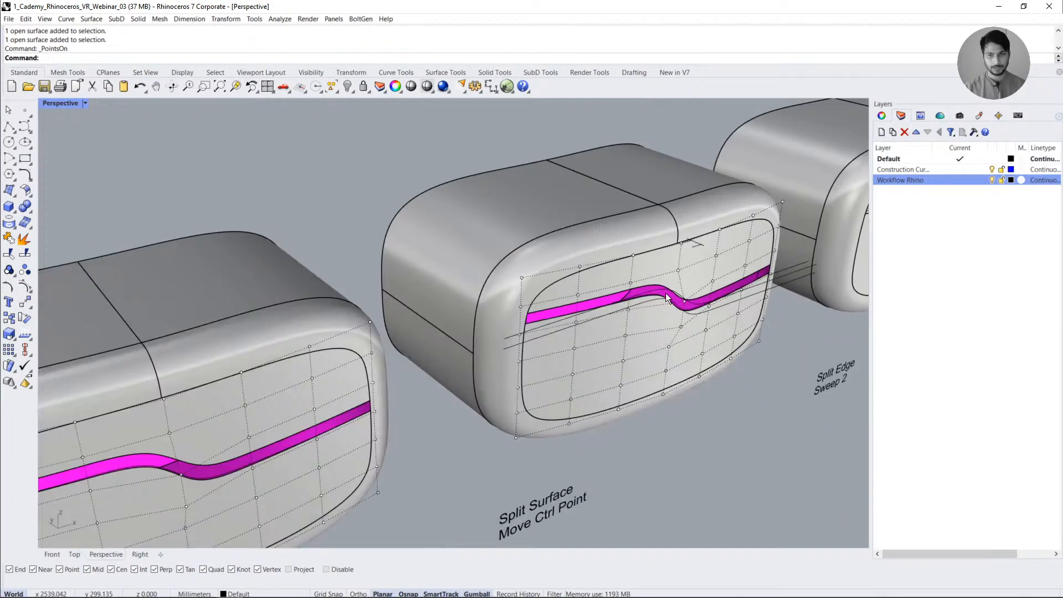
{"action": "scroll", "coordinate": [288, 384], "scroll_direction": "up", "scroll_amount": 7}
{"action": "key", "text": "Escape"}
- Inspect the upper and lower edges of the S-shaped gap on the edited body, leaving nothing selected
{"action": "scroll", "coordinate": [469, 373], "scroll_direction": "down", "scroll_amount": 4}
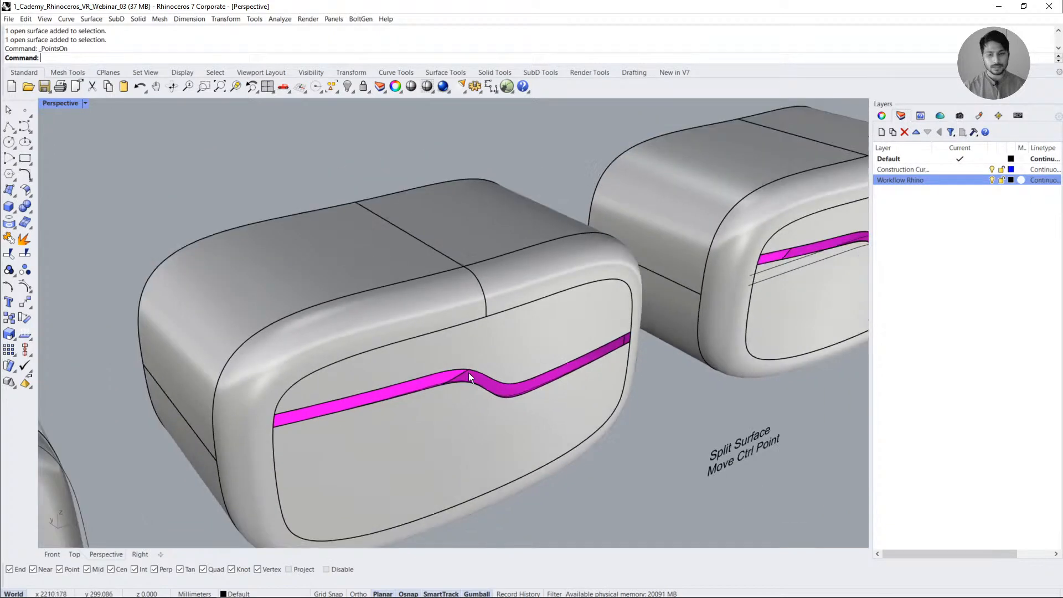
{"action": "scroll", "coordinate": [320, 421], "scroll_direction": "up", "scroll_amount": 3}
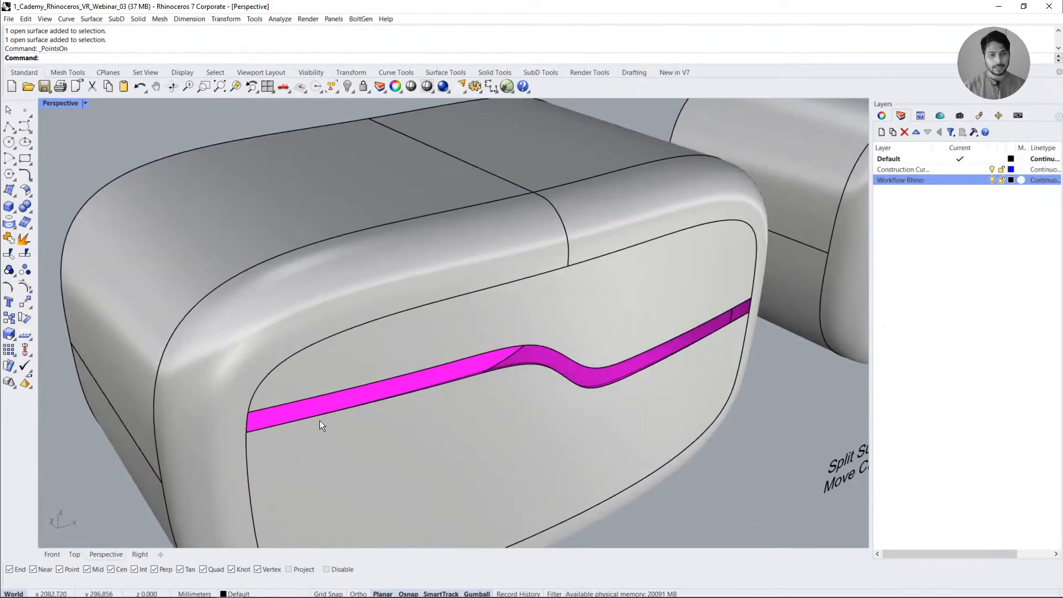
{"action": "left_click", "coordinate": [258, 409]}
{"action": "left_click", "coordinate": [261, 426]}
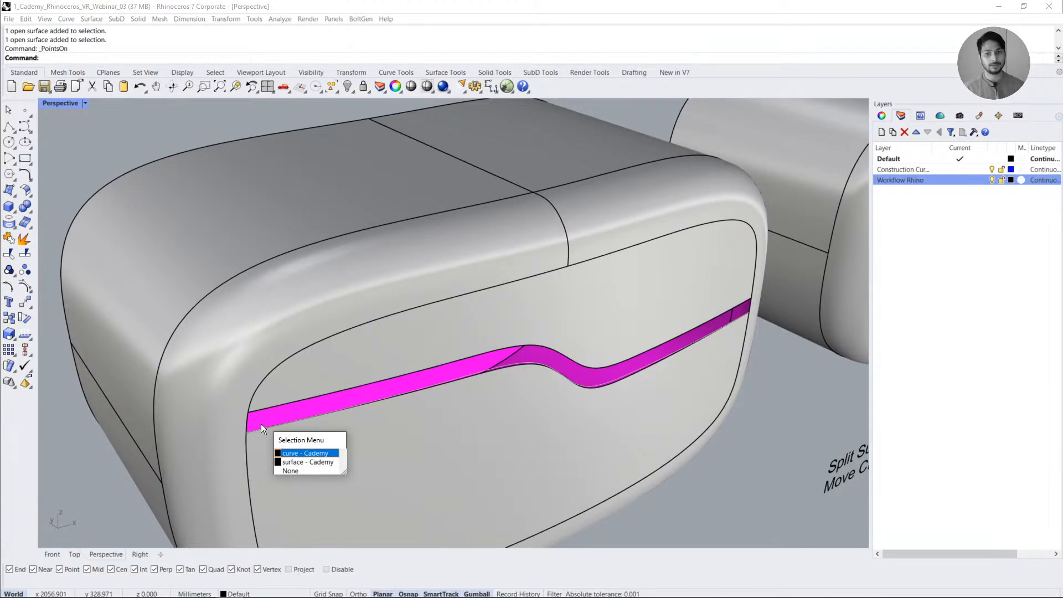
{"action": "key", "text": "Escape"}
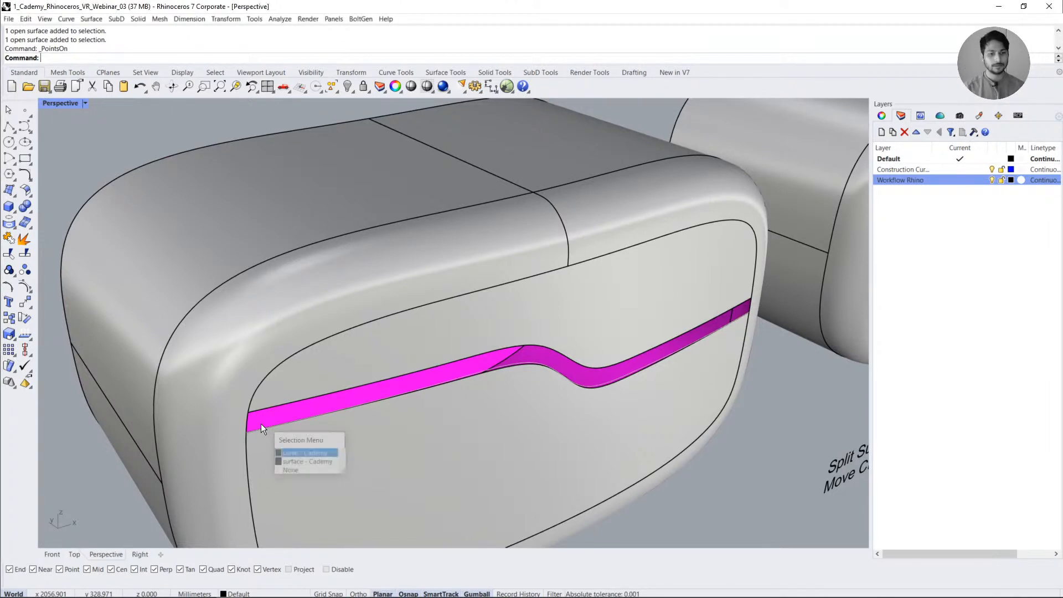
{"action": "scroll", "coordinate": [250, 439], "scroll_direction": "up", "scroll_amount": 4}
{"action": "right_click_drag", "start_coordinate": [301, 429], "coordinate": [329, 421]}
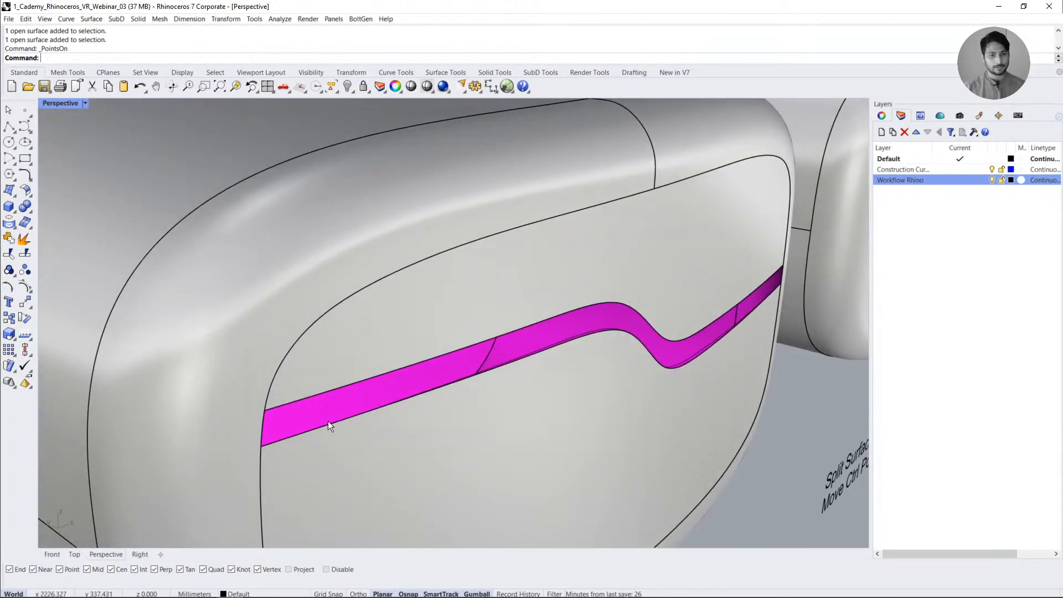
{"action": "left_click", "coordinate": [374, 377]}
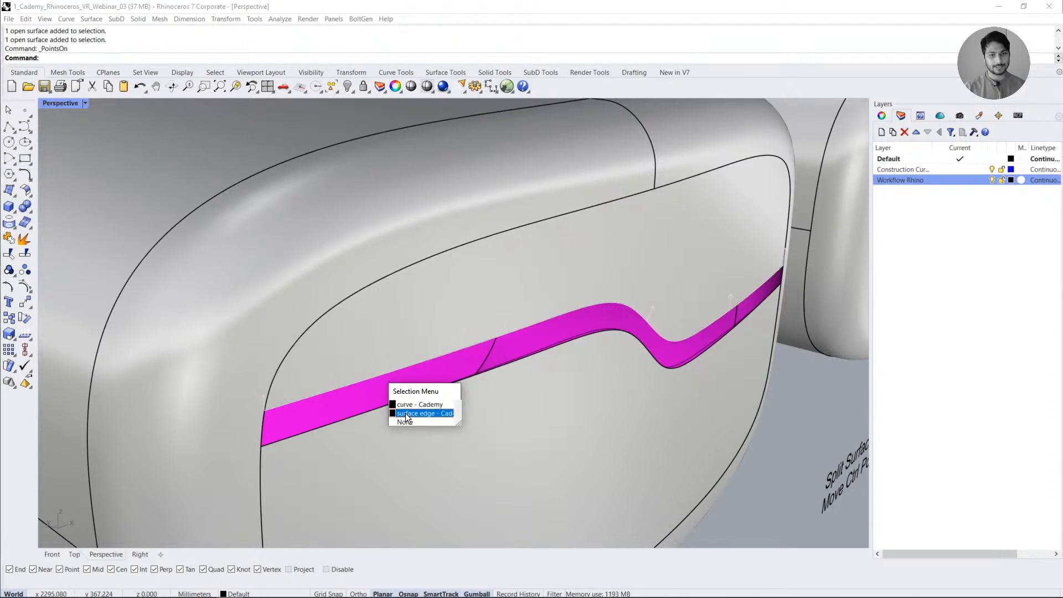
{"action": "left_click", "coordinate": [405, 413]}
{"action": "key", "text": "Escape"}
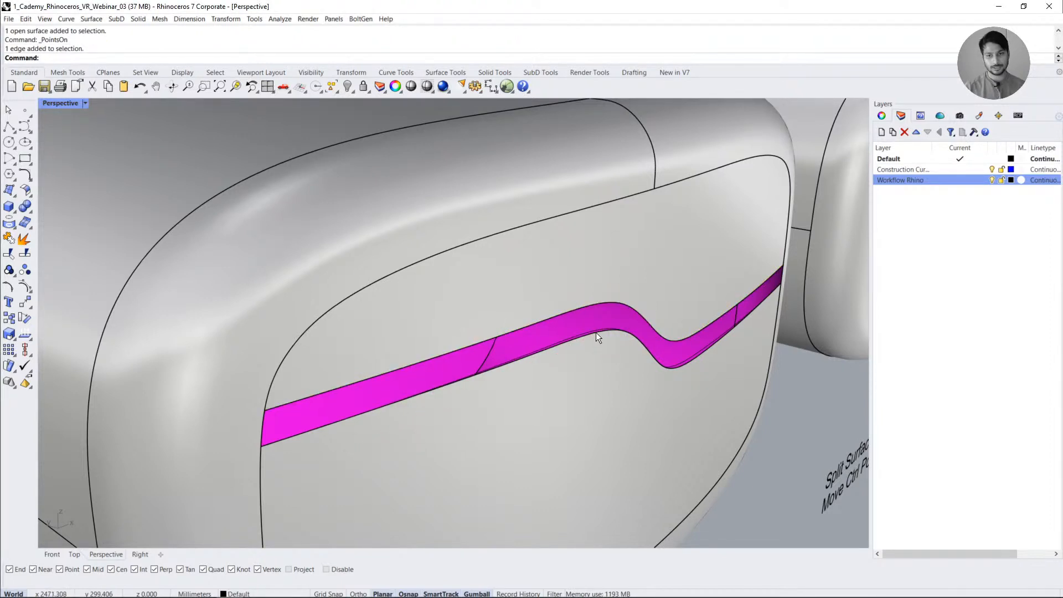
- Loft a surface between the upper and lower edges of the S-shaped gap on the front face
{"action": "left_click", "coordinate": [594, 333]}
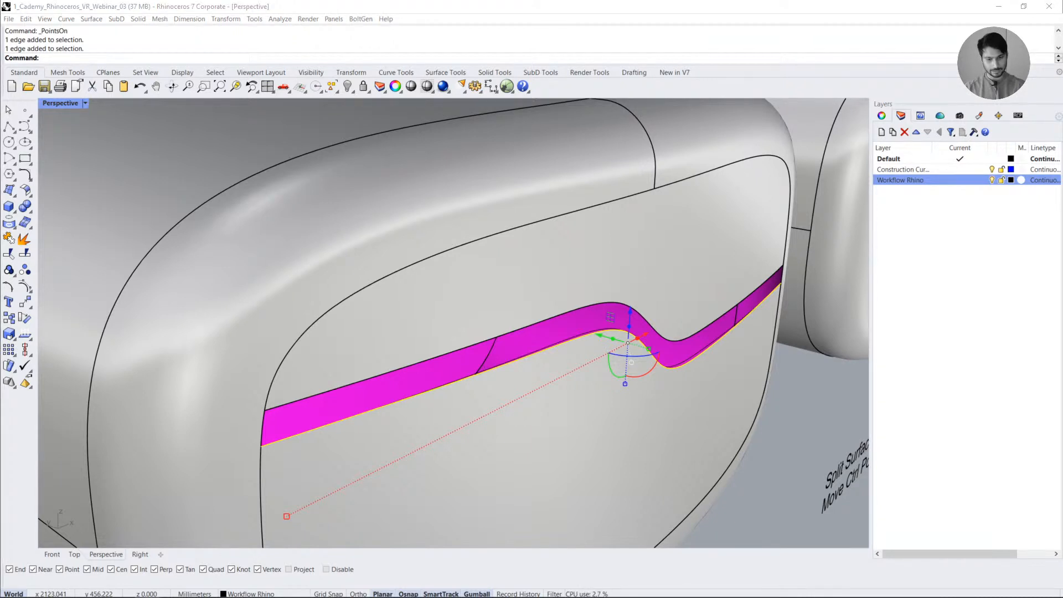
{"action": "left_click", "coordinate": [822, 429]}
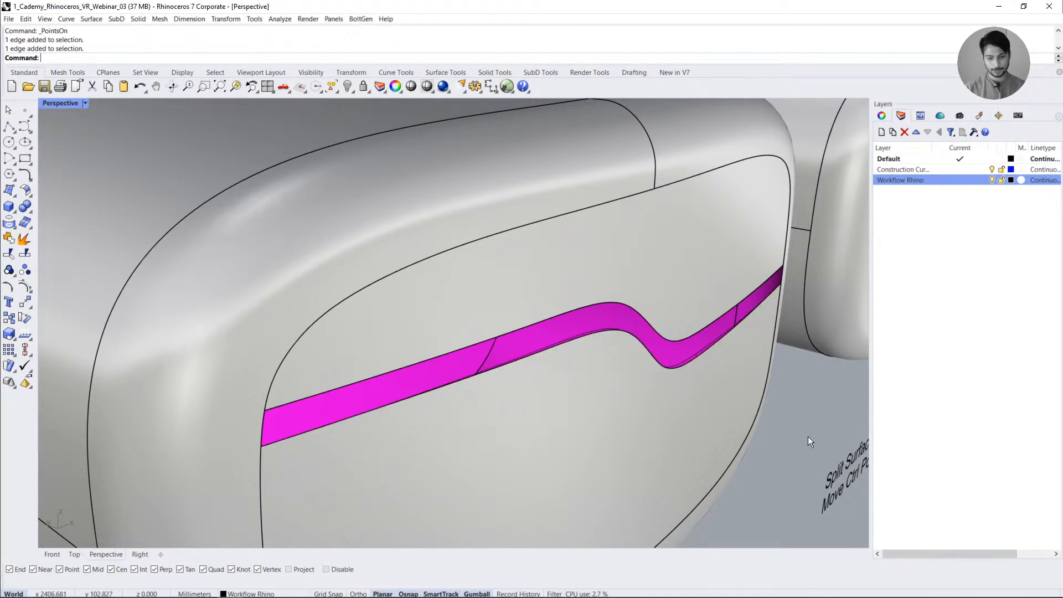
{"action": "scroll", "coordinate": [438, 397], "scroll_direction": "down", "scroll_amount": 2}
{"action": "mouse_move", "coordinate": [463, 421]}
{"action": "right_mouse_down"}
{"action": "mouse_move", "coordinate": [470, 397]}
{"action": "mouse_move", "coordinate": [461, 423]}
{"action": "mouse_move", "coordinate": [475, 407]}
{"action": "right_mouse_up"}
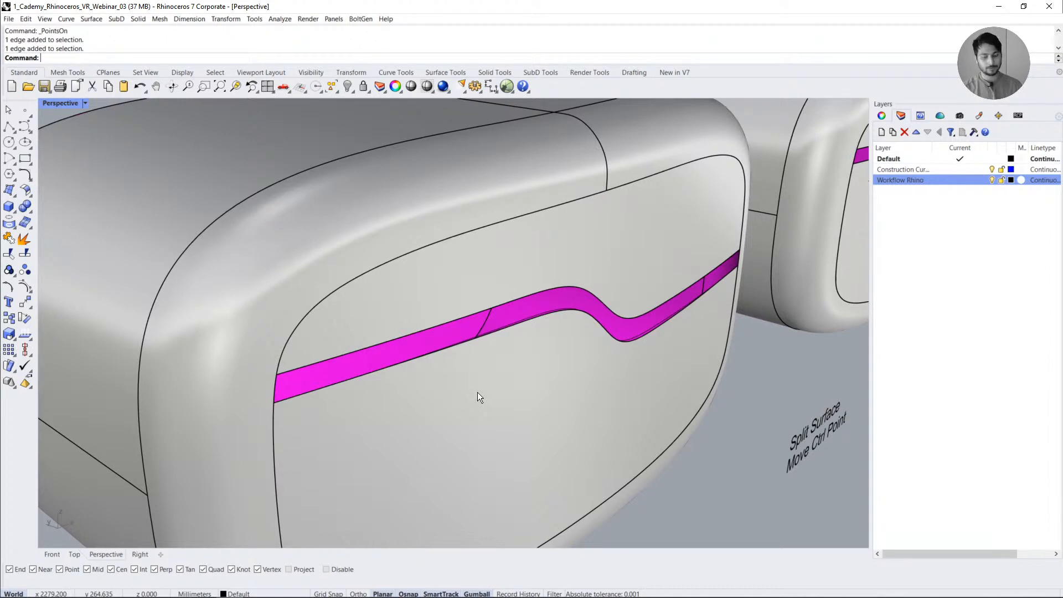
{"action": "type", "text": "Lock"}
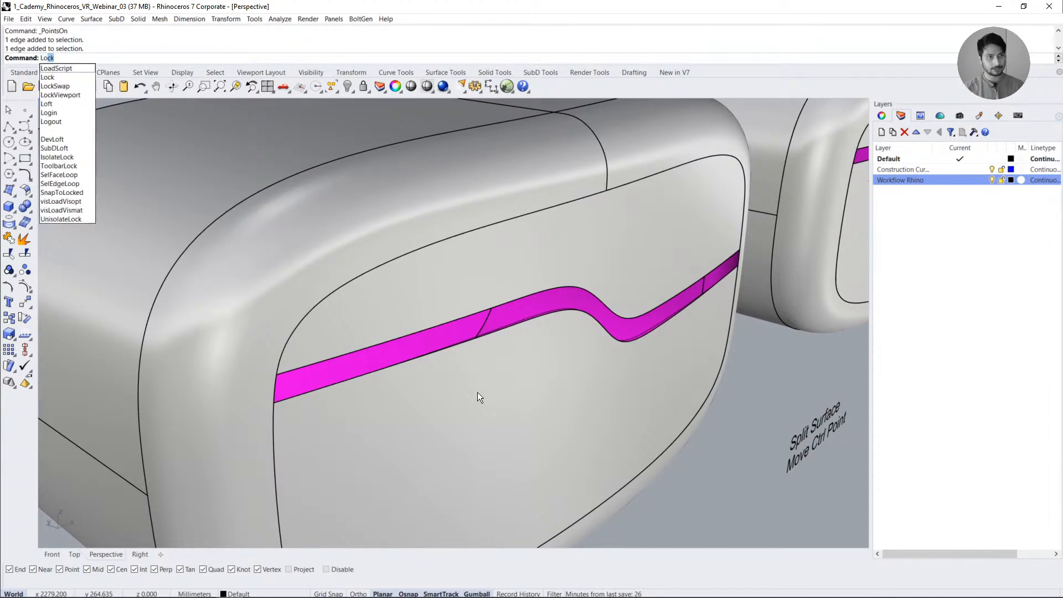
{"action": "left_click", "coordinate": [73, 103]}
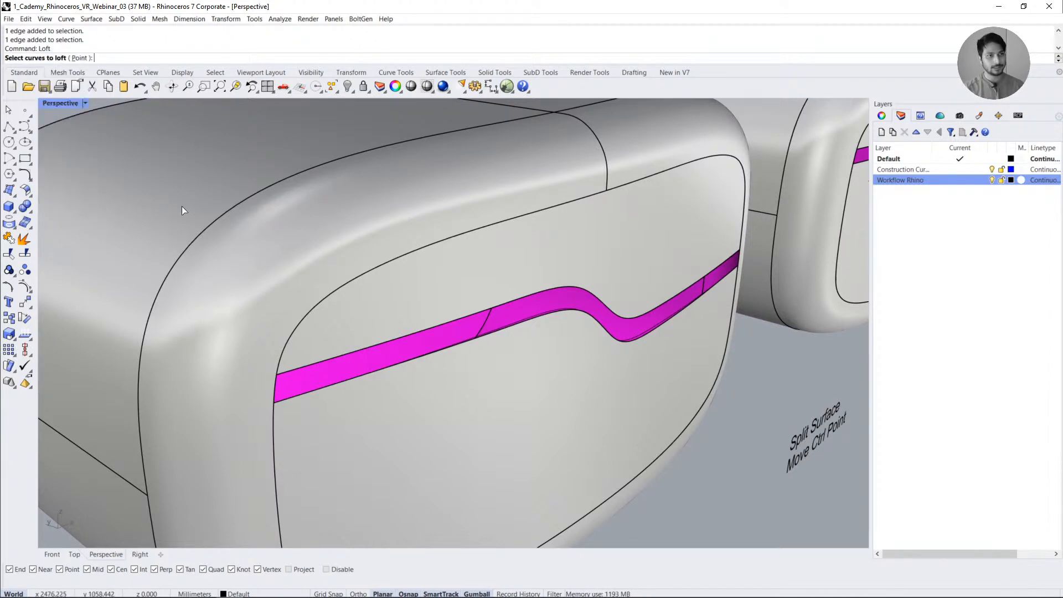
{"action": "left_click", "coordinate": [448, 322]}
{"action": "left_click", "coordinate": [484, 349]}
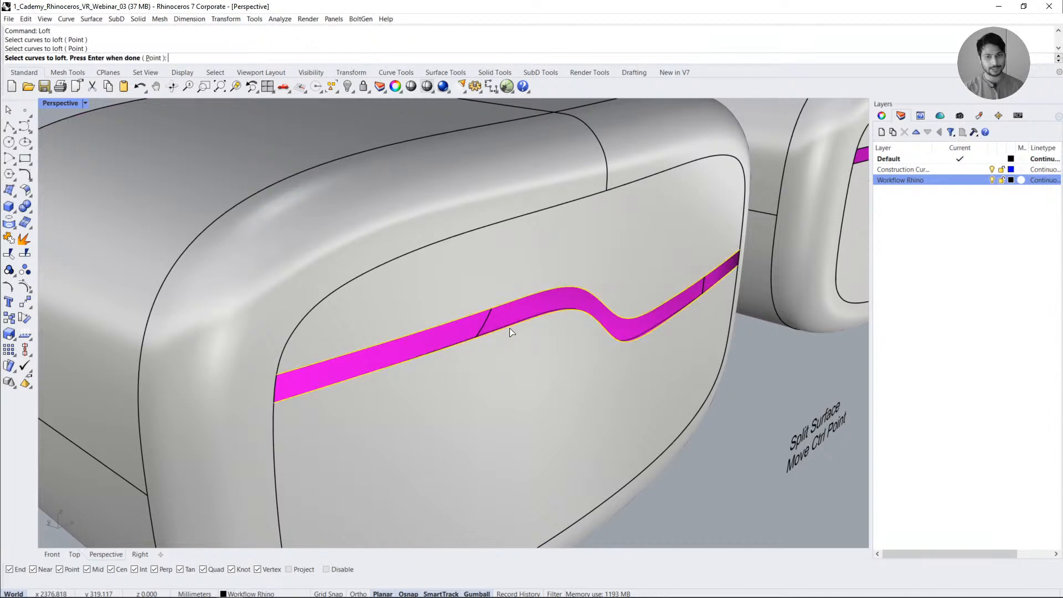
{"action": "key", "text": "Return"}
{"action": "key", "text": "Return"}
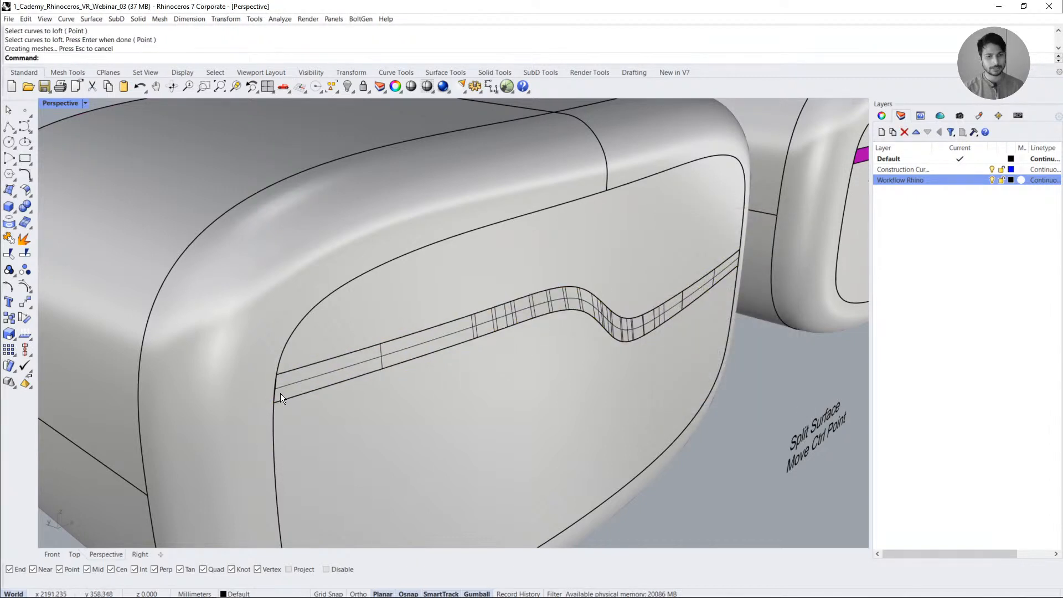
- Examine how the lofted strip's left end meets the rounded rim edge, leaving nothing selected
{"action": "scroll", "coordinate": [280, 393], "scroll_direction": "up", "scroll_amount": 5}
{"action": "scroll", "coordinate": [271, 381], "scroll_direction": "up", "scroll_amount": 4}
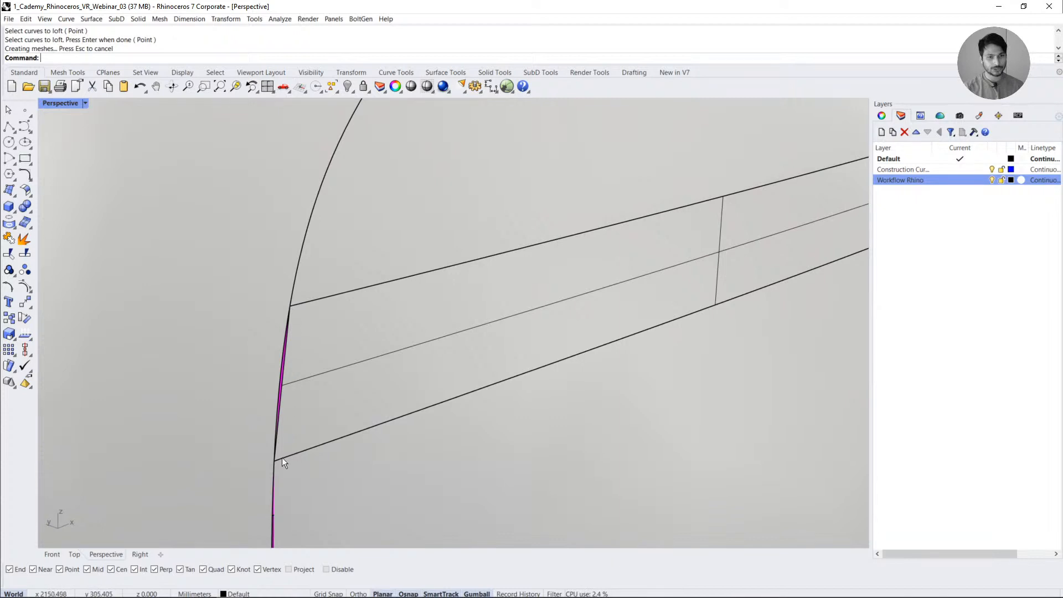
{"action": "scroll", "coordinate": [284, 335], "scroll_direction": "up", "scroll_amount": 6}
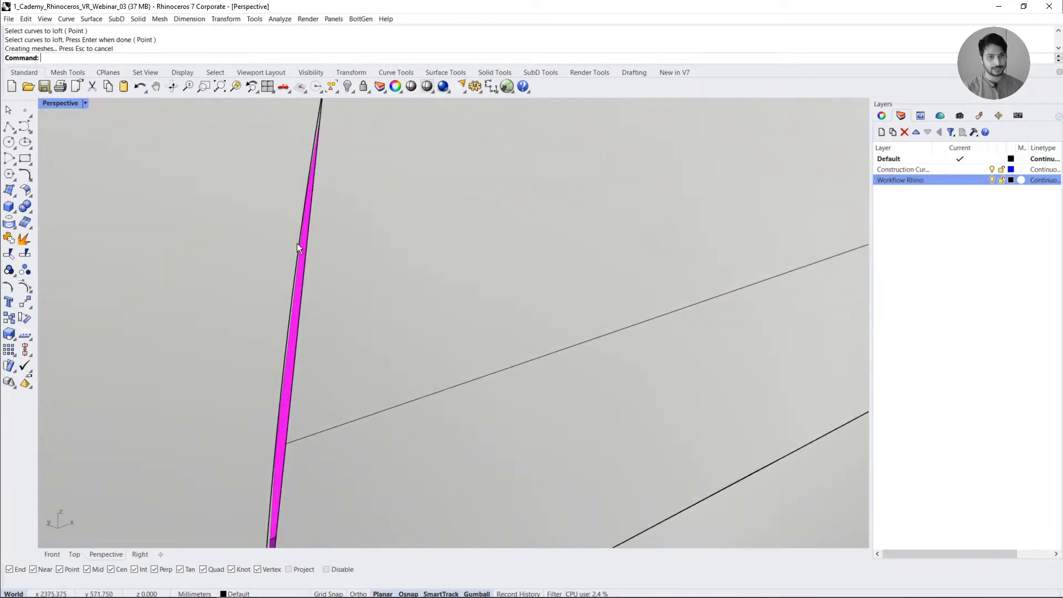
{"action": "left_click", "coordinate": [297, 259], "text": "ctrl+shift"}
{"action": "scroll", "coordinate": [298, 268], "scroll_direction": "down", "scroll_amount": 3}
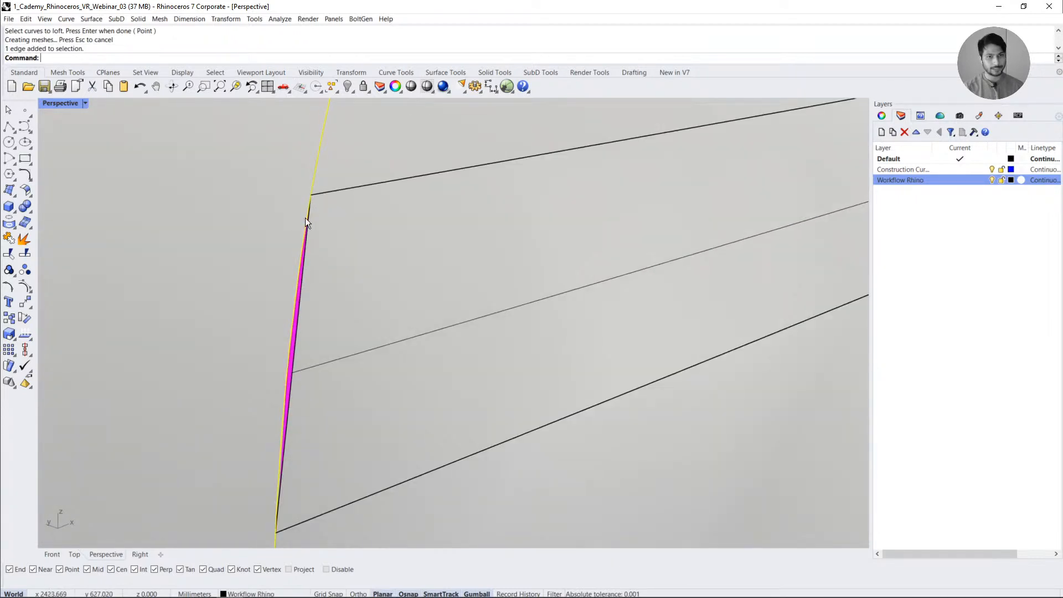
{"action": "scroll", "coordinate": [304, 346], "scroll_direction": "down", "scroll_amount": 2}
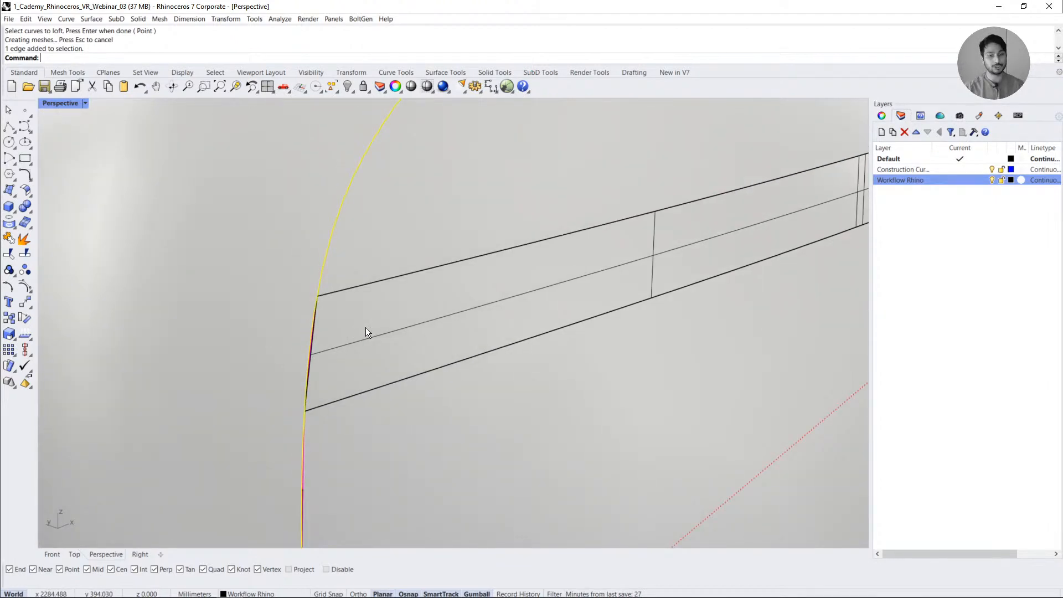
{"action": "scroll", "coordinate": [365, 327], "scroll_direction": "down", "scroll_amount": 2}
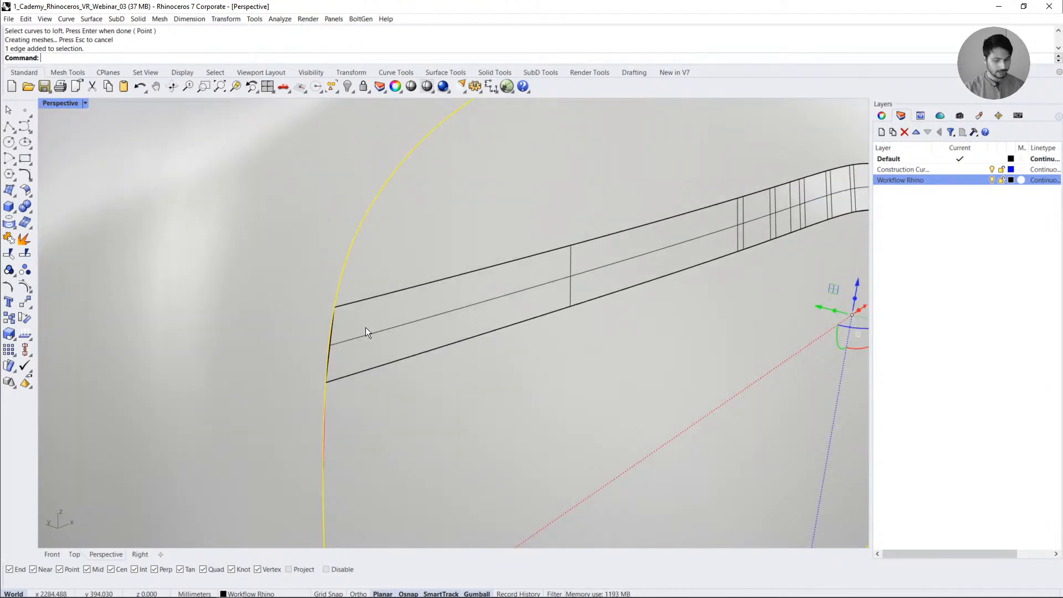
{"action": "scroll", "coordinate": [366, 327], "scroll_direction": "down", "scroll_amount": 2}
{"action": "key", "text": "Escape"}
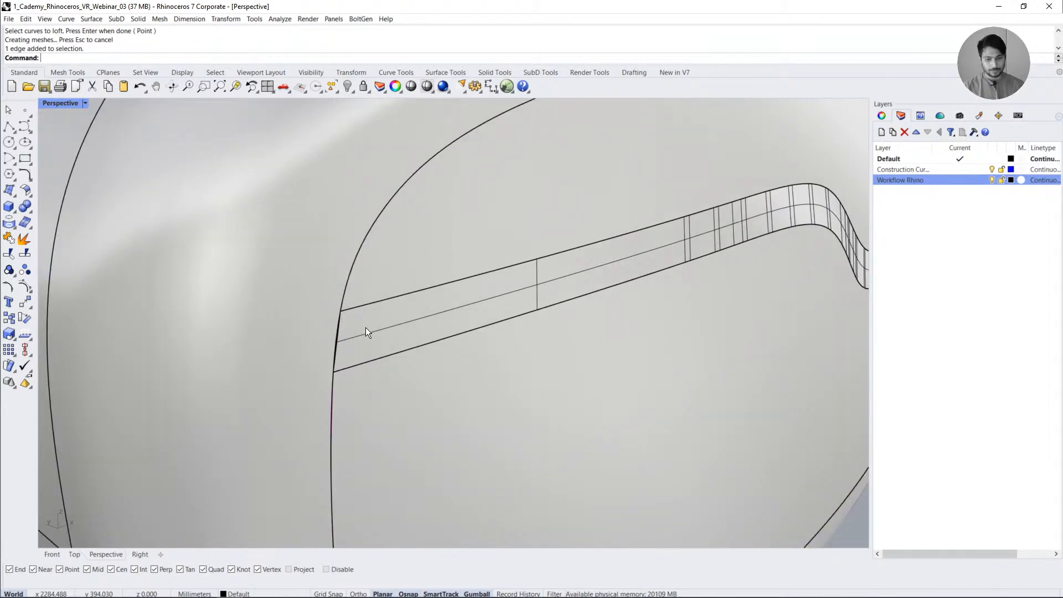
- Delete the lofted strip from the S-shaped gap
{"action": "scroll", "coordinate": [365, 327], "scroll_direction": "down", "scroll_amount": 1}
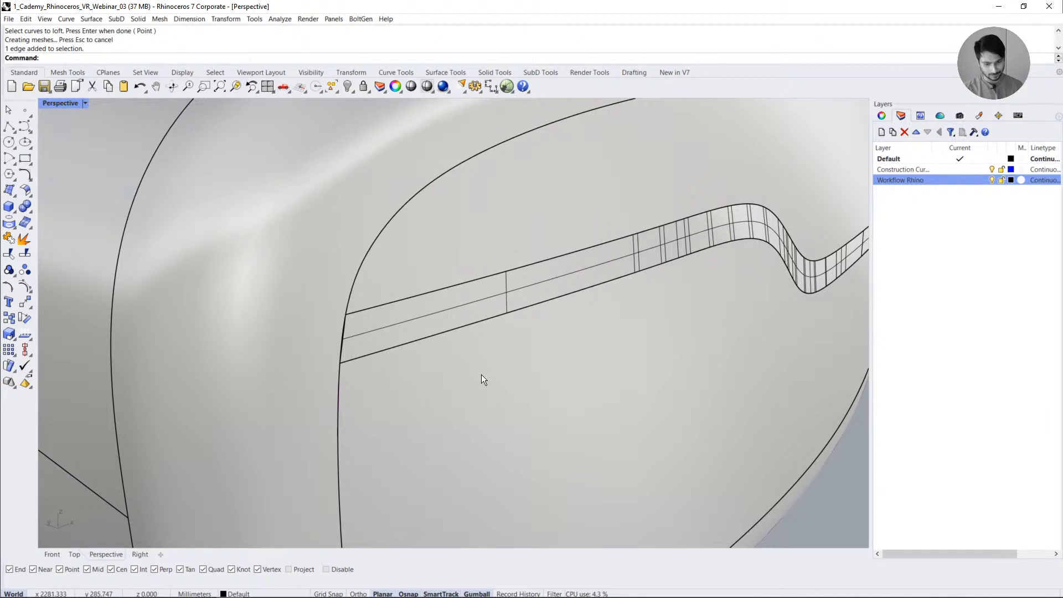
{"action": "right_click_drag", "start_coordinate": [531, 370], "coordinate": [449, 349]}
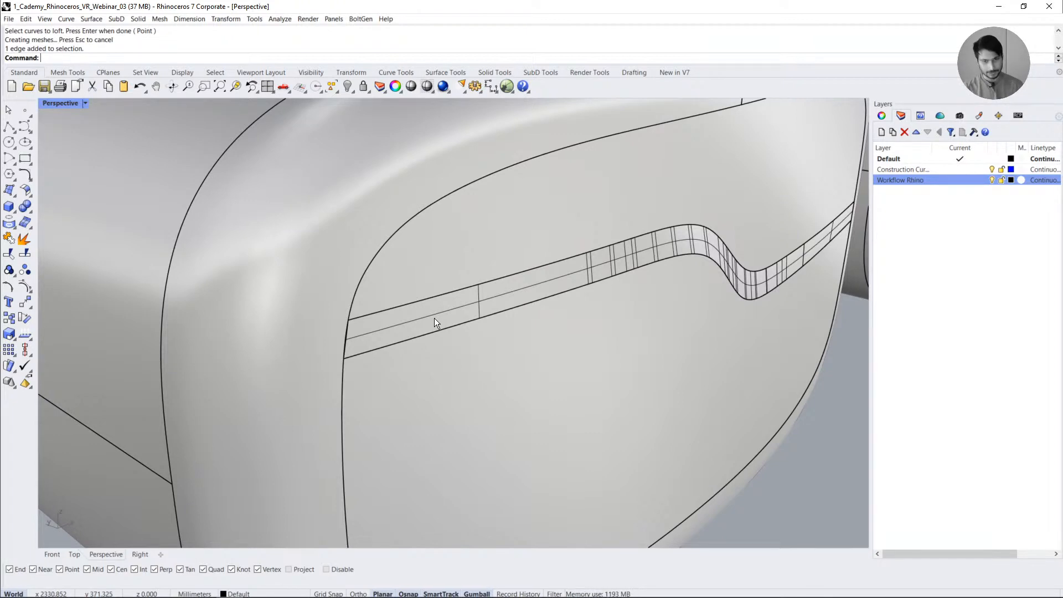
{"action": "left_click", "coordinate": [434, 319]}
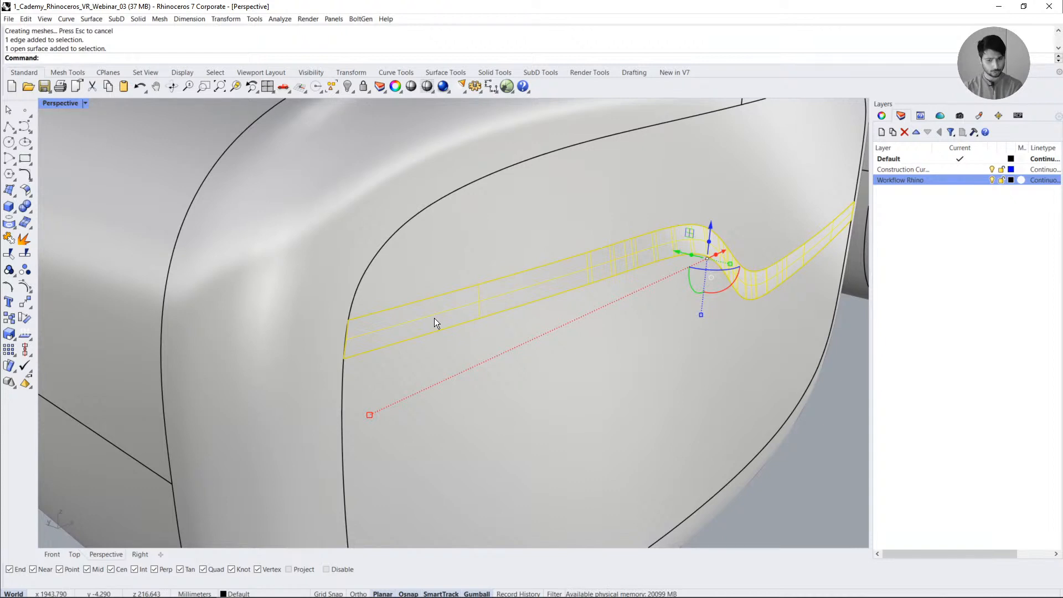
{"action": "key", "text": "Delete"}
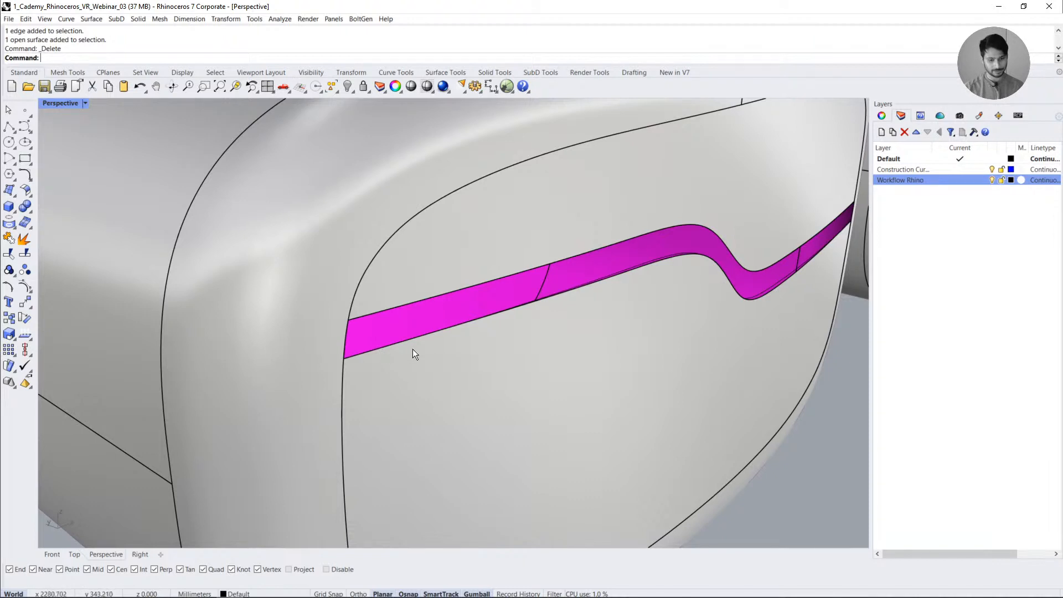
- Examine the gap's upper and lower edges and the continuous rim edge around the front face, leaving nothing selected
{"action": "left_click", "coordinate": [372, 319]}
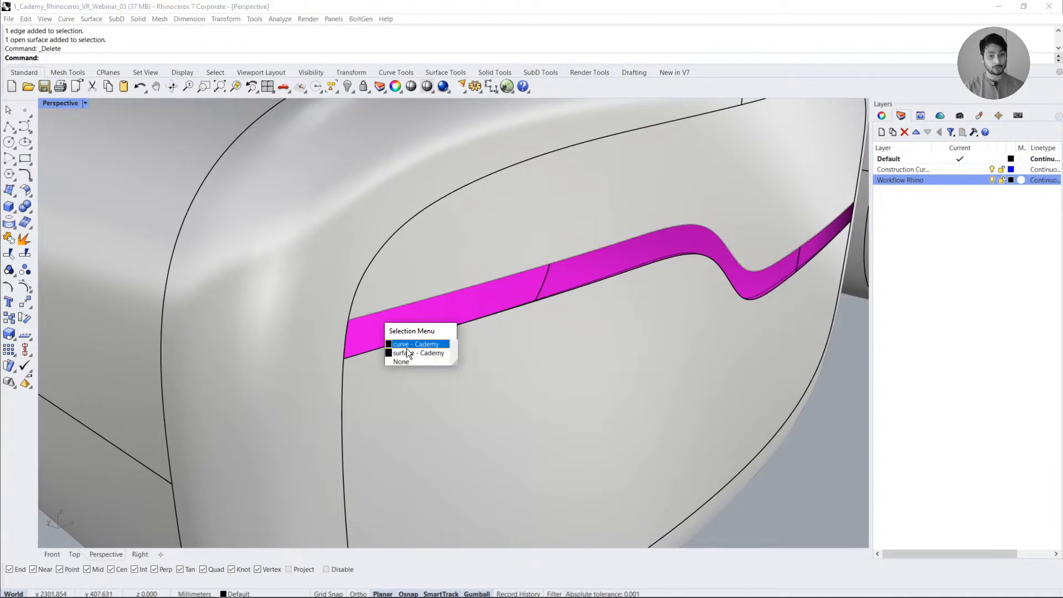
{"action": "left_click", "coordinate": [410, 353]}
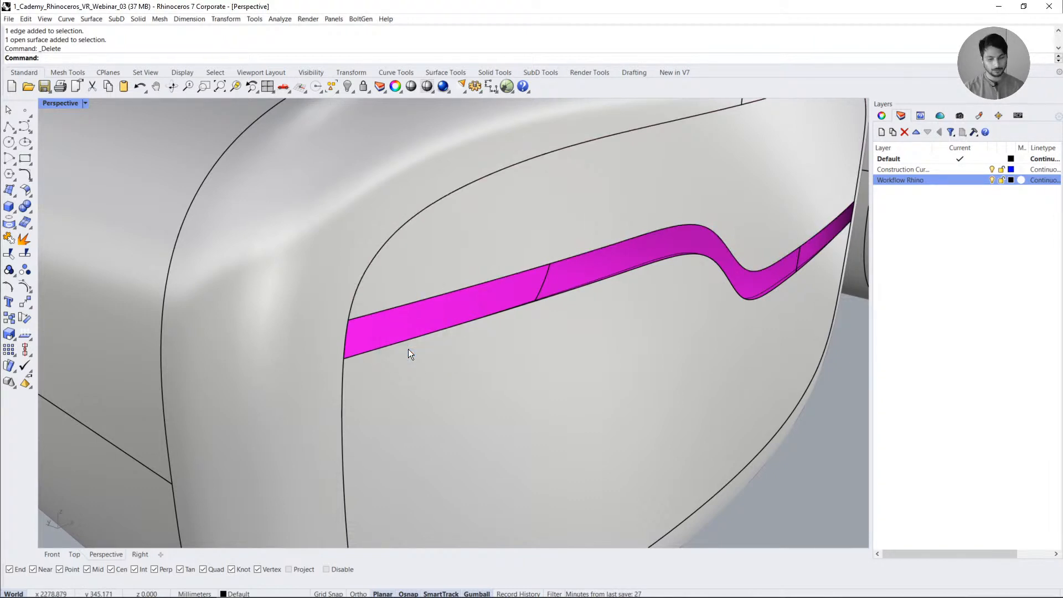
{"action": "right_click_drag", "start_coordinate": [407, 351], "coordinate": [453, 312]}
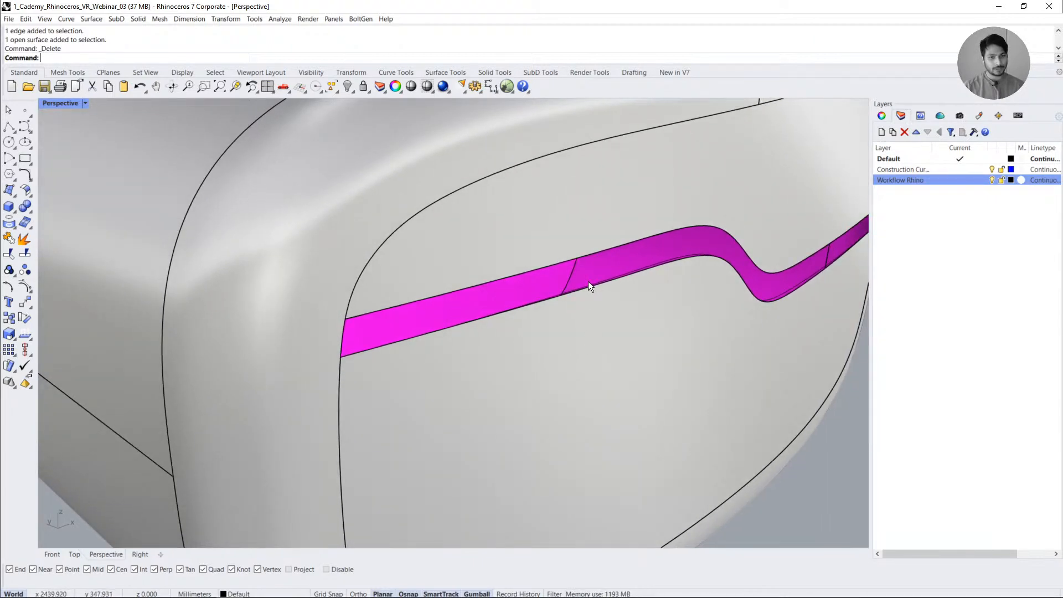
{"action": "left_click", "coordinate": [643, 241]}
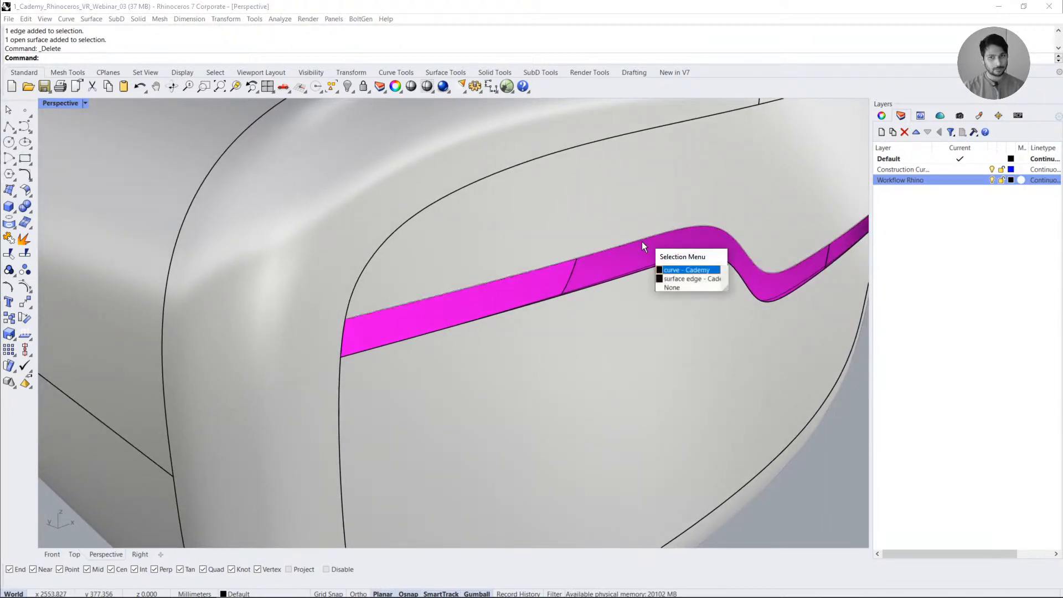
{"action": "left_click", "coordinate": [682, 268]}
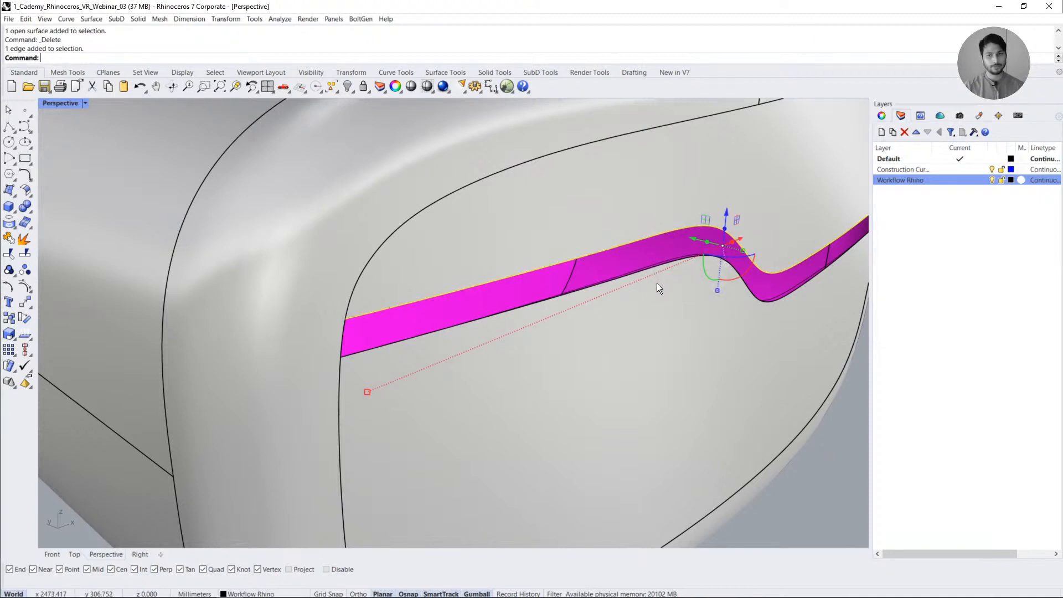
{"action": "key", "text": "Escape"}
{"action": "left_click", "coordinate": [664, 265]}
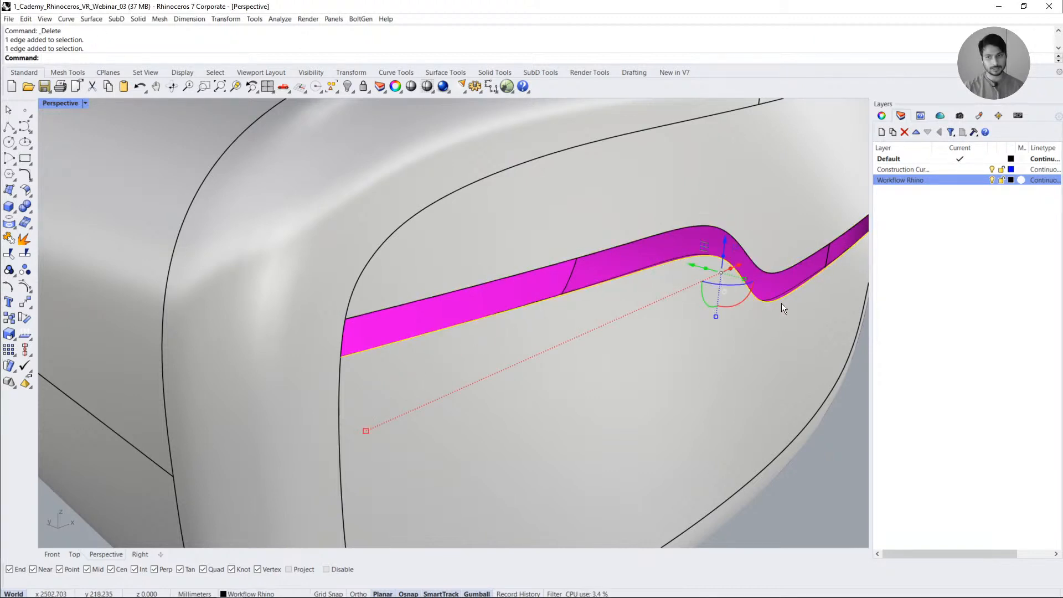
{"action": "key", "text": "Escape"}
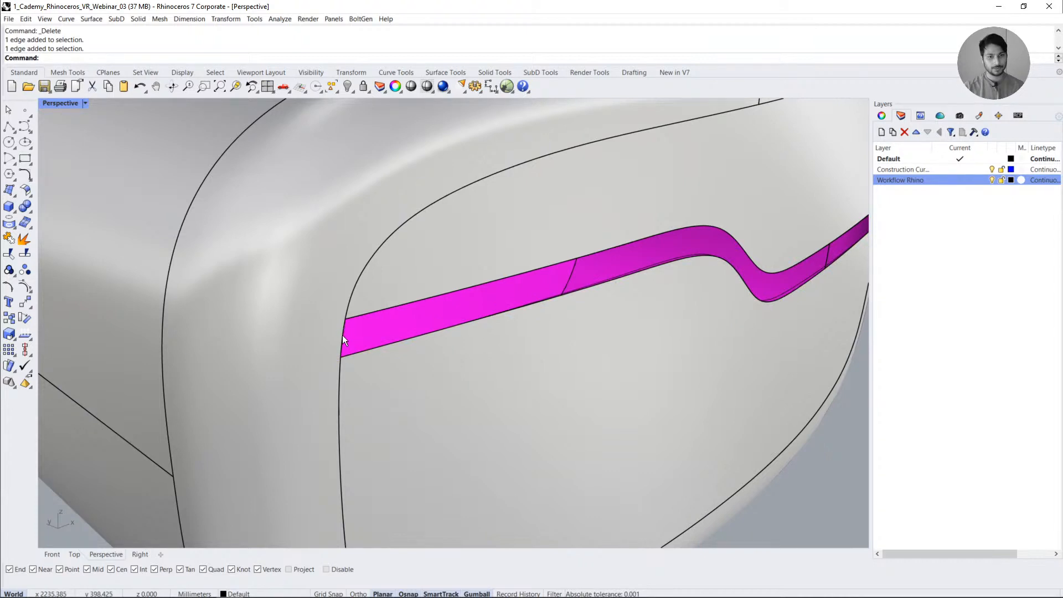
{"action": "left_click", "coordinate": [343, 335]}
{"action": "scroll", "coordinate": [348, 319], "scroll_direction": "down", "scroll_amount": 3}
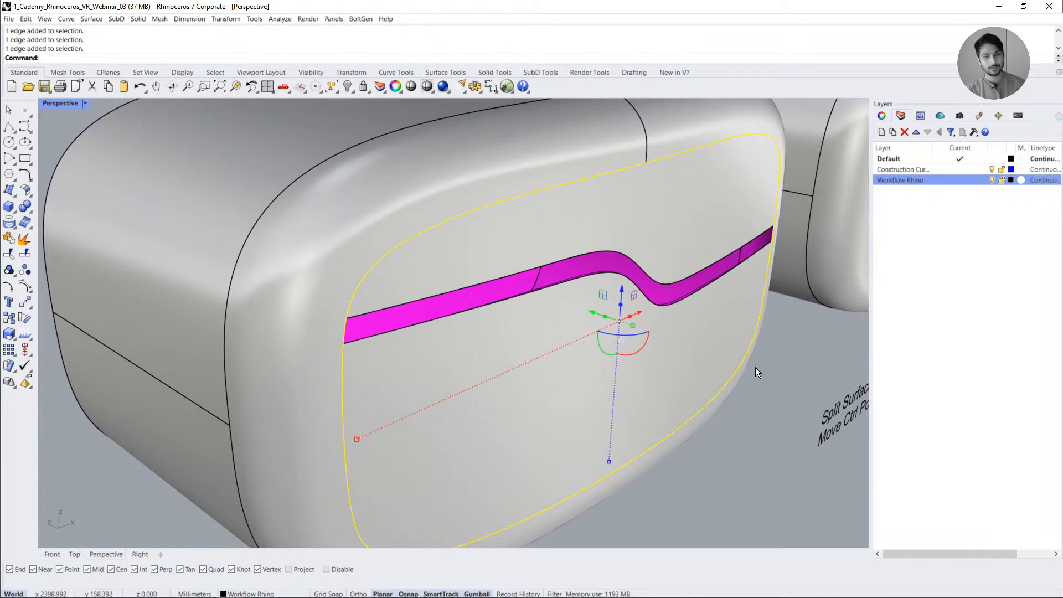
{"action": "key", "text": "Escape"}
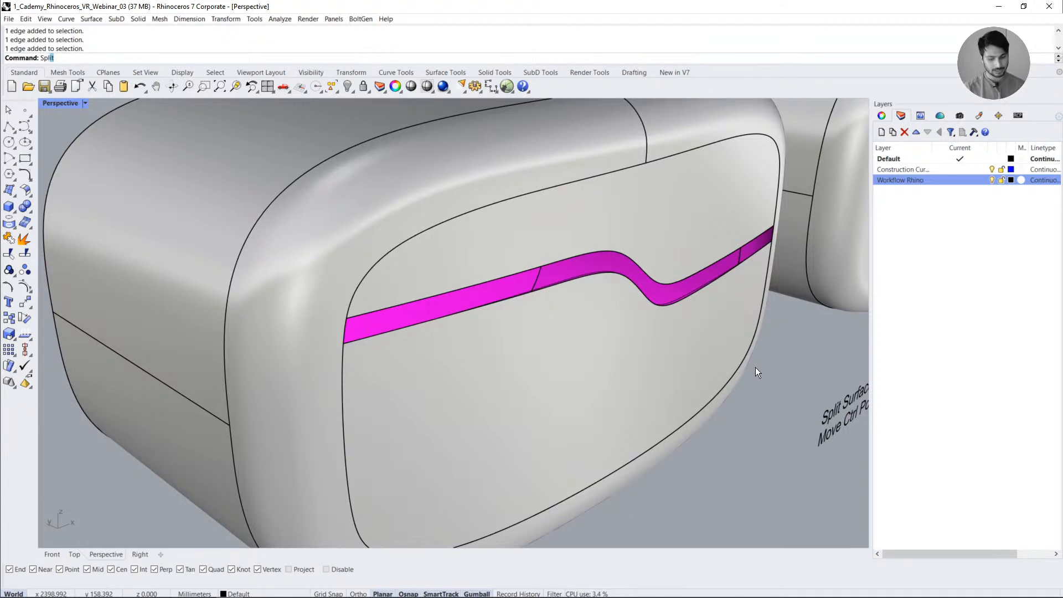
- Split the front rim edge with SplitEdge at the upper and lower corners of the gap's left end
{"action": "type", "text": "Edge"}
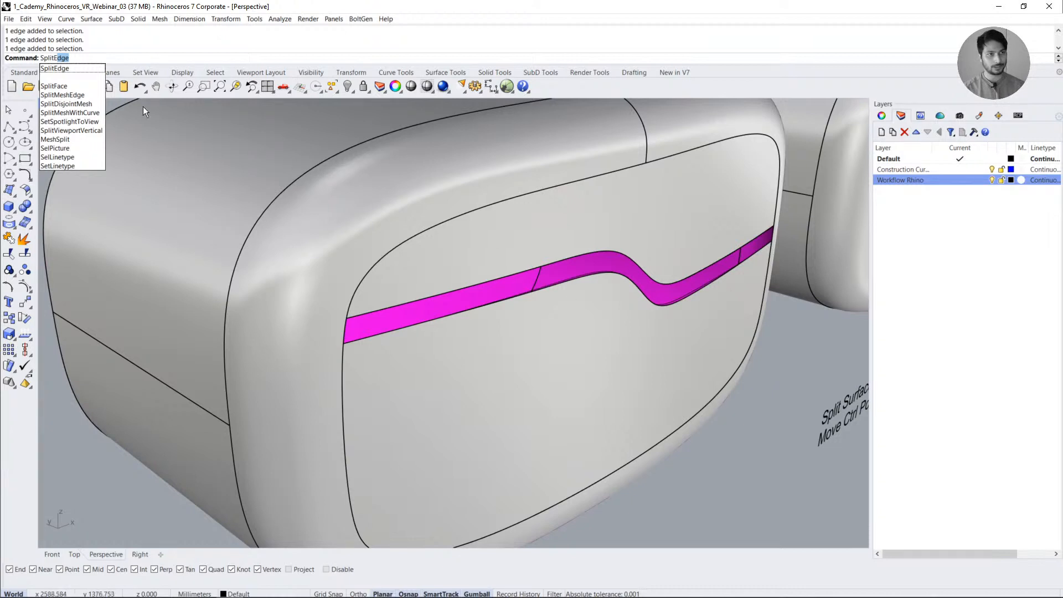
{"action": "left_click", "coordinate": [54, 69]}
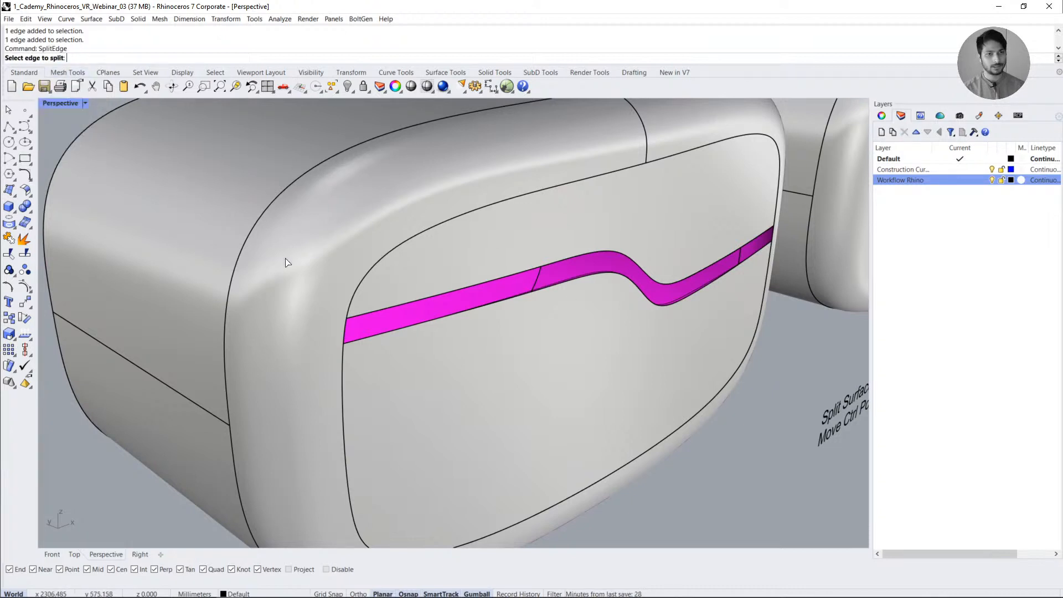
{"action": "left_click", "coordinate": [343, 329]}
{"action": "scroll", "coordinate": [344, 328], "scroll_direction": "up", "scroll_amount": 3}
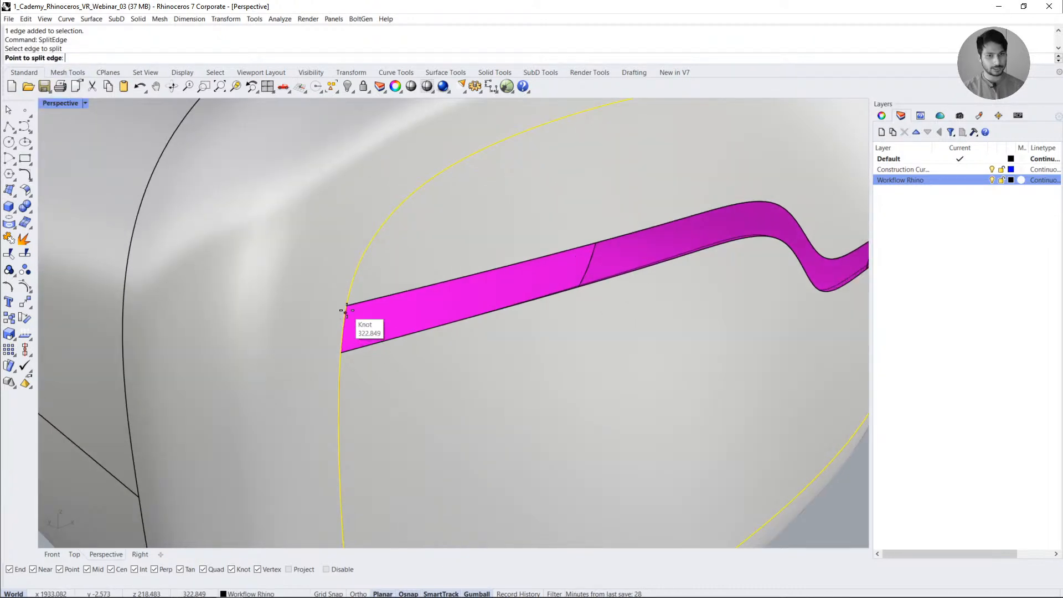
{"action": "left_click", "coordinate": [346, 316]}
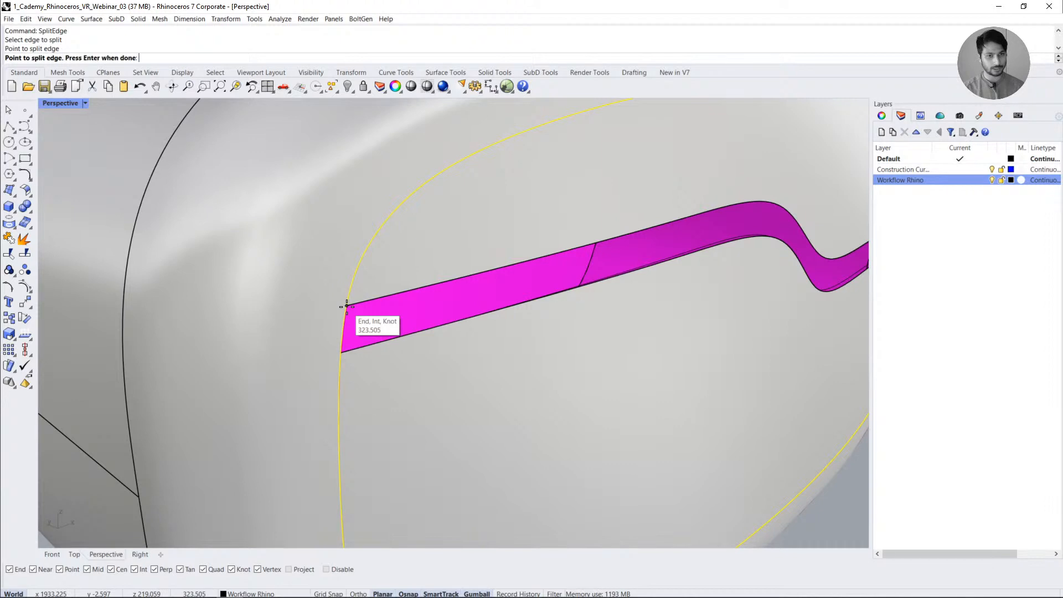
{"action": "left_click", "coordinate": [341, 350]}
{"action": "scroll", "coordinate": [341, 350], "scroll_direction": "down", "scroll_amount": 3}
{"action": "key", "text": "Return"}
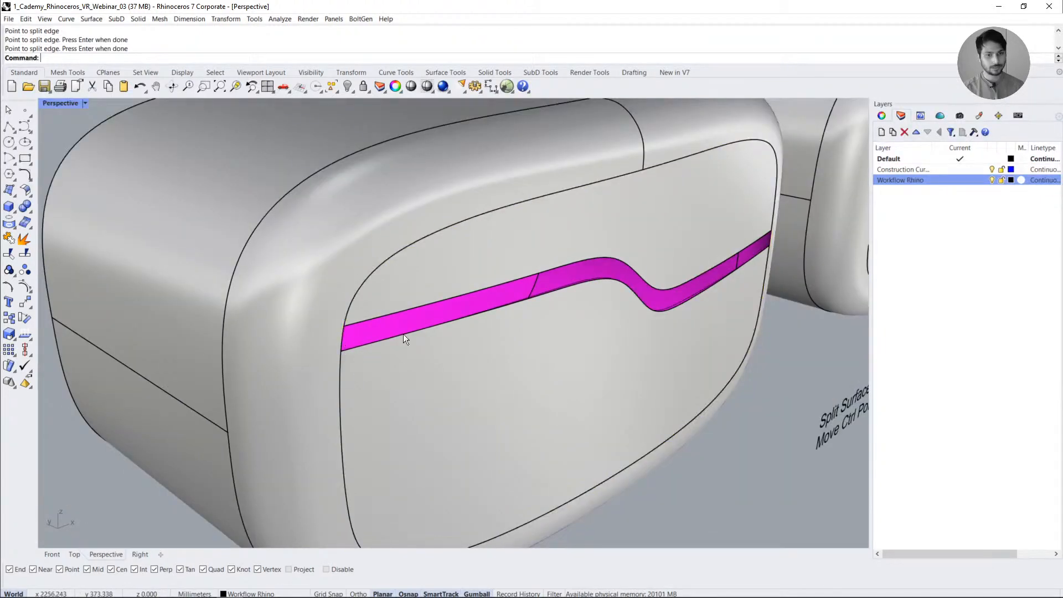
- Split the front rim edge at the upper and lower corners of the gap's right end
{"action": "scroll", "coordinate": [800, 278], "scroll_direction": "up", "scroll_amount": 5}
{"action": "scroll", "coordinate": [637, 299], "scroll_direction": "up", "scroll_amount": 4}
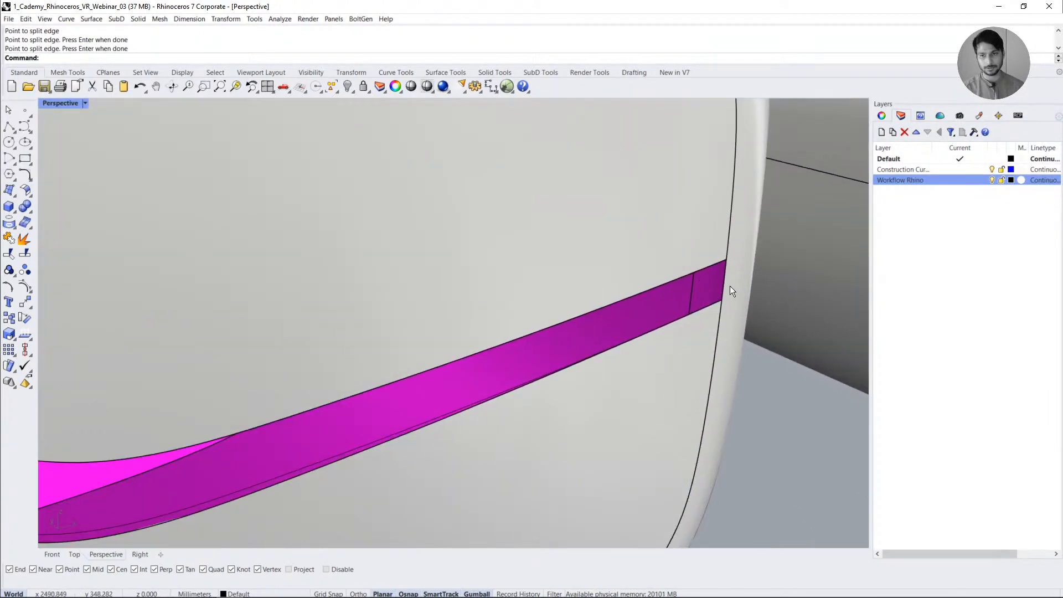
{"action": "key", "text": "Return"}
{"action": "left_click", "coordinate": [724, 287]}
{"action": "left_click", "coordinate": [727, 260]}
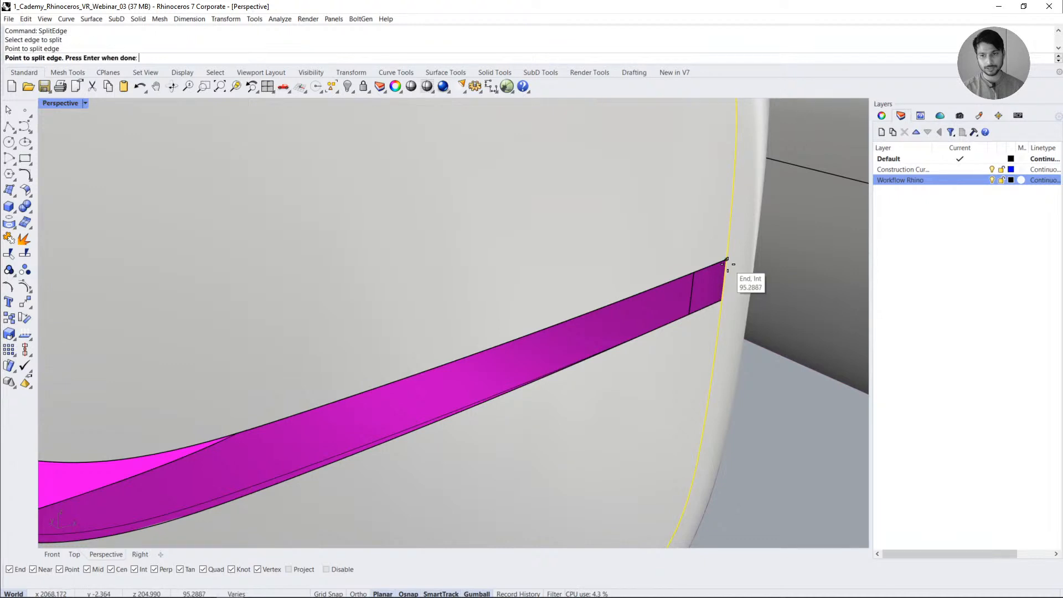
{"action": "left_click", "coordinate": [722, 299]}
{"action": "key", "text": "Return"}
- Compare the S-shaped gap with the neighbouring Split Surface and Split Edge Sweep 2 example models, leaving nothing selected
{"action": "scroll", "coordinate": [700, 285], "scroll_direction": "down", "scroll_amount": 3}
{"action": "scroll", "coordinate": [699, 280], "scroll_direction": "down", "scroll_amount": 7}
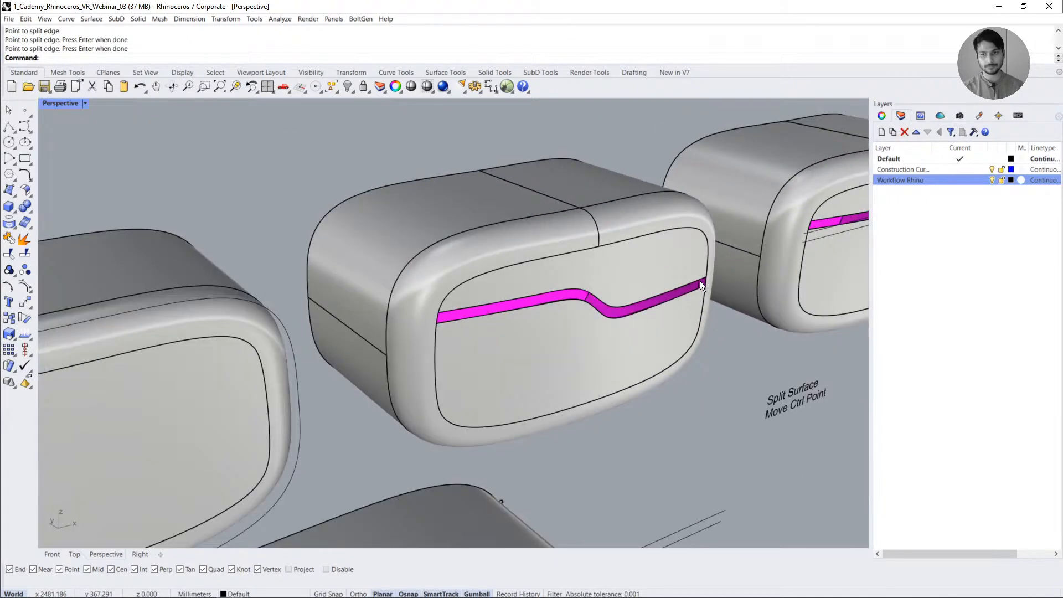
{"action": "right_click_drag", "start_coordinate": [687, 310], "coordinate": [520, 348], "text": "shift"}
{"action": "scroll", "coordinate": [666, 255], "scroll_direction": "up", "scroll_amount": 5}
{"action": "scroll", "coordinate": [666, 255], "scroll_direction": "down", "scroll_amount": 3}
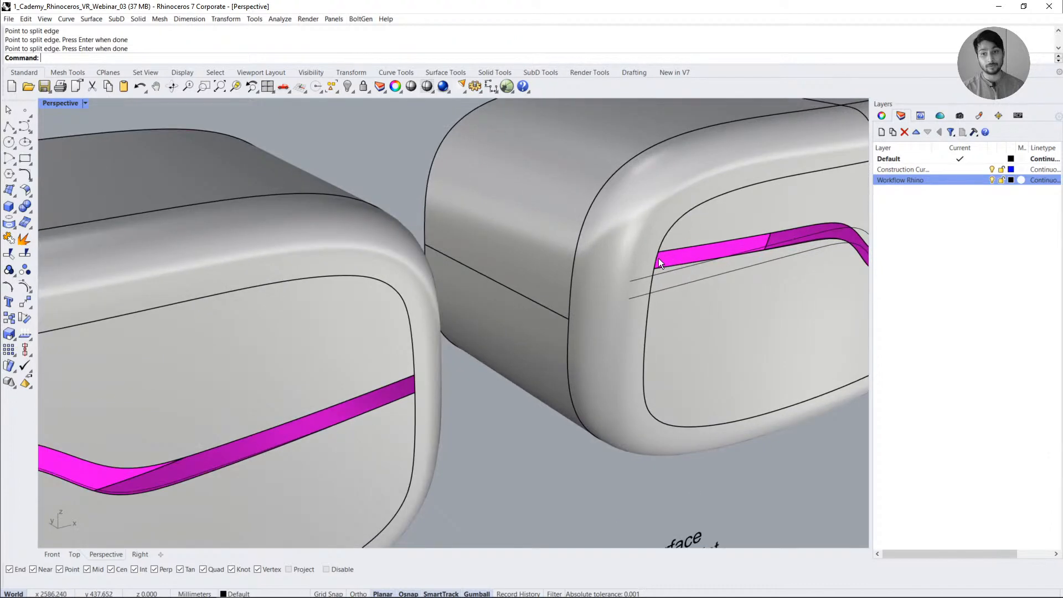
{"action": "left_click", "coordinate": [659, 258]}
{"action": "scroll", "coordinate": [364, 201], "scroll_direction": "down", "scroll_amount": 3}
{"action": "key", "text": "Escape"}
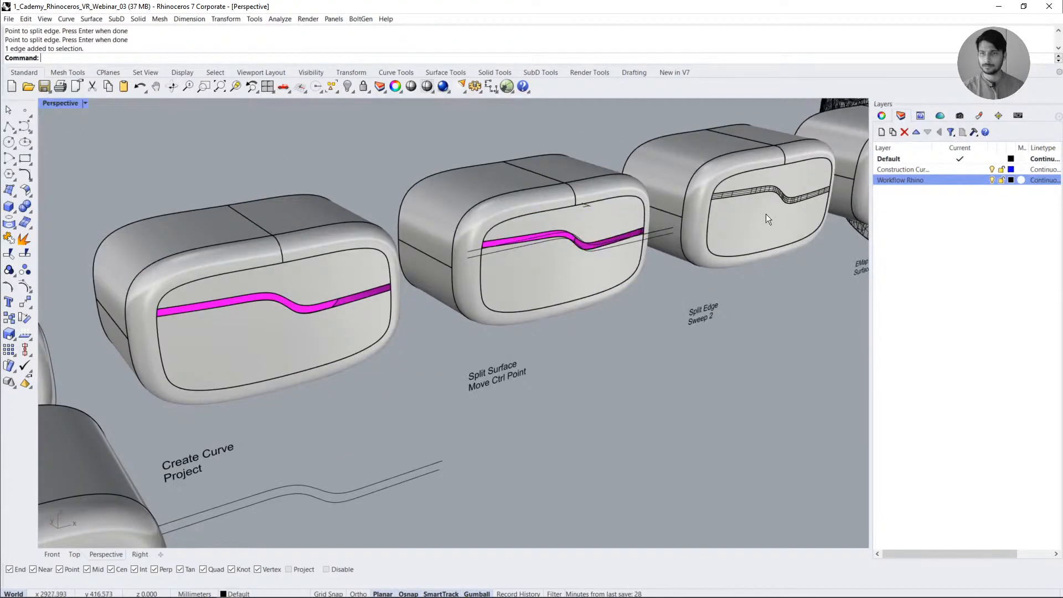
{"action": "scroll", "coordinate": [765, 214], "scroll_direction": "up", "scroll_amount": 4}
{"action": "left_click", "coordinate": [728, 188]}
{"action": "left_click", "coordinate": [706, 191]}
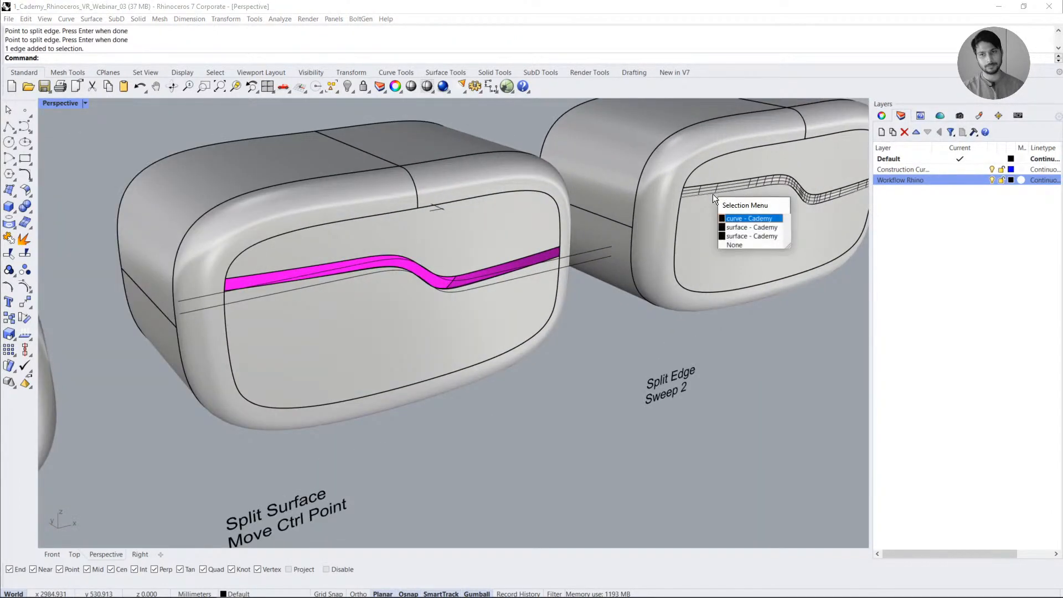
{"action": "left_click", "coordinate": [582, 364]}
{"action": "scroll", "coordinate": [542, 343], "scroll_direction": "down", "scroll_amount": 8}
{"action": "right_click_drag", "start_coordinate": [448, 318], "coordinate": [550, 271], "text": "shift"}
{"action": "scroll", "coordinate": [292, 313], "scroll_direction": "up", "scroll_amount": 3}
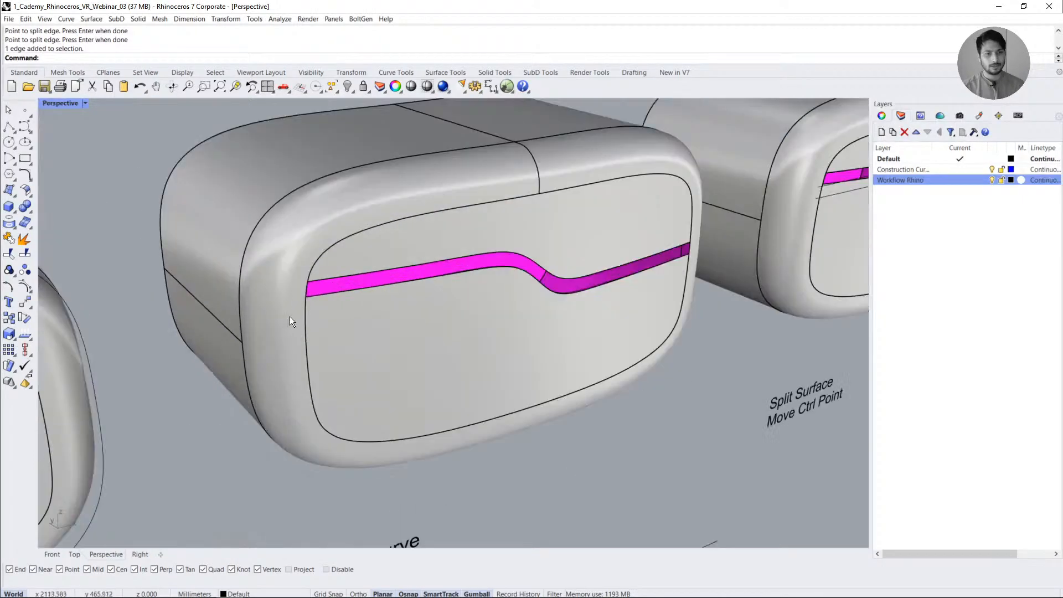
{"action": "scroll", "coordinate": [347, 280], "scroll_direction": "up", "scroll_amount": 4}
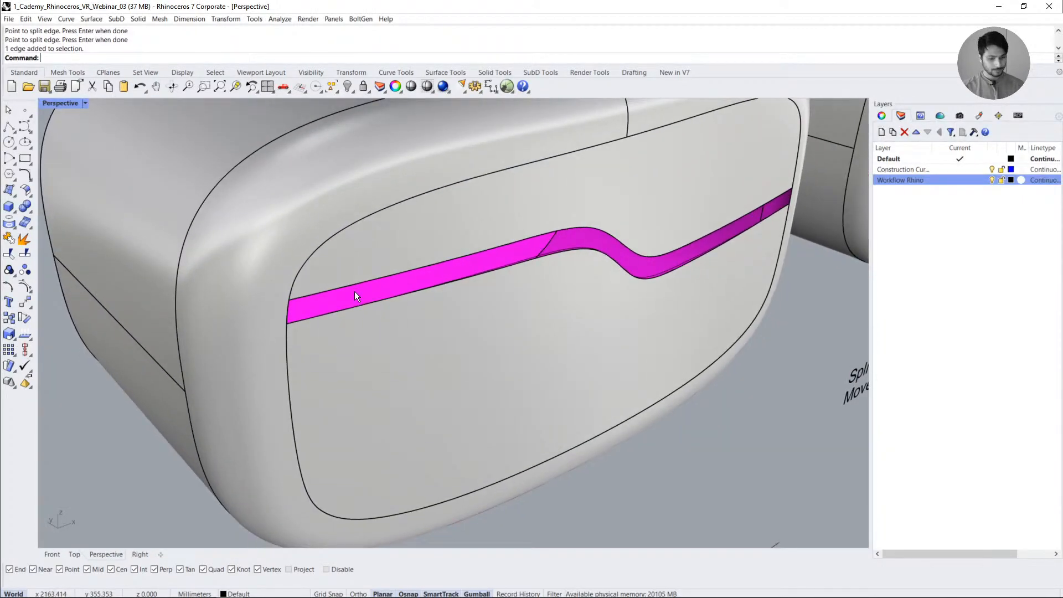
{"action": "type", "text": "Sweep2"}
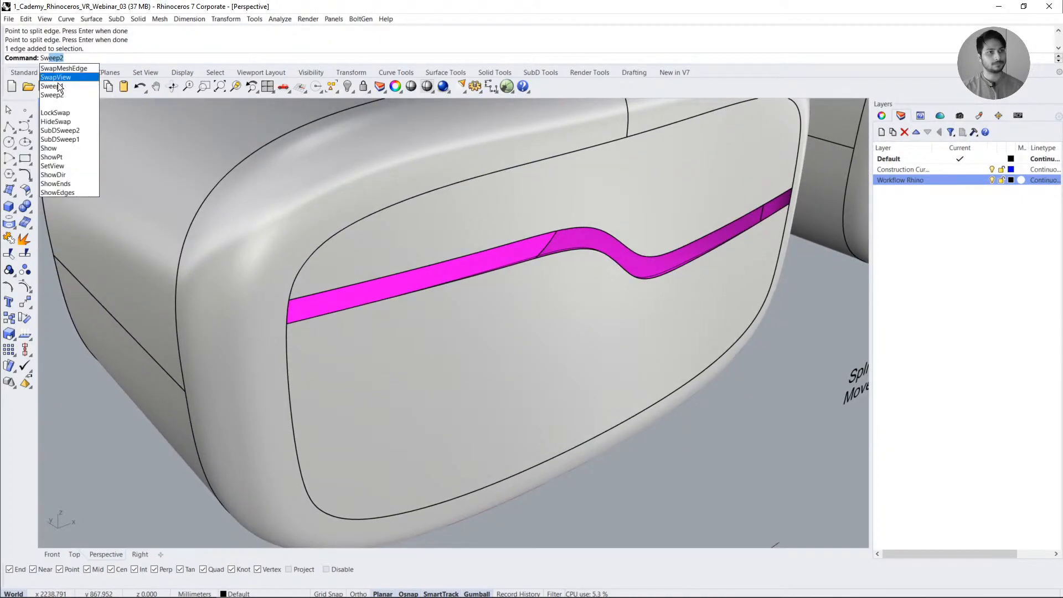
{"action": "left_click", "coordinate": [55, 93]}
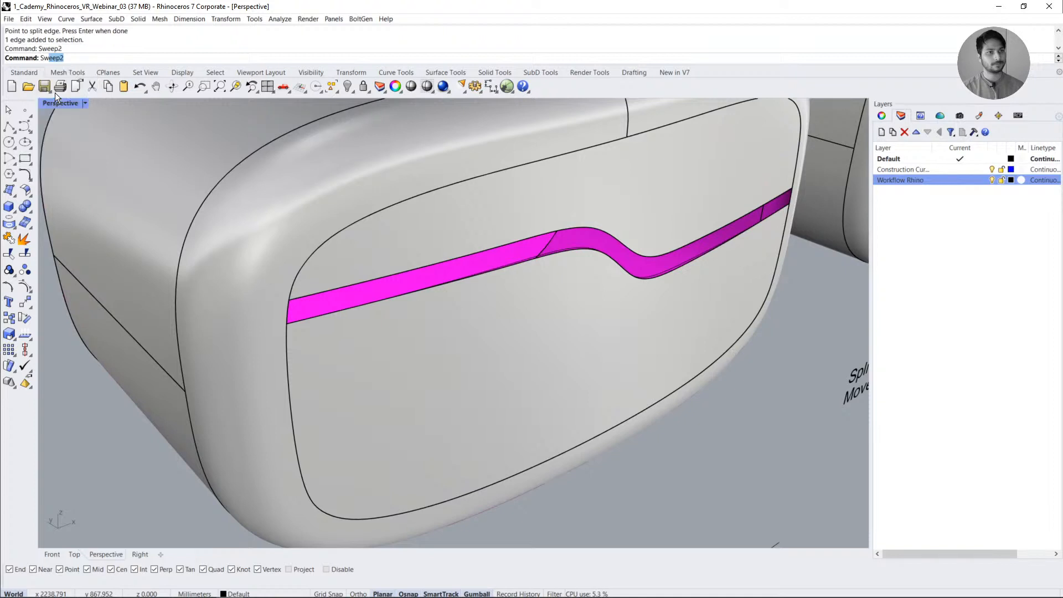
{"action": "left_click", "coordinate": [355, 285]}
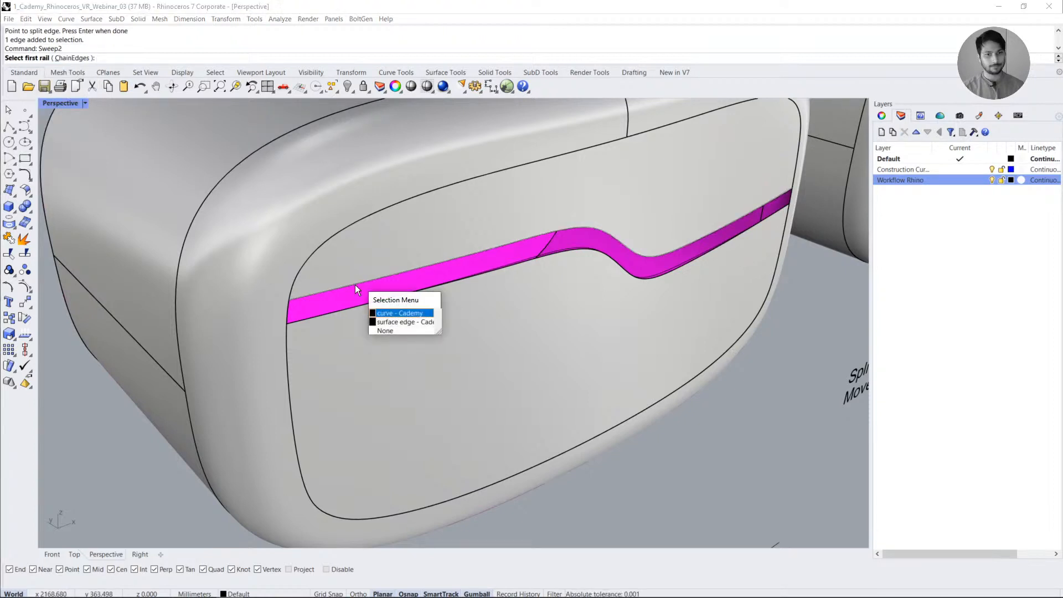
{"action": "left_click", "coordinate": [396, 324]}
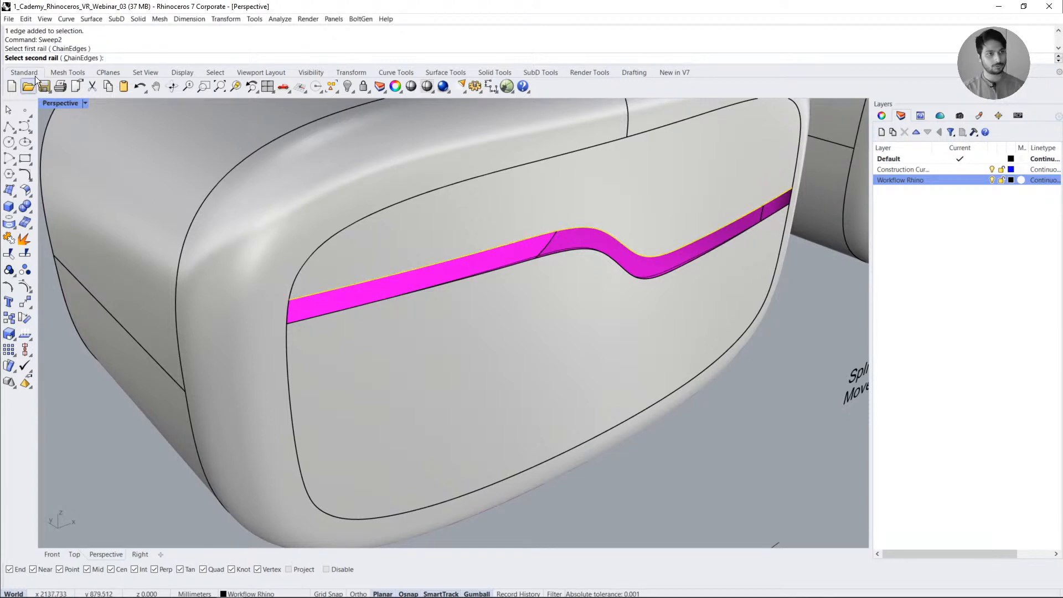
{"action": "left_click", "coordinate": [463, 281]}
{"action": "scroll", "coordinate": [588, 254], "scroll_direction": "up", "scroll_amount": 4}
{"action": "right_click_drag", "start_coordinate": [588, 254], "coordinate": [507, 247]}
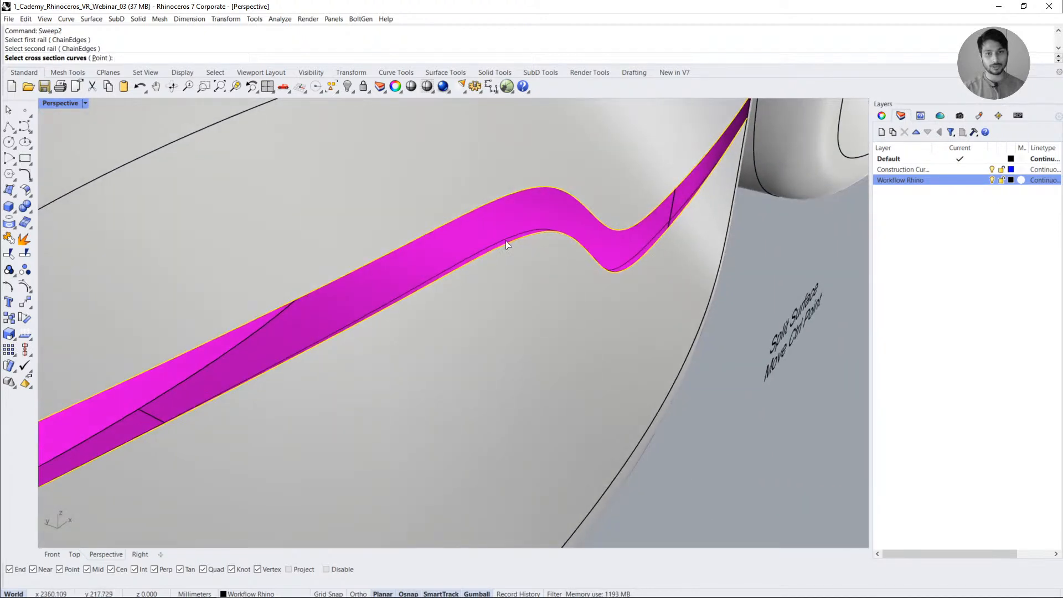
{"action": "scroll", "coordinate": [571, 252], "scroll_direction": "down", "scroll_amount": 5}
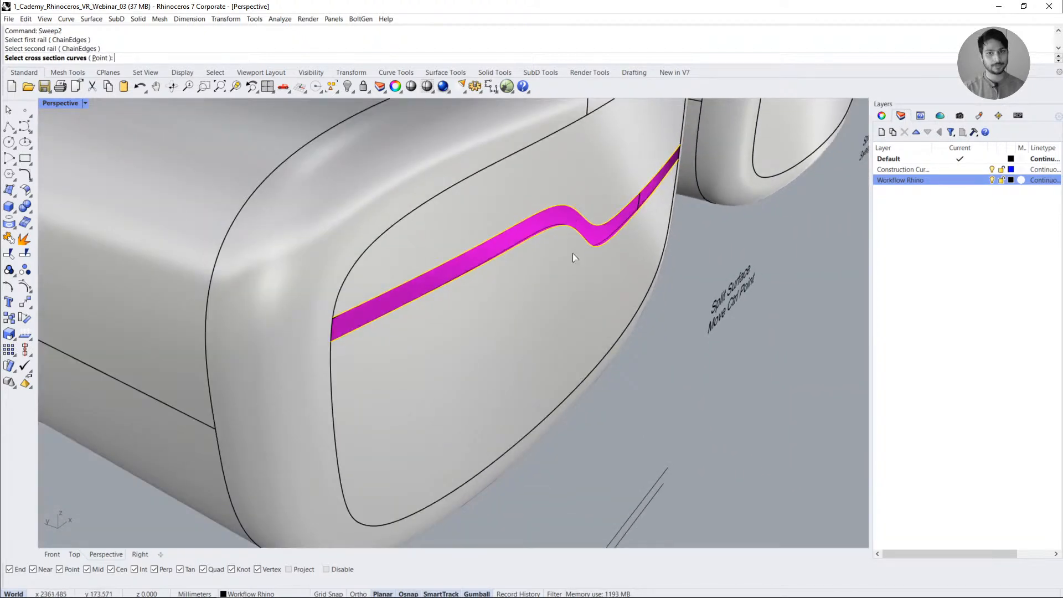
{"action": "right_click_drag", "start_coordinate": [571, 251], "coordinate": [535, 248]}
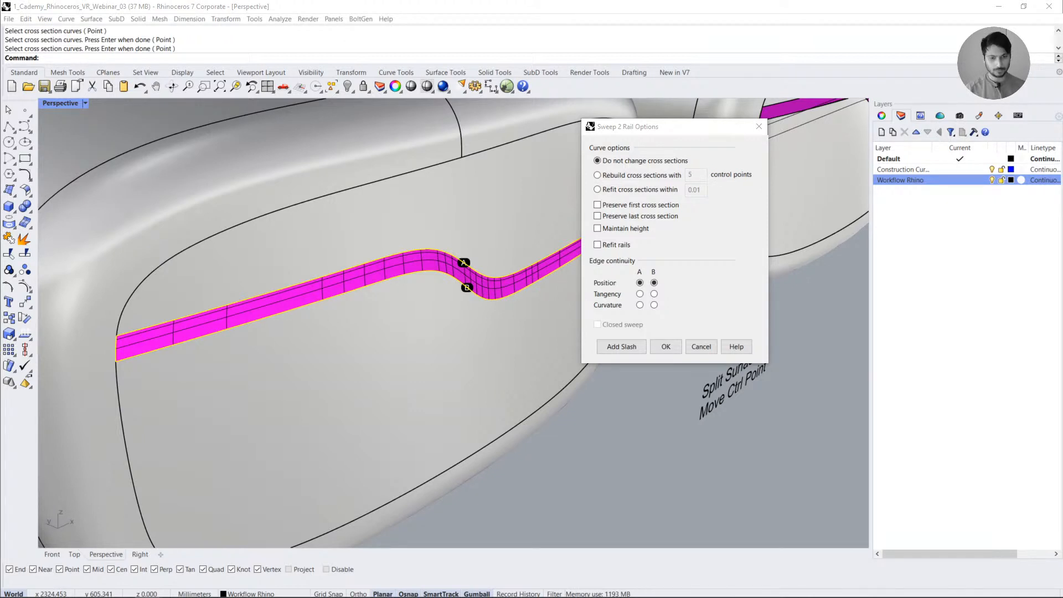
{"action": "left_click", "coordinate": [688, 126]}
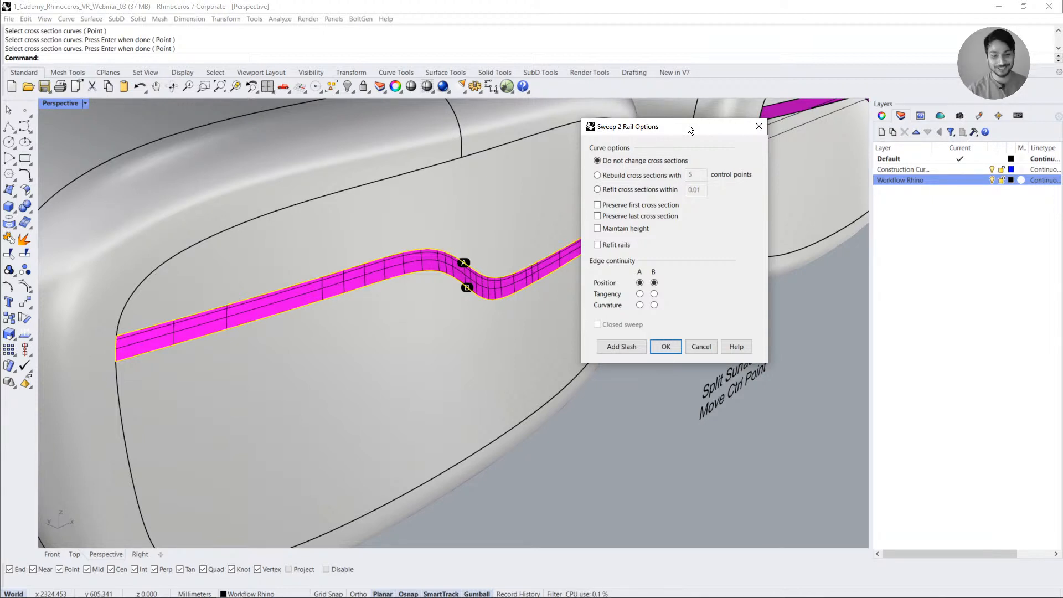
{"action": "left_click_drag", "start_coordinate": [685, 128], "coordinate": [650, 118]}
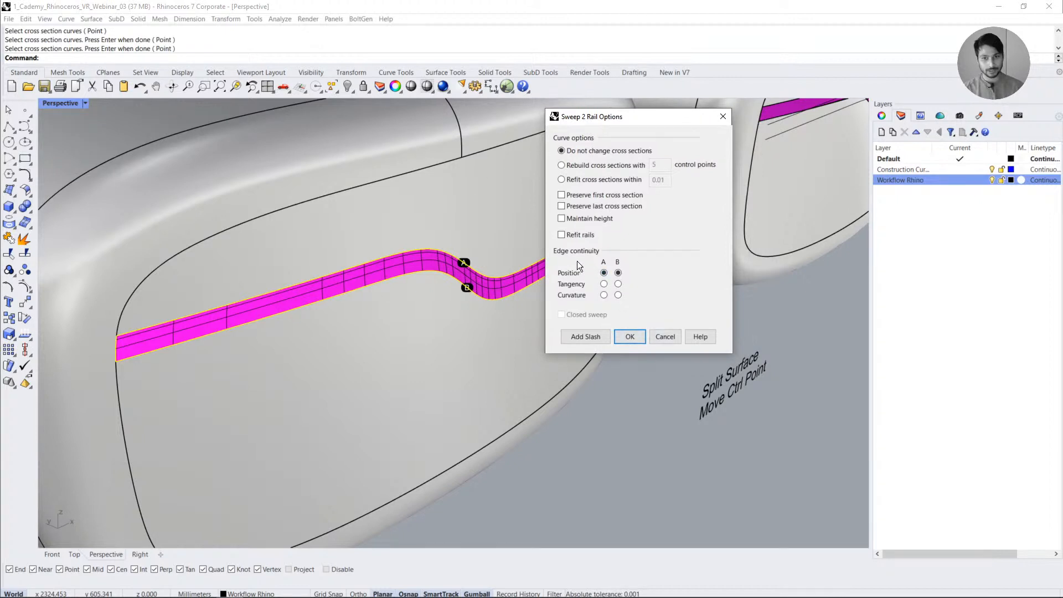
{"action": "left_click", "coordinate": [660, 340]}
- Start a Sweep2 with the gap's upper and lower surface edges as rails and its two short end edges as cross sections
{"action": "right_click", "coordinate": [312, 280]}
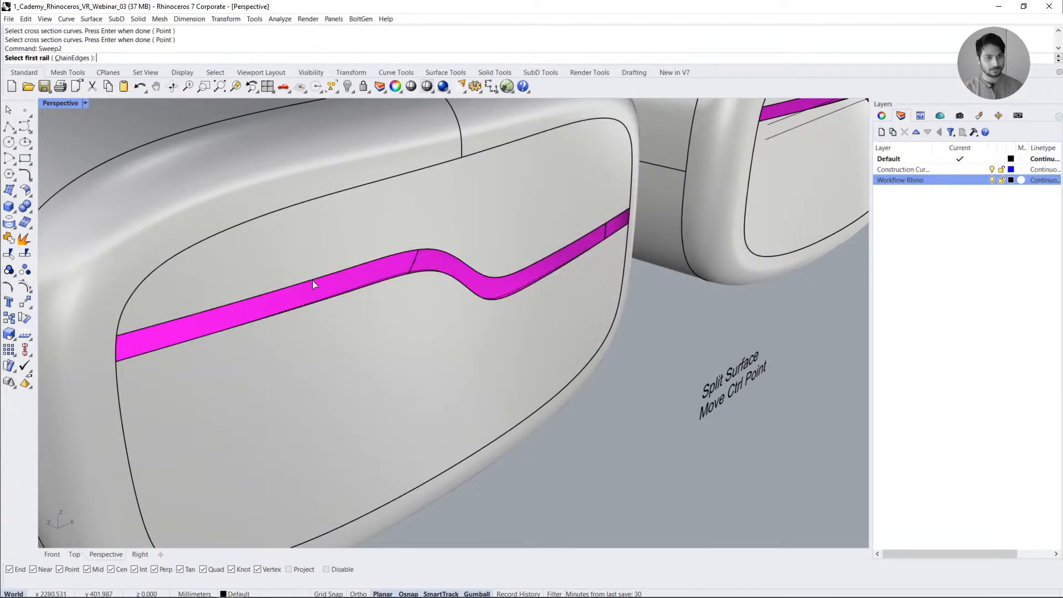
{"action": "left_click", "coordinate": [312, 280]}
{"action": "left_click", "coordinate": [352, 320]}
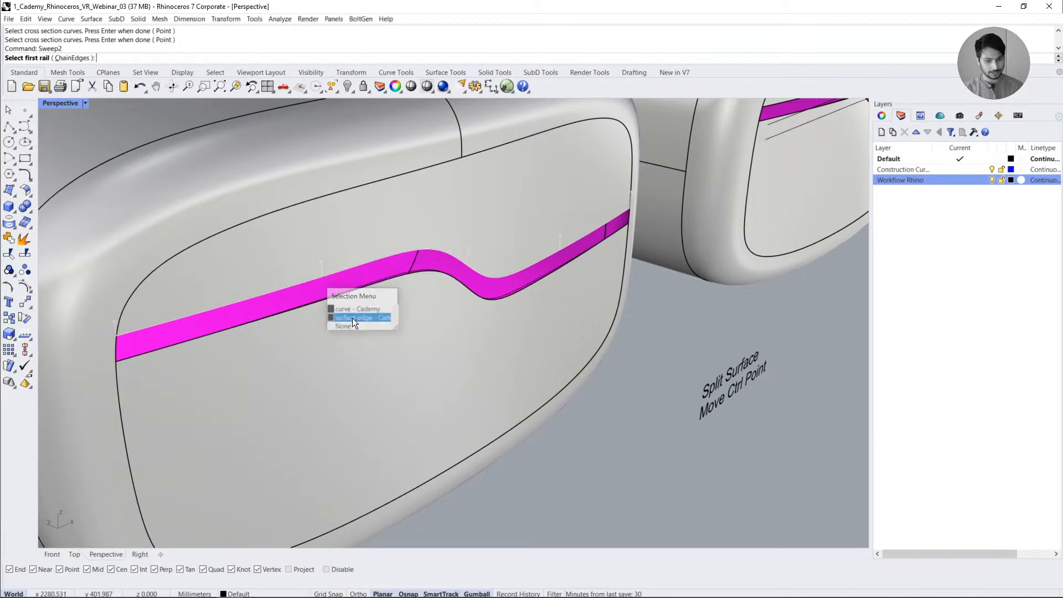
{"action": "left_click", "coordinate": [345, 296]}
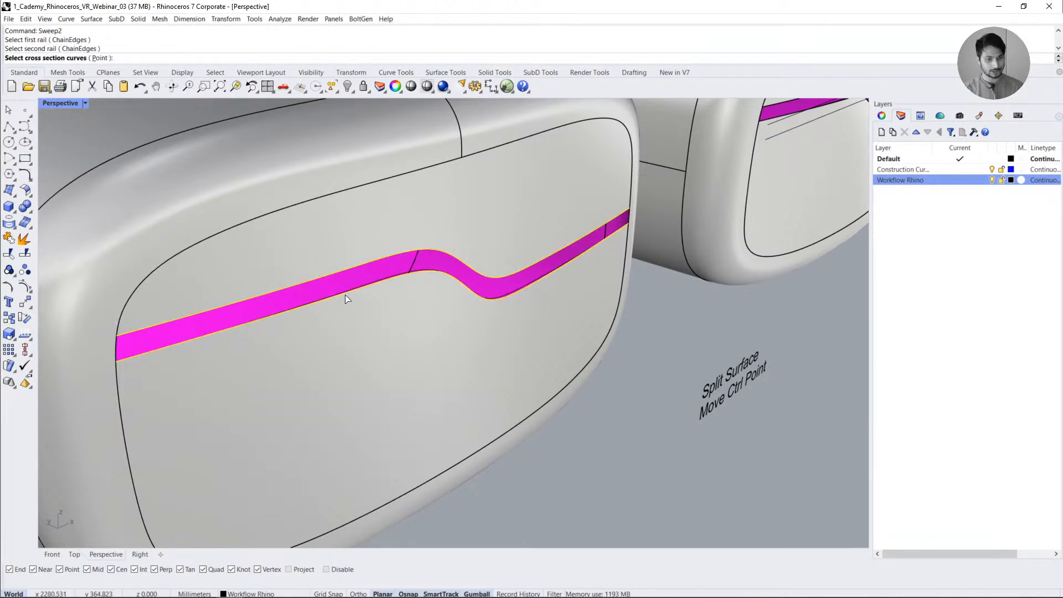
{"action": "left_click", "coordinate": [116, 345]}
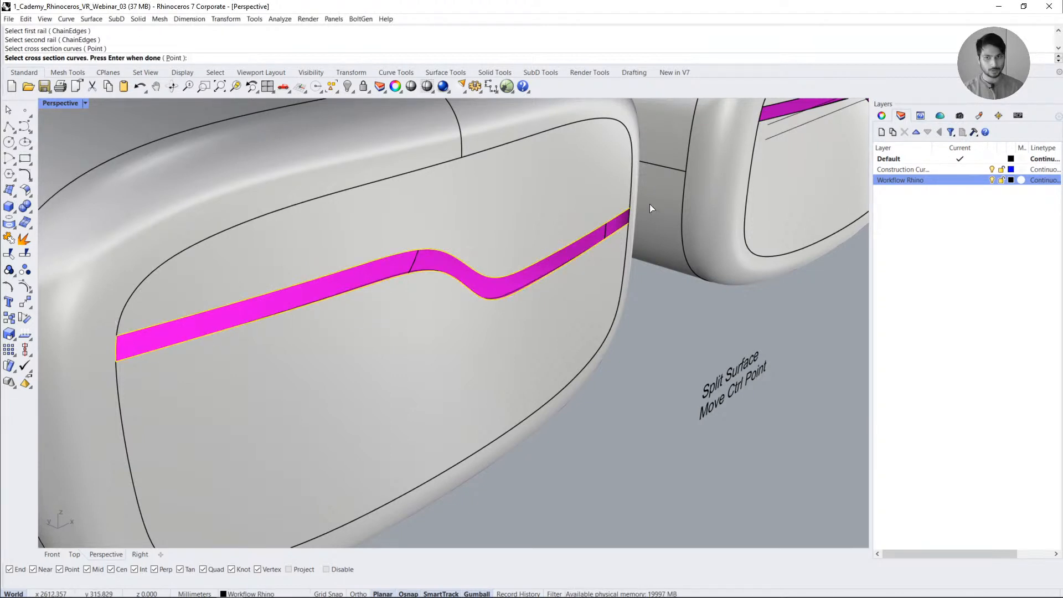
{"action": "left_click", "coordinate": [631, 219]}
{"action": "key", "text": "Return"}
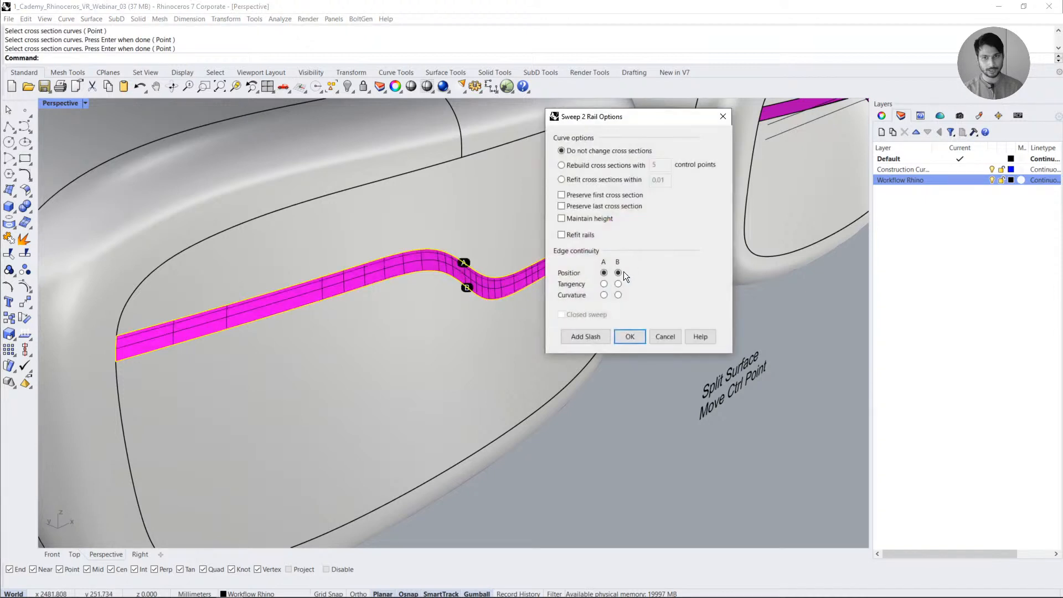
- Preserve the sweep's first and last cross sections and set curvature continuity on both rails A and B
{"action": "left_click_drag", "start_coordinate": [618, 116], "coordinate": [703, 114]}
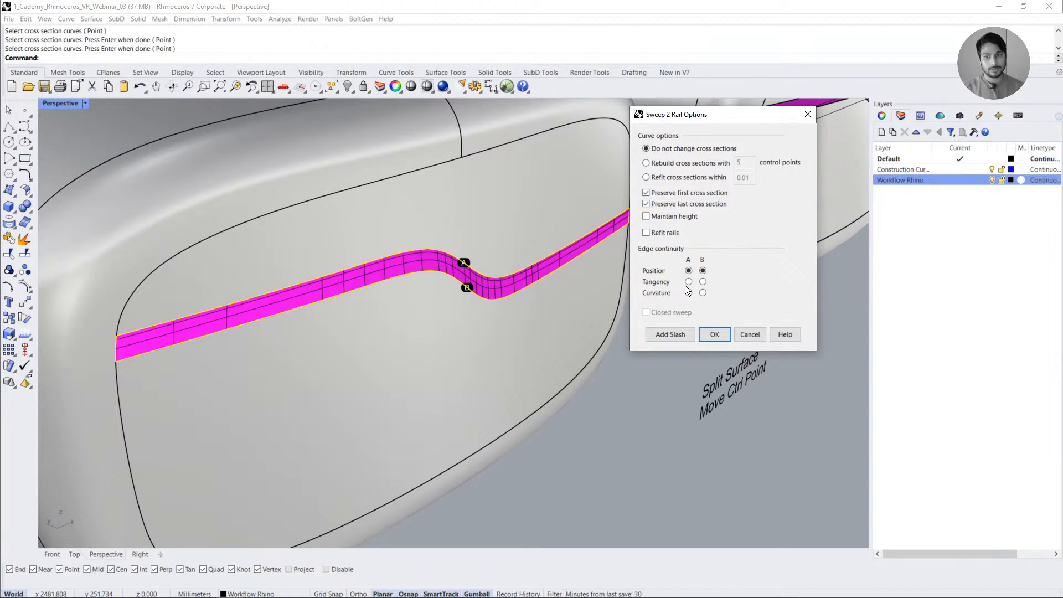
{"action": "right_click_drag", "start_coordinate": [428, 310], "coordinate": [416, 228]}
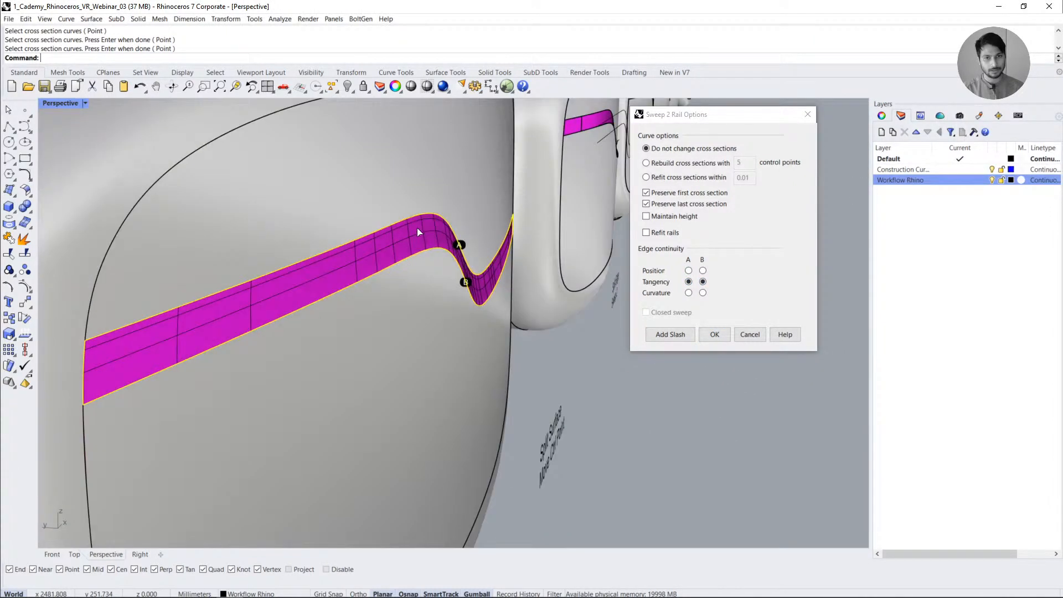
{"action": "left_click", "coordinate": [689, 293]}
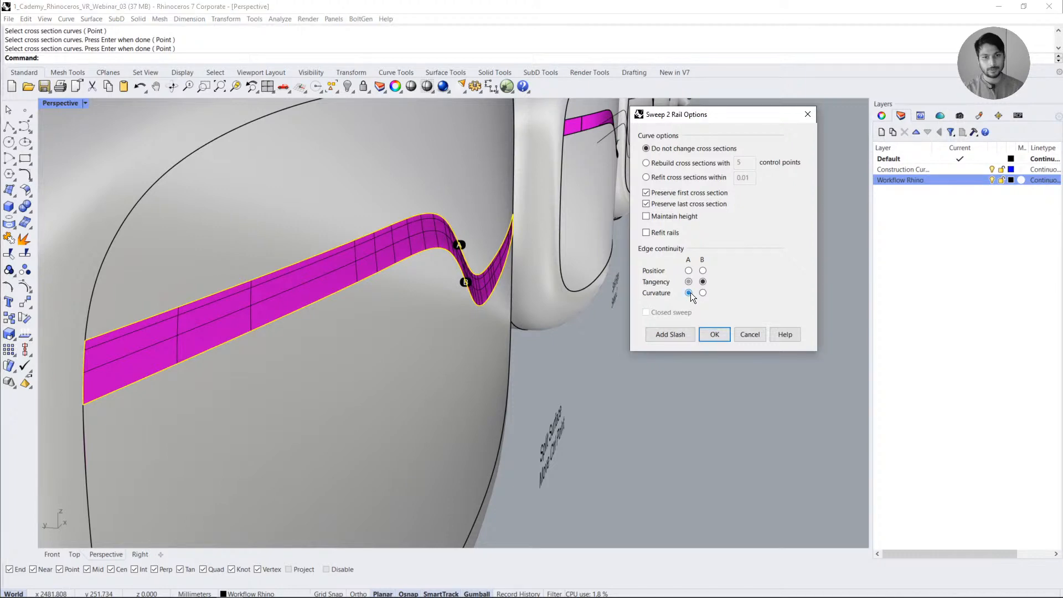
{"action": "left_click", "coordinate": [702, 293]}
{"action": "right_click_drag", "start_coordinate": [465, 293], "coordinate": [400, 301]}
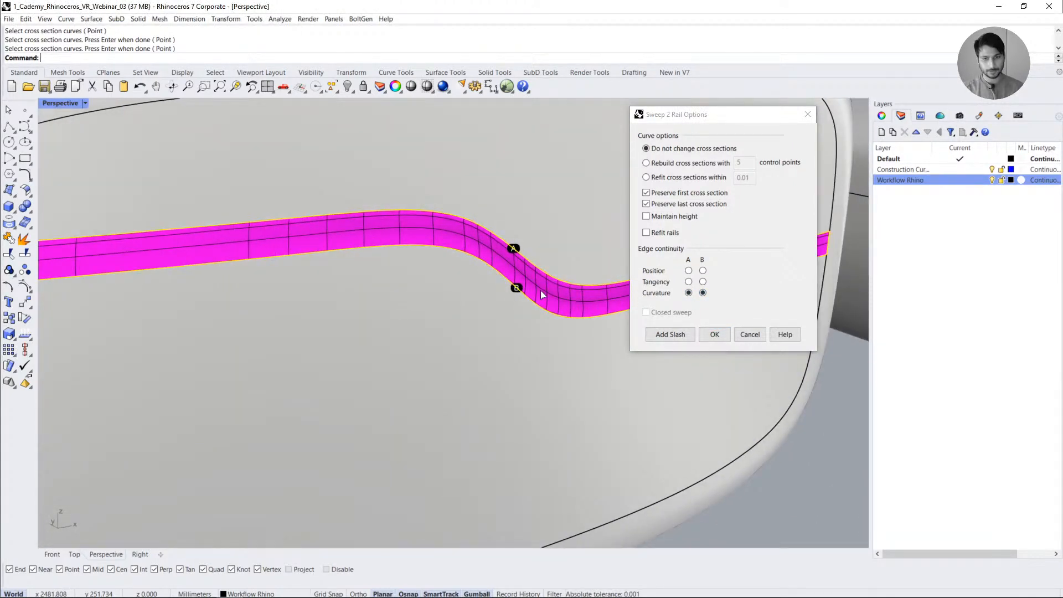
{"action": "scroll", "coordinate": [510, 297], "scroll_direction": "down", "scroll_amount": 5}
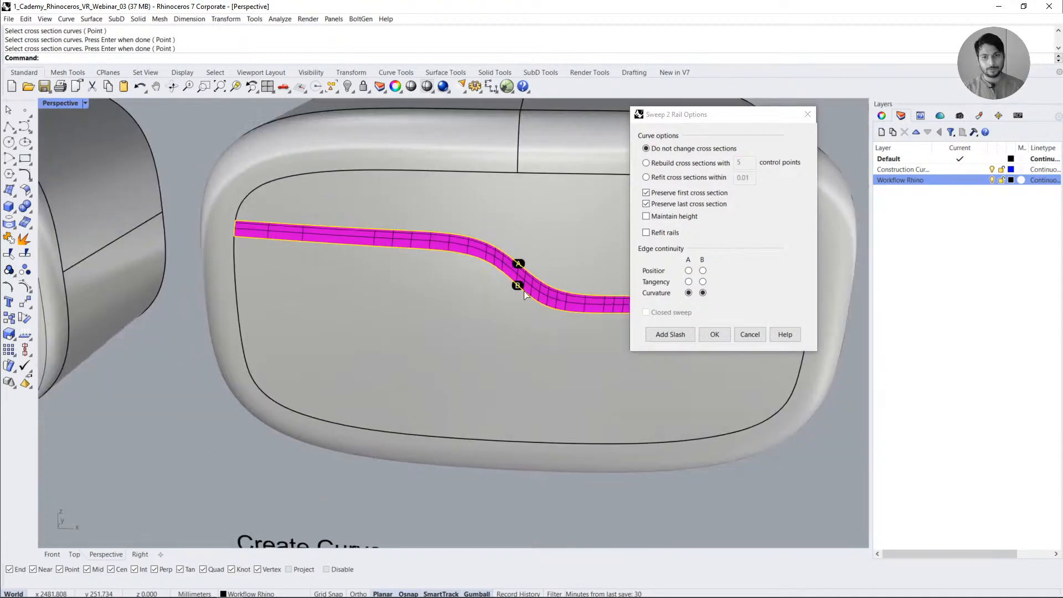
{"action": "right_click_drag", "start_coordinate": [537, 298], "coordinate": [486, 298]}
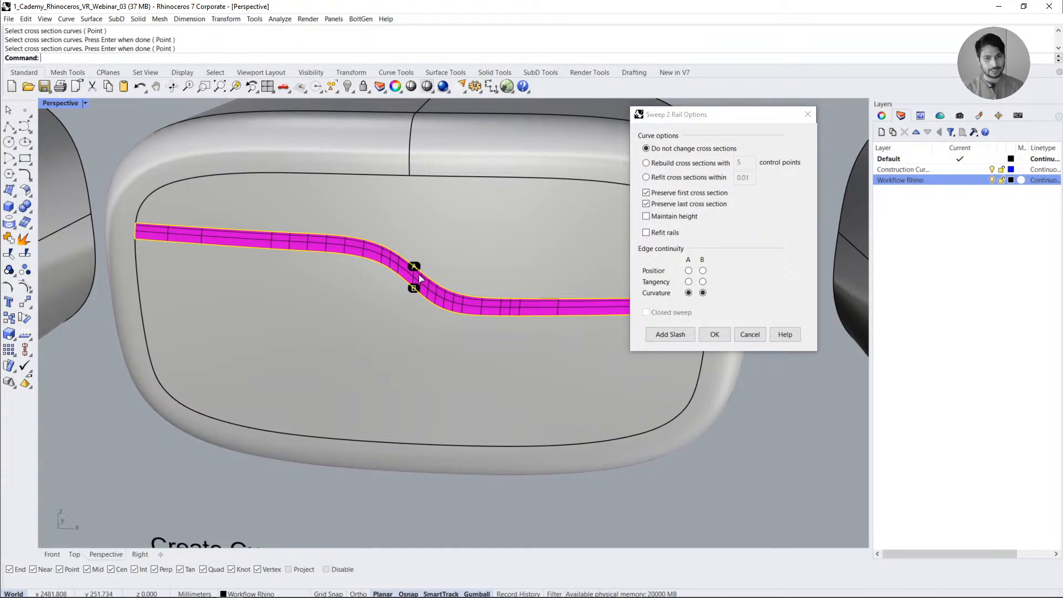
{"action": "scroll", "coordinate": [419, 278], "scroll_direction": "up", "scroll_amount": 3}
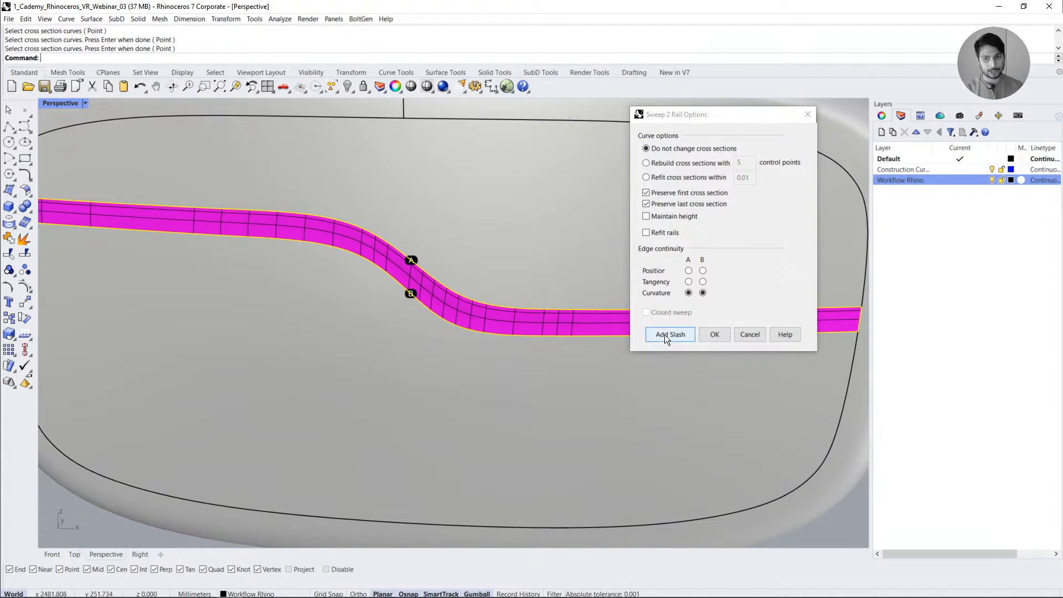
- Add a slash between the two rails at the middle of the S-bend and complete the sweep
{"action": "left_click", "coordinate": [664, 334]}
{"action": "left_click", "coordinate": [410, 294]}
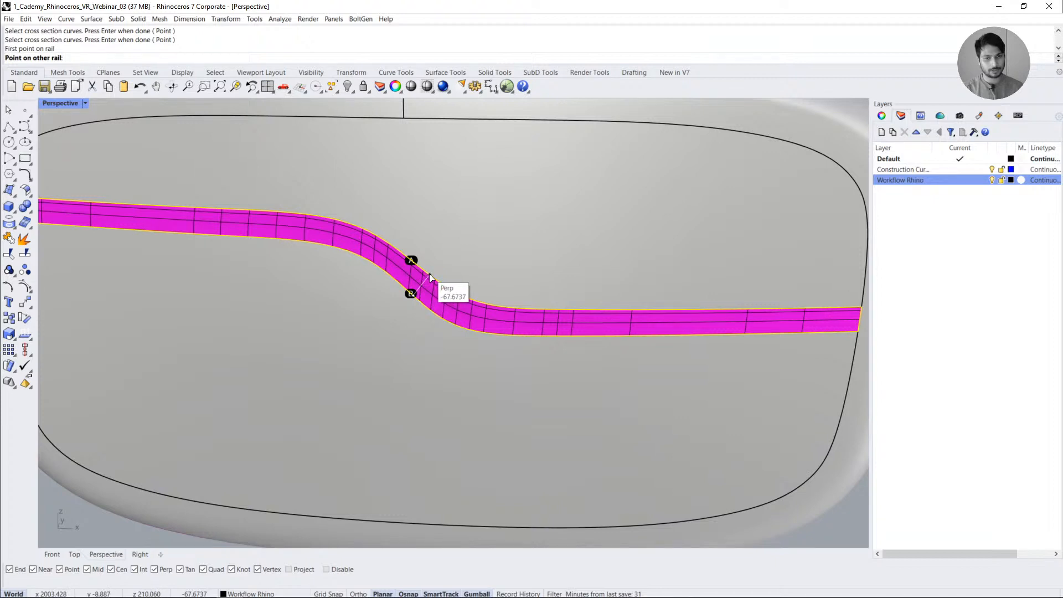
{"action": "left_click", "coordinate": [430, 277]}
{"action": "scroll", "coordinate": [429, 285], "scroll_direction": "down", "scroll_amount": 3}
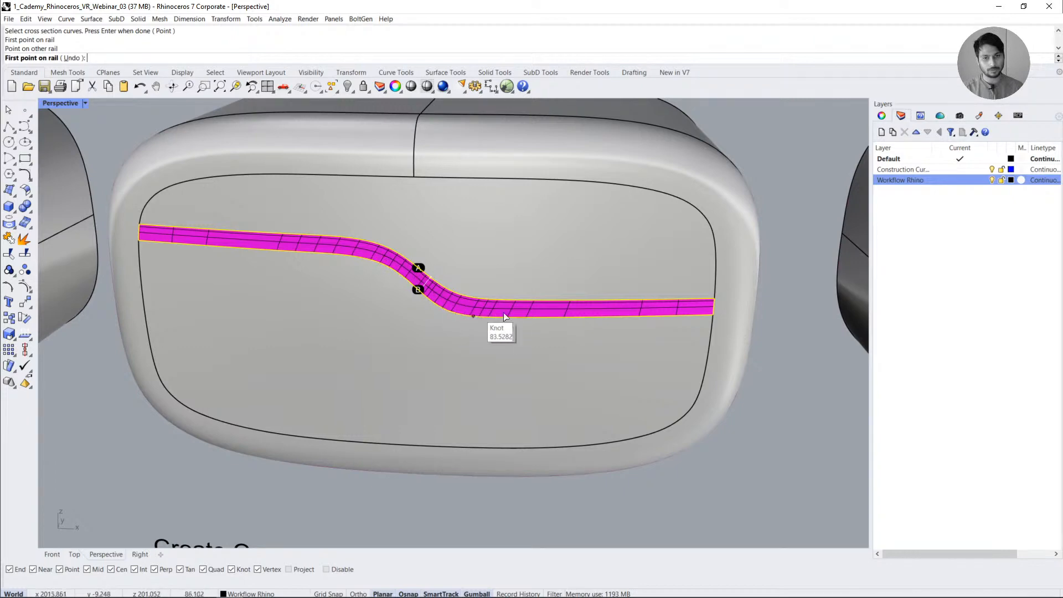
{"action": "left_click", "coordinate": [701, 304]}
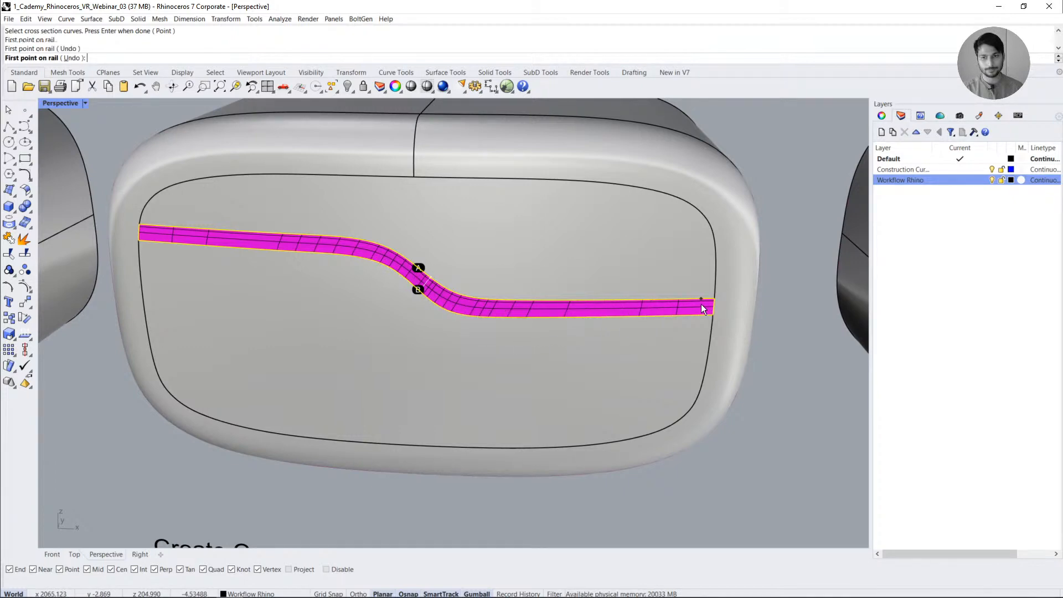
{"action": "key", "text": "Return"}
{"action": "left_click", "coordinate": [713, 334]}
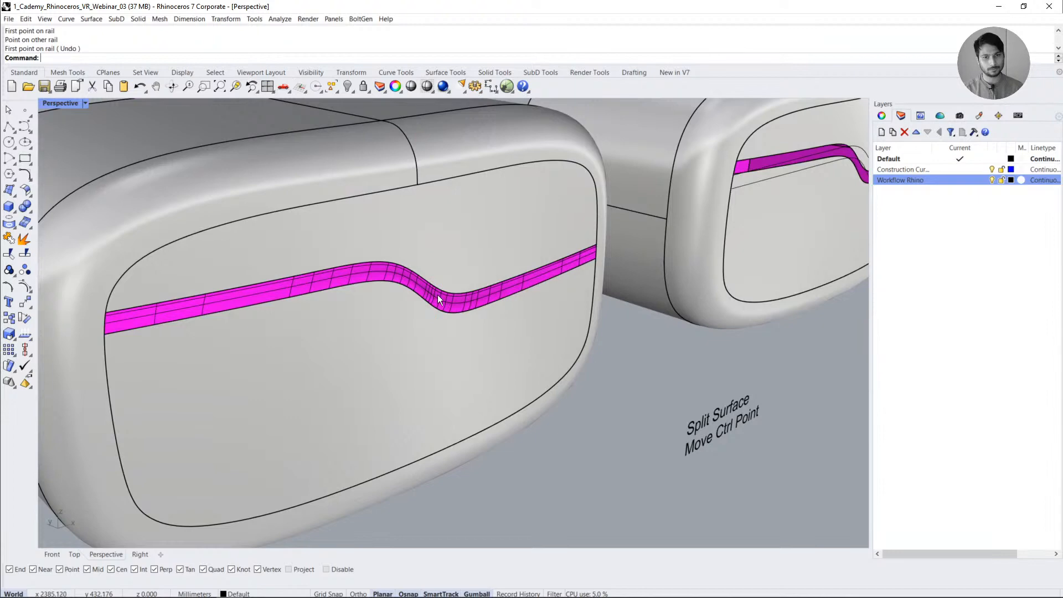
- Join the swept strip with all surfaces of the rounded body and clear the selection
{"action": "left_click", "coordinate": [438, 299]}
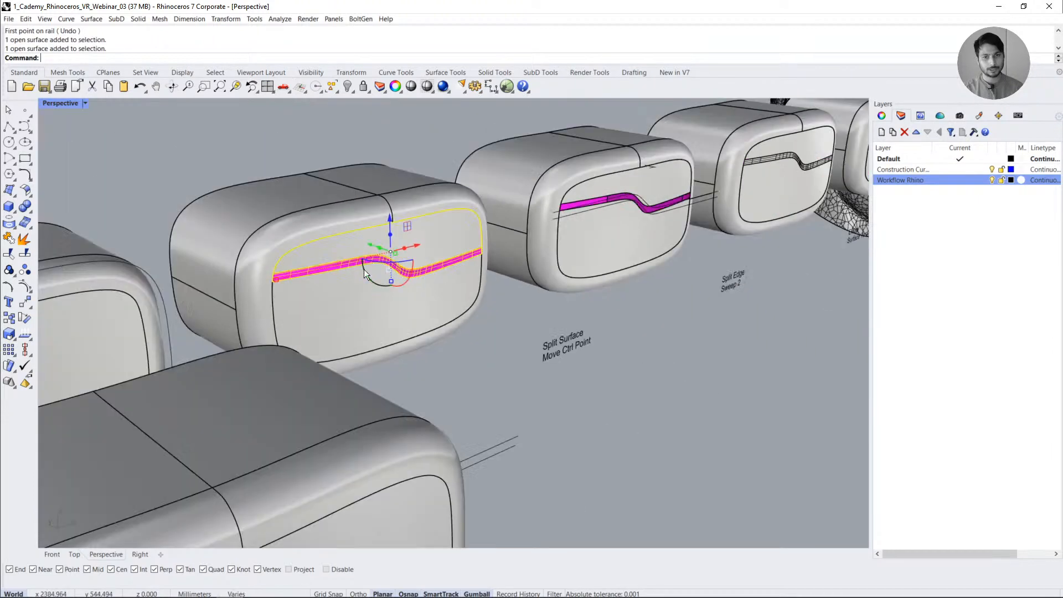
{"action": "key", "text": "Escape"}
{"action": "scroll", "coordinate": [456, 357], "scroll_direction": "up", "scroll_amount": 3}
{"action": "left_click_drag", "start_coordinate": [399, 367], "coordinate": [323, 166]}
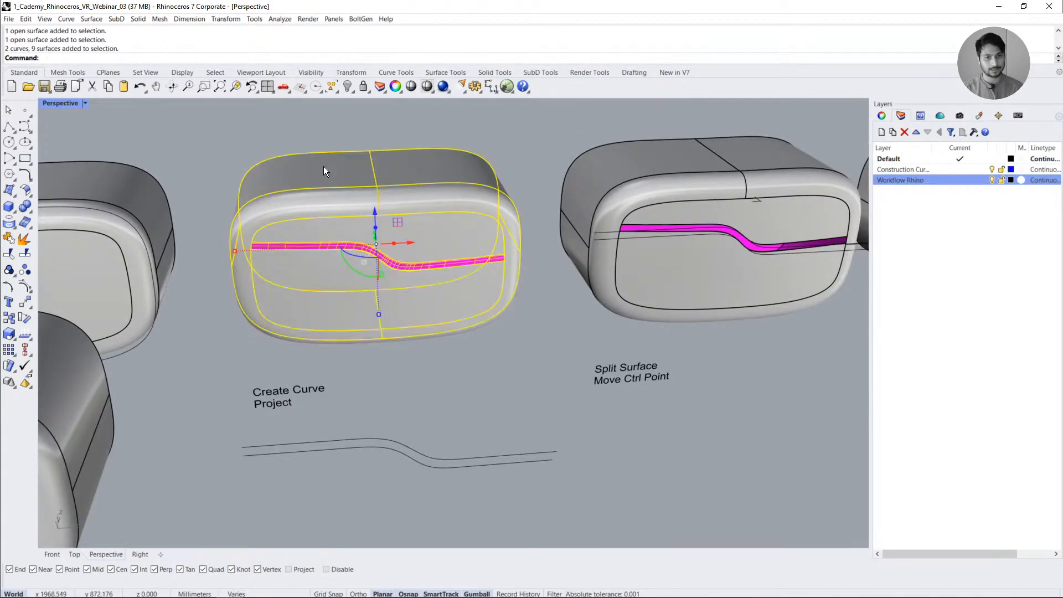
{"action": "key", "text": "ctrl+j"}
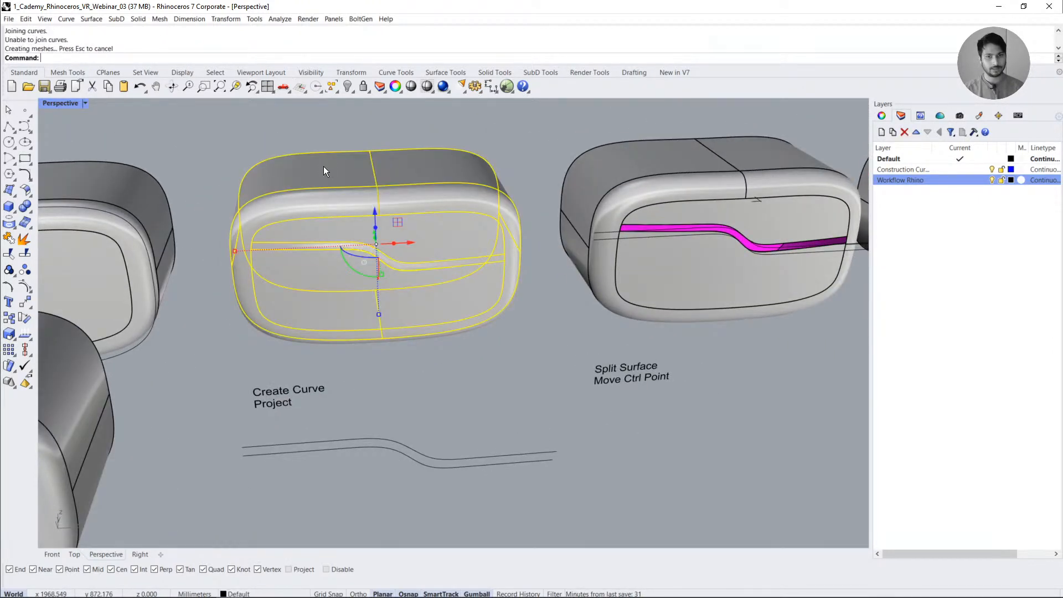
{"action": "key", "text": "Escape"}
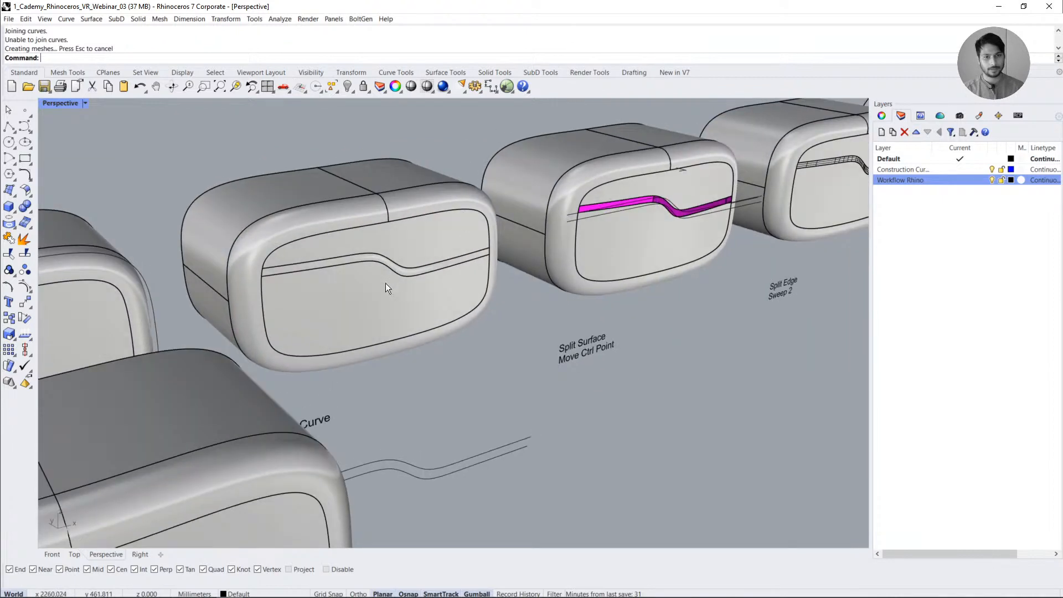
- Turn on the EMap environment map analysis for the rounded body with the closed S-shaped gap, using the brushed gold map
{"action": "left_click", "coordinate": [385, 284]}
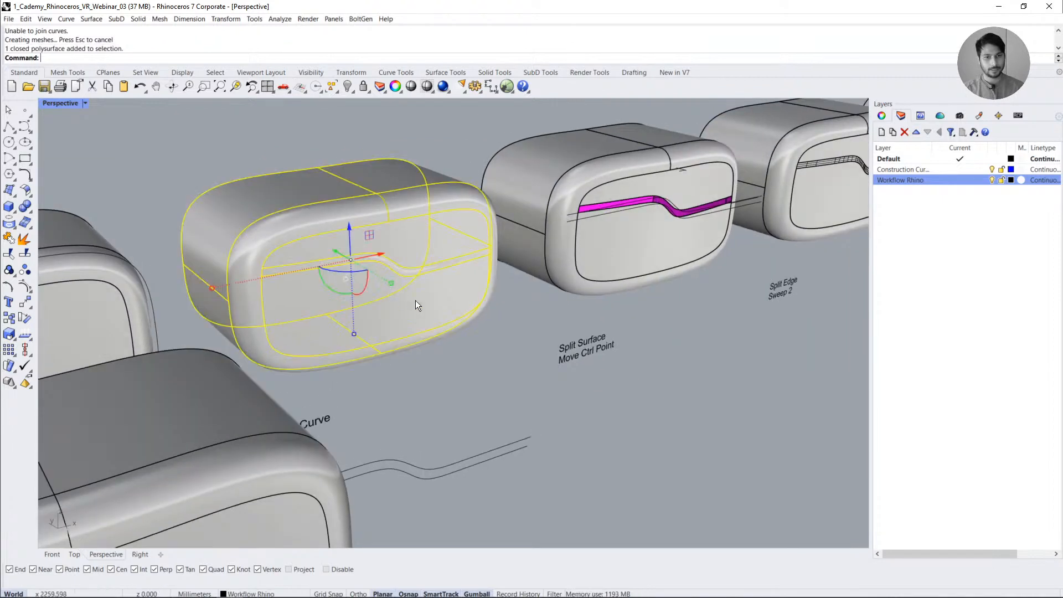
{"action": "left_click", "coordinate": [880, 116]}
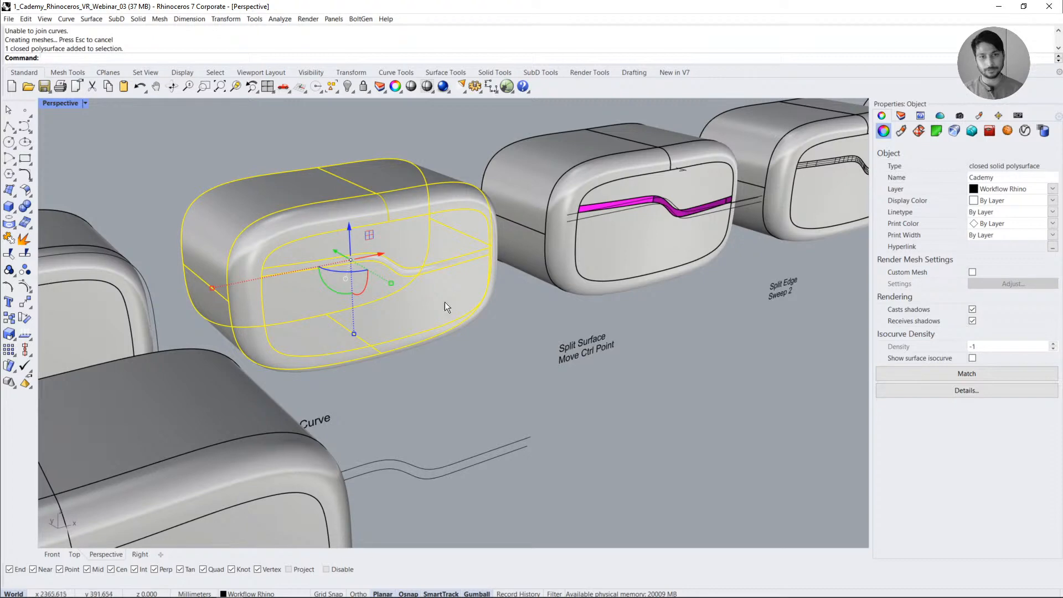
{"action": "left_click", "coordinate": [456, 374]}
{"action": "left_click", "coordinate": [383, 329]}
{"action": "type", "text": "EMap"}
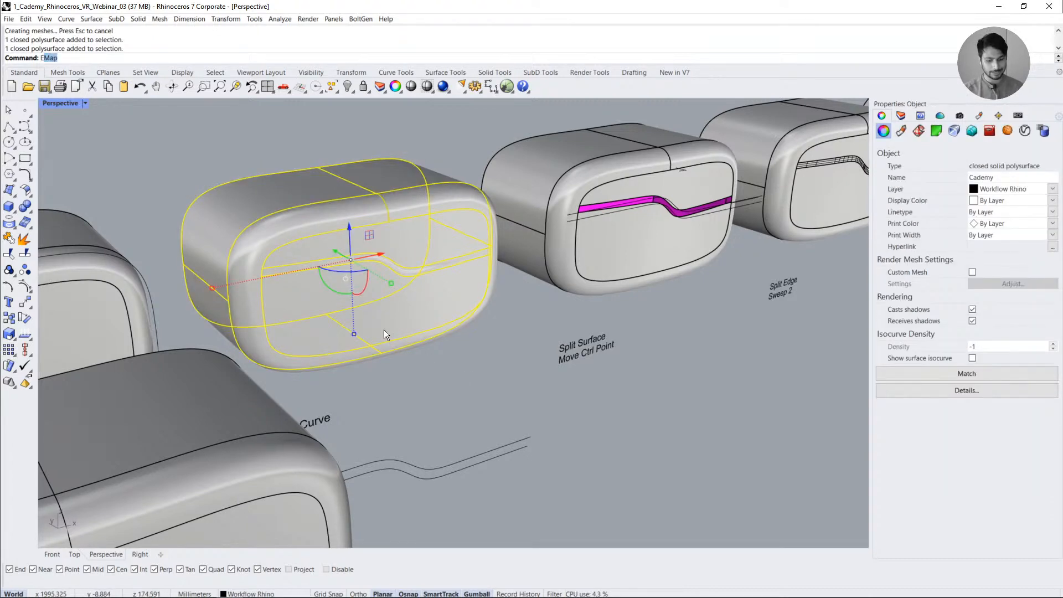
{"action": "key", "text": "Return"}
{"action": "left_click", "coordinate": [422, 366]}
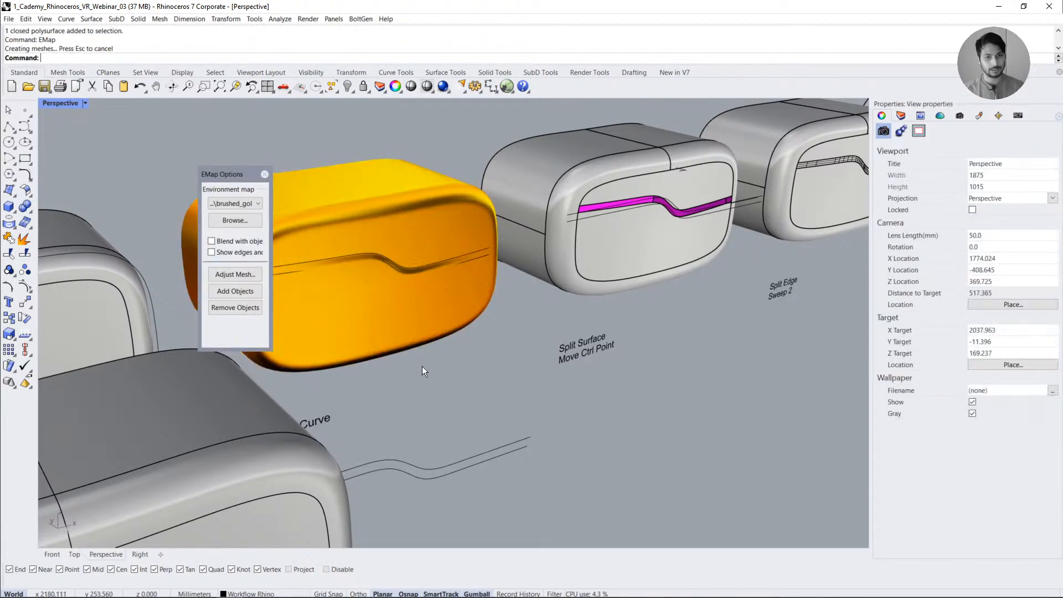
- Move the gold-mapped body out of the row for a close look at its front face reflections and undo the move
{"action": "mouse_move", "coordinate": [427, 272]}
{"action": "right_mouse_down"}
{"action": "mouse_move", "coordinate": [403, 281]}
{"action": "mouse_move", "coordinate": [401, 296]}
{"action": "right_mouse_up"}
{"action": "left_click", "coordinate": [401, 295]}
{"action": "scroll", "coordinate": [401, 295], "scroll_direction": "down", "scroll_amount": 8}
{"action": "left_click_drag", "start_coordinate": [375, 271], "coordinate": [477, 379]}
{"action": "type", "text": "zs"}
{"action": "key", "text": "Return"}
{"action": "left_click", "coordinate": [689, 416]}
{"action": "right_click_drag", "start_coordinate": [644, 331], "coordinate": [557, 360]}
{"action": "scroll", "coordinate": [553, 352], "scroll_direction": "down", "scroll_amount": 4}
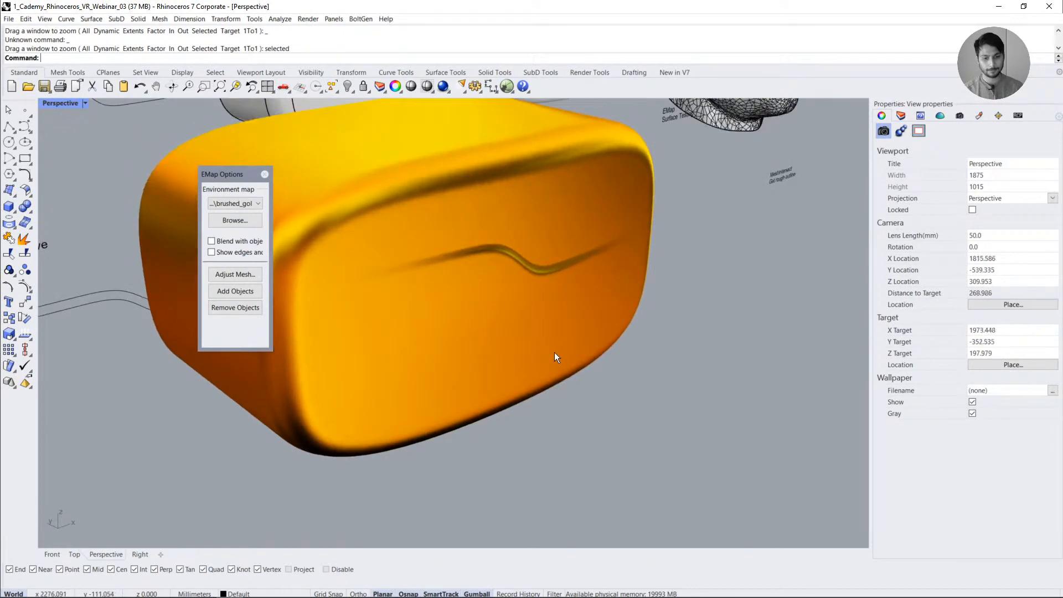
{"action": "key", "text": "ctrl+z"}
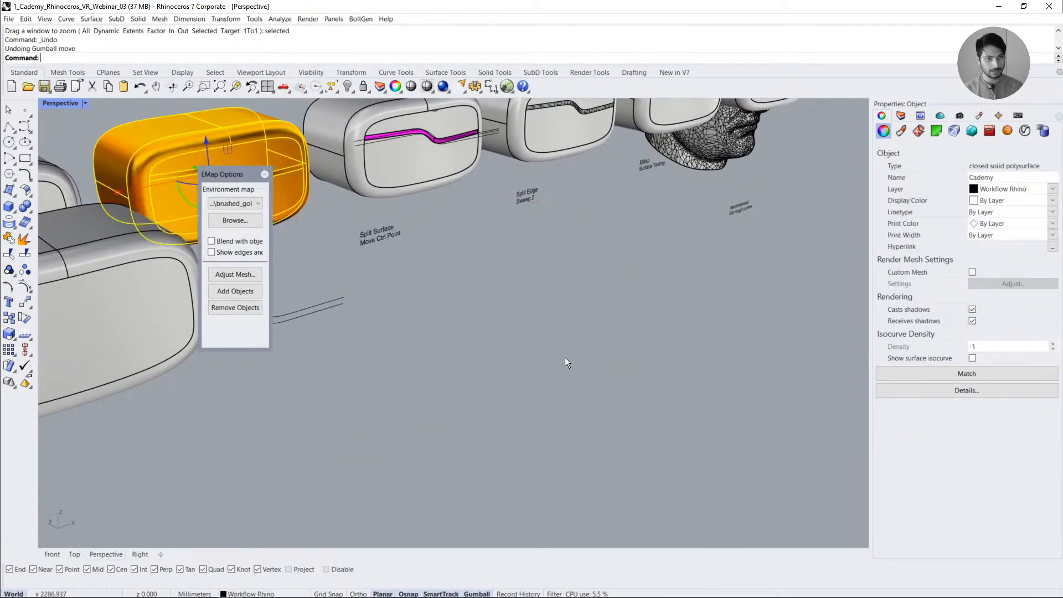
{"action": "left_click", "coordinate": [564, 357]}
- Examine the following modelling stages in the row, up to the body labelled EMap Surface Testing
{"action": "right_click_drag", "start_coordinate": [565, 357], "coordinate": [380, 247]}
{"action": "left_click", "coordinate": [381, 247]}
{"action": "left_click", "coordinate": [465, 270]}
{"action": "right_click_drag", "start_coordinate": [620, 262], "coordinate": [417, 301]}
{"action": "left_click", "coordinate": [418, 300]}
{"action": "key", "text": "f"}
{"action": "scroll", "coordinate": [418, 300], "scroll_direction": "down", "scroll_amount": 9}
{"action": "left_click", "coordinate": [611, 306]}
{"action": "right_click_drag", "start_coordinate": [611, 306], "coordinate": [445, 352], "text": "shift"}
{"action": "left_click", "coordinate": [441, 312]}
{"action": "right_click_drag", "start_coordinate": [440, 312], "coordinate": [516, 368]}
{"action": "left_click", "coordinate": [516, 368]}
{"action": "left_click", "coordinate": [491, 314]}
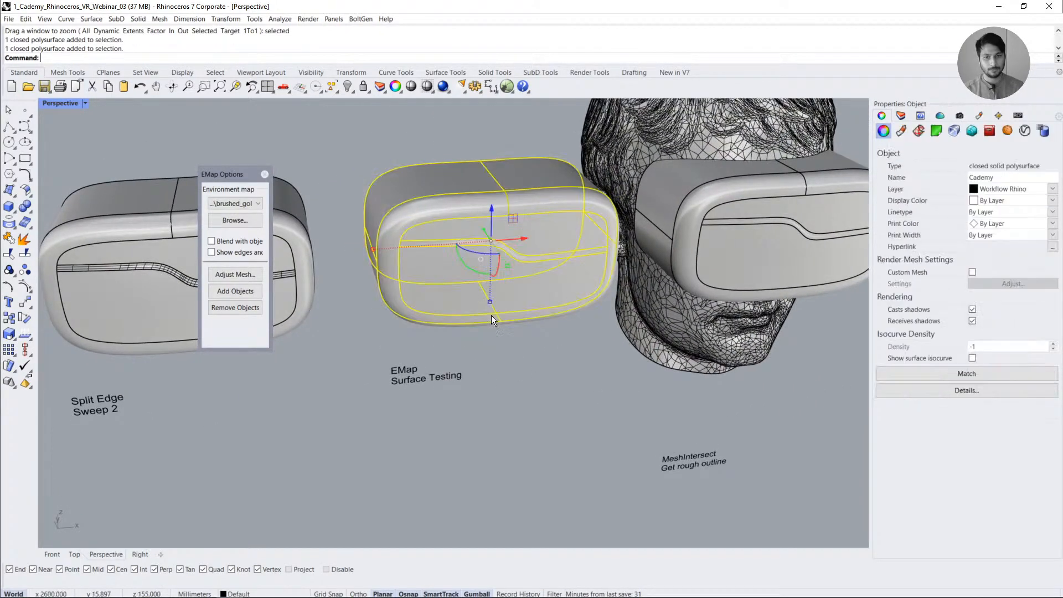
{"action": "left_click", "coordinate": [562, 371]}
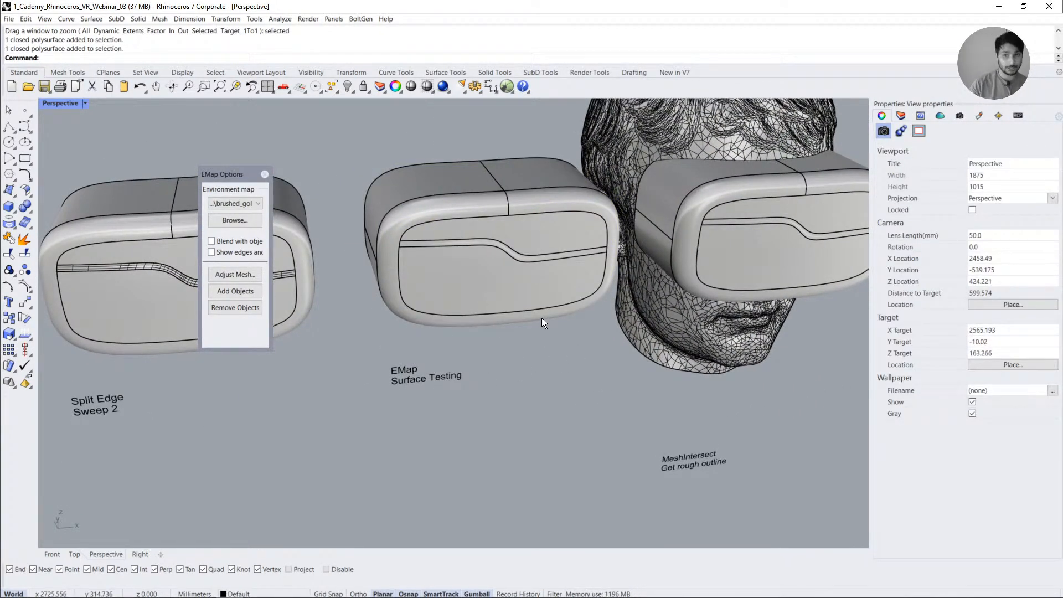
- Examine how the headset body sits against the head mesh at the MeshIntersect stage
{"action": "right_click_drag", "start_coordinate": [546, 329], "coordinate": [539, 357]}
{"action": "left_click", "coordinate": [539, 357]}
{"action": "right_click_drag", "start_coordinate": [677, 381], "coordinate": [517, 317]}
{"action": "key", "text": "ctrl+shift+e"}
{"action": "left_click", "coordinate": [582, 366]}
{"action": "scroll", "coordinate": [517, 318], "scroll_direction": "down", "scroll_amount": 6}
{"action": "right_click_drag", "start_coordinate": [512, 260], "coordinate": [519, 321]}
{"action": "scroll", "coordinate": [518, 320], "scroll_direction": "up", "scroll_amount": 8}
{"action": "left_click", "coordinate": [519, 299]}
{"action": "scroll", "coordinate": [394, 339], "scroll_direction": "down", "scroll_amount": 4}
{"action": "left_click", "coordinate": [653, 252]}
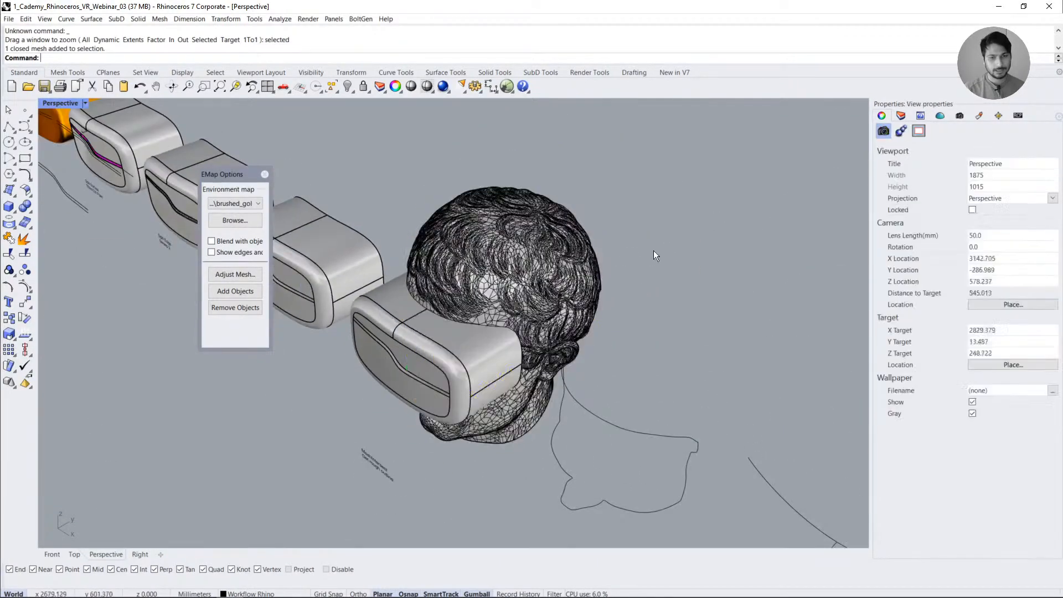
{"action": "left_click", "coordinate": [414, 338]}
{"action": "right_click_drag", "start_coordinate": [413, 337], "coordinate": [484, 315]}
{"action": "right_click_drag", "start_coordinate": [506, 231], "coordinate": [508, 278], "text": "shift"}
{"action": "left_click", "coordinate": [380, 394]}
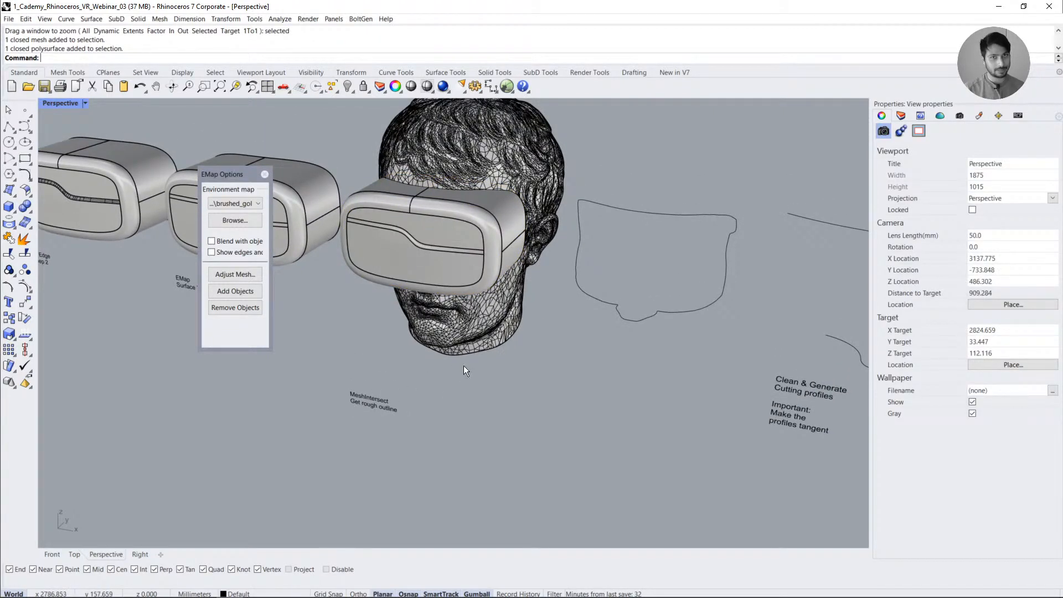
{"action": "right_click_drag", "start_coordinate": [463, 366], "coordinate": [469, 327]}
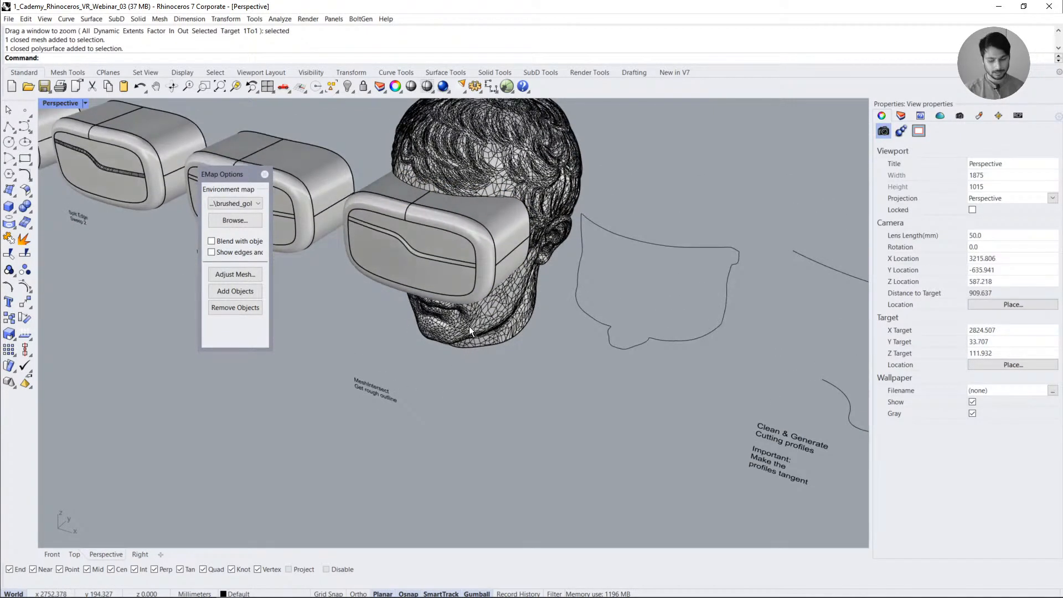
- Run MeshIntersect on the headset body and the head mesh to generate their intersection outline
{"action": "type", "text": "MeshIntersect"}
{"action": "key", "text": "Return"}
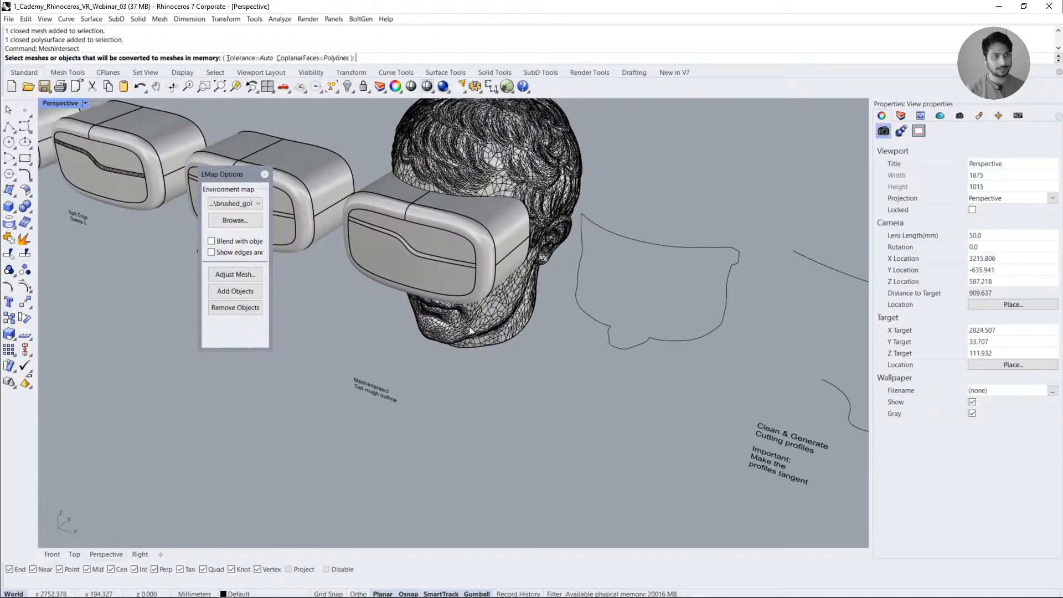
{"action": "left_click", "coordinate": [469, 226]}
{"action": "left_click", "coordinate": [498, 152]}
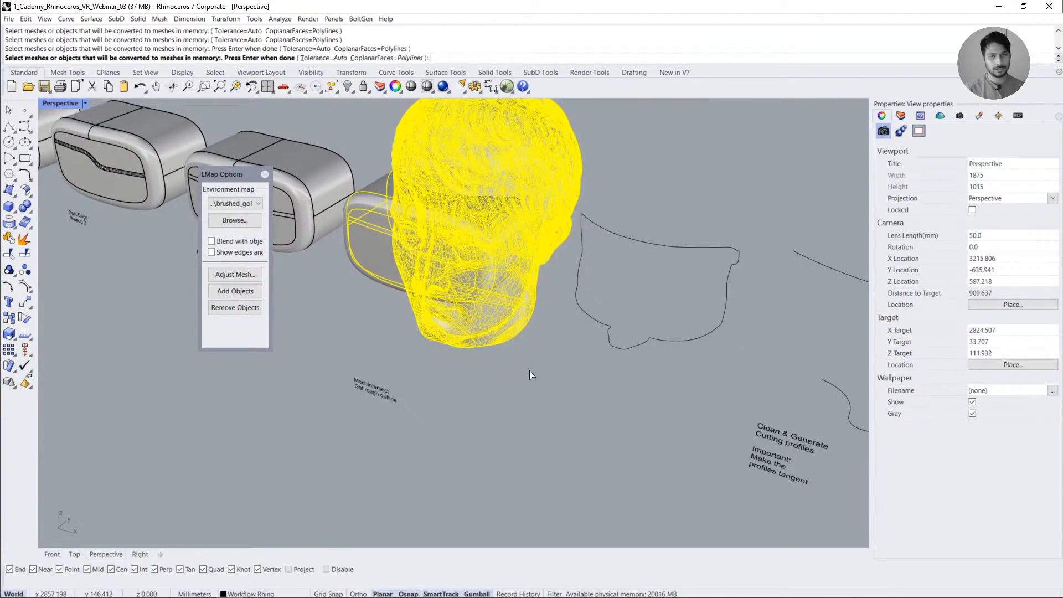
{"action": "key", "text": "Return"}
- Move the intersection curve away from the head and undo that move
{"action": "left_click_drag", "start_coordinate": [444, 228], "coordinate": [285, 390]}
{"action": "left_click", "coordinate": [486, 377]}
{"action": "key", "text": "ctrl+z"}
{"action": "left_click", "coordinate": [503, 370]}
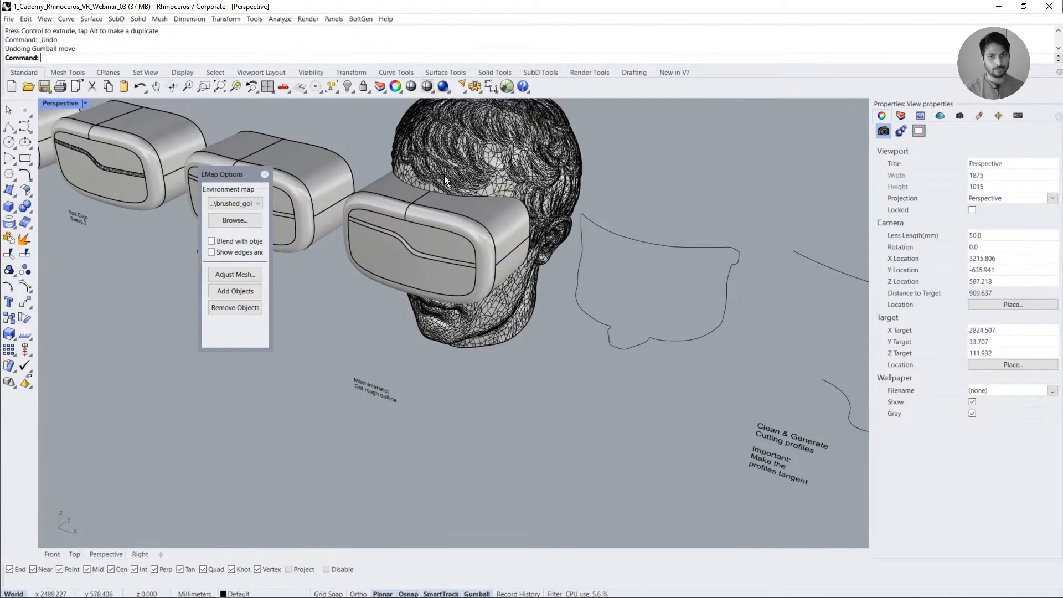
- Compare the intersection curve on the head with the extracted rough outline and the cleaned cutting profiles beside it
{"action": "left_click", "coordinate": [453, 195]}
{"action": "left_click", "coordinate": [490, 224]}
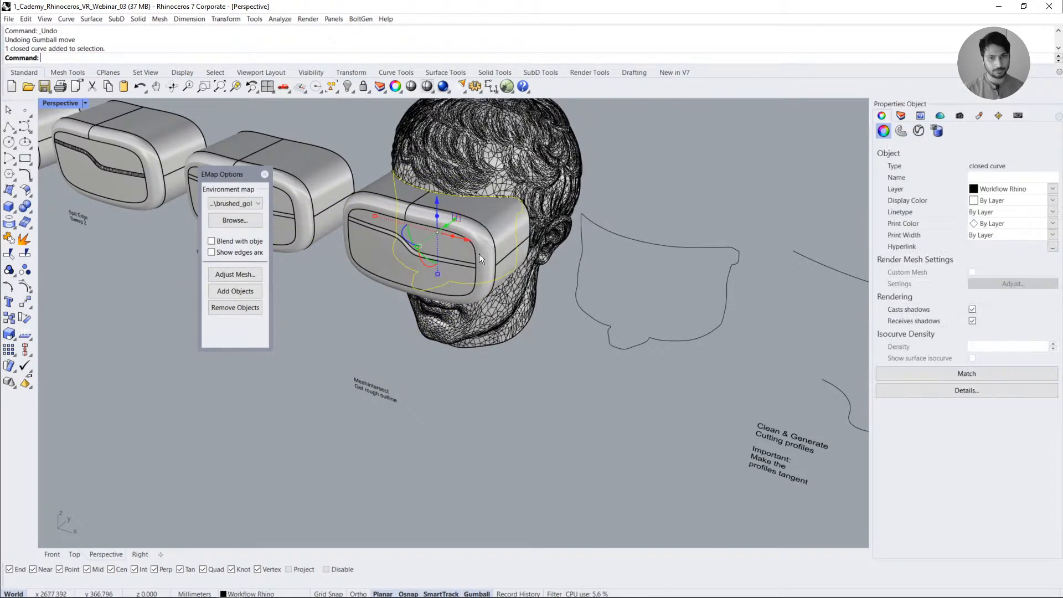
{"action": "left_click", "coordinate": [652, 244]}
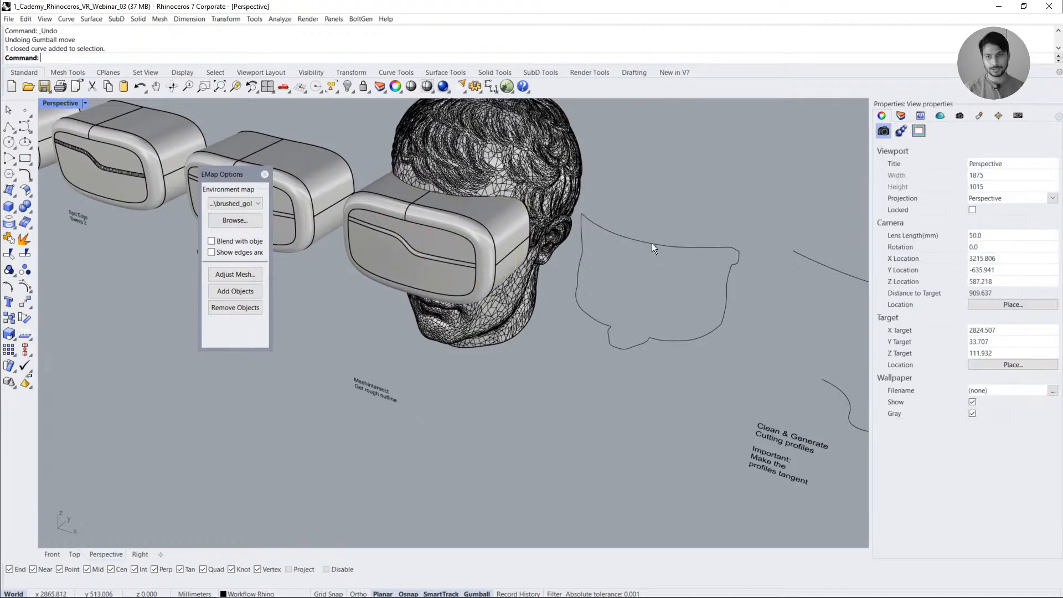
{"action": "right_click_drag", "start_coordinate": [802, 332], "coordinate": [620, 303], "text": "shift"}
{"action": "left_click", "coordinate": [619, 302]}
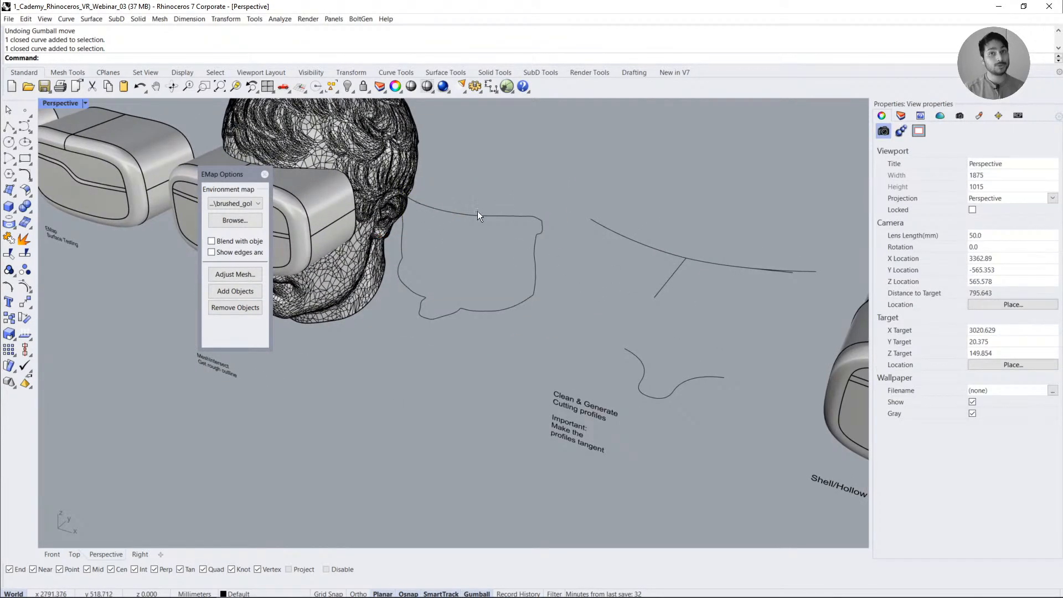
{"action": "right_click_drag", "start_coordinate": [682, 249], "coordinate": [664, 332]}
{"action": "scroll", "coordinate": [566, 283], "scroll_direction": "down", "scroll_amount": 8}
{"action": "left_click", "coordinate": [581, 309]}
{"action": "left_click", "coordinate": [490, 358]}
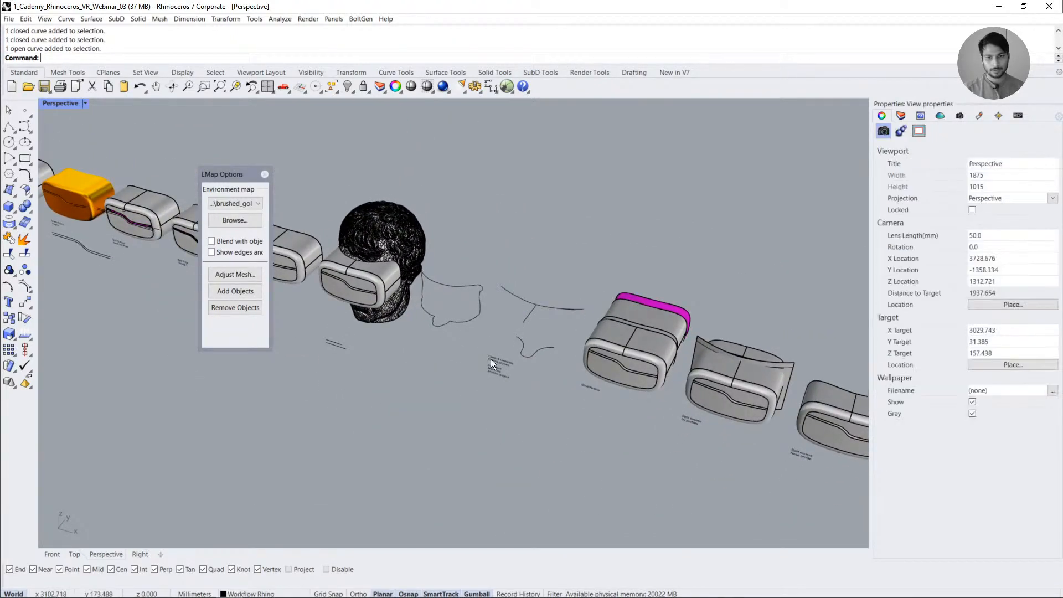
- Examine the cleaned cutting profiles and the curved cutting surface over the headset body in the Top view
{"action": "left_click", "coordinate": [75, 553]}
{"action": "right_click_drag", "start_coordinate": [467, 309], "coordinate": [447, 370]}
{"action": "scroll", "coordinate": [443, 348], "scroll_direction": "down", "scroll_amount": 6}
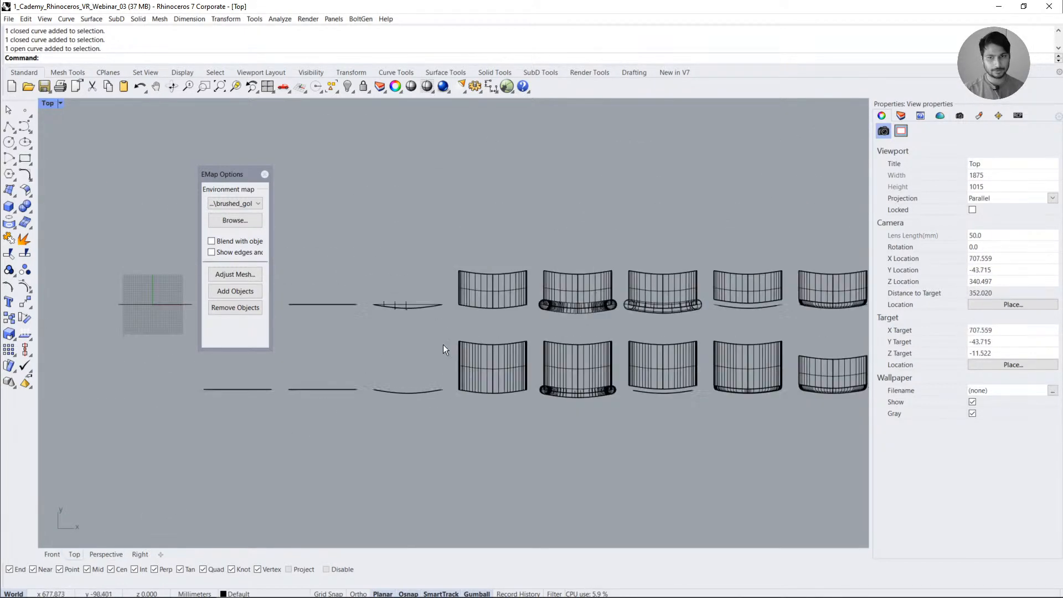
{"action": "right_click_drag", "start_coordinate": [664, 327], "coordinate": [472, 314]}
{"action": "right_click_drag", "start_coordinate": [705, 309], "coordinate": [486, 316]}
{"action": "right_click_drag", "start_coordinate": [679, 291], "coordinate": [489, 319]}
{"action": "scroll", "coordinate": [650, 321], "scroll_direction": "up", "scroll_amount": 8}
{"action": "right_click_drag", "start_coordinate": [675, 324], "coordinate": [472, 337]}
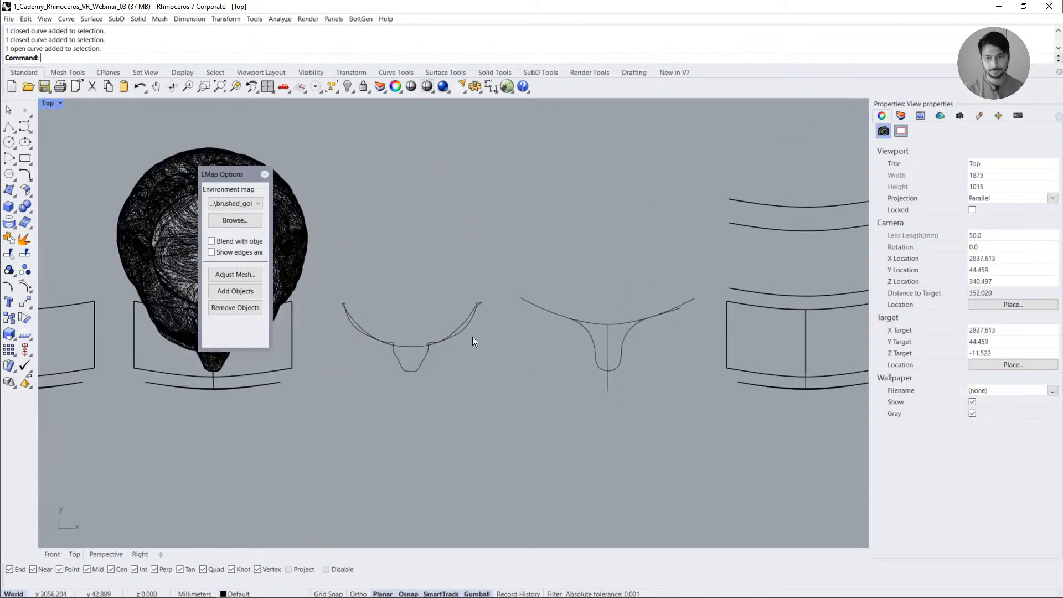
{"action": "right_click_drag", "start_coordinate": [739, 330], "coordinate": [499, 332]}
{"action": "right_click_drag", "start_coordinate": [633, 333], "coordinate": [491, 331]}
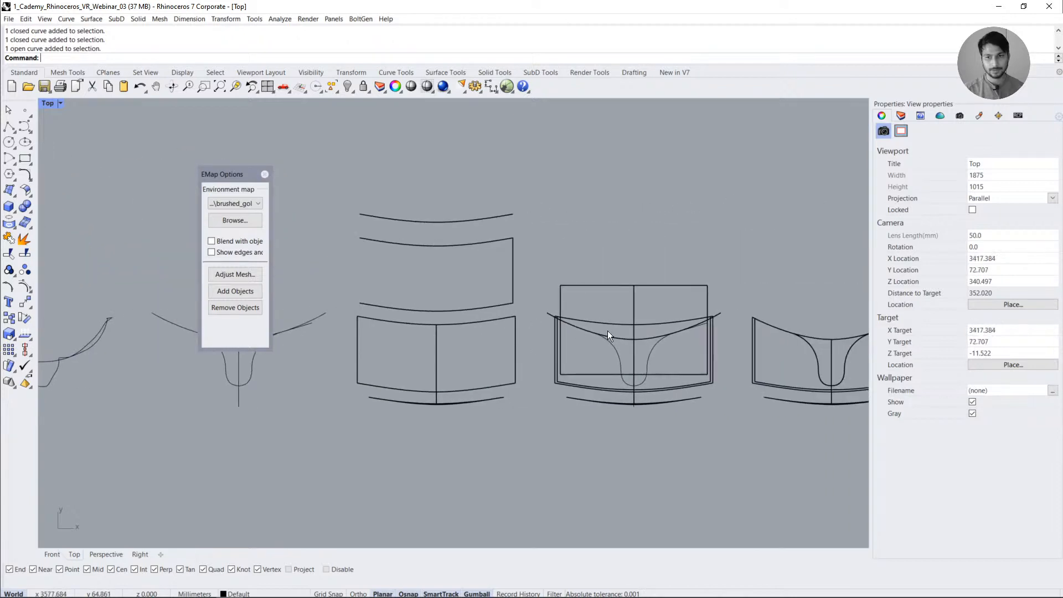
{"action": "left_click", "coordinate": [593, 330]}
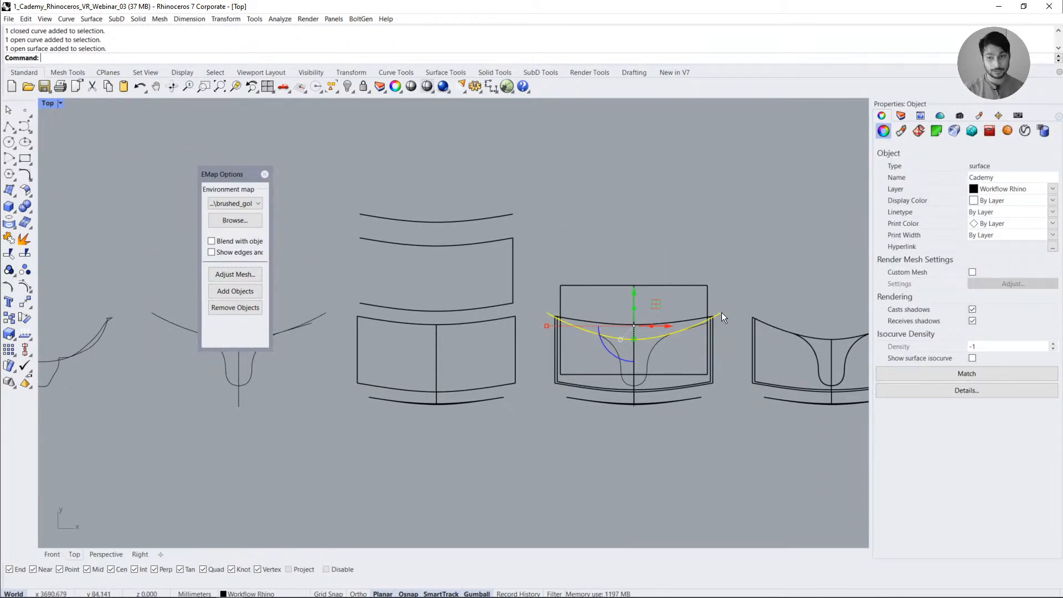
- Delete the inner solid and the loose end surface behind the headset body at the Shell/Hollow stage
{"action": "left_click", "coordinate": [87, 555]}
{"action": "right_click_drag", "start_coordinate": [268, 478], "coordinate": [279, 425]}
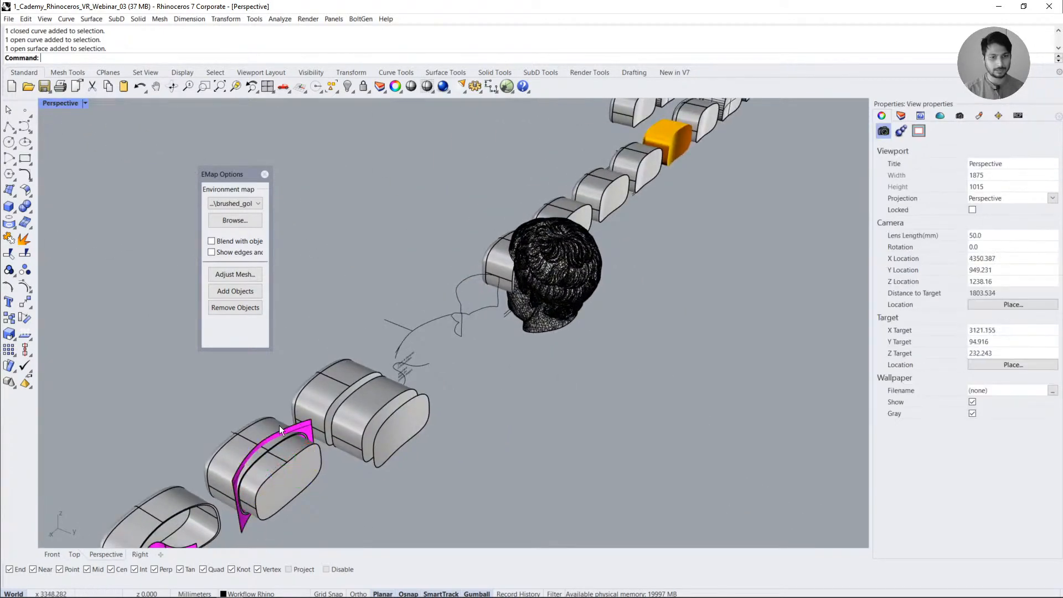
{"action": "scroll", "coordinate": [279, 425], "scroll_direction": "up", "scroll_amount": 4}
{"action": "left_click", "coordinate": [419, 391]}
{"action": "key", "text": "Escape"}
{"action": "left_click", "coordinate": [398, 368]}
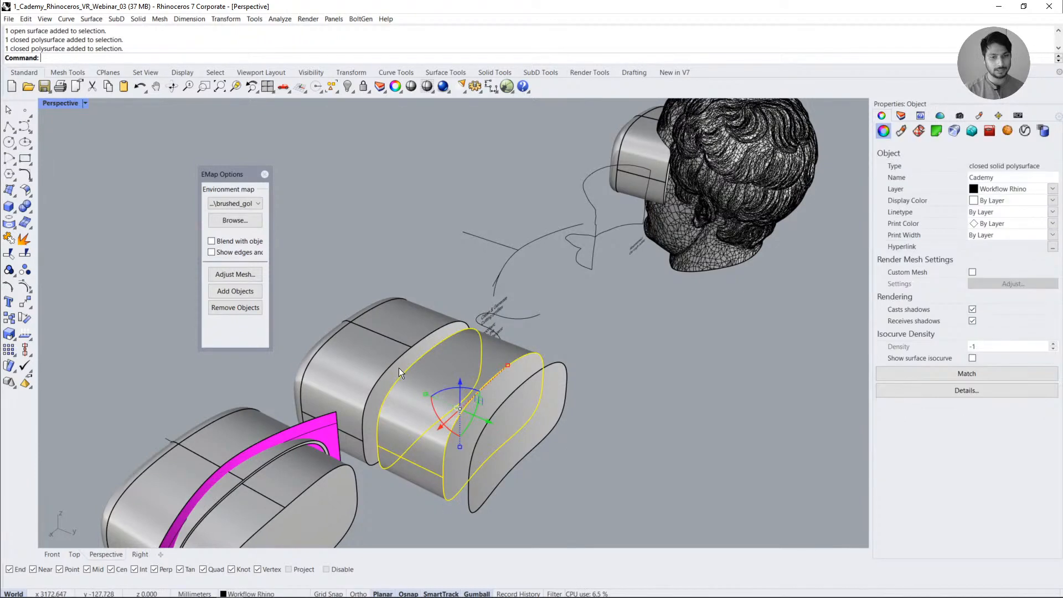
{"action": "key", "text": "Delete"}
- Explode the headset body, pull its flat back face away and copy that face to the clipboard
{"action": "left_click", "coordinate": [426, 403]}
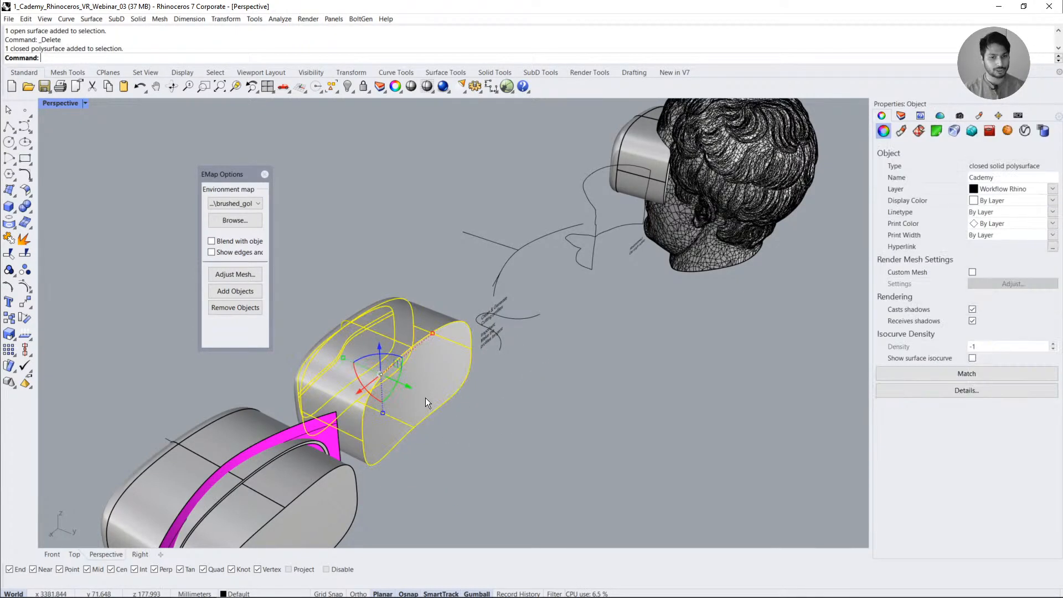
{"action": "left_click", "coordinate": [24, 238]}
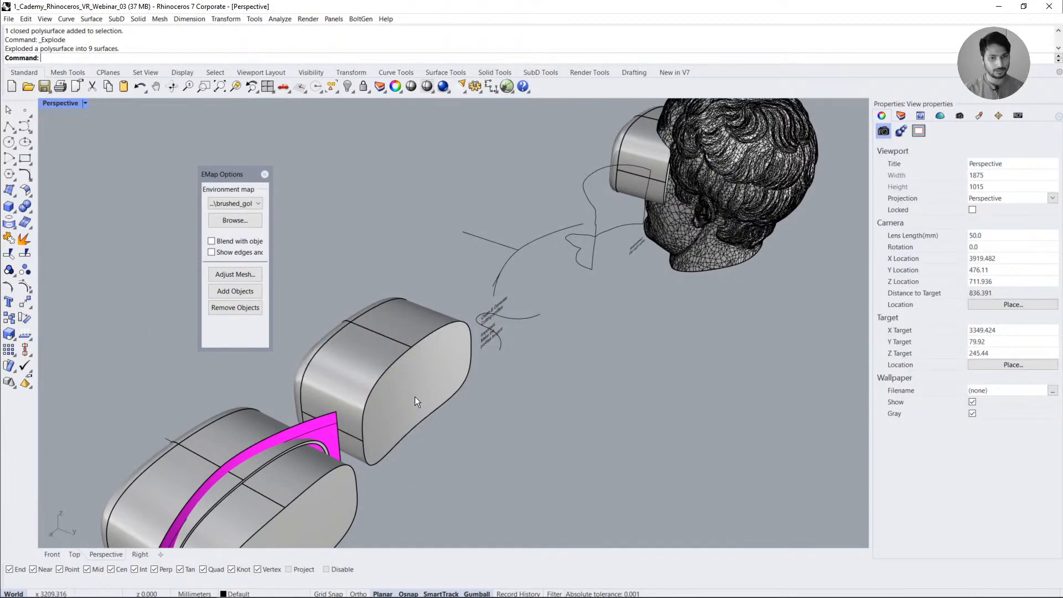
{"action": "left_click", "coordinate": [447, 407]}
{"action": "left_click_drag", "start_coordinate": [447, 407], "coordinate": [522, 440]}
{"action": "key", "text": "ctrl+c"}
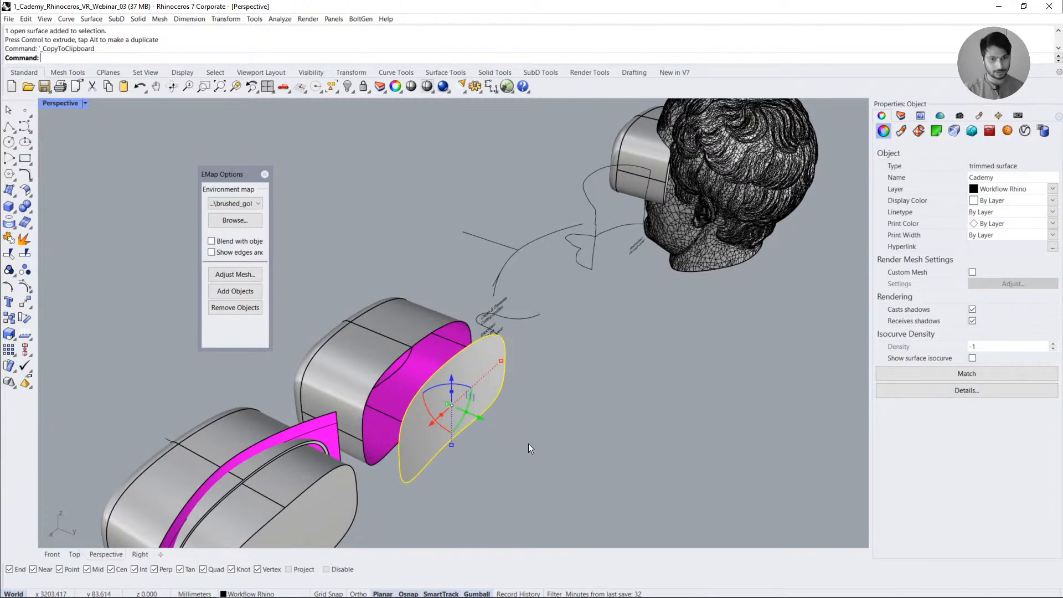
- Undo the face move and the explode, and paste the copied back face at a distance behind the body
{"action": "key", "text": "ctrl+z"}
{"action": "key", "text": "ctrl+z"}
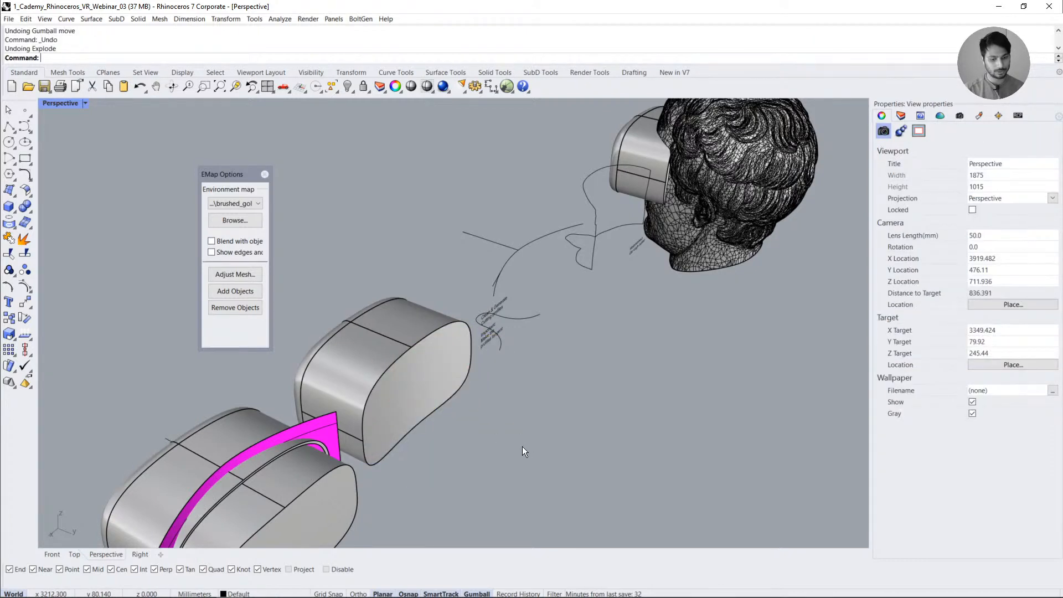
{"action": "key", "text": "ctrl+v"}
{"action": "left_click_drag", "start_coordinate": [478, 419], "coordinate": [544, 486]}
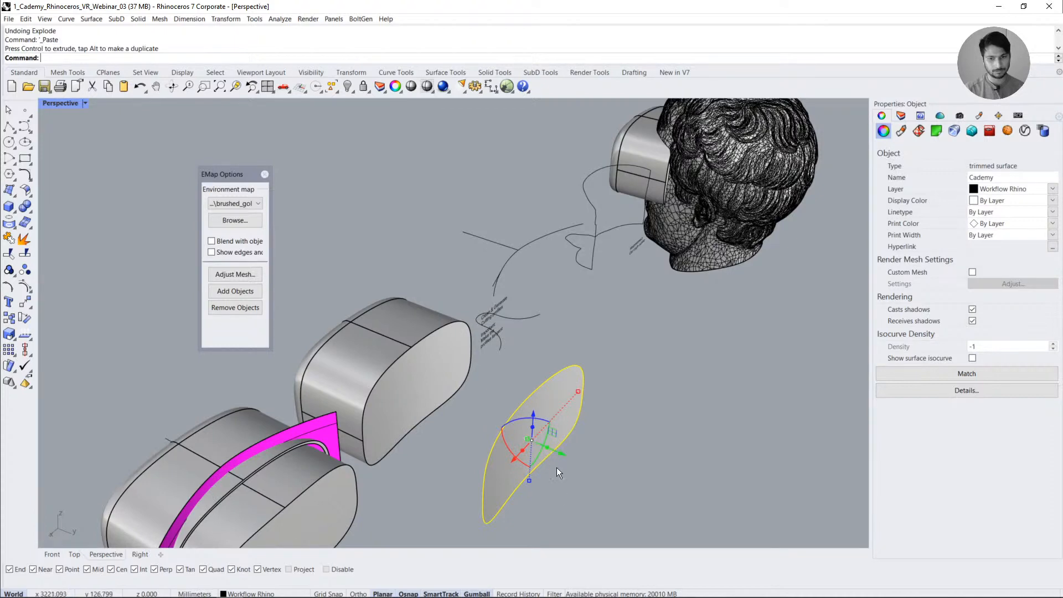
- Extrude the pasted face forward into the headset body and undo the extrusion
{"action": "left_click_drag", "start_coordinate": [547, 450], "coordinate": [362, 402]}
{"action": "left_click", "coordinate": [607, 505]}
{"action": "right_click_drag", "start_coordinate": [606, 506], "coordinate": [491, 463]}
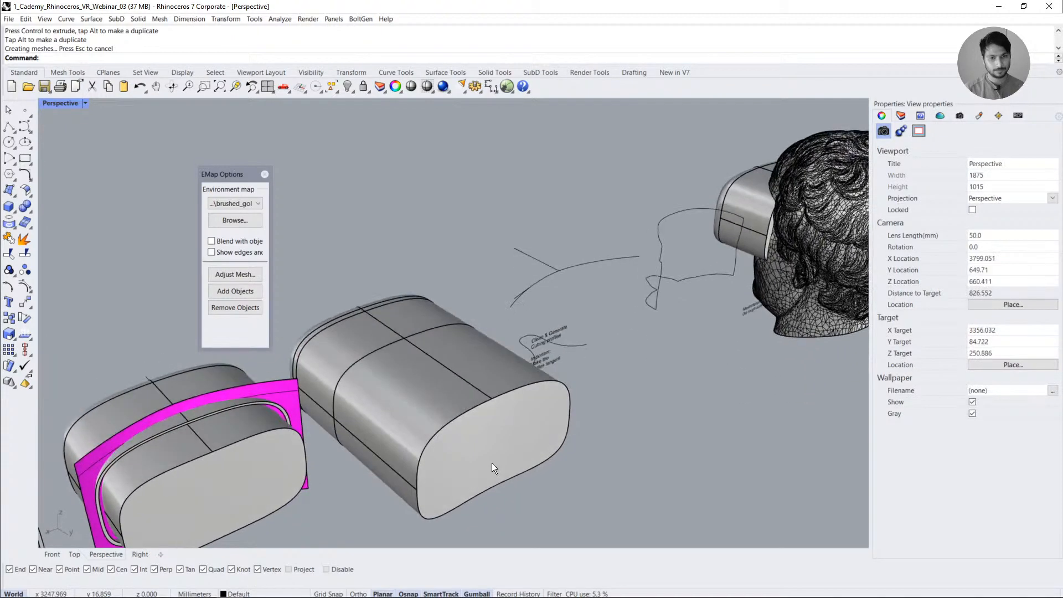
{"action": "key", "text": "ctrl+z"}
- Scale the pasted face down slightly and extrude it forward into the headset body as a cutting solid
{"action": "left_click_drag", "start_coordinate": [564, 412], "coordinate": [558, 416]}
{"action": "left_click_drag", "start_coordinate": [505, 456], "coordinate": [368, 405]}
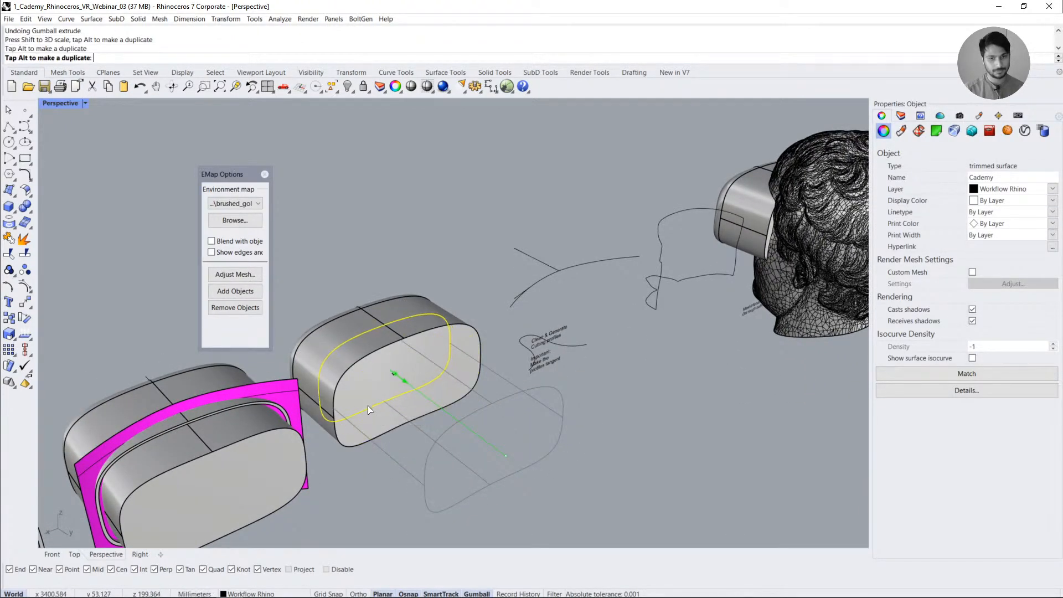
{"action": "left_click", "coordinate": [574, 495]}
- Hollow the headset body with a Boolean Difference that subtracts the extruded inner solid
{"action": "left_click", "coordinate": [26, 207]}
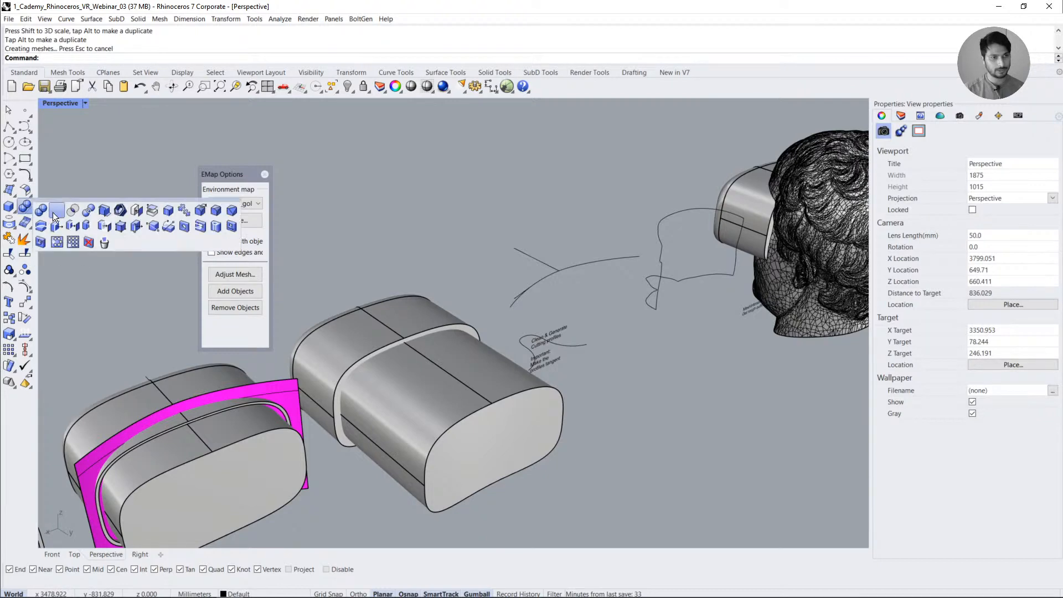
{"action": "left_click", "coordinate": [55, 211]}
{"action": "left_click", "coordinate": [364, 330]}
{"action": "key", "text": "Return"}
{"action": "left_click", "coordinate": [437, 397]}
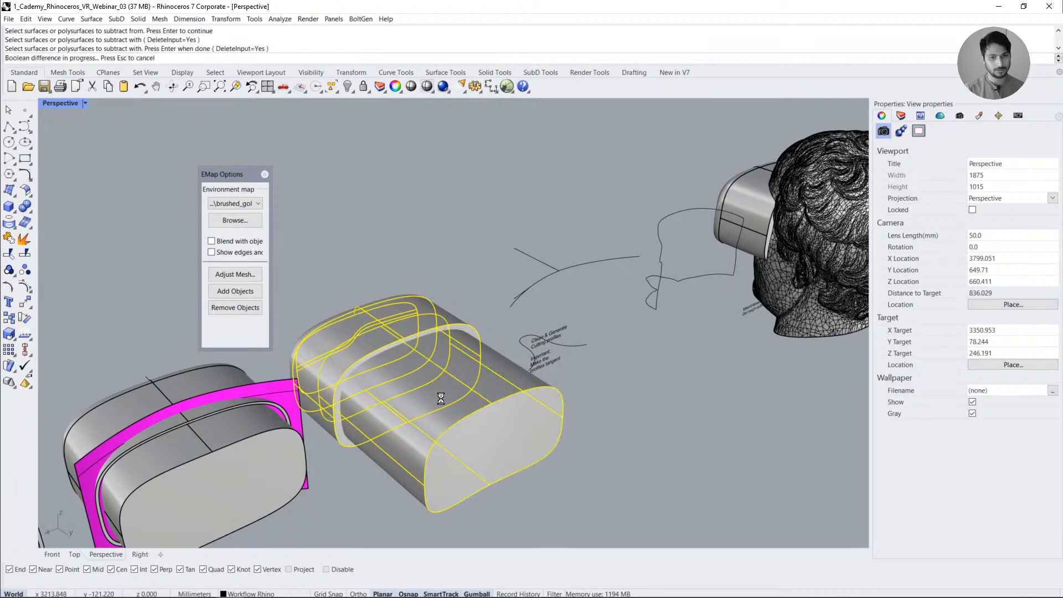
{"action": "key", "text": "Return"}
{"action": "right_click_drag", "start_coordinate": [440, 397], "coordinate": [454, 440]}
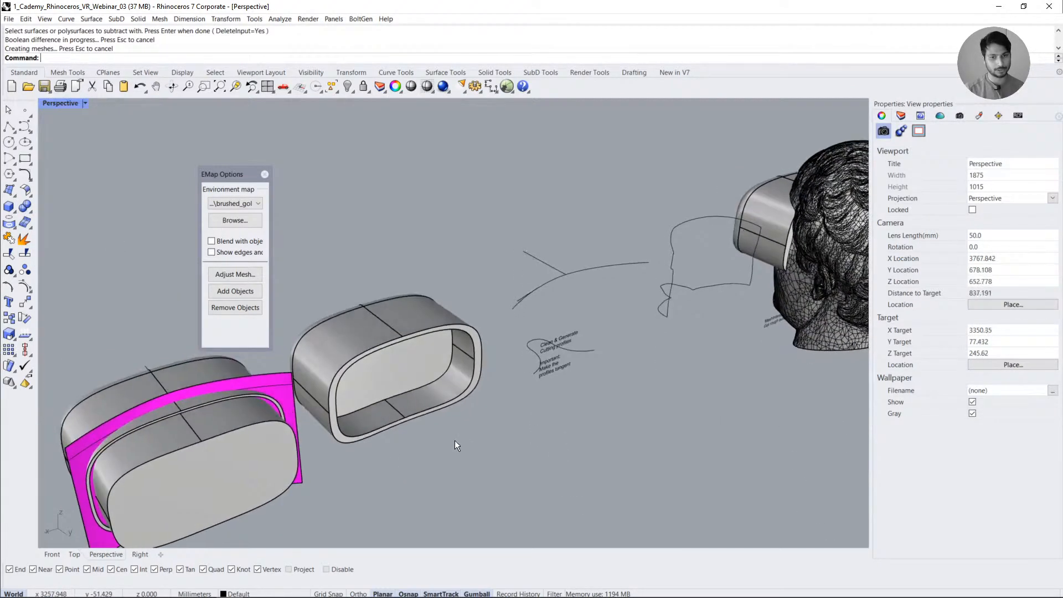
- Undo the Boolean Difference and the earlier edits back to before the inner solid and end surface were deleted
{"action": "key", "text": "ctrl+z"}
{"action": "key", "text": "ctrl+z"}
{"action": "key", "text": "ctrl+z"}
{"action": "key", "text": "ctrl+z"}
{"action": "key", "text": "ctrl+z"}
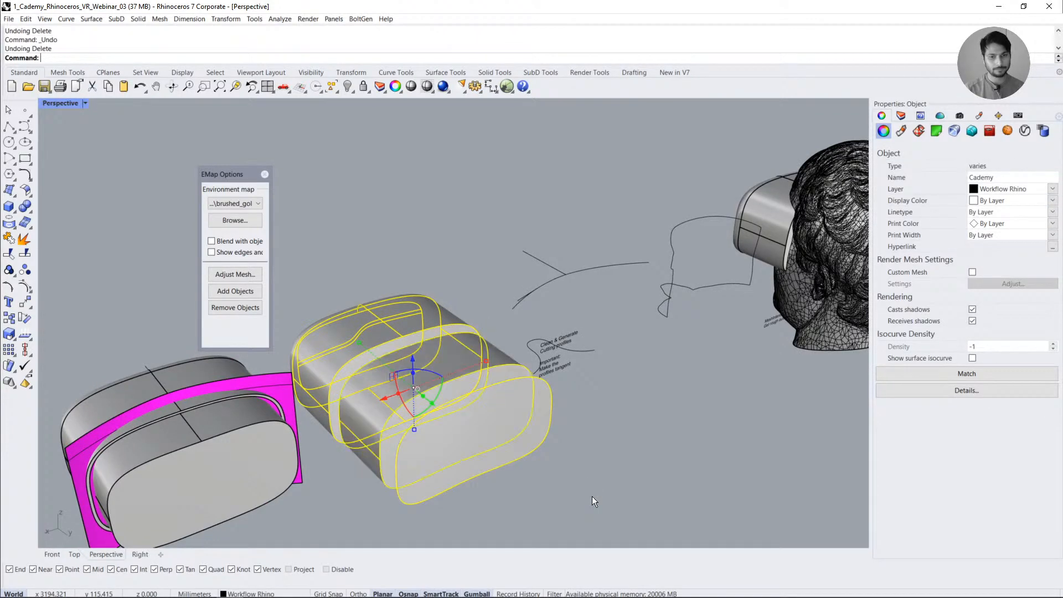
- Delete the inner solid that fills the headset body crossed by the magenta face-profile surface
{"action": "left_click", "coordinate": [348, 420]}
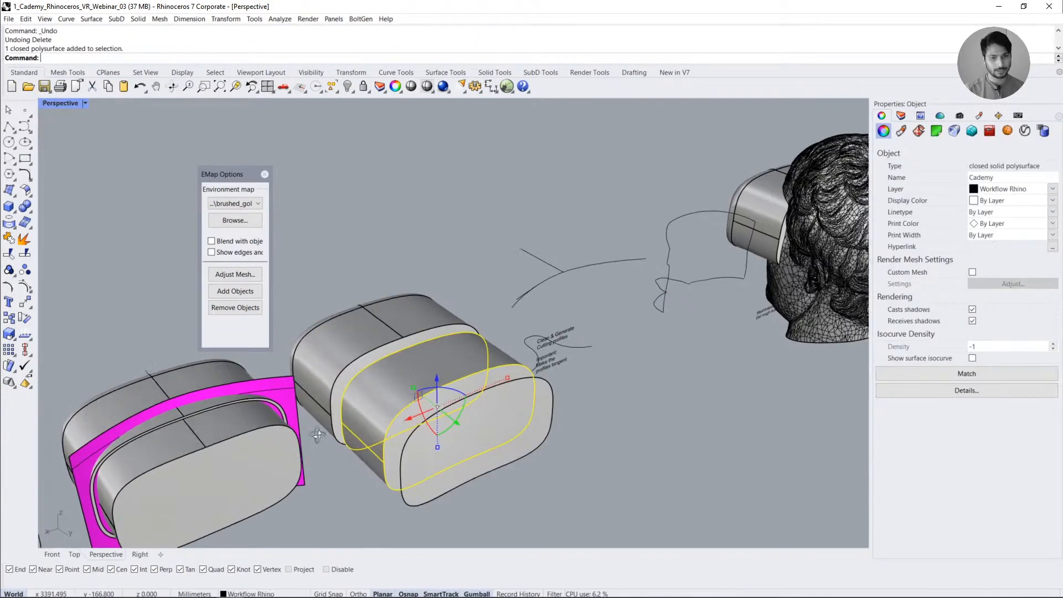
{"action": "right_click_drag", "start_coordinate": [348, 420], "coordinate": [453, 466]}
{"action": "left_click", "coordinate": [348, 382]}
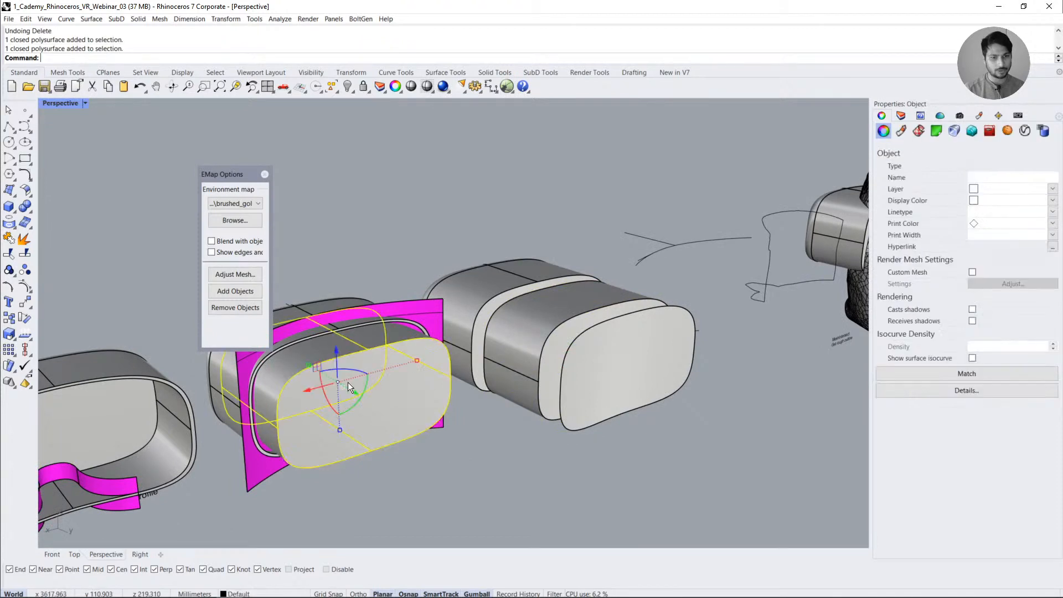
{"action": "key", "text": "Delete"}
{"action": "right_click_drag", "start_coordinate": [404, 424], "coordinate": [409, 459]}
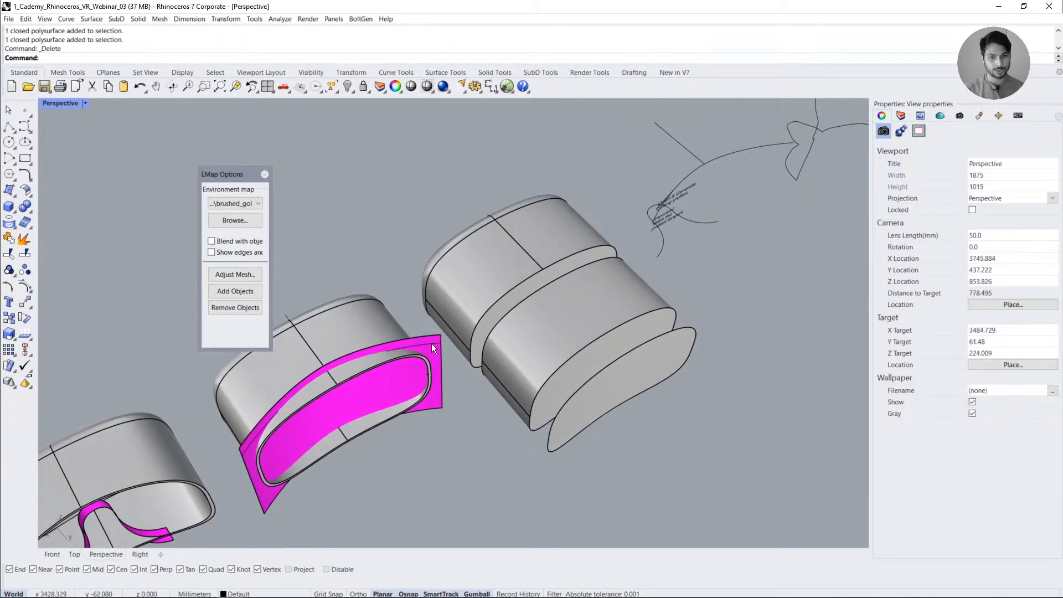
- Examine the magenta face-profile surface, its source curve and the hollowed body it crosses
{"action": "left_click", "coordinate": [430, 344]}
{"action": "left_click", "coordinate": [471, 372]}
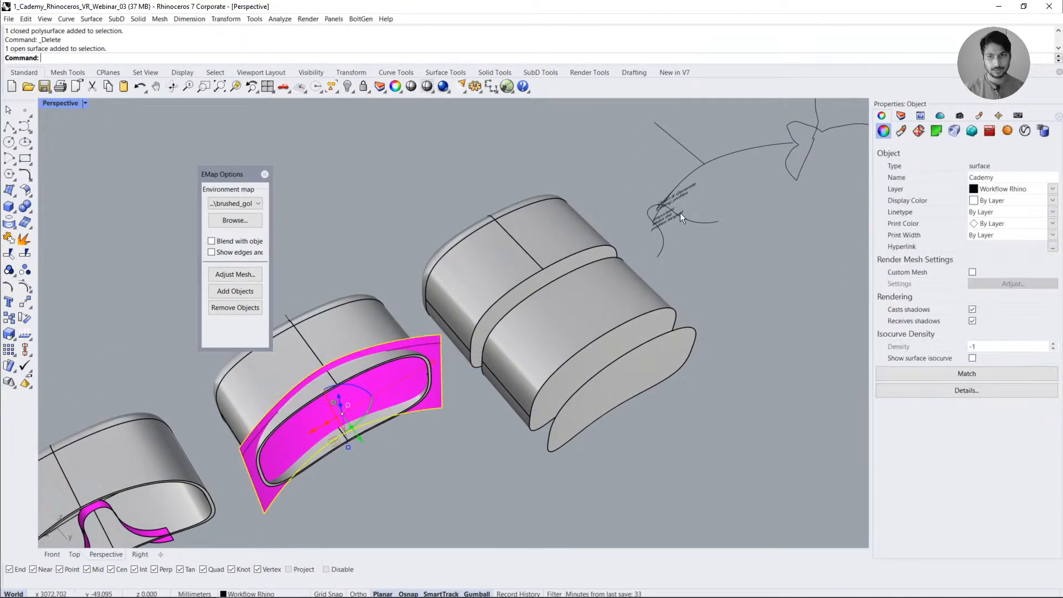
{"action": "left_click", "coordinate": [730, 152]}
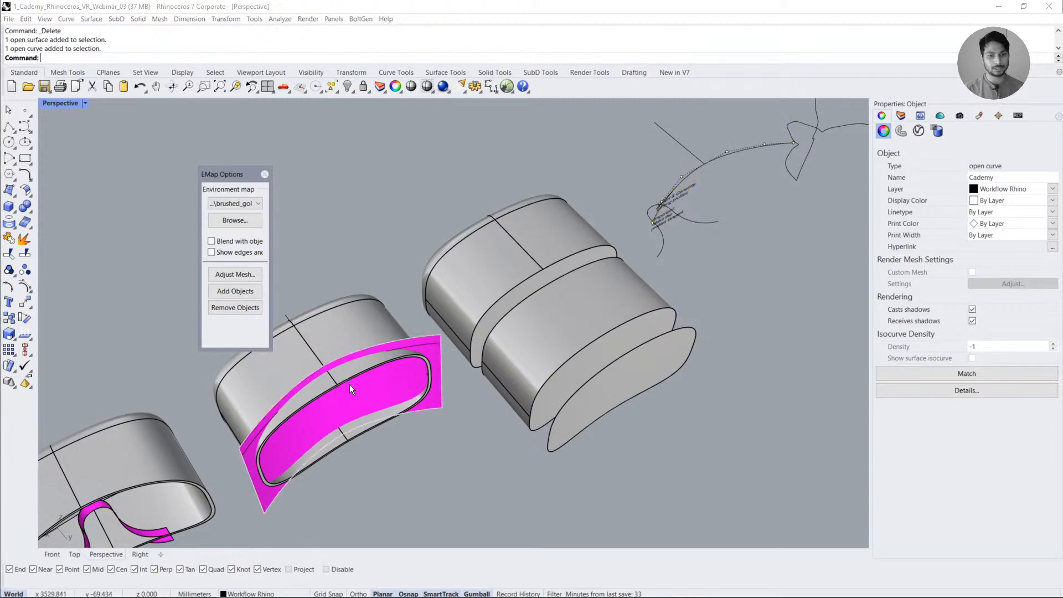
{"action": "left_click", "coordinate": [349, 384]}
{"action": "right_click_drag", "start_coordinate": [354, 321], "coordinate": [423, 464]}
{"action": "left_click", "coordinate": [380, 406]}
{"action": "left_click", "coordinate": [424, 469]}
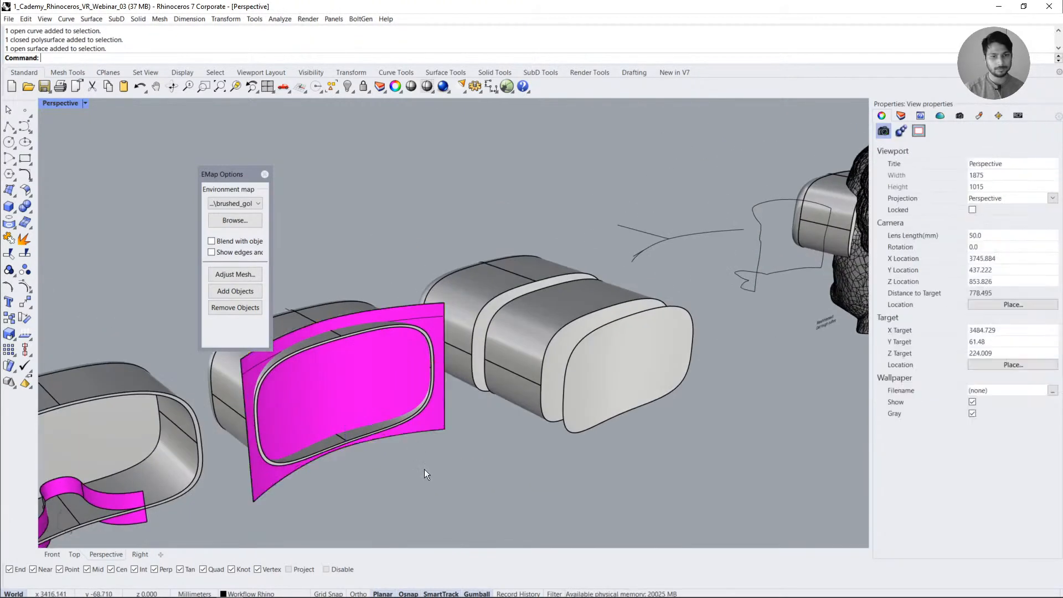
- Delete the magenta surface and extrude the face-profile curve downward, scaling the new surface to pass fully through the hollow body
{"action": "left_click", "coordinate": [397, 343]}
{"action": "key", "text": "Delete"}
{"action": "left_click", "coordinate": [420, 317]}
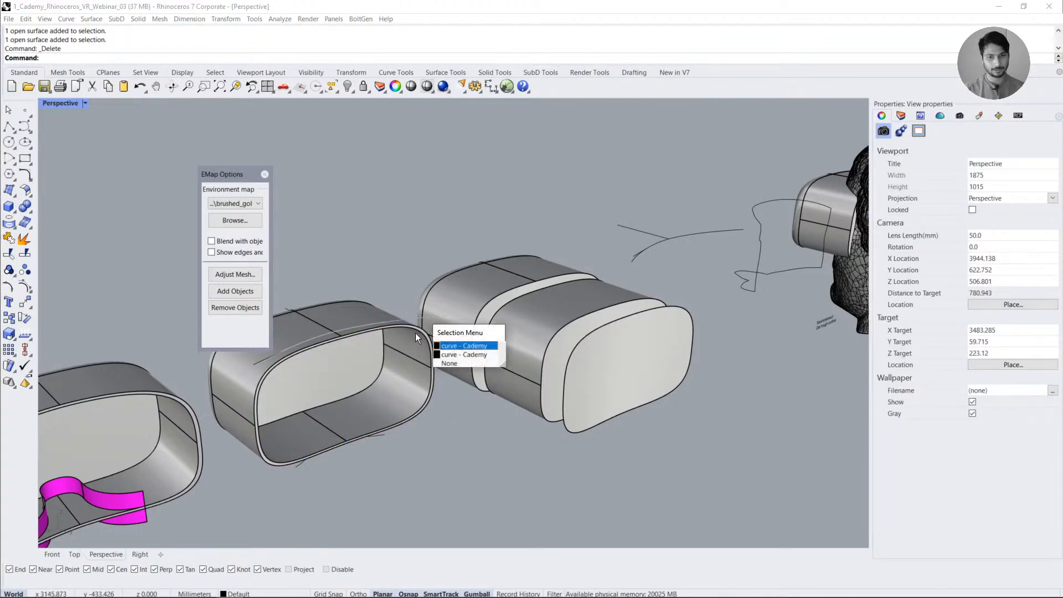
{"action": "left_click", "coordinate": [443, 344]}
{"action": "left_click_drag", "start_coordinate": [342, 325], "coordinate": [349, 493]}
{"action": "left_click", "coordinate": [463, 484]}
{"action": "left_click", "coordinate": [441, 416]}
{"action": "key", "text": "Escape"}
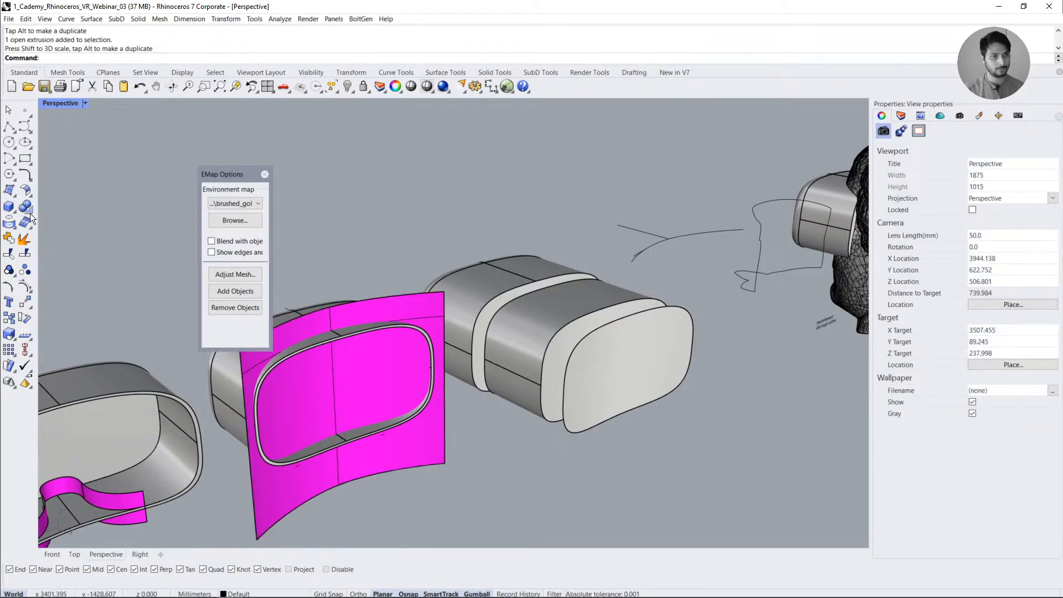
- Boolean Split the hollow headset body with the extruded face-profile surface
{"action": "left_click", "coordinate": [30, 213]}
{"action": "left_click", "coordinate": [87, 214]}
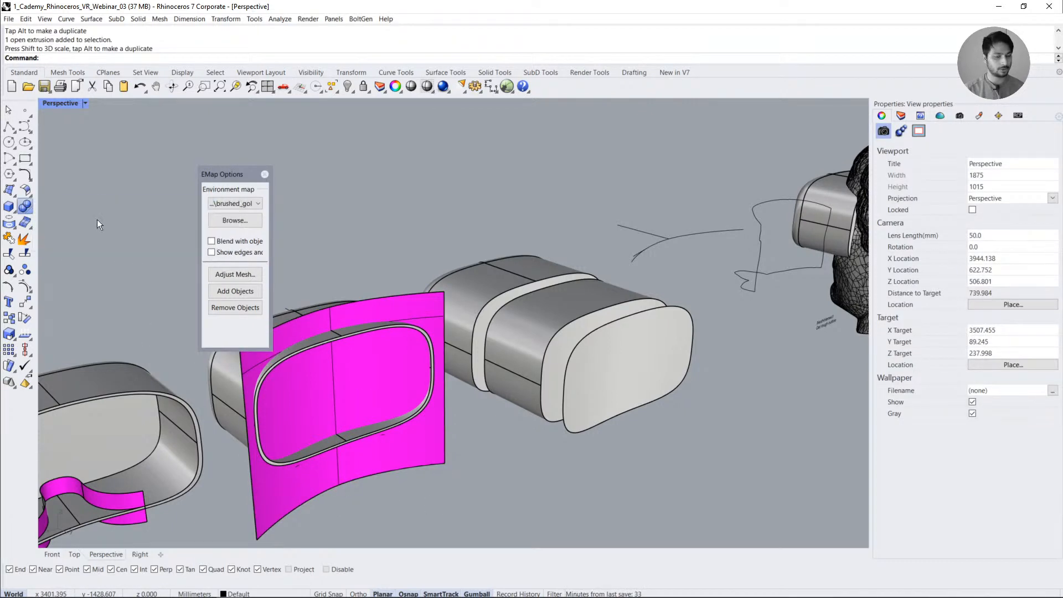
{"action": "left_click", "coordinate": [311, 344]}
{"action": "key", "text": "Return"}
{"action": "left_click", "coordinate": [400, 311]}
{"action": "key", "text": "Return"}
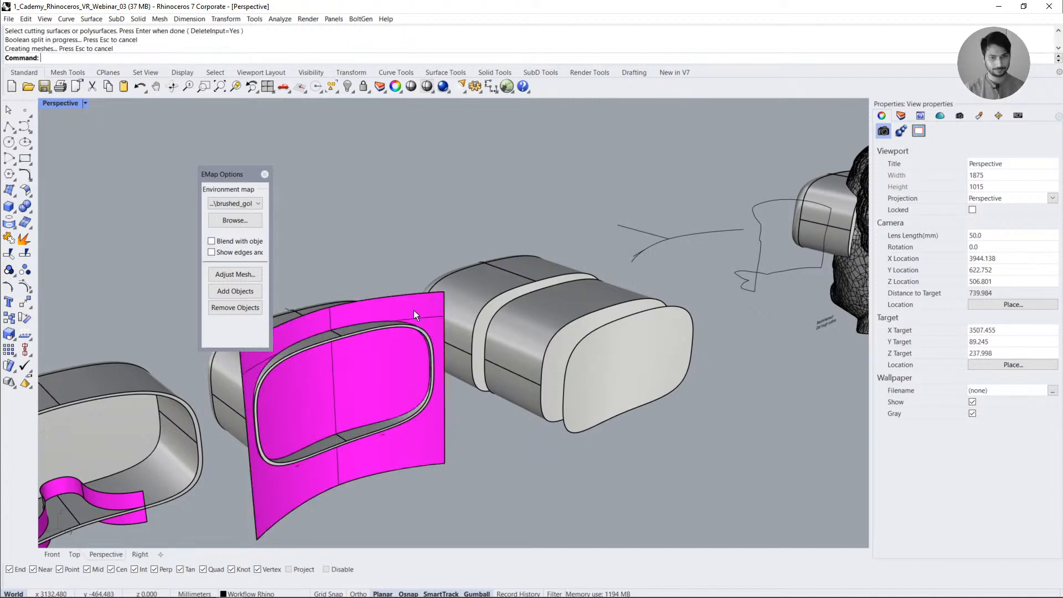
- Delete the face-profile cutting surface and the excess piece split off the body's open end
{"action": "left_click", "coordinate": [414, 310]}
{"action": "key", "text": "Delete"}
{"action": "left_click", "coordinate": [339, 335]}
{"action": "key", "text": "Delete"}
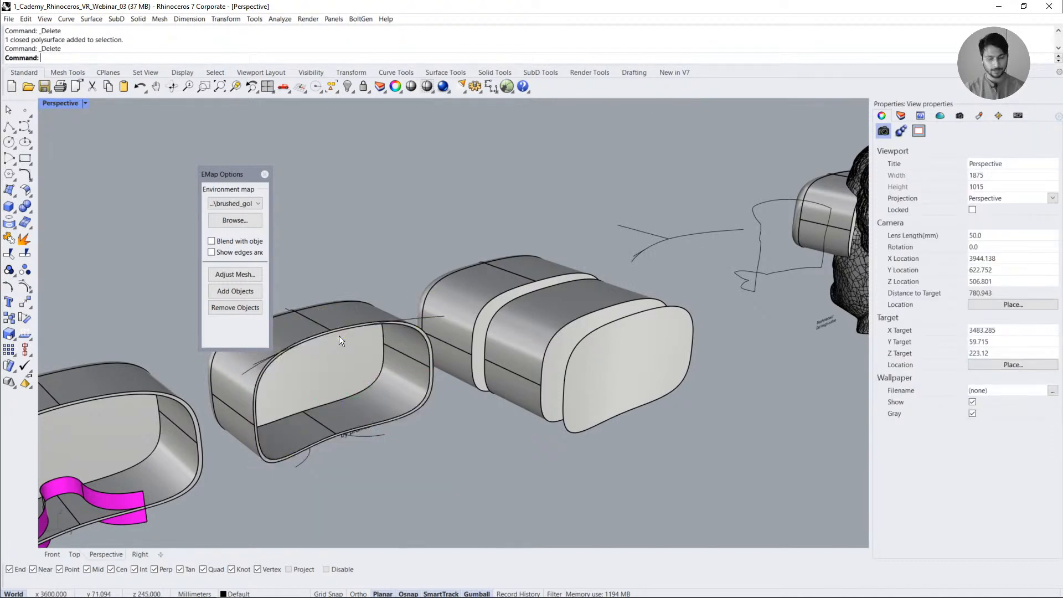
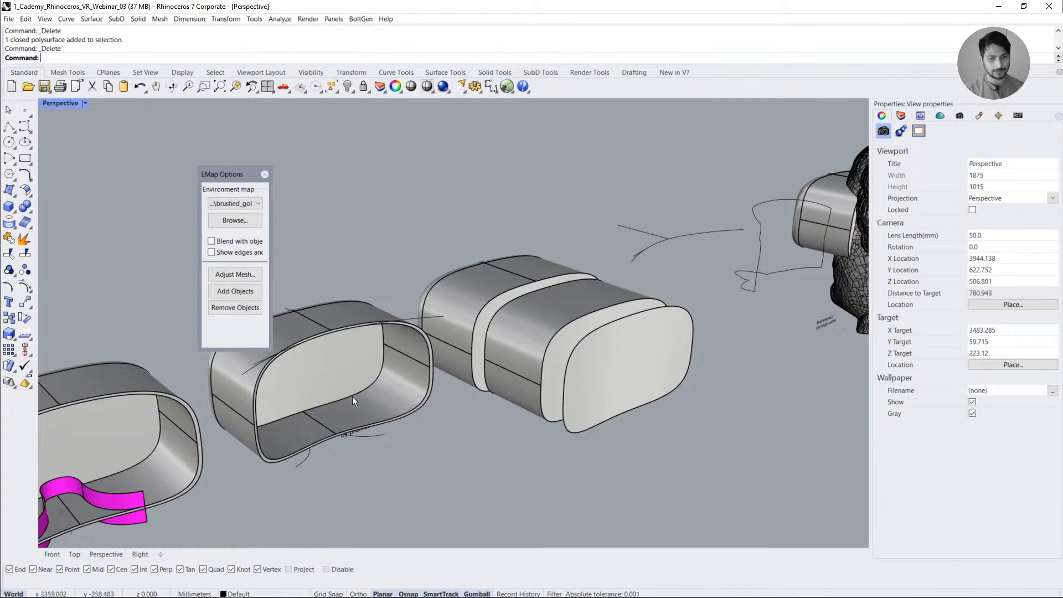
- Extrude the nose profile curve upward through the lower wall of the trimmed body as a cutting surface
{"action": "right_click_drag", "start_coordinate": [352, 396], "coordinate": [411, 373]}
{"action": "scroll", "coordinate": [411, 374], "scroll_direction": "up", "scroll_amount": 2}
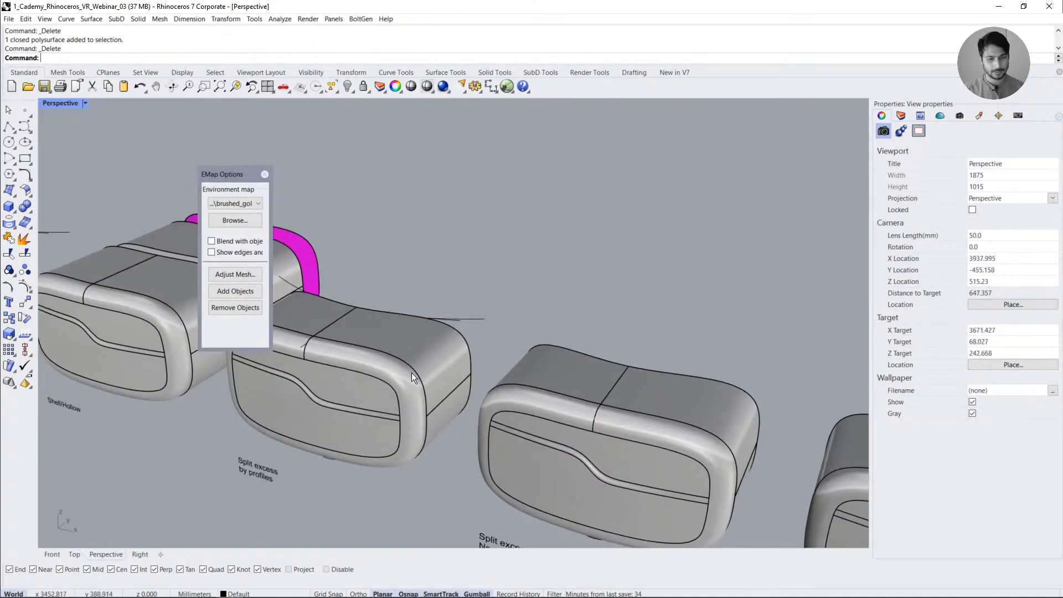
{"action": "left_click", "coordinate": [411, 373]}
{"action": "left_click", "coordinate": [553, 315]}
{"action": "right_click_drag", "start_coordinate": [553, 316], "coordinate": [382, 372]}
{"action": "right_click_drag", "start_coordinate": [382, 372], "coordinate": [521, 382]}
{"action": "left_click", "coordinate": [507, 346]}
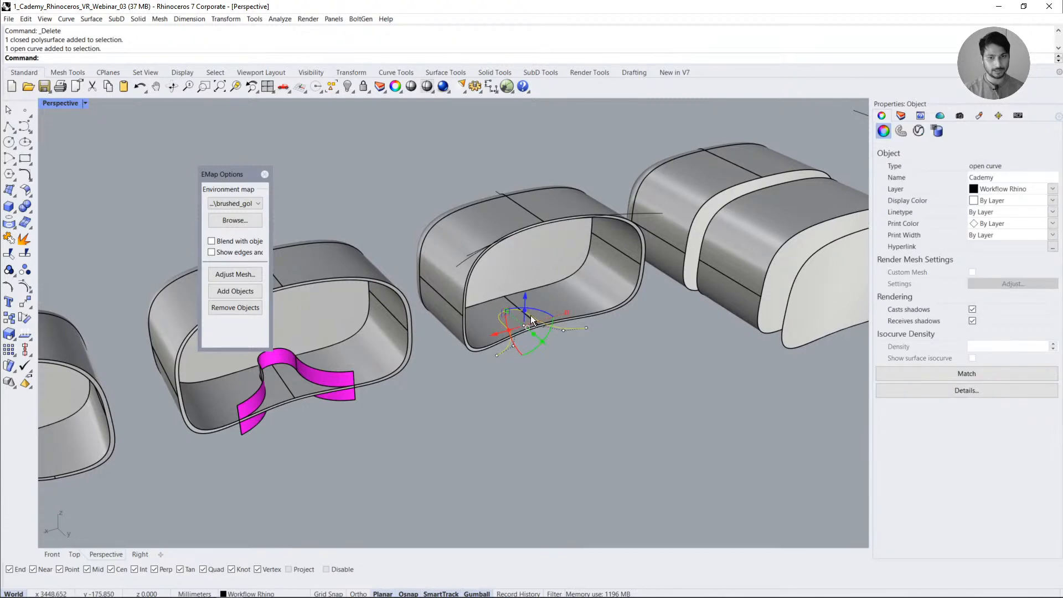
{"action": "left_click_drag", "start_coordinate": [524, 311], "coordinate": [524, 282]}
{"action": "left_click", "coordinate": [573, 387]}
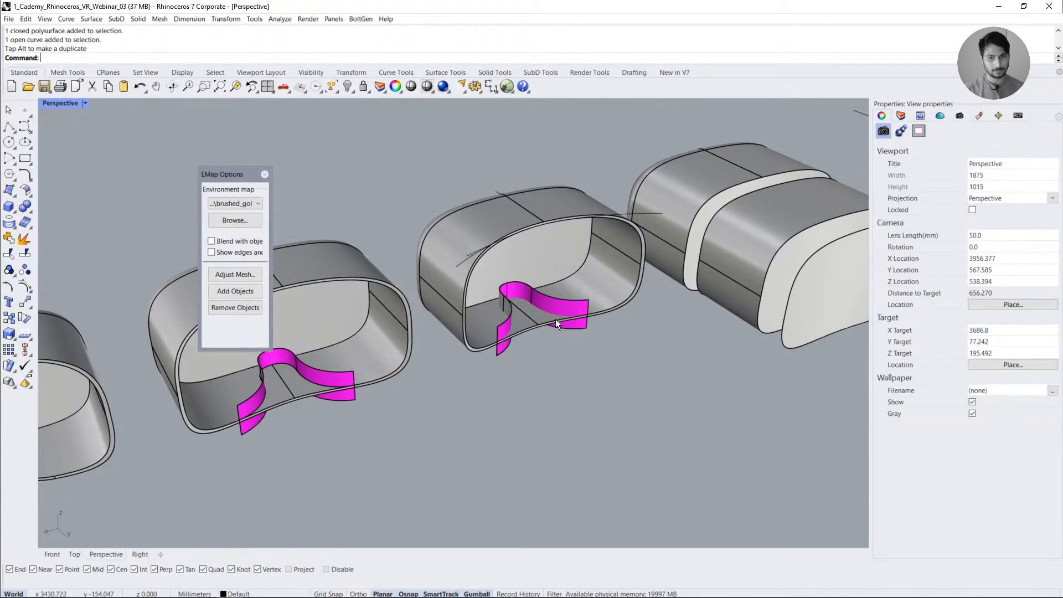
{"action": "left_click", "coordinate": [556, 318]}
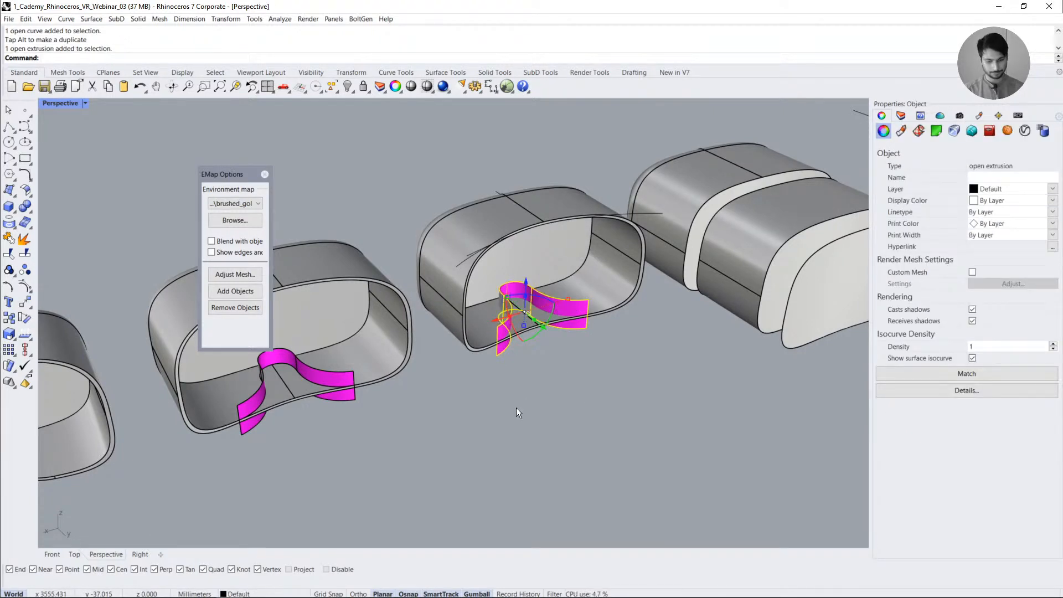
{"action": "left_click", "coordinate": [516, 409]}
- Boolean Split the neighbouring hollow body with its magenta nose-profile surface
{"action": "right_click_drag", "start_coordinate": [287, 422], "coordinate": [447, 343]}
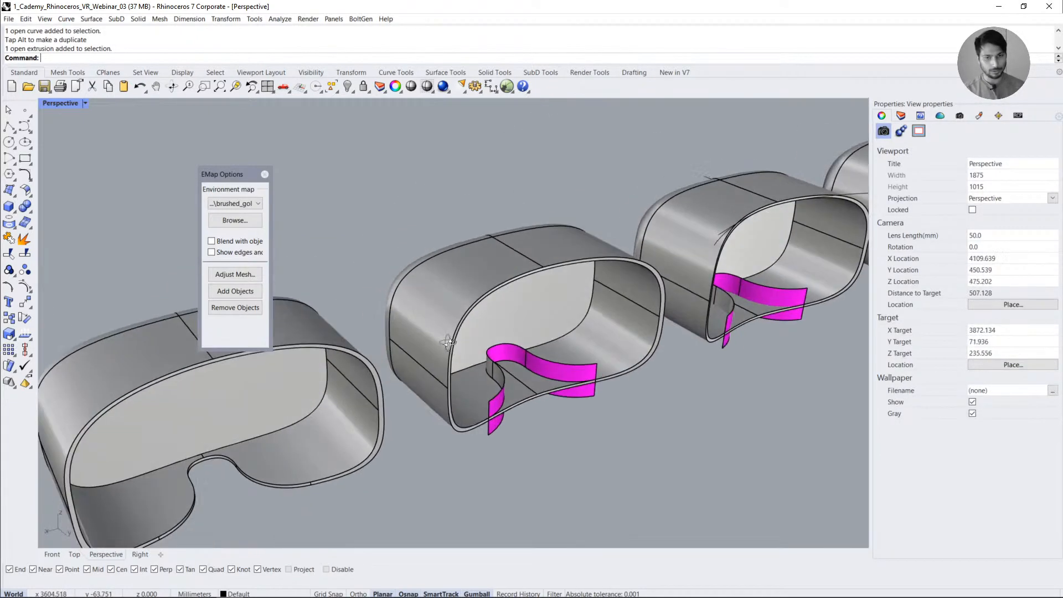
{"action": "left_click", "coordinate": [33, 210]}
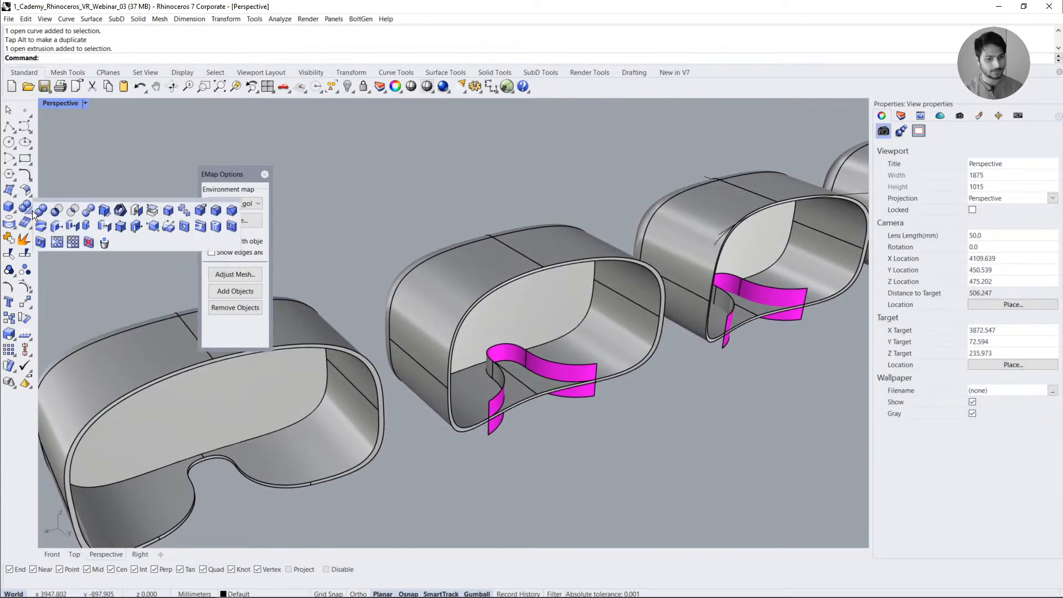
{"action": "left_click", "coordinate": [87, 209]}
{"action": "left_click", "coordinate": [475, 300]}
{"action": "key", "text": "Return"}
{"action": "left_click", "coordinate": [515, 355]}
{"action": "key", "text": "Return"}
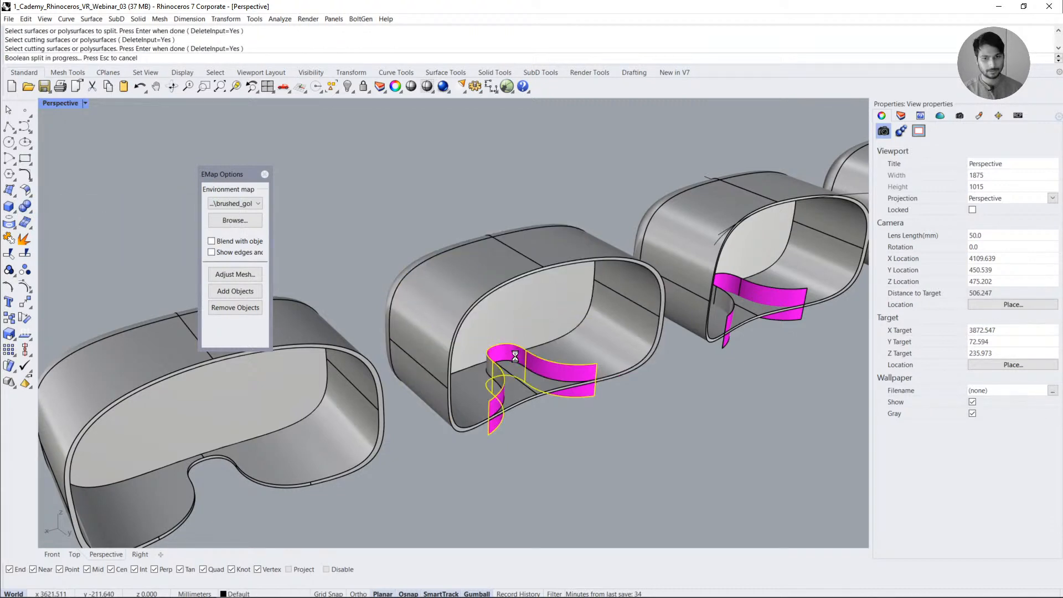
- Pull the split nose piece out of the body and delete both it and the nose-profile cutting surface
{"action": "left_click_drag", "start_coordinate": [530, 399], "coordinate": [605, 465]}
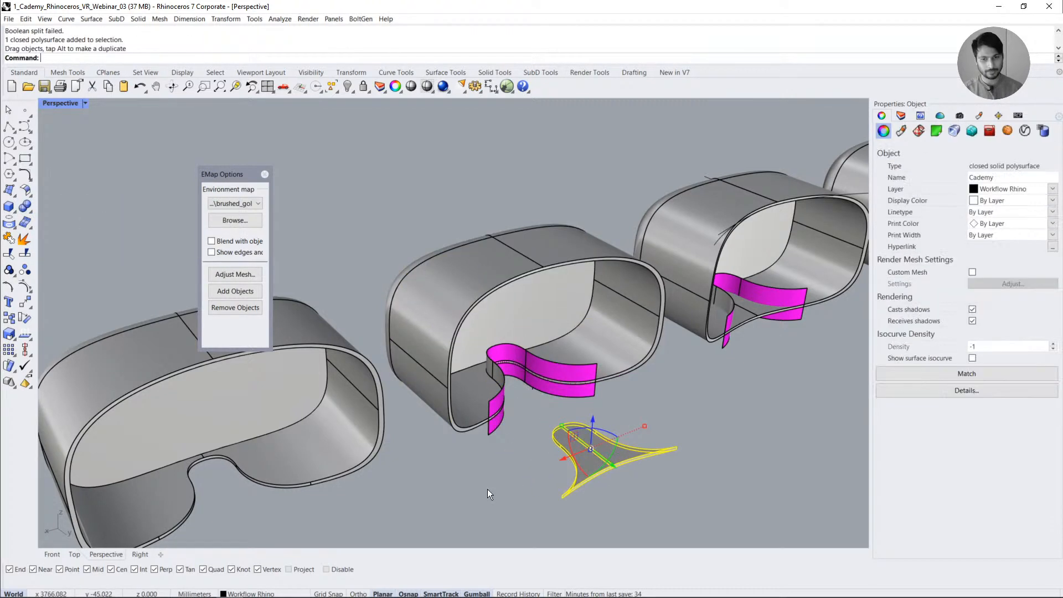
{"action": "key", "text": "Delete"}
{"action": "left_click", "coordinate": [533, 363]}
{"action": "key", "text": "Delete"}
{"action": "right_click_drag", "start_coordinate": [533, 363], "coordinate": [492, 377]}
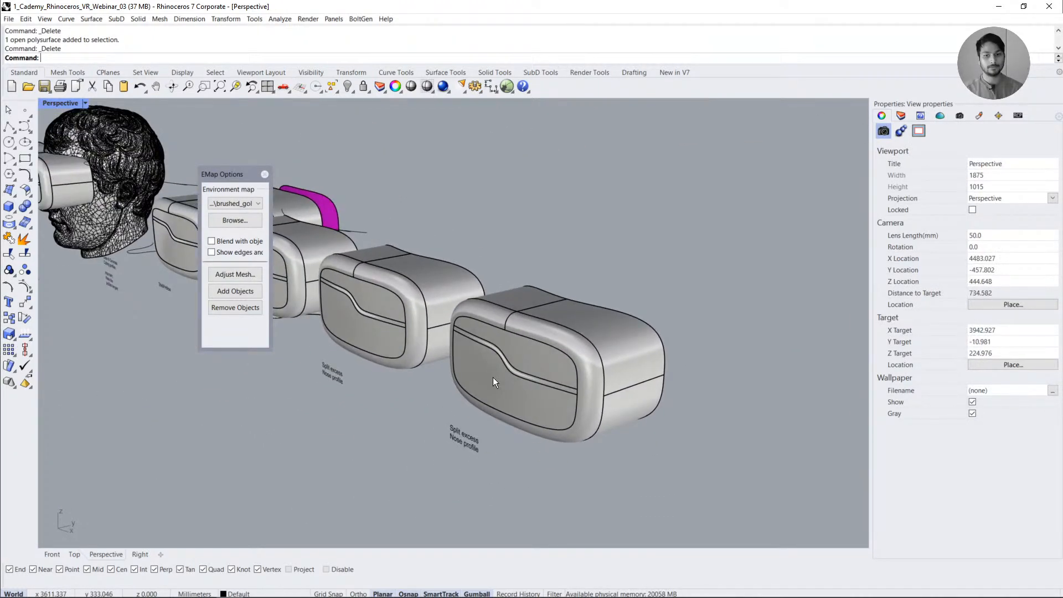
- Examine the finished nose-profile body and the neighbouring row of internal shape and Boolean split stages
{"action": "left_click", "coordinate": [493, 376]}
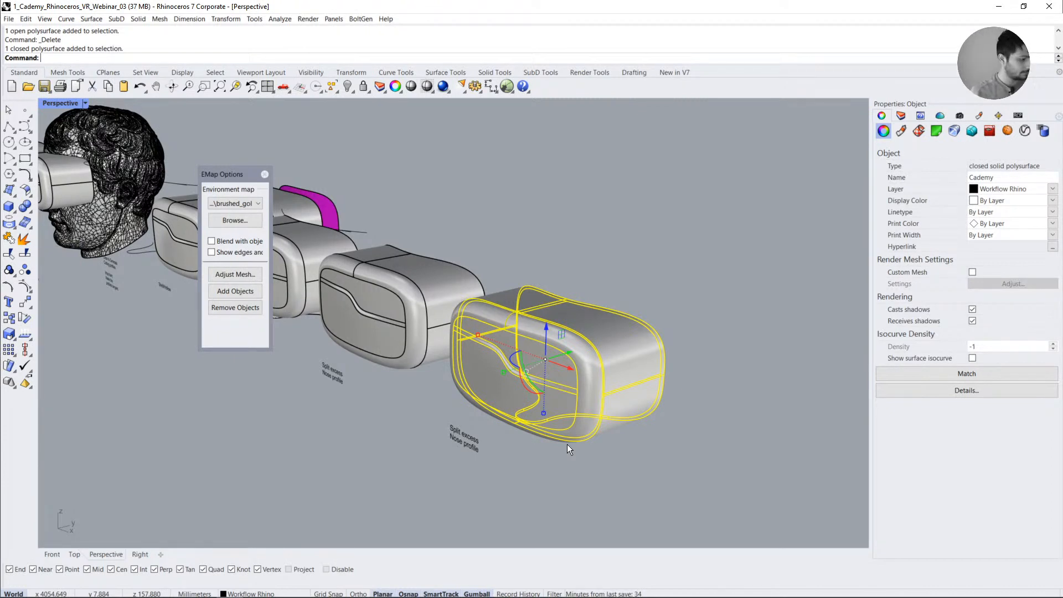
{"action": "left_click", "coordinate": [611, 278]}
{"action": "scroll", "coordinate": [532, 289], "scroll_direction": "down", "scroll_amount": 8}
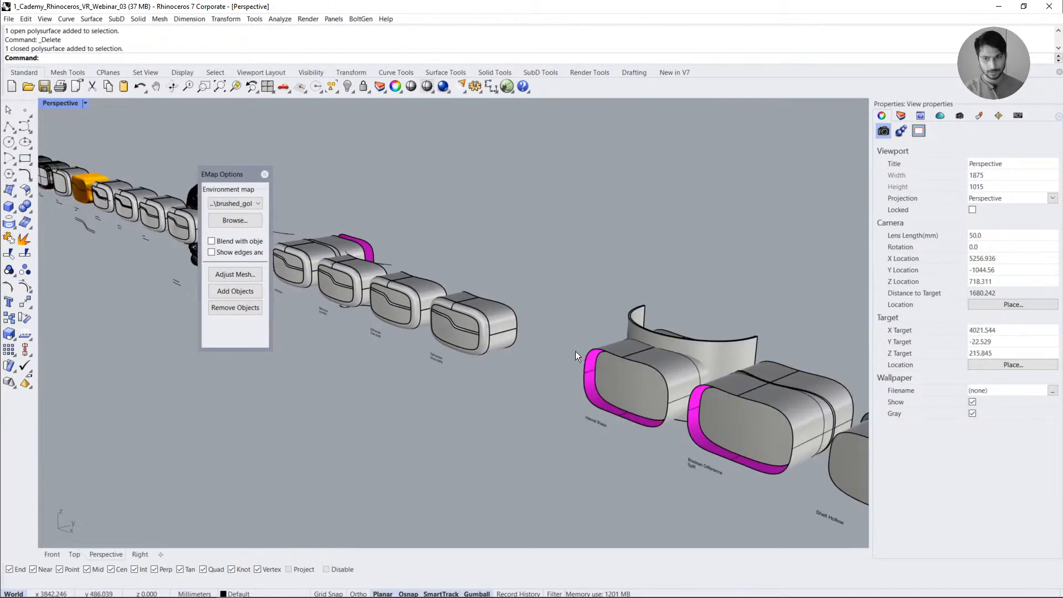
{"action": "right_click_drag", "start_coordinate": [575, 351], "coordinate": [589, 386]}
{"action": "right_click_drag", "start_coordinate": [665, 404], "coordinate": [490, 377], "text": "shift"}
{"action": "right_click_drag", "start_coordinate": [553, 379], "coordinate": [409, 387]}
{"action": "right_click_drag", "start_coordinate": [498, 426], "coordinate": [437, 388], "text": "shift"}
{"action": "right_click_drag", "start_coordinate": [454, 376], "coordinate": [461, 343]}
{"action": "scroll", "coordinate": [461, 343], "scroll_direction": "up", "scroll_amount": 3}
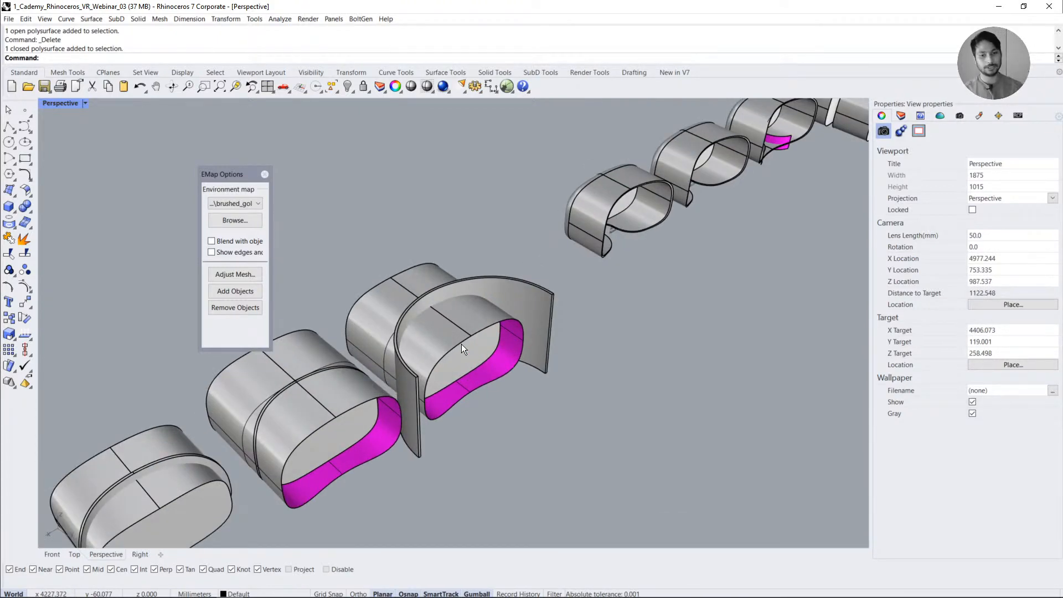
{"action": "right_click_drag", "start_coordinate": [463, 347], "coordinate": [541, 319]}
{"action": "right_click_drag", "start_coordinate": [579, 323], "coordinate": [466, 358]}
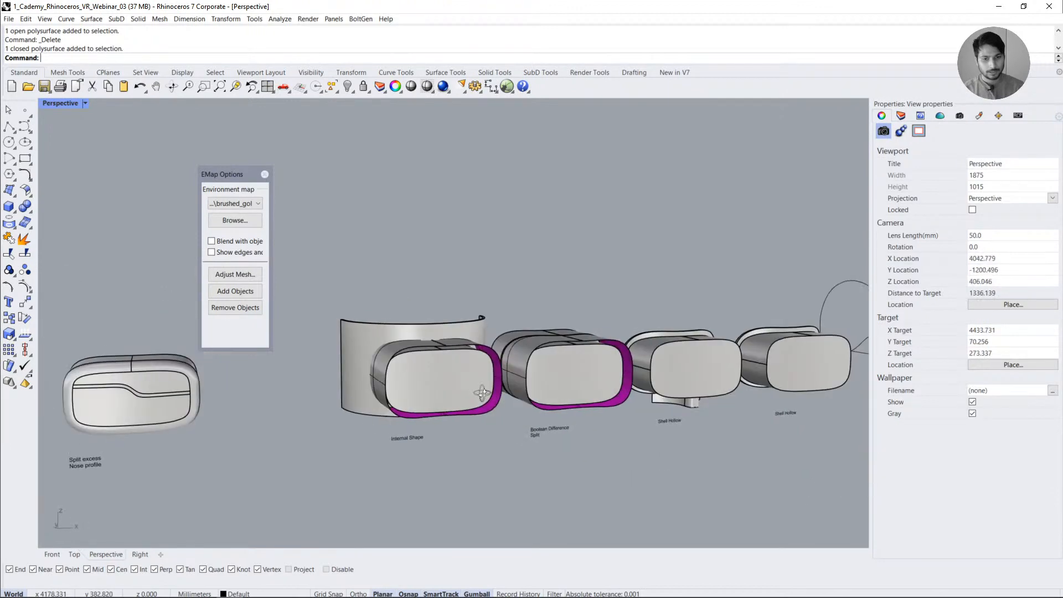
{"action": "scroll", "coordinate": [466, 359], "scroll_direction": "up", "scroll_amount": 5}
- Examine the Internal Shape stage's inner solid, magenta surface and curved face-profile wall from the front and back
{"action": "left_click", "coordinate": [422, 395]}
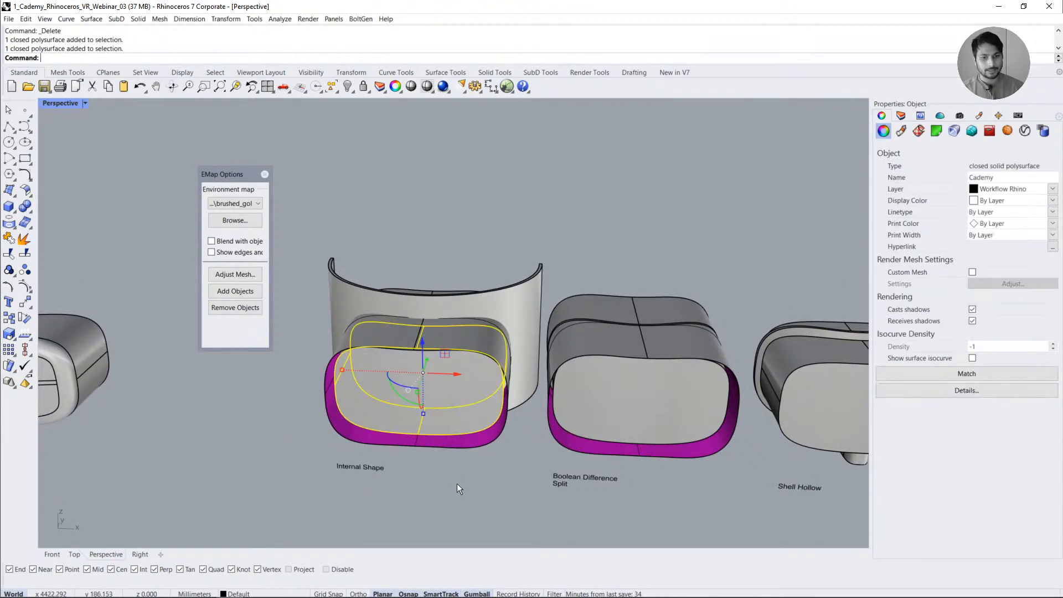
{"action": "left_click", "coordinate": [457, 483]}
{"action": "scroll", "coordinate": [457, 322], "scroll_direction": "down", "scroll_amount": 5}
{"action": "scroll", "coordinate": [302, 361], "scroll_direction": "up", "scroll_amount": 6}
{"action": "right_click_drag", "start_coordinate": [301, 366], "coordinate": [445, 365], "text": "shift"}
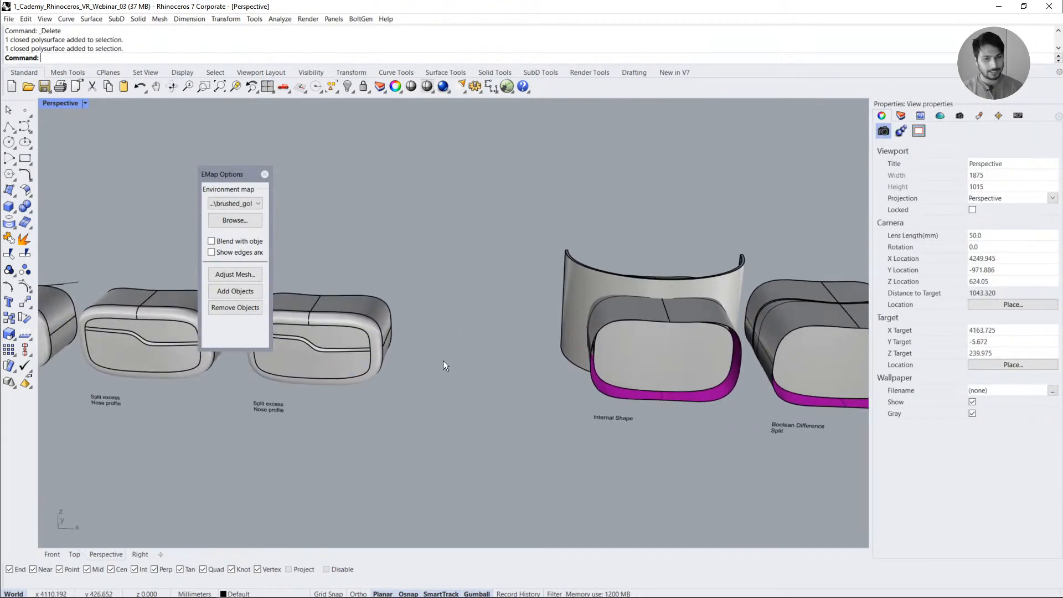
{"action": "right_click_drag", "start_coordinate": [488, 327], "coordinate": [626, 321]}
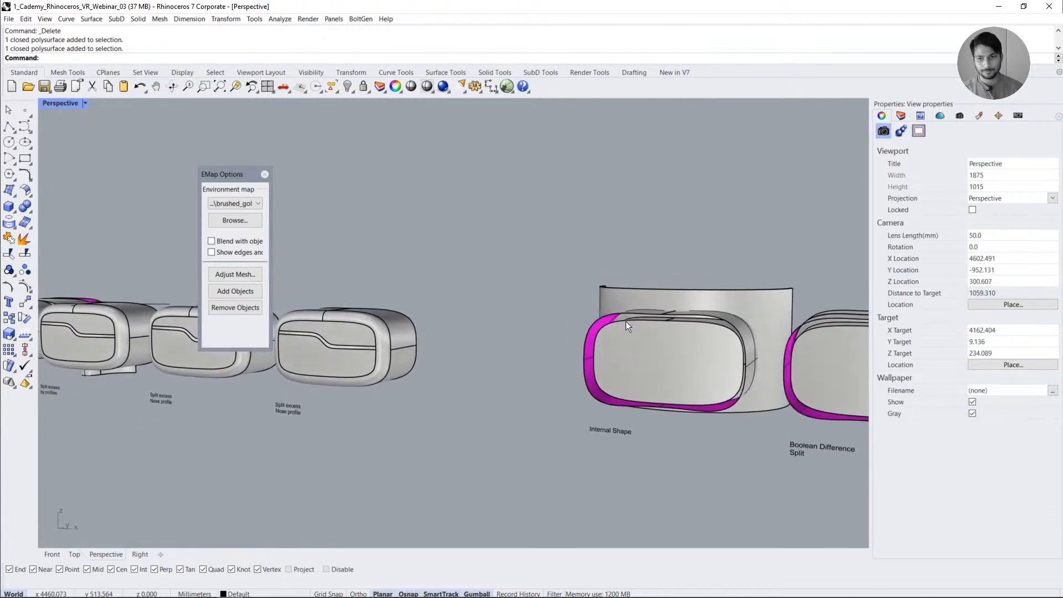
{"action": "left_click", "coordinate": [656, 321]}
{"action": "right_click_drag", "start_coordinate": [685, 361], "coordinate": [555, 335]}
{"action": "key", "text": "Escape"}
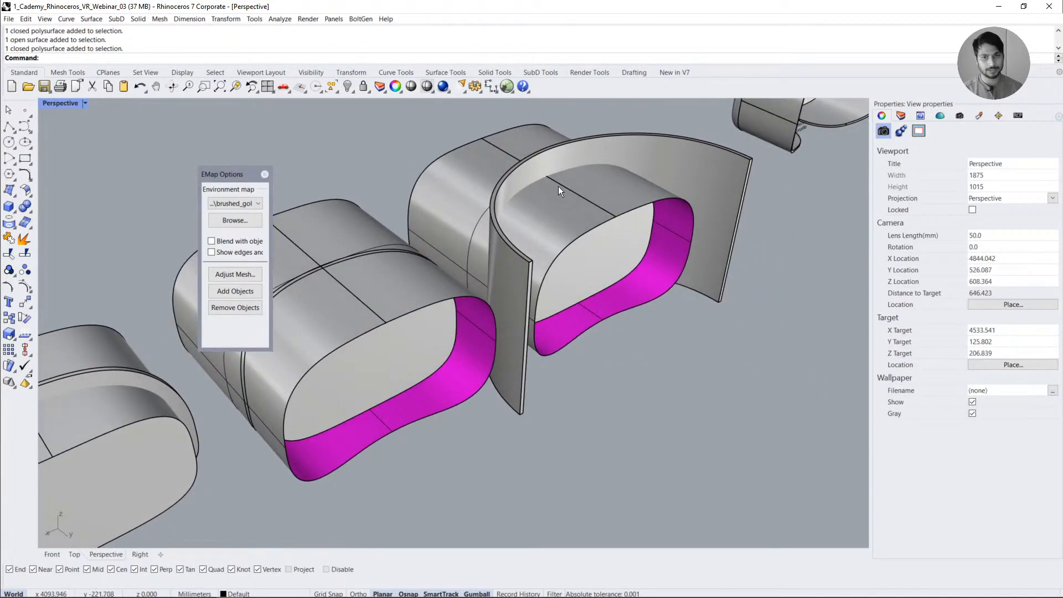
{"action": "left_click", "coordinate": [558, 186]}
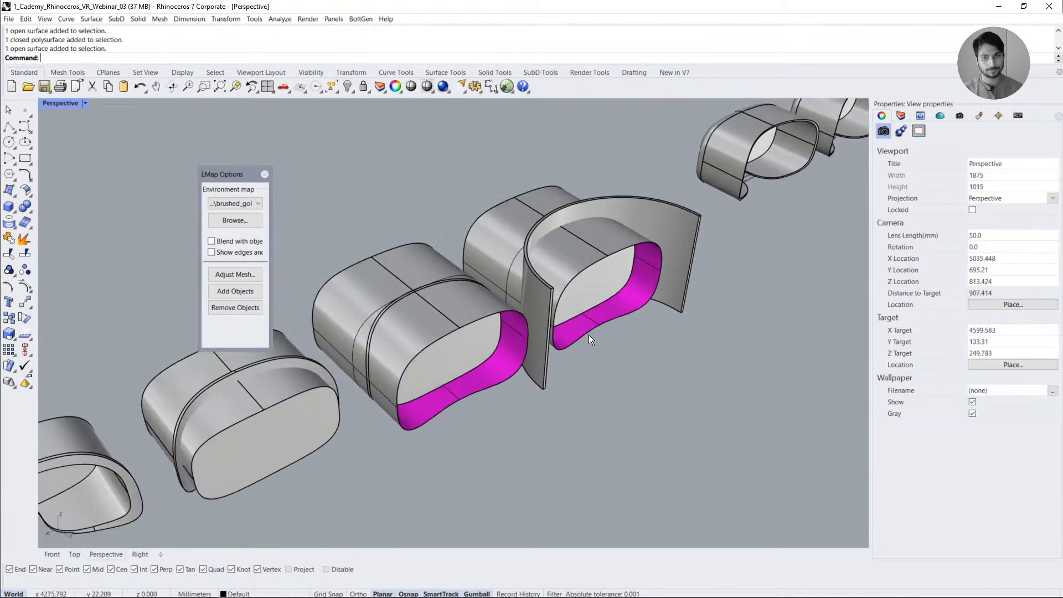
{"action": "left_click", "coordinate": [569, 274]}
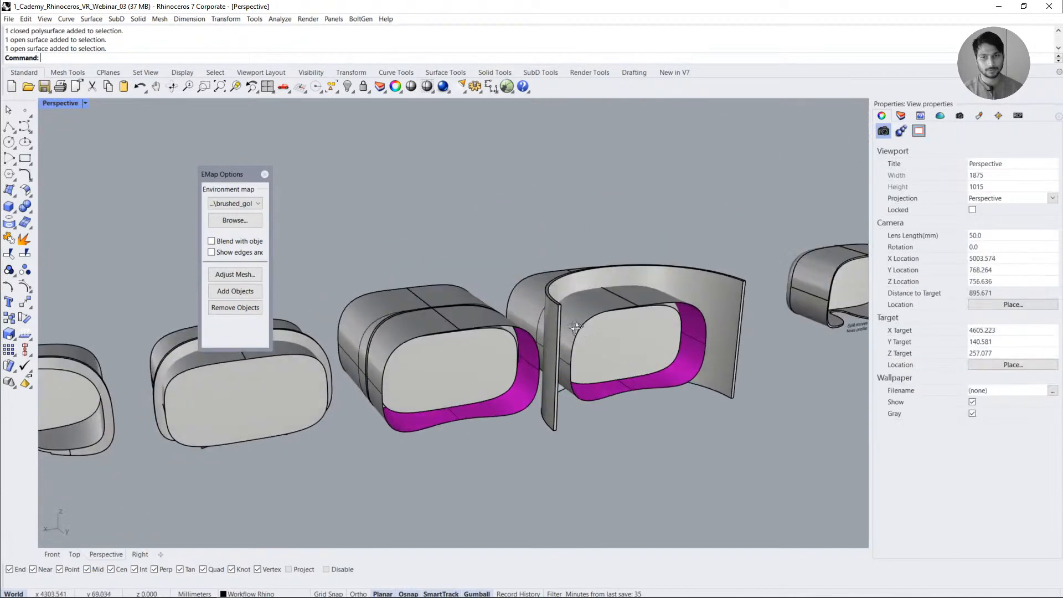
{"action": "right_click_drag", "start_coordinate": [559, 313], "coordinate": [517, 376]}
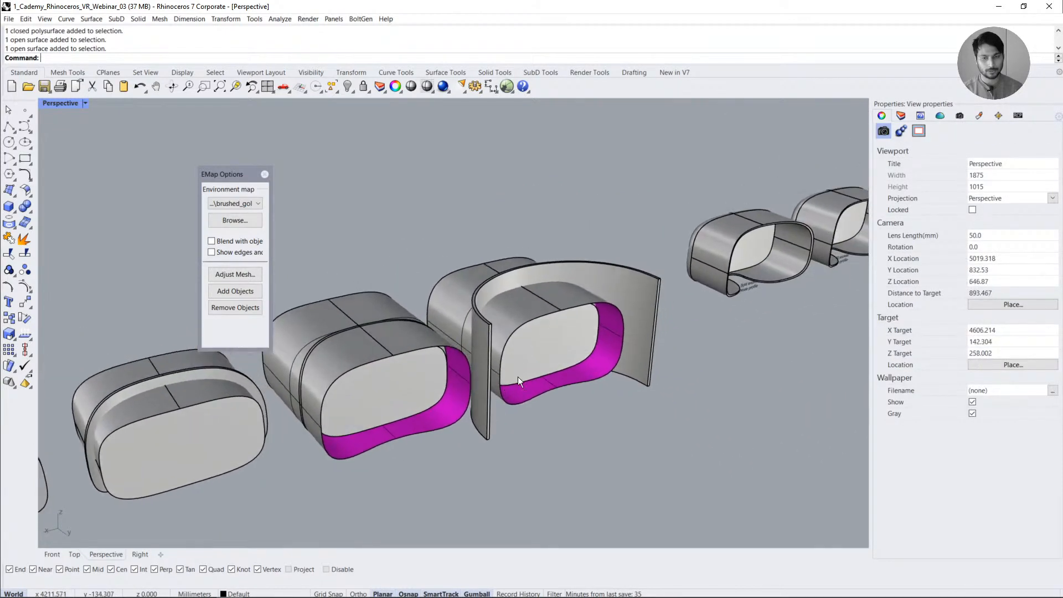
{"action": "left_click", "coordinate": [514, 309]}
{"action": "key", "text": "Escape"}
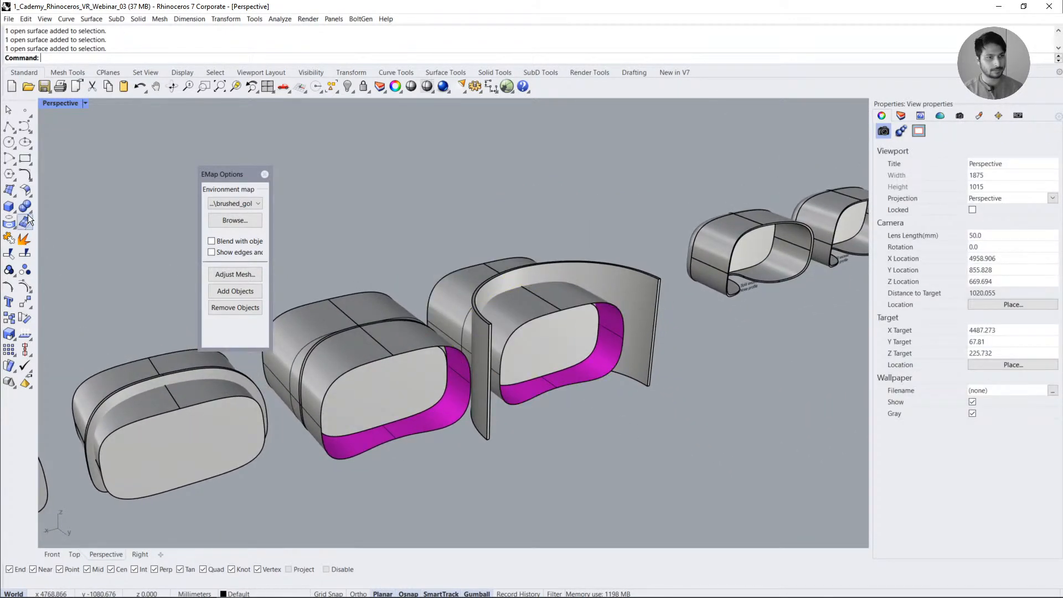
- Boolean Split the curved face-profile wall of the Internal Shape stage with its magenta-backed surface
{"action": "left_click", "coordinate": [29, 211]}
{"action": "left_click", "coordinate": [89, 210]}
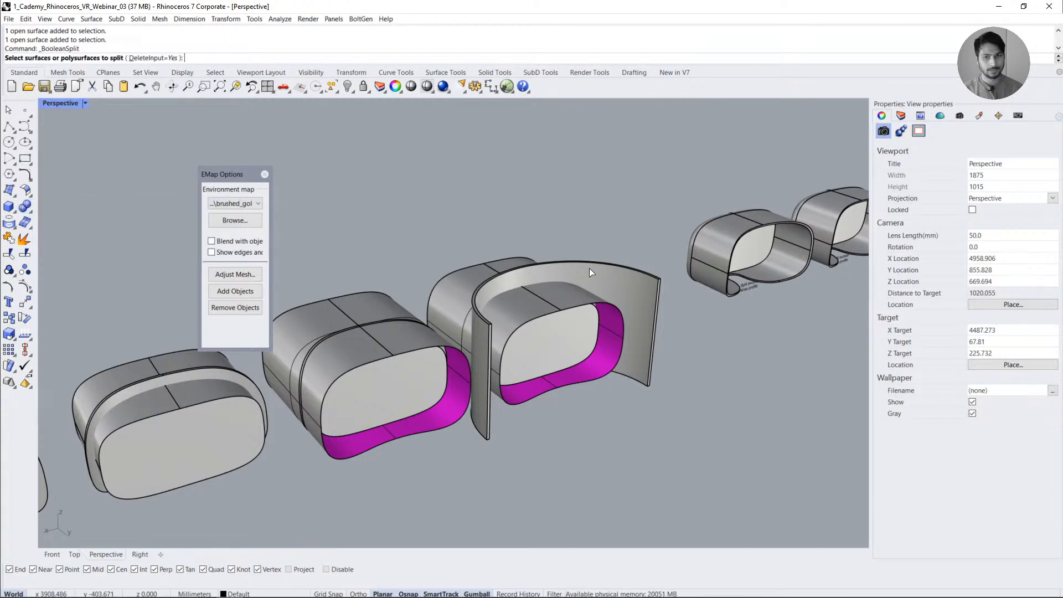
{"action": "left_click", "coordinate": [589, 268]}
{"action": "key", "text": "Return"}
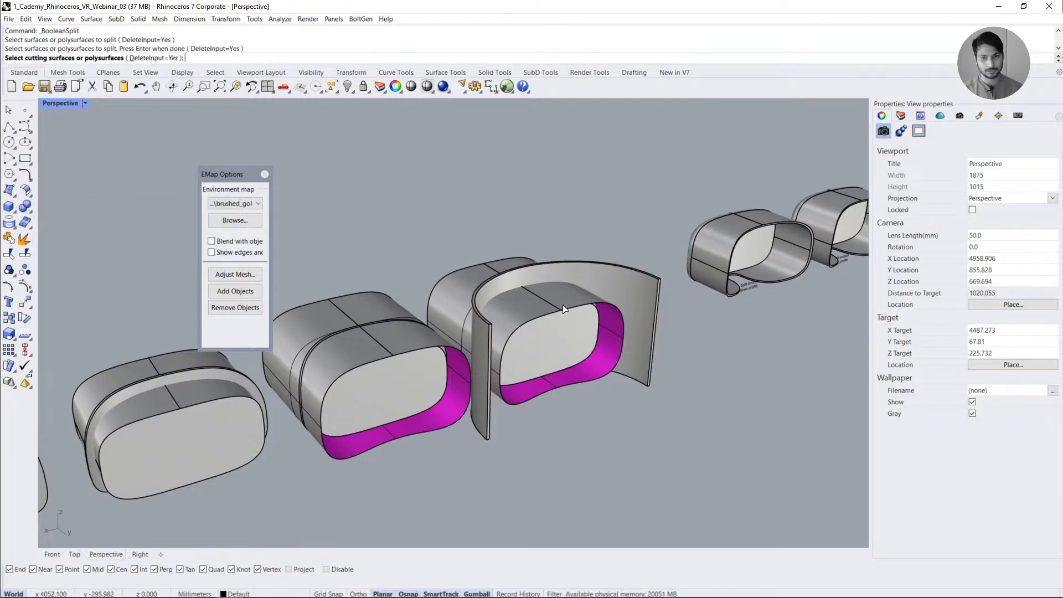
{"action": "left_click", "coordinate": [564, 308]}
{"action": "key", "text": "Return"}
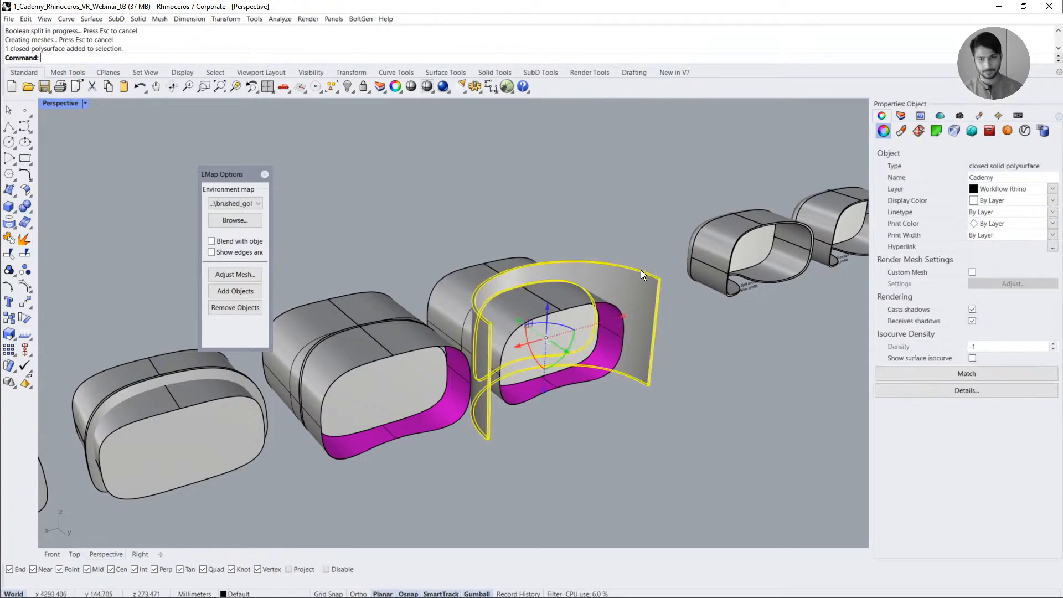
- Delete the outer piece of the split wall and the magenta-backed cutting surface around the inner solid
{"action": "key", "text": "Delete"}
{"action": "left_click", "coordinate": [640, 271]}
{"action": "key", "text": "Delete"}
{"action": "scroll", "coordinate": [555, 301], "scroll_direction": "up", "scroll_amount": 5}
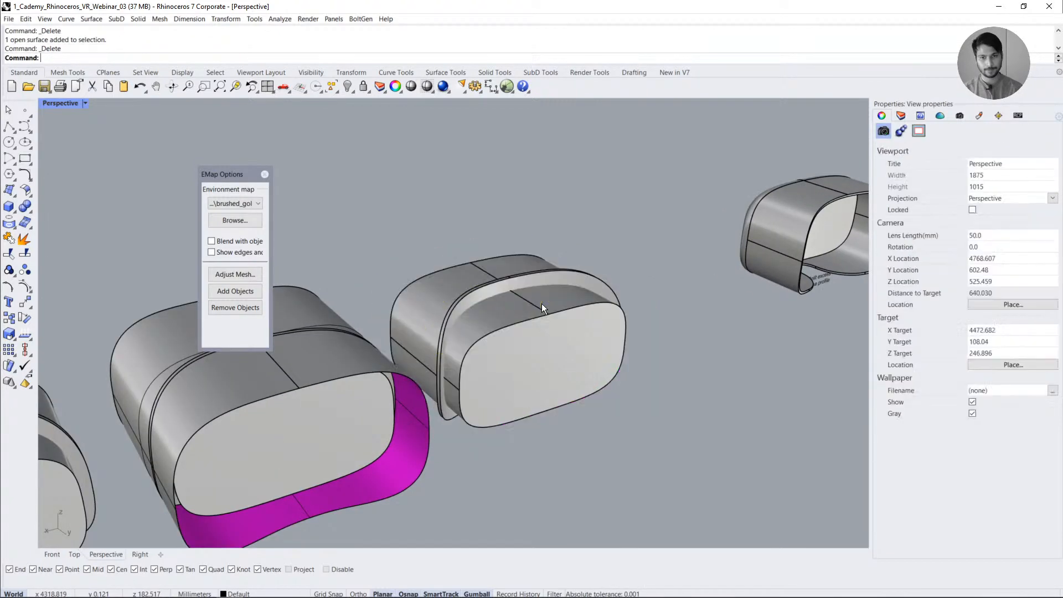
{"action": "key", "text": "ctrl+z"}
{"action": "left_click", "coordinate": [613, 467]}
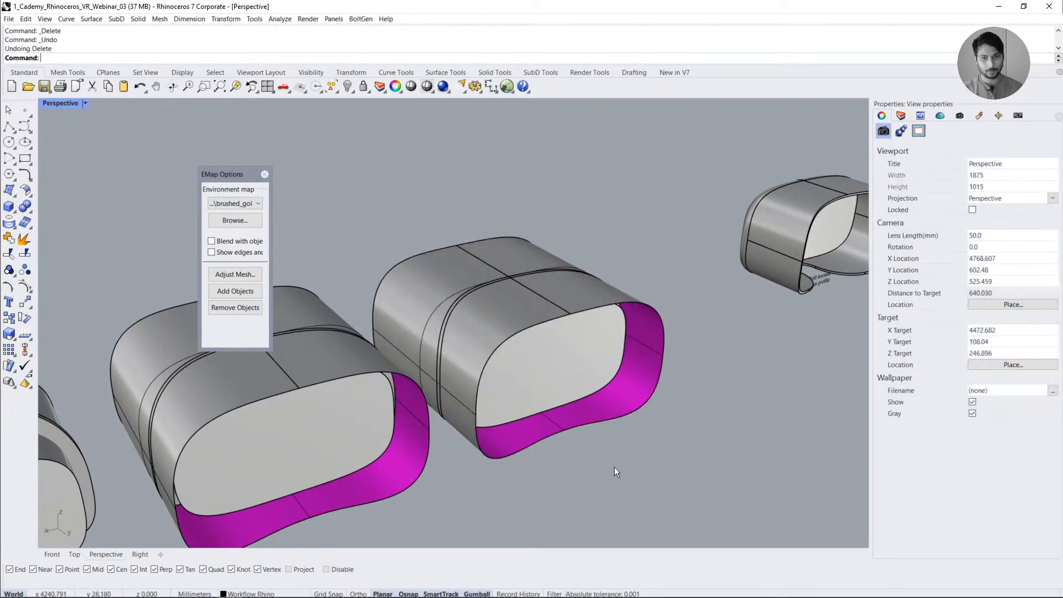
{"action": "left_click", "coordinate": [582, 303]}
{"action": "key", "text": "Delete"}
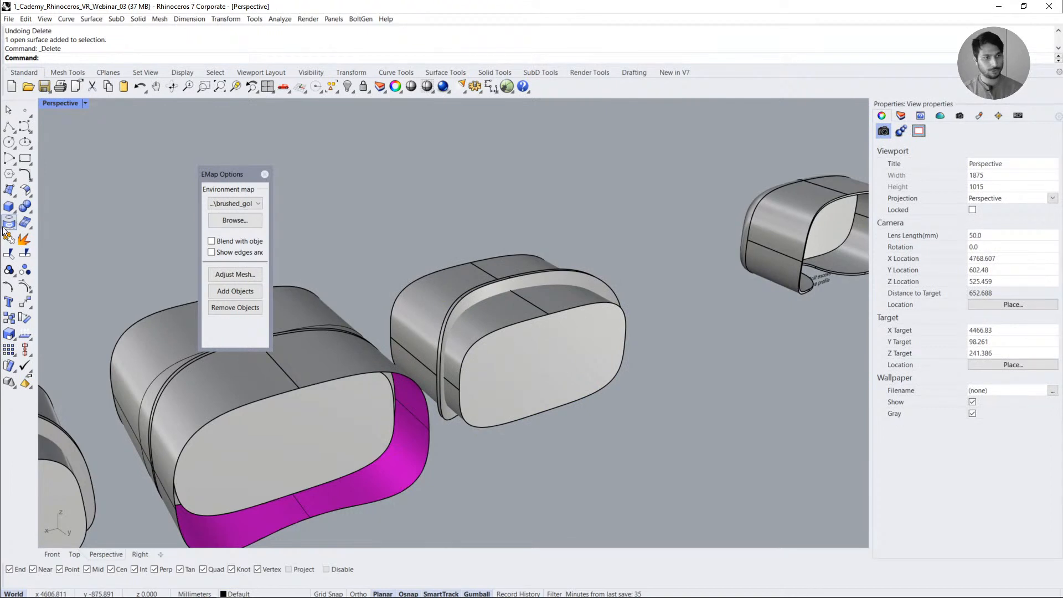
{"action": "left_click", "coordinate": [28, 214]}
{"action": "left_click", "coordinate": [81, 213]}
{"action": "left_click", "coordinate": [473, 301]}
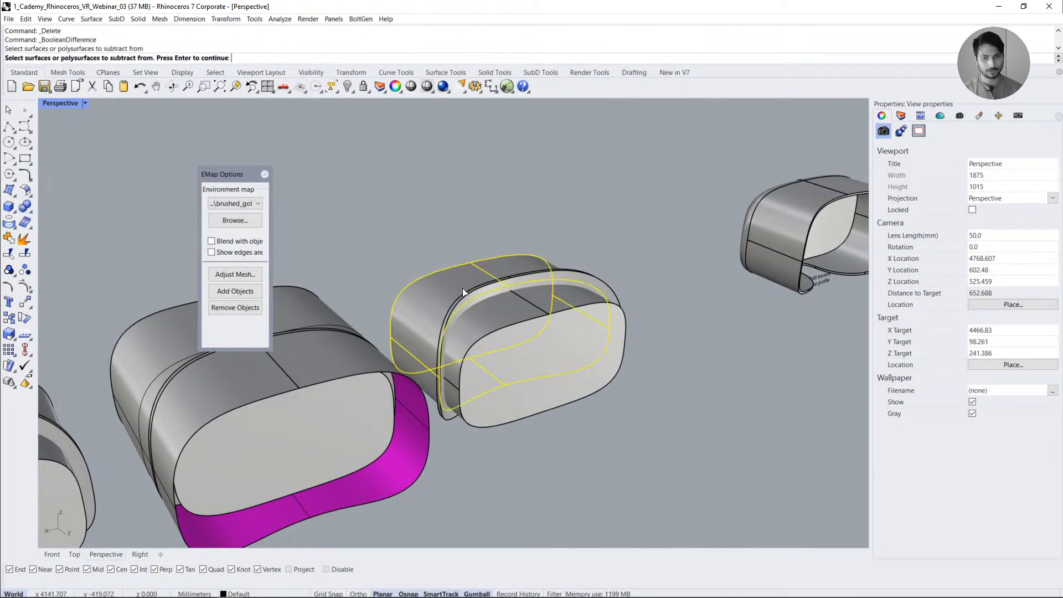
{"action": "key", "text": "Return"}
{"action": "left_click", "coordinate": [495, 328]}
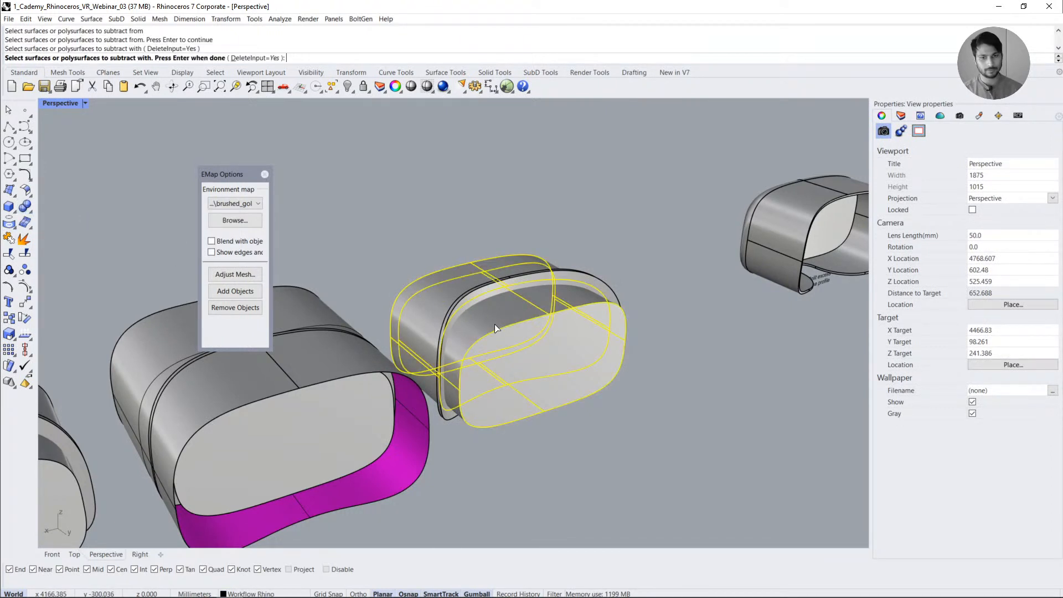
{"action": "key", "text": "Return"}
- Boolean Union the headset body with the trimmed face-profile rim
{"action": "left_click", "coordinate": [482, 290]}
{"action": "left_click", "coordinate": [455, 285], "text": "shift"}
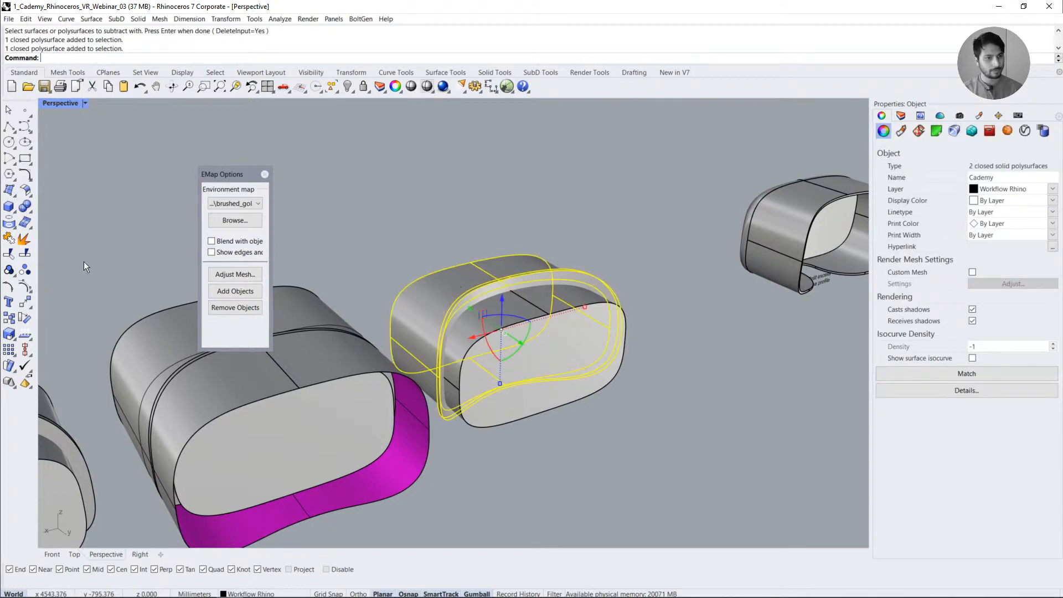
{"action": "left_click", "coordinate": [24, 238]}
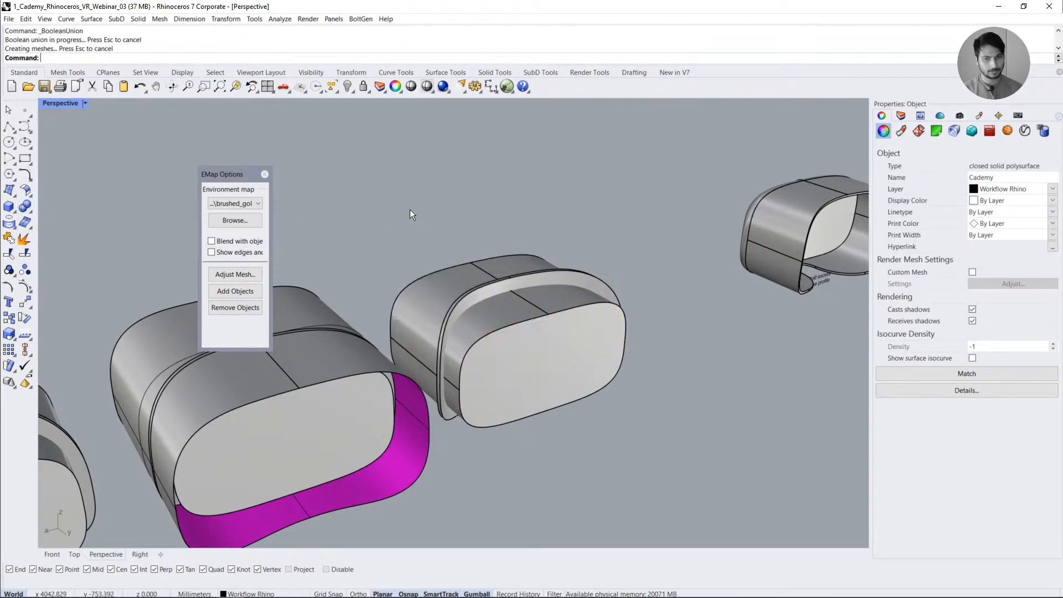
{"action": "left_click", "coordinate": [424, 226]}
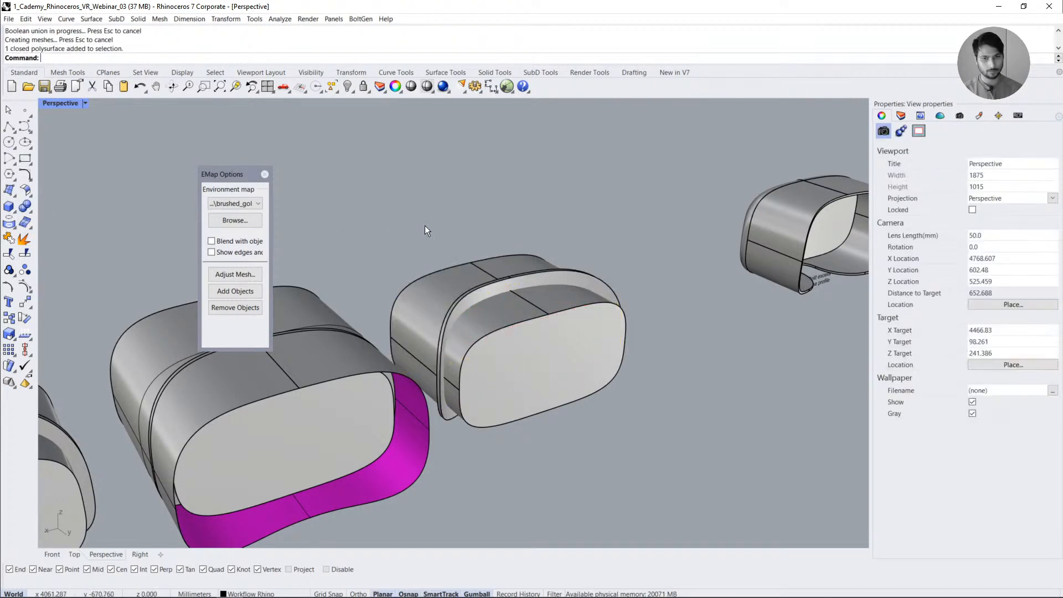
- Boolean Difference the inner solid from the joined headset body to hollow it out
{"action": "left_click", "coordinate": [28, 211]}
{"action": "left_click", "coordinate": [52, 205]}
{"action": "left_click", "coordinate": [430, 300]}
{"action": "key", "text": "Return"}
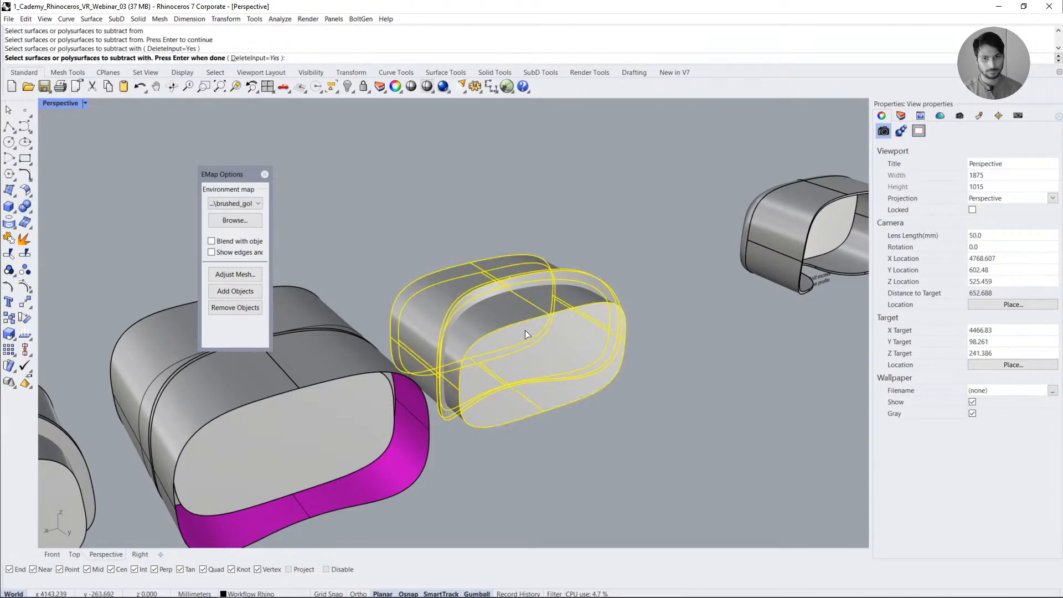
{"action": "key", "text": "Return"}
- Examine the two Shell Hollow stages, checking the inner body and the magenta nose-profile surface from the front and below
{"action": "right_click_drag", "start_coordinate": [573, 429], "coordinate": [601, 348]}
{"action": "scroll", "coordinate": [593, 243], "scroll_direction": "down", "scroll_amount": 7}
{"action": "scroll", "coordinate": [386, 367], "scroll_direction": "up", "scroll_amount": 6}
{"action": "right_click_drag", "start_coordinate": [503, 350], "coordinate": [618, 367]}
{"action": "left_click", "coordinate": [617, 367]}
{"action": "right_click_drag", "start_coordinate": [552, 371], "coordinate": [516, 409]}
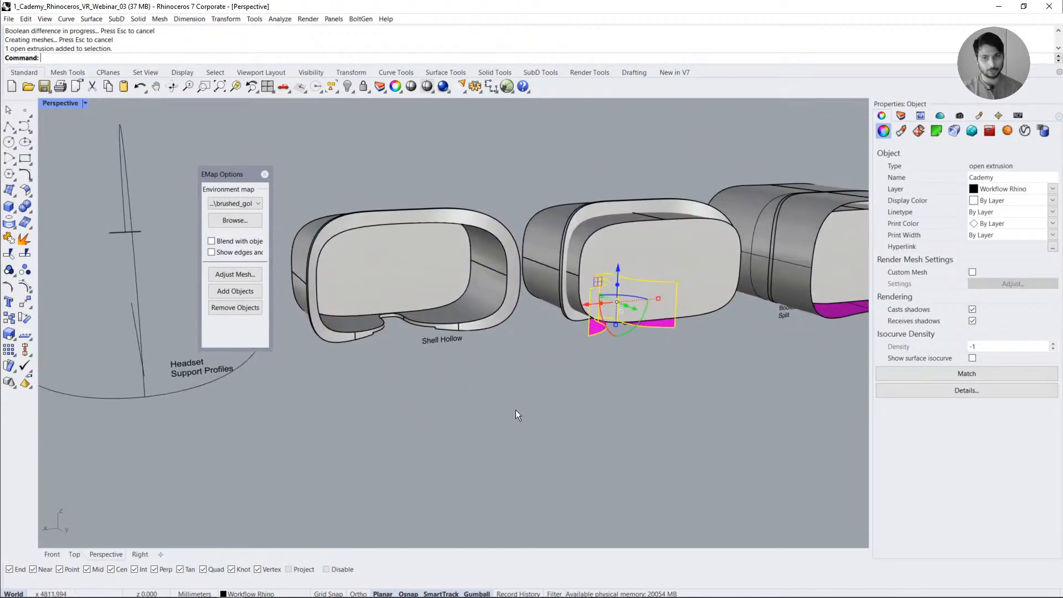
{"action": "left_click", "coordinate": [516, 409]}
{"action": "left_click", "coordinate": [599, 255]}
{"action": "left_click", "coordinate": [550, 388]}
{"action": "left_click", "coordinate": [433, 260]}
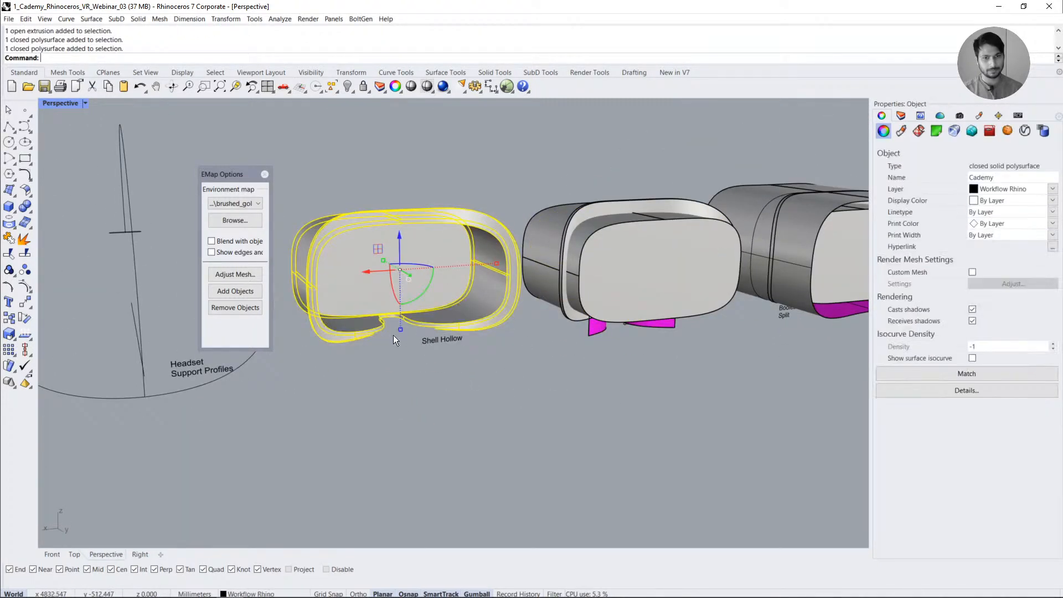
{"action": "left_click", "coordinate": [572, 368]}
{"action": "right_click_drag", "start_coordinate": [393, 334], "coordinate": [660, 332]}
{"action": "left_click", "coordinate": [640, 376]}
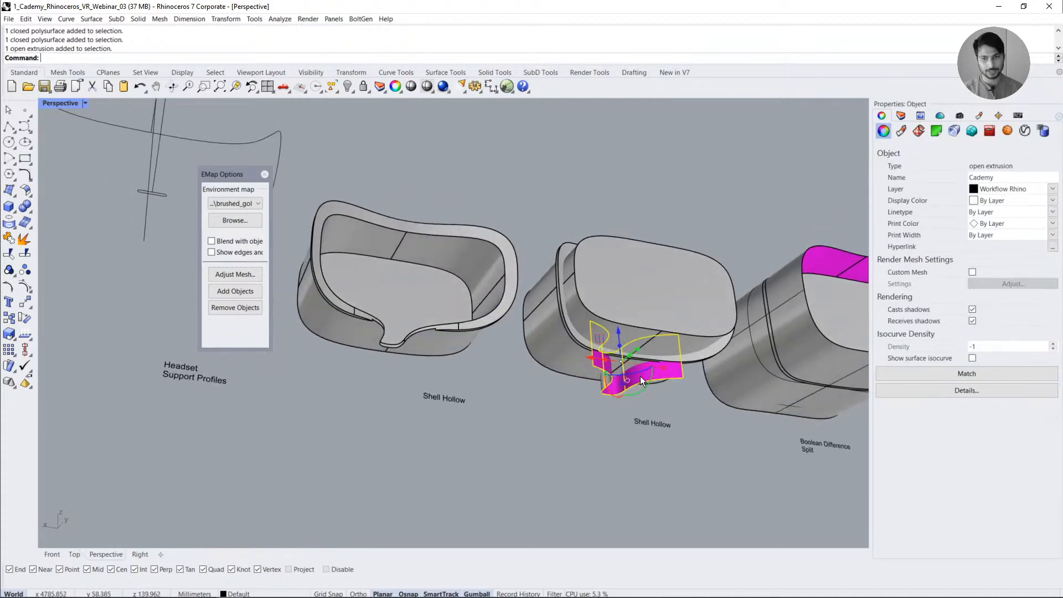
- Examine the finished Shell Hollow body with its nose cutout from the back and side
{"action": "left_click", "coordinate": [457, 397]}
{"action": "right_click_drag", "start_coordinate": [457, 397], "coordinate": [603, 377]}
{"action": "left_click", "coordinate": [471, 326]}
{"action": "right_click_drag", "start_coordinate": [387, 376], "coordinate": [483, 343]}
{"action": "left_click", "coordinate": [483, 372]}
{"action": "left_click", "coordinate": [462, 337]}
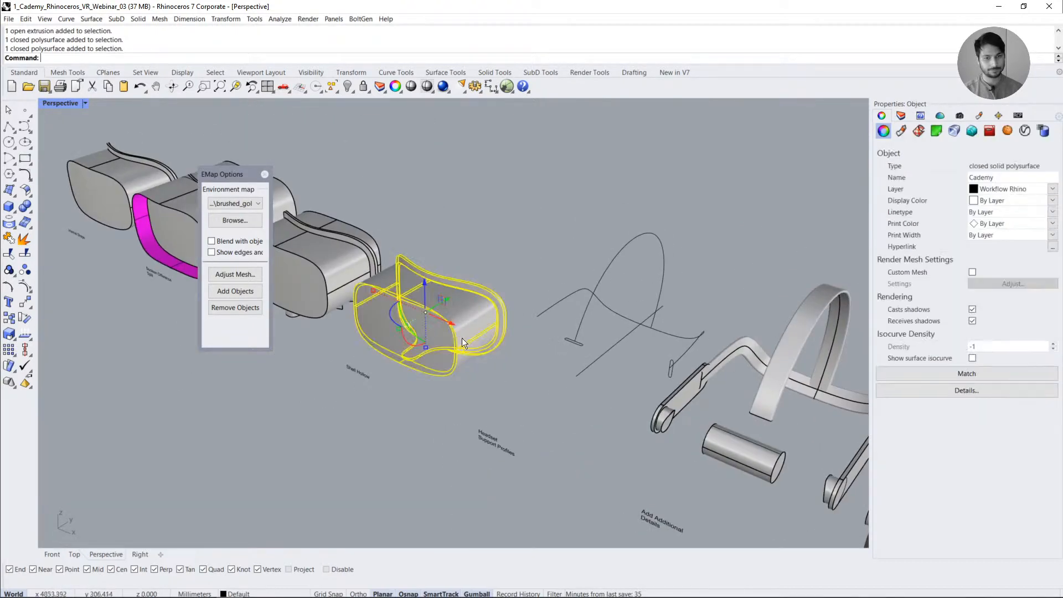
{"action": "left_click", "coordinate": [489, 381]}
- Examine the Headset Support Profiles stage: the headband rail curve, its slot-shaped cross-sections and the neighbouring finished band
{"action": "scroll", "coordinate": [489, 381], "scroll_direction": "down", "scroll_amount": 3}
{"action": "scroll", "coordinate": [476, 362], "scroll_direction": "down", "scroll_amount": 3}
{"action": "scroll", "coordinate": [527, 363], "scroll_direction": "up", "scroll_amount": 5}
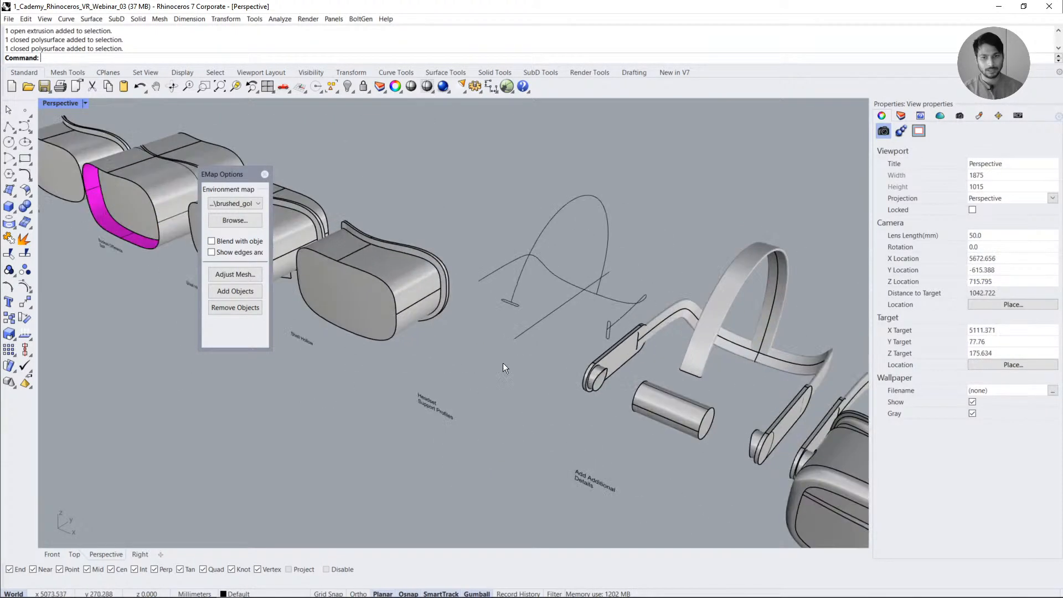
{"action": "mouse_move", "coordinate": [503, 363]}
{"action": "right_mouse_down"}
{"action": "mouse_move", "coordinate": [538, 364]}
{"action": "mouse_move", "coordinate": [536, 336]}
{"action": "mouse_move", "coordinate": [551, 324]}
{"action": "mouse_move", "coordinate": [540, 326]}
{"action": "mouse_move", "coordinate": [551, 343]}
{"action": "mouse_move", "coordinate": [471, 354]}
{"action": "mouse_move", "coordinate": [523, 312]}
{"action": "mouse_move", "coordinate": [491, 359]}
{"action": "right_mouse_up"}
{"action": "scroll", "coordinate": [520, 355], "scroll_direction": "up", "scroll_amount": 6}
{"action": "left_click", "coordinate": [525, 365]}
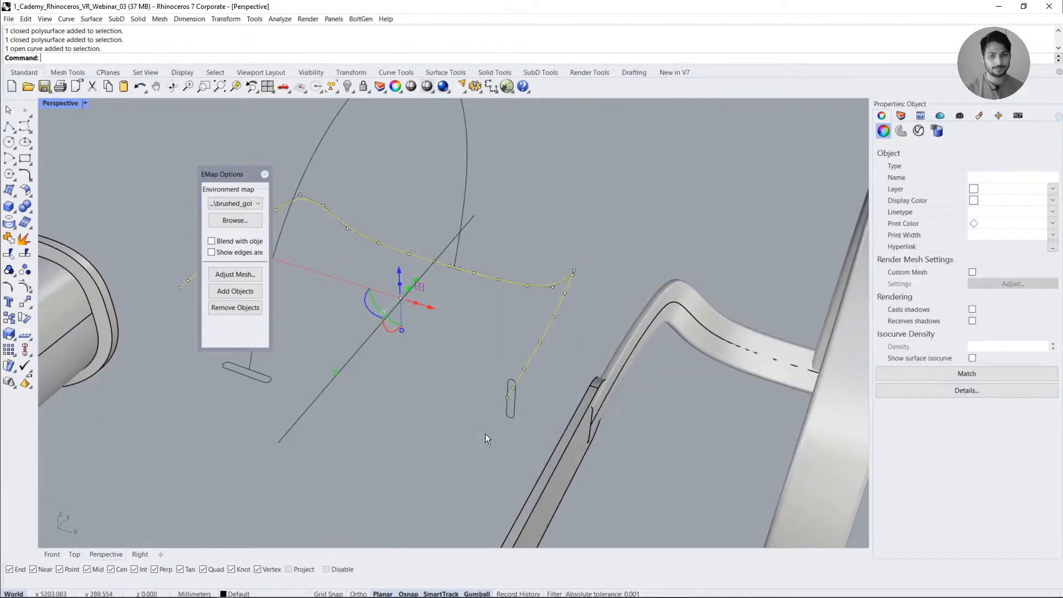
{"action": "left_click", "coordinate": [485, 433]}
{"action": "left_click", "coordinate": [515, 411]}
{"action": "left_click", "coordinate": [312, 386]}
{"action": "left_click", "coordinate": [250, 375]}
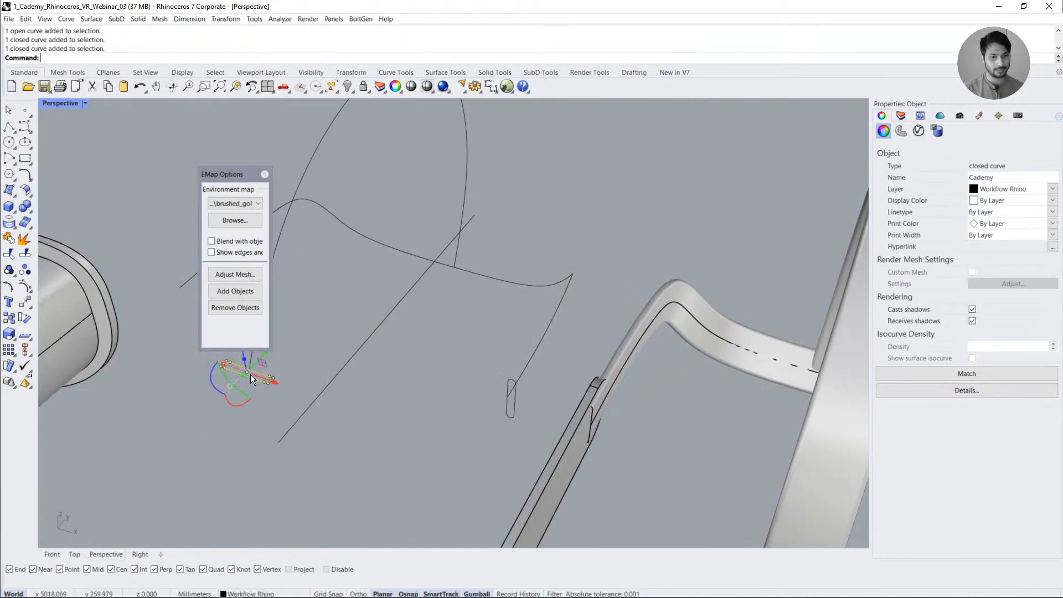
{"action": "left_click", "coordinate": [270, 402]}
{"action": "left_click", "coordinate": [510, 410]}
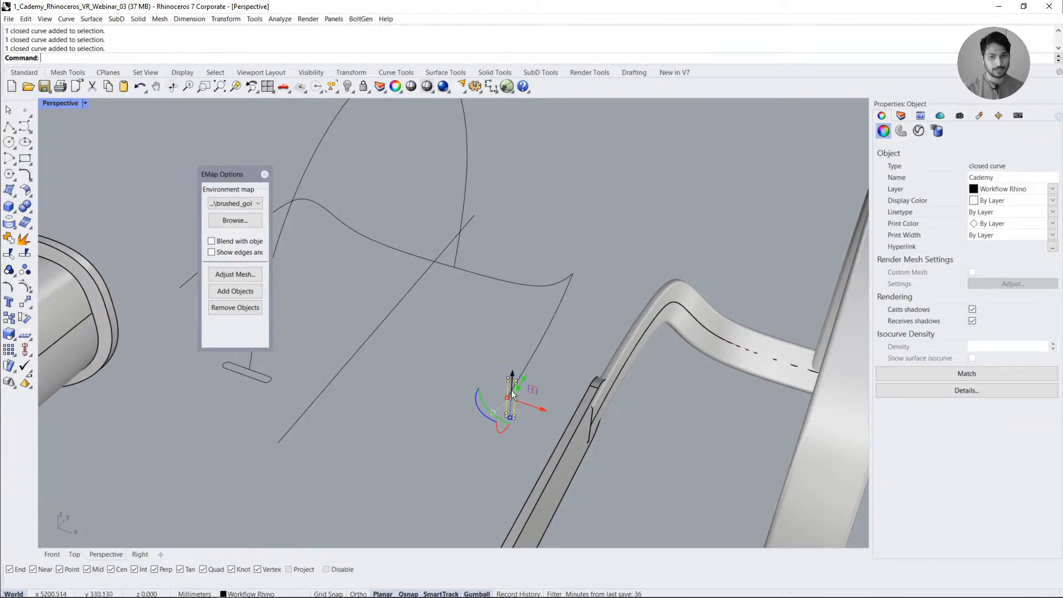
{"action": "left_click", "coordinate": [696, 306]}
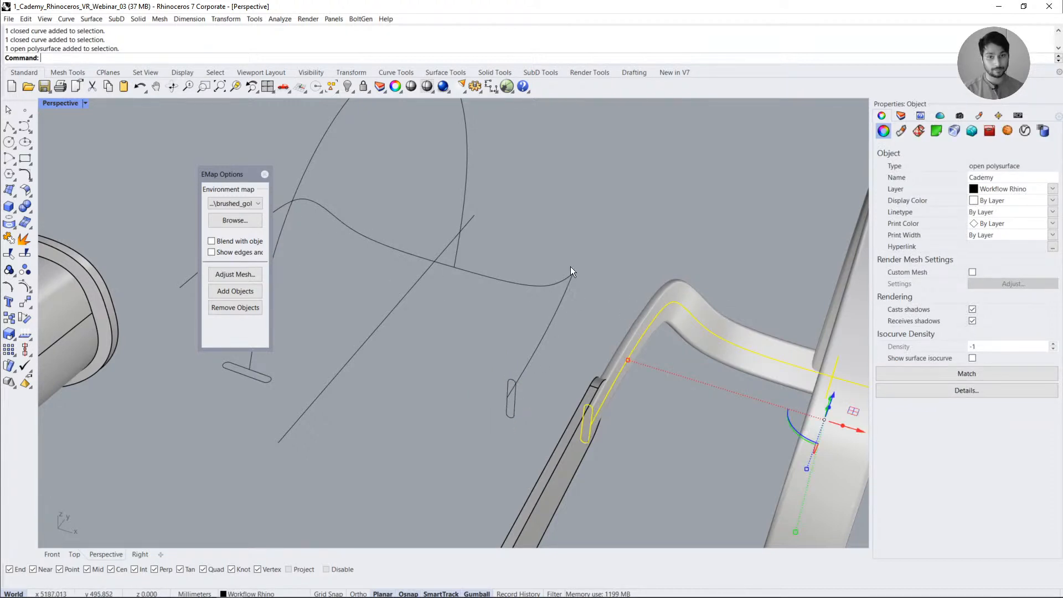
{"action": "left_click", "coordinate": [431, 278]}
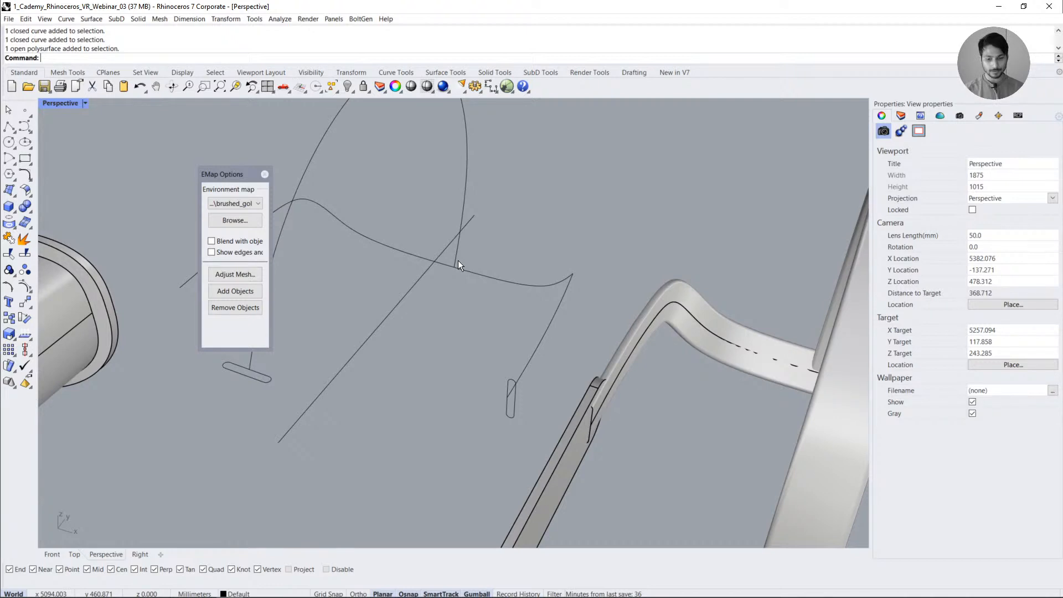
- Set up a Sweep1 along the wavy headband rail curve with the upright slot-shaped curve as cross-section
{"action": "right_click_drag", "start_coordinate": [455, 352], "coordinate": [465, 371]}
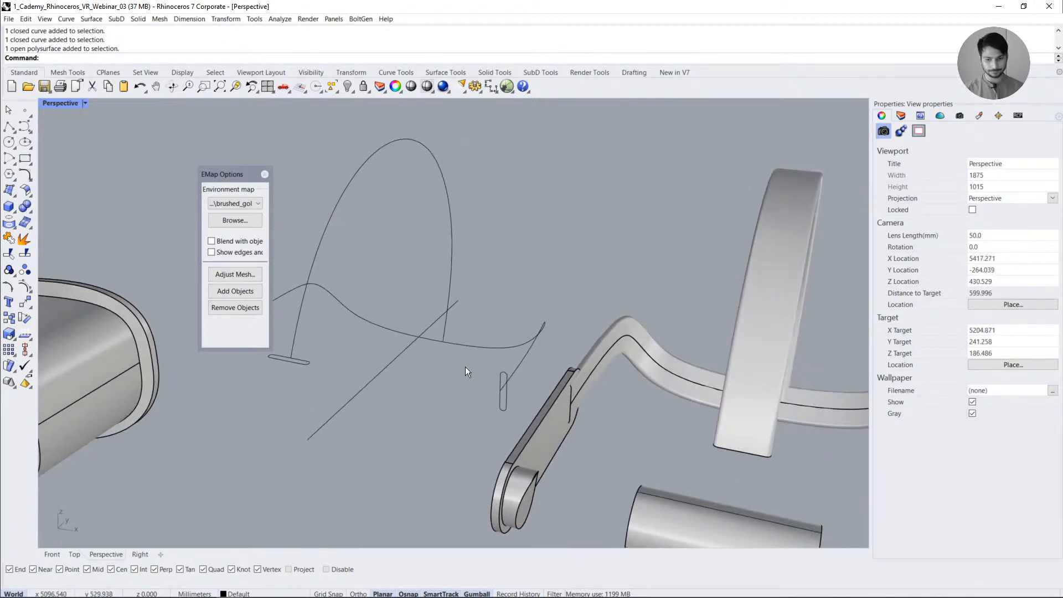
{"action": "scroll", "coordinate": [464, 365], "scroll_direction": "up", "scroll_amount": 2}
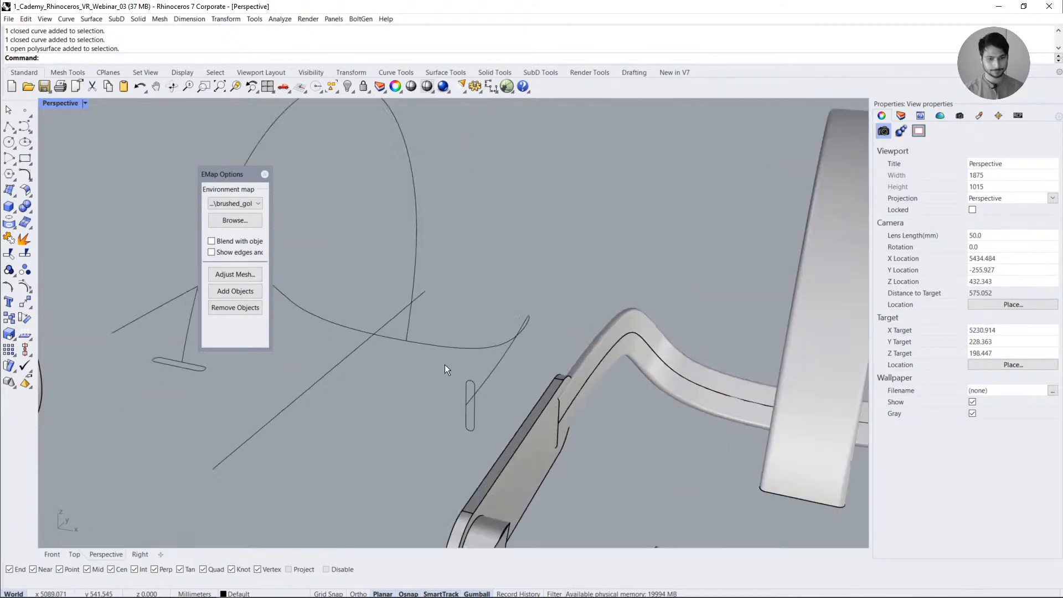
{"action": "scroll", "coordinate": [444, 364], "scroll_direction": "up", "scroll_amount": 1}
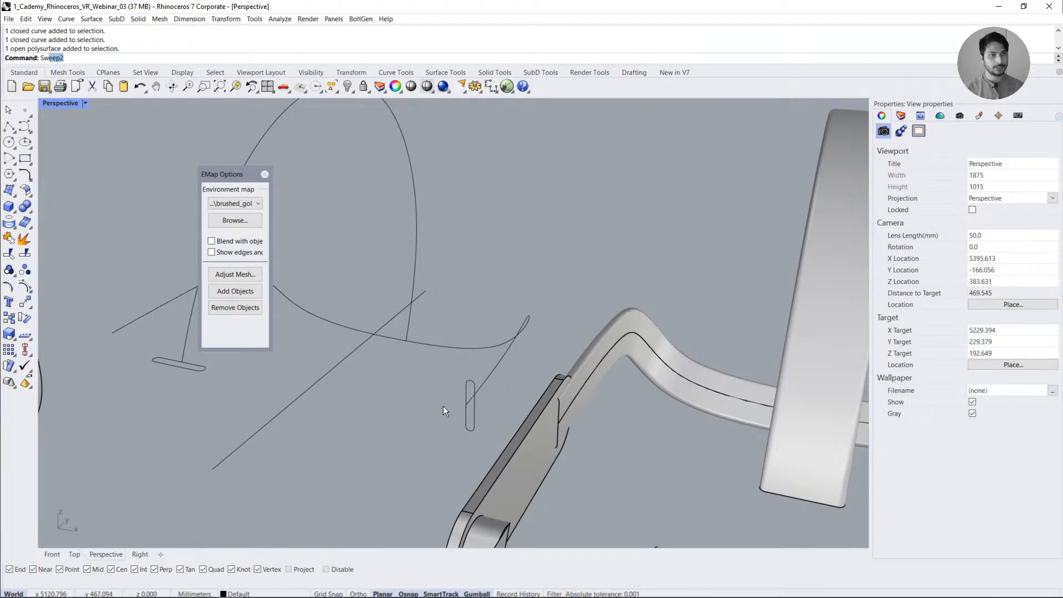
{"action": "left_click", "coordinate": [71, 88]}
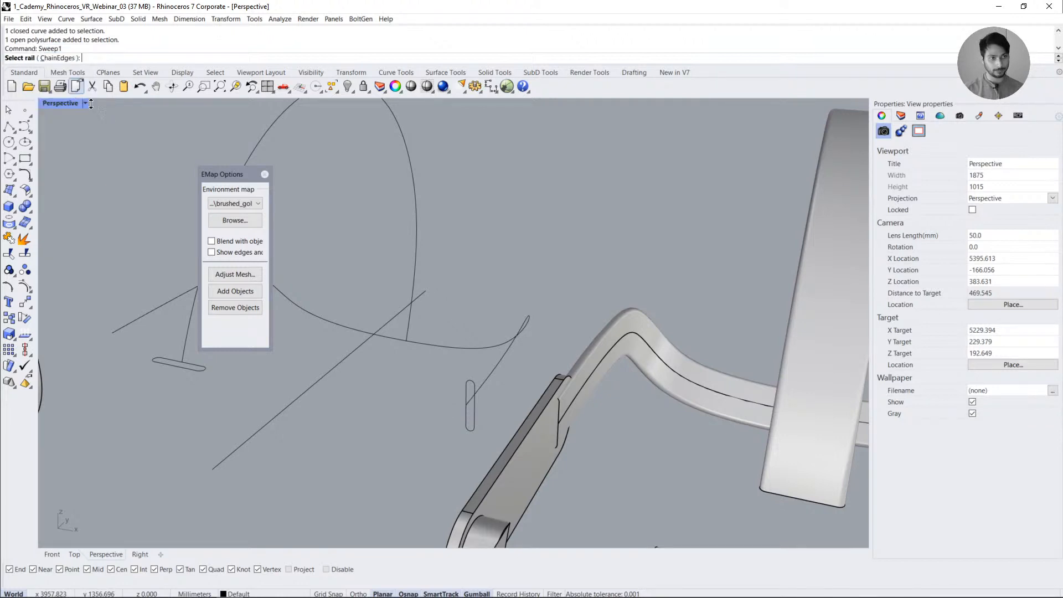
{"action": "left_click", "coordinate": [486, 384]}
{"action": "left_click", "coordinate": [474, 407]}
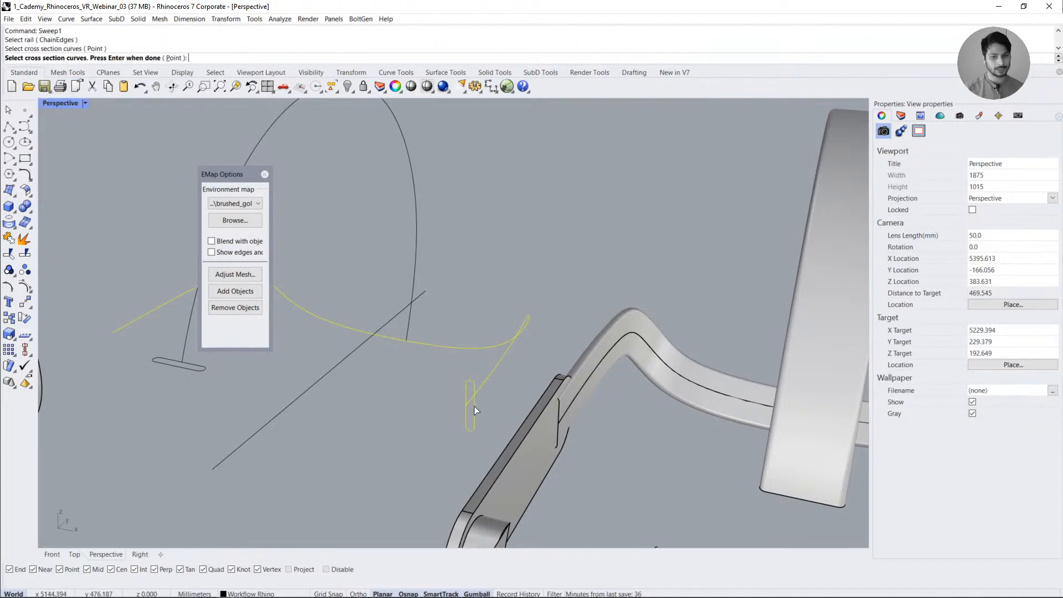
{"action": "key", "text": "Return"}
- Move the seam point onto the rail's end and complete the headband sweep with Freeform frame style and unchanged cross-sections
{"action": "scroll", "coordinate": [473, 443], "scroll_direction": "up", "scroll_amount": 6}
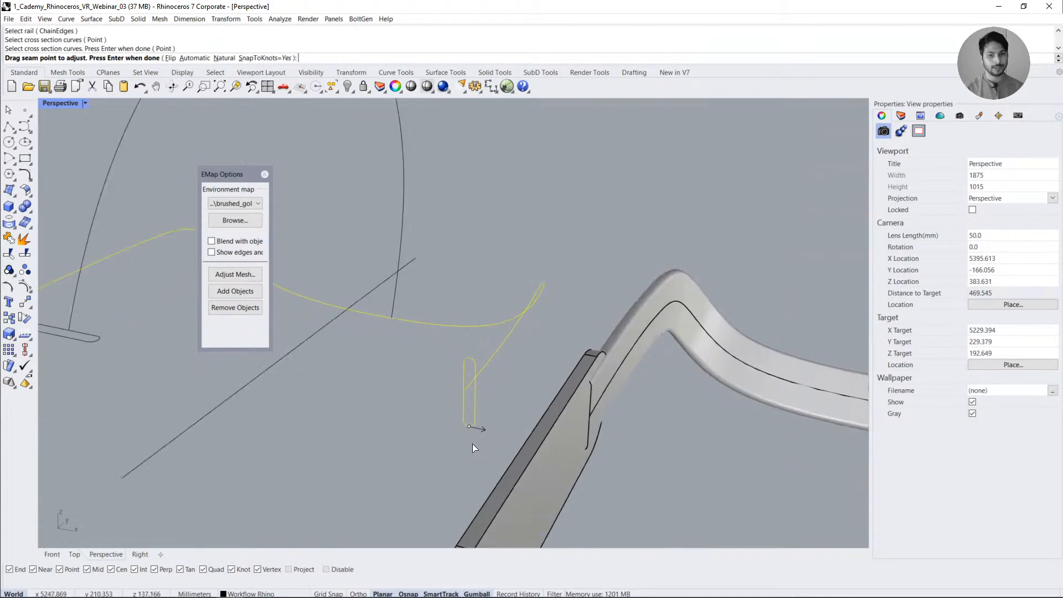
{"action": "left_click_drag", "start_coordinate": [468, 420], "coordinate": [459, 374]}
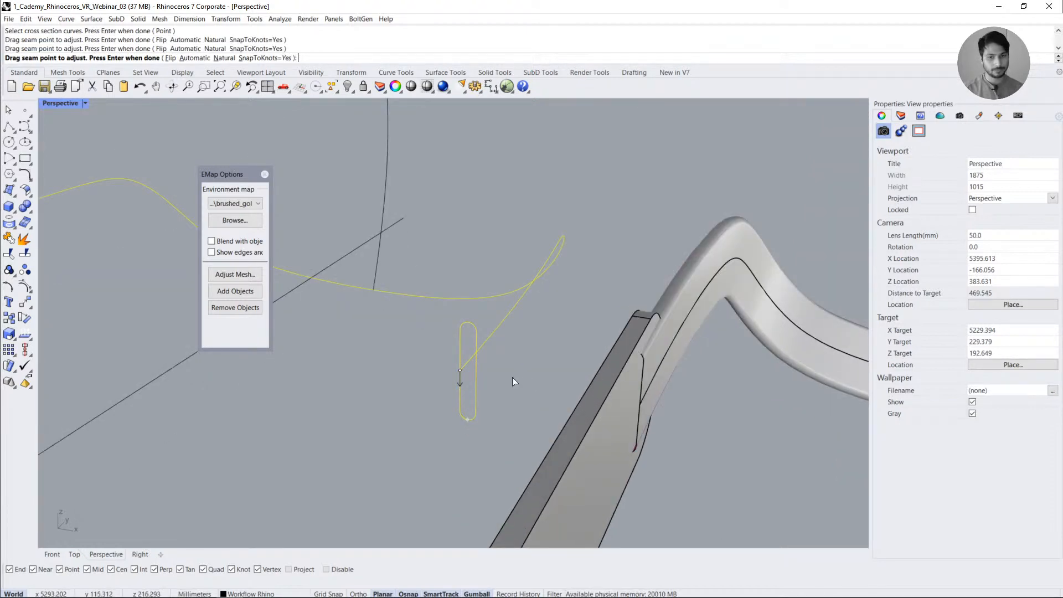
{"action": "key", "text": "Return"}
{"action": "left_click_drag", "start_coordinate": [523, 181], "coordinate": [646, 151]}
{"action": "scroll", "coordinate": [464, 299], "scroll_direction": "down", "scroll_amount": 5}
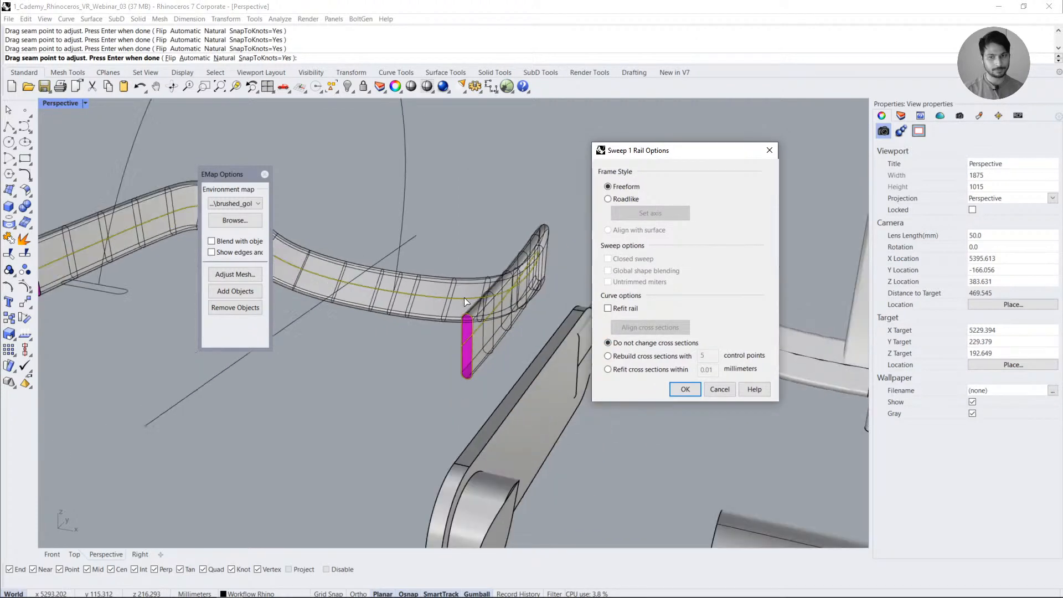
{"action": "right_click_drag", "start_coordinate": [464, 299], "coordinate": [431, 349]}
{"action": "left_click", "coordinate": [683, 390]}
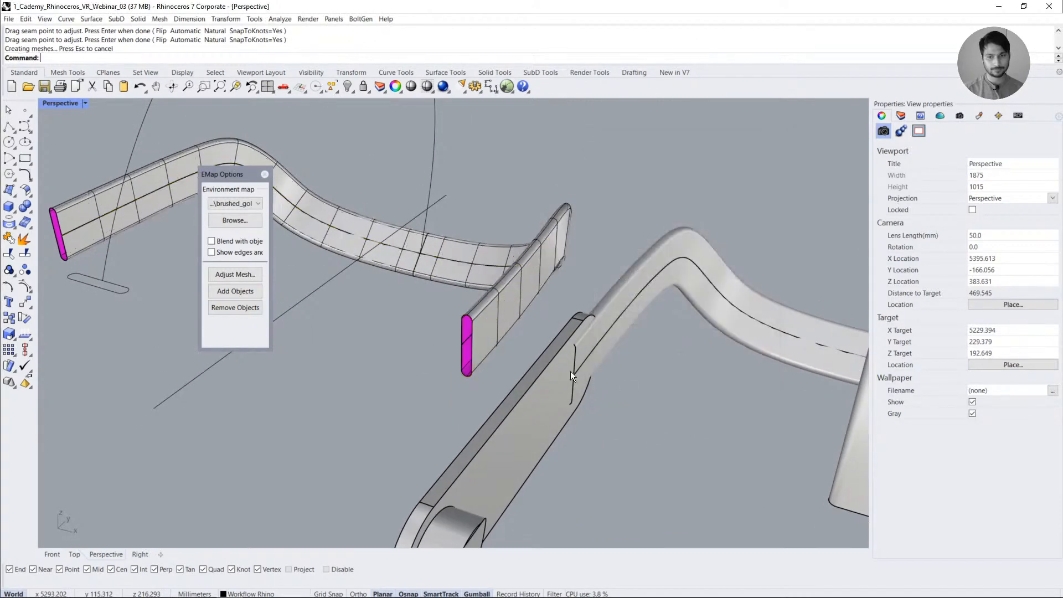
- Turn off the surface isocurves on the swept headband, and undo both that change and the sweep
{"action": "left_click", "coordinate": [523, 290]}
{"action": "left_click", "coordinate": [972, 358]}
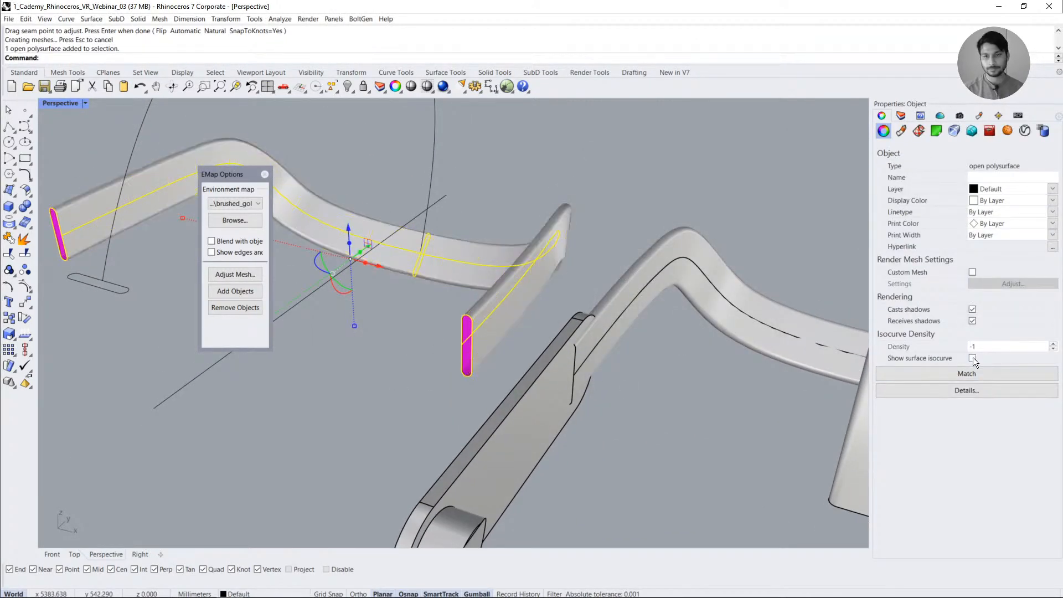
{"action": "left_click", "coordinate": [659, 229]}
{"action": "key", "text": "ctrl+z"}
{"action": "key", "text": "ctrl+z"}
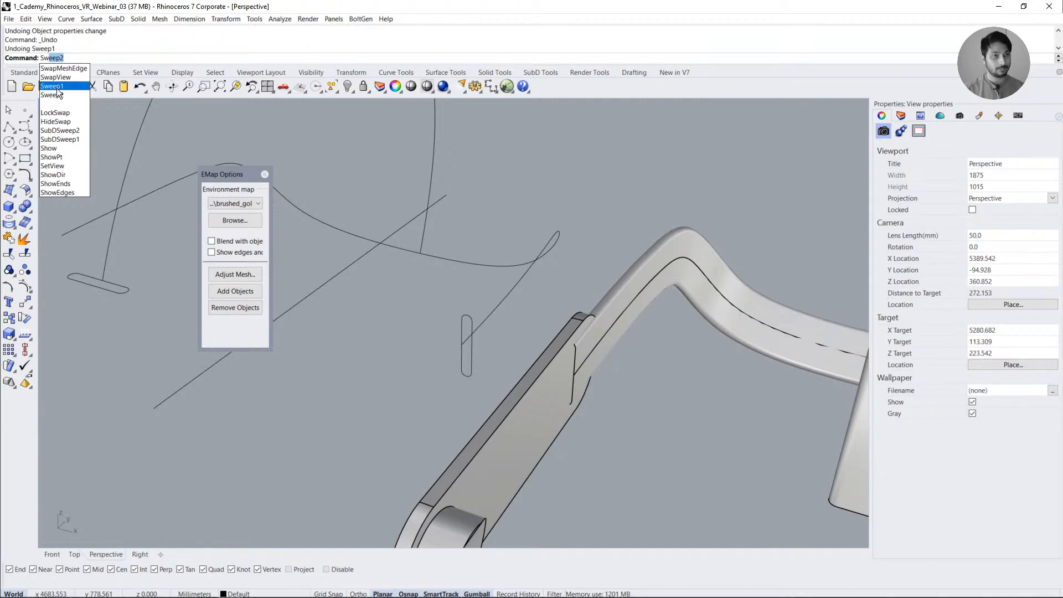
- Turn on Record History for the modelling commands
{"action": "key", "text": "Escape"}
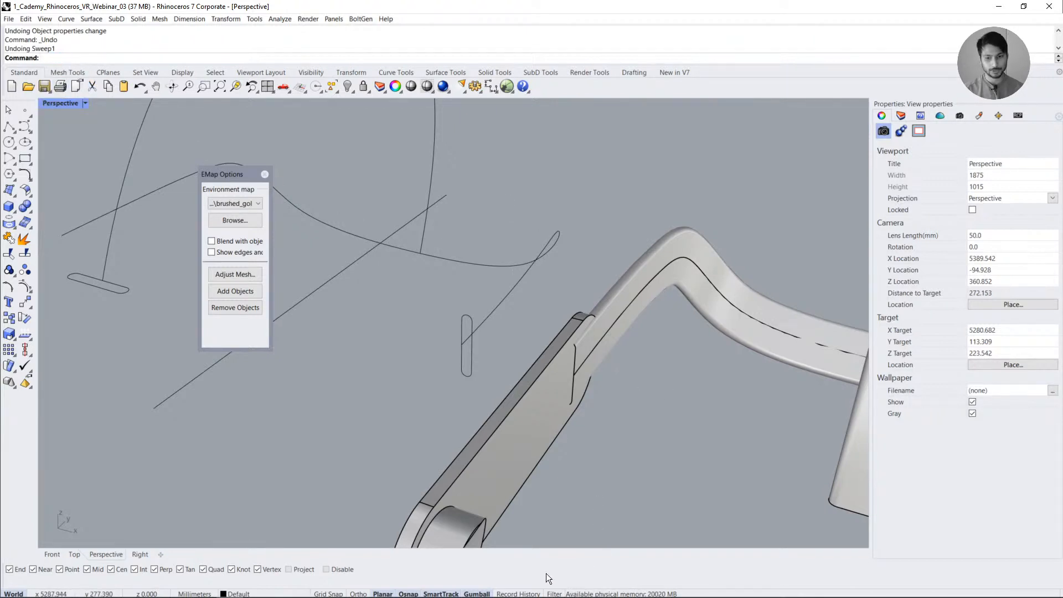
{"action": "left_click", "coordinate": [518, 594]}
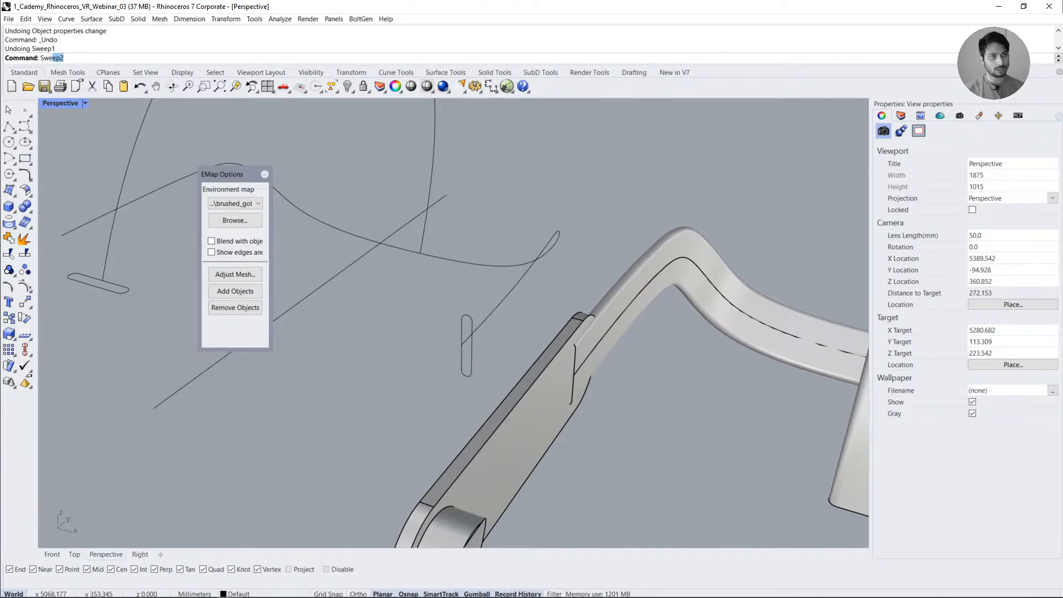
- Sweep the upright slot-shaped curve along the wavy headband rail with Sweep1, placing the seam point on the rail's end and keeping Freeform frame style
{"action": "left_click", "coordinate": [76, 68]}
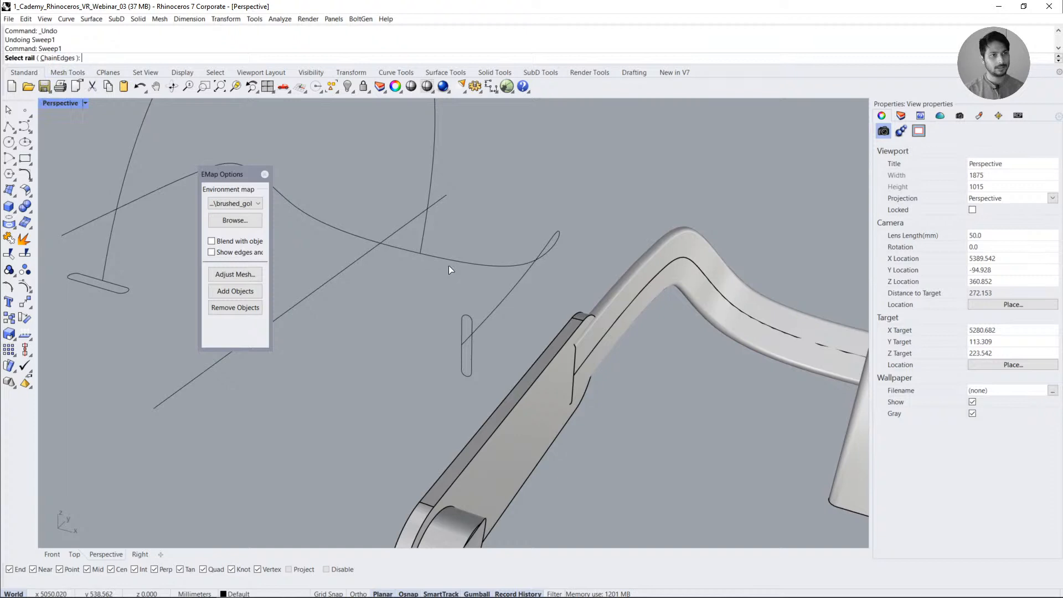
{"action": "left_click", "coordinate": [490, 321]}
{"action": "left_click", "coordinate": [470, 350]}
{"action": "key", "text": "Return"}
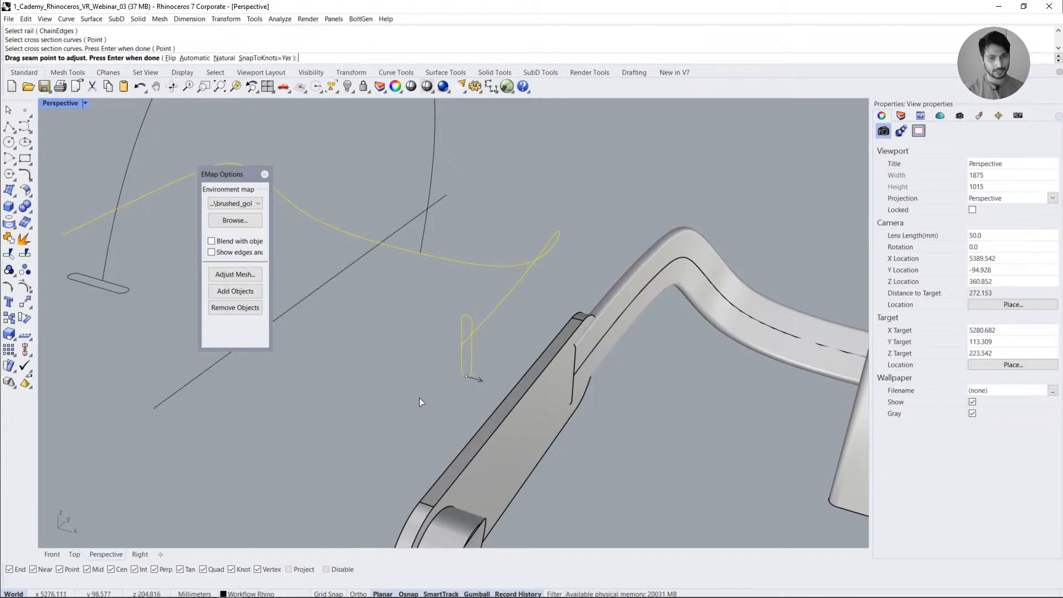
{"action": "left_click", "coordinate": [466, 378]}
{"action": "left_click", "coordinate": [461, 346]}
{"action": "key", "text": "Return"}
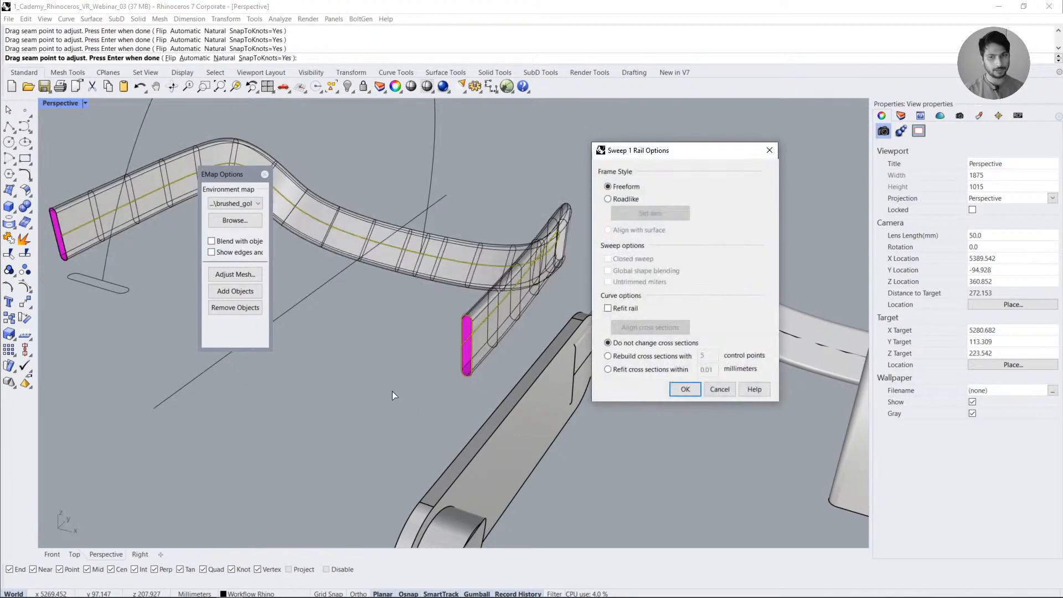
{"action": "key", "text": "Return"}
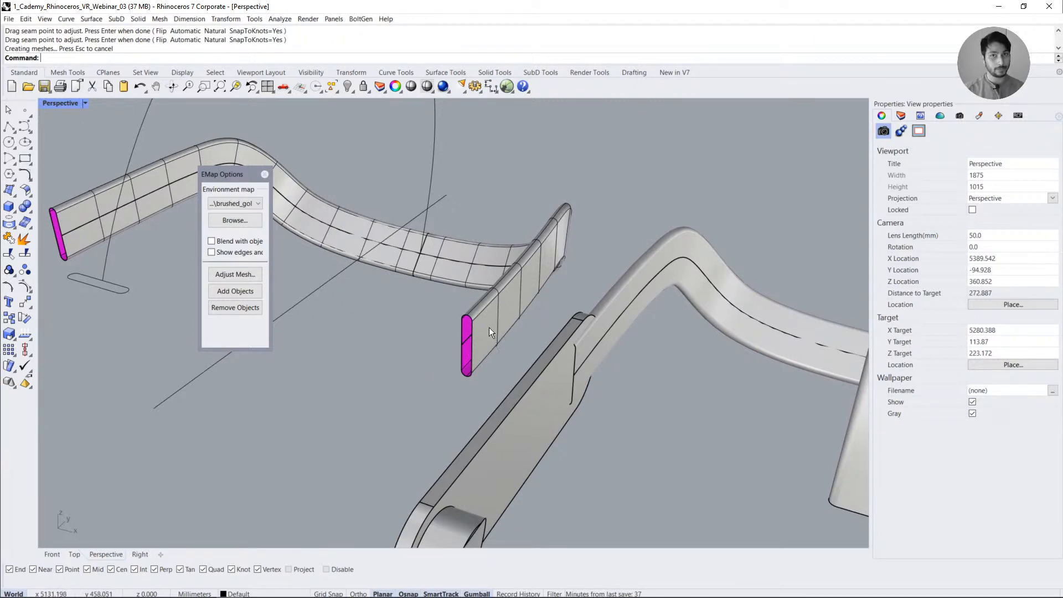
- Try raising the middle control points of the headband rail curve to reshape the history-linked sweep, and undo the move
{"action": "left_click", "coordinate": [447, 259]}
{"action": "left_click", "coordinate": [473, 282]}
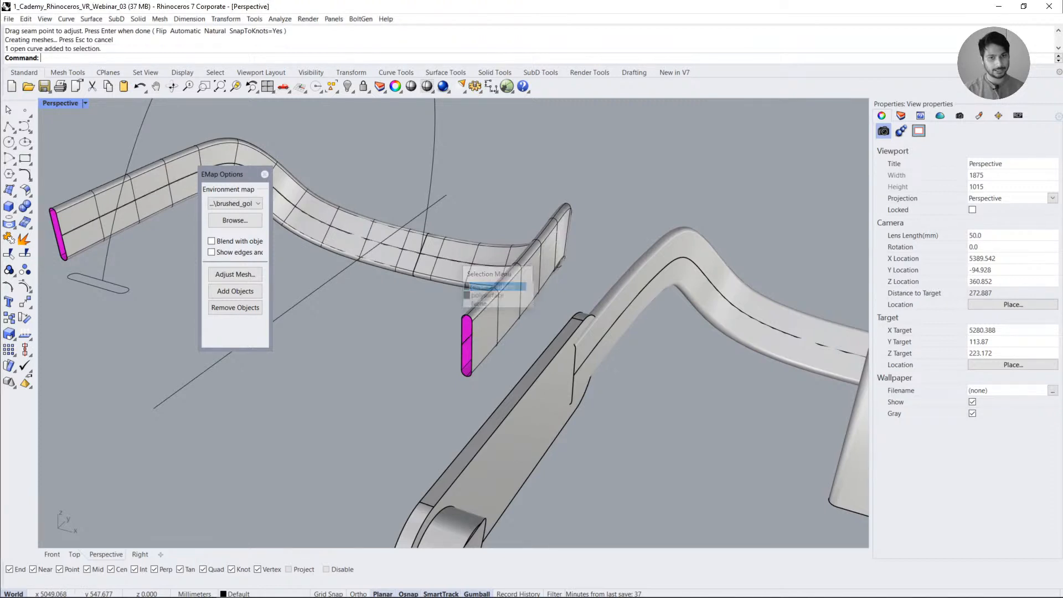
{"action": "left_click_drag", "start_coordinate": [356, 182], "coordinate": [466, 276]}
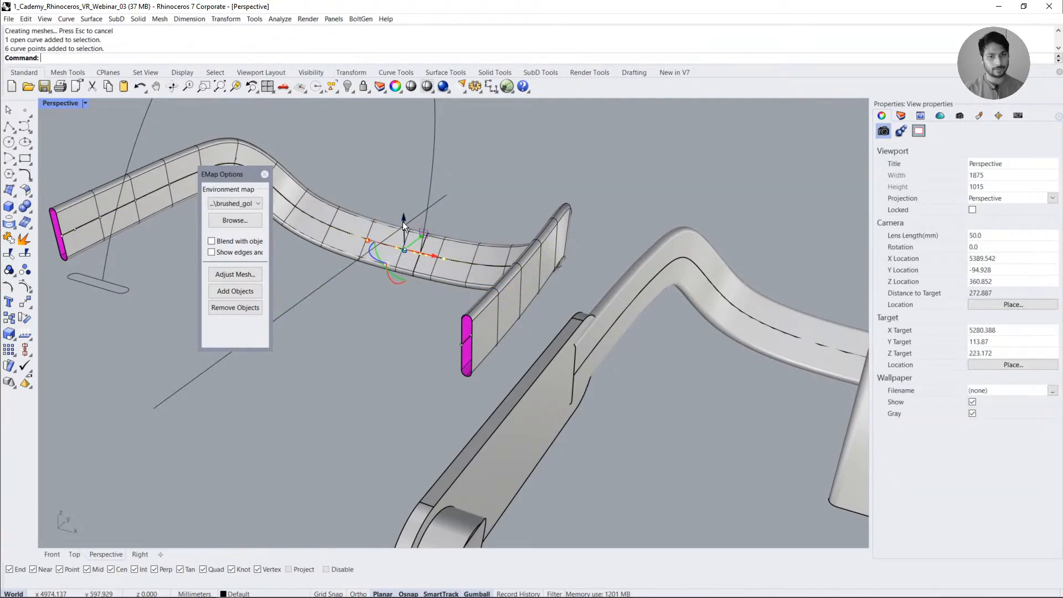
{"action": "left_click_drag", "start_coordinate": [403, 221], "coordinate": [402, 183]}
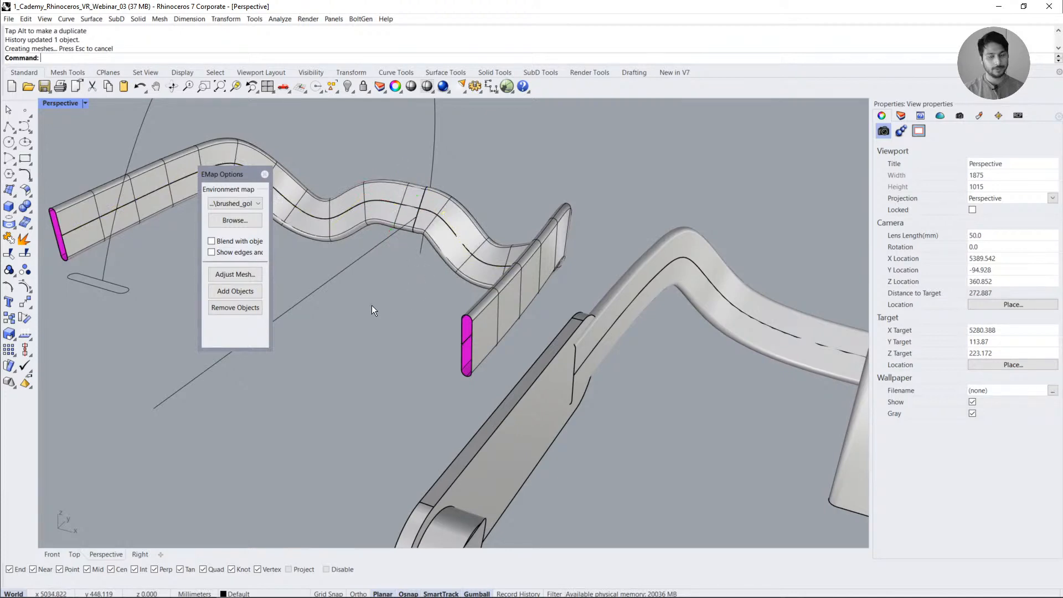
{"action": "mouse_move", "coordinate": [372, 310]}
{"action": "right_mouse_down"}
{"action": "mouse_move", "coordinate": [354, 305]}
{"action": "mouse_move", "coordinate": [387, 297]}
{"action": "right_mouse_up"}
{"action": "key", "text": "ctrl+z"}
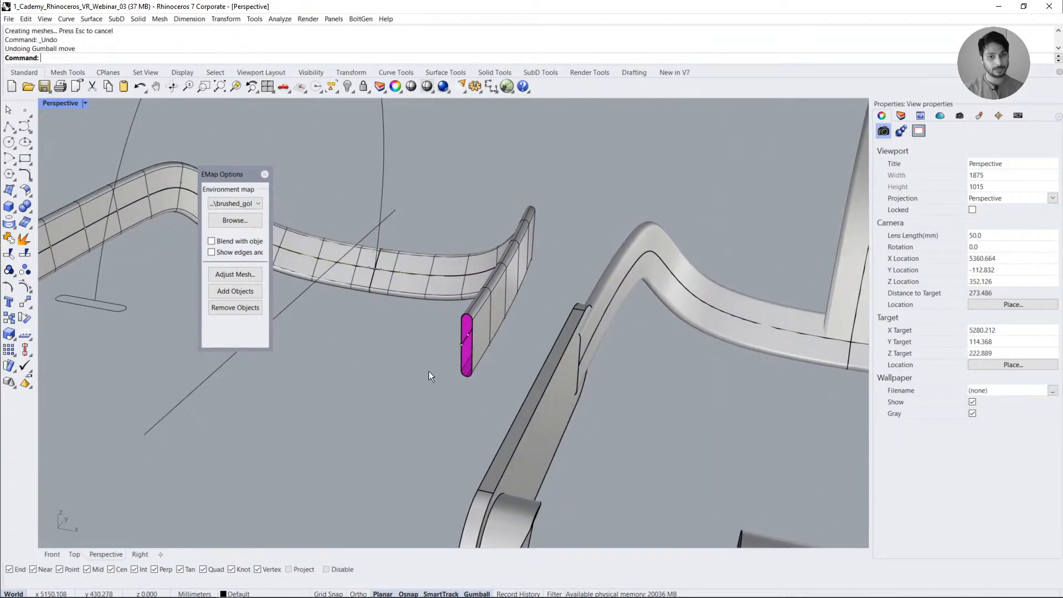
- Try scaling the whole headband rail curve with the Gumball, and undo the scaling
{"action": "left_click", "coordinate": [465, 344]}
{"action": "left_click", "coordinate": [492, 368]}
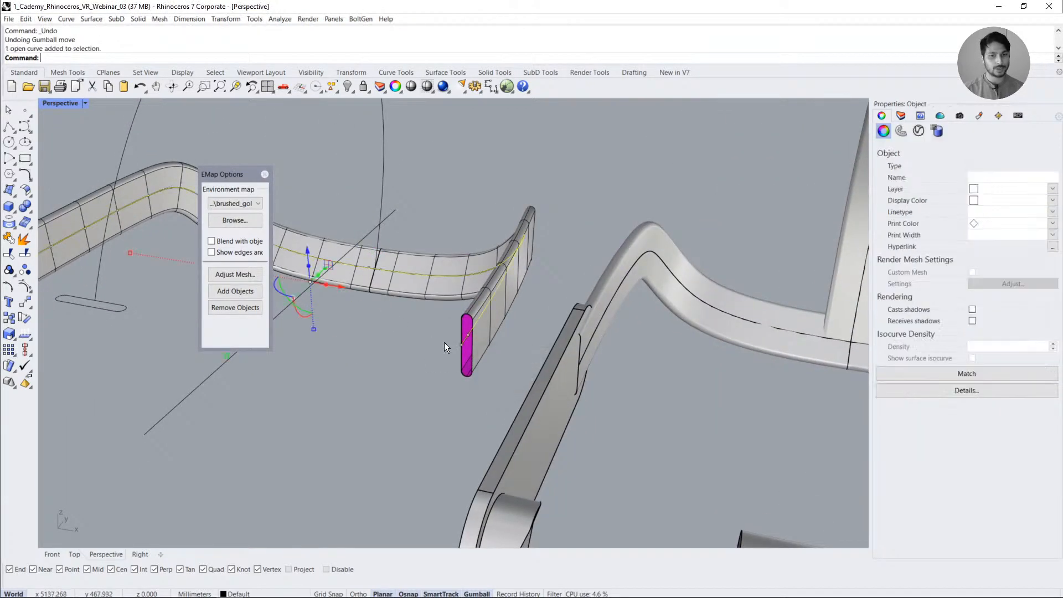
{"action": "right_click_drag", "start_coordinate": [444, 348], "coordinate": [401, 298]}
{"action": "left_click_drag", "start_coordinate": [291, 283], "coordinate": [308, 286]}
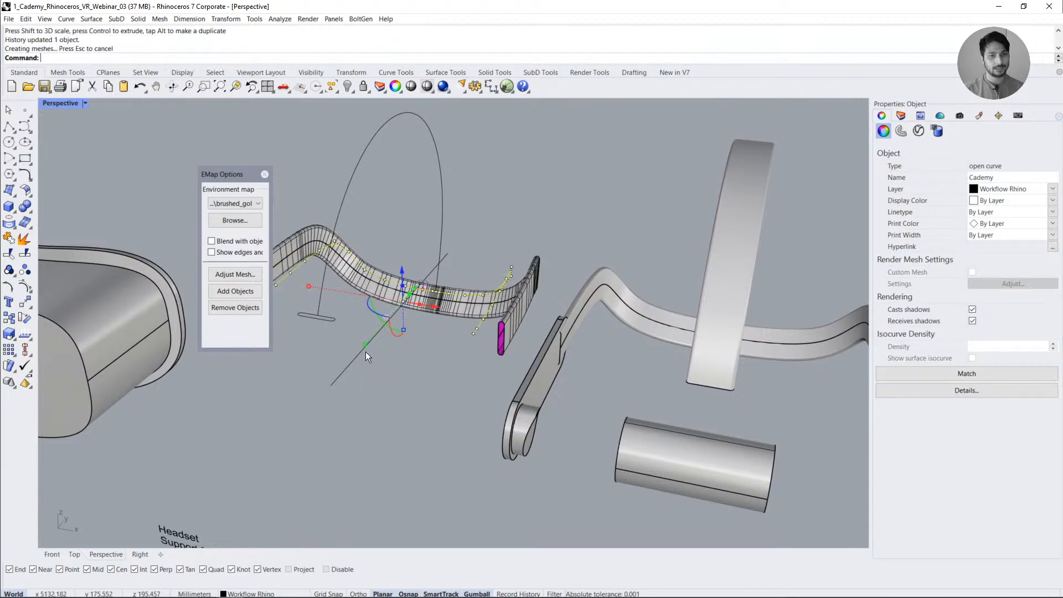
{"action": "key", "text": "ctrl+z"}
{"action": "left_click", "coordinate": [393, 363]}
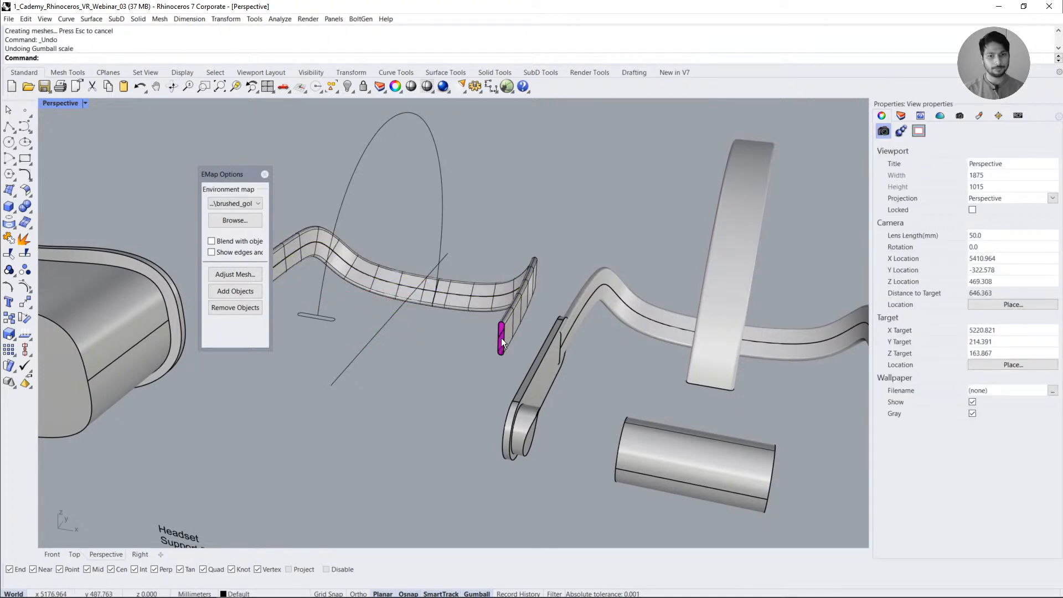
- Try lifting seven control points along the headband rail's back section, and undo the lift
{"action": "scroll", "coordinate": [513, 340], "scroll_direction": "up", "scroll_amount": 5}
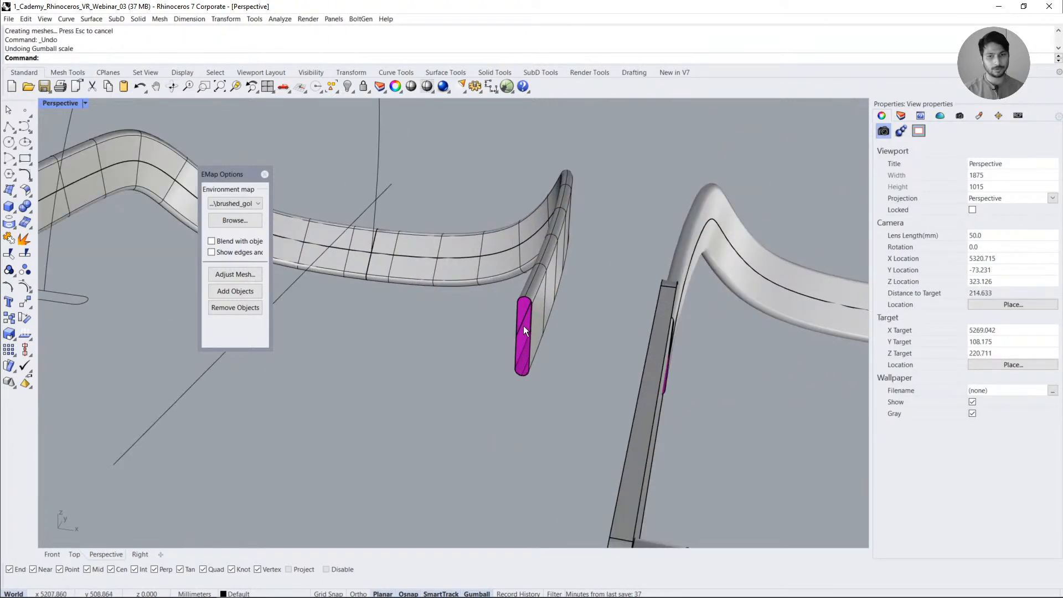
{"action": "left_click", "coordinate": [523, 321]}
{"action": "left_click", "coordinate": [543, 348]}
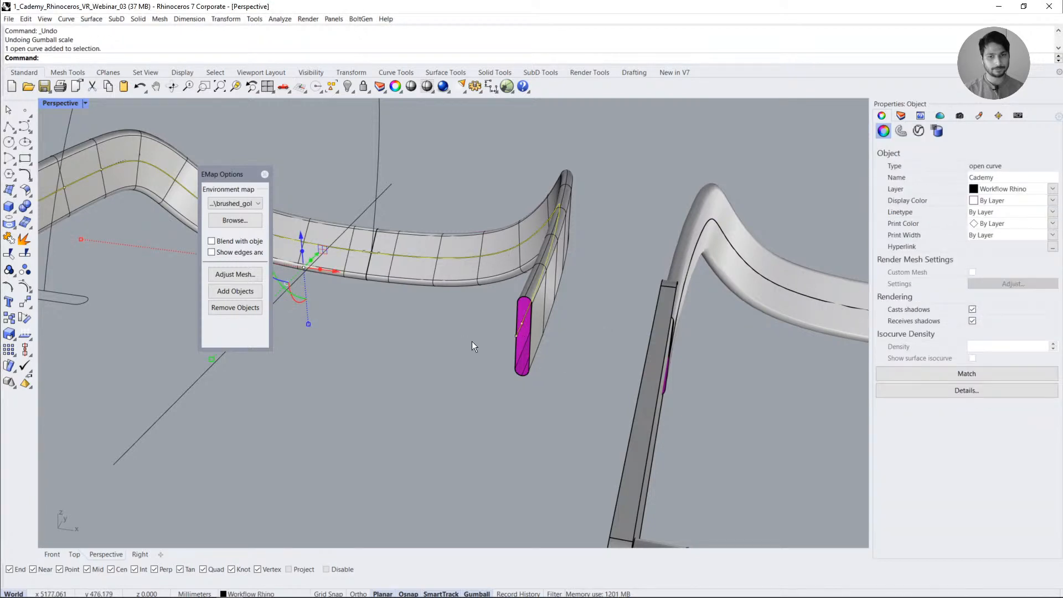
{"action": "left_click_drag", "start_coordinate": [333, 313], "coordinate": [537, 198]}
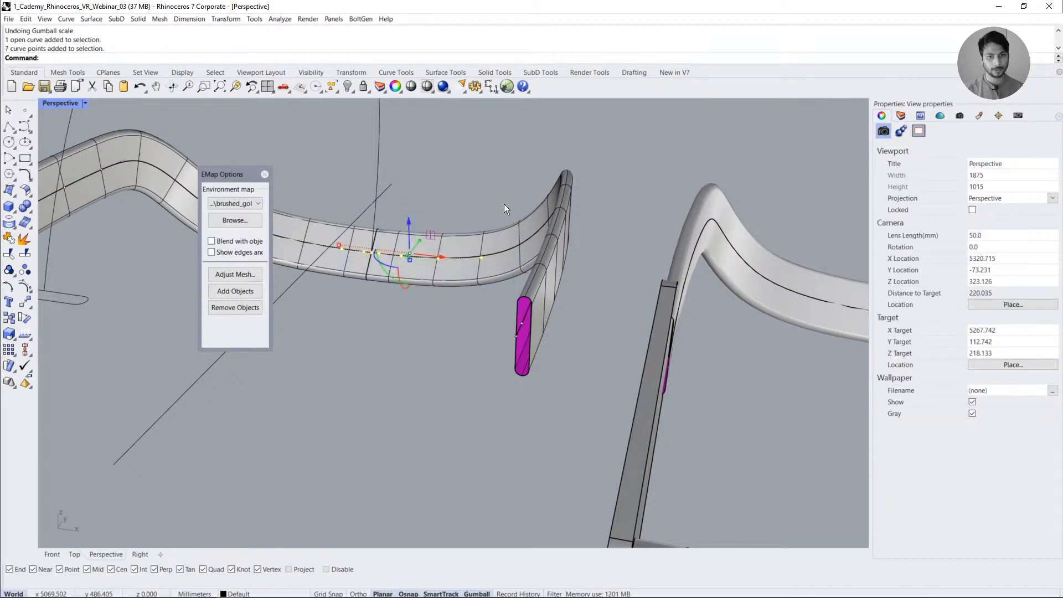
{"action": "left_click_drag", "start_coordinate": [410, 230], "coordinate": [441, 154]}
{"action": "key", "text": "ctrl+z"}
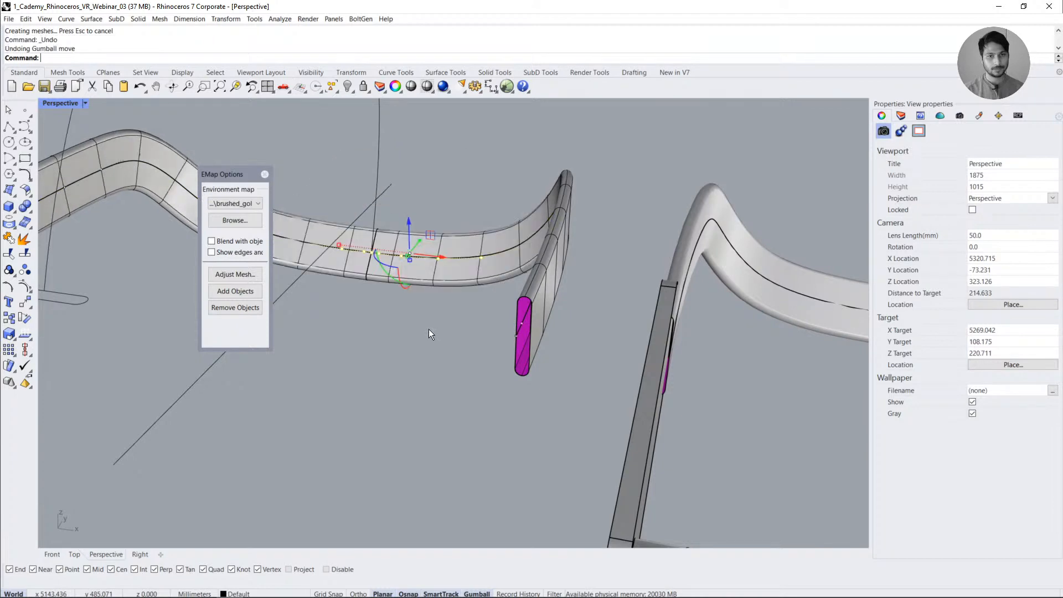
- Inspect the side arms and the cylinder of the Add Additional Details stage from several angles
{"action": "right_click_drag", "start_coordinate": [428, 328], "coordinate": [608, 390]}
{"action": "left_click", "coordinate": [561, 408]}
{"action": "left_click", "coordinate": [534, 433]}
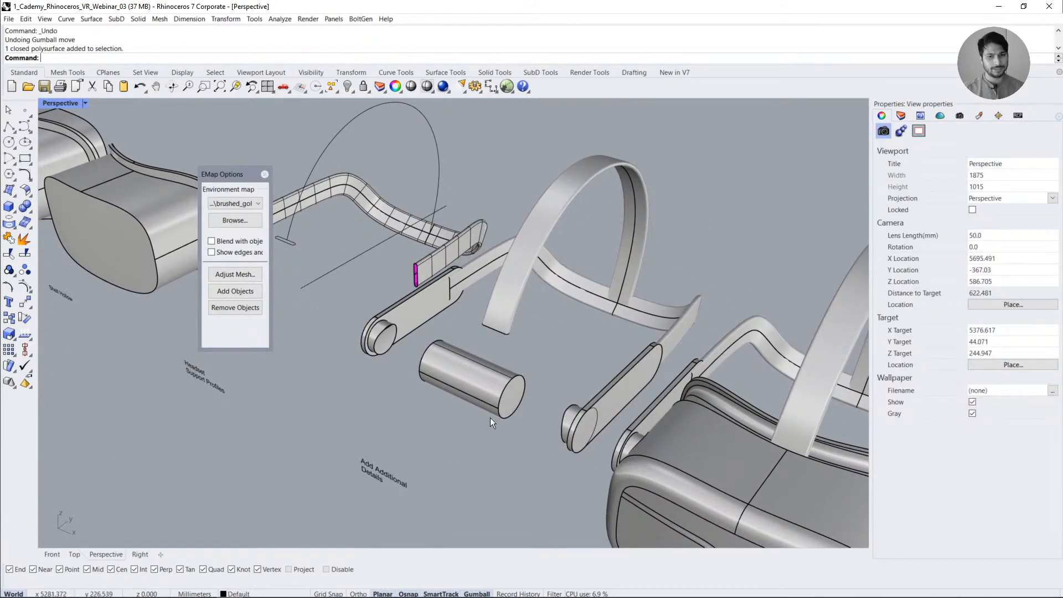
{"action": "right_click_drag", "start_coordinate": [490, 417], "coordinate": [347, 347]}
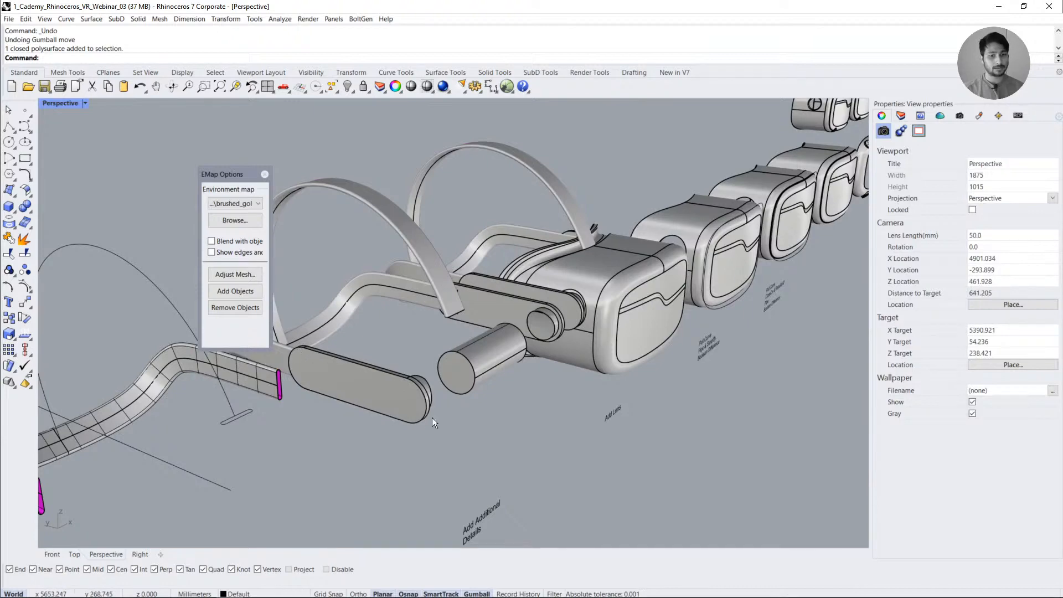
{"action": "right_click_drag", "start_coordinate": [497, 390], "coordinate": [456, 381]}
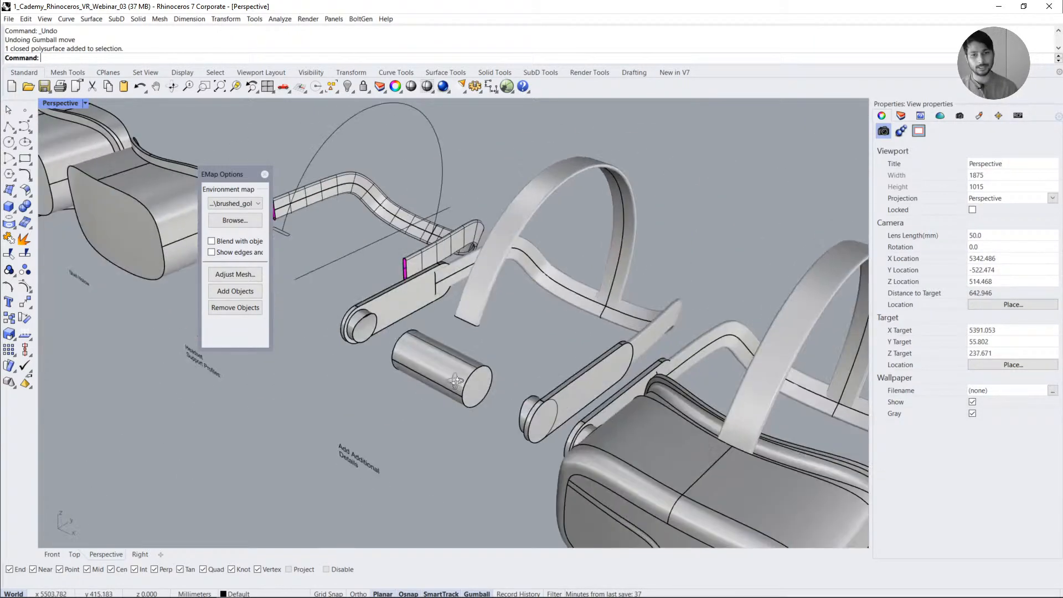
{"action": "scroll", "coordinate": [394, 318], "scroll_direction": "up", "scroll_amount": 2}
{"action": "scroll", "coordinate": [403, 310], "scroll_direction": "up", "scroll_amount": 2}
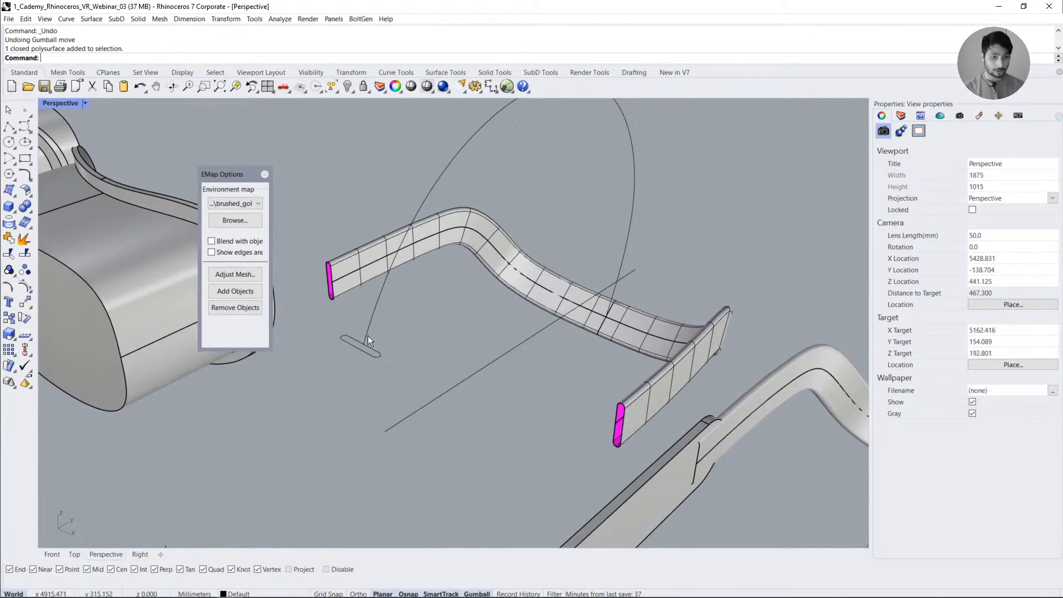
- Set up a Sweep1 along the tall overhead arch curve with the flat slot-shaped curve as cross-section
{"action": "left_click", "coordinate": [367, 335]}
{"action": "left_click", "coordinate": [414, 363]}
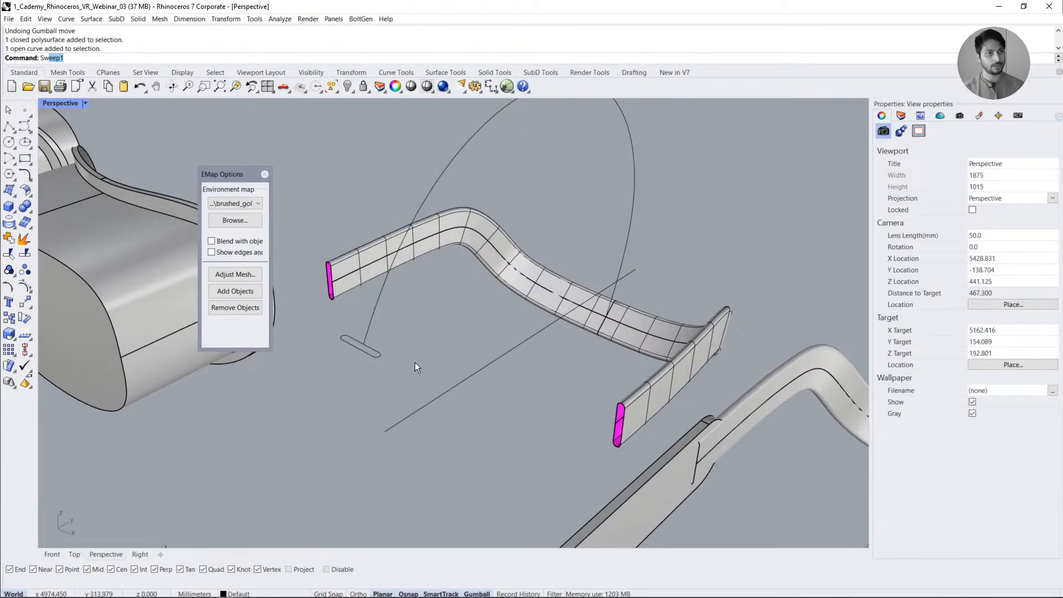
{"action": "key", "text": "Return"}
{"action": "left_click", "coordinate": [369, 325]}
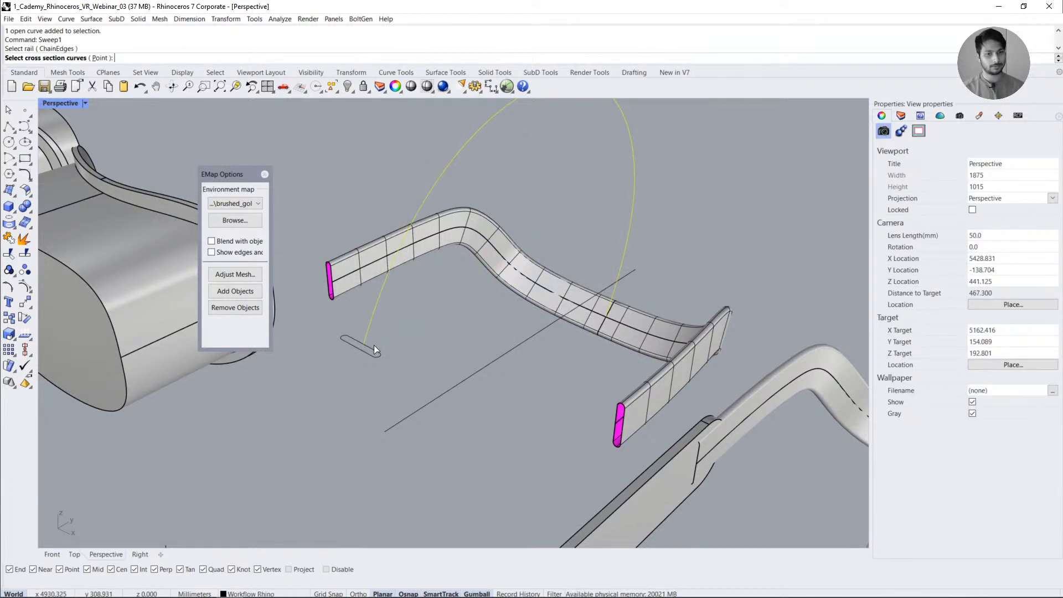
{"action": "left_click", "coordinate": [374, 347]}
{"action": "key", "text": "Return"}
- Move the seam point onto the arch rail's end and complete the overhead band sweep
{"action": "scroll", "coordinate": [353, 344], "scroll_direction": "up", "scroll_amount": 1}
{"action": "scroll", "coordinate": [352, 344], "scroll_direction": "up", "scroll_amount": 2}
{"action": "left_click", "coordinate": [333, 328]}
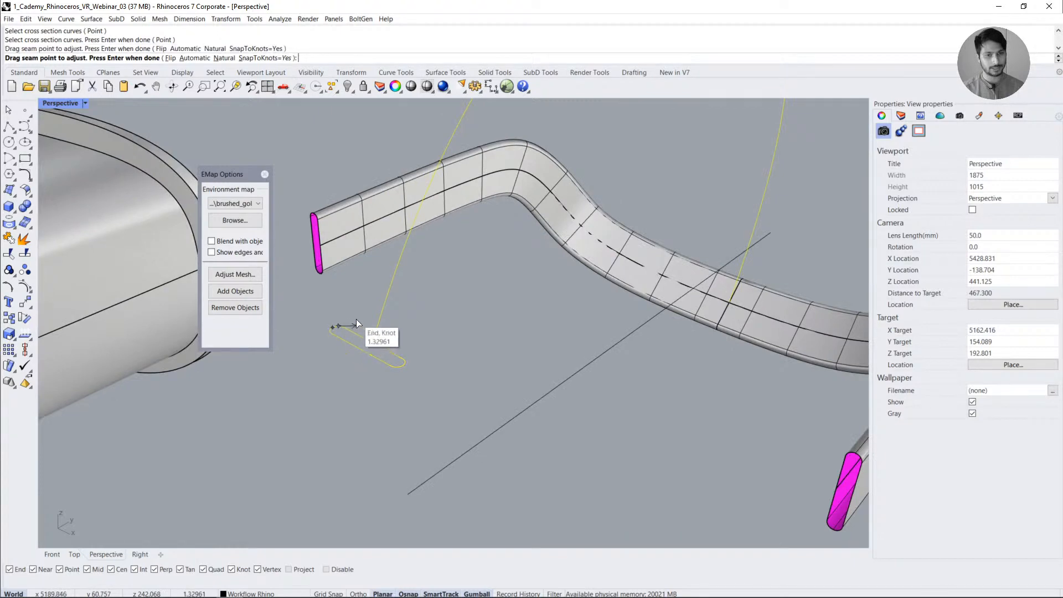
{"action": "left_click", "coordinate": [371, 341]}
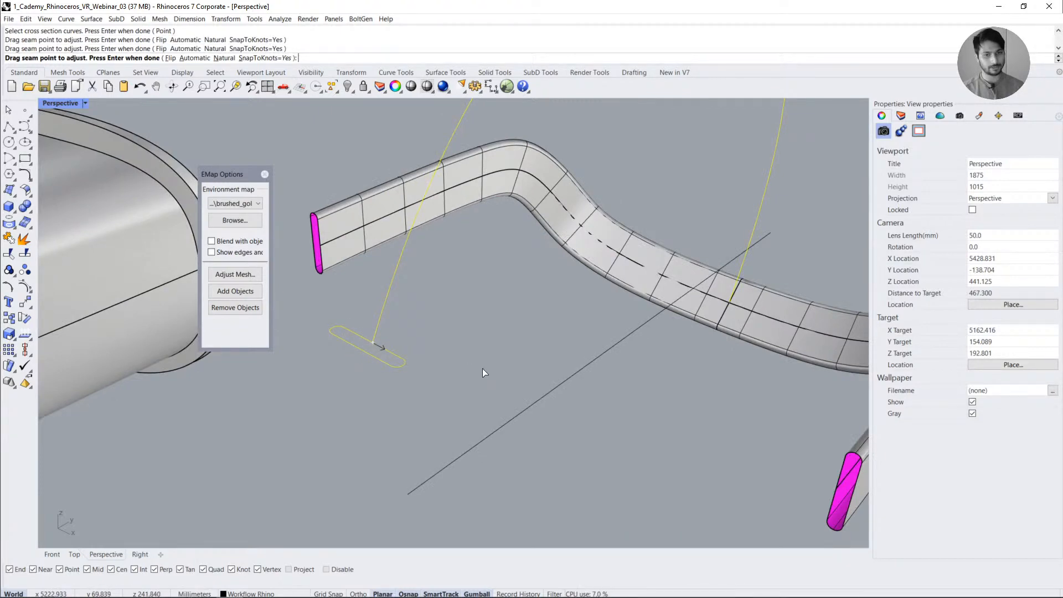
{"action": "key", "text": "Return"}
{"action": "scroll", "coordinate": [432, 382], "scroll_direction": "down", "scroll_amount": 5}
{"action": "key", "text": "Return"}
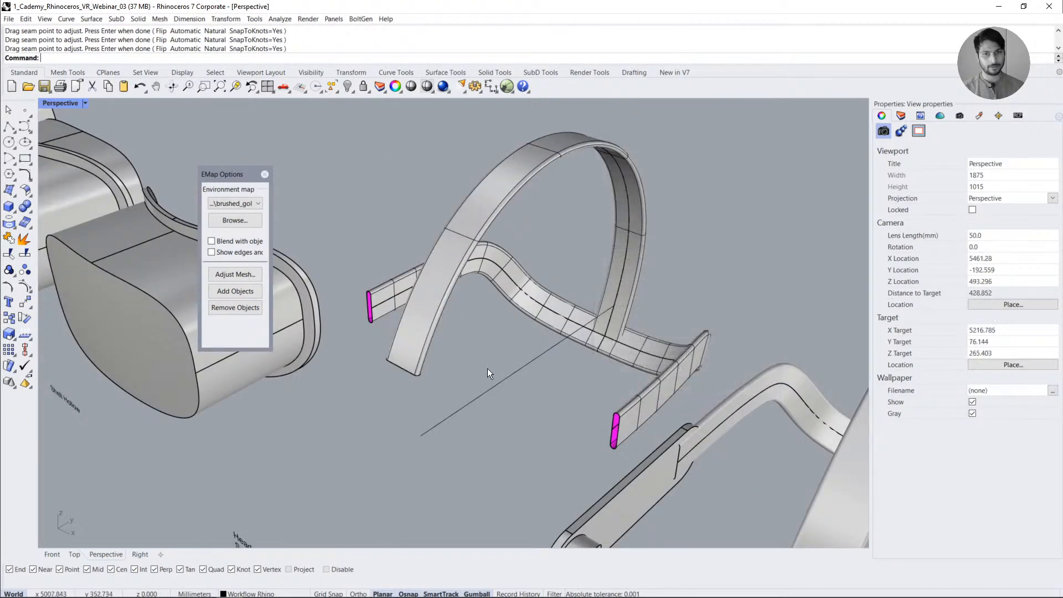
- Examine the assembled headset's support parts by selecting its headband, overhead band and side arm together
{"action": "right_click_drag", "start_coordinate": [488, 369], "coordinate": [592, 379]}
{"action": "scroll", "coordinate": [458, 356], "scroll_direction": "down", "scroll_amount": 5}
{"action": "right_click_drag", "start_coordinate": [592, 379], "coordinate": [557, 327], "text": "shift"}
{"action": "scroll", "coordinate": [442, 310], "scroll_direction": "down", "scroll_amount": 5}
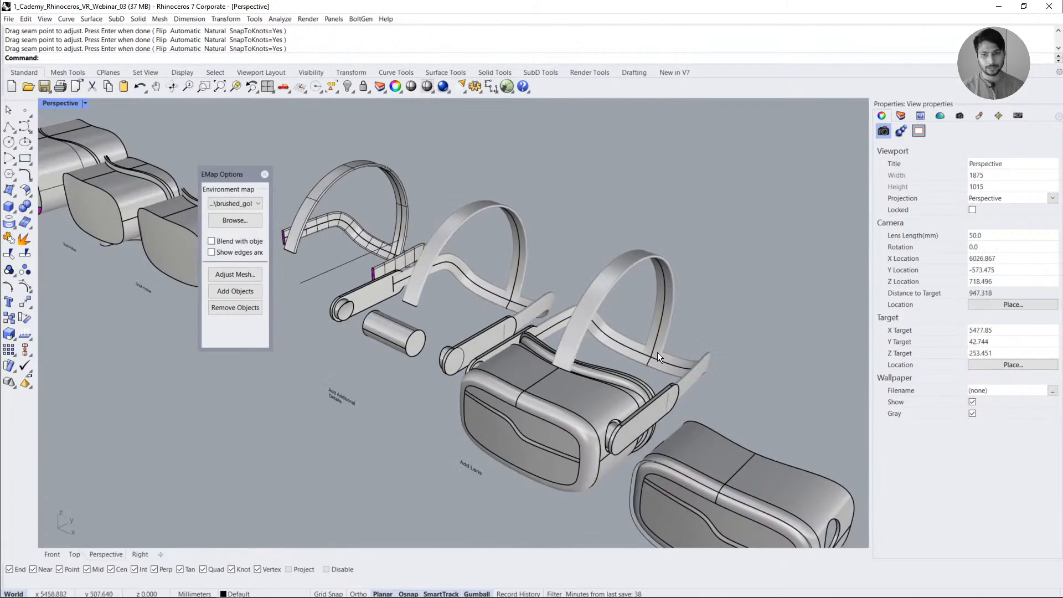
{"action": "left_click", "coordinate": [659, 352]}
{"action": "scroll", "coordinate": [703, 371], "scroll_direction": "up", "scroll_amount": 5}
{"action": "left_click", "coordinate": [613, 410], "text": "shift"}
{"action": "left_click", "coordinate": [589, 423], "text": "shift"}
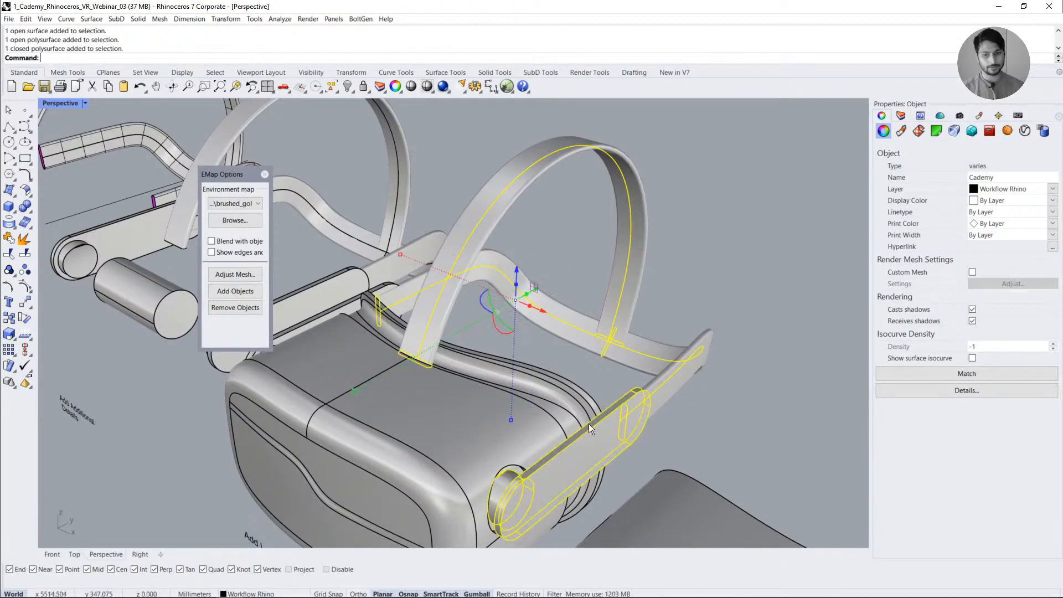
{"action": "scroll", "coordinate": [712, 343], "scroll_direction": "down", "scroll_amount": 5}
{"action": "key", "text": "Escape"}
{"action": "scroll", "coordinate": [512, 363], "scroll_direction": "up", "scroll_amount": 3}
- Pull the headset body and its inner face parts away from the support bands, and undo the moves
{"action": "left_click", "coordinate": [512, 367]}
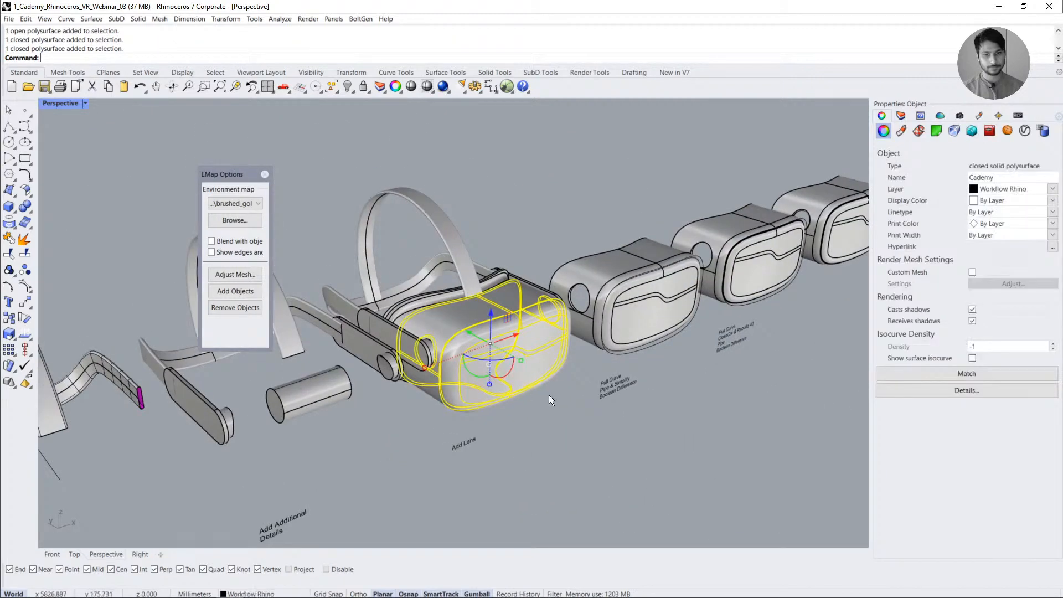
{"action": "left_click_drag", "start_coordinate": [475, 333], "coordinate": [583, 424]}
{"action": "key", "text": "Escape"}
{"action": "left_click", "coordinate": [487, 355]}
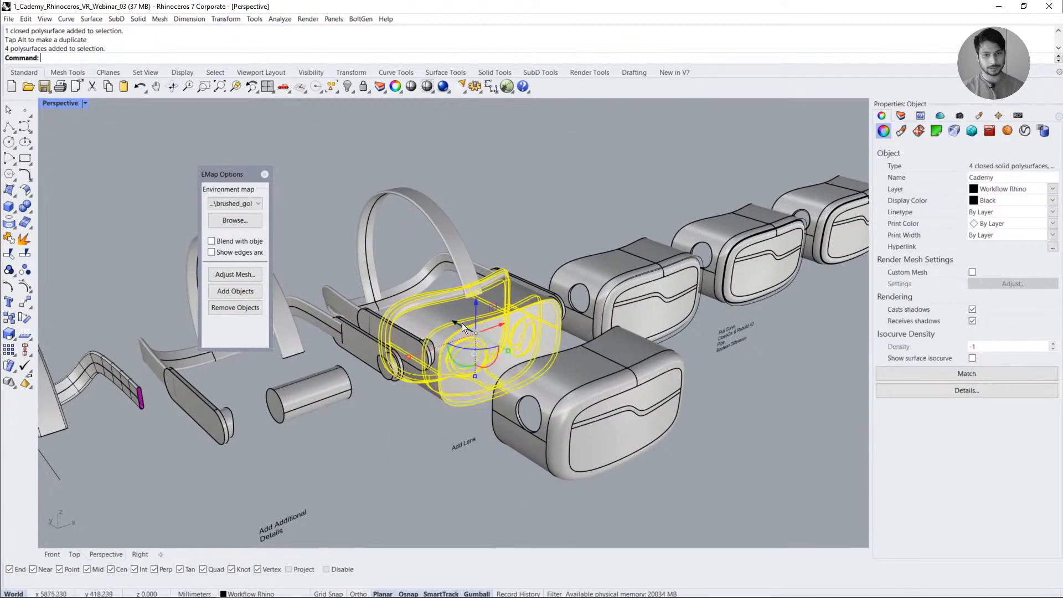
{"action": "left_click_drag", "start_coordinate": [462, 323], "coordinate": [476, 363]}
{"action": "key", "text": "Escape"}
{"action": "left_click", "coordinate": [430, 345]}
{"action": "key", "text": "Escape"}
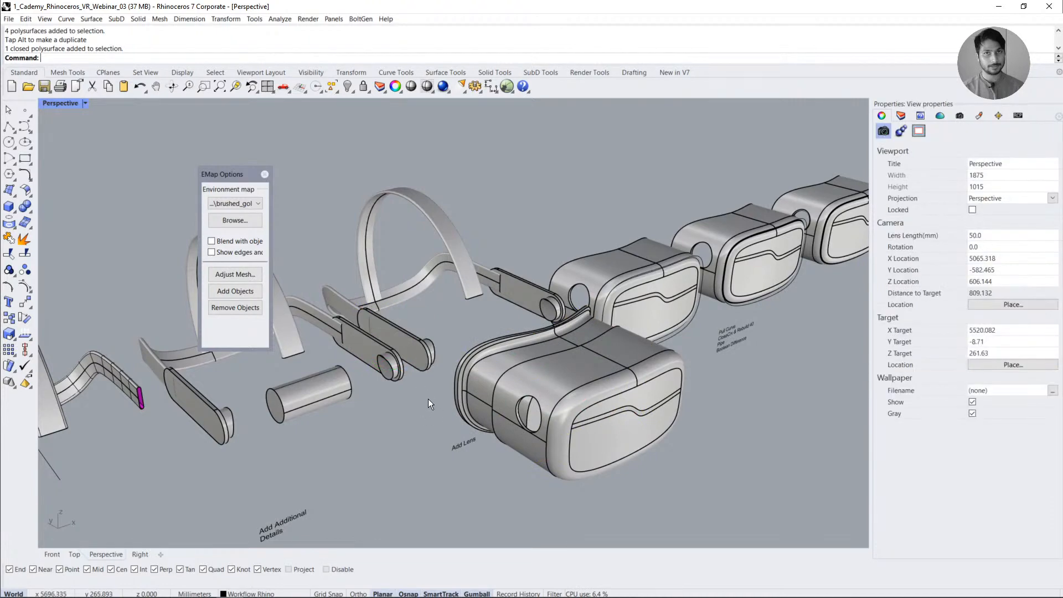
{"action": "key", "text": "ctrl+z"}
{"action": "left_click", "coordinate": [433, 395]}
{"action": "key", "text": "Escape"}
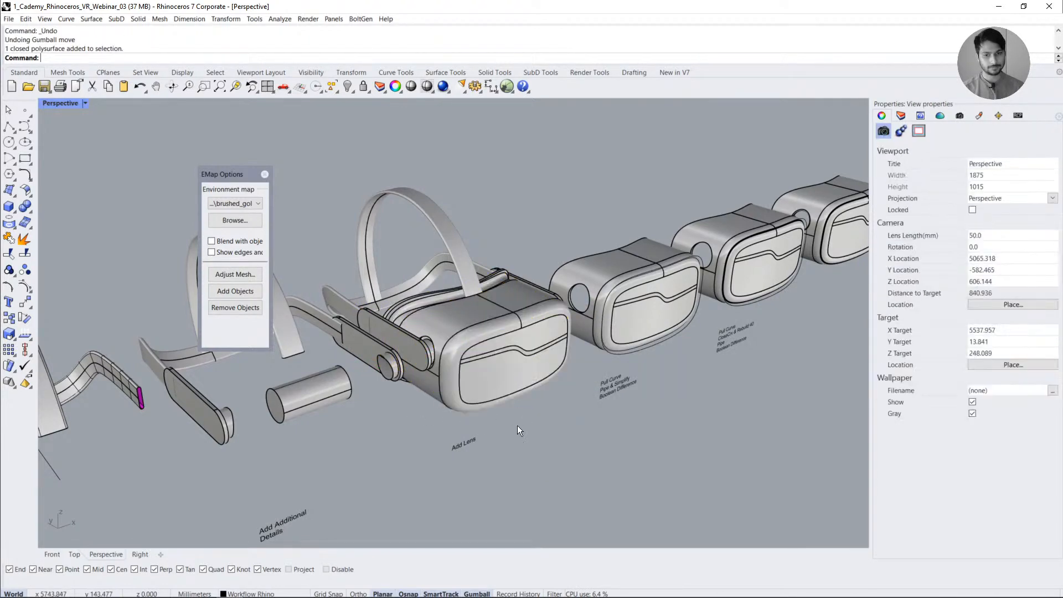
- Switch the Perspective viewport to Rendered display and inspect the assembled headset's interior and bands from behind
{"action": "right_click_drag", "start_coordinate": [517, 425], "coordinate": [62, 163]}
{"action": "left_click", "coordinate": [65, 104]}
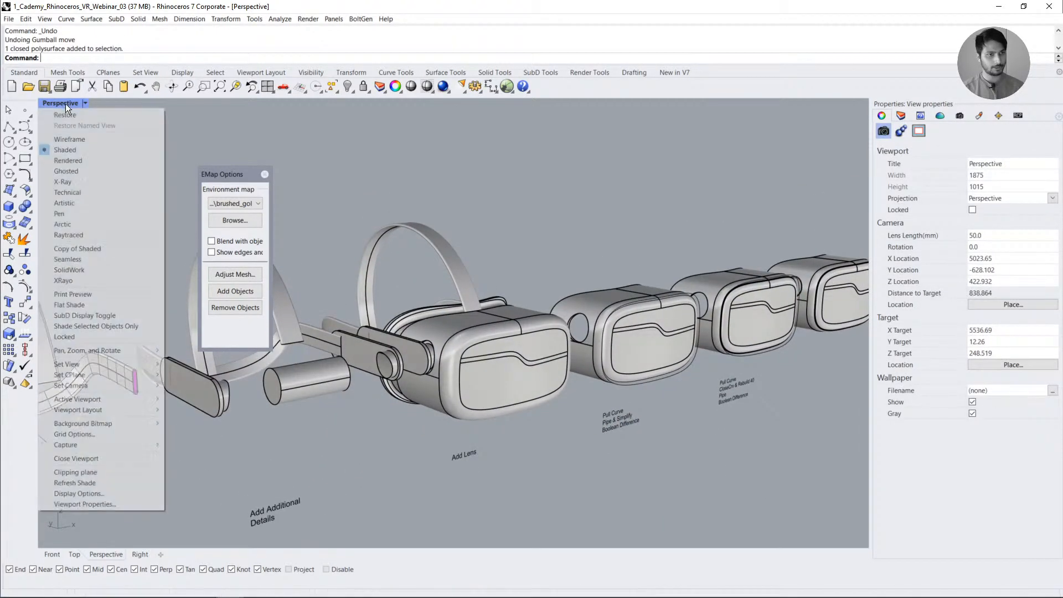
{"action": "left_click", "coordinate": [84, 162]}
{"action": "right_click_drag", "start_coordinate": [581, 363], "coordinate": [690, 369]}
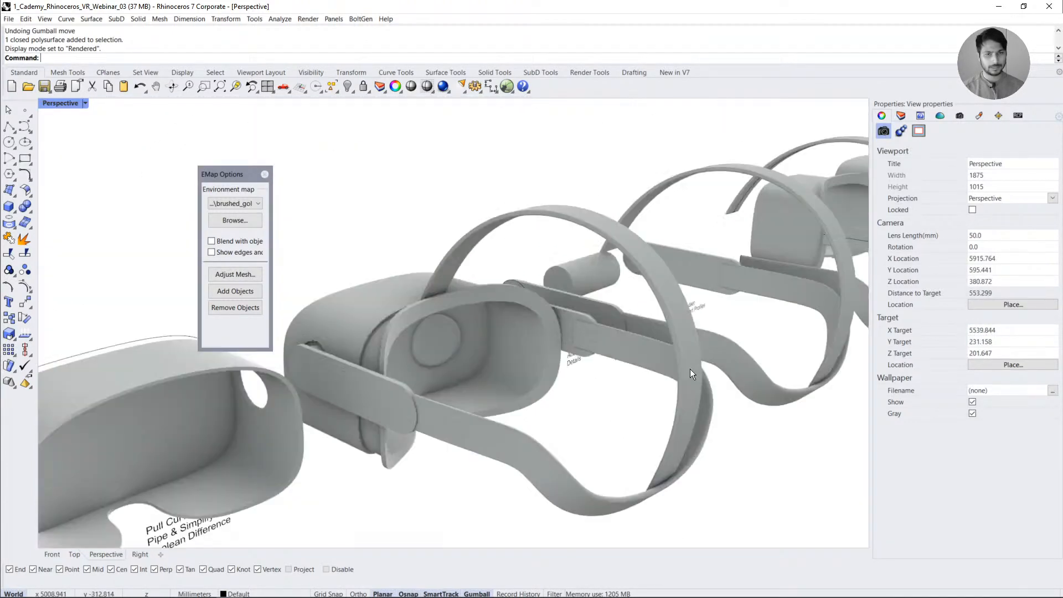
{"action": "left_click", "coordinate": [435, 340]}
{"action": "key", "text": "Escape"}
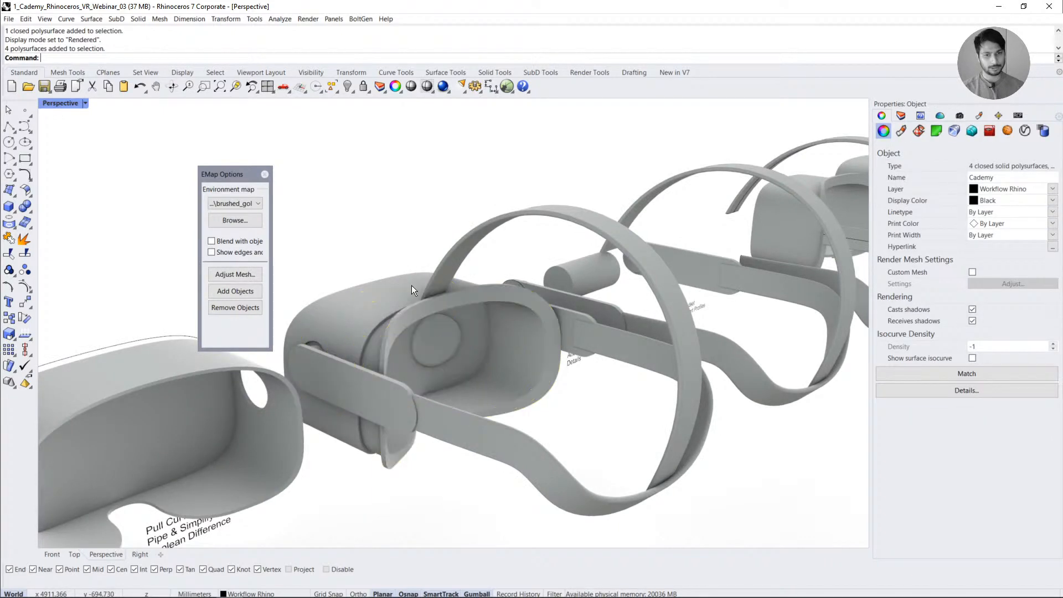
{"action": "right_click_drag", "start_coordinate": [574, 332], "coordinate": [358, 387]}
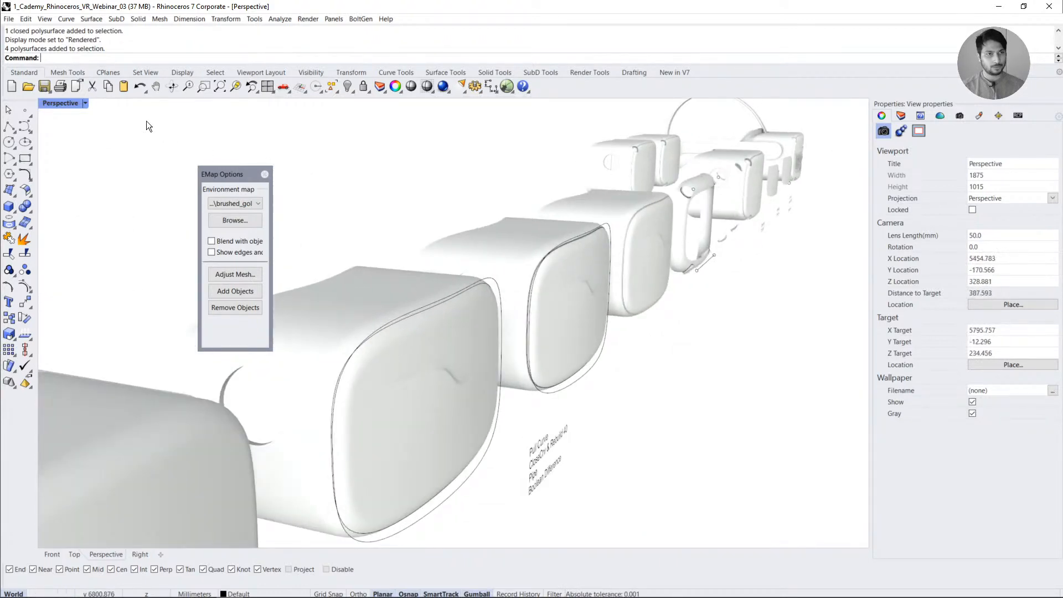
- Set the Perspective viewport back to Shaded display for a close view of the headset bodies' front edges
{"action": "left_click", "coordinate": [65, 102]}
{"action": "left_click", "coordinate": [71, 145]}
{"action": "scroll", "coordinate": [430, 326], "scroll_direction": "up", "scroll_amount": 2}
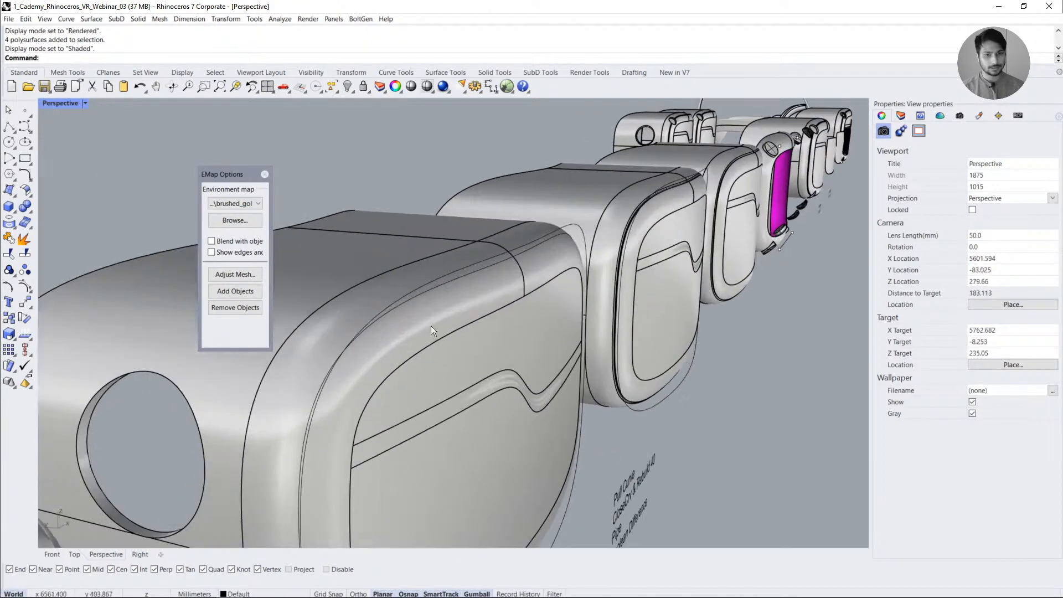
- Delete the open curve on the body's front edge and pull the closed outline curve onto the rounded front surface
{"action": "left_click", "coordinate": [472, 271]}
{"action": "key", "text": "Delete"}
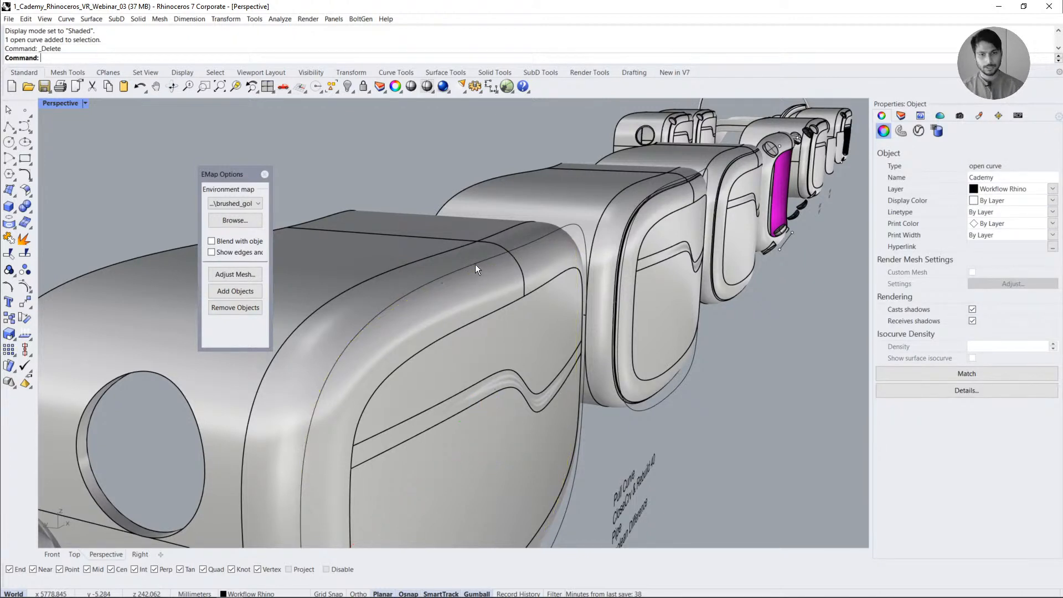
{"action": "left_click", "coordinate": [464, 265]}
{"action": "type", "text": "Pull"}
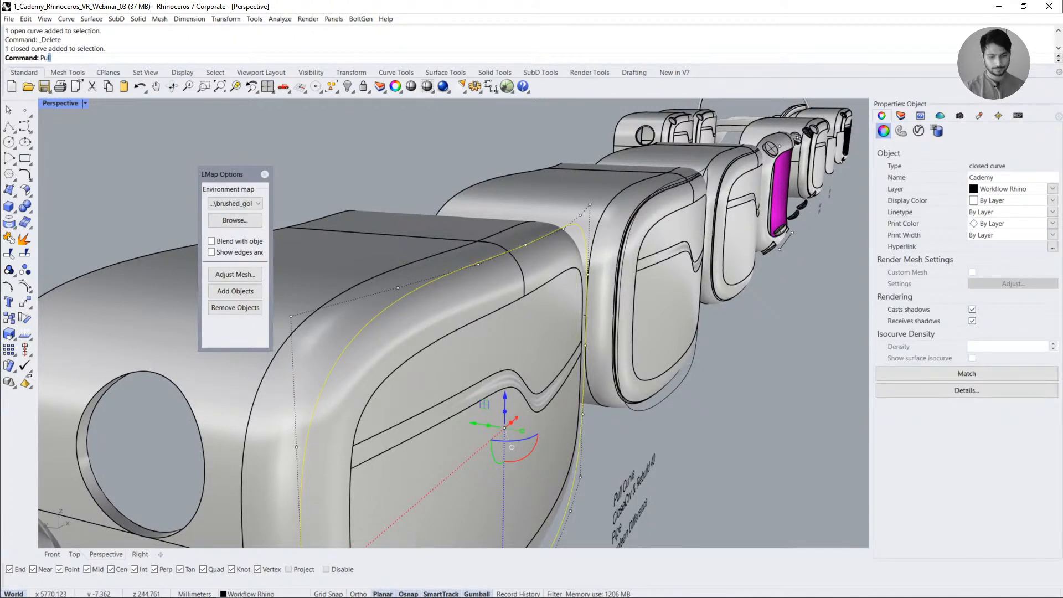
{"action": "key", "text": "Return"}
{"action": "left_click", "coordinate": [438, 318]}
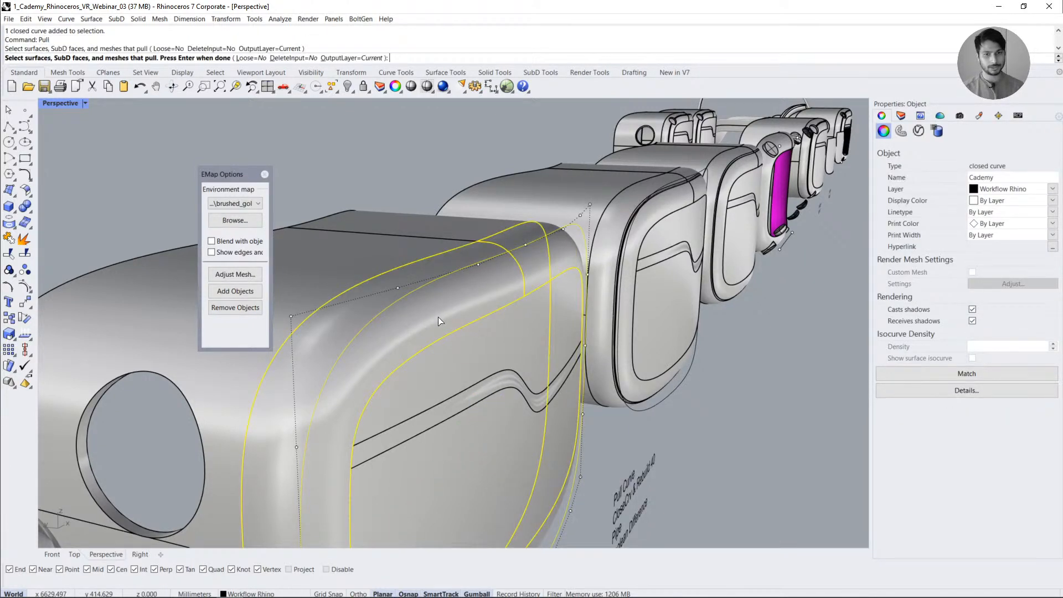
{"action": "key", "text": "Return"}
{"action": "right_click_drag", "start_coordinate": [438, 316], "coordinate": [456, 248]}
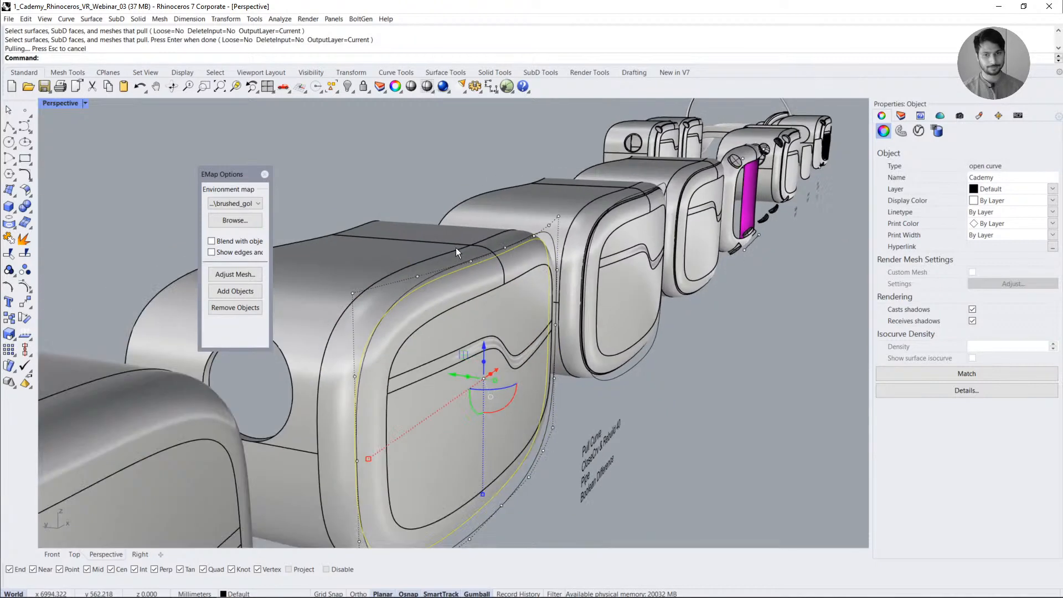
- Create a pipe of 0.5 mm radius along the pulled curve around the body's front edge
{"action": "left_click", "coordinate": [440, 276]}
{"action": "left_click", "coordinate": [464, 300]}
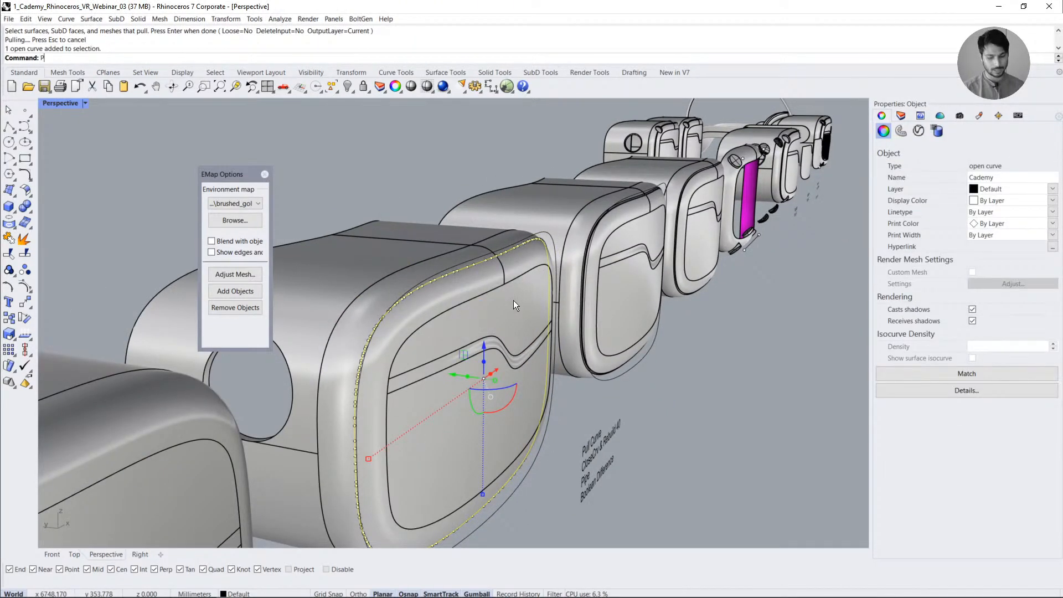
{"action": "type", "text": "Pipe"}
{"action": "key", "text": "Return"}
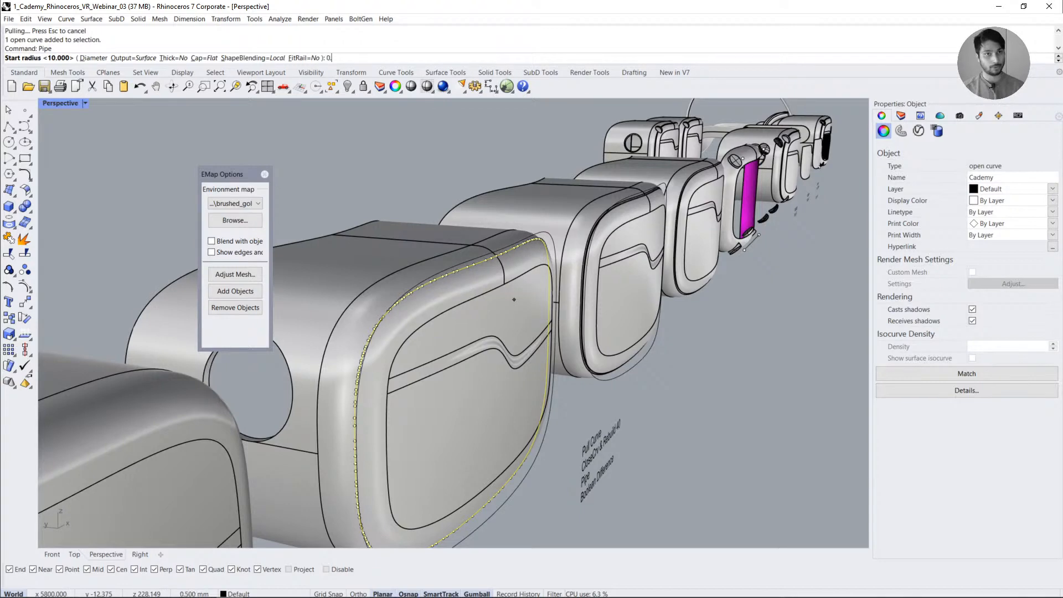
{"action": "type", "text": "0.5"}
{"action": "key", "text": "Return"}
{"action": "key", "text": "Return"}
{"action": "key", "text": "Return"}
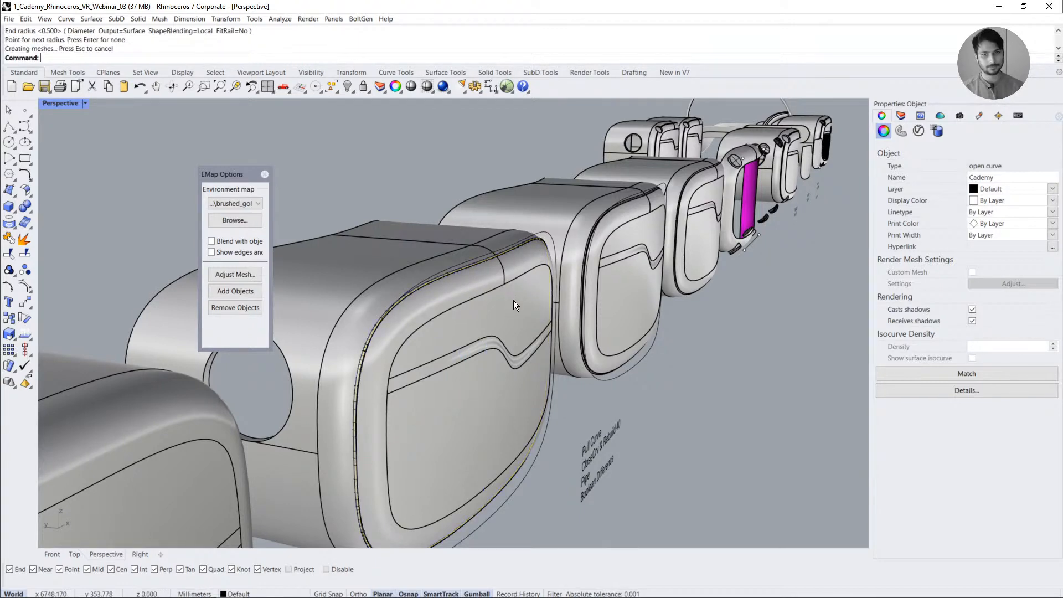
{"action": "scroll", "coordinate": [473, 262], "scroll_direction": "up", "scroll_amount": 8}
{"action": "left_click", "coordinate": [492, 258]}
{"action": "scroll", "coordinate": [493, 257], "scroll_direction": "down", "scroll_amount": 5}
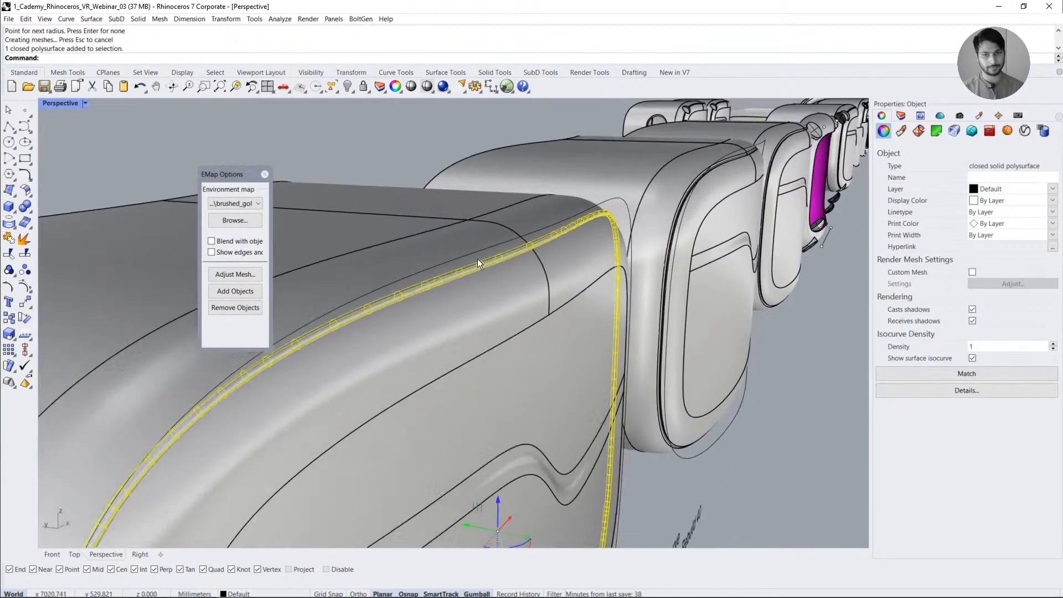
{"action": "left_click", "coordinate": [402, 162]}
- Examine the groove along the front edge of the next body stage up close
{"action": "scroll", "coordinate": [325, 222], "scroll_direction": "down", "scroll_amount": 3}
{"action": "right_click_drag", "start_coordinate": [636, 220], "coordinate": [477, 250], "text": "shift"}
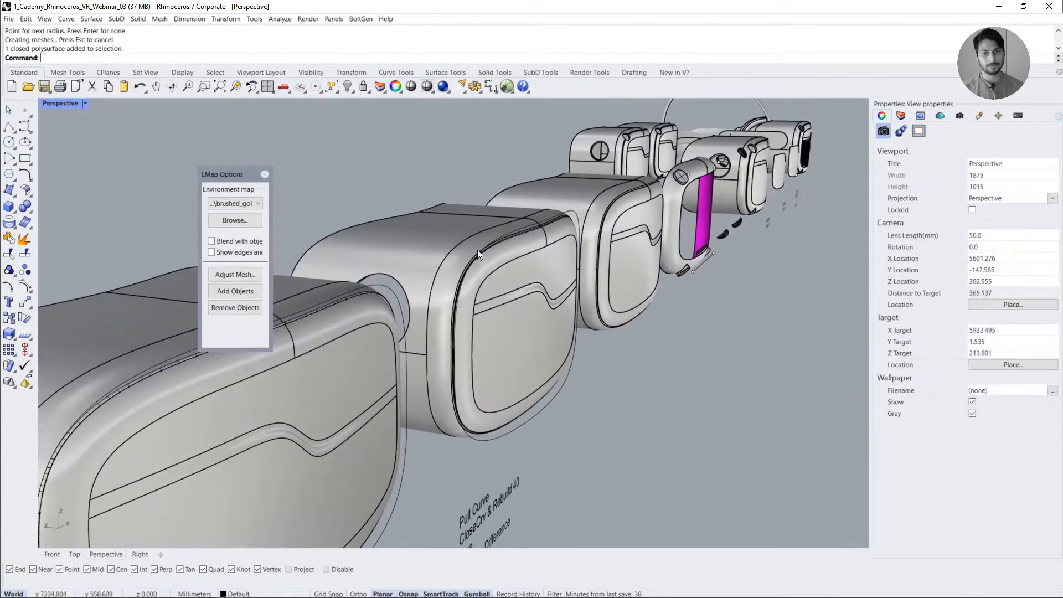
{"action": "scroll", "coordinate": [545, 240], "scroll_direction": "up", "scroll_amount": 6}
{"action": "left_click", "coordinate": [544, 239]}
{"action": "key", "text": "F4"}
{"action": "left_click", "coordinate": [763, 356]}
{"action": "scroll", "coordinate": [608, 228], "scroll_direction": "up", "scroll_amount": 4}
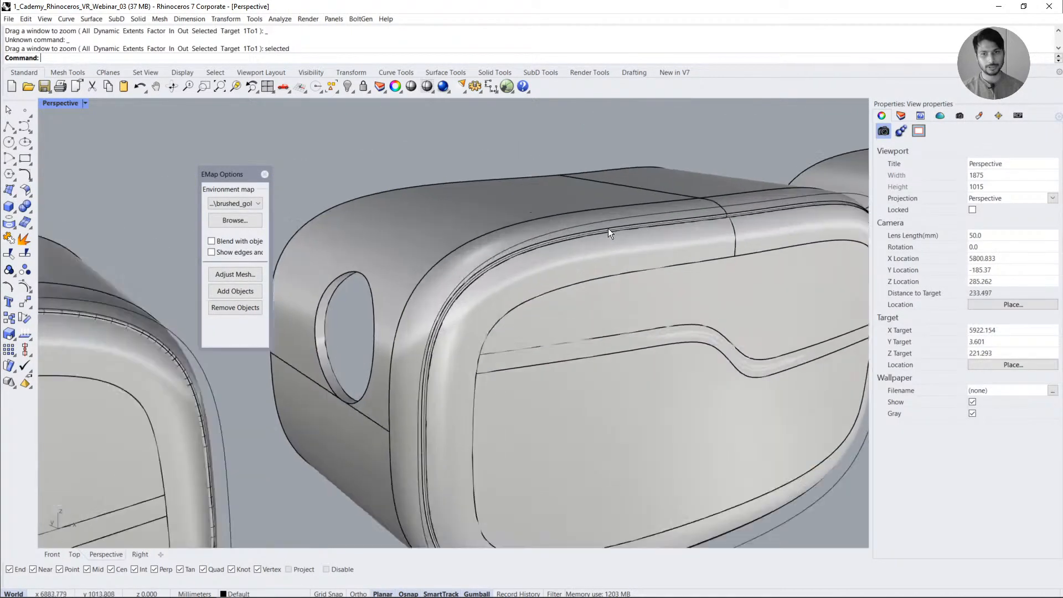
{"action": "scroll", "coordinate": [477, 262], "scroll_direction": "up", "scroll_amount": 4}
- Switch the Perspective viewport to Rendered display and inspect the groove around the body's front
{"action": "left_click", "coordinate": [75, 111]}
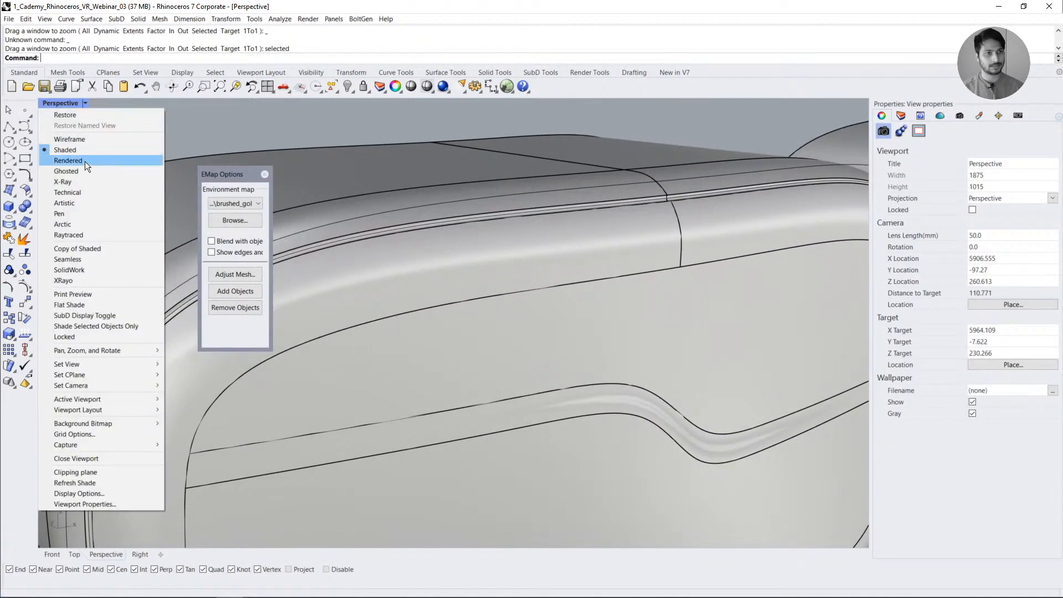
{"action": "left_click", "coordinate": [85, 161]}
{"action": "left_click", "coordinate": [509, 260]}
{"action": "scroll", "coordinate": [464, 227], "scroll_direction": "down", "scroll_amount": 3}
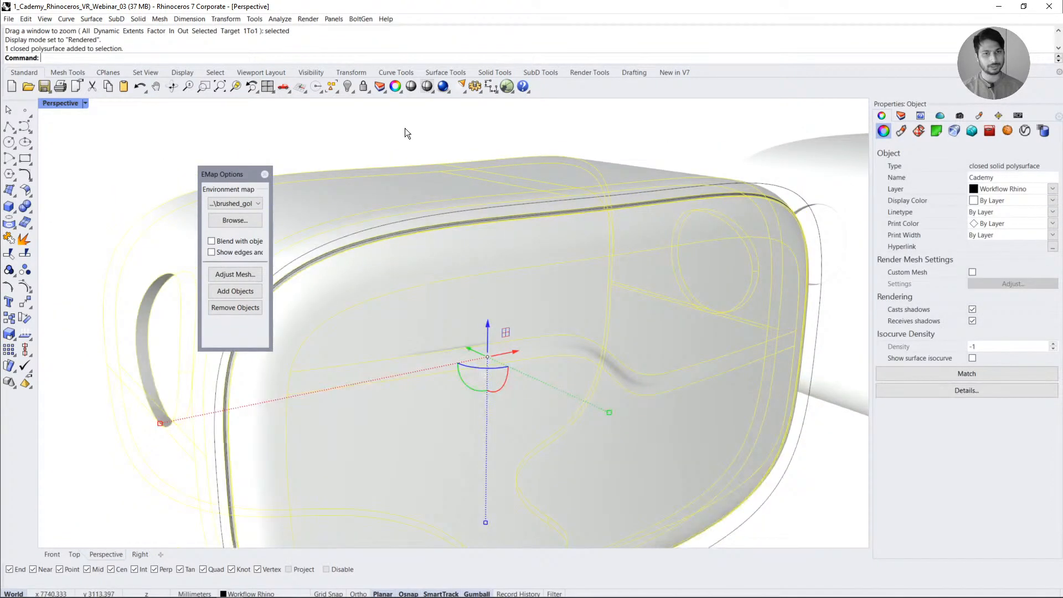
{"action": "left_click", "coordinate": [404, 128]}
- Pull the grooved body away from its outline curve, and undo the move
{"action": "scroll", "coordinate": [536, 227], "scroll_direction": "down", "scroll_amount": 3}
{"action": "left_click_drag", "start_coordinate": [418, 298], "coordinate": [501, 370]}
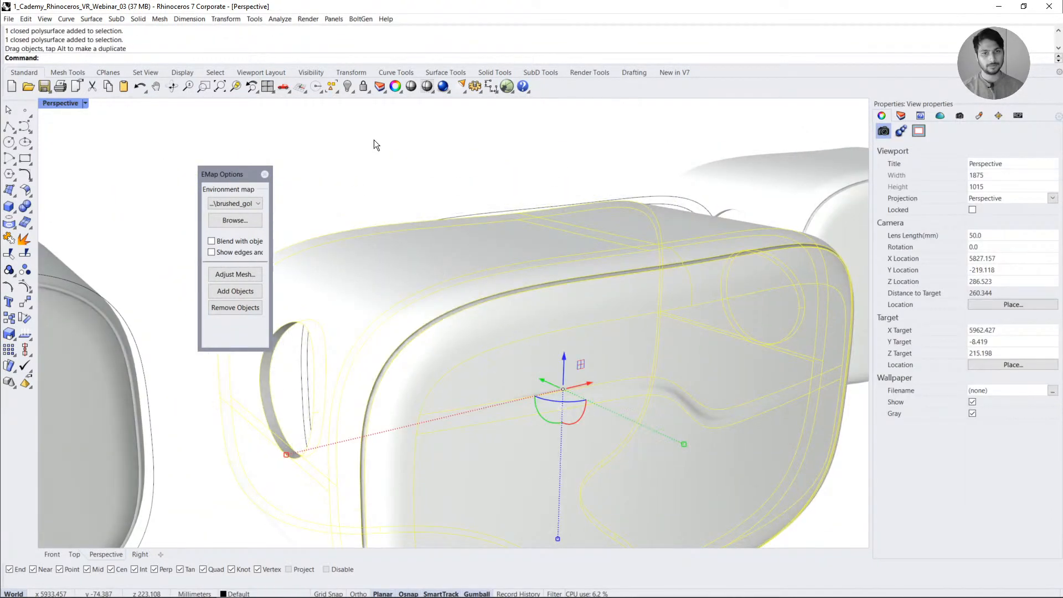
{"action": "left_click", "coordinate": [374, 139]}
{"action": "scroll", "coordinate": [375, 141], "scroll_direction": "down", "scroll_amount": 3}
{"action": "right_click_drag", "start_coordinate": [588, 353], "coordinate": [686, 410]}
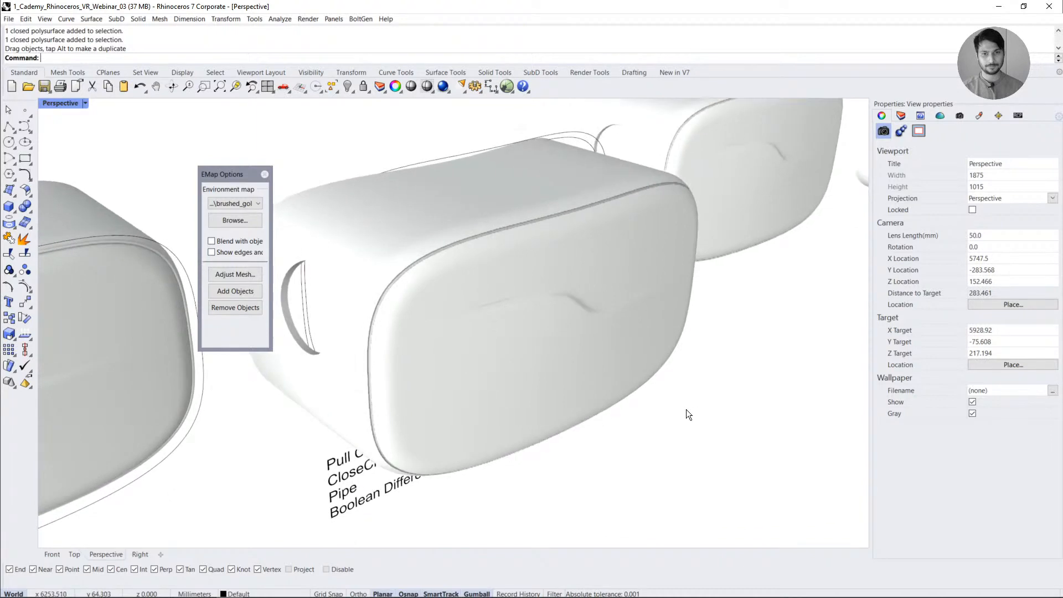
{"action": "key", "text": "ctrl+z"}
{"action": "key", "text": "Escape"}
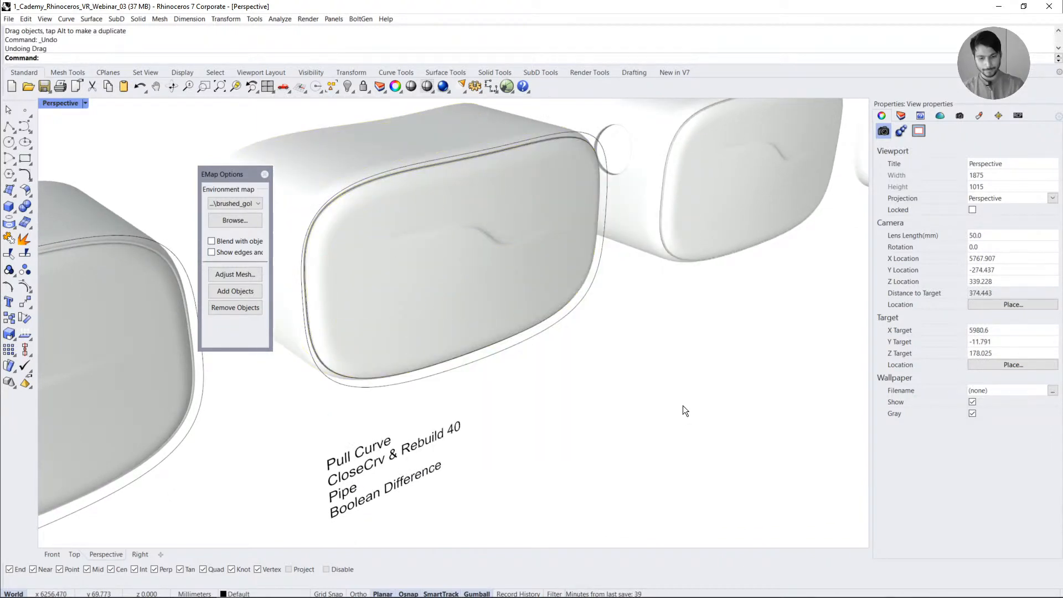
- Inspect the following grooved body stage by selecting its solid
{"action": "scroll", "coordinate": [387, 320], "scroll_direction": "down", "scroll_amount": 4}
{"action": "right_click_drag", "start_coordinate": [539, 285], "coordinate": [467, 366], "text": "shift"}
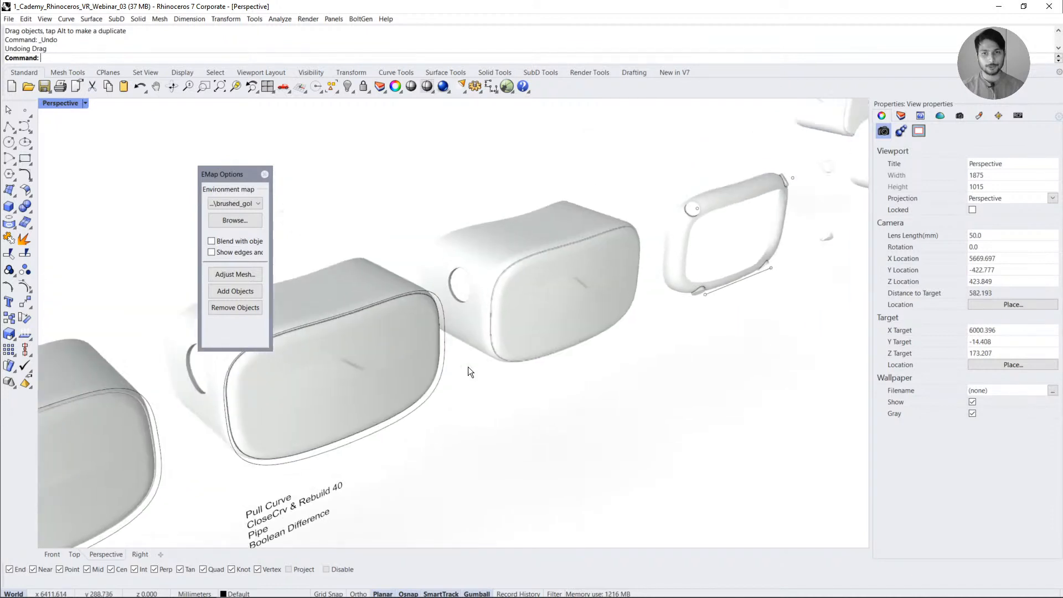
{"action": "scroll", "coordinate": [570, 262], "scroll_direction": "up", "scroll_amount": 4}
{"action": "left_click", "coordinate": [569, 261]}
{"action": "left_click", "coordinate": [633, 394]}
{"action": "right_click_drag", "start_coordinate": [536, 396], "coordinate": [682, 305]}
{"action": "right_click_drag", "start_coordinate": [722, 241], "coordinate": [553, 288], "text": "shift"}
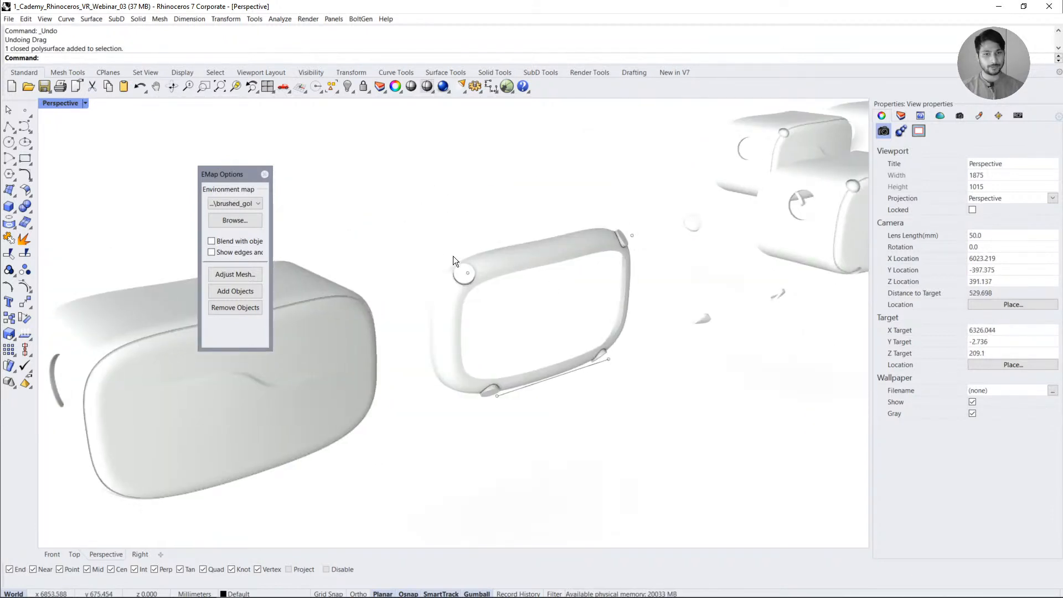
- Examine the front frame's round corner pieces by selecting the upper and lower ones
{"action": "left_click_drag", "start_coordinate": [445, 244], "coordinate": [519, 457]}
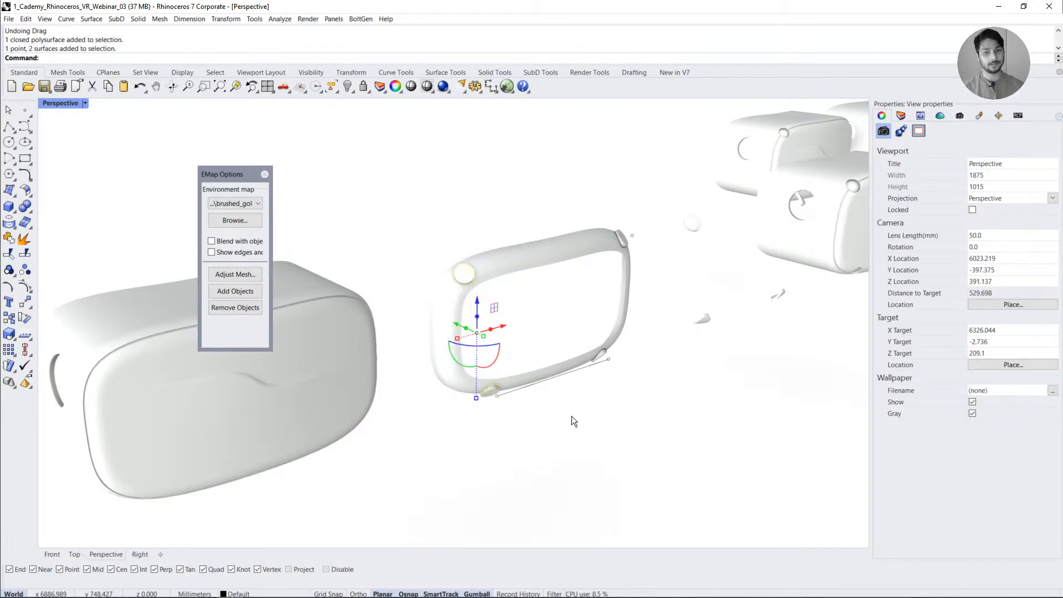
{"action": "left_click_drag", "start_coordinate": [403, 218], "coordinate": [496, 449]}
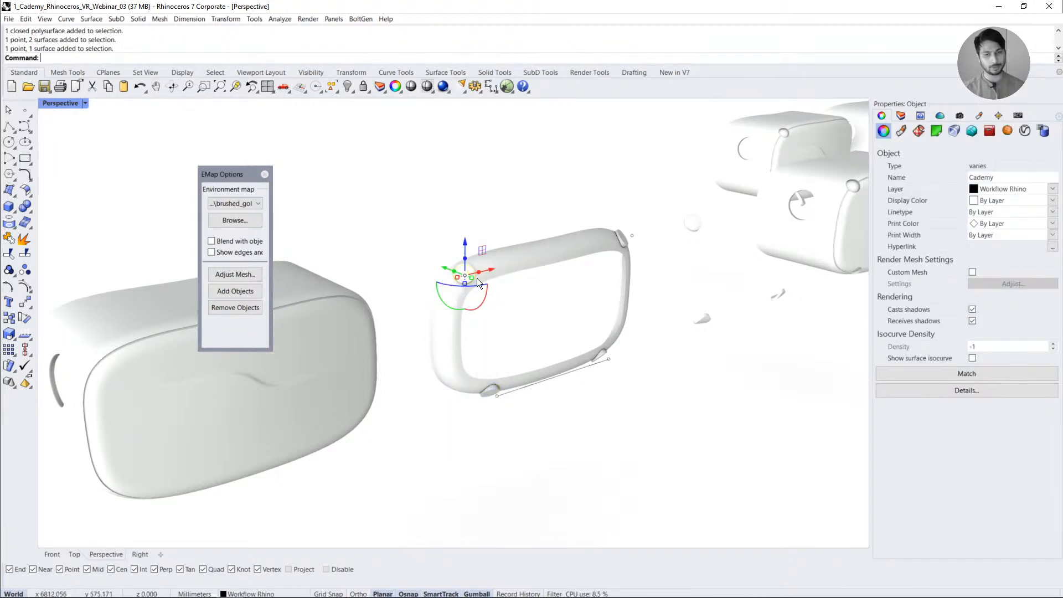
{"action": "left_click", "coordinate": [562, 326]}
{"action": "left_click", "coordinate": [626, 267]}
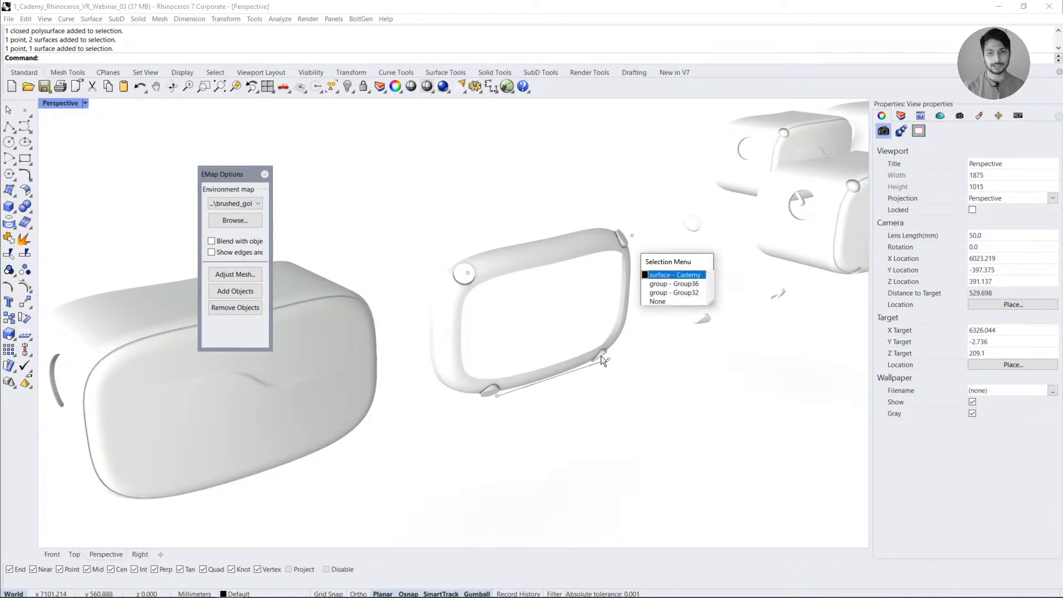
{"action": "left_click", "coordinate": [600, 355]}
{"action": "left_click", "coordinate": [599, 397]}
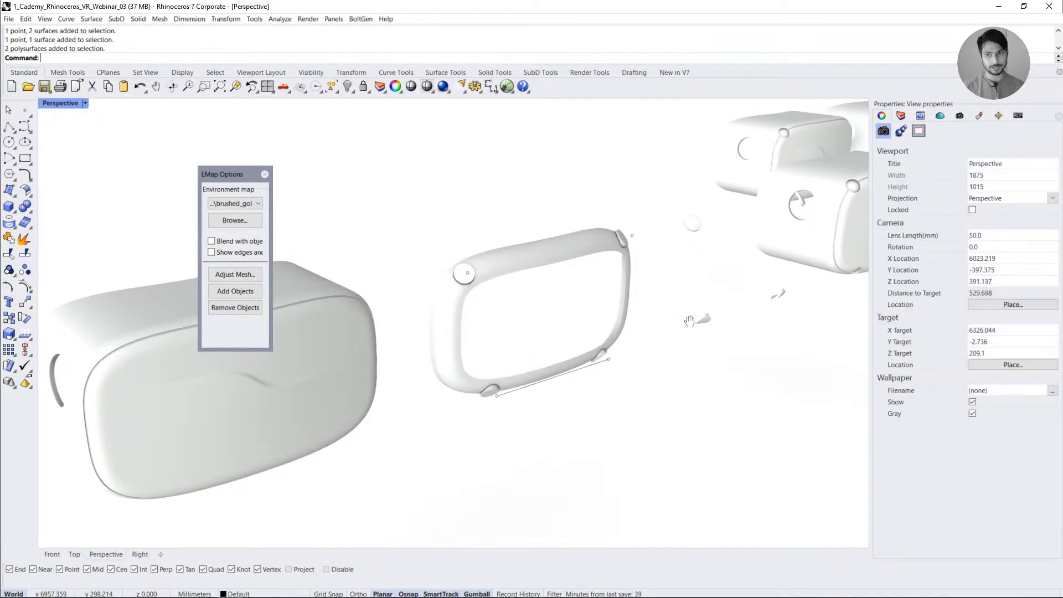
- Set the Perspective viewport back to Shaded display for the body stages with corner pieces
{"action": "right_click_drag", "start_coordinate": [689, 321], "coordinate": [491, 367], "text": "shift"}
{"action": "right_click", "coordinate": [71, 105]}
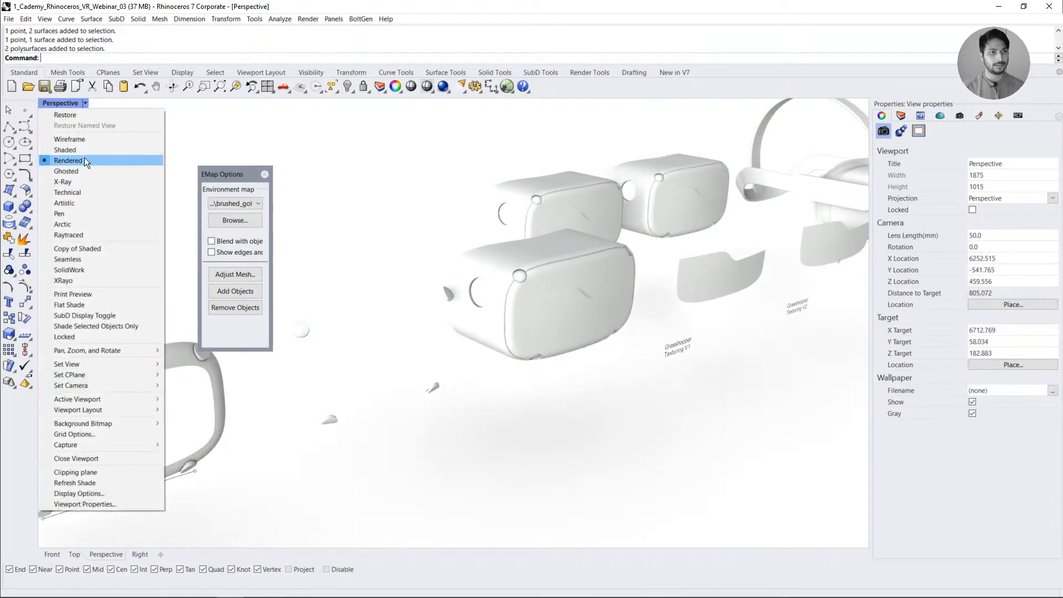
{"action": "left_click", "coordinate": [85, 151]}
{"action": "right_click_drag", "start_coordinate": [611, 315], "coordinate": [415, 363], "text": "shift"}
{"action": "right_click_drag", "start_coordinate": [548, 302], "coordinate": [387, 347], "text": "shift"}
- Zoom to the body with corner cutouts and inspect its front from below
{"action": "left_click", "coordinate": [236, 394]}
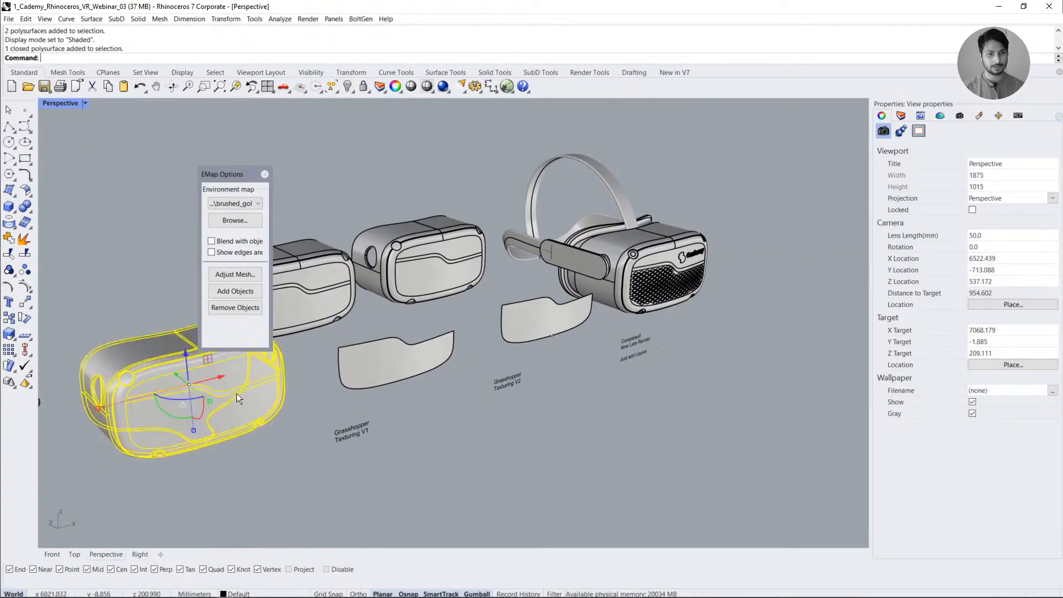
{"action": "type", "text": "zs"}
{"action": "key", "text": "Return"}
{"action": "left_click", "coordinate": [509, 530]}
{"action": "right_click_drag", "start_coordinate": [508, 530], "coordinate": [554, 478]}
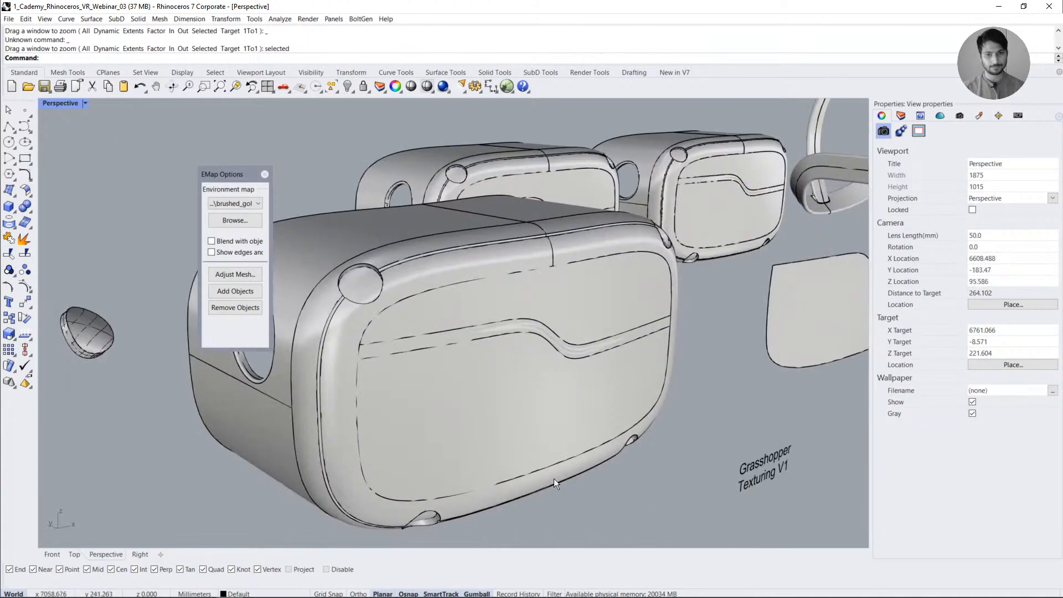
- Examine the Grasshopper Texturing V1 and V2 surfaces and the body's matching front panel by selecting each one
{"action": "right_click_drag", "start_coordinate": [620, 411], "coordinate": [486, 410], "text": "shift"}
{"action": "scroll", "coordinate": [497, 394], "scroll_direction": "down", "scroll_amount": 4}
{"action": "scroll", "coordinate": [497, 394], "scroll_direction": "down", "scroll_amount": 3}
{"action": "right_click_drag", "start_coordinate": [553, 383], "coordinate": [436, 397], "text": "shift"}
{"action": "right_click_drag", "start_coordinate": [541, 321], "coordinate": [522, 377]}
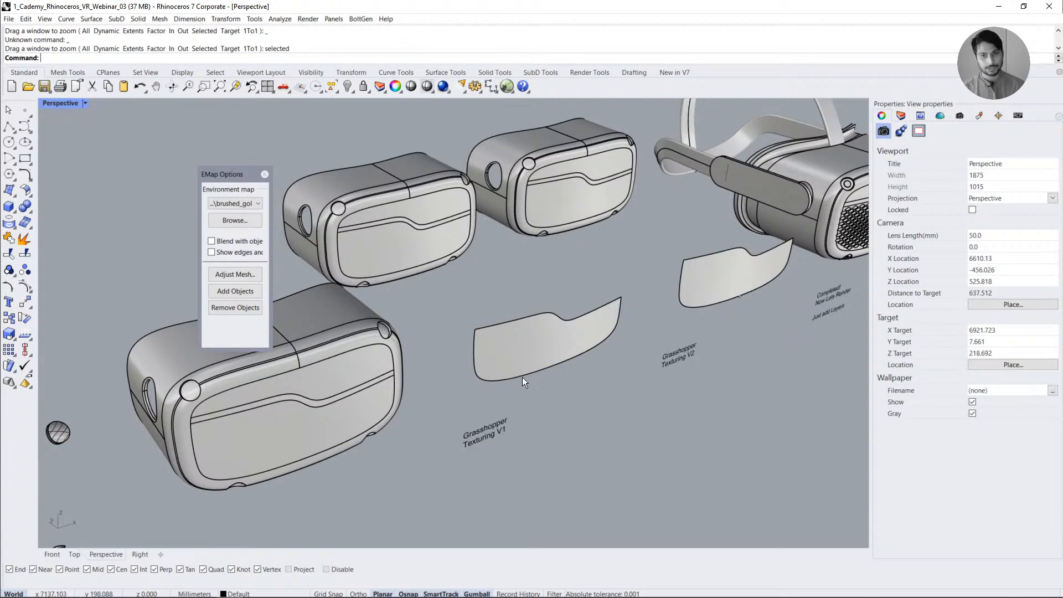
{"action": "left_click", "coordinate": [480, 351]}
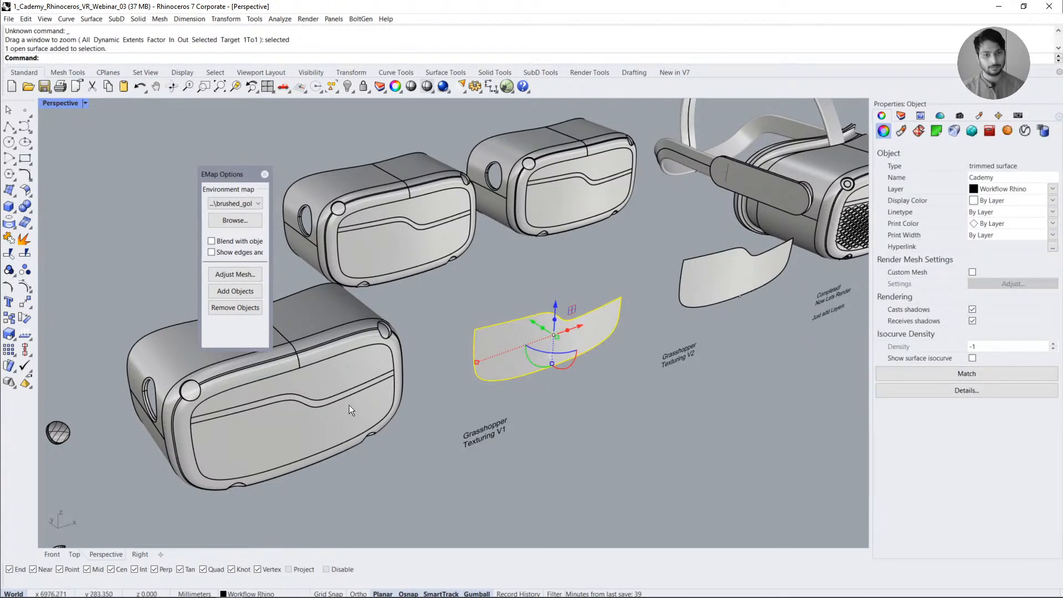
{"action": "left_click", "coordinate": [310, 434]}
{"action": "left_click", "coordinate": [362, 491]}
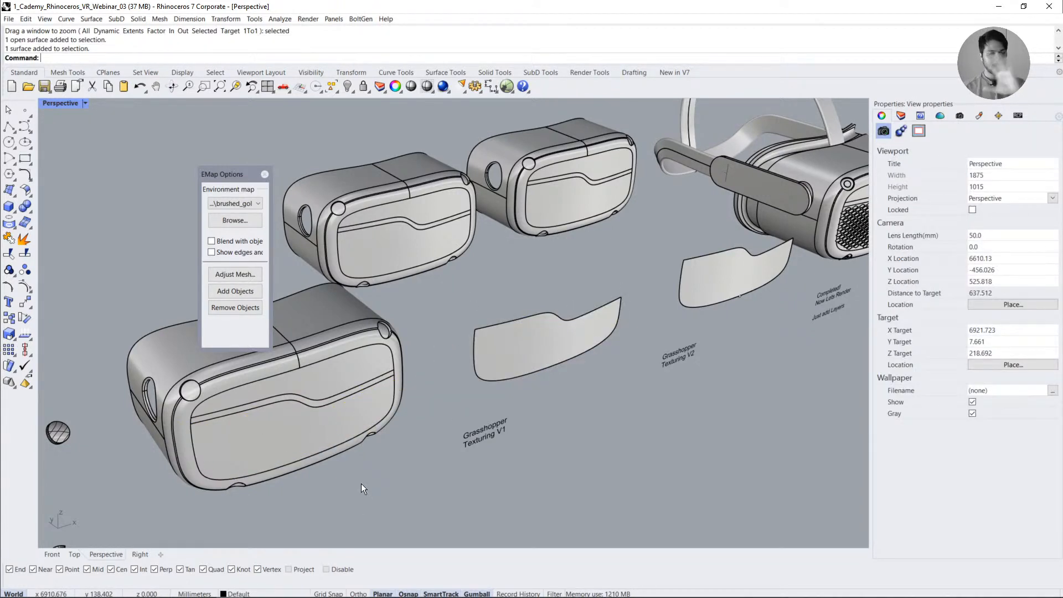
{"action": "left_click", "coordinate": [748, 290]}
{"action": "left_click", "coordinate": [723, 431]}
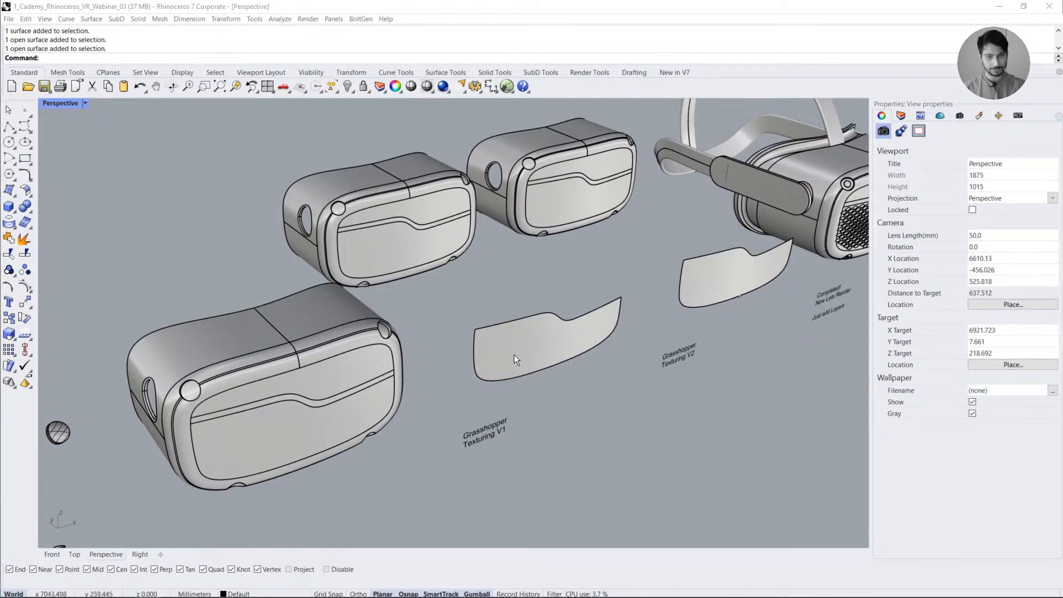
- Open the Grasshopper editor beside the Perspective viewport, keeping the V1 and V2 texturing surfaces in view
{"action": "scroll", "coordinate": [586, 266], "scroll_direction": "down", "scroll_amount": 10}
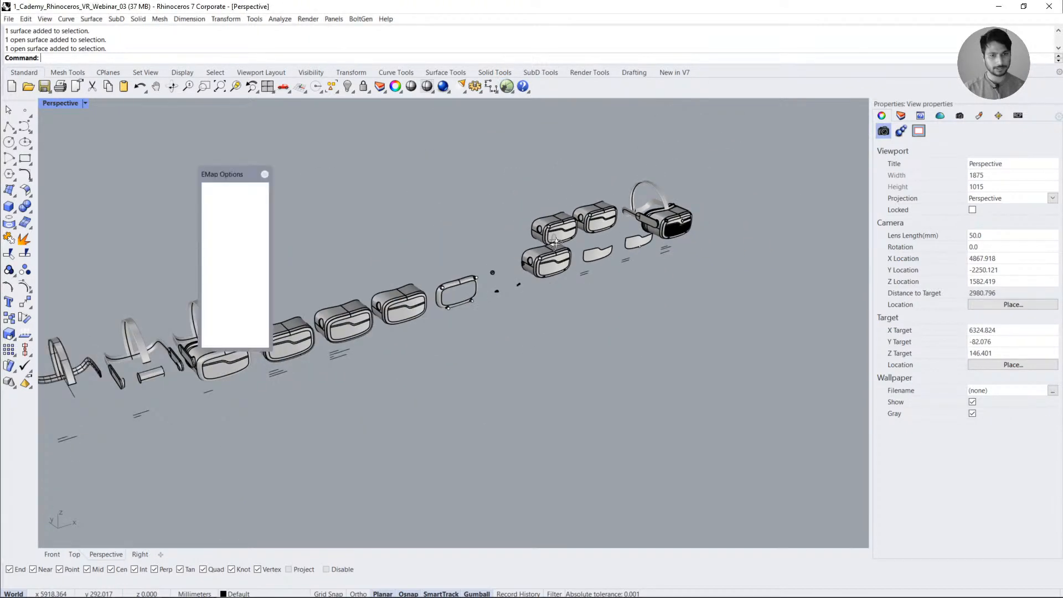
{"action": "right_click_drag", "start_coordinate": [622, 216], "coordinate": [576, 358]}
{"action": "scroll", "coordinate": [646, 330], "scroll_direction": "up", "scroll_amount": 3}
{"action": "right_click_drag", "start_coordinate": [647, 329], "coordinate": [486, 330], "text": "shift"}
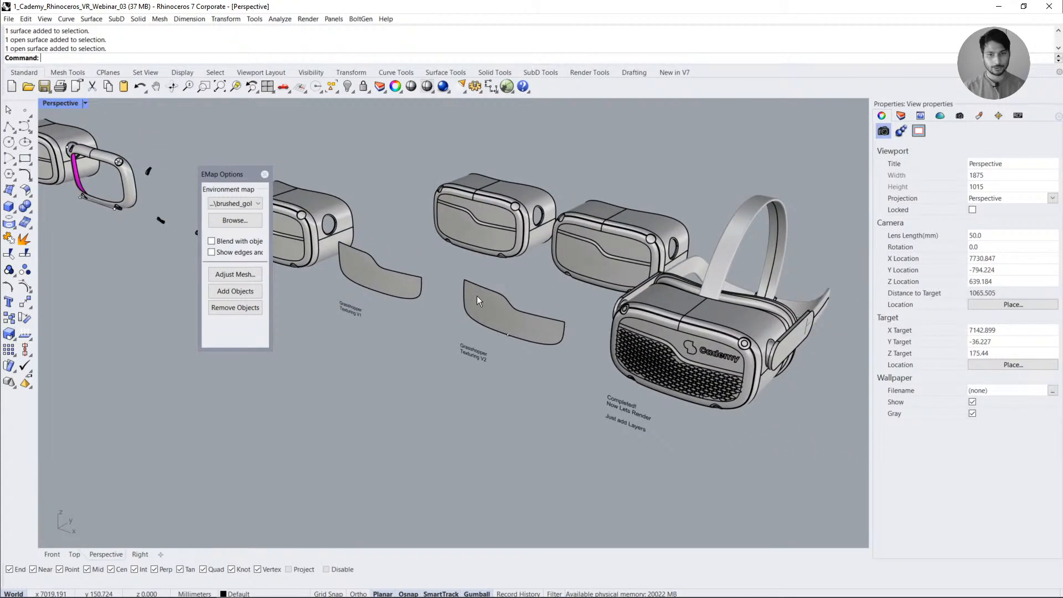
{"action": "left_click", "coordinate": [510, 86]}
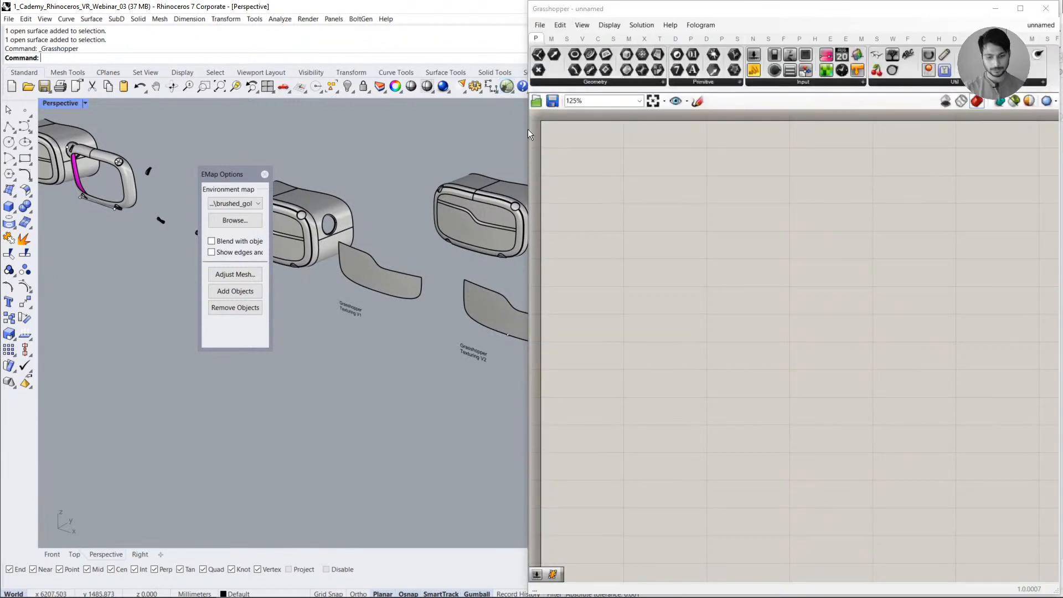
{"action": "left_click", "coordinate": [713, 392]}
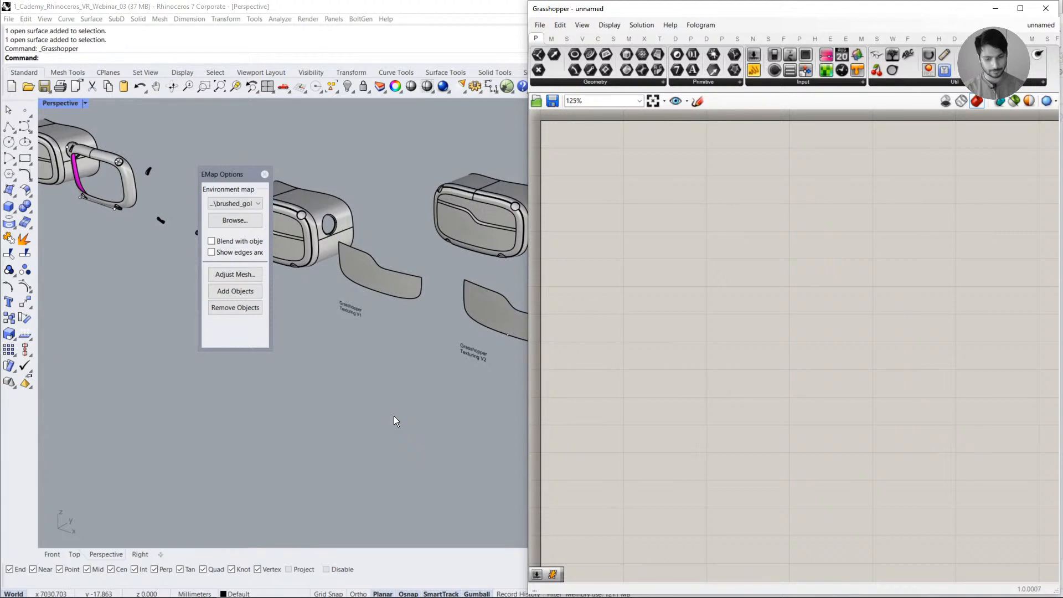
{"action": "right_click_drag", "start_coordinate": [394, 417], "coordinate": [430, 335]}
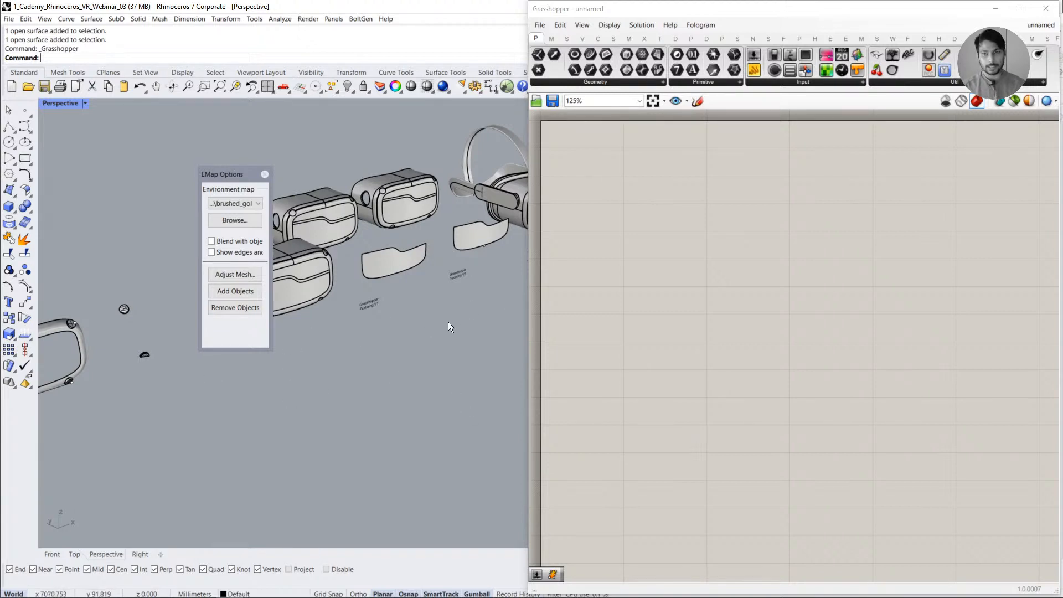
{"action": "left_click", "coordinate": [674, 341]}
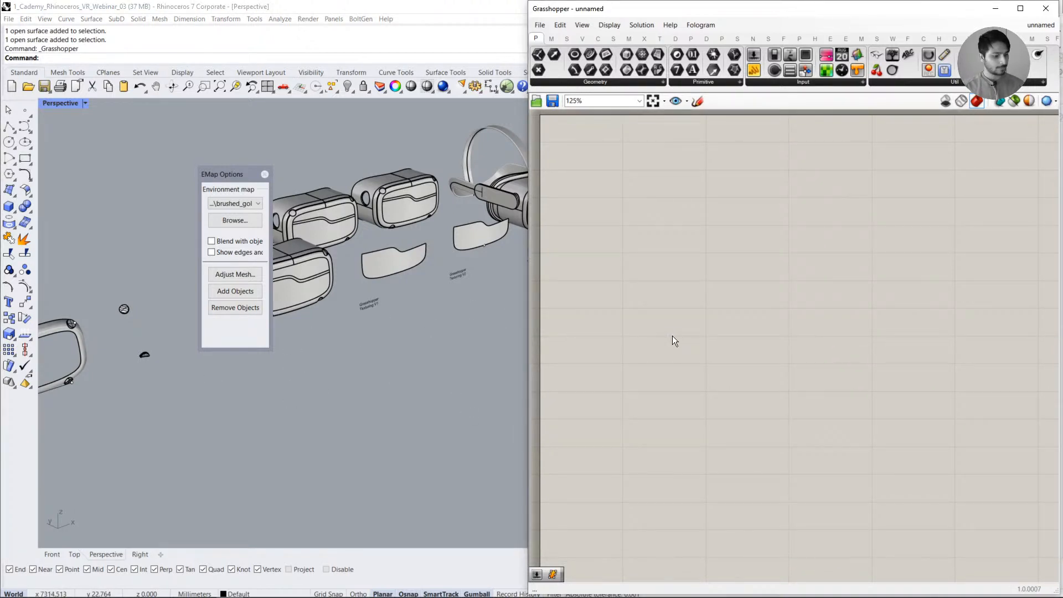
{"action": "scroll", "coordinate": [473, 245], "scroll_direction": "up", "scroll_amount": 5}
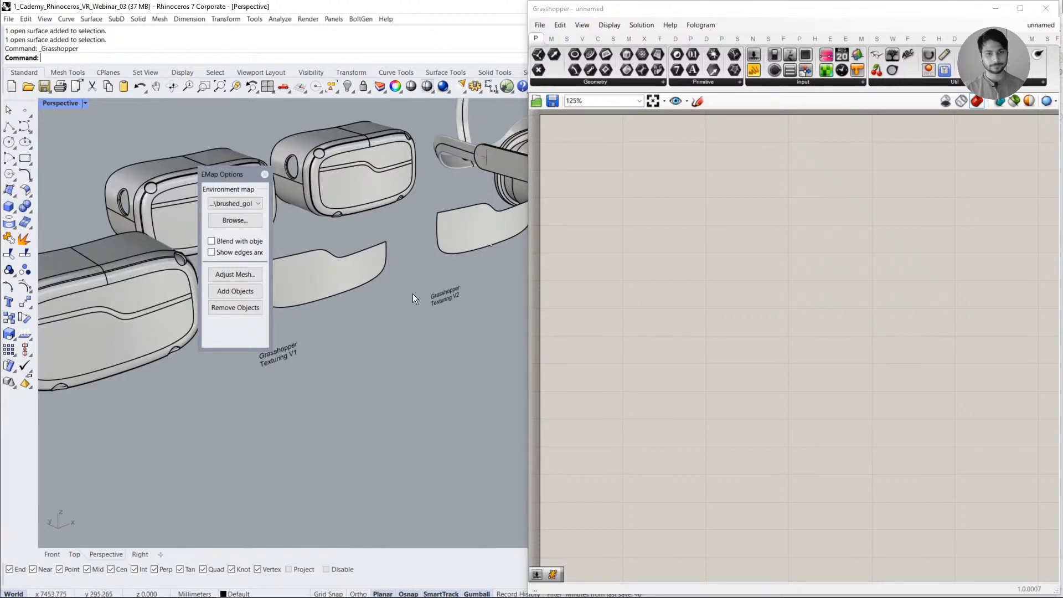
- Close the Grasshopper editor and relaunch it with the Grasshopper command, bringing up the blank canvas
{"action": "left_click", "coordinate": [1046, 8]}
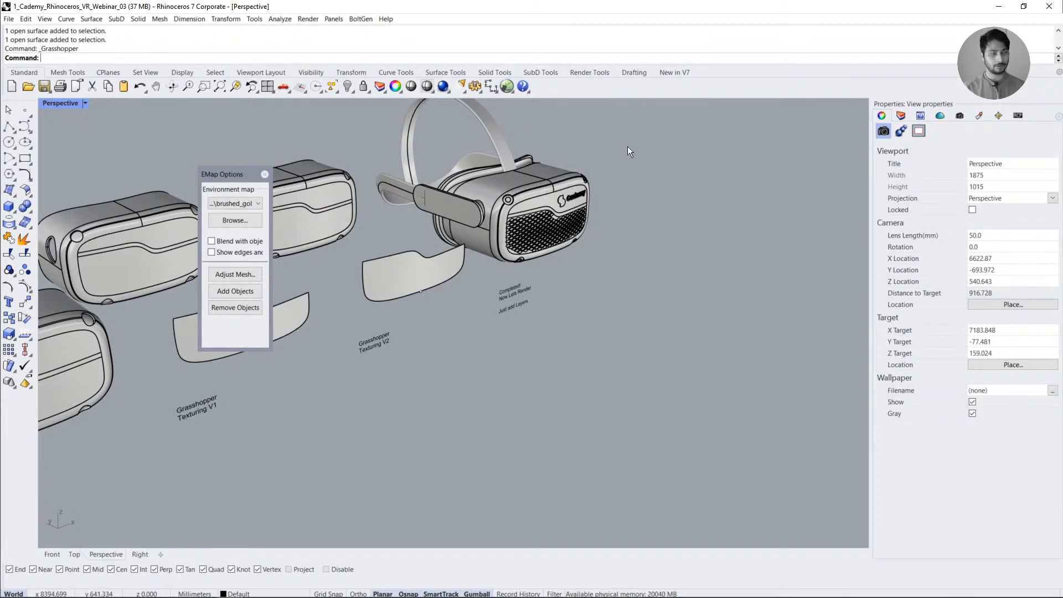
{"action": "type", "text": "Grasshopper"}
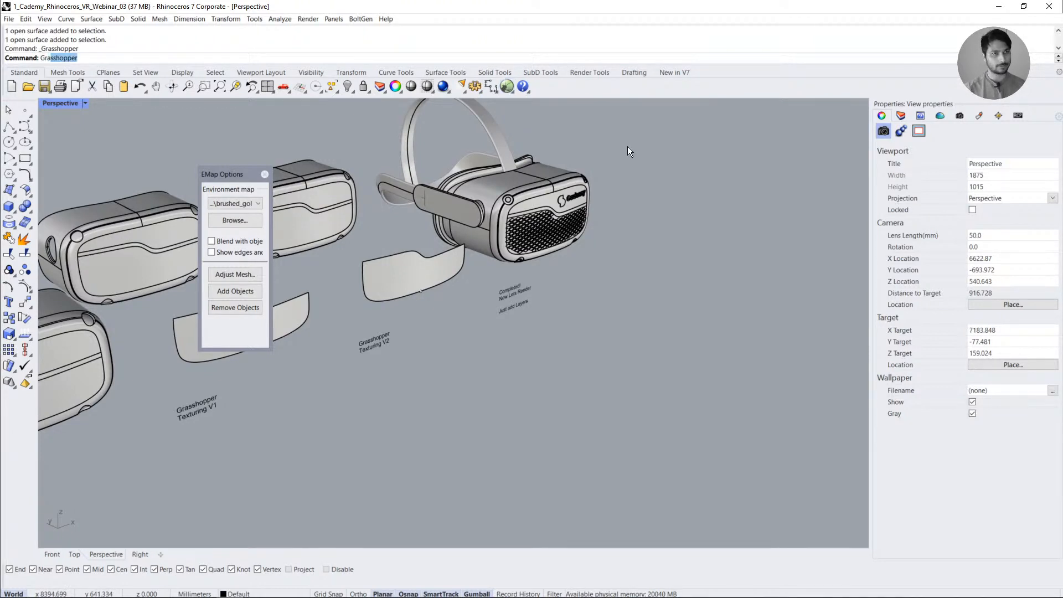
{"action": "key", "text": "Return"}
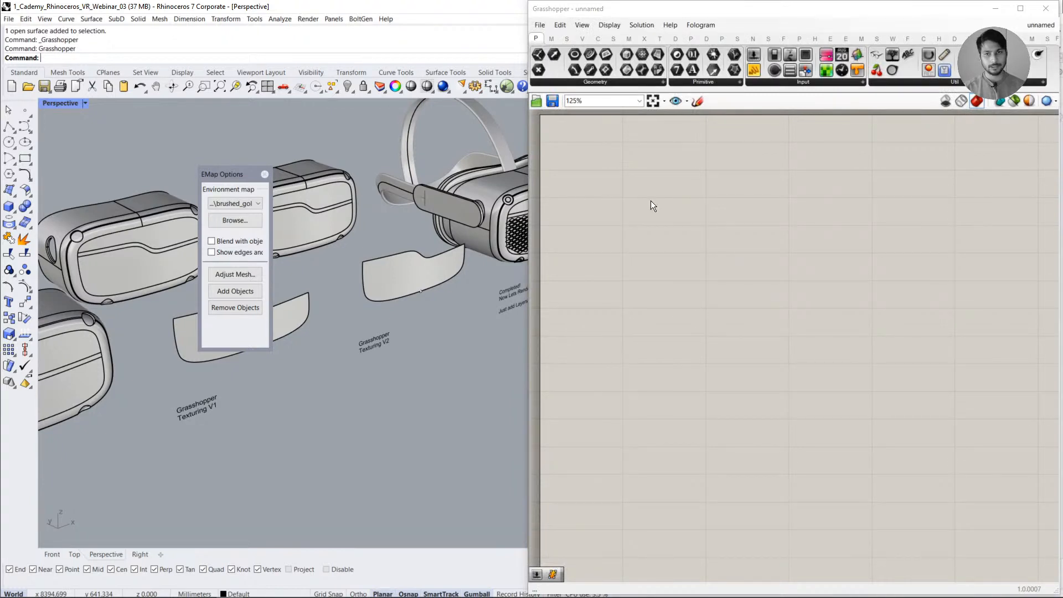
{"action": "right_click_drag", "start_coordinate": [651, 201], "coordinate": [663, 202]}
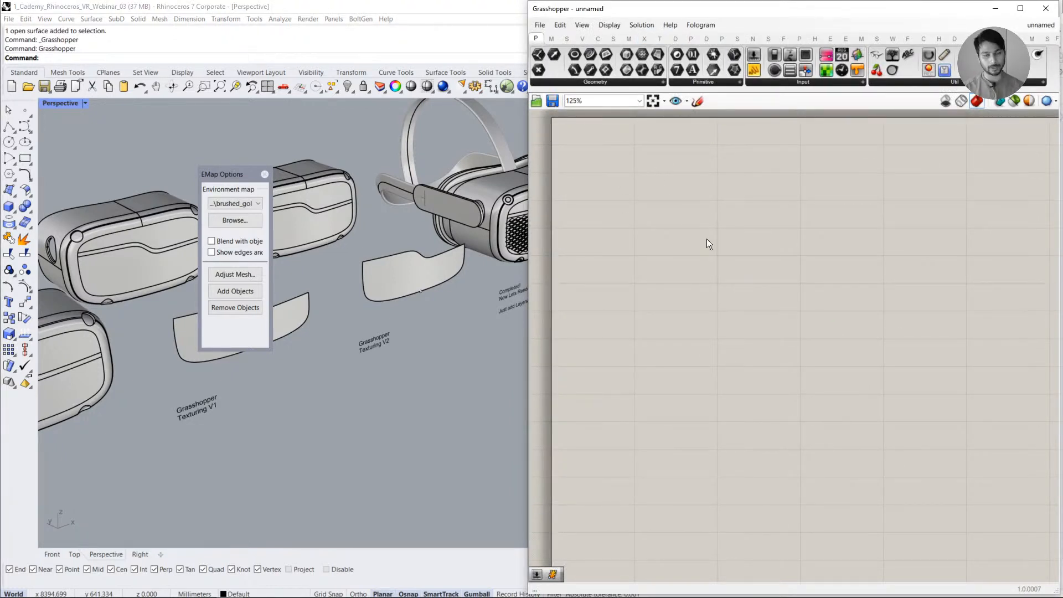
{"action": "right_click_drag", "start_coordinate": [706, 239], "coordinate": [683, 238]}
{"action": "right_click_drag", "start_coordinate": [712, 290], "coordinate": [706, 296]}
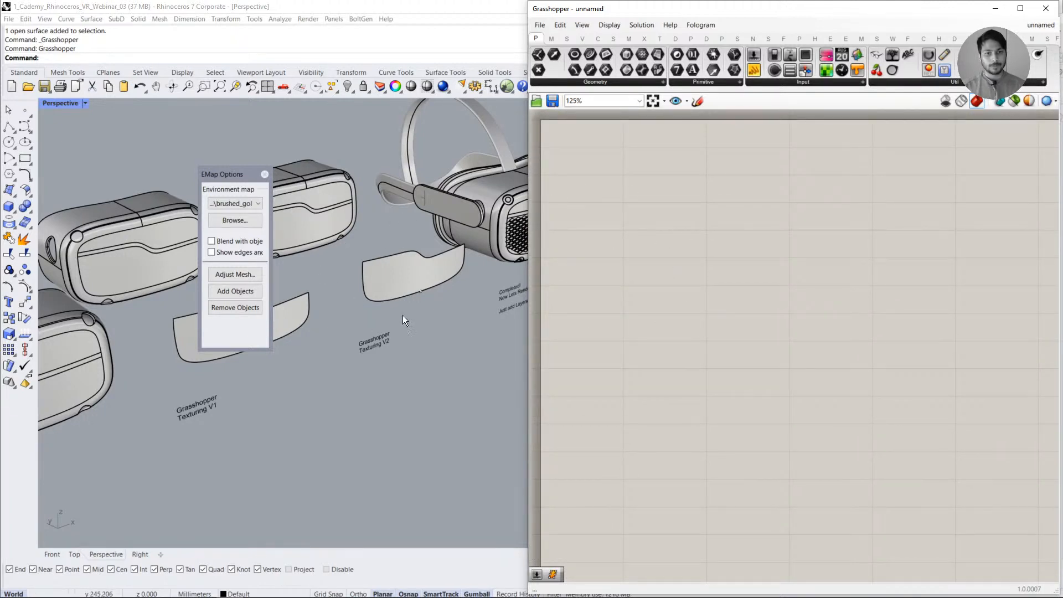
{"action": "mouse_move", "coordinate": [657, 268]}
{"action": "right_mouse_down"}
{"action": "mouse_move", "coordinate": [668, 280]}
{"action": "mouse_move", "coordinate": [671, 264]}
{"action": "right_mouse_up"}
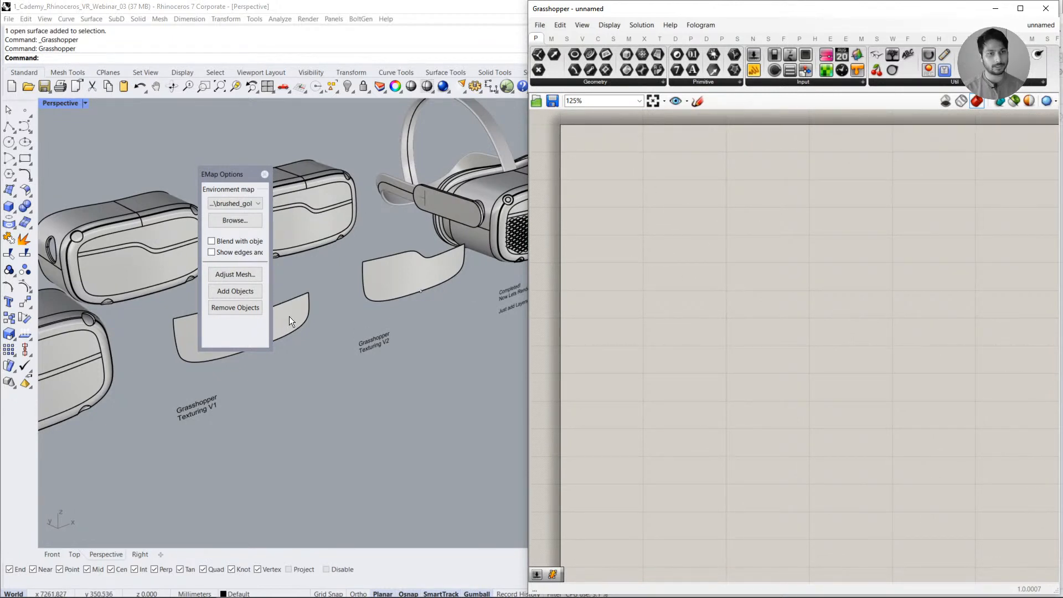
- Close the EMap Options dialog and bring both Grasshopper texturing surfaces into clear view
{"action": "left_click", "coordinate": [261, 176]}
{"action": "left_click", "coordinate": [264, 175]}
{"action": "scroll", "coordinate": [371, 387], "scroll_direction": "up", "scroll_amount": 3}
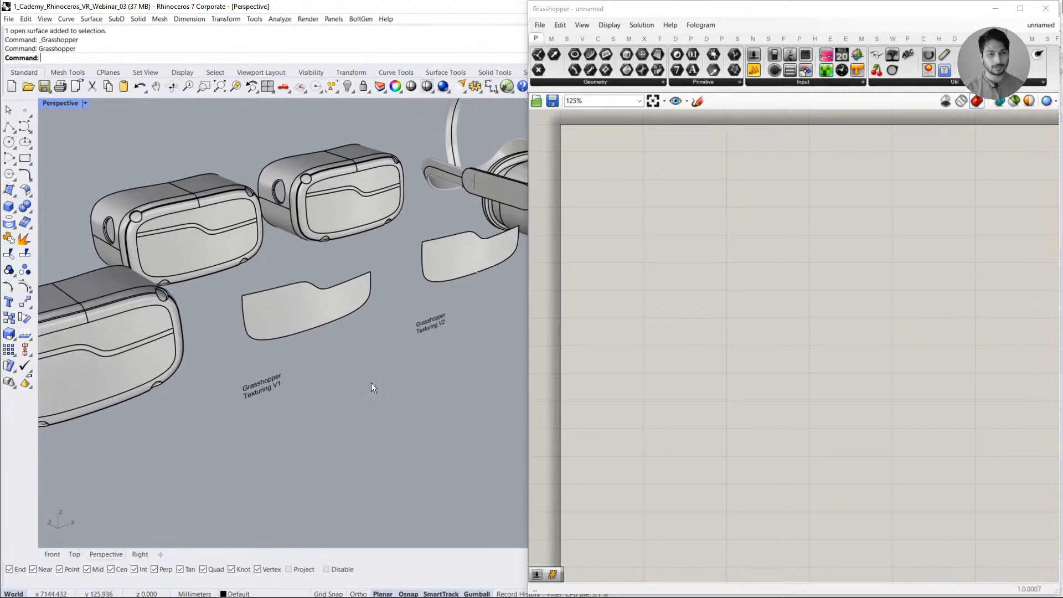
- Point out the Grasshopper Texturing V1 surface and the V2 surface by selecting and deselecting each one
{"action": "left_click", "coordinate": [327, 325]}
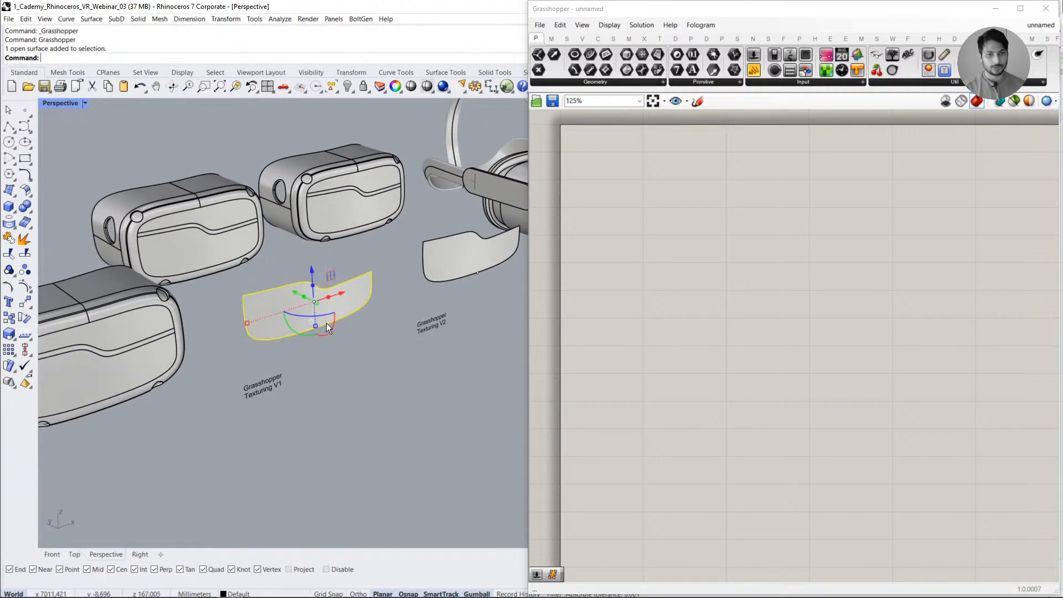
{"action": "left_click", "coordinate": [329, 385]}
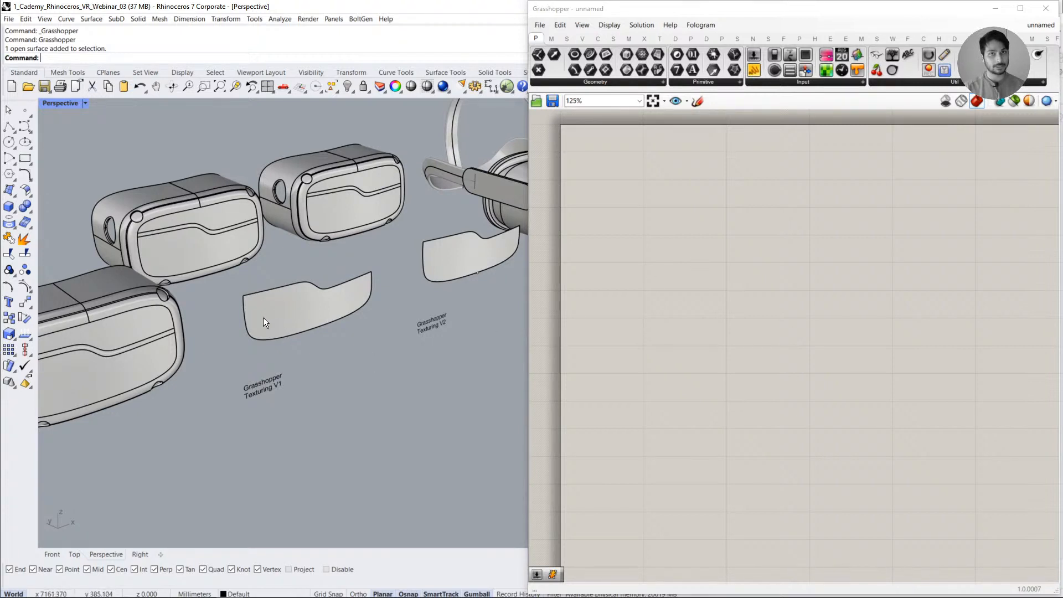
{"action": "right_click_drag", "start_coordinate": [463, 292], "coordinate": [429, 305], "text": "shift"}
{"action": "left_click", "coordinate": [436, 263]}
{"action": "left_click", "coordinate": [461, 349]}
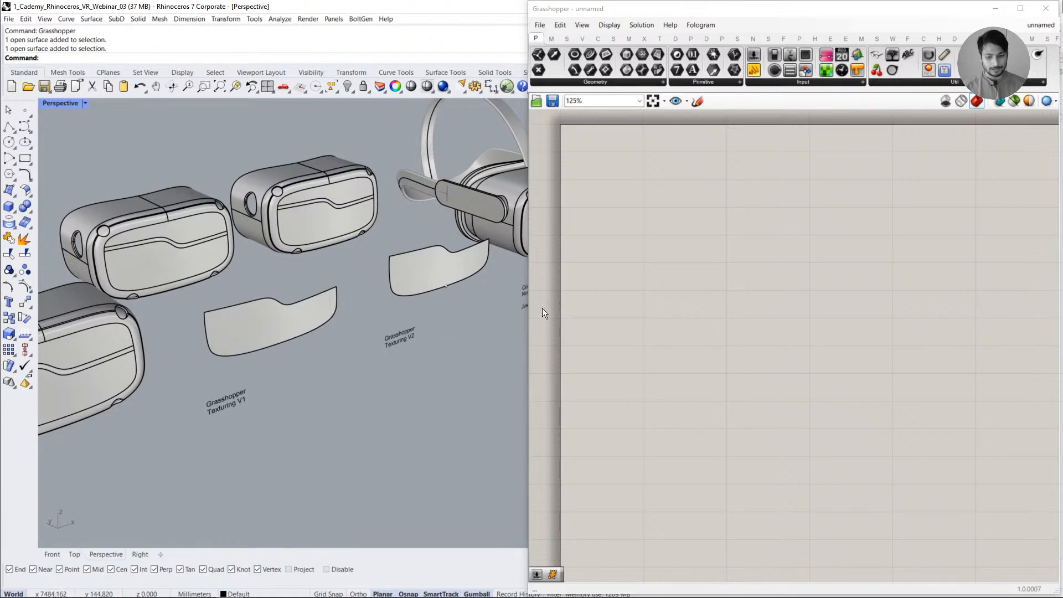
- Browse several Grasshopper component categories and return to the parameter components
{"action": "left_click", "coordinate": [733, 239]}
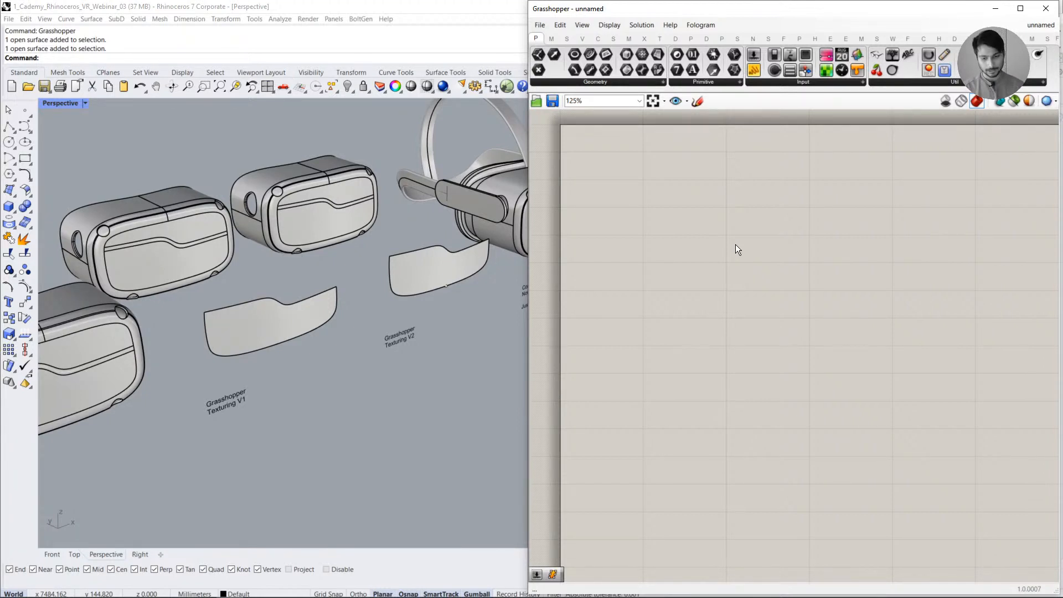
{"action": "left_click", "coordinate": [755, 40]}
{"action": "left_click", "coordinate": [770, 39]}
{"action": "left_click", "coordinate": [785, 38]}
{"action": "left_click", "coordinate": [802, 38]}
{"action": "left_click", "coordinate": [831, 39]}
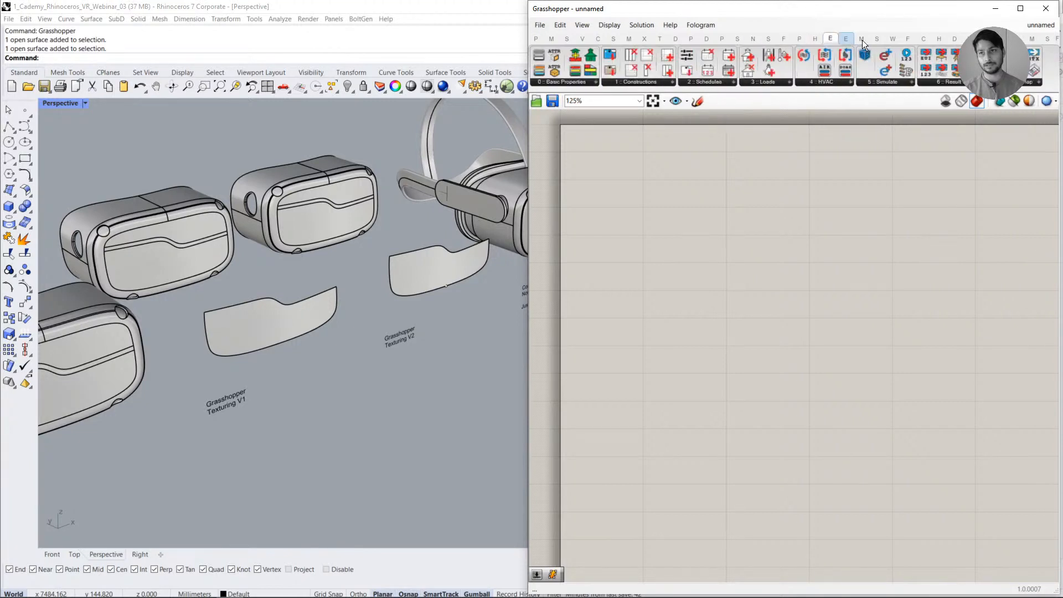
{"action": "left_click", "coordinate": [862, 40]}
{"action": "left_click", "coordinate": [535, 38]}
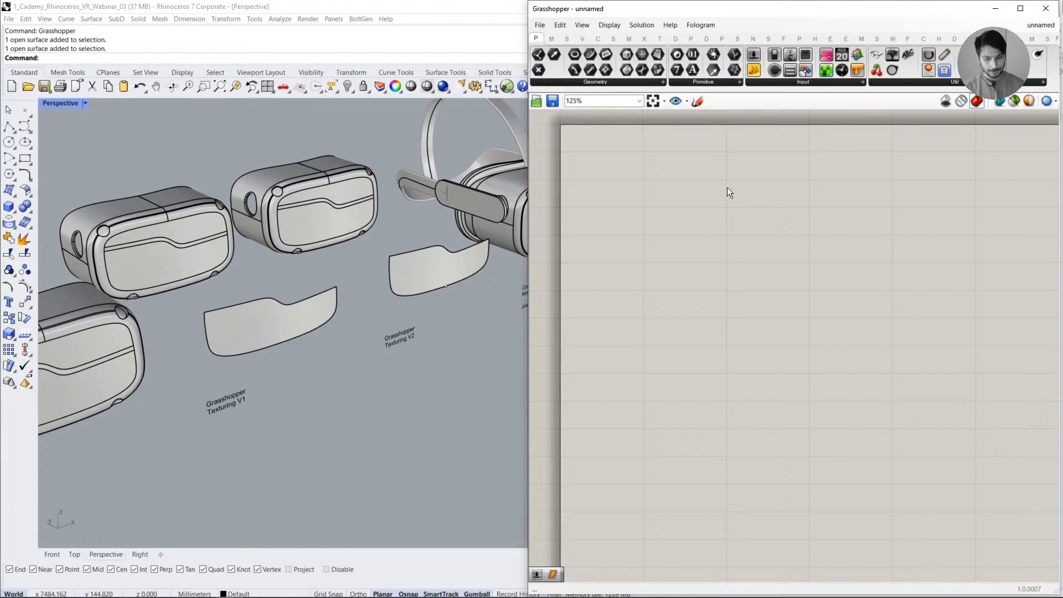
- Add a Surface parameter to the Grasshopper canvas through a component search and place it near the canvas's upper-left area
{"action": "double_click", "coordinate": [730, 218]}
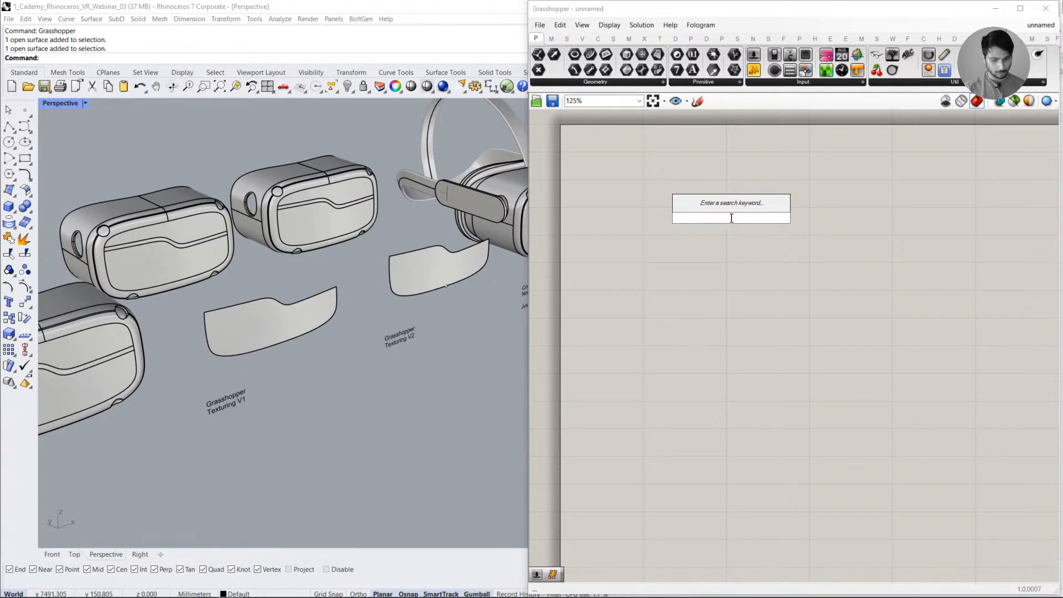
{"action": "type", "text": "SURFACE"}
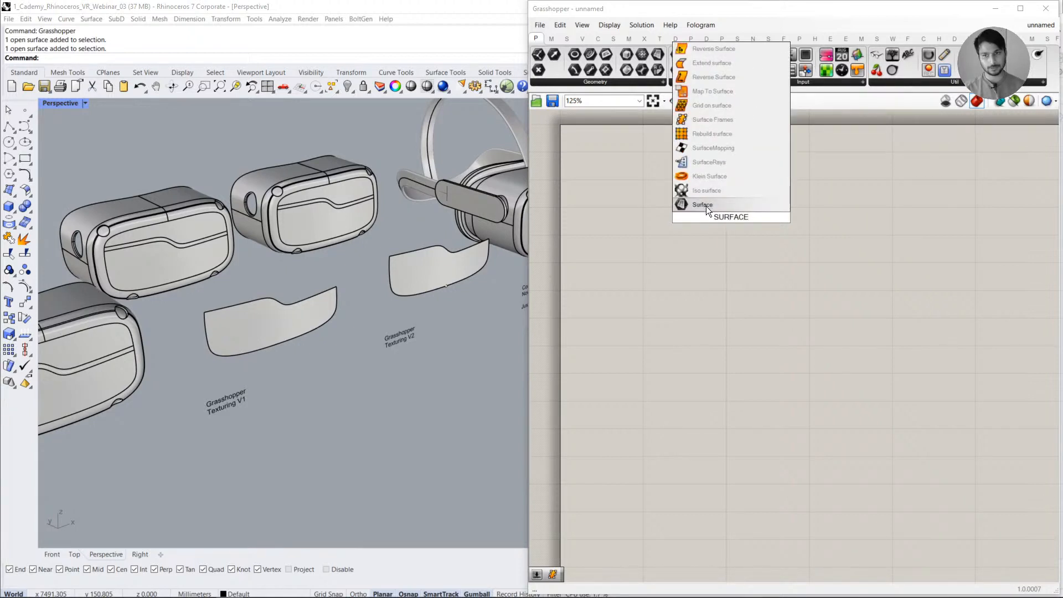
{"action": "left_click", "coordinate": [704, 205]}
{"action": "left_click_drag", "start_coordinate": [715, 230], "coordinate": [683, 270]}
{"action": "left_click", "coordinate": [688, 328]}
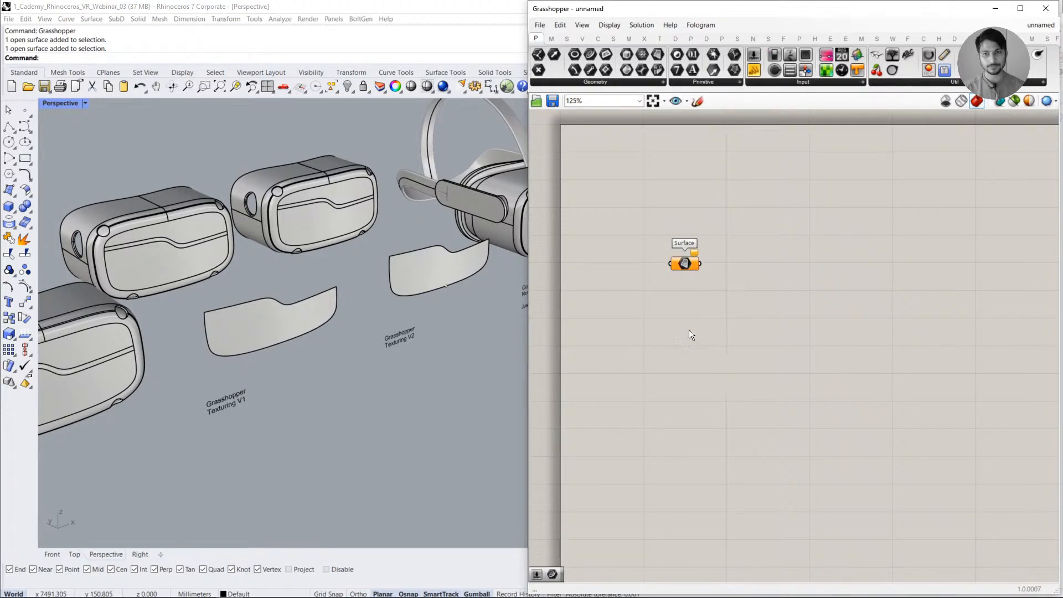
{"action": "right_click_drag", "start_coordinate": [673, 334], "coordinate": [656, 306]}
{"action": "left_click_drag", "start_coordinate": [670, 238], "coordinate": [673, 274]}
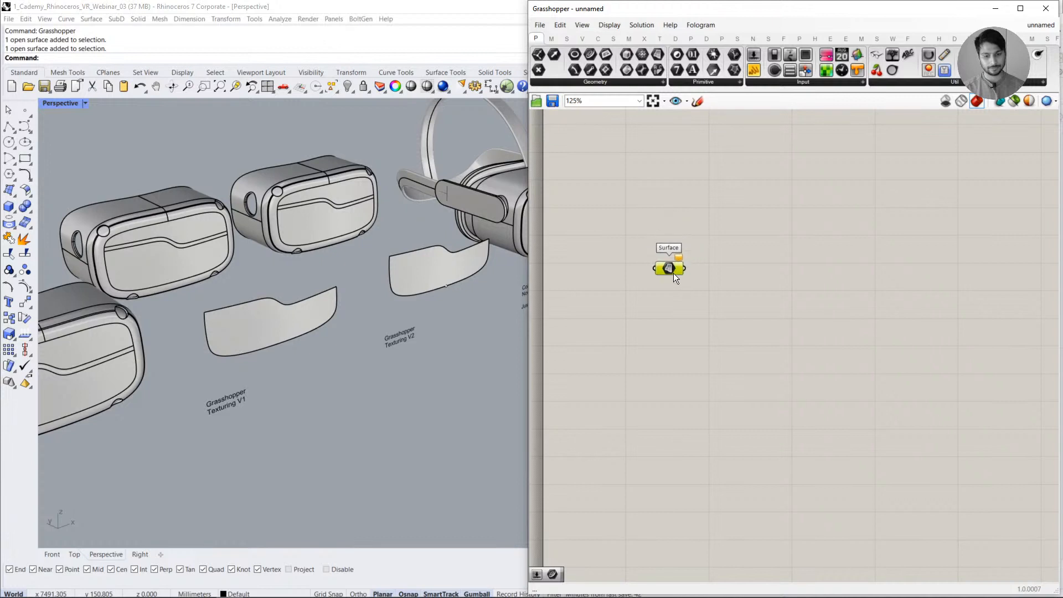
{"action": "double_click", "coordinate": [686, 341]}
{"action": "type", "text": "SURFAC"}
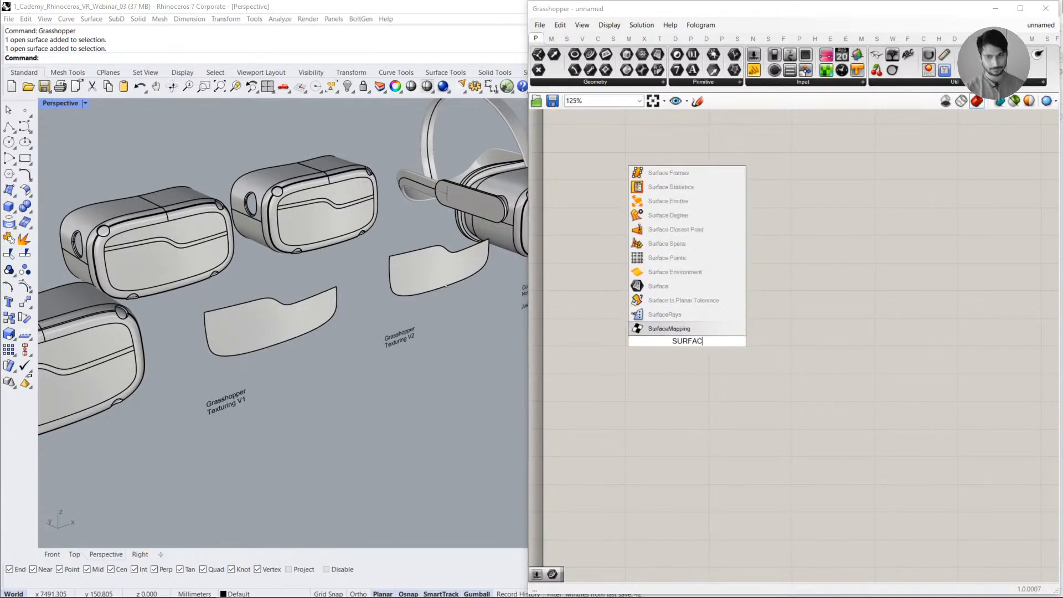
{"action": "type", "text": "E"}
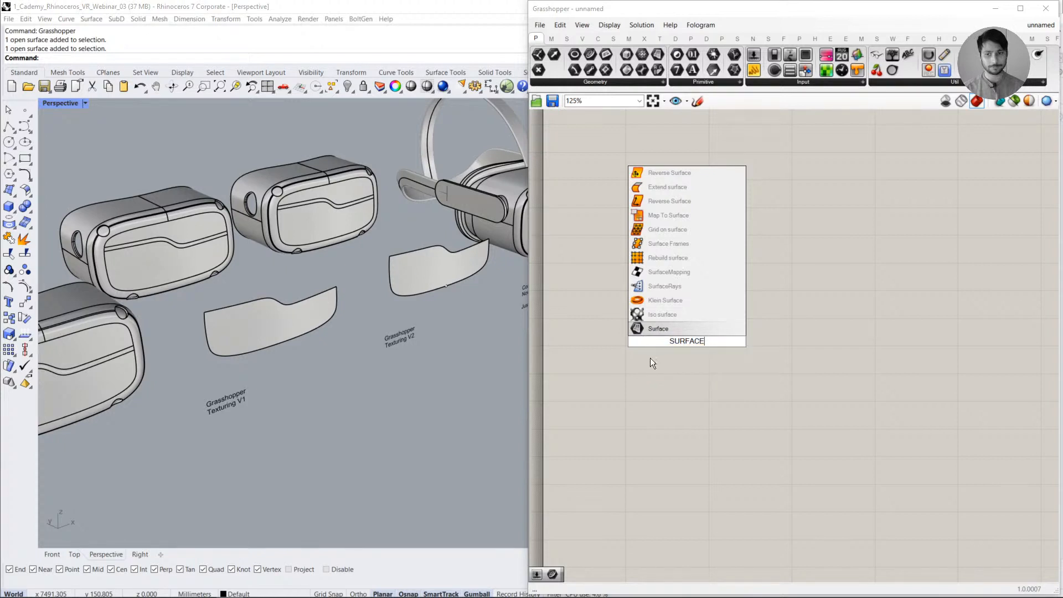
{"action": "key", "text": "Return"}
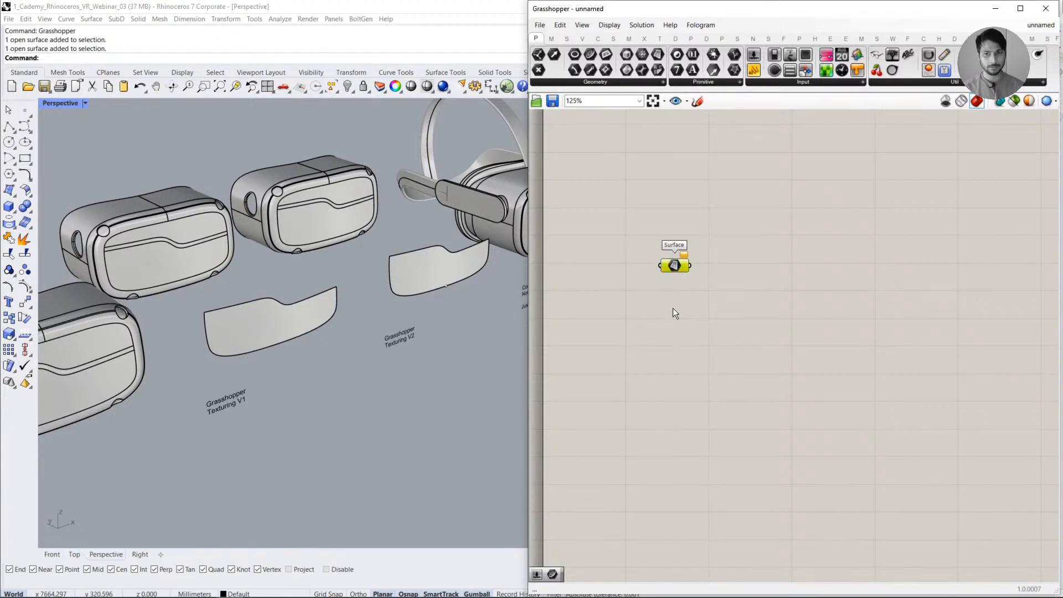
- Reference the Grasshopper Texturing V1 surface as the single surface of the Surface parameter
{"action": "right_click", "coordinate": [676, 264]}
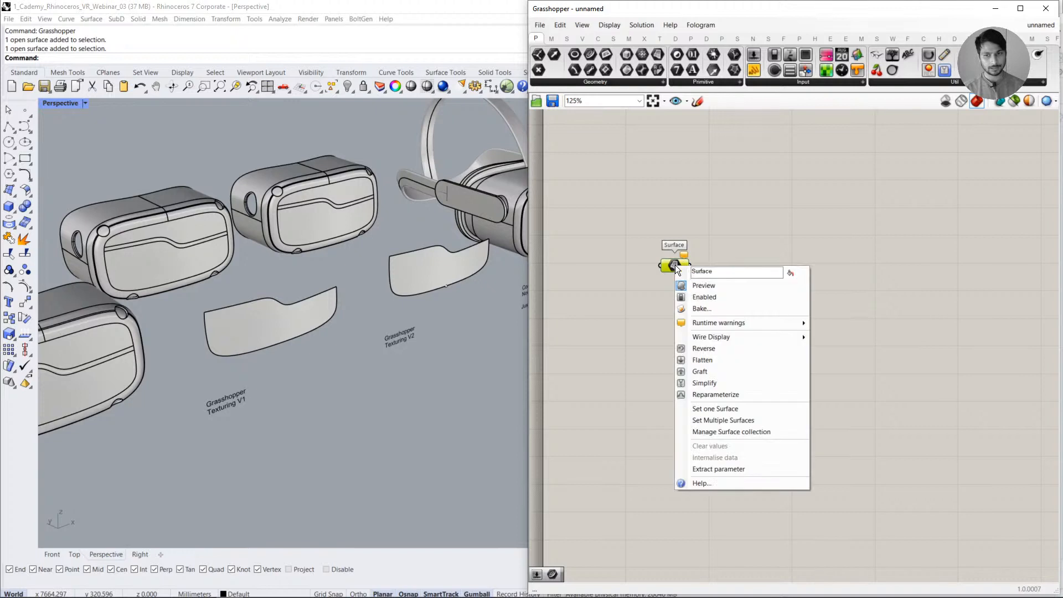
{"action": "left_click", "coordinate": [712, 407]}
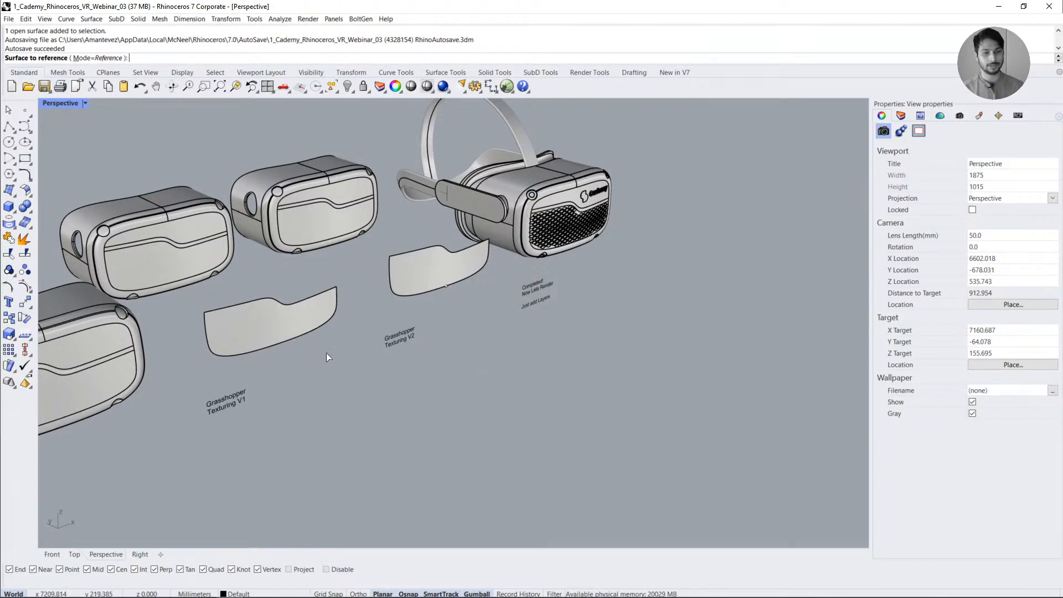
{"action": "left_click", "coordinate": [269, 328]}
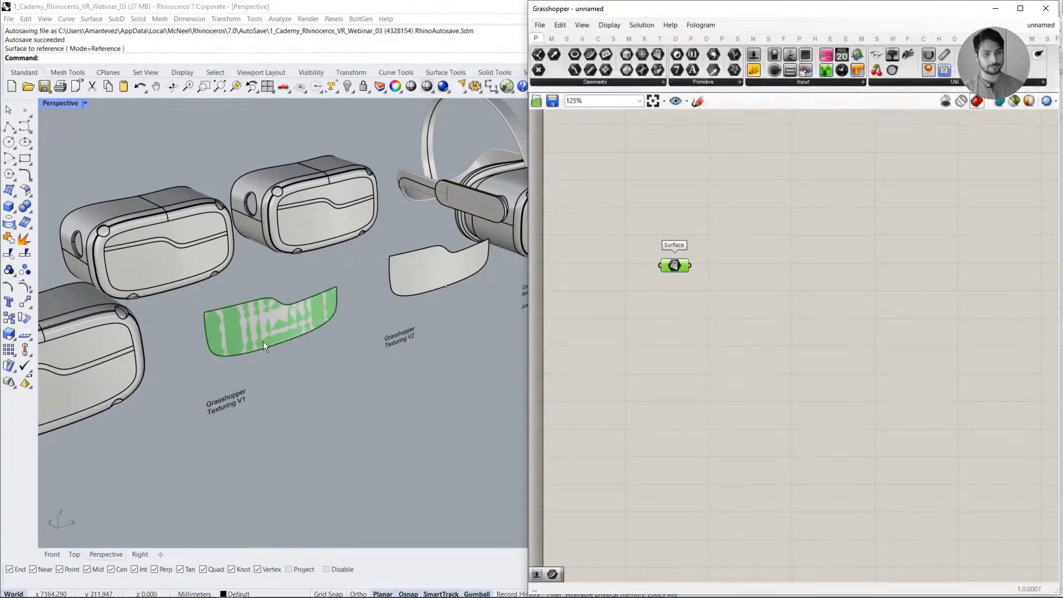
- Zoom to the original Texturing V1 surface and hide it in Rhino, leaving only the Grasshopper preview
{"action": "left_click", "coordinate": [264, 341]}
{"action": "scroll", "coordinate": [284, 272], "scroll_direction": "down", "scroll_amount": 4}
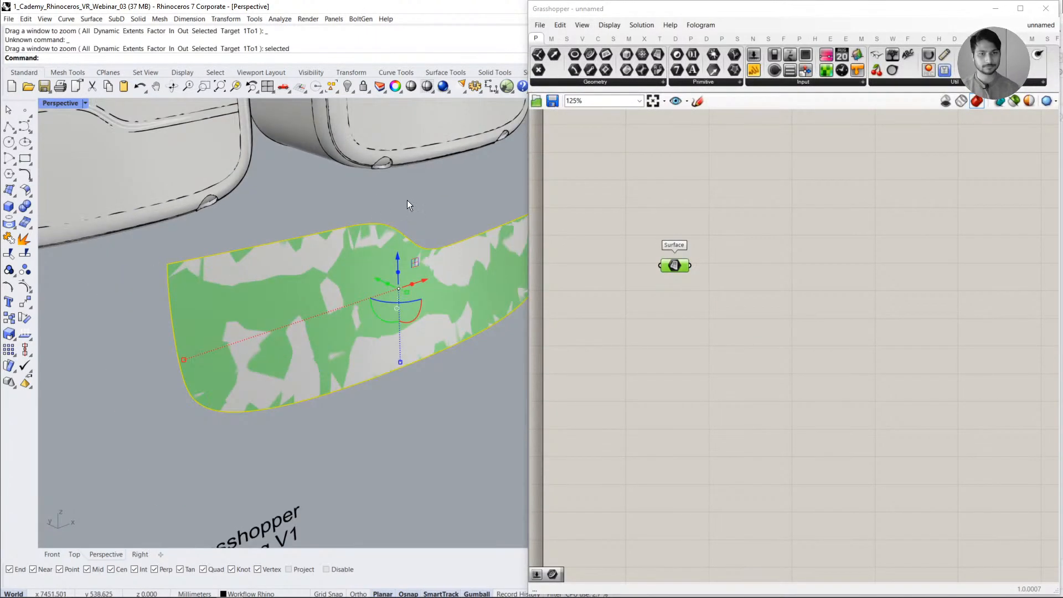
{"action": "left_click", "coordinate": [408, 203]}
{"action": "right_click_drag", "start_coordinate": [449, 281], "coordinate": [432, 300], "text": "shift"}
{"action": "left_click", "coordinate": [421, 324]}
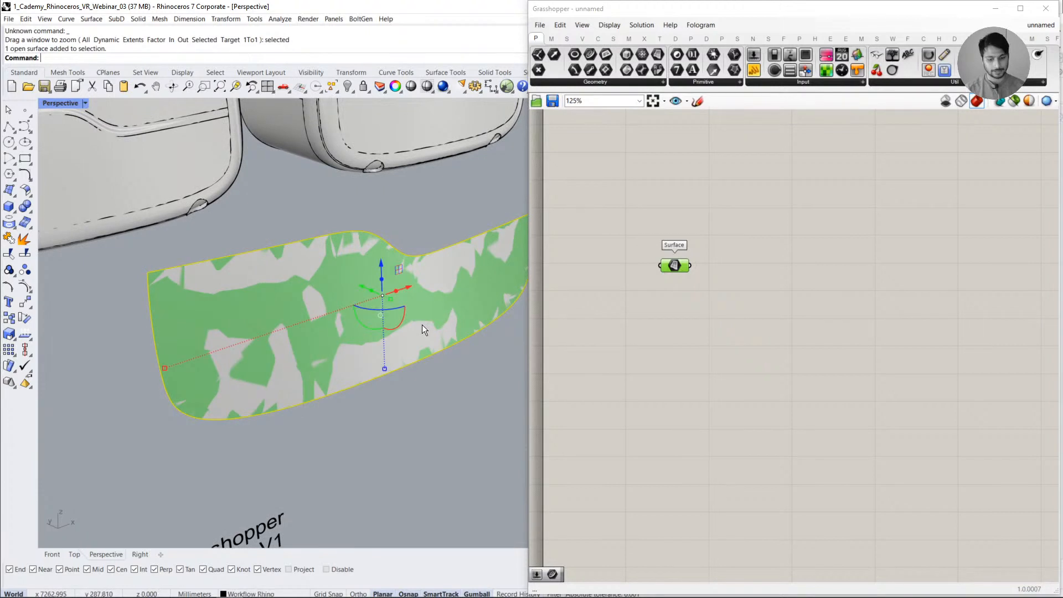
{"action": "key", "text": "ctrl+h"}
{"action": "left_click", "coordinate": [670, 284]}
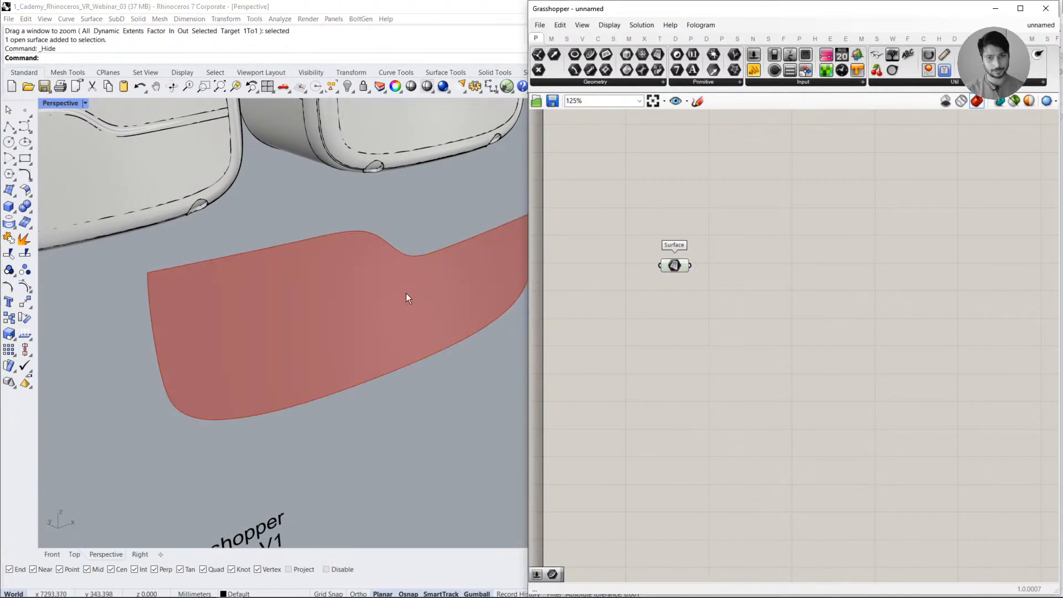
- Examine the referenced surface's Grasshopper preview in the Perspective viewport while selecting and deselecting the Surface parameter
{"action": "mouse_move", "coordinate": [407, 293]}
{"action": "right_mouse_down"}
{"action": "mouse_move", "coordinate": [420, 292]}
{"action": "mouse_move", "coordinate": [410, 306]}
{"action": "right_mouse_up"}
{"action": "left_click", "coordinate": [693, 308]}
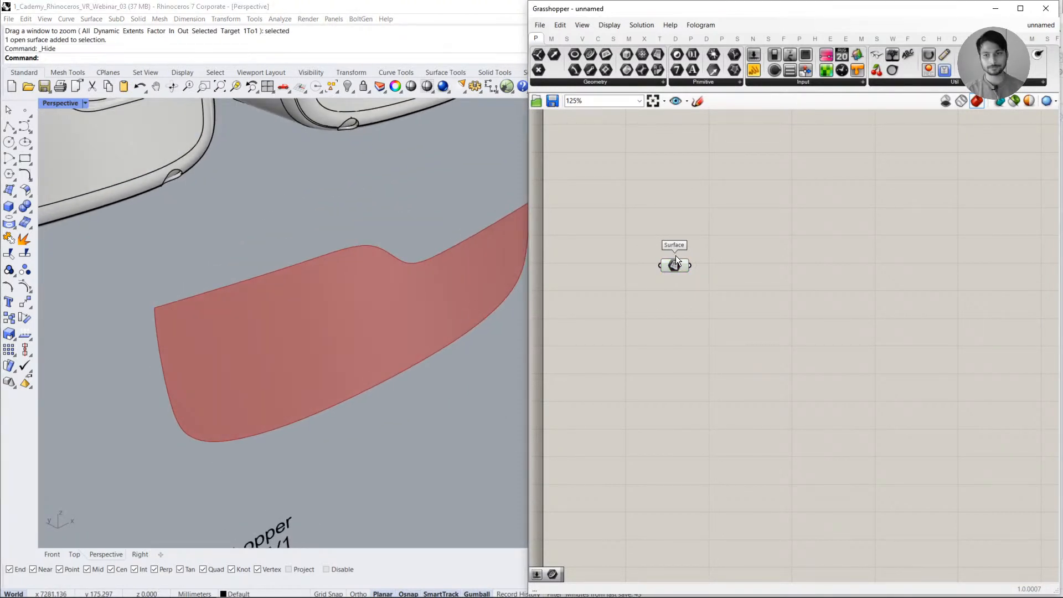
{"action": "left_click", "coordinate": [675, 263]}
{"action": "left_click", "coordinate": [705, 337]}
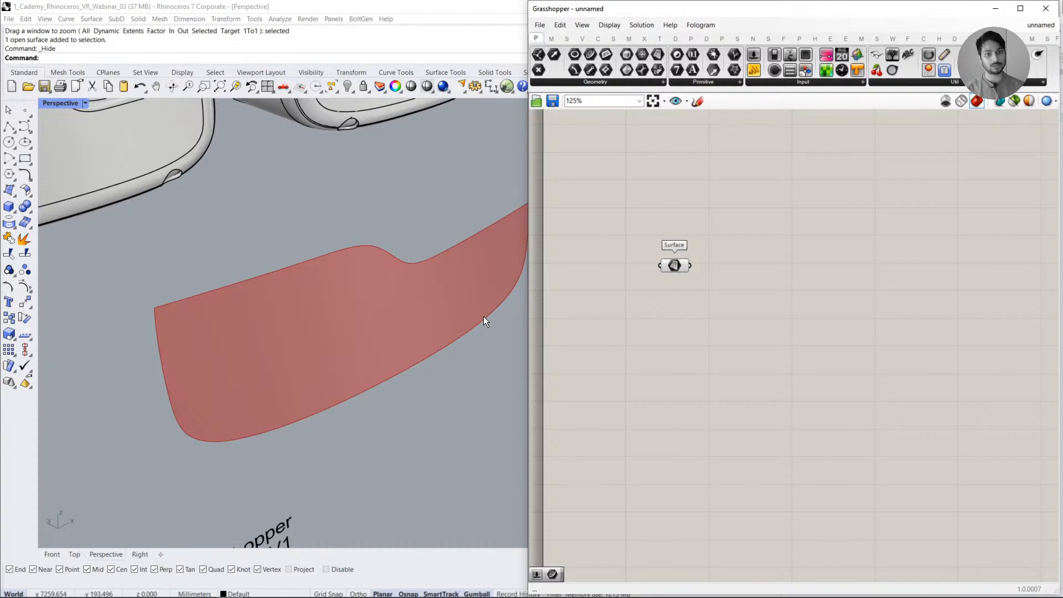
{"action": "left_click", "coordinate": [673, 266]}
{"action": "left_click", "coordinate": [686, 303]}
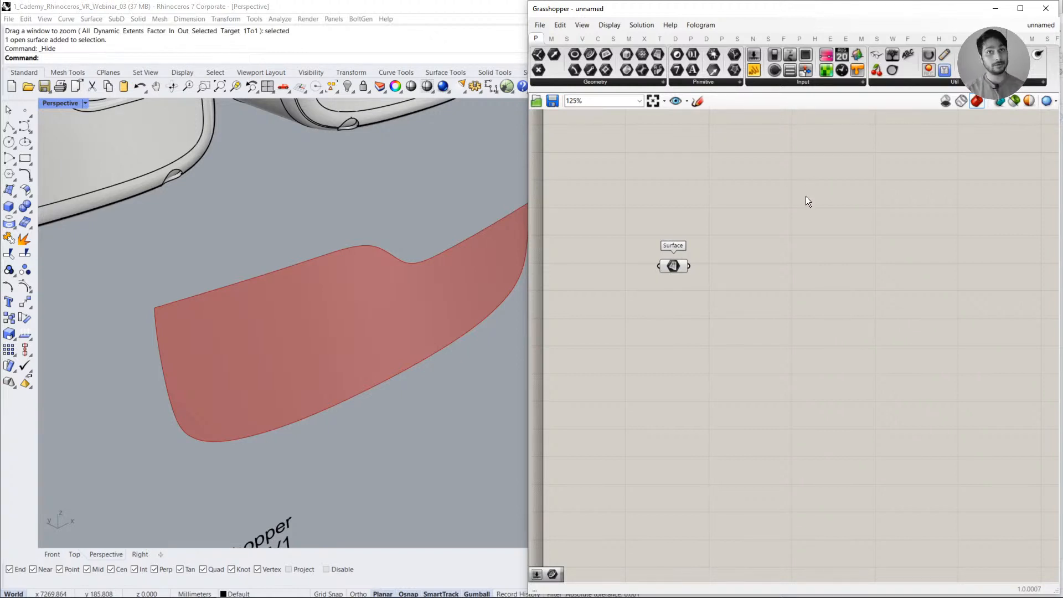
- Add a Surface Frames component beside the Surface parameter and wire the referenced surface into its Surface input
{"action": "left_click", "coordinate": [612, 39]}
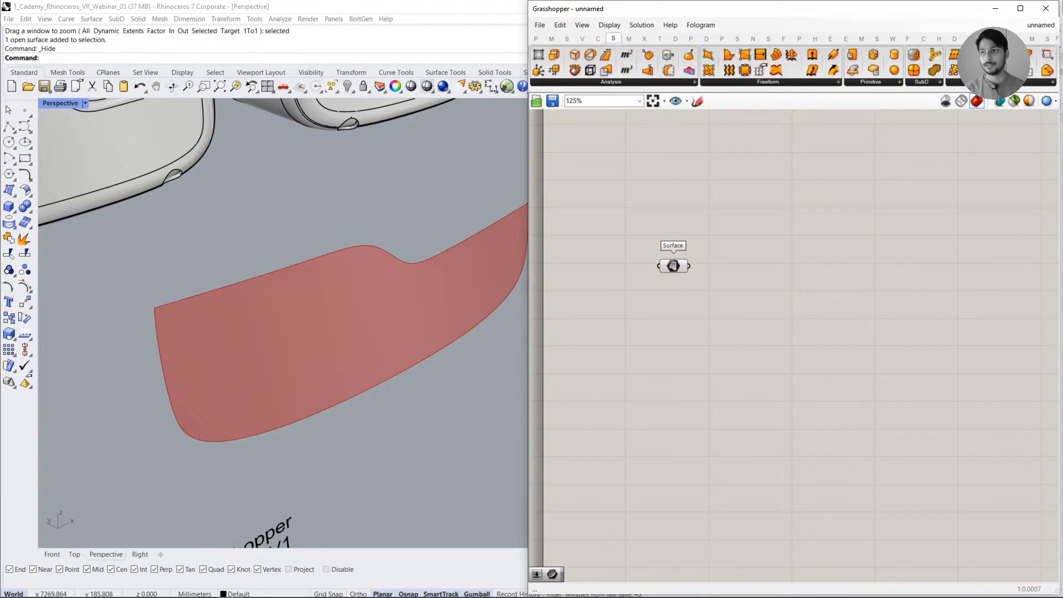
{"action": "left_click", "coordinate": [993, 82]}
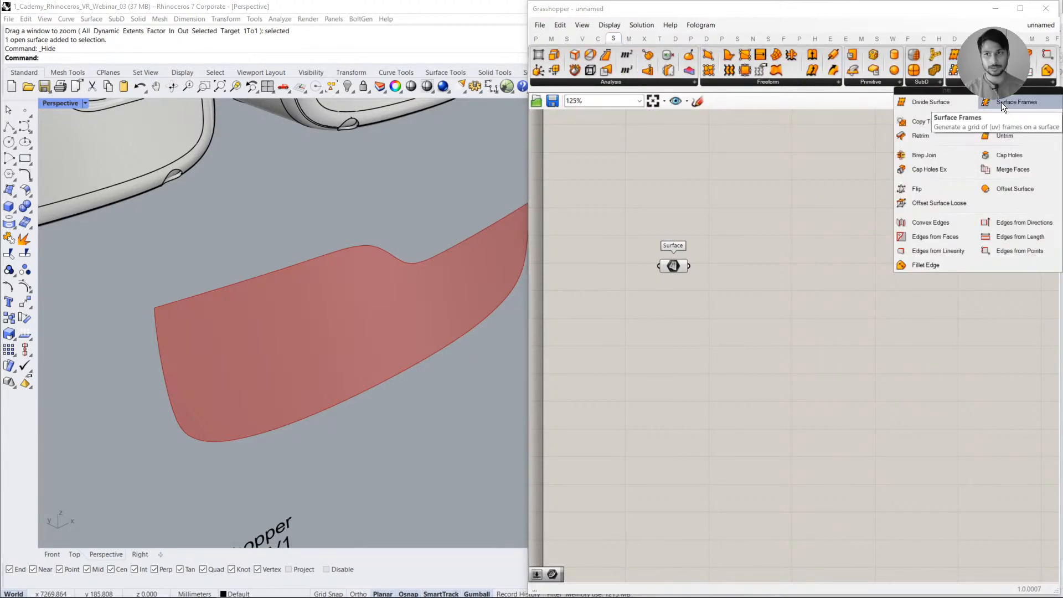
{"action": "left_click_drag", "start_coordinate": [1001, 102], "coordinate": [781, 288]}
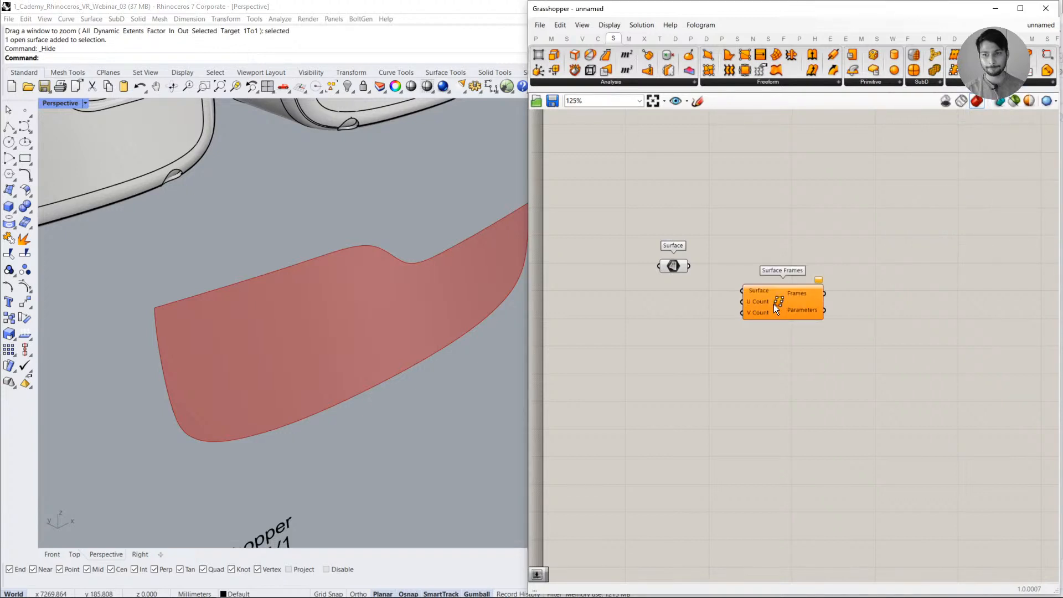
{"action": "left_click_drag", "start_coordinate": [689, 266], "coordinate": [783, 284]}
{"action": "left_click", "coordinate": [732, 331]}
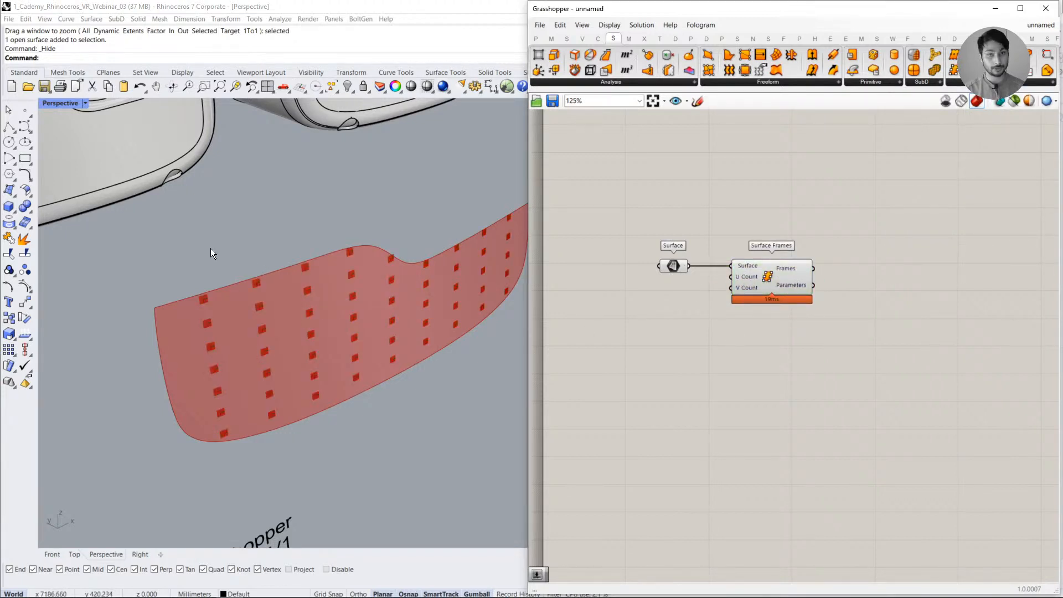
{"action": "left_click_drag", "start_coordinate": [210, 248], "coordinate": [348, 443]}
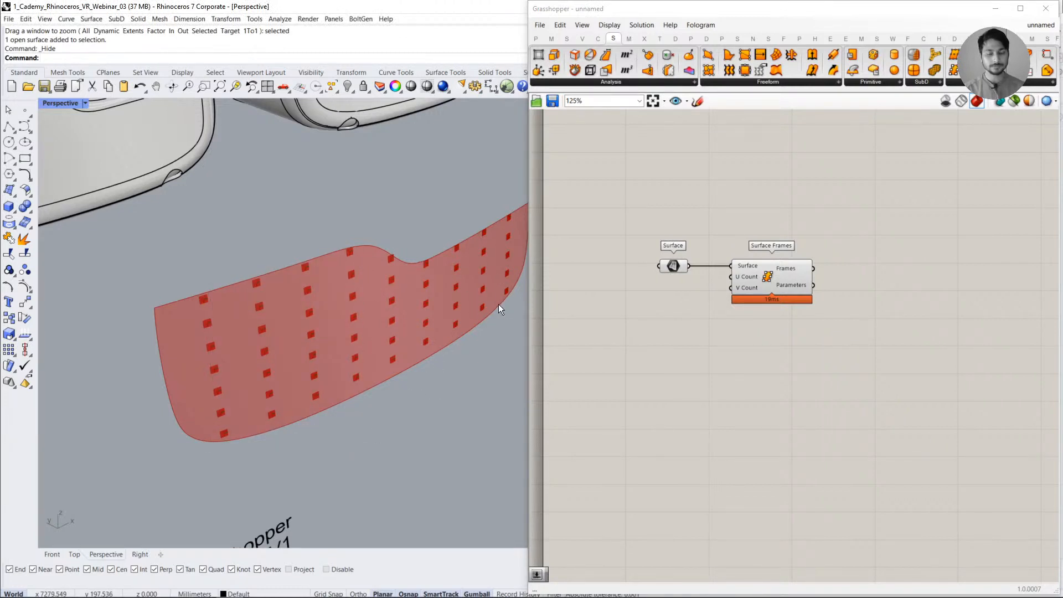
- Add number sliders set to 25 and 11 and wire them into the U Count and V Count of Surface Frames
{"action": "double_click", "coordinate": [672, 316]}
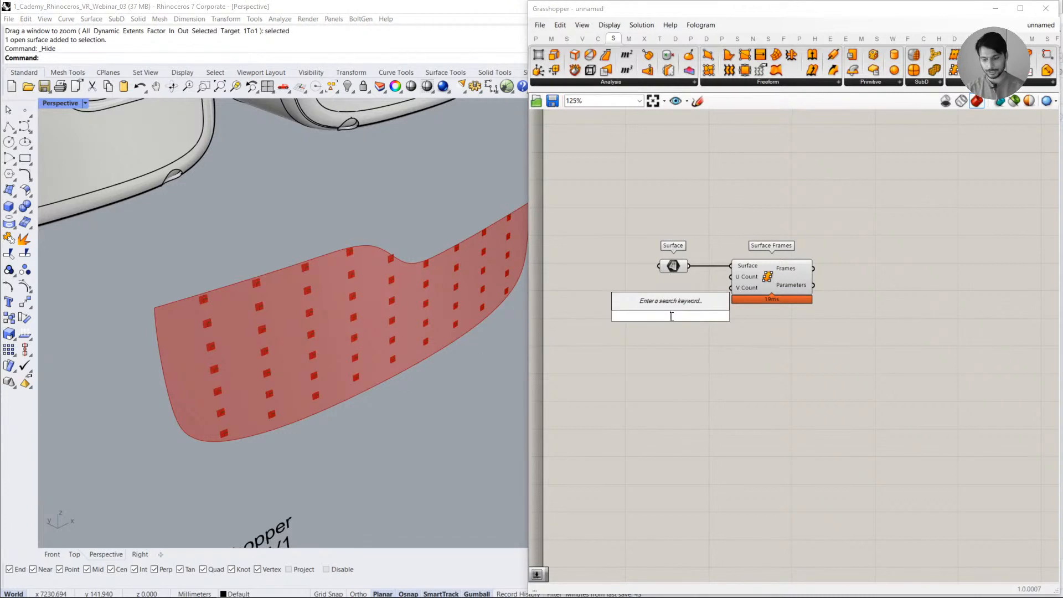
{"action": "type", "text": "25"}
{"action": "key", "text": "Return"}
{"action": "left_click_drag", "start_coordinate": [731, 287], "coordinate": [661, 285]}
{"action": "left_click", "coordinate": [671, 334]}
{"action": "left_click_drag", "start_coordinate": [699, 334], "coordinate": [653, 286]}
- Add a Panel fed by the Frames output of Surface Frames and enlarge it to read through the whole list of frames
{"action": "double_click", "coordinate": [892, 246]}
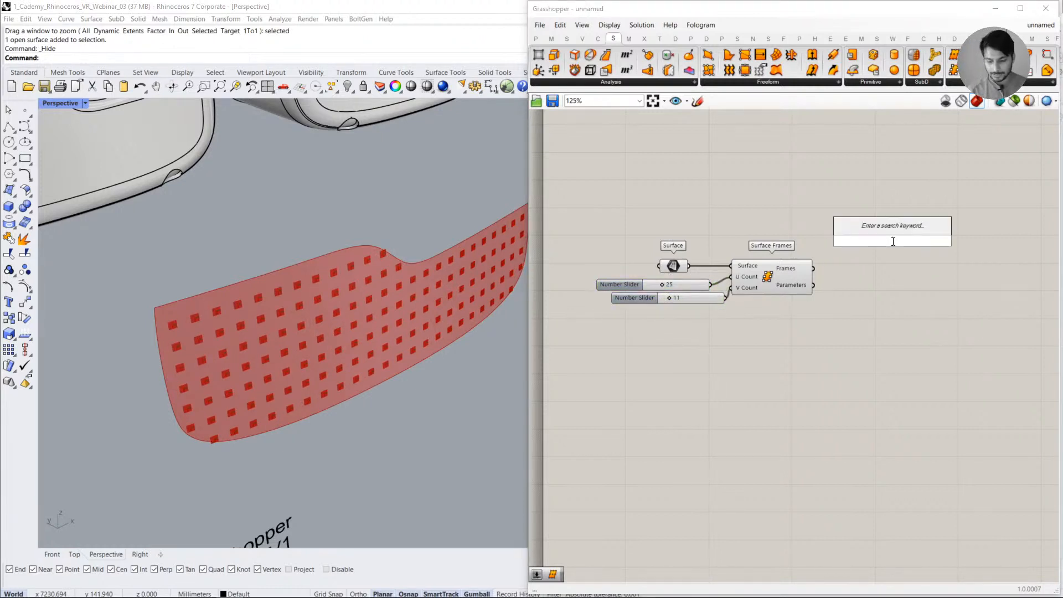
{"action": "type", "text": "PANEL"}
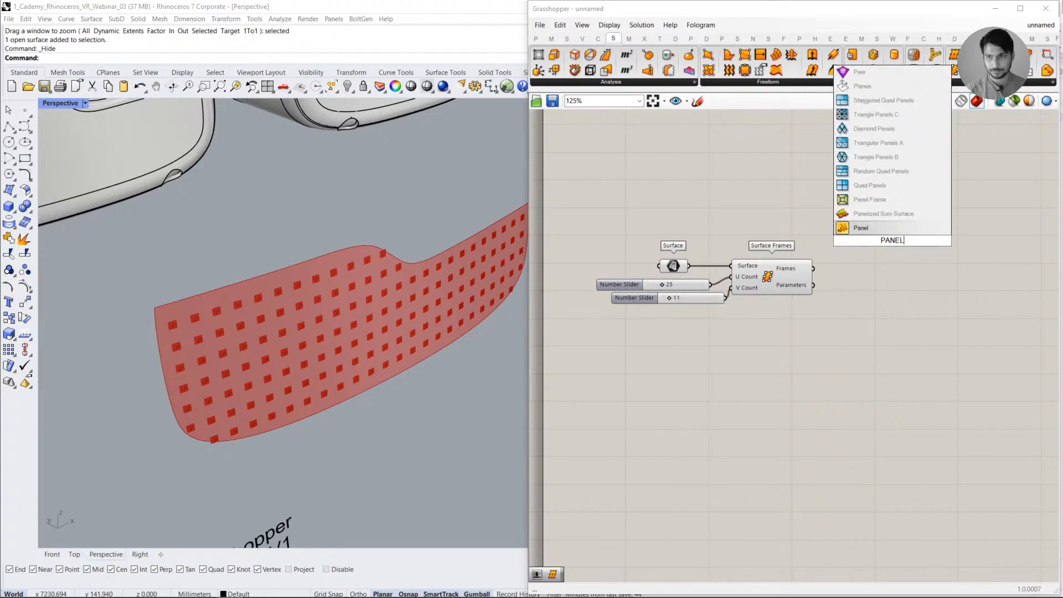
{"action": "left_click", "coordinate": [887, 230]}
{"action": "left_click_drag", "start_coordinate": [829, 254], "coordinate": [891, 431]}
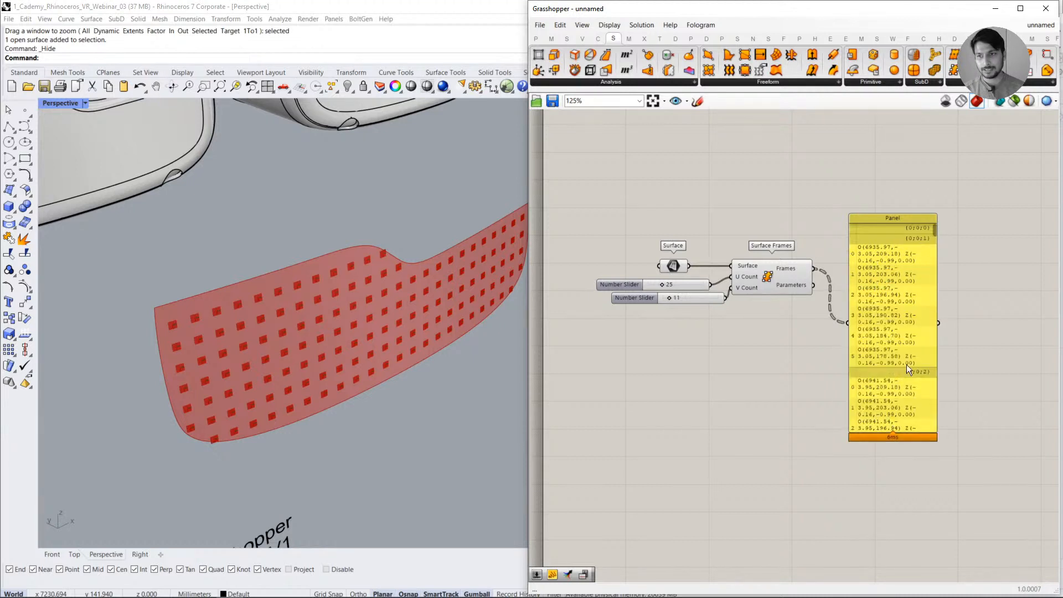
{"action": "left_click_drag", "start_coordinate": [934, 291], "coordinate": [940, 252]}
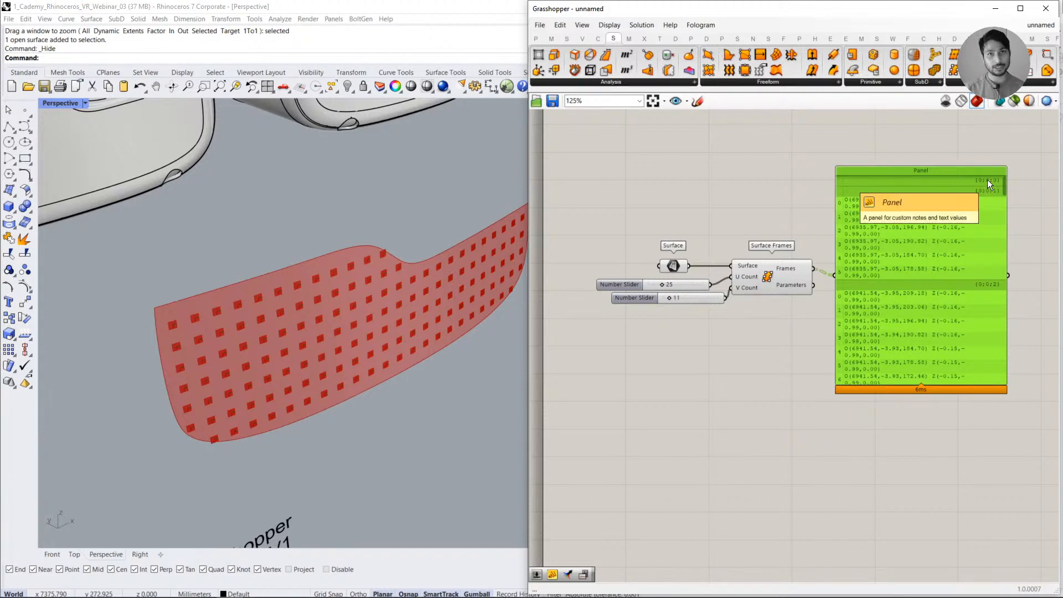
{"action": "left_click", "coordinate": [631, 244]}
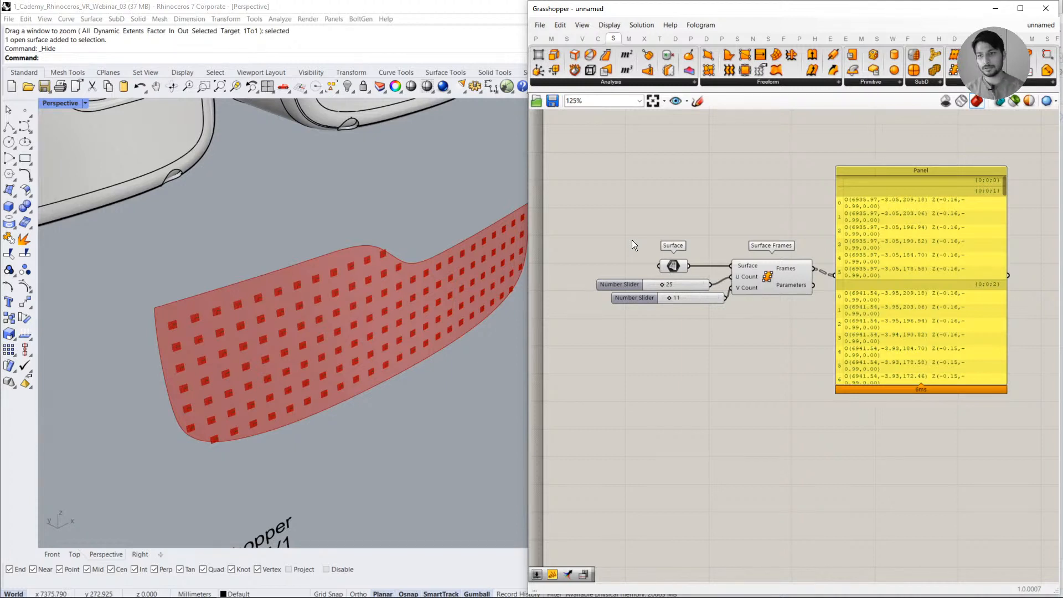
{"action": "left_click_drag", "start_coordinate": [986, 384], "coordinate": [991, 475]}
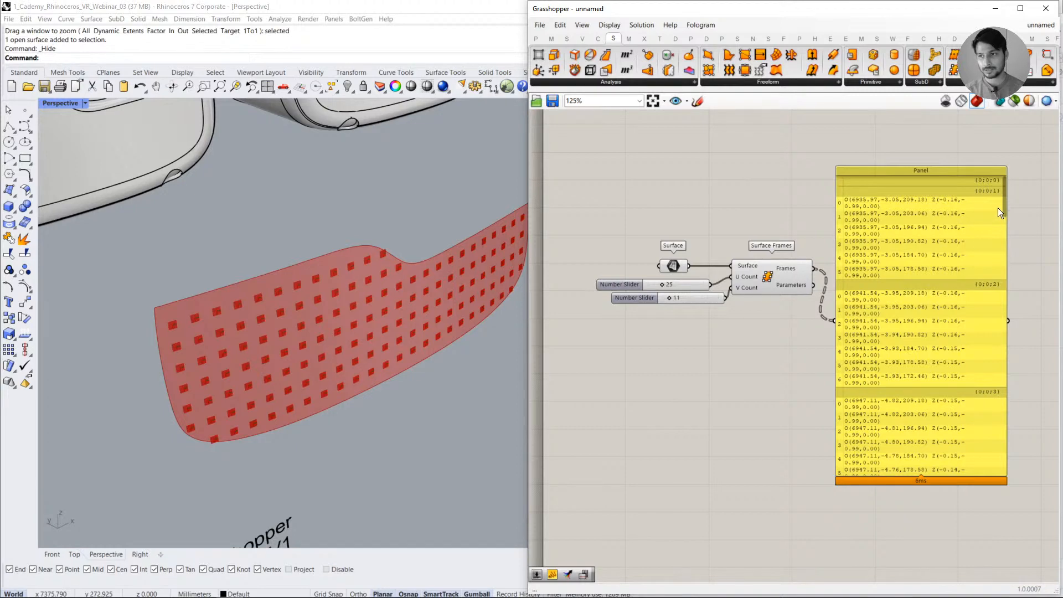
{"action": "left_click_drag", "start_coordinate": [1004, 211], "coordinate": [962, 472]}
{"action": "left_click", "coordinate": [902, 393]}
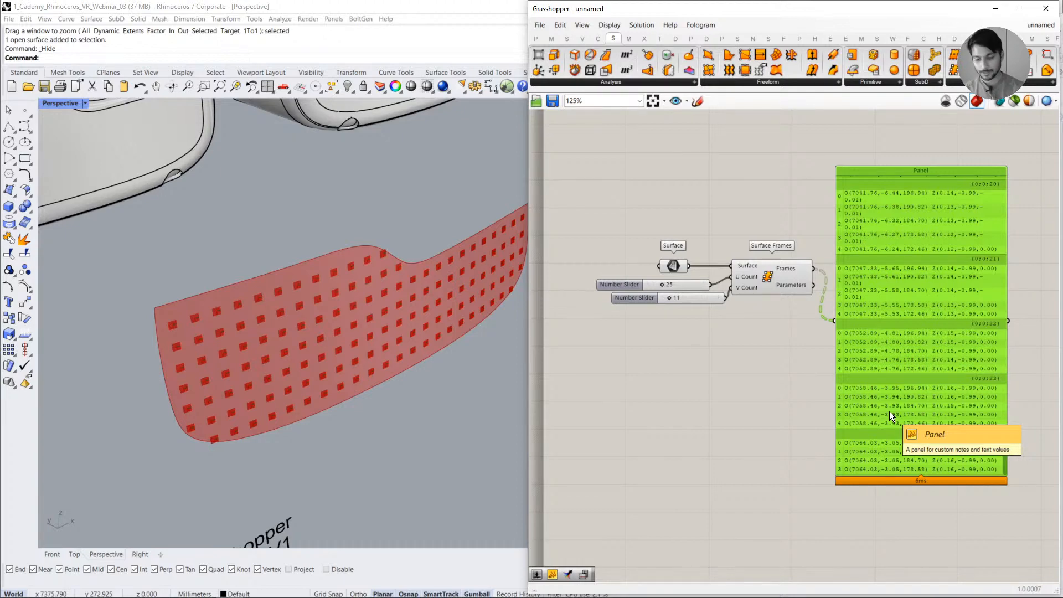
- Replace Surface Frames with a Divide Surface component, wiring in the referenced surface and the sliders as U Count and V Count
{"action": "left_click", "coordinate": [779, 310]}
{"action": "mouse_move", "coordinate": [777, 278]}
{"action": "left_mouse_down"}
{"action": "mouse_move", "coordinate": [790, 290]}
{"action": "mouse_move", "coordinate": [767, 288]}
{"action": "left_mouse_up"}
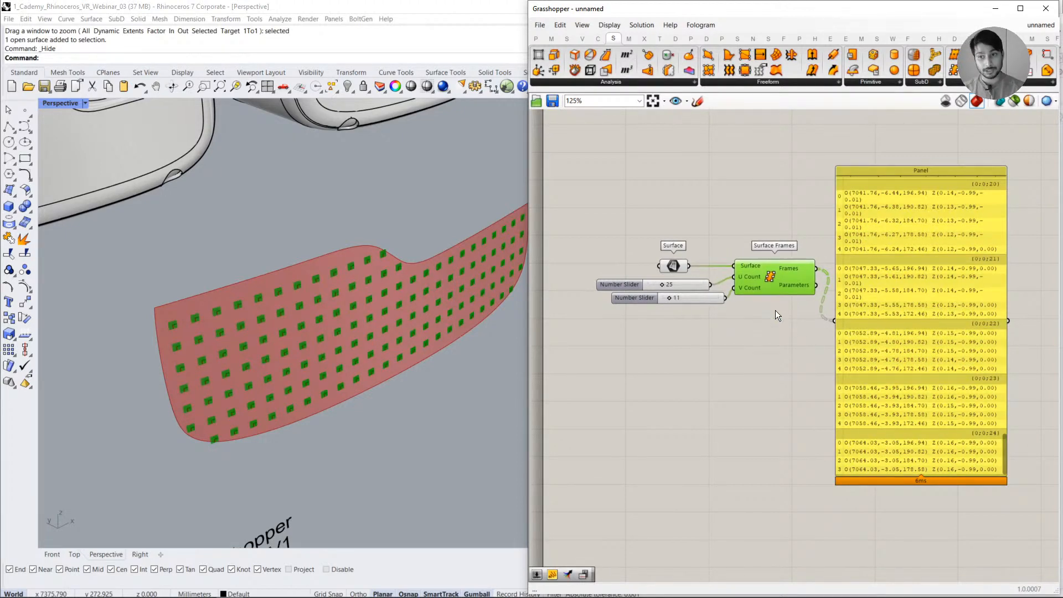
{"action": "key", "text": "Delete"}
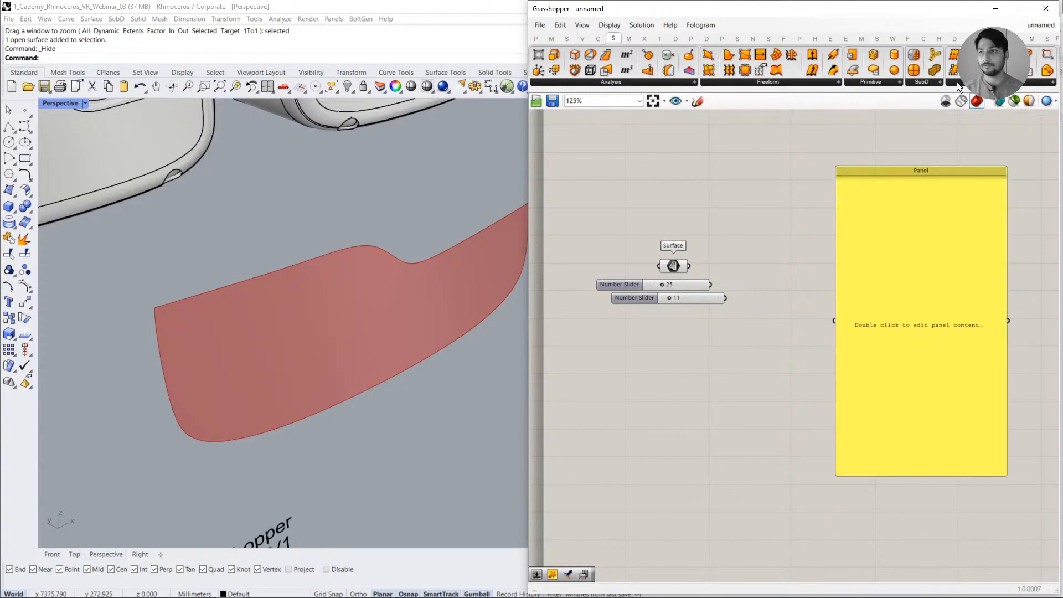
{"action": "left_click", "coordinate": [996, 82]}
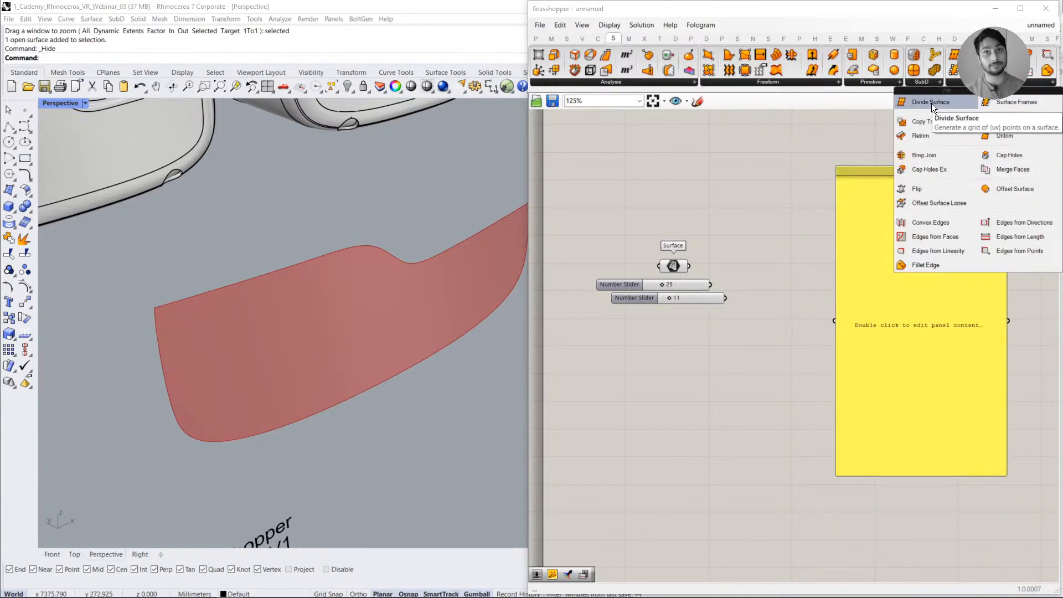
{"action": "left_click_drag", "start_coordinate": [931, 103], "coordinate": [788, 291]}
{"action": "left_click_drag", "start_coordinate": [689, 266], "coordinate": [730, 298]}
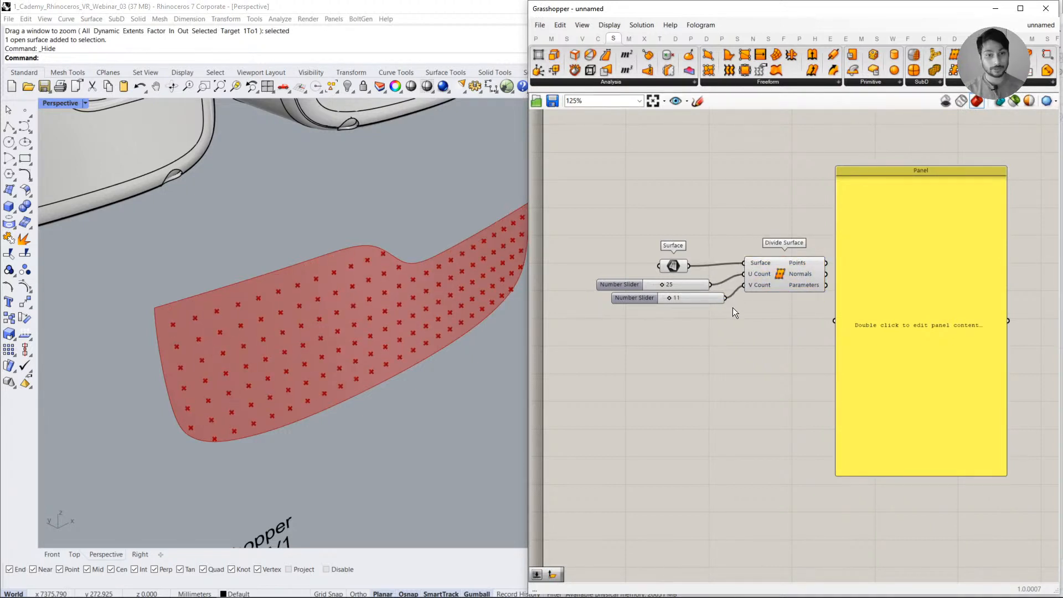
{"action": "left_click", "coordinate": [773, 287]}
{"action": "left_click", "coordinate": [776, 315]}
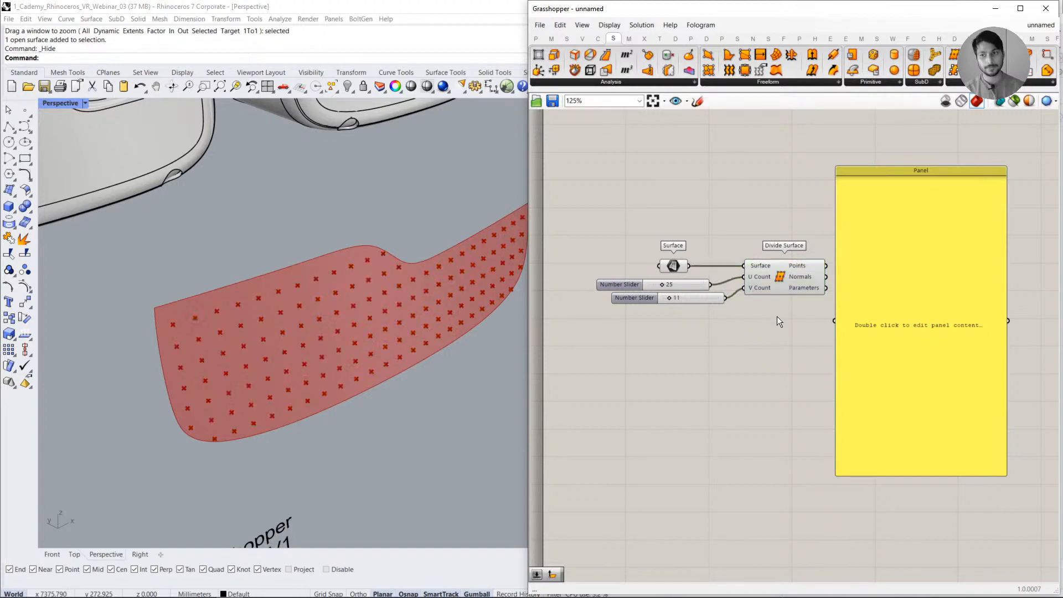
- Feed the Points output of Divide Surface into the Panel and scroll through its list of points
{"action": "left_click_drag", "start_coordinate": [855, 325], "coordinate": [889, 304]}
{"action": "left_click_drag", "start_coordinate": [826, 265], "coordinate": [907, 268]}
{"action": "right_click_drag", "start_coordinate": [929, 305], "coordinate": [833, 362]}
{"action": "left_click_drag", "start_coordinate": [939, 451], "coordinate": [940, 196]}
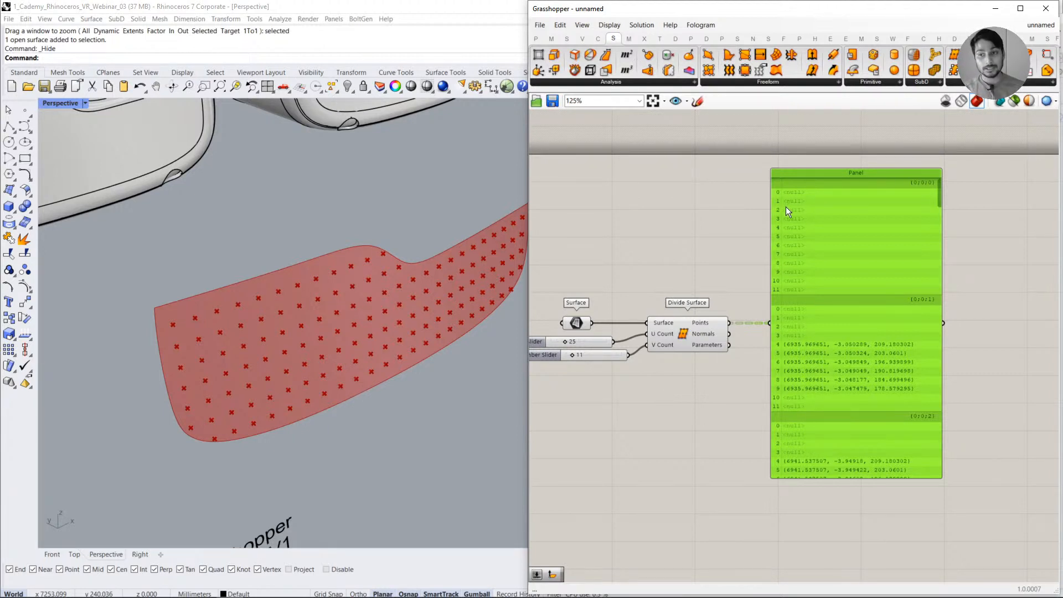
- Delete the Panel attached to the Divide Surface Points output
{"action": "left_click", "coordinate": [729, 301]}
{"action": "left_click", "coordinate": [866, 320]}
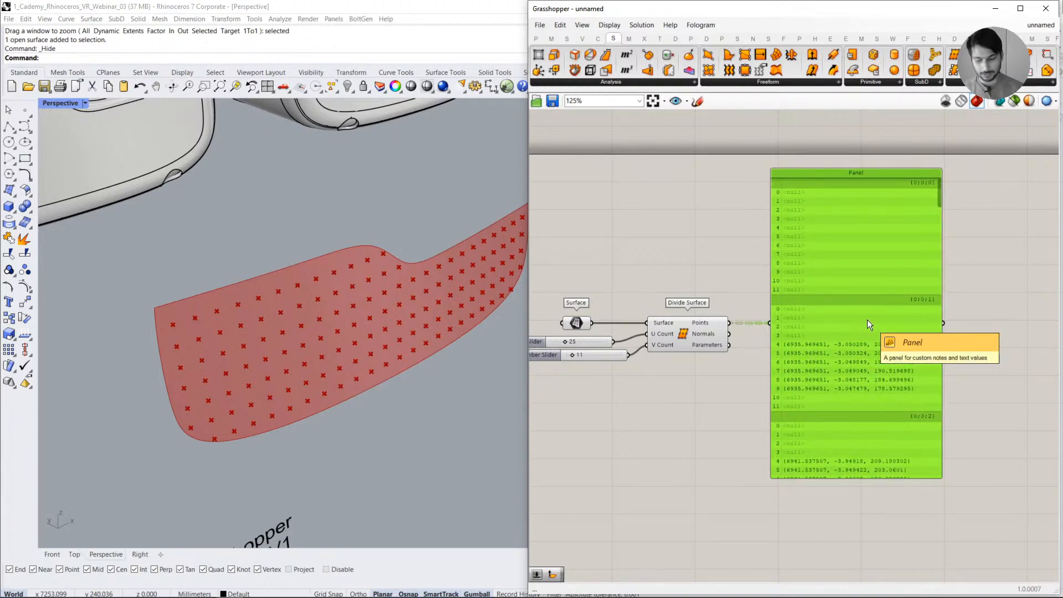
{"action": "key", "text": "Delete"}
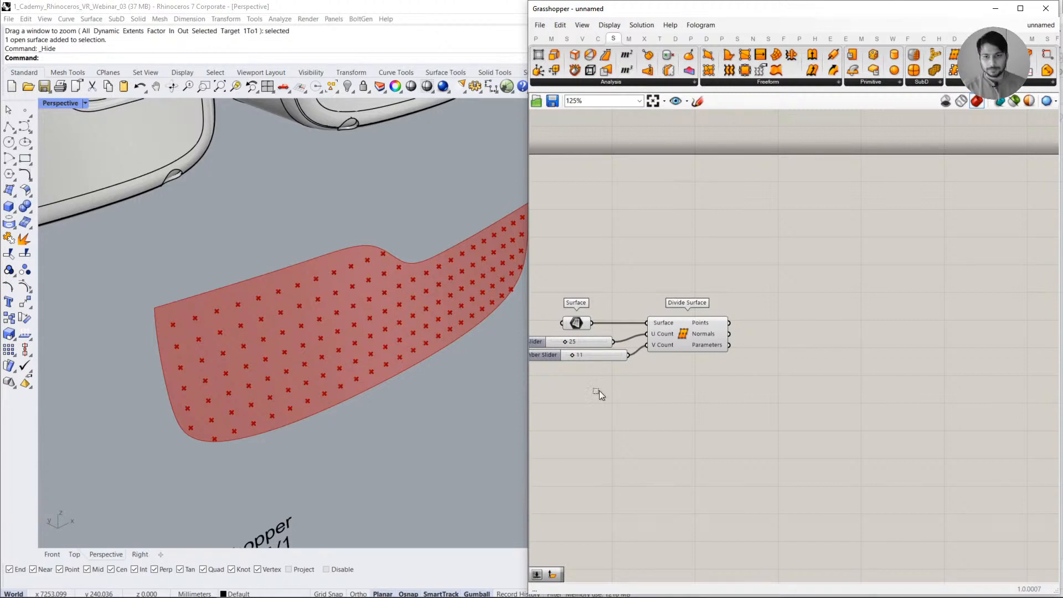
- Arrange the Surface parameter and the two number sliders in a compact stack directly beside the Divide Surface inputs
{"action": "left_click_drag", "start_coordinate": [599, 391], "coordinate": [565, 291]}
{"action": "left_click", "coordinate": [636, 338]}
{"action": "left_click", "coordinate": [644, 304]}
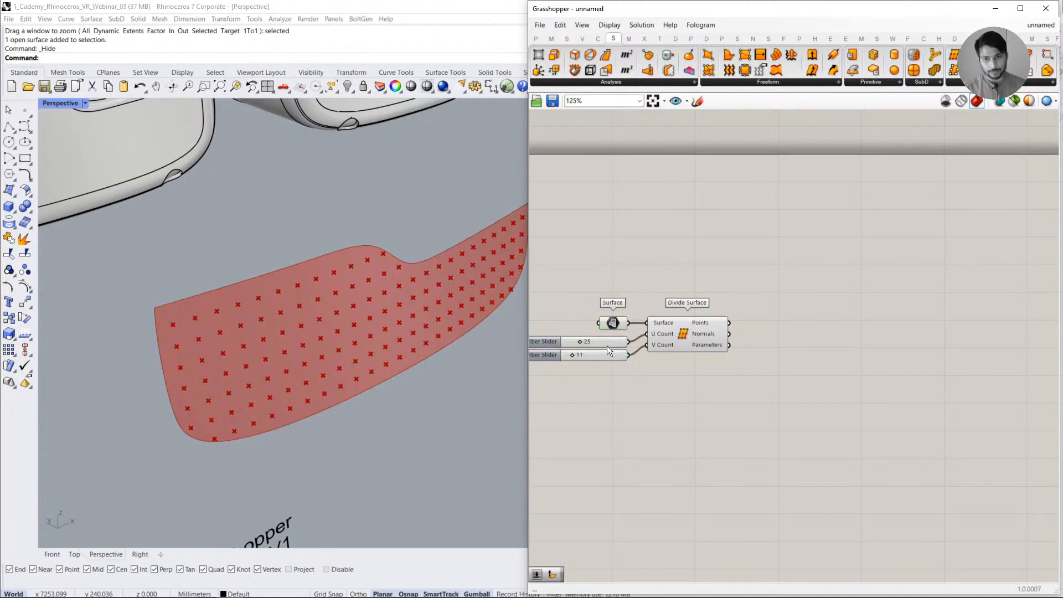
{"action": "left_click_drag", "start_coordinate": [608, 342], "coordinate": [607, 341]}
{"action": "right_click_drag", "start_coordinate": [633, 372], "coordinate": [672, 346]}
{"action": "left_click", "coordinate": [652, 354]}
{"action": "left_click", "coordinate": [648, 331]}
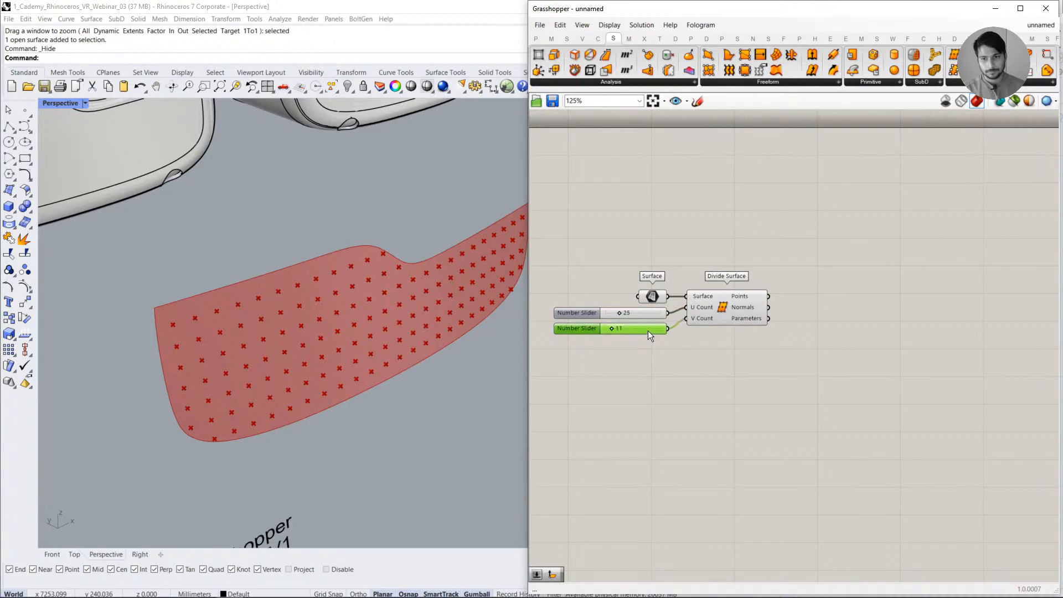
{"action": "left_click_drag", "start_coordinate": [648, 331], "coordinate": [649, 328]}
{"action": "left_click", "coordinate": [648, 346]}
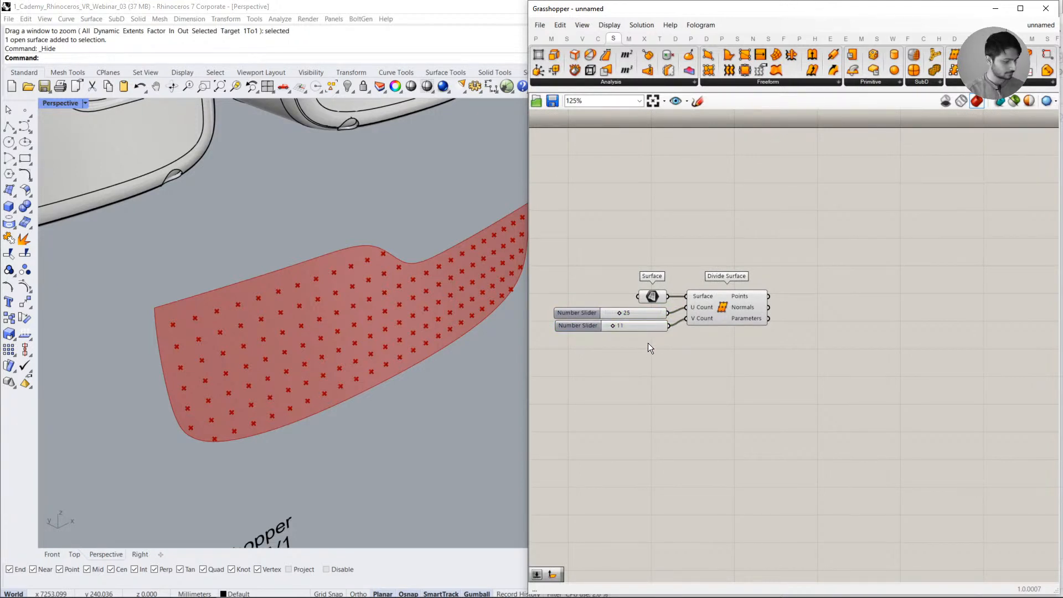
- Set the U Count slider to 33 and the V Count slider to 25, and check the division points on the surface
{"action": "double_click", "coordinate": [644, 314]}
{"action": "type", "text": "33"}
{"action": "key", "text": "Return"}
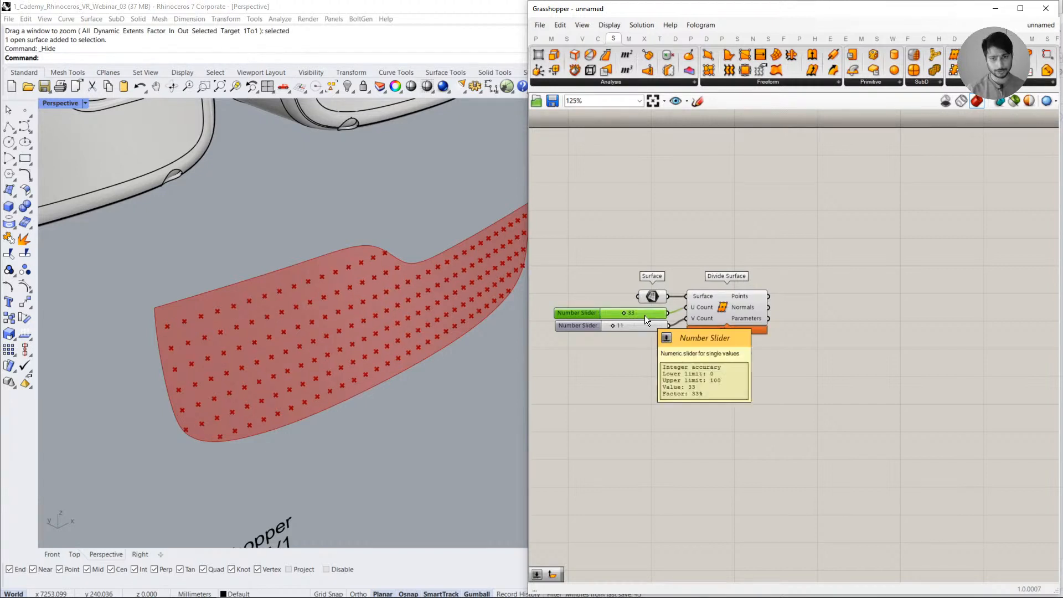
{"action": "double_click", "coordinate": [645, 326]}
{"action": "type", "text": "25"}
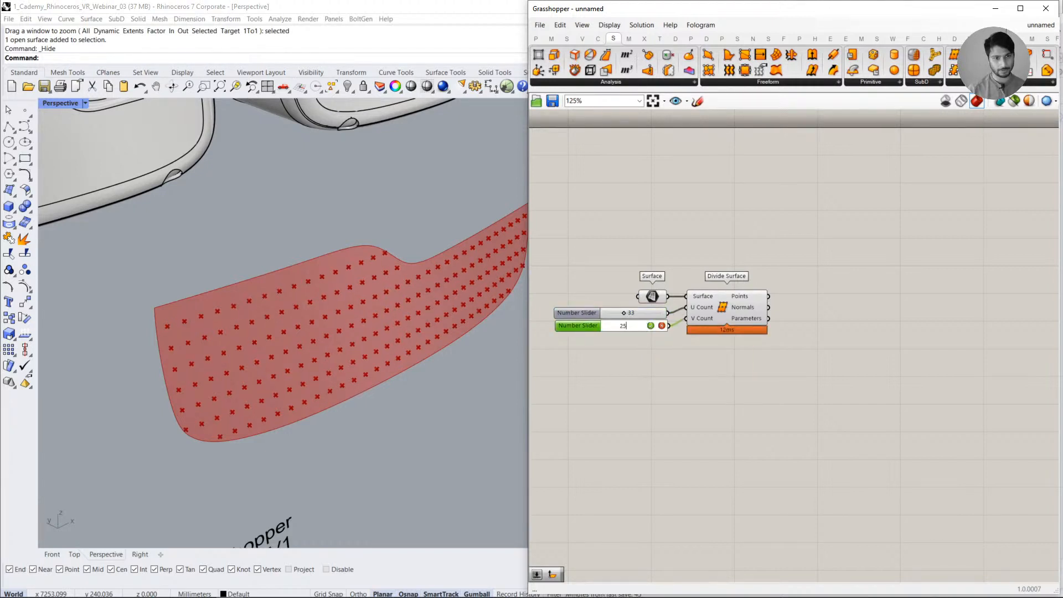
{"action": "key", "text": "Return"}
{"action": "left_click", "coordinate": [654, 373]}
{"action": "right_click_drag", "start_coordinate": [489, 313], "coordinate": [437, 341]}
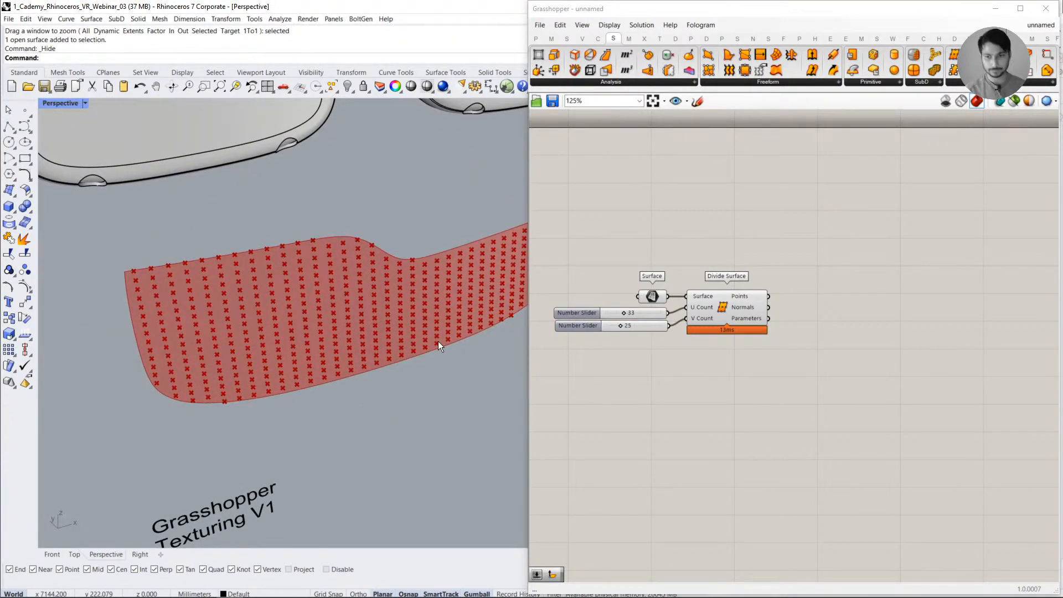
{"action": "left_click", "coordinate": [676, 353]}
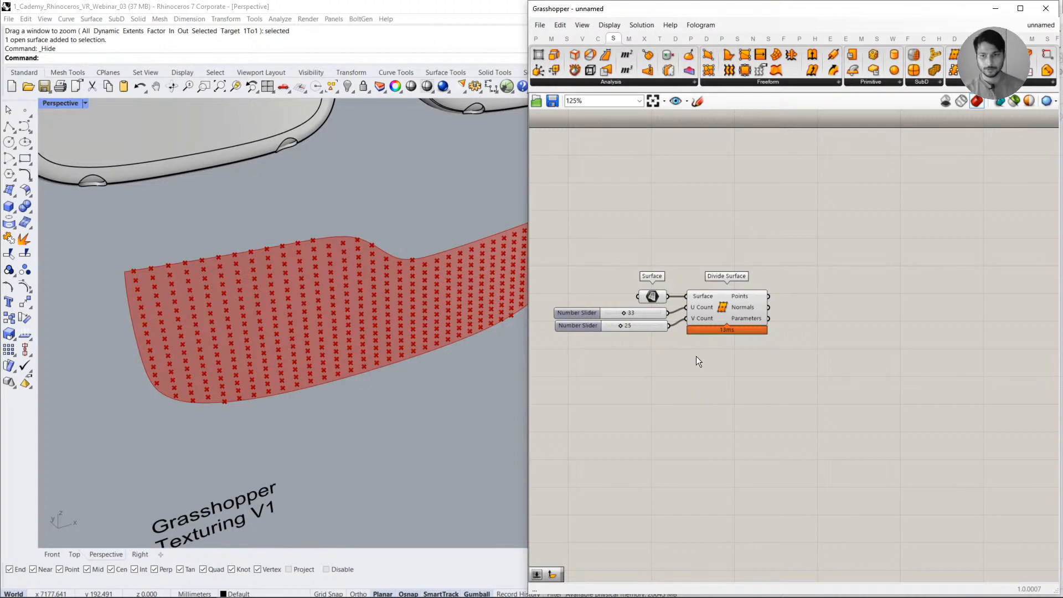
{"action": "right_click_drag", "start_coordinate": [821, 360], "coordinate": [788, 348]}
{"action": "left_click", "coordinate": [723, 297]}
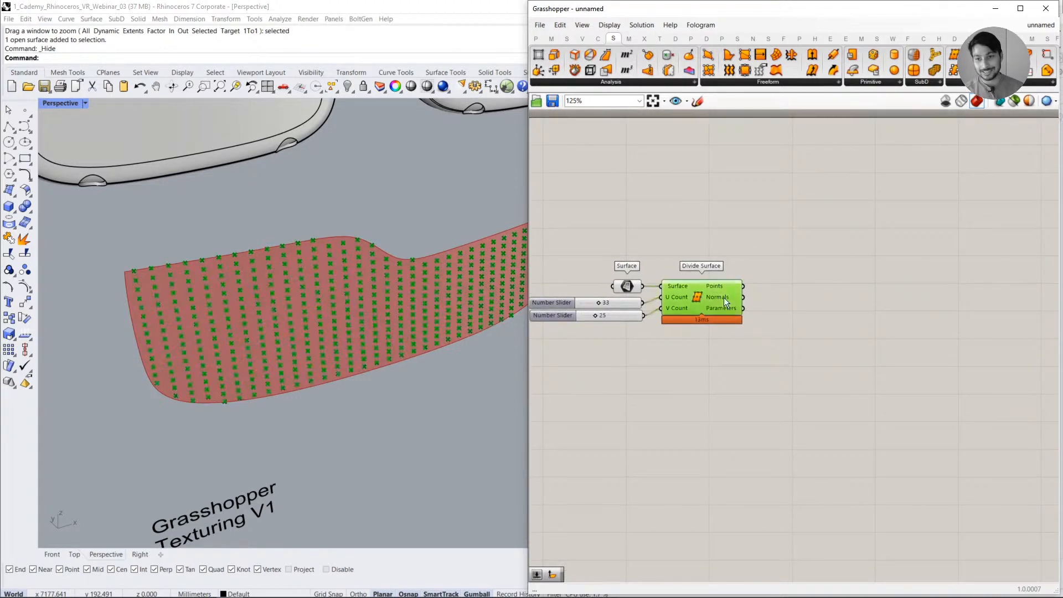
- Add a Plane Normal component to the canvas beside Divide Surface
{"action": "left_click", "coordinate": [702, 296]}
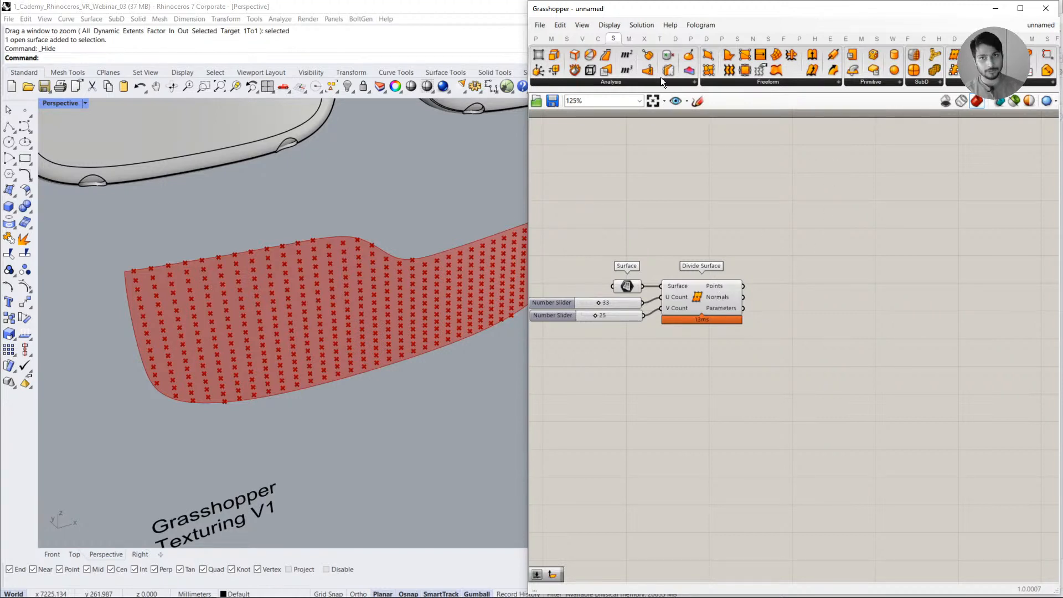
{"action": "left_click", "coordinate": [587, 39]}
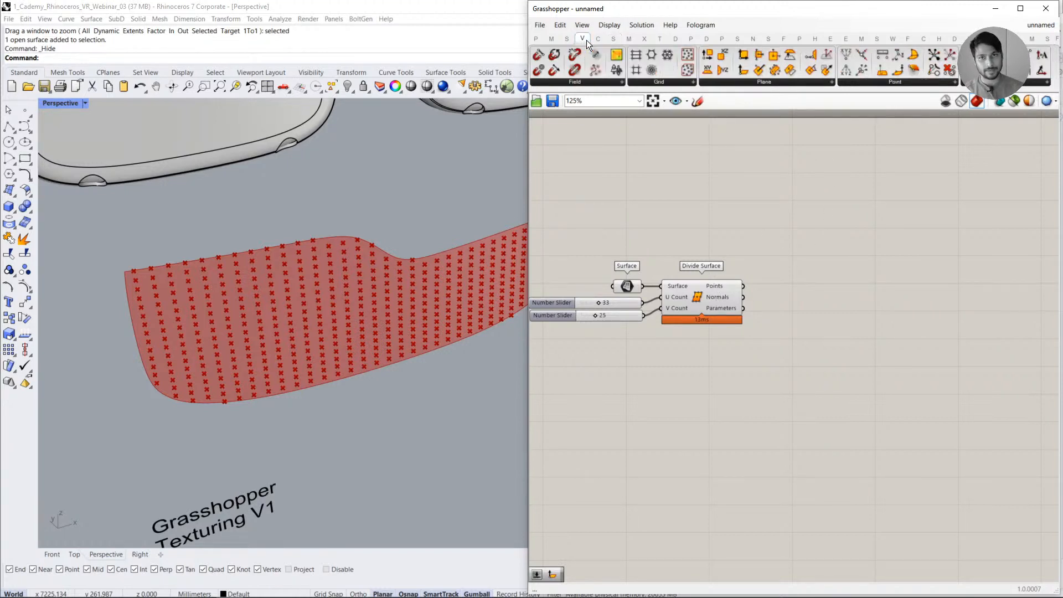
{"action": "left_click", "coordinate": [770, 84]}
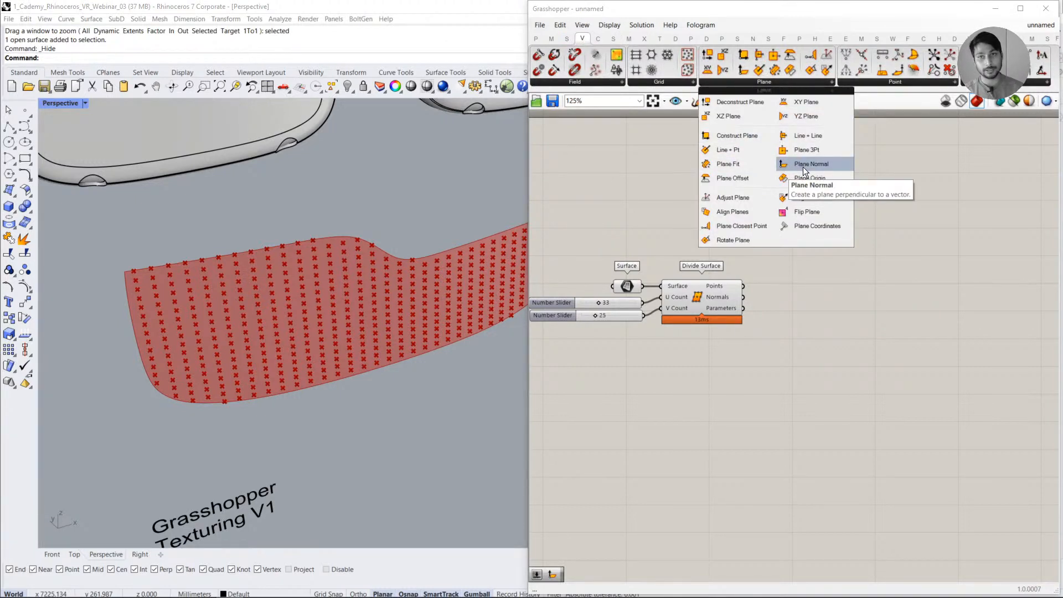
{"action": "left_click_drag", "start_coordinate": [804, 165], "coordinate": [825, 289]}
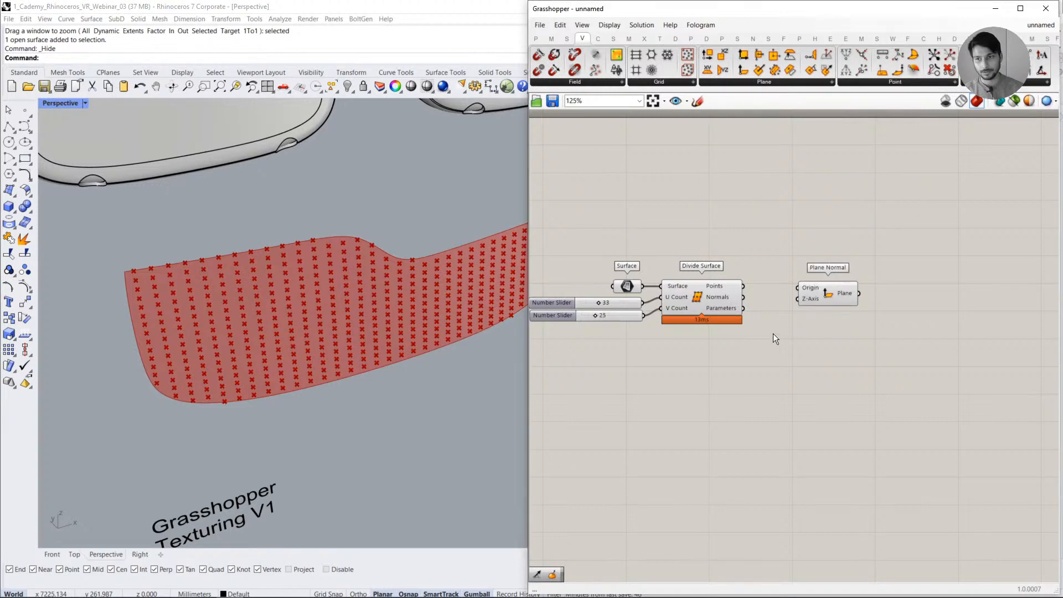
- Connect the Points output of Divide Surface to the Origin input of Plane Normal
{"action": "scroll", "coordinate": [769, 327], "scroll_direction": "up", "scroll_amount": 3}
{"action": "left_click", "coordinate": [719, 278]}
{"action": "left_click", "coordinate": [742, 285]}
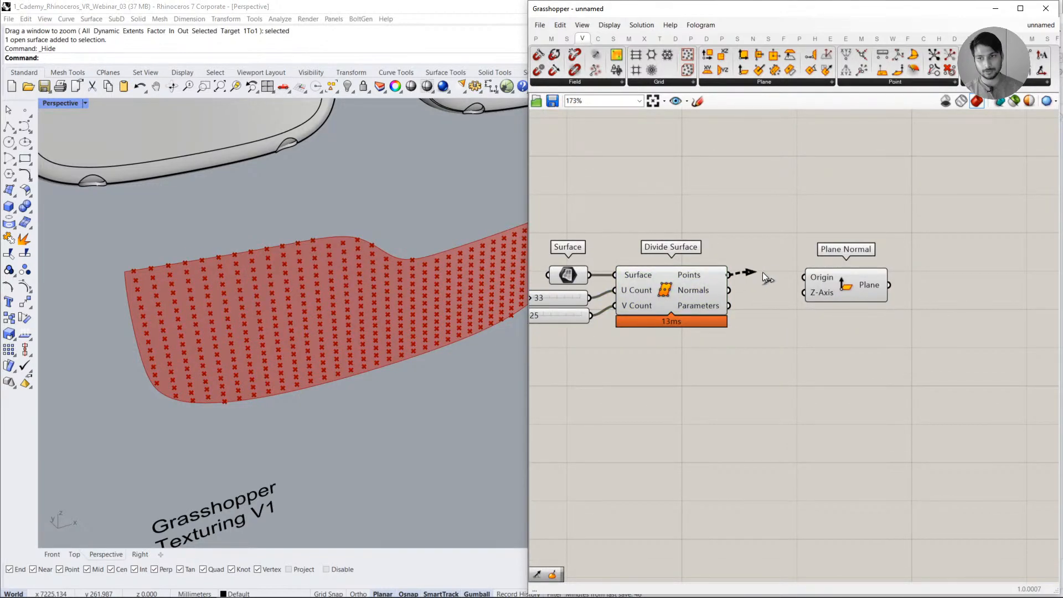
{"action": "left_click_drag", "start_coordinate": [763, 272], "coordinate": [806, 277]}
{"action": "scroll", "coordinate": [221, 272], "scroll_direction": "up", "scroll_amount": 5}
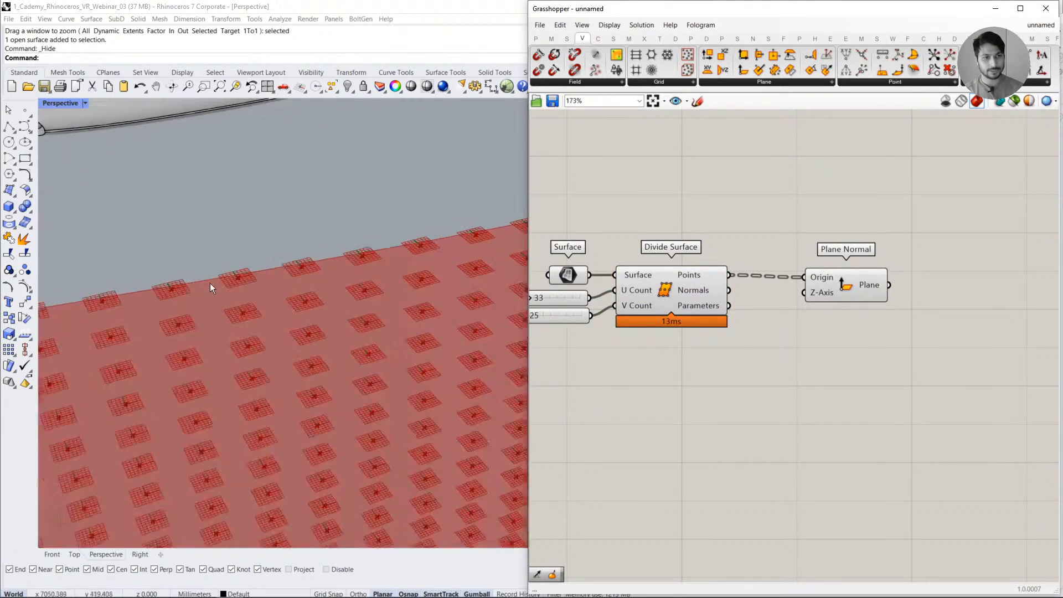
{"action": "right_click_drag", "start_coordinate": [211, 283], "coordinate": [257, 337]}
{"action": "scroll", "coordinate": [355, 247], "scroll_direction": "up", "scroll_amount": 5}
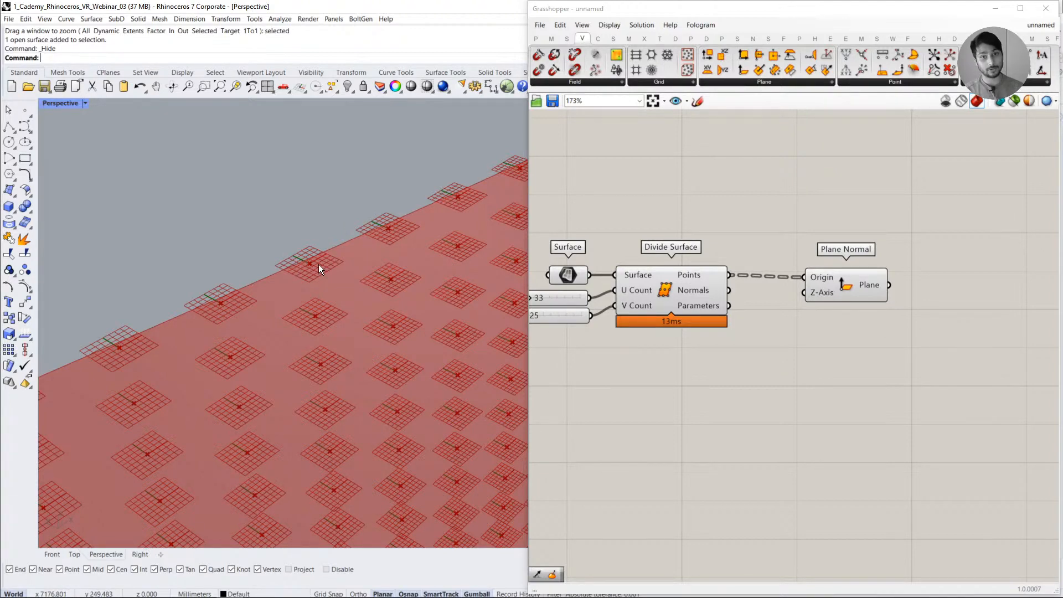
{"action": "scroll", "coordinate": [317, 264], "scroll_direction": "down", "scroll_amount": 5}
{"action": "scroll", "coordinate": [315, 261], "scroll_direction": "up", "scroll_amount": 3}
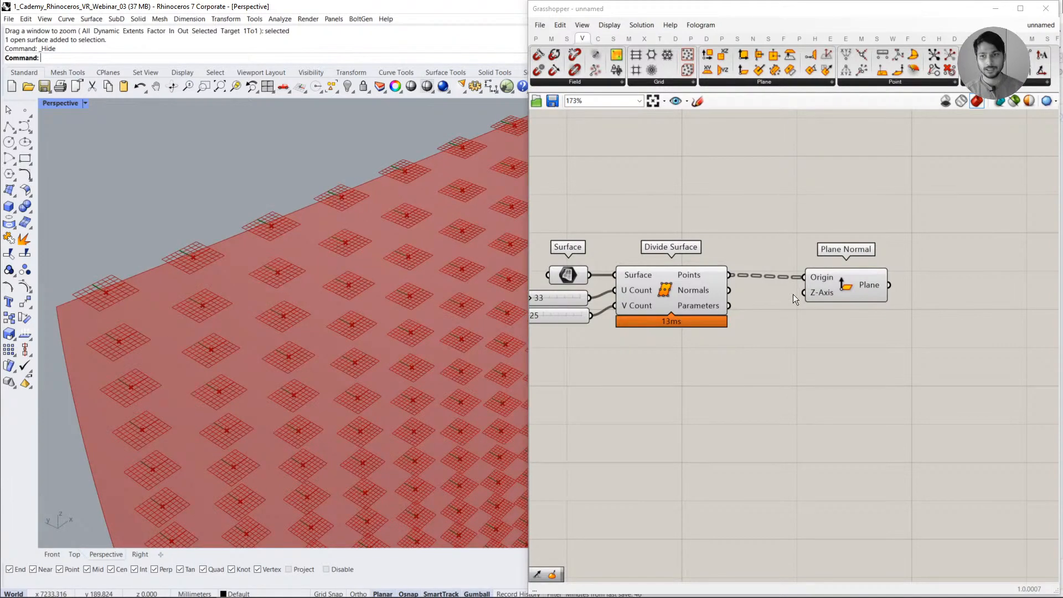
- Connect the Normals output of Divide Surface to the Z-Axis input of Plane Normal and place Plane Normal closer to Divide Surface
{"action": "left_click_drag", "start_coordinate": [818, 284], "coordinate": [821, 280]}
{"action": "left_click", "coordinate": [734, 296]}
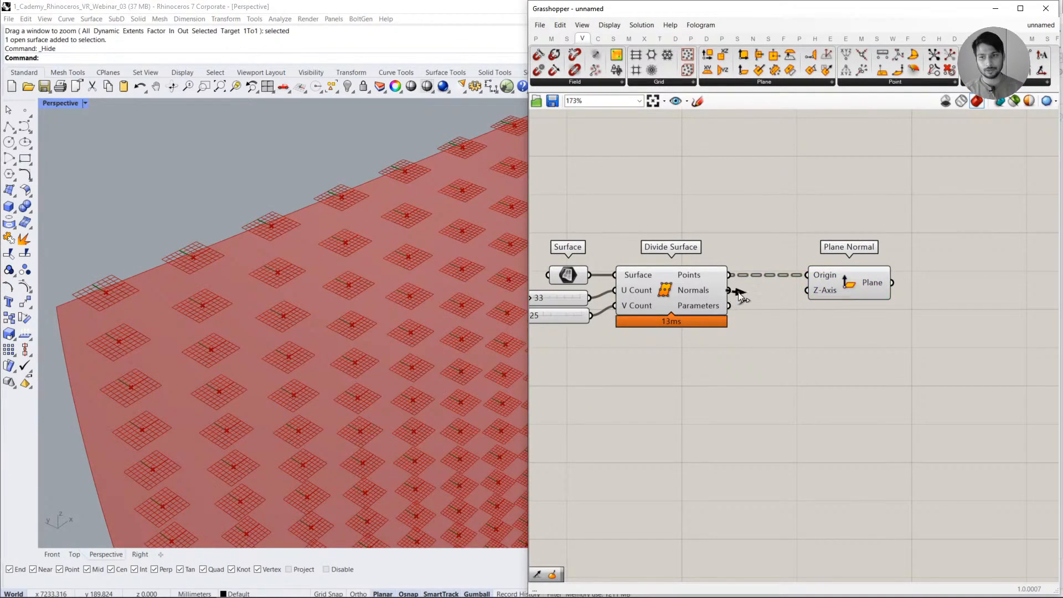
{"action": "left_click_drag", "start_coordinate": [739, 296], "coordinate": [806, 290]}
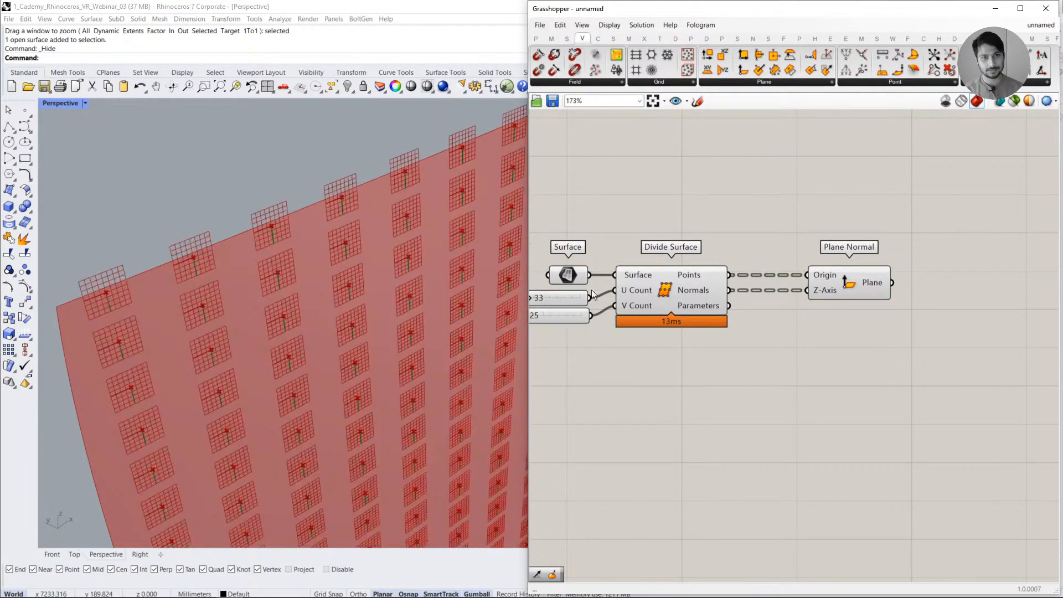
{"action": "scroll", "coordinate": [394, 202], "scroll_direction": "down", "scroll_amount": 3}
{"action": "right_click_drag", "start_coordinate": [347, 285], "coordinate": [332, 315]}
{"action": "scroll", "coordinate": [404, 311], "scroll_direction": "up", "scroll_amount": 3}
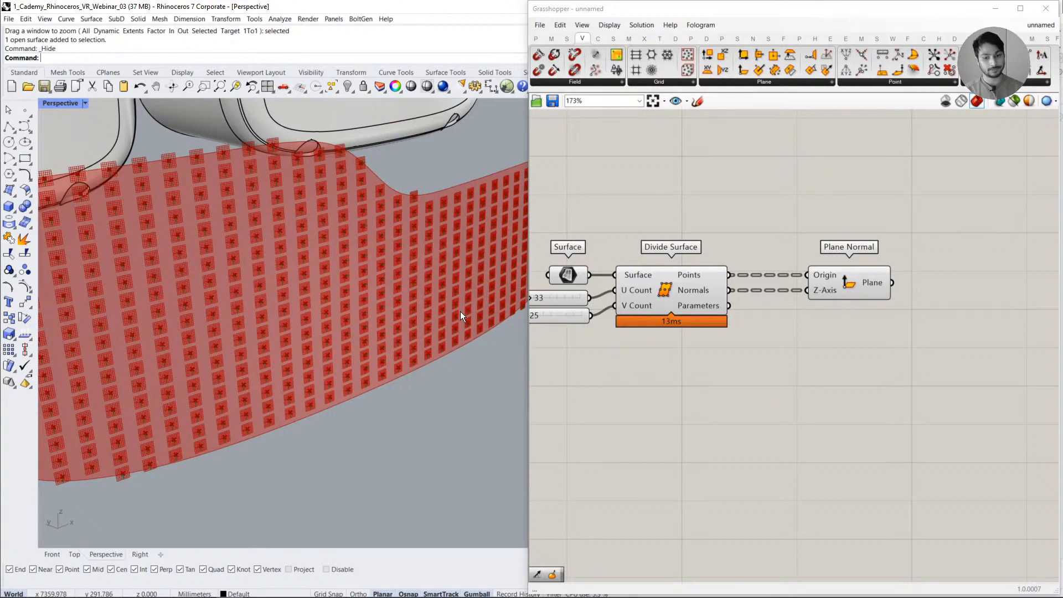
{"action": "mouse_move", "coordinate": [440, 313]}
{"action": "right_mouse_down"}
{"action": "mouse_move", "coordinate": [439, 294]}
{"action": "mouse_move", "coordinate": [440, 319]}
{"action": "right_mouse_up"}
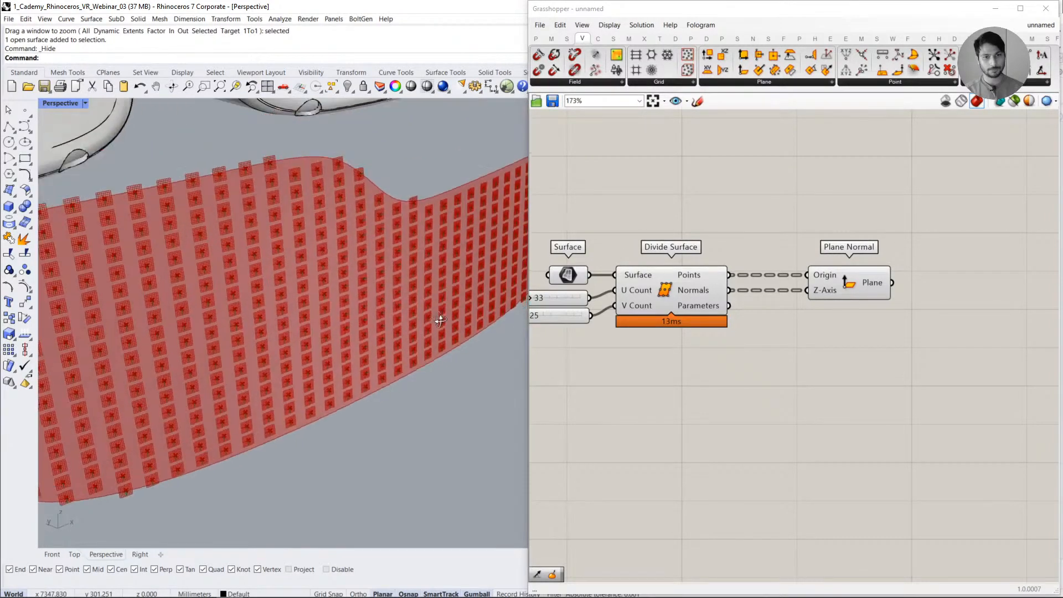
{"action": "left_click_drag", "start_coordinate": [858, 283], "coordinate": [819, 284]}
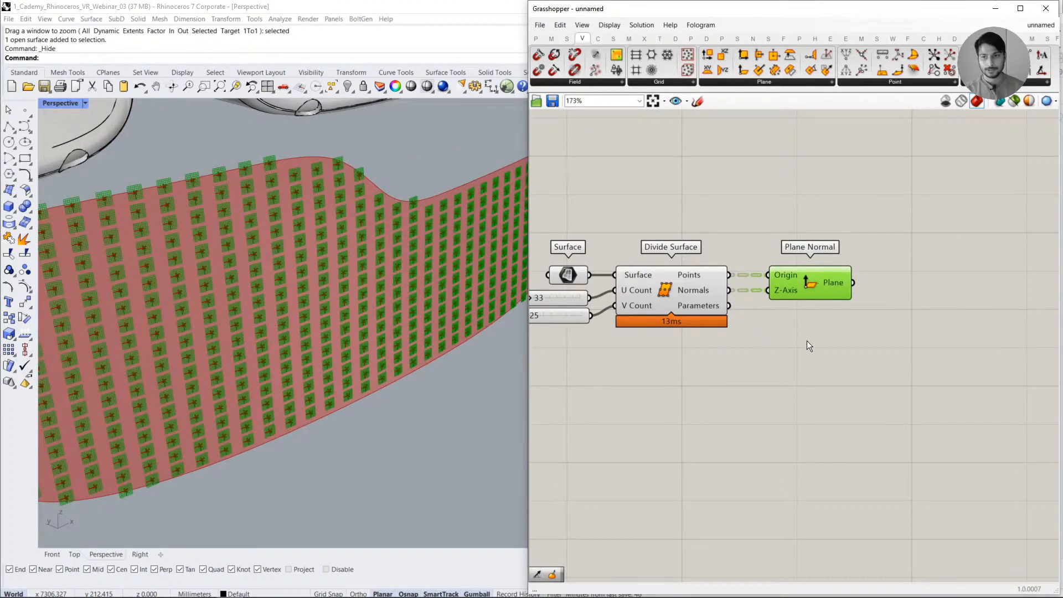
{"action": "left_click", "coordinate": [806, 341]}
- Examine how the generated planes are oriented across the curved surface in the Perspective viewport
{"action": "scroll", "coordinate": [366, 291], "scroll_direction": "down", "scroll_amount": 5}
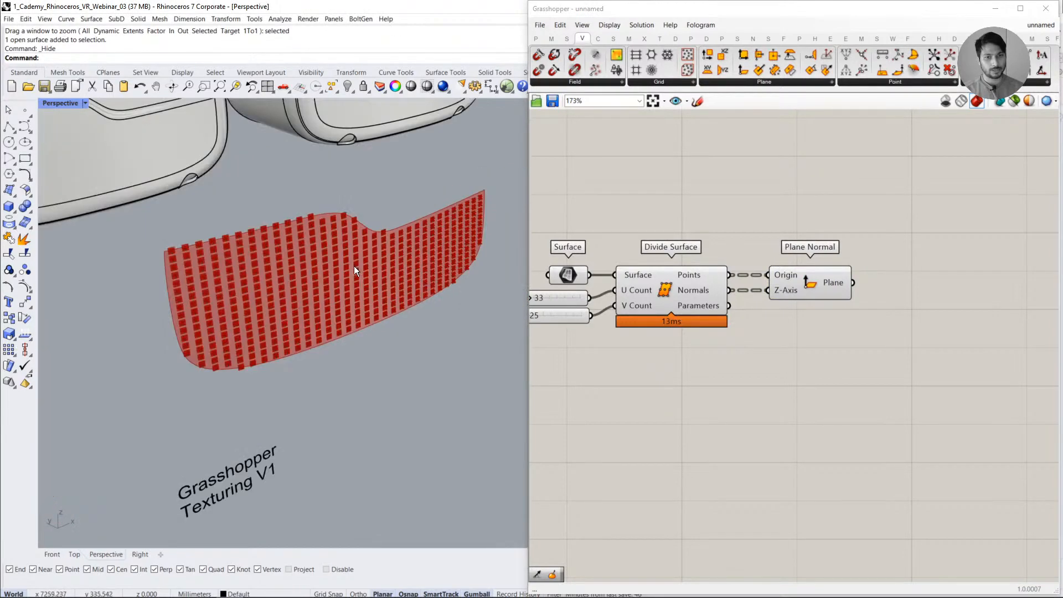
{"action": "scroll", "coordinate": [354, 266], "scroll_direction": "down", "scroll_amount": 2}
{"action": "scroll", "coordinate": [344, 273], "scroll_direction": "up", "scroll_amount": 8}
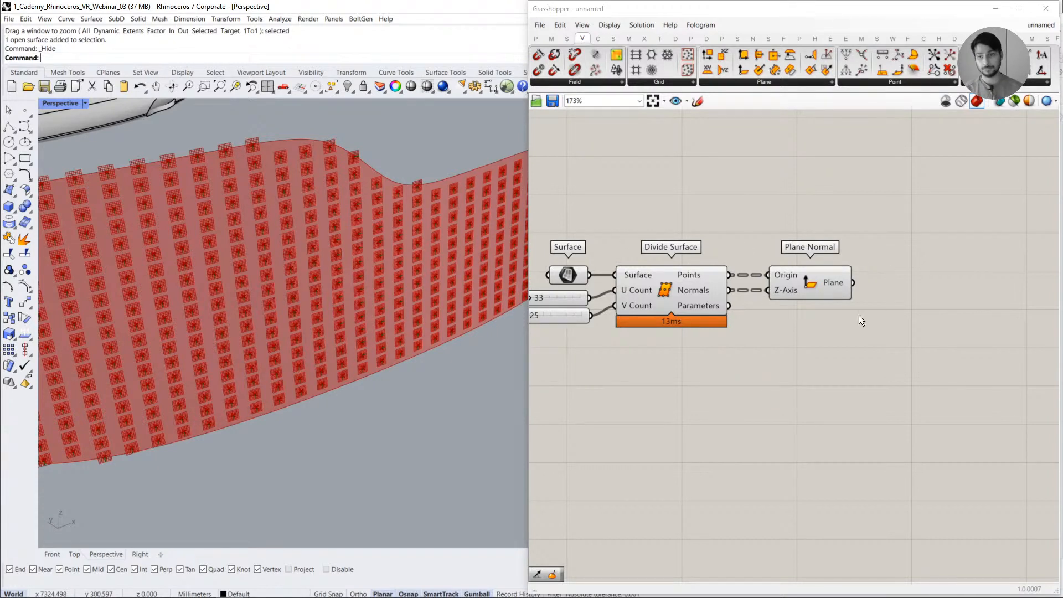
{"action": "left_click", "coordinate": [824, 311]}
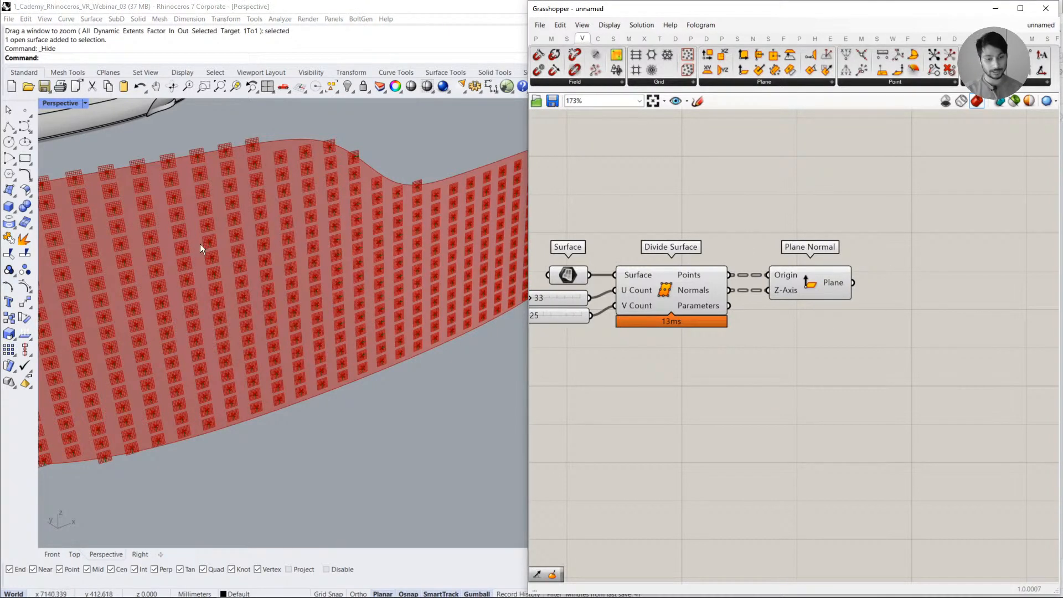
{"action": "left_click", "coordinate": [836, 295]}
{"action": "left_click", "coordinate": [848, 340]}
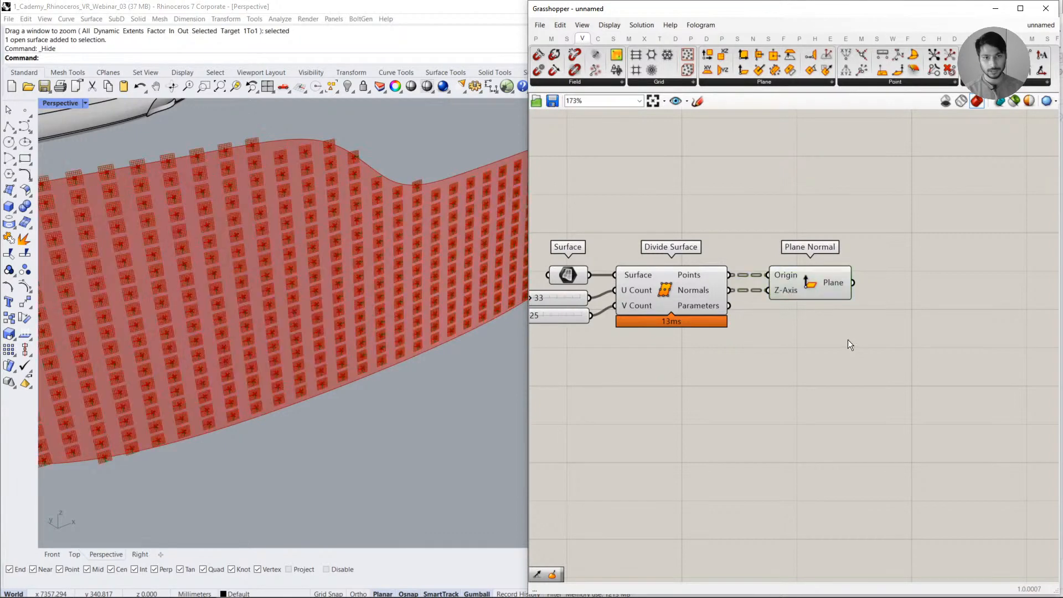
{"action": "scroll", "coordinate": [377, 251], "scroll_direction": "down", "scroll_amount": 4}
{"action": "right_click_drag", "start_coordinate": [377, 251], "coordinate": [391, 252]}
{"action": "left_click", "coordinate": [804, 288]}
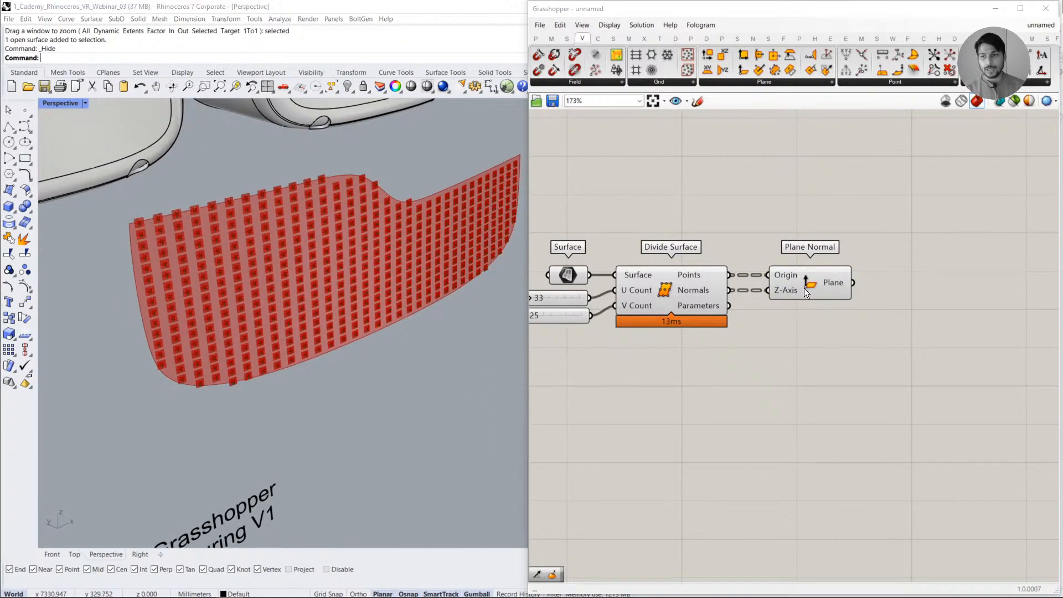
{"action": "left_click", "coordinate": [846, 321]}
{"action": "right_click_drag", "start_coordinate": [846, 321], "coordinate": [739, 282]}
{"action": "left_click", "coordinate": [730, 250]}
{"action": "left_click", "coordinate": [774, 320]}
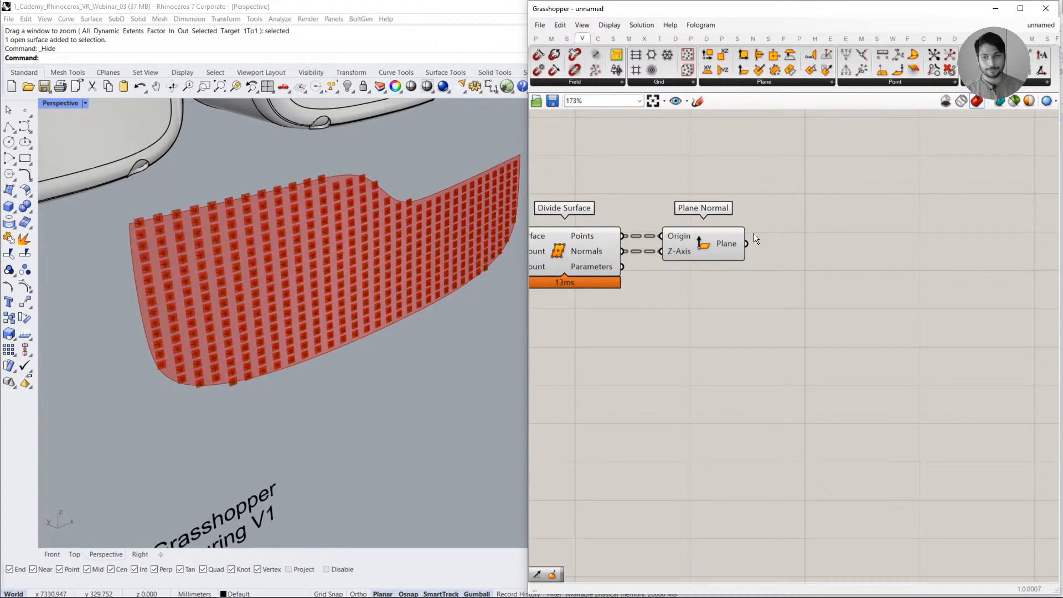
{"action": "scroll", "coordinate": [753, 234], "scroll_direction": "up", "scroll_amount": 1}
{"action": "scroll", "coordinate": [354, 221], "scroll_direction": "up", "scroll_amount": 3}
{"action": "scroll", "coordinate": [354, 222], "scroll_direction": "up", "scroll_amount": 5}
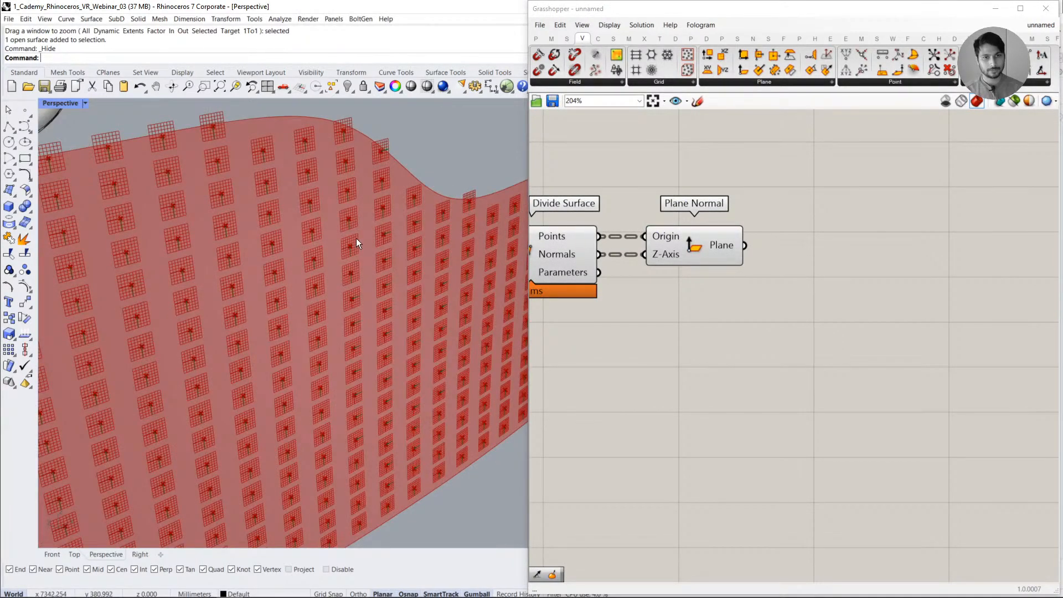
{"action": "scroll", "coordinate": [356, 239], "scroll_direction": "down", "scroll_amount": 1}
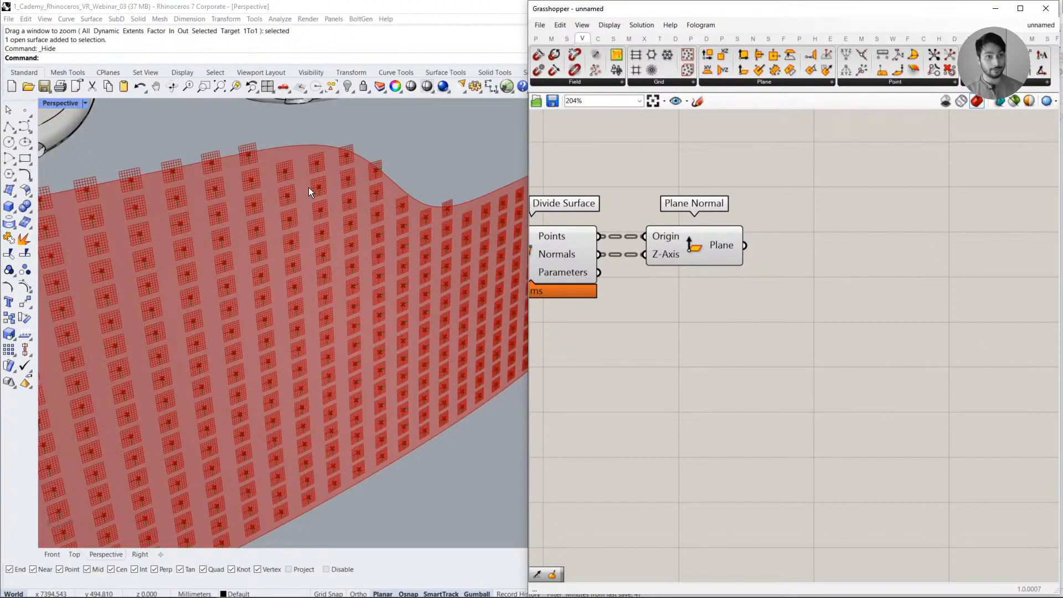
- Try a preview plane size of 10, and set the size back to 2
{"action": "left_click", "coordinate": [604, 25]}
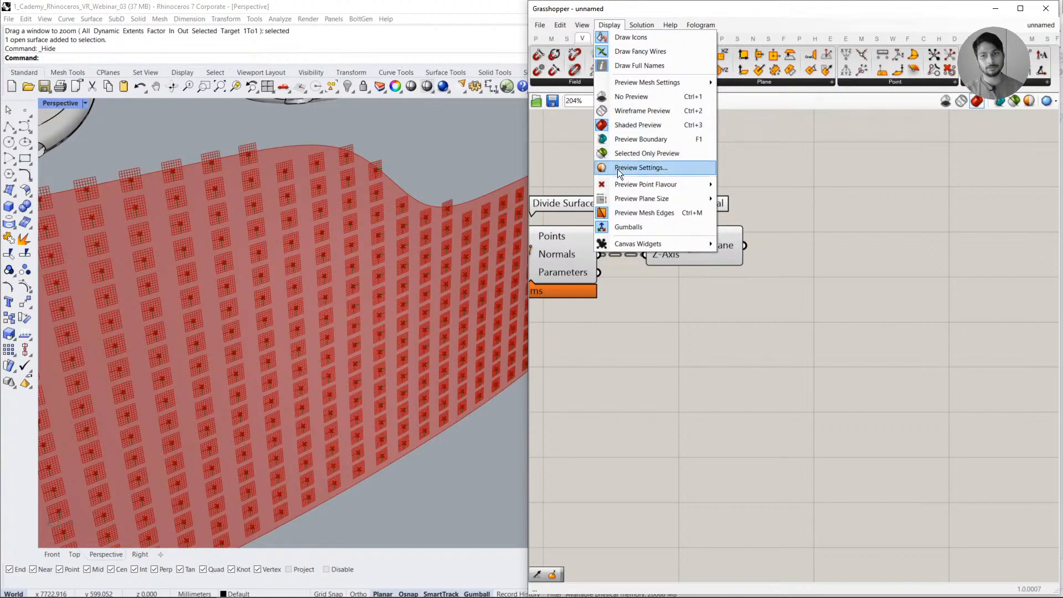
{"action": "mouse_move", "coordinate": [626, 200]}
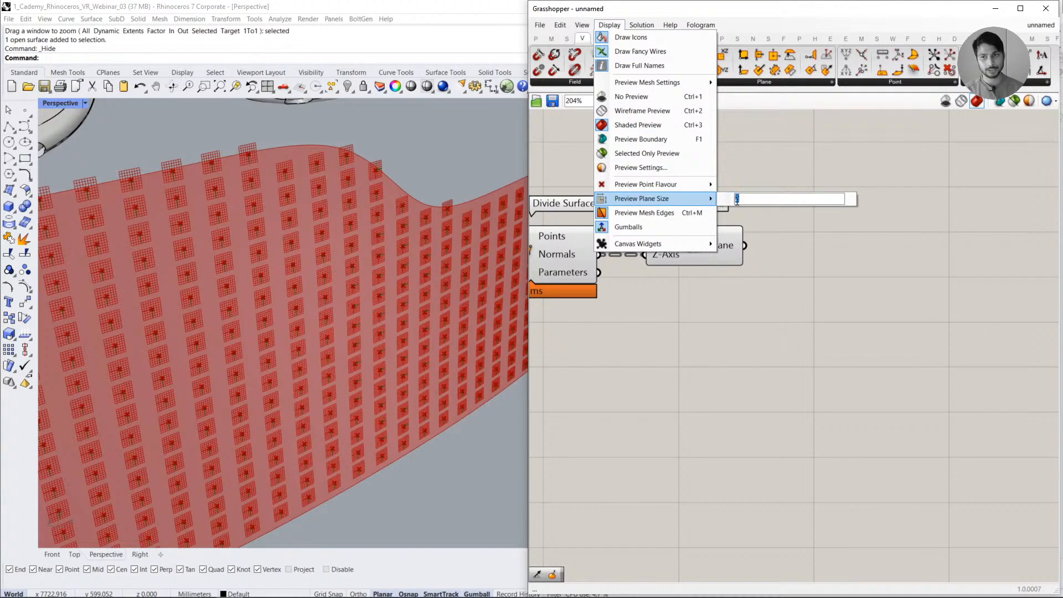
{"action": "type", "text": "10"}
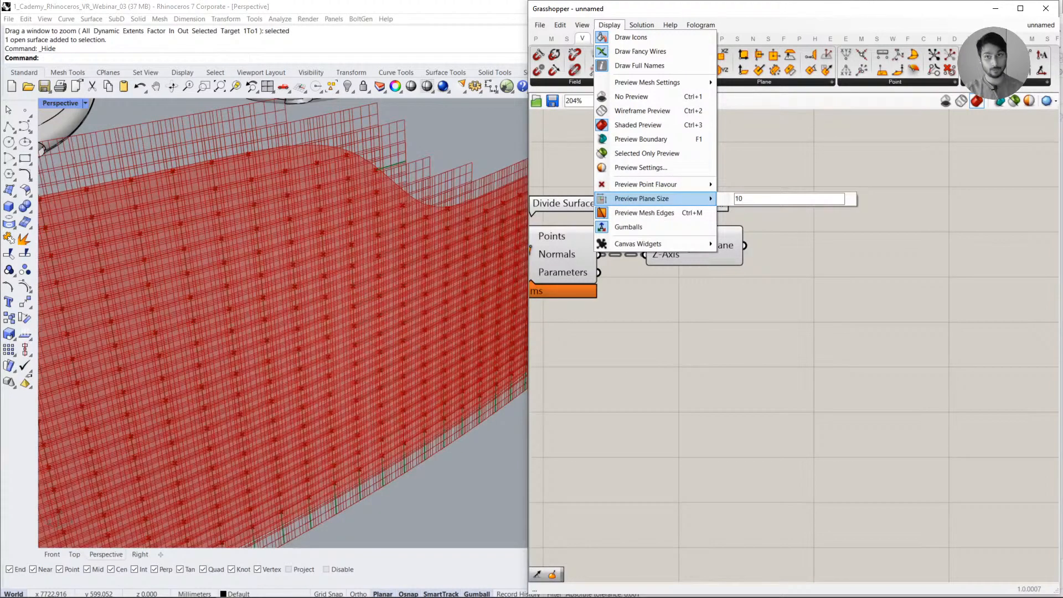
{"action": "key", "text": "BackSpace"}
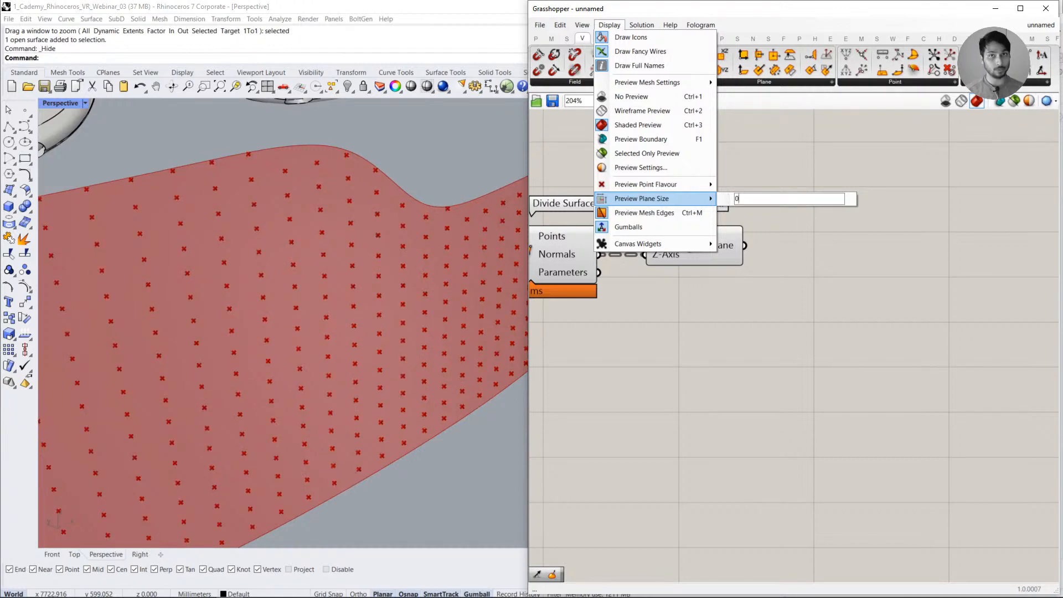
{"action": "key", "text": "BackSpace"}
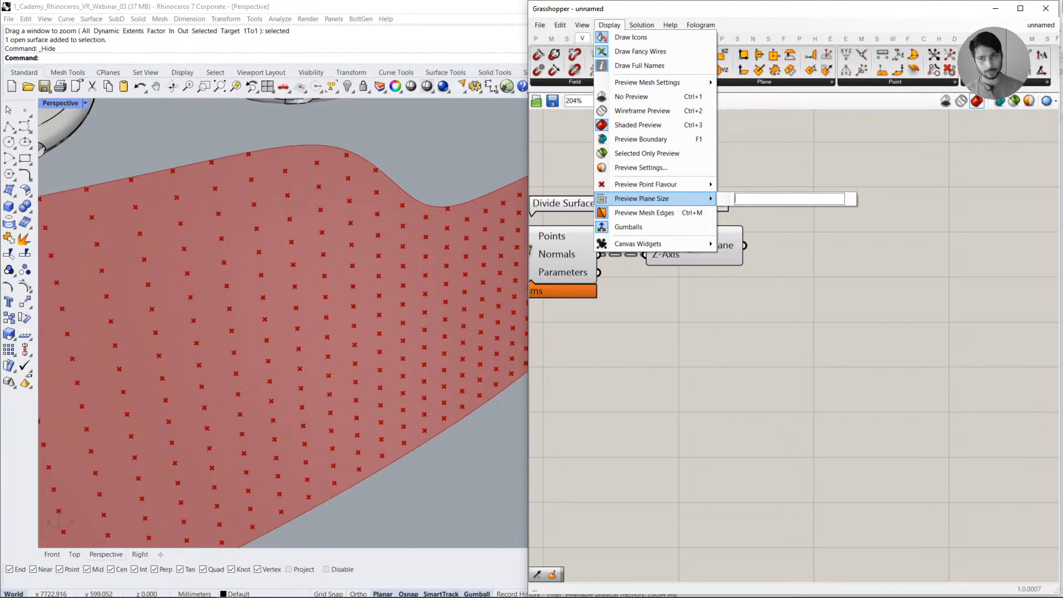
{"action": "type", "text": "2"}
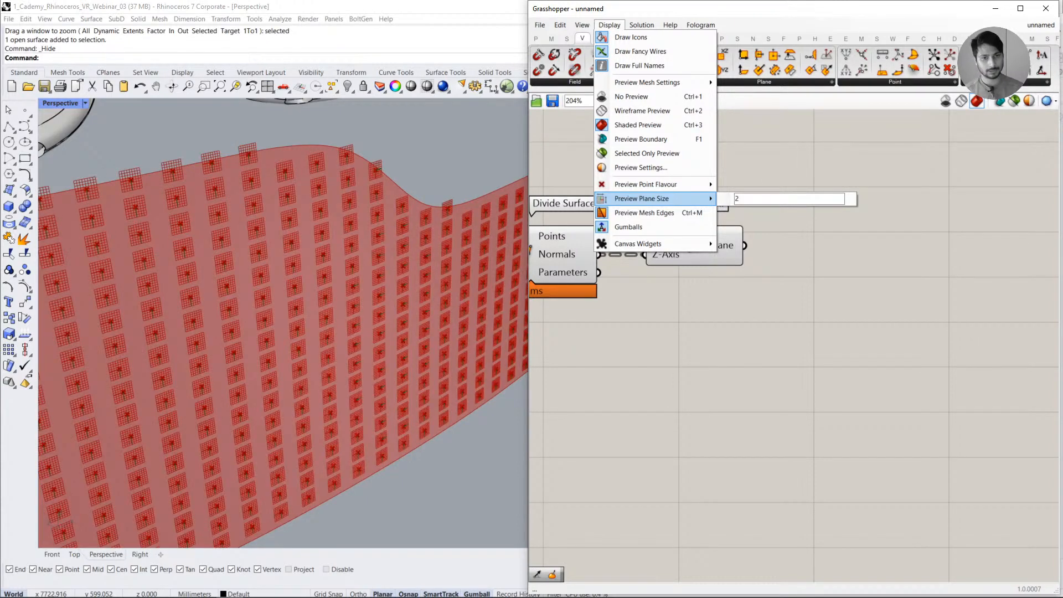
{"action": "left_click", "coordinate": [787, 248]}
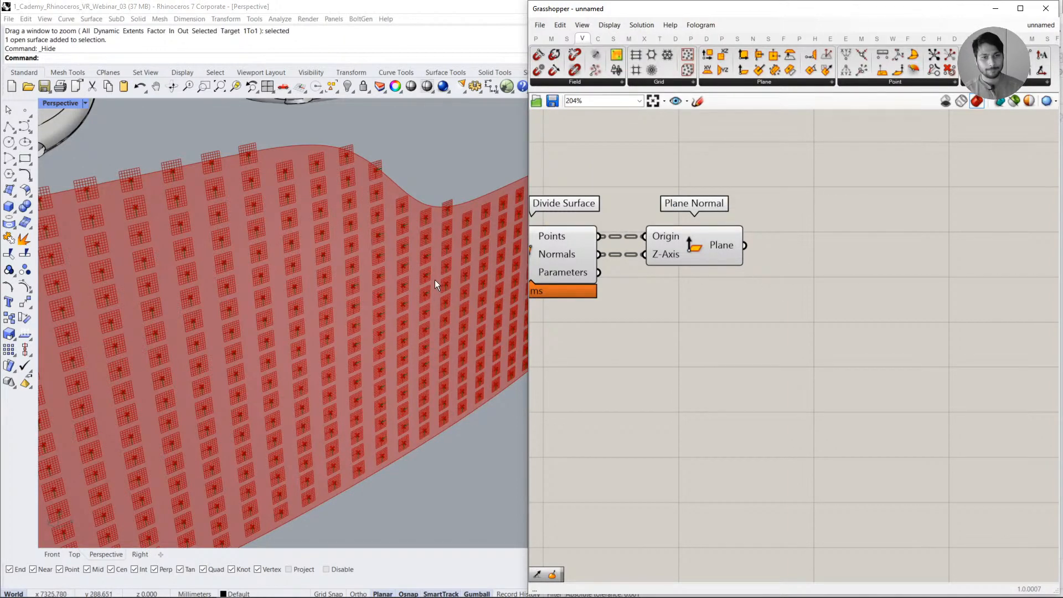
- Add a Circle component and connect the Plane output of Plane Normal to its Plane input
{"action": "scroll", "coordinate": [448, 263], "scroll_direction": "up", "scroll_amount": 4}
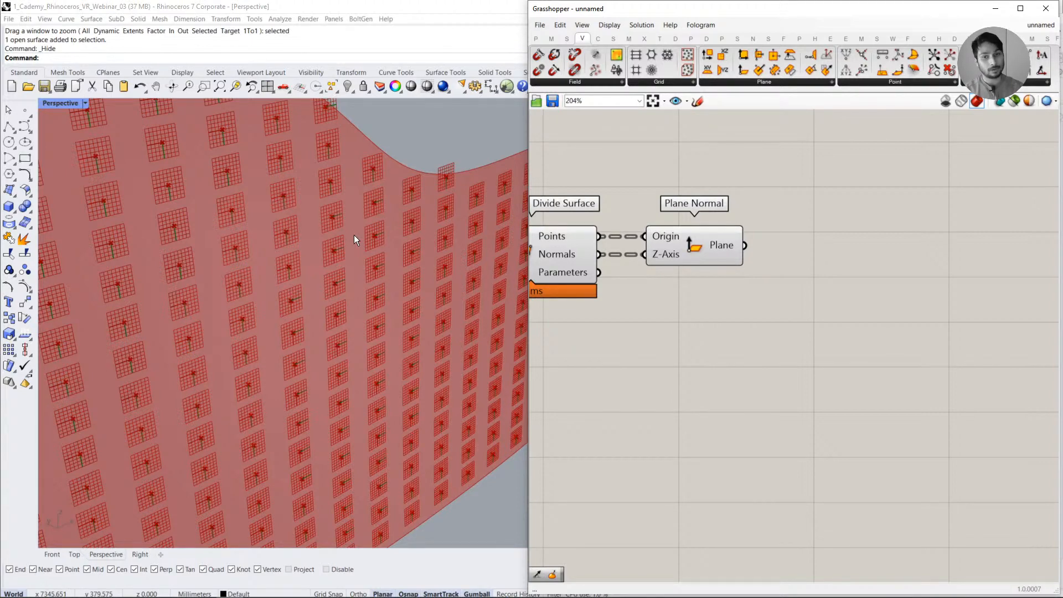
{"action": "double_click", "coordinate": [831, 297]}
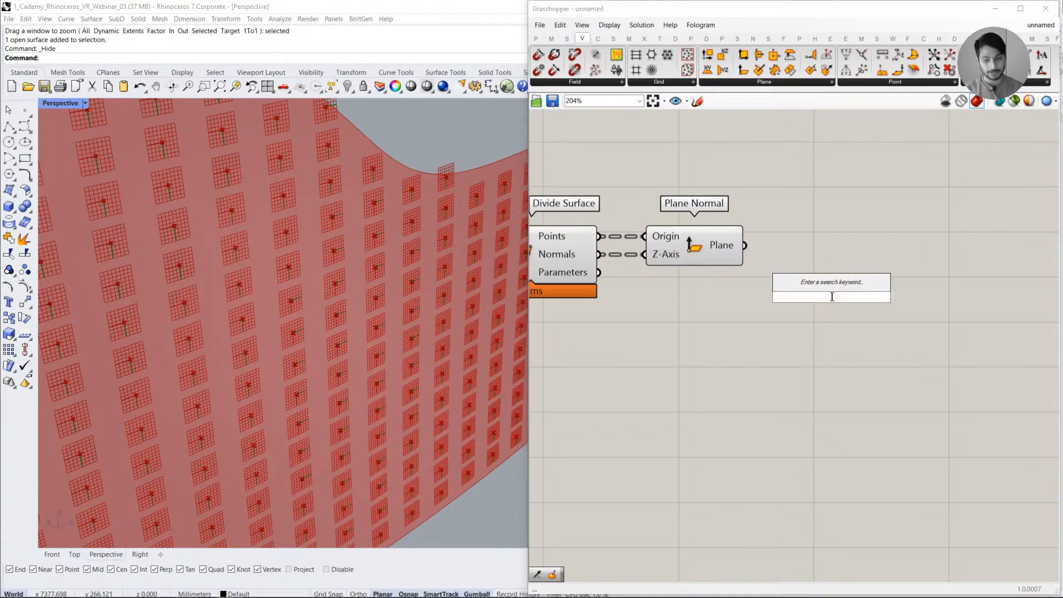
{"action": "type", "text": "CIRC"}
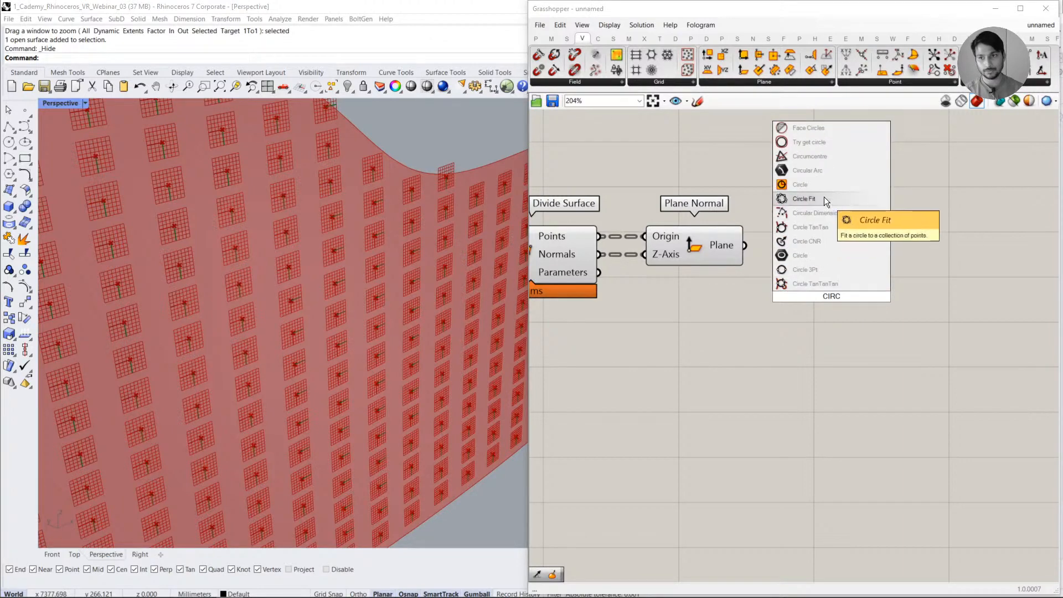
{"action": "left_click", "coordinate": [800, 184]}
{"action": "left_click_drag", "start_coordinate": [744, 245], "coordinate": [781, 287]}
{"action": "left_click_drag", "start_coordinate": [817, 301], "coordinate": [843, 283]}
- Turn off the preview of the Plane Normal component so only the circles and points are displayed
{"action": "left_click", "coordinate": [715, 226]}
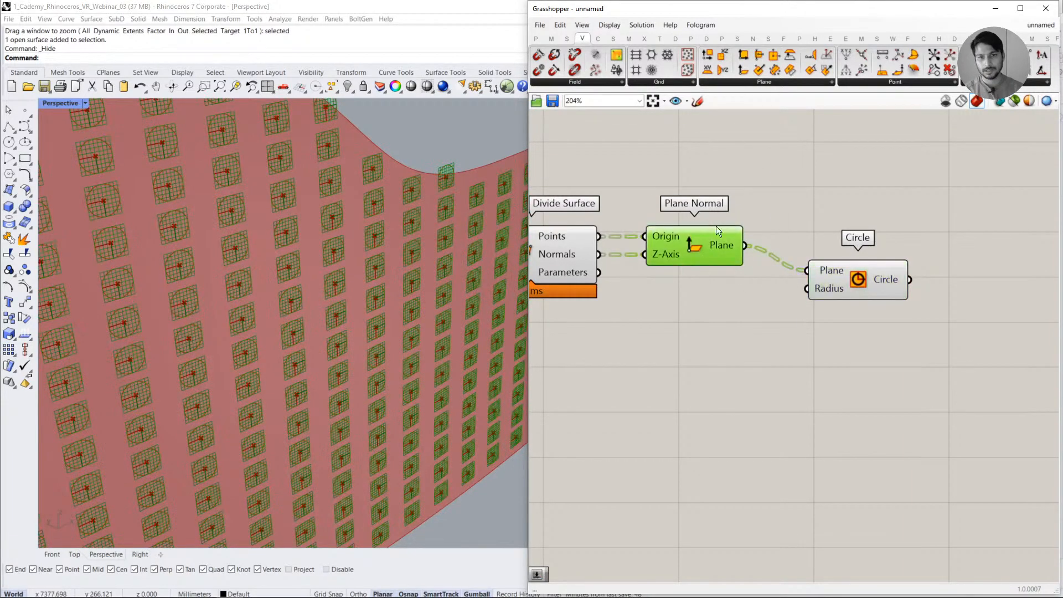
{"action": "middle_click", "coordinate": [716, 225]}
{"action": "left_click", "coordinate": [752, 185]}
{"action": "scroll", "coordinate": [388, 262], "scroll_direction": "down", "scroll_amount": 3}
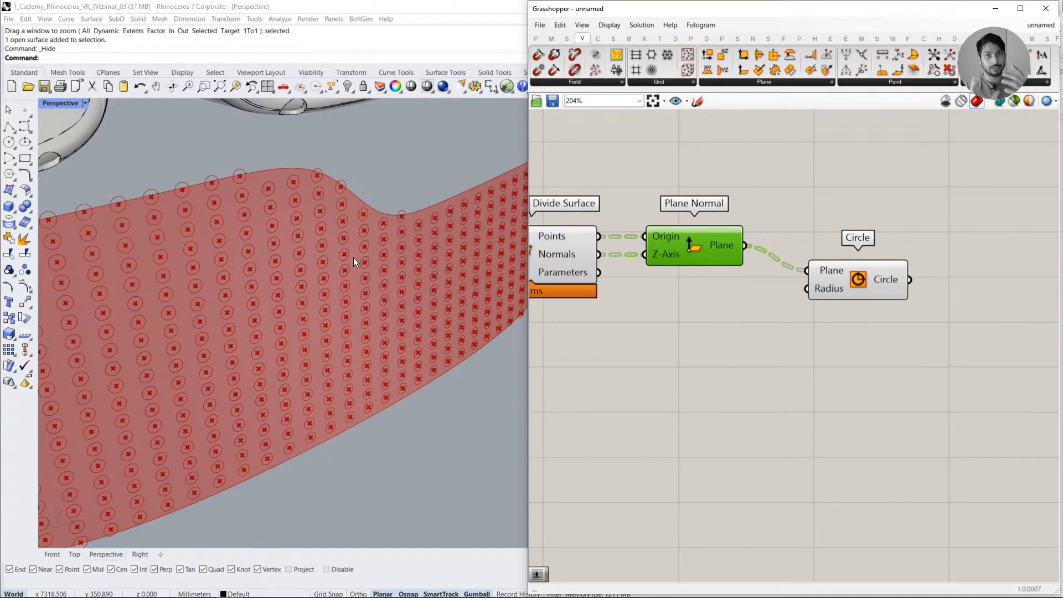
- Delete the Circle component and restore the preview of Plane Normal
{"action": "left_click", "coordinate": [848, 354]}
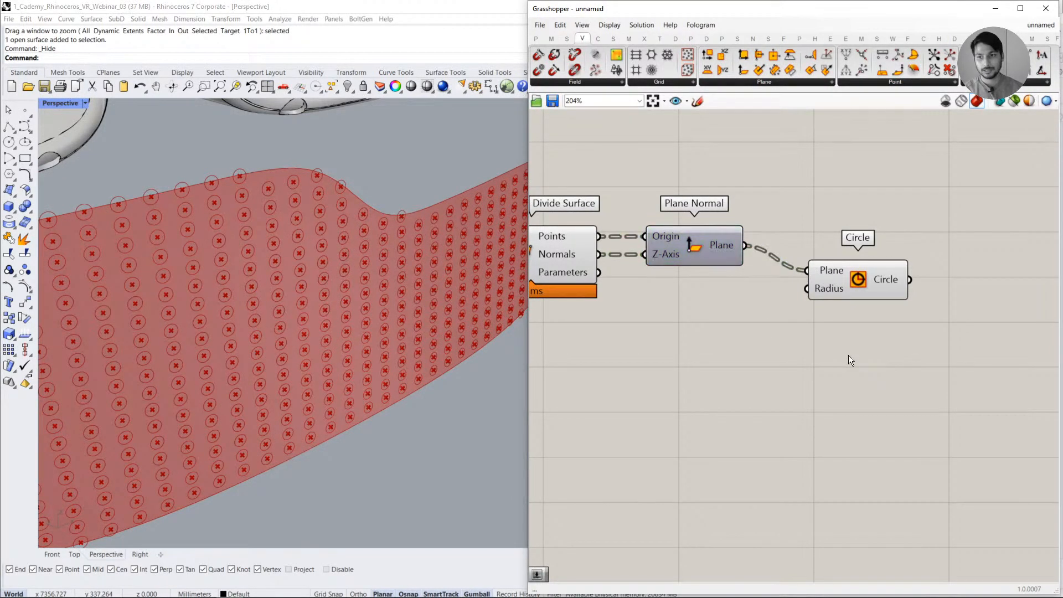
{"action": "left_click", "coordinate": [857, 264]}
{"action": "key", "text": "Delete"}
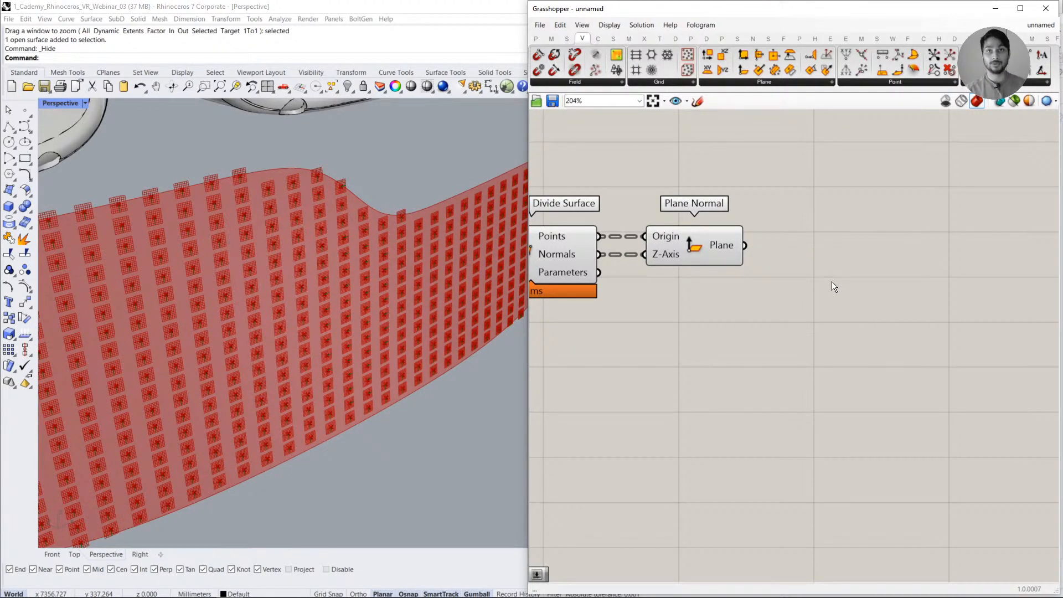
- Add a Rectangle component and connect the Plane output of Plane Normal to its Plane input
{"action": "double_click", "coordinate": [831, 281]}
{"action": "type", "text": "RECT"}
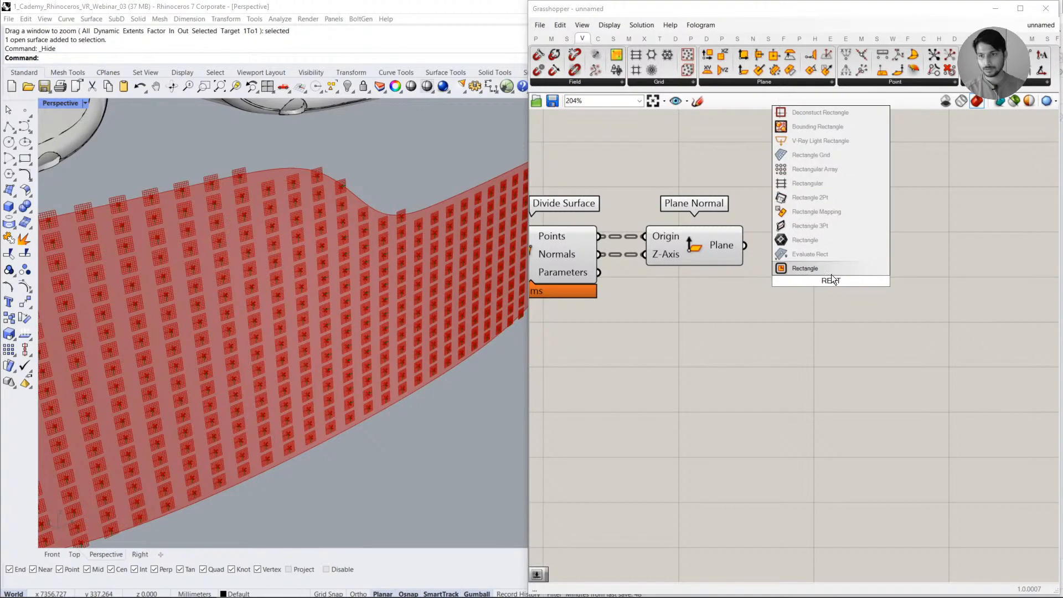
{"action": "left_click", "coordinate": [832, 270]}
{"action": "left_click_drag", "start_coordinate": [770, 253], "coordinate": [745, 245]}
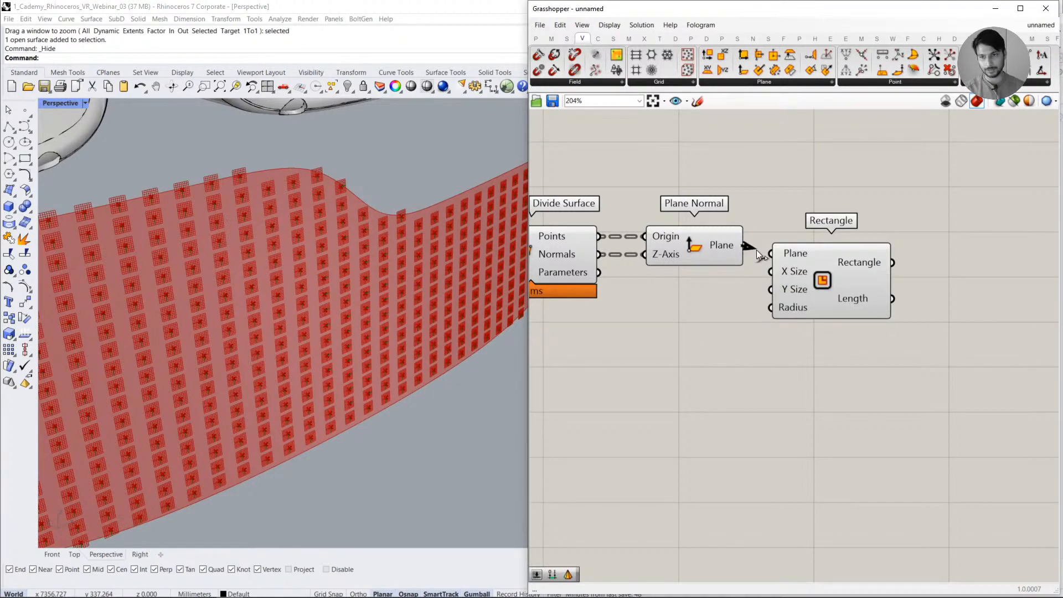
- Turn off the preview of Plane Normal and inspect the rectangles on the surface up close
{"action": "left_click", "coordinate": [699, 247]}
{"action": "middle_click", "coordinate": [700, 247]}
{"action": "left_click", "coordinate": [732, 207]}
{"action": "left_click", "coordinate": [771, 191]}
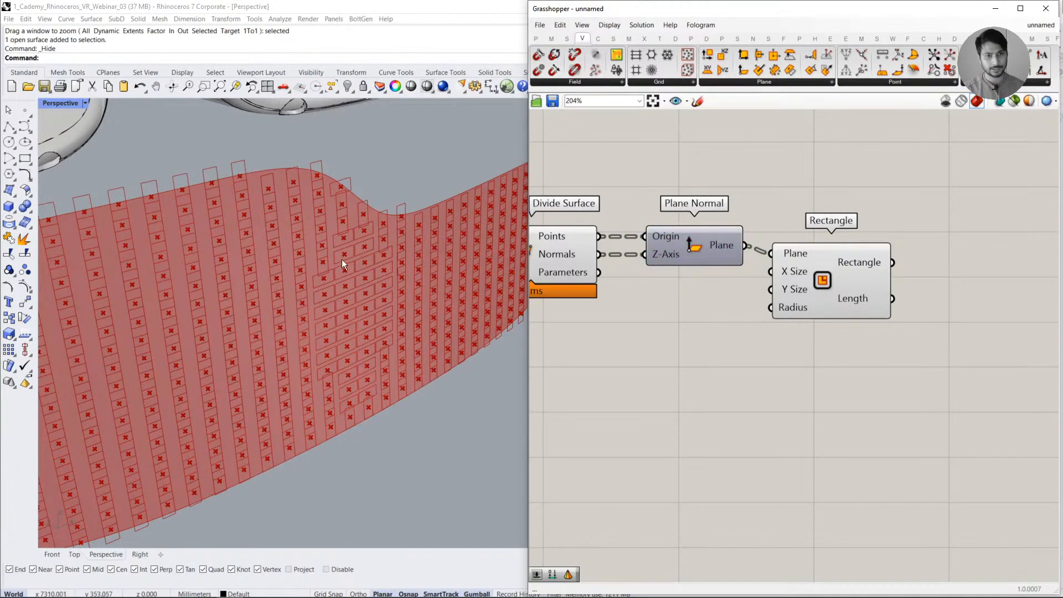
{"action": "scroll", "coordinate": [330, 240], "scroll_direction": "up", "scroll_amount": 5}
{"action": "scroll", "coordinate": [330, 240], "scroll_direction": "down", "scroll_amount": 4}
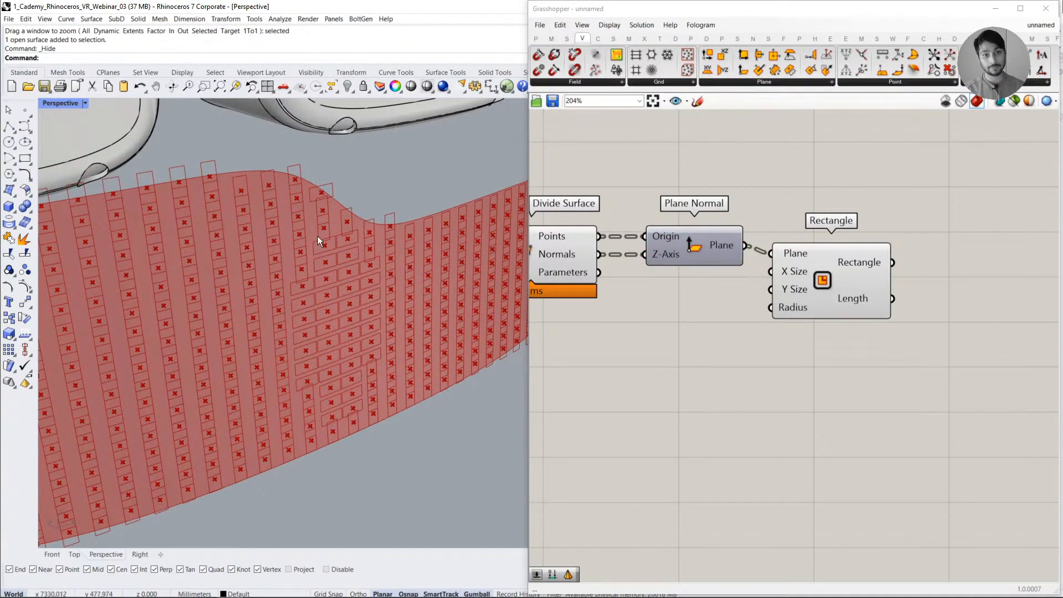
- Delete the Rectangle component and turn the preview of Plane Normal back on
{"action": "left_click", "coordinate": [862, 304]}
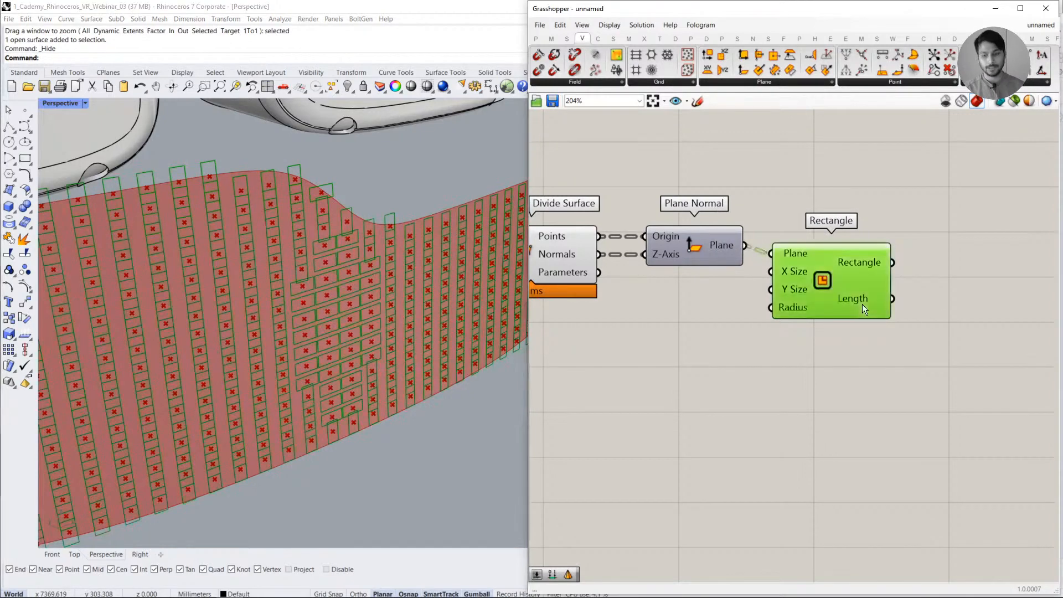
{"action": "key", "text": "Delete"}
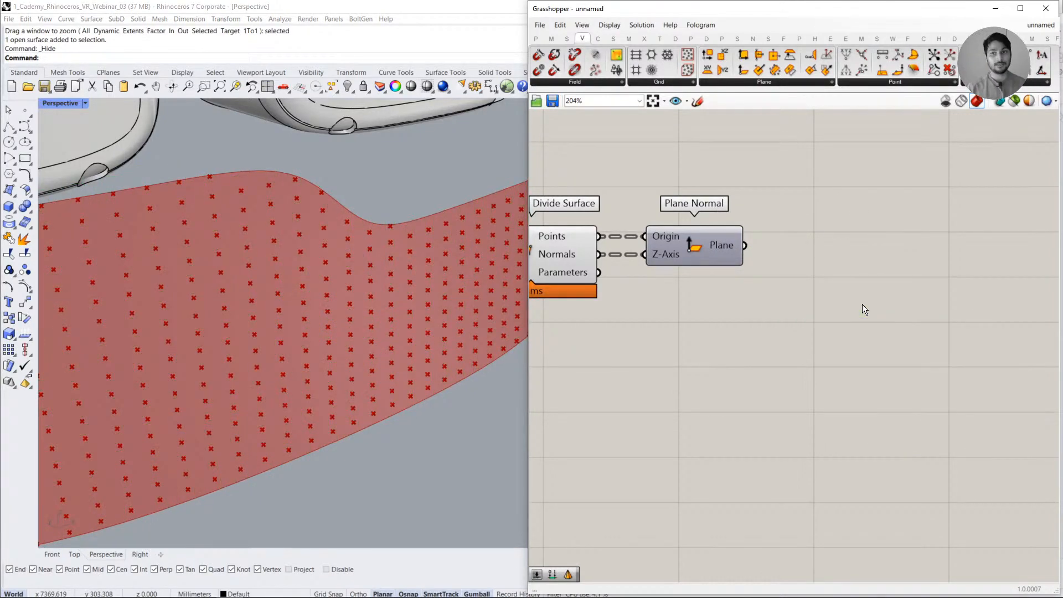
{"action": "left_click_drag", "start_coordinate": [797, 196], "coordinate": [703, 270]}
{"action": "middle_click", "coordinate": [731, 236]}
{"action": "left_click", "coordinate": [750, 216]}
{"action": "left_click", "coordinate": [747, 205]}
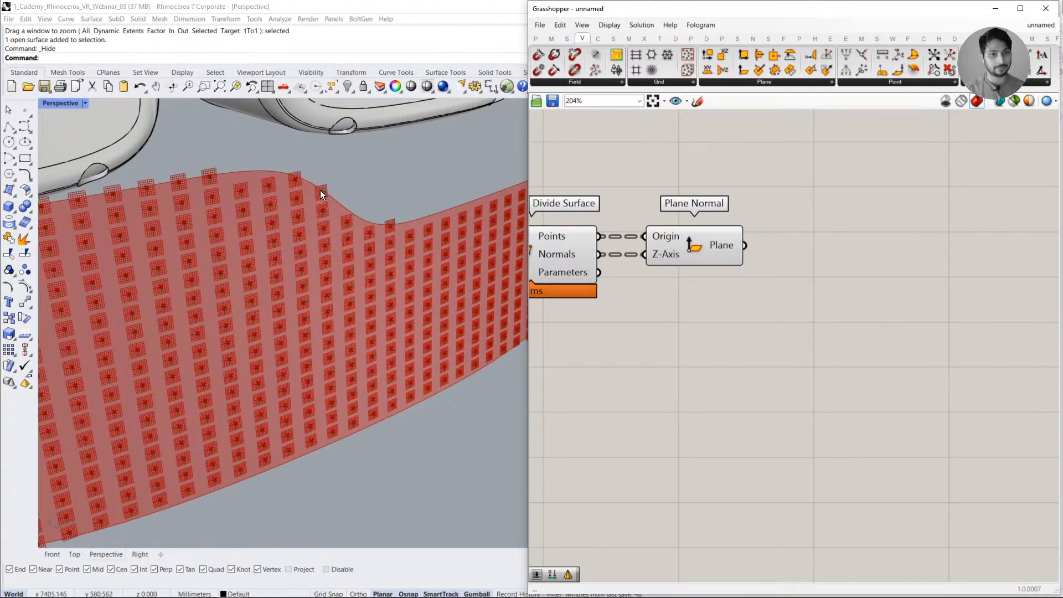
- Add an Align Plane component and connect the Plane output of Plane Normal to its Plane input
{"action": "right_click_drag", "start_coordinate": [745, 337], "coordinate": [780, 297]}
{"action": "right_click_drag", "start_coordinate": [782, 237], "coordinate": [782, 264]}
{"action": "left_click", "coordinate": [782, 85]}
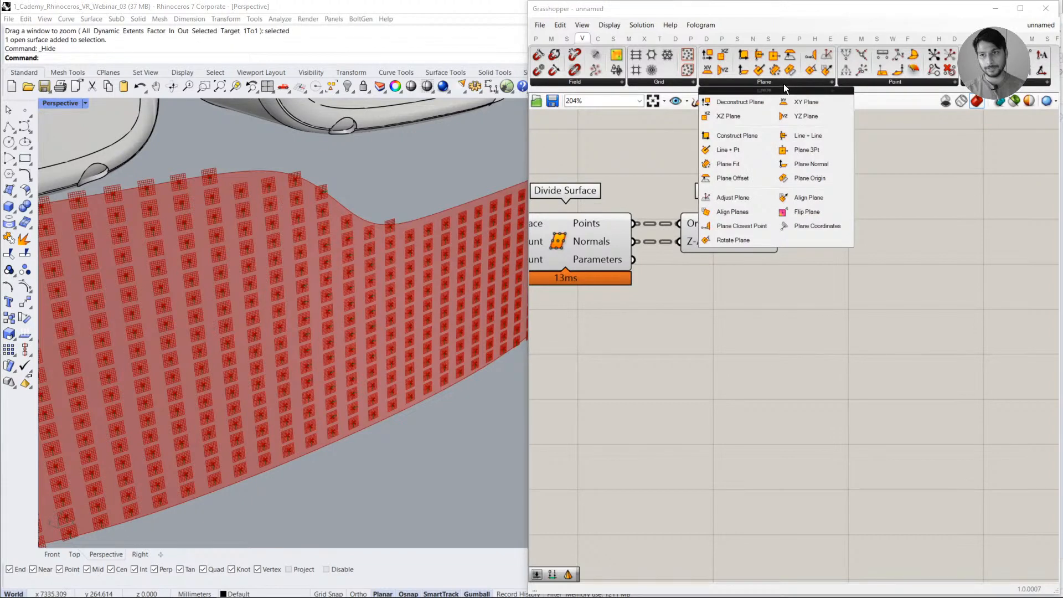
{"action": "left_click", "coordinate": [801, 198]}
{"action": "left_click", "coordinate": [875, 330]}
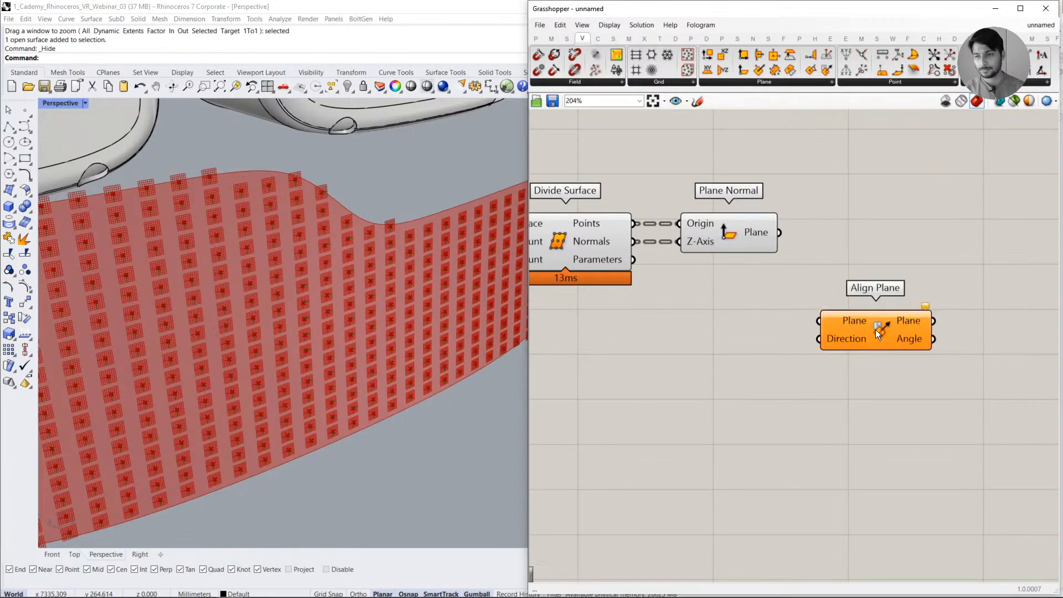
{"action": "left_click_drag", "start_coordinate": [883, 315], "coordinate": [906, 281]}
{"action": "left_click_drag", "start_coordinate": [827, 264], "coordinate": [879, 283]}
{"action": "left_click", "coordinate": [767, 375]}
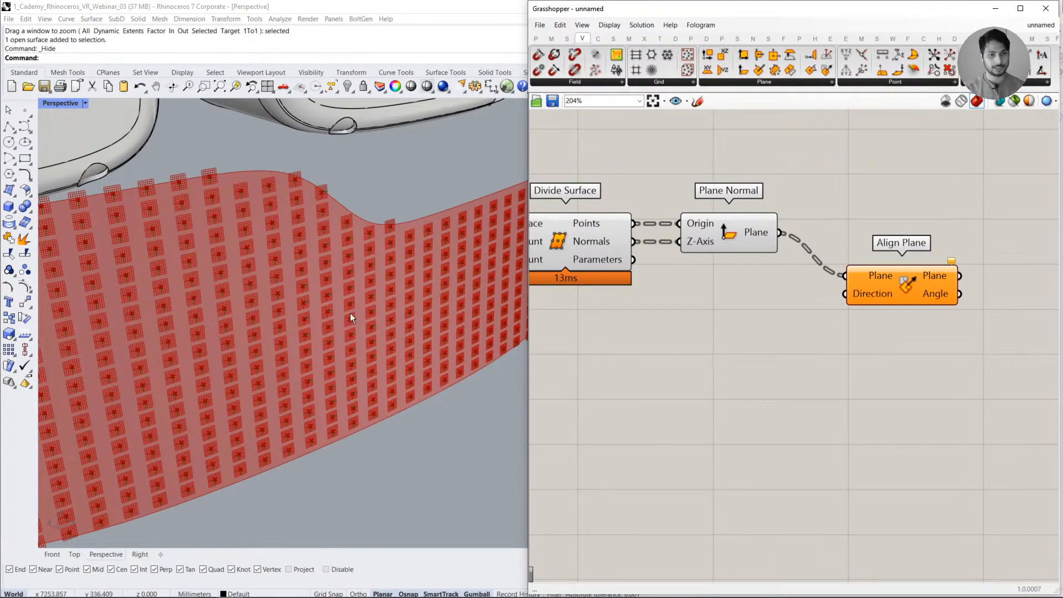
- Examine the orientation of the planes along the curved surface in the Top view
{"action": "right_click_drag", "start_coordinate": [330, 354], "coordinate": [39, 470]}
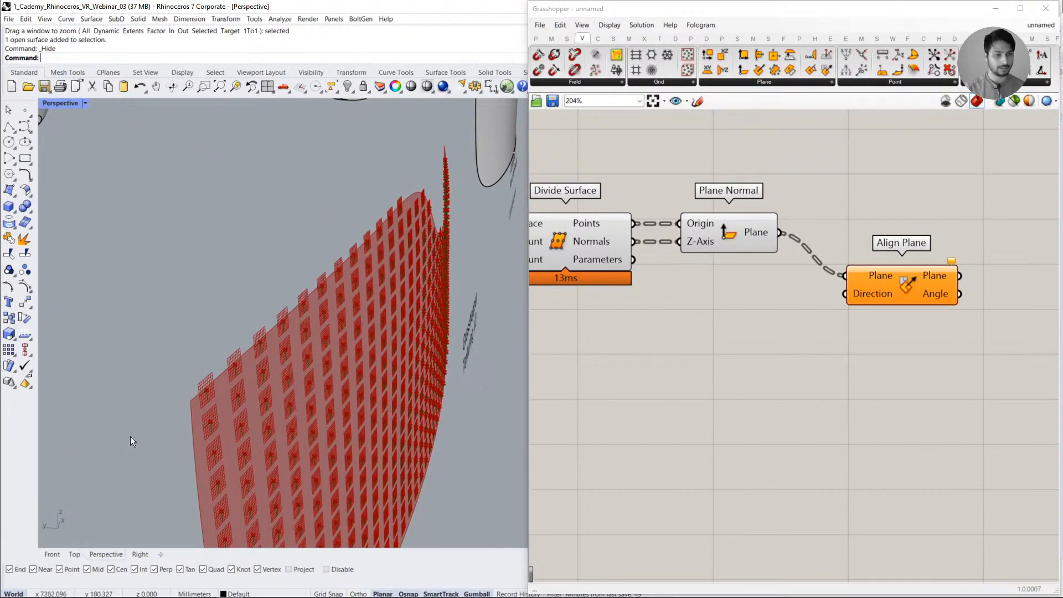
{"action": "left_click", "coordinate": [73, 554]}
{"action": "scroll", "coordinate": [326, 292], "scroll_direction": "down", "scroll_amount": 3}
{"action": "right_click_drag", "start_coordinate": [334, 291], "coordinate": [277, 266]}
{"action": "mouse_move", "coordinate": [521, 338]}
{"action": "right_mouse_down"}
{"action": "mouse_move", "coordinate": [430, 295]}
{"action": "mouse_move", "coordinate": [299, 288]}
{"action": "right_mouse_up"}
{"action": "right_click_drag", "start_coordinate": [472, 271], "coordinate": [266, 299]}
{"action": "right_click_drag", "start_coordinate": [521, 290], "coordinate": [254, 282]}
{"action": "scroll", "coordinate": [257, 279], "scroll_direction": "up", "scroll_amount": 5}
{"action": "scroll", "coordinate": [184, 263], "scroll_direction": "up", "scroll_amount": 8}
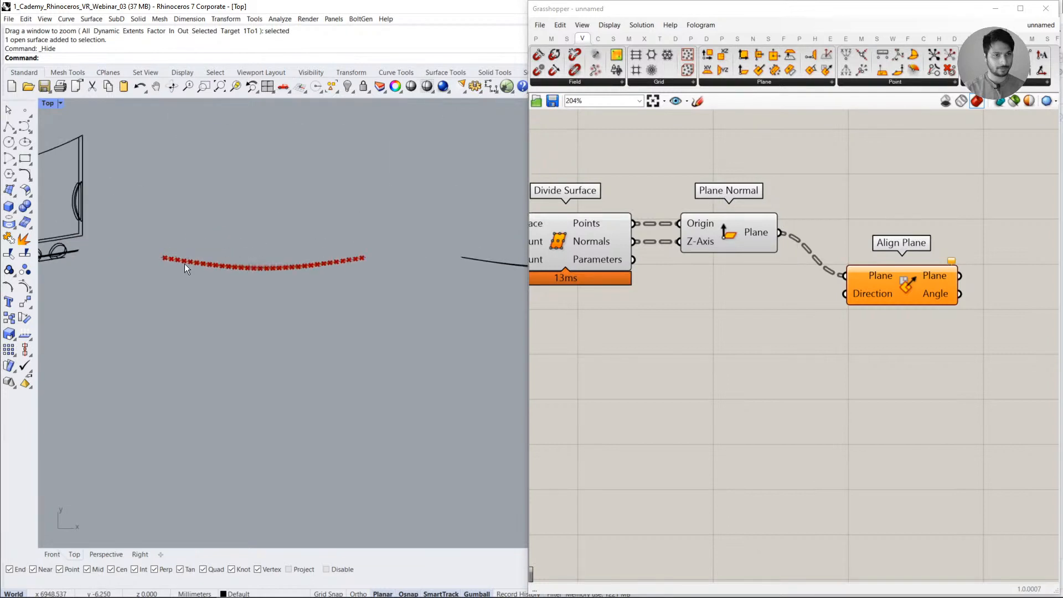
{"action": "left_click_drag", "start_coordinate": [150, 234], "coordinate": [477, 311]}
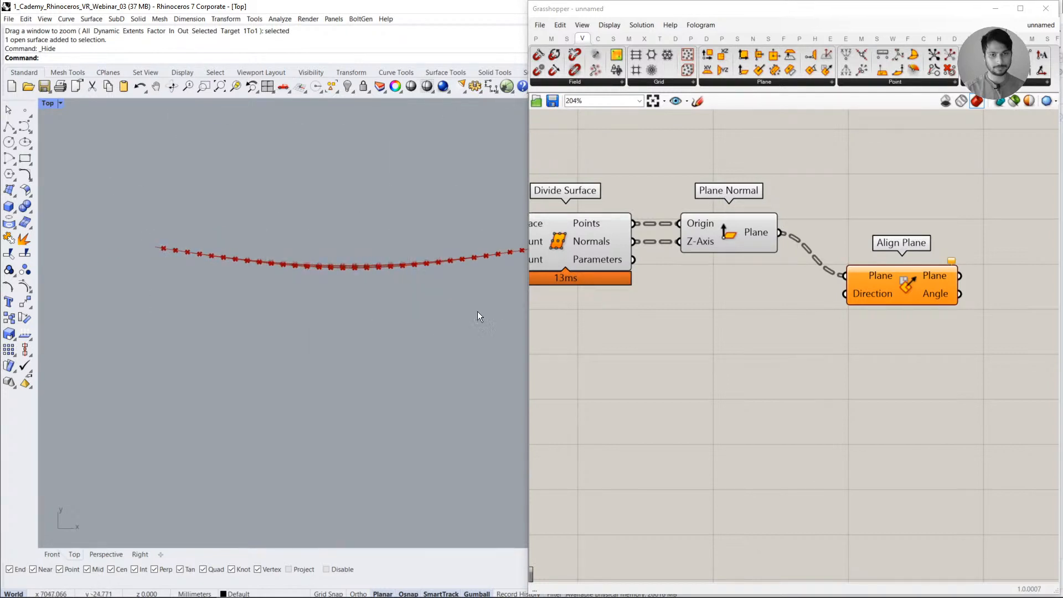
- Add a Unit Z component and connect its Unit vector output to the Direction input of Align Plane
{"action": "double_click", "coordinate": [748, 350]}
{"action": "type", "text": "Z"}
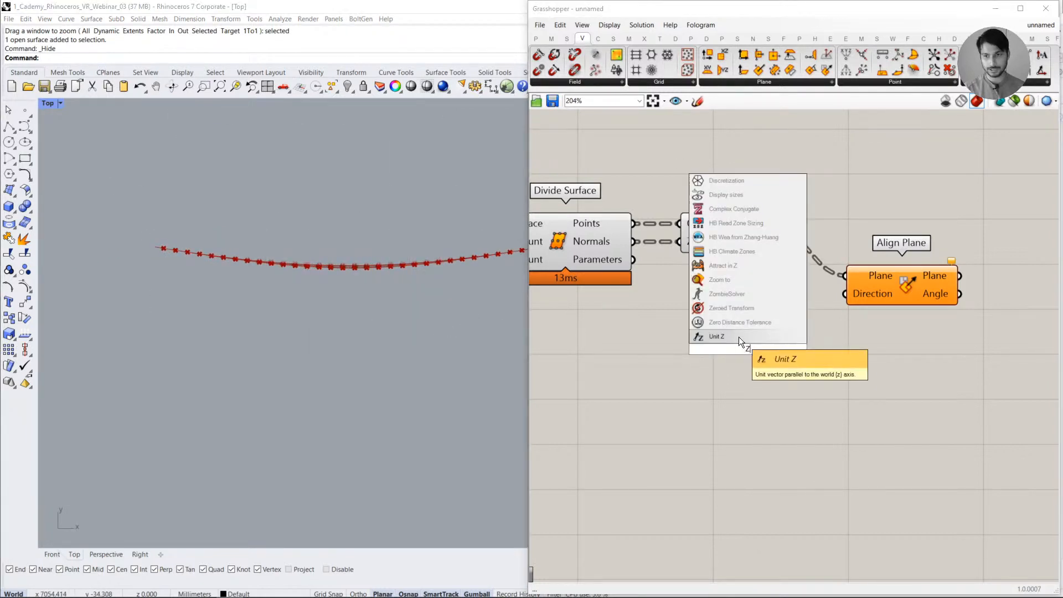
{"action": "left_click", "coordinate": [738, 337]}
{"action": "left_click_drag", "start_coordinate": [835, 314], "coordinate": [810, 349]}
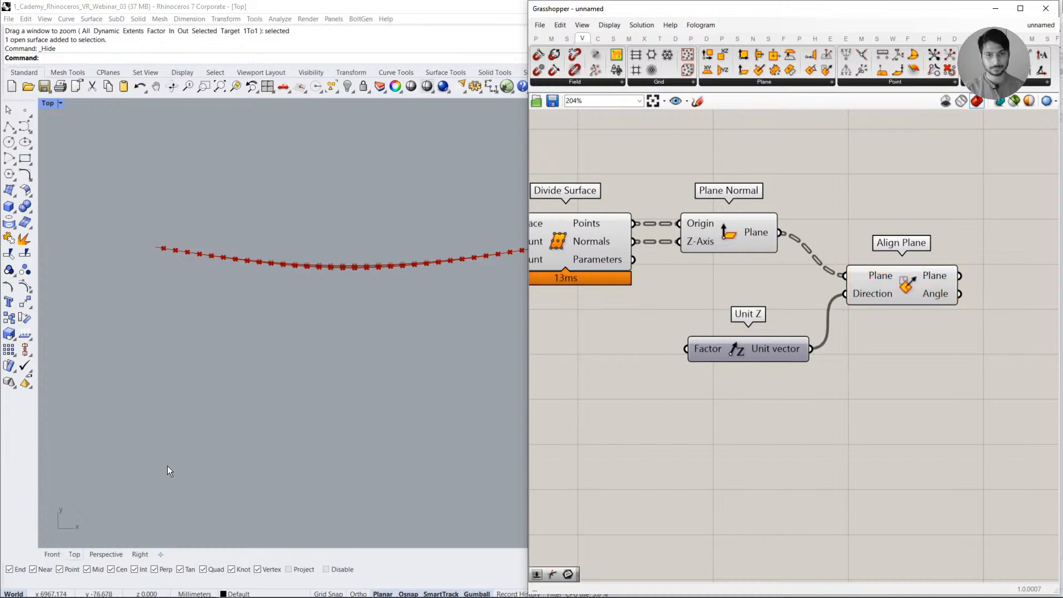
- In the Perspective view, add a Rectangle component and connect the Plane output of Align Plane to its Plane input
{"action": "left_click", "coordinate": [47, 554]}
{"action": "left_click", "coordinate": [99, 554]}
{"action": "right_click_drag", "start_coordinate": [254, 436], "coordinate": [307, 321]}
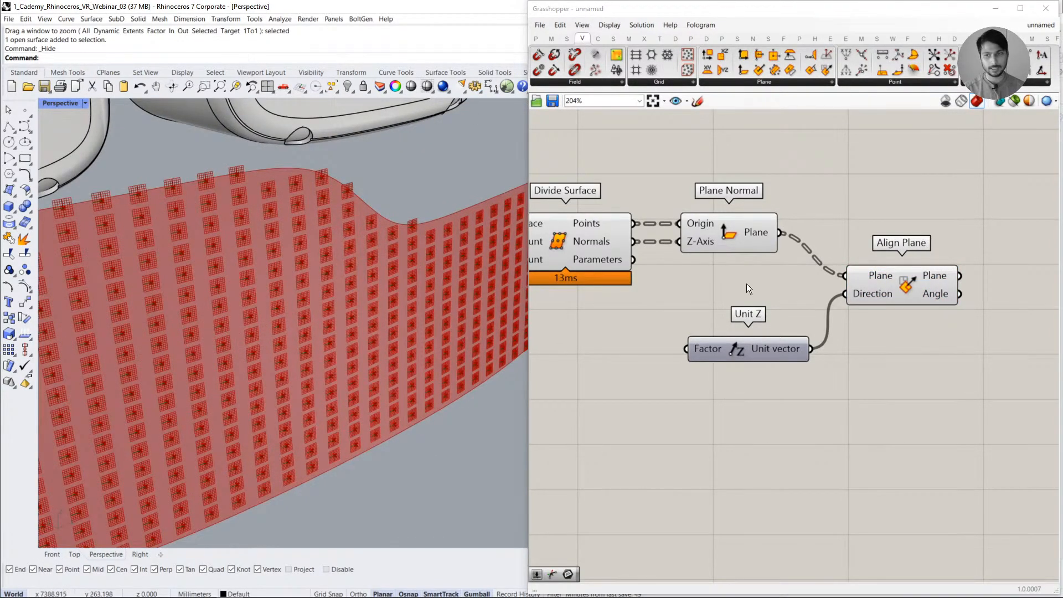
{"action": "mouse_move", "coordinate": [845, 292]}
{"action": "left_mouse_down", "text": "ctrl"}
{"action": "mouse_move", "coordinate": [809, 348]}
{"action": "mouse_move", "coordinate": [849, 301]}
{"action": "left_mouse_up", "text": "ctrl"}
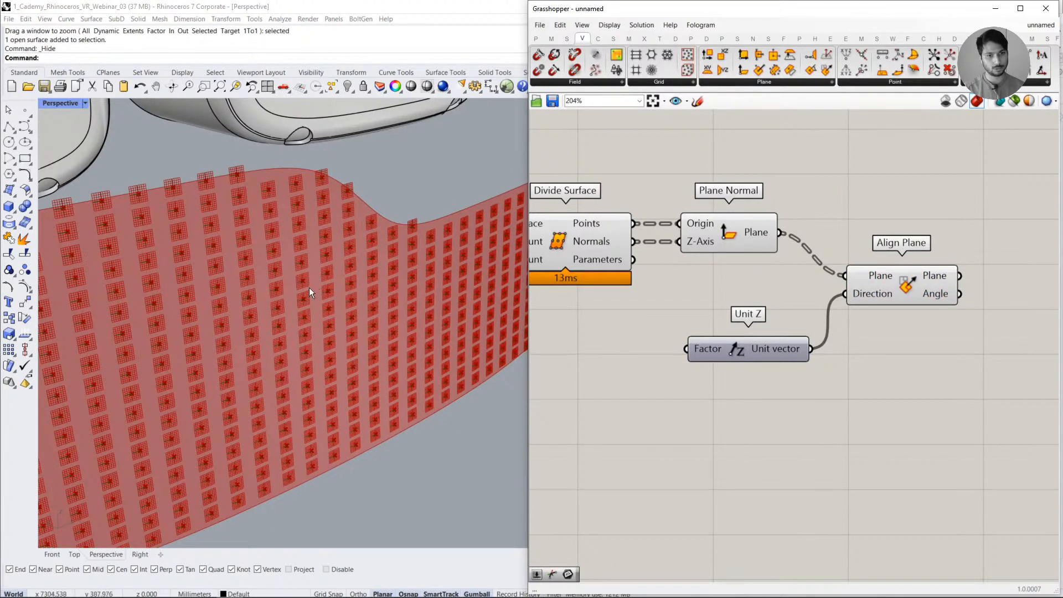
{"action": "right_click_drag", "start_coordinate": [309, 287], "coordinate": [307, 291]}
{"action": "double_click", "coordinate": [893, 200]}
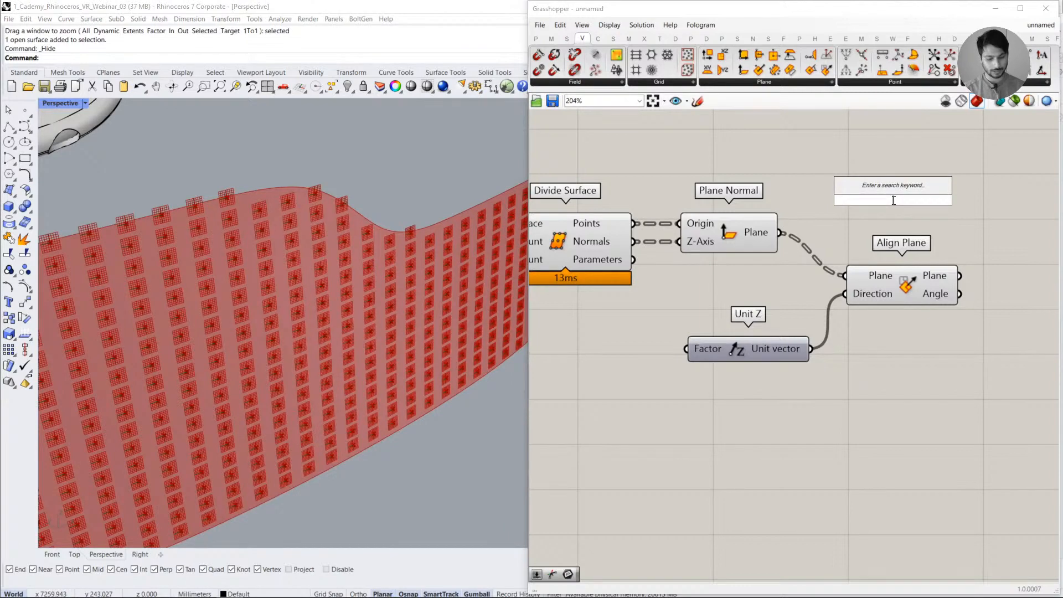
{"action": "type", "text": "rectangle"}
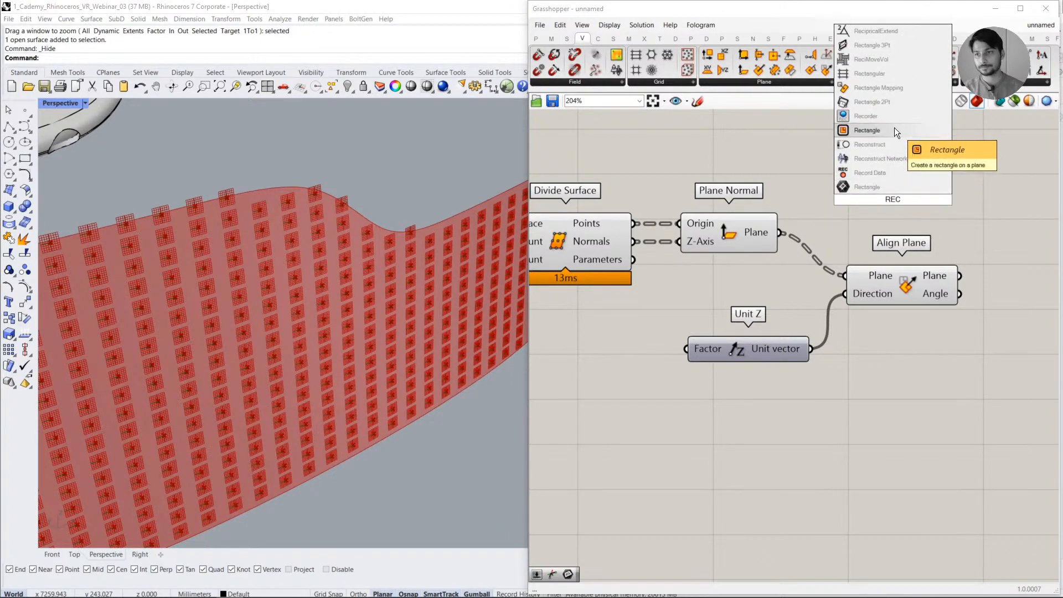
{"action": "left_click", "coordinate": [895, 127]}
{"action": "left_click_drag", "start_coordinate": [875, 178], "coordinate": [1033, 267]}
{"action": "left_click_drag", "start_coordinate": [961, 276], "coordinate": [992, 262]}
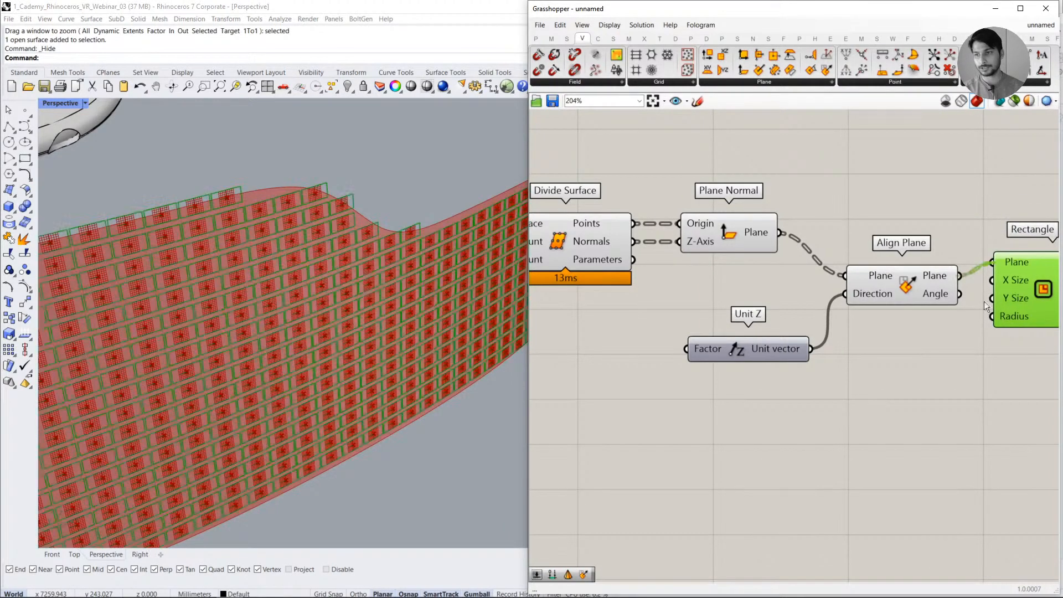
- Turn off the preview of Plane Normal, Unit Z and Align Plane, and inspect the aligned rectangles on the surface
{"action": "right_click_drag", "start_coordinate": [749, 311], "coordinate": [679, 301]}
{"action": "left_click_drag", "start_coordinate": [821, 373], "coordinate": [586, 165]}
{"action": "middle_click", "coordinate": [682, 168]}
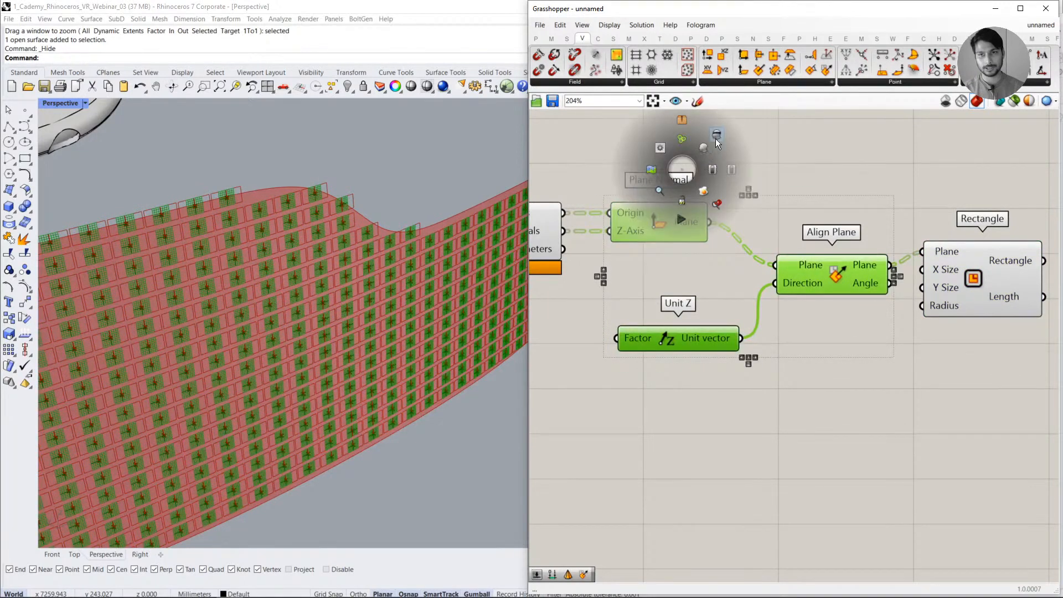
{"action": "left_click", "coordinate": [715, 139]}
{"action": "scroll", "coordinate": [323, 209], "scroll_direction": "down", "scroll_amount": 3}
{"action": "scroll", "coordinate": [323, 207], "scroll_direction": "down", "scroll_amount": 3}
{"action": "right_click_drag", "start_coordinate": [370, 253], "coordinate": [377, 272]}
{"action": "scroll", "coordinate": [300, 284], "scroll_direction": "up", "scroll_amount": 5}
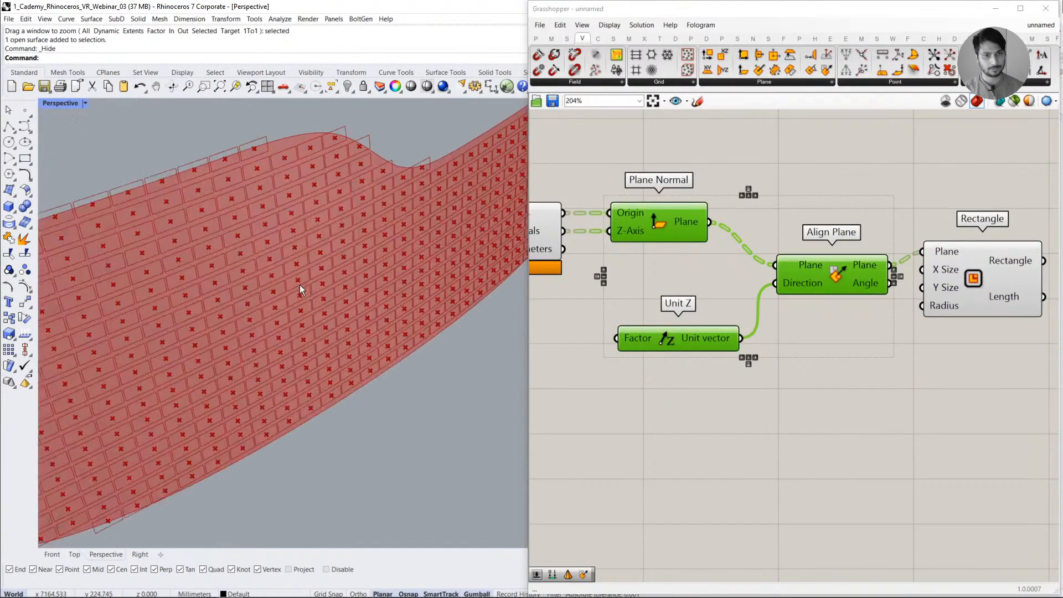
{"action": "left_click", "coordinate": [780, 361]}
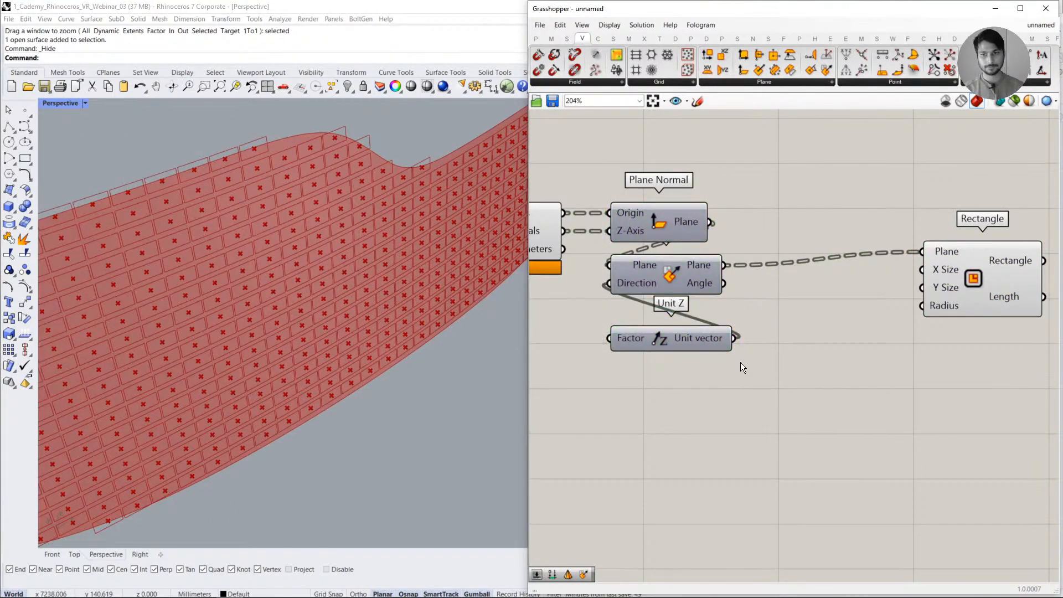
{"action": "scroll", "coordinate": [829, 339], "scroll_direction": "down", "scroll_amount": 2}
{"action": "right_click_drag", "start_coordinate": [806, 343], "coordinate": [880, 327]}
- Review the Divide Surface and Plane Normal components and delete the Rectangle component
{"action": "left_click", "coordinate": [666, 250]}
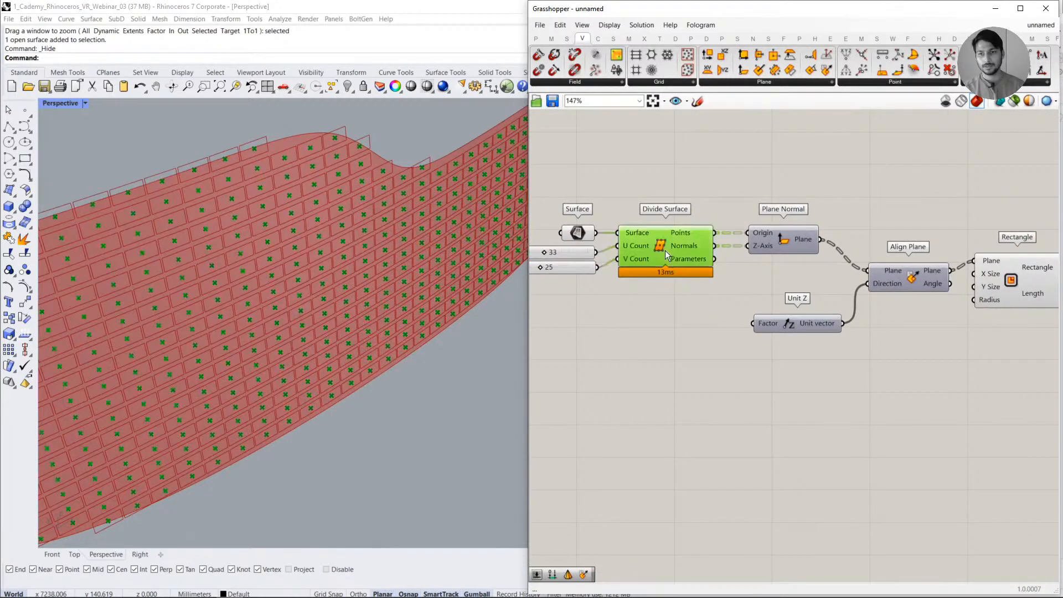
{"action": "left_click", "coordinate": [863, 335]}
{"action": "left_click", "coordinate": [778, 251]}
{"action": "left_click", "coordinate": [922, 326]}
{"action": "left_click", "coordinate": [1000, 288]}
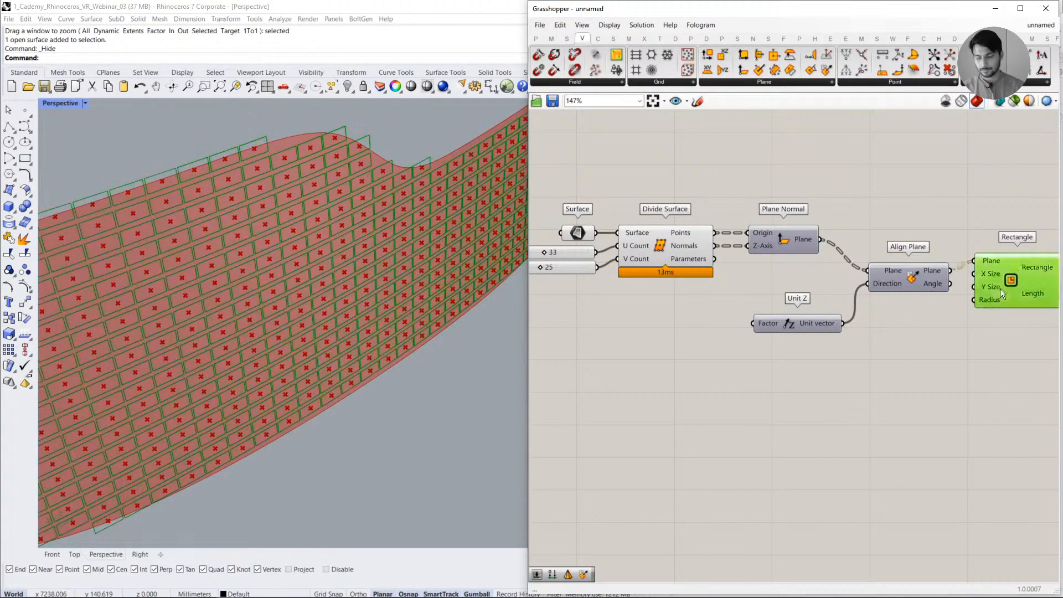
{"action": "key", "text": "Delete"}
- Turn off the preview of Divide Surface and the components after it, keeping the preview of the Surface parameter on
{"action": "left_click_drag", "start_coordinate": [922, 358], "coordinate": [570, 186]}
{"action": "middle_click", "coordinate": [673, 231]}
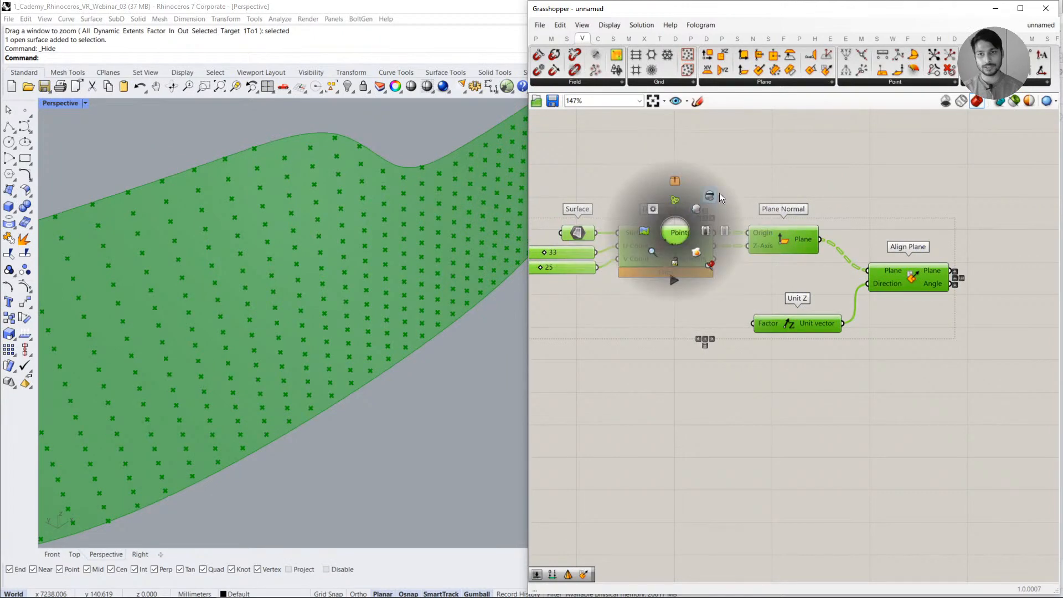
{"action": "left_click", "coordinate": [719, 193]}
{"action": "left_click_drag", "start_coordinate": [884, 162], "coordinate": [617, 358]}
{"action": "middle_click", "coordinate": [693, 363]}
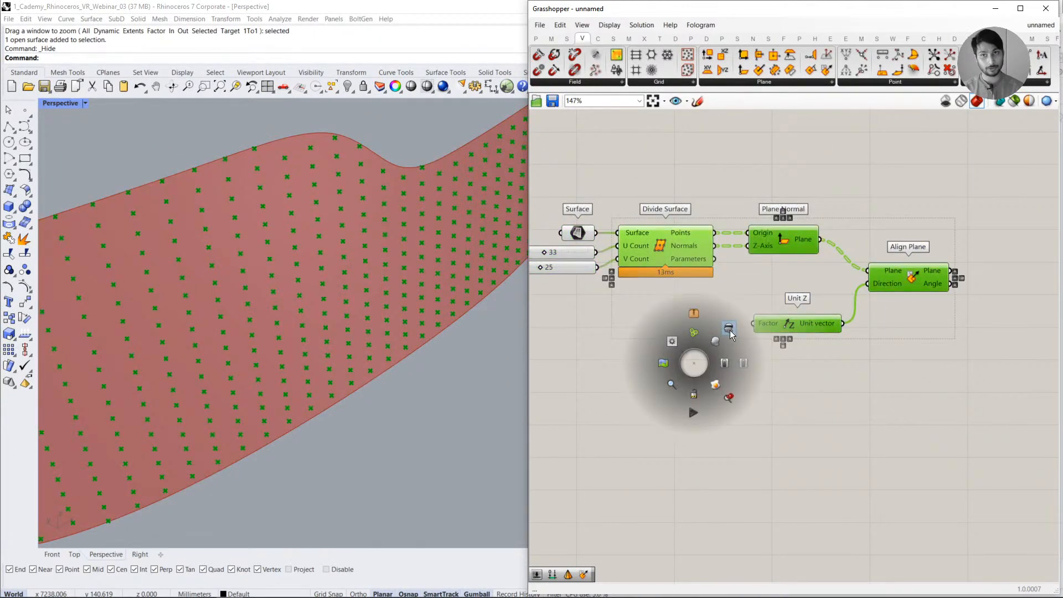
{"action": "left_click", "coordinate": [729, 330]}
- Move Align Plane down beside Unit Z and turn its preview back on
{"action": "left_click", "coordinate": [904, 287]}
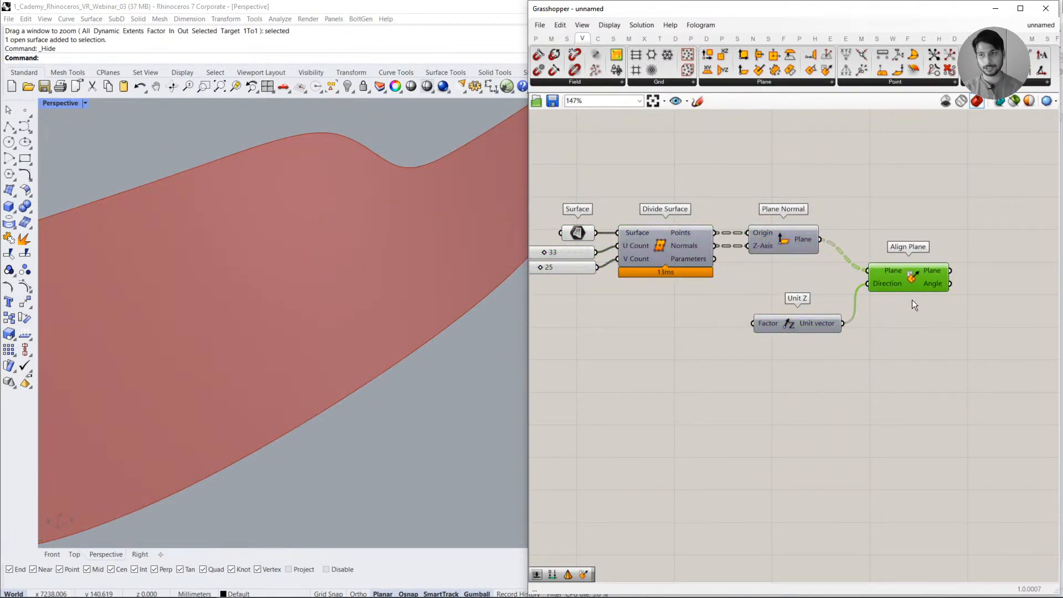
{"action": "left_click_drag", "start_coordinate": [910, 281], "coordinate": [905, 321]}
{"action": "middle_click", "coordinate": [905, 285]}
{"action": "left_click", "coordinate": [924, 264]}
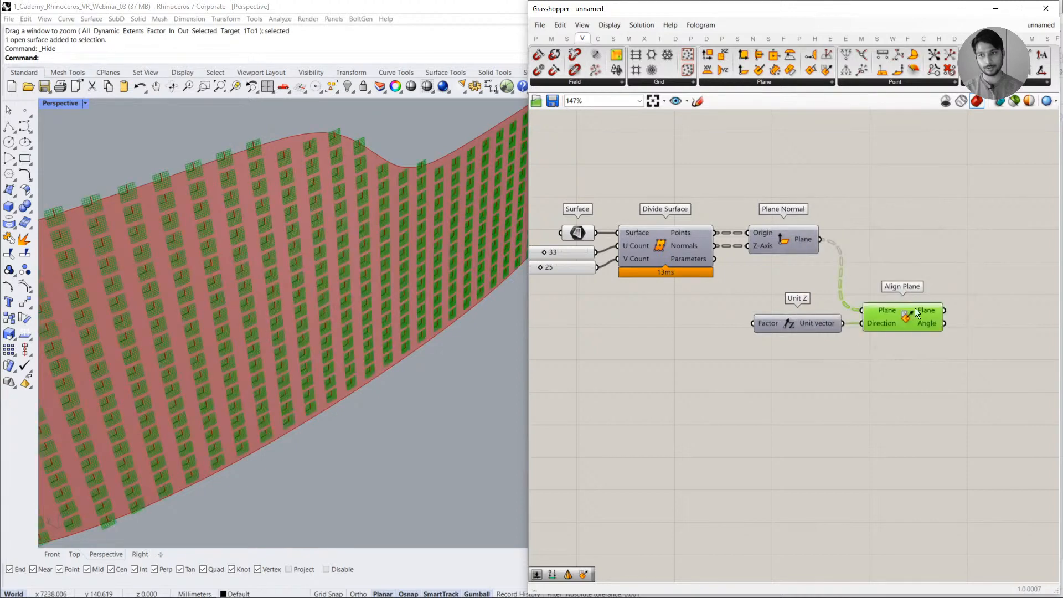
{"action": "left_click", "coordinate": [922, 349]}
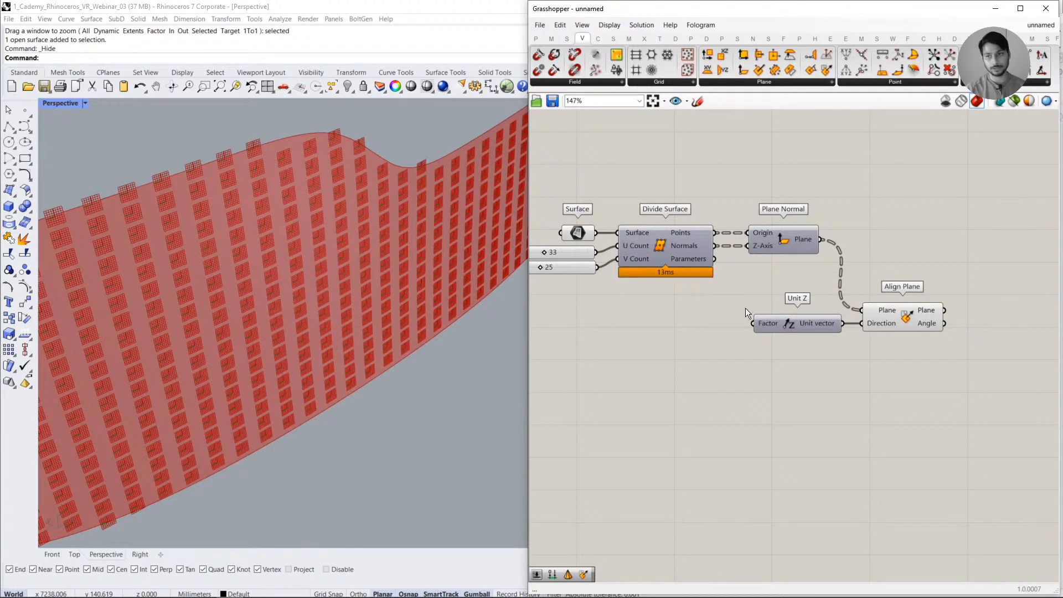
- Shift the Align Plane component slightly farther from Unit Z
{"action": "right_click_drag", "start_coordinate": [812, 297], "coordinate": [753, 290]}
{"action": "left_click", "coordinate": [838, 313]}
{"action": "left_click", "coordinate": [838, 339]}
{"action": "left_click_drag", "start_coordinate": [831, 304], "coordinate": [846, 304]}
{"action": "left_click", "coordinate": [828, 360]}
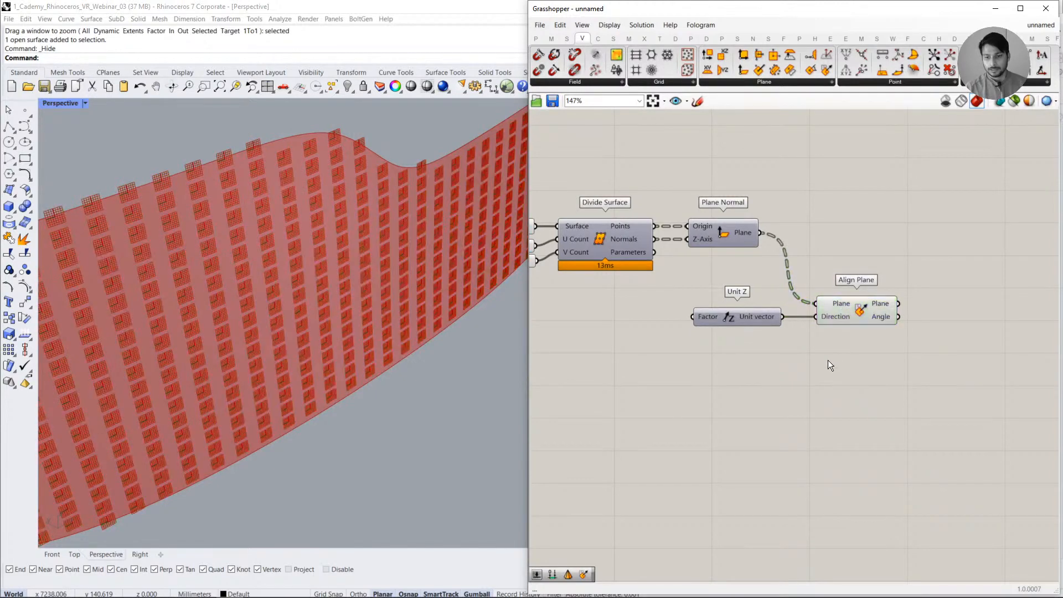
{"action": "left_click", "coordinate": [867, 304]}
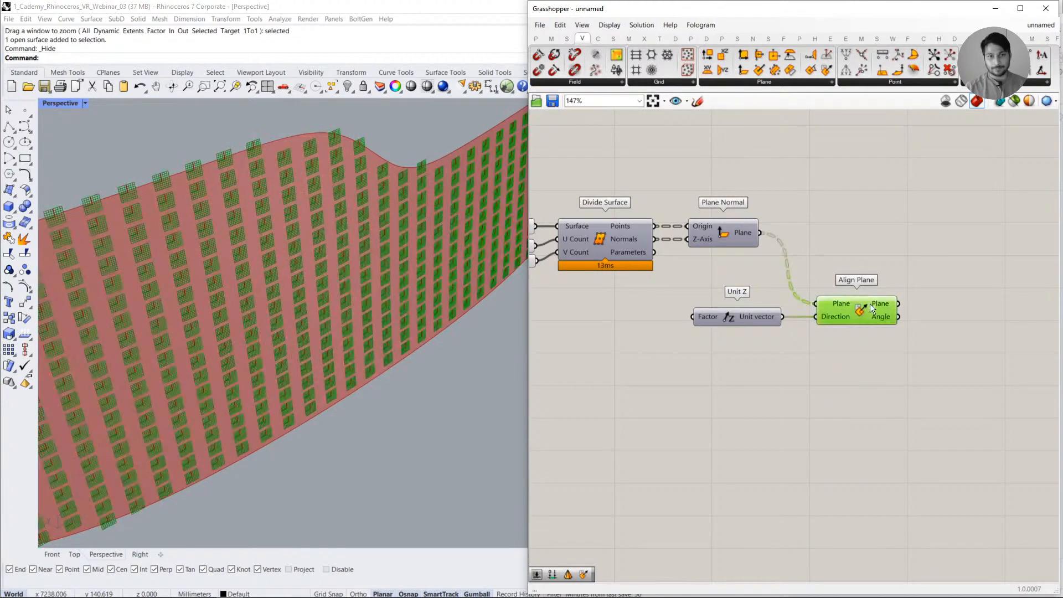
{"action": "left_click", "coordinate": [849, 367]}
- Add a Rectangle component to the canvas beside Align Plane
{"action": "right_click_drag", "start_coordinate": [846, 356], "coordinate": [682, 346]}
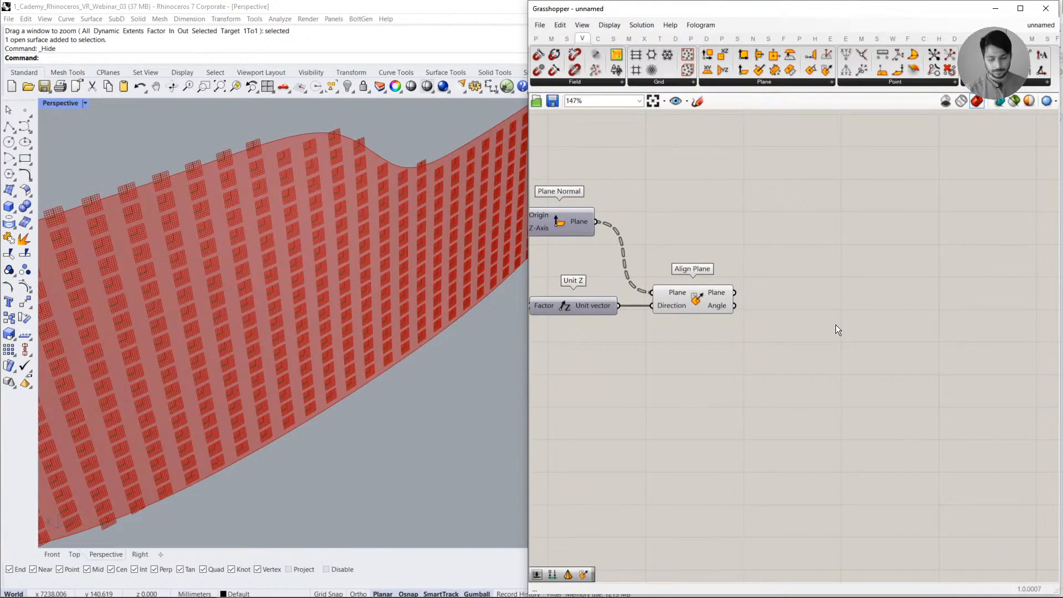
{"action": "double_click", "coordinate": [836, 324]}
{"action": "type", "text": "RECTANGLE"}
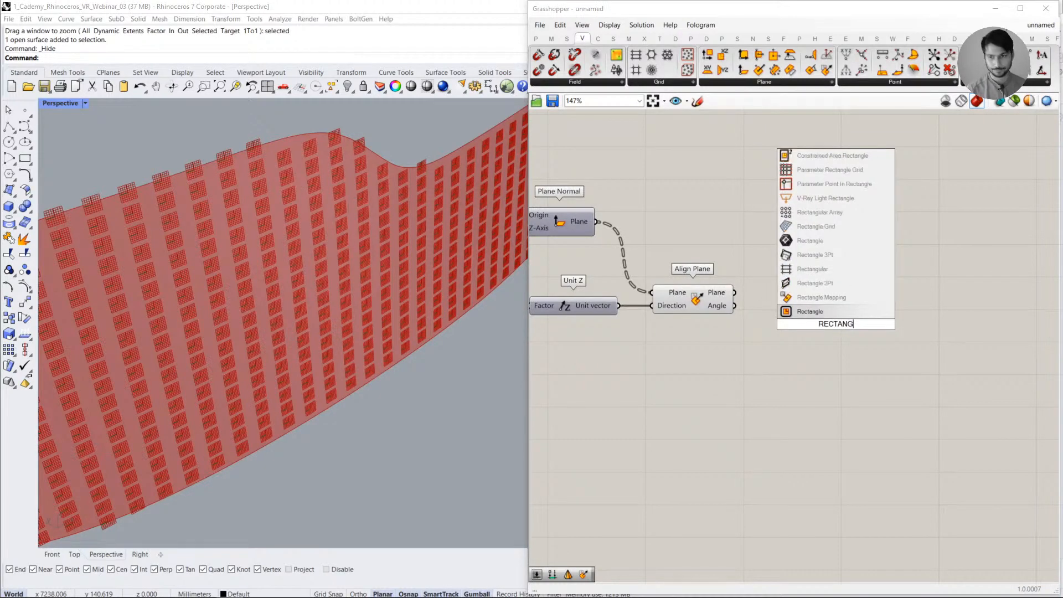
{"action": "key", "text": "Return"}
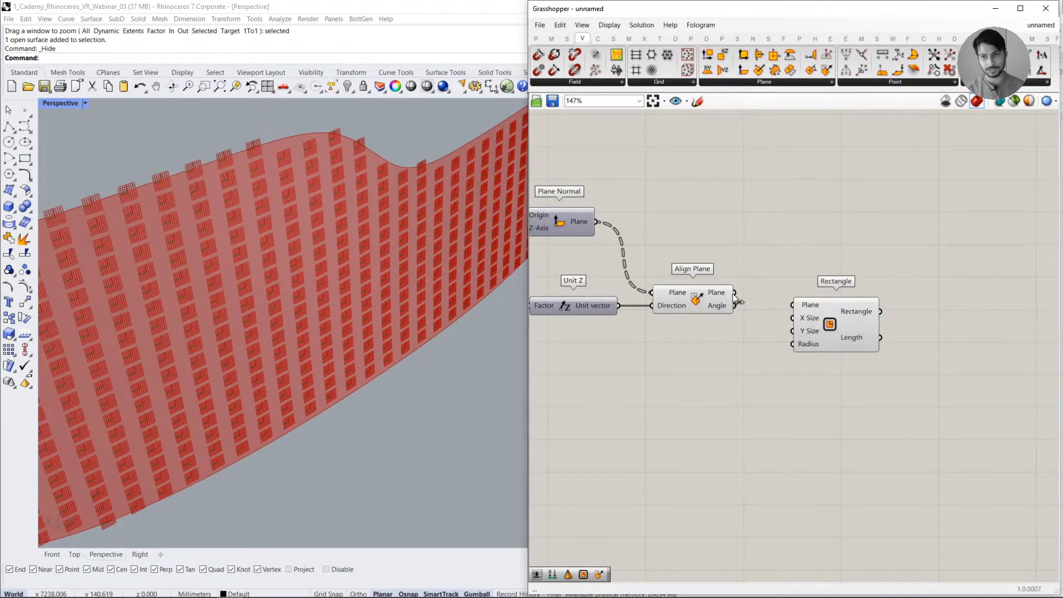
- Connect Align Plane's Plane output to the Rectangle's Plane input and turn off the preview of Align Plane
{"action": "left_click_drag", "start_coordinate": [734, 293], "coordinate": [877, 310]}
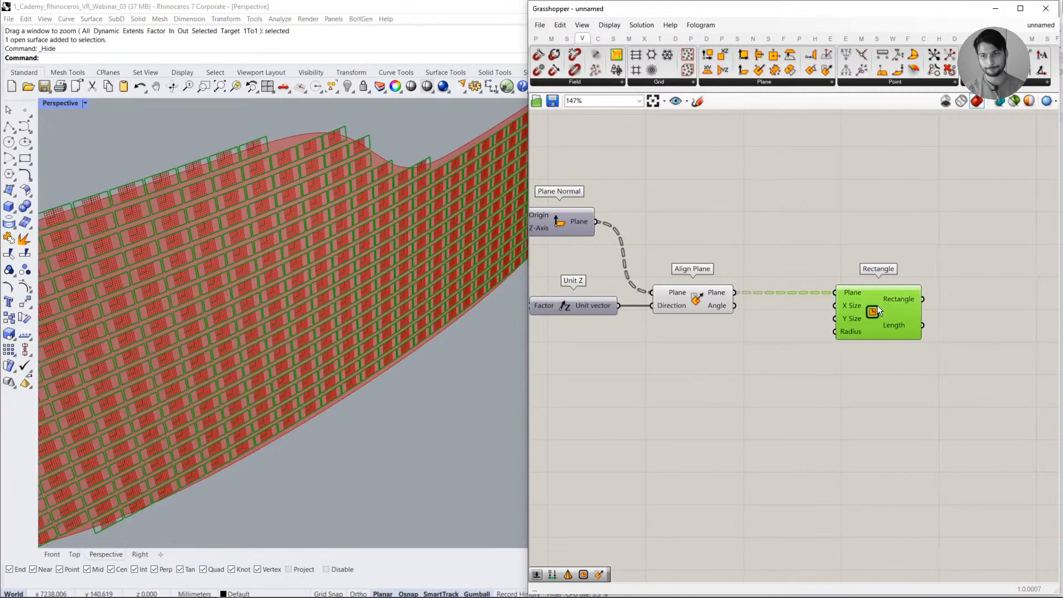
{"action": "left_click", "coordinate": [700, 304]}
{"action": "middle_click", "coordinate": [708, 280]}
{"action": "left_click", "coordinate": [744, 247]}
{"action": "left_click", "coordinate": [754, 235]}
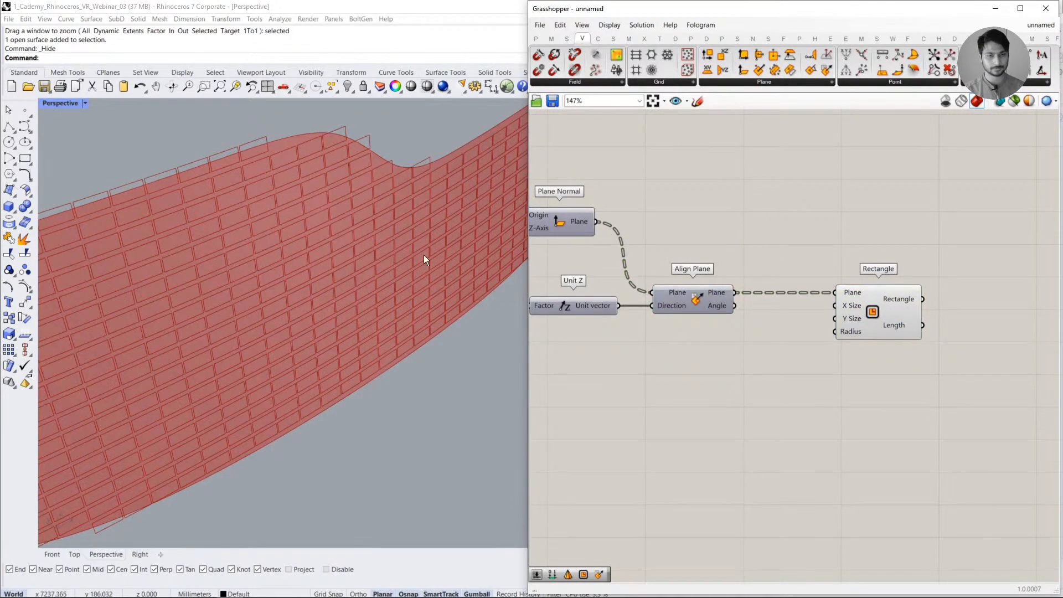
- Shift the Rectangle component slightly farther from Align Plane
{"action": "left_click", "coordinate": [884, 323]}
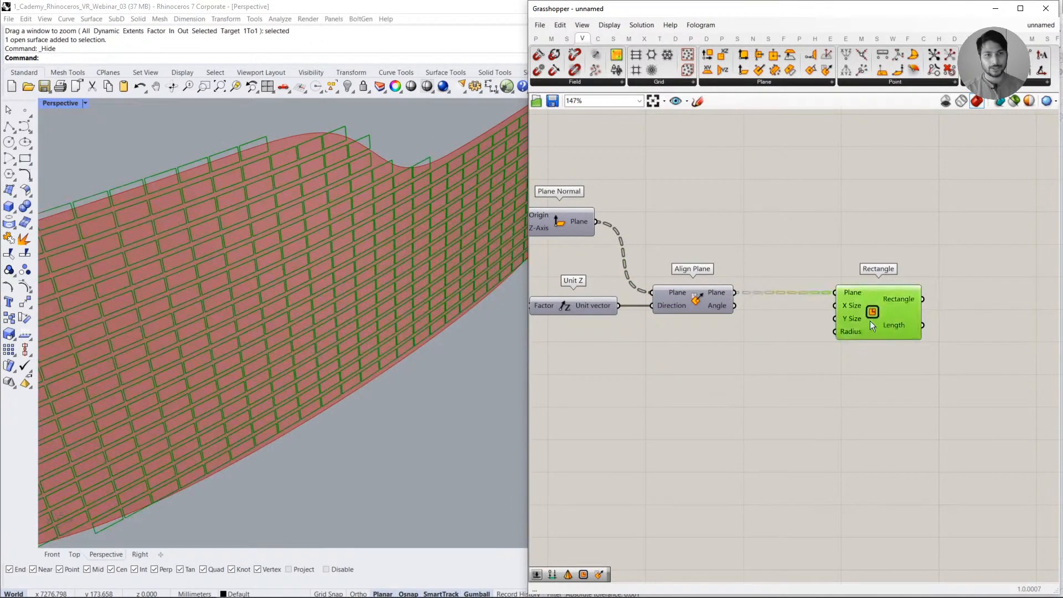
{"action": "left_click_drag", "start_coordinate": [870, 321], "coordinate": [892, 321]}
{"action": "left_click", "coordinate": [792, 406]}
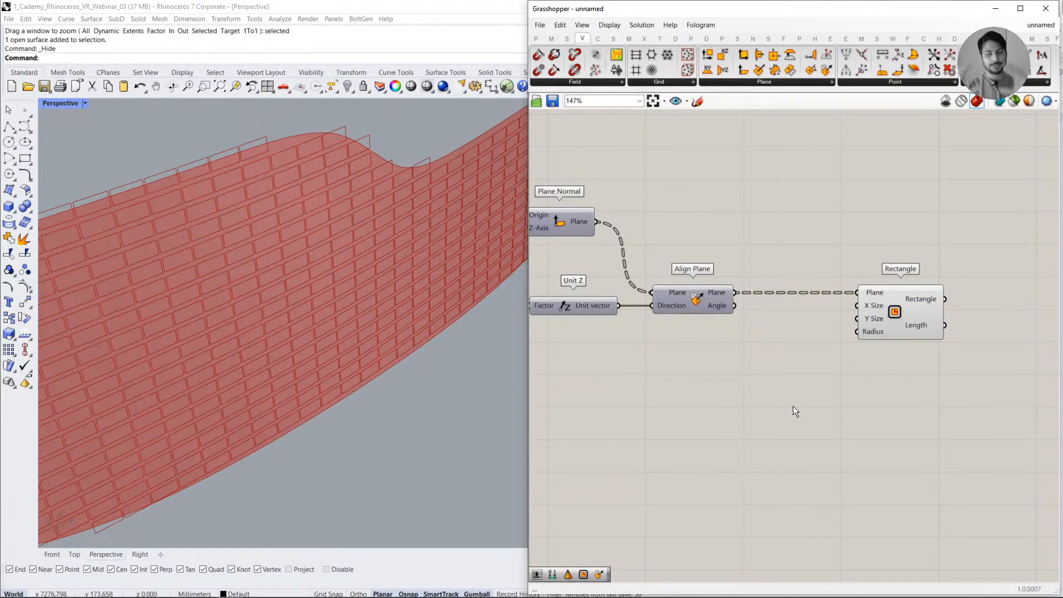
{"action": "scroll", "coordinate": [873, 304], "scroll_direction": "up", "scroll_amount": 2}
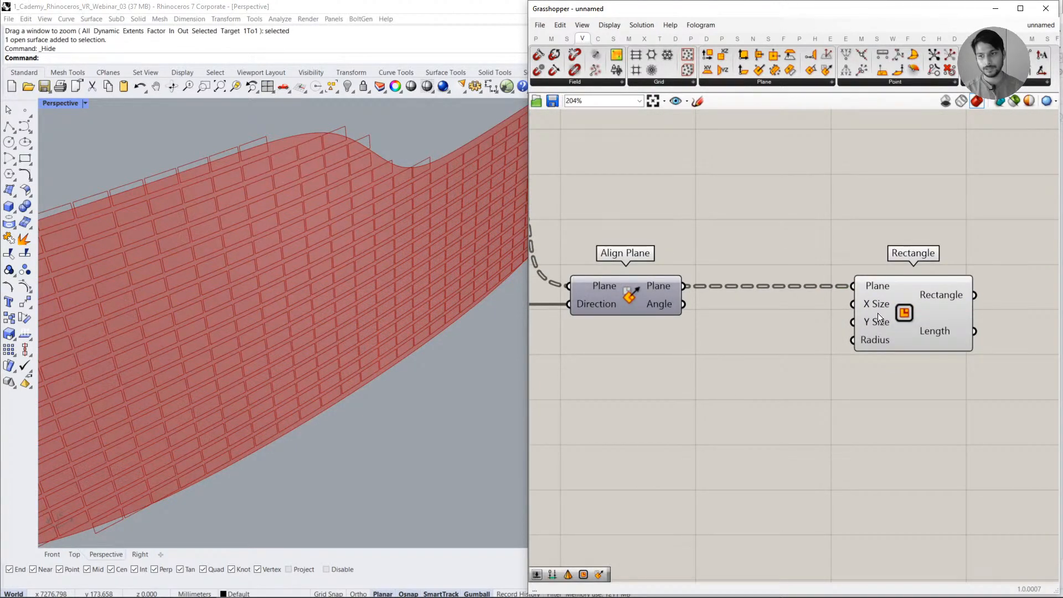
{"action": "mouse_move", "coordinate": [878, 300]}
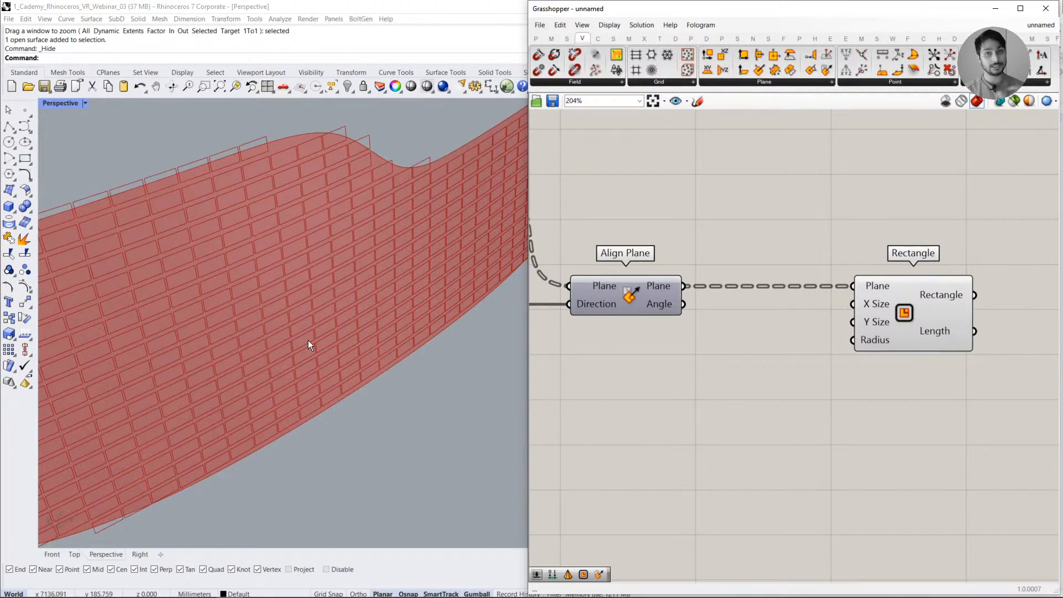
{"action": "left_click_drag", "start_coordinate": [912, 344], "coordinate": [926, 343]}
{"action": "left_click", "coordinate": [885, 401]}
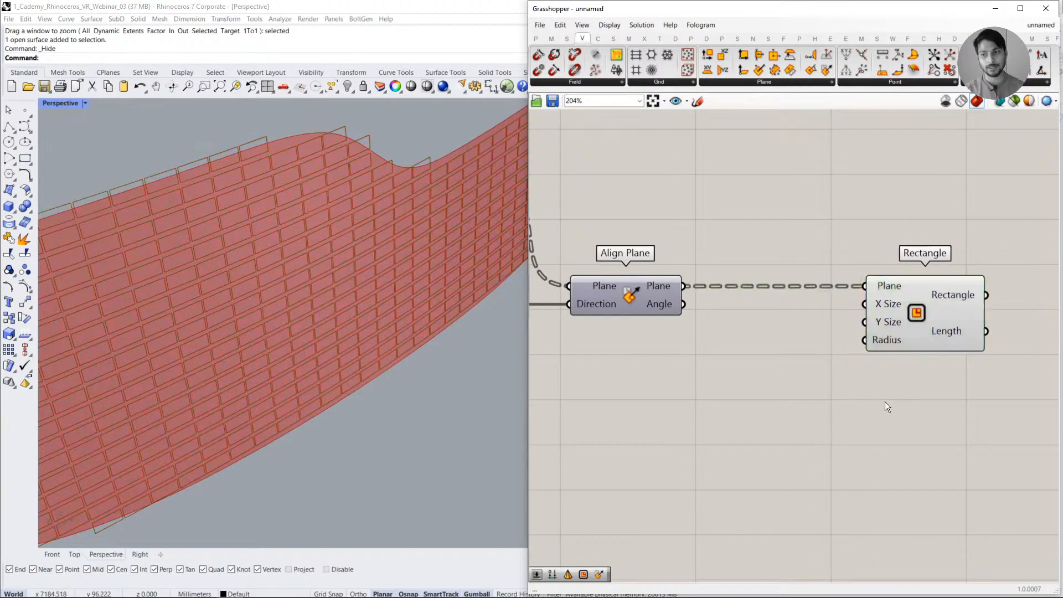
- Add a Construct Domain component below the plane wire and connect its Domain output to the Rectangle's X Size
{"action": "double_click", "coordinate": [787, 403]}
{"action": "type", "text": "coNSTRUCT DOMAIN"}
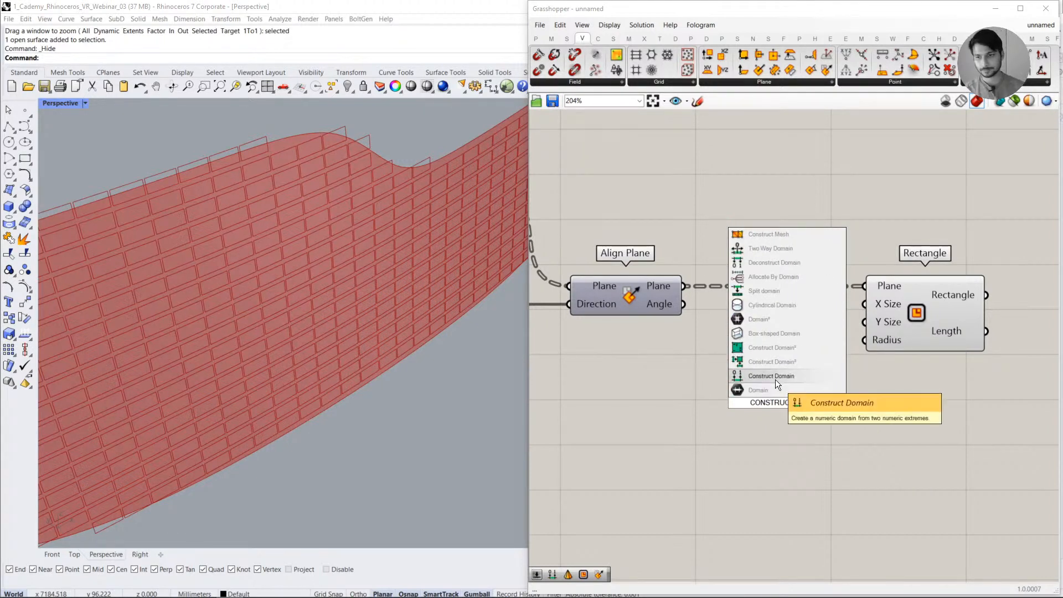
{"action": "left_click", "coordinate": [775, 377]}
{"action": "left_click_drag", "start_coordinate": [801, 406], "coordinate": [764, 389]}
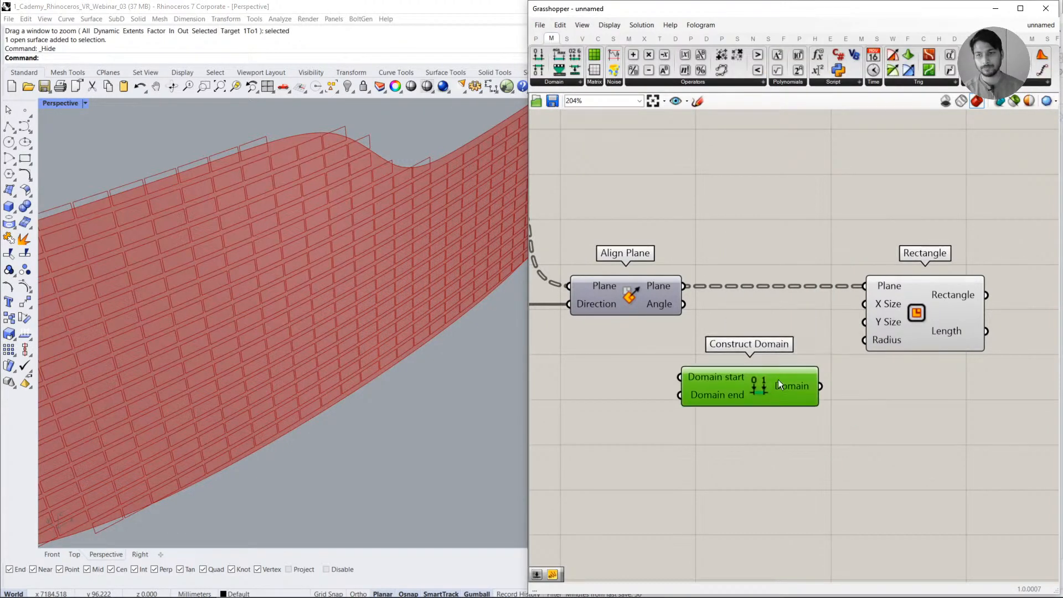
{"action": "left_click_drag", "start_coordinate": [864, 304], "coordinate": [834, 388]}
{"action": "left_click_drag", "start_coordinate": [930, 325], "coordinate": [974, 325], "text": "shift"}
{"action": "left_click", "coordinate": [899, 409]}
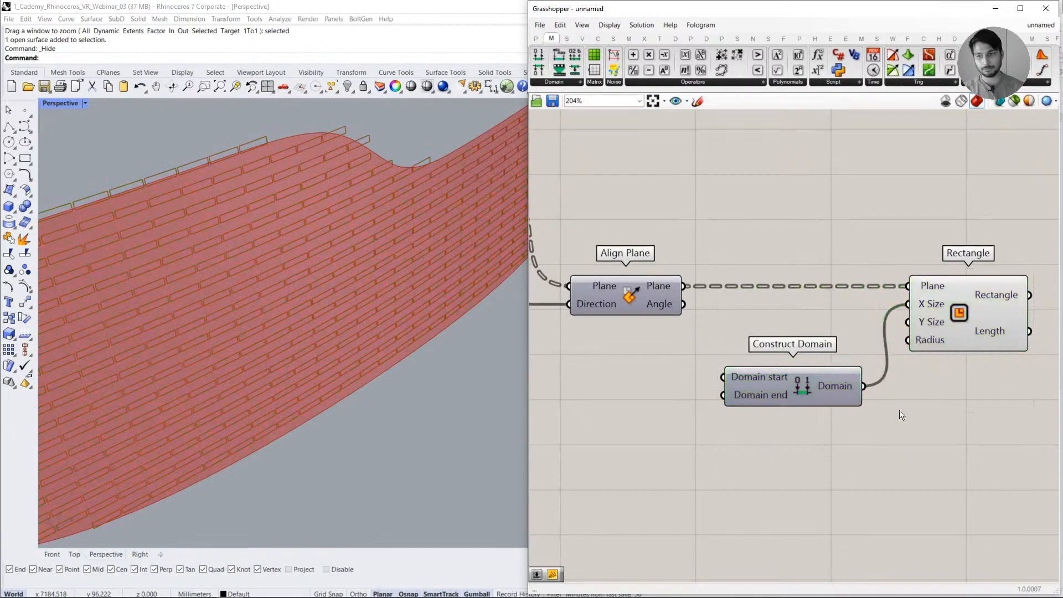
- Add a number slider with the value 2.00 beside Construct Domain
{"action": "left_click_drag", "start_coordinate": [822, 402], "coordinate": [833, 400]}
{"action": "left_click", "coordinate": [702, 437]}
{"action": "double_click", "coordinate": [700, 437]}
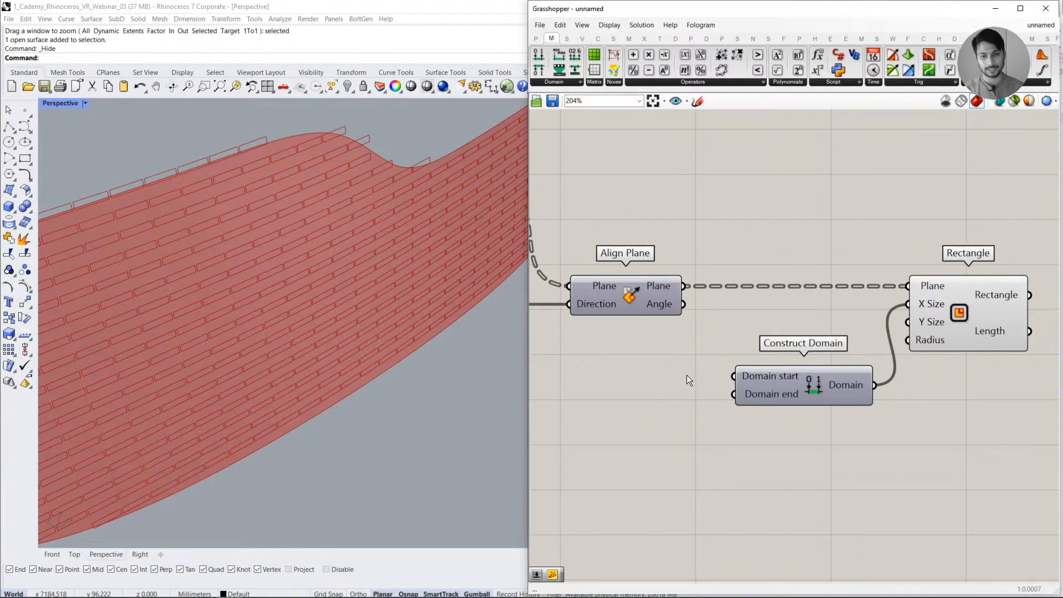
{"action": "double_click", "coordinate": [668, 384]}
{"action": "type", "text": "1.0"}
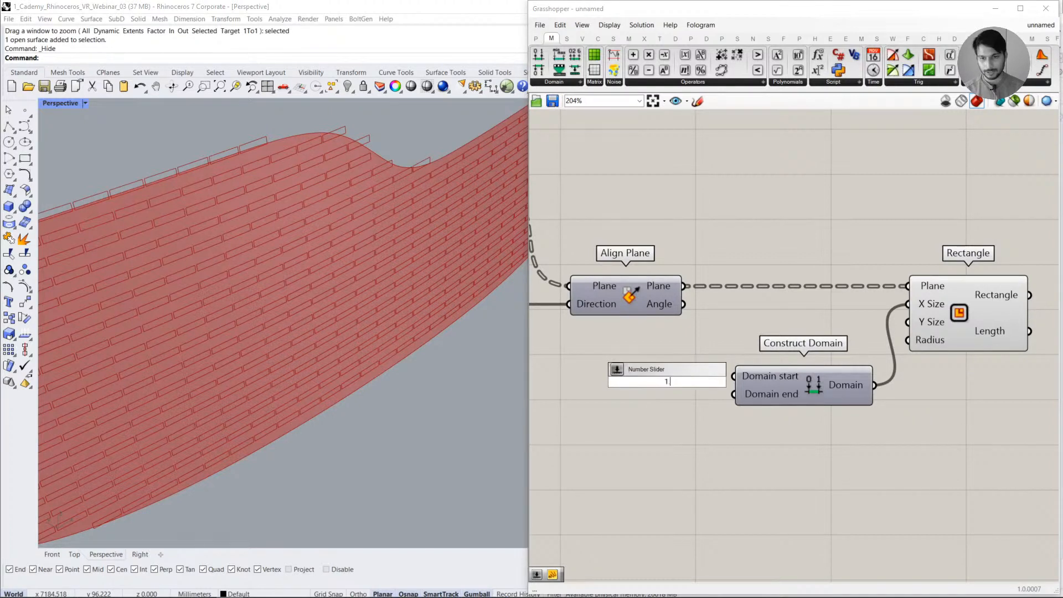
{"action": "key", "text": "BackSpace"}
{"action": "key", "text": "BackSpace"}
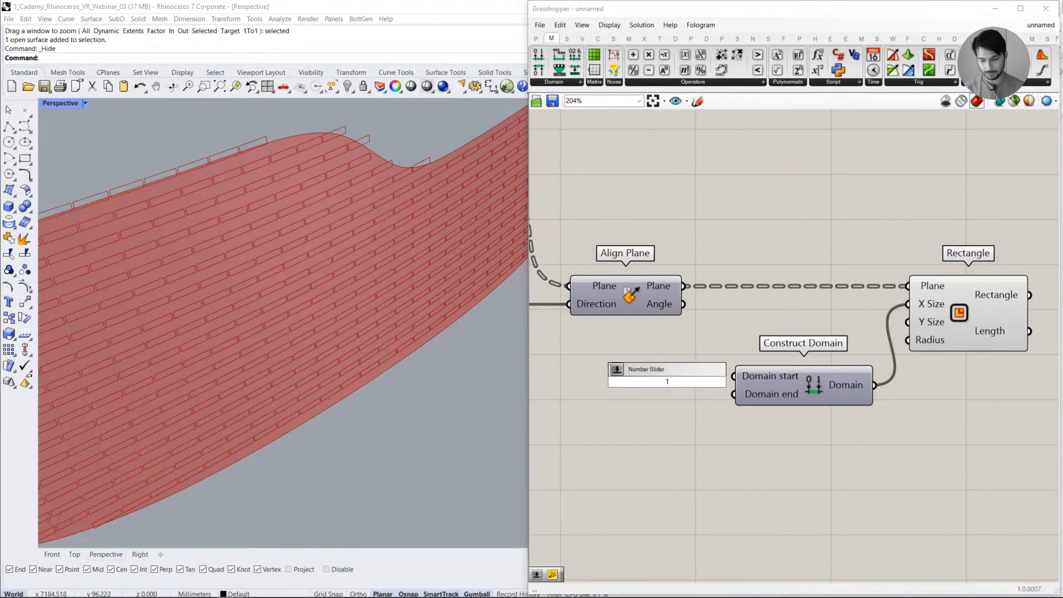
{"action": "key", "text": "BackSpace"}
{"action": "type", "text": "2.00"}
{"action": "key", "text": "Return"}
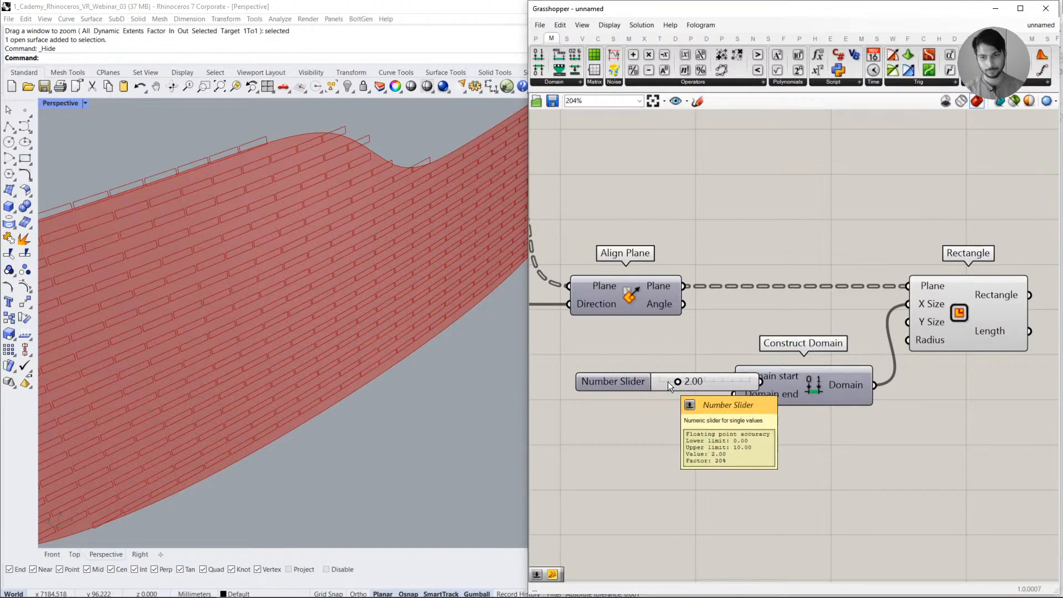
- Place the slider clear of Construct Domain and connect it to the Domain end input
{"action": "left_click_drag", "start_coordinate": [713, 385], "coordinate": [662, 382]}
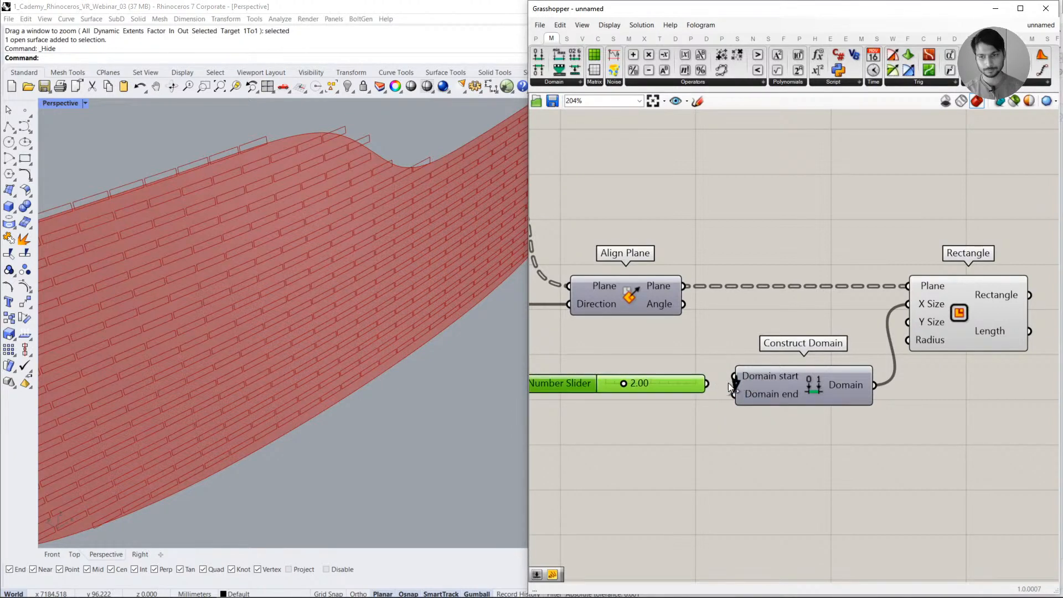
{"action": "left_click_drag", "start_coordinate": [694, 392], "coordinate": [691, 408]}
{"action": "left_click_drag", "start_coordinate": [704, 399], "coordinate": [715, 398]}
{"action": "left_click_drag", "start_coordinate": [762, 385], "coordinate": [801, 391]}
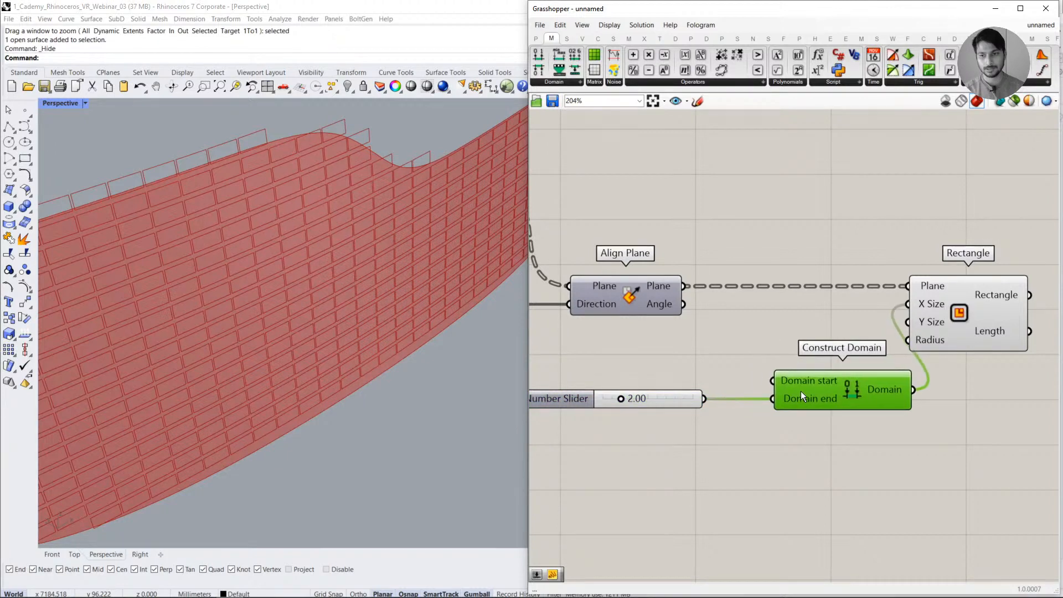
- Add a Negative component fed by the slider and connect its result to Domain start
{"action": "double_click", "coordinate": [673, 363]}
{"action": "type", "text": "NEGA"}
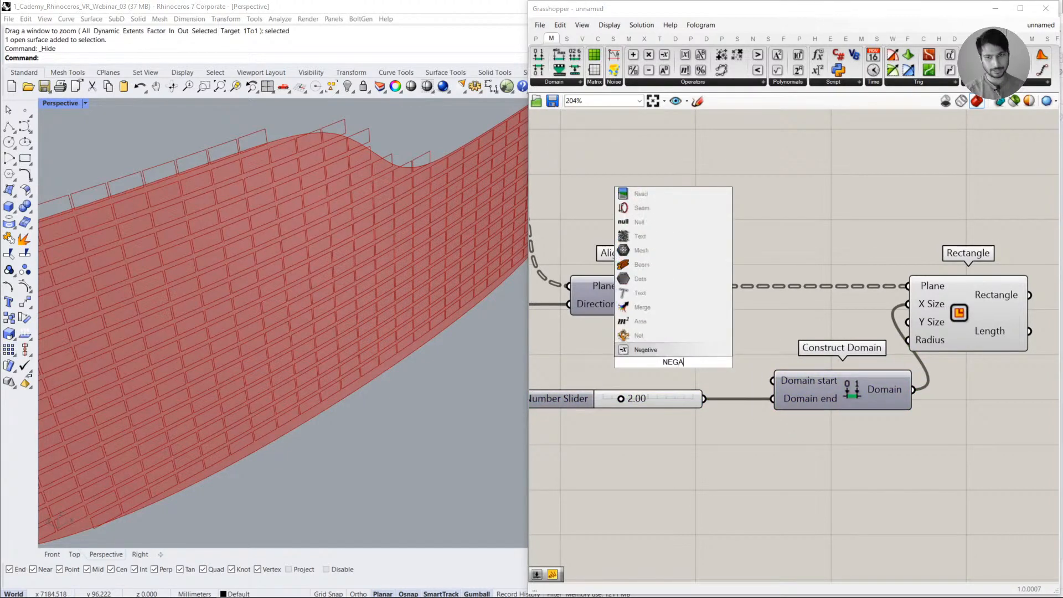
{"action": "left_click", "coordinate": [673, 353]}
{"action": "left_click_drag", "start_coordinate": [703, 398], "coordinate": [622, 363]}
{"action": "left_click_drag", "start_coordinate": [723, 362], "coordinate": [772, 381]}
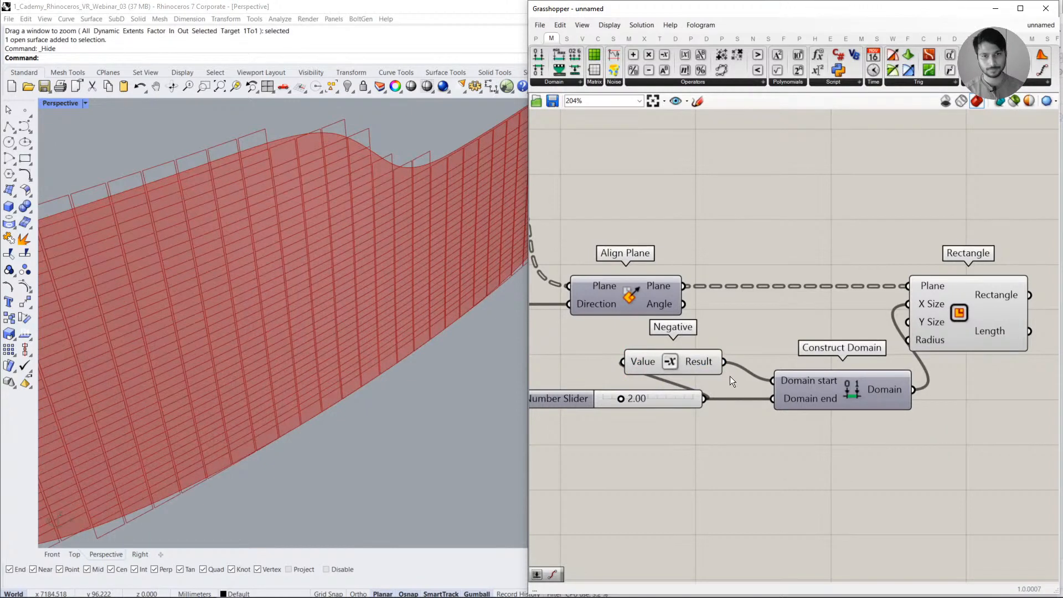
{"action": "left_click_drag", "start_coordinate": [686, 357], "coordinate": [715, 375]}
- Set the domain's number slider to 0.53 and move it away from the Negative component
{"action": "left_click_drag", "start_coordinate": [620, 399], "coordinate": [607, 403]}
{"action": "scroll", "coordinate": [686, 401], "scroll_direction": "down", "scroll_amount": 2}
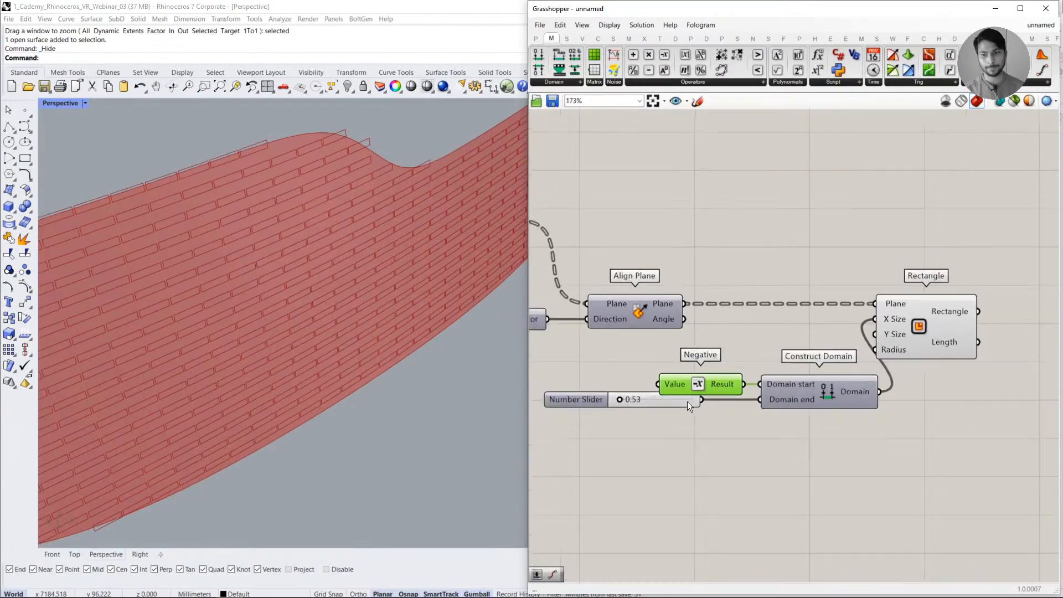
{"action": "right_click_drag", "start_coordinate": [720, 422], "coordinate": [761, 363]}
{"action": "left_click", "coordinate": [761, 363]}
{"action": "left_click_drag", "start_coordinate": [717, 344], "coordinate": [645, 344]}
{"action": "scroll", "coordinate": [664, 352], "scroll_direction": "down", "scroll_amount": 2}
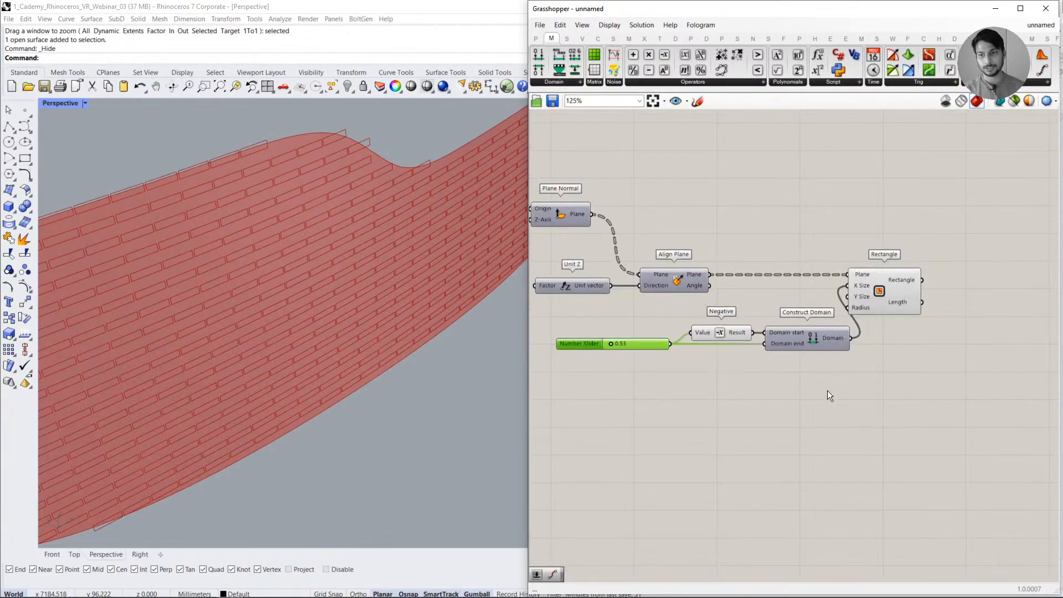
- Duplicate the slider, Negative and Construct Domain below the originals and connect the copied domain to the Rectangle's Y Size
{"action": "left_click_drag", "start_coordinate": [827, 391], "coordinate": [659, 332]}
{"action": "left_click_drag", "start_coordinate": [789, 341], "coordinate": [789, 380], "text": "alt"}
{"action": "left_click", "coordinate": [860, 373]}
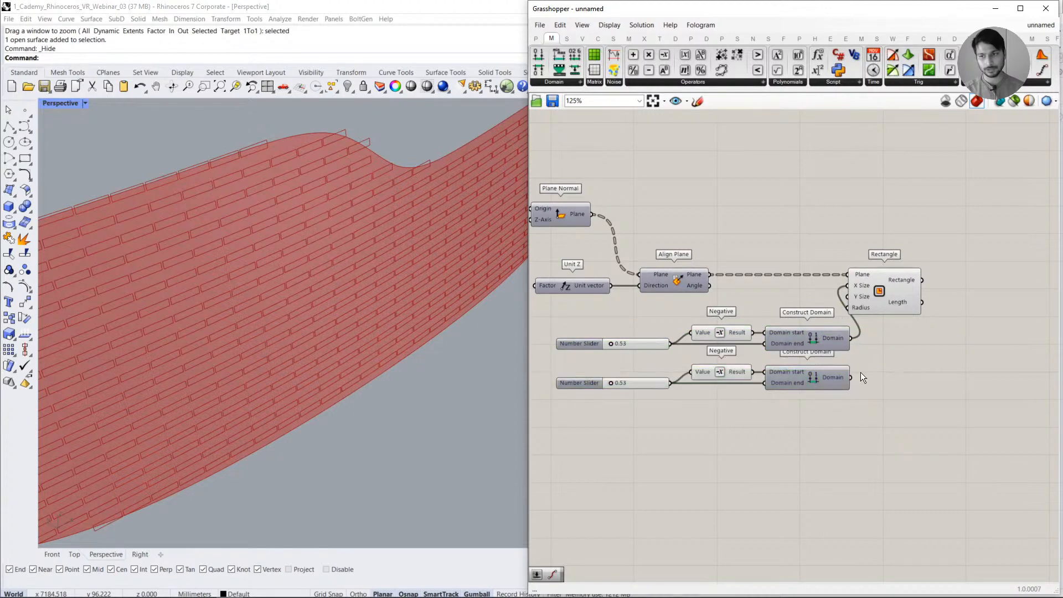
{"action": "left_click_drag", "start_coordinate": [887, 313], "coordinate": [918, 313]}
{"action": "left_click_drag", "start_coordinate": [849, 378], "coordinate": [878, 296]}
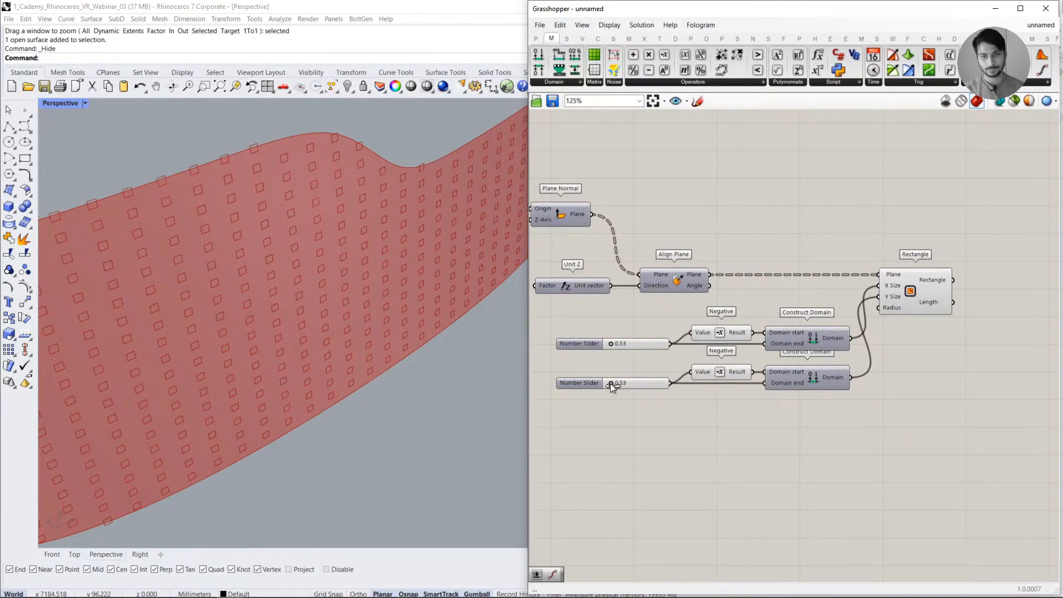
{"action": "mouse_move", "coordinate": [610, 383]}
{"action": "left_mouse_down"}
{"action": "mouse_move", "coordinate": [622, 383]}
{"action": "mouse_move", "coordinate": [610, 383]}
{"action": "left_mouse_up"}
{"action": "scroll", "coordinate": [626, 408], "scroll_direction": "up", "scroll_amount": 2}
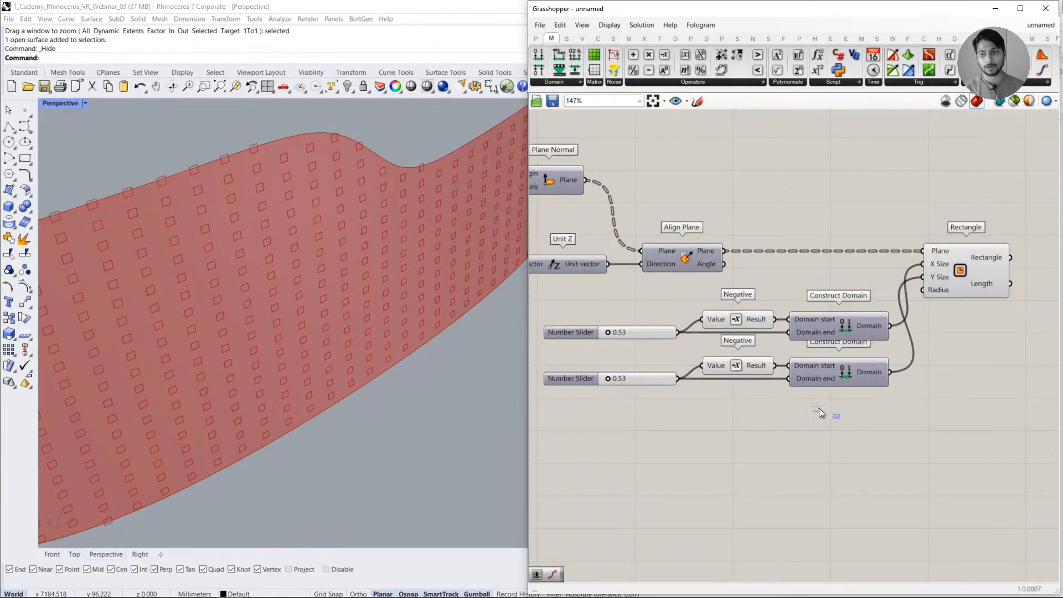
- Delete the duplicated slider, Negative and Construct Domain components
{"action": "left_click_drag", "start_coordinate": [819, 407], "coordinate": [645, 354]}
{"action": "key", "text": "Delete"}
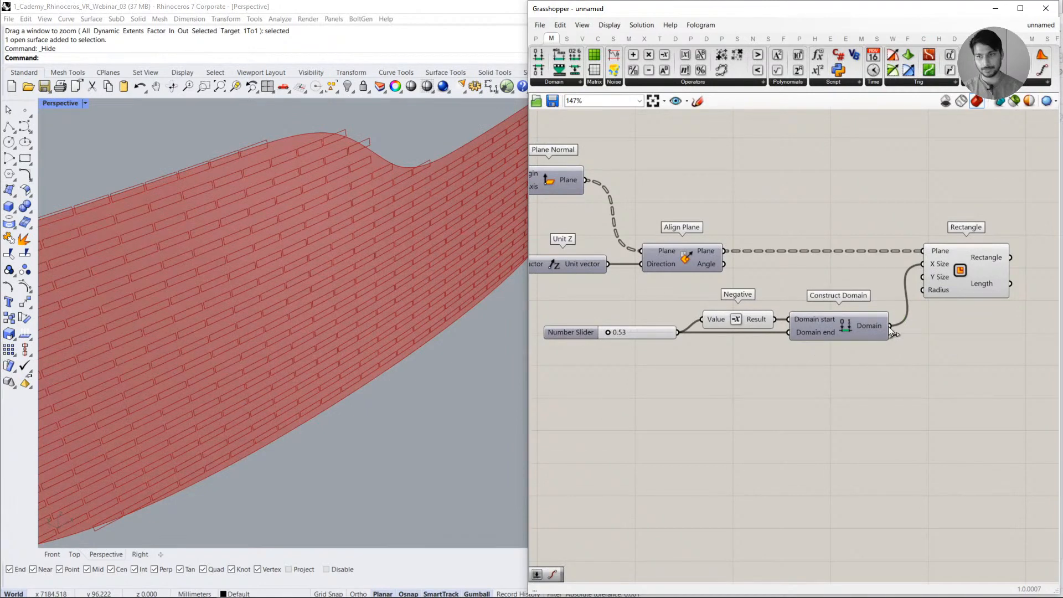
- Connect the remaining Construct Domain to the Rectangle's Y Size as well and set the slider to 0.73
{"action": "left_click_drag", "start_coordinate": [889, 327], "coordinate": [957, 279]}
{"action": "left_click", "coordinate": [649, 350]}
{"action": "left_click_drag", "start_coordinate": [607, 333], "coordinate": [609, 332]}
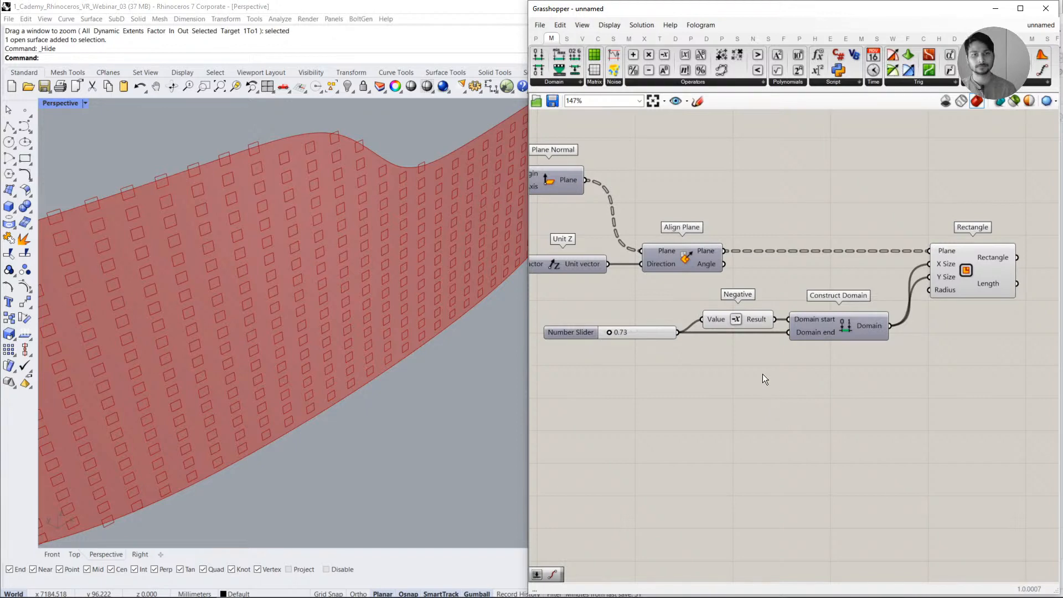
- Move the Rectangle component farther away from Construct Domain
{"action": "scroll", "coordinate": [378, 295], "scroll_direction": "down", "scroll_amount": 5}
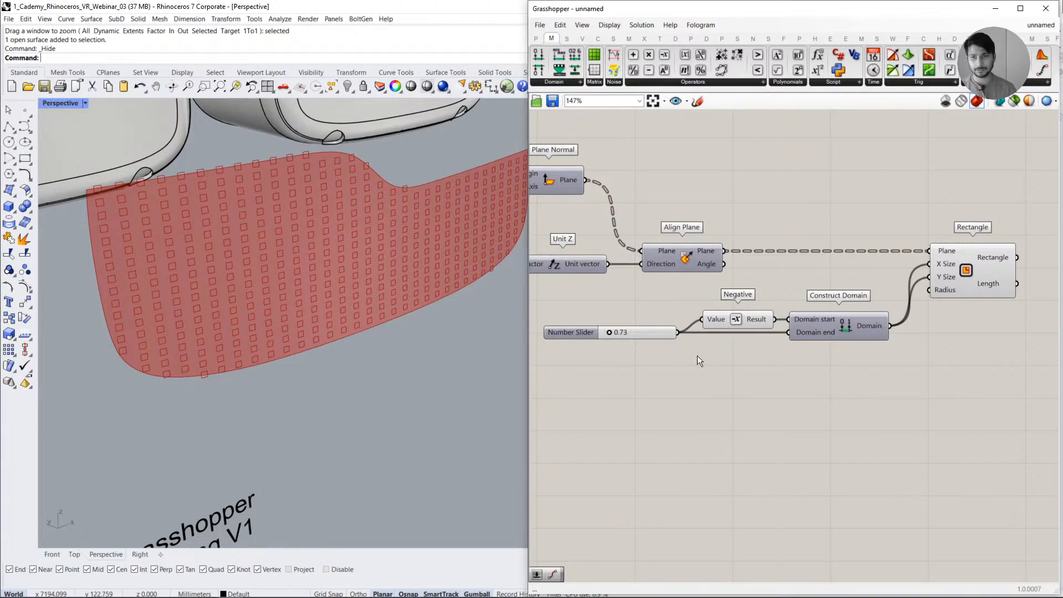
{"action": "right_click_drag", "start_coordinate": [696, 356], "coordinate": [739, 374]}
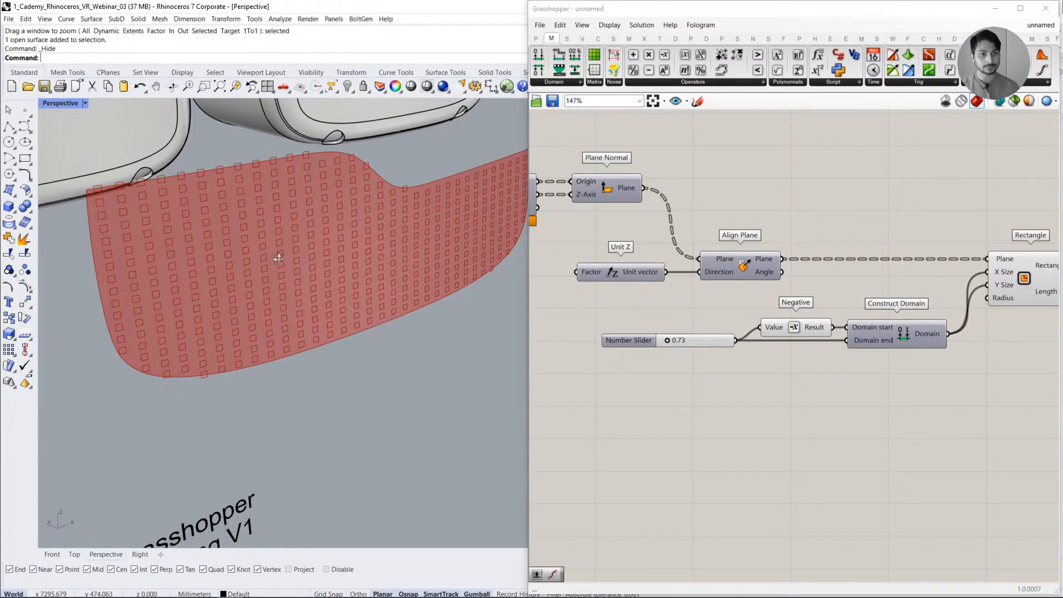
{"action": "right_click_drag", "start_coordinate": [277, 254], "coordinate": [302, 253]}
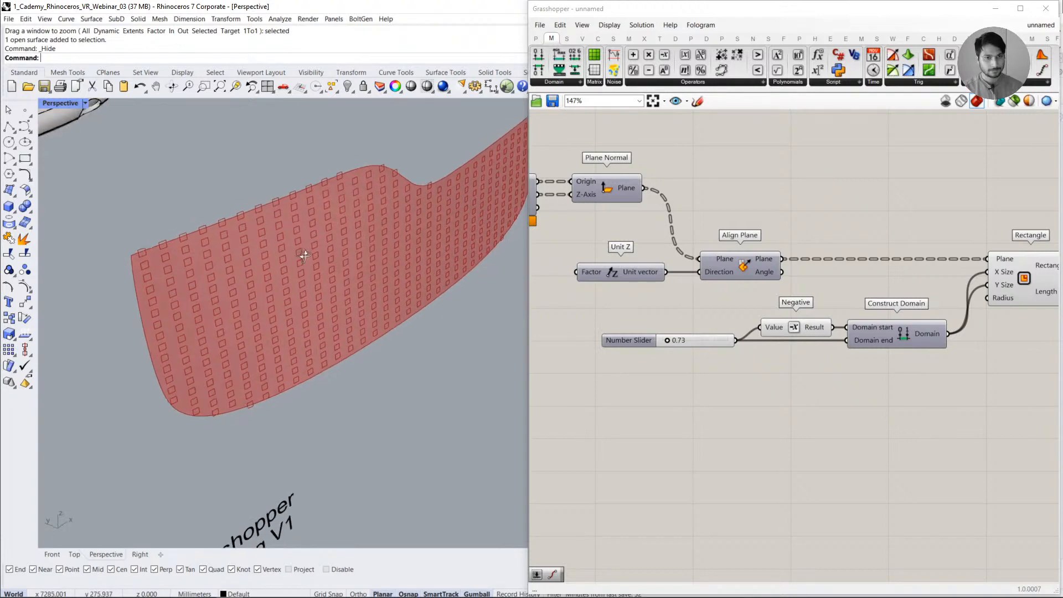
{"action": "right_click_drag", "start_coordinate": [972, 326], "coordinate": [844, 321]}
{"action": "left_click", "coordinate": [880, 288]}
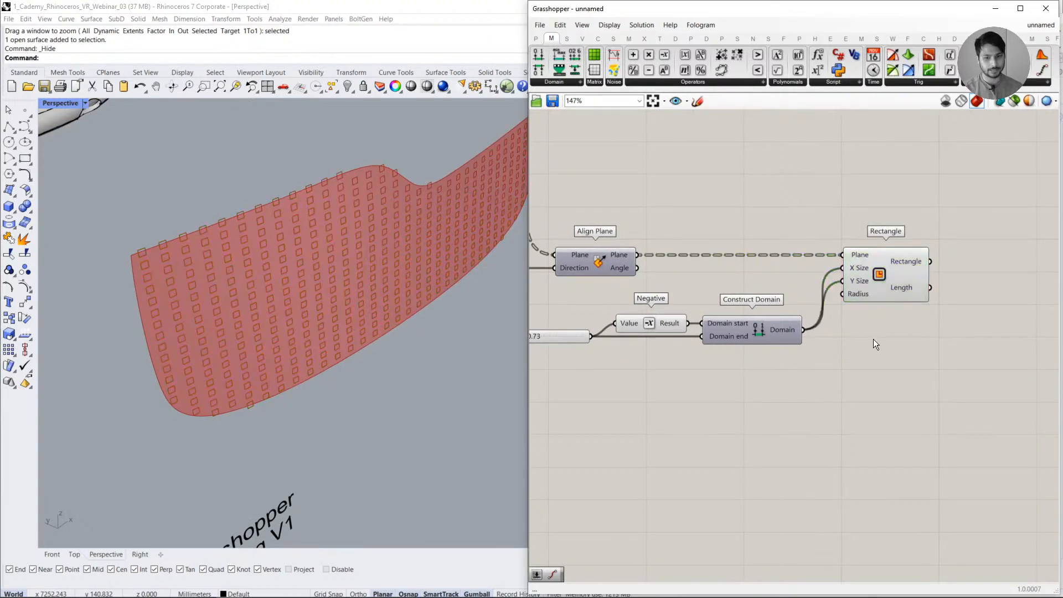
{"action": "right_click_drag", "start_coordinate": [904, 284], "coordinate": [793, 323]}
{"action": "left_click", "coordinate": [851, 359]}
{"action": "left_click_drag", "start_coordinate": [743, 309], "coordinate": [798, 309]}
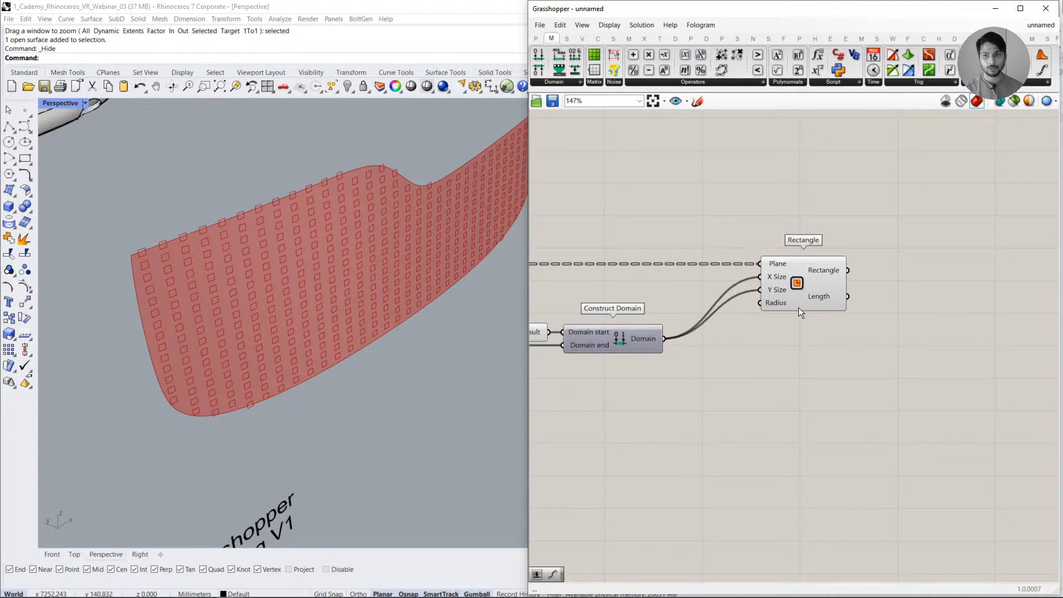
- Examine how the rectangles sit along the surface's upper edge
{"action": "right_click_drag", "start_coordinate": [727, 343], "coordinate": [781, 333]}
{"action": "scroll", "coordinate": [127, 260], "scroll_direction": "up", "scroll_amount": 5}
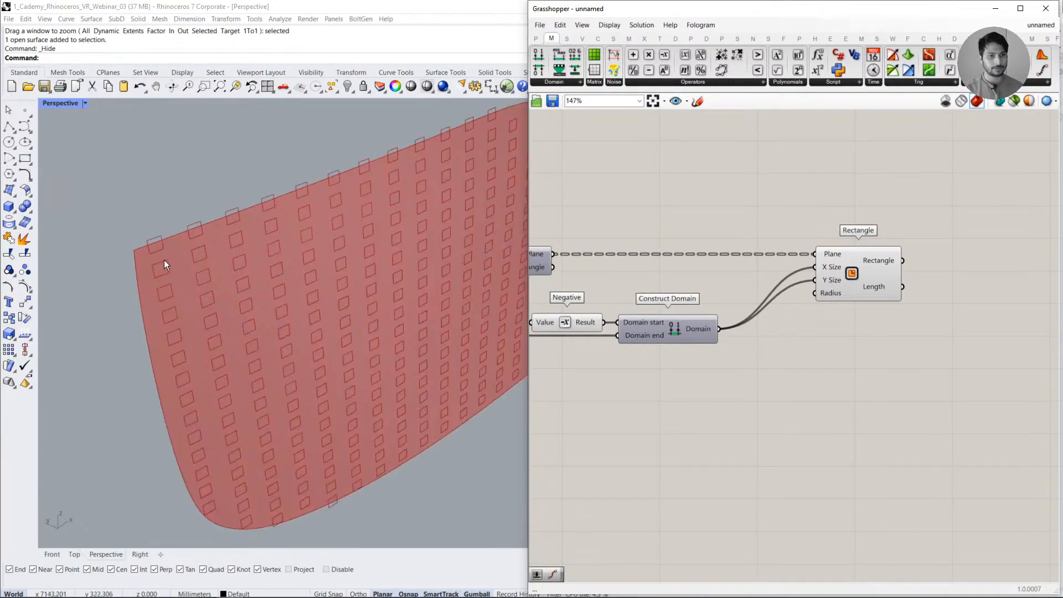
{"action": "scroll", "coordinate": [248, 283], "scroll_direction": "down", "scroll_amount": 2}
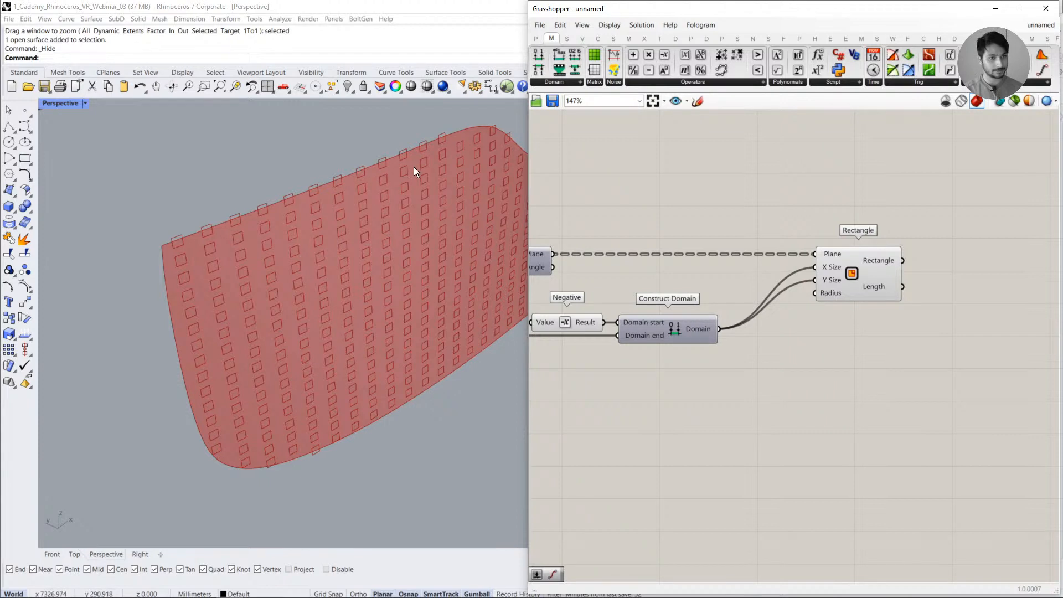
{"action": "left_click", "coordinate": [169, 224]}
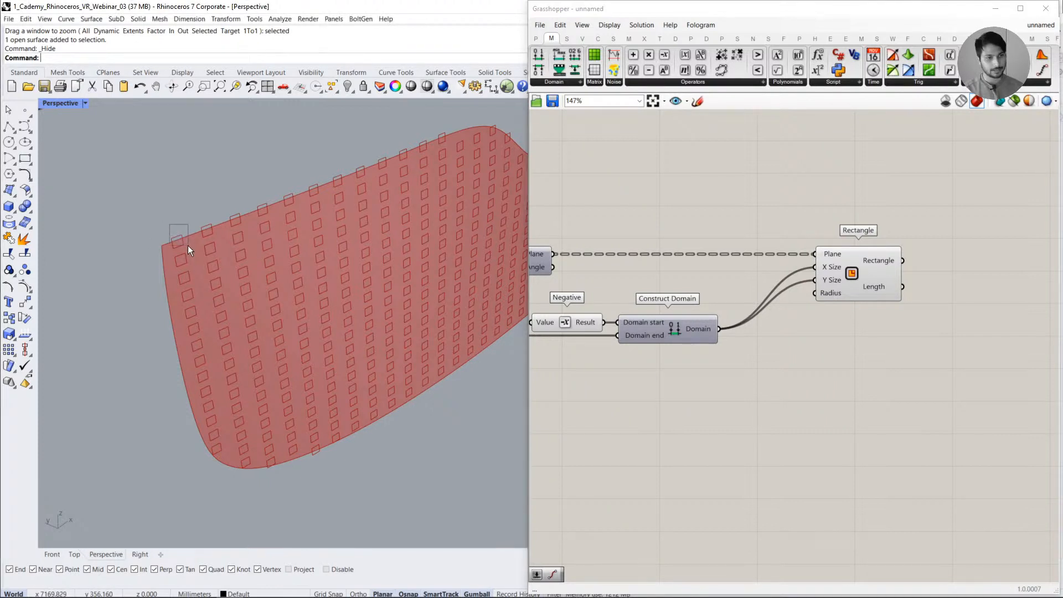
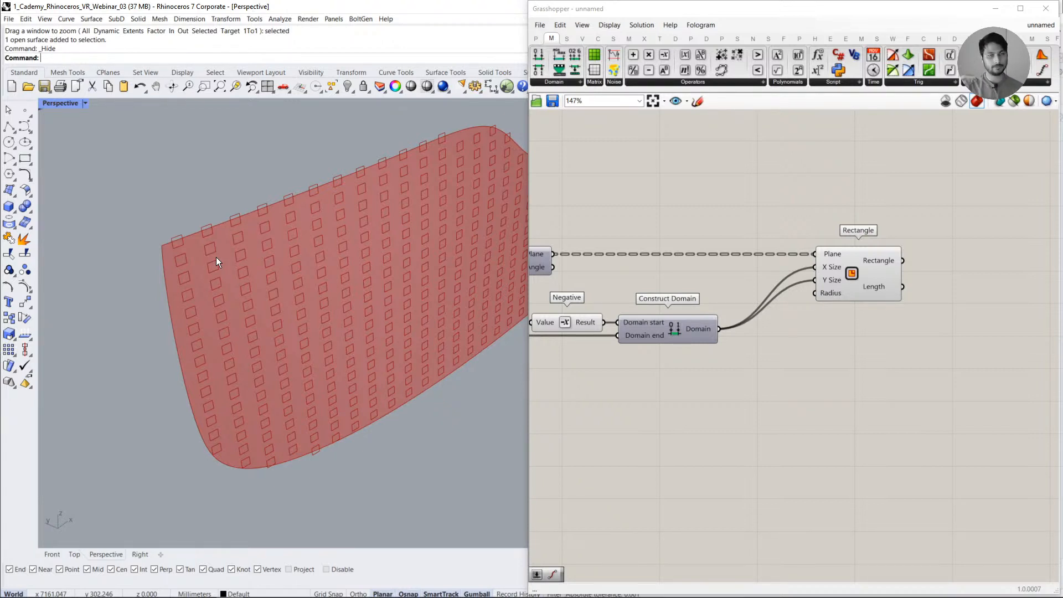
{"action": "scroll", "coordinate": [216, 257], "scroll_direction": "down", "scroll_amount": 2}
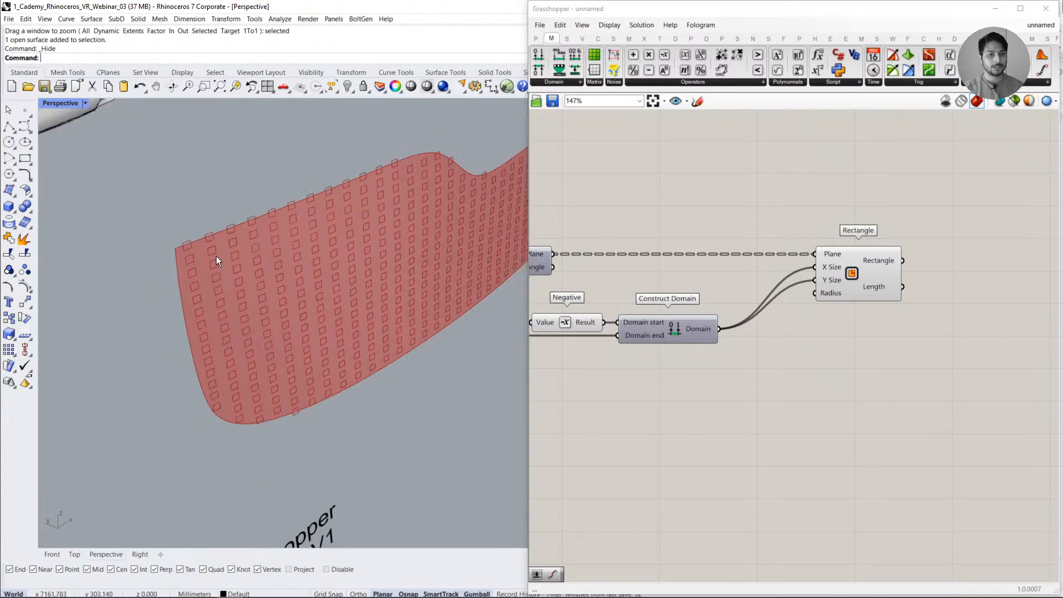
{"action": "left_click", "coordinate": [868, 288]}
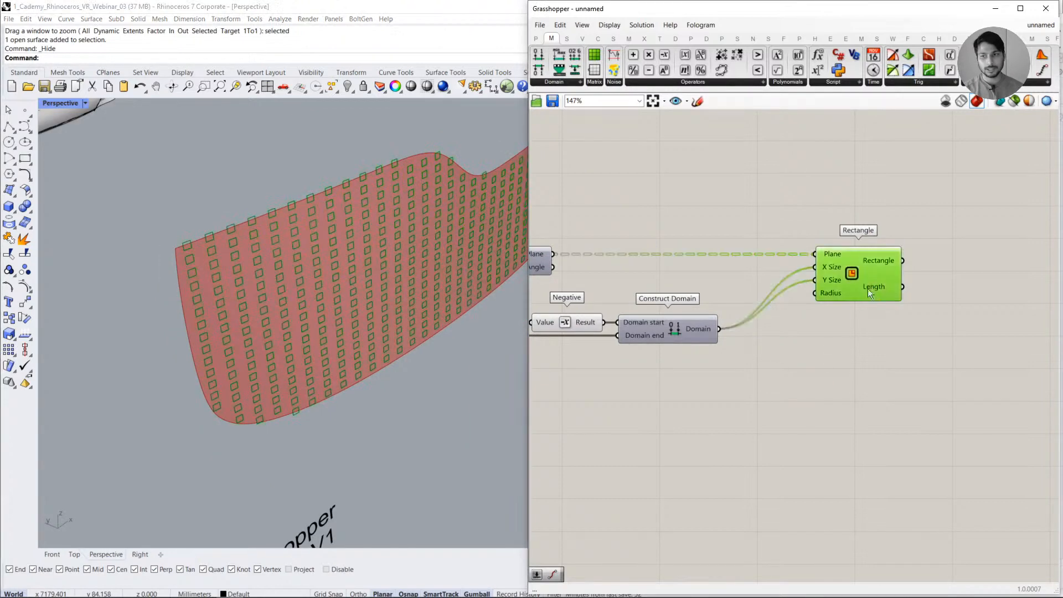
{"action": "left_click", "coordinate": [830, 344]}
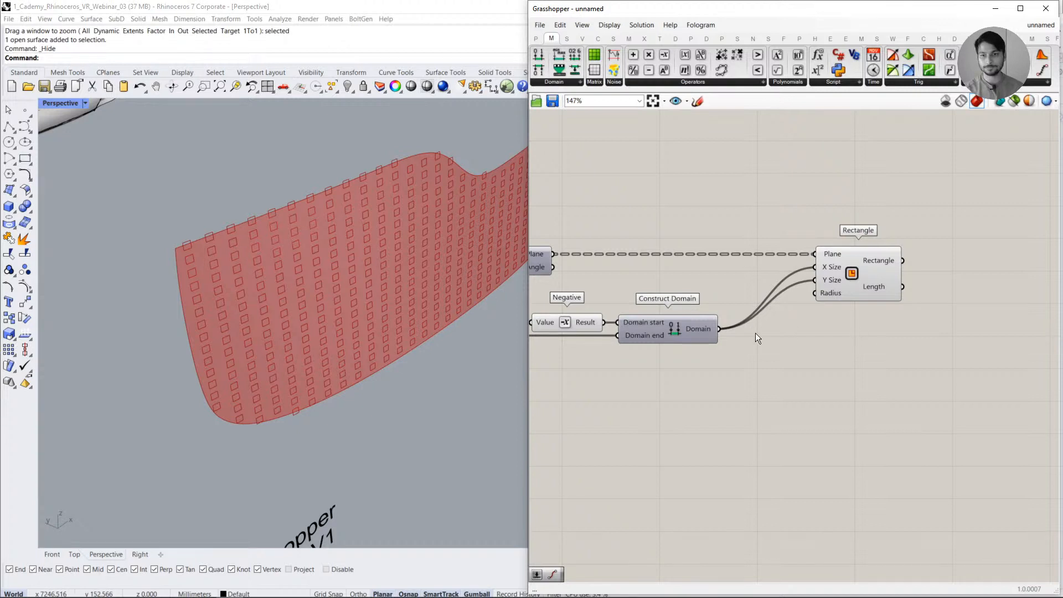
{"action": "right_click_drag", "start_coordinate": [757, 338], "coordinate": [823, 339]}
{"action": "scroll", "coordinate": [823, 339], "scroll_direction": "down", "scroll_amount": 2}
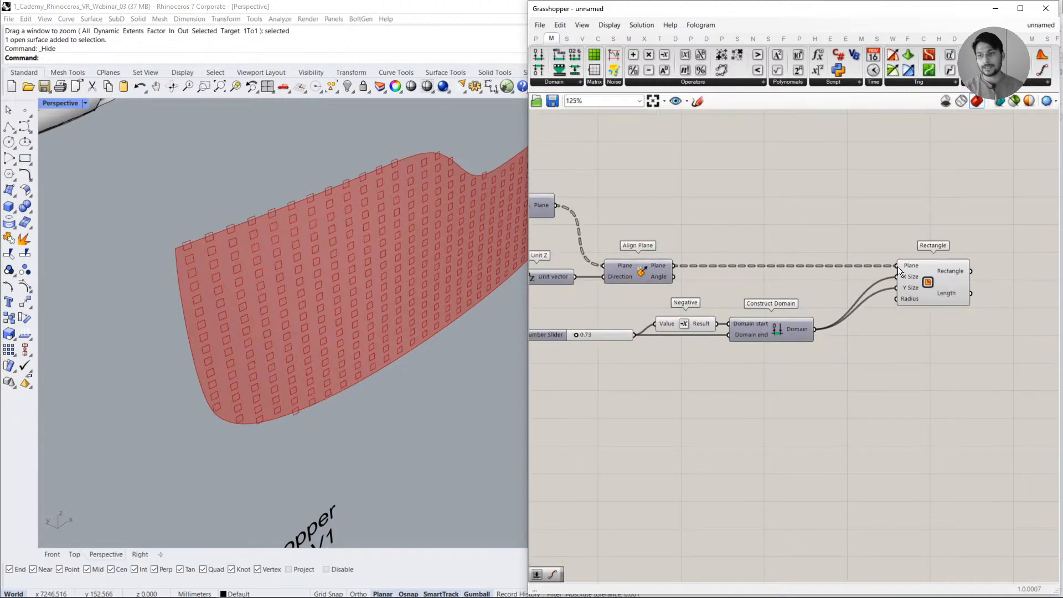
{"action": "left_click_drag", "start_coordinate": [897, 267], "coordinate": [674, 265], "text": "ctrl"}
{"action": "left_click_drag", "start_coordinate": [965, 391], "coordinate": [819, 288]}
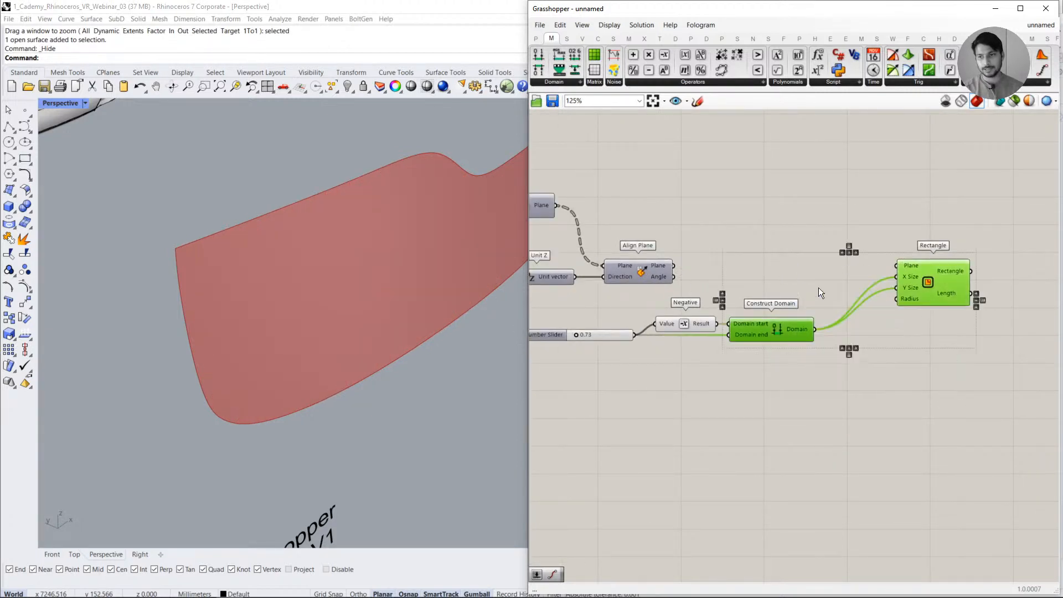
{"action": "left_click_drag", "start_coordinate": [755, 373], "coordinate": [612, 324], "text": "shift"}
{"action": "left_click_drag", "start_coordinate": [767, 334], "coordinate": [899, 508]}
{"action": "left_click", "coordinate": [809, 344]}
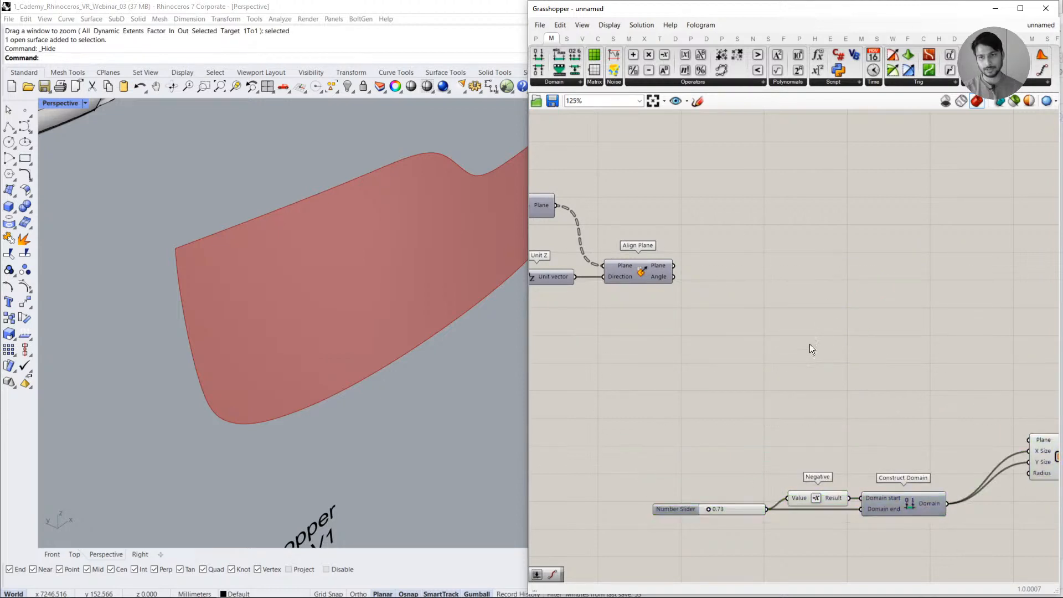
{"action": "right_click_drag", "start_coordinate": [784, 323], "coordinate": [746, 313]}
{"action": "key", "text": "ctrl+z"}
{"action": "key", "text": "ctrl+z"}
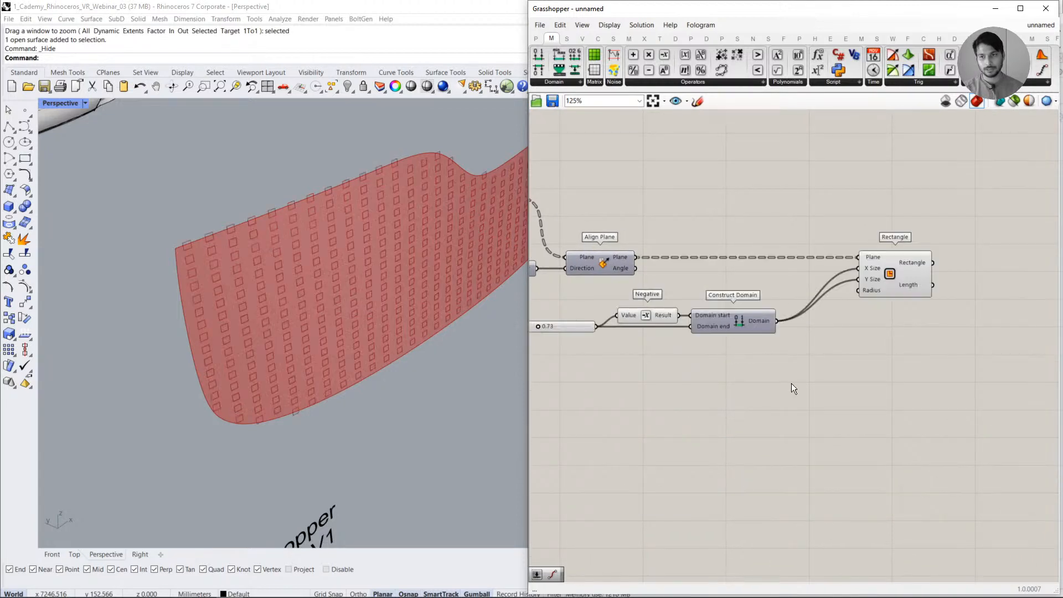
- Disconnect Align Plane from the Rectangle's Plane input and wire the Align Plane output back into it
{"action": "right_click", "coordinate": [873, 258]}
{"action": "mouse_move", "coordinate": [898, 299]}
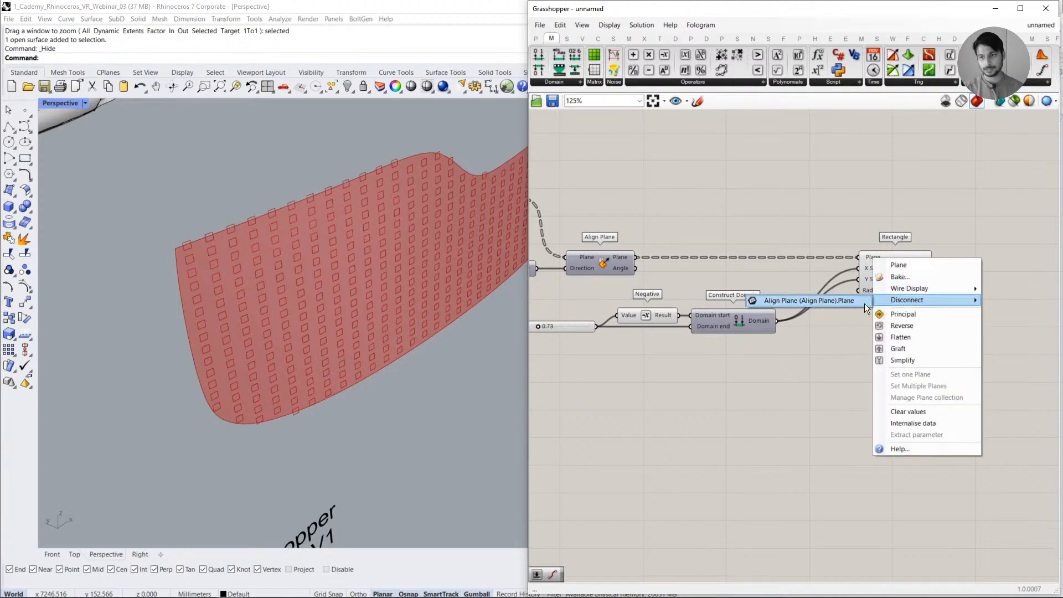
{"action": "left_click", "coordinate": [817, 305]}
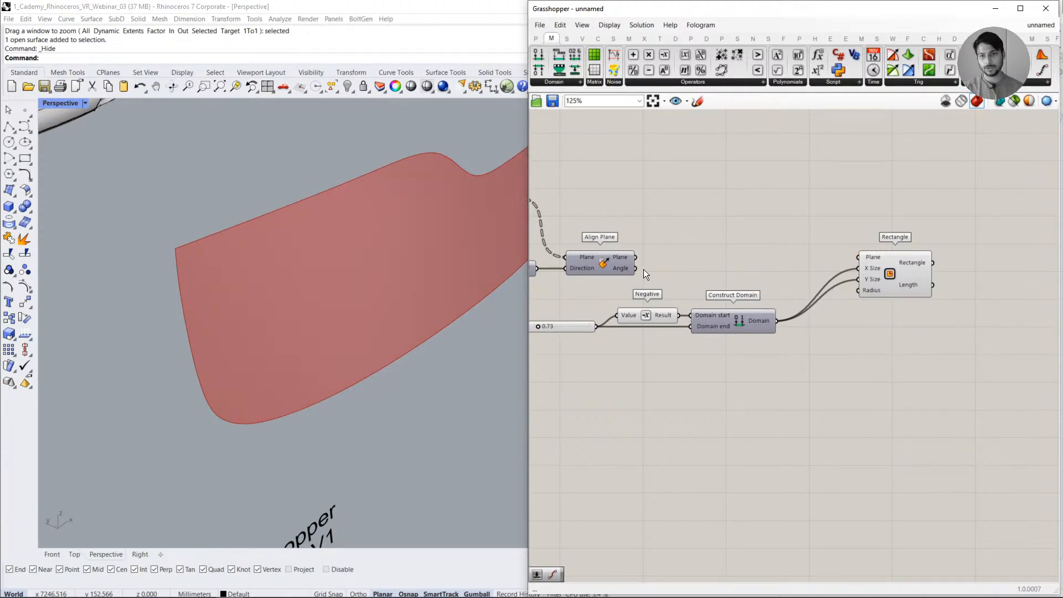
{"action": "left_click_drag", "start_coordinate": [636, 257], "coordinate": [858, 257]}
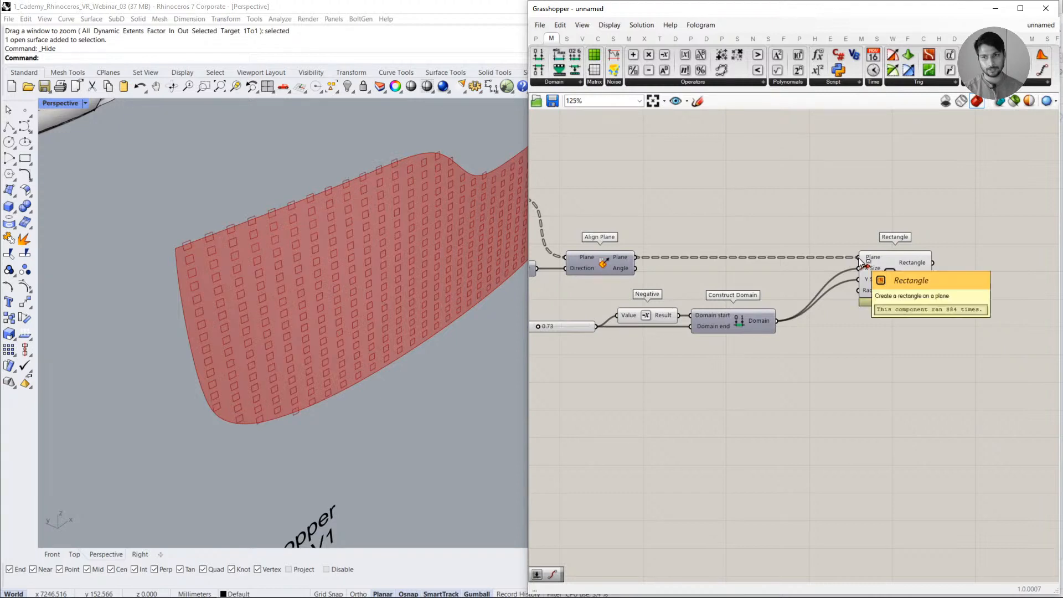
- Disconnect Align Plane from the Rectangle and move the slider, Negative, Construct Domain and Rectangle well below Align Plane
{"action": "left_click_drag", "start_coordinate": [857, 257], "coordinate": [645, 301], "text": "ctrl"}
{"action": "left_click_drag", "start_coordinate": [983, 389], "coordinate": [718, 260]}
{"action": "left_click", "coordinate": [637, 317], "text": "shift"}
{"action": "left_click", "coordinate": [571, 327], "text": "shift"}
{"action": "left_click_drag", "start_coordinate": [735, 320], "coordinate": [756, 481]}
{"action": "left_click", "coordinate": [745, 314]}
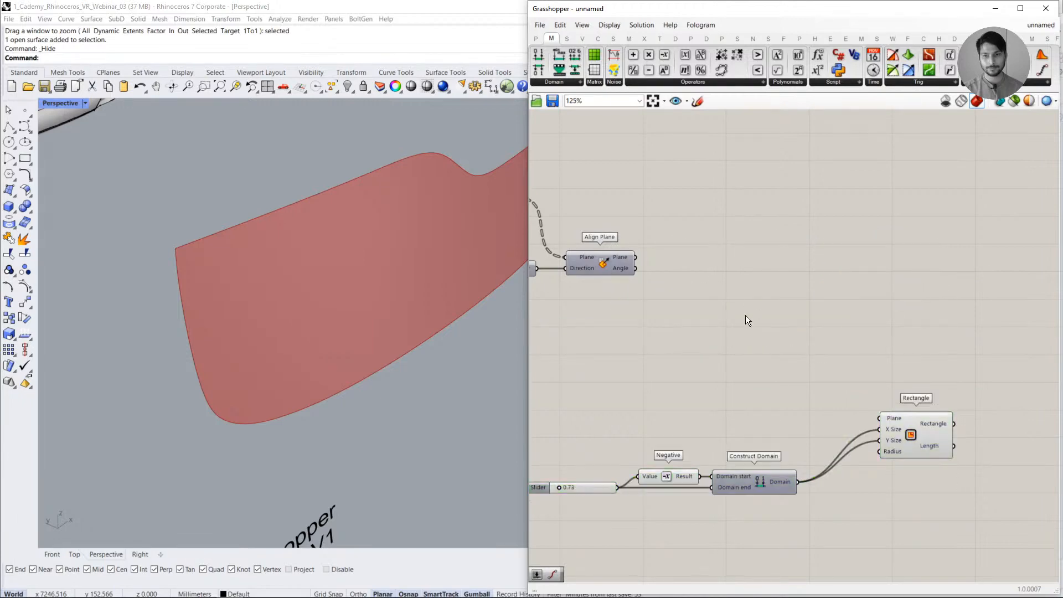
- Turn on the Align Plane preview and move the slider-to-Rectangle group slightly farther down the canvas
{"action": "left_click", "coordinate": [630, 254]}
{"action": "middle_click", "coordinate": [634, 247]}
{"action": "left_click", "coordinate": [658, 228]}
{"action": "left_click", "coordinate": [645, 270]}
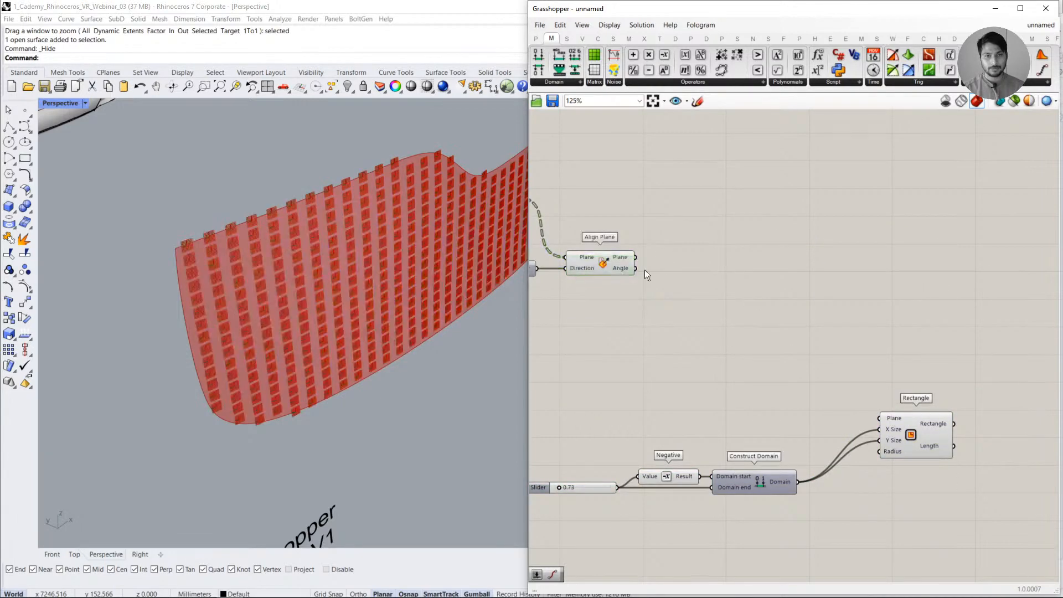
{"action": "scroll", "coordinate": [207, 256], "scroll_direction": "up", "scroll_amount": 3}
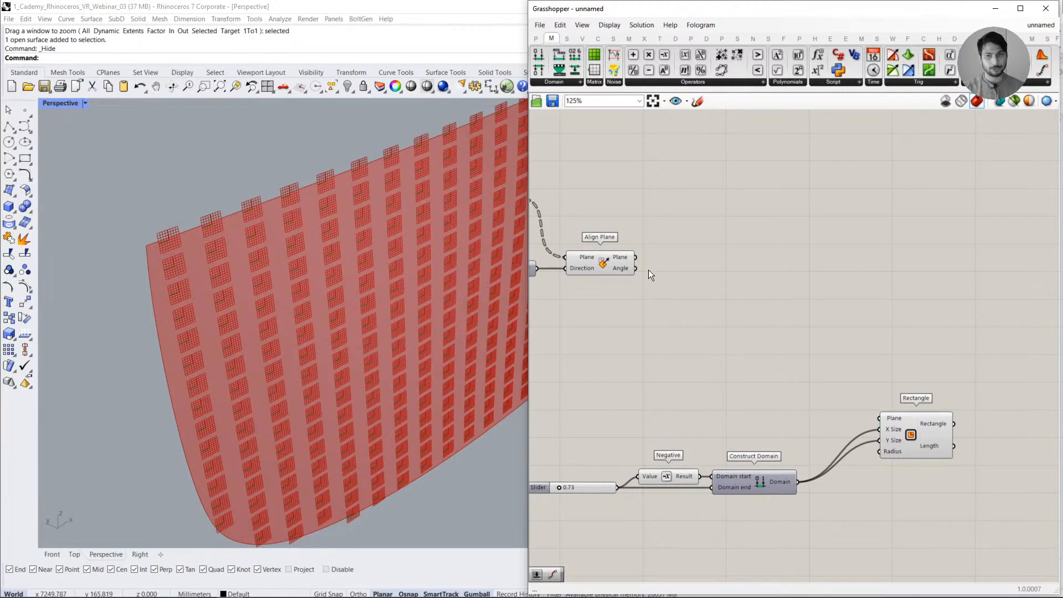
{"action": "scroll", "coordinate": [732, 304], "scroll_direction": "down", "scroll_amount": 3}
{"action": "scroll", "coordinate": [754, 272], "scroll_direction": "up", "scroll_amount": 2}
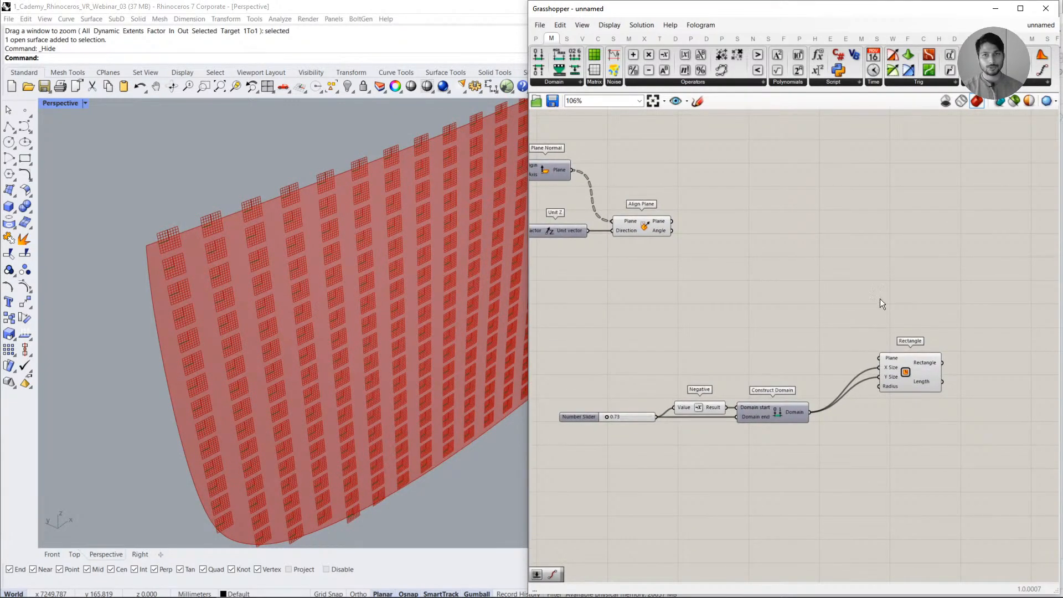
{"action": "left_click_drag", "start_coordinate": [980, 298], "coordinate": [627, 518]}
{"action": "left_click_drag", "start_coordinate": [789, 404], "coordinate": [785, 440]}
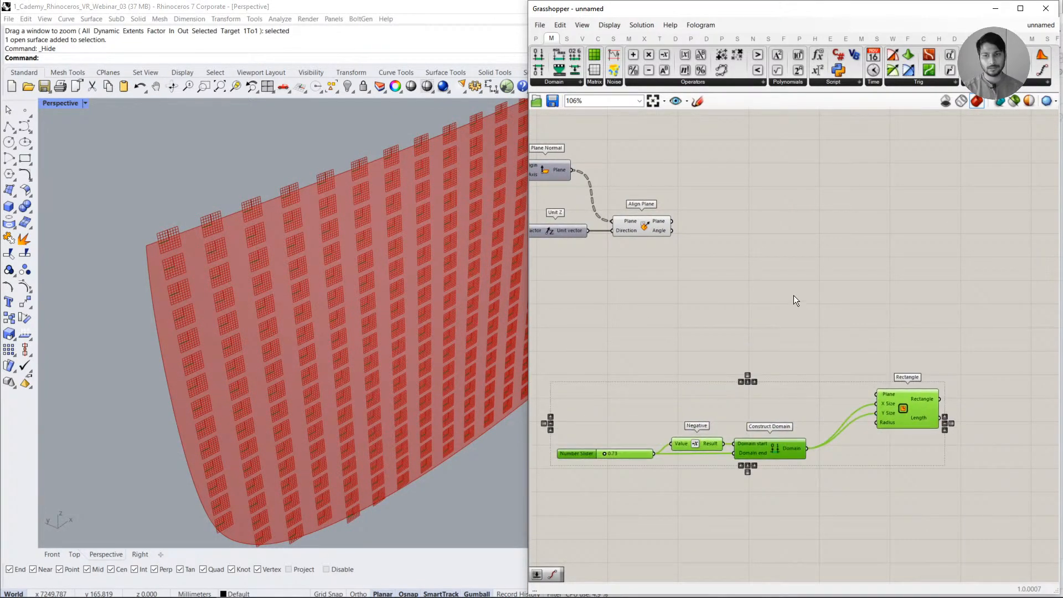
- Add a Dispatch component beside Align Plane, fed by its Plane output, and turn off the Align Plane preview
{"action": "double_click", "coordinate": [793, 295]}
{"action": "type", "text": "DISPA"}
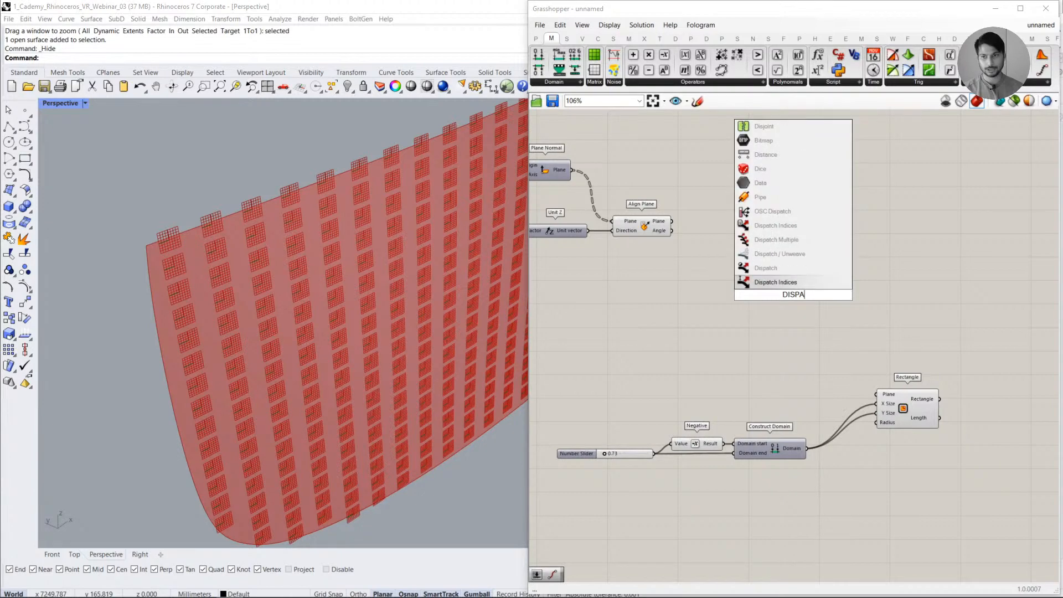
{"action": "left_click", "coordinate": [782, 268]}
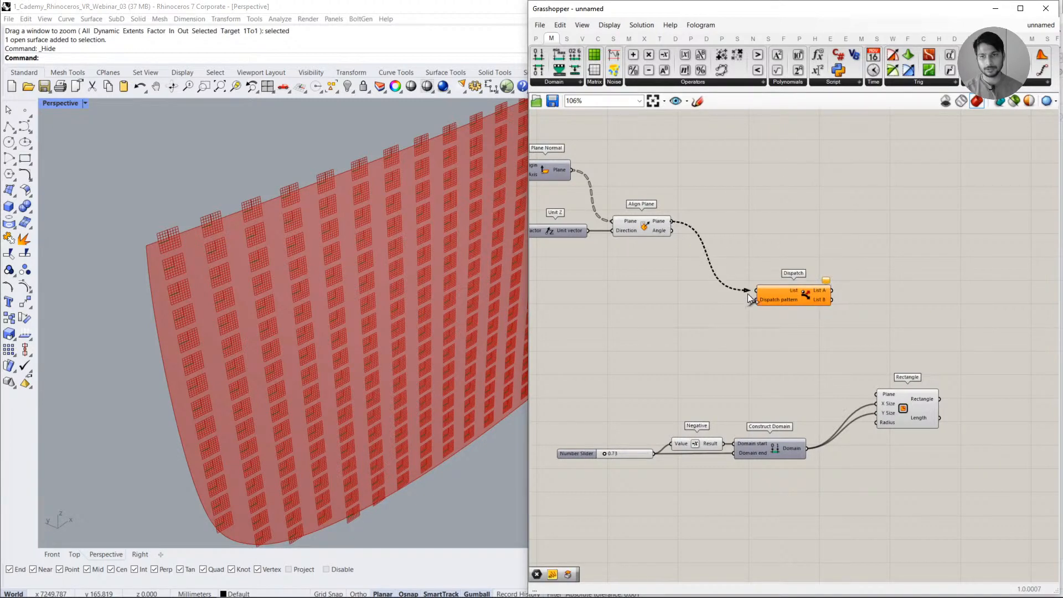
{"action": "left_click_drag", "start_coordinate": [783, 294], "coordinate": [735, 228]}
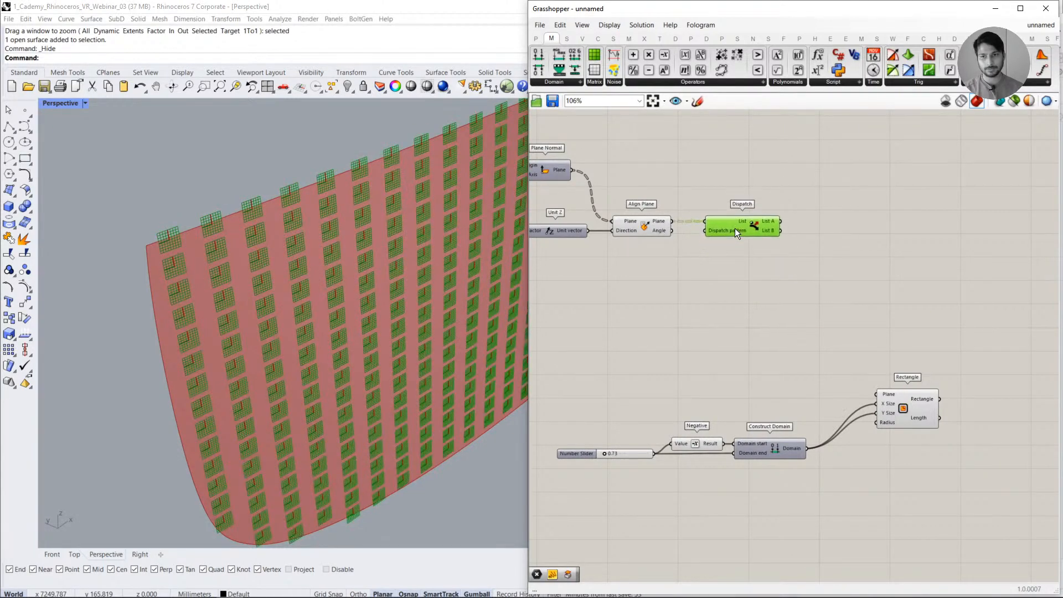
{"action": "left_click", "coordinate": [659, 232]}
{"action": "key", "text": "space"}
- Add a Plane parameter fed by Dispatch's List A output and turn off the Dispatch preview
{"action": "double_click", "coordinate": [860, 217]}
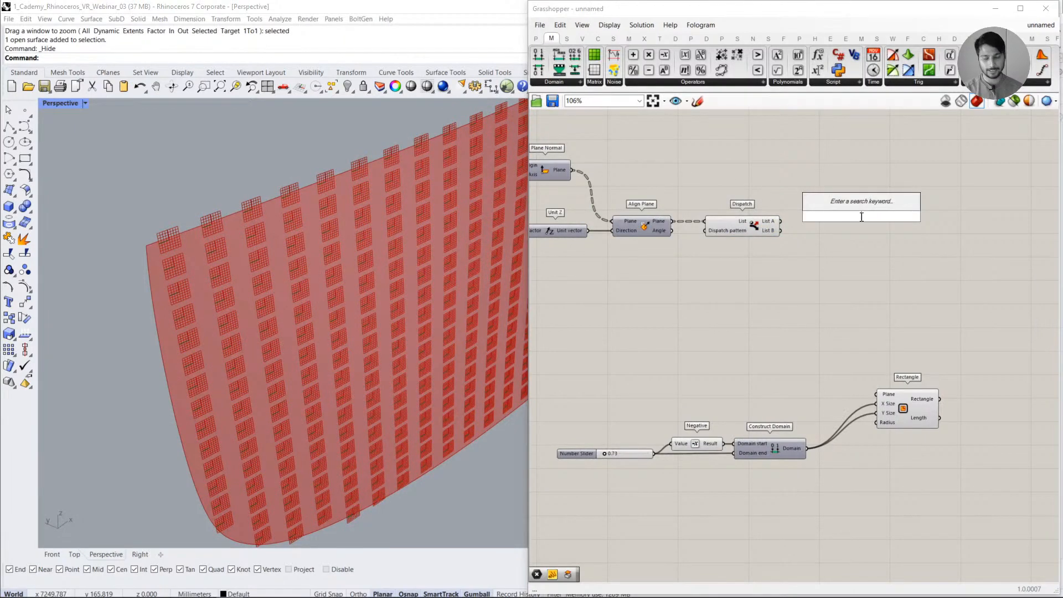
{"action": "type", "text": "FRAME"}
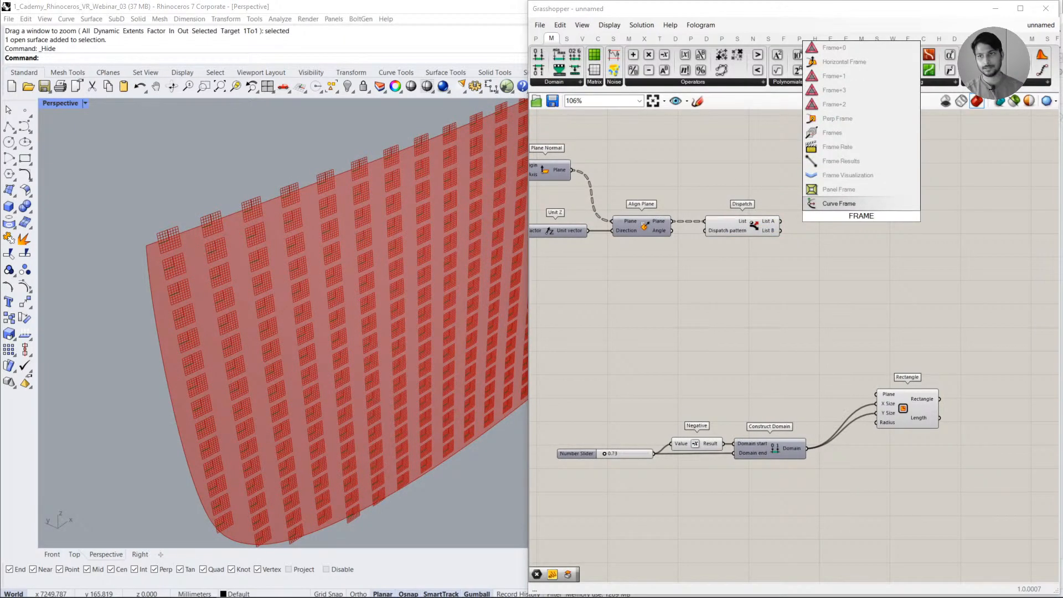
{"action": "key", "text": "ctrl+a"}
{"action": "type", "text": "PLANE"}
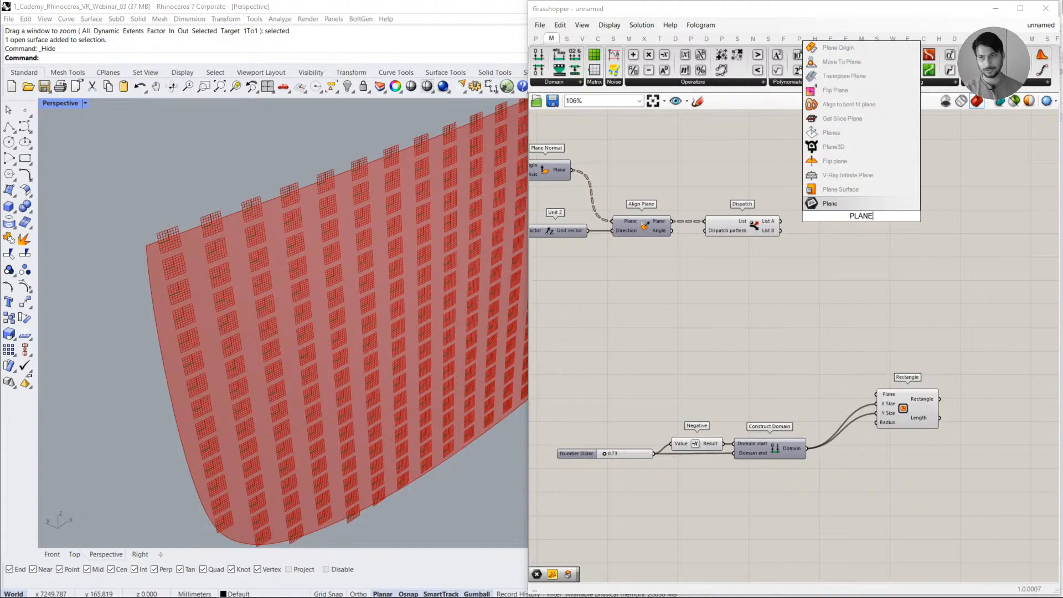
{"action": "key", "text": "Return"}
{"action": "scroll", "coordinate": [856, 221], "scroll_direction": "up", "scroll_amount": 2}
{"action": "left_click_drag", "start_coordinate": [863, 214], "coordinate": [784, 204]}
{"action": "left_click_drag", "start_coordinate": [802, 207], "coordinate": [804, 198]}
{"action": "left_click_drag", "start_coordinate": [754, 248], "coordinate": [658, 161]}
{"action": "middle_click", "coordinate": [639, 166]}
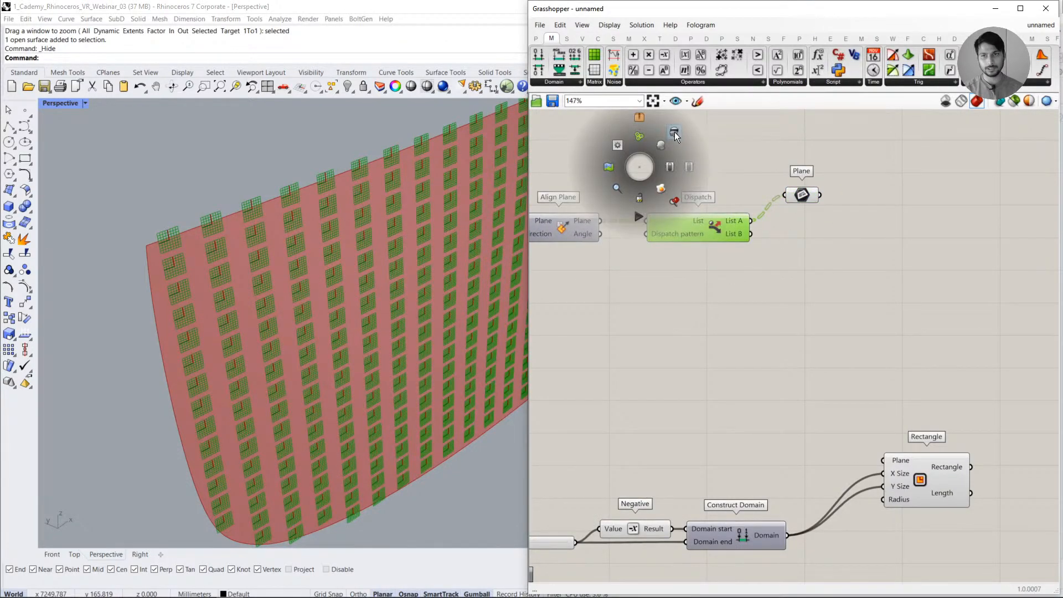
{"action": "left_click", "coordinate": [674, 132]}
- Duplicate the Plane parameter below the first one and feed the copy from Dispatch's List B output
{"action": "left_click", "coordinate": [806, 197]}
{"action": "left_click_drag", "start_coordinate": [803, 200], "coordinate": [796, 267]}
{"action": "left_click_drag", "start_coordinate": [751, 235], "coordinate": [795, 326]}
{"action": "left_click", "coordinate": [795, 327]}
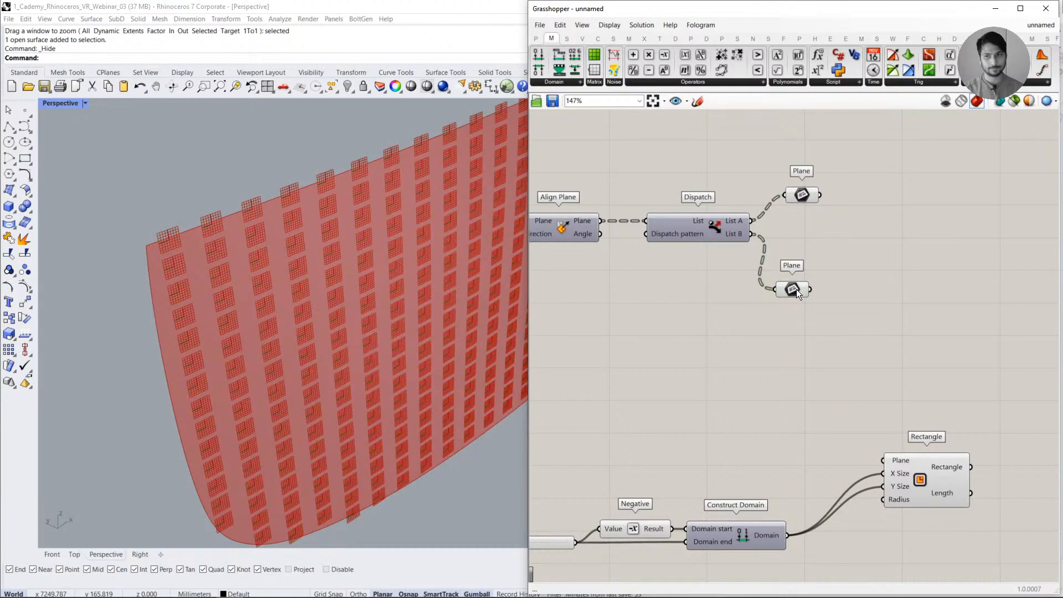
- Compare which planes on the surface belong to List A and which belong to List B
{"action": "left_click", "coordinate": [795, 289]}
{"action": "left_click", "coordinate": [806, 197]}
{"action": "left_click", "coordinate": [789, 299]}
{"action": "left_click", "coordinate": [791, 290]}
{"action": "left_click", "coordinate": [802, 196]}
{"action": "left_click", "coordinate": [795, 290]}
{"action": "left_click", "coordinate": [799, 198]}
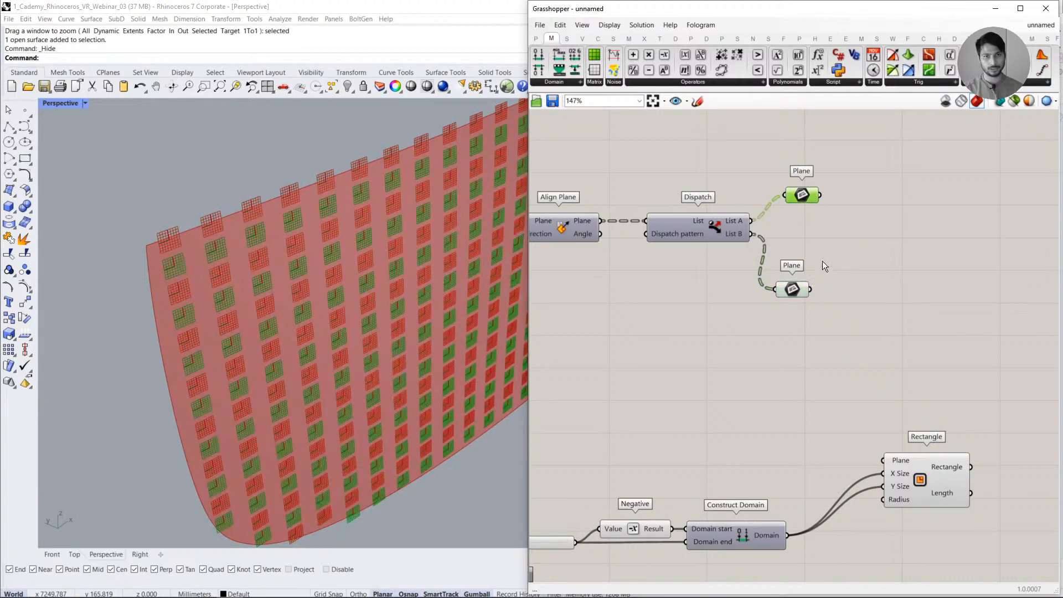
- Turn off the preview of the List B Plane parameter and align the List A Plane parameter with Dispatch
{"action": "left_click_drag", "start_coordinate": [822, 260], "coordinate": [770, 323]}
{"action": "middle_click", "coordinate": [809, 306]}
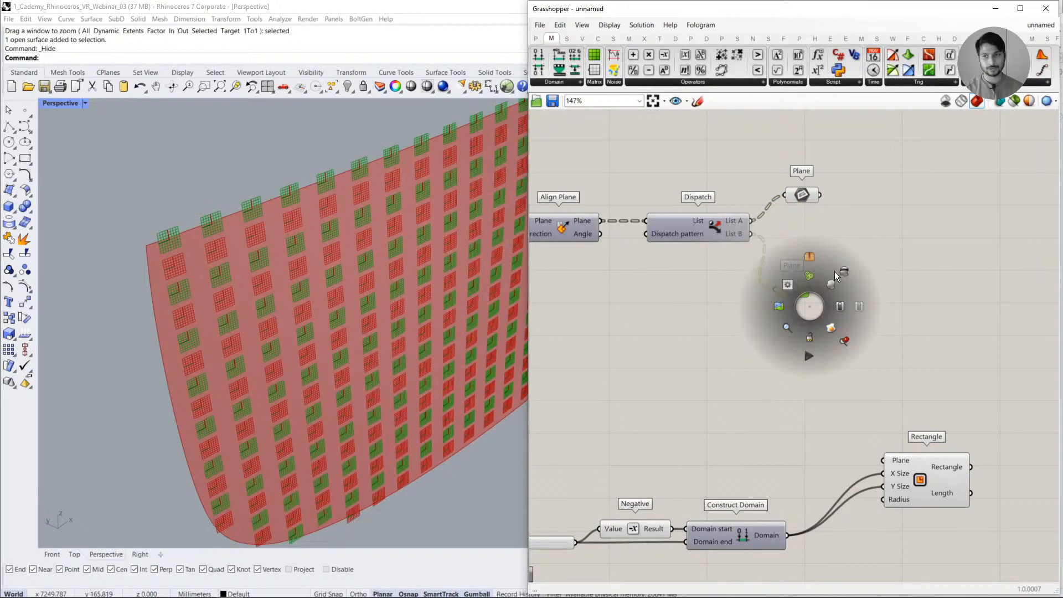
{"action": "left_click", "coordinate": [841, 271]}
{"action": "left_click_drag", "start_coordinate": [804, 192], "coordinate": [813, 218]}
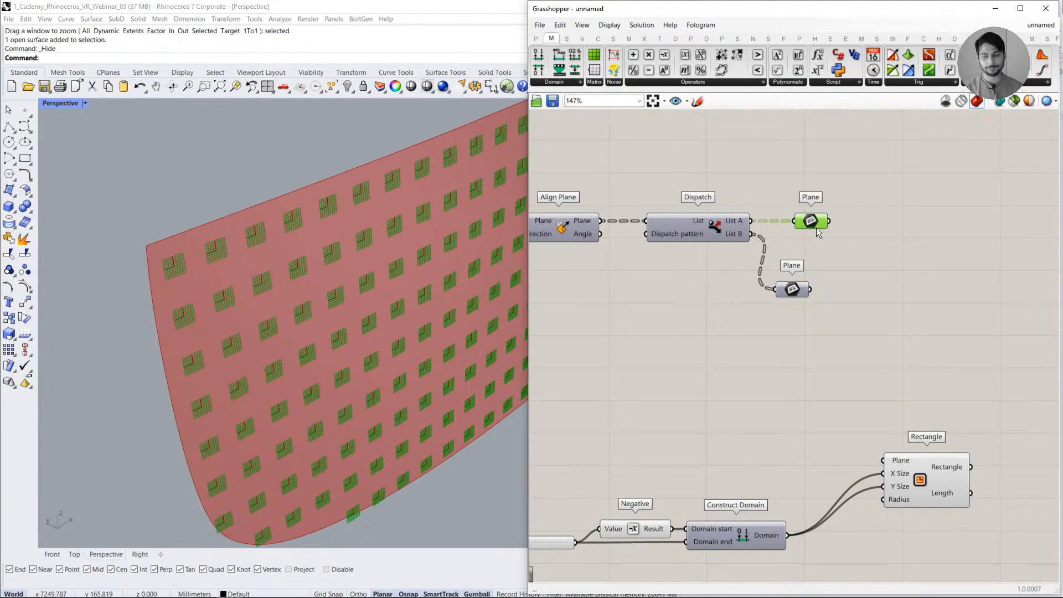
- Examine how the List A planes are arranged in rows and columns across the surface
{"action": "left_click", "coordinate": [828, 268]}
{"action": "left_click", "coordinate": [822, 224]}
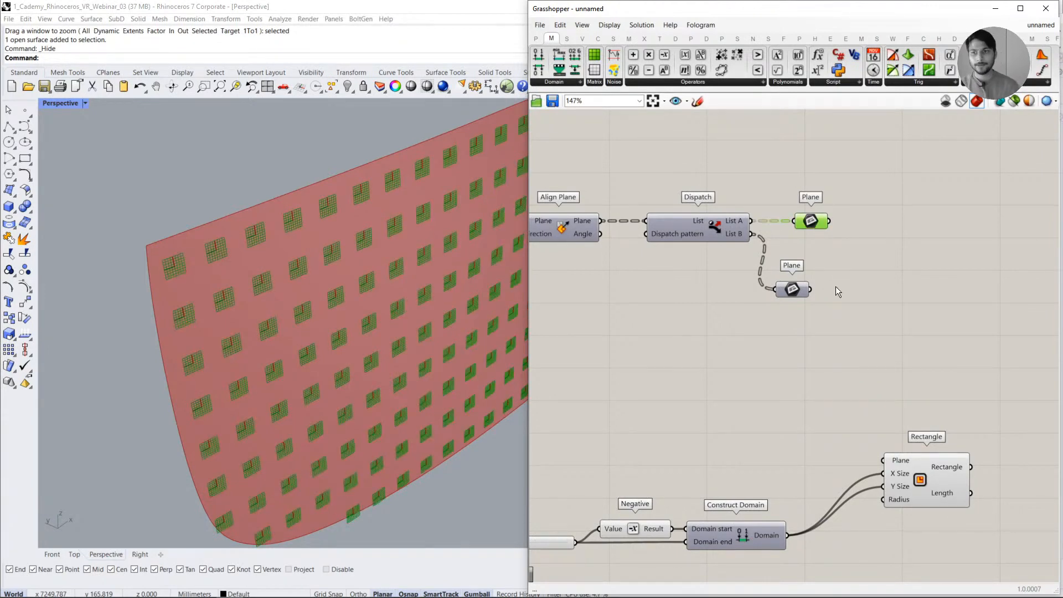
{"action": "scroll", "coordinate": [839, 289], "scroll_direction": "down", "scroll_amount": 1}
{"action": "left_click", "coordinate": [840, 289]}
{"action": "right_click_drag", "start_coordinate": [841, 284], "coordinate": [816, 282]}
{"action": "left_click", "coordinate": [791, 228]}
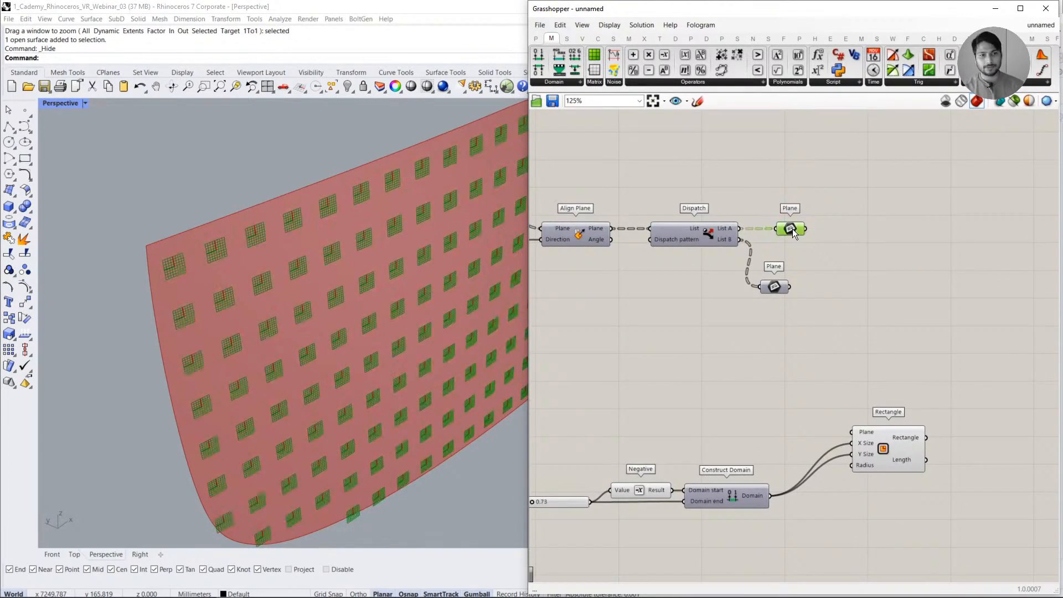
{"action": "left_click", "coordinate": [890, 279]}
{"action": "right_click_drag", "start_coordinate": [891, 265], "coordinate": [834, 250]}
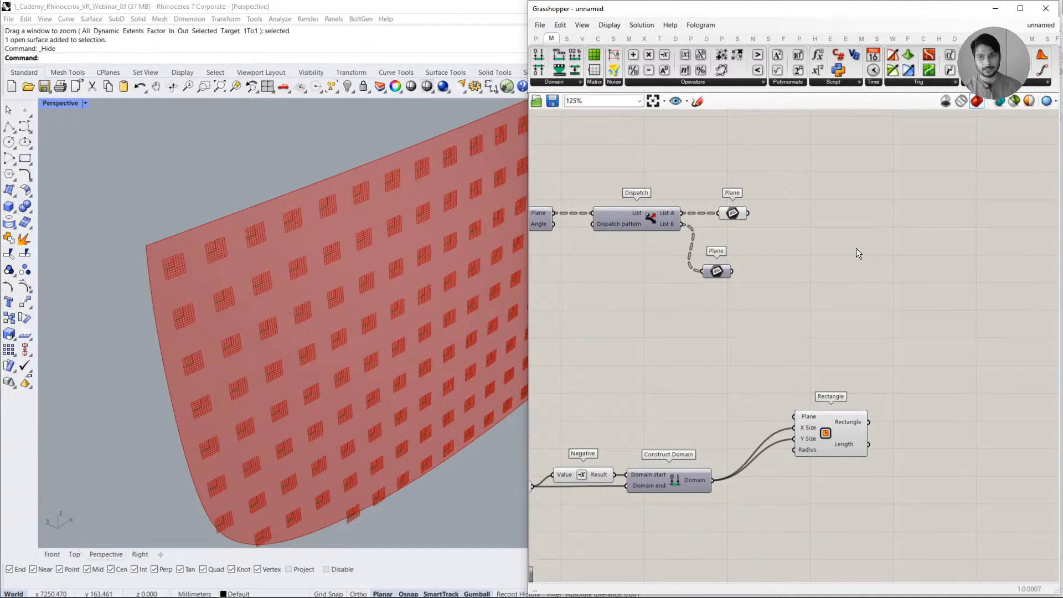
{"action": "double_click", "coordinate": [856, 248]}
{"action": "left_click", "coordinate": [742, 219]}
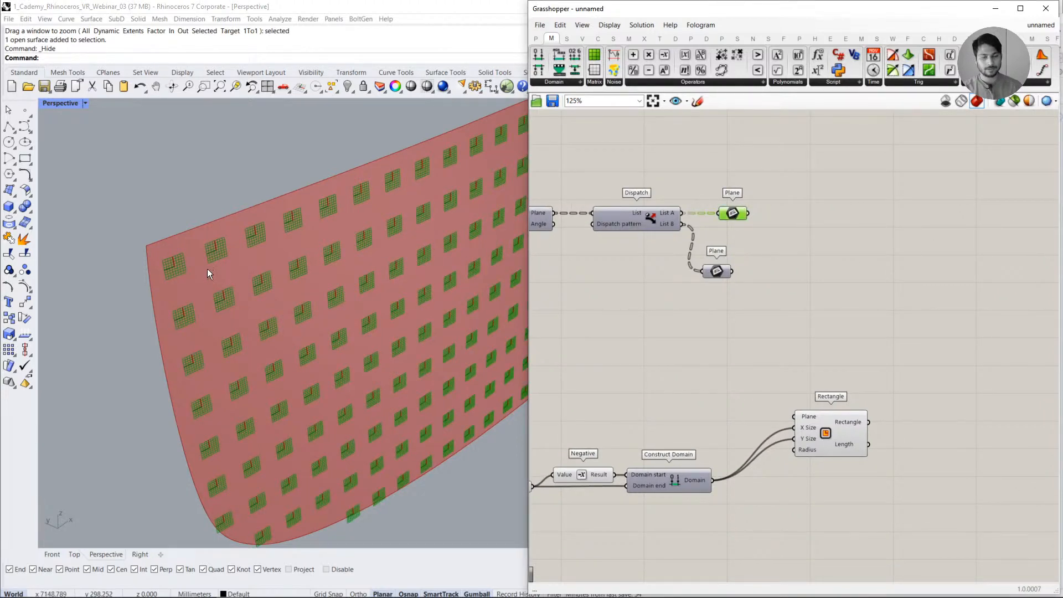
{"action": "left_click", "coordinate": [816, 230]}
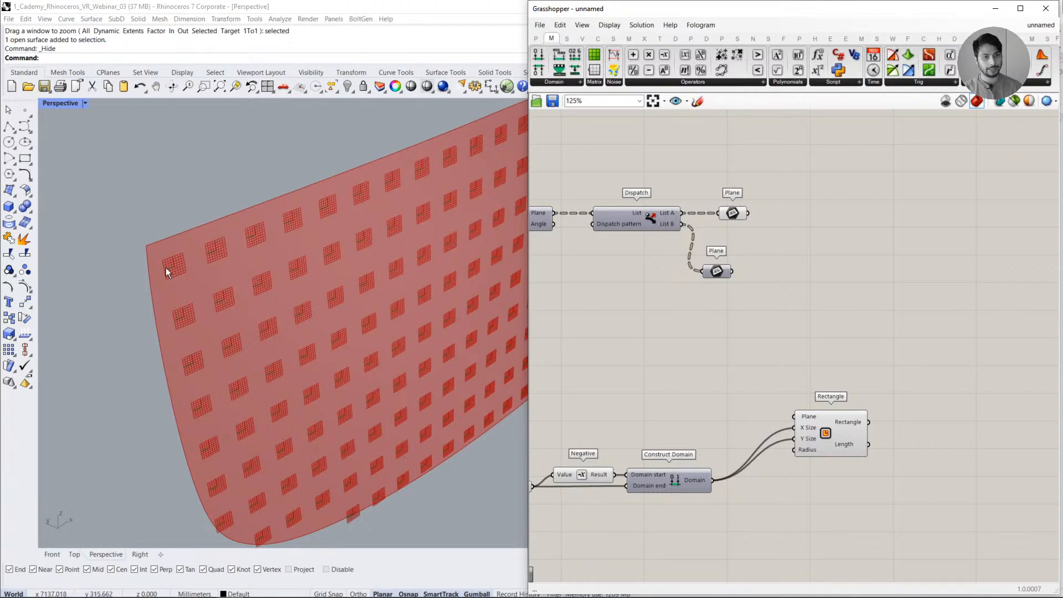
- Add a Flip Matrix component fed by the List A Plane parameter
{"action": "double_click", "coordinate": [835, 238]}
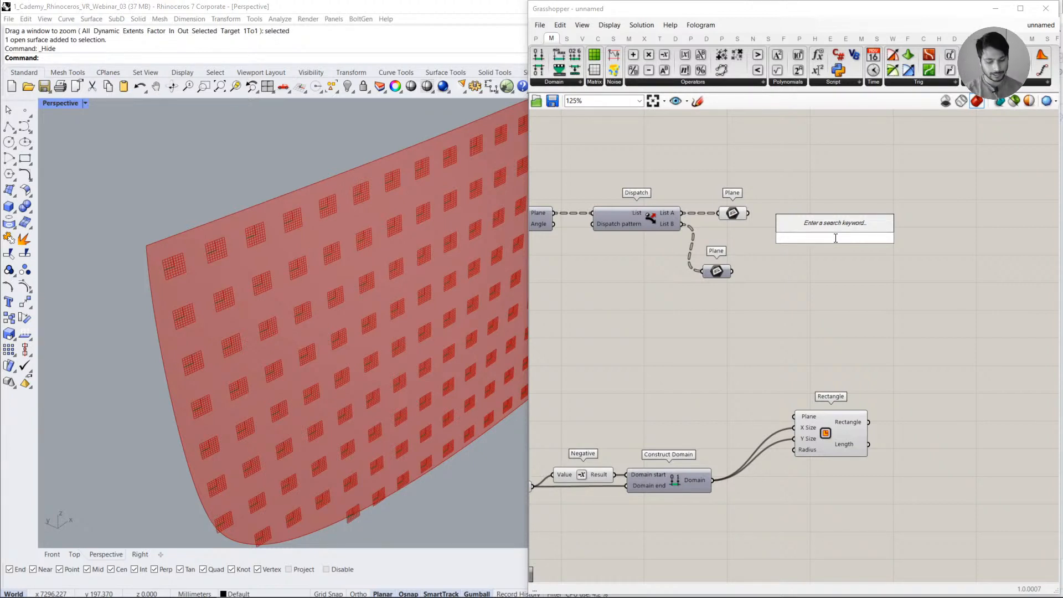
{"action": "type", "text": "FLIP MA"}
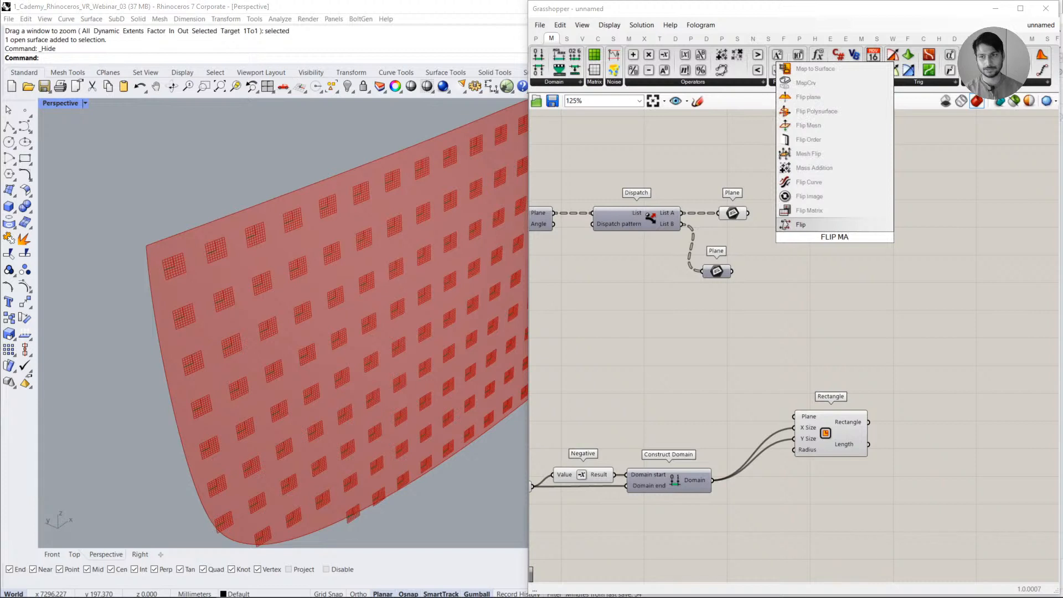
{"action": "left_click", "coordinate": [822, 213]}
{"action": "left_click_drag", "start_coordinate": [833, 242], "coordinate": [817, 227]}
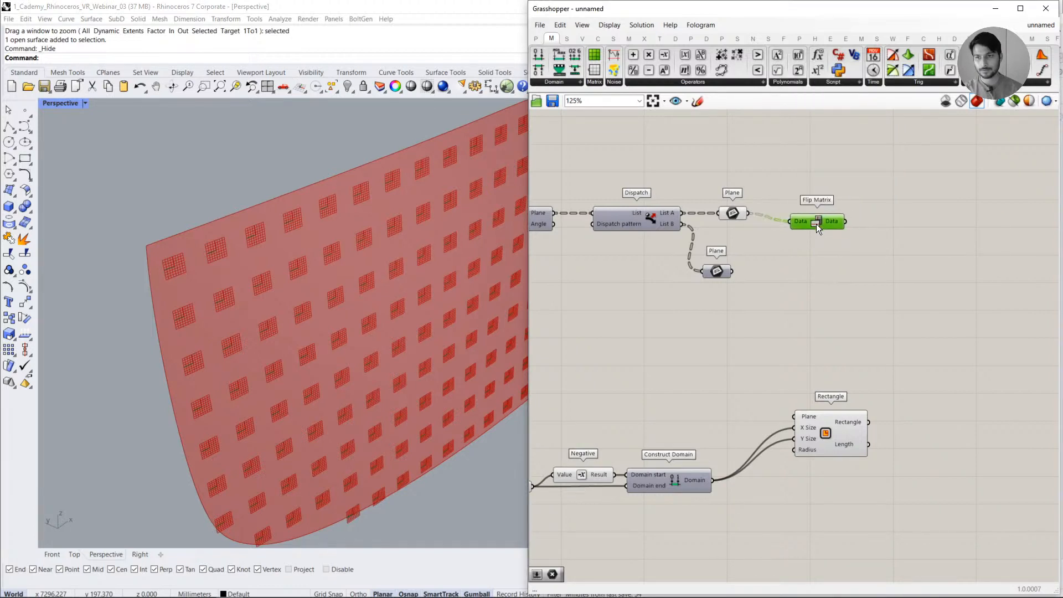
- Turn off the preview of the List A Plane parameter and move the parameter closer to Dispatch
{"action": "left_click", "coordinate": [735, 214]}
{"action": "middle_click", "coordinate": [736, 214]}
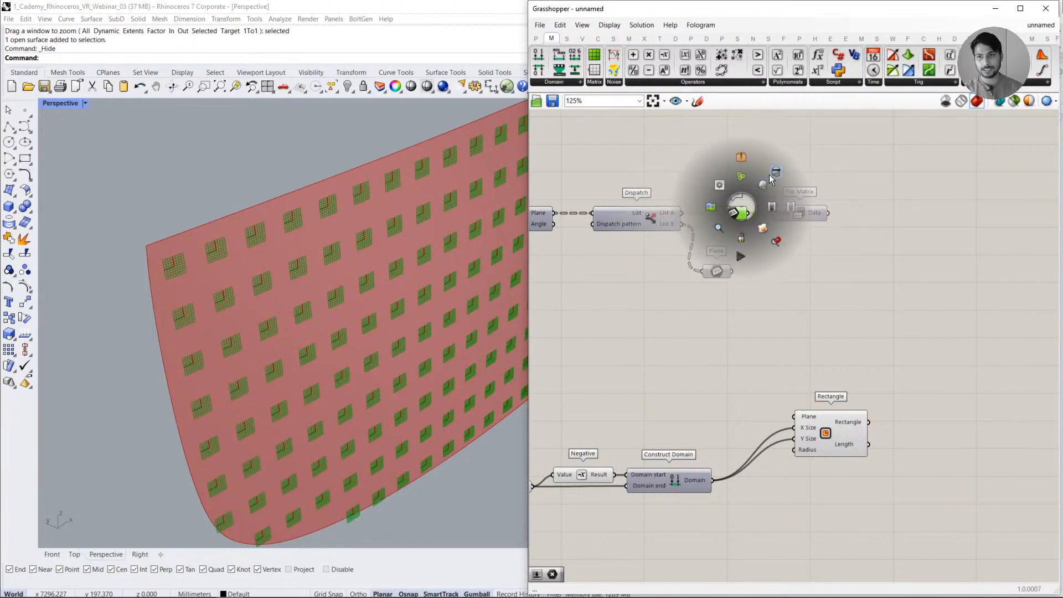
{"action": "left_click", "coordinate": [771, 172]}
{"action": "left_click_drag", "start_coordinate": [736, 211], "coordinate": [718, 211]}
- Add a Param Viewer component above Flip Matrix, fed by the List A Plane parameter
{"action": "double_click", "coordinate": [751, 162]}
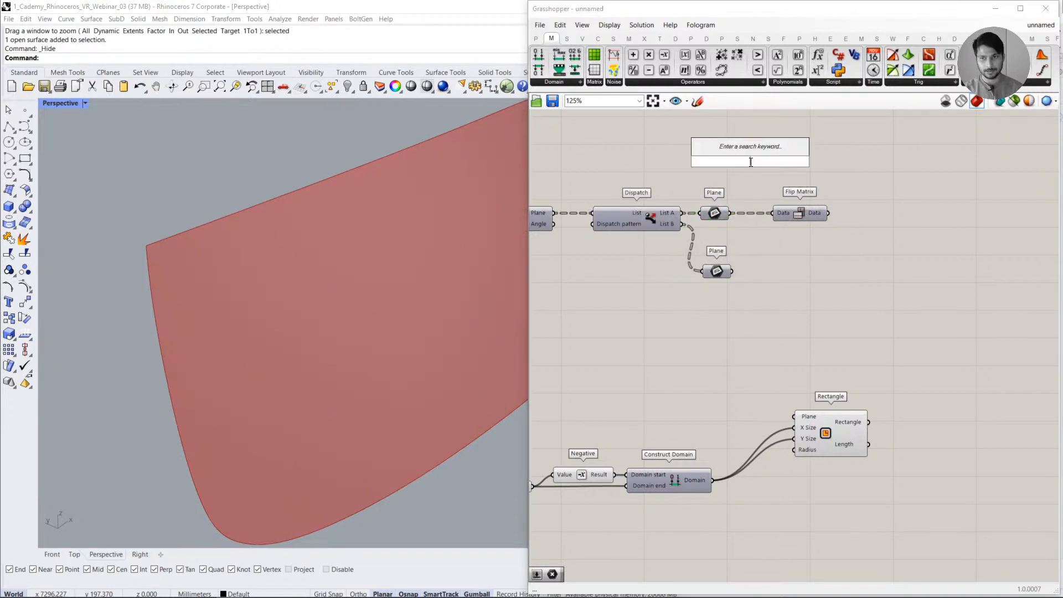
{"action": "type", "text": "PARAME"}
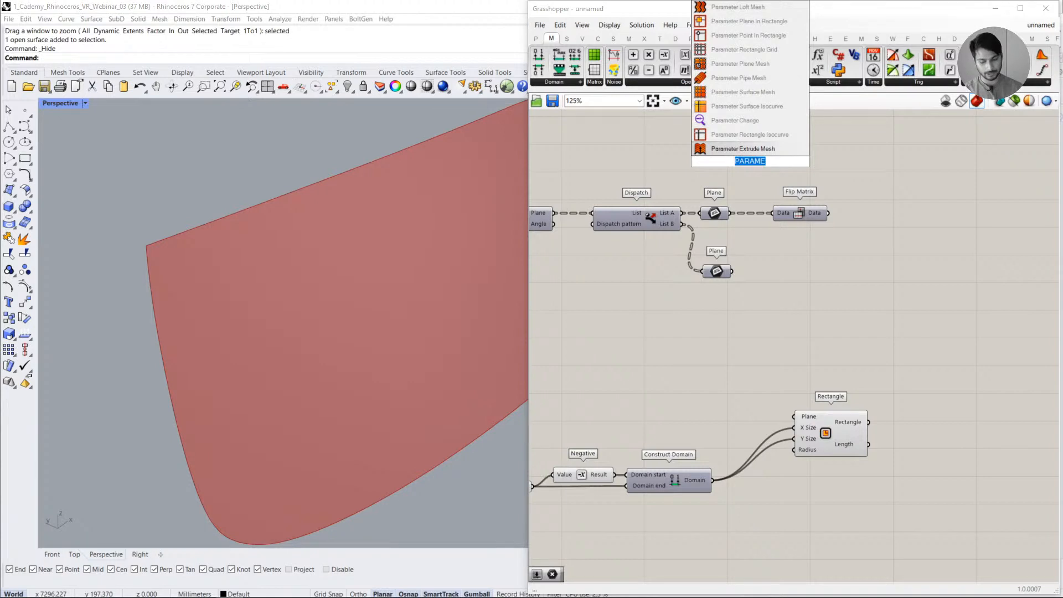
{"action": "key", "text": "BackSpace"}
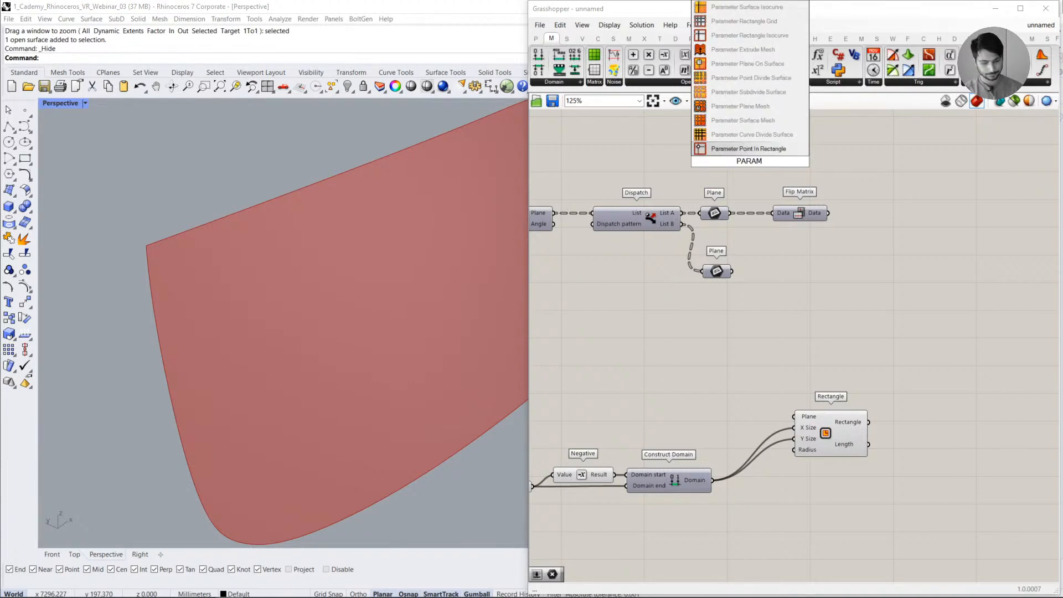
{"action": "type", "text": "VIE"}
{"action": "left_click", "coordinate": [754, 149]}
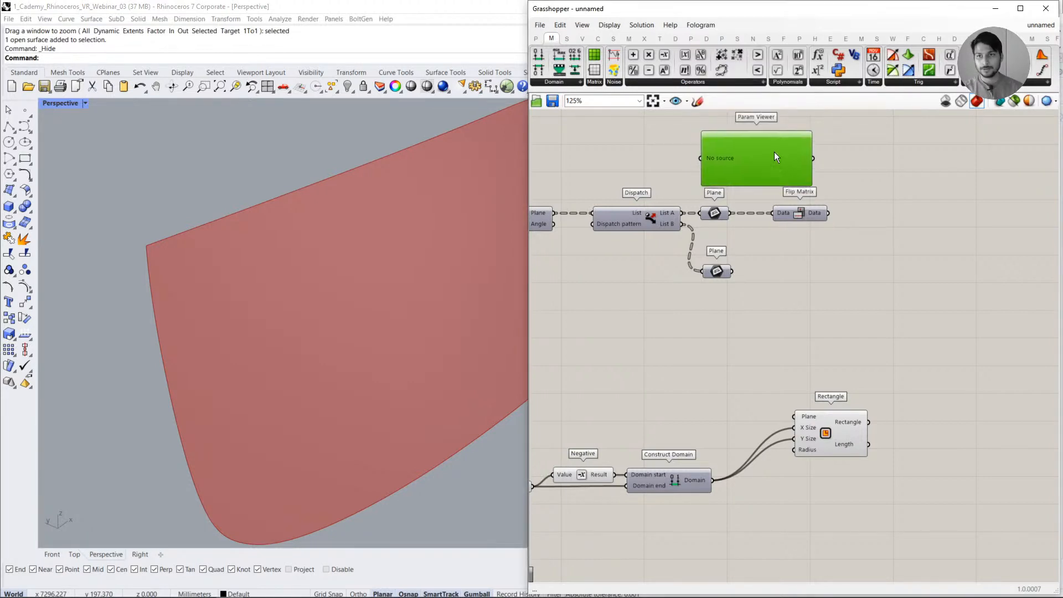
{"action": "left_click_drag", "start_coordinate": [774, 151], "coordinate": [817, 134]}
{"action": "left_click_drag", "start_coordinate": [730, 214], "coordinate": [743, 141]}
- Shrink the Param Viewer, position it above Flip Matrix and display its data as a list of branches
{"action": "right_click_drag", "start_coordinate": [828, 220], "coordinate": [779, 289]}
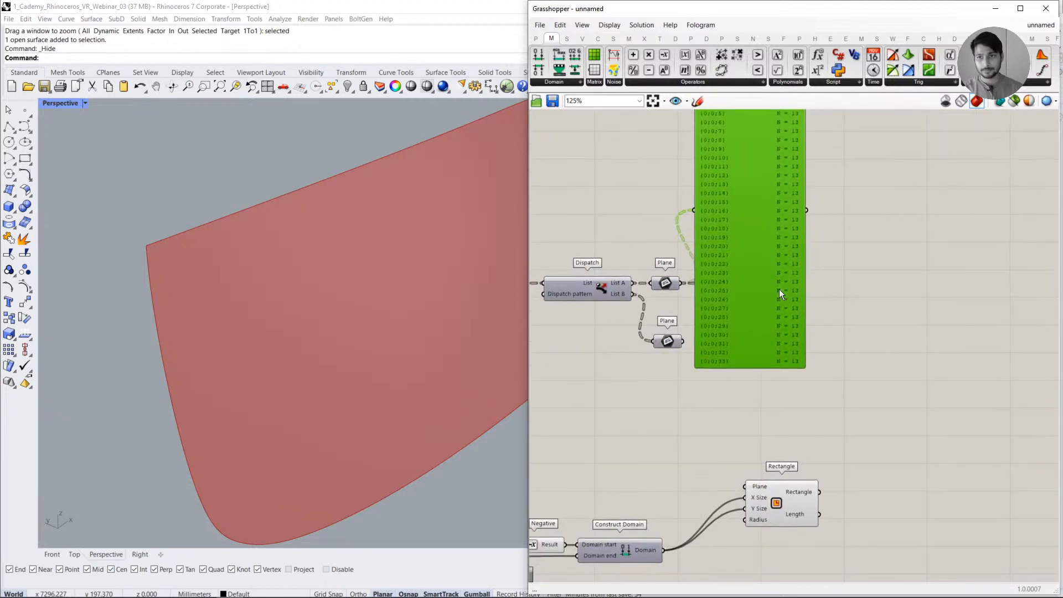
{"action": "double_click", "coordinate": [779, 289]}
{"action": "left_click_drag", "start_coordinate": [773, 366], "coordinate": [769, 158]}
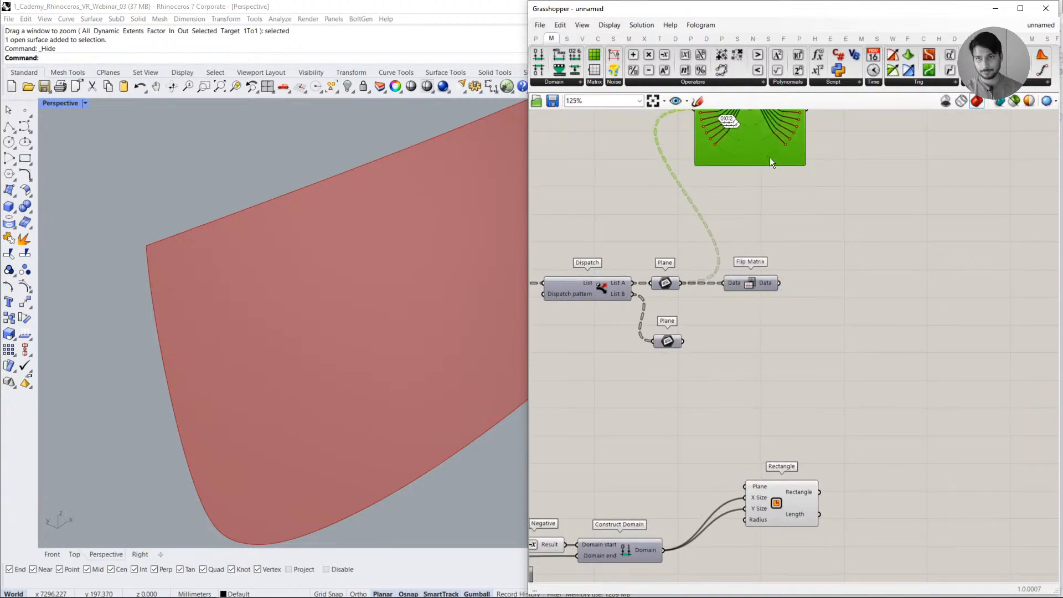
{"action": "left_click_drag", "start_coordinate": [744, 119], "coordinate": [748, 200]}
{"action": "scroll", "coordinate": [755, 193], "scroll_direction": "up", "scroll_amount": 1}
{"action": "double_click", "coordinate": [757, 192]}
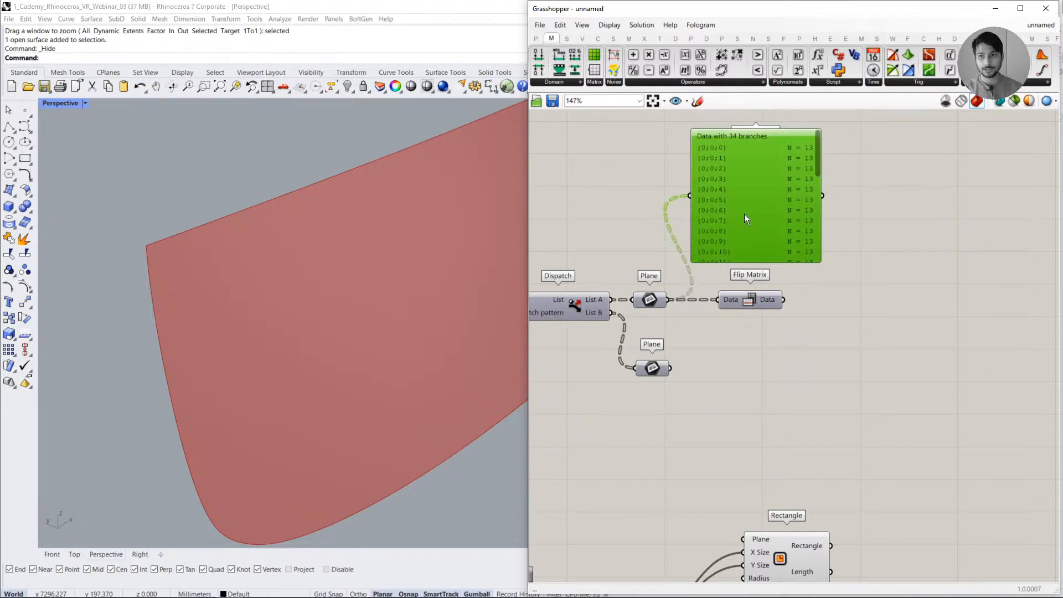
- Compare the data structure after Flip Matrix using a copy of the Param Viewer, and delete both viewers
{"action": "left_click_drag", "start_coordinate": [744, 215], "coordinate": [875, 323], "text": "alt"}
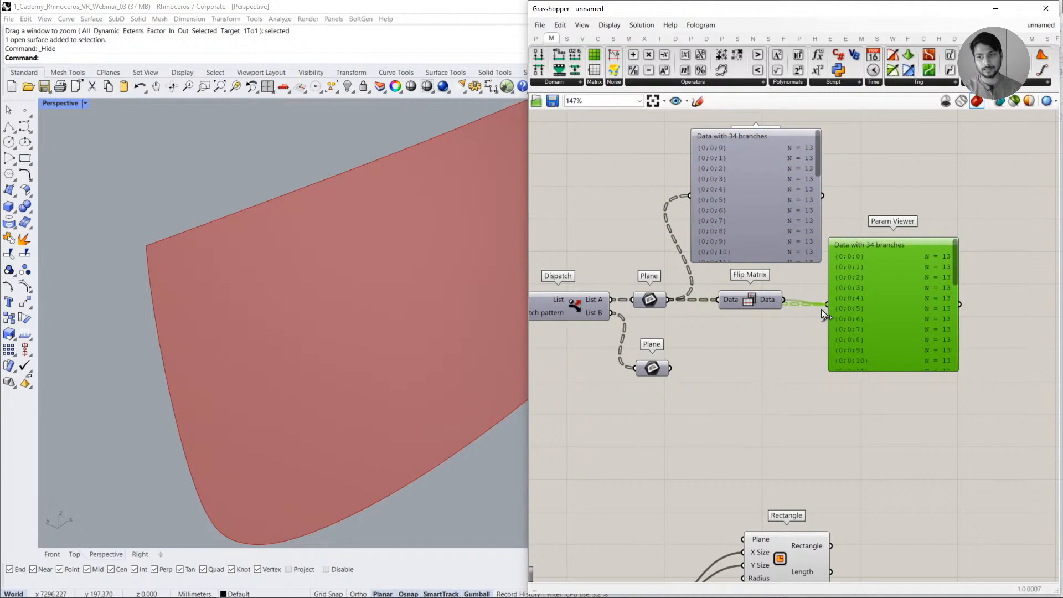
{"action": "left_click_drag", "start_coordinate": [829, 311], "coordinate": [825, 363]}
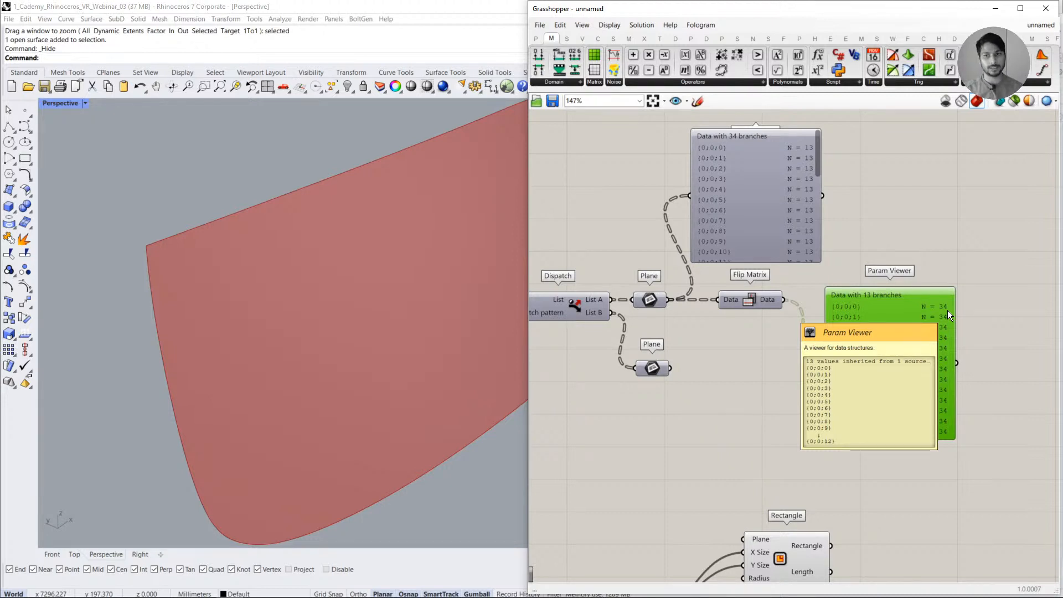
{"action": "key", "text": "Delete"}
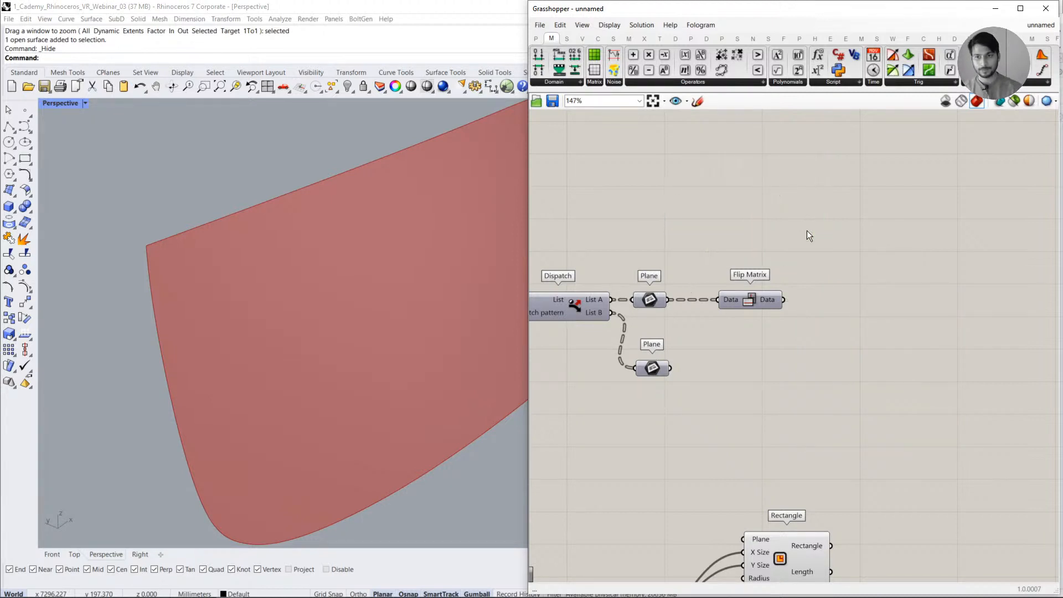
- Add a second Dispatch component fed by the Flip Matrix output
{"action": "right_click_drag", "start_coordinate": [601, 300], "coordinate": [610, 284]}
{"action": "left_click", "coordinate": [610, 284]}
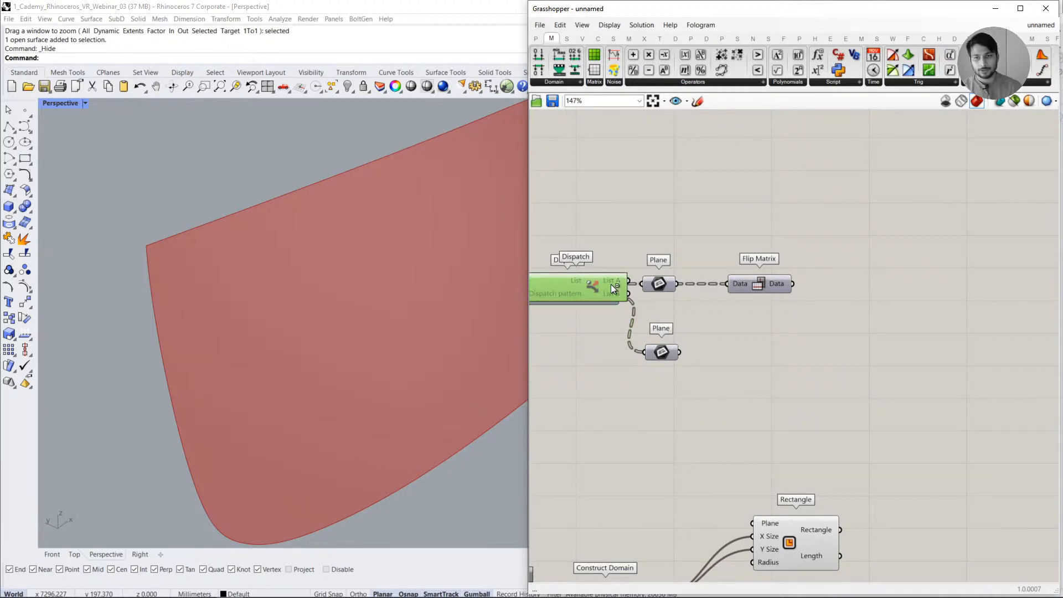
{"action": "left_click", "coordinate": [816, 309]}
{"action": "double_click", "coordinate": [867, 301]}
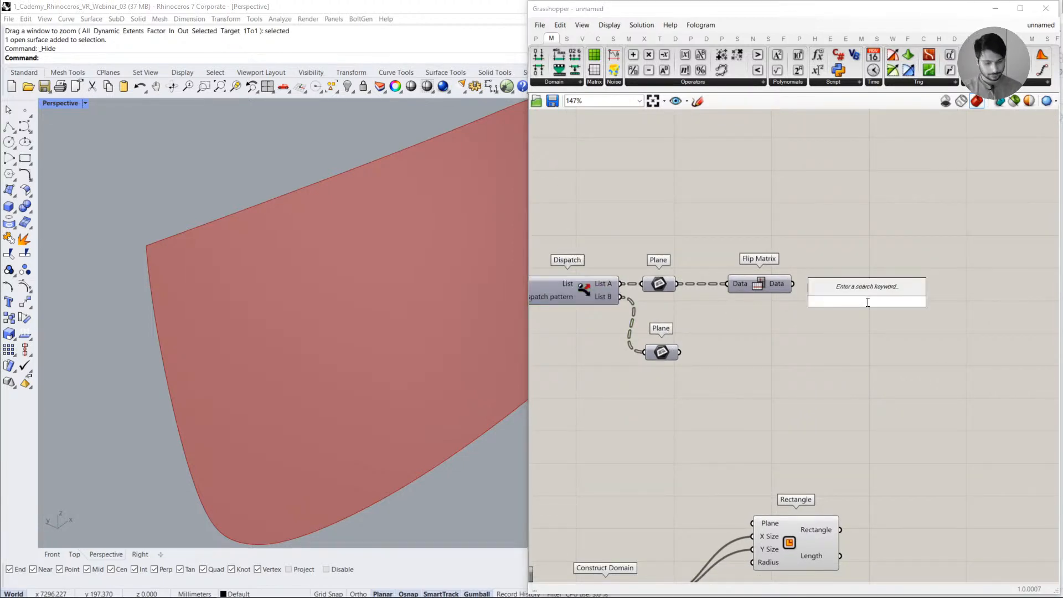
{"action": "type", "text": "DISPAT"}
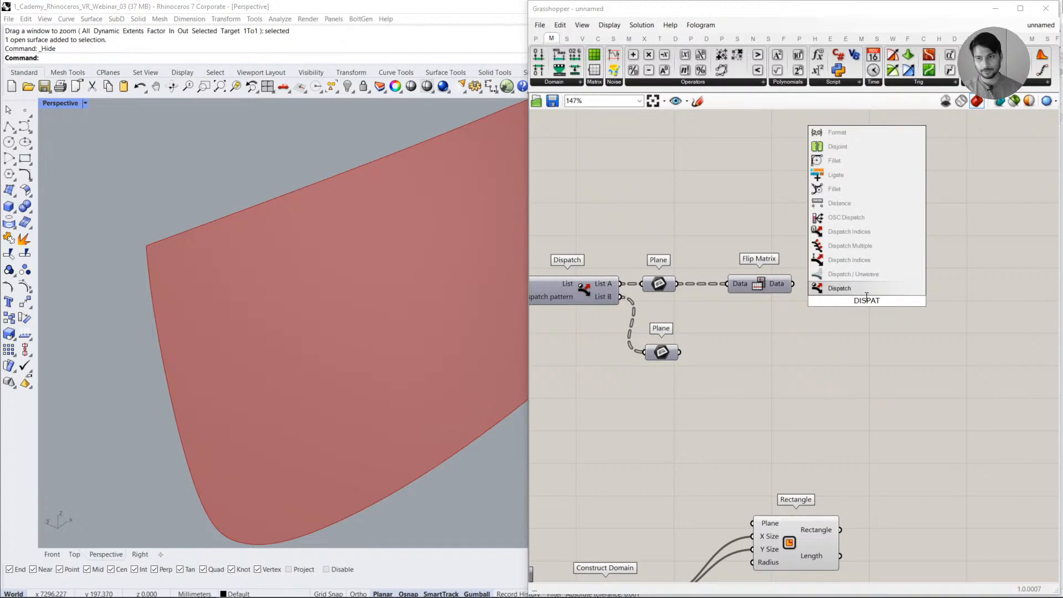
{"action": "key", "text": "Return"}
{"action": "left_click_drag", "start_coordinate": [816, 295], "coordinate": [842, 291]}
- Copy the Plane parameter onto the new Dispatch's List A output, keep it previewed, and hide the Flip Matrix and Dispatch previews
{"action": "left_click", "coordinate": [908, 324]}
{"action": "right_click_drag", "start_coordinate": [908, 323], "coordinate": [856, 311]}
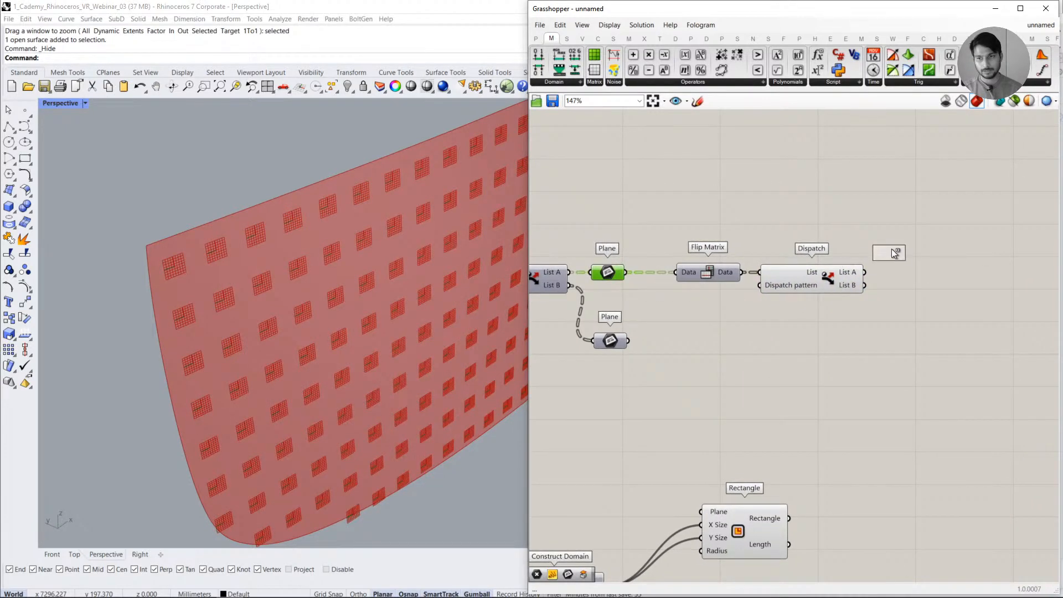
{"action": "left_click_drag", "start_coordinate": [891, 248], "coordinate": [908, 266], "text": "alt"}
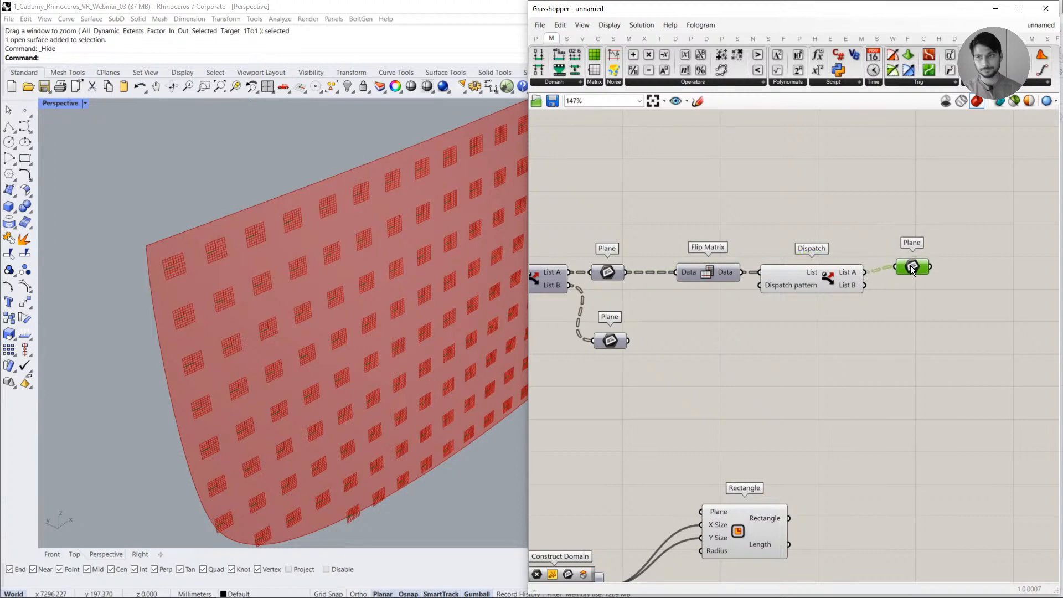
{"action": "middle_click", "coordinate": [918, 254]}
{"action": "left_click", "coordinate": [930, 244]}
{"action": "middle_click", "coordinate": [749, 218]}
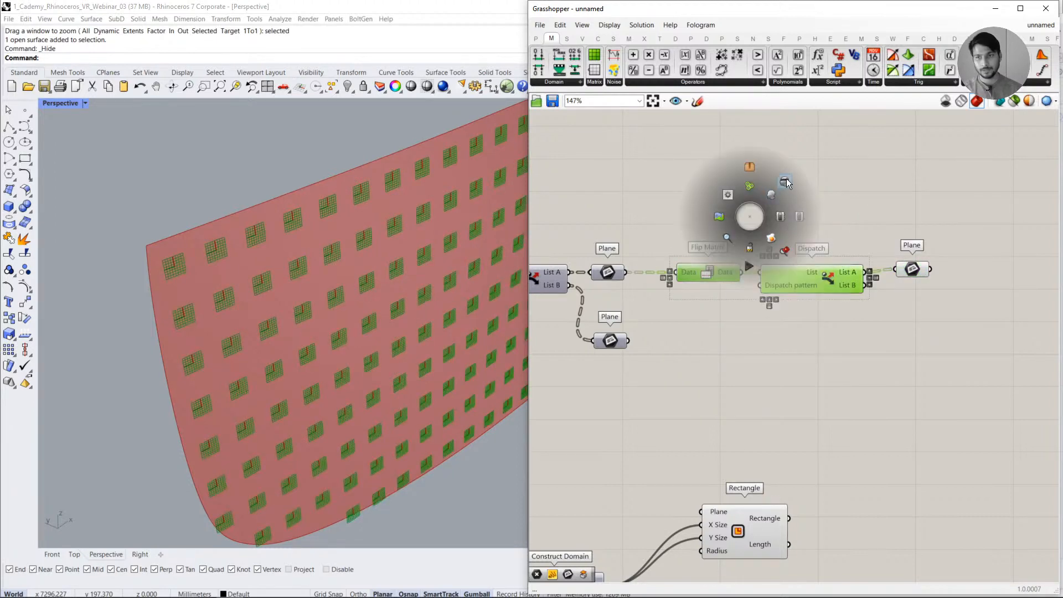
{"action": "left_click", "coordinate": [786, 178]}
- Duplicate the Flip Matrix, Dispatch and Plane chain, feed it from the List B Plane parameter and take its final planes from List B
{"action": "left_click_drag", "start_coordinate": [880, 243], "coordinate": [710, 208]}
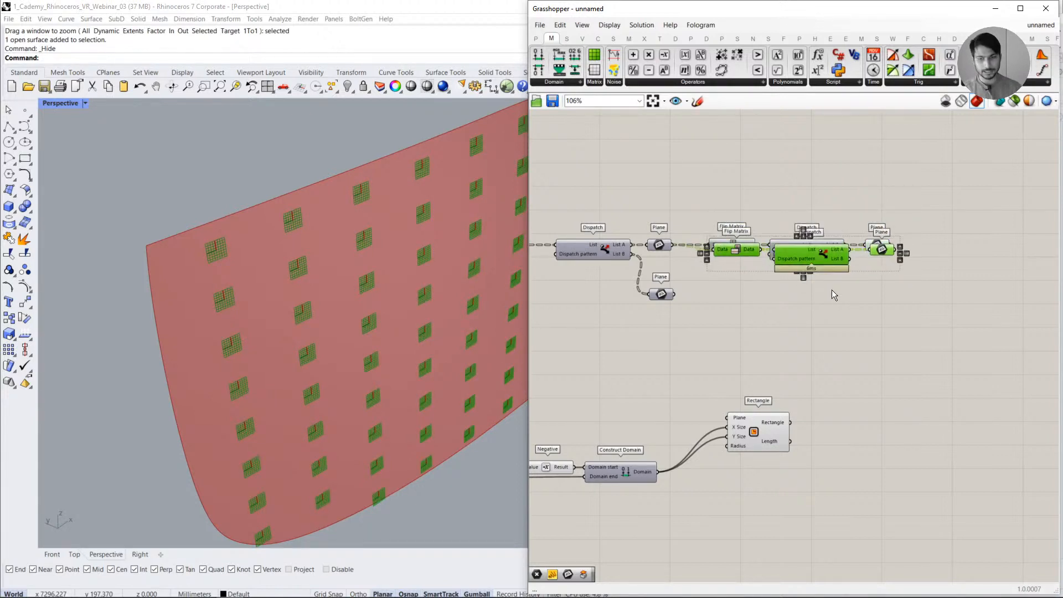
{"action": "left_click_drag", "start_coordinate": [819, 253], "coordinate": [820, 307], "text": "alt"}
{"action": "left_click", "coordinate": [735, 279]}
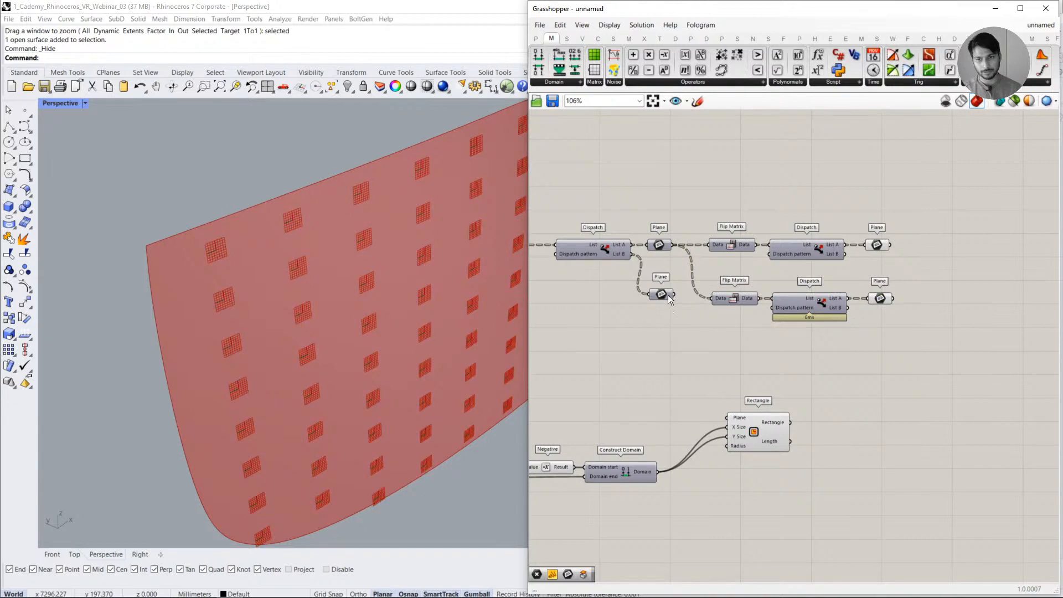
{"action": "mouse_move", "coordinate": [672, 294]}
{"action": "left_mouse_down"}
{"action": "mouse_move", "coordinate": [711, 298]}
{"action": "mouse_move", "coordinate": [666, 295]}
{"action": "left_mouse_up"}
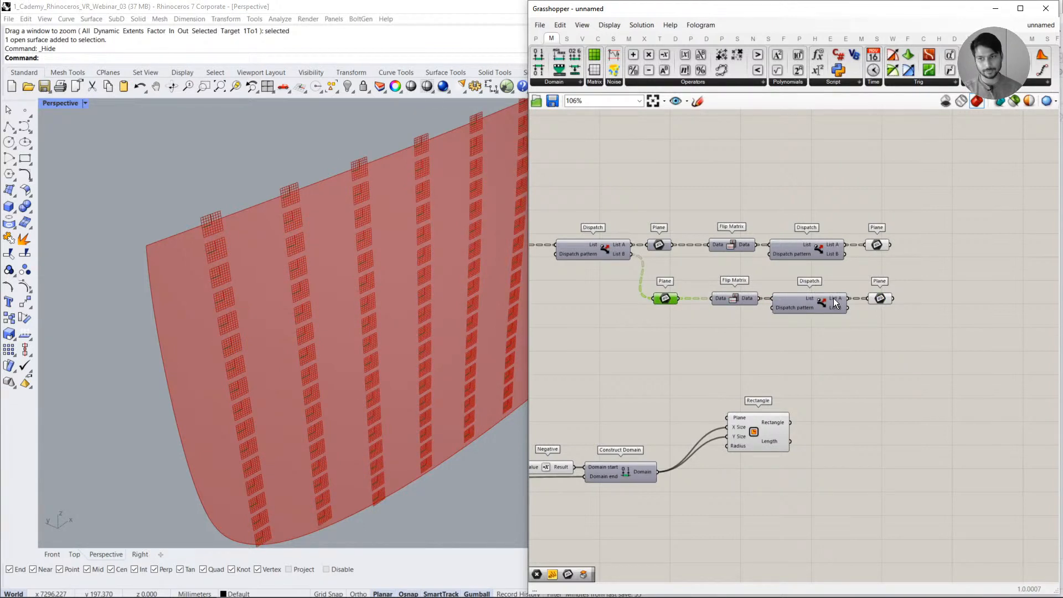
{"action": "left_click_drag", "start_coordinate": [860, 300], "coordinate": [879, 307]}
- Examine the combined pattern of both final Plane parameters across the whole surface
{"action": "scroll", "coordinate": [270, 231], "scroll_direction": "down", "scroll_amount": 5}
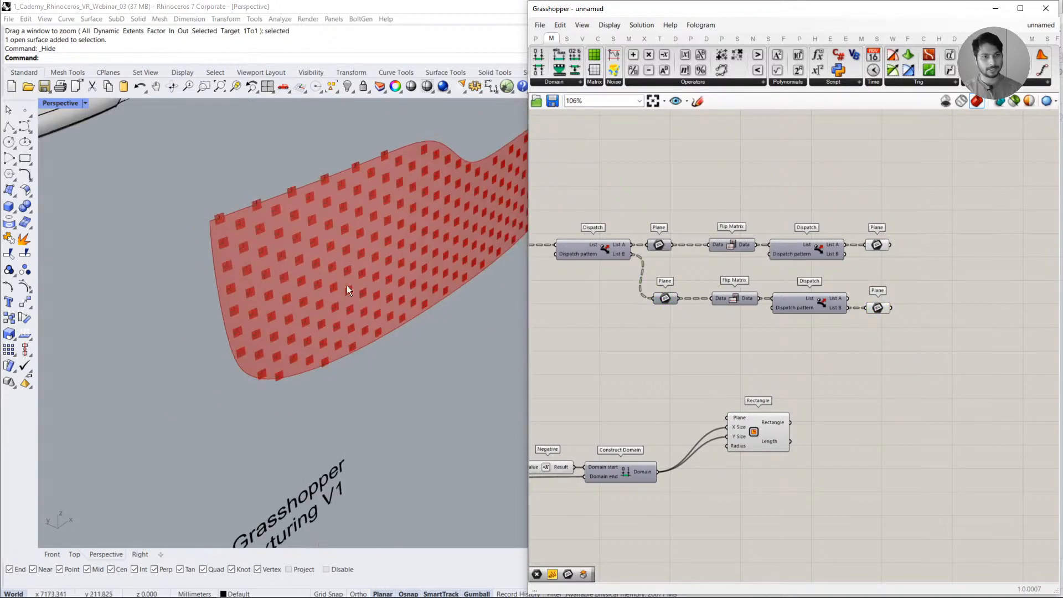
{"action": "right_click_drag", "start_coordinate": [346, 284], "coordinate": [221, 301]}
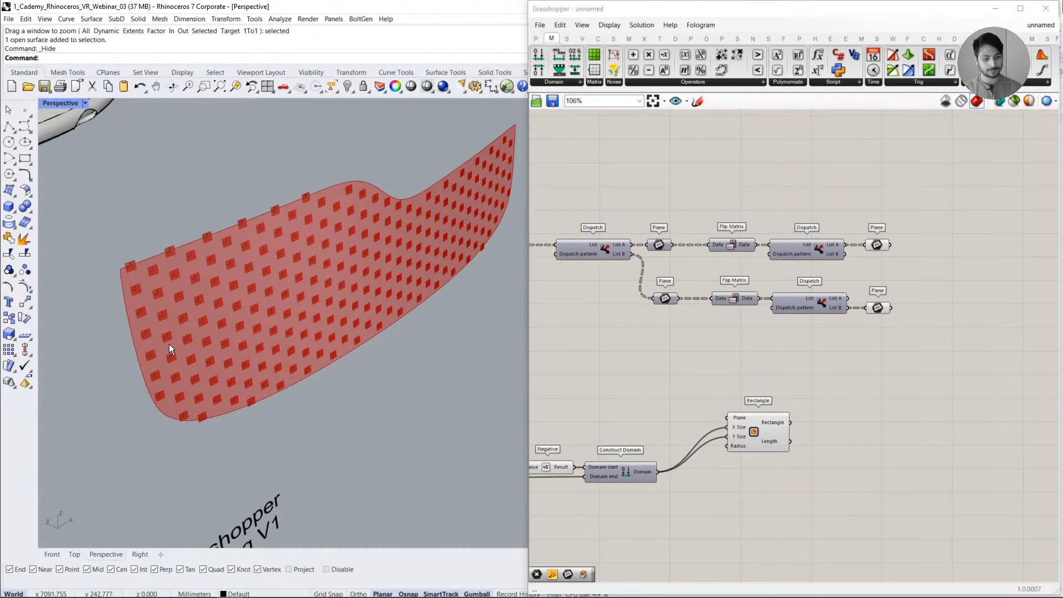
{"action": "scroll", "coordinate": [900, 319], "scroll_direction": "up", "scroll_amount": 2}
{"action": "left_click_drag", "start_coordinate": [914, 349], "coordinate": [855, 181]}
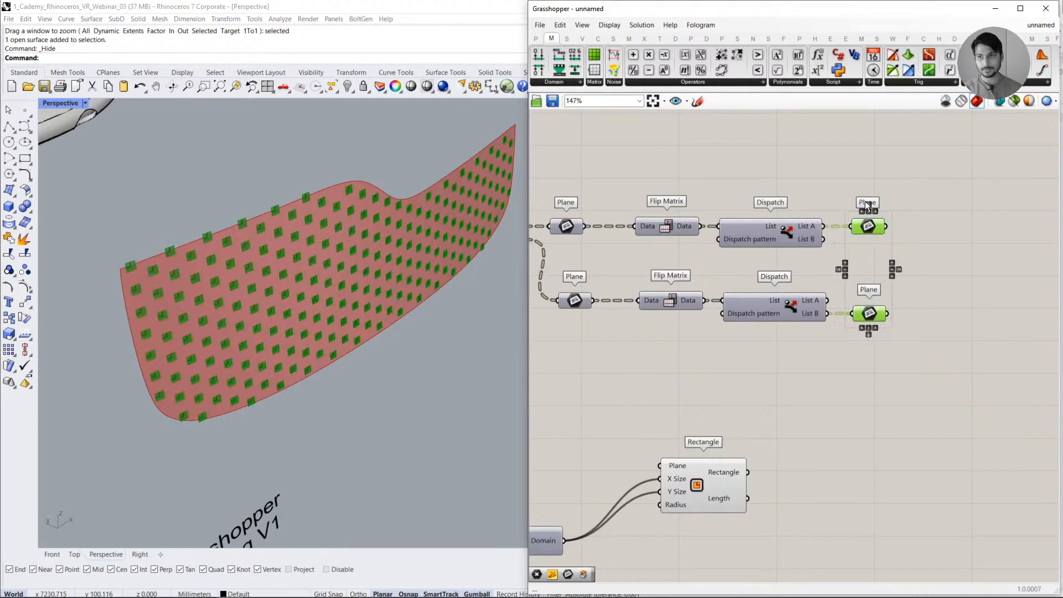
{"action": "left_click", "coordinate": [868, 209]}
{"action": "left_click", "coordinate": [828, 207]}
{"action": "scroll", "coordinate": [297, 260], "scroll_direction": "down", "scroll_amount": 4}
{"action": "right_click_drag", "start_coordinate": [292, 277], "coordinate": [286, 268]}
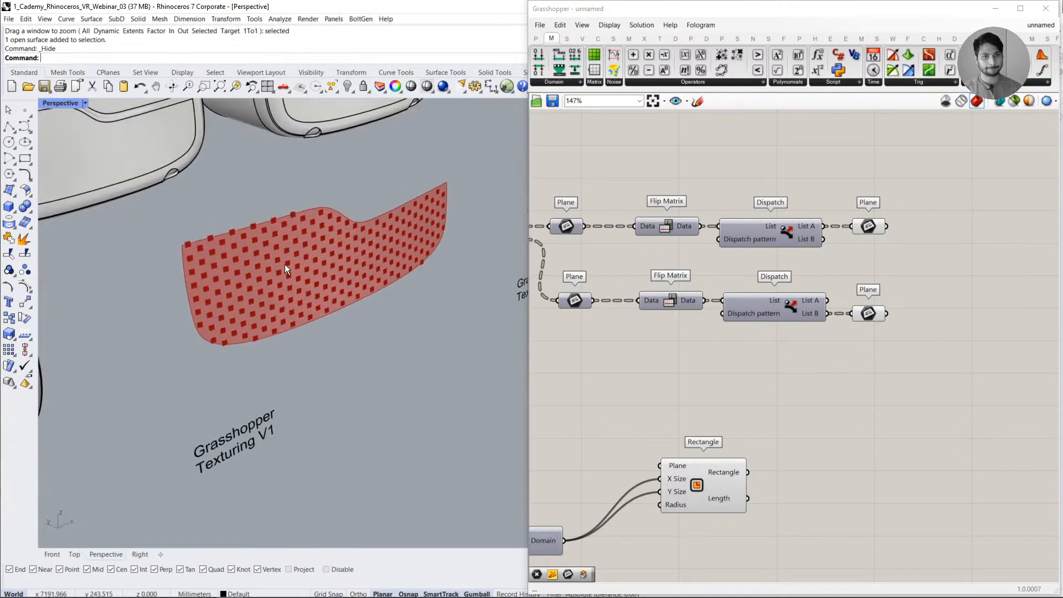
- Add a Merge component and connect the two final Plane parameters to its first and second inputs
{"action": "right_click_drag", "start_coordinate": [938, 281], "coordinate": [829, 276]}
{"action": "double_click", "coordinate": [829, 275]}
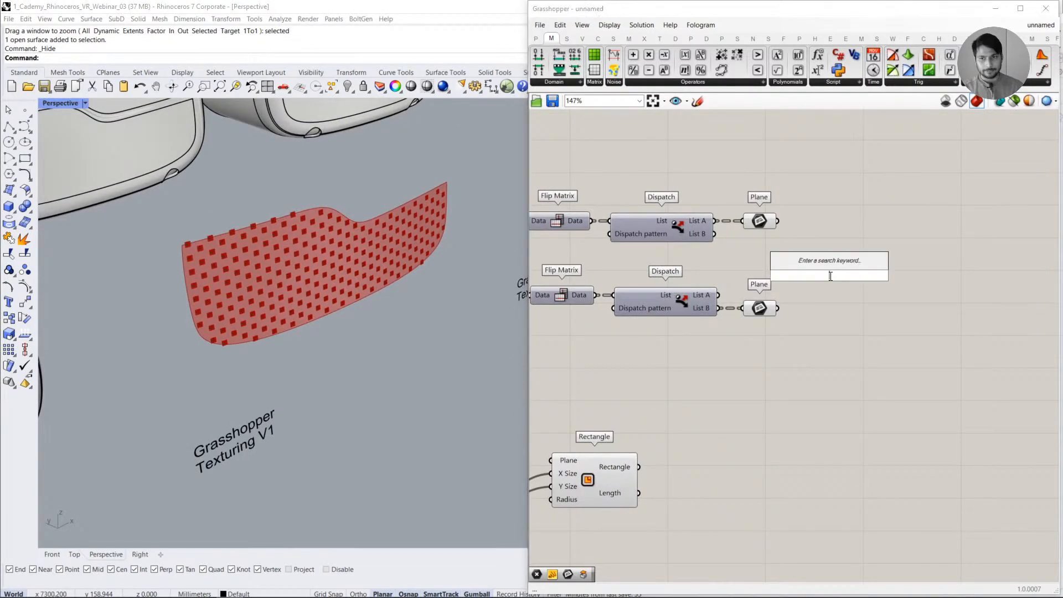
{"action": "type", "text": "MERGE"}
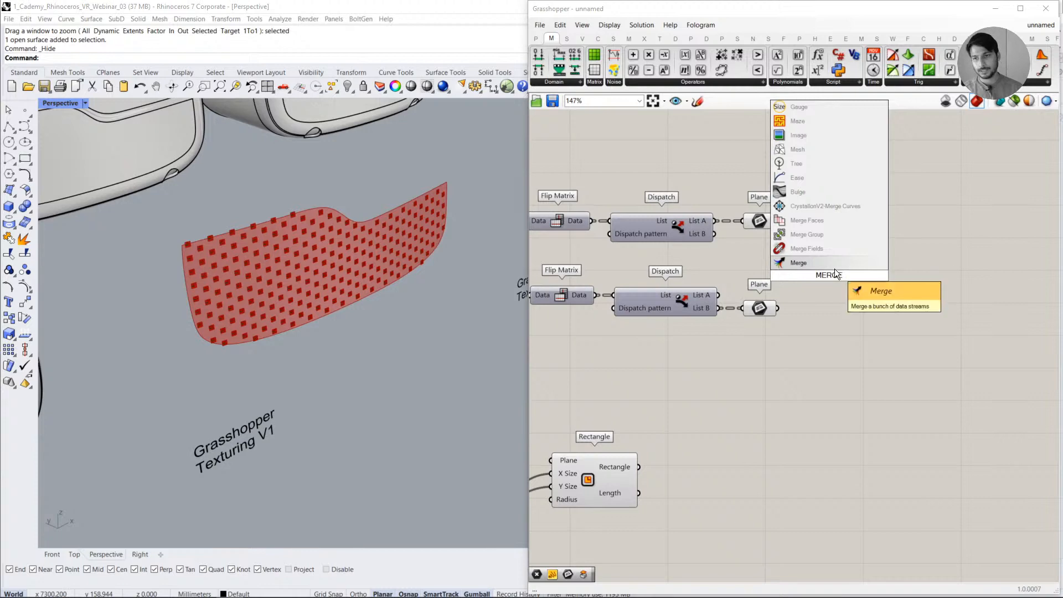
{"action": "key", "text": "Return"}
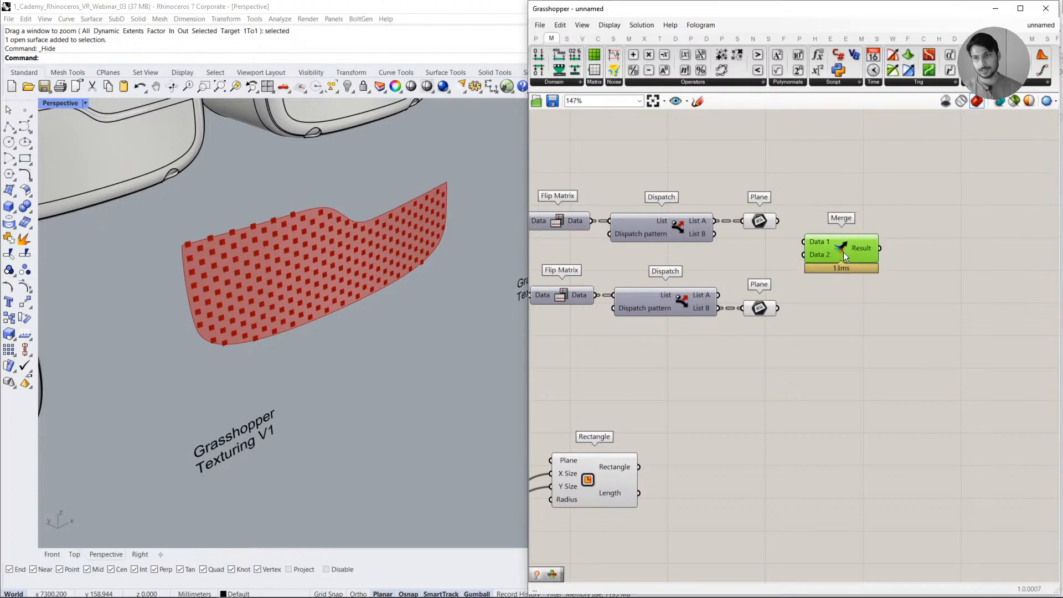
{"action": "left_click_drag", "start_coordinate": [779, 222], "coordinate": [779, 308]}
{"action": "left_click", "coordinate": [836, 324]}
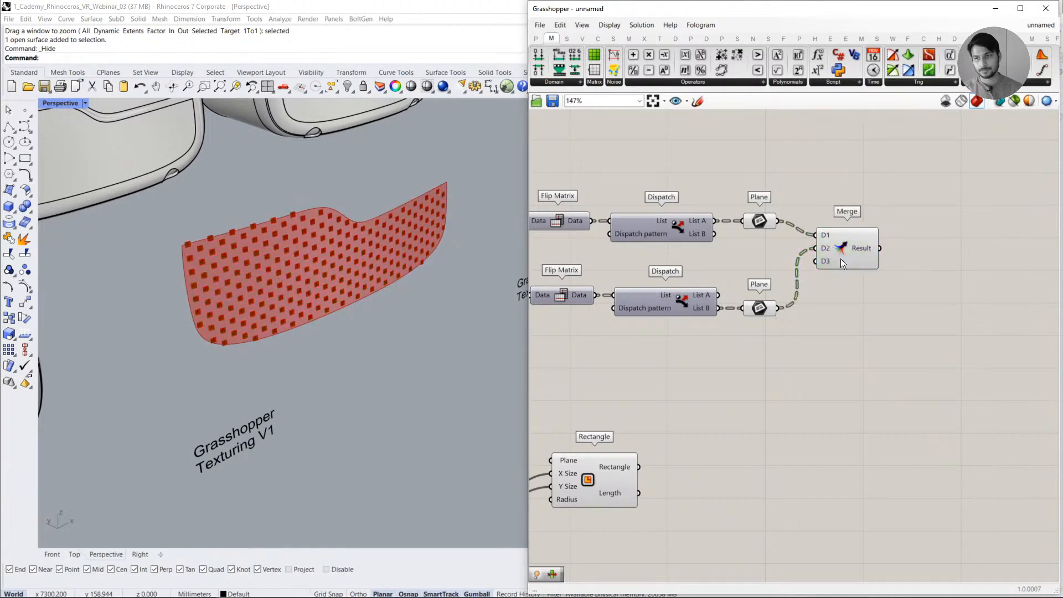
- Remove the unused D3 input from Merge and reposition the component between the two Plane parameters
{"action": "scroll", "coordinate": [840, 261], "scroll_direction": "up", "scroll_amount": 7}
{"action": "left_click", "coordinate": [816, 267]}
{"action": "scroll", "coordinate": [766, 297], "scroll_direction": "down", "scroll_amount": 5}
{"action": "left_click_drag", "start_coordinate": [823, 268], "coordinate": [805, 274]}
- Add a Flatten Tree component fed by the Merge result
{"action": "double_click", "coordinate": [868, 292]}
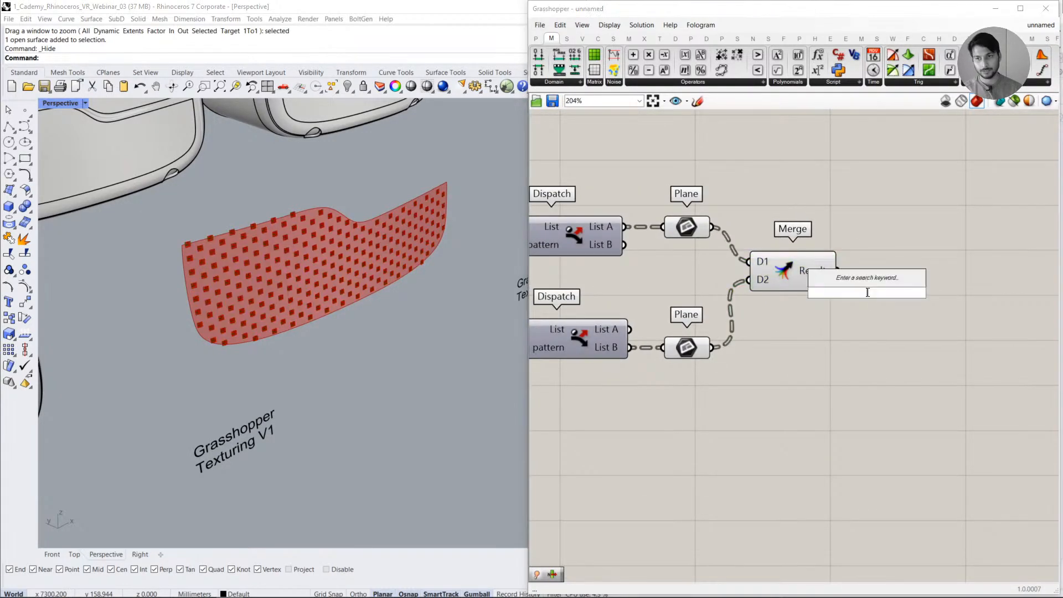
{"action": "type", "text": "FLATTEE"}
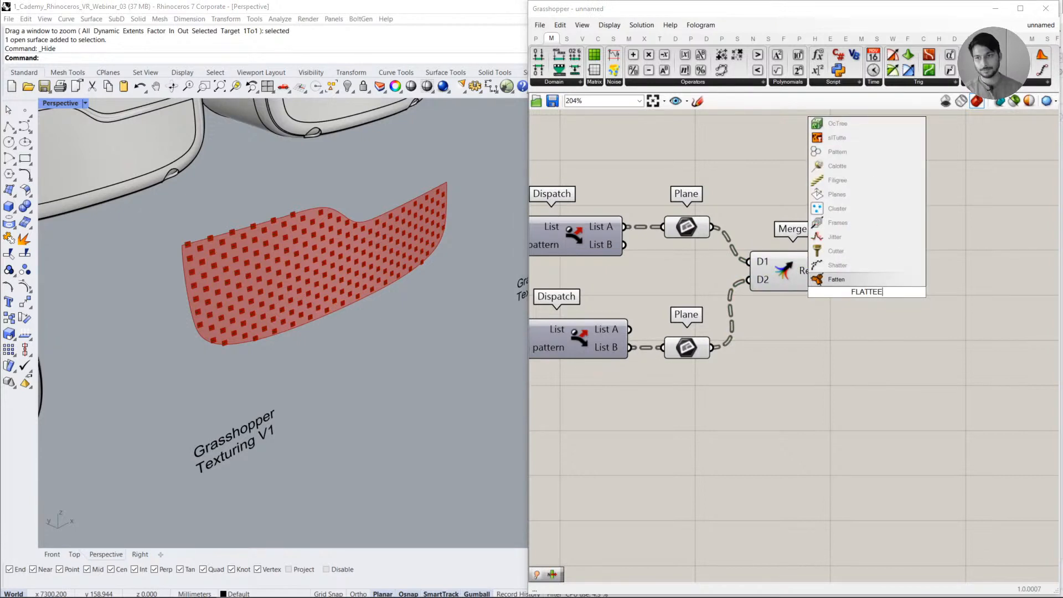
{"action": "key", "text": "BackSpace"}
{"action": "left_click", "coordinate": [858, 283]}
{"action": "left_click_drag", "start_coordinate": [860, 291], "coordinate": [892, 279]}
- Turn off the preview of the final Dispatch, Plane and Merge components and adjust Flatten Tree's position
{"action": "left_click_drag", "start_coordinate": [815, 350], "coordinate": [612, 204]}
{"action": "middle_click", "coordinate": [690, 179]}
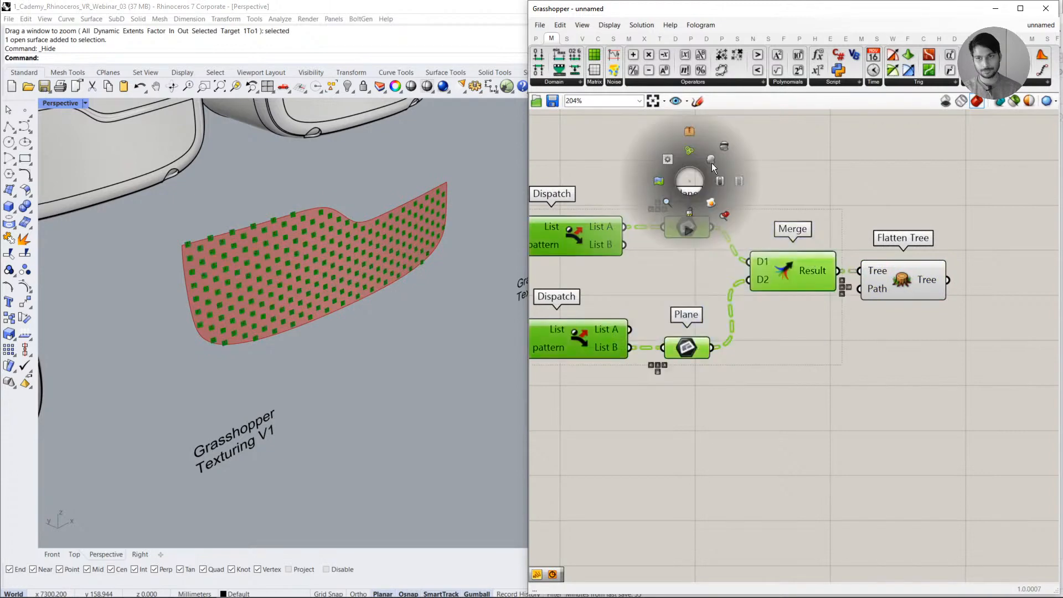
{"action": "left_click", "coordinate": [714, 159]}
{"action": "left_click", "coordinate": [727, 144]}
{"action": "left_click_drag", "start_coordinate": [922, 280], "coordinate": [939, 280]}
{"action": "left_click", "coordinate": [912, 326]}
- Move the Number Slider, Negative, Construct Domain and Rectangle group over beside the end of the plane chain
{"action": "scroll", "coordinate": [921, 352], "scroll_direction": "down", "scroll_amount": 2}
{"action": "right_click_drag", "start_coordinate": [923, 355], "coordinate": [772, 329]}
{"action": "scroll", "coordinate": [785, 363], "scroll_direction": "down", "scroll_amount": 3}
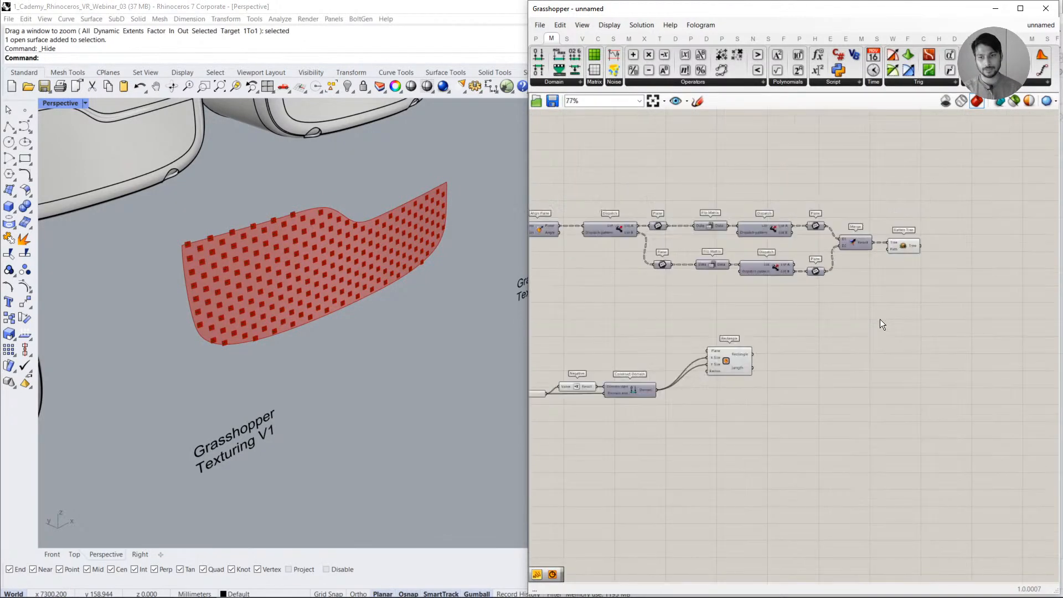
{"action": "left_click_drag", "start_coordinate": [814, 334], "coordinate": [510, 444]}
{"action": "left_click_drag", "start_coordinate": [634, 391], "coordinate": [973, 342]}
{"action": "left_click", "coordinate": [973, 255]}
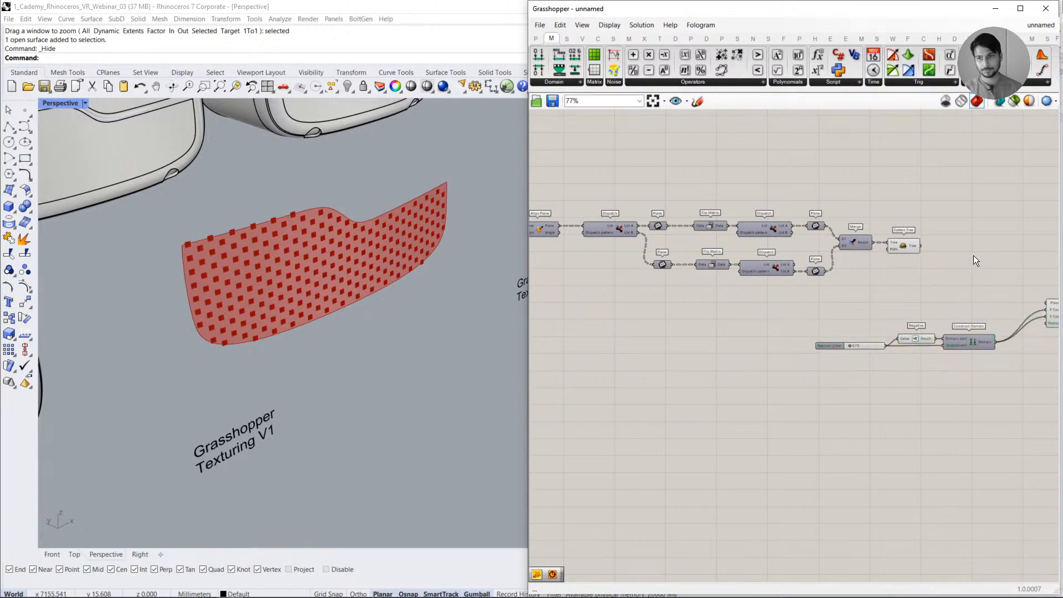
- Widen the canvas window, connect Flatten Tree to Rectangle's Plane input and move the rectangle group closer to Flatten Tree
{"action": "scroll", "coordinate": [973, 254], "scroll_direction": "up", "scroll_amount": 1}
{"action": "right_click_drag", "start_coordinate": [962, 257], "coordinate": [876, 280]}
{"action": "scroll", "coordinate": [877, 280], "scroll_direction": "up", "scroll_amount": 2}
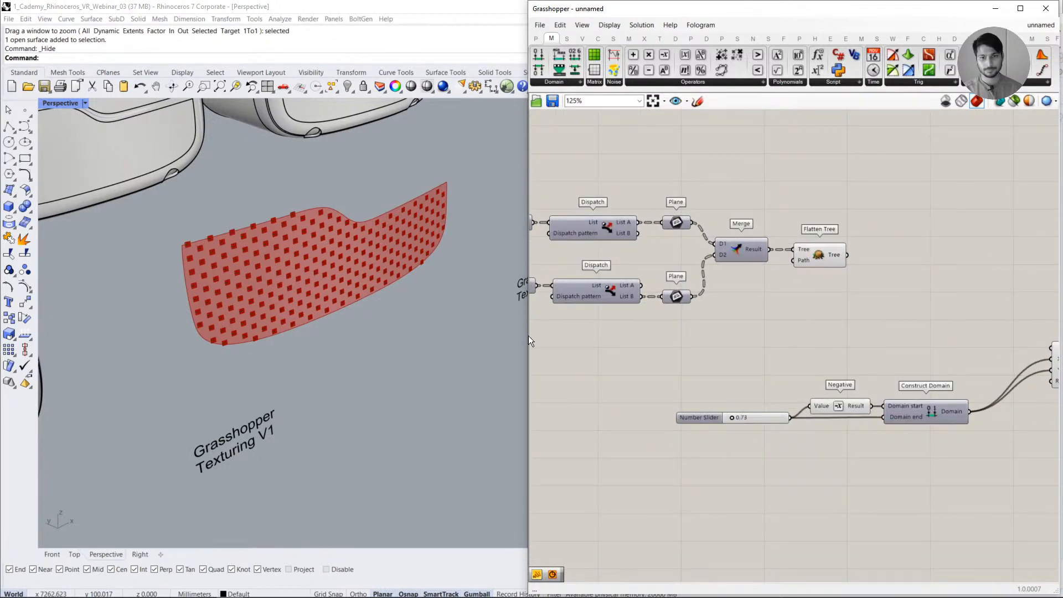
{"action": "left_click_drag", "start_coordinate": [528, 336], "coordinate": [410, 335]}
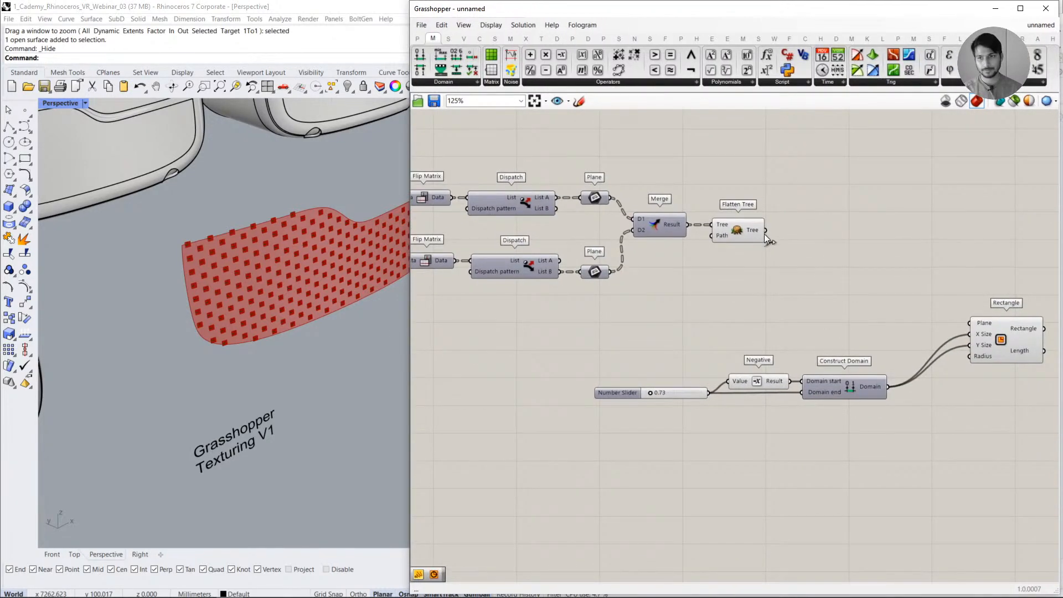
{"action": "left_click_drag", "start_coordinate": [765, 230], "coordinate": [982, 328]}
{"action": "left_click_drag", "start_coordinate": [985, 420], "coordinate": [616, 330]}
{"action": "left_click_drag", "start_coordinate": [975, 323], "coordinate": [842, 263]}
{"action": "left_click", "coordinate": [751, 223]}
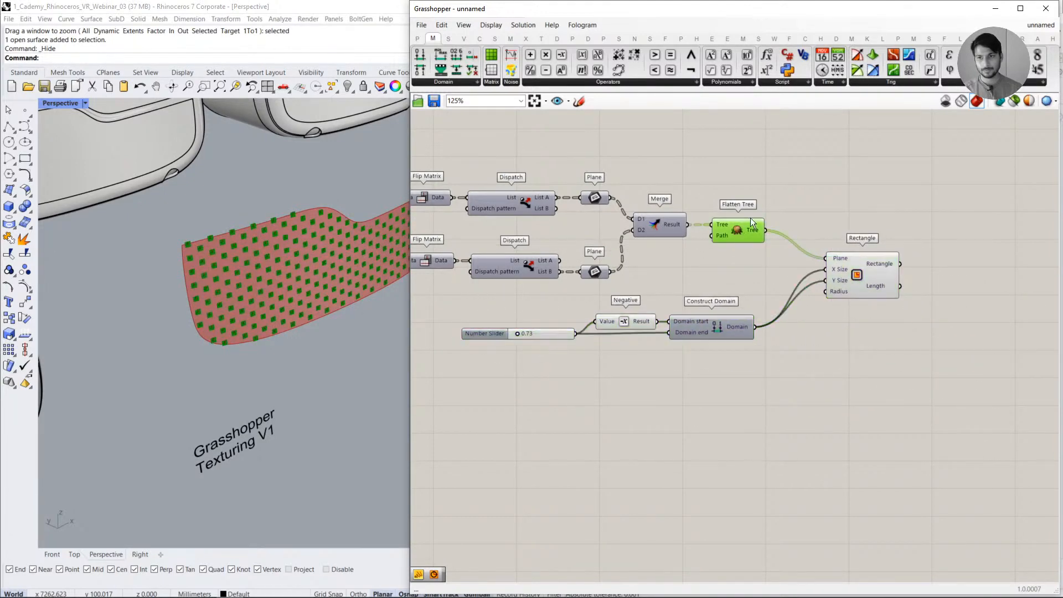
- Turn off Flatten Tree's preview and move the Rectangle component up into line with Flatten Tree's output
{"action": "middle_click", "coordinate": [753, 221]}
{"action": "left_click", "coordinate": [772, 187]}
{"action": "scroll", "coordinate": [258, 261], "scroll_direction": "up", "scroll_amount": 5}
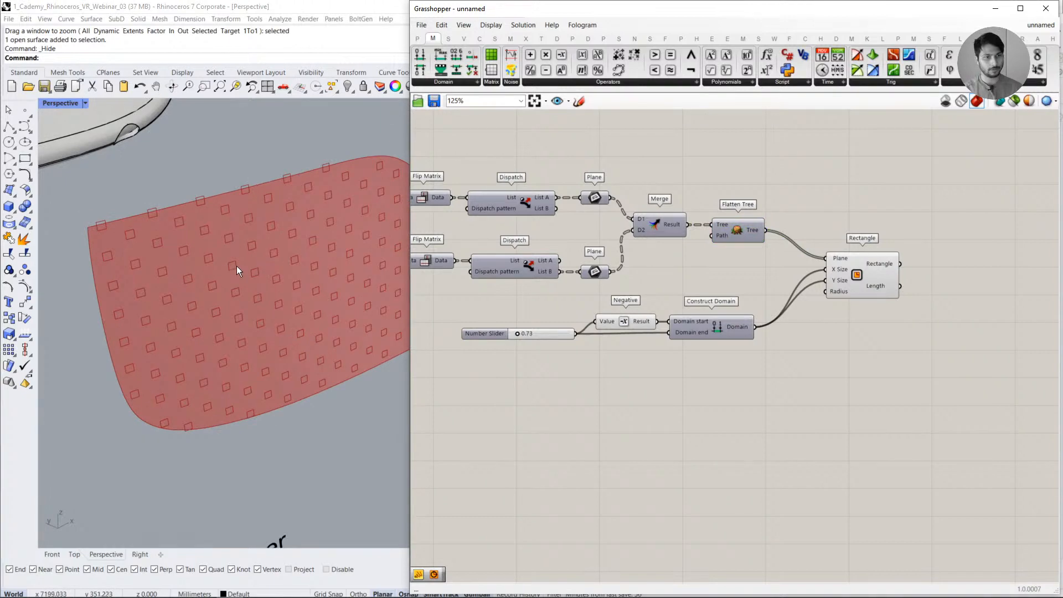
{"action": "right_click_drag", "start_coordinate": [237, 266], "coordinate": [176, 260]}
{"action": "scroll", "coordinate": [816, 271], "scroll_direction": "down", "scroll_amount": 1}
{"action": "left_click_drag", "start_coordinate": [846, 284], "coordinate": [845, 263]}
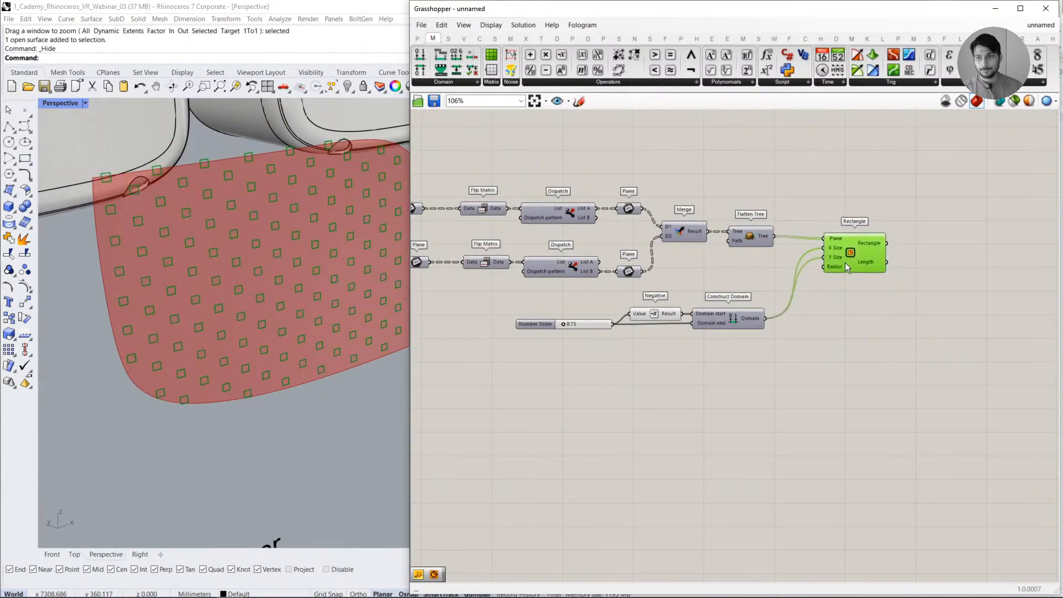
{"action": "left_click", "coordinate": [845, 302]}
- Add a planar Rotate component and feed its Geometry input from the Rectangle output
{"action": "double_click", "coordinate": [863, 341]}
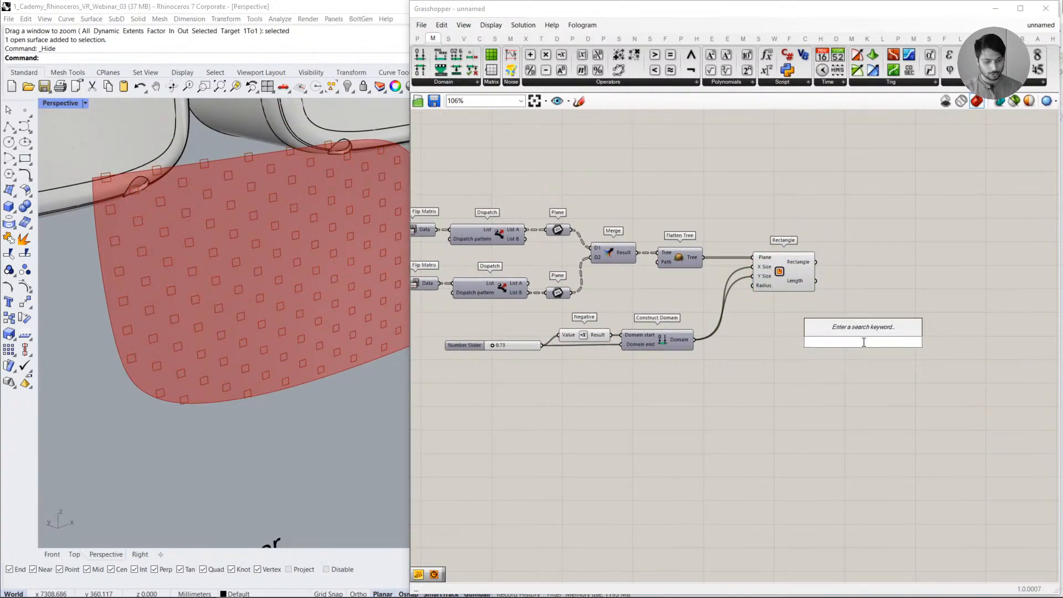
{"action": "type", "text": "ROTAT"}
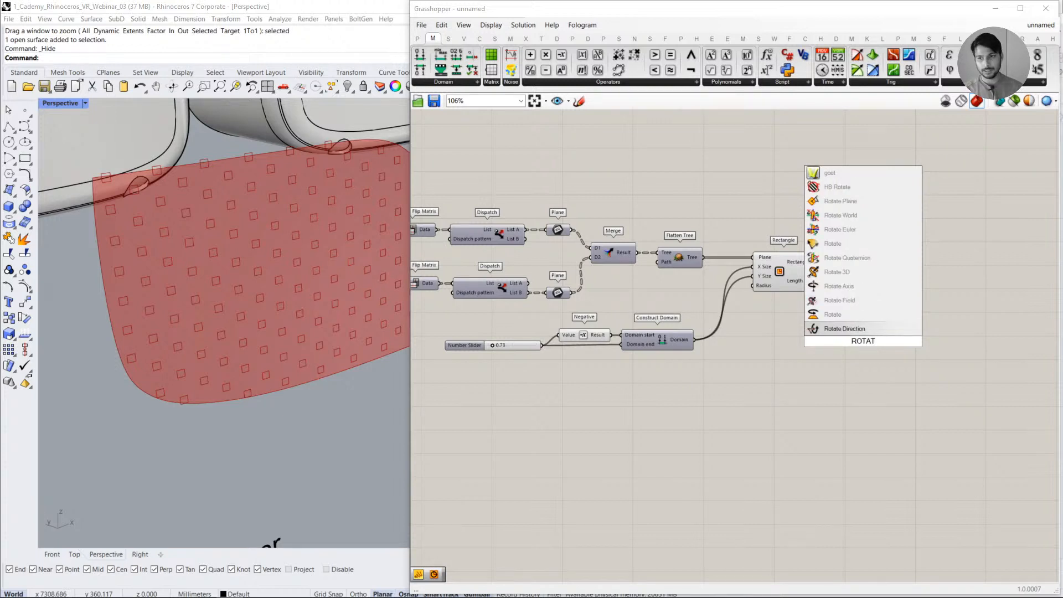
{"action": "left_click", "coordinate": [859, 315]}
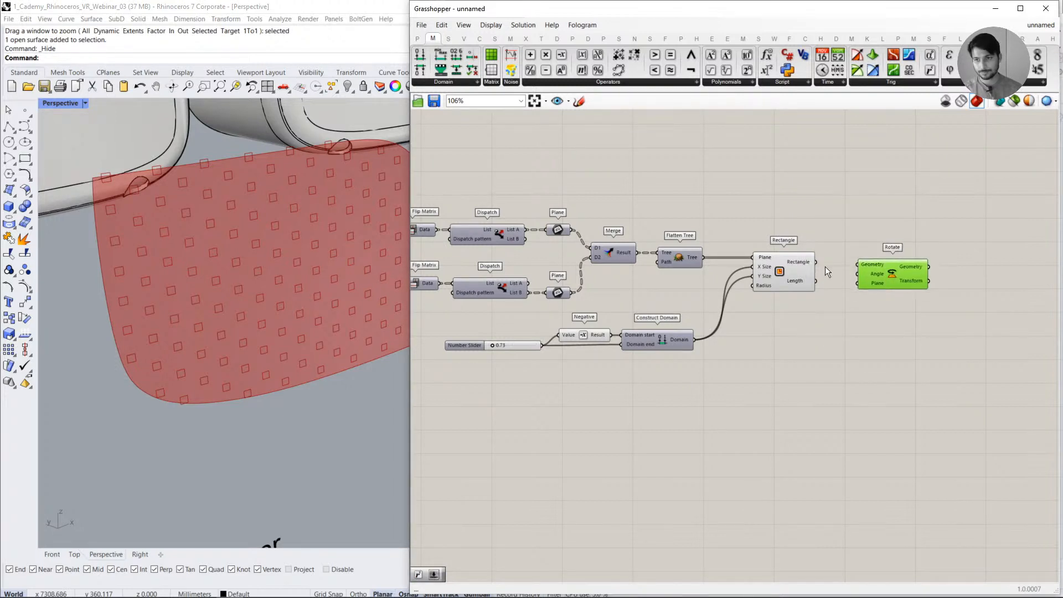
{"action": "left_click_drag", "start_coordinate": [816, 262], "coordinate": [903, 274]}
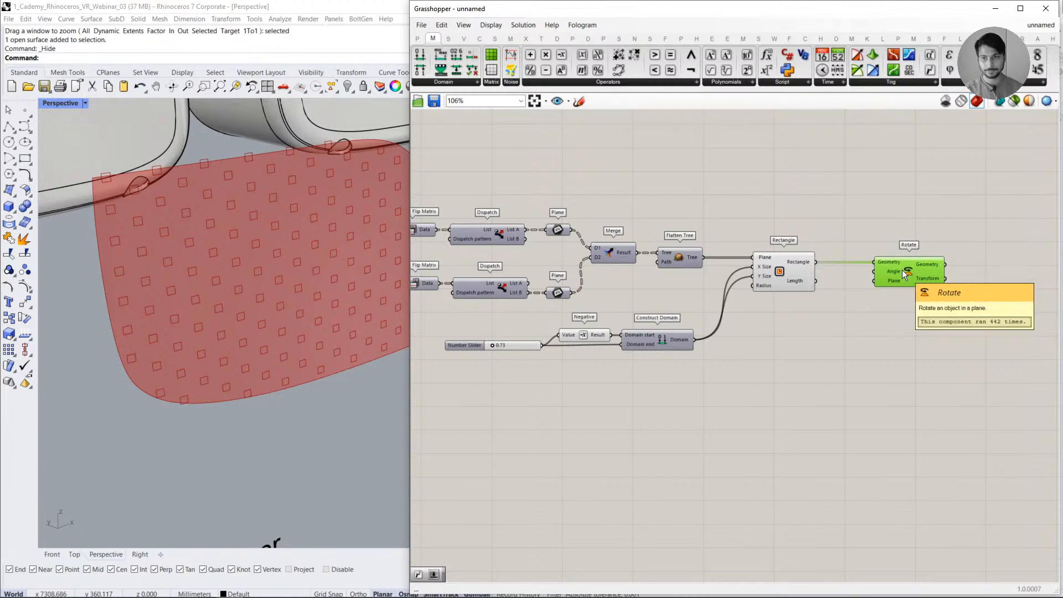
{"action": "left_click", "coordinate": [852, 323]}
- Move Rectangle below the main chain, reposition Rotate and connect Flatten Tree's output to Rotate's Plane input
{"action": "left_click_drag", "start_coordinate": [785, 278], "coordinate": [782, 338]}
{"action": "left_click", "coordinate": [811, 284]}
{"action": "left_click", "coordinate": [922, 273]}
{"action": "scroll", "coordinate": [889, 266], "scroll_direction": "up", "scroll_amount": 1}
{"action": "mouse_move", "coordinate": [917, 278]}
{"action": "left_mouse_down"}
{"action": "mouse_move", "coordinate": [915, 345]}
{"action": "mouse_move", "coordinate": [905, 264]}
{"action": "left_mouse_up"}
{"action": "left_click", "coordinate": [916, 305]}
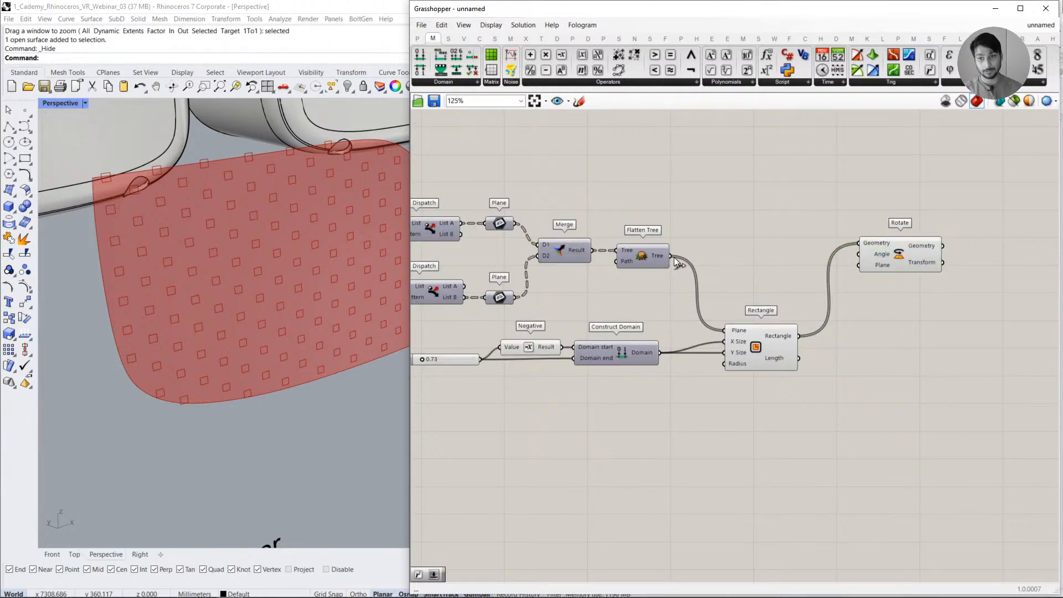
{"action": "left_click_drag", "start_coordinate": [676, 261], "coordinate": [900, 246]}
- Add a number slider with the value 45 above the chain and connect it to Rotate's Angle input
{"action": "double_click", "coordinate": [710, 154]}
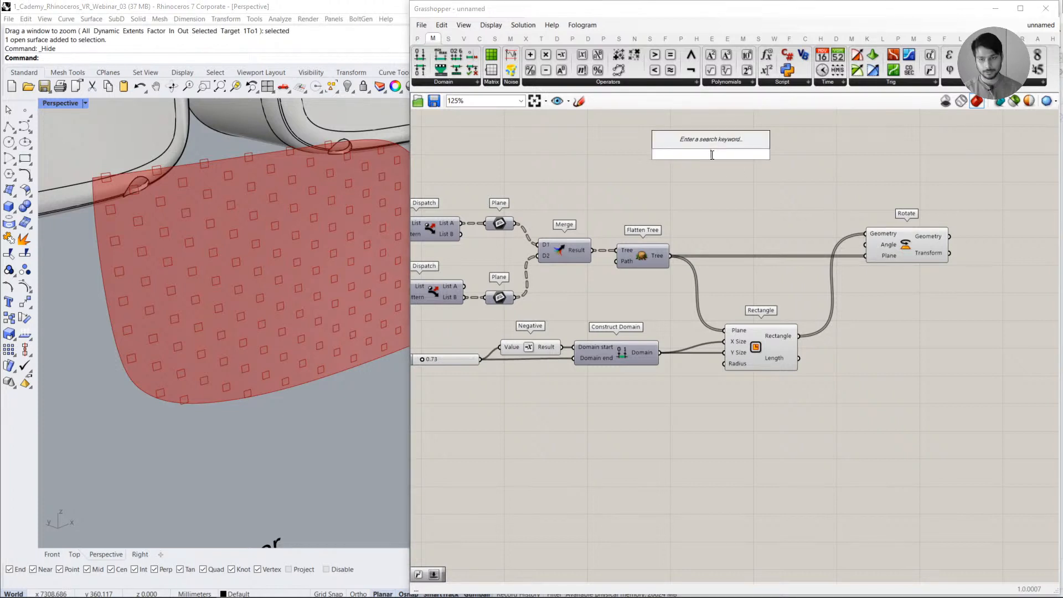
{"action": "type", "text": "45"}
{"action": "key", "text": "Return"}
{"action": "left_click_drag", "start_coordinate": [709, 155], "coordinate": [754, 211]}
{"action": "left_click_drag", "start_coordinate": [841, 231], "coordinate": [866, 245]}
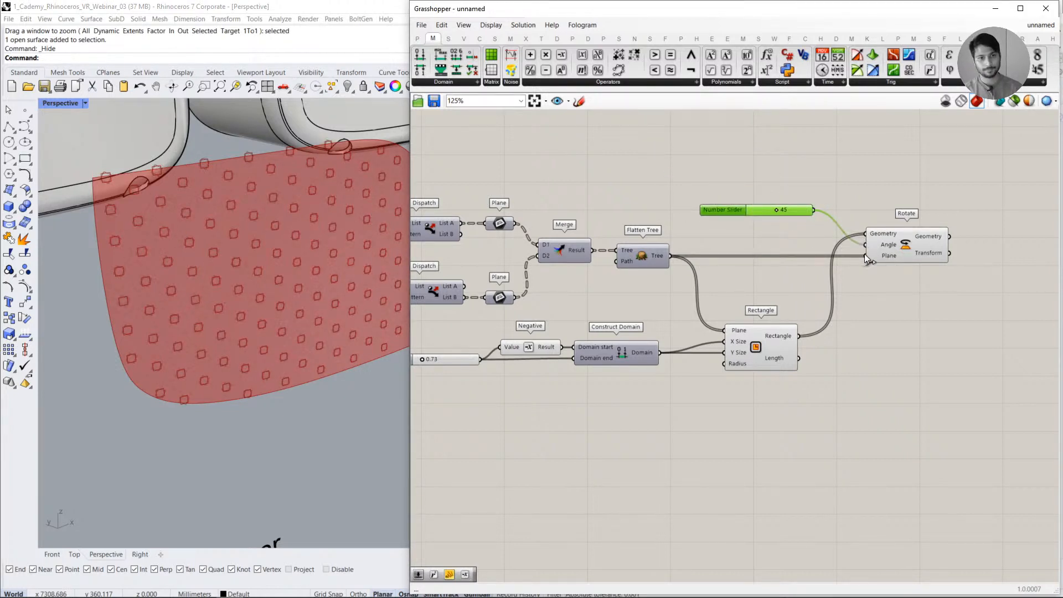
{"action": "left_click", "coordinate": [888, 297]}
- Turn off the Rectangle component's preview and set the rotation angle slider to 41
{"action": "left_click_drag", "start_coordinate": [828, 398], "coordinate": [654, 292]}
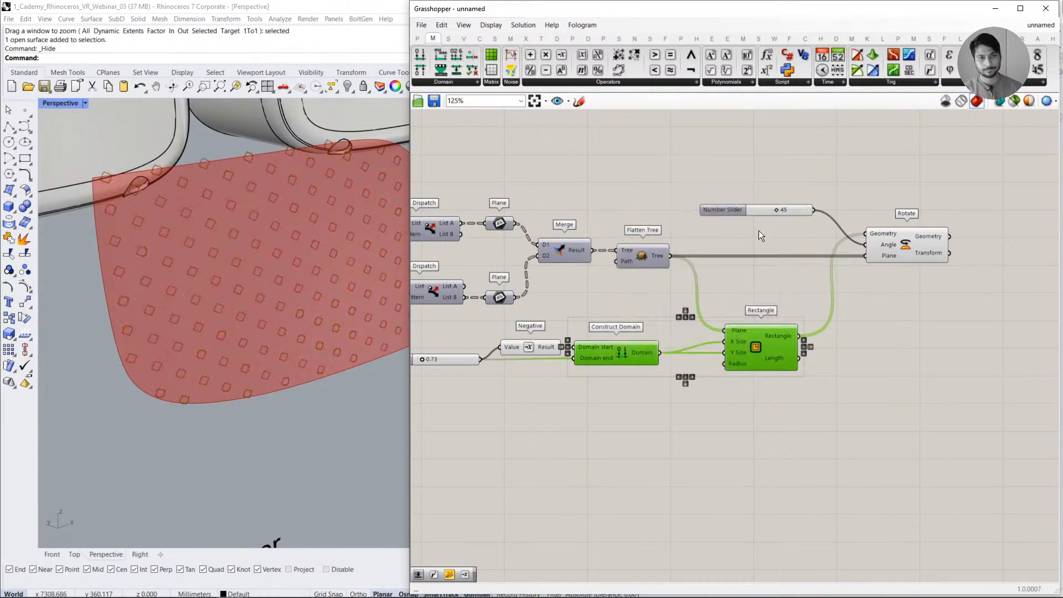
{"action": "scroll", "coordinate": [246, 246], "scroll_direction": "up", "scroll_amount": 3}
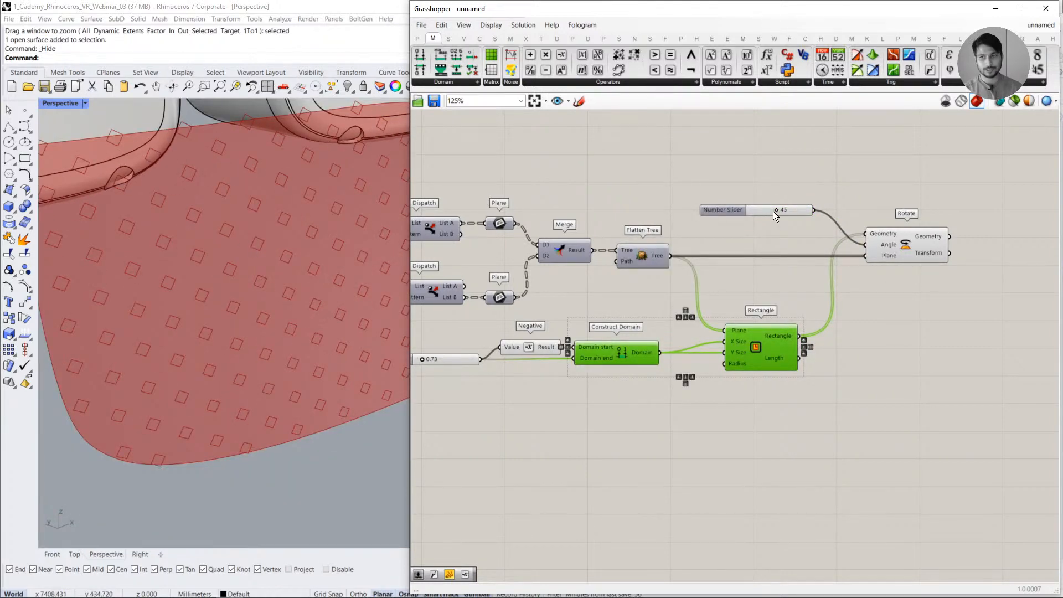
{"action": "left_click_drag", "start_coordinate": [770, 213], "coordinate": [776, 221]}
{"action": "left_click", "coordinate": [785, 245]}
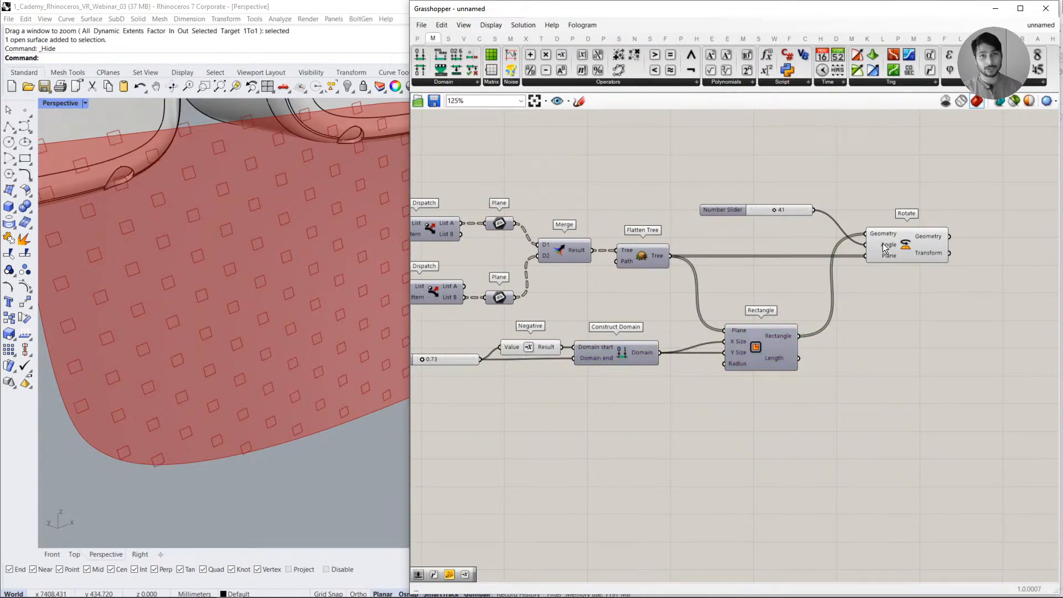
- Switch Rotate's Angle input to degrees and set the angle slider to 45
{"action": "right_click", "coordinate": [883, 247]}
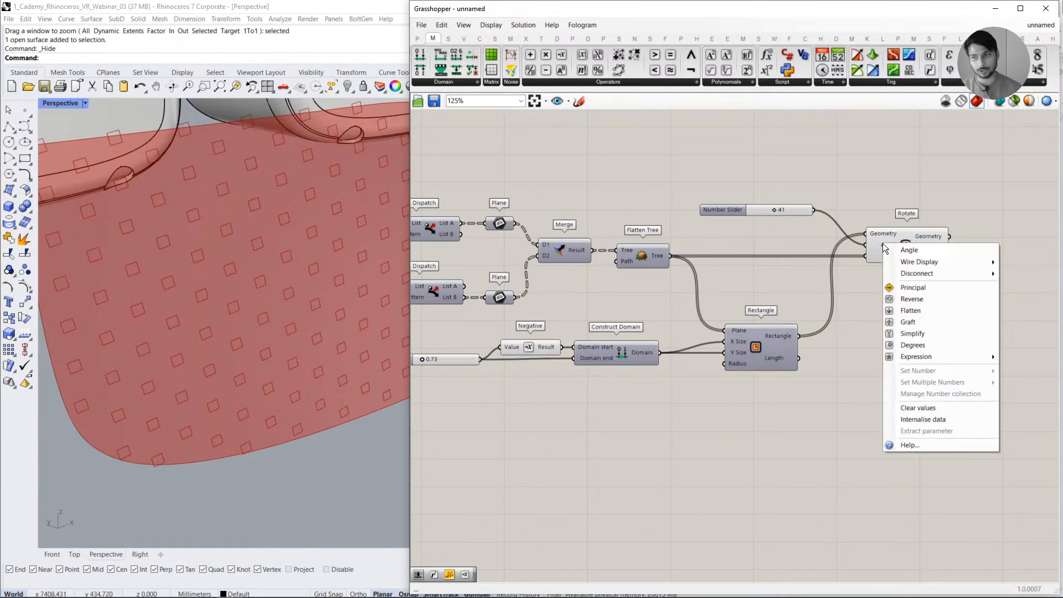
{"action": "left_click", "coordinate": [904, 345]}
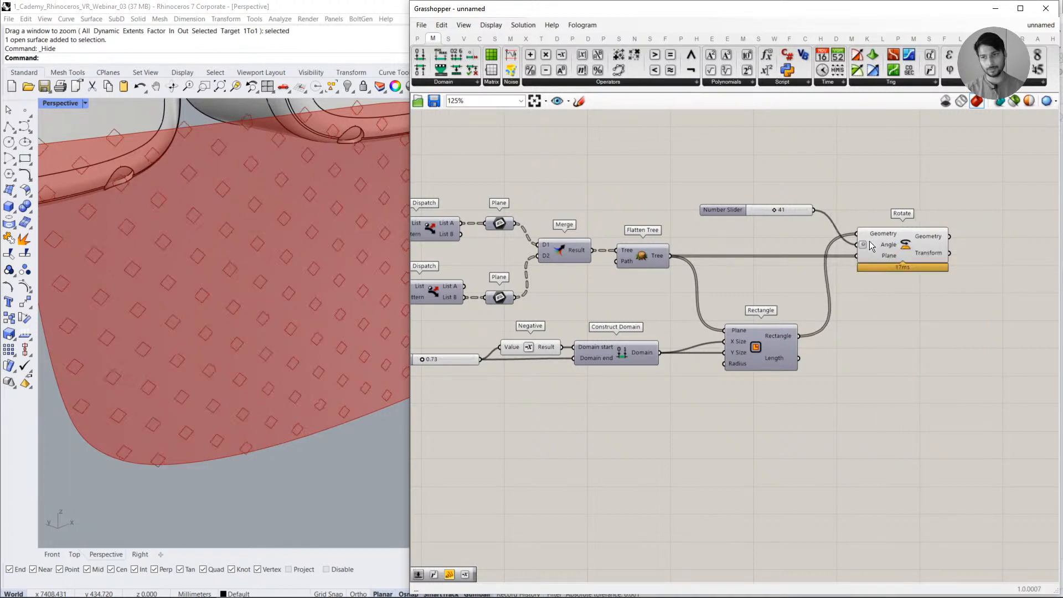
{"action": "left_click_drag", "start_coordinate": [776, 214], "coordinate": [777, 214]}
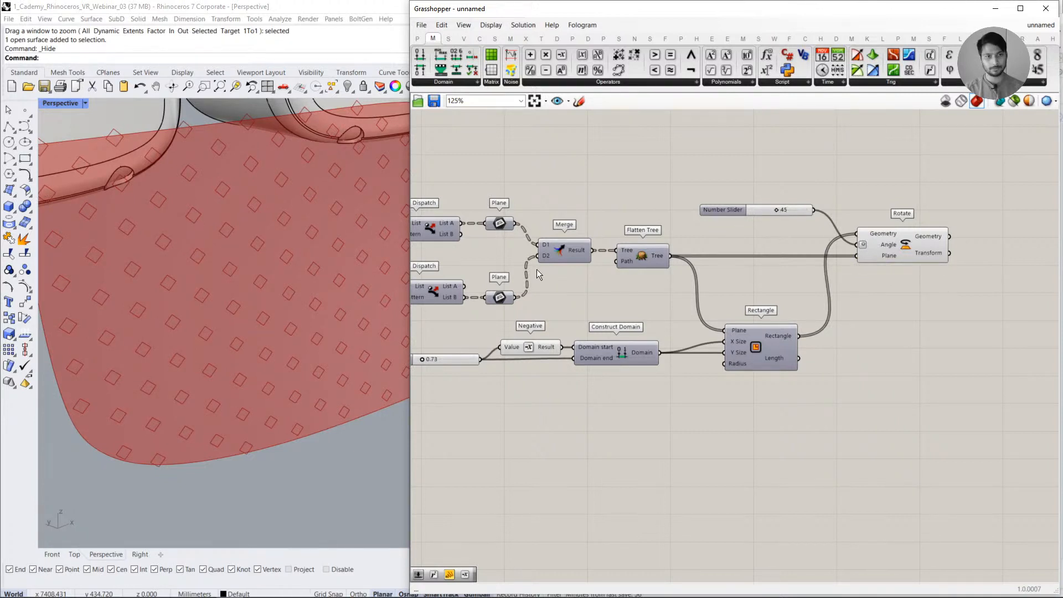
{"action": "scroll", "coordinate": [192, 321], "scroll_direction": "down", "scroll_amount": 4}
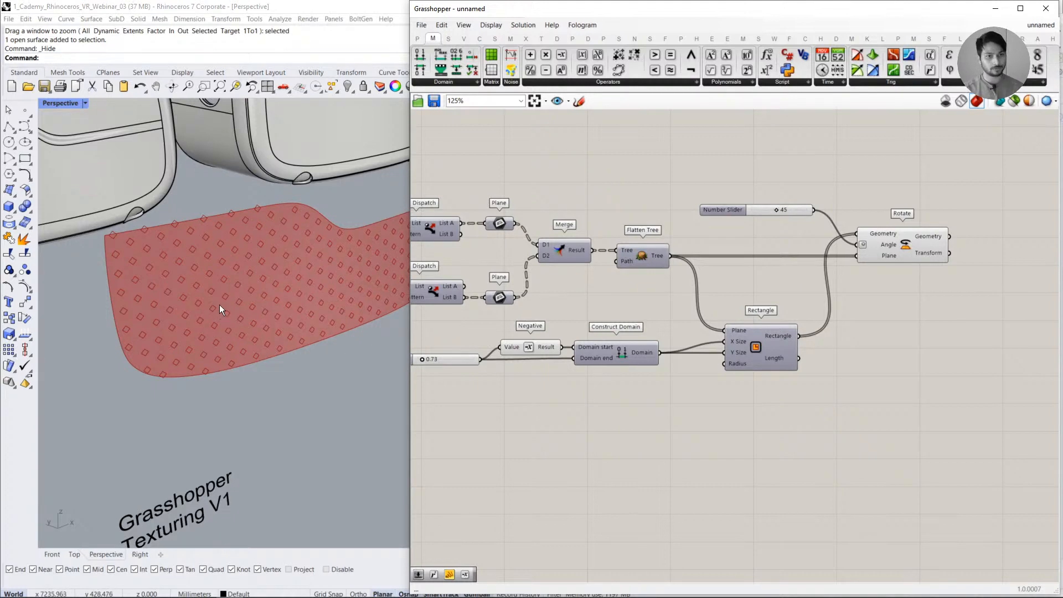
{"action": "scroll", "coordinate": [193, 246], "scroll_direction": "up", "scroll_amount": 5}
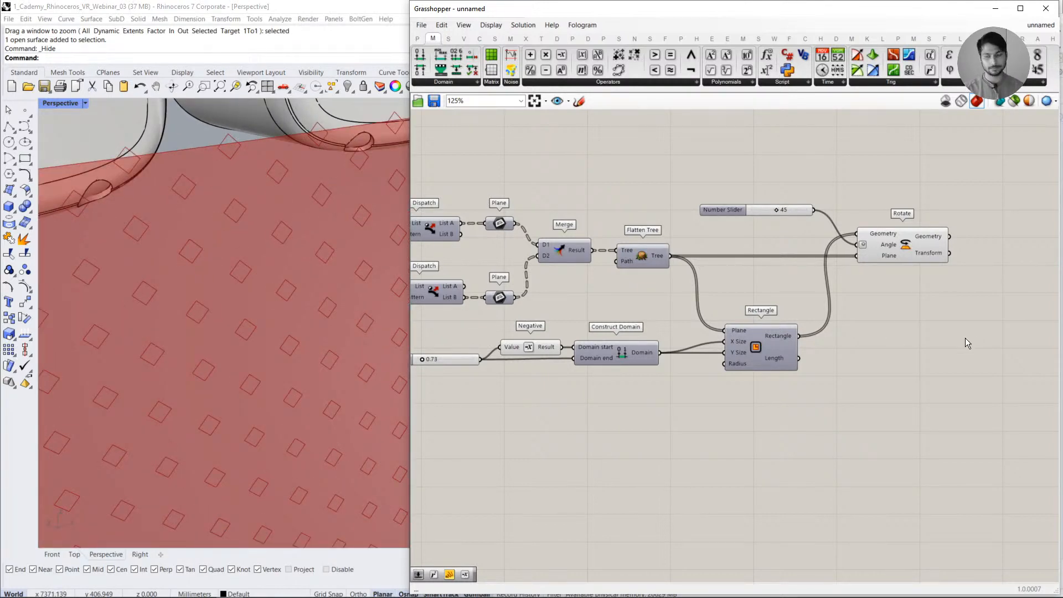
- Add a Scale NU component beside Rotate and feed its Geometry input from Rotate's Geometry output
{"action": "right_click_drag", "start_coordinate": [965, 338], "coordinate": [770, 350]}
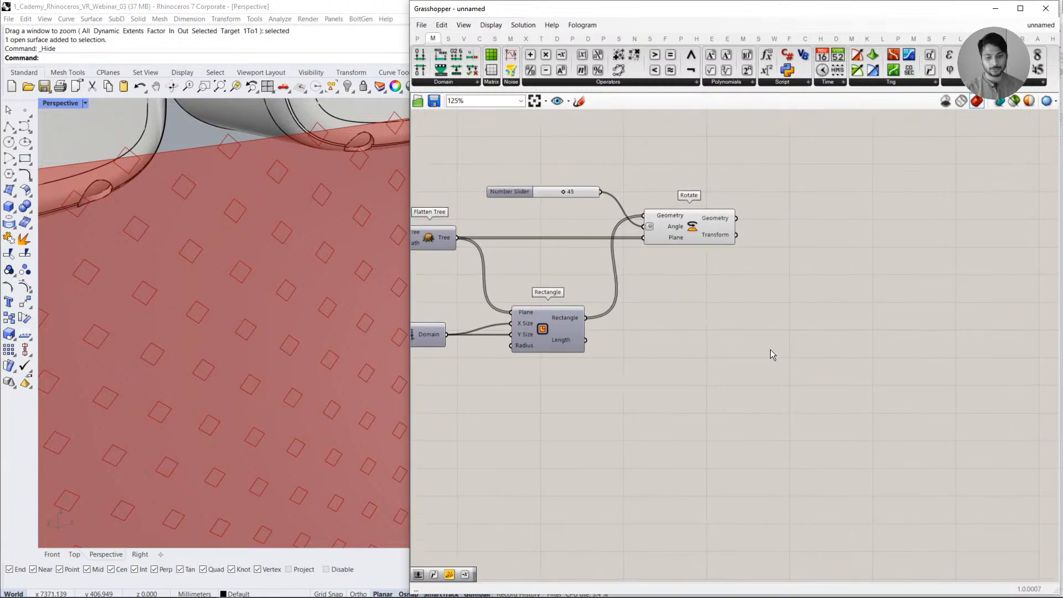
{"action": "double_click", "coordinate": [786, 347]}
{"action": "type", "text": "SCALE"}
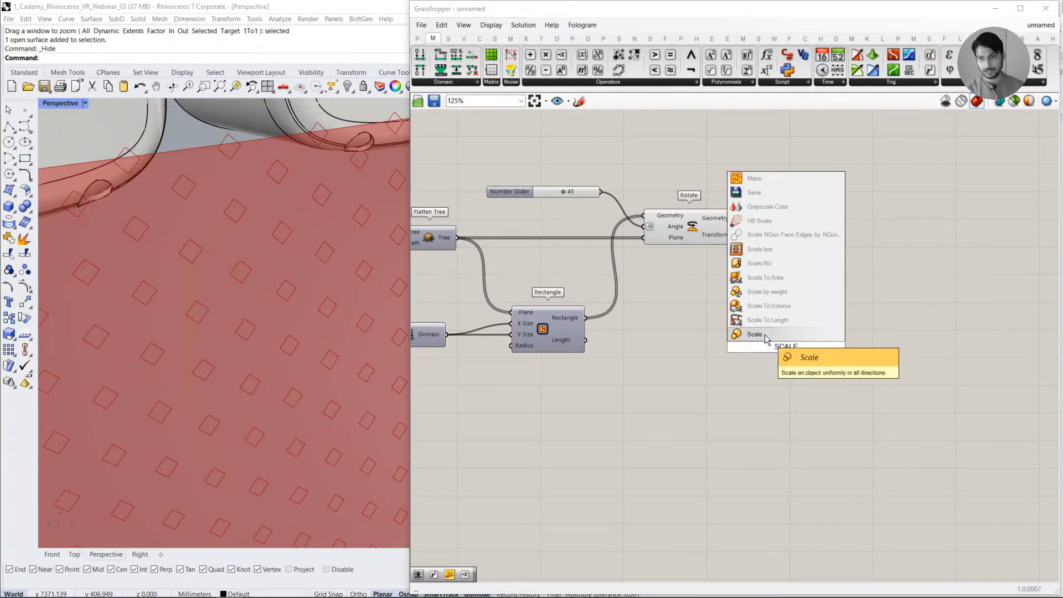
{"action": "left_click", "coordinate": [781, 265]}
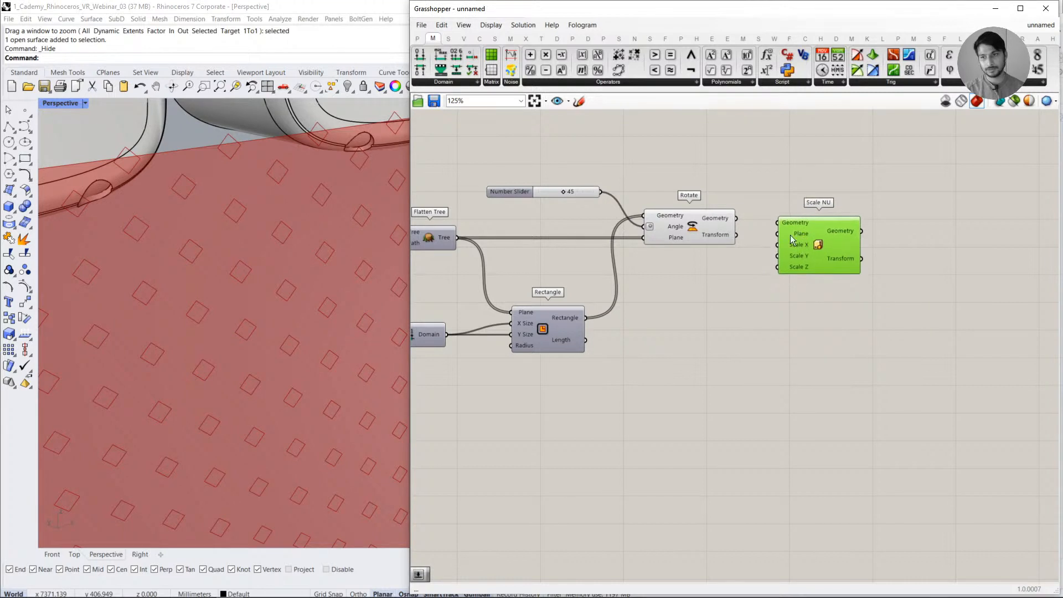
{"action": "left_click_drag", "start_coordinate": [736, 218], "coordinate": [777, 222]}
{"action": "left_click_drag", "start_coordinate": [828, 246], "coordinate": [859, 243]}
{"action": "left_click", "coordinate": [733, 319]}
- Connect Flatten Tree's output to Scale NU's Plane input and turn off Rotate's preview
{"action": "right_click_drag", "start_coordinate": [537, 252], "coordinate": [598, 244]}
{"action": "left_click_drag", "start_coordinate": [517, 230], "coordinate": [907, 301]}
{"action": "right_click_drag", "start_coordinate": [915, 251], "coordinate": [851, 223]}
{"action": "left_click_drag", "start_coordinate": [786, 392], "coordinate": [555, 186]}
{"action": "middle_click", "coordinate": [556, 186]}
{"action": "left_click", "coordinate": [723, 320]}
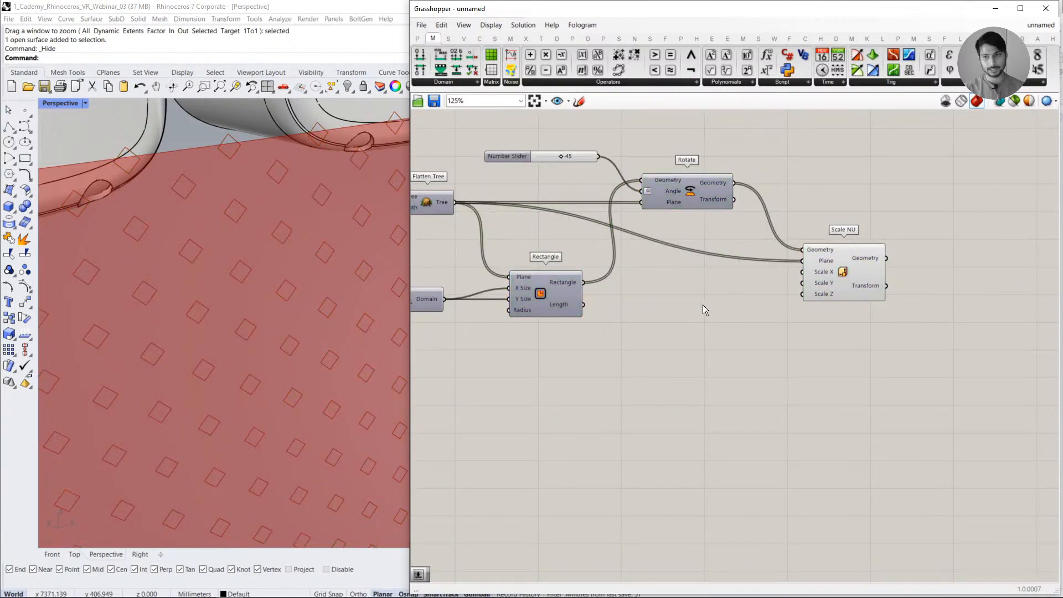
- Add a 2.00 number slider, connect it to Scale NU's Scale X input and set it to 1.28
{"action": "double_click", "coordinate": [703, 305]}
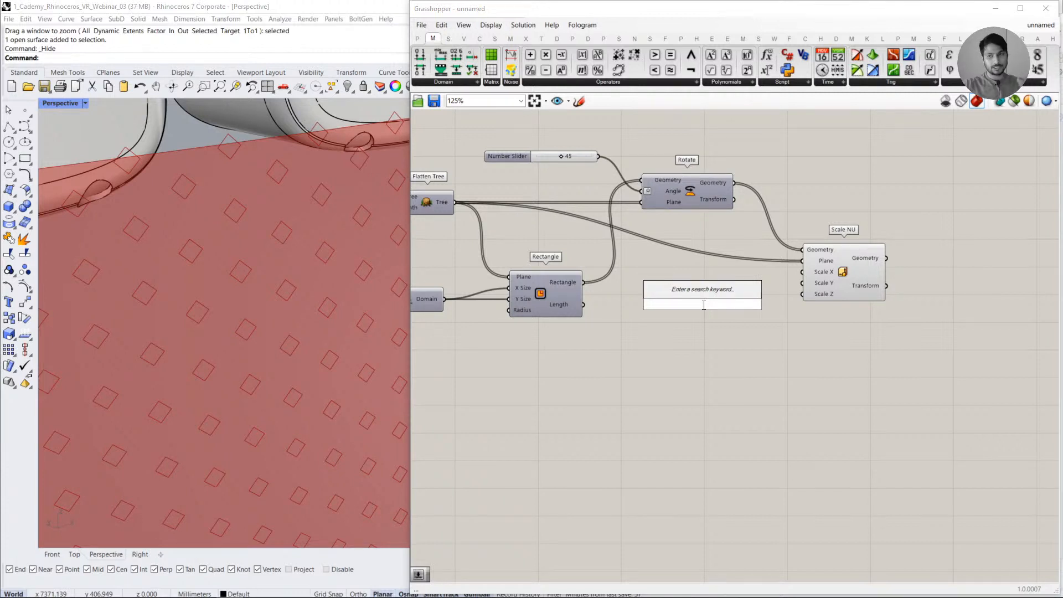
{"action": "type", "text": "2.00"}
{"action": "key", "text": "Return"}
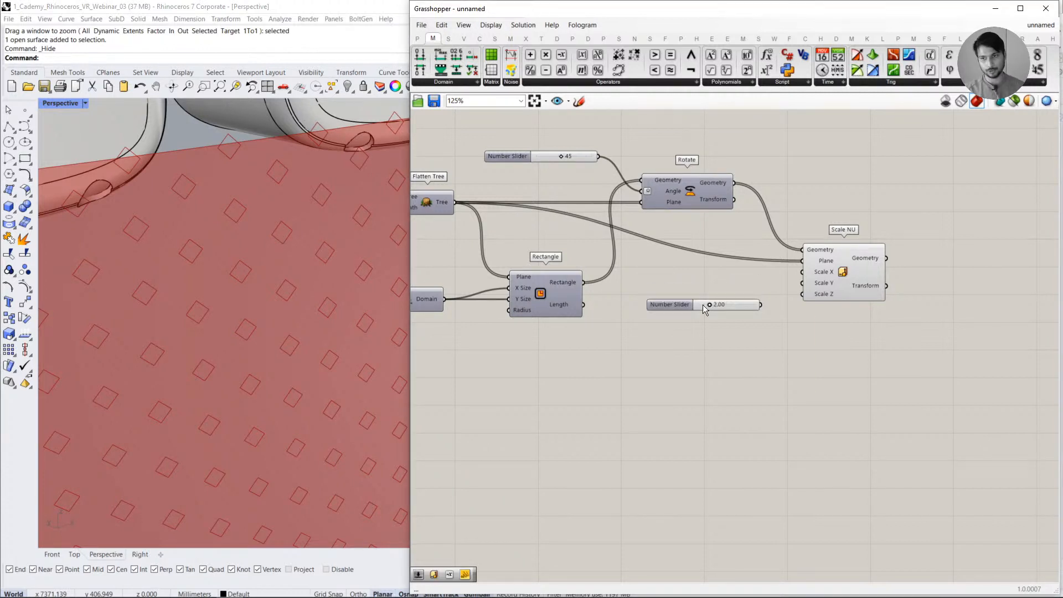
{"action": "left_click_drag", "start_coordinate": [802, 271], "coordinate": [705, 304]}
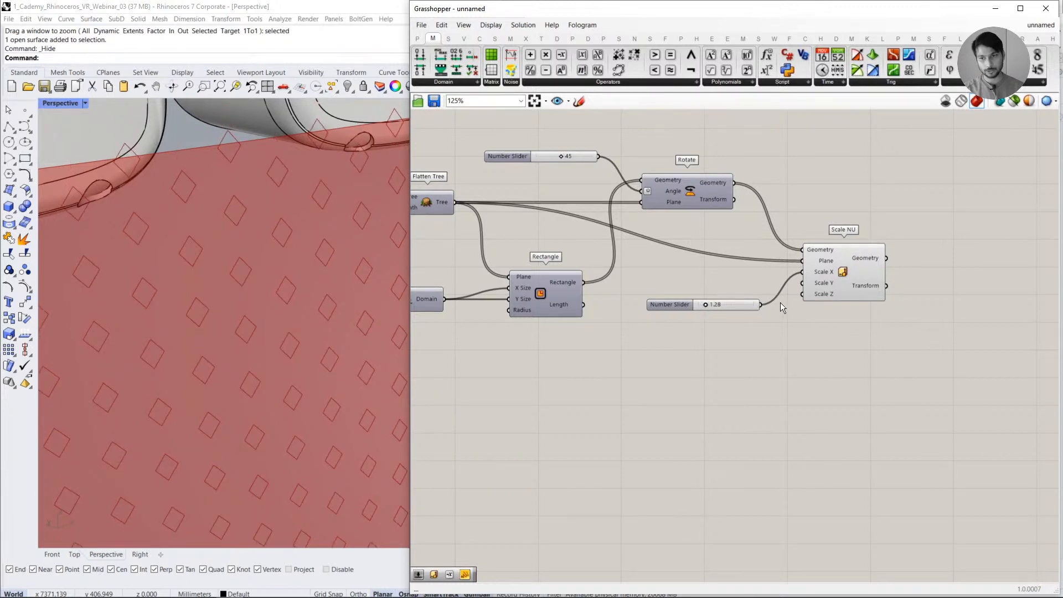
- Reconnect the scale slider from Scale X to Scale Y, set it to 3.28 and align it with that input
{"action": "left_click_drag", "start_coordinate": [802, 283], "coordinate": [718, 308]}
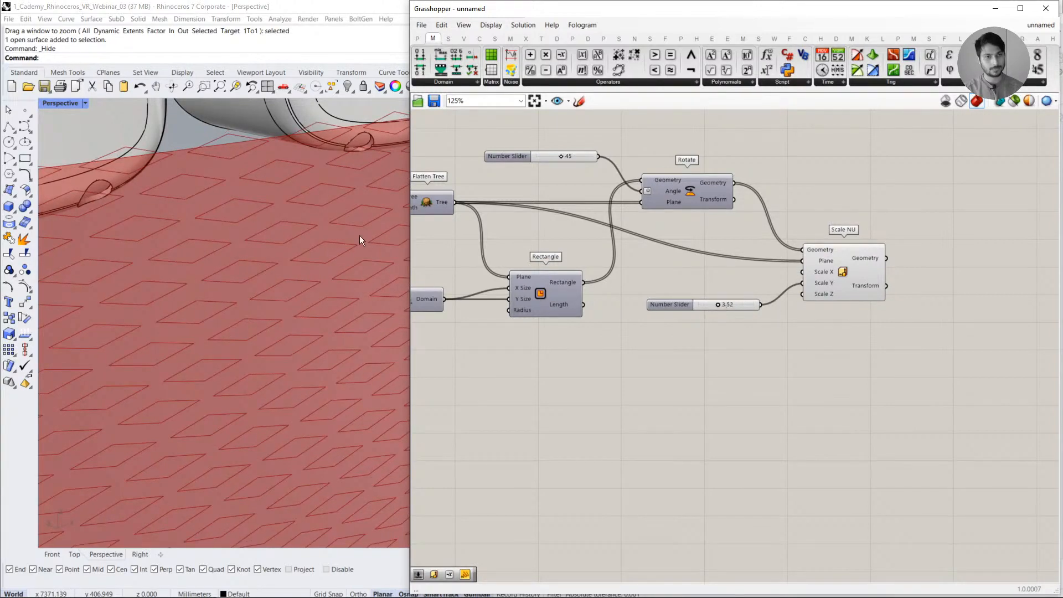
{"action": "scroll", "coordinate": [238, 262], "scroll_direction": "down", "scroll_amount": 8}
{"action": "right_click_drag", "start_coordinate": [274, 270], "coordinate": [224, 300]}
{"action": "left_click_drag", "start_coordinate": [719, 305], "coordinate": [750, 285]}
{"action": "left_click", "coordinate": [752, 310]}
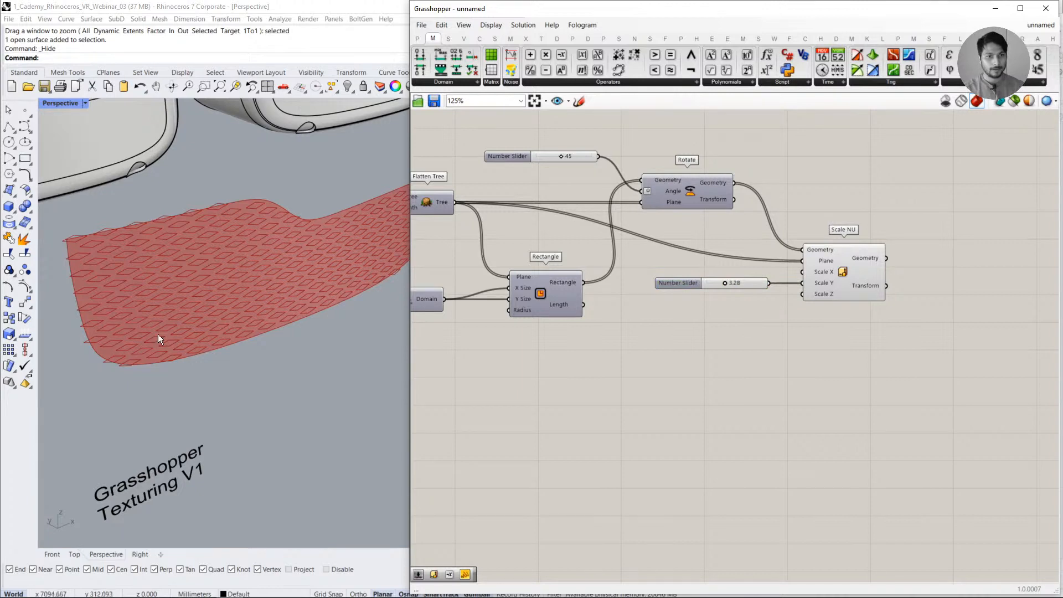
- Add an Extrude component and feed its Base input from Scale NU's Geometry output
{"action": "right_click_drag", "start_coordinate": [159, 335], "coordinate": [171, 331]}
{"action": "left_click", "coordinate": [843, 290]}
{"action": "right_click_drag", "start_coordinate": [882, 356], "coordinate": [809, 363]}
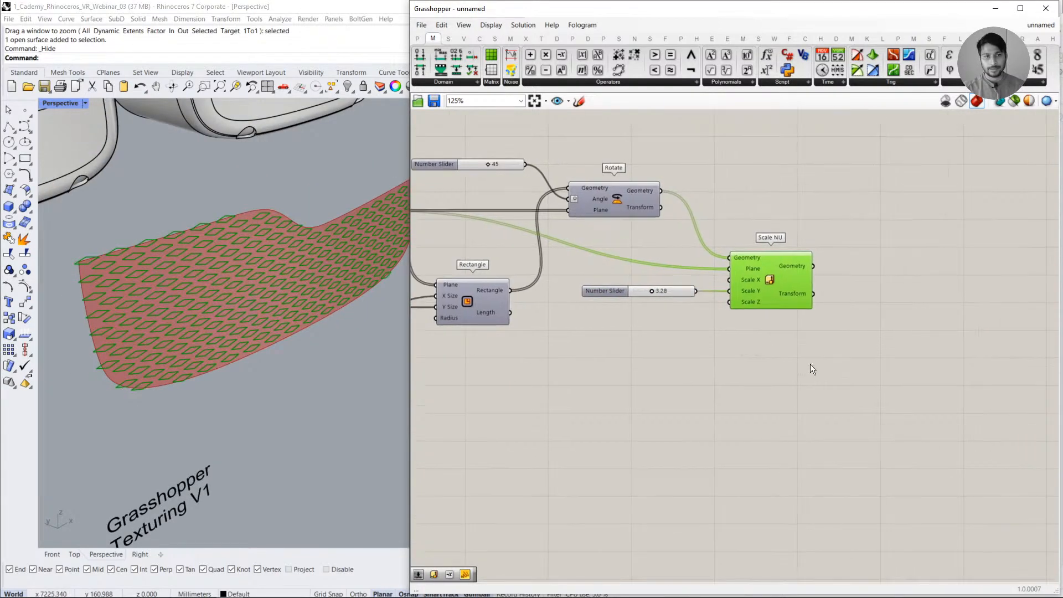
{"action": "left_click", "coordinate": [810, 364]}
{"action": "double_click", "coordinate": [862, 274]}
{"action": "type", "text": "EXTRUDE"}
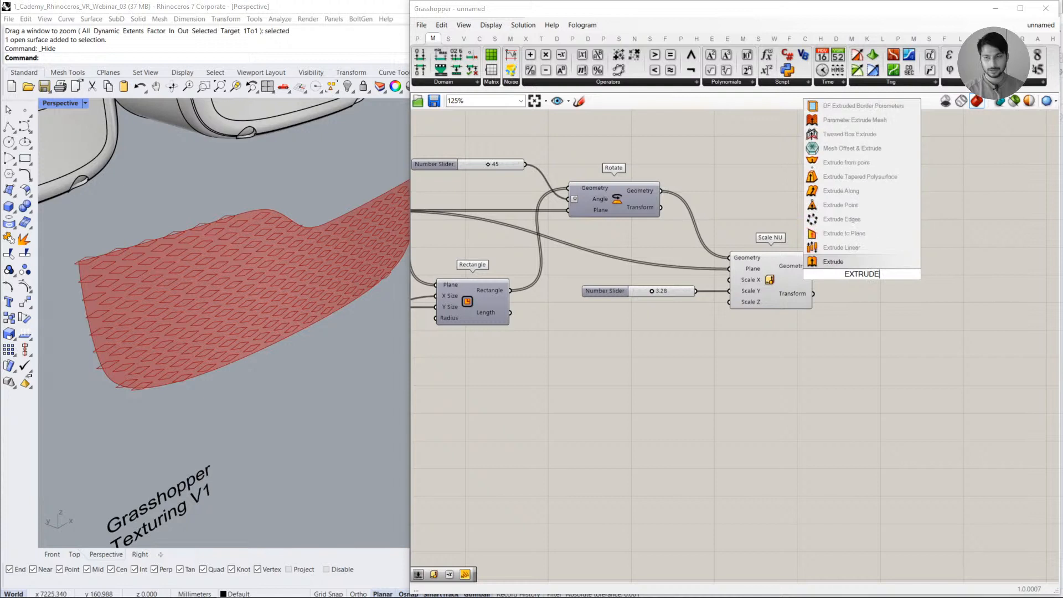
{"action": "left_click", "coordinate": [855, 263]}
{"action": "left_click_drag", "start_coordinate": [869, 261], "coordinate": [907, 269]}
- Turn off the preview of the Scale NU component
{"action": "left_click_drag", "start_coordinate": [838, 335], "coordinate": [630, 241]}
{"action": "middle_click", "coordinate": [712, 201]}
{"action": "left_click", "coordinate": [739, 168]}
{"action": "left_click", "coordinate": [805, 377]}
- Add a Vector parameter on the empty canvas below the scale slider
{"action": "double_click", "coordinate": [805, 377]}
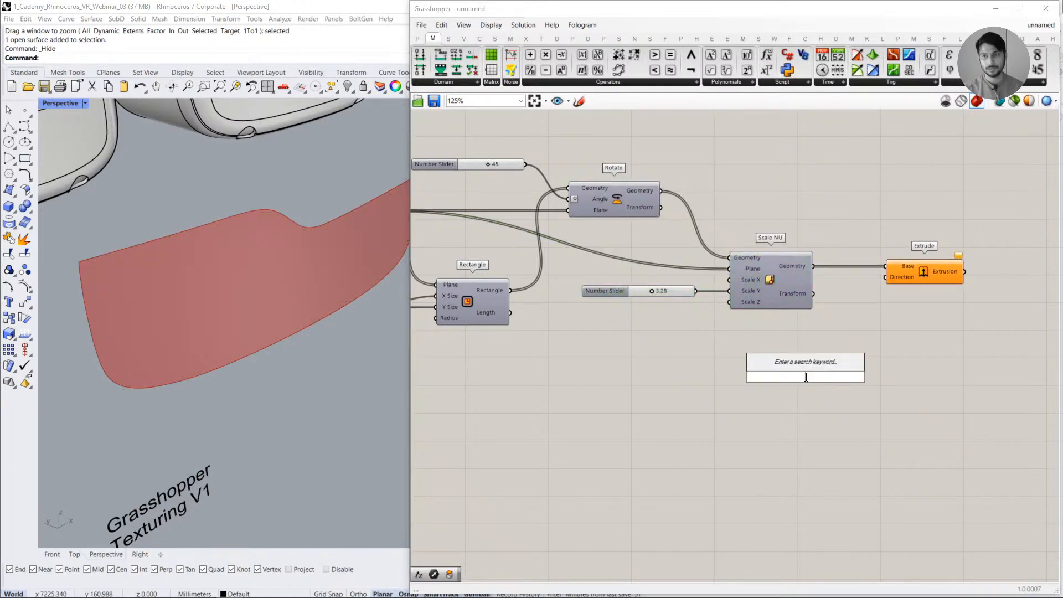
{"action": "left_click", "coordinate": [895, 278]}
{"action": "right_click_drag", "start_coordinate": [424, 237], "coordinate": [490, 233]}
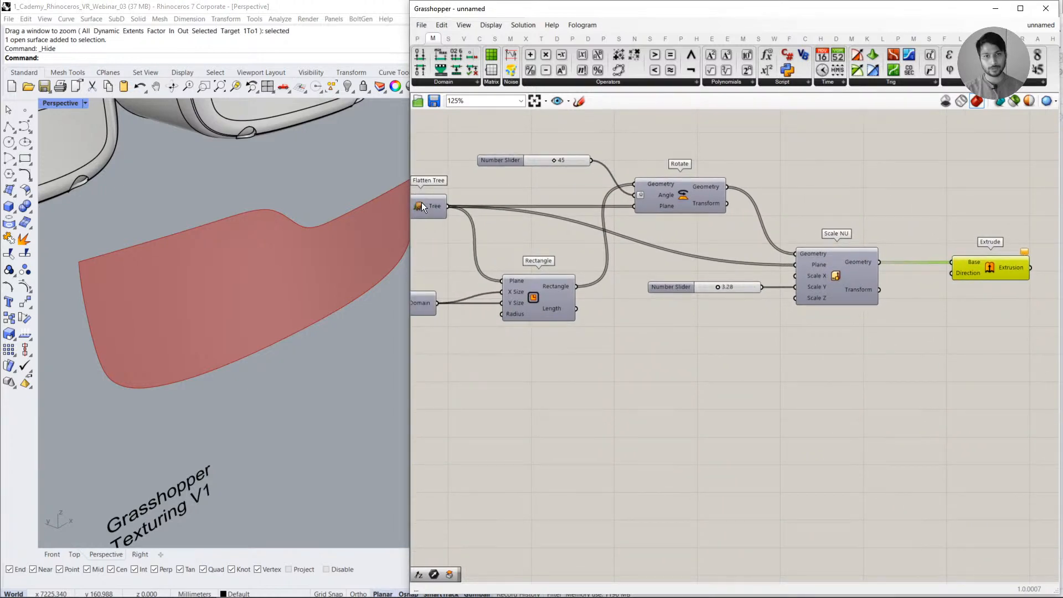
{"action": "left_click", "coordinate": [657, 403]}
{"action": "double_click", "coordinate": [657, 405]}
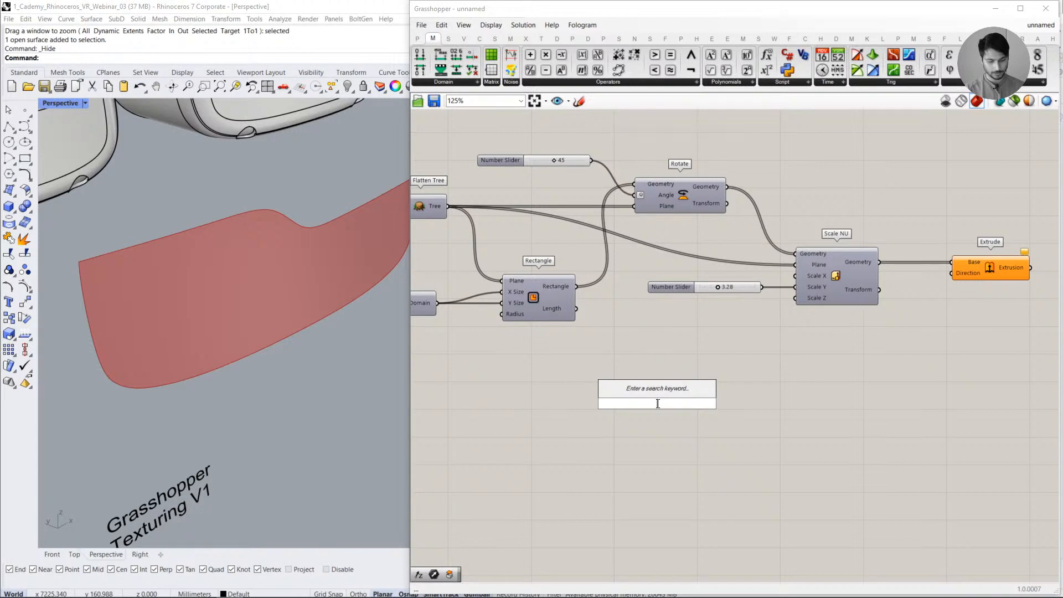
{"action": "type", "text": "VECT"}
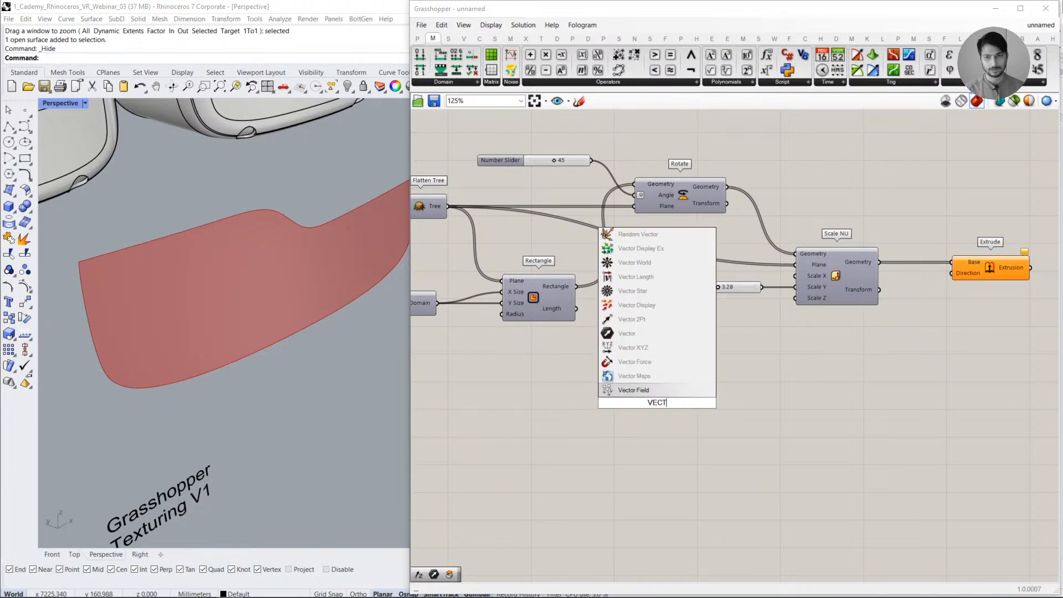
{"action": "left_click", "coordinate": [656, 333]}
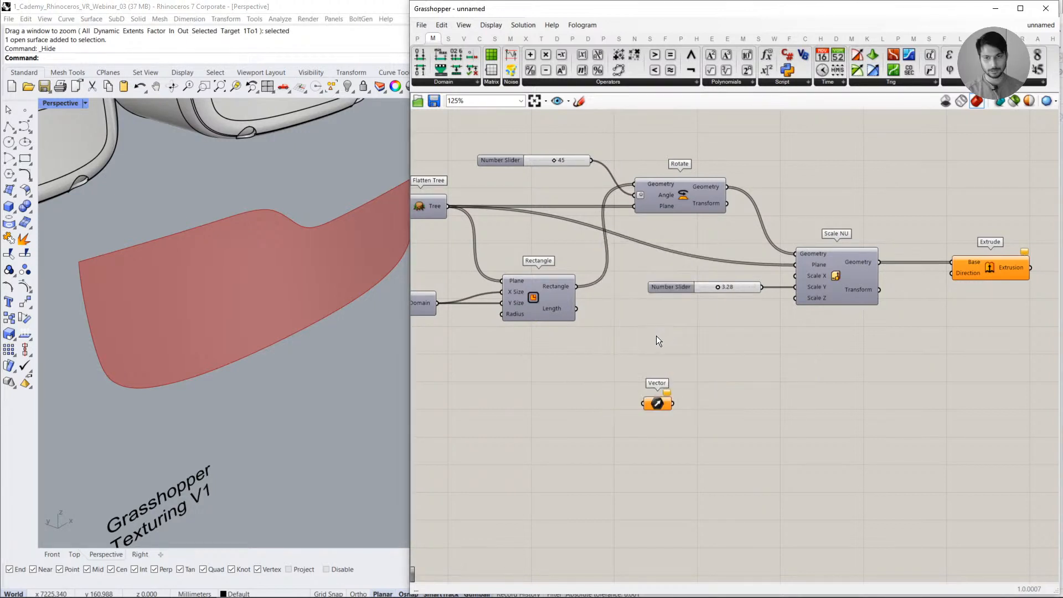
- Feed the Vector parameter from Flatten Tree, move it near Extrude and connect it to Extrude's Direction input
{"action": "left_click_drag", "start_coordinate": [448, 207], "coordinate": [453, 212]}
{"action": "left_click_drag", "start_coordinate": [553, 317], "coordinate": [718, 404]}
{"action": "left_click_drag", "start_coordinate": [914, 357], "coordinate": [918, 347]}
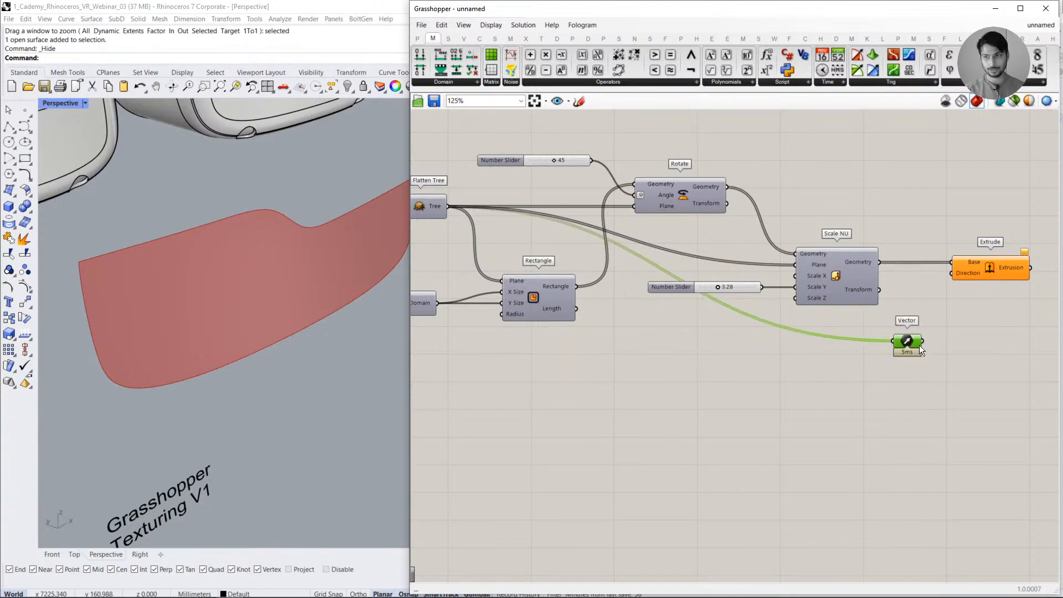
{"action": "left_click_drag", "start_coordinate": [944, 271], "coordinate": [950, 273]}
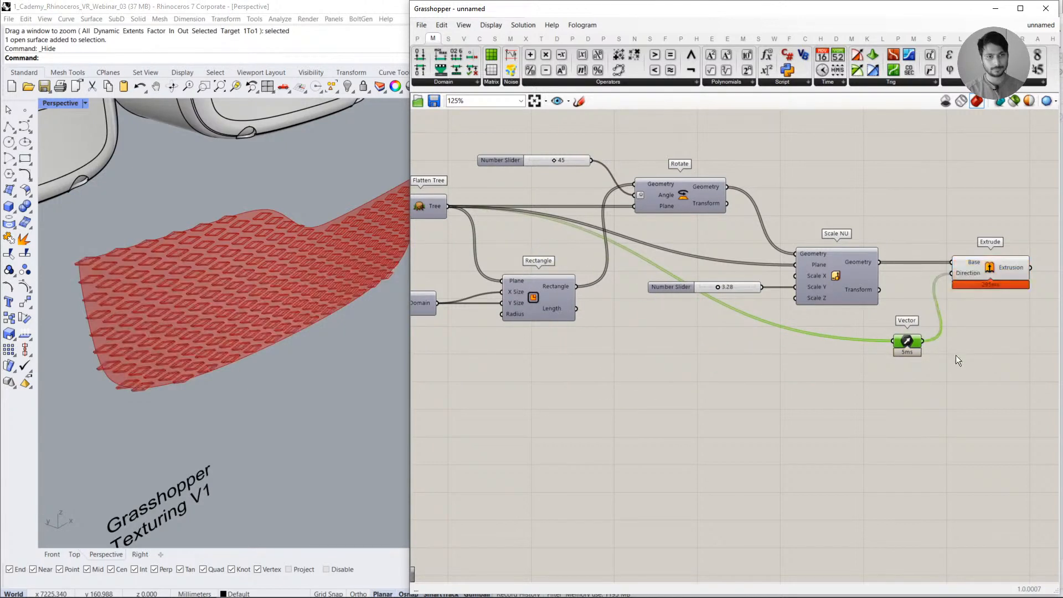
- Add a Cap Holes component beside Extrude and feed its Brep input from the Extrusion output
{"action": "scroll", "coordinate": [231, 288], "scroll_direction": "up", "scroll_amount": 5}
{"action": "right_click_drag", "start_coordinate": [231, 288], "coordinate": [230, 317]}
{"action": "right_click_drag", "start_coordinate": [1035, 338], "coordinate": [840, 320]}
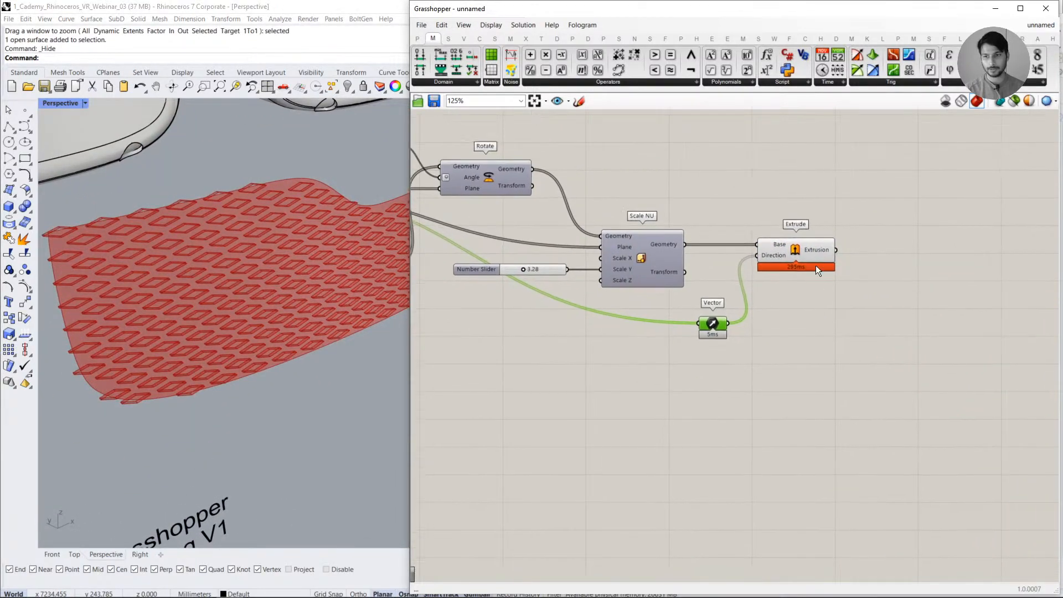
{"action": "left_click", "coordinate": [815, 265]}
{"action": "double_click", "coordinate": [891, 294]}
{"action": "type", "text": "CAP"}
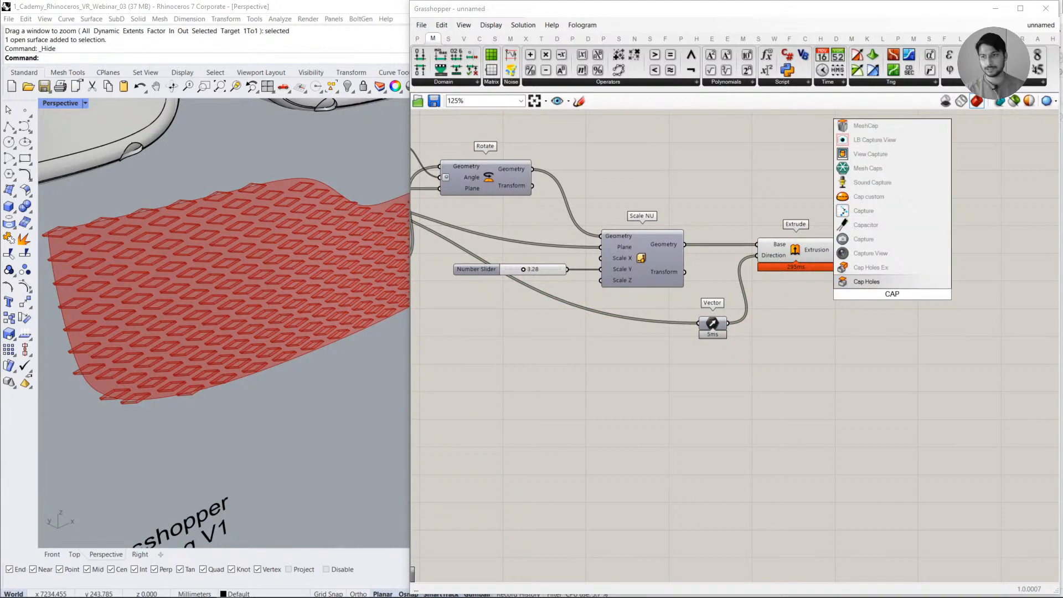
{"action": "left_click", "coordinate": [885, 281]}
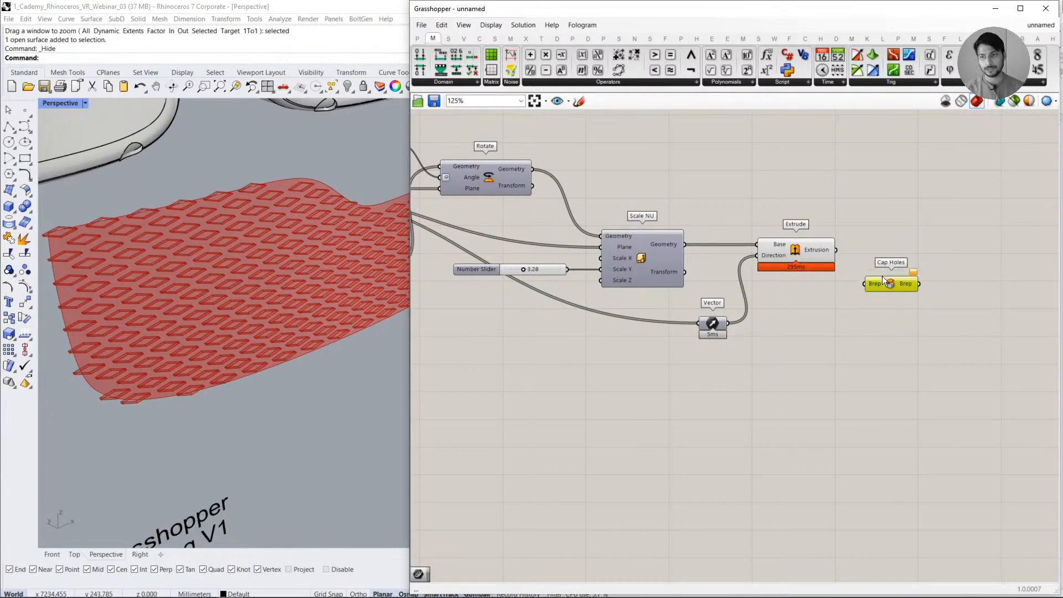
{"action": "left_click_drag", "start_coordinate": [883, 268], "coordinate": [881, 256]}
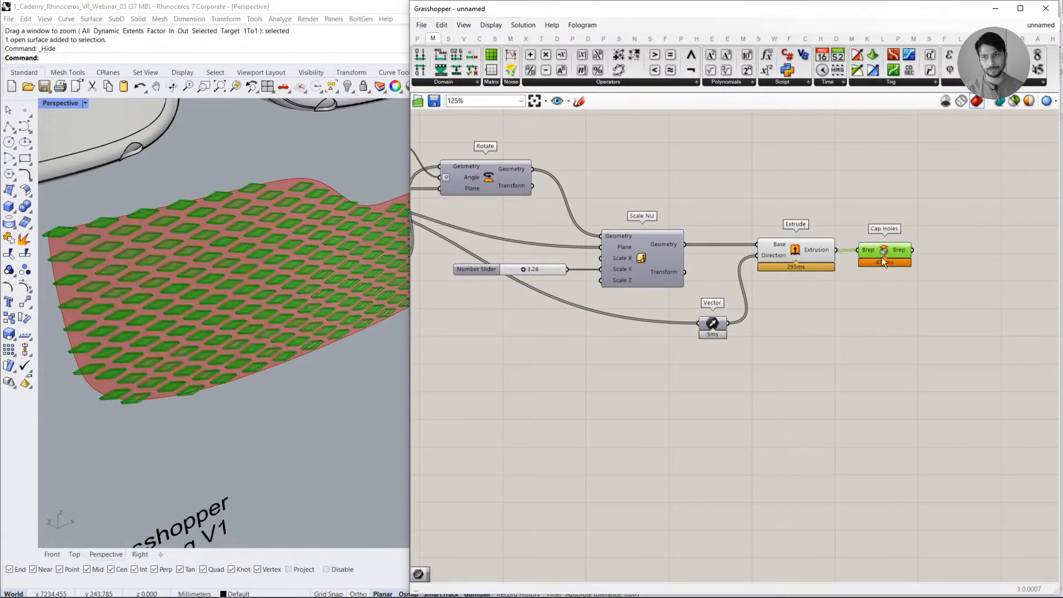
- Turn off the preview of the Scale NU, Vector and Extrude components and check the capped diamonds on the surface
{"action": "left_click_drag", "start_coordinate": [846, 346], "coordinate": [591, 218]}
{"action": "middle_click", "coordinate": [655, 201]}
{"action": "left_click", "coordinate": [690, 165]}
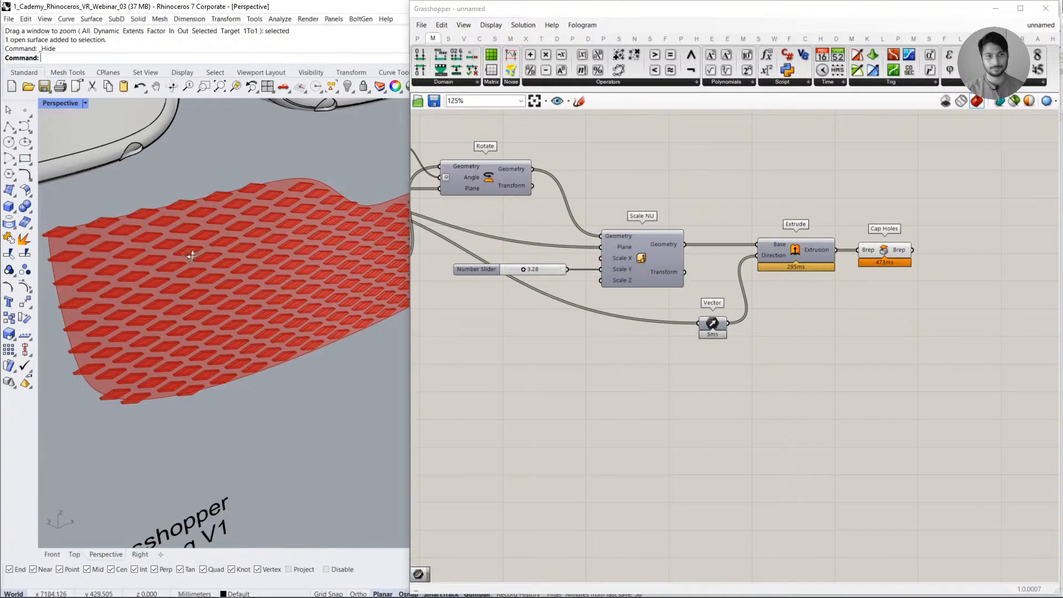
{"action": "right_click_drag", "start_coordinate": [189, 254], "coordinate": [285, 300]}
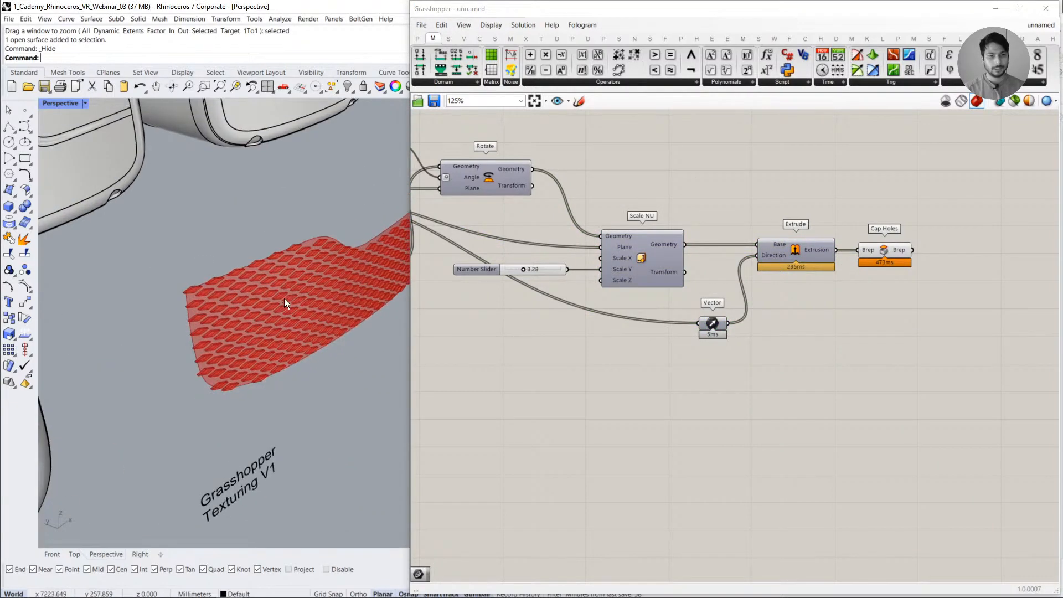
{"action": "scroll", "coordinate": [284, 299], "scroll_direction": "up", "scroll_amount": 3}
- Bake the Cap Holes solids into the Rhino model as a group with the default attributes
{"action": "left_click", "coordinate": [897, 260]}
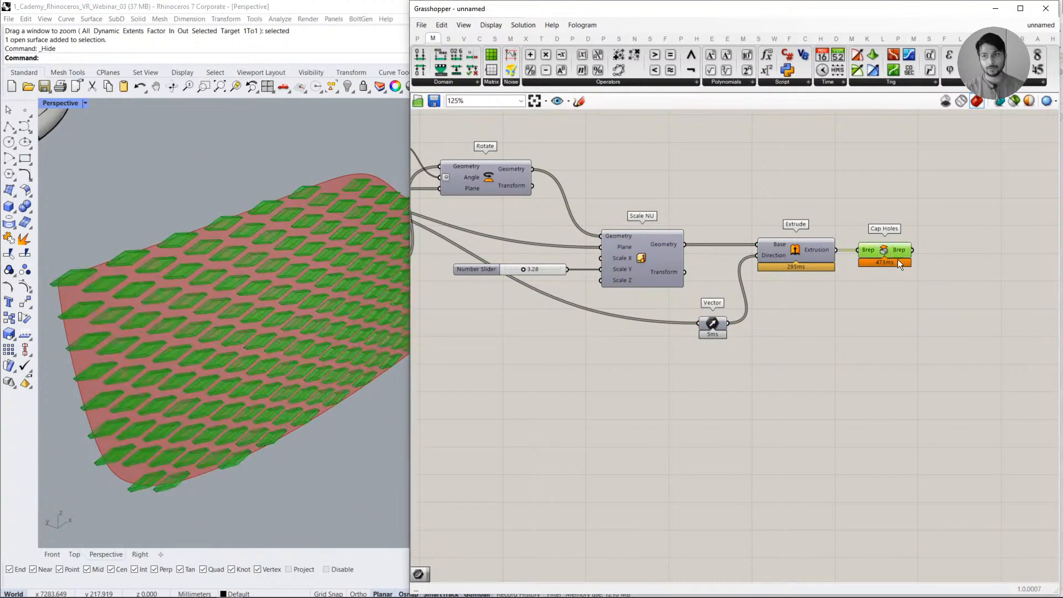
{"action": "left_click", "coordinate": [874, 276]}
{"action": "left_click_drag", "start_coordinate": [880, 251], "coordinate": [886, 250]}
{"action": "left_click", "coordinate": [872, 327]}
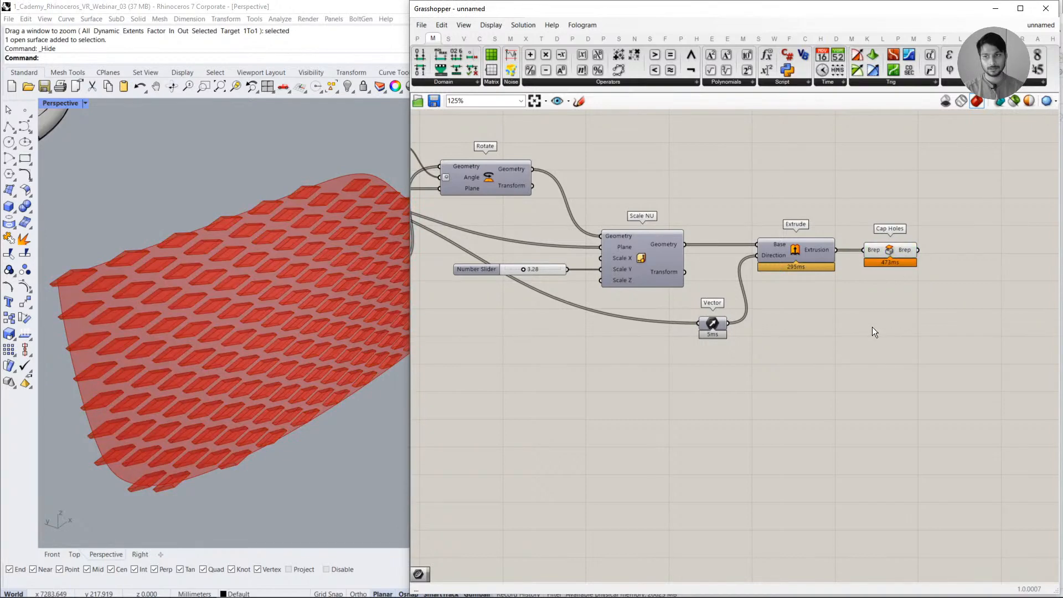
{"action": "left_click", "coordinate": [889, 253]}
{"action": "right_click", "coordinate": [902, 248]}
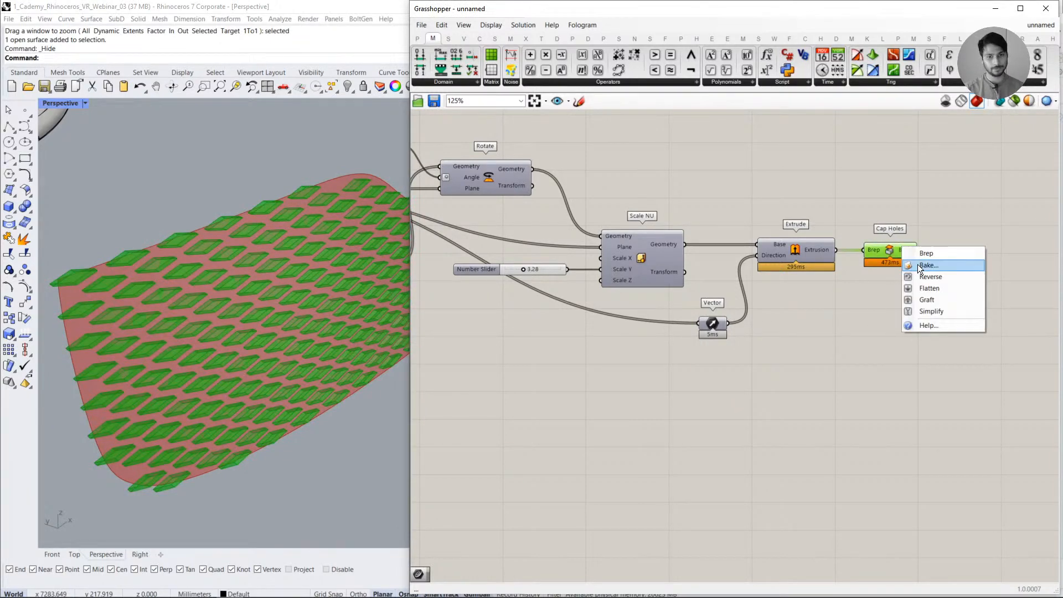
{"action": "left_click", "coordinate": [828, 313]}
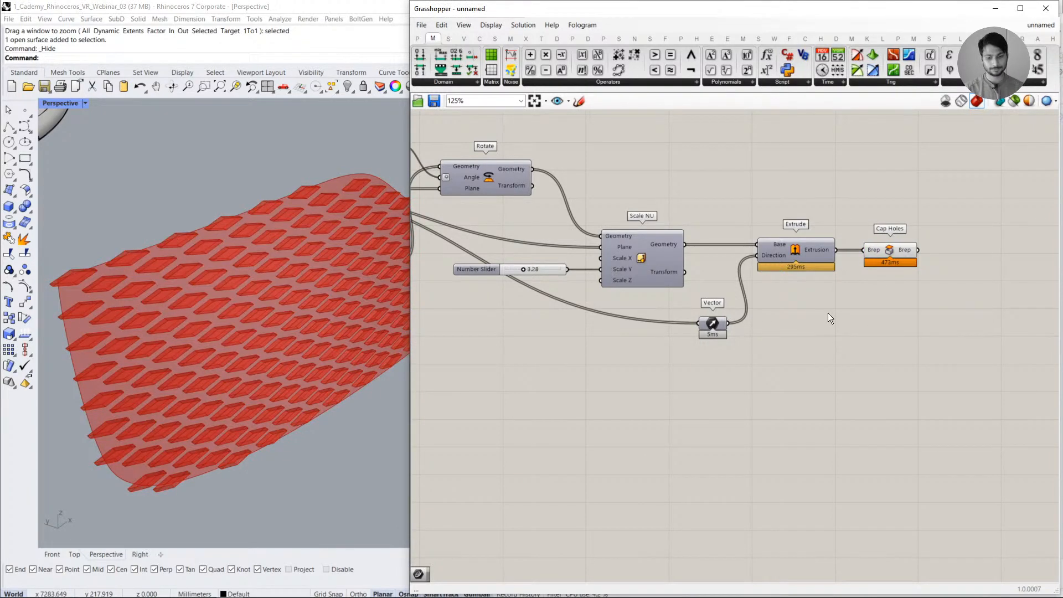
{"action": "left_click", "coordinate": [894, 251]}
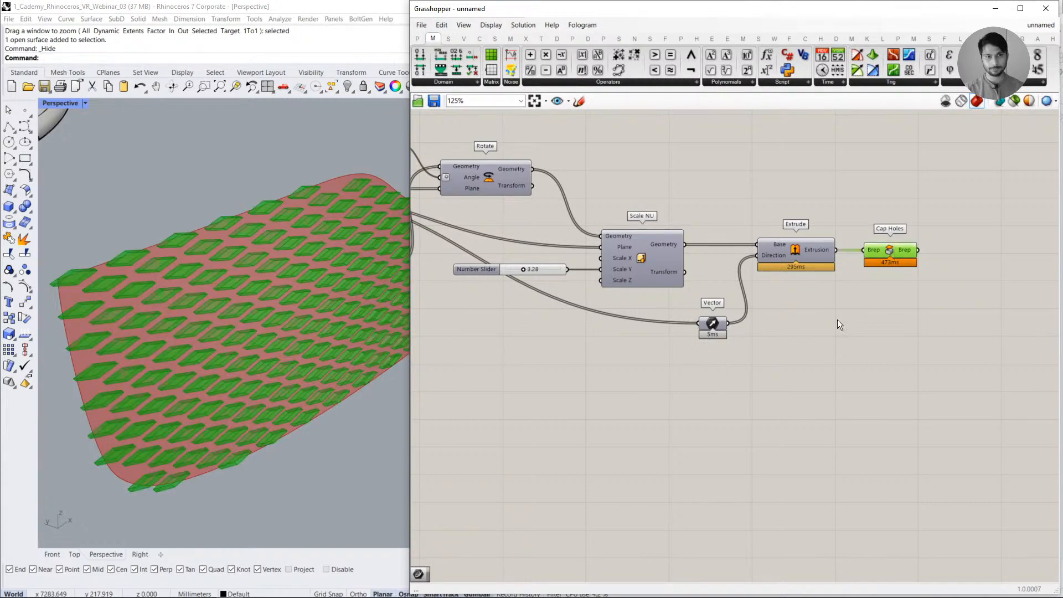
{"action": "right_click", "coordinate": [892, 250]}
{"action": "left_click", "coordinate": [914, 296]}
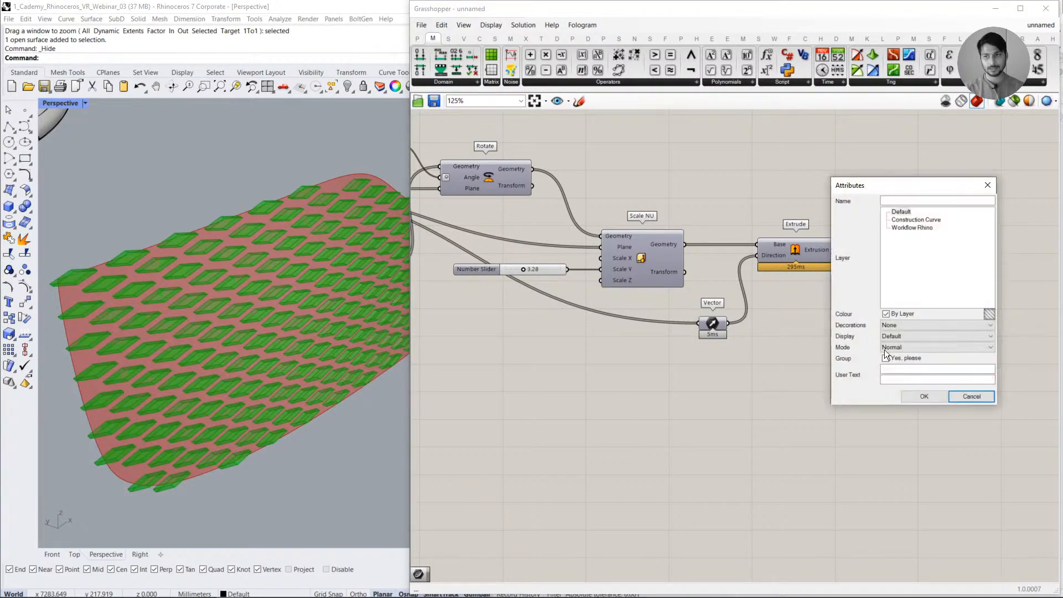
{"action": "left_click", "coordinate": [920, 396]}
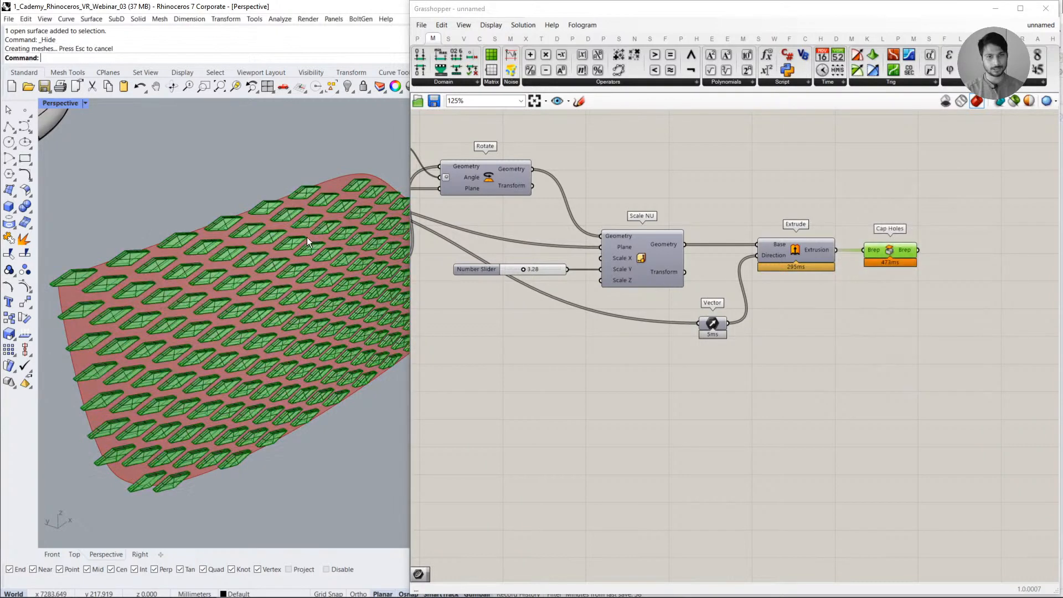
- Move the baked group of diamond solids onto the front panel of the leftmost headset body
{"action": "scroll", "coordinate": [302, 238], "scroll_direction": "down", "scroll_amount": 5}
{"action": "left_click_drag", "start_coordinate": [317, 243], "coordinate": [104, 172]}
{"action": "left_click", "coordinate": [169, 244]}
{"action": "scroll", "coordinate": [169, 244], "scroll_direction": "down", "scroll_amount": 6}
{"action": "scroll", "coordinate": [114, 200], "scroll_direction": "up", "scroll_amount": 8}
{"action": "left_click", "coordinate": [178, 208]}
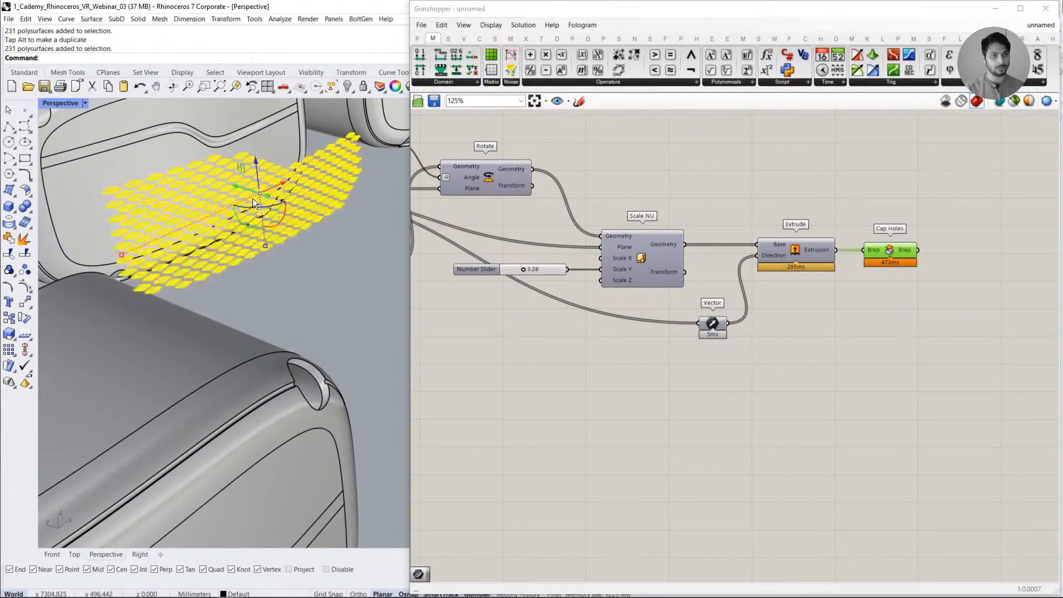
{"action": "left_click_drag", "start_coordinate": [236, 190], "coordinate": [173, 167]}
{"action": "left_click", "coordinate": [255, 251]}
{"action": "right_click_drag", "start_coordinate": [255, 251], "coordinate": [293, 210]}
{"action": "scroll", "coordinate": [243, 257], "scroll_direction": "down", "scroll_amount": 9}
{"action": "left_click", "coordinate": [173, 264]}
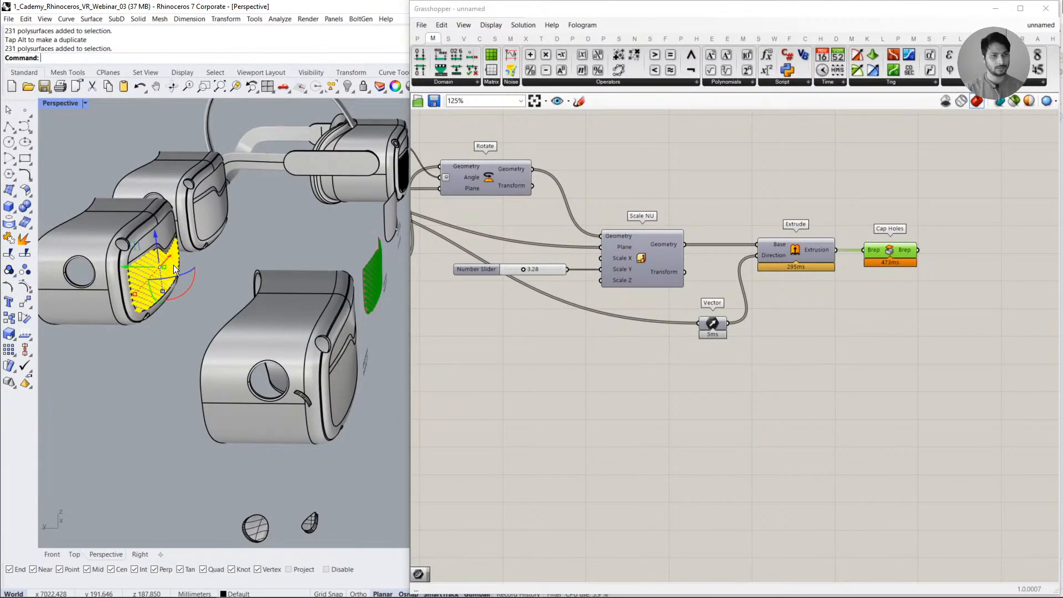
- Zoom to the baked diamonds and fine-tune their position so they sit in the headset's curved front panel
{"action": "type", "text": "zs"}
{"action": "key", "text": "Return"}
{"action": "scroll", "coordinate": [175, 321], "scroll_direction": "down", "scroll_amount": 6}
{"action": "left_click", "coordinate": [184, 303]}
{"action": "scroll", "coordinate": [319, 328], "scroll_direction": "up", "scroll_amount": 8}
{"action": "right_click_drag", "start_coordinate": [319, 327], "coordinate": [203, 287]}
{"action": "left_click", "coordinate": [204, 287]}
{"action": "left_click", "coordinate": [257, 322]}
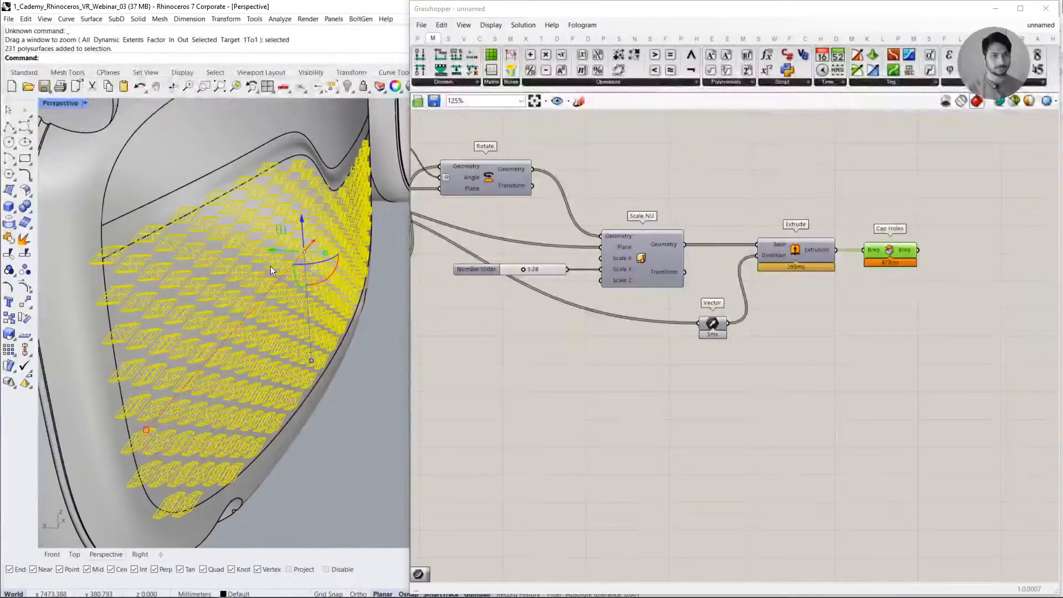
{"action": "left_click_drag", "start_coordinate": [278, 250], "coordinate": [344, 349]}
{"action": "left_click", "coordinate": [344, 350]}
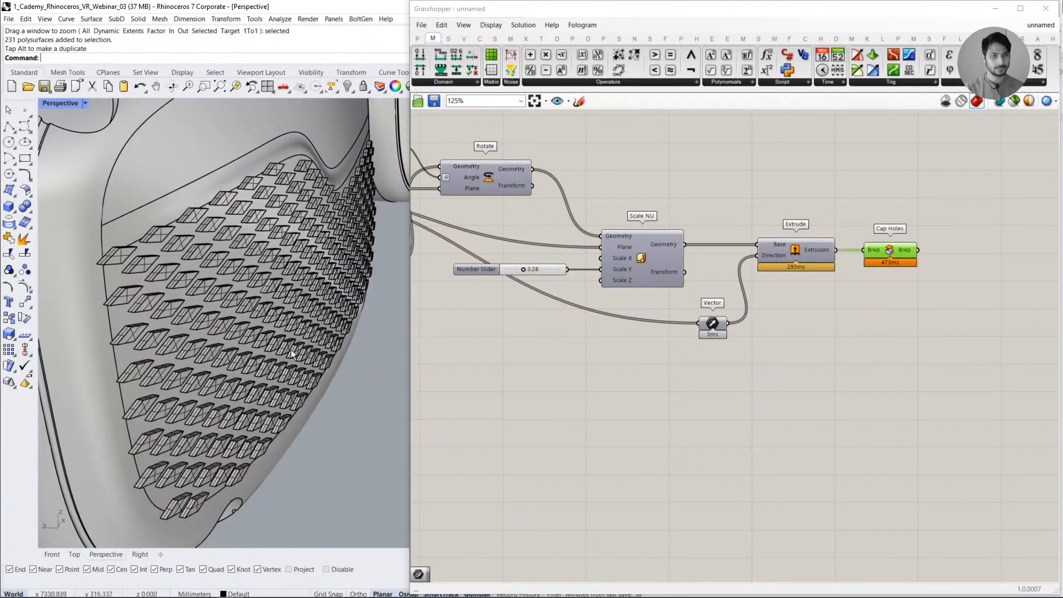
{"action": "right_click_drag", "start_coordinate": [291, 350], "coordinate": [288, 343]}
{"action": "left_click", "coordinate": [253, 318]}
{"action": "left_click_drag", "start_coordinate": [284, 241], "coordinate": [275, 237]}
{"action": "left_click", "coordinate": [368, 381]}
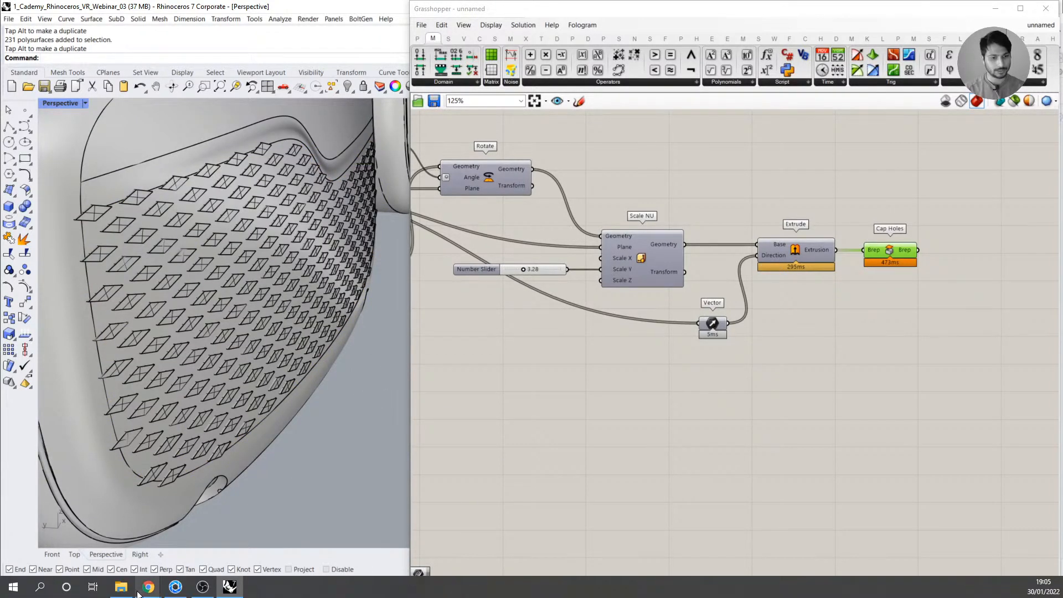
- Open 2_Cademy_Grasshopper_VR_Webinar_03 from the webinar folder in Grasshopper and minimize the folder window
{"action": "mouse_move", "coordinate": [122, 591]}
{"action": "left_click", "coordinate": [121, 533]}
{"action": "left_click", "coordinate": [872, 240]}
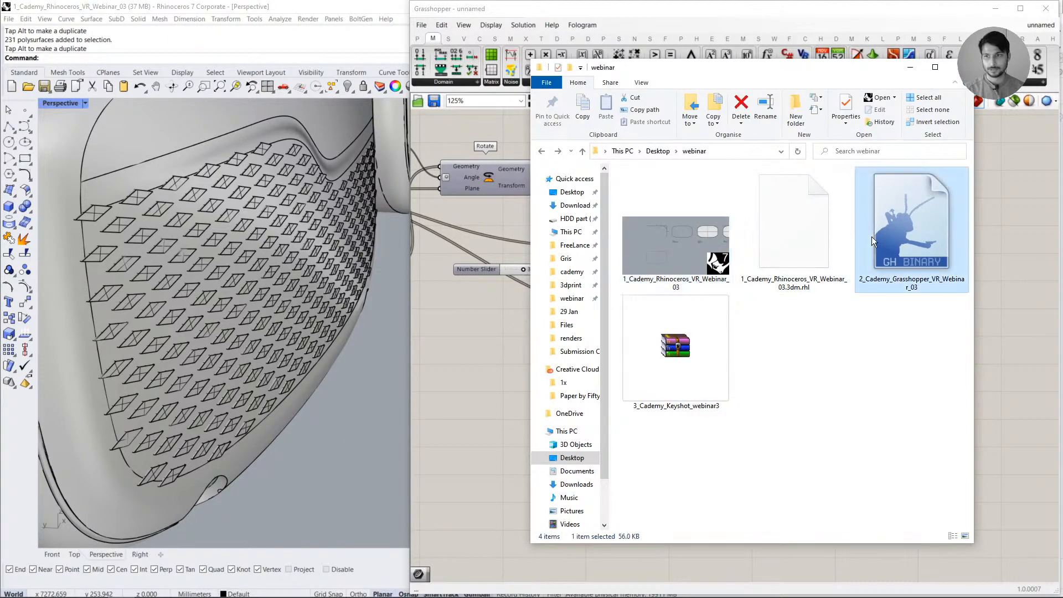
{"action": "left_click_drag", "start_coordinate": [902, 247], "coordinate": [1001, 247]}
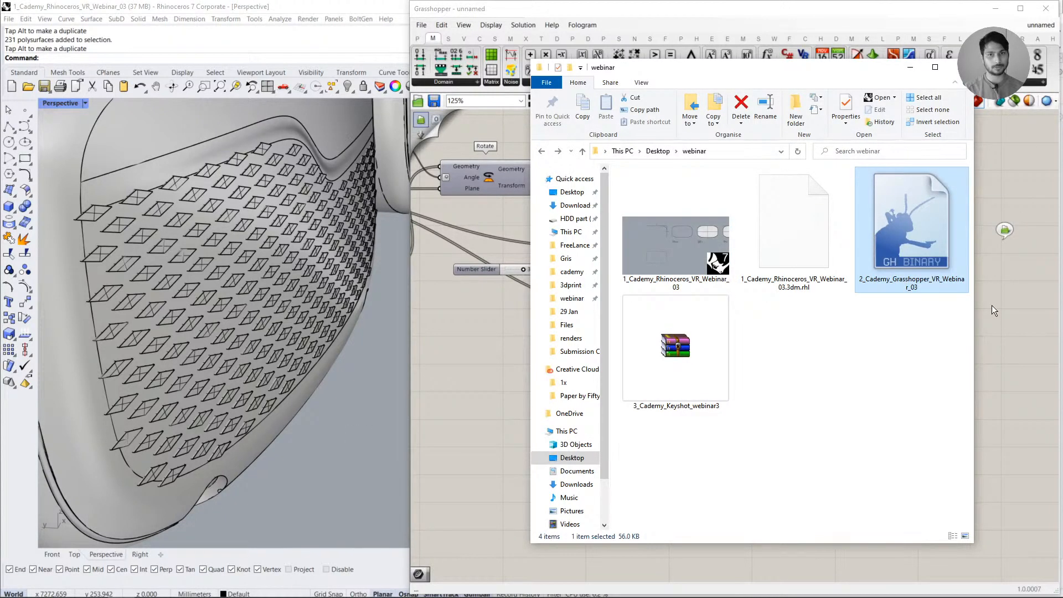
{"action": "left_click", "coordinate": [910, 66]}
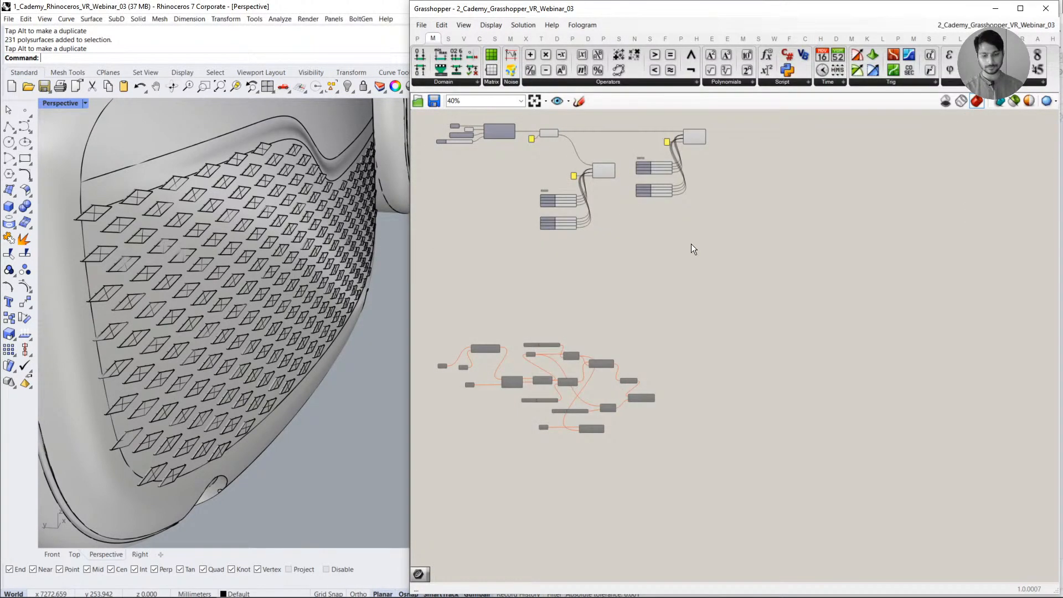
- Examine the loaded definition's component layout and its rounded diamond preview in the Rhino viewport
{"action": "scroll", "coordinate": [690, 243], "scroll_direction": "down", "scroll_amount": 3}
{"action": "right_click_drag", "start_coordinate": [650, 267], "coordinate": [631, 462]}
{"action": "scroll", "coordinate": [861, 287], "scroll_direction": "up", "scroll_amount": 3}
{"action": "scroll", "coordinate": [173, 270], "scroll_direction": "down", "scroll_amount": 10}
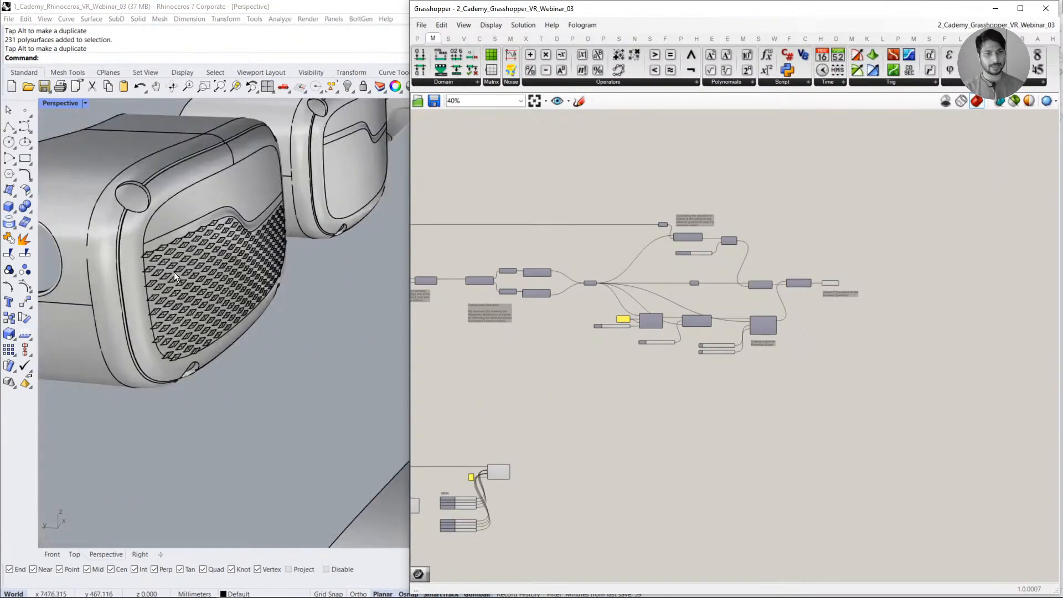
{"action": "scroll", "coordinate": [310, 297], "scroll_direction": "up", "scroll_amount": 3}
{"action": "right_click_drag", "start_coordinate": [310, 298], "coordinate": [257, 311]}
{"action": "scroll", "coordinate": [257, 311], "scroll_direction": "up", "scroll_amount": 4}
{"action": "scroll", "coordinate": [257, 311], "scroll_direction": "up", "scroll_amount": 2}
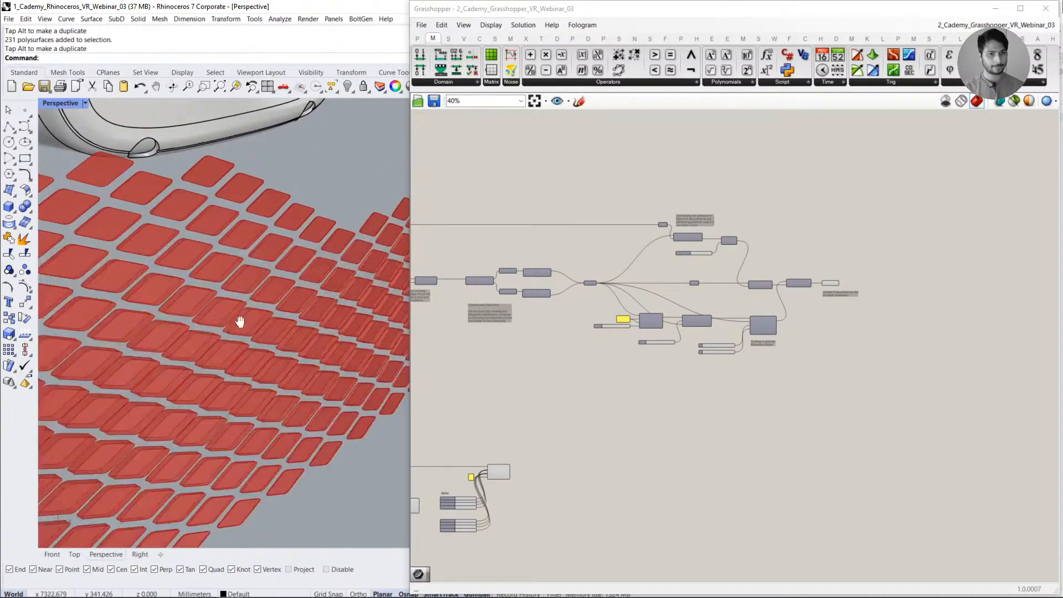
{"action": "scroll", "coordinate": [278, 297], "scroll_direction": "up", "scroll_amount": 2}
{"action": "scroll", "coordinate": [697, 314], "scroll_direction": "up", "scroll_amount": 5}
{"action": "scroll", "coordinate": [706, 363], "scroll_direction": "up", "scroll_amount": 2}
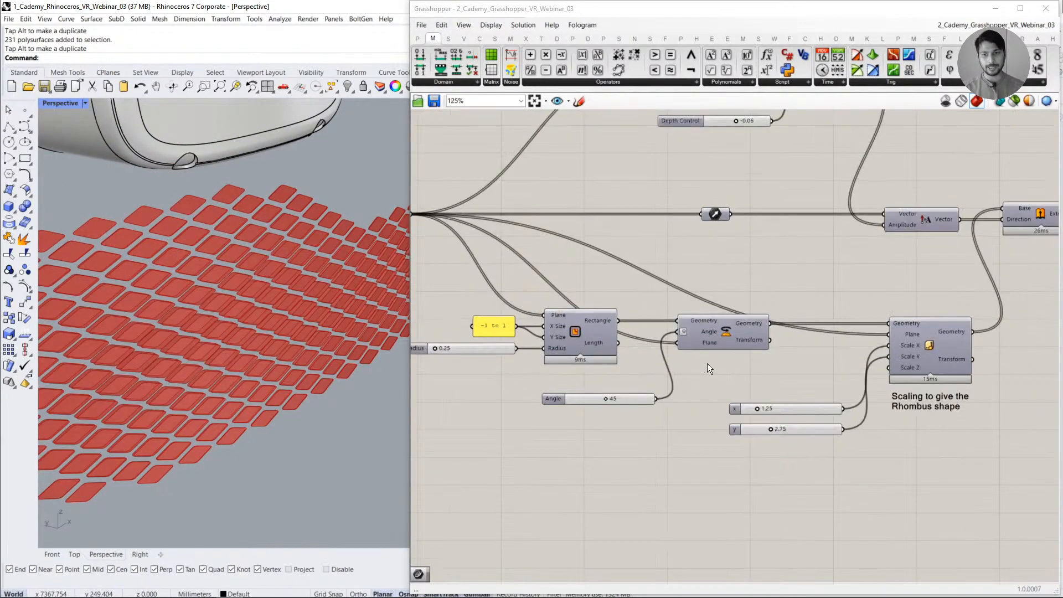
- Restrict the Grasshopper preview to selected components and inspect the rounded squares from the Rectangle component
{"action": "right_click_drag", "start_coordinate": [707, 363], "coordinate": [640, 288]}
{"action": "left_click", "coordinate": [593, 279]}
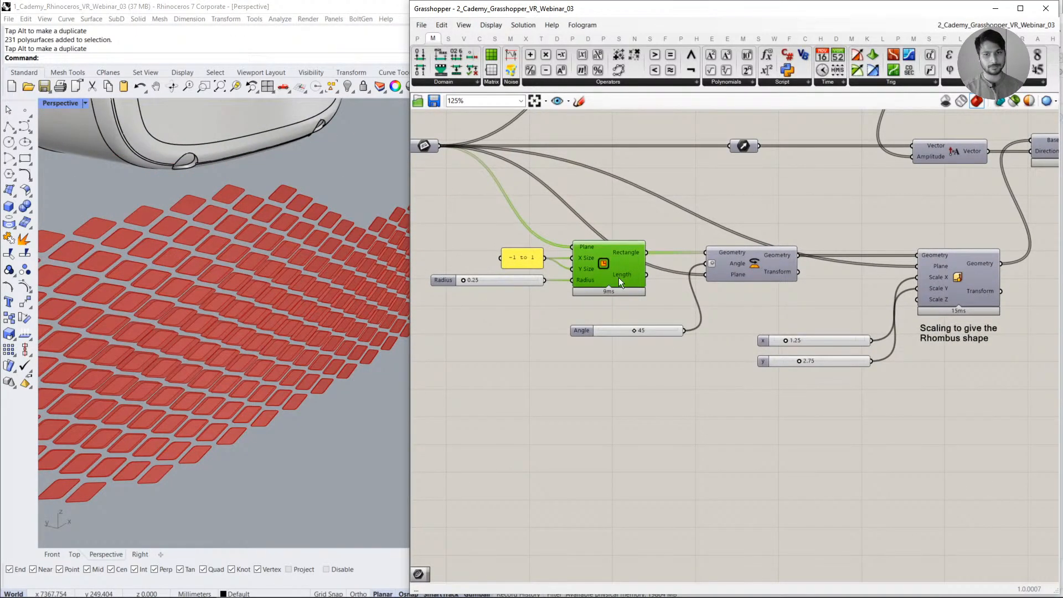
{"action": "left_click", "coordinate": [1009, 100]}
{"action": "right_click_drag", "start_coordinate": [279, 258], "coordinate": [195, 250]}
{"action": "scroll", "coordinate": [221, 276], "scroll_direction": "up", "scroll_amount": 3}
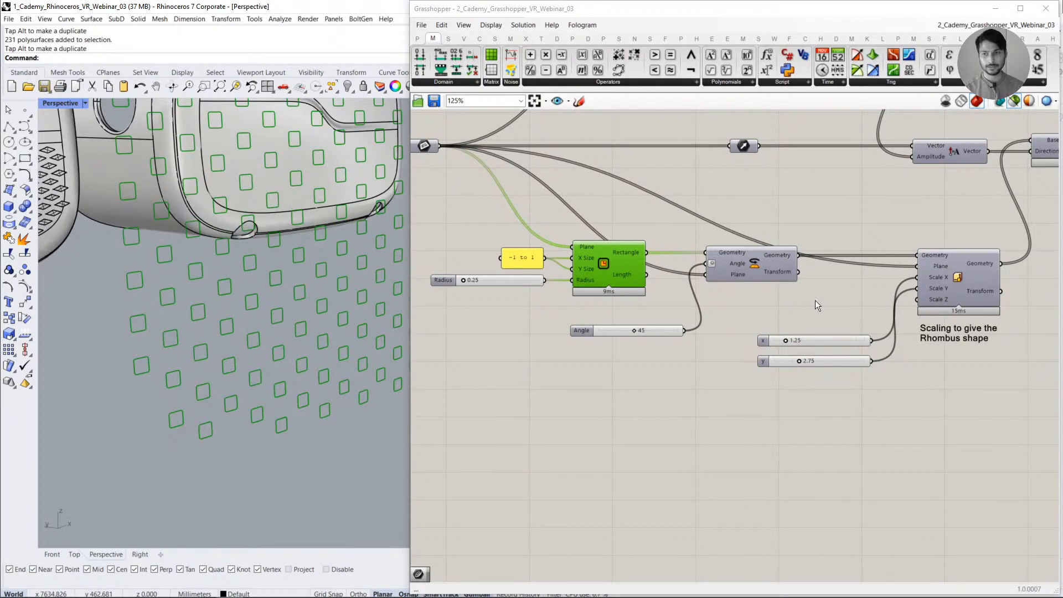
- Examine the previews of the Rotate, Scale NU and Extrude components one after another
{"action": "right_click_drag", "start_coordinate": [815, 300], "coordinate": [684, 314]}
{"action": "left_click", "coordinate": [611, 279]}
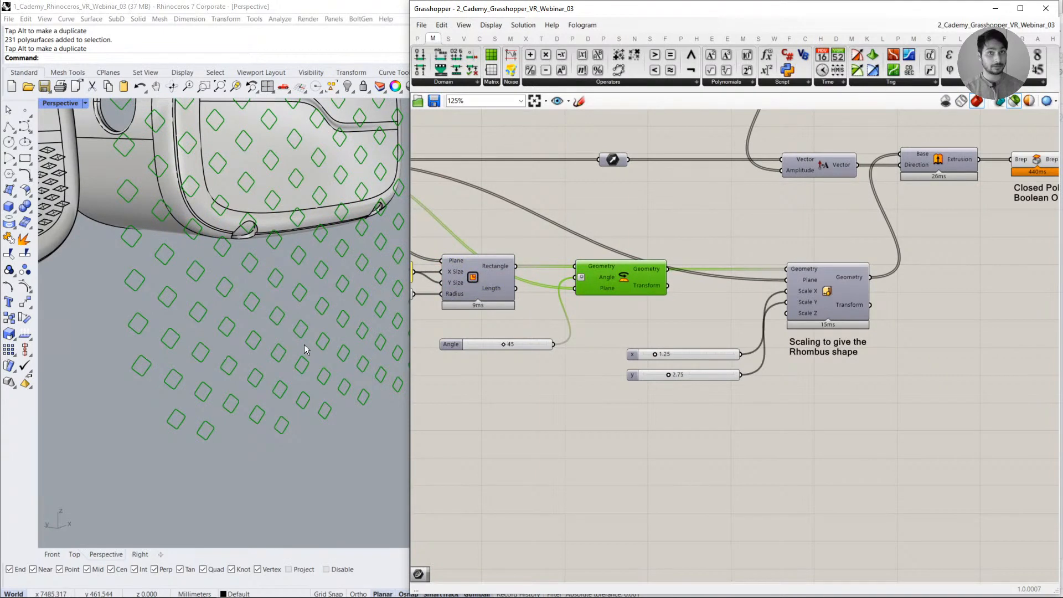
{"action": "scroll", "coordinate": [323, 350], "scroll_direction": "down", "scroll_amount": 2}
{"action": "left_click", "coordinate": [836, 293]}
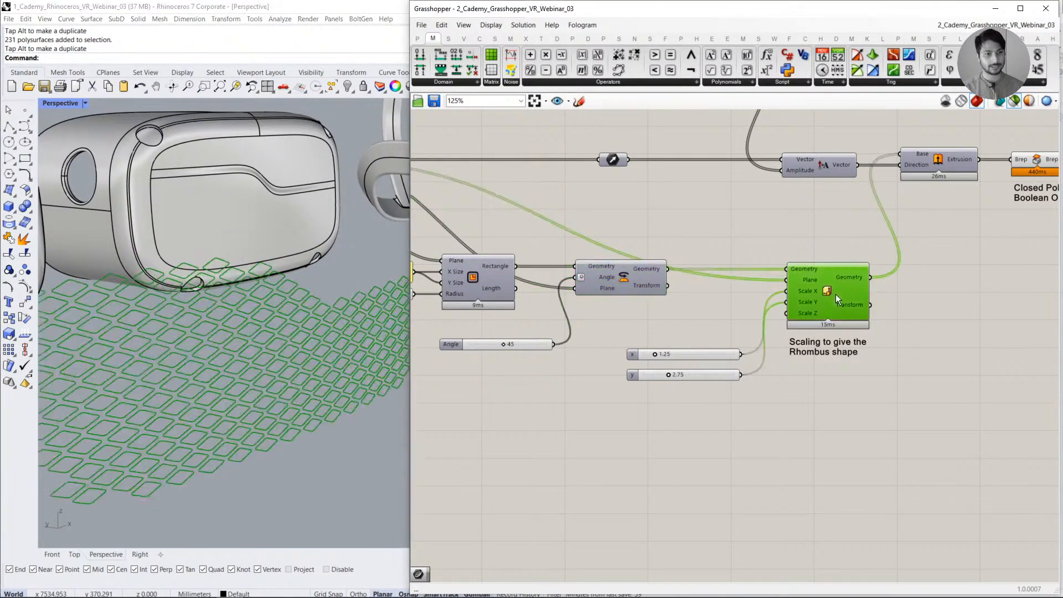
{"action": "right_click_drag", "start_coordinate": [299, 360], "coordinate": [191, 387]}
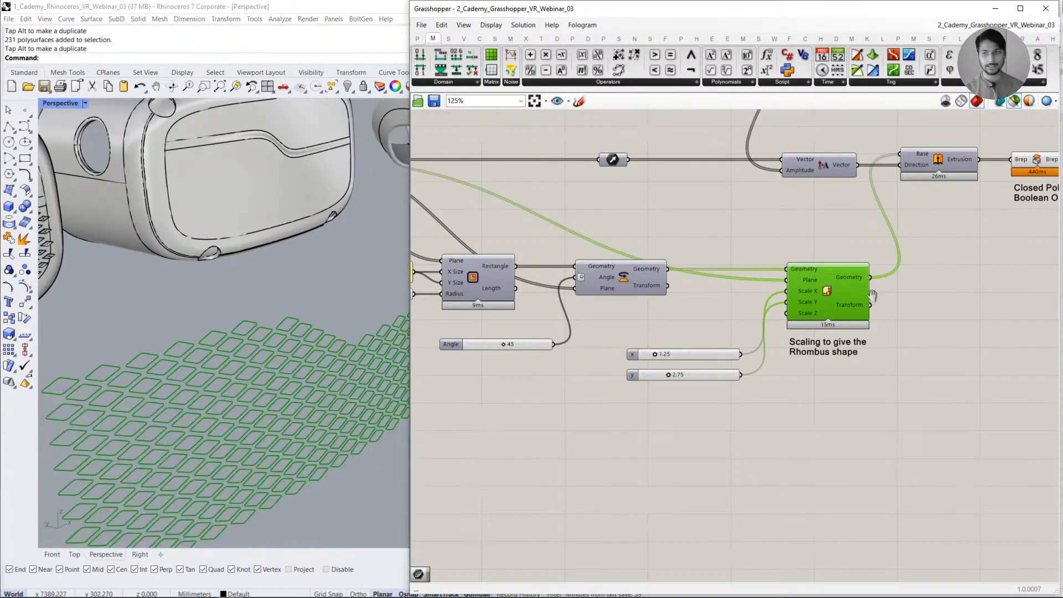
{"action": "right_click_drag", "start_coordinate": [951, 182], "coordinate": [812, 274]}
{"action": "left_click", "coordinate": [812, 248]}
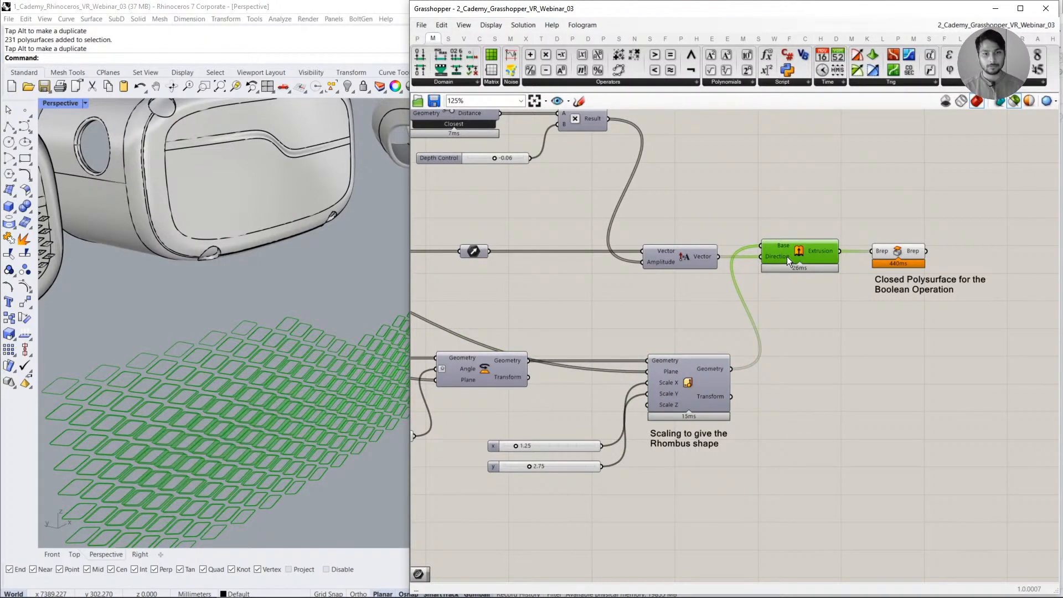
- Trace the extrusion depth branch from the plane frames and outline curve through closest-point distance and multiplication to the vector amplitude
{"action": "right_click_drag", "start_coordinate": [537, 278], "coordinate": [750, 341]}
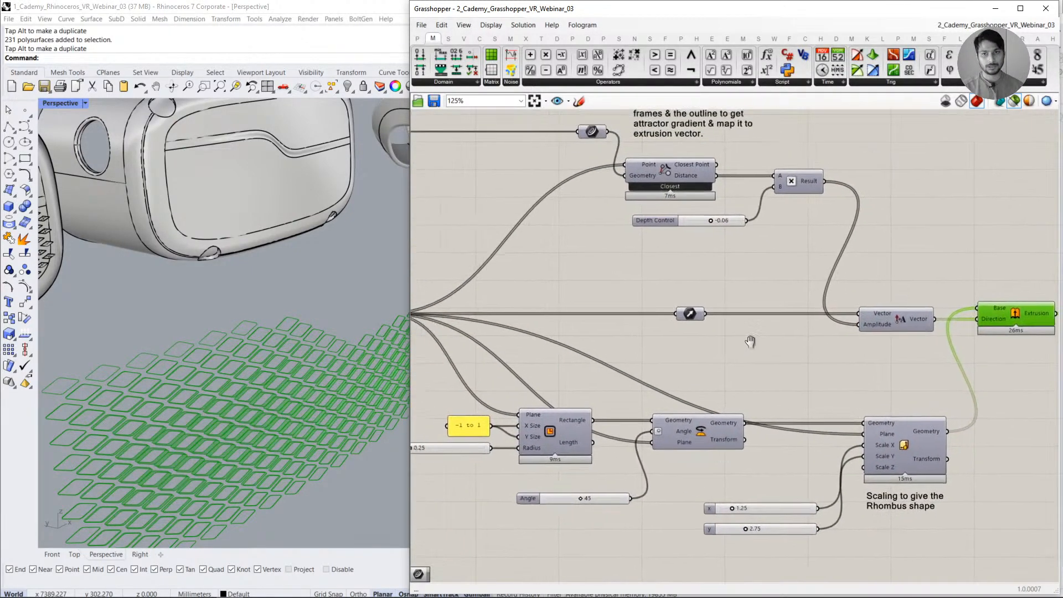
{"action": "scroll", "coordinate": [750, 342], "scroll_direction": "down", "scroll_amount": 3}
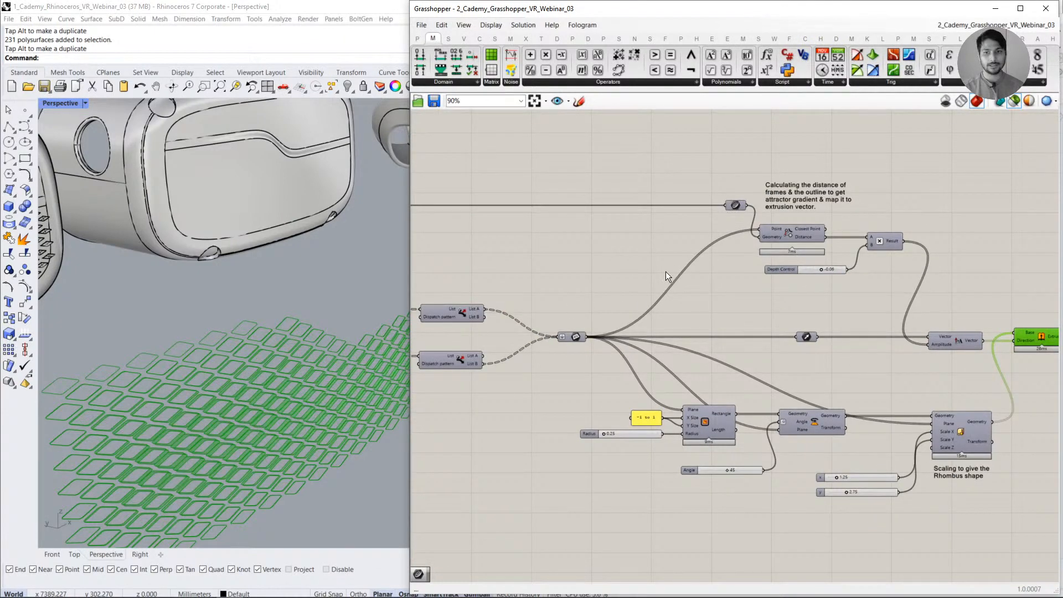
{"action": "left_click", "coordinate": [573, 337]}
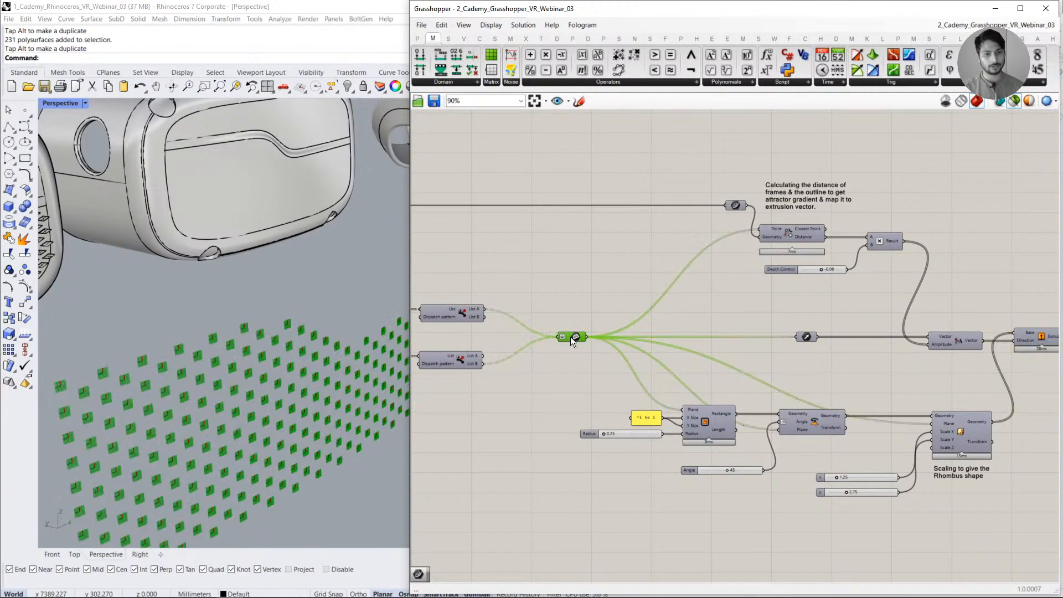
{"action": "left_click", "coordinate": [736, 205], "text": "shift"}
{"action": "left_click", "coordinate": [799, 237]}
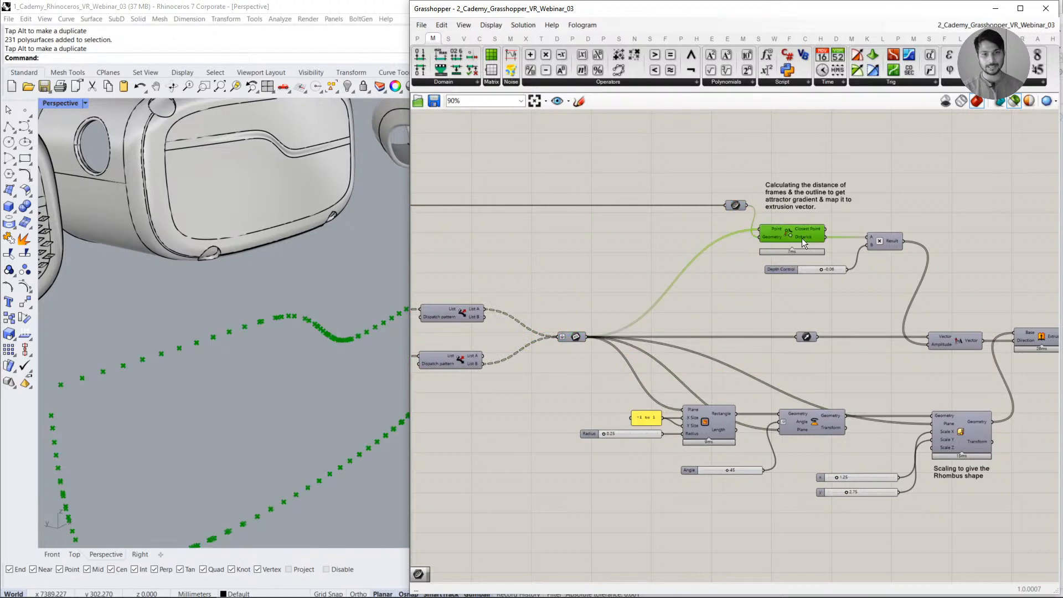
{"action": "left_click", "coordinate": [872, 240]}
{"action": "right_click_drag", "start_coordinate": [949, 335], "coordinate": [788, 292]}
{"action": "left_click", "coordinate": [788, 293]}
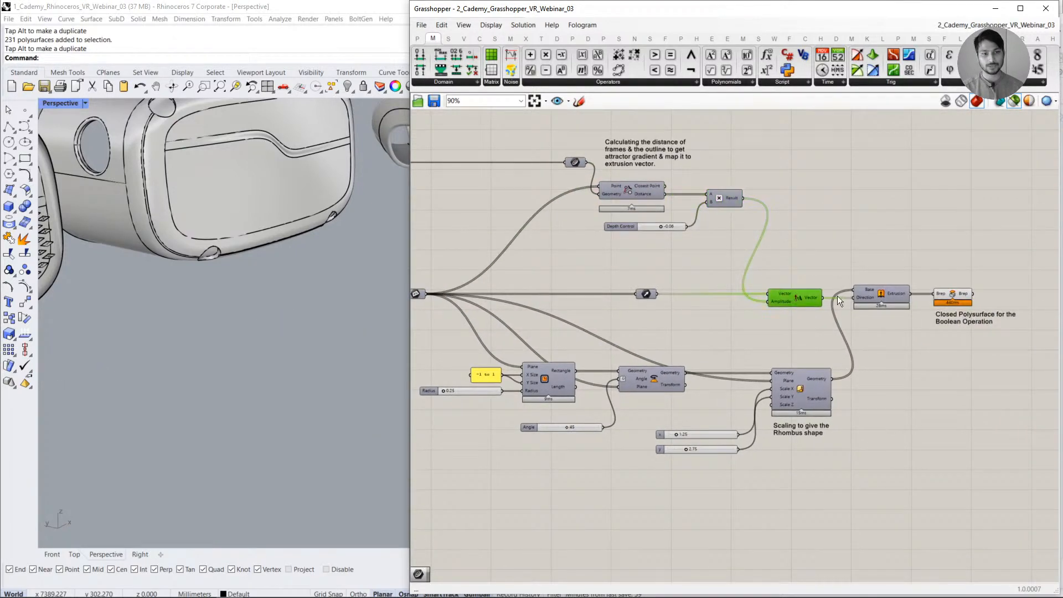
- Examine the Extrude component's preview for how the diamond depth varies across the panel
{"action": "left_click", "coordinate": [873, 297]}
{"action": "scroll", "coordinate": [250, 435], "scroll_direction": "up", "scroll_amount": 5}
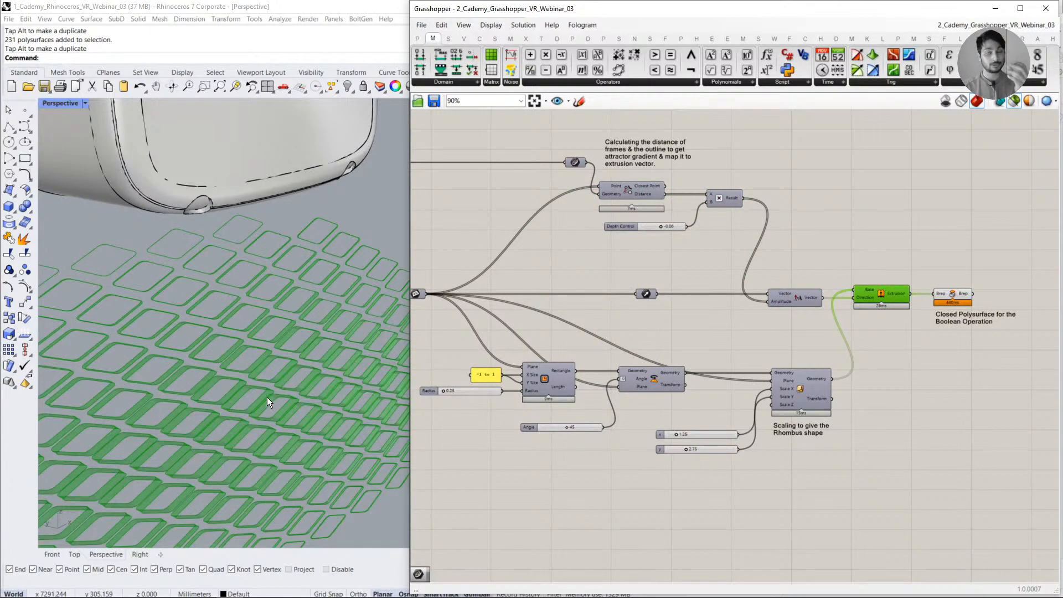
{"action": "right_click_drag", "start_coordinate": [234, 294], "coordinate": [271, 254]}
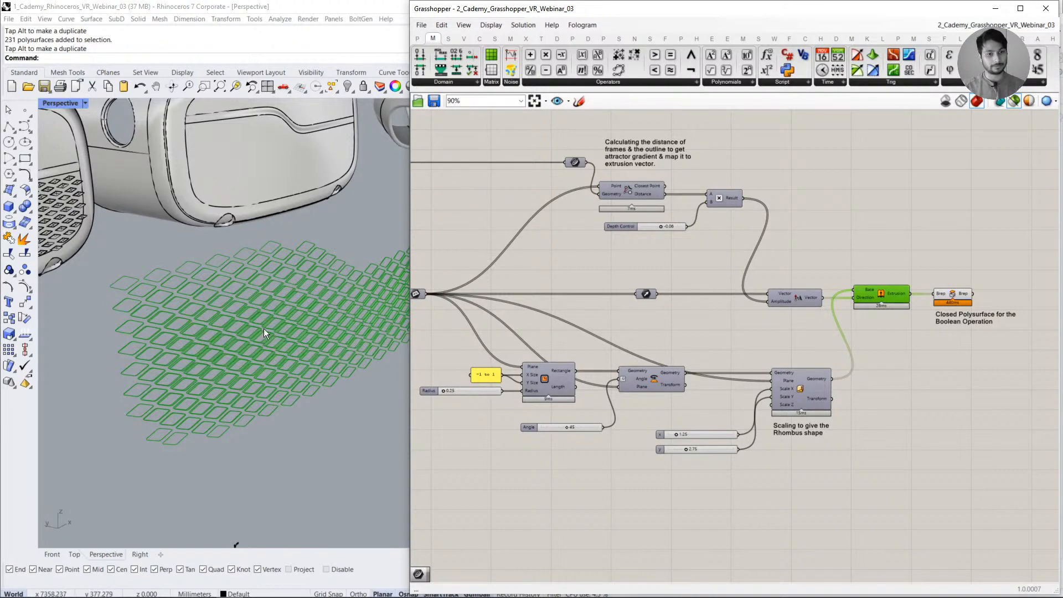
{"action": "scroll", "coordinate": [258, 353], "scroll_direction": "up", "scroll_amount": 6}
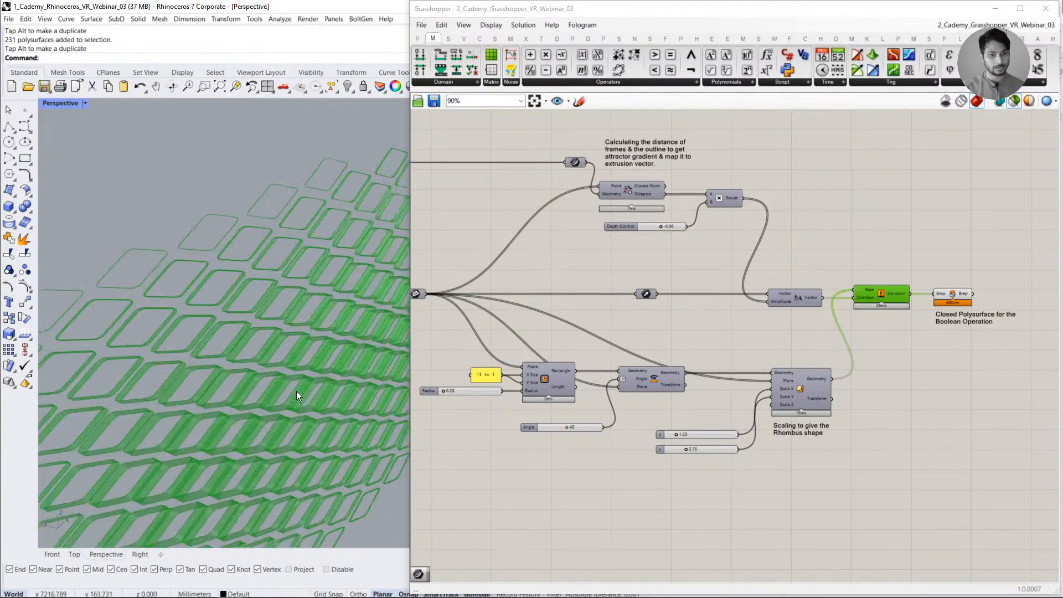
{"action": "scroll", "coordinate": [287, 343], "scroll_direction": "down", "scroll_amount": 2}
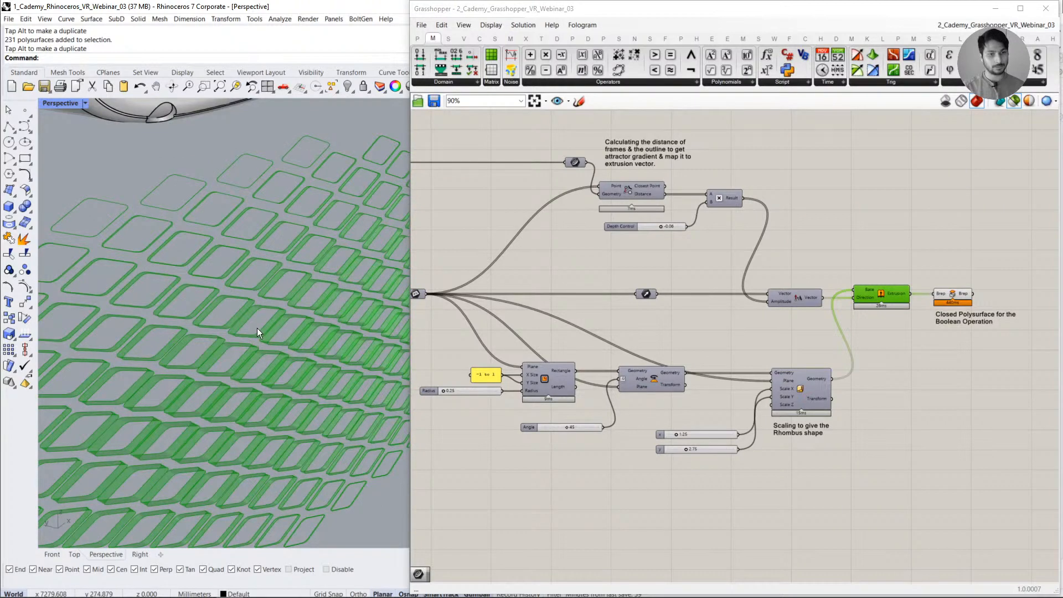
{"action": "scroll", "coordinate": [252, 327], "scroll_direction": "down", "scroll_amount": 9}
{"action": "scroll", "coordinate": [314, 304], "scroll_direction": "up", "scroll_amount": 4}
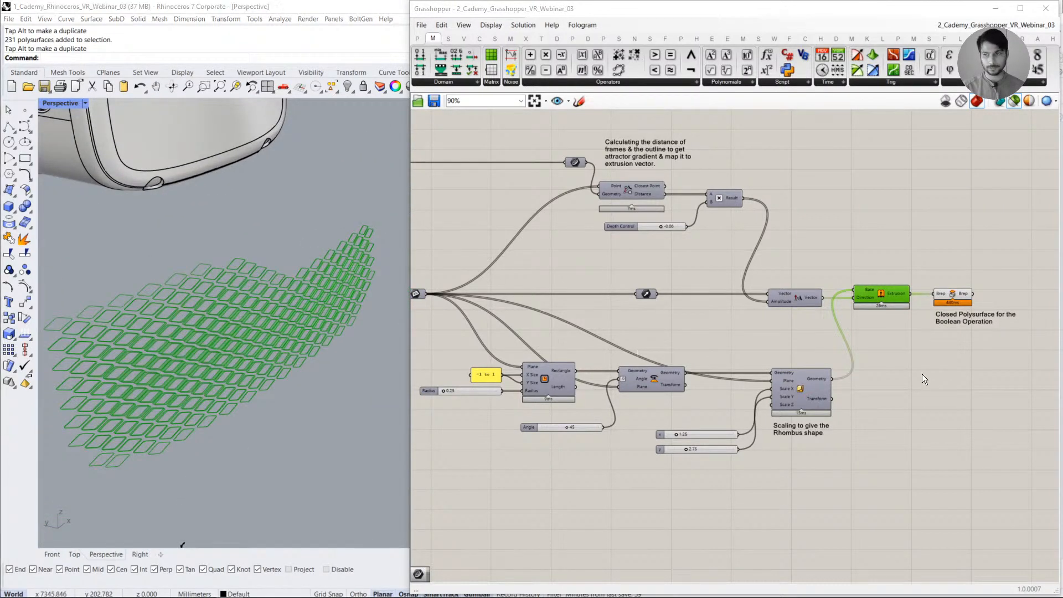
- Inspect the preview of the Cap Holes component beside the headset models
{"action": "left_click", "coordinate": [952, 294]}
{"action": "right_click_drag", "start_coordinate": [332, 388], "coordinate": [238, 344]}
{"action": "scroll", "coordinate": [237, 343], "scroll_direction": "down", "scroll_amount": 4}
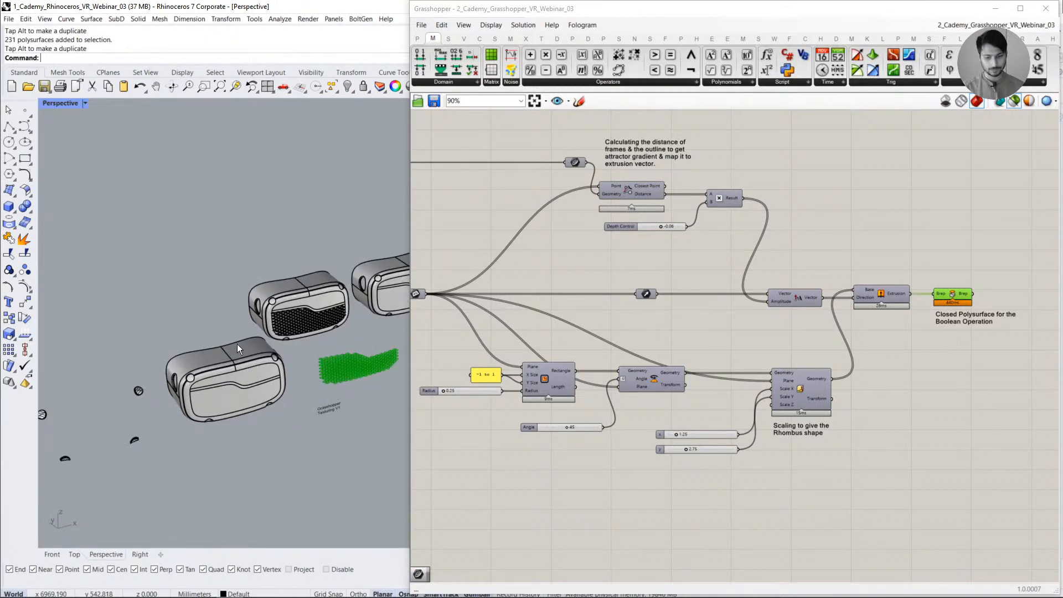
- Turn off the selected-only preview filter so all components preview, and frame the closed diamonds in the Rhino viewport
{"action": "left_click", "coordinate": [739, 331]}
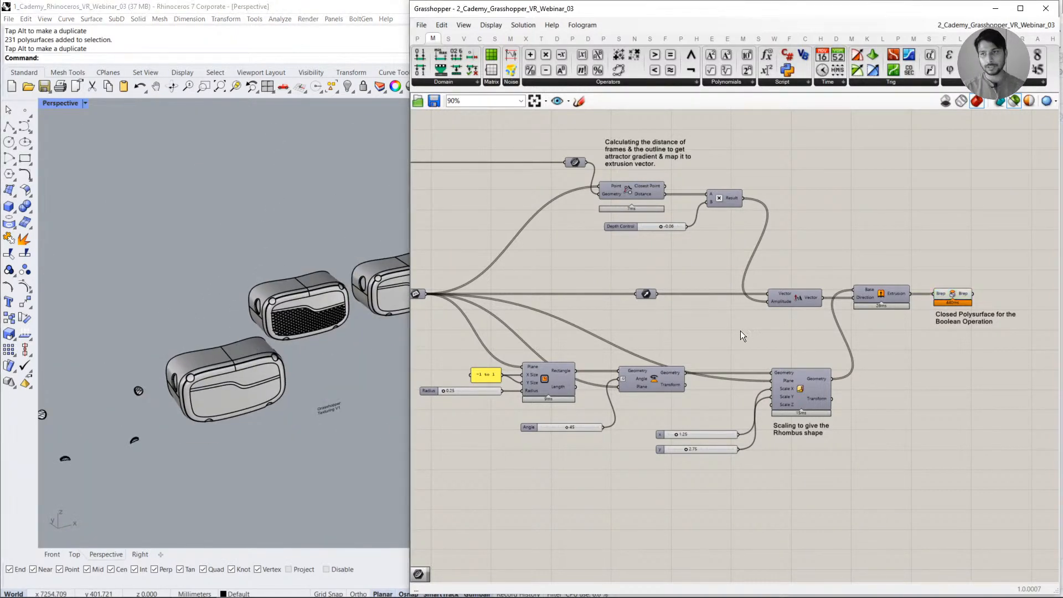
{"action": "left_click", "coordinate": [1019, 103]}
{"action": "right_click_drag", "start_coordinate": [401, 361], "coordinate": [309, 369], "text": "shift"}
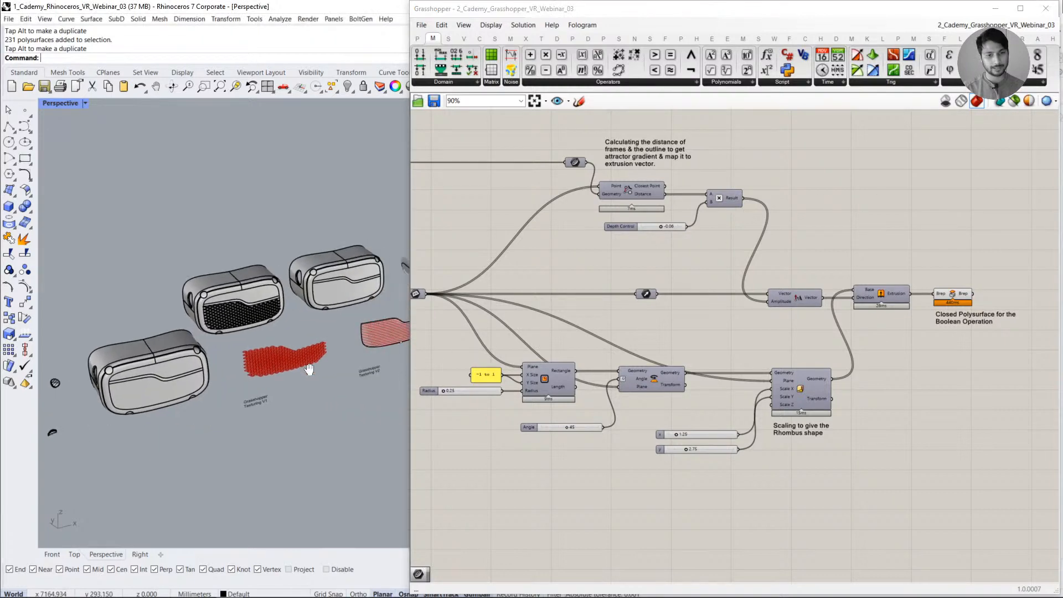
{"action": "scroll", "coordinate": [299, 371], "scroll_direction": "up", "scroll_amount": 5}
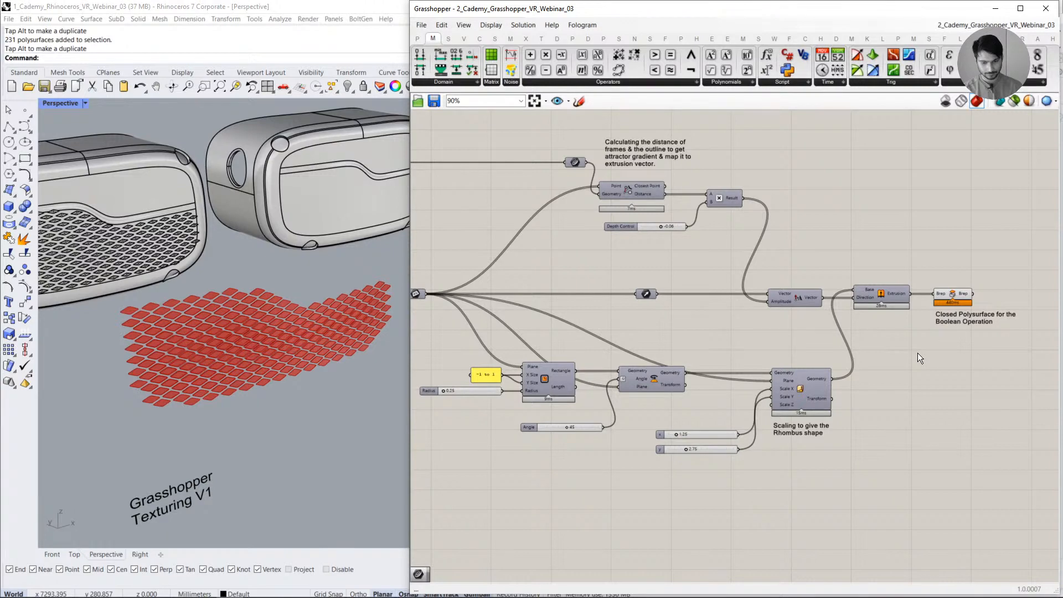
- Compare the Cap Holes preview with the baked diamond polysurfaces on the textured headset's front panel
{"action": "left_click", "coordinate": [941, 296]}
{"action": "left_click", "coordinate": [918, 370]}
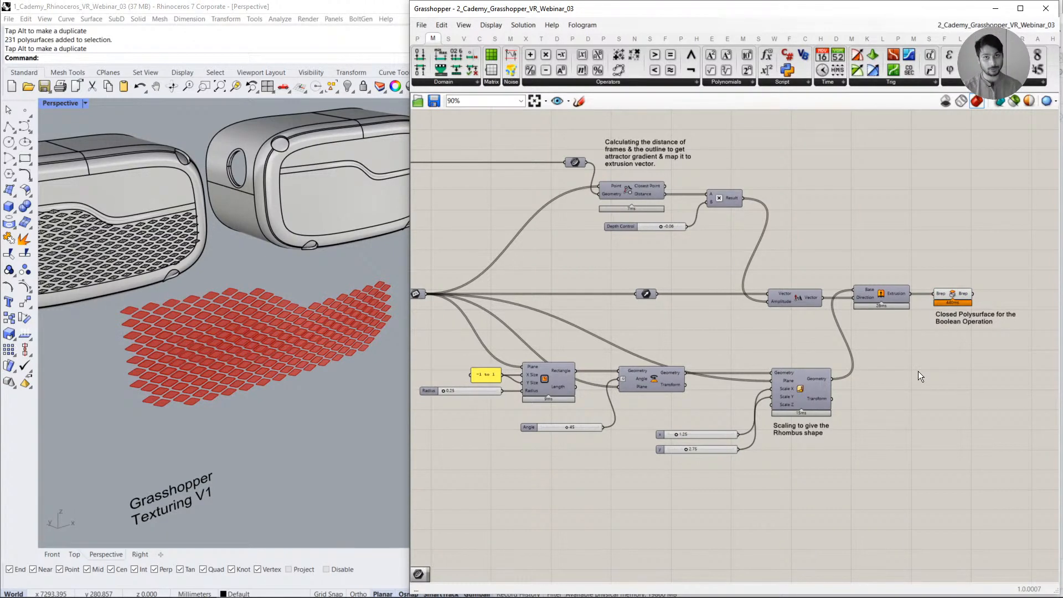
{"action": "right_click_drag", "start_coordinate": [151, 308], "coordinate": [155, 327]}
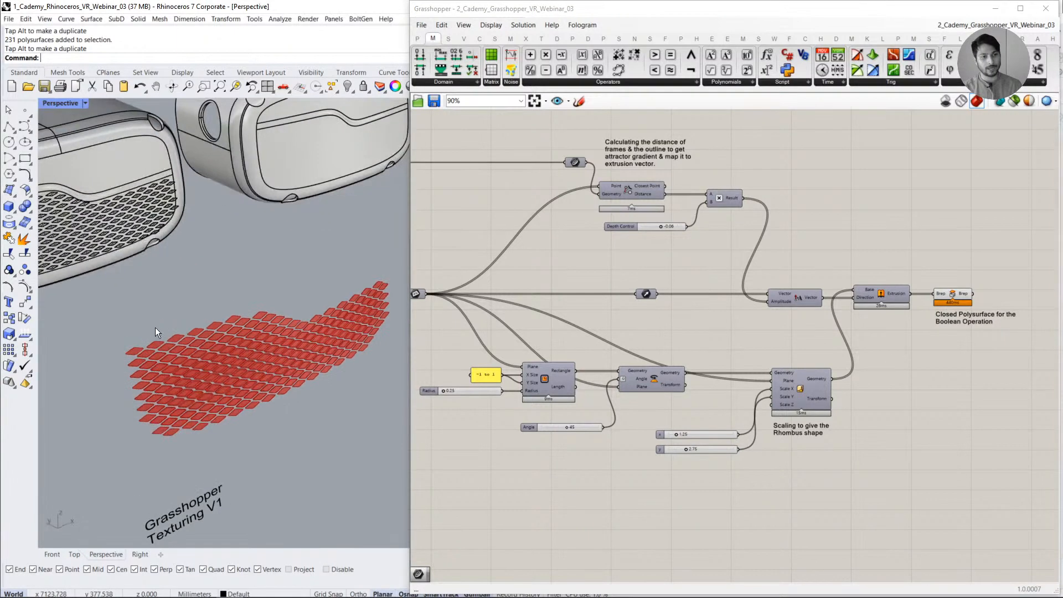
{"action": "left_click", "coordinate": [142, 212]}
{"action": "left_click", "coordinate": [216, 264]}
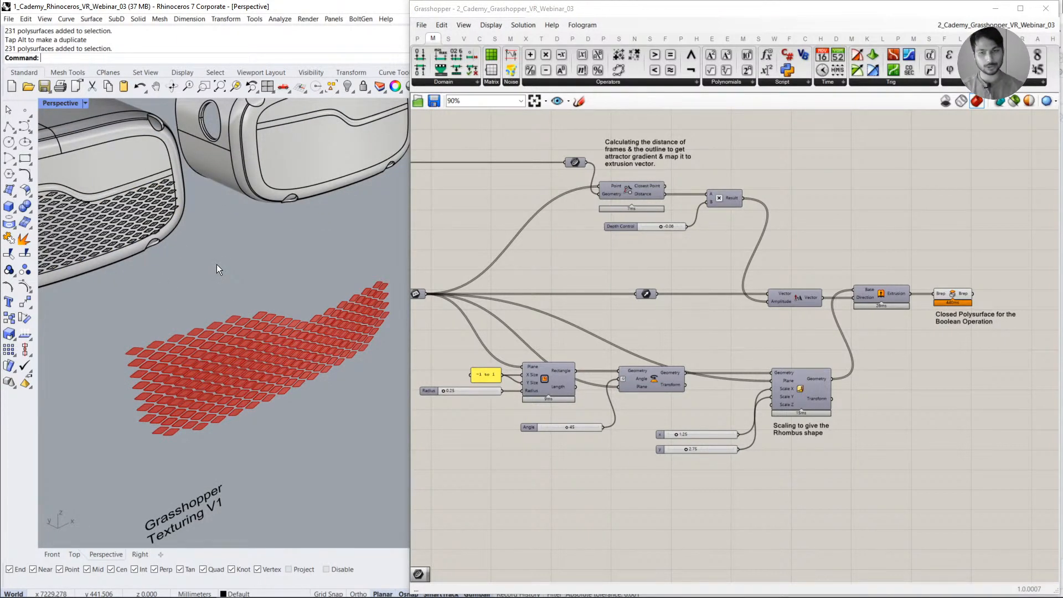
- Place a Fast Solid Difference component on the canvas above the Cap Holes component
{"action": "right_click_drag", "start_coordinate": [913, 232], "coordinate": [811, 231]}
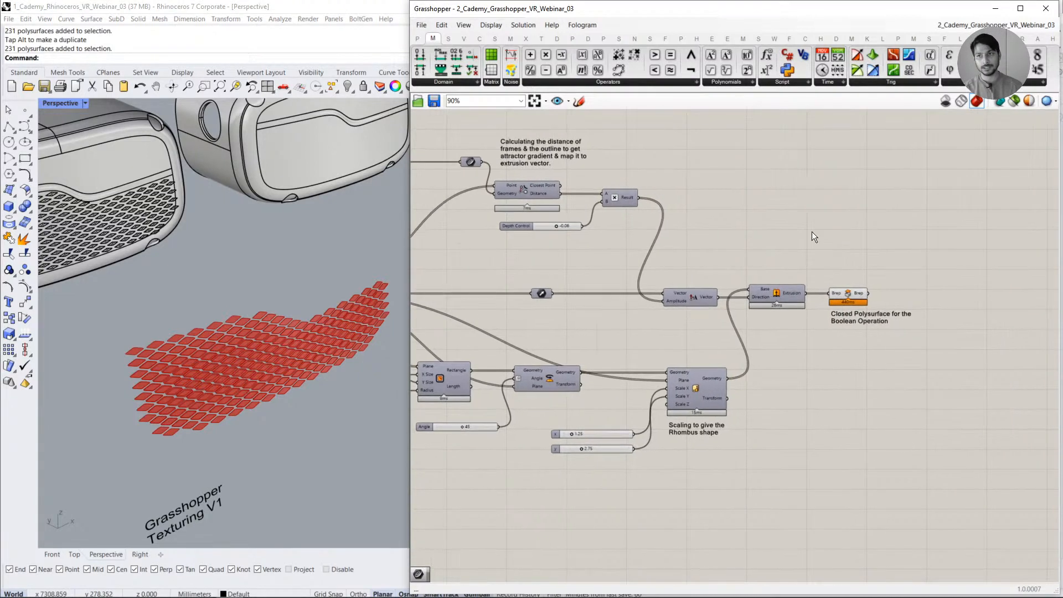
{"action": "left_click", "coordinate": [758, 39]}
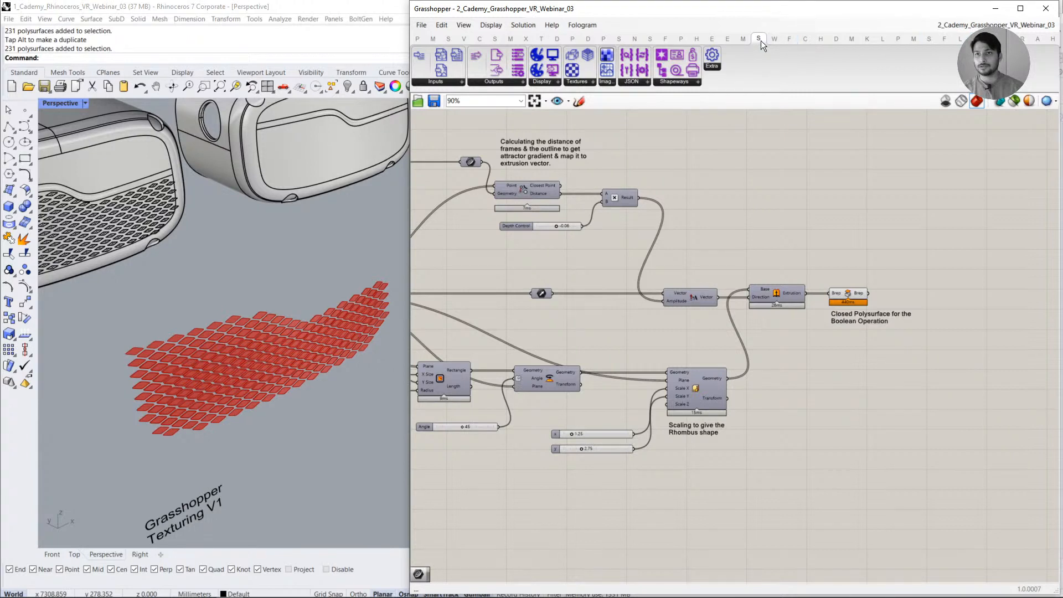
{"action": "left_click", "coordinate": [651, 40]}
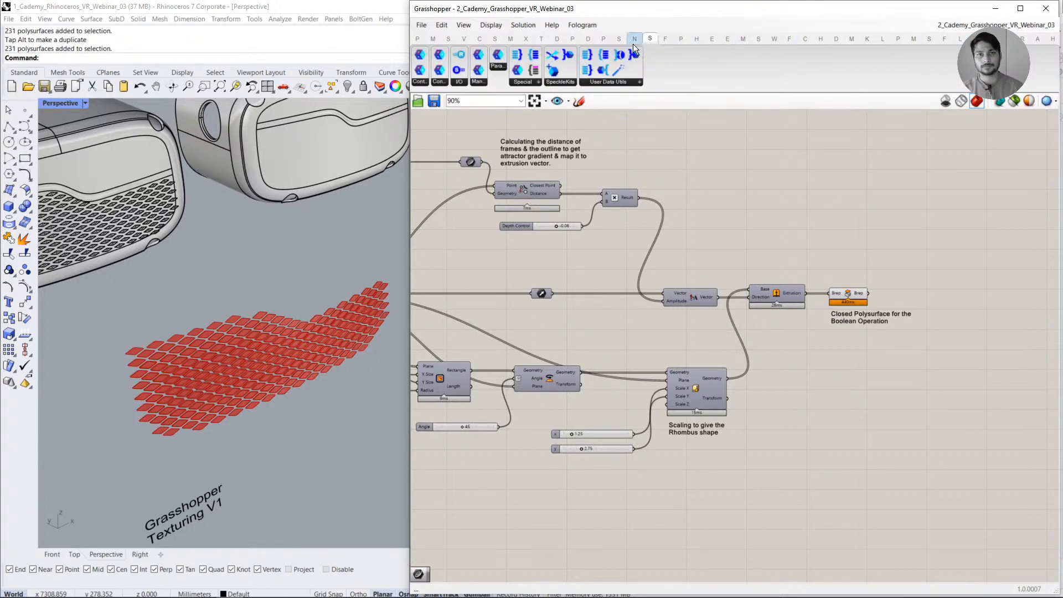
{"action": "left_click", "coordinate": [924, 37]}
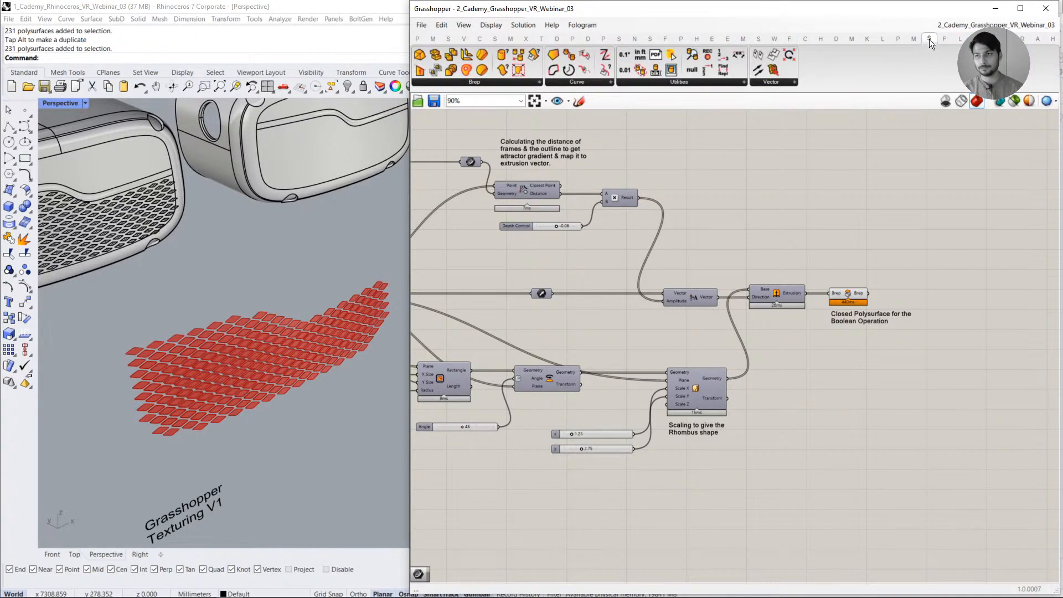
{"action": "left_click", "coordinate": [477, 82]}
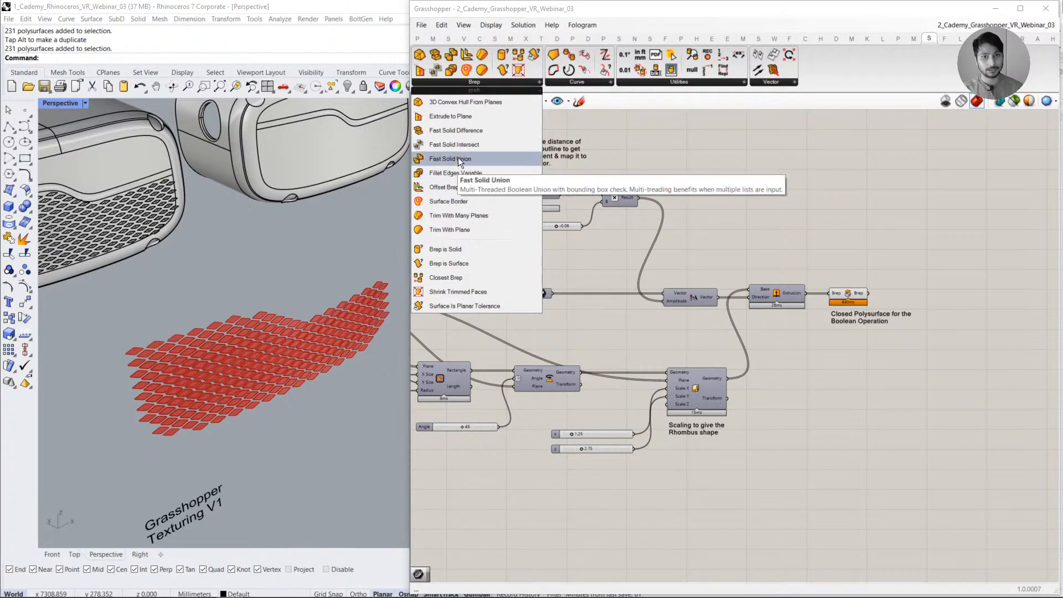
{"action": "left_click", "coordinate": [453, 131]}
{"action": "left_click", "coordinate": [852, 255]}
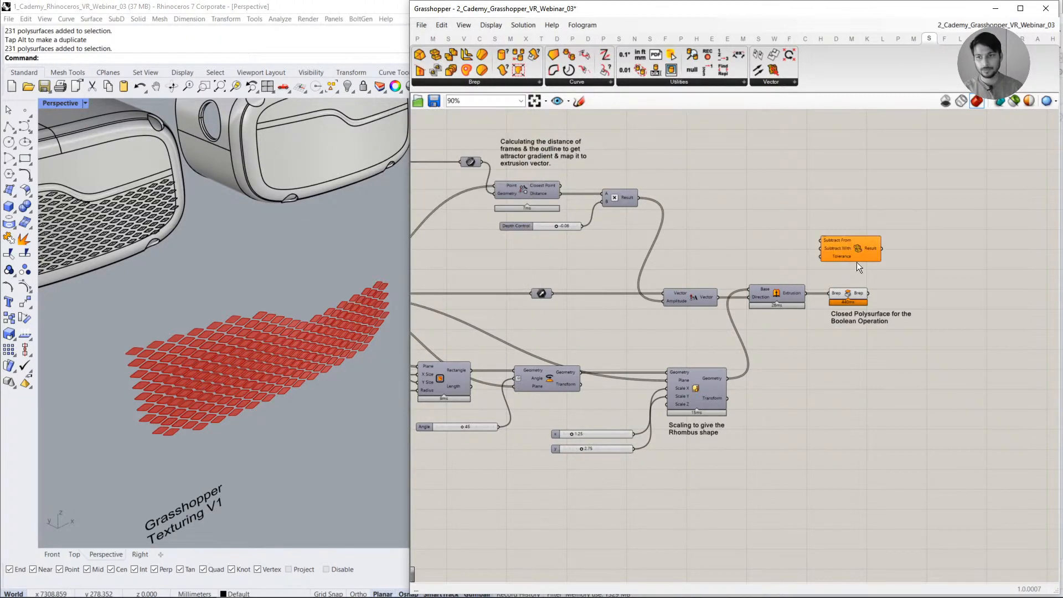
{"action": "scroll", "coordinate": [873, 281], "scroll_direction": "up", "scroll_amount": 3}
{"action": "right_click_drag", "start_coordinate": [872, 281], "coordinate": [799, 284]}
{"action": "left_click_drag", "start_coordinate": [732, 225], "coordinate": [749, 222]}
{"action": "left_click", "coordinate": [765, 250]}
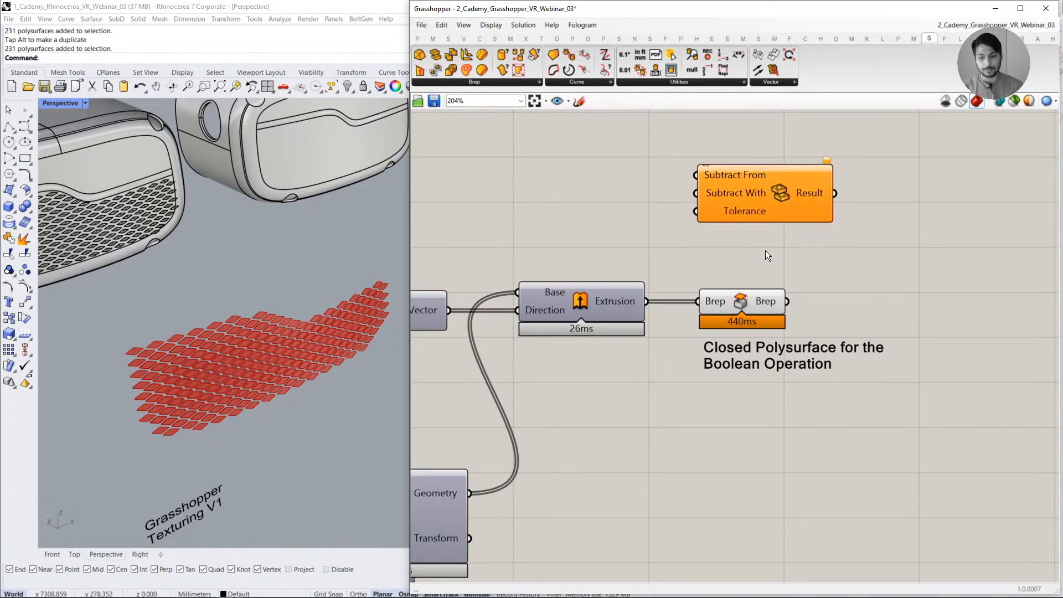
- Check the parallel computing and bounding box options of the Fast Solid Difference component
{"action": "right_click_drag", "start_coordinate": [765, 250], "coordinate": [735, 272]}
{"action": "scroll", "coordinate": [691, 185], "scroll_direction": "up", "scroll_amount": 5}
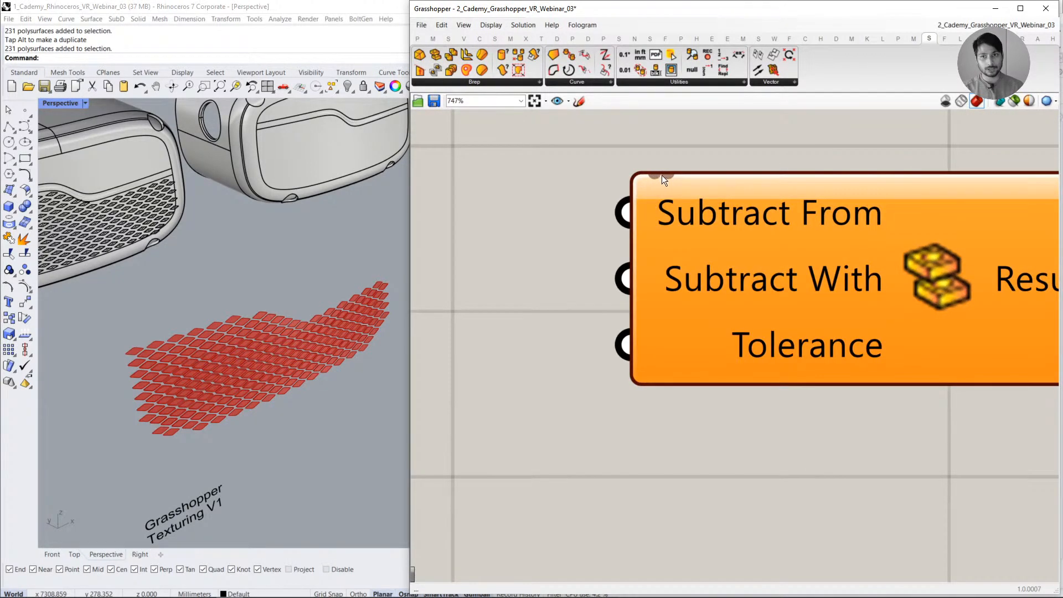
{"action": "right_click", "coordinate": [662, 175]}
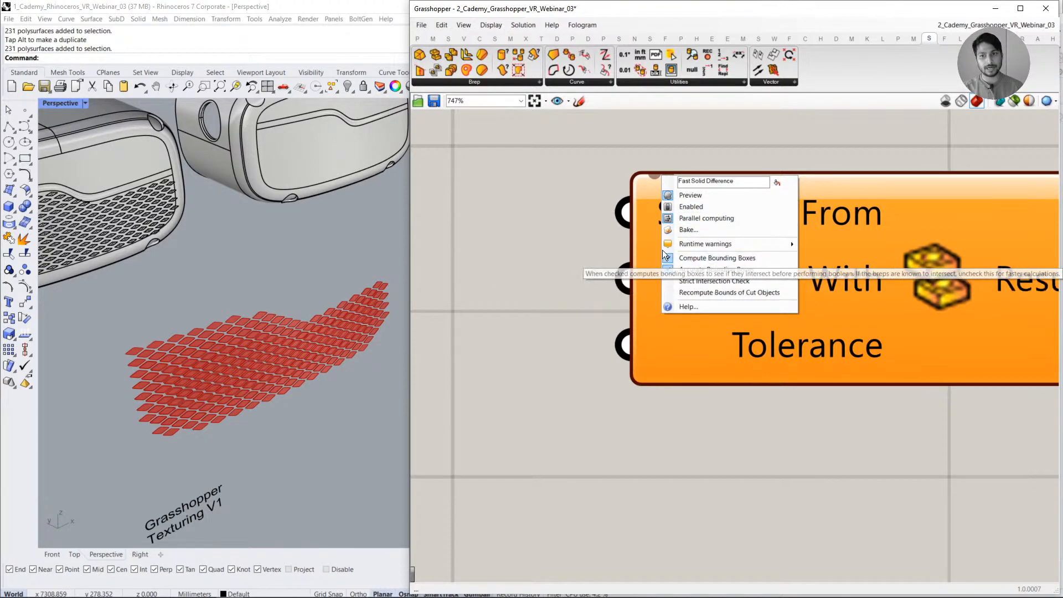
{"action": "left_click", "coordinate": [683, 220]}
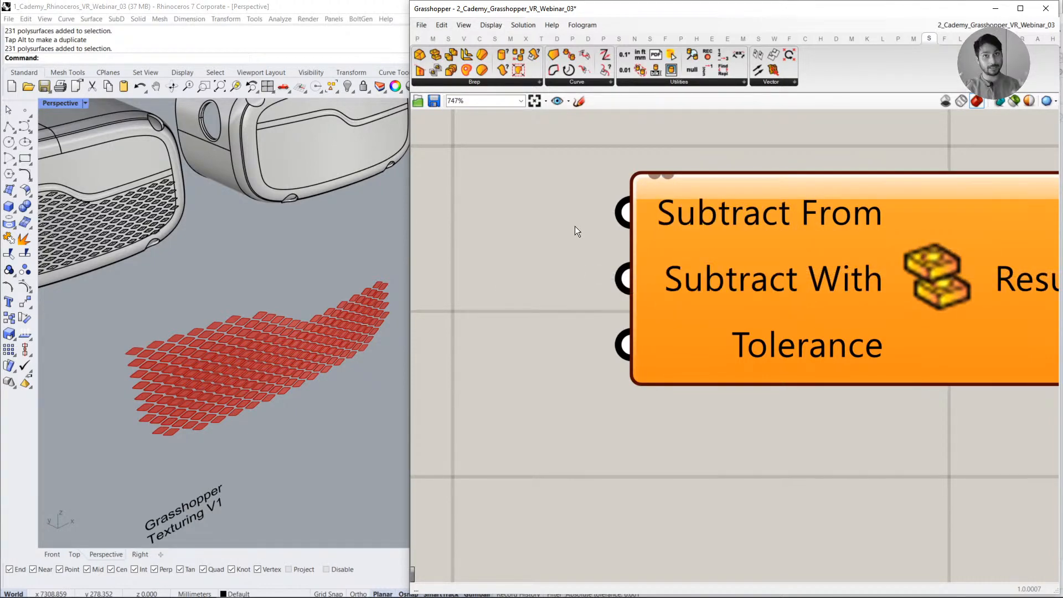
{"action": "scroll", "coordinate": [574, 226], "scroll_direction": "down", "scroll_amount": 6}
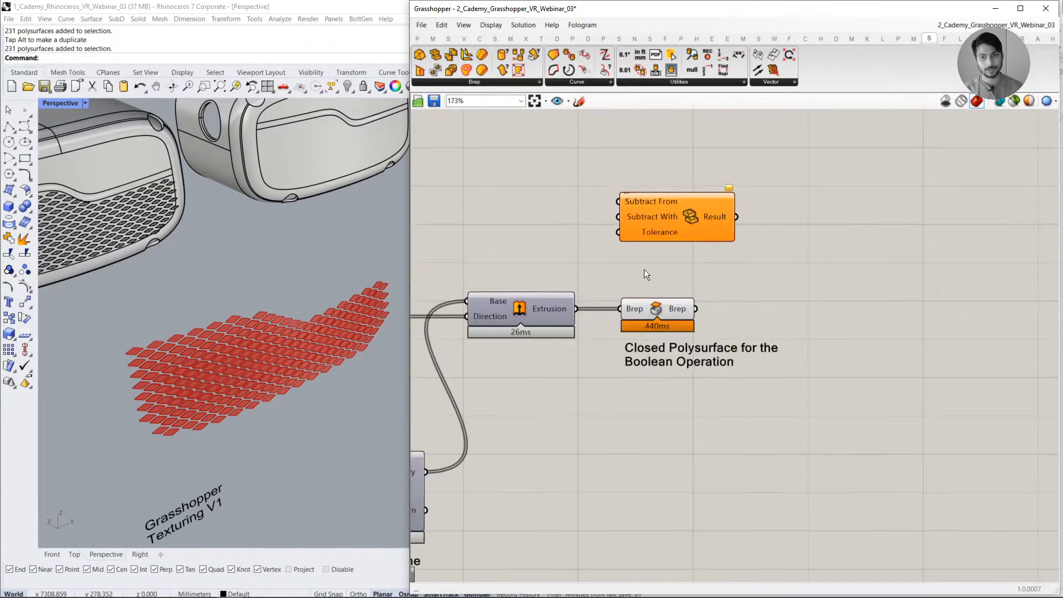
- Place a standard Solid Difference component above the Fast Solid Difference component
{"action": "left_click", "coordinate": [430, 40]}
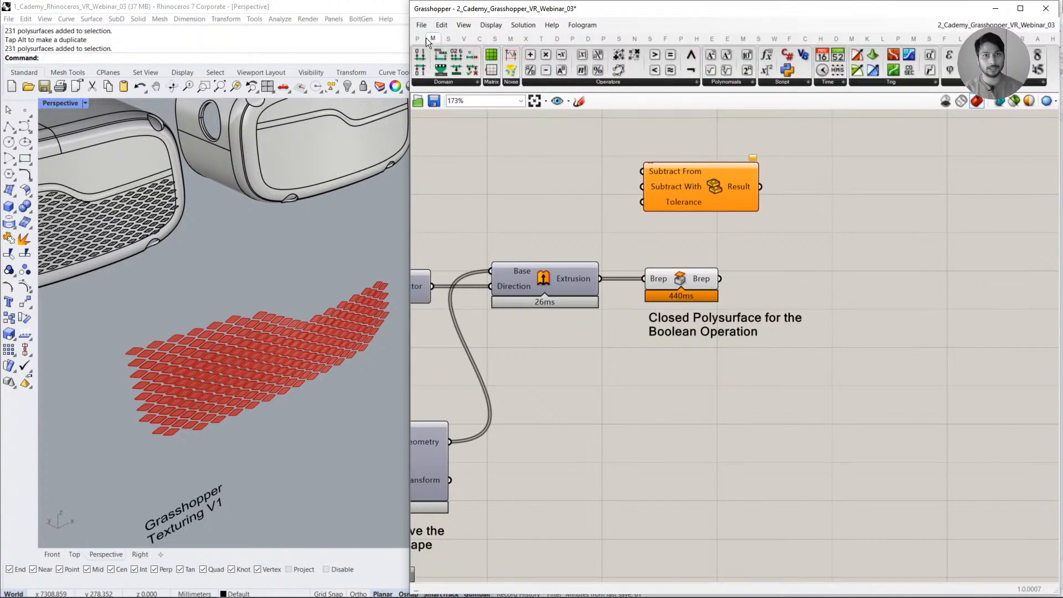
{"action": "left_click", "coordinate": [525, 39]}
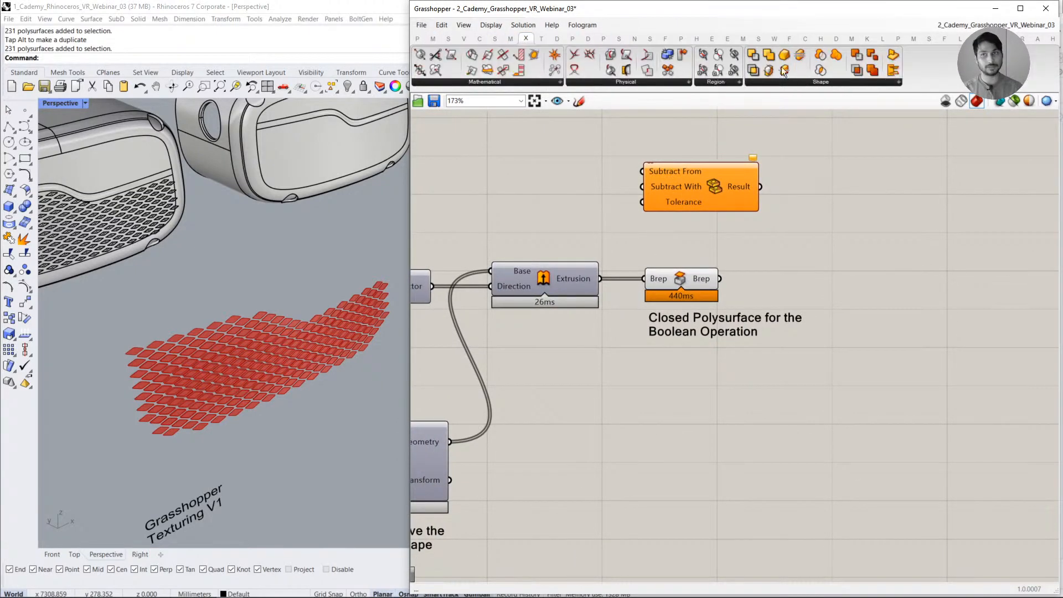
{"action": "left_click", "coordinate": [831, 80]}
{"action": "left_click", "coordinate": [849, 102]}
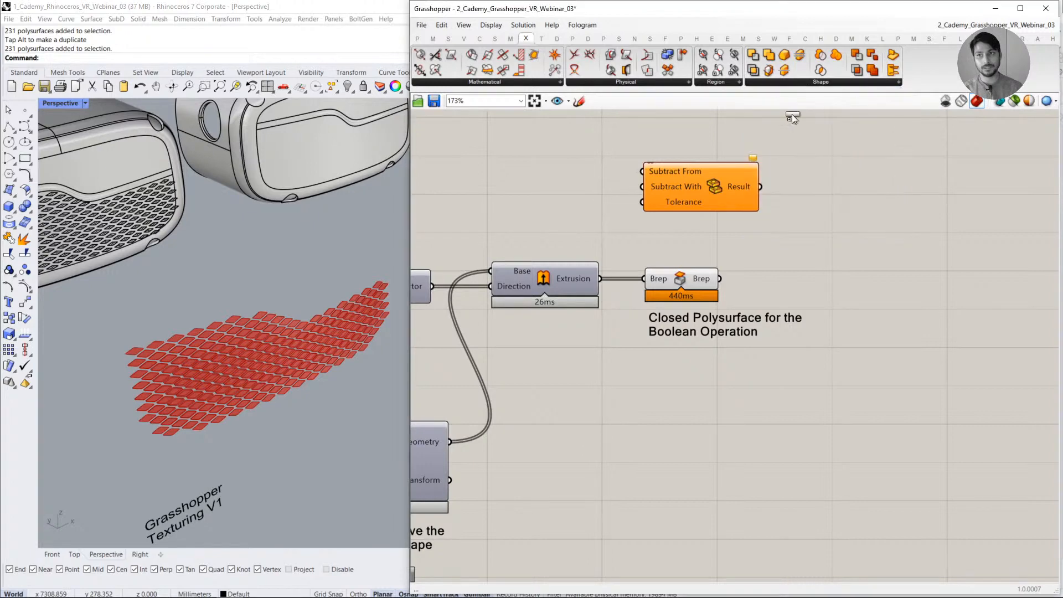
{"action": "left_click", "coordinate": [703, 123]}
- Arrange the Solid Difference component directly above Fast Solid Difference so the two can be compared
{"action": "scroll", "coordinate": [701, 185], "scroll_direction": "up", "scroll_amount": 2}
{"action": "left_click_drag", "start_coordinate": [619, 177], "coordinate": [703, 177]}
{"action": "scroll", "coordinate": [703, 177], "scroll_direction": "up", "scroll_amount": 4}
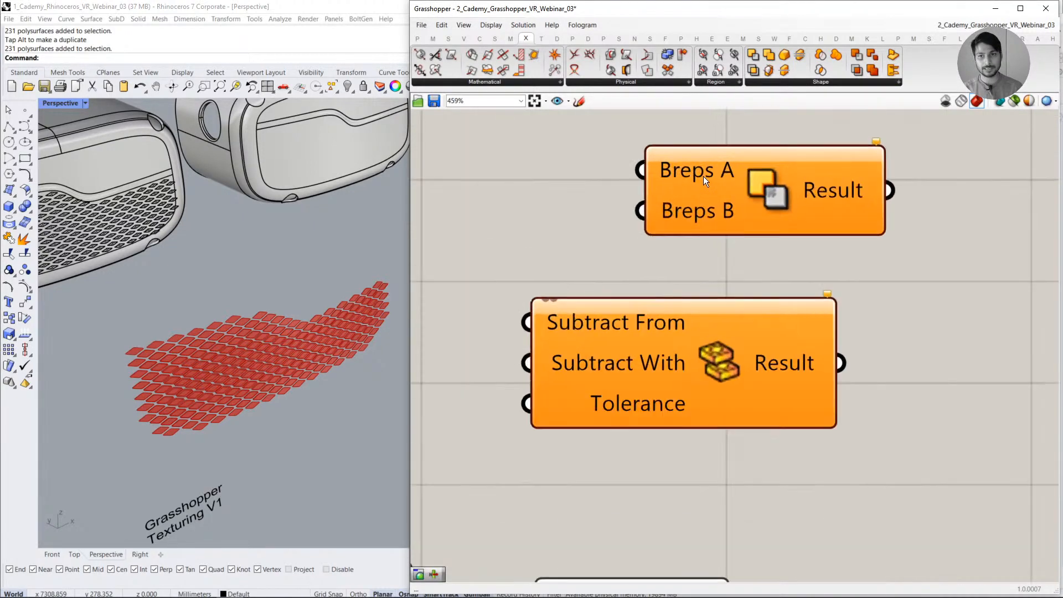
{"action": "left_click_drag", "start_coordinate": [650, 152], "coordinate": [597, 164]}
{"action": "scroll", "coordinate": [592, 210], "scroll_direction": "down", "scroll_amount": 3}
{"action": "left_click", "coordinate": [728, 269]}
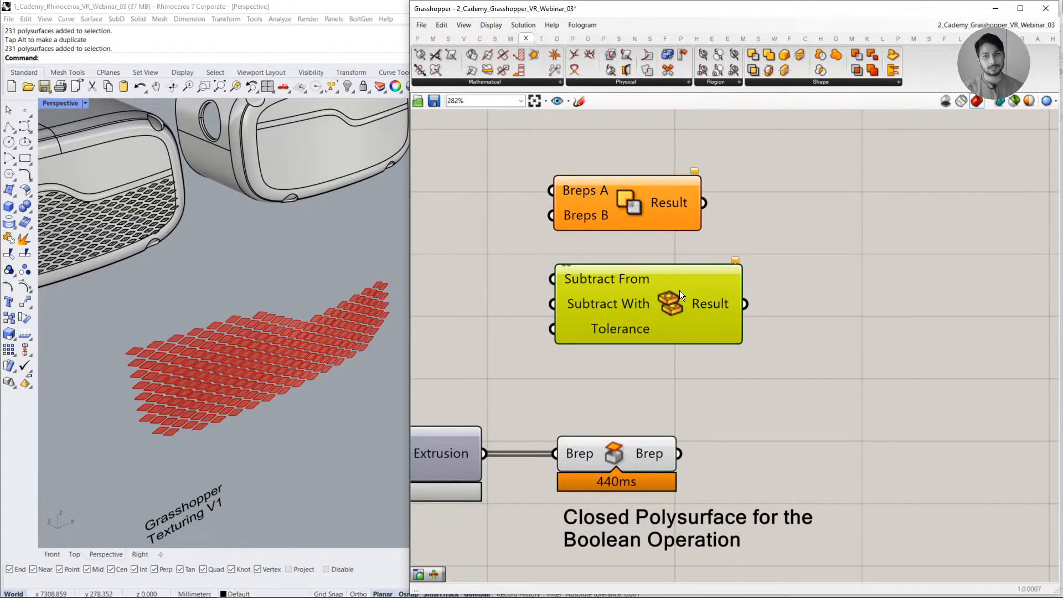
{"action": "left_click", "coordinate": [733, 239]}
- Add a Bifocals component near the Multiplication component to label every component with its full name
{"action": "scroll", "coordinate": [733, 239], "scroll_direction": "down", "scroll_amount": 5}
{"action": "right_click_drag", "start_coordinate": [652, 302], "coordinate": [763, 272]}
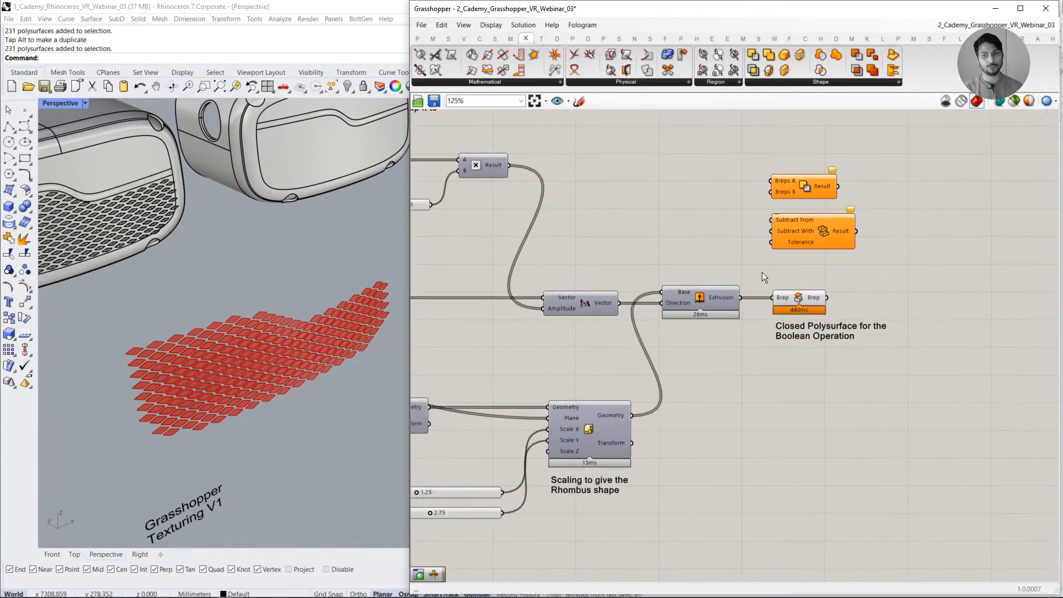
{"action": "scroll", "coordinate": [747, 244], "scroll_direction": "up", "scroll_amount": 1}
{"action": "double_click", "coordinate": [674, 247]}
{"action": "type", "text": "bif"}
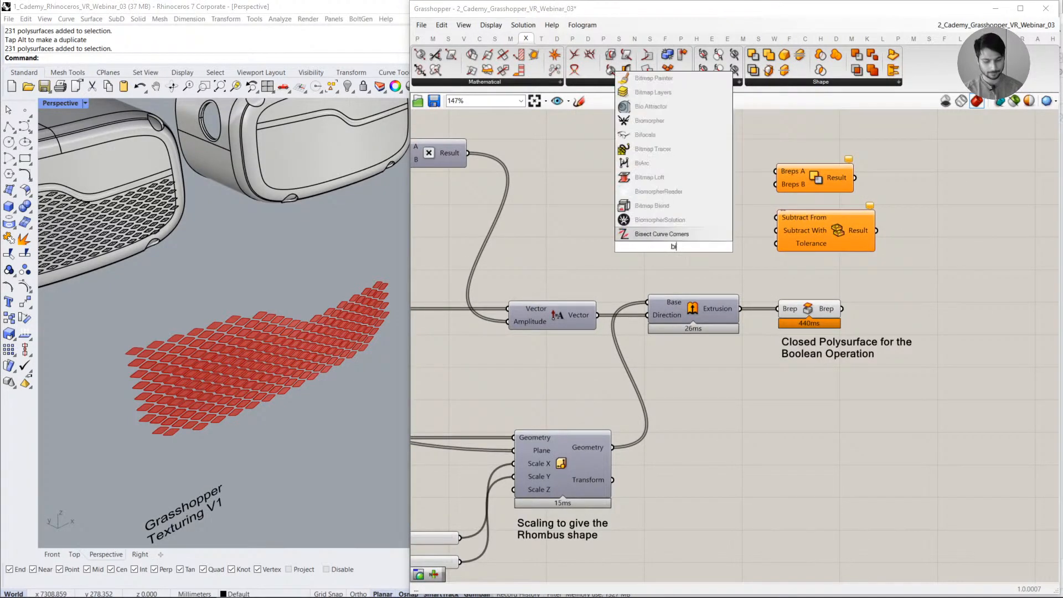
{"action": "key", "text": "Return"}
{"action": "left_click_drag", "start_coordinate": [673, 247], "coordinate": [572, 140]}
- Reposition the two difference components and align their left edges with Cap Holes
{"action": "left_click_drag", "start_coordinate": [804, 228], "coordinate": [792, 247]}
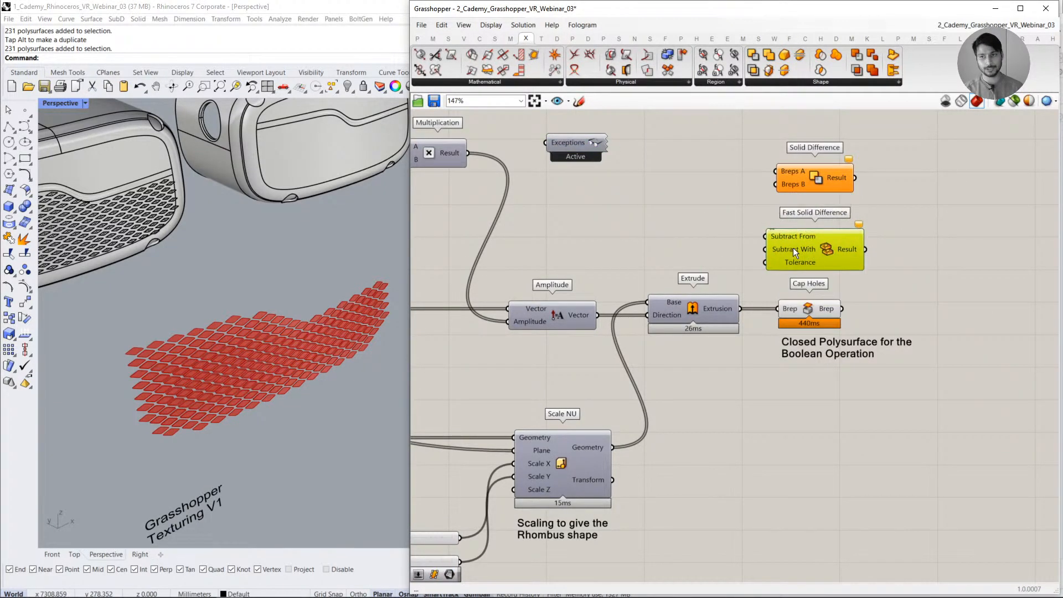
{"action": "left_click", "coordinate": [746, 255]}
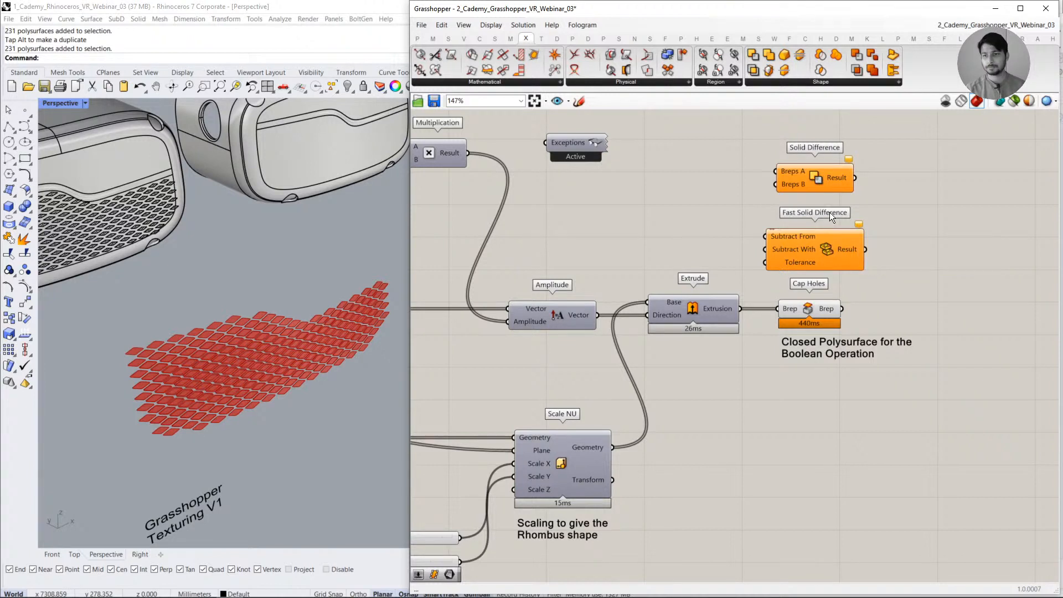
{"action": "left_click_drag", "start_coordinate": [811, 238], "coordinate": [823, 236]}
{"action": "left_click_drag", "start_coordinate": [808, 178], "coordinate": [784, 314]}
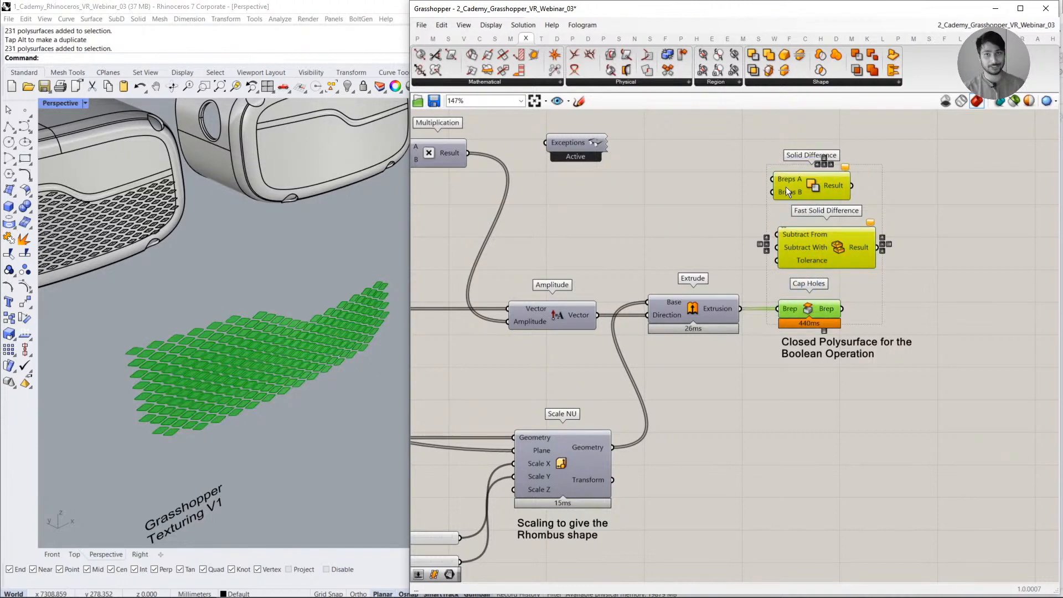
{"action": "left_click", "coordinate": [818, 164]}
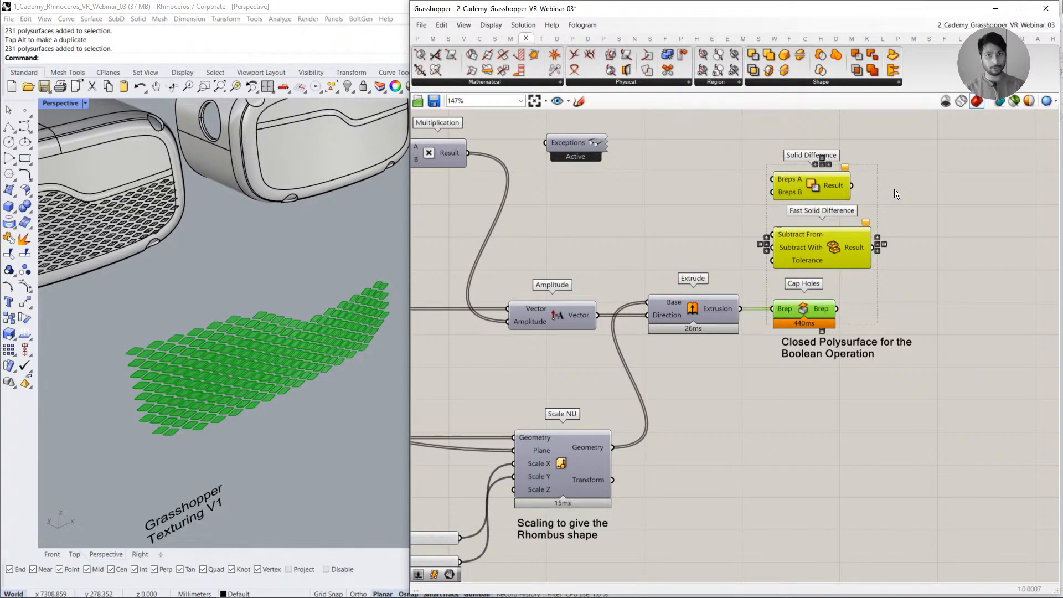
{"action": "left_click", "coordinate": [869, 203]}
{"action": "left_click", "coordinate": [807, 190]}
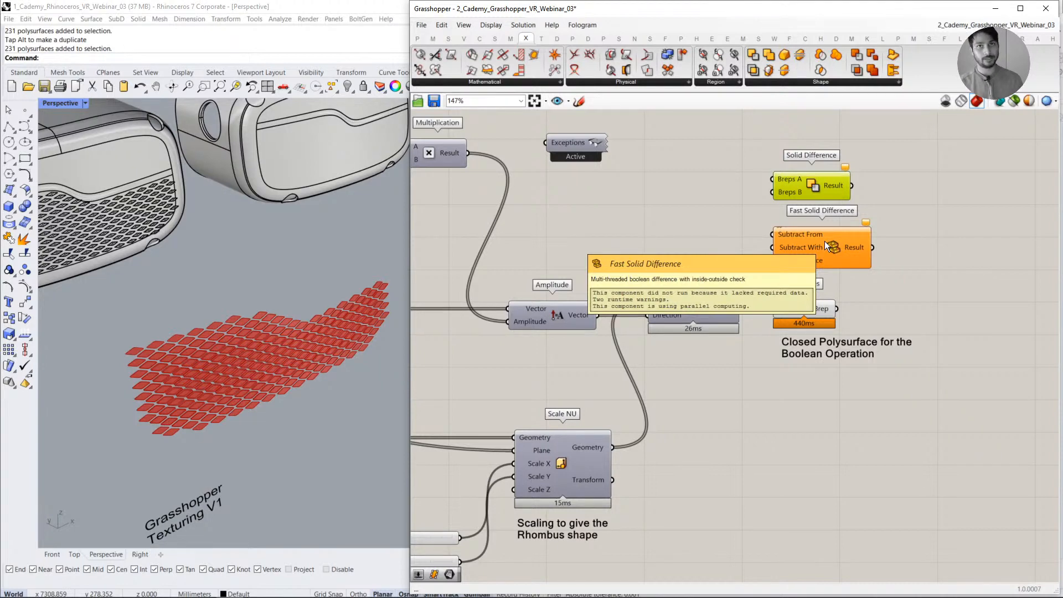
- Examine the Grasshopper Texturing V2 panel in Rhino and locate its contour-and-pipe definition on the Grasshopper canvas
{"action": "left_click", "coordinate": [689, 232]}
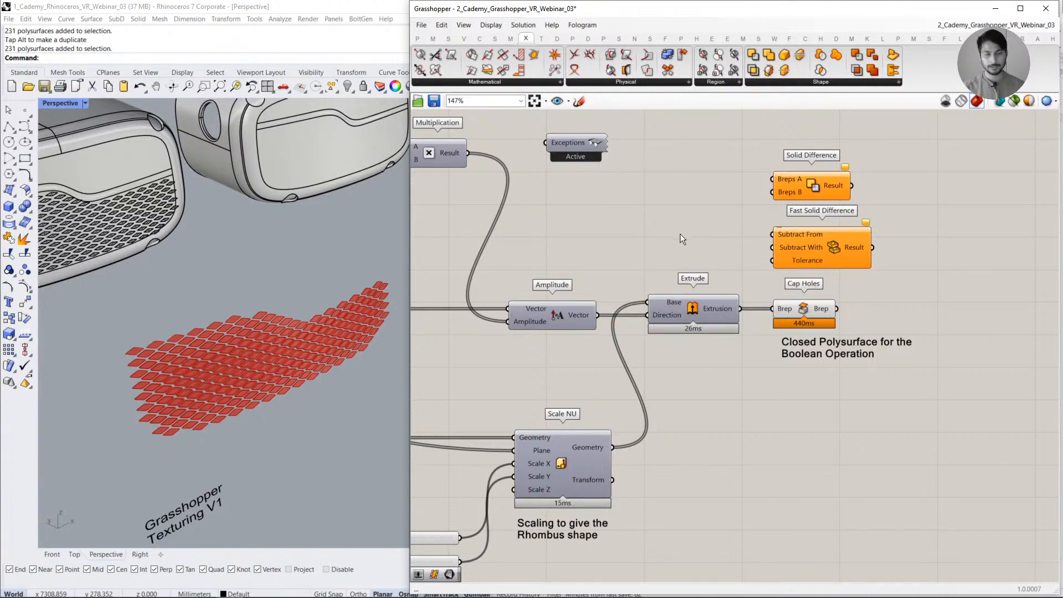
{"action": "right_click_drag", "start_coordinate": [320, 297], "coordinate": [288, 314], "text": "shift"}
{"action": "scroll", "coordinate": [288, 312], "scroll_direction": "down", "scroll_amount": 7}
{"action": "right_click_drag", "start_coordinate": [379, 297], "coordinate": [283, 320], "text": "shift"}
{"action": "scroll", "coordinate": [283, 321], "scroll_direction": "up", "scroll_amount": 5}
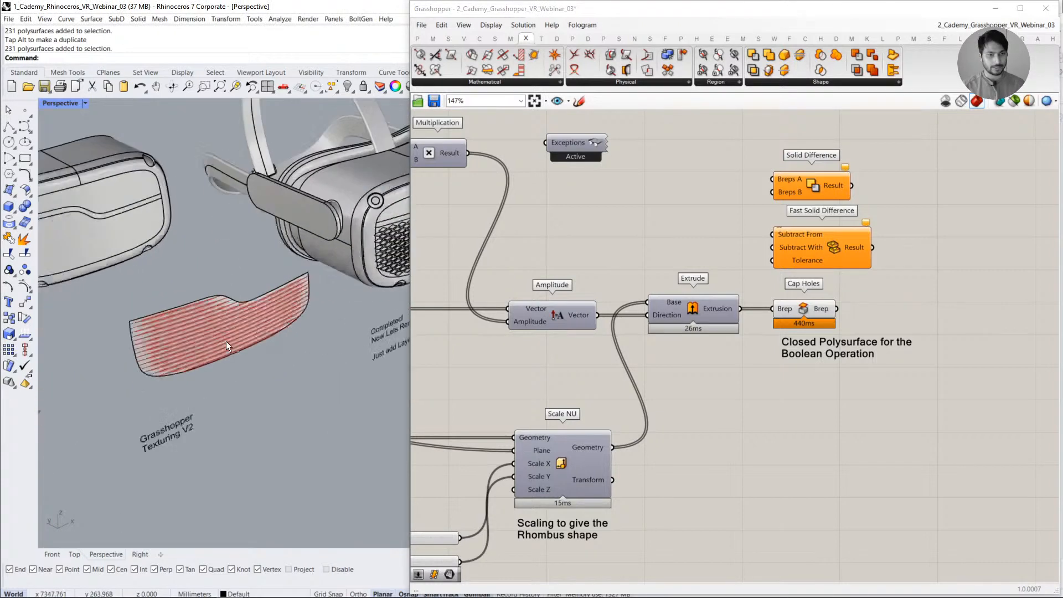
{"action": "scroll", "coordinate": [849, 237], "scroll_direction": "down", "scroll_amount": 4}
{"action": "scroll", "coordinate": [683, 284], "scroll_direction": "down", "scroll_amount": 3}
{"action": "right_click_drag", "start_coordinate": [683, 284], "coordinate": [856, 214]}
{"action": "right_click_drag", "start_coordinate": [660, 327], "coordinate": [805, 233]}
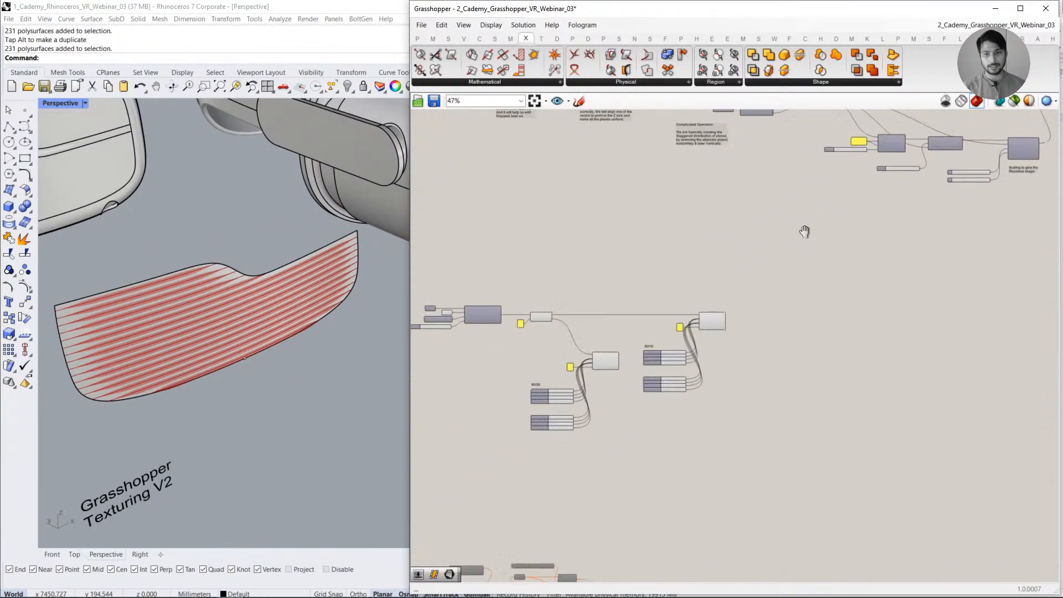
{"action": "right_click_drag", "start_coordinate": [597, 336], "coordinate": [712, 285]}
{"action": "scroll", "coordinate": [553, 277], "scroll_direction": "up", "scroll_amount": 5}
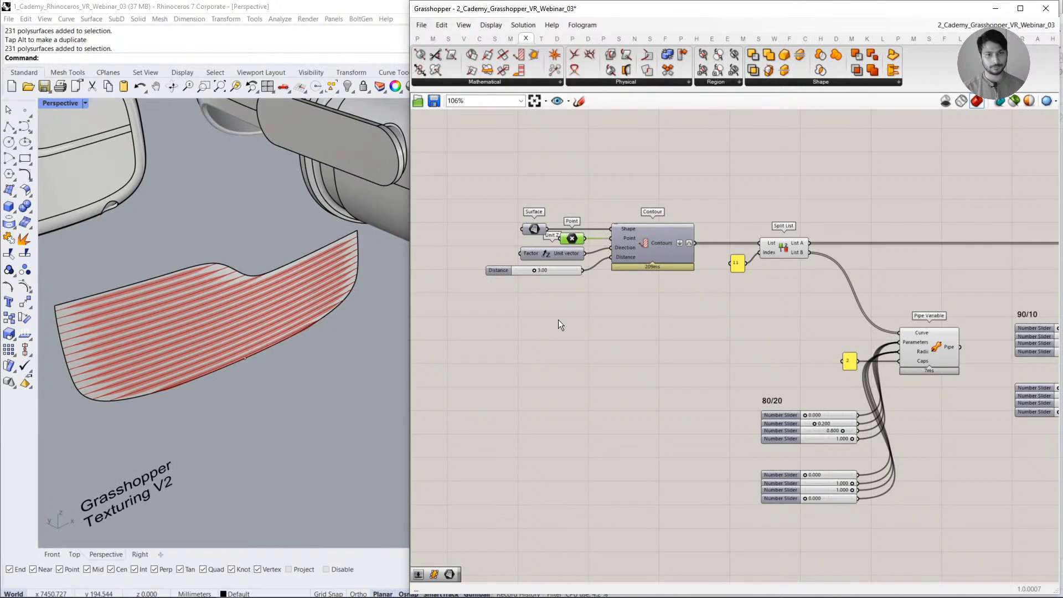
- Limit the geometry preview to selected components and inspect the Surface and Contour components of the V2 definition
{"action": "left_click", "coordinate": [630, 237]}
{"action": "scroll", "coordinate": [533, 232], "scroll_direction": "up", "scroll_amount": 3}
{"action": "left_click", "coordinate": [533, 230]}
{"action": "left_click", "coordinate": [1015, 101]}
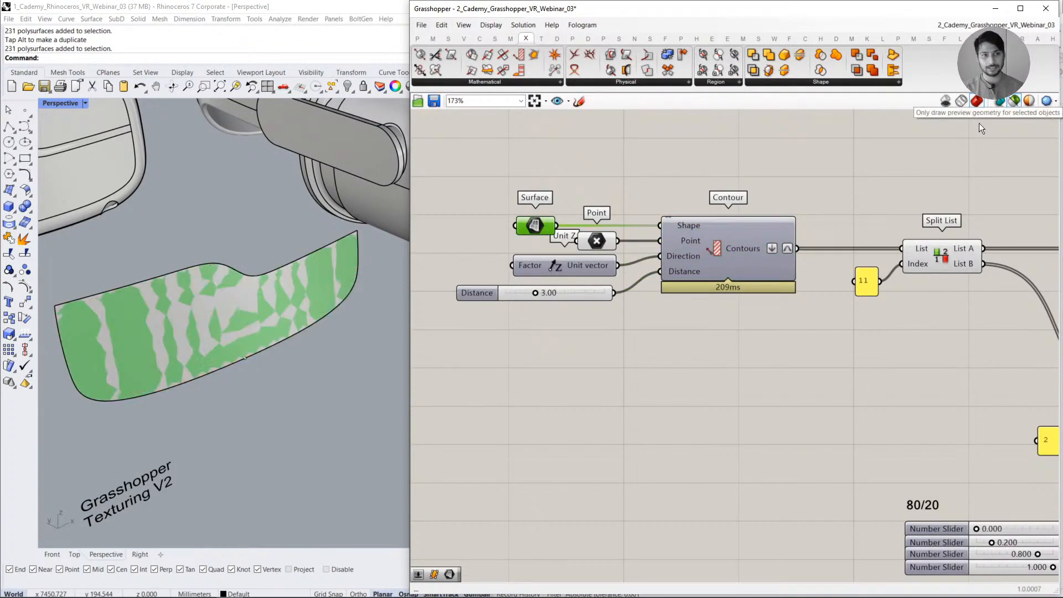
{"action": "left_click", "coordinate": [729, 242]}
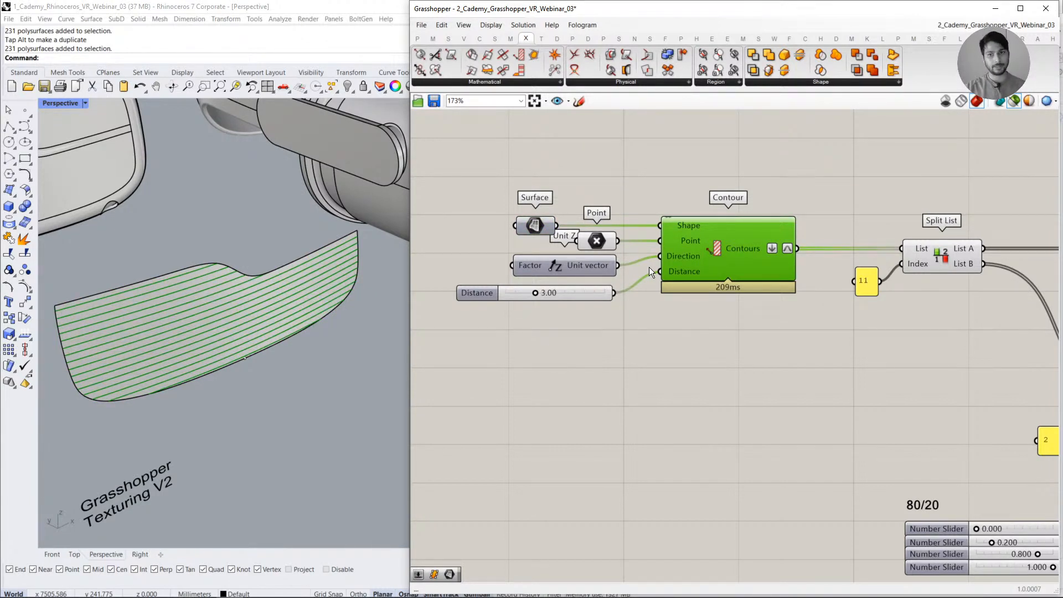
- Inspect the output of the 80/20 Pipe Variable component on the V2 panel
{"action": "right_click_drag", "start_coordinate": [773, 299], "coordinate": [614, 263]}
{"action": "right_click_drag", "start_coordinate": [777, 268], "coordinate": [652, 259]}
{"action": "scroll", "coordinate": [659, 260], "scroll_direction": "down", "scroll_amount": 2}
{"action": "right_click_drag", "start_coordinate": [795, 293], "coordinate": [730, 202]}
{"action": "left_click", "coordinate": [745, 258]}
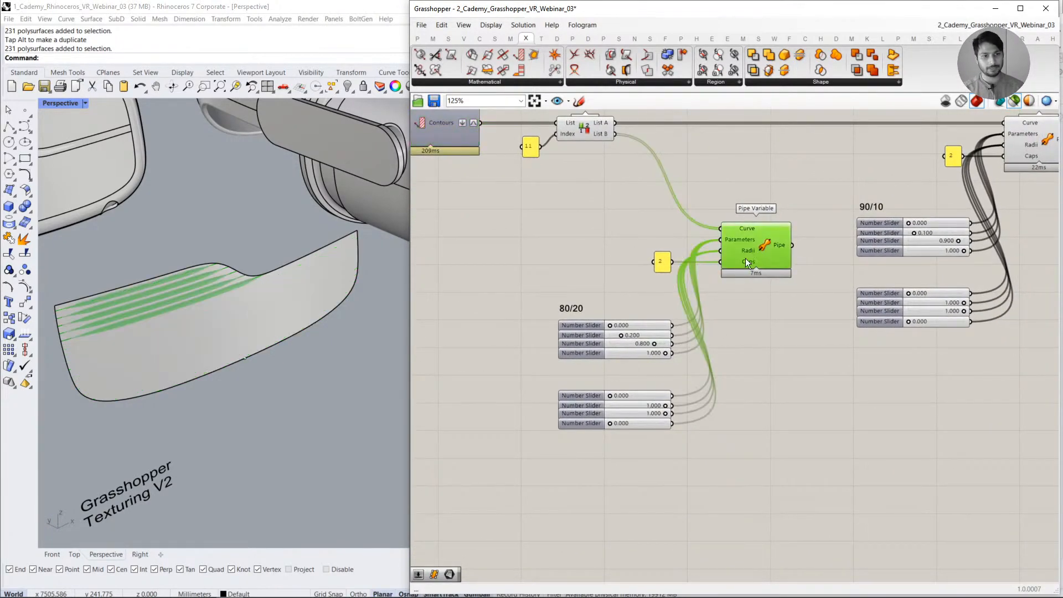
{"action": "scroll", "coordinate": [213, 315], "scroll_direction": "up", "scroll_amount": 3}
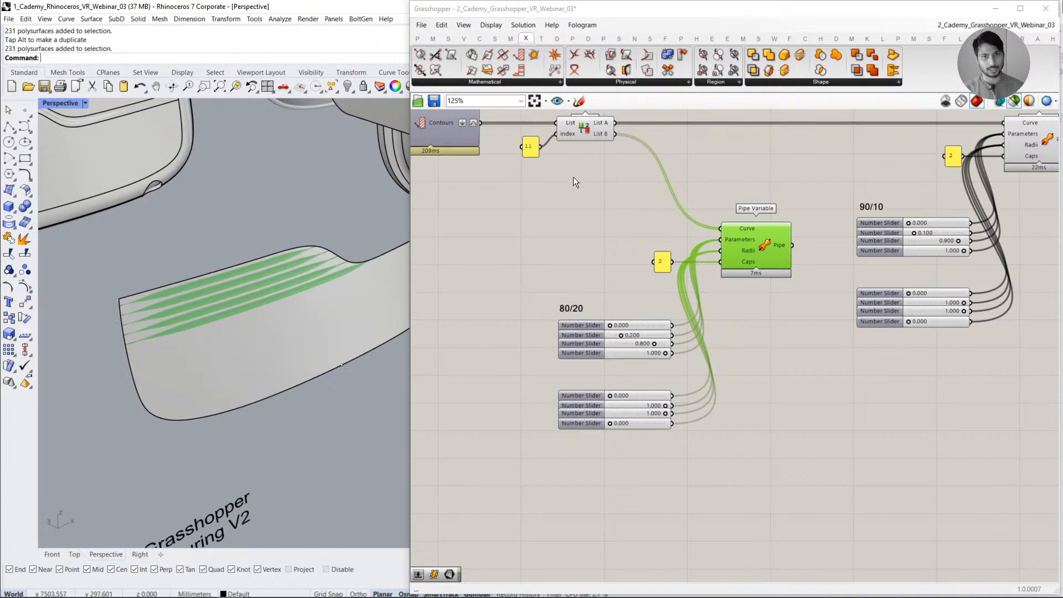
- Look along the row of headset iterations in the Rhino Perspective viewport
{"action": "right_click_drag", "start_coordinate": [485, 169], "coordinate": [636, 189]}
{"action": "scroll", "coordinate": [286, 288], "scroll_direction": "down", "scroll_amount": 3}
{"action": "scroll", "coordinate": [286, 288], "scroll_direction": "down", "scroll_amount": 8}
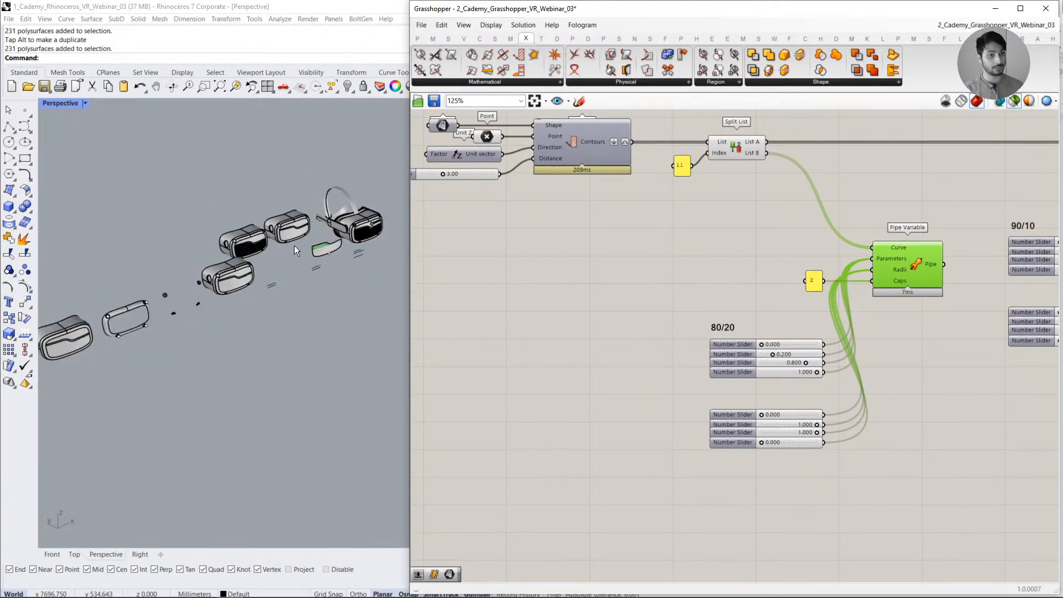
{"action": "scroll", "coordinate": [72, 344], "scroll_direction": "up", "scroll_amount": 10}
{"action": "scroll", "coordinate": [361, 244], "scroll_direction": "down", "scroll_amount": 12}
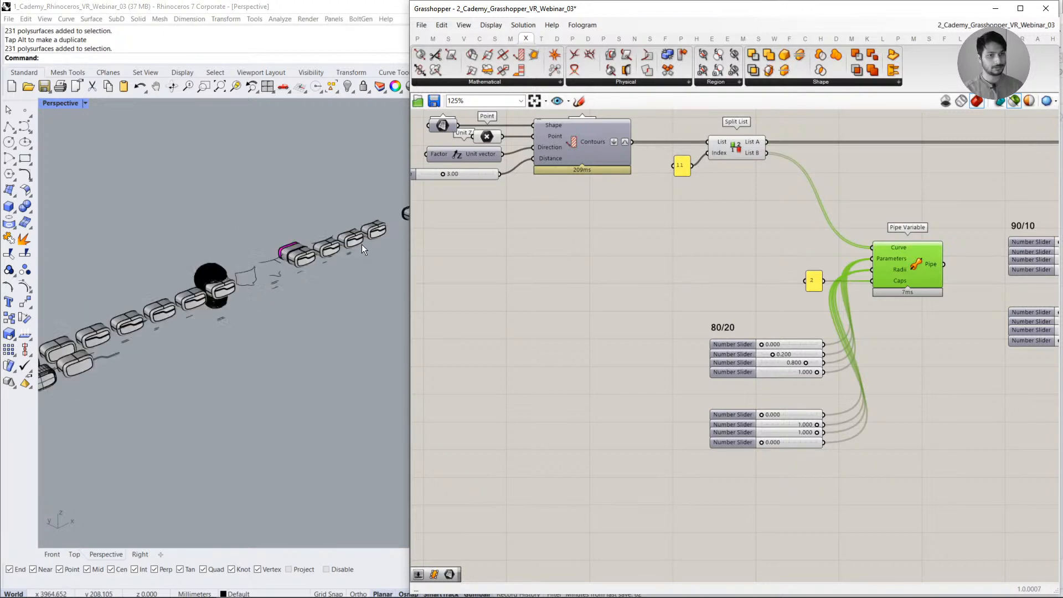
{"action": "scroll", "coordinate": [293, 278], "scroll_direction": "up", "scroll_amount": 10}
{"action": "scroll", "coordinate": [271, 263], "scroll_direction": "up", "scroll_amount": 8}
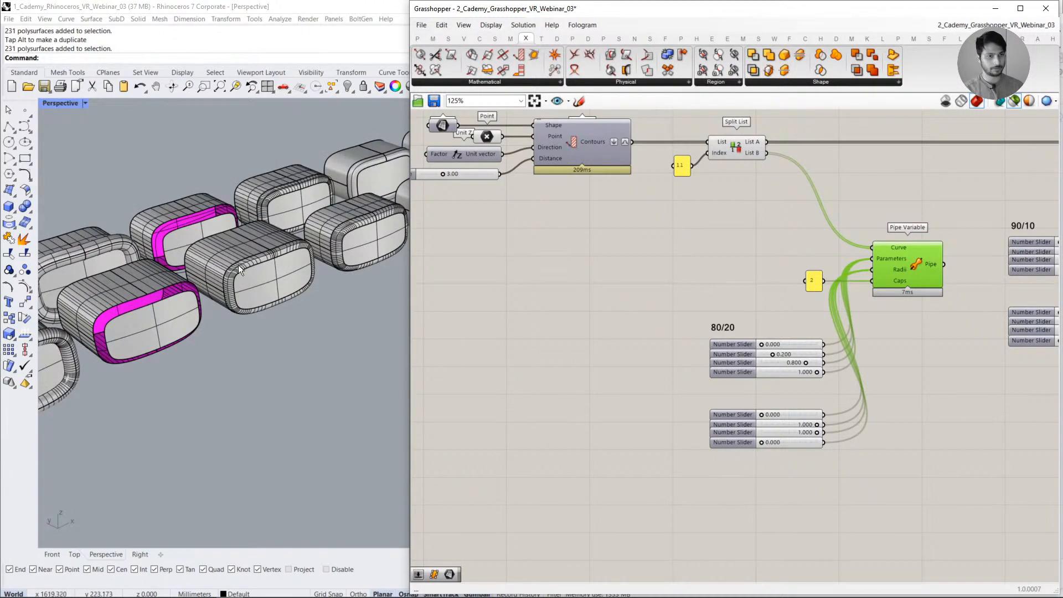
{"action": "left_click", "coordinate": [117, 242]}
{"action": "scroll", "coordinate": [230, 321], "scroll_direction": "down", "scroll_amount": 10}
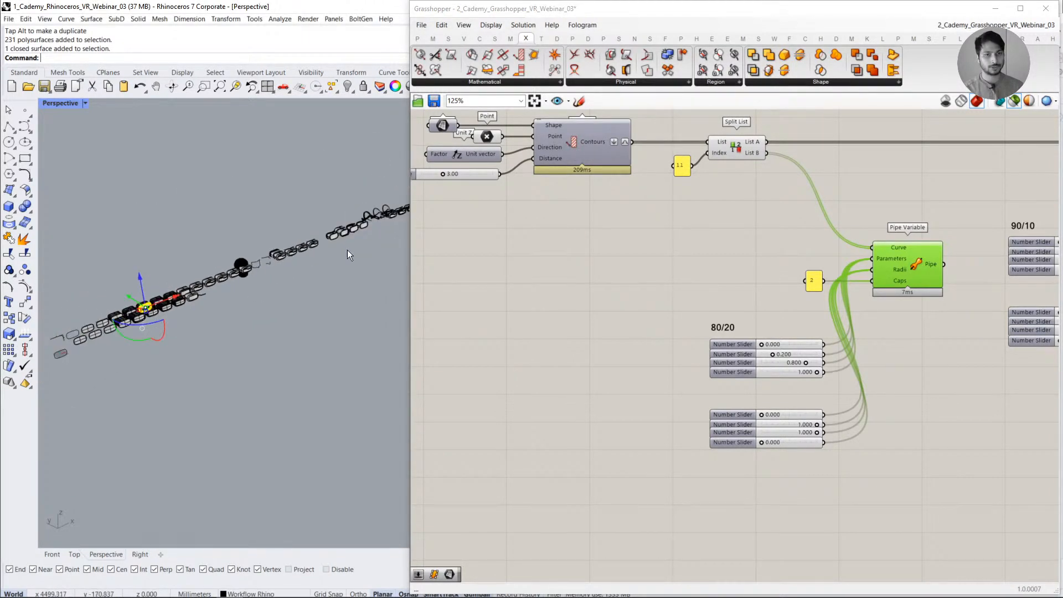
- Return to the Texturing V2 panel in the Perspective viewport by zooming to its selected surface, and clear the selection
{"action": "scroll", "coordinate": [268, 264], "scroll_direction": "up", "scroll_amount": 5}
{"action": "scroll", "coordinate": [361, 228], "scroll_direction": "up", "scroll_amount": 6}
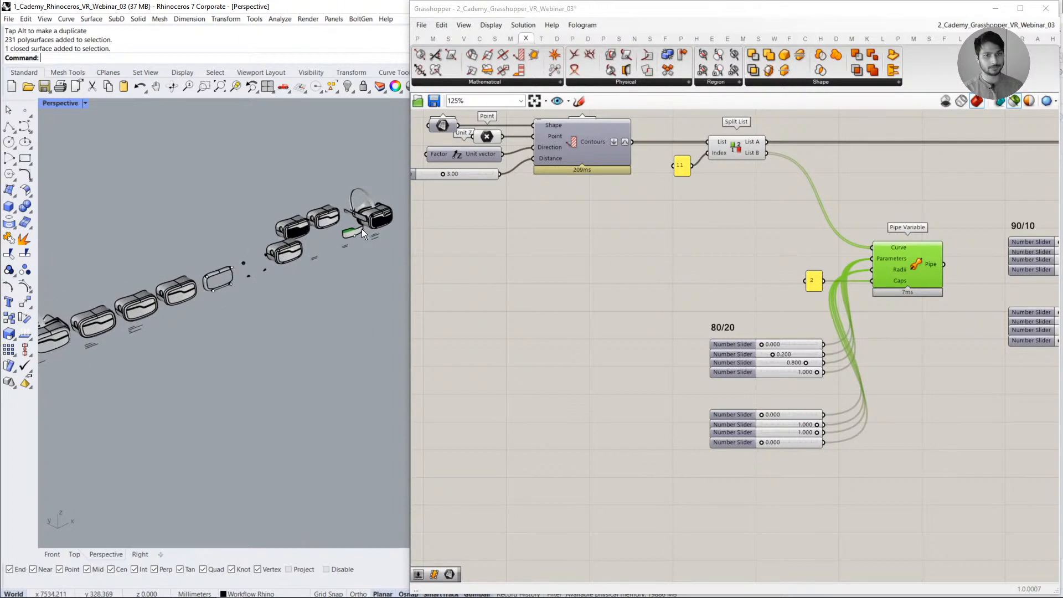
{"action": "left_click", "coordinate": [357, 231]}
{"action": "key", "text": "F4"}
{"action": "scroll", "coordinate": [314, 274], "scroll_direction": "down", "scroll_amount": 8}
{"action": "scroll", "coordinate": [268, 345], "scroll_direction": "down", "scroll_amount": 5}
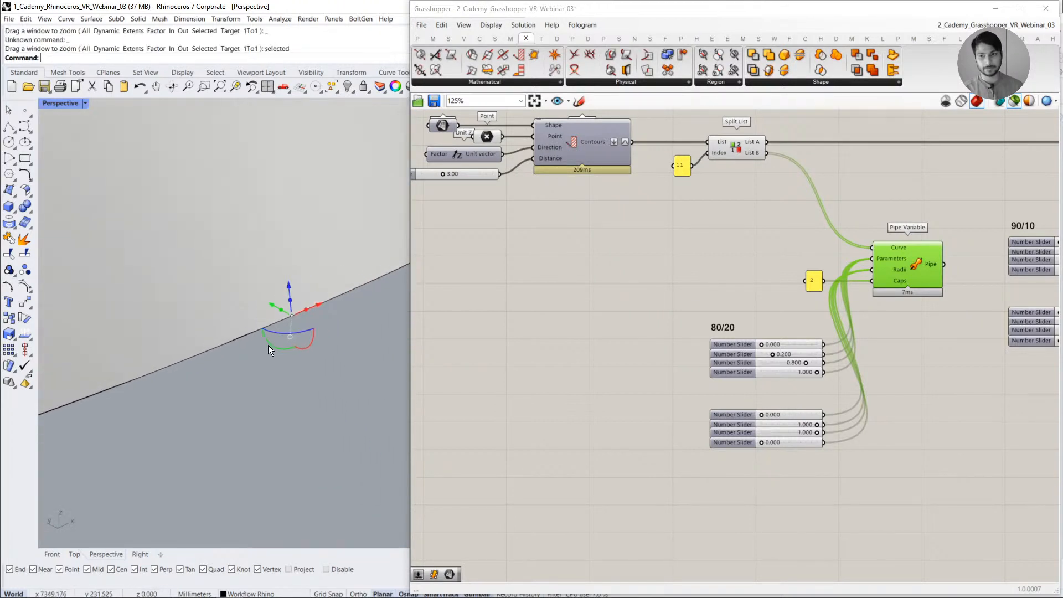
{"action": "scroll", "coordinate": [275, 374], "scroll_direction": "down", "scroll_amount": 10}
{"action": "left_click", "coordinate": [325, 376]}
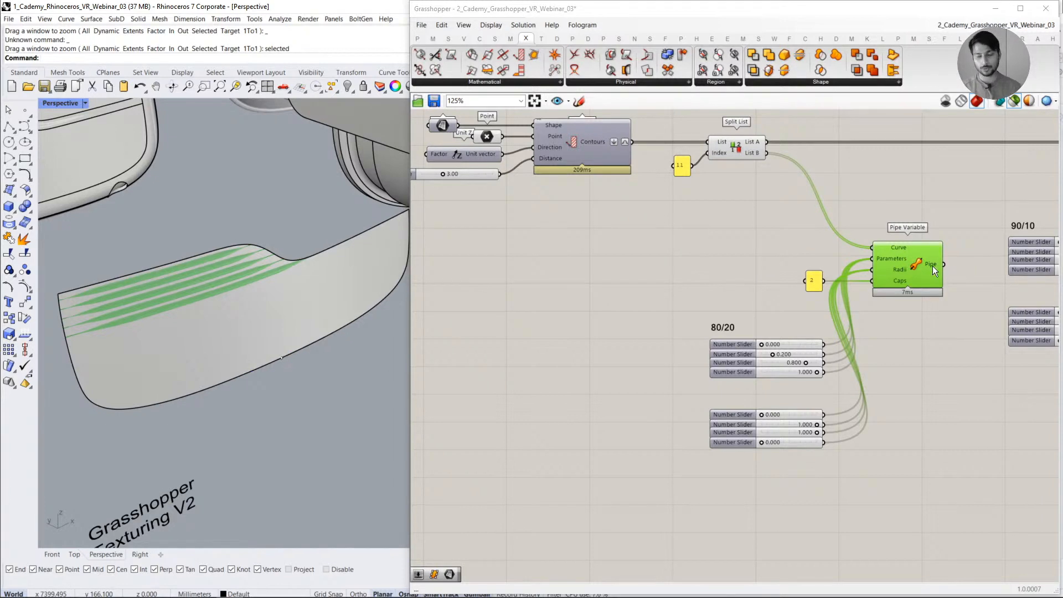
- Examine the Curve, Parameters, Radii and Caps inputs of the 80/20 Pipe Variable and its tapered pipes
{"action": "right_click_drag", "start_coordinate": [911, 338], "coordinate": [801, 296]}
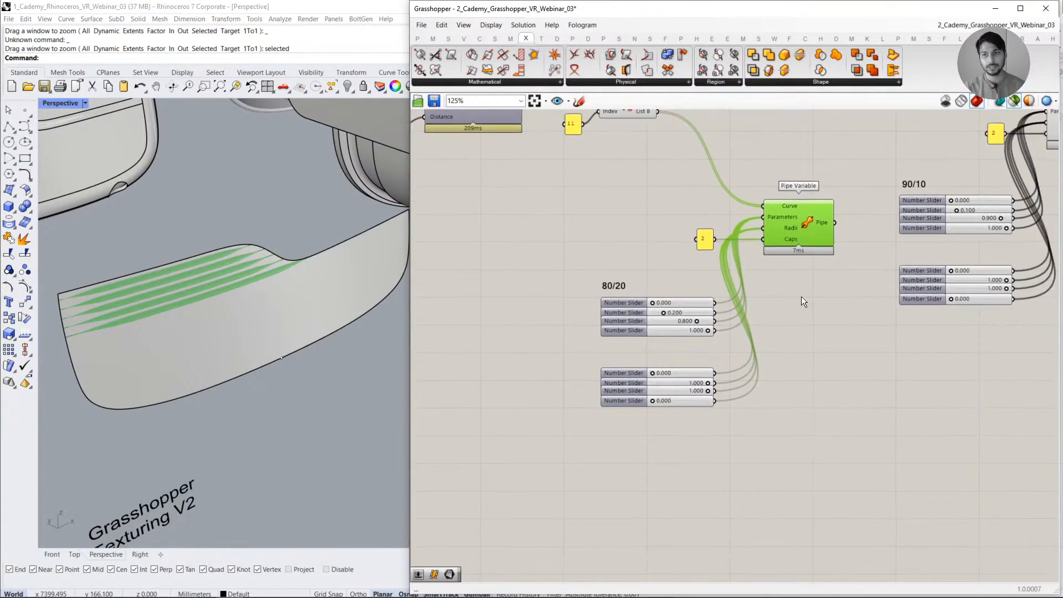
{"action": "scroll", "coordinate": [791, 227], "scroll_direction": "up", "scroll_amount": 1}
{"action": "scroll", "coordinate": [762, 270], "scroll_direction": "up", "scroll_amount": 1}
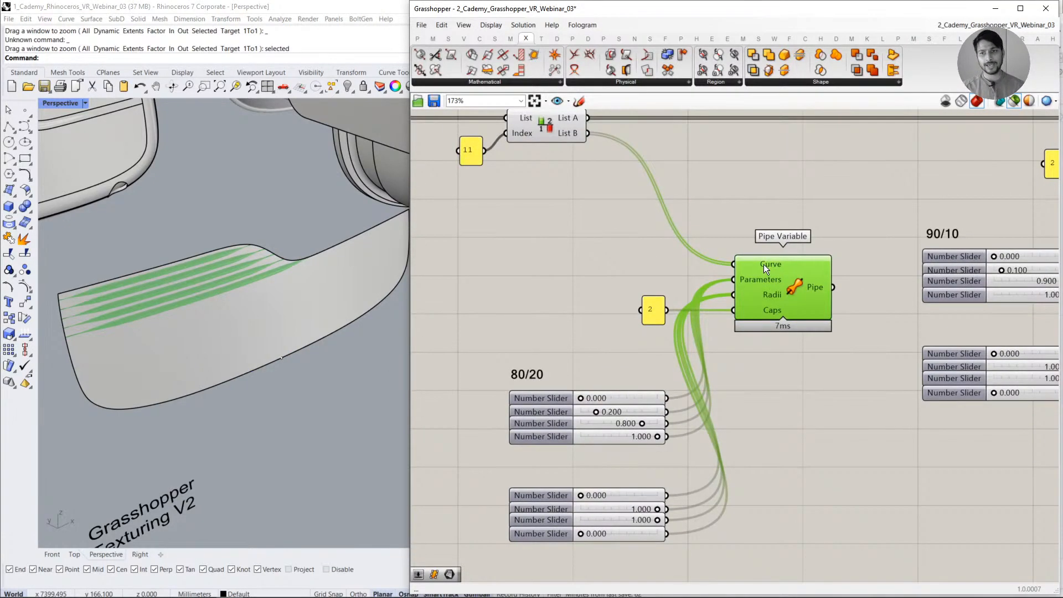
{"action": "mouse_move", "coordinate": [766, 279]}
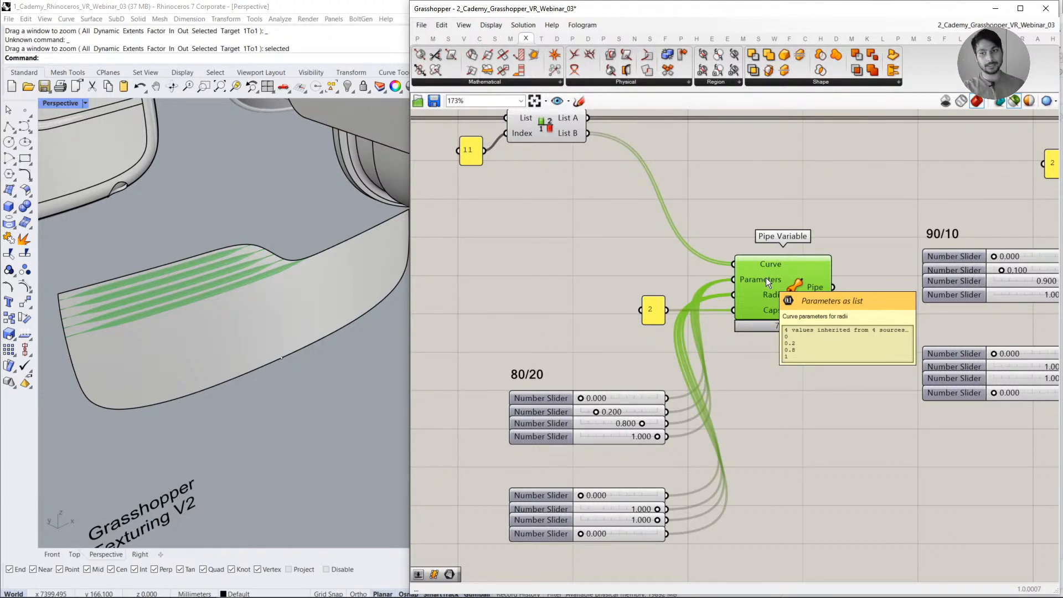
{"action": "scroll", "coordinate": [766, 278], "scroll_direction": "down", "scroll_amount": 2}
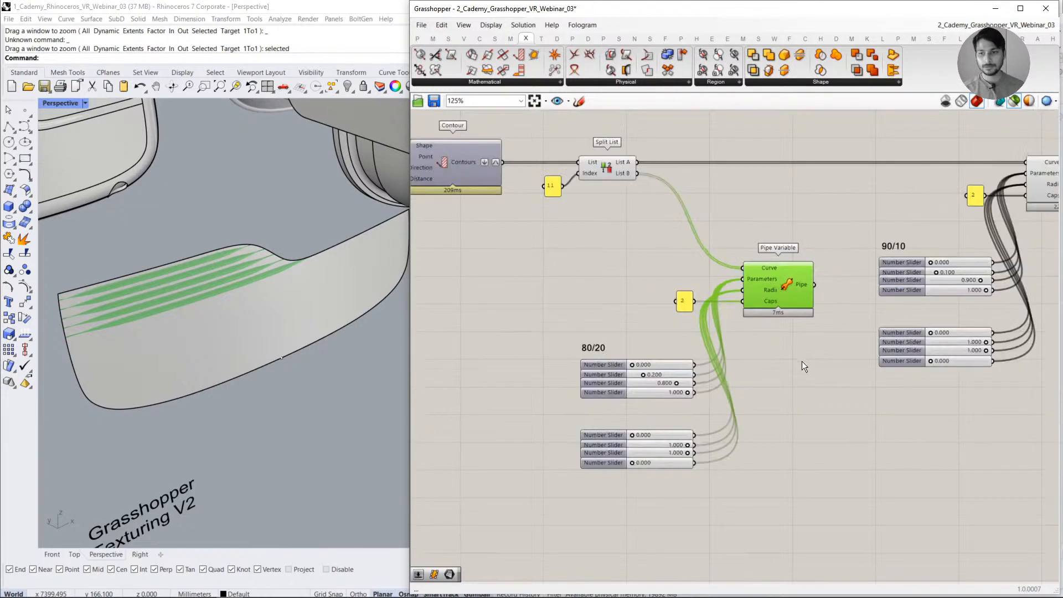
{"action": "scroll", "coordinate": [657, 297], "scroll_direction": "up", "scroll_amount": 2}
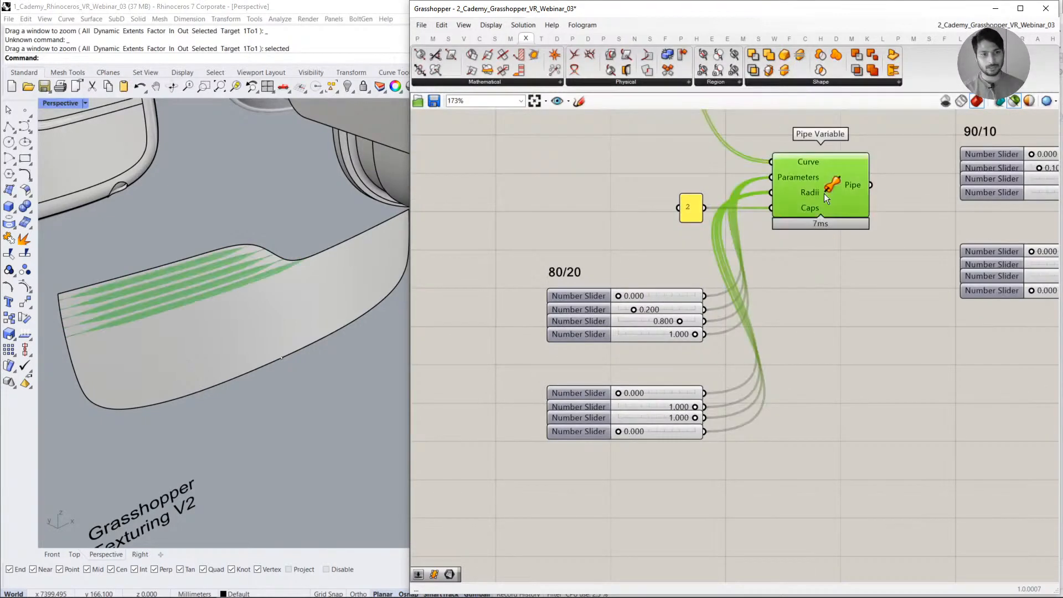
{"action": "scroll", "coordinate": [250, 286], "scroll_direction": "up", "scroll_amount": 2}
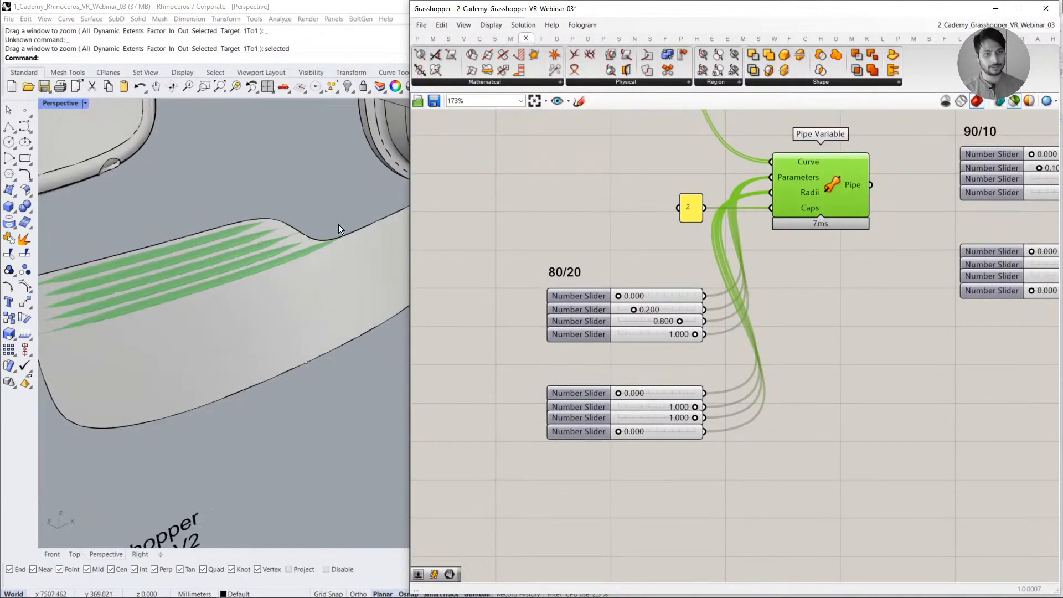
- Turn off selected-only preview, then try moving the 0.800 parameter slider in the 80/20 group and undo the change
{"action": "left_click", "coordinate": [1014, 103]}
{"action": "left_click", "coordinate": [921, 240]}
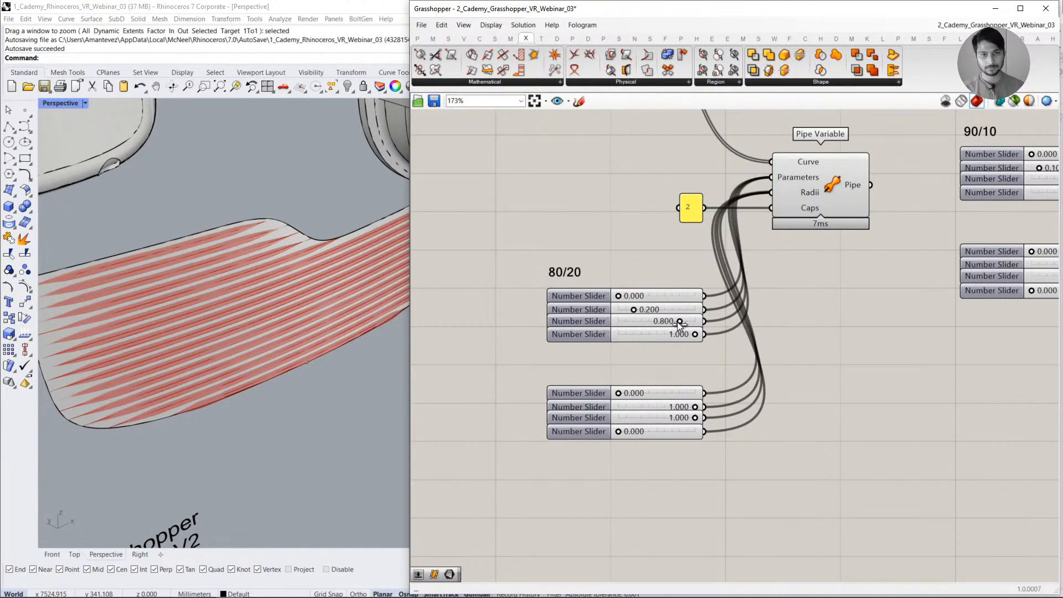
{"action": "mouse_move", "coordinate": [680, 322]}
{"action": "left_mouse_down"}
{"action": "mouse_move", "coordinate": [643, 323]}
{"action": "mouse_move", "coordinate": [683, 322]}
{"action": "left_mouse_up"}
{"action": "key", "text": "ctrl+z"}
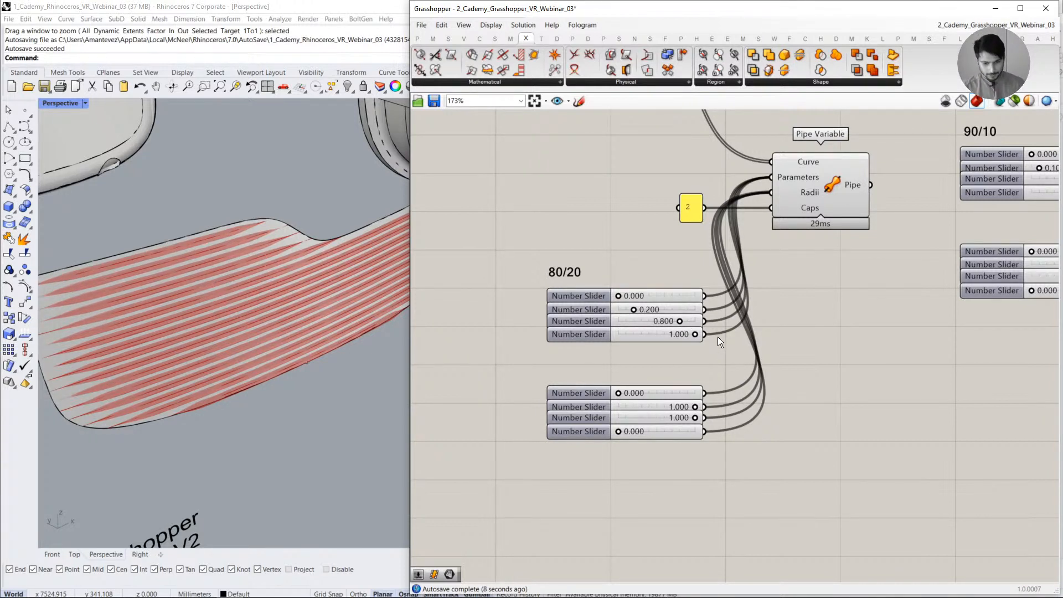
- Compare which panel contours the 80/20 and 90/10 Pipe Variable components cover by selecting each in turn
{"action": "scroll", "coordinate": [718, 337], "scroll_direction": "down", "scroll_amount": 2}
{"action": "right_click_drag", "start_coordinate": [795, 338], "coordinate": [698, 386]}
{"action": "right_click_drag", "start_coordinate": [804, 308], "coordinate": [718, 344]}
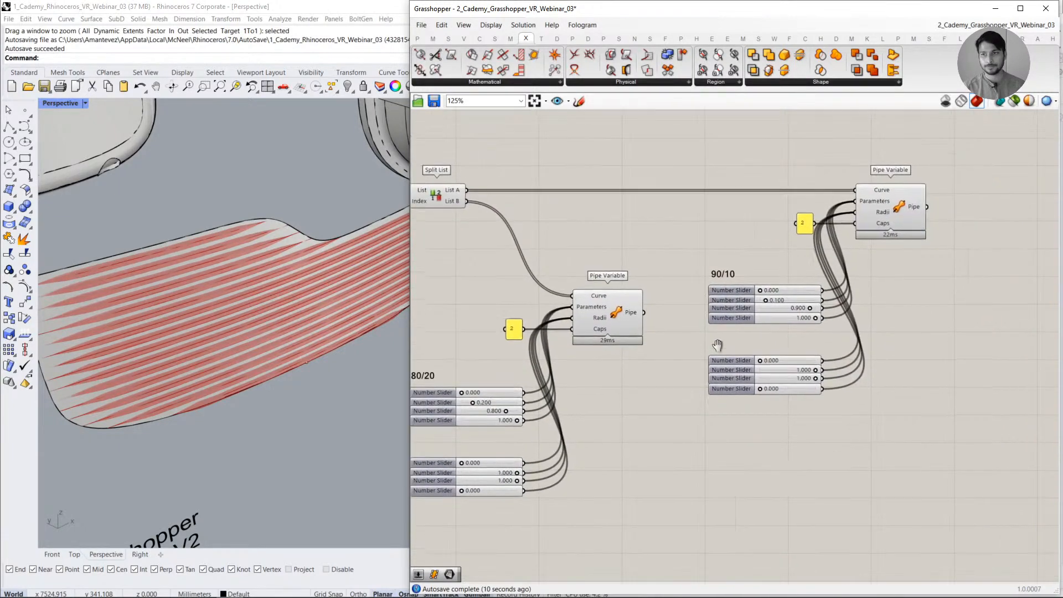
{"action": "left_click", "coordinate": [880, 204]}
{"action": "left_click", "coordinate": [585, 318]}
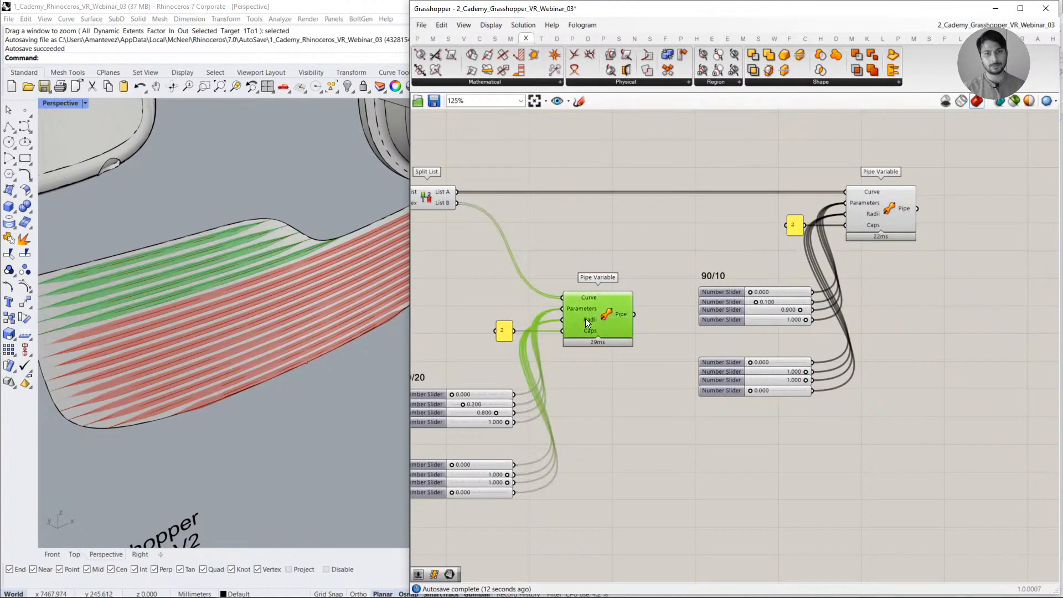
{"action": "right_click_drag", "start_coordinate": [586, 318], "coordinate": [715, 299]}
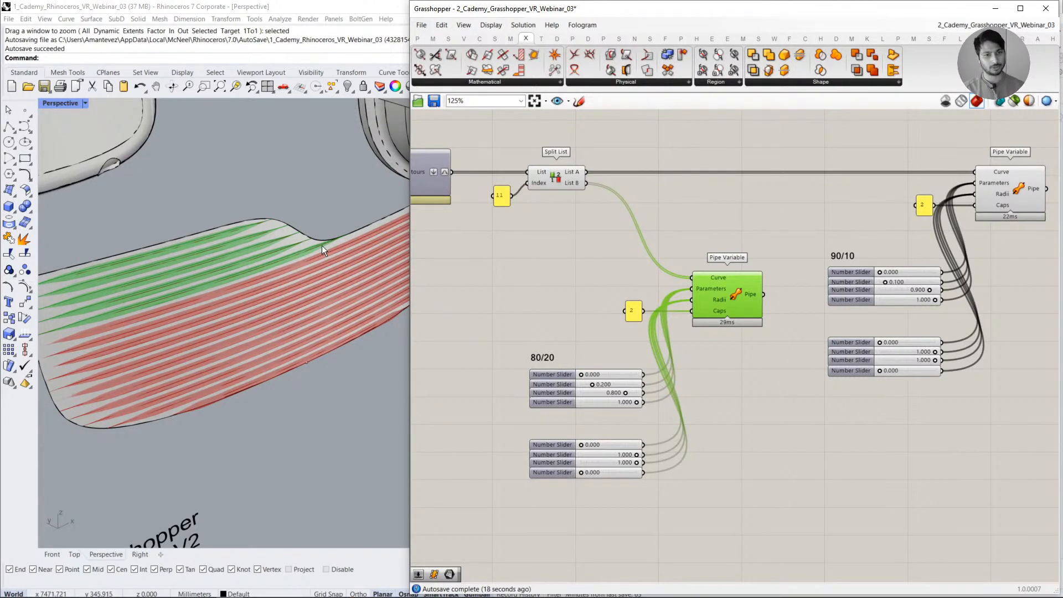
{"action": "left_click", "coordinate": [986, 194]}
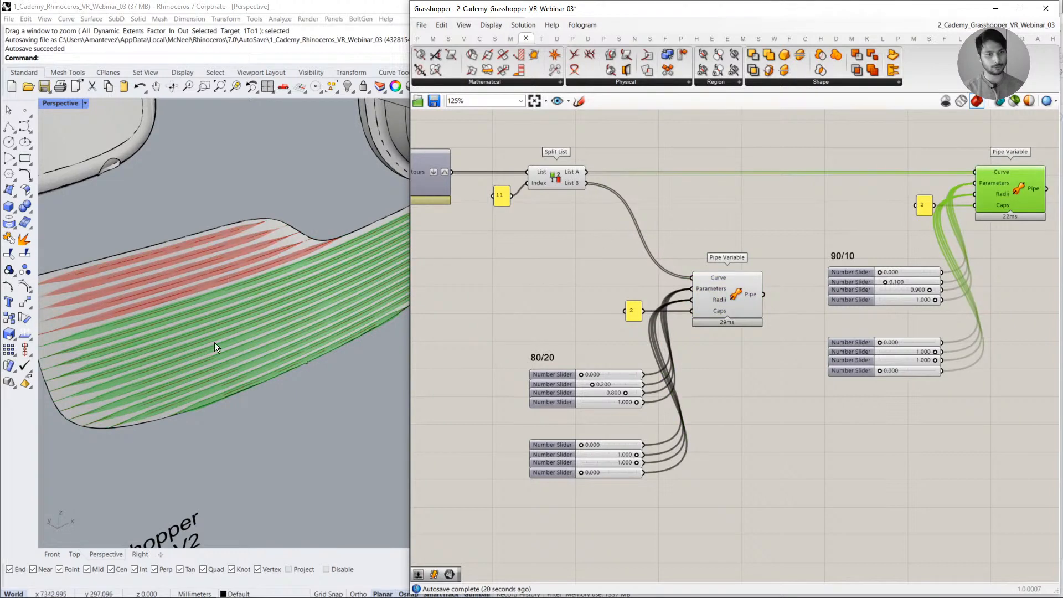
{"action": "scroll", "coordinate": [181, 347], "scroll_direction": "down", "scroll_amount": 3}
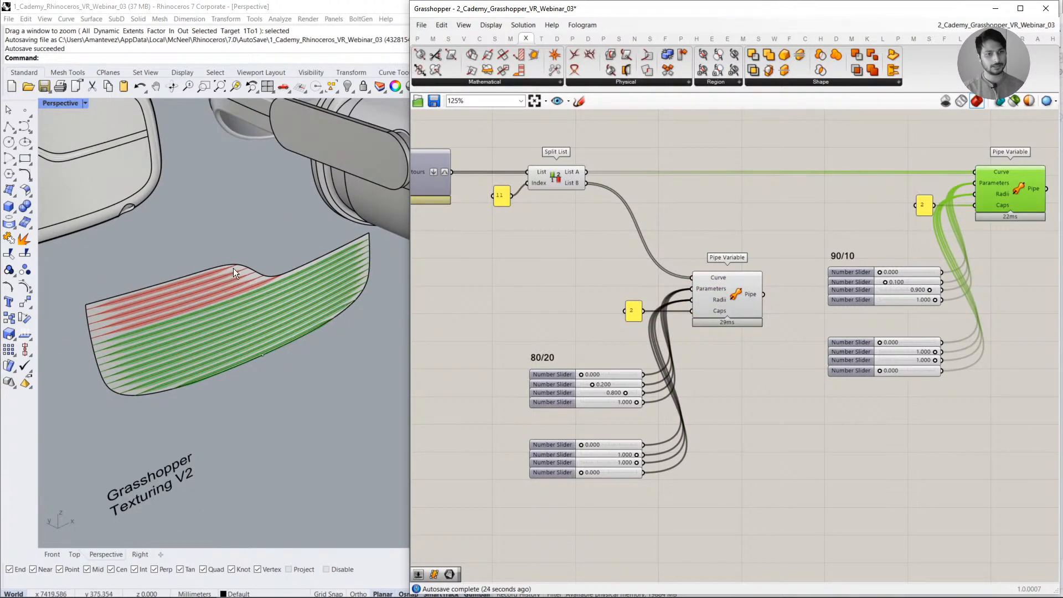
{"action": "left_click", "coordinate": [877, 238]}
{"action": "right_click_drag", "start_coordinate": [1053, 179], "coordinate": [968, 196]}
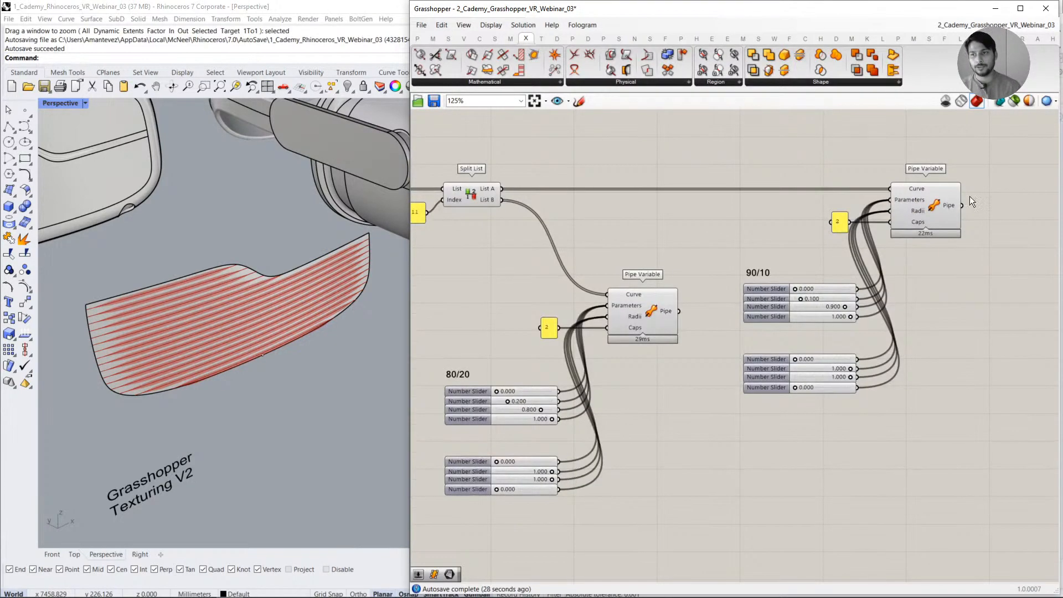
- Bake the 90/10 and 80/20 Pipe Variable components into Rhino as groups
{"action": "right_click", "coordinate": [941, 205]}
{"action": "left_click", "coordinate": [952, 240]}
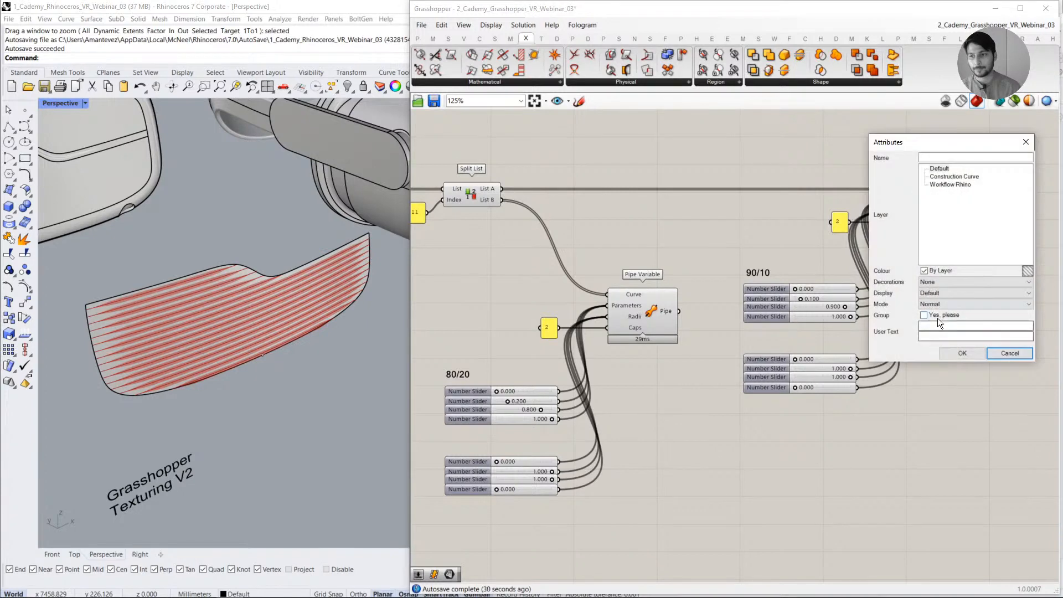
{"action": "left_click", "coordinate": [947, 351]}
{"action": "right_click", "coordinate": [654, 314]}
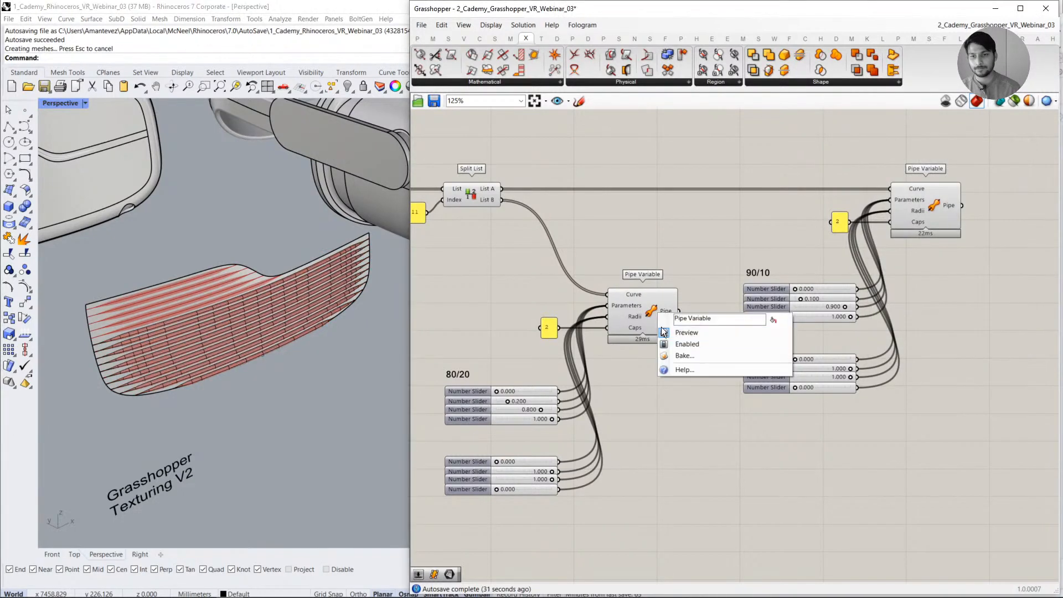
{"action": "left_click", "coordinate": [670, 355]}
{"action": "left_click", "coordinate": [676, 451]}
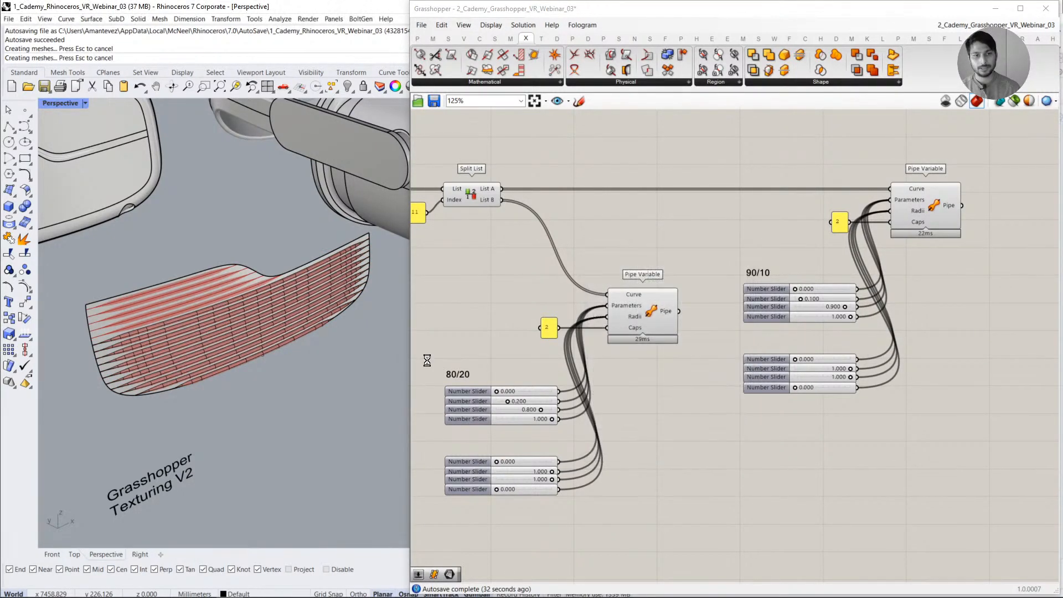
- Select both sets of baked pipes and move them 200 mm along the gumball's Y axis onto the headset
{"action": "left_click", "coordinate": [206, 284], "text": "shift"}
{"action": "left_click", "coordinate": [235, 298]}
{"action": "type", "text": "2"}
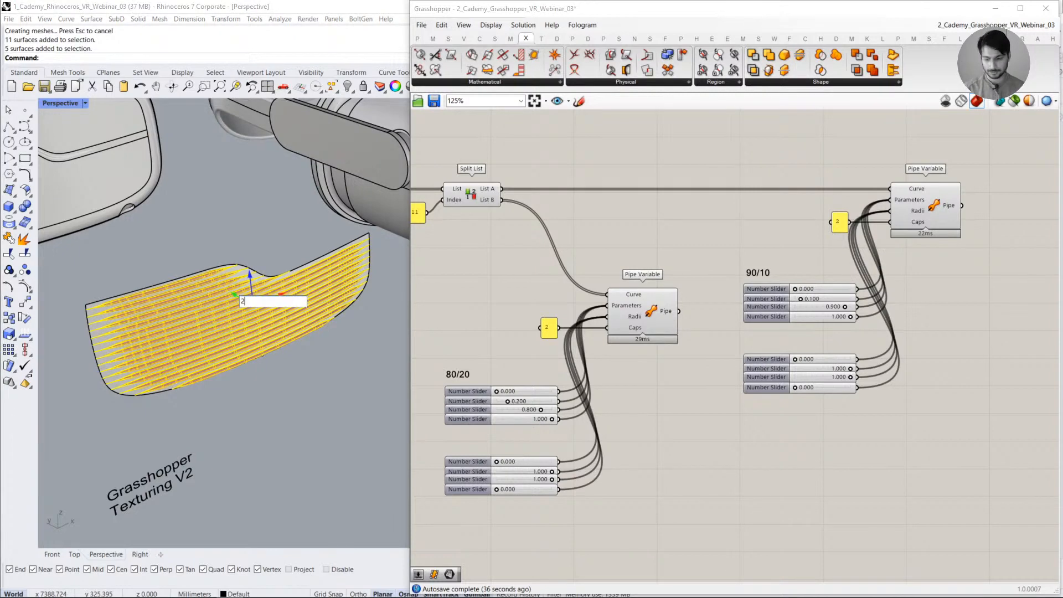
{"action": "type", "text": "00"}
{"action": "key", "text": "Return"}
- Zoom to the moved pipes, nudge them slightly along the Y axis on the headset's front panel and deselect them
{"action": "key", "text": "F4"}
{"action": "scroll", "coordinate": [230, 269], "scroll_direction": "down", "scroll_amount": 9}
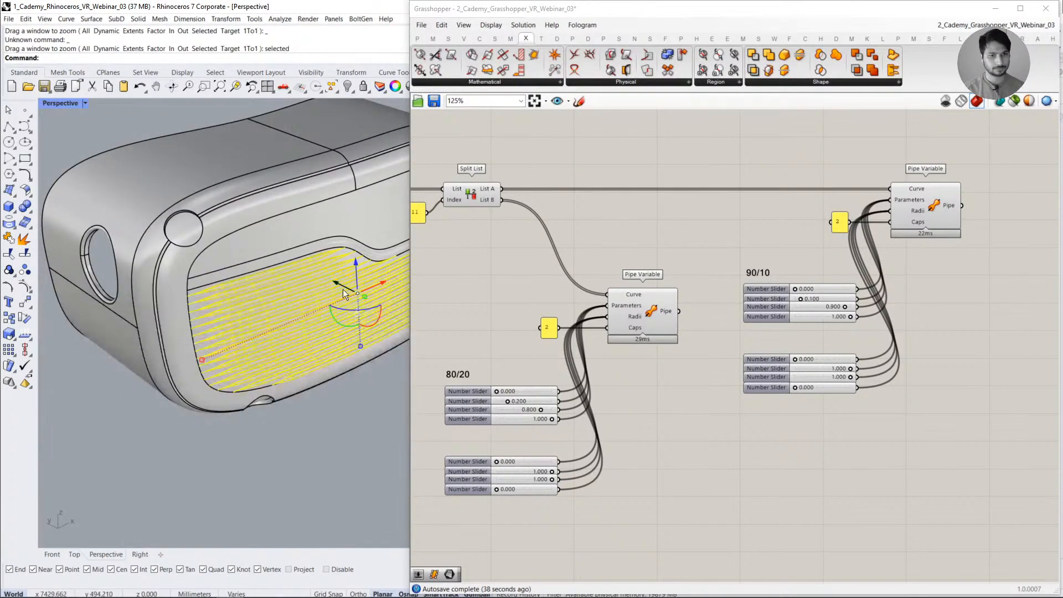
{"action": "left_click_drag", "start_coordinate": [344, 289], "coordinate": [343, 288]}
{"action": "left_click", "coordinate": [364, 382]}
{"action": "scroll", "coordinate": [310, 344], "scroll_direction": "up", "scroll_amount": 5}
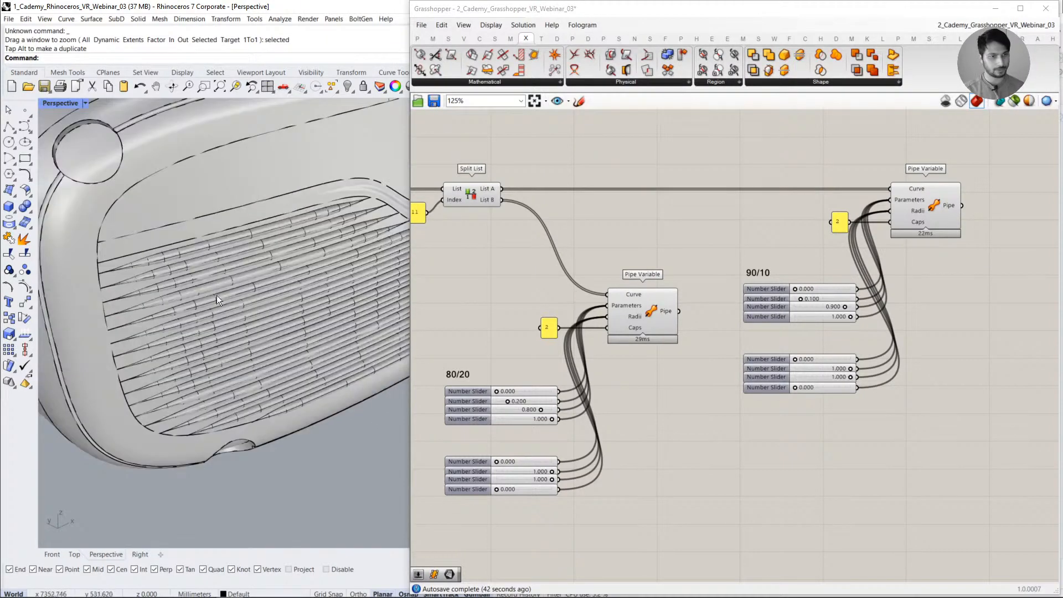
- Select both baked pipe groups again, shift them slightly along the gumball's Y axis on the front panel, and deselect them
{"action": "right_click_drag", "start_coordinate": [217, 294], "coordinate": [211, 260]}
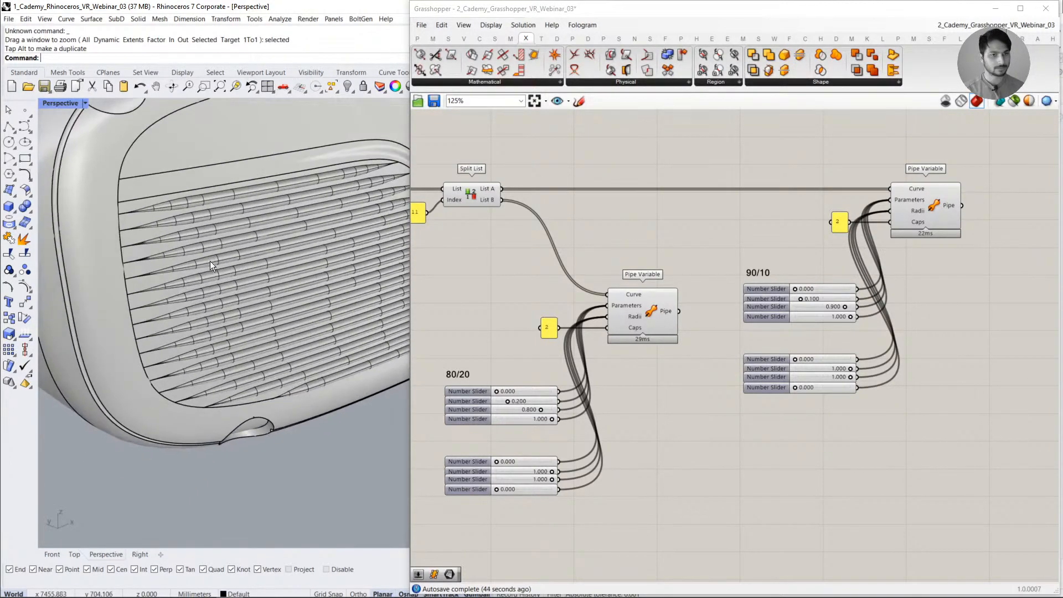
{"action": "left_click", "coordinate": [210, 246]}
{"action": "left_click", "coordinate": [307, 272], "text": "shift"}
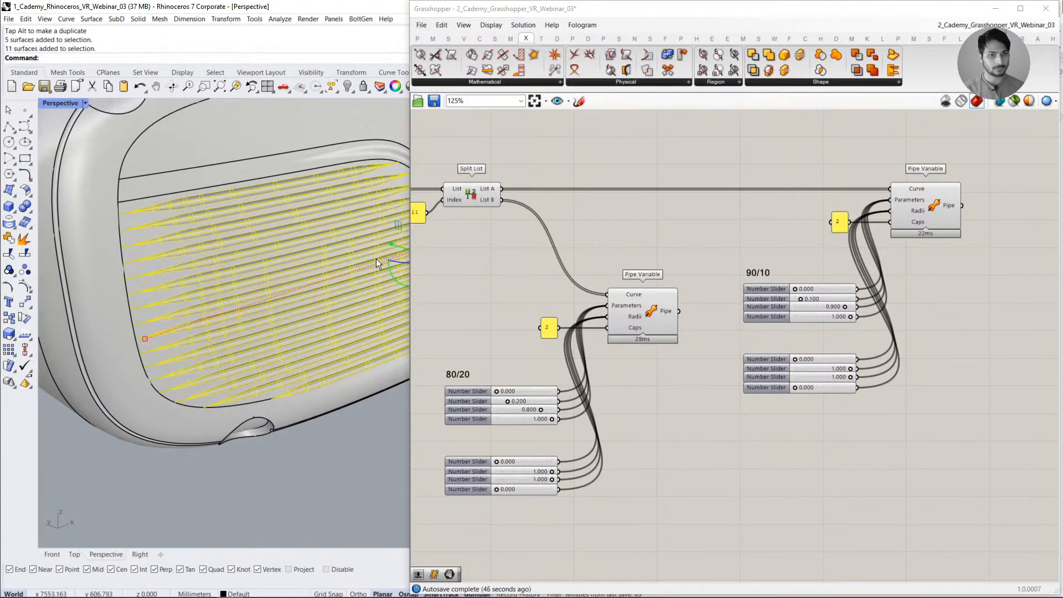
{"action": "left_click_drag", "start_coordinate": [388, 243], "coordinate": [390, 244]}
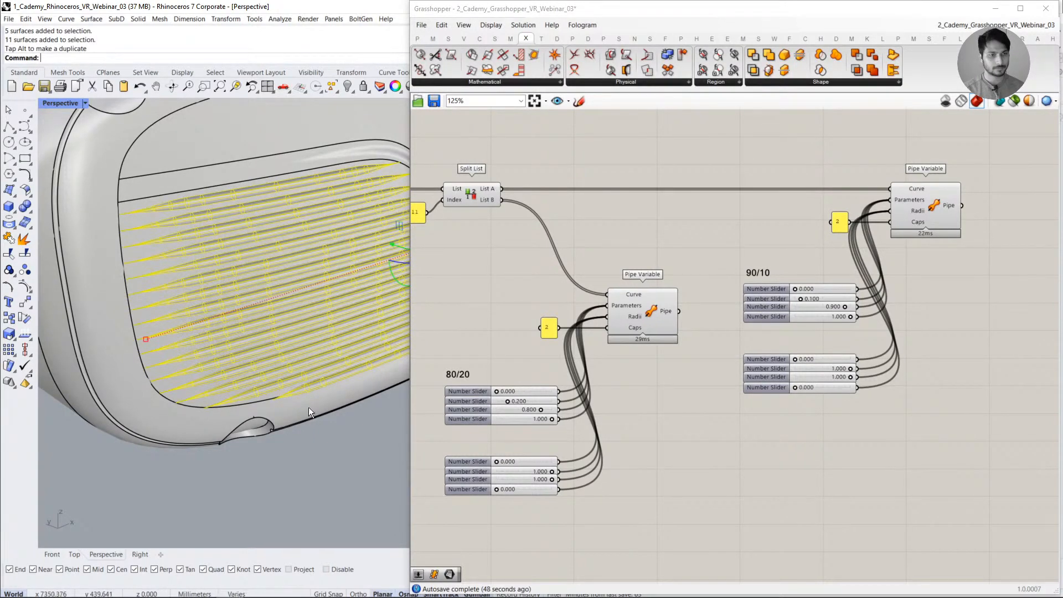
{"action": "key", "text": "Escape"}
- Subtract the upper group of baked pipes from the headset body with Boolean Difference
{"action": "left_click", "coordinate": [31, 212]}
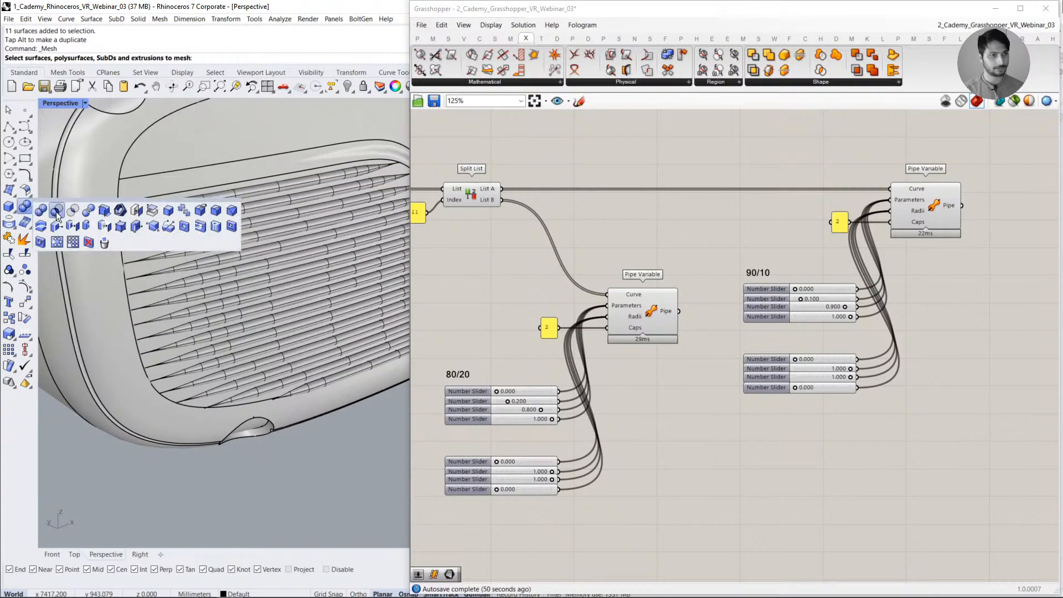
{"action": "left_click", "coordinate": [55, 211]}
{"action": "left_click", "coordinate": [145, 175]}
{"action": "key", "text": "Return"}
{"action": "left_click", "coordinate": [167, 206]}
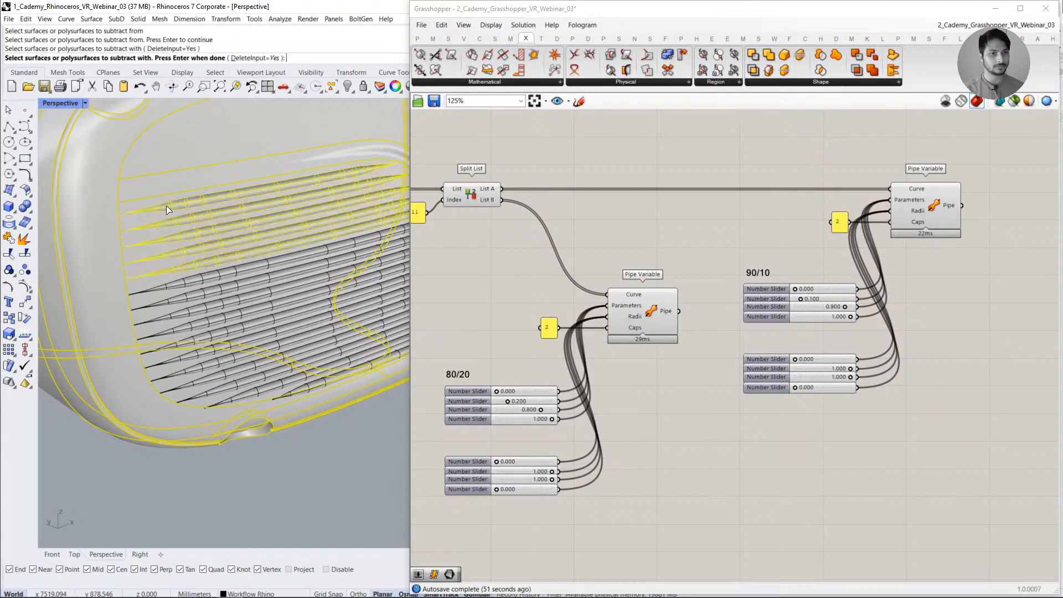
{"action": "key", "text": "Return"}
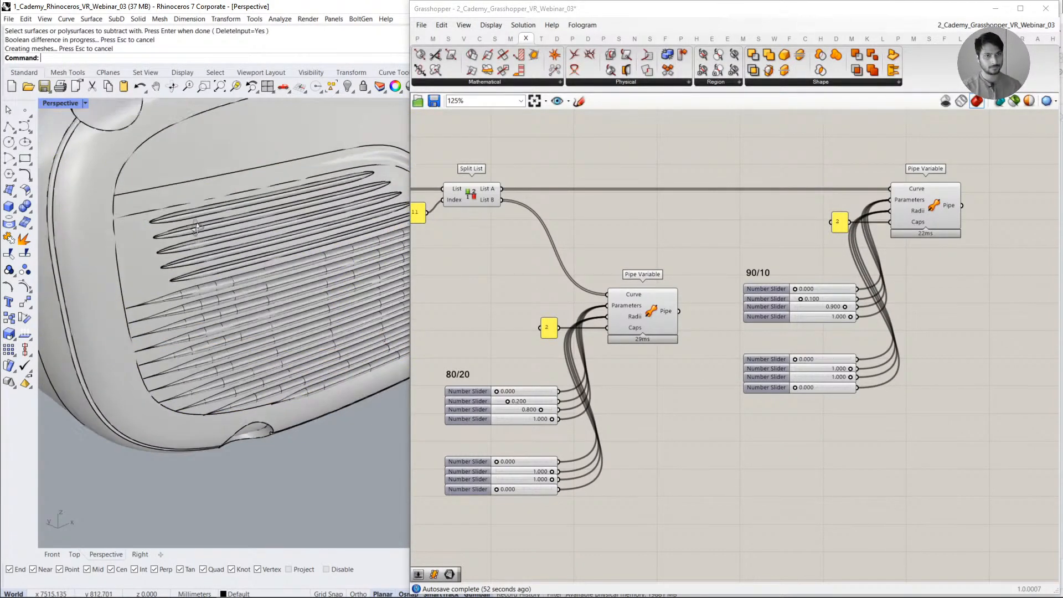
- Set the Perspective viewport to the Rendered display mode and orbit to the front panel's grooves
{"action": "left_click", "coordinate": [83, 104]}
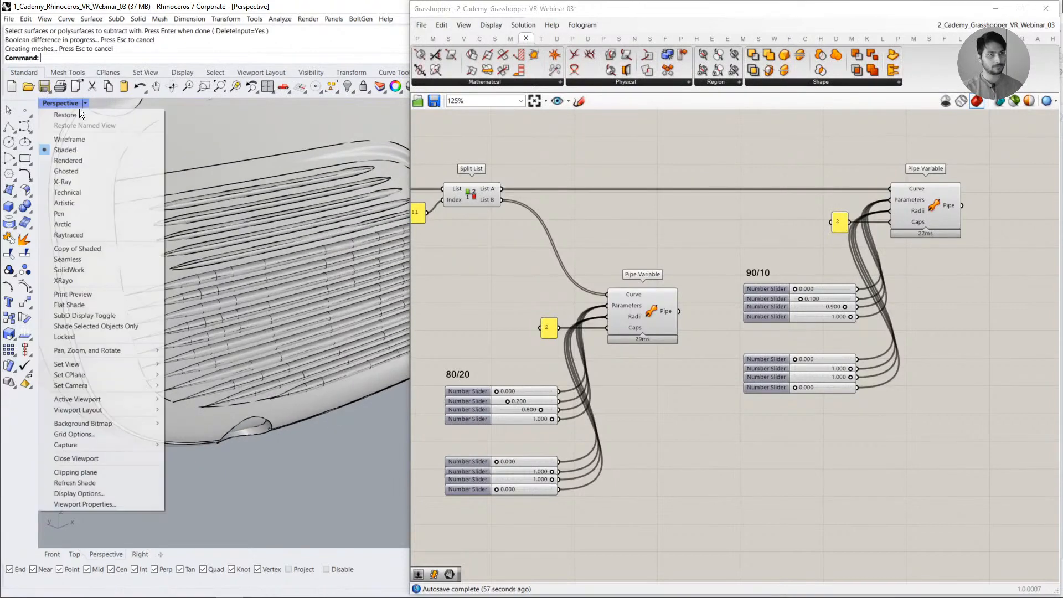
{"action": "left_click", "coordinate": [84, 162]}
{"action": "right_click_drag", "start_coordinate": [278, 241], "coordinate": [202, 235]}
- Subtract the remaining lower group of baked pipes from the headset body with Boolean Difference
{"action": "left_click", "coordinate": [203, 236]}
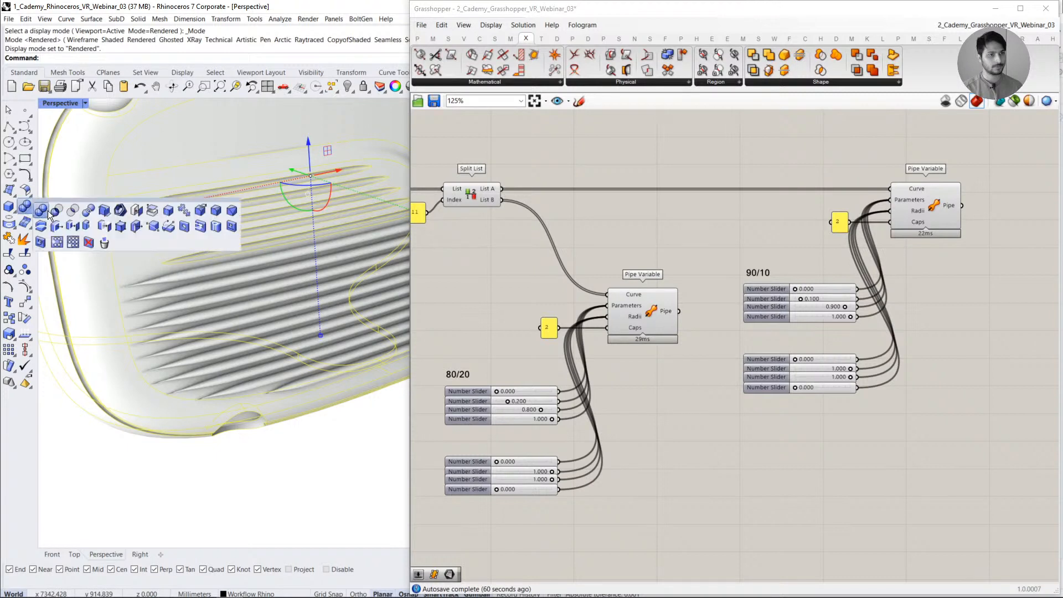
{"action": "left_click", "coordinate": [25, 206]}
{"action": "left_click", "coordinate": [204, 285]}
{"action": "right_click", "coordinate": [203, 285]}
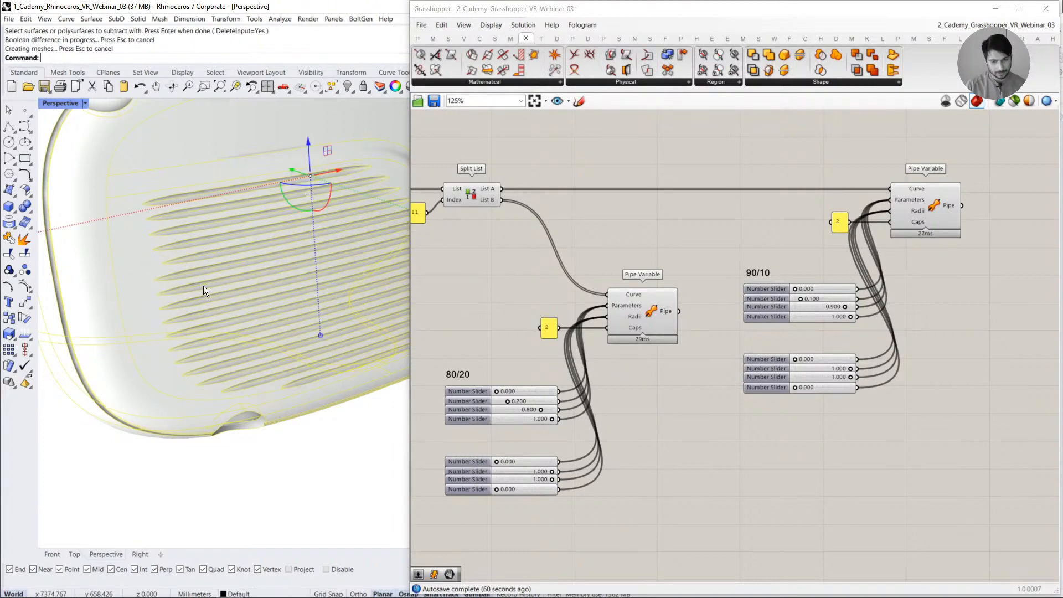
{"action": "scroll", "coordinate": [223, 286], "scroll_direction": "down", "scroll_amount": 5}
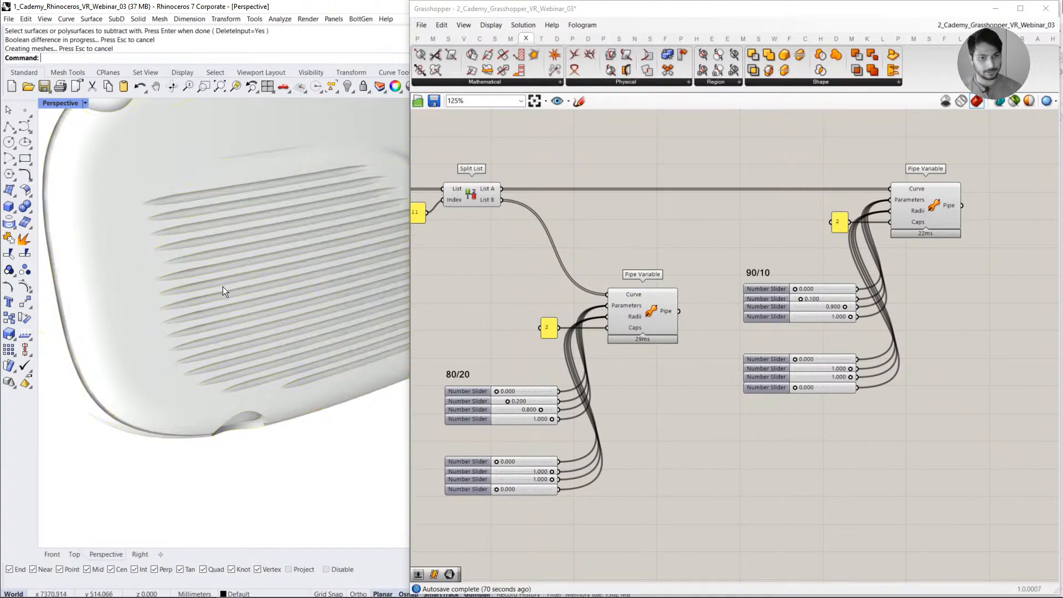
- Examine the grooves cut into the headset's front panel, up close and alongside the neighbouring models
{"action": "right_click_drag", "start_coordinate": [222, 284], "coordinate": [265, 304]}
{"action": "scroll", "coordinate": [284, 301], "scroll_direction": "up", "scroll_amount": 4}
{"action": "left_click", "coordinate": [265, 304]}
{"action": "left_click", "coordinate": [346, 389]}
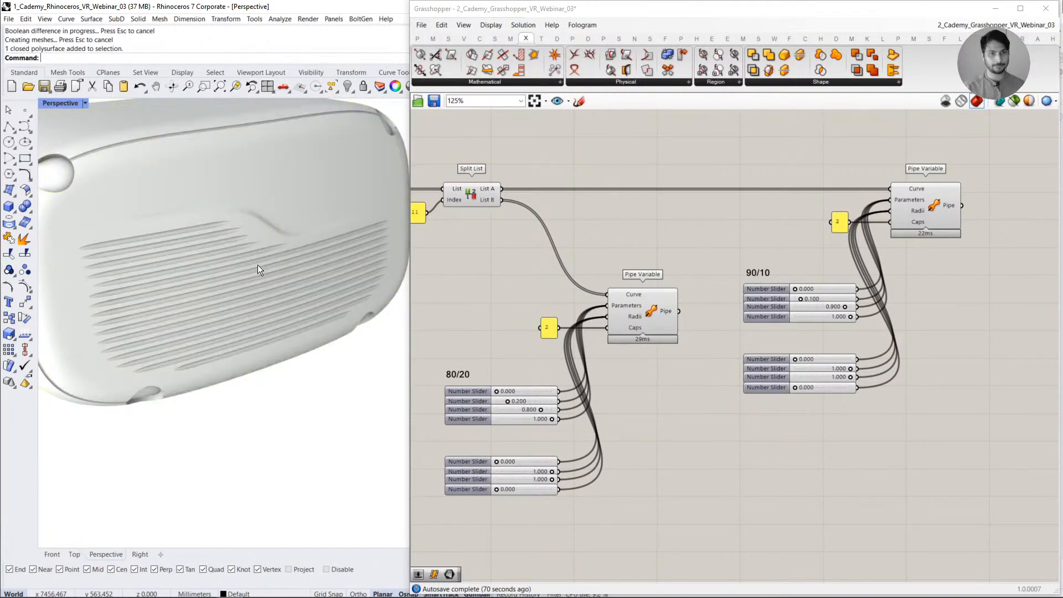
{"action": "scroll", "coordinate": [257, 265], "scroll_direction": "down", "scroll_amount": 5}
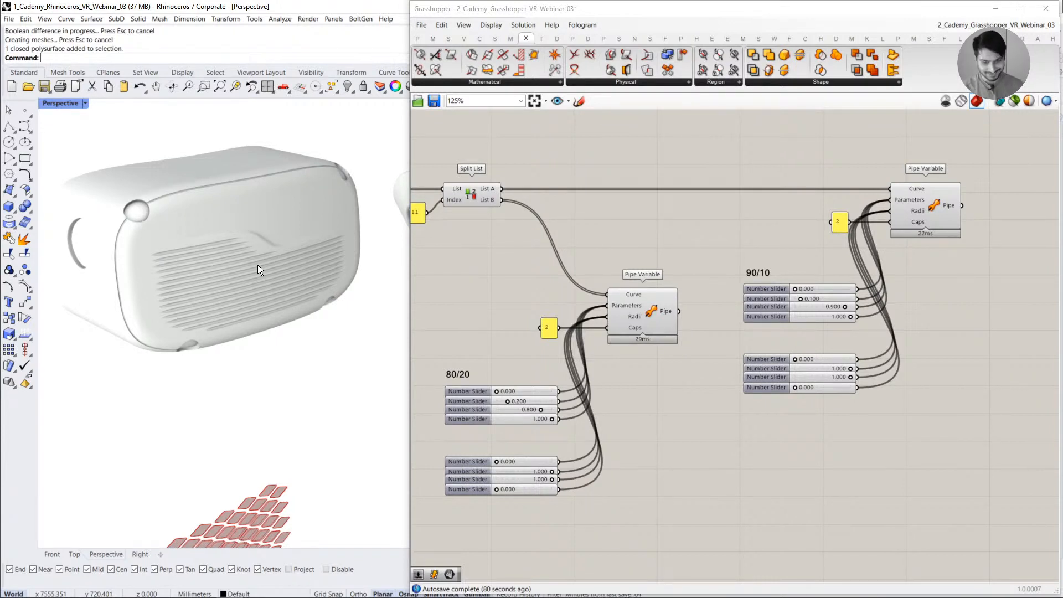
{"action": "right_click_drag", "start_coordinate": [275, 277], "coordinate": [205, 333], "text": "shift"}
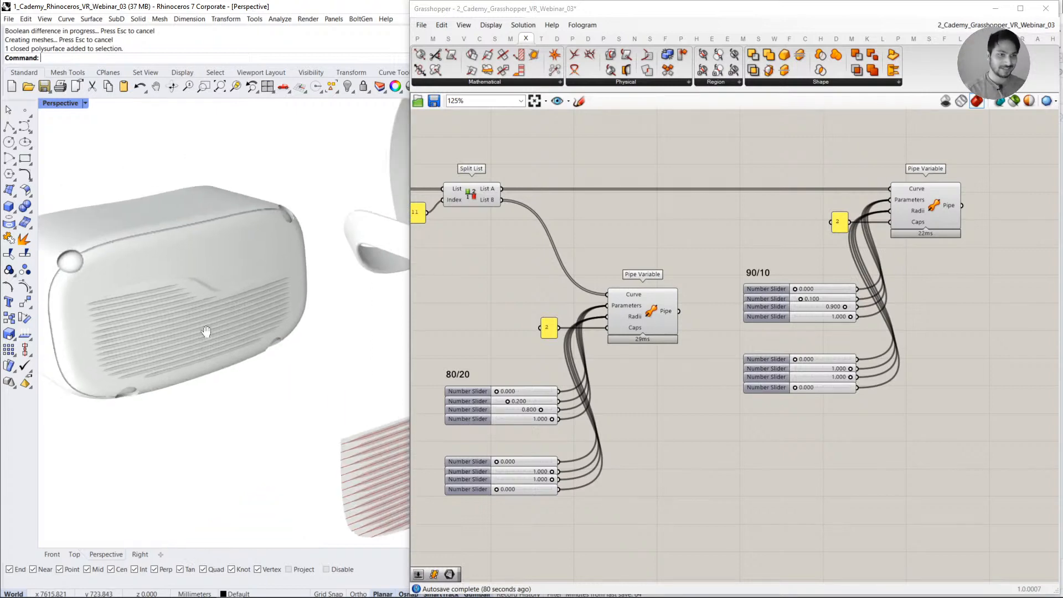
{"action": "scroll", "coordinate": [270, 308], "scroll_direction": "down", "scroll_amount": 3}
{"action": "right_click_drag", "start_coordinate": [271, 308], "coordinate": [198, 324], "text": "shift"}
{"action": "scroll", "coordinate": [238, 327], "scroll_direction": "down", "scroll_amount": 2}
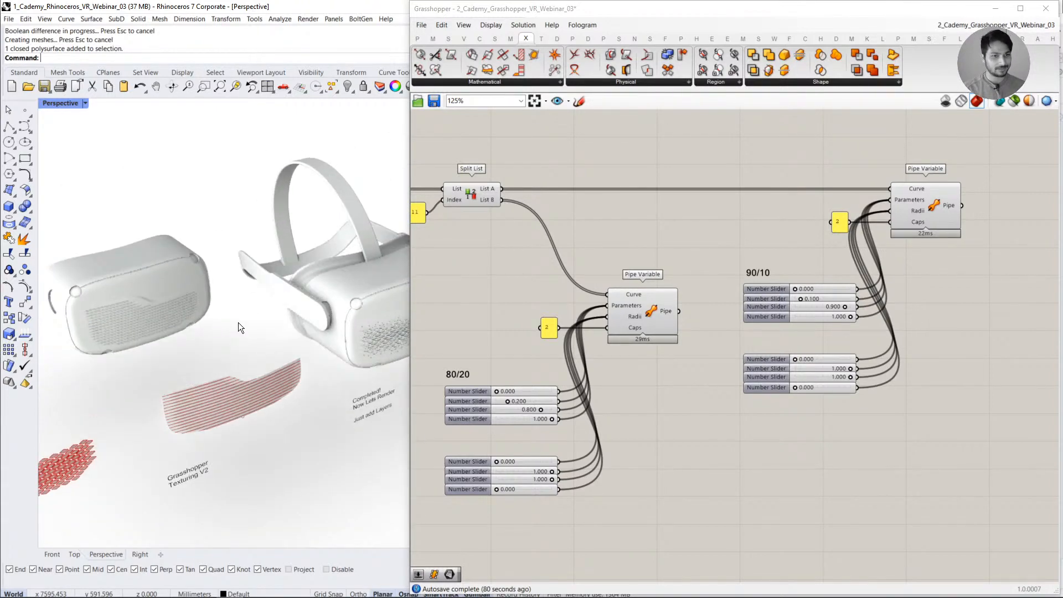
- Select the completed headset's body and examine its textured front panel from several angles
{"action": "right_click_drag", "start_coordinate": [281, 303], "coordinate": [297, 308]}
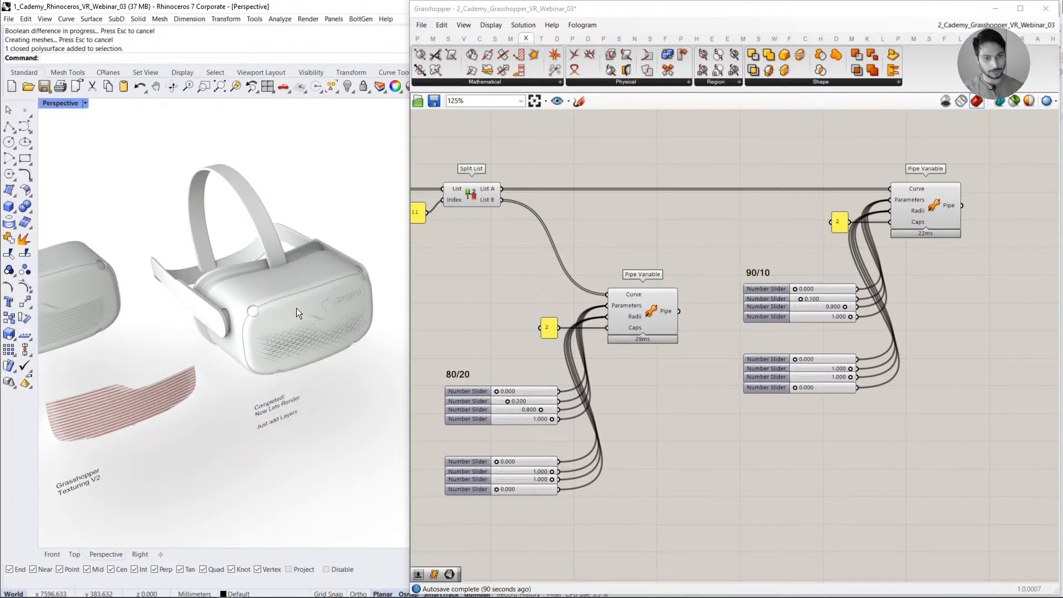
{"action": "left_click", "coordinate": [297, 308]}
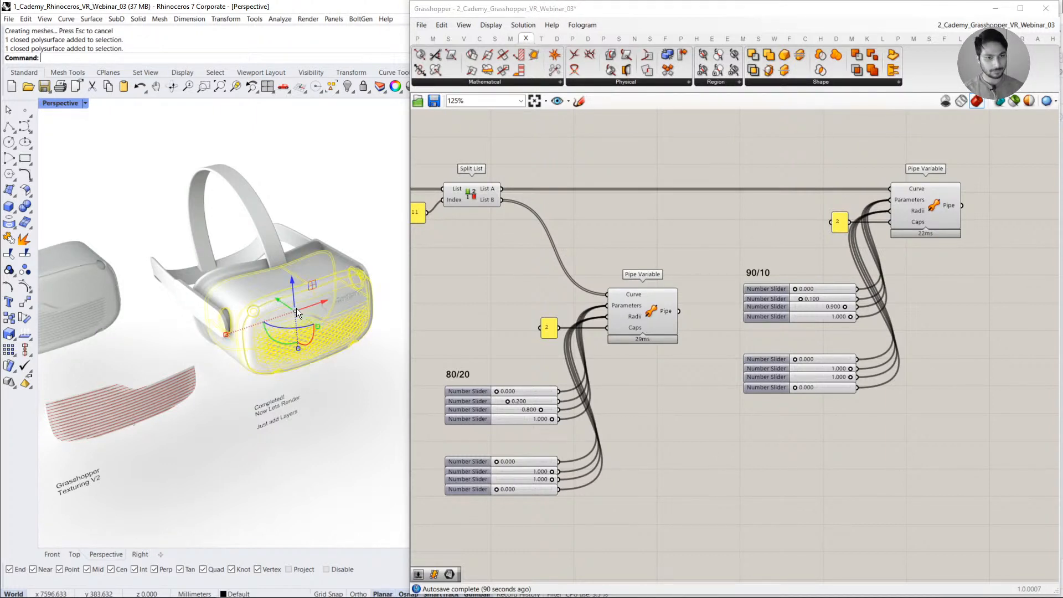
{"action": "left_click", "coordinate": [347, 367]}
{"action": "right_click_drag", "start_coordinate": [347, 366], "coordinate": [346, 331]}
{"action": "left_click", "coordinate": [346, 331]}
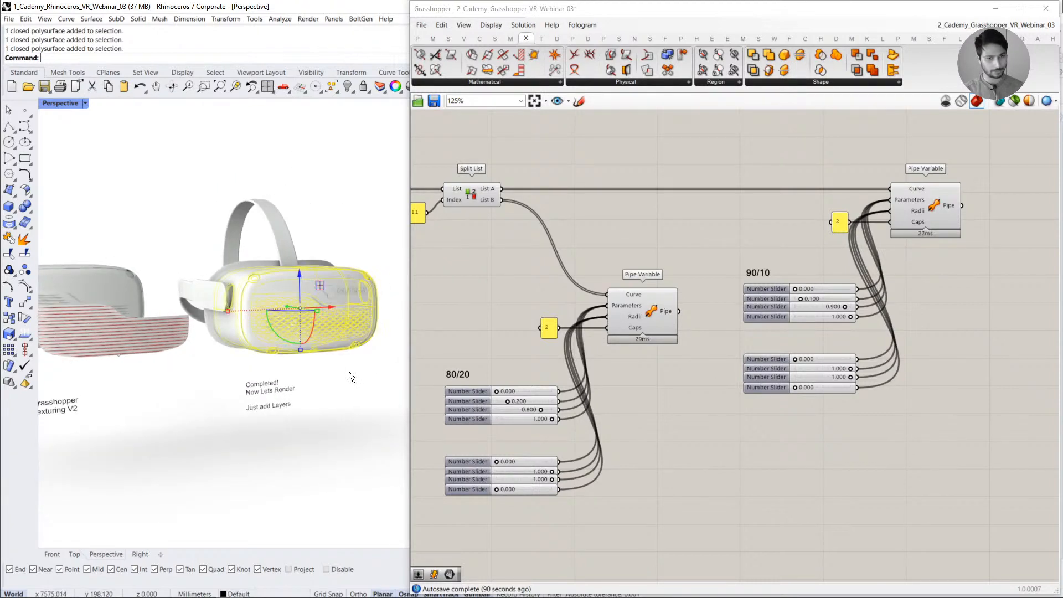
{"action": "left_click", "coordinate": [349, 369]}
{"action": "right_click_drag", "start_coordinate": [349, 368], "coordinate": [338, 357]}
{"action": "left_click", "coordinate": [335, 351]}
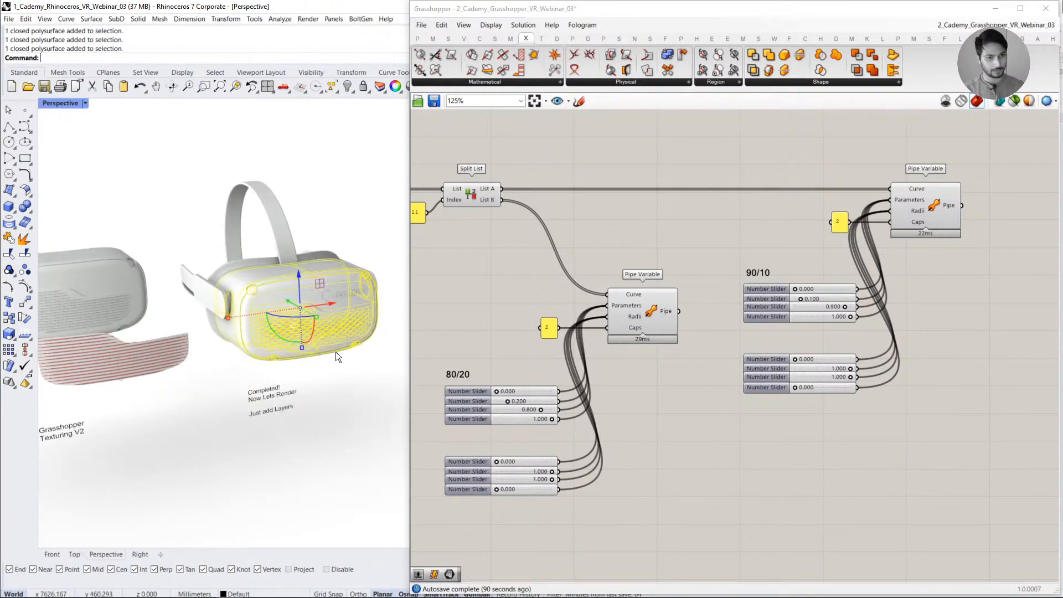
{"action": "left_click", "coordinate": [347, 364]}
{"action": "scroll", "coordinate": [354, 320], "scroll_direction": "down", "scroll_amount": 5}
{"action": "scroll", "coordinate": [178, 307], "scroll_direction": "up", "scroll_amount": 4}
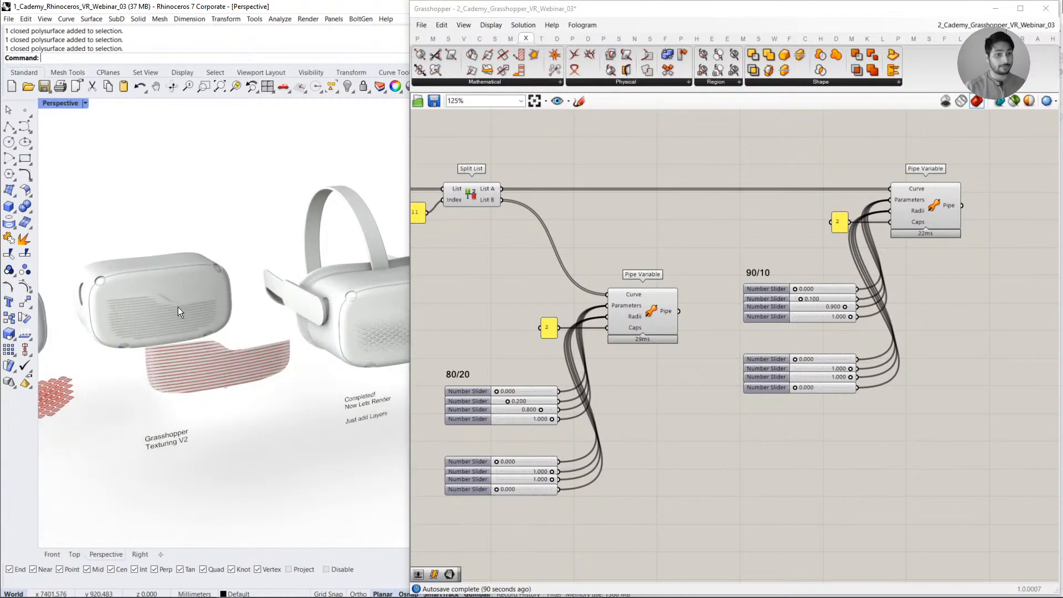
- Select the grooved headset body and zoom to it, ending with the completed headset also in view
{"action": "left_click", "coordinate": [178, 307]}
{"action": "type", "text": "zs"}
{"action": "key", "text": "Return"}
{"action": "scroll", "coordinate": [240, 294], "scroll_direction": "down", "scroll_amount": 5}
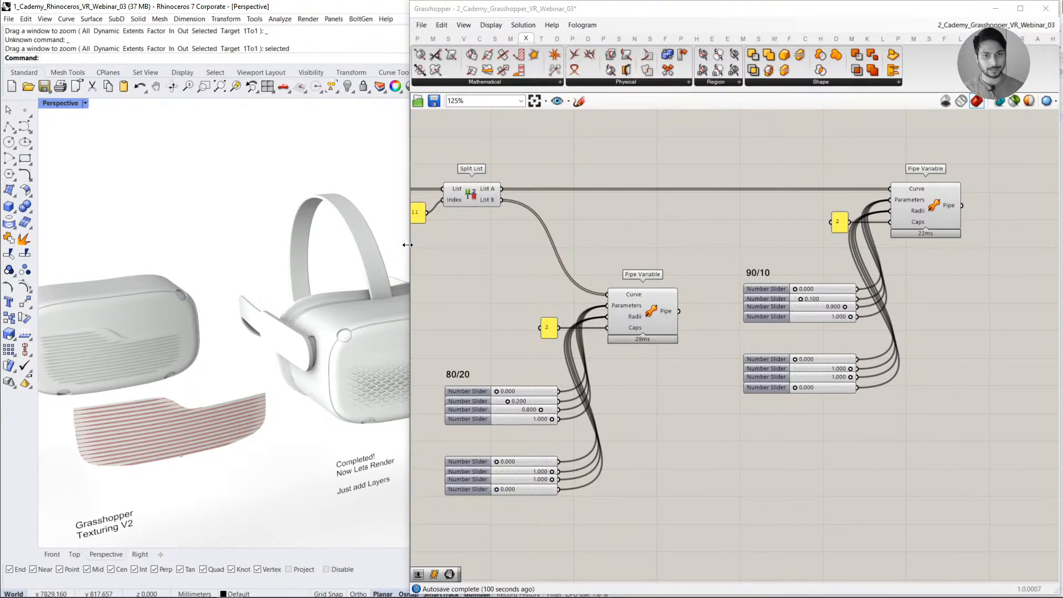
- Narrow the Grasshopper window and minimize it to view the completed headset in the full Rhino viewport
{"action": "left_click_drag", "start_coordinate": [408, 239], "coordinate": [563, 236]}
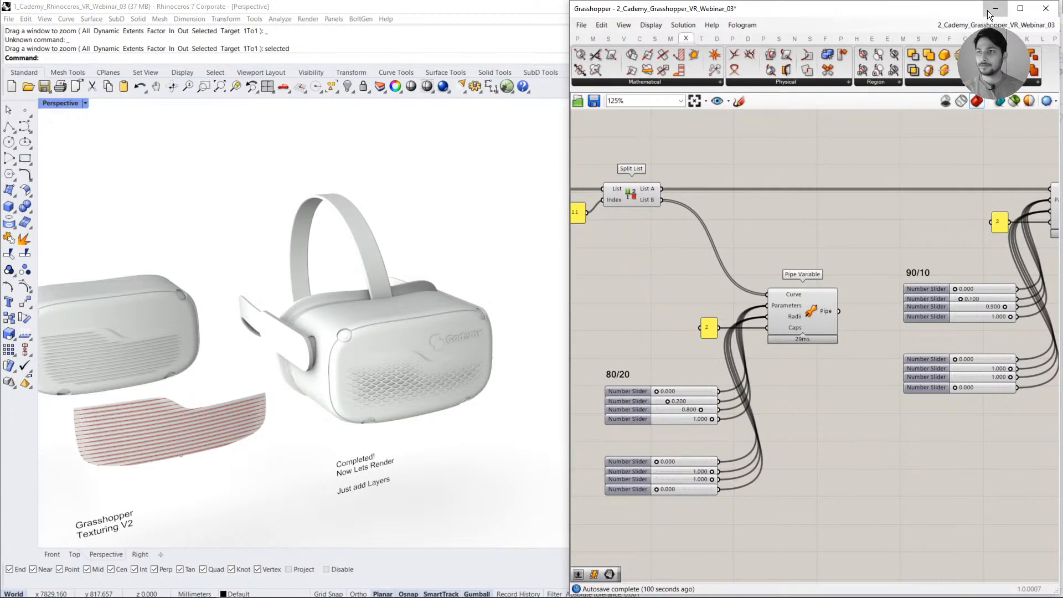
{"action": "left_click", "coordinate": [486, 312]}
{"action": "scroll", "coordinate": [486, 312], "scroll_direction": "up", "scroll_amount": 5}
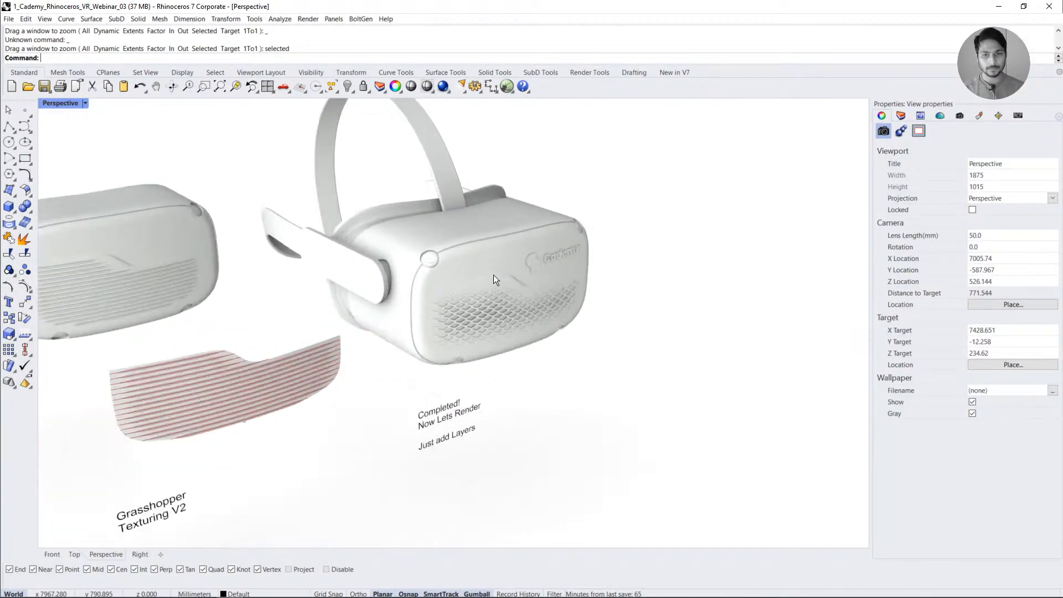
{"action": "scroll", "coordinate": [519, 270], "scroll_direction": "down", "scroll_amount": 2}
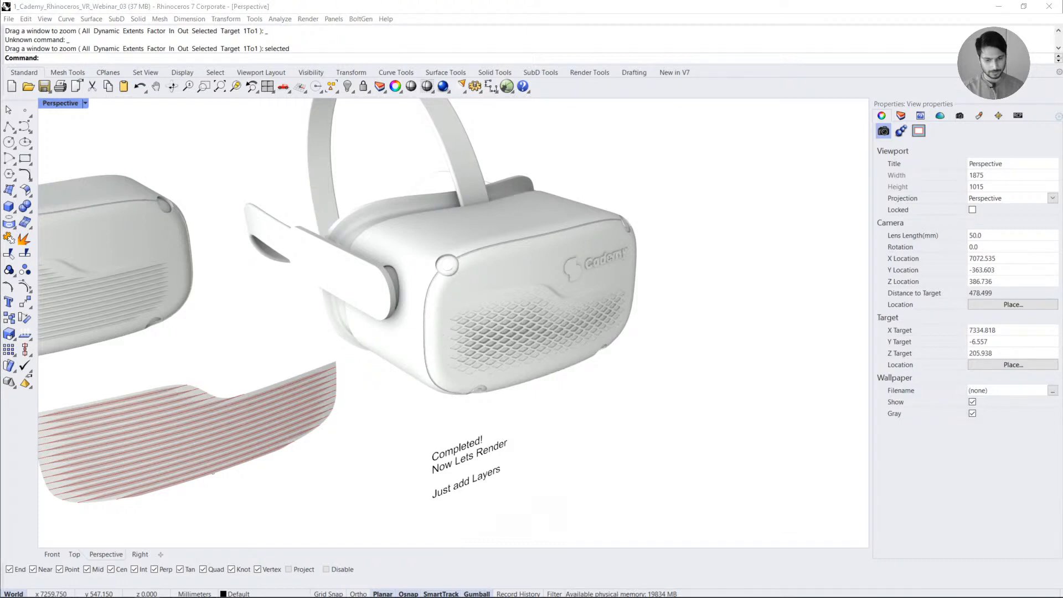
- Reopen Grasshopper, maximize its window and show the Sasquatch plug-in's components
{"action": "left_click", "coordinate": [507, 86]}
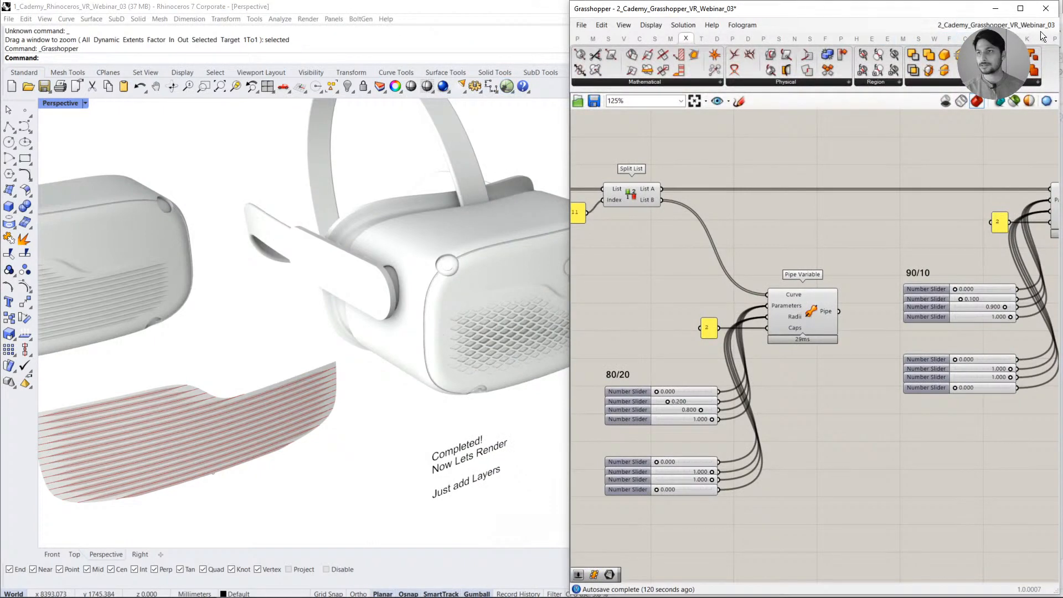
{"action": "left_click", "coordinate": [1019, 9]}
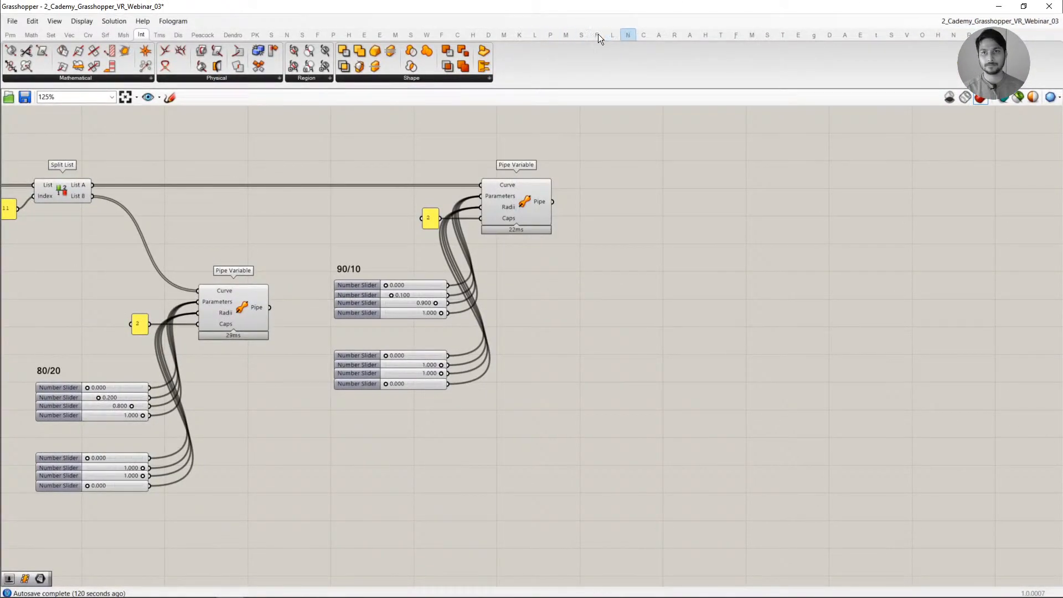
{"action": "left_click", "coordinate": [582, 36]}
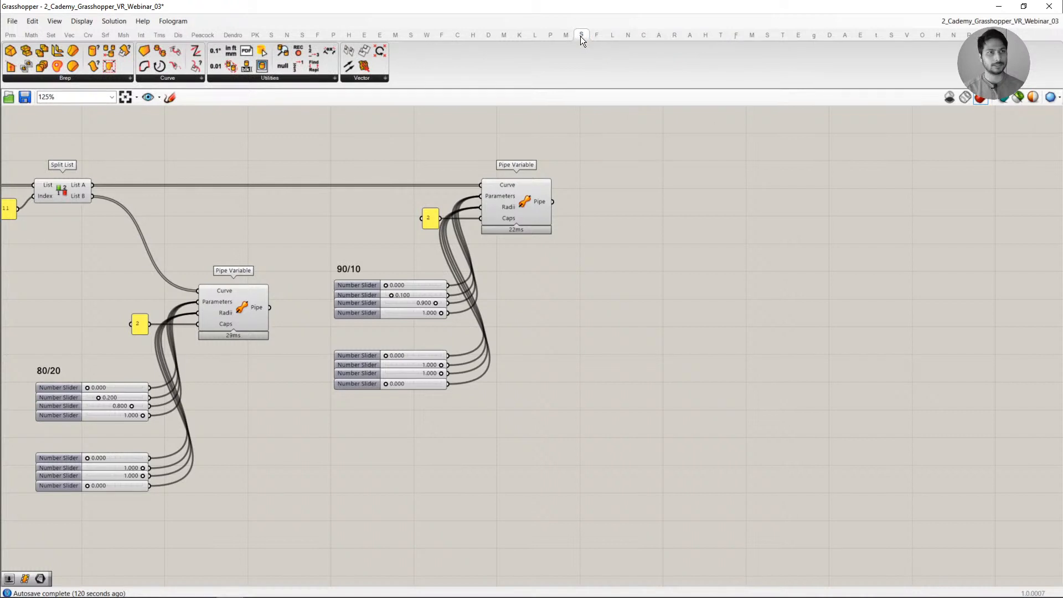
- Add a Scribble reading "Sasquach!" on the empty canvas beside the 90/10 Pipe Variable component
{"action": "double_click", "coordinate": [663, 206]}
{"action": "type", "text": "scribb"}
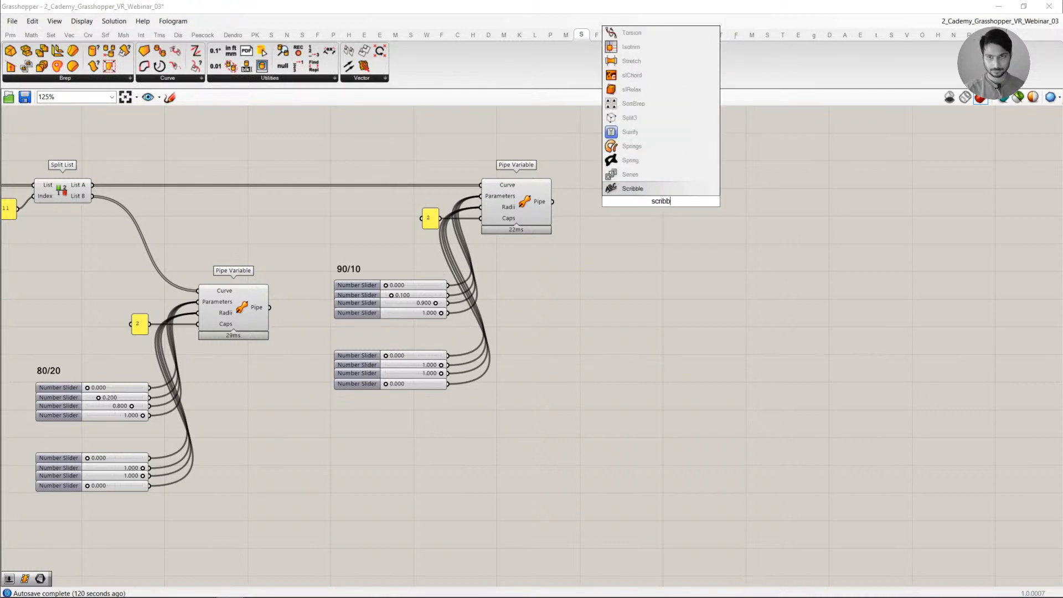
{"action": "key", "text": "Return"}
{"action": "double_click", "coordinate": [660, 202]}
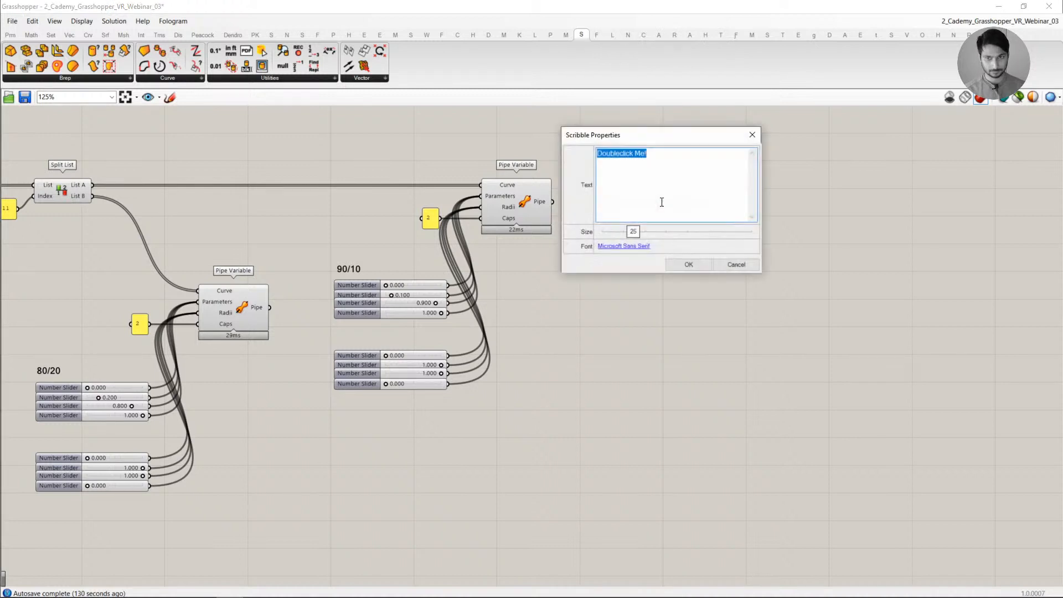
{"action": "type", "text": "Sasquac"}
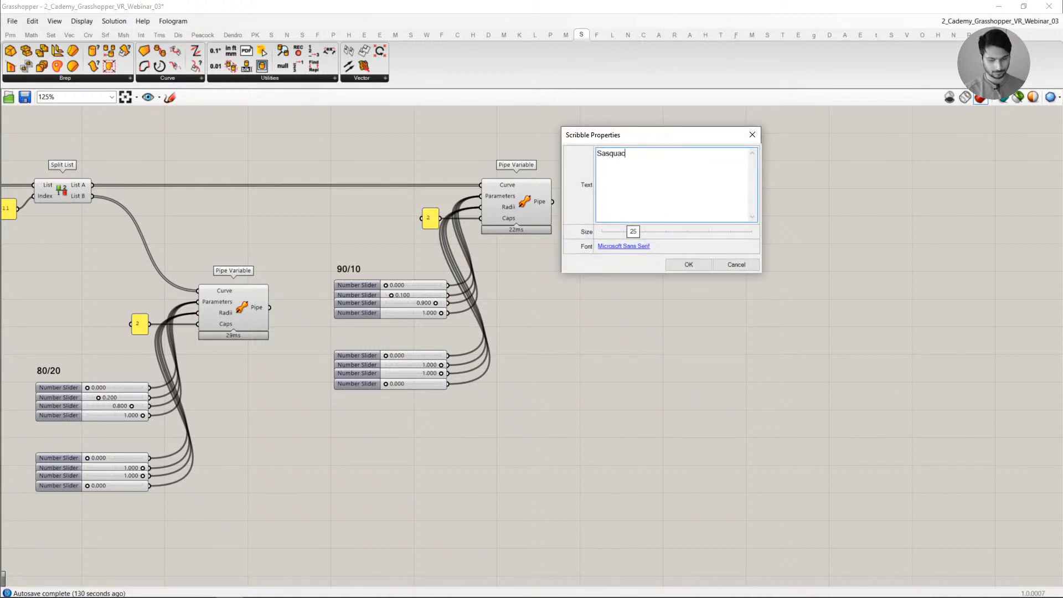
{"action": "type", "text": "h!"}
{"action": "left_click", "coordinate": [688, 265]}
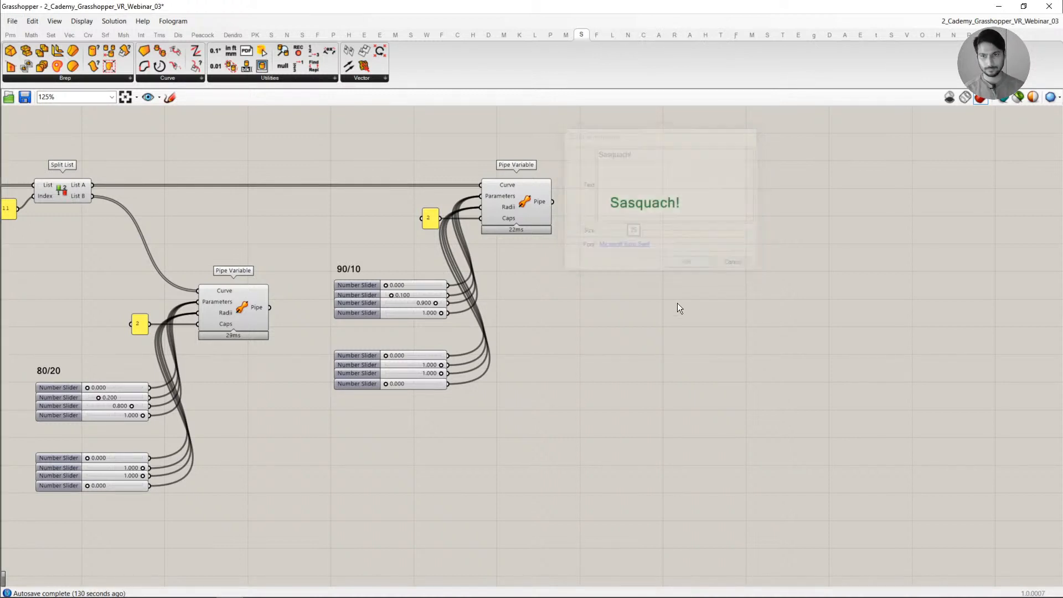
{"action": "left_click_drag", "start_coordinate": [649, 202], "coordinate": [662, 206]}
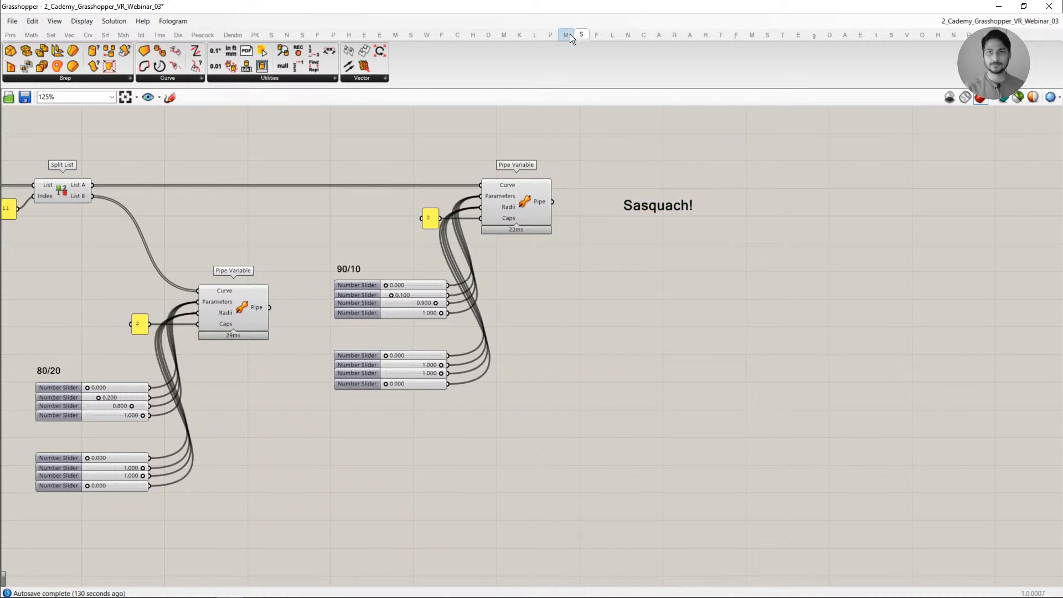
- Correct the Scribble's spelling to "Sasquatch!" and restore the Grasshopper window beside Rhino
{"action": "mouse_move", "coordinate": [576, 33]}
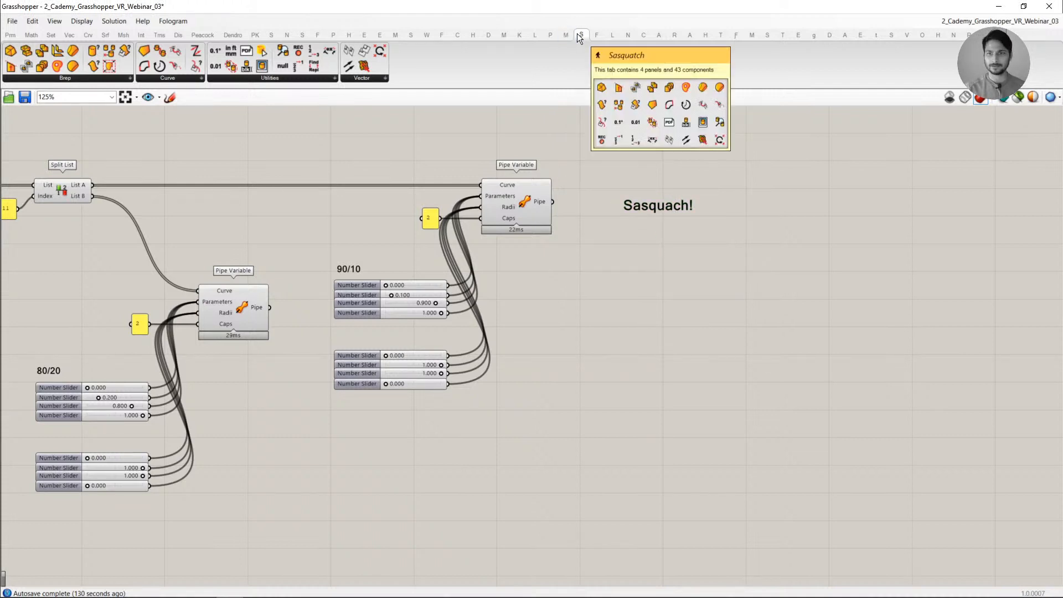
{"action": "double_click", "coordinate": [658, 204]}
{"action": "left_click", "coordinate": [628, 174]}
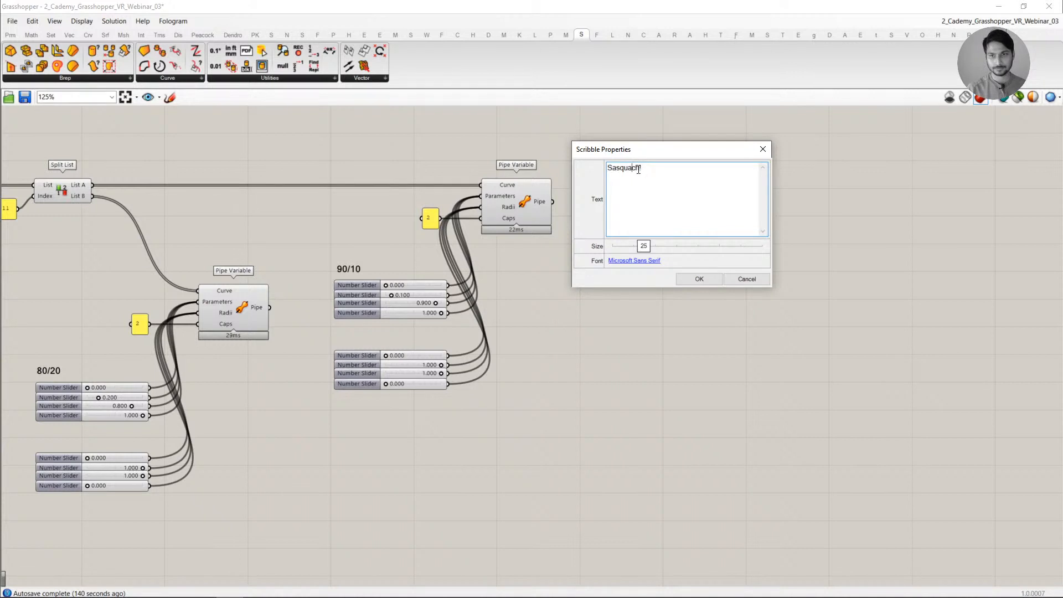
{"action": "type", "text": "t"}
{"action": "left_click", "coordinate": [706, 280]}
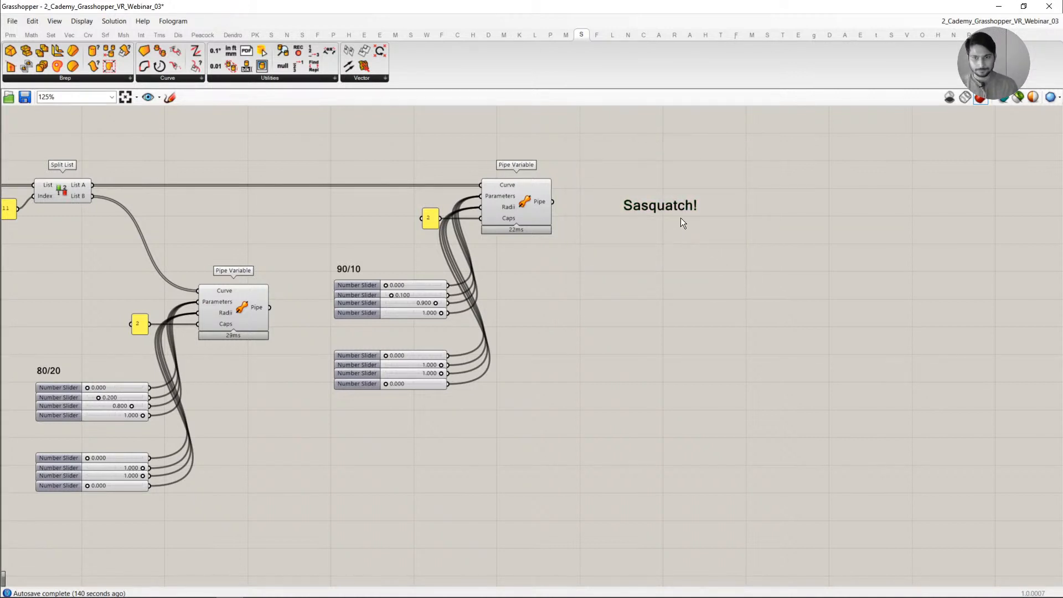
{"action": "key", "text": "super+Down"}
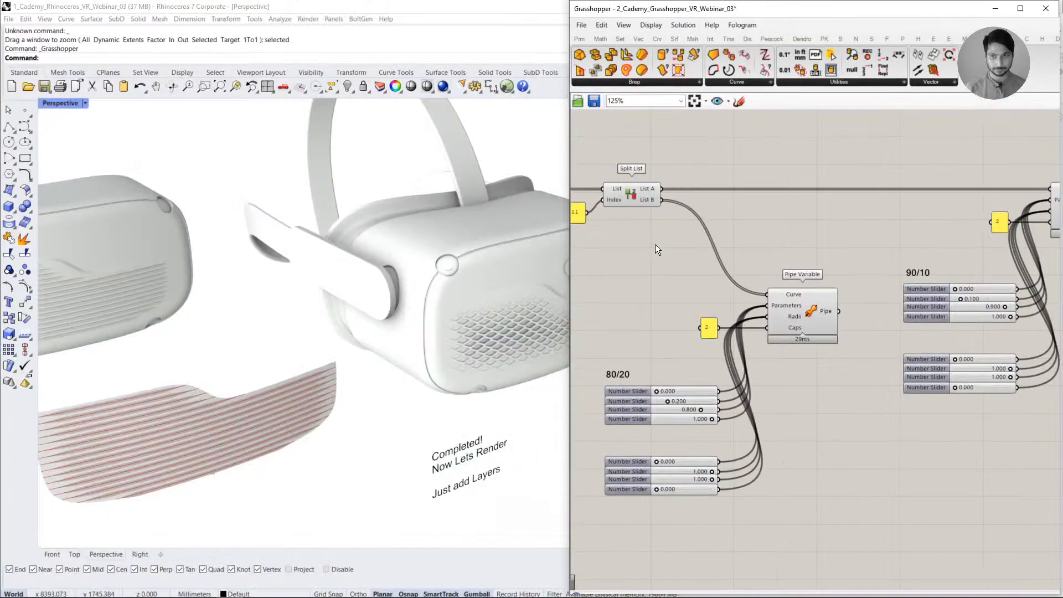
- Snap the Grasshopper window beside Rhino, minimize it and frame the completed headset in the full Perspective viewport
{"action": "key", "text": "super+Right"}
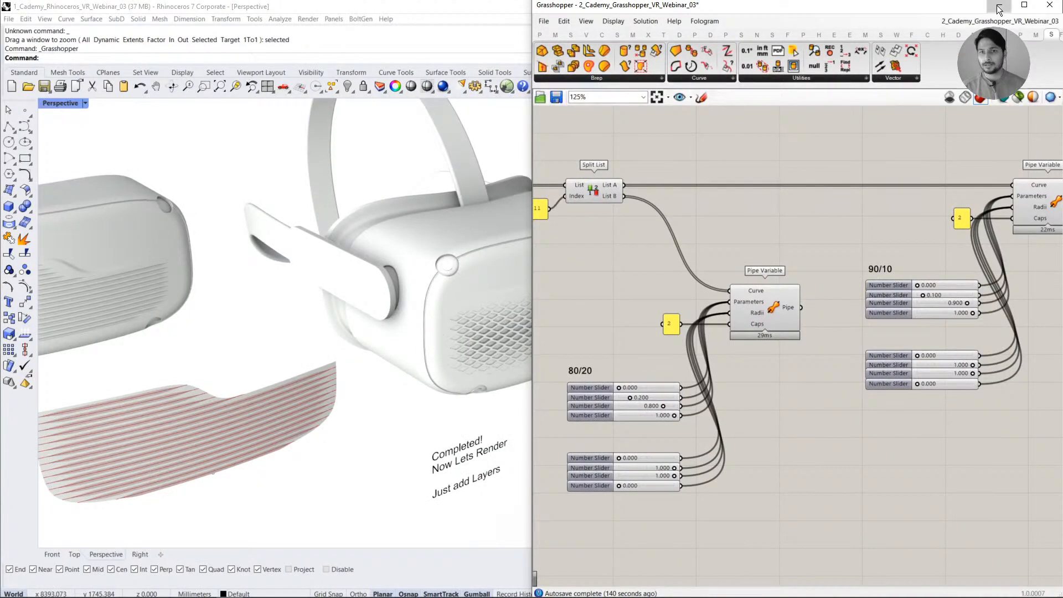
{"action": "left_click", "coordinate": [998, 9]}
{"action": "left_click", "coordinate": [551, 269]}
{"action": "left_click", "coordinate": [674, 236]}
{"action": "right_click_drag", "start_coordinate": [566, 263], "coordinate": [474, 278], "text": "shift"}
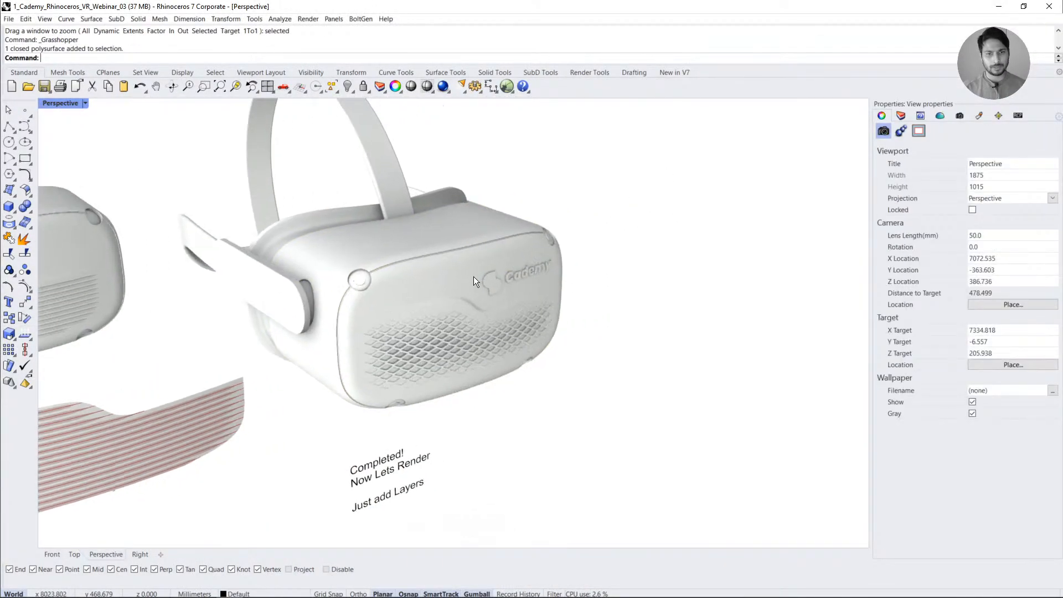
- Select the completed headset's front panel, display the model's layer list and clear the selection
{"action": "left_click", "coordinate": [473, 277]}
{"action": "left_click", "coordinate": [903, 115]}
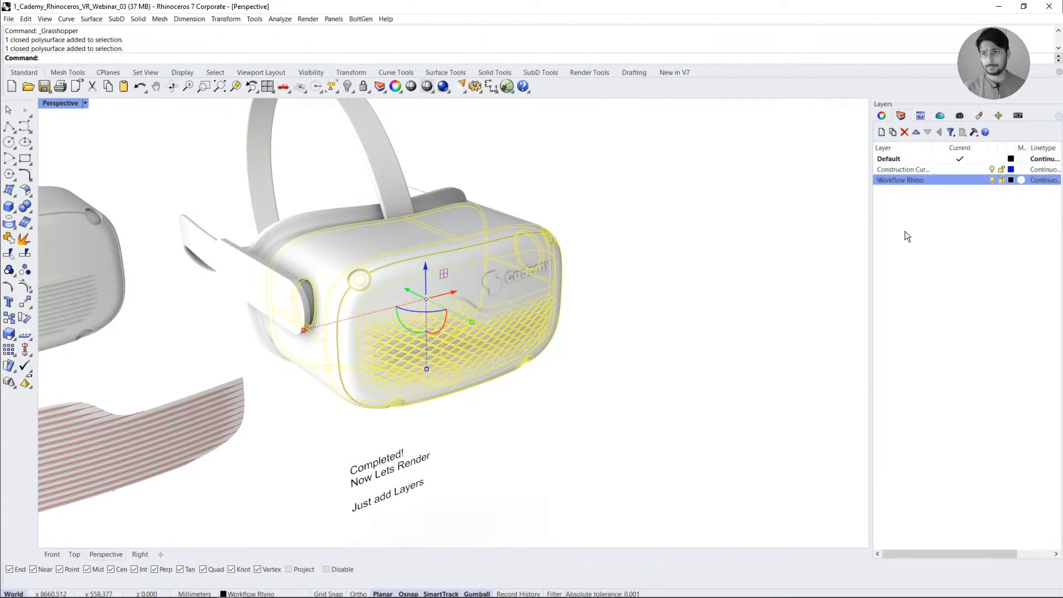
{"action": "right_click", "coordinate": [900, 213]}
{"action": "left_click", "coordinate": [722, 231]}
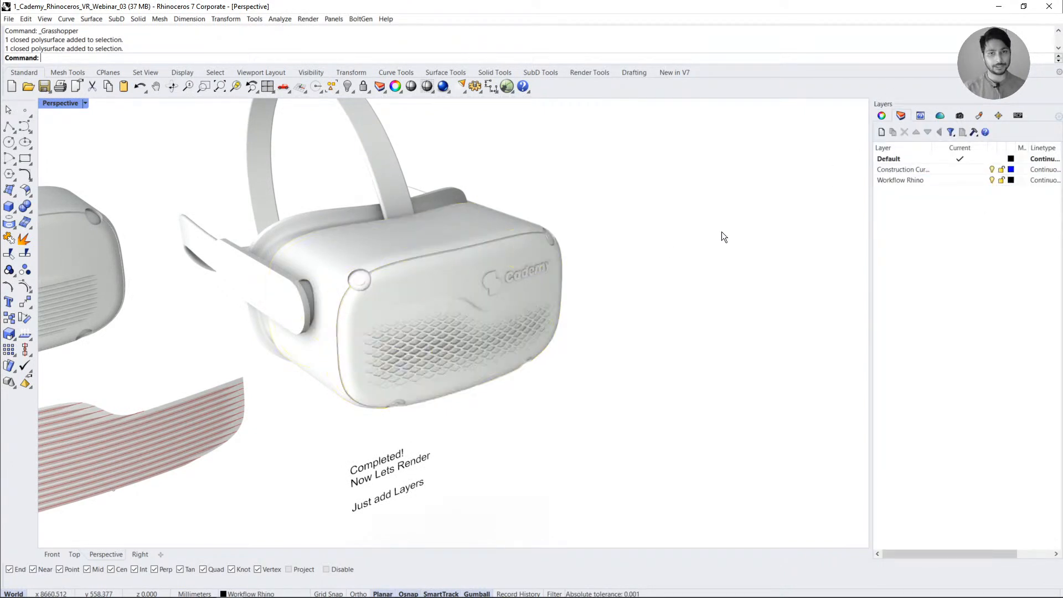
- Select the headset's part groups one after another, including the body and side arms, to review them for layer assignment
{"action": "left_click", "coordinate": [463, 315]}
{"action": "left_click", "coordinate": [513, 207]}
{"action": "left_click", "coordinate": [449, 195]}
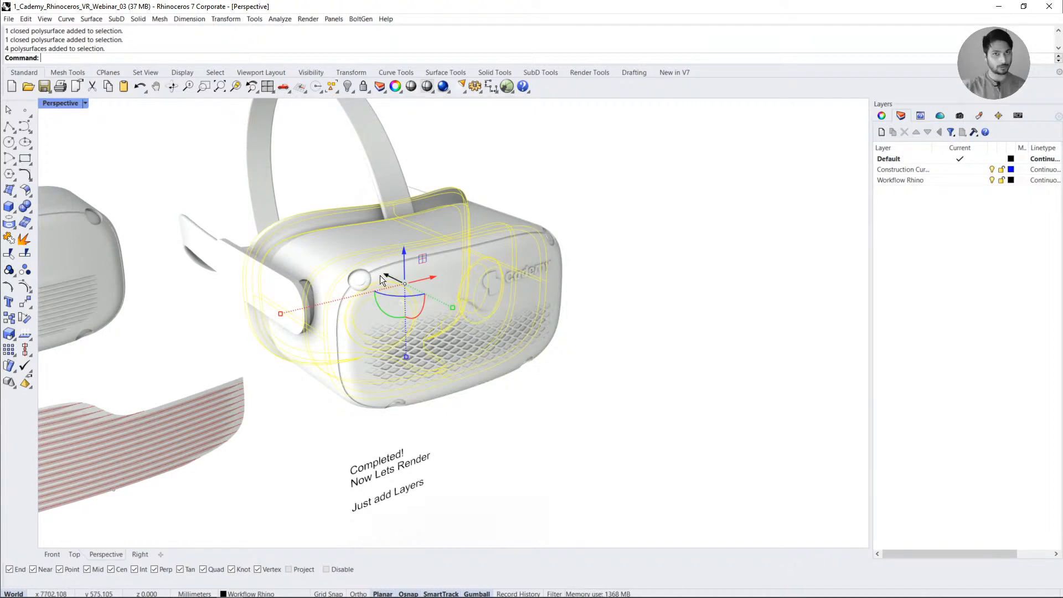
{"action": "left_click", "coordinate": [210, 250]}
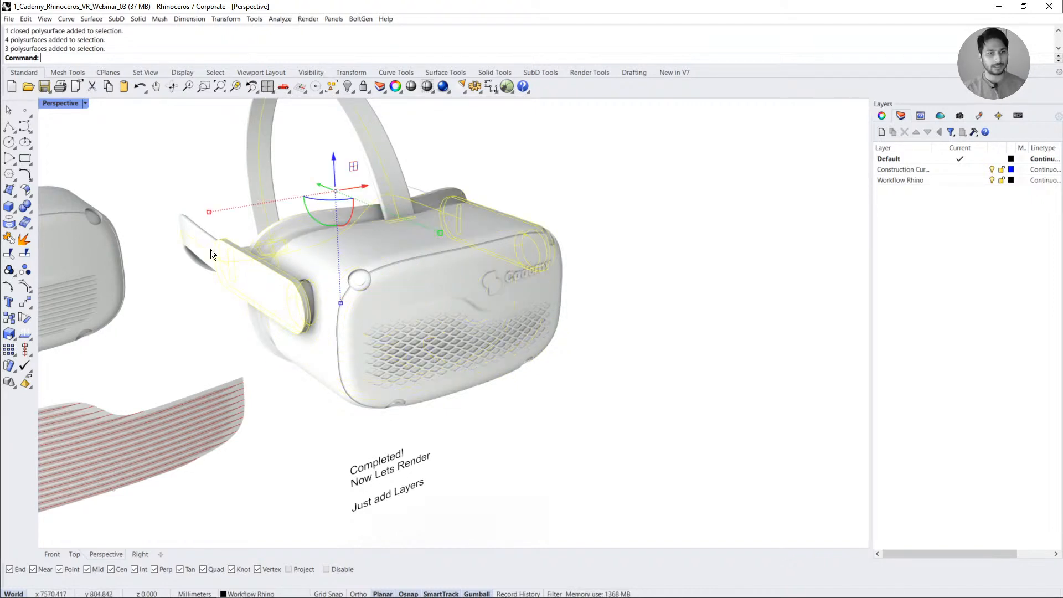
{"action": "right_click", "coordinate": [942, 195]}
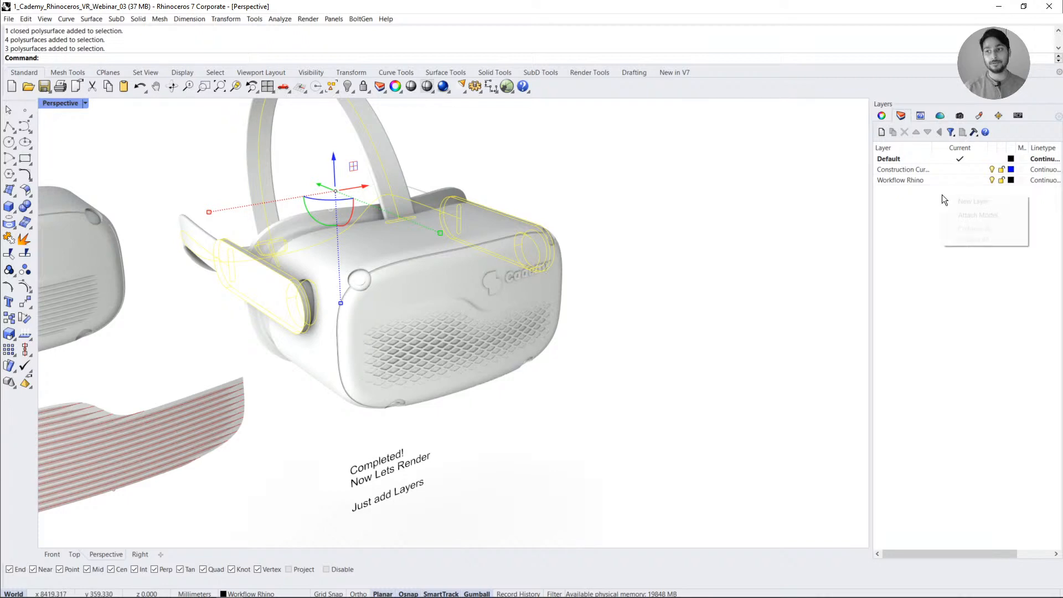
{"action": "left_click", "coordinate": [804, 227]}
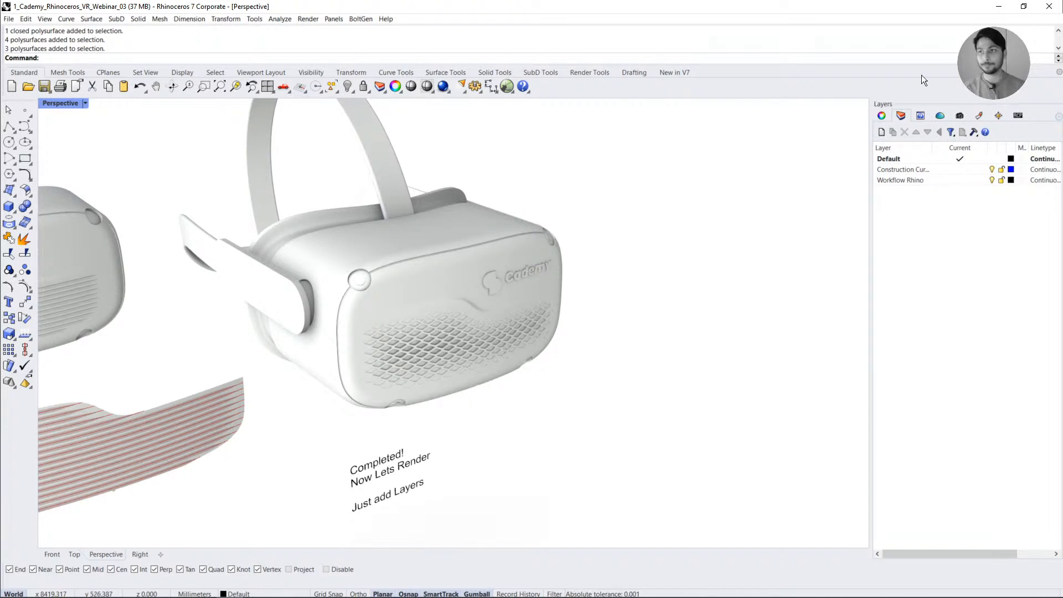
- View the completed headset from the front, select all of its parts together and clear the selection
{"action": "scroll", "coordinate": [609, 191], "scroll_direction": "down", "scroll_amount": 4}
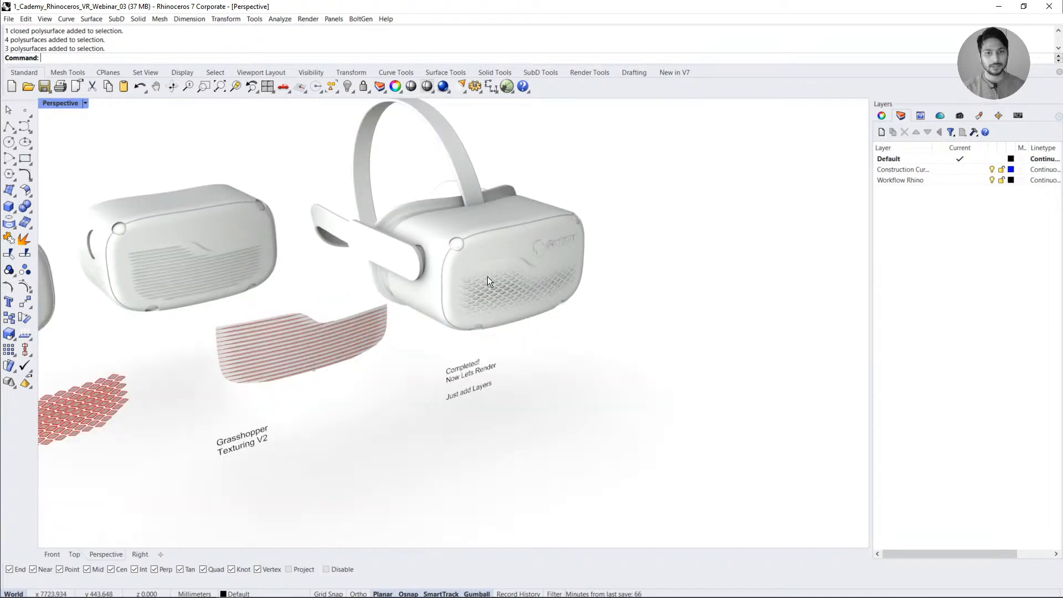
{"action": "scroll", "coordinate": [487, 276], "scroll_direction": "up", "scroll_amount": 5}
{"action": "right_click_drag", "start_coordinate": [488, 252], "coordinate": [470, 320], "text": "shift"}
{"action": "scroll", "coordinate": [470, 320], "scroll_direction": "down", "scroll_amount": 4}
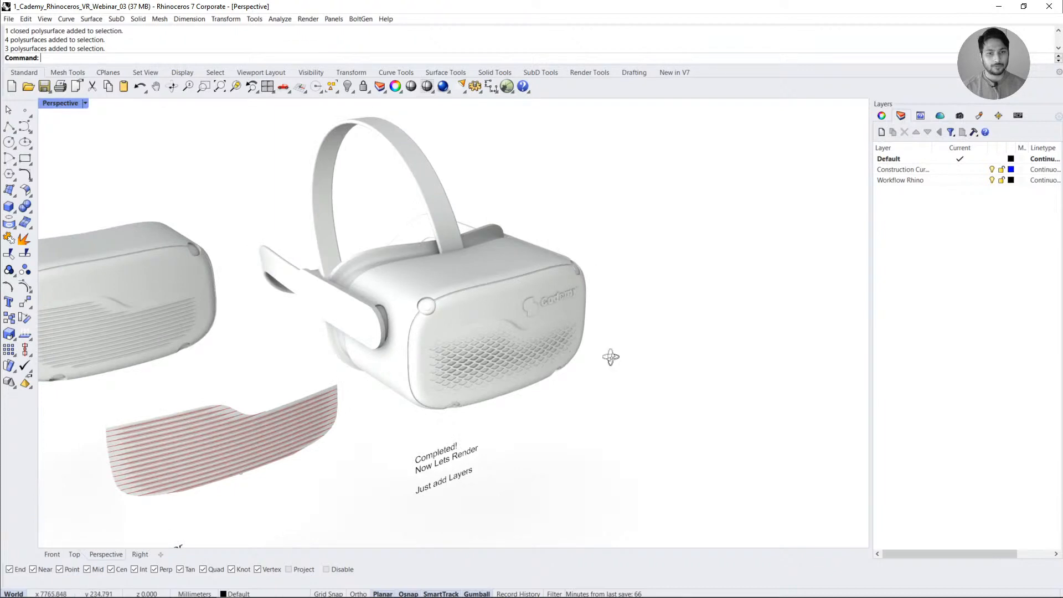
{"action": "right_click_drag", "start_coordinate": [614, 360], "coordinate": [630, 367]}
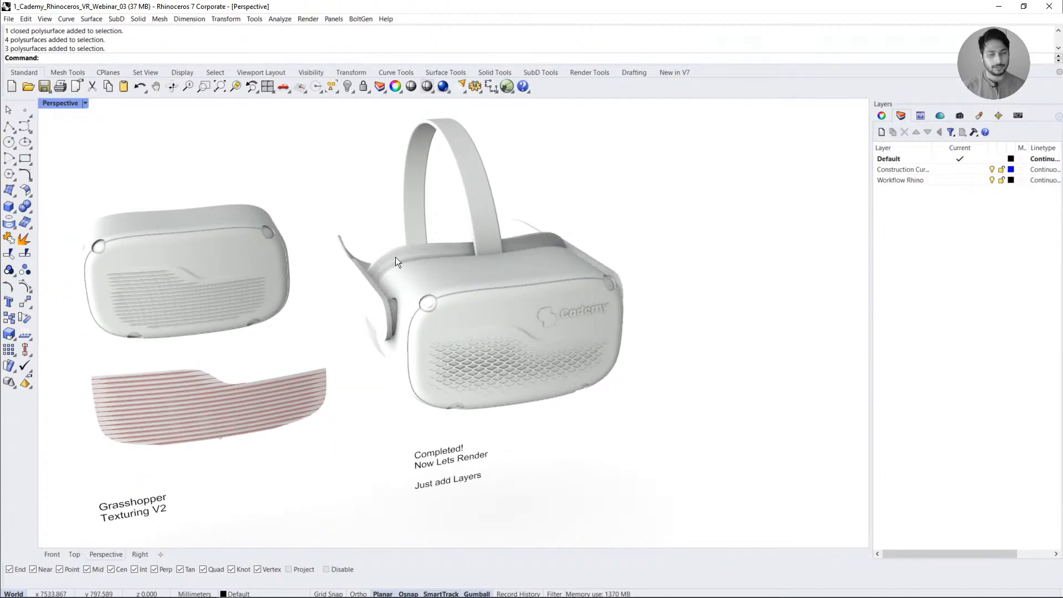
{"action": "left_click_drag", "start_coordinate": [329, 124], "coordinate": [650, 416]}
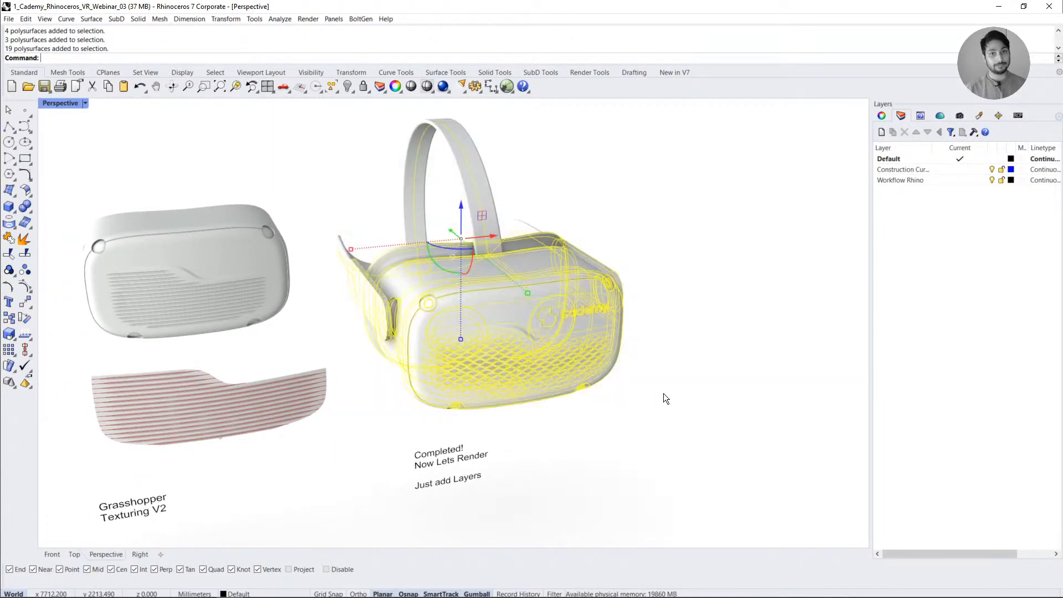
{"action": "left_click", "coordinate": [629, 301]}
{"action": "left_click_drag", "start_coordinate": [309, 110], "coordinate": [674, 425]}
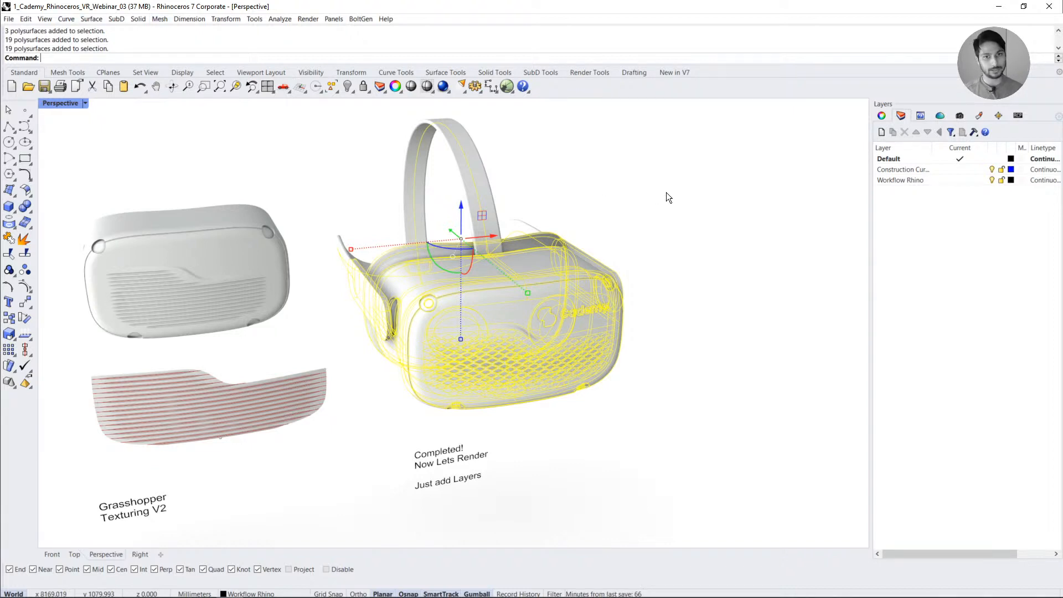
{"action": "key", "text": "Escape"}
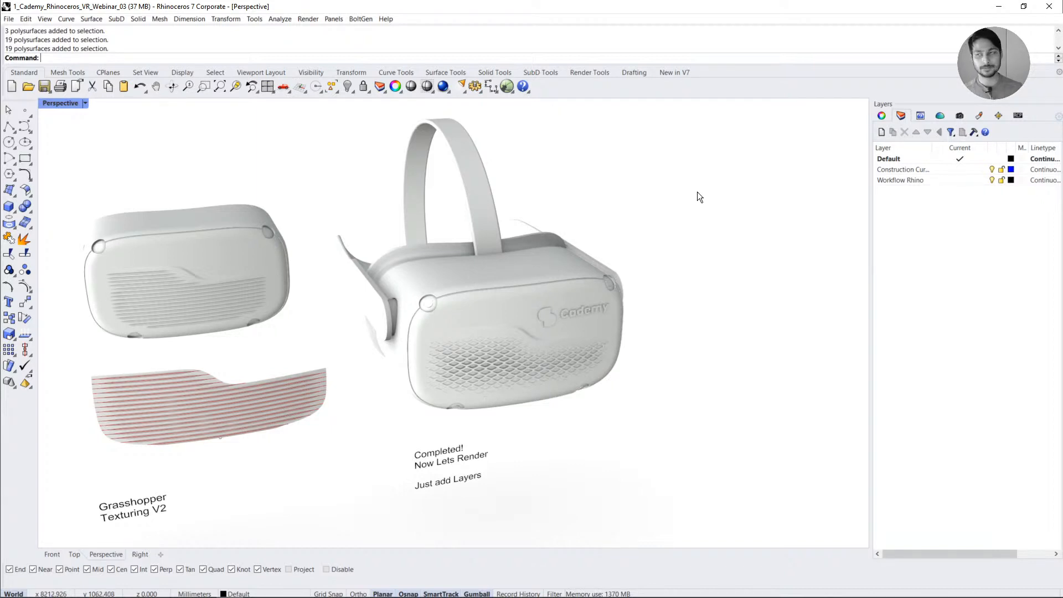
- Minimize Rhino and show slide 9, "Keyshot Render", in the Google Slides webinar presentation
{"action": "left_click", "coordinate": [997, 8]}
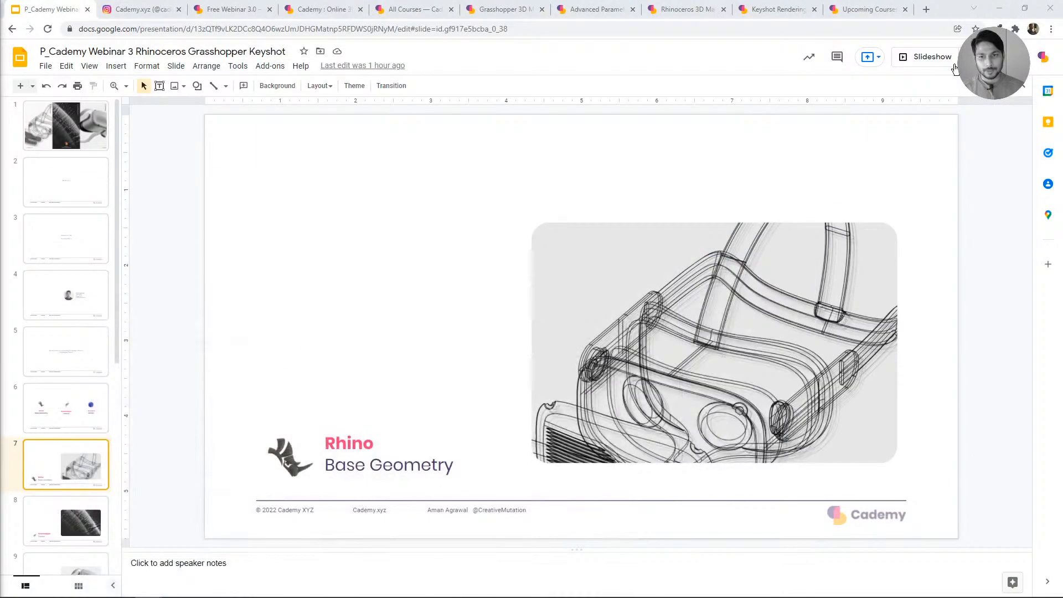
{"action": "scroll", "coordinate": [85, 419], "scroll_direction": "down", "scroll_amount": 2}
{"action": "left_click", "coordinate": [64, 447]}
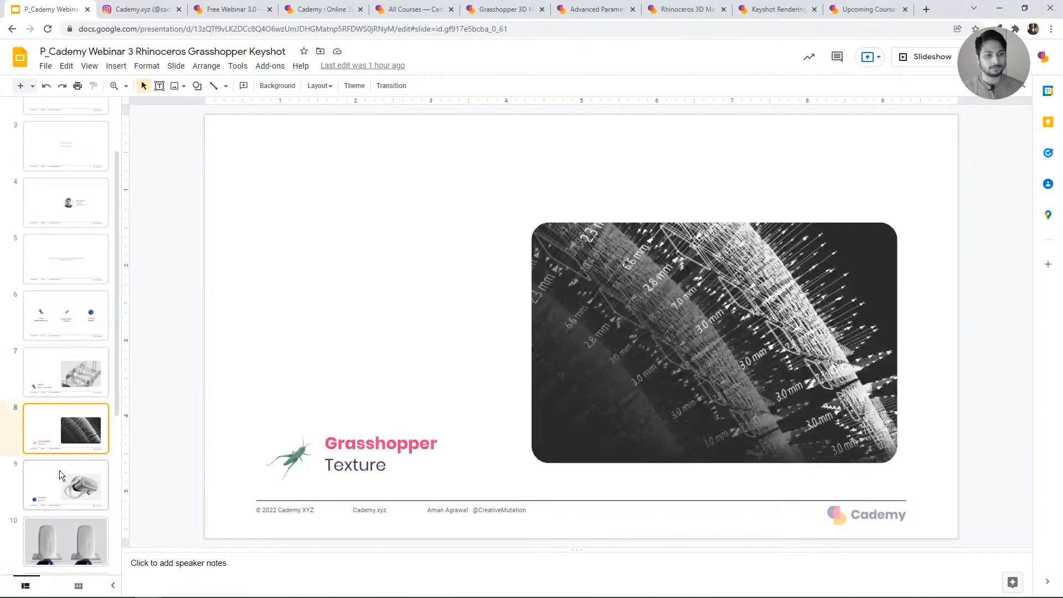
{"action": "left_click", "coordinate": [59, 470]}
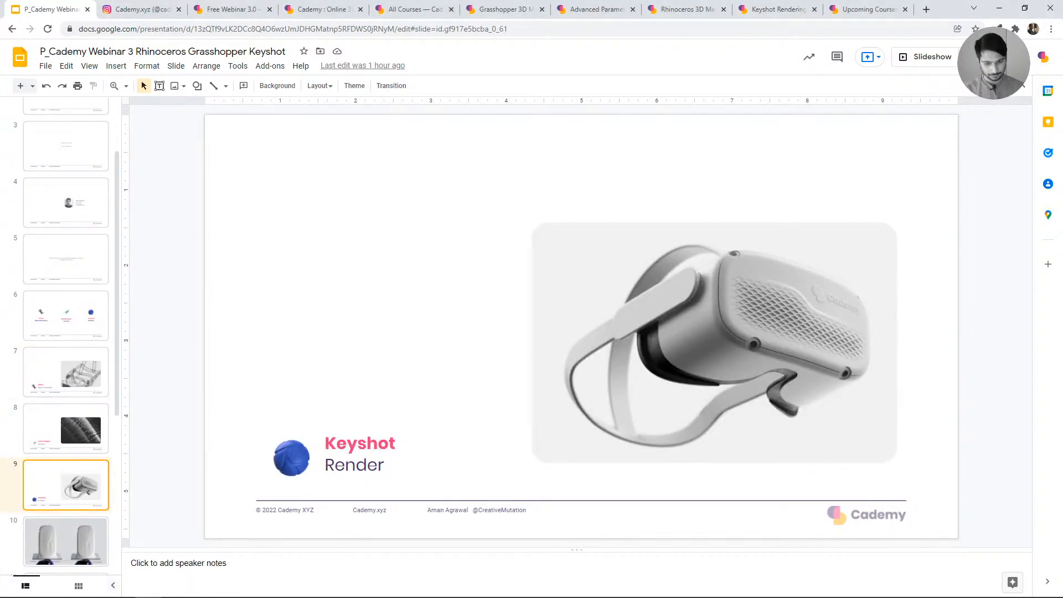
- Switch to the webinar folder in File Explorer and extract the 3_Cademy_Keyshot_webinar3 archive into a folder of the same name
{"action": "key", "text": "alt+Tab"}
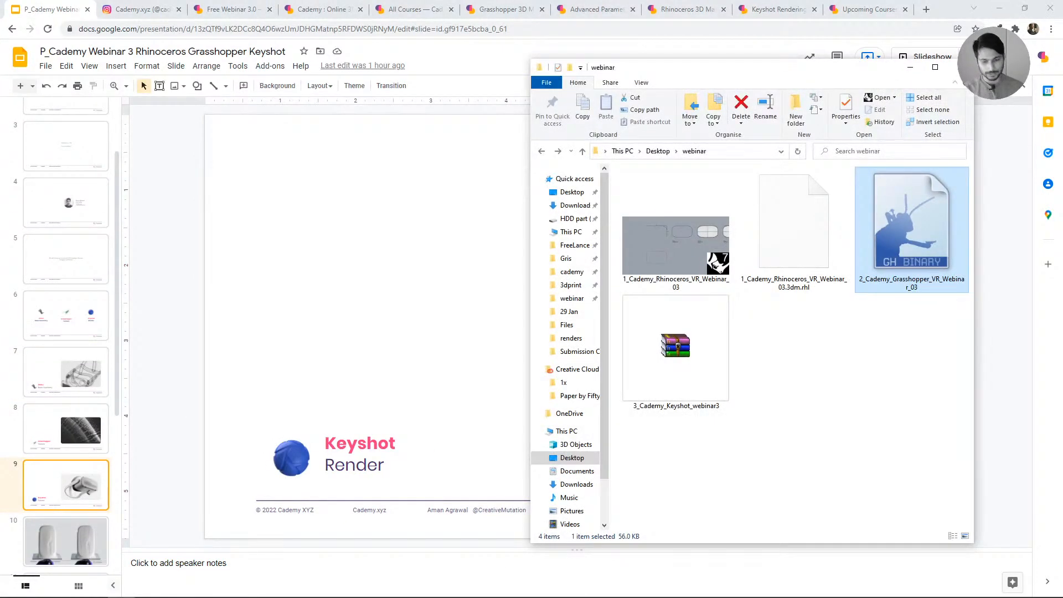
{"action": "left_click_drag", "start_coordinate": [822, 414], "coordinate": [708, 347]}
{"action": "right_click", "coordinate": [708, 347]}
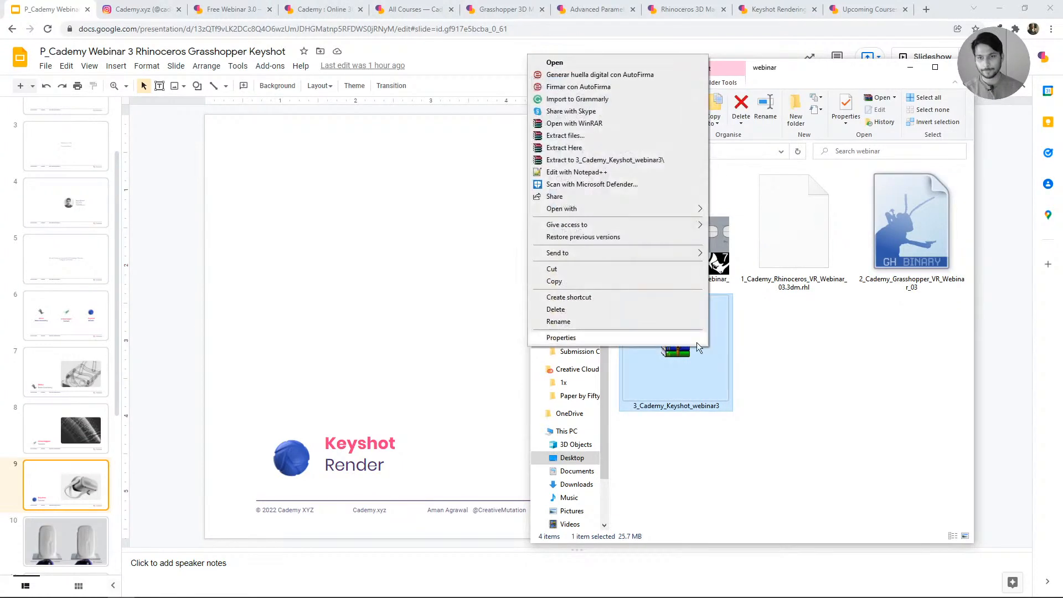
{"action": "left_click", "coordinate": [601, 160]}
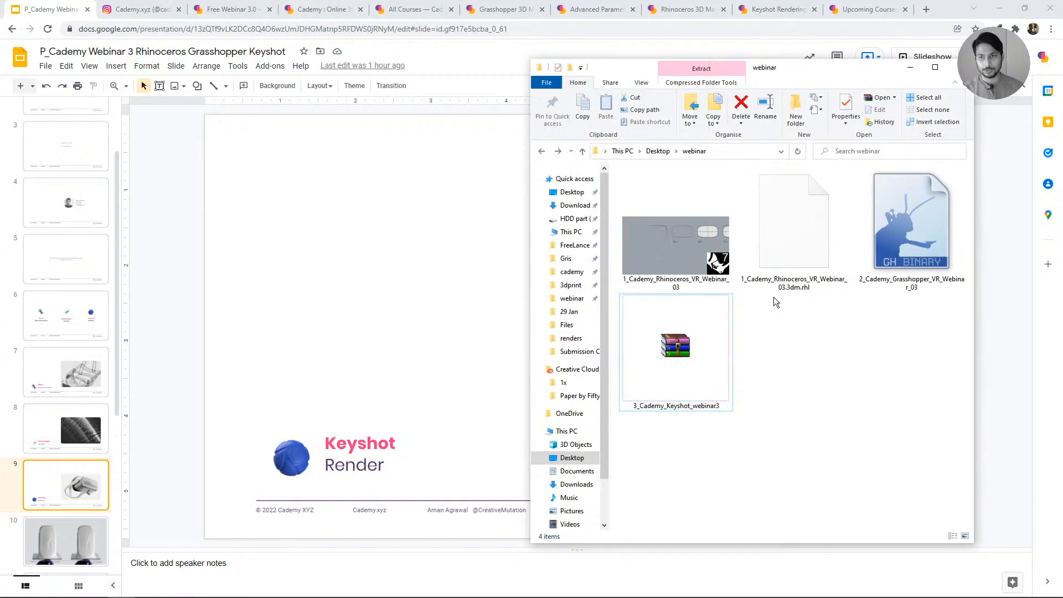
{"action": "right_click", "coordinate": [684, 352]}
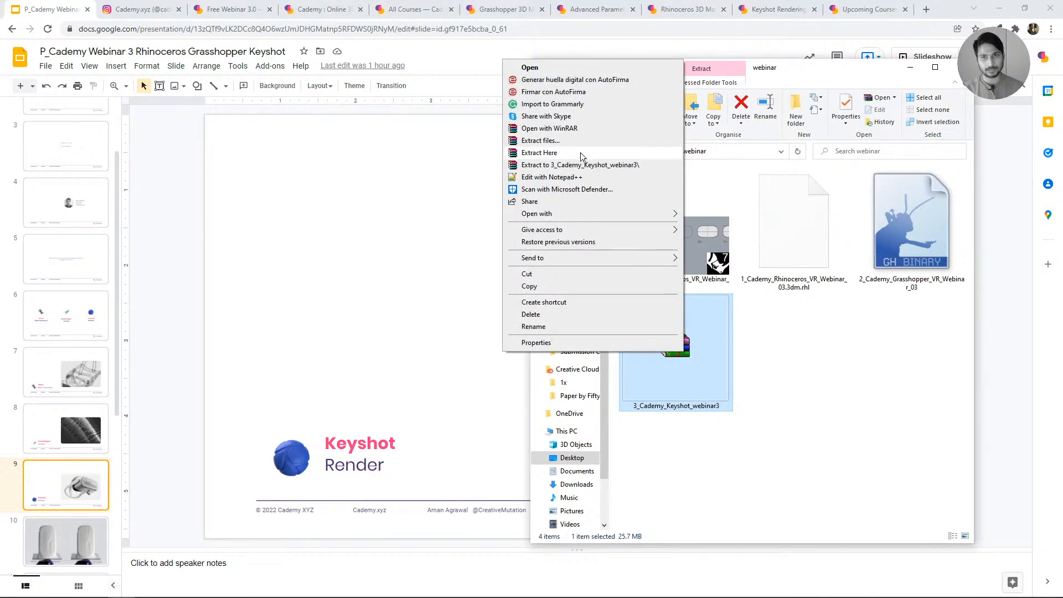
{"action": "left_click", "coordinate": [556, 168]}
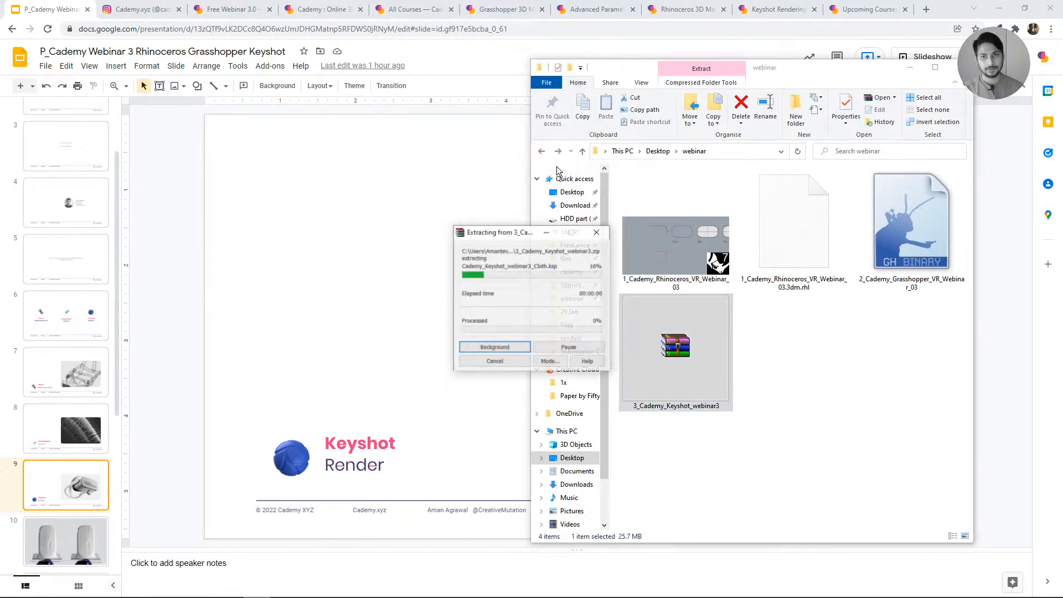
- Open the extracted 3_Cademy_Keyshot_webinar3 folder and look over the base, Cloth and Metal KeyShot bundles
{"action": "double_click", "coordinate": [682, 251]}
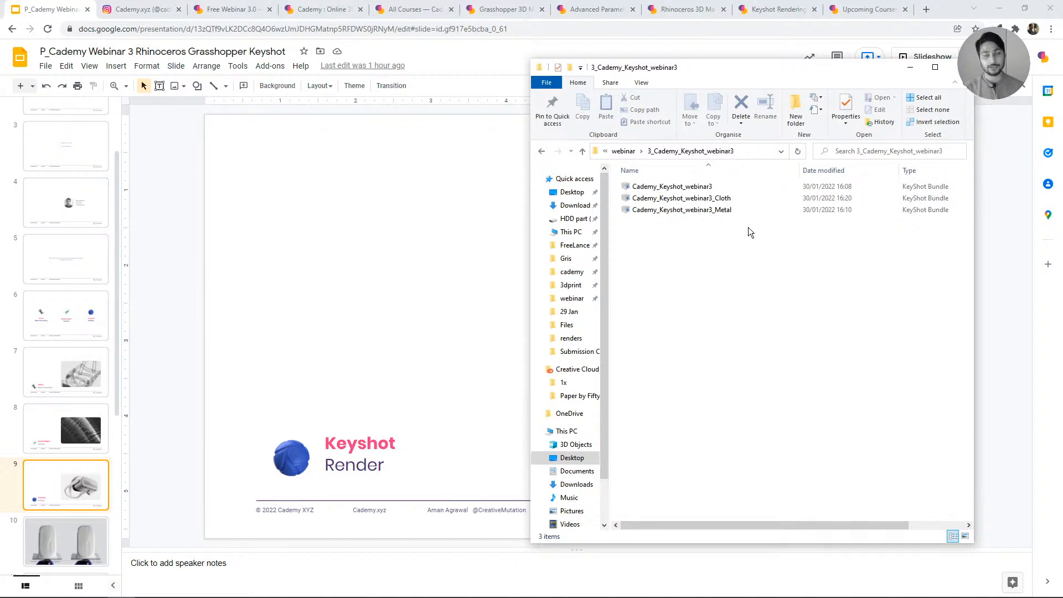
{"action": "left_click", "coordinate": [696, 200]}
{"action": "left_click", "coordinate": [690, 189]}
{"action": "left_click", "coordinate": [690, 200]}
{"action": "left_click", "coordinate": [691, 212]}
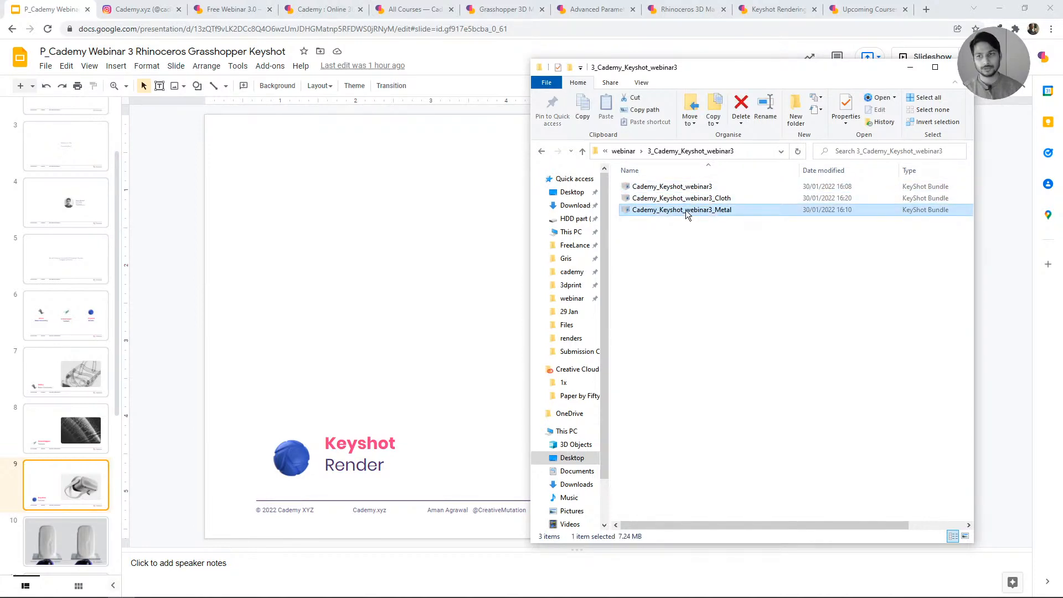
{"action": "left_click", "coordinate": [679, 189]}
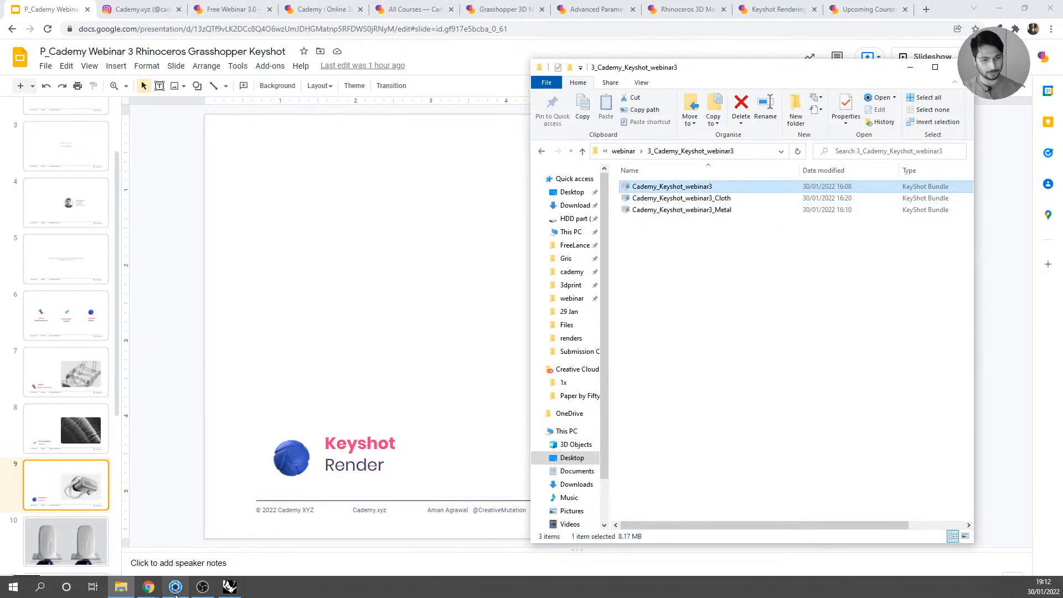
- Switch to KeyShot and open the Cademy_Keyshot_webinar3 bundle from the extracted folder, unpacking its files to the Resources Folder
{"action": "mouse_move", "coordinate": [175, 589]}
{"action": "left_click", "coordinate": [184, 534]}
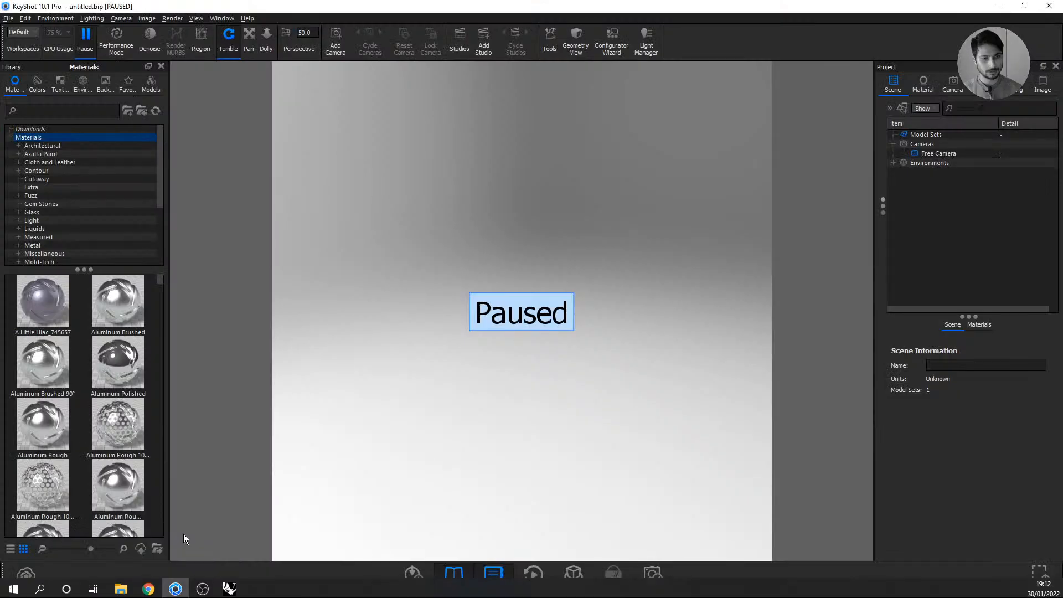
{"action": "left_click", "coordinate": [8, 19]}
{"action": "left_click", "coordinate": [34, 40]}
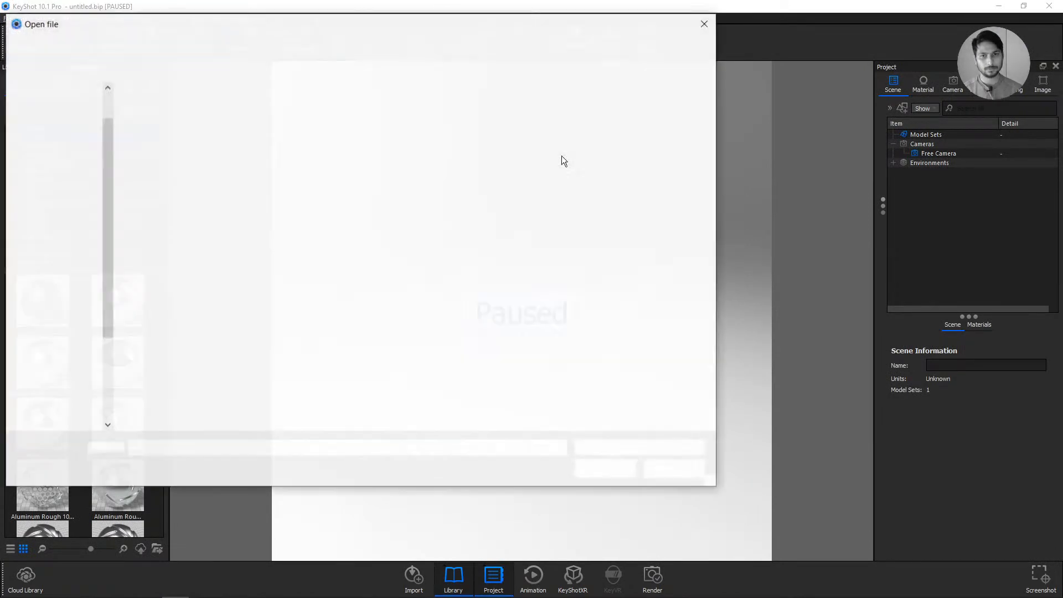
{"action": "left_click", "coordinate": [55, 206]}
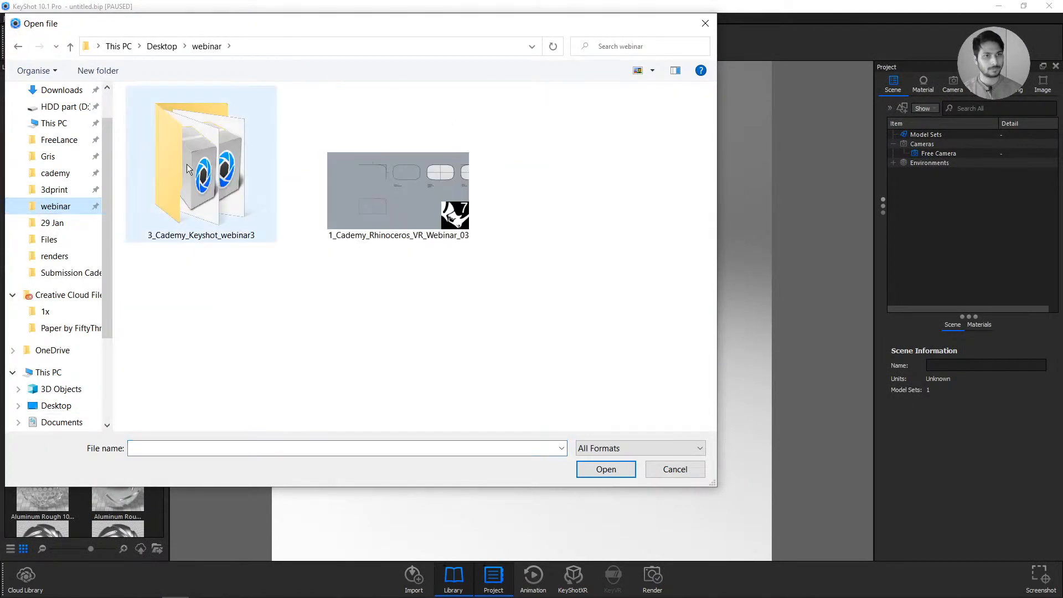
{"action": "double_click", "coordinate": [187, 169]}
{"action": "left_click", "coordinate": [228, 114]}
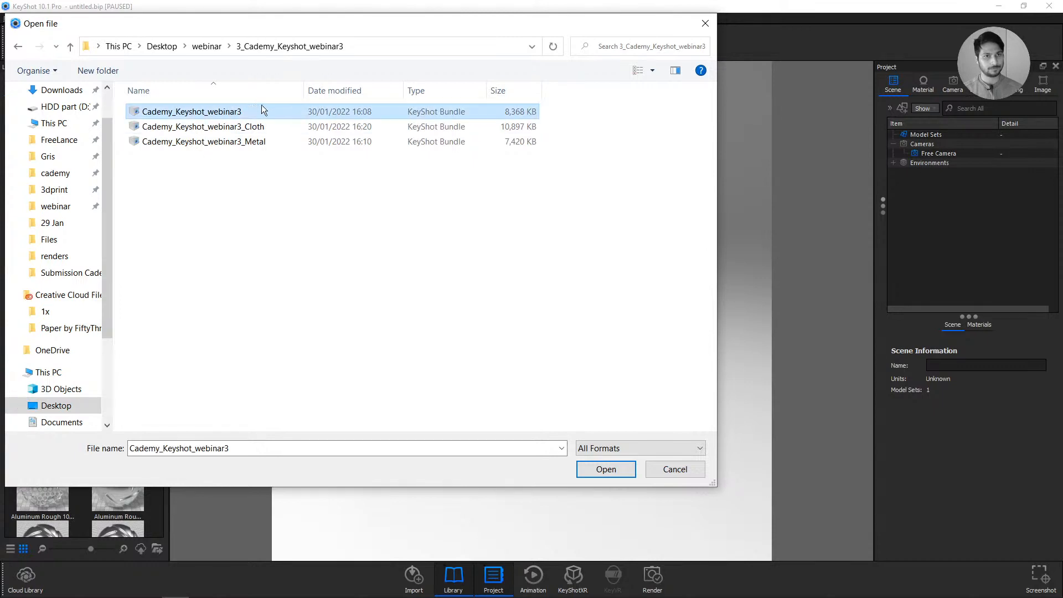
{"action": "left_click", "coordinate": [598, 470]}
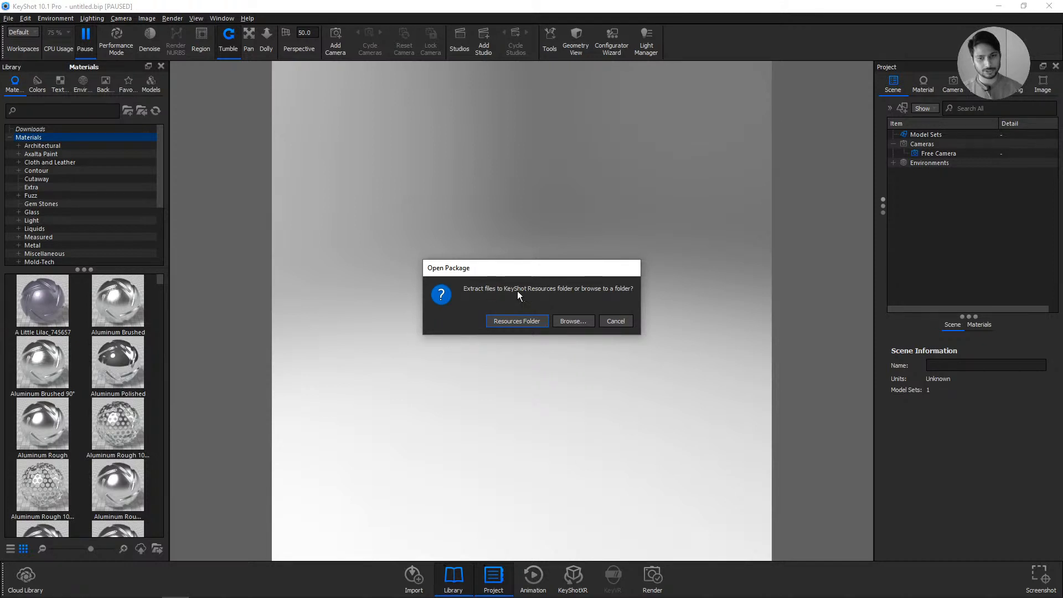
{"action": "left_click", "coordinate": [516, 321]}
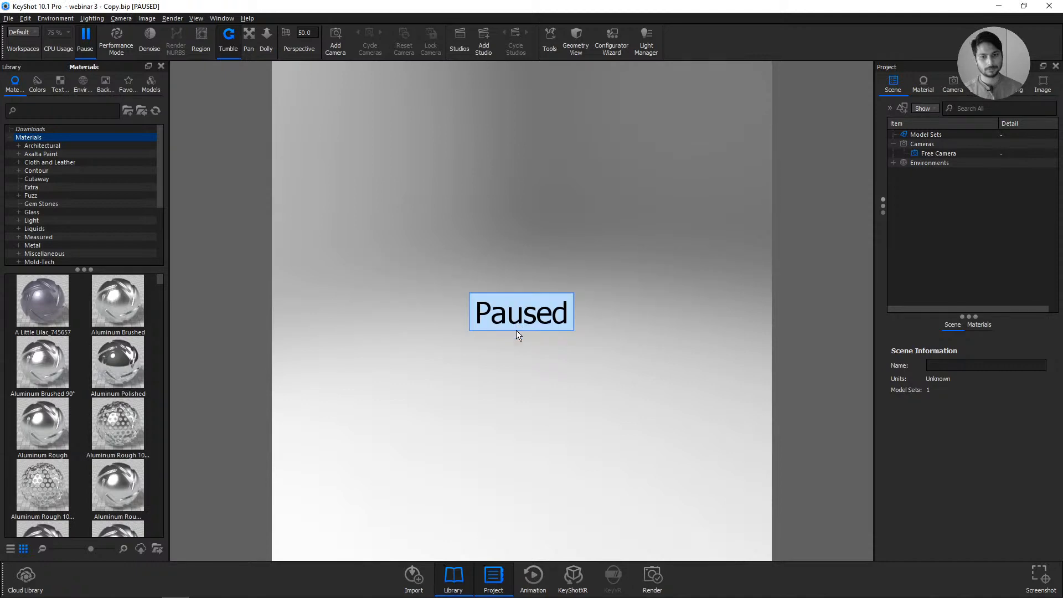
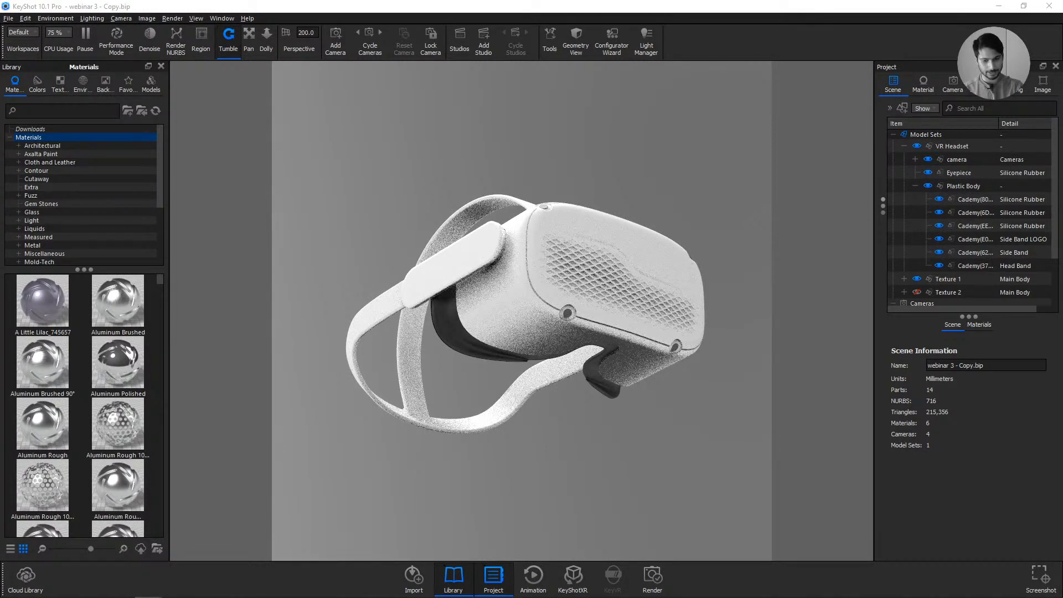
- Return to File Explorer and review the source archive and the three KeyShot bundles in the extracted folder
{"action": "left_click", "coordinate": [998, 6]}
{"action": "left_click", "coordinate": [630, 151]}
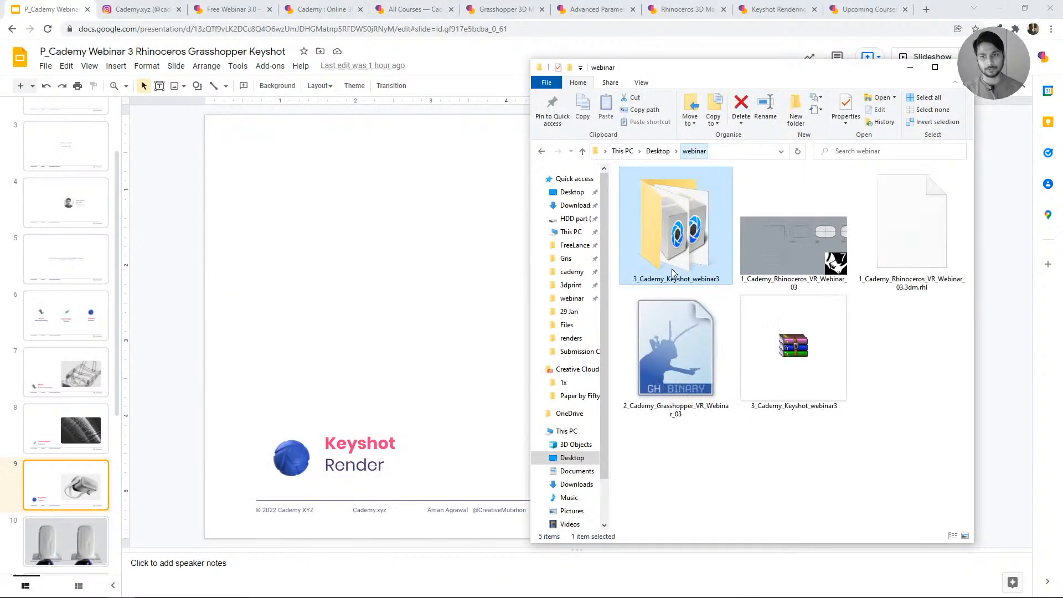
{"action": "left_click", "coordinate": [767, 358]}
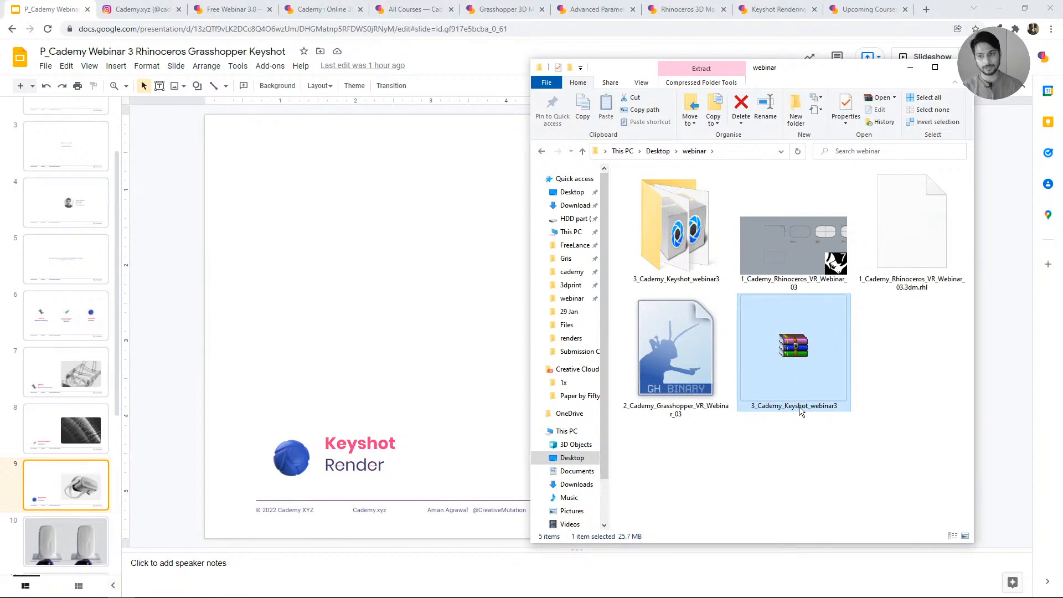
{"action": "double_click", "coordinate": [672, 227]}
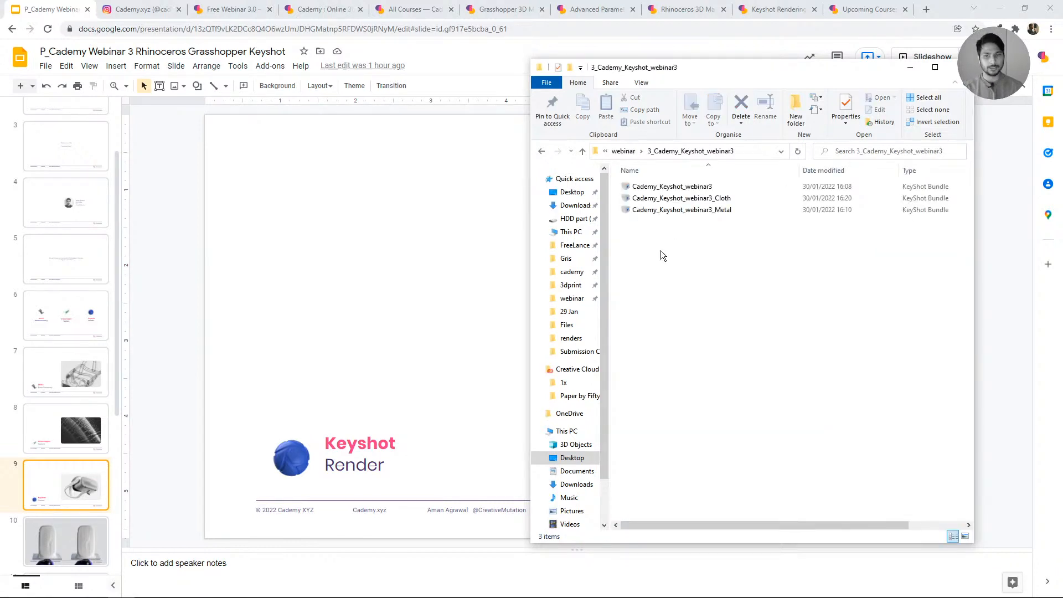
{"action": "left_click", "coordinate": [658, 189]}
{"action": "left_click", "coordinate": [663, 200]}
{"action": "left_click", "coordinate": [666, 211]}
{"action": "left_click", "coordinate": [683, 274]}
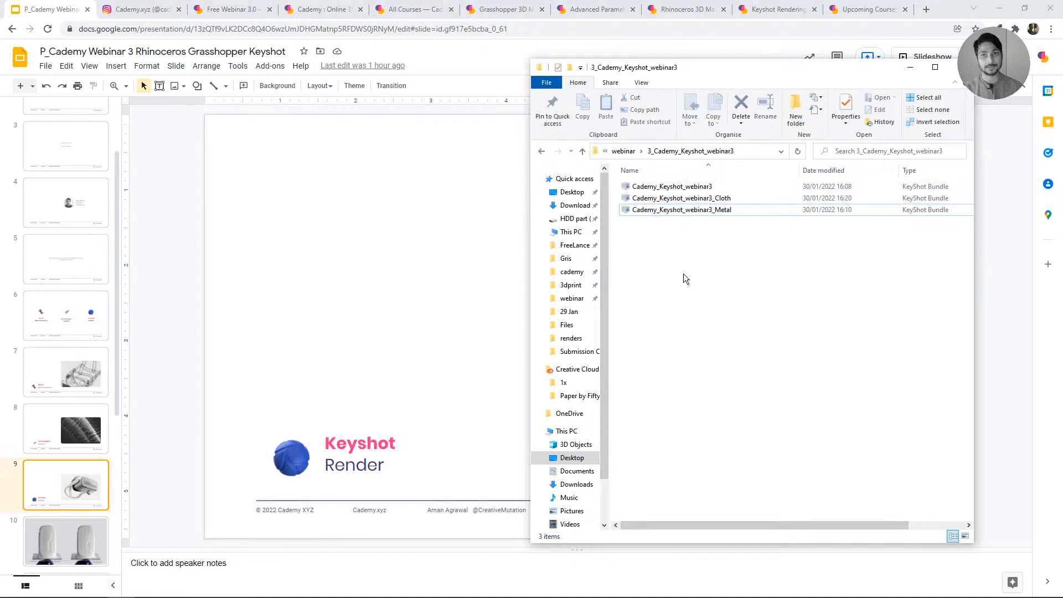
{"action": "left_click", "coordinate": [683, 187]}
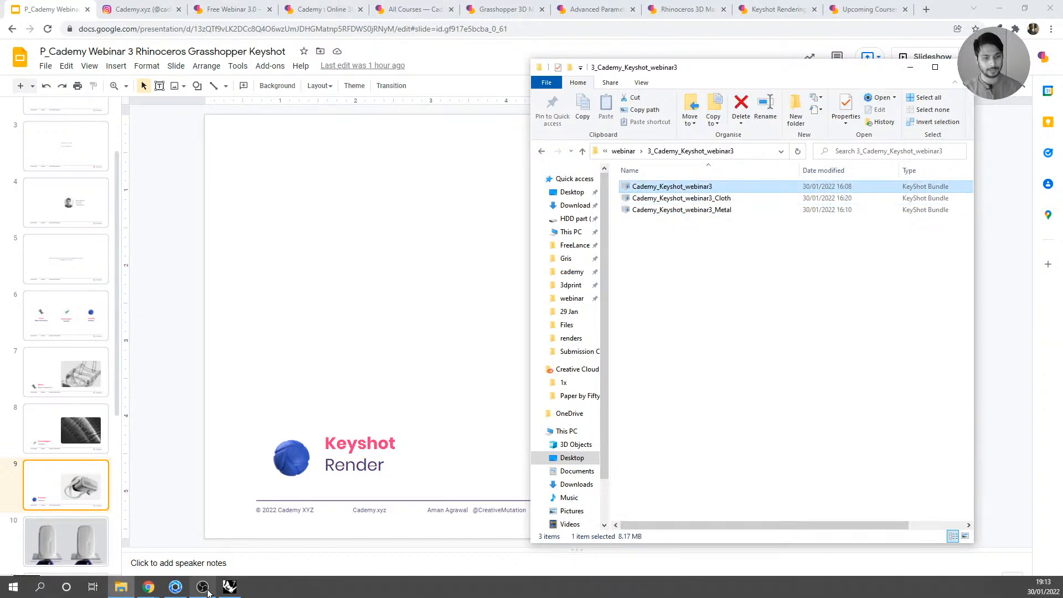
- Switch back to KeyShot and examine the VR headset's main body part in the loaded scene
{"action": "mouse_move", "coordinate": [185, 593]}
{"action": "left_click", "coordinate": [187, 545]}
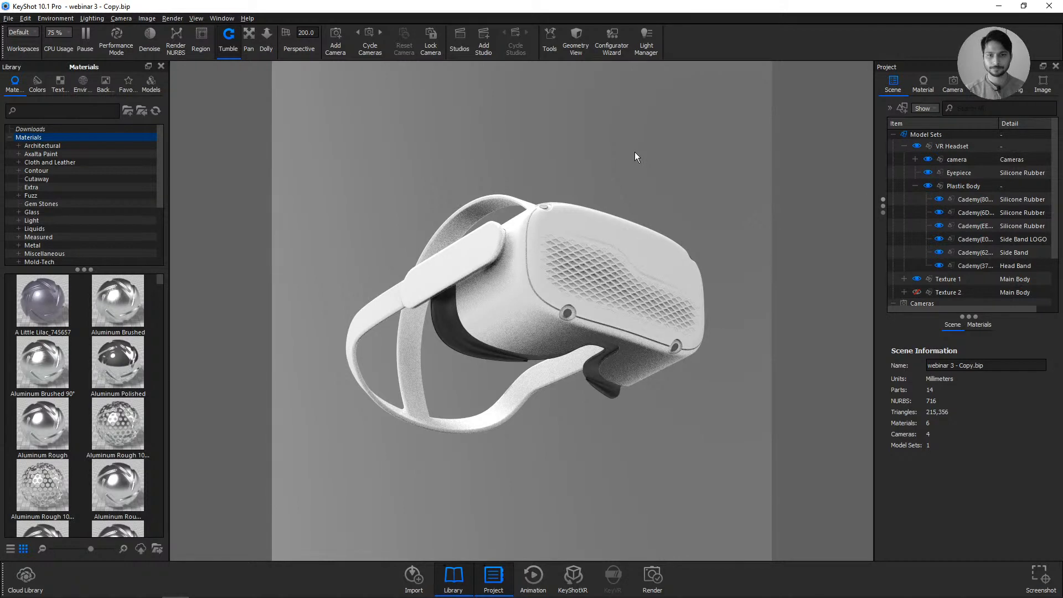
{"action": "left_click", "coordinate": [615, 220]}
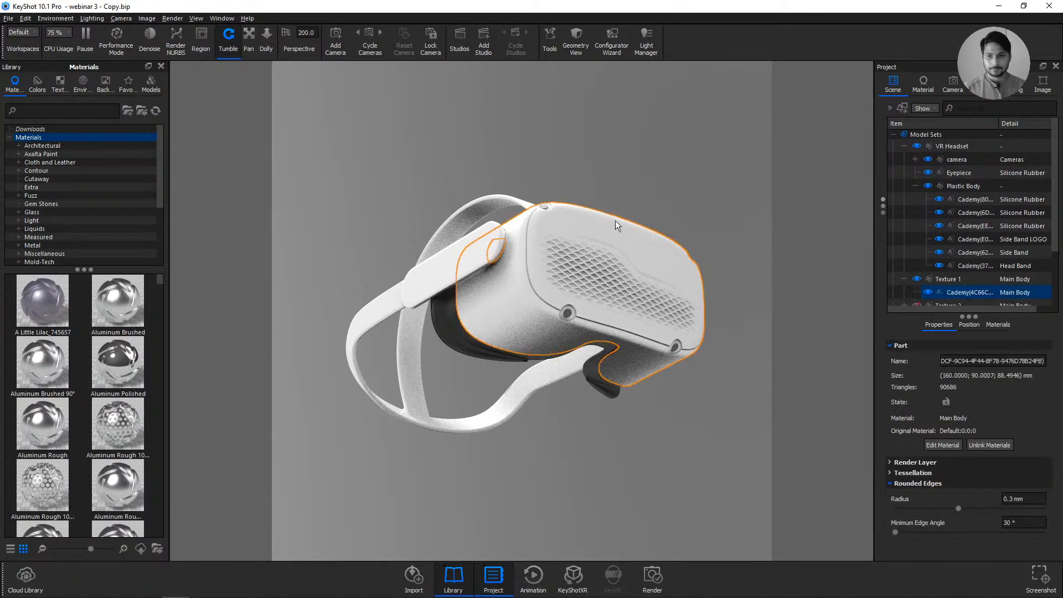
{"action": "left_click", "coordinate": [666, 178]}
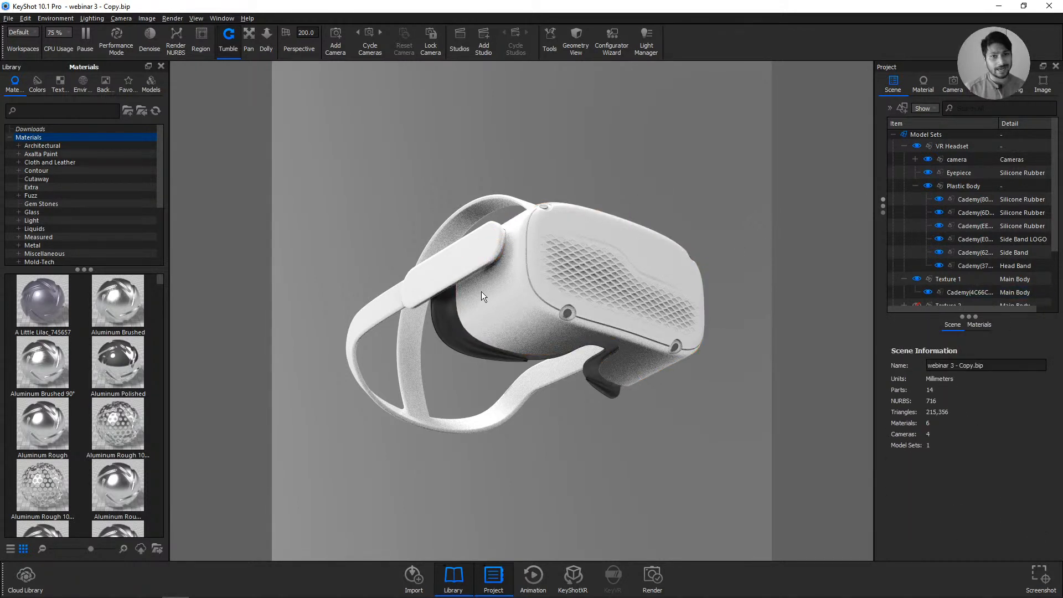
{"action": "left_click", "coordinate": [516, 285]}
{"action": "left_click", "coordinate": [639, 196]}
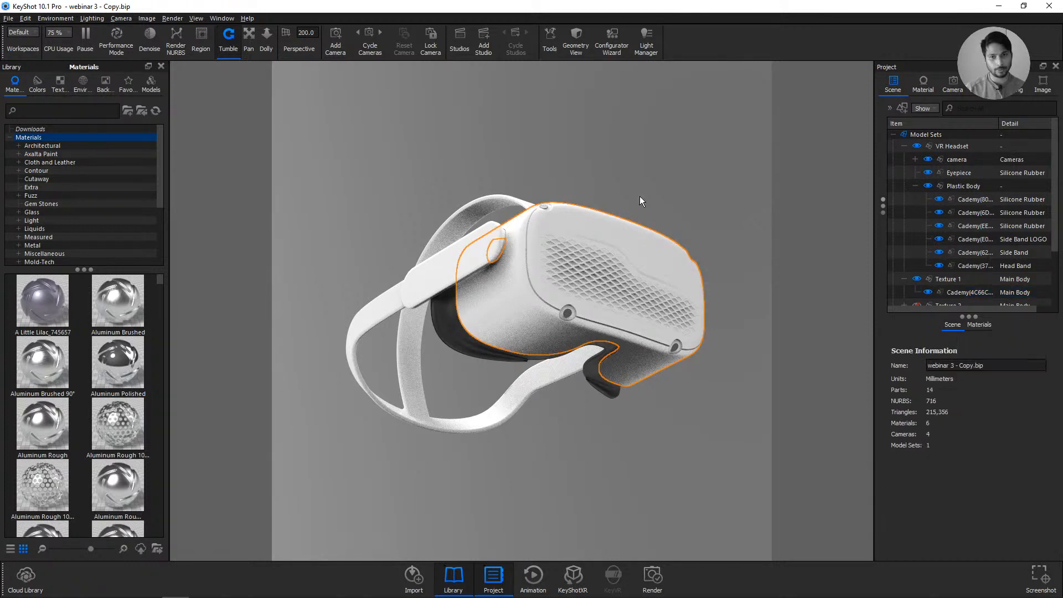
{"action": "left_click", "coordinate": [605, 247]}
{"action": "left_click", "coordinate": [675, 205]}
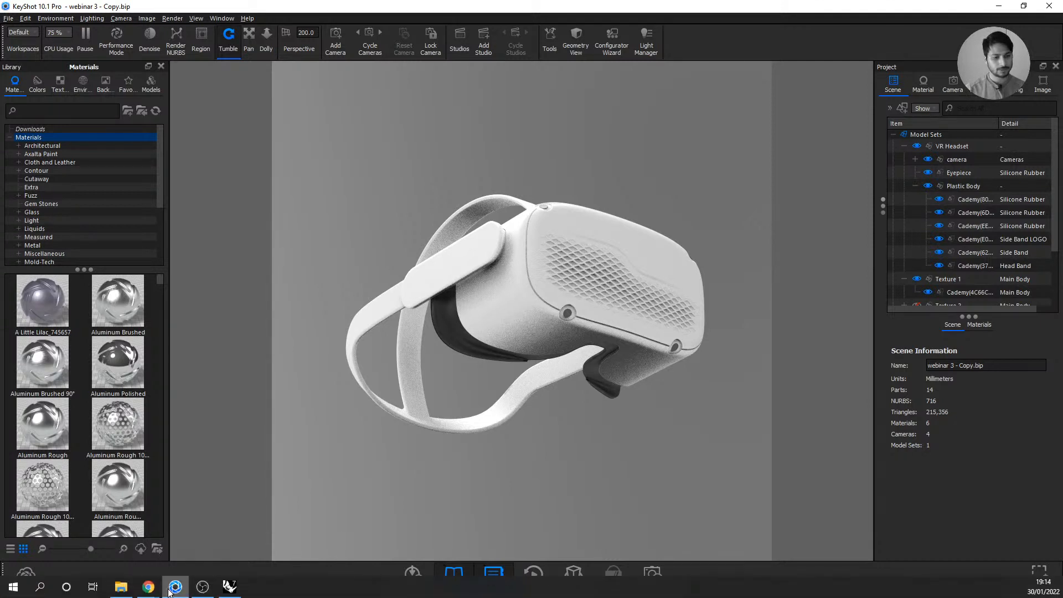
- Switch to Chrome and browse the Learning Resources page from the Free Webinar 3.0 site
{"action": "mouse_move", "coordinate": [153, 591]}
{"action": "left_click", "coordinate": [138, 545]}
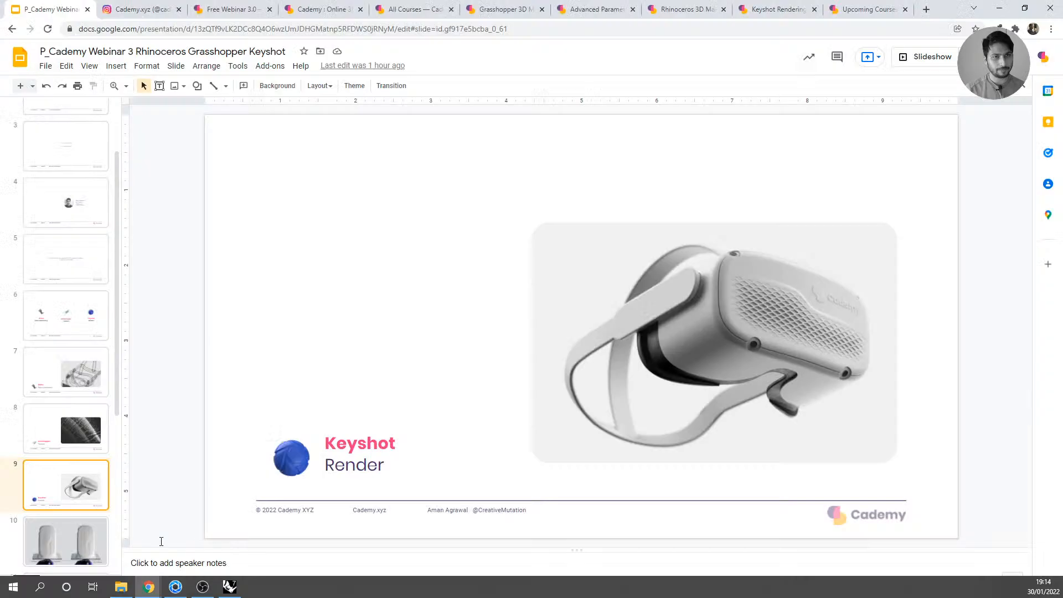
{"action": "left_click", "coordinate": [248, 7]}
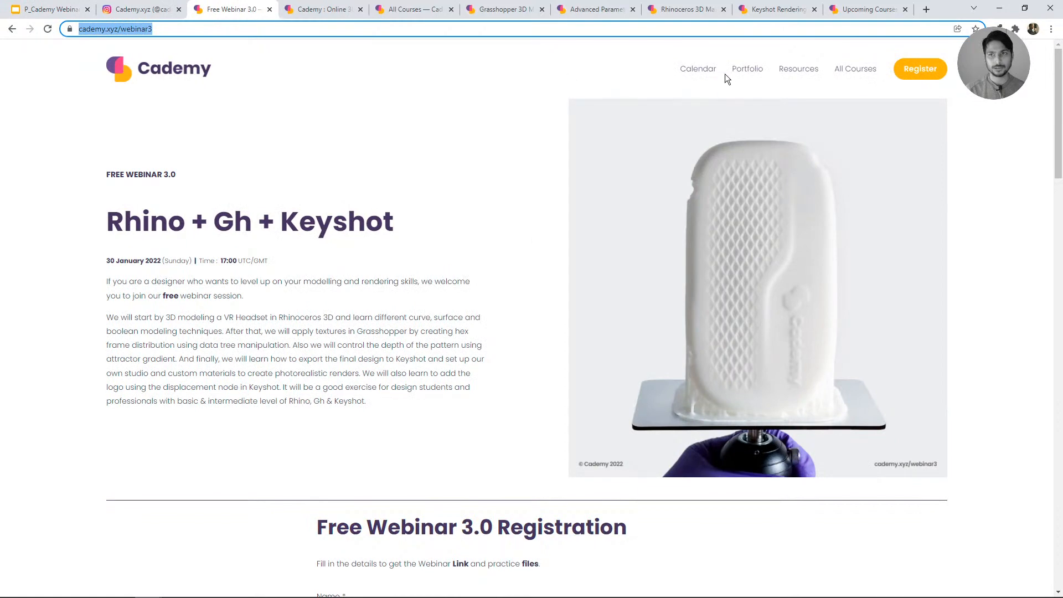
{"action": "left_click", "coordinate": [797, 70]}
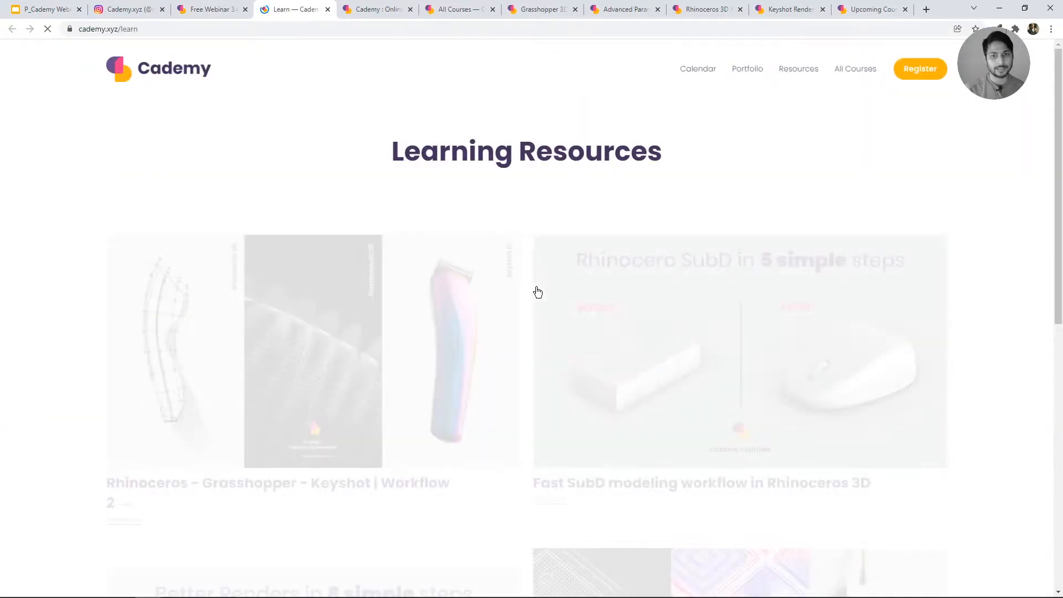
{"action": "scroll", "coordinate": [537, 293], "scroll_direction": "down", "scroll_amount": 2}
{"action": "scroll", "coordinate": [537, 294], "scroll_direction": "down", "scroll_amount": 3}
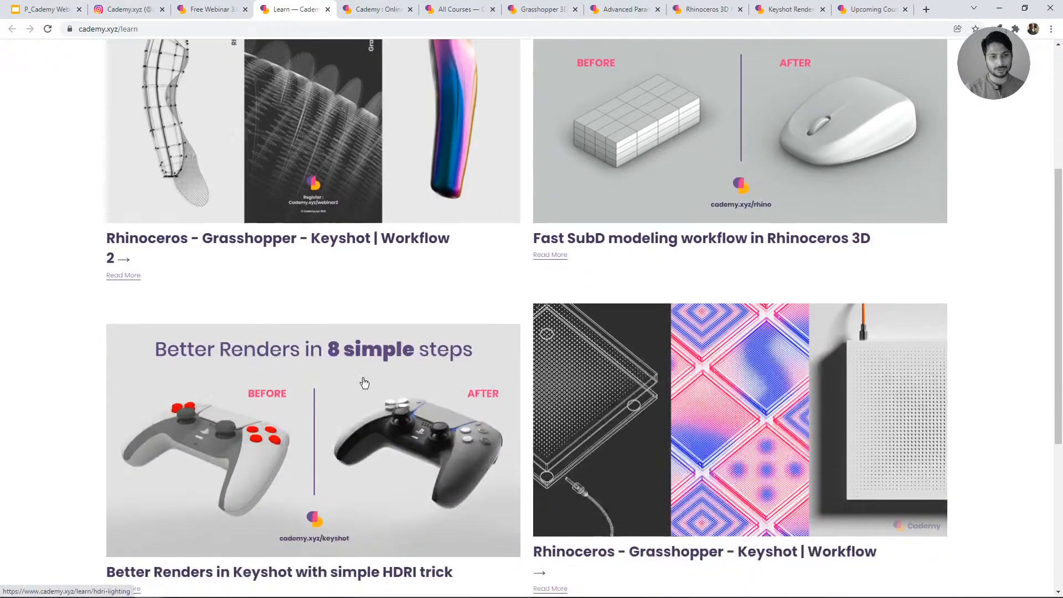
- Open the article "Better Renders in Keyshot with simple HDRI trick" and read through its lighting steps 1 to 6
{"action": "left_click", "coordinate": [348, 377]}
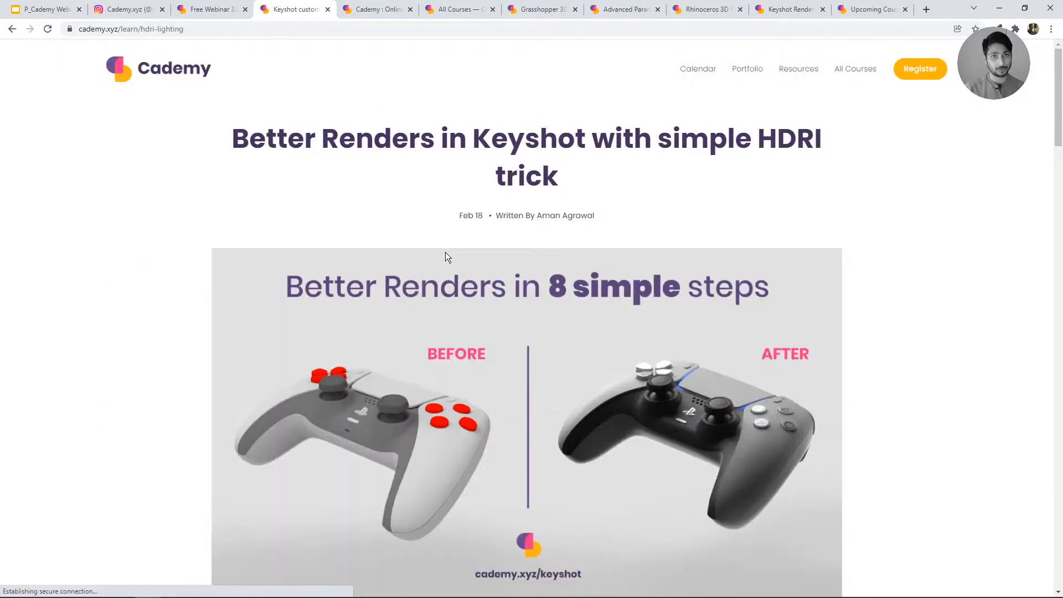
{"action": "scroll", "coordinate": [447, 255], "scroll_direction": "down", "scroll_amount": 4}
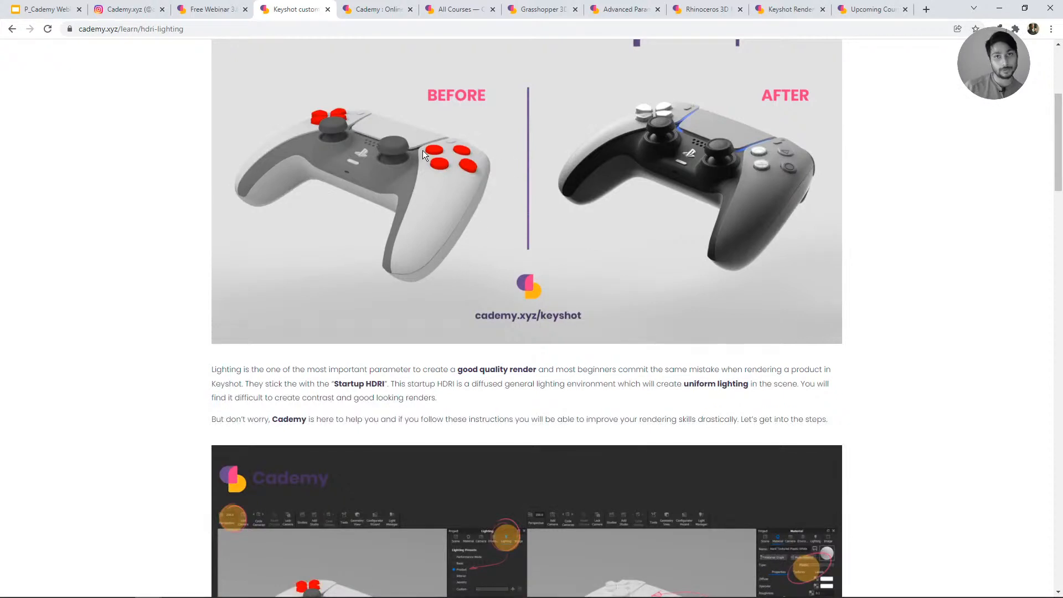
{"action": "scroll", "coordinate": [592, 166], "scroll_direction": "down", "scroll_amount": 7}
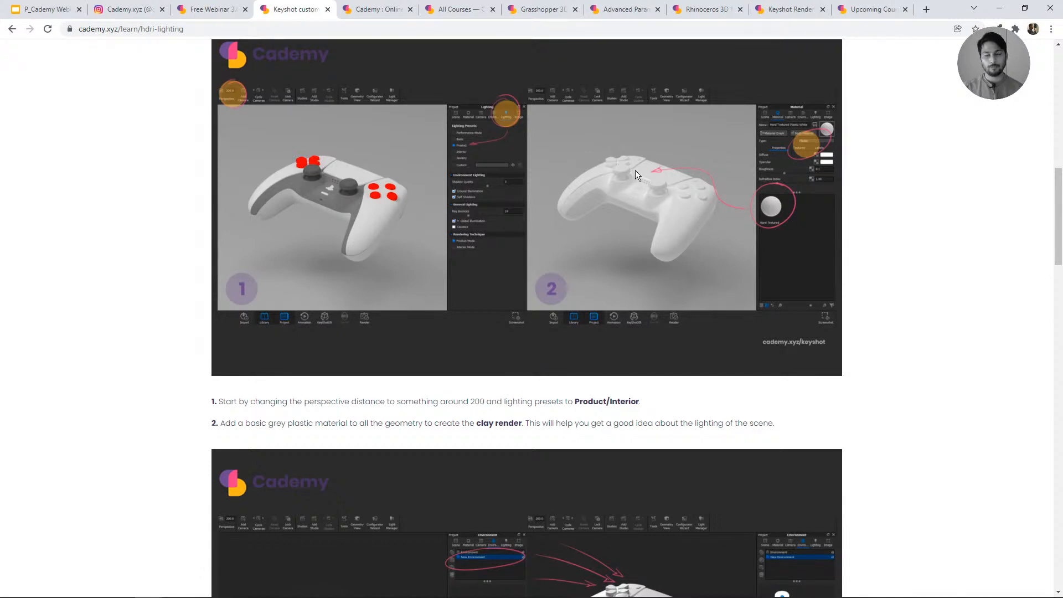
{"action": "scroll", "coordinate": [497, 210], "scroll_direction": "down", "scroll_amount": 3}
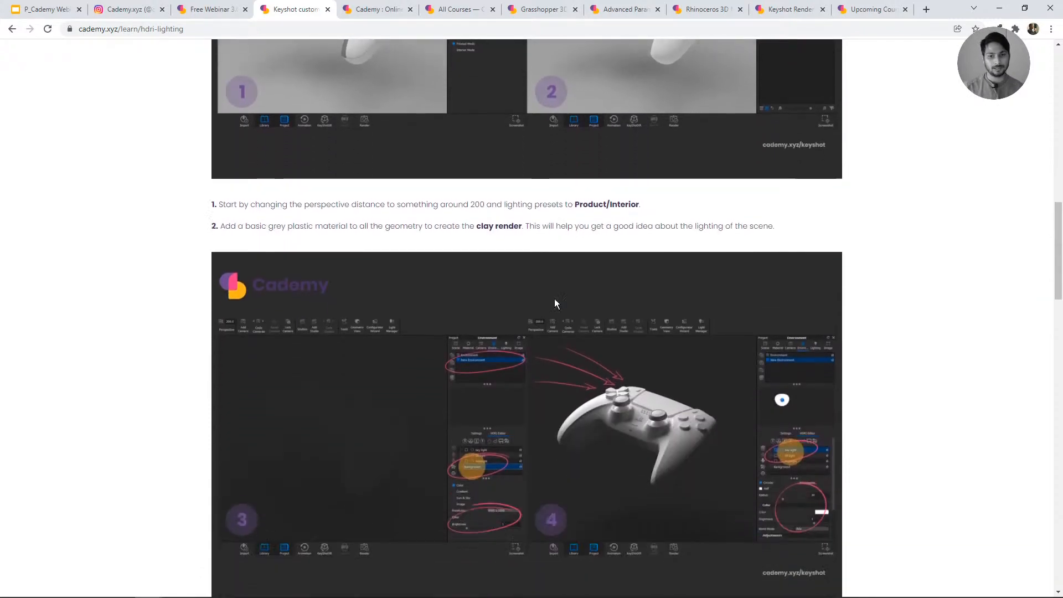
{"action": "scroll", "coordinate": [493, 344], "scroll_direction": "down", "scroll_amount": 5}
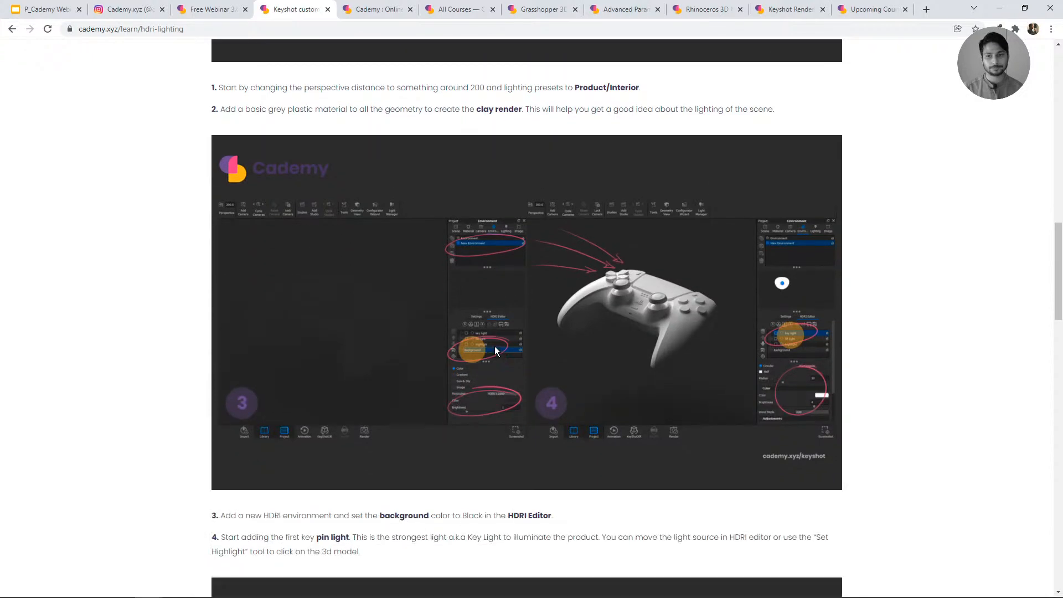
{"action": "scroll", "coordinate": [496, 345], "scroll_direction": "down", "scroll_amount": 5}
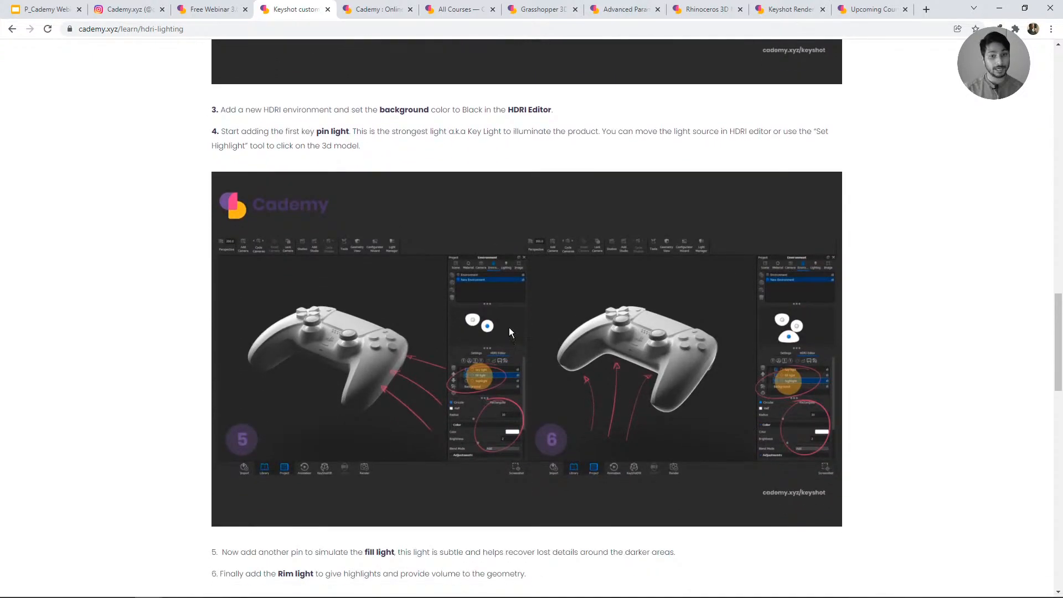
- Read the article's fill light, rim light and final lighting steps up to step 8, and switch back to KeyShot
{"action": "scroll", "coordinate": [576, 314], "scroll_direction": "down", "scroll_amount": 2}
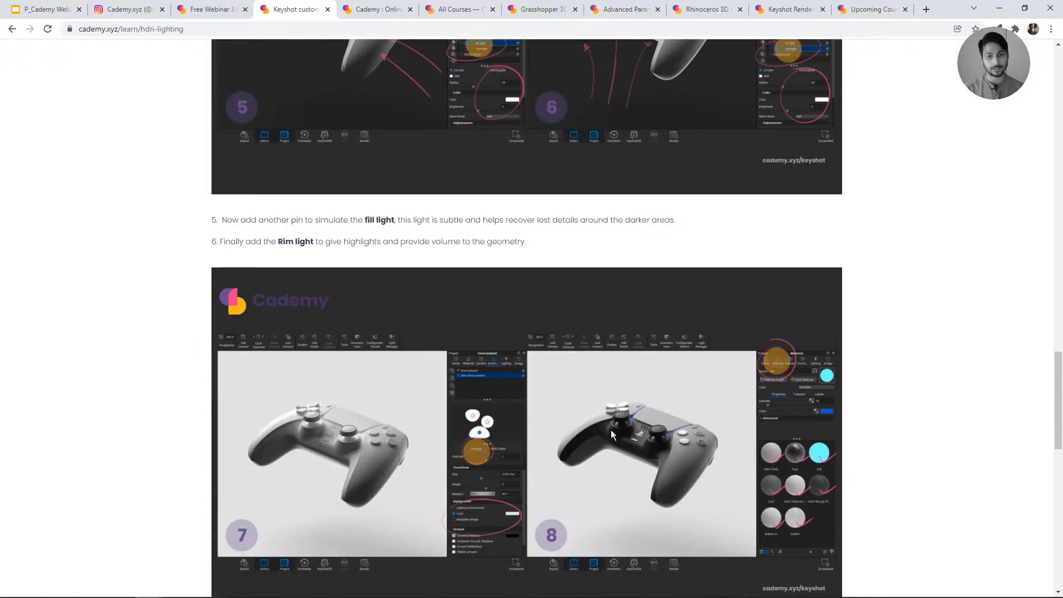
{"action": "scroll", "coordinate": [610, 425], "scroll_direction": "up", "scroll_amount": 20}
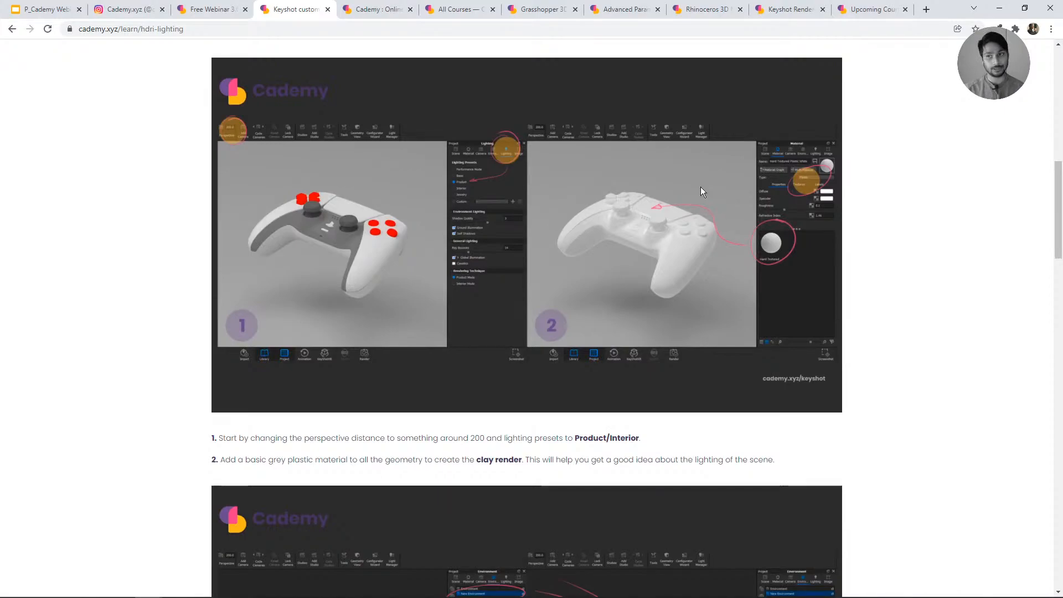
{"action": "key", "text": "alt+Tab"}
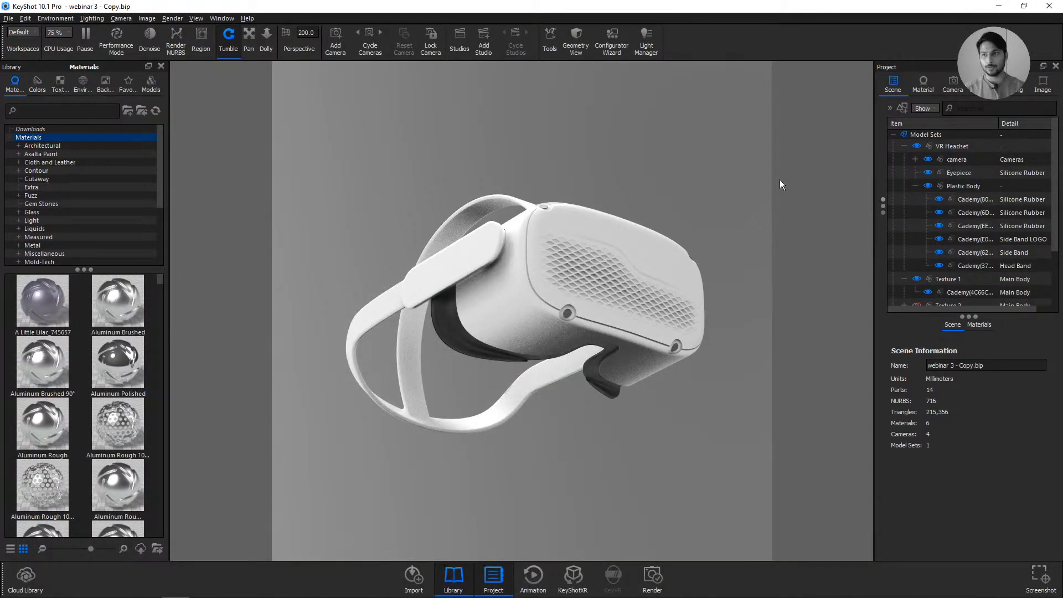
- Examine the startup.hdr environment sphere around the headset from far away and return to the saved Camera 5 view
{"action": "left_click", "coordinate": [983, 94]}
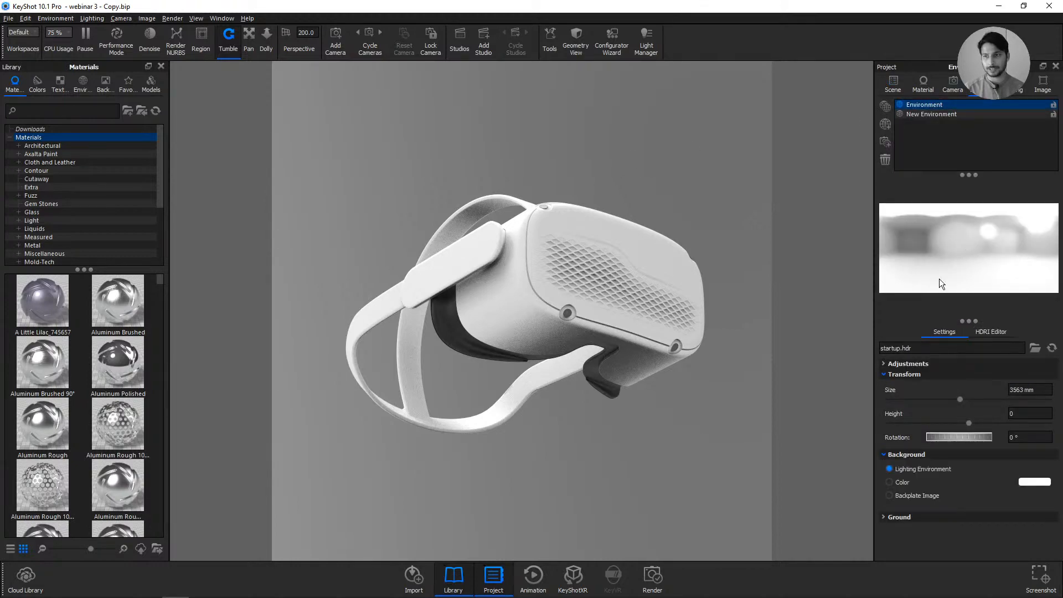
{"action": "scroll", "coordinate": [515, 282], "scroll_direction": "down", "scroll_amount": 10}
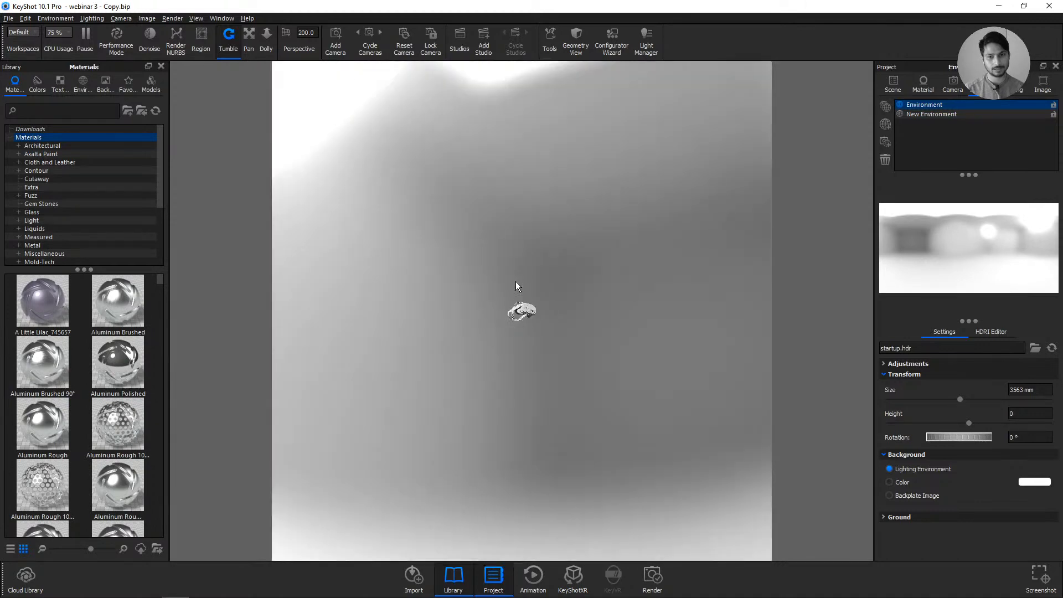
{"action": "scroll", "coordinate": [516, 287], "scroll_direction": "down", "scroll_amount": 5}
{"action": "left_click_drag", "start_coordinate": [534, 281], "coordinate": [618, 371]}
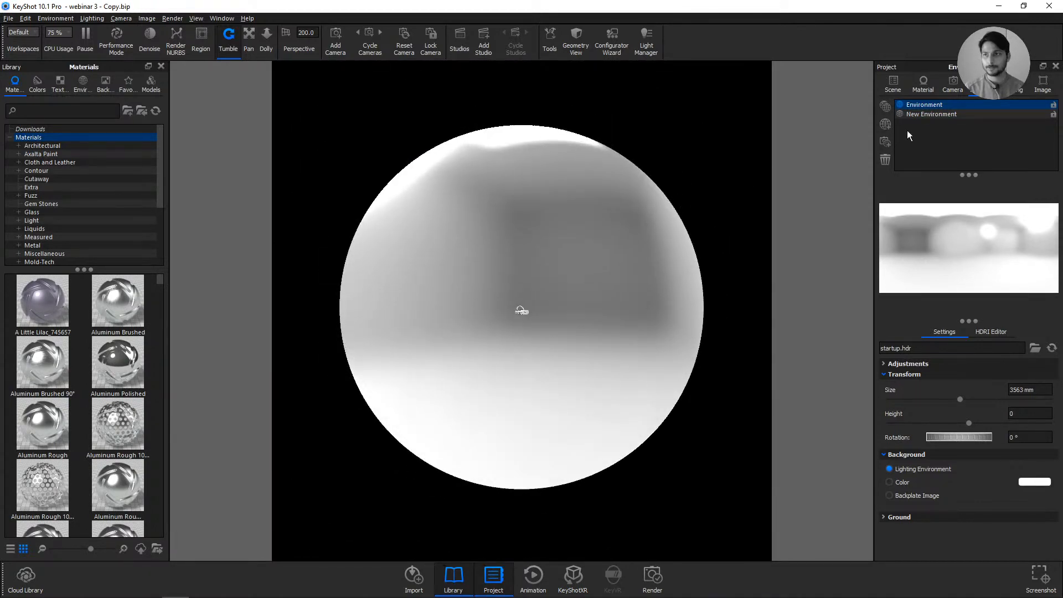
{"action": "left_click", "coordinate": [953, 83]}
{"action": "left_click", "coordinate": [937, 133]}
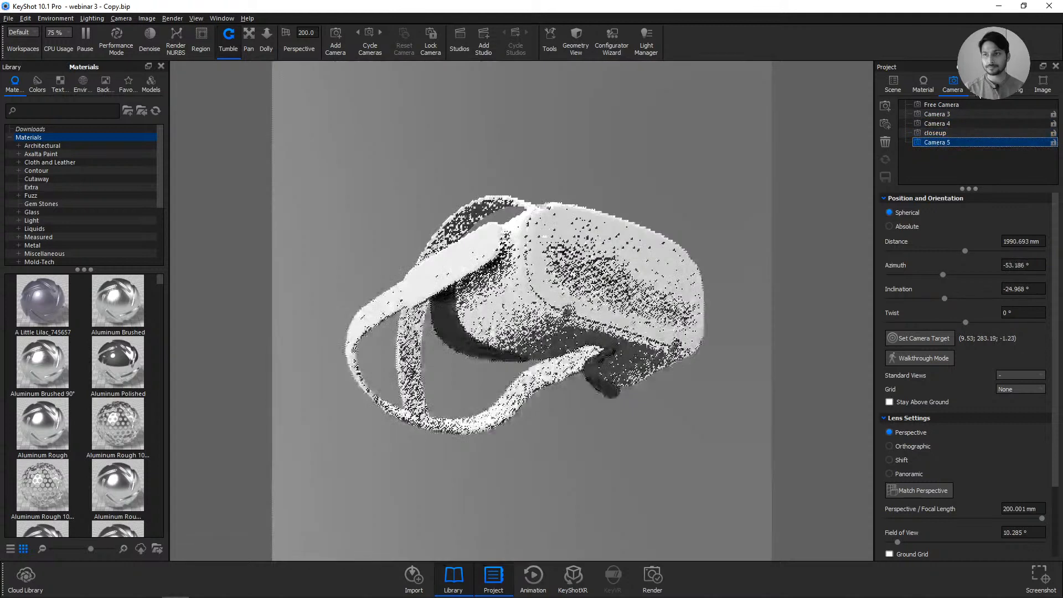
- Add a new HDRI environment to the scene and name it "custom enviorment"
{"action": "left_click", "coordinate": [983, 83]}
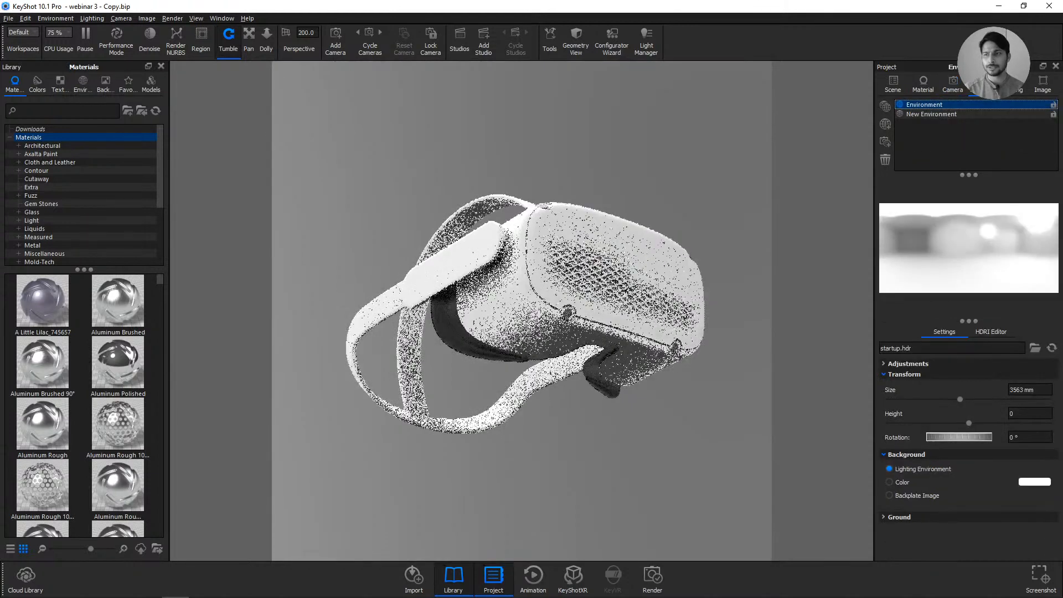
{"action": "left_click", "coordinate": [885, 124]}
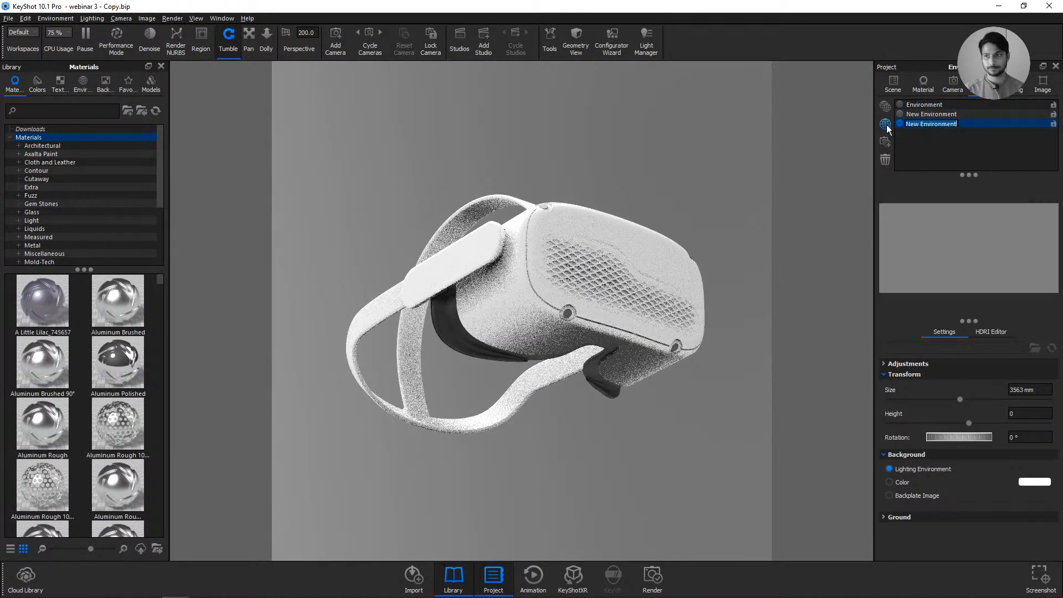
{"action": "type", "text": "cust"}
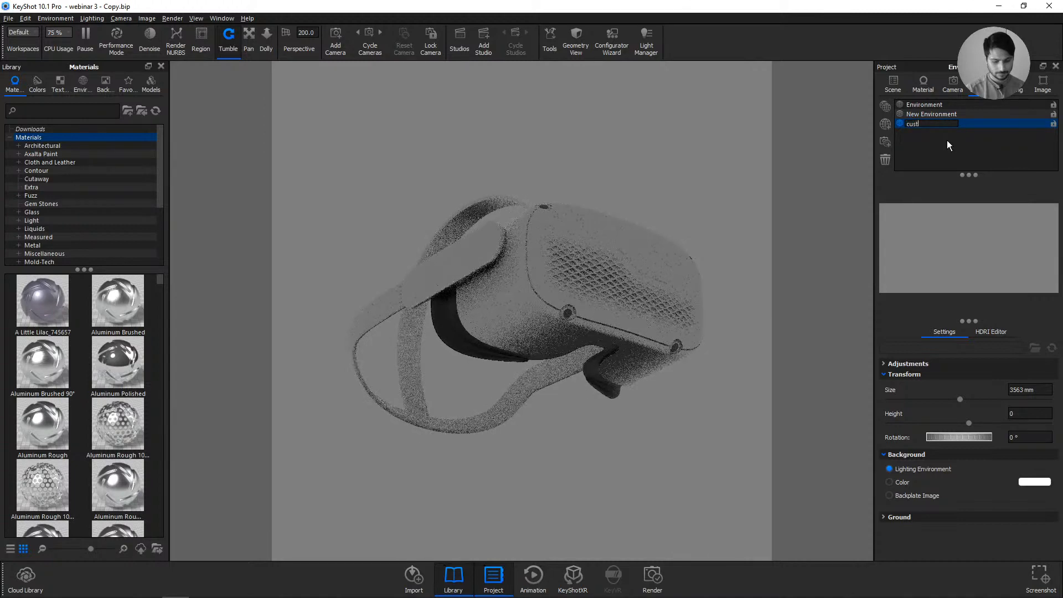
{"action": "type", "text": "om enviorment"}
{"action": "key", "text": "Return"}
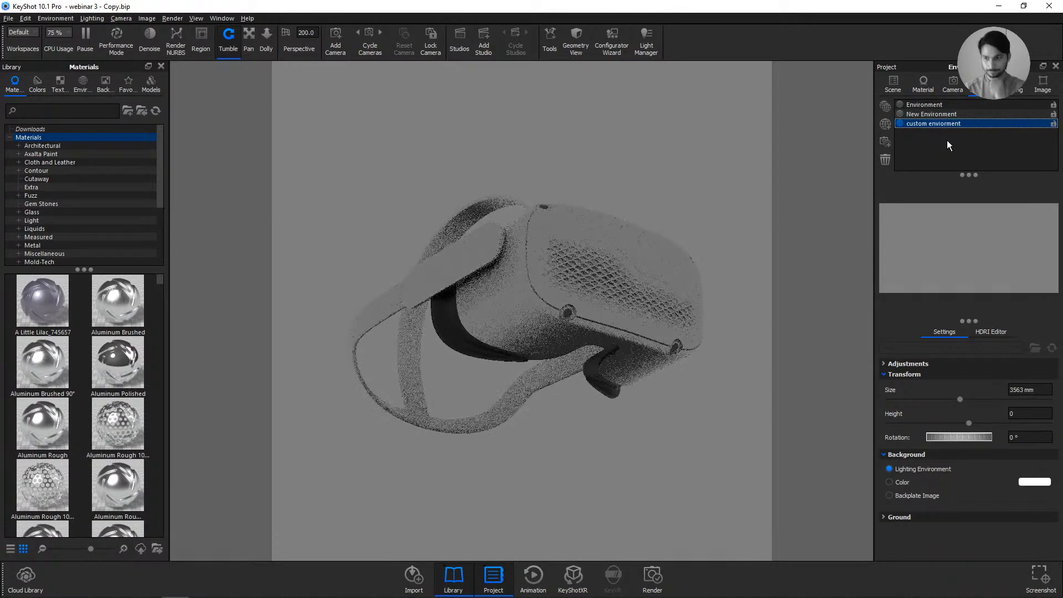
{"action": "double_click", "coordinate": [952, 124]}
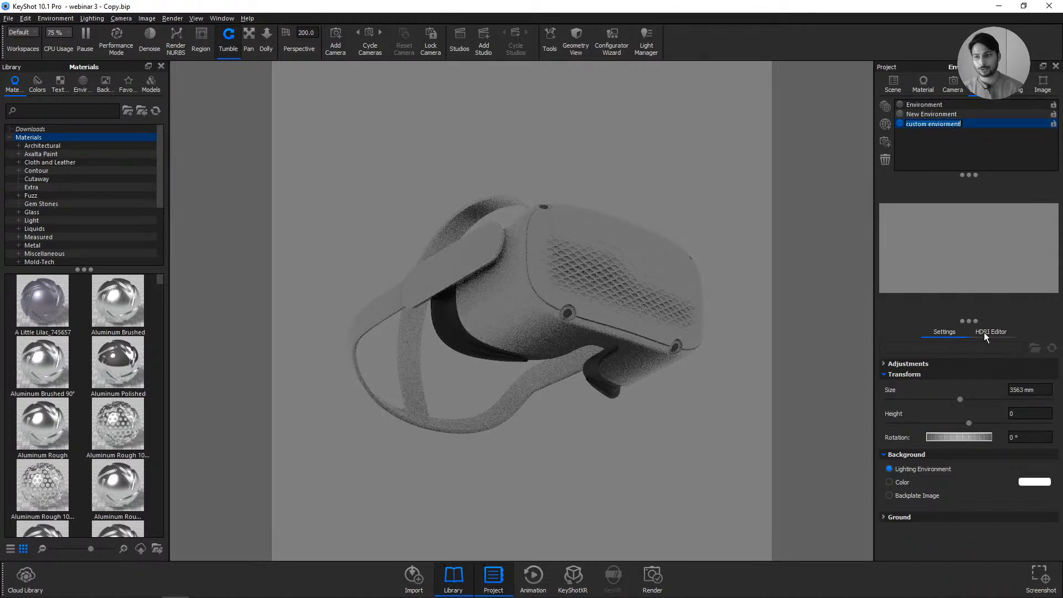
- Set the background colour of the custom environment to black in the HDRI Editor
{"action": "left_click", "coordinate": [888, 376]}
{"action": "left_click", "coordinate": [889, 385]}
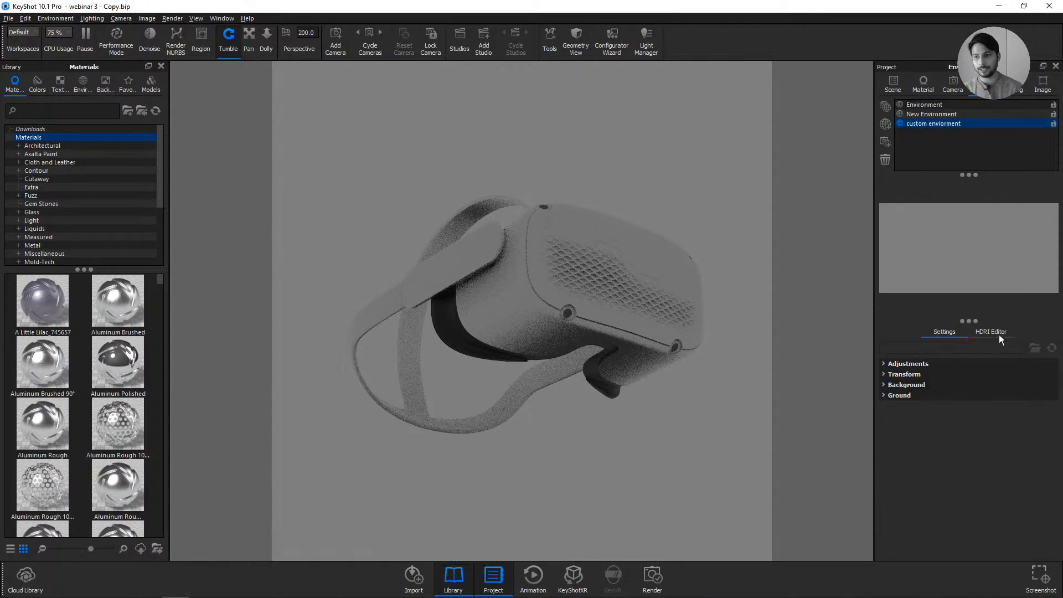
{"action": "left_click", "coordinate": [988, 332]}
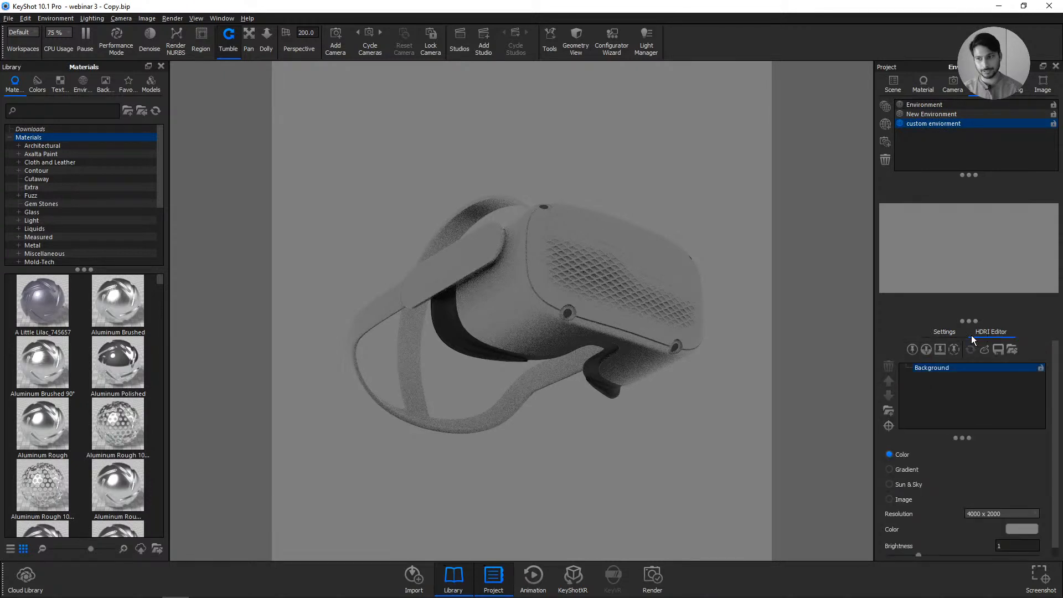
{"action": "double_click", "coordinate": [937, 370]}
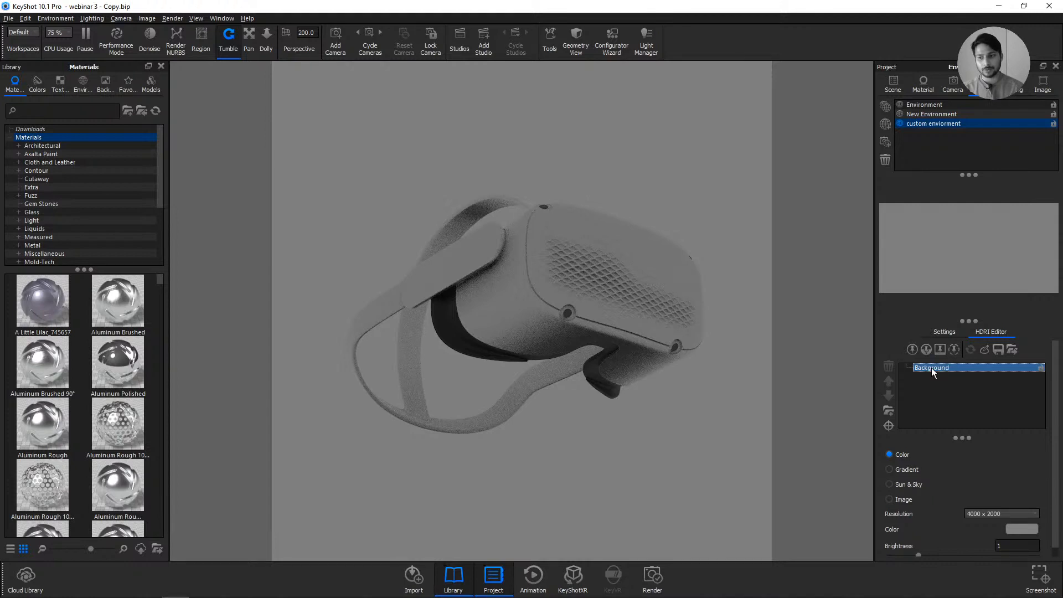
{"action": "left_click", "coordinate": [1020, 528]}
{"action": "left_click", "coordinate": [923, 410]}
{"action": "left_click", "coordinate": [992, 406]}
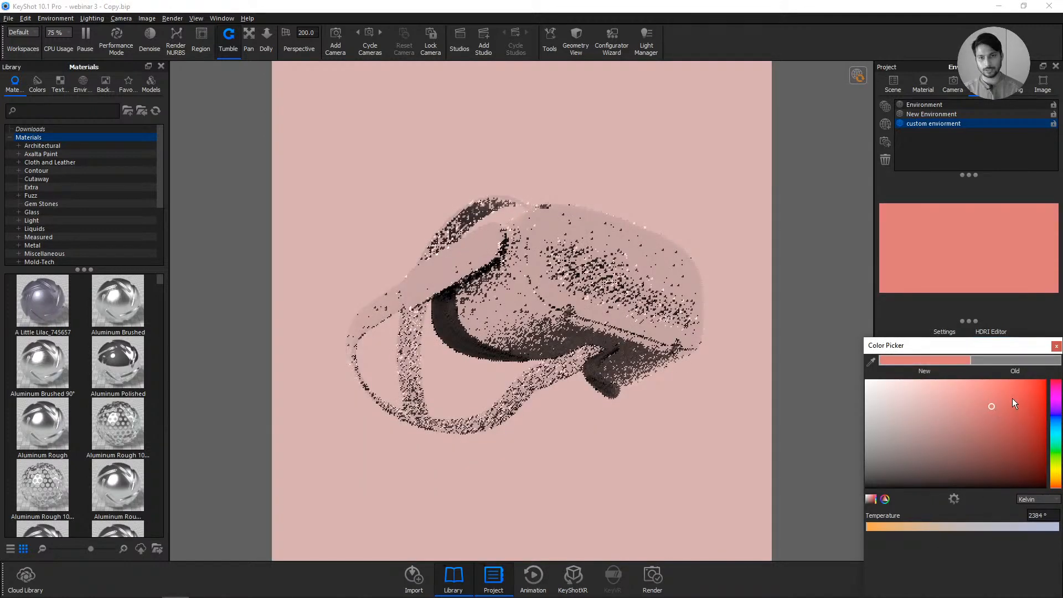
{"action": "left_click", "coordinate": [873, 399]}
{"action": "mouse_move", "coordinate": [889, 419]}
{"action": "left_mouse_down"}
{"action": "mouse_move", "coordinate": [855, 433]}
{"action": "mouse_move", "coordinate": [844, 490]}
{"action": "left_mouse_up"}
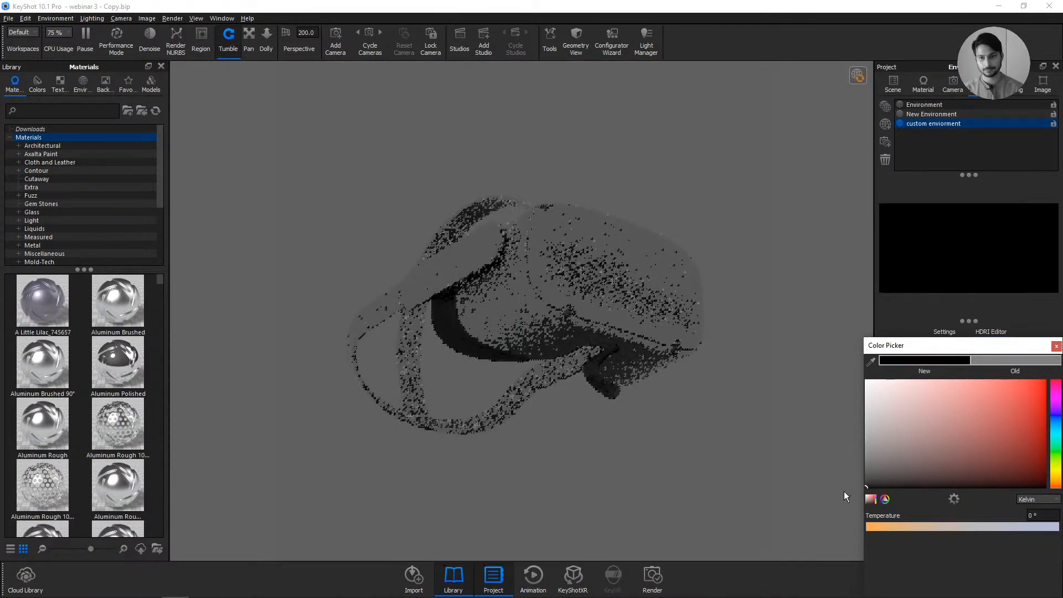
{"action": "left_click_drag", "start_coordinate": [944, 348], "coordinate": [851, 251]}
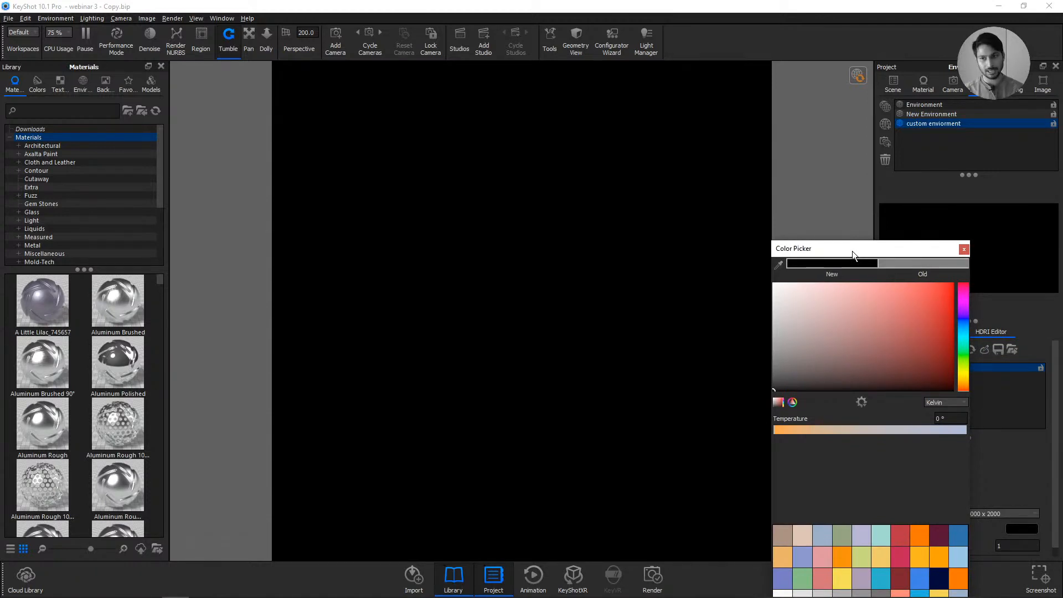
{"action": "left_click_drag", "start_coordinate": [852, 251], "coordinate": [733, 167]}
{"action": "left_click", "coordinate": [797, 560]}
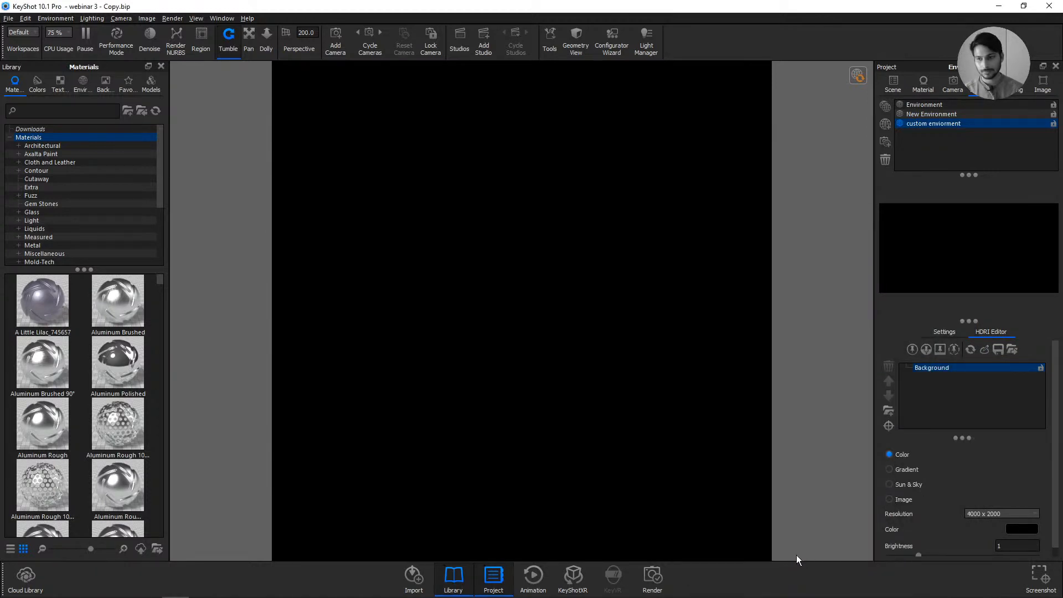
- Add a first pin light and use Set Highlight to aim it at the far side edge of the headset's front face
{"action": "left_click", "coordinate": [911, 349]}
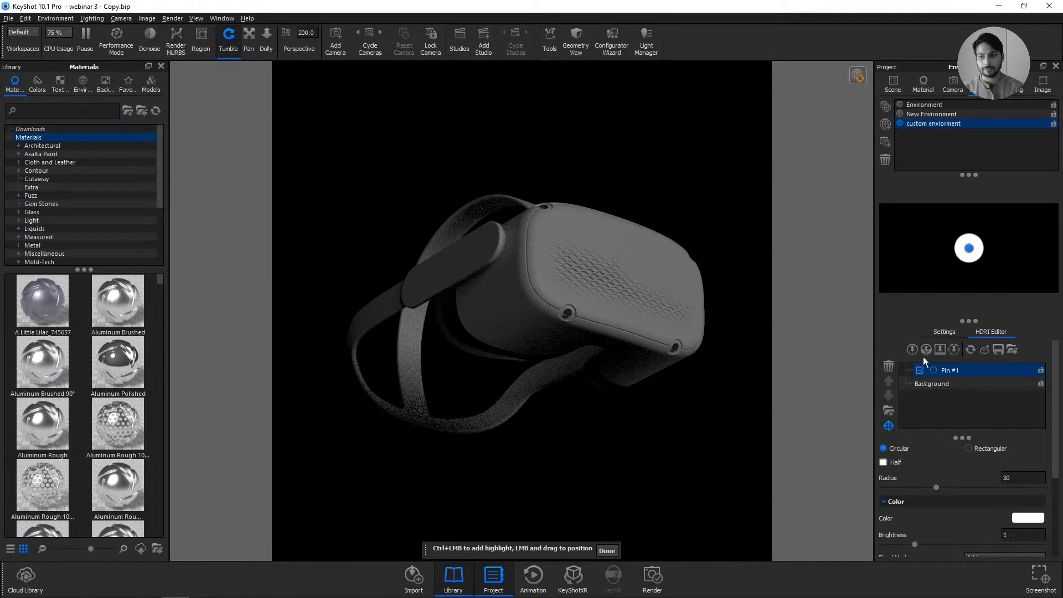
{"action": "left_click", "coordinate": [888, 427]}
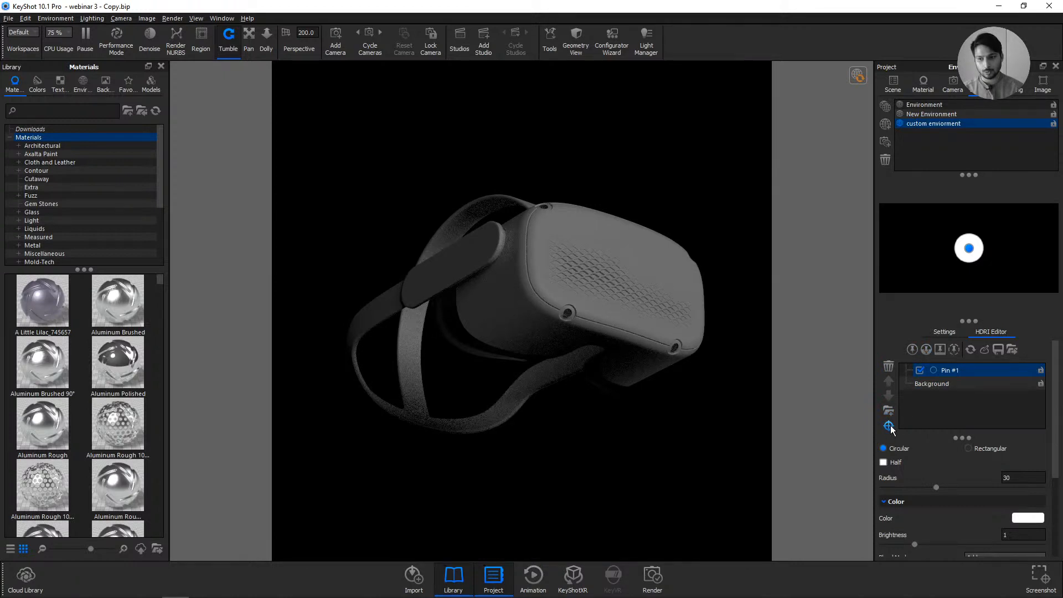
{"action": "left_click", "coordinate": [889, 426]}
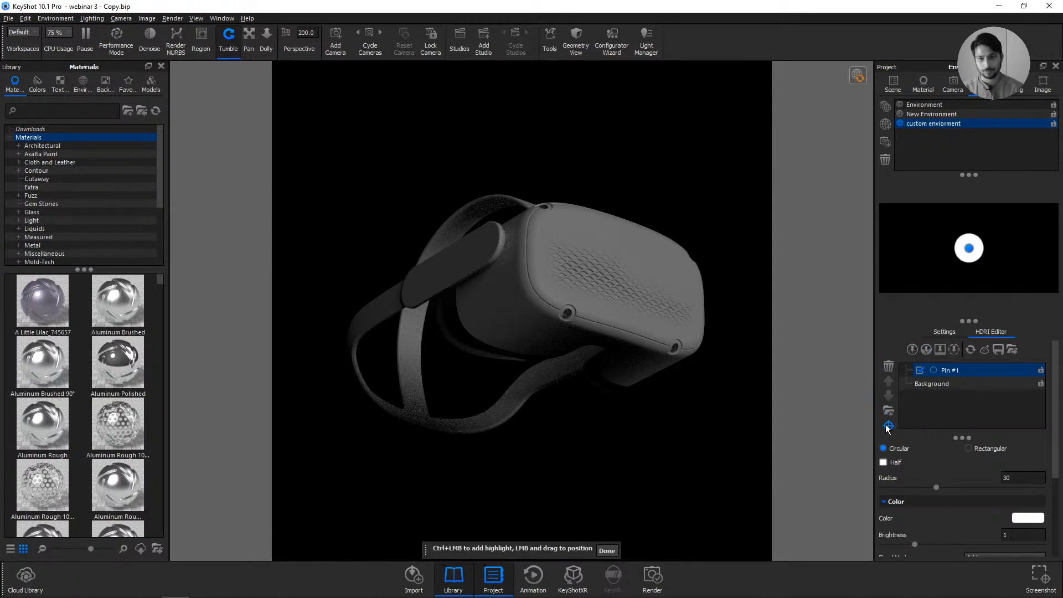
{"action": "mouse_move", "coordinate": [517, 227]}
{"action": "left_mouse_down"}
{"action": "mouse_move", "coordinate": [567, 204]}
{"action": "mouse_move", "coordinate": [525, 216]}
{"action": "left_mouse_up"}
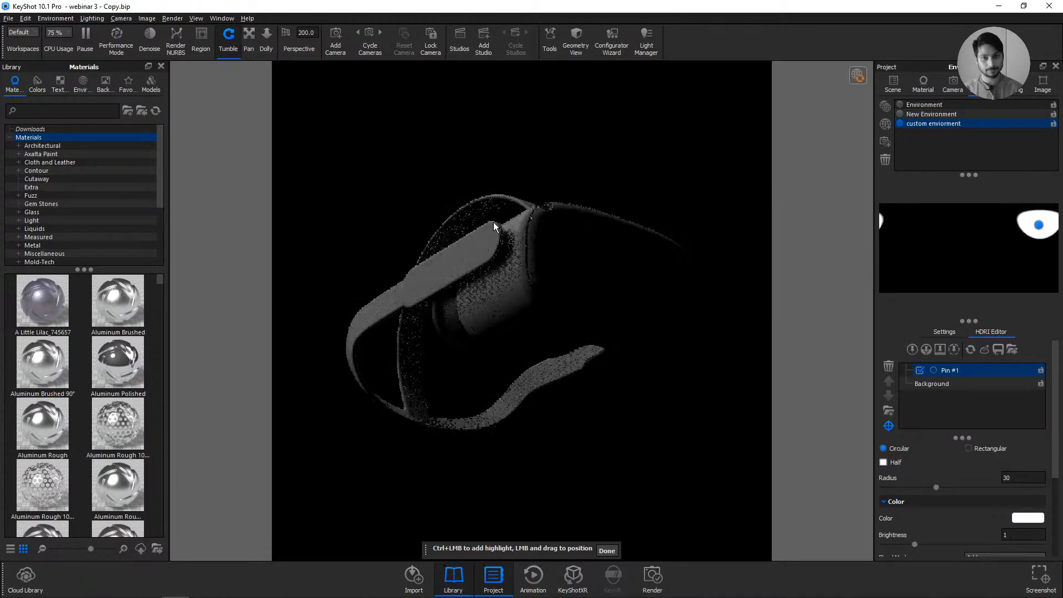
{"action": "left_click_drag", "start_coordinate": [488, 221], "coordinate": [693, 288]}
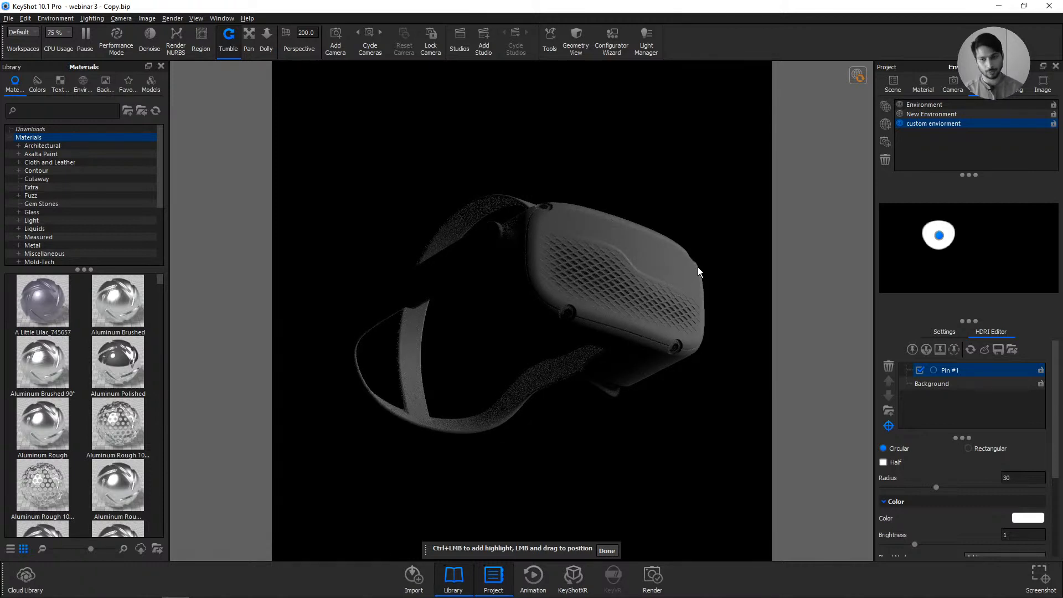
{"action": "left_click", "coordinate": [607, 550]}
- Add a second pin light and set its highlight on the headset body's upper edge between the strap and the front face
{"action": "left_click", "coordinate": [911, 349]}
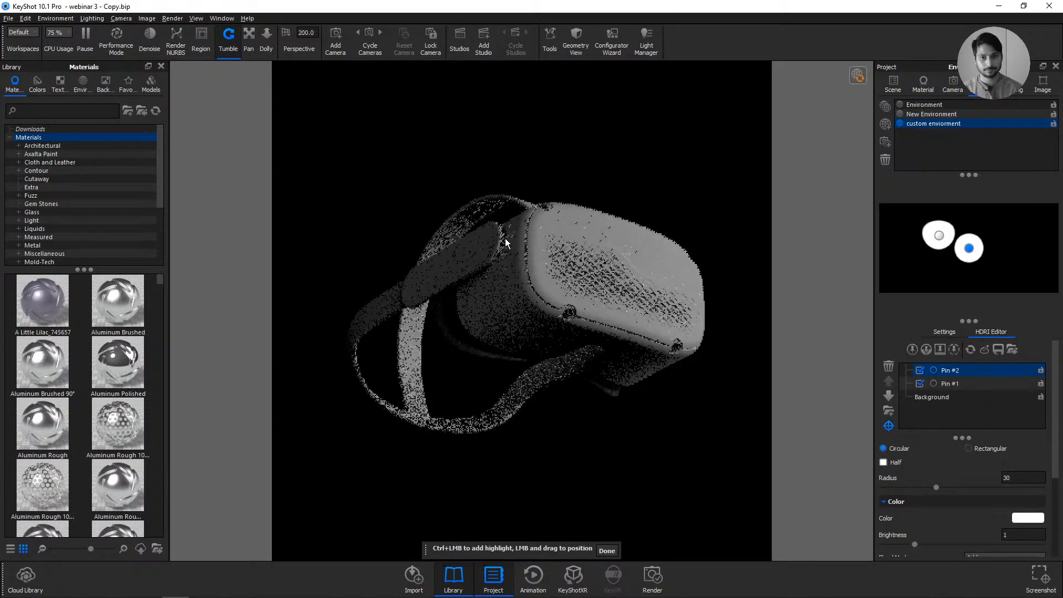
{"action": "left_click", "coordinate": [516, 225]}
{"action": "left_click", "coordinate": [517, 219]}
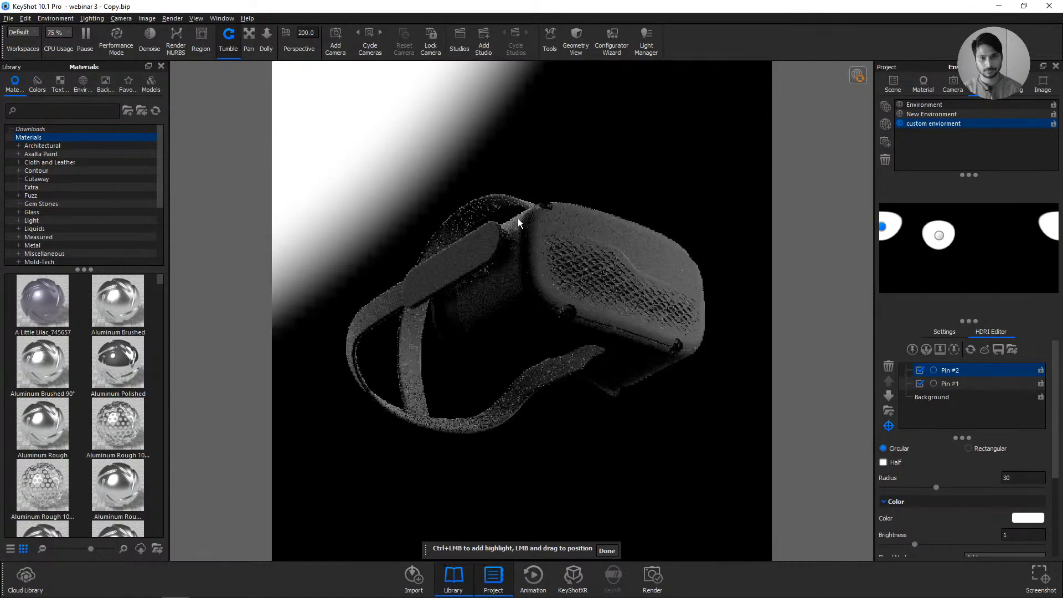
{"action": "left_click", "coordinate": [607, 550]}
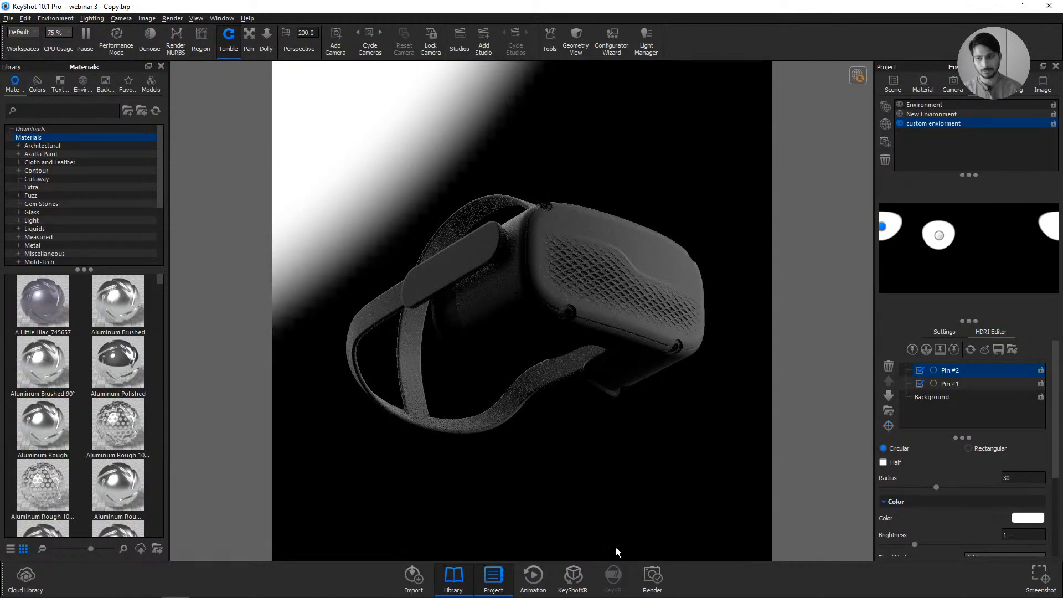
- Add a third pin light and set its highlight on the underside of the headset near the nose area
{"action": "left_click", "coordinate": [912, 349]}
{"action": "left_click", "coordinate": [585, 342]}
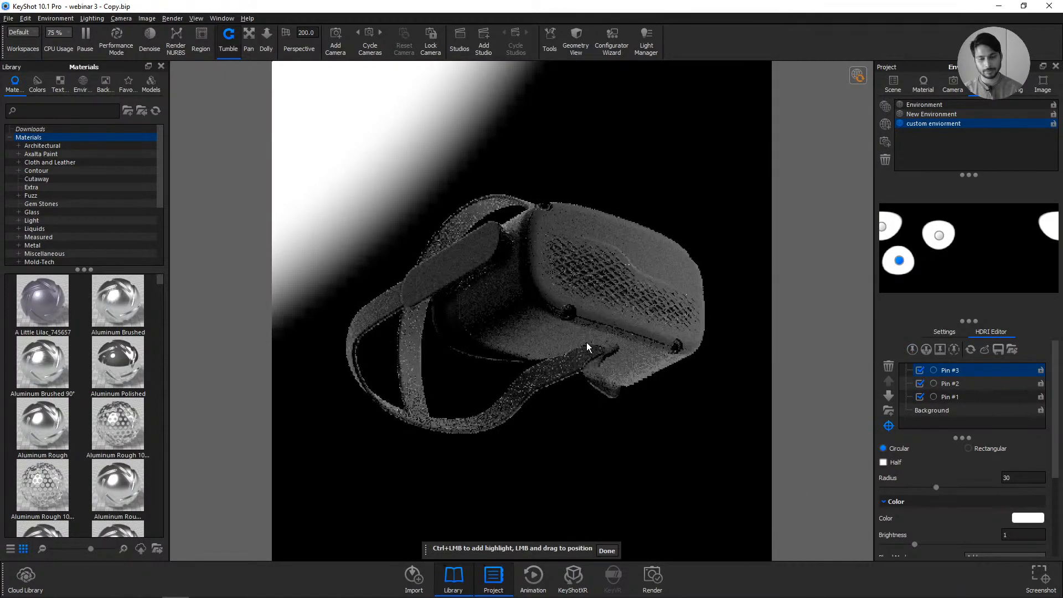
{"action": "left_click", "coordinate": [526, 313]}
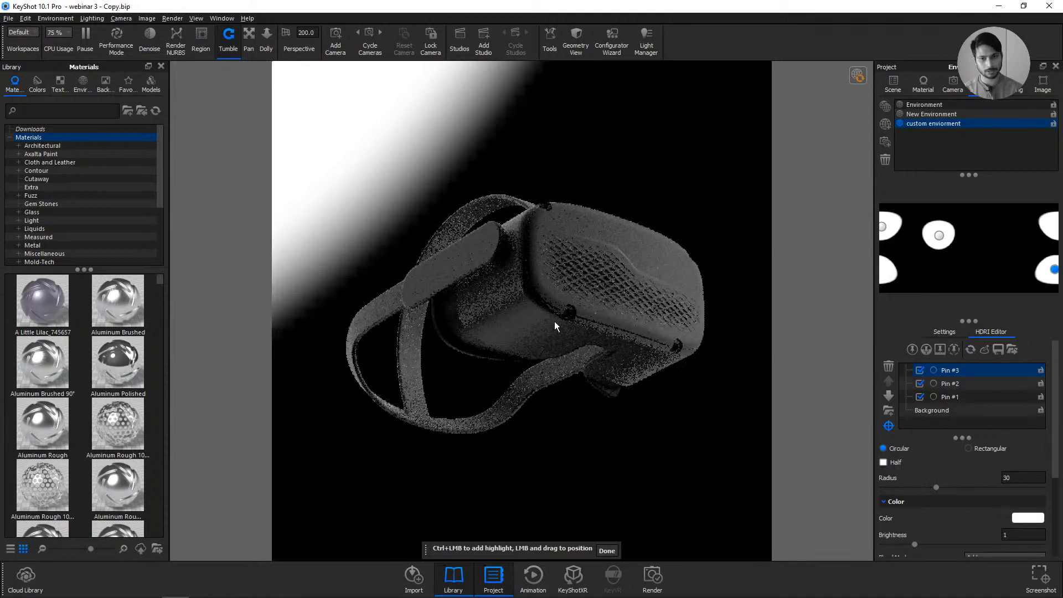
{"action": "left_click", "coordinate": [583, 389]}
{"action": "left_click", "coordinate": [604, 549]}
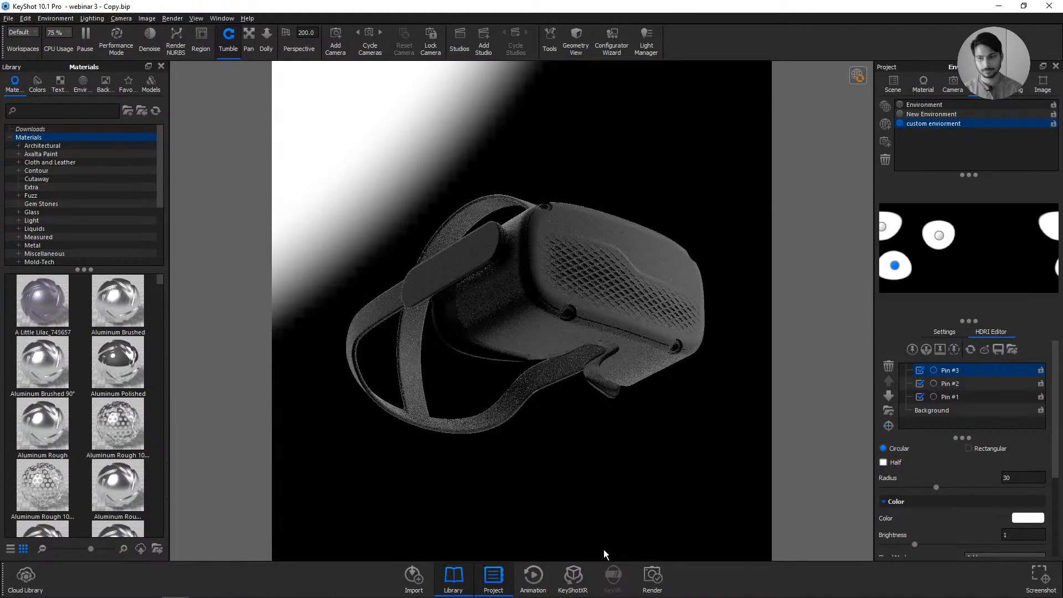
- Add a fourth pin light and set its highlight on the far edge of the front face to strengthen the key light
{"action": "left_click", "coordinate": [912, 351]}
{"action": "left_click", "coordinate": [690, 280]}
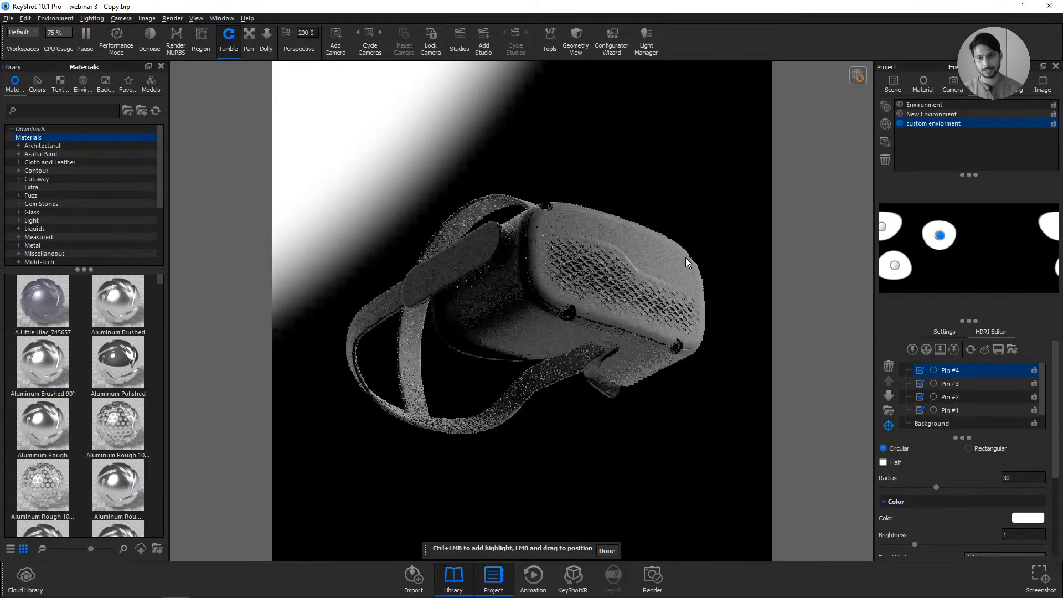
{"action": "left_click", "coordinate": [607, 550]}
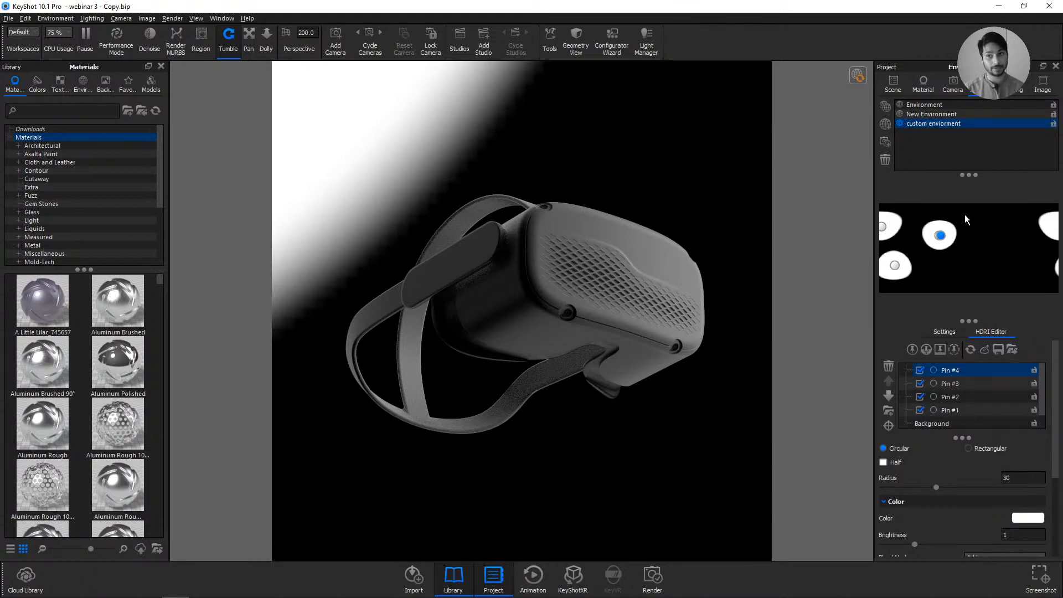
- Change the custom environment's visible background from Lighting Environment to a solid white Color
{"action": "left_click", "coordinate": [948, 331]}
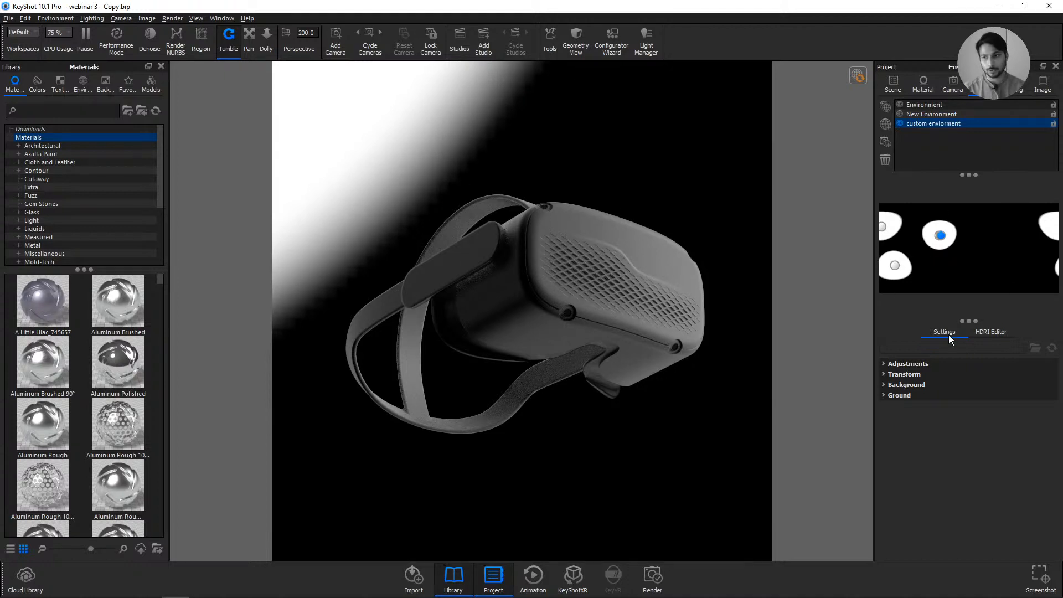
{"action": "left_click", "coordinate": [907, 385]}
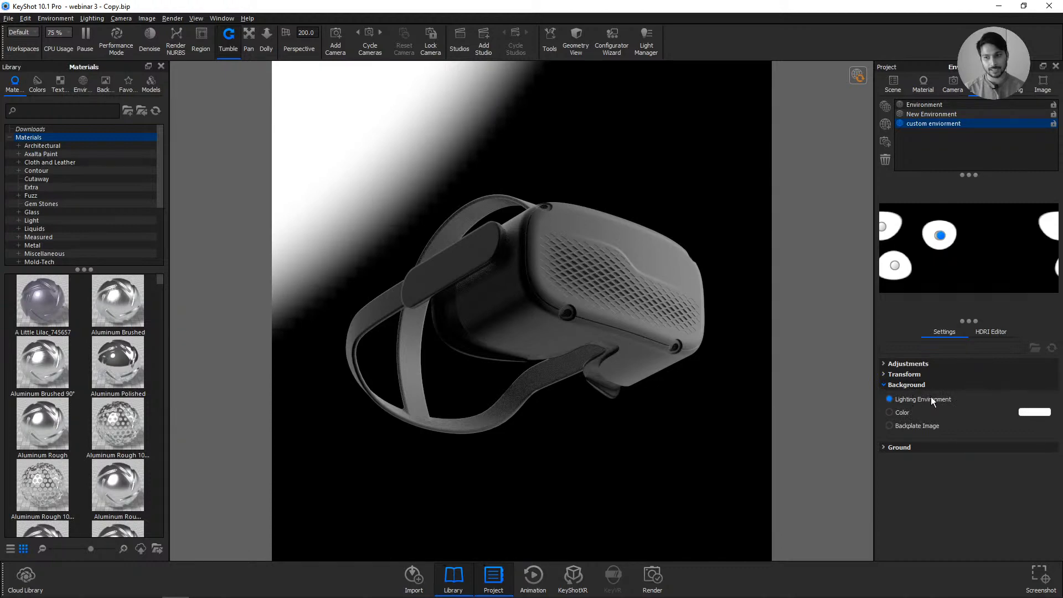
{"action": "left_click", "coordinate": [905, 413]}
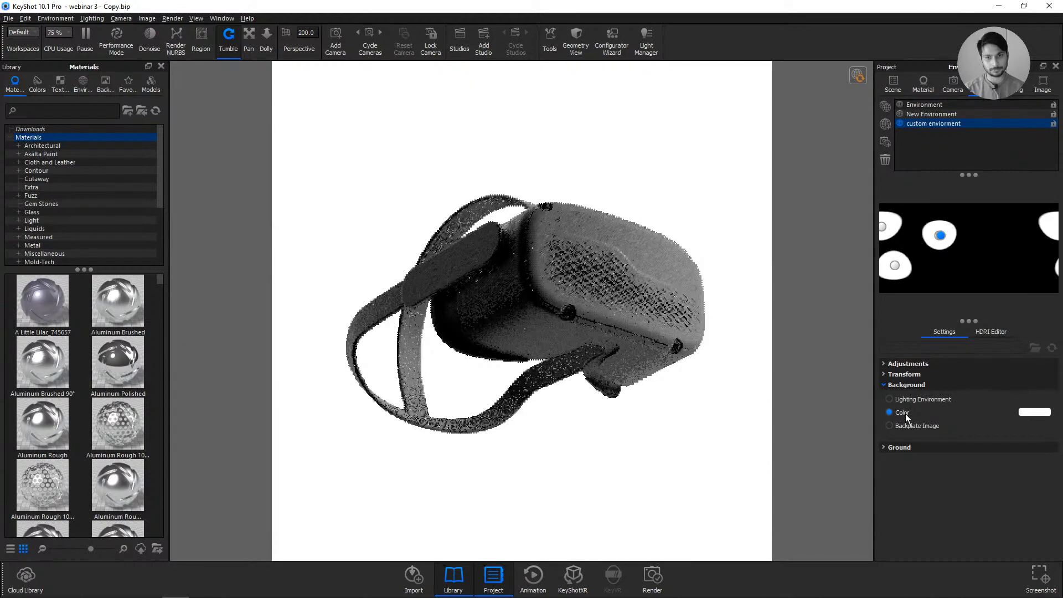
- Set the custom environment's background color to a very light grey instead of pure white
{"action": "left_click", "coordinate": [1033, 412]}
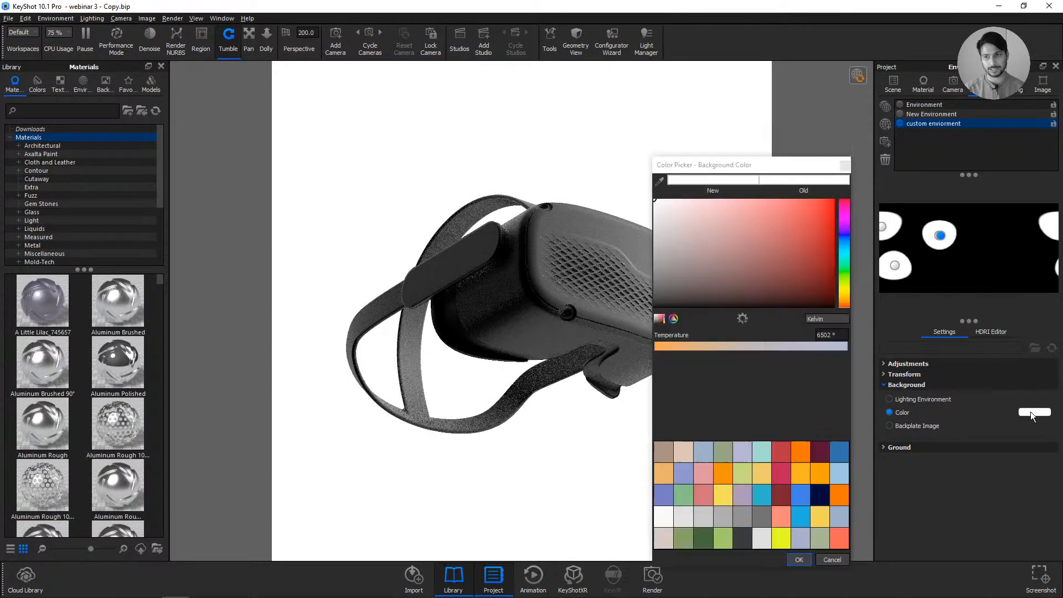
{"action": "left_click", "coordinate": [756, 251]}
{"action": "left_click", "coordinate": [733, 249]}
{"action": "left_click_drag", "start_coordinate": [713, 247], "coordinate": [644, 208]}
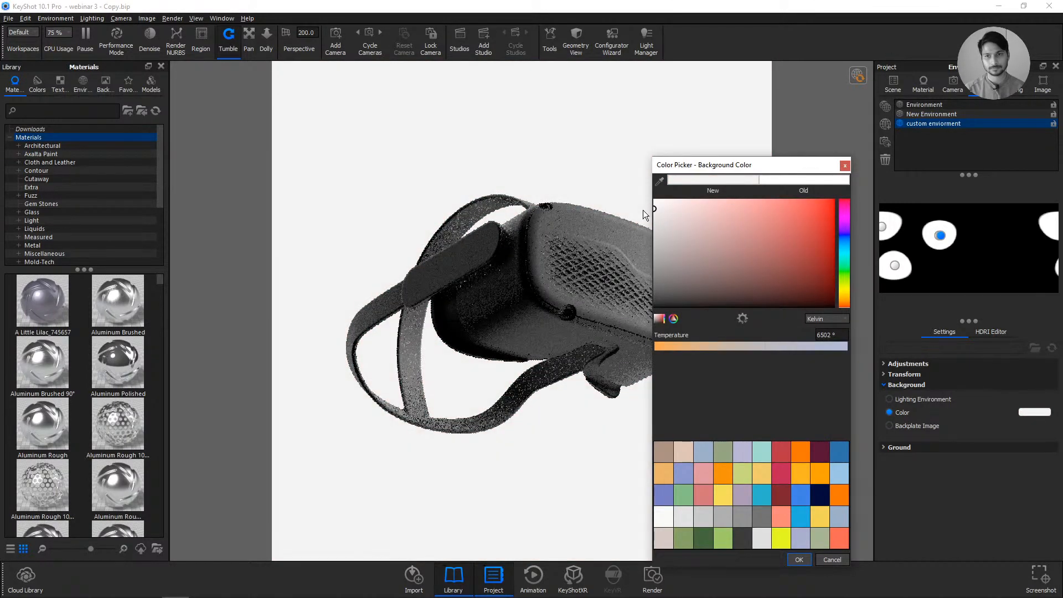
{"action": "left_click", "coordinate": [799, 559]}
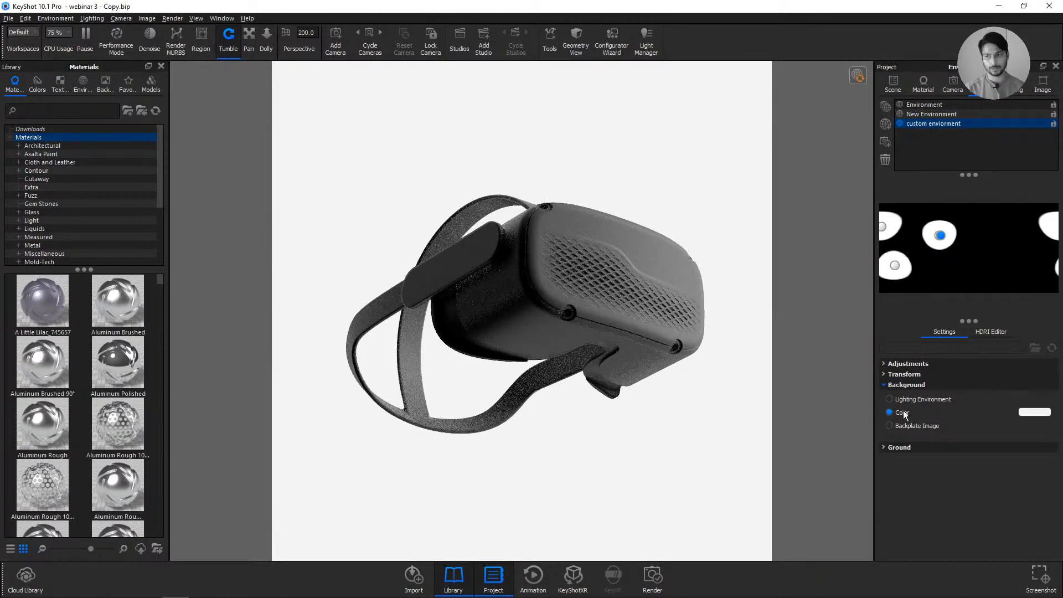
- Add a fifth pin light and set its highlight on the headset's front face
{"action": "left_click", "coordinate": [995, 331]}
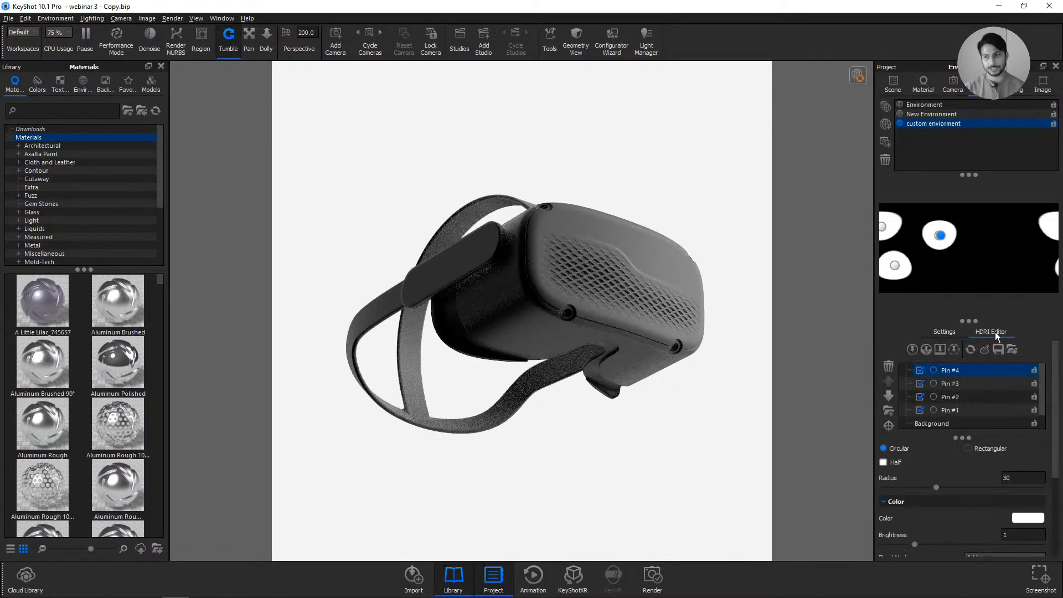
{"action": "left_click", "coordinate": [913, 350]}
{"action": "left_click_drag", "start_coordinate": [526, 251], "coordinate": [683, 261]}
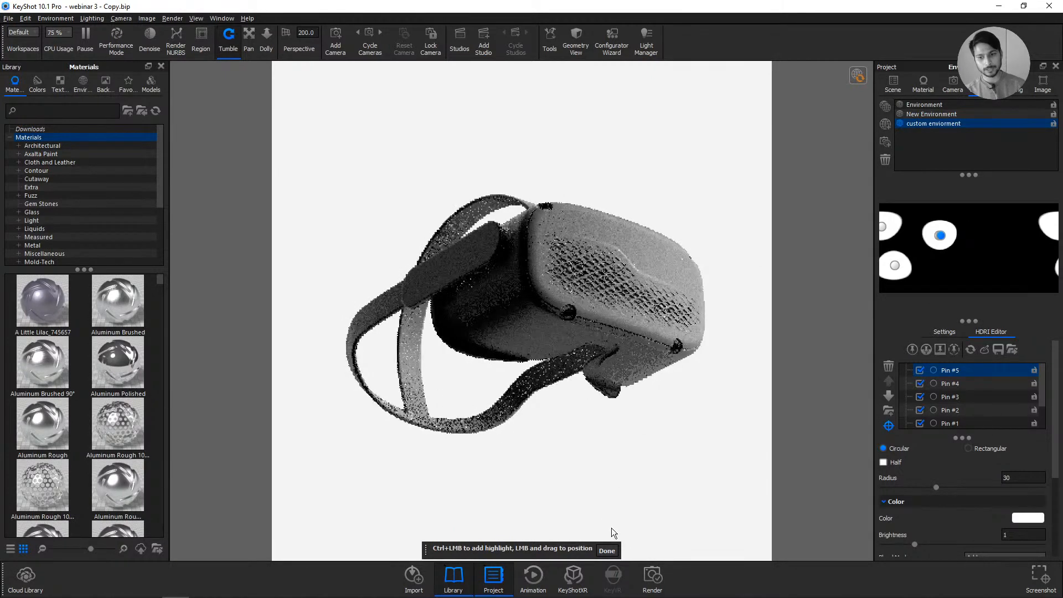
- Add a sixth pin light that lights the side of the headset and set its brightness to 5
{"action": "left_click", "coordinate": [916, 351]}
{"action": "left_click", "coordinate": [674, 364]}
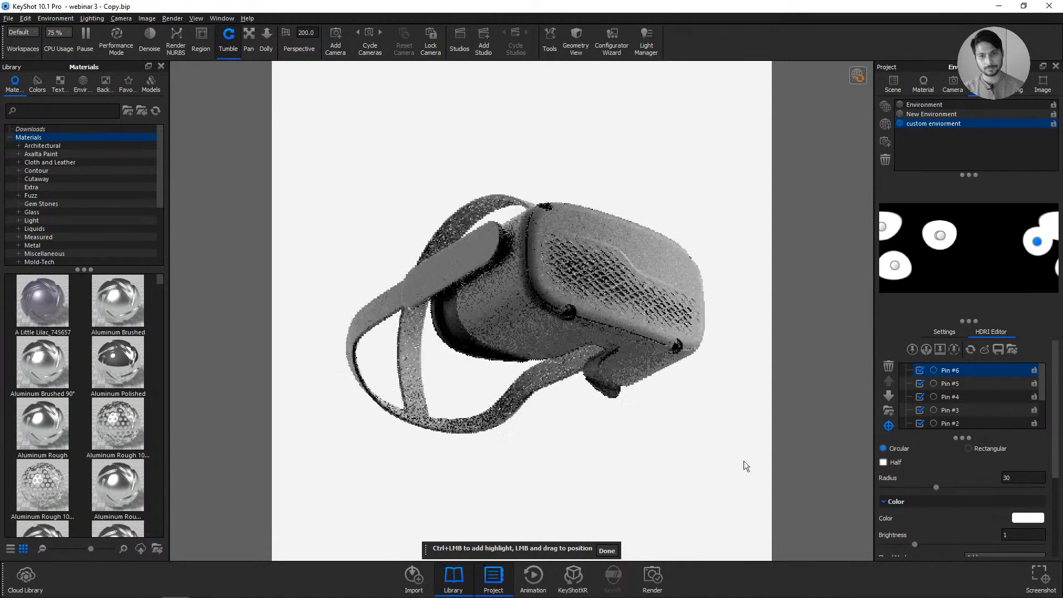
{"action": "scroll", "coordinate": [991, 449], "scroll_direction": "down", "scroll_amount": 2}
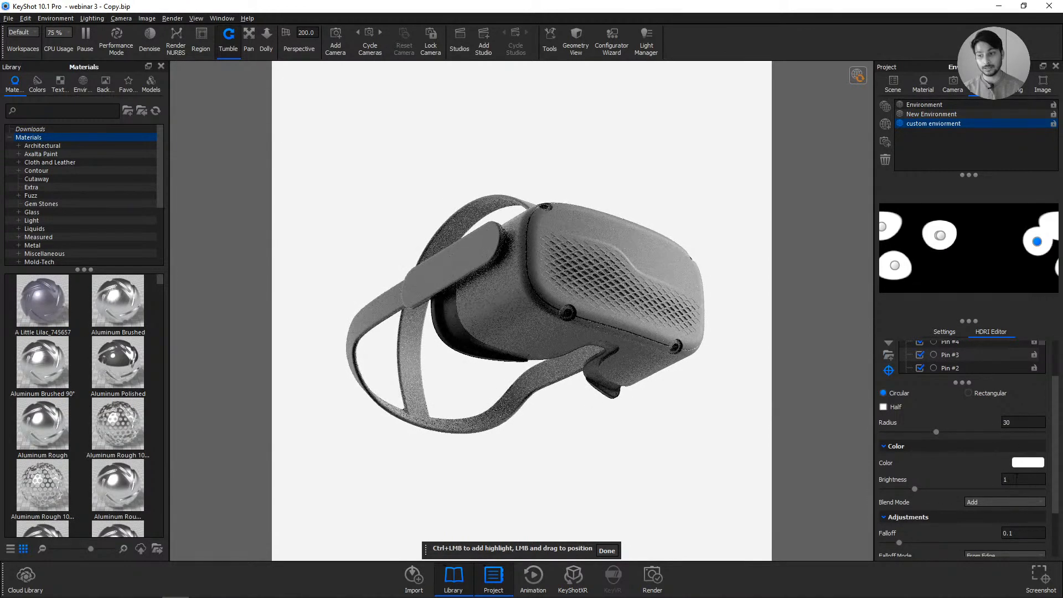
{"action": "left_click_drag", "start_coordinate": [1017, 479], "coordinate": [984, 481]}
{"action": "type", "text": "5"}
{"action": "key", "text": "Return"}
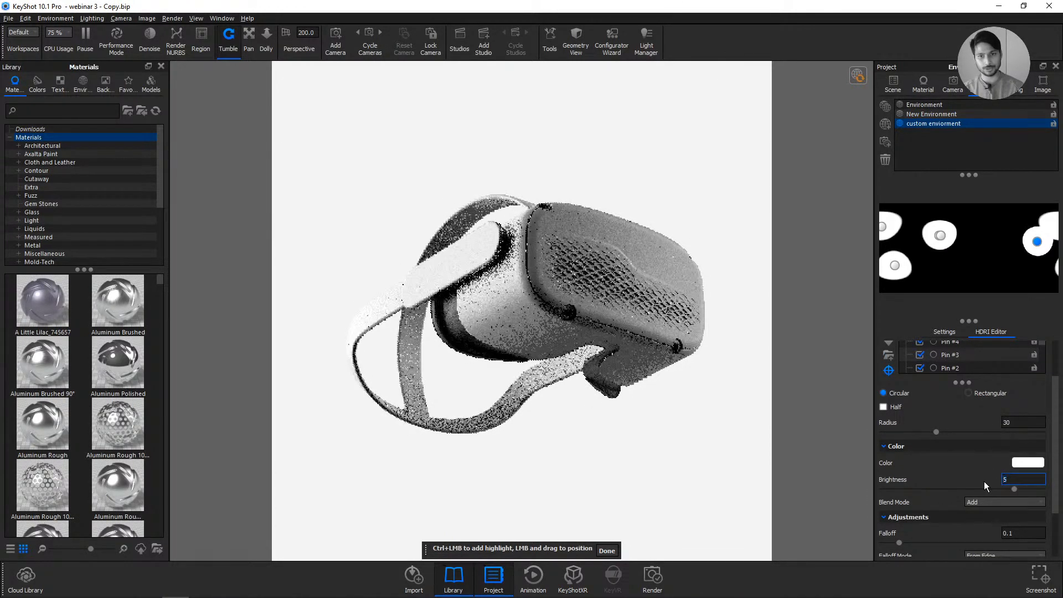
- Move the sixth pin light's highlight to the front face and set its brightness to 2 and radius to 10
{"action": "left_click", "coordinate": [673, 261]}
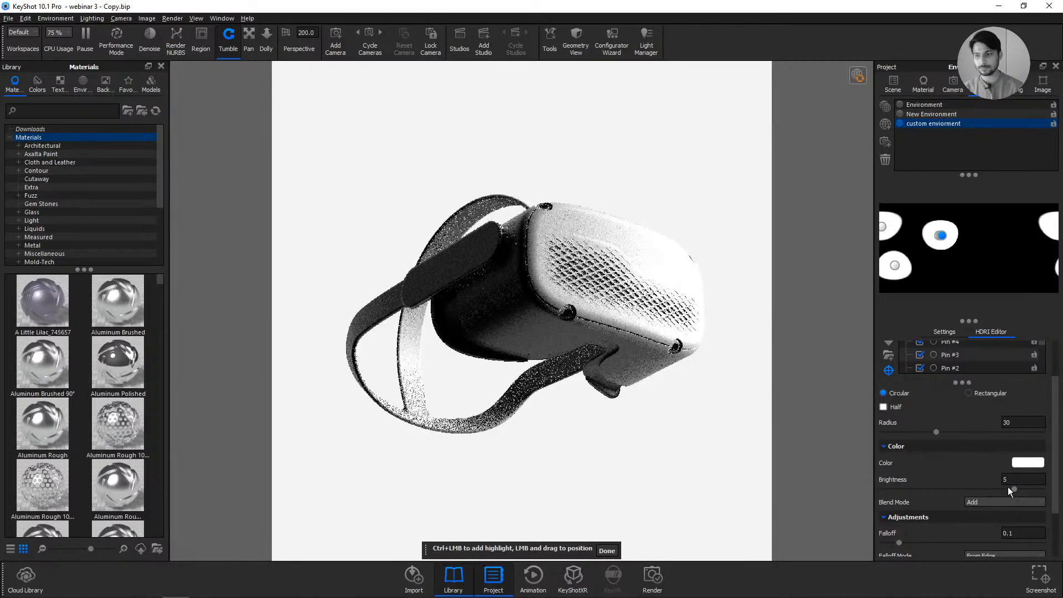
{"action": "left_click_drag", "start_coordinate": [1011, 479], "coordinate": [991, 480]}
{"action": "type", "text": "2"}
{"action": "left_click_drag", "start_coordinate": [1013, 422], "coordinate": [982, 423]}
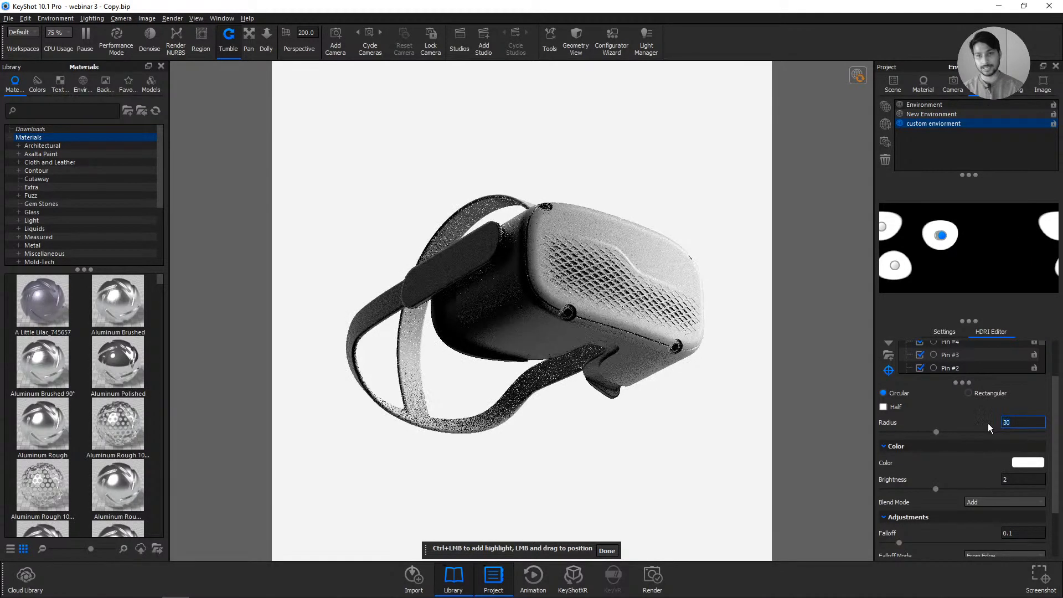
{"action": "type", "text": "10"}
{"action": "key", "text": "Return"}
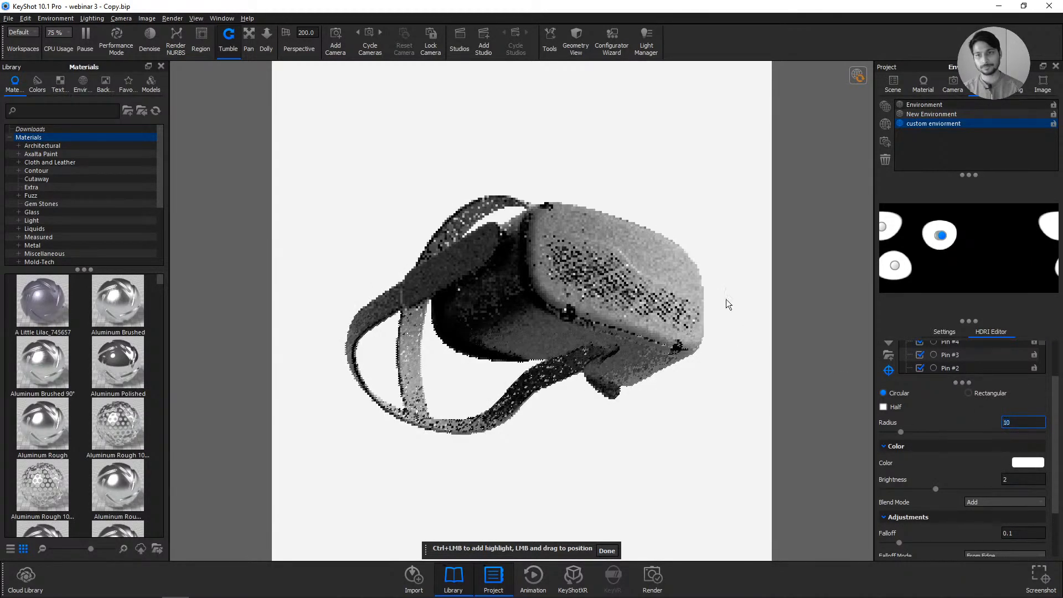
- Set the sixth pin light's brightness to 20 and place its highlight on the side band's upper end near the headset body
{"action": "left_click", "coordinate": [675, 267], "text": "ctrl"}
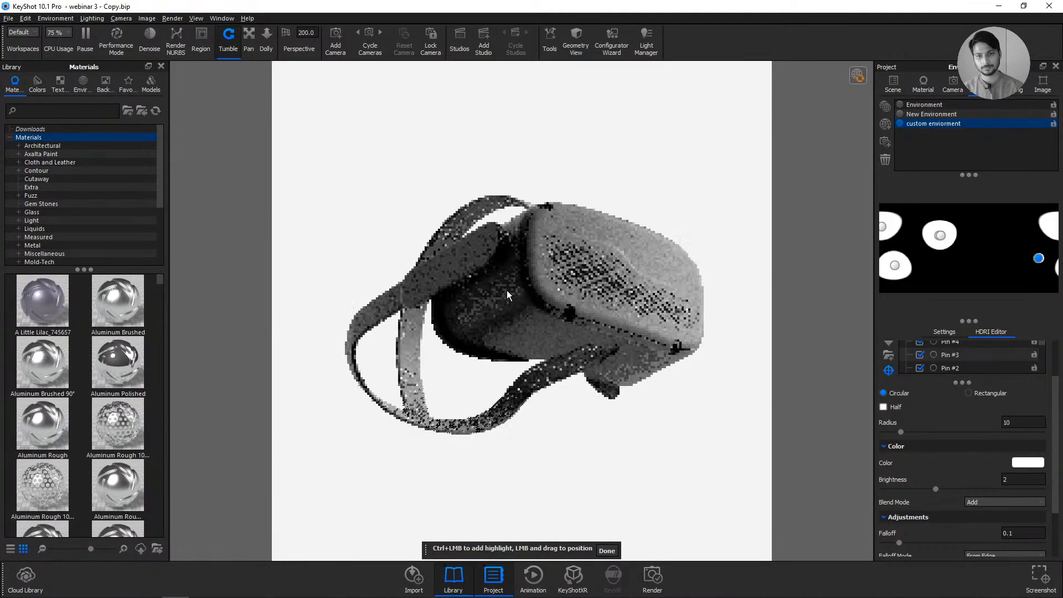
{"action": "type", "text": "20"}
{"action": "key", "text": "Return"}
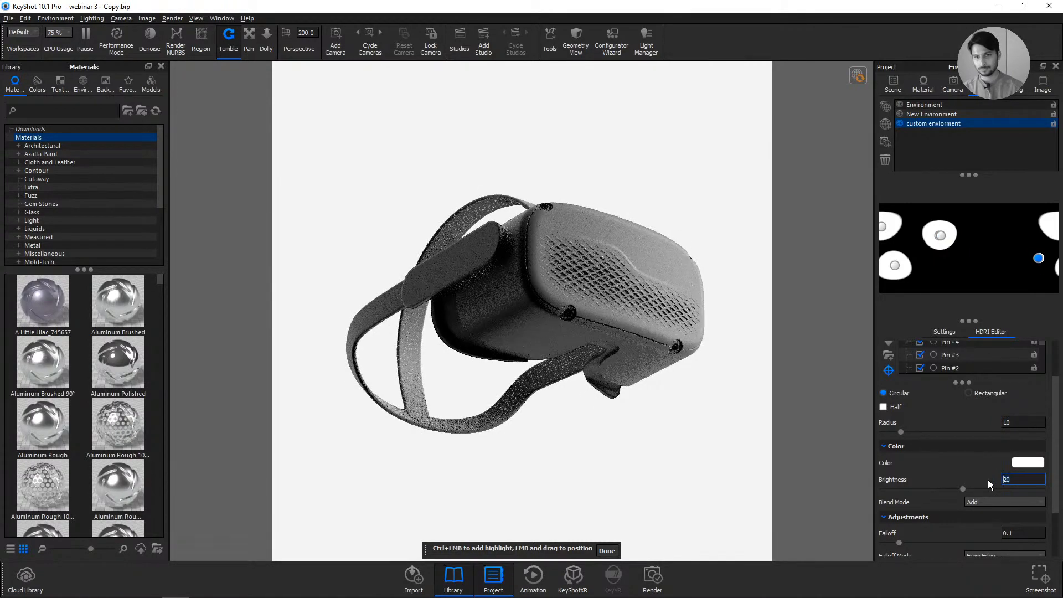
{"action": "left_click", "coordinate": [517, 250]}
{"action": "left_click", "coordinate": [521, 224]}
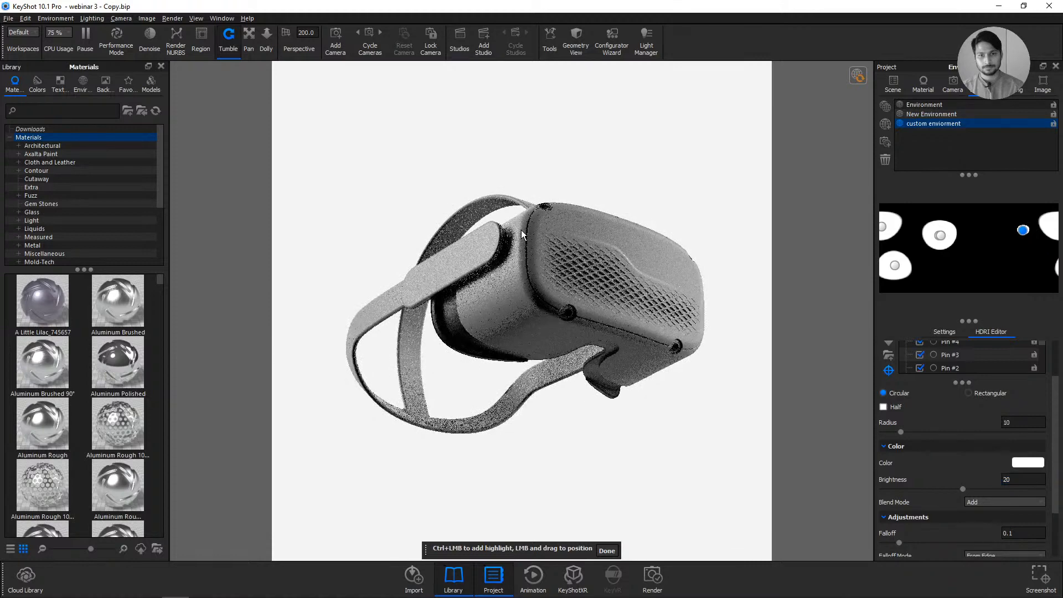
{"action": "left_click", "coordinate": [488, 228]}
{"action": "left_click", "coordinate": [483, 229]}
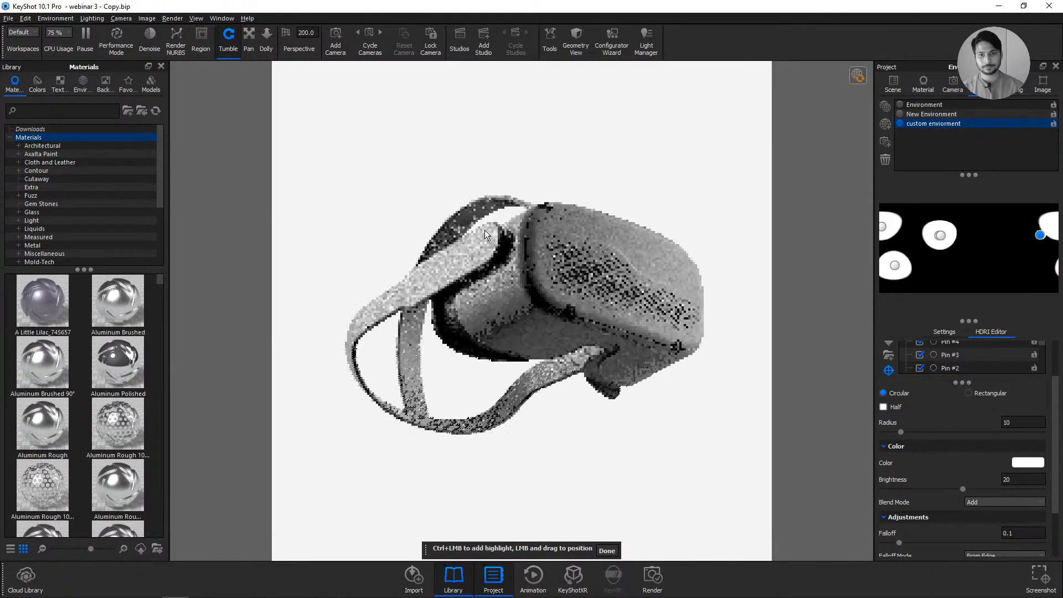
{"action": "left_click", "coordinate": [609, 551]}
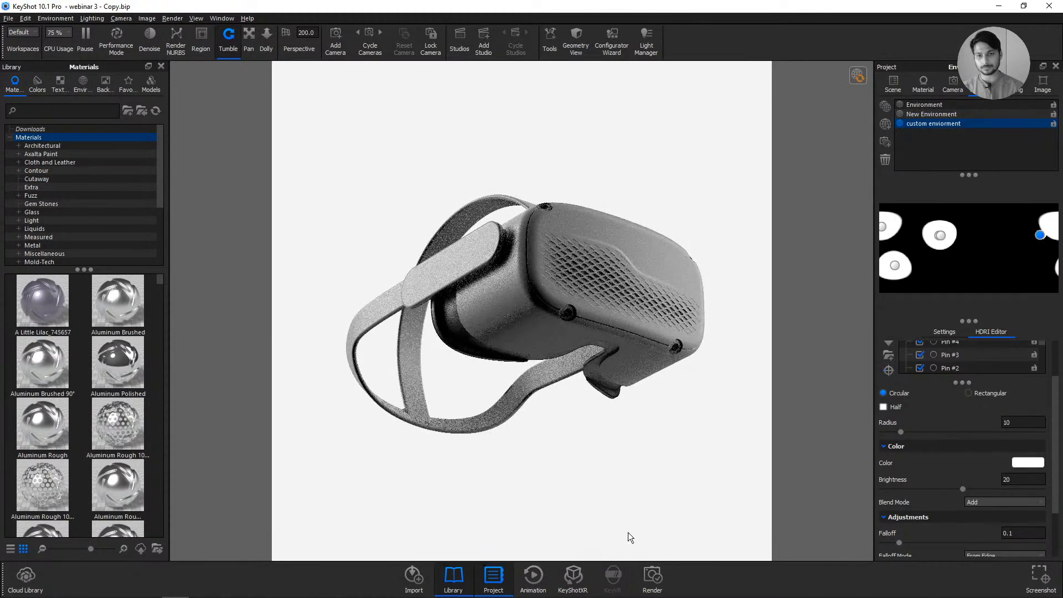
- Add a seventh pin light and set its highlight on the far edge of the headset's front face
{"action": "left_click_drag", "start_coordinate": [922, 380], "coordinate": [923, 435]}
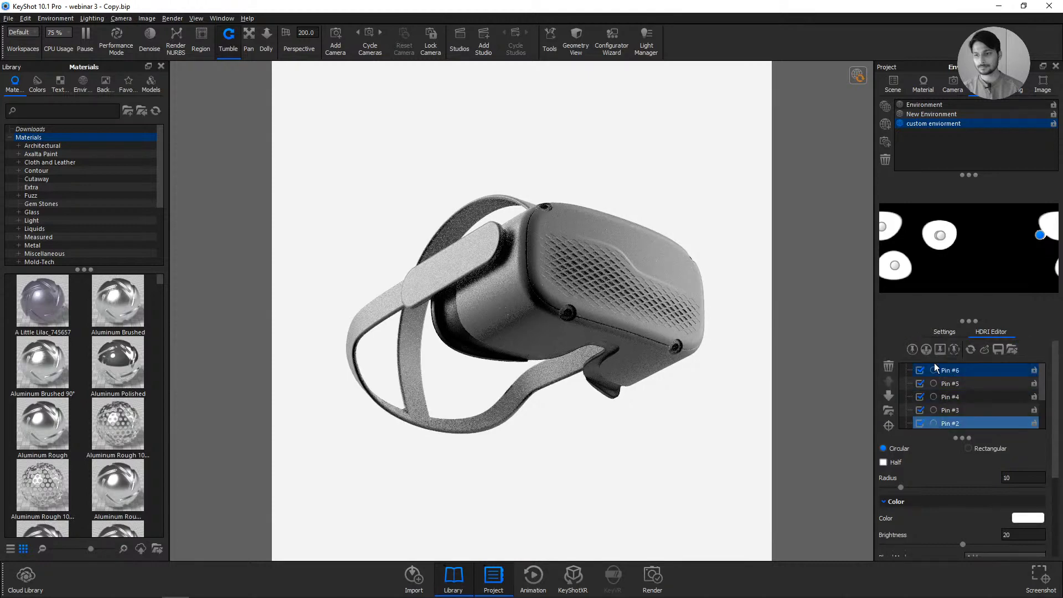
{"action": "left_click", "coordinate": [911, 349]}
{"action": "left_click_drag", "start_coordinate": [629, 247], "coordinate": [687, 260]}
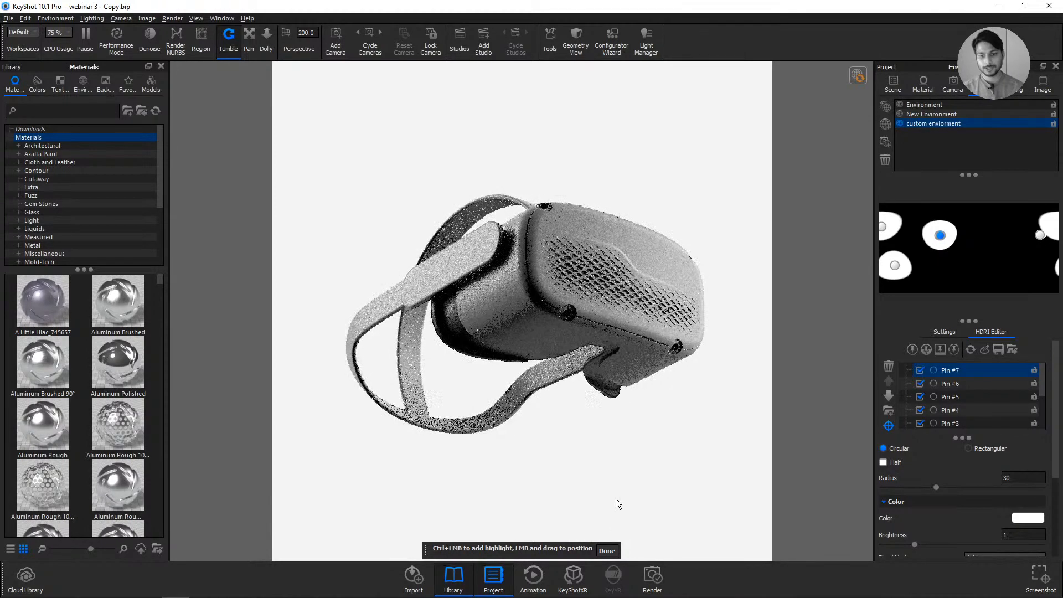
{"action": "left_click", "coordinate": [606, 550]}
- Compare the lighting with the New Environment setup, then return to the custom environment
{"action": "left_click", "coordinate": [935, 115]}
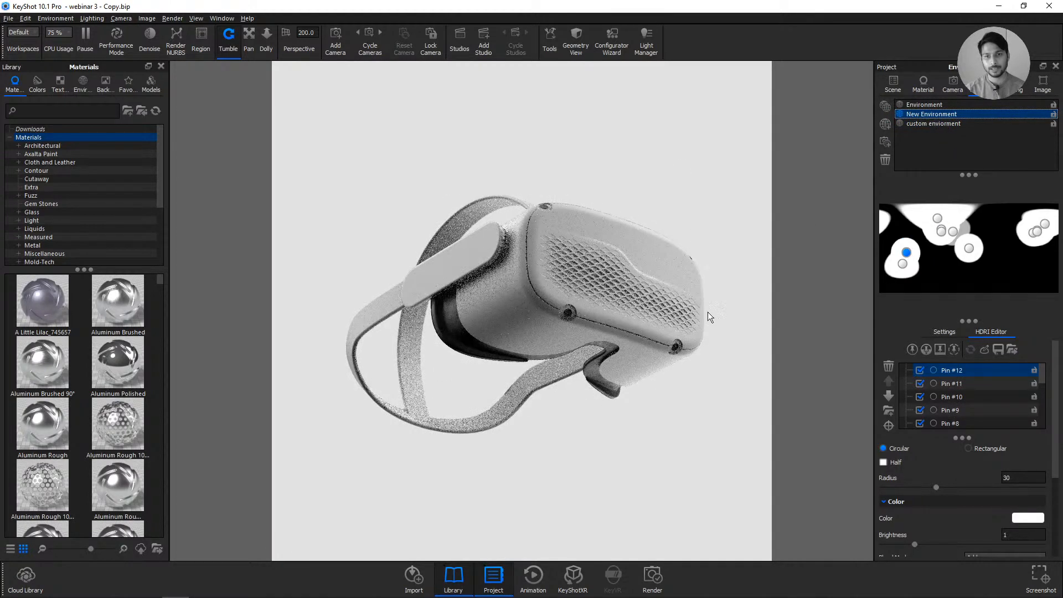
{"action": "left_click", "coordinate": [925, 124]}
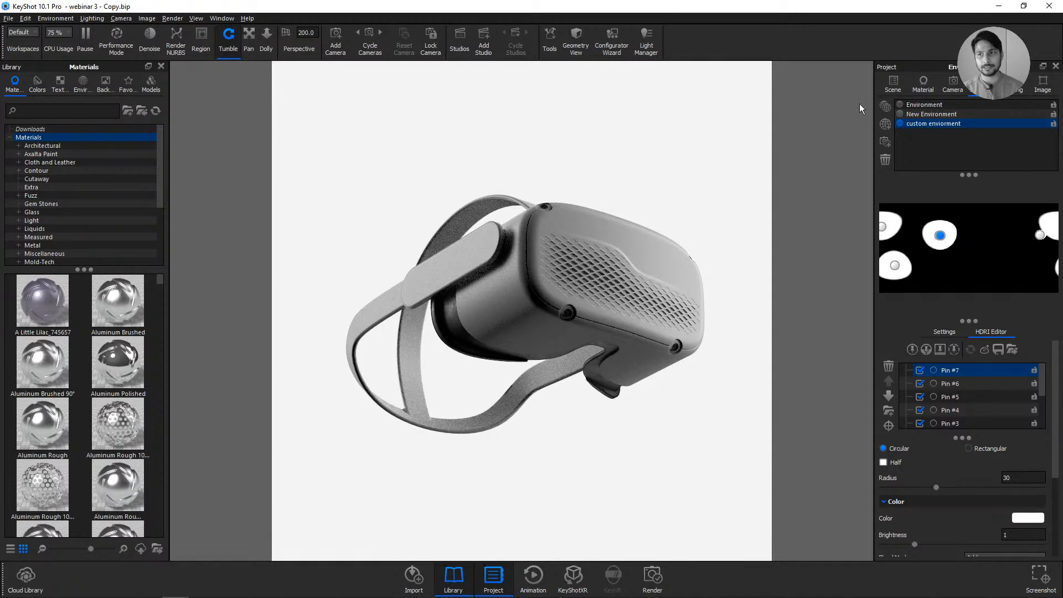
- Select the side band part and open its Side Band LOGO material in the Material Graph
{"action": "left_click", "coordinate": [891, 84]}
{"action": "left_click", "coordinate": [473, 266]}
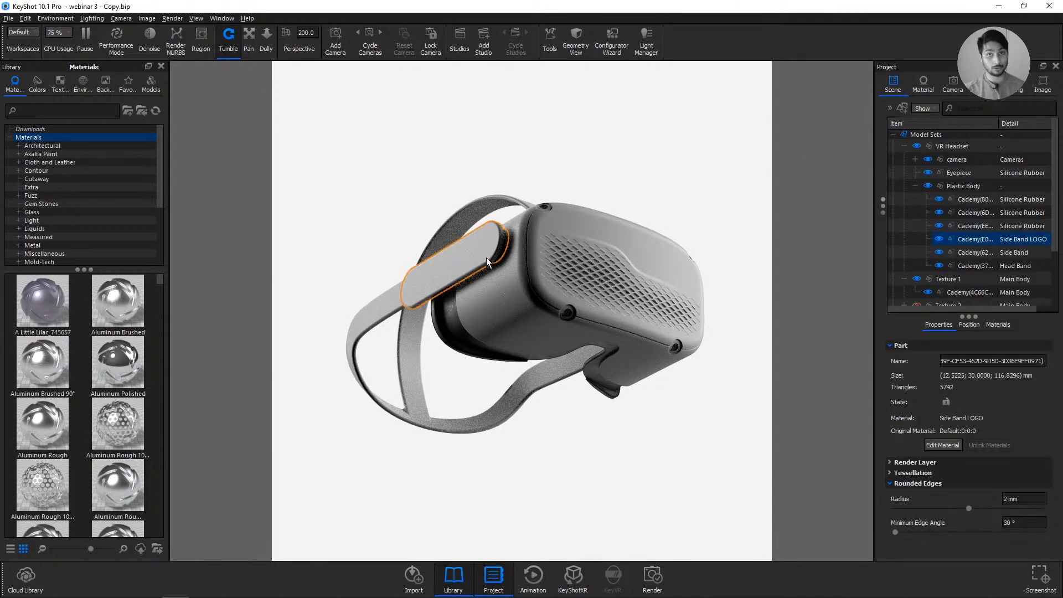
{"action": "left_click", "coordinate": [613, 161]}
{"action": "left_click", "coordinate": [444, 263]}
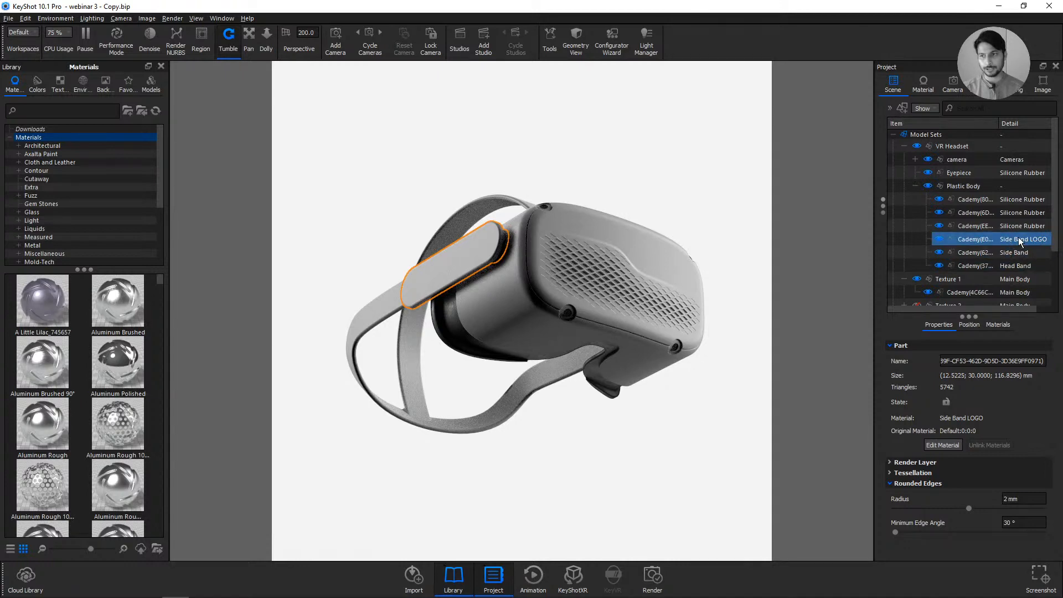
{"action": "double_click", "coordinate": [459, 248]}
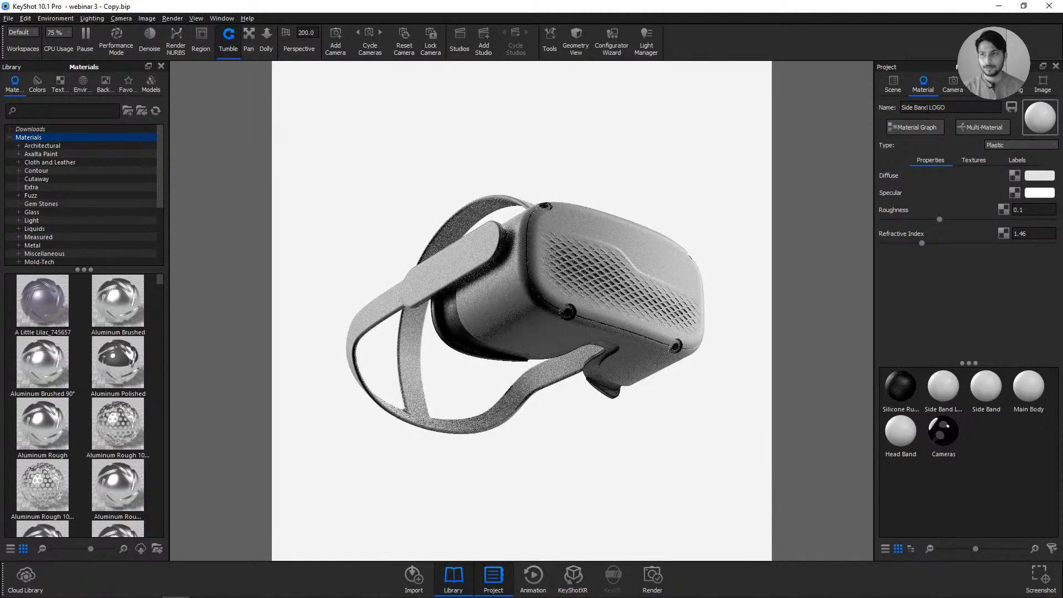
{"action": "left_click", "coordinate": [917, 128]}
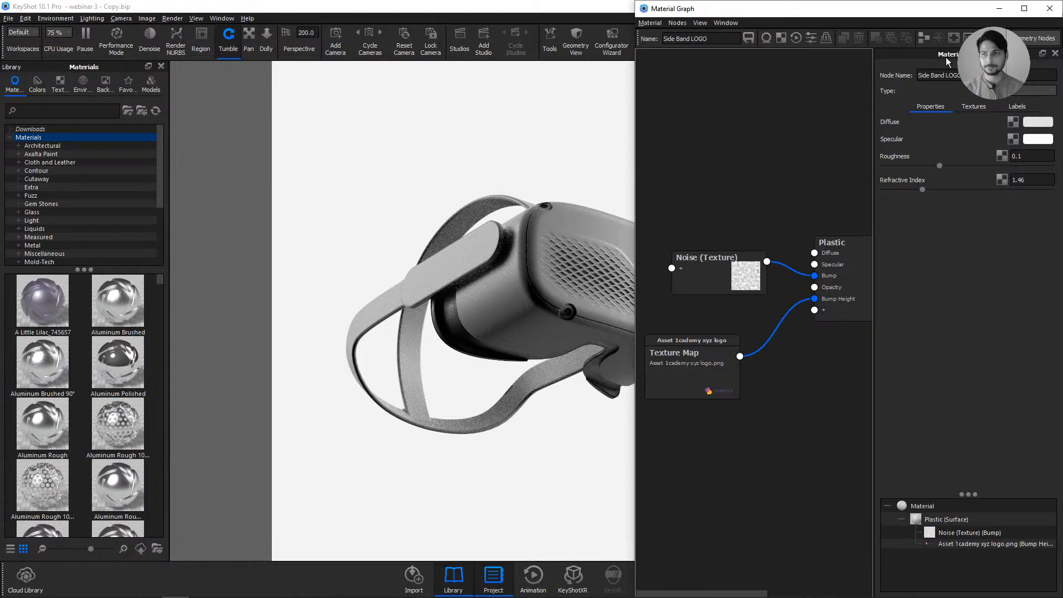
{"action": "left_click", "coordinate": [1049, 8]}
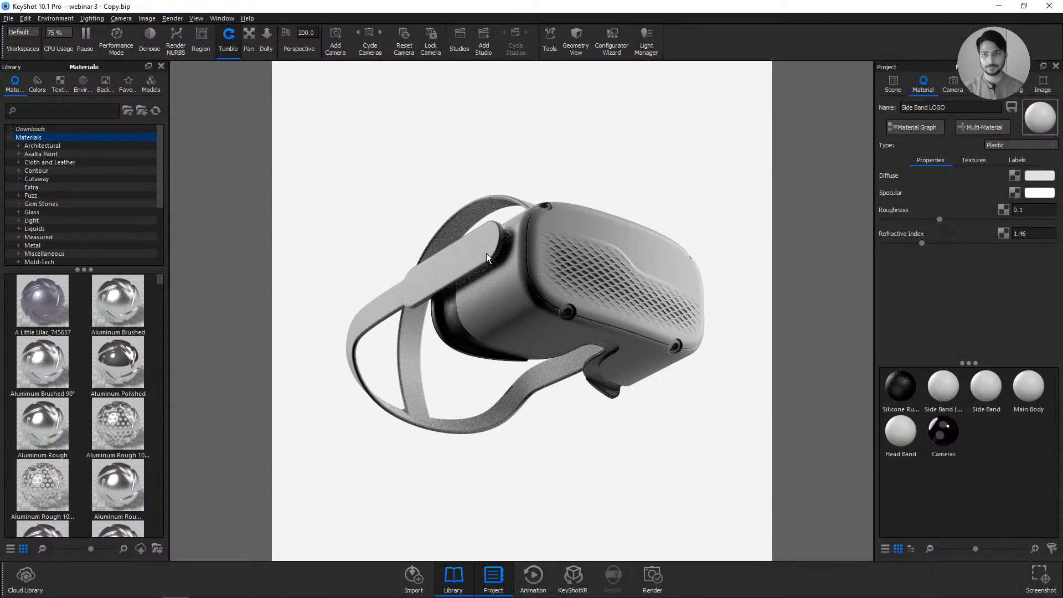
{"action": "left_click", "coordinate": [921, 127]}
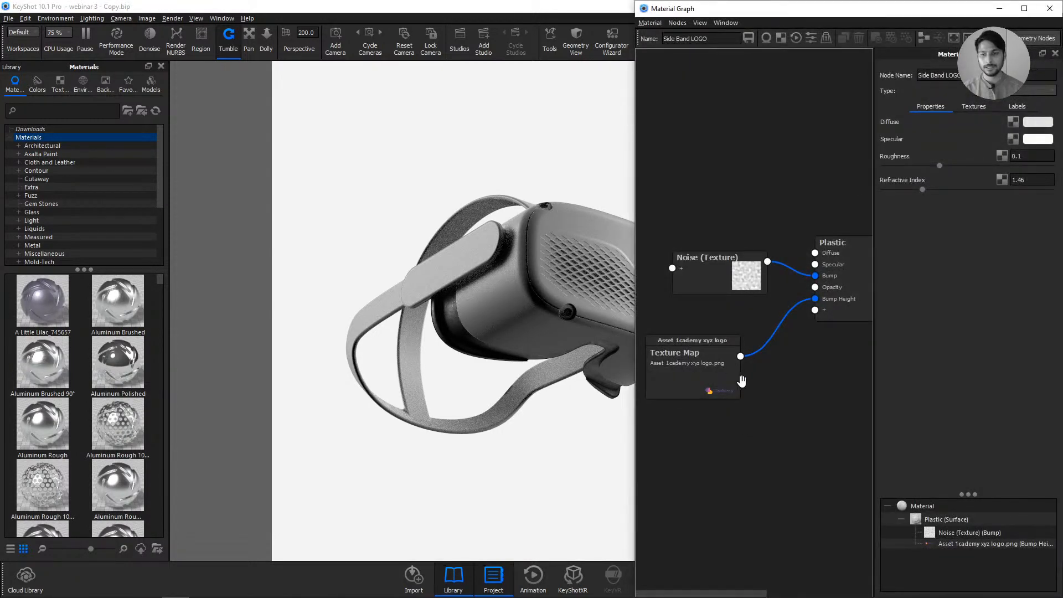
- Disconnect the logo texture map from the Plastic node's Bump Height and close the graph
{"action": "left_click_drag", "start_coordinate": [691, 372], "coordinate": [697, 393]}
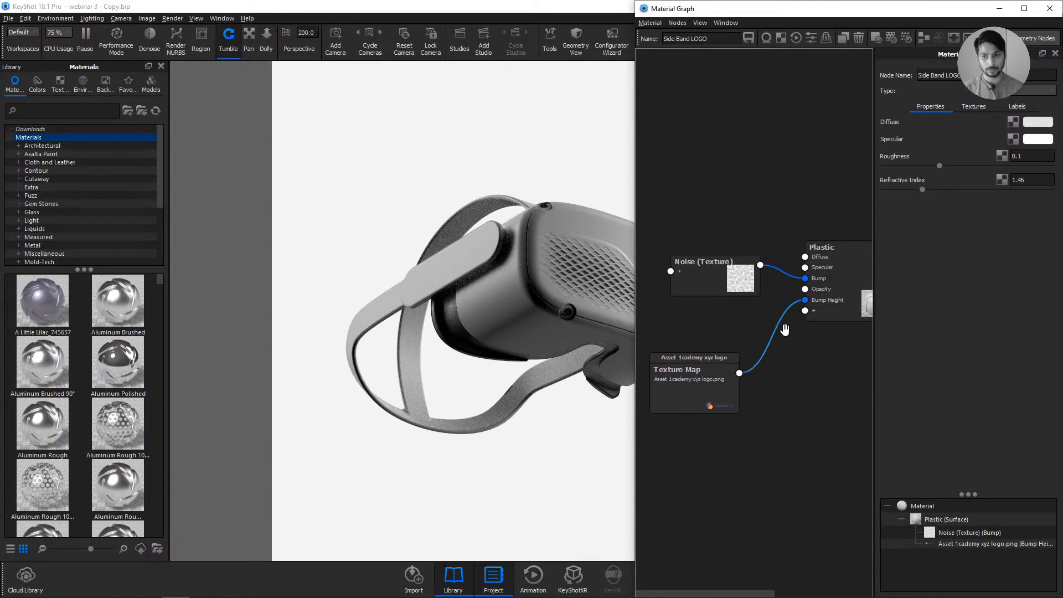
{"action": "left_click_drag", "start_coordinate": [806, 301], "coordinate": [786, 326]}
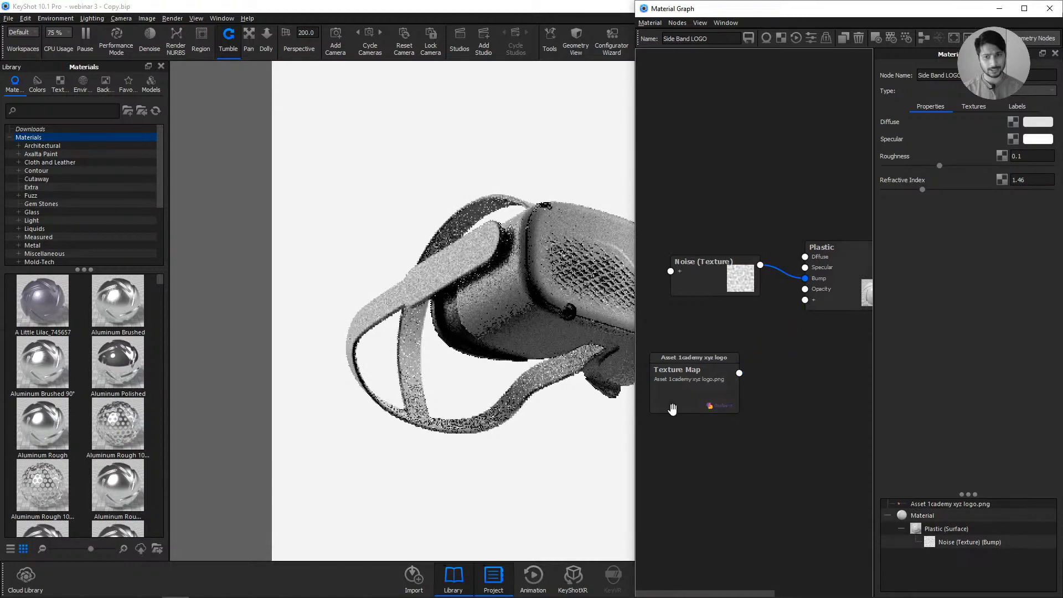
{"action": "mouse_move", "coordinate": [692, 383]}
{"action": "left_mouse_down"}
{"action": "mouse_move", "coordinate": [761, 408]}
{"action": "mouse_move", "coordinate": [708, 387]}
{"action": "left_mouse_up"}
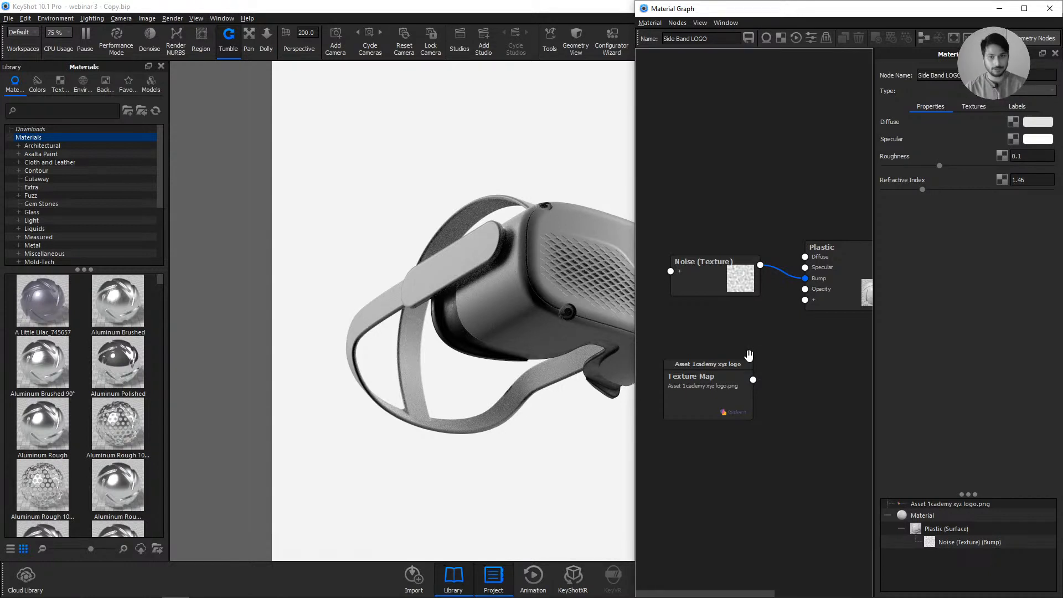
{"action": "left_click", "coordinate": [999, 8]}
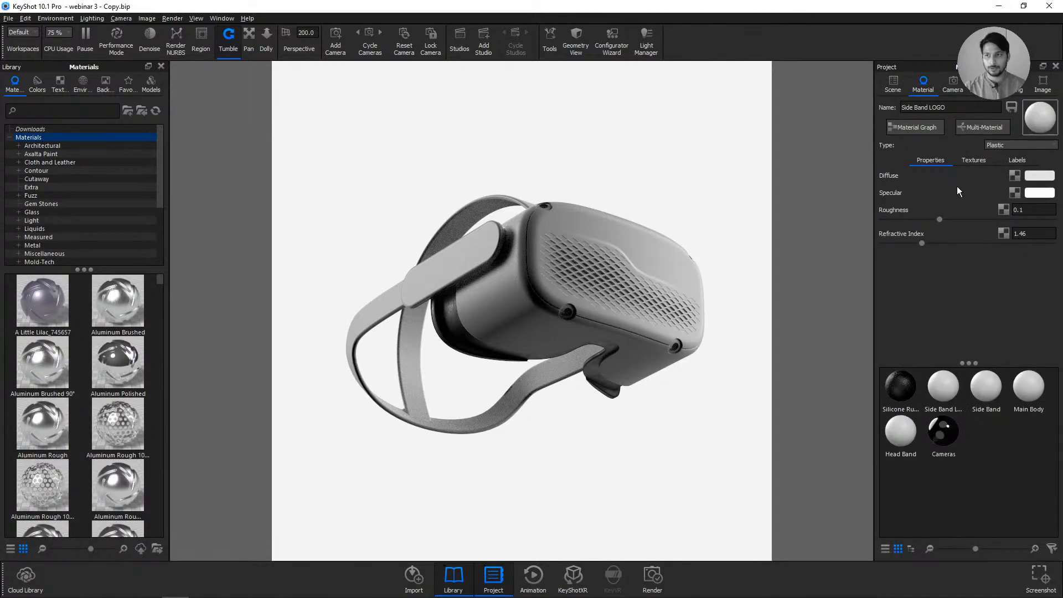
- Reopen the material graph of the side band's Side Band LOGO material
{"action": "left_click", "coordinate": [983, 85]}
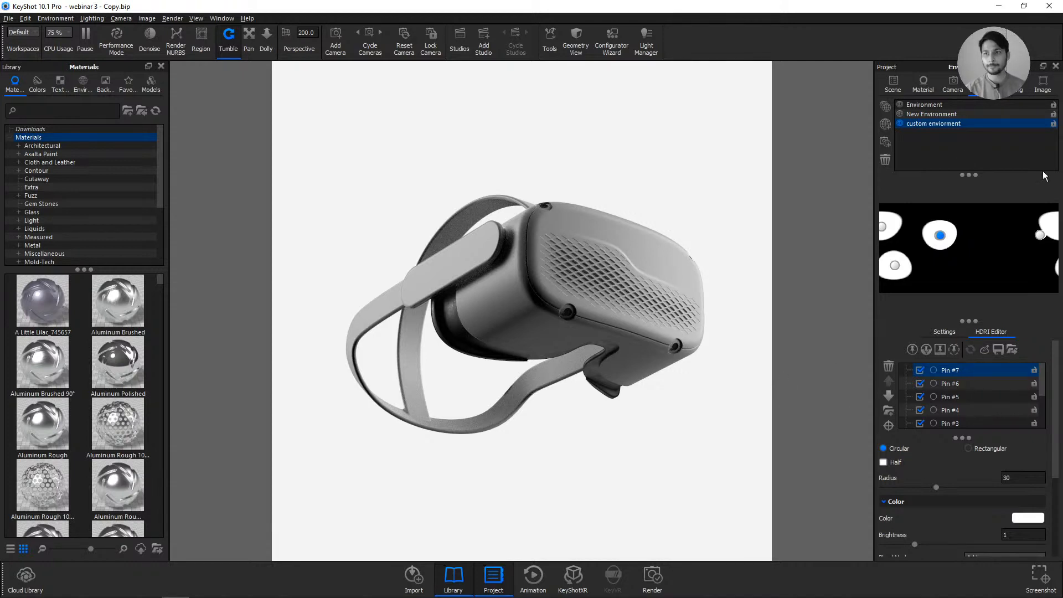
{"action": "left_click", "coordinate": [893, 89]}
{"action": "double_click", "coordinate": [466, 256]}
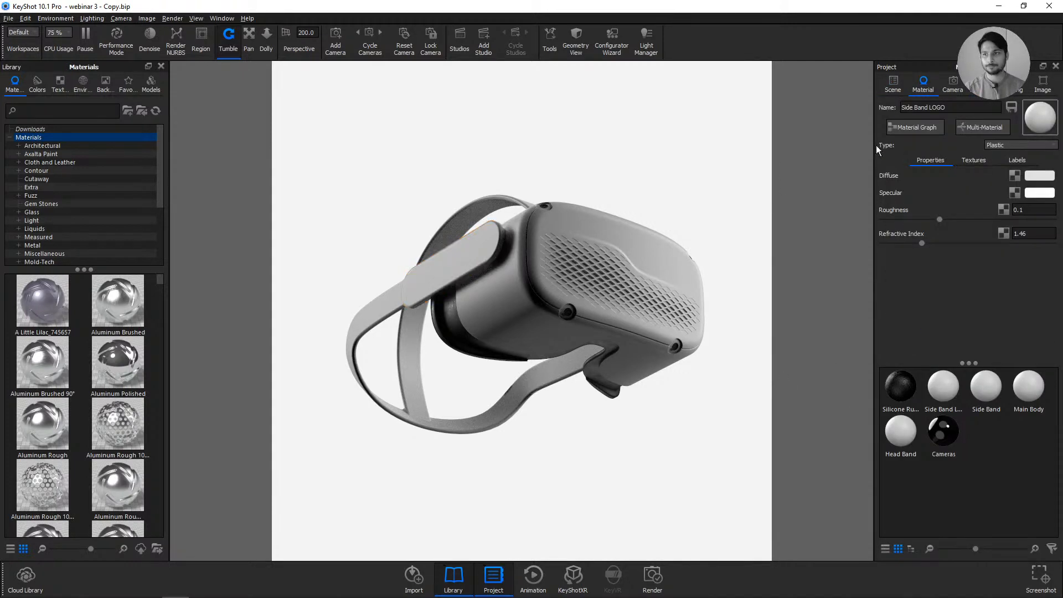
{"action": "left_click", "coordinate": [909, 128]}
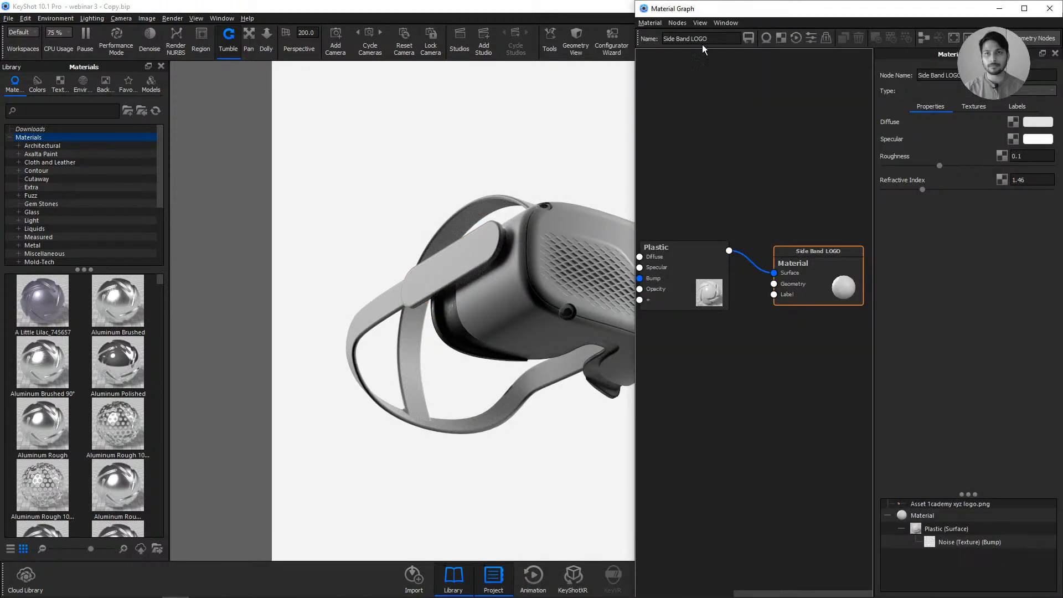
- Widen the Project panel so the whole headset sits beside the Material Graph, keeping the graph window at full height
{"action": "left_click_drag", "start_coordinate": [725, 4], "coordinate": [725, 163]}
{"action": "left_click_drag", "start_coordinate": [873, 110], "coordinate": [669, 128]}
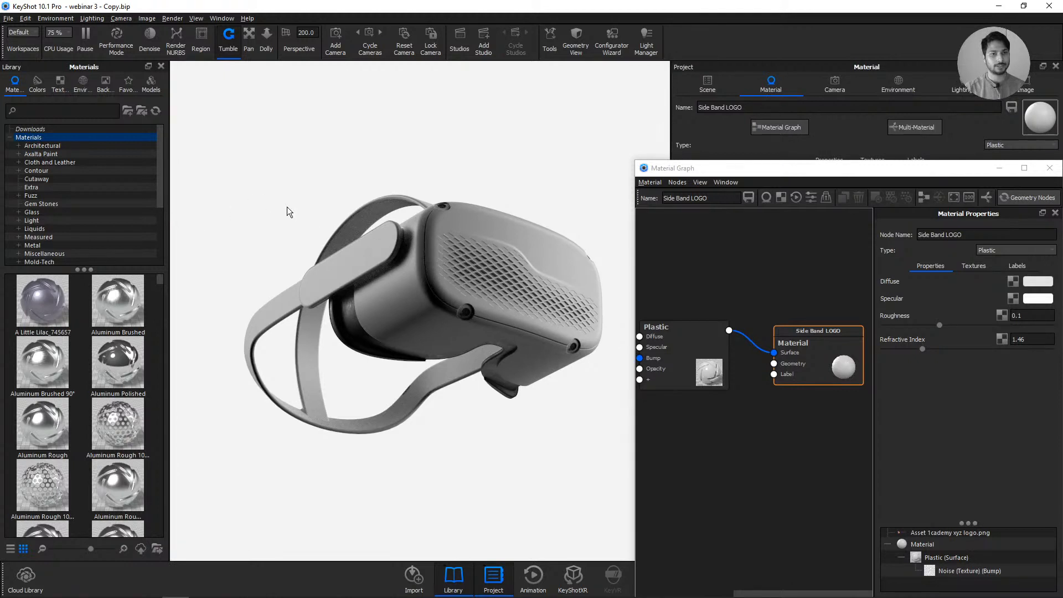
{"action": "left_click_drag", "start_coordinate": [718, 163], "coordinate": [718, 4]}
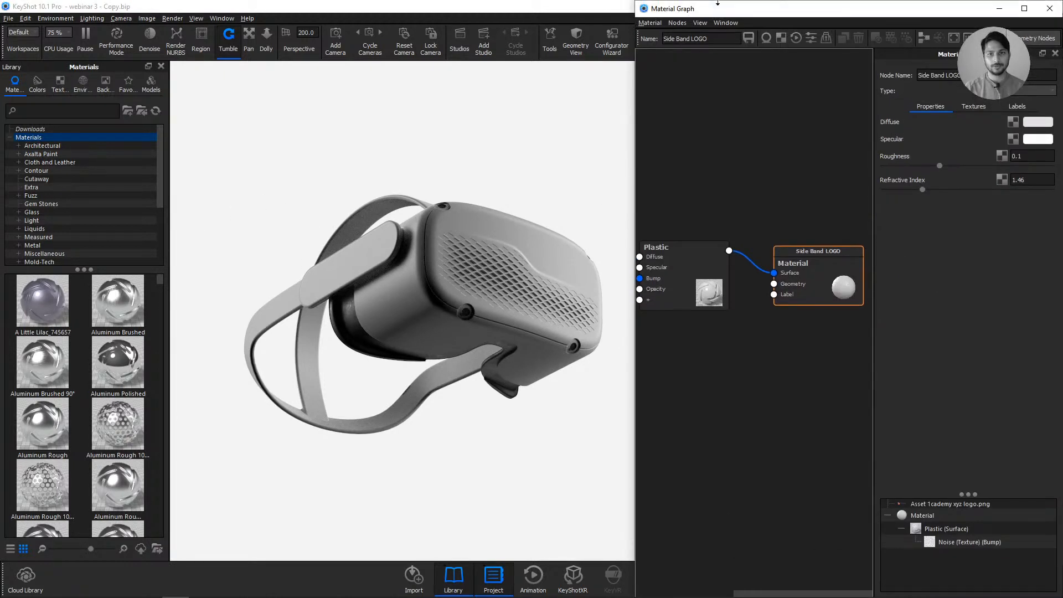
- Close the Library panel, widen the Project panel, and expand the full-height Material Graph over it so its nodes show beside the headset
{"action": "left_click", "coordinate": [161, 66]}
{"action": "left_click_drag", "start_coordinate": [712, 8], "coordinate": [712, 209]}
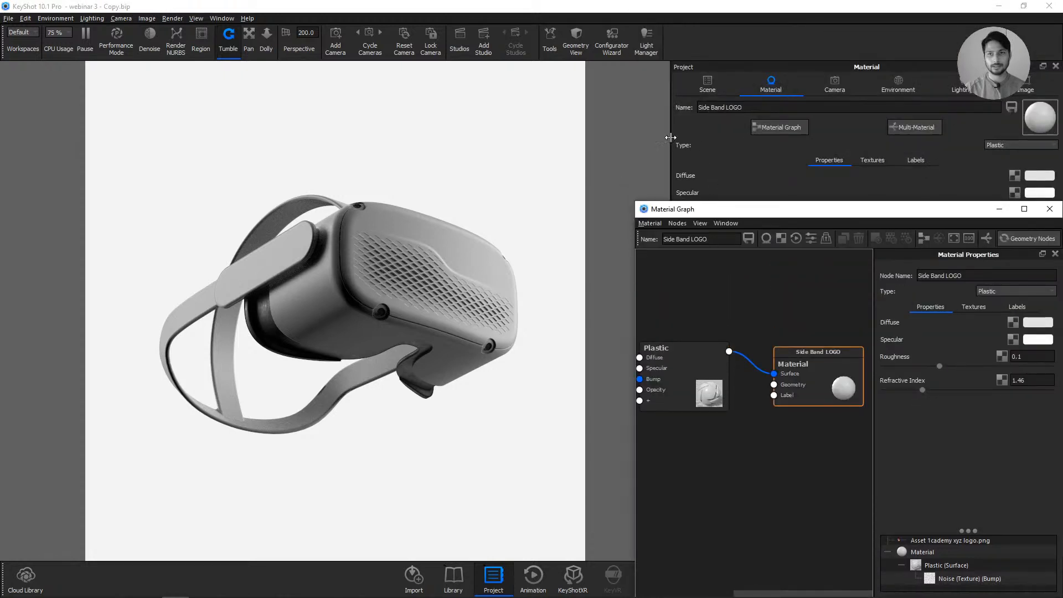
{"action": "left_click_drag", "start_coordinate": [670, 137], "coordinate": [504, 153]}
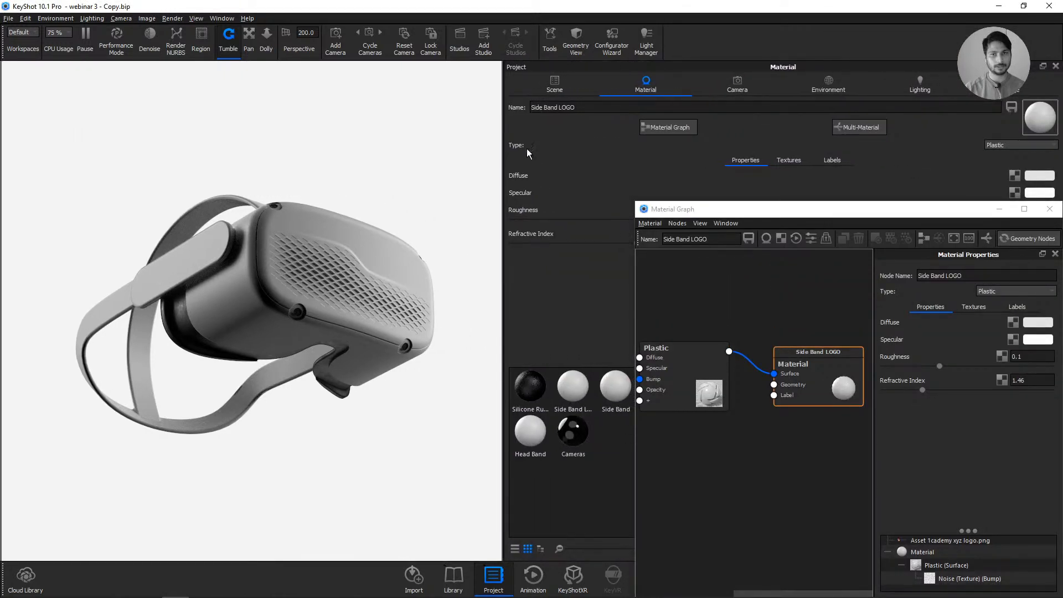
{"action": "left_click_drag", "start_coordinate": [704, 208], "coordinate": [704, 8]}
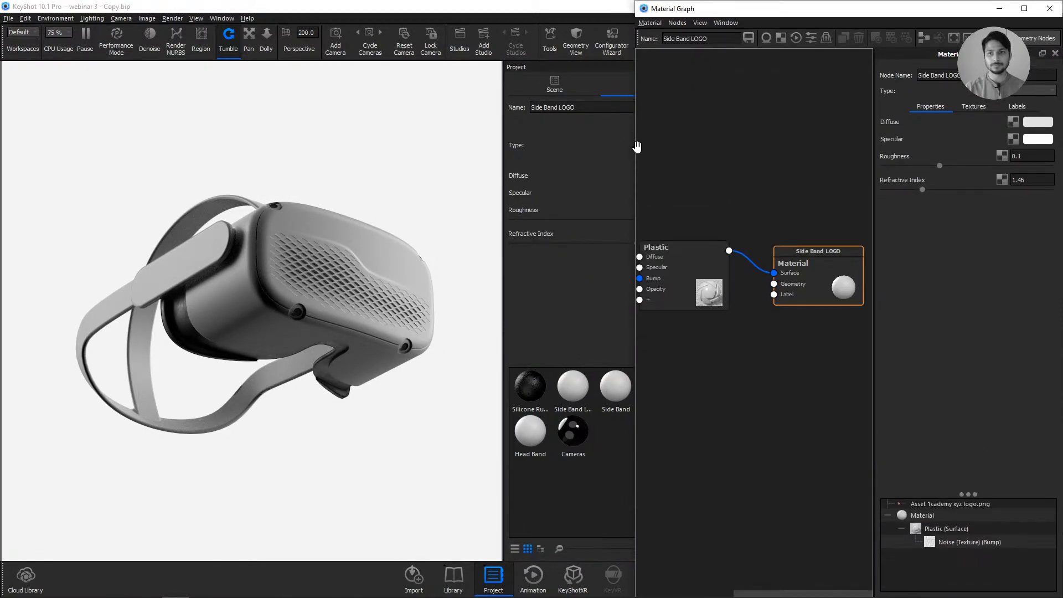
{"action": "left_click_drag", "start_coordinate": [635, 151], "coordinate": [504, 153]}
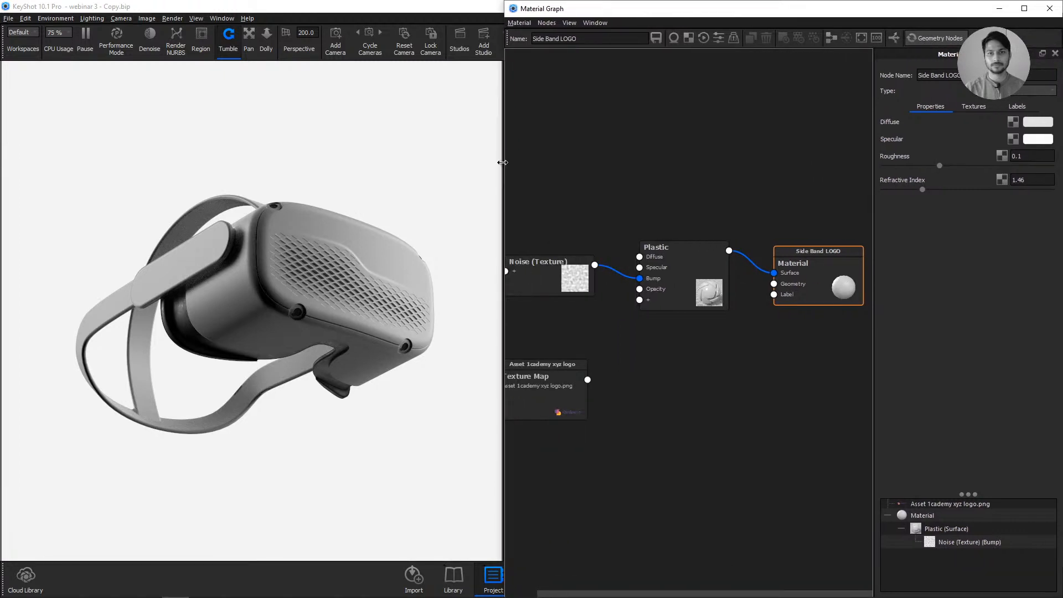
- Select the Asset 1cademy xyz logo texture map node and preview its color on the headset's side band, viewed from the side
{"action": "left_click_drag", "start_coordinate": [640, 373], "coordinate": [659, 375]}
{"action": "left_click_drag", "start_coordinate": [580, 394], "coordinate": [634, 372]}
{"action": "left_click", "coordinate": [635, 372]}
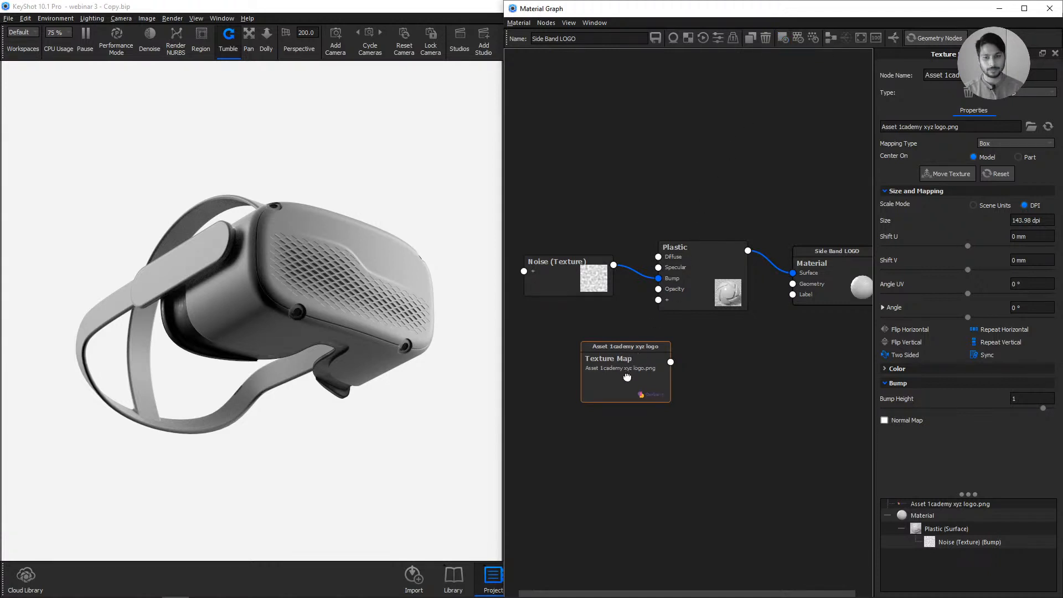
{"action": "left_click_drag", "start_coordinate": [606, 367], "coordinate": [600, 382]}
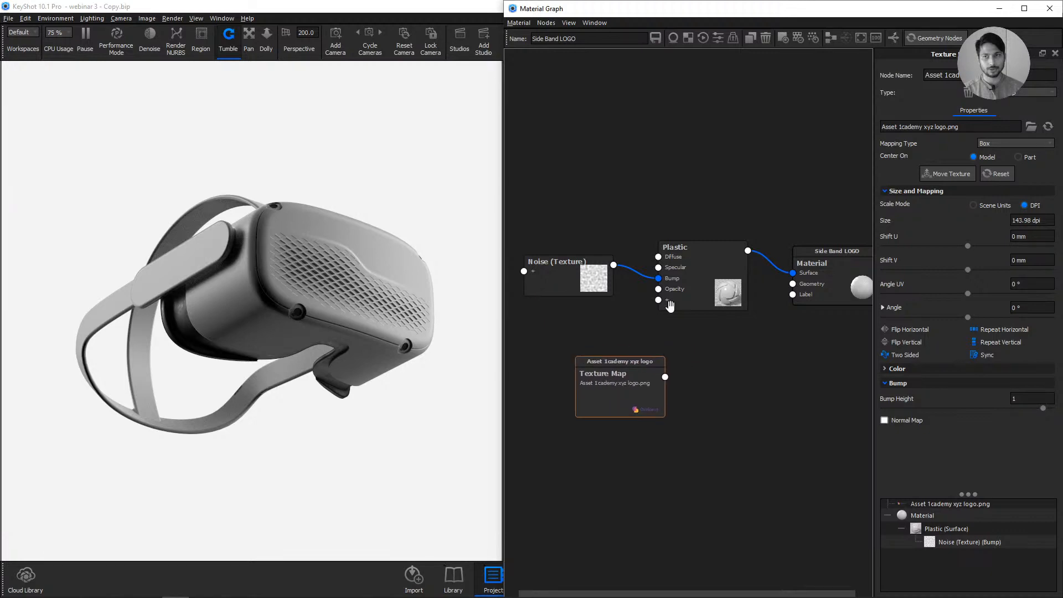
{"action": "left_click", "coordinate": [784, 41]}
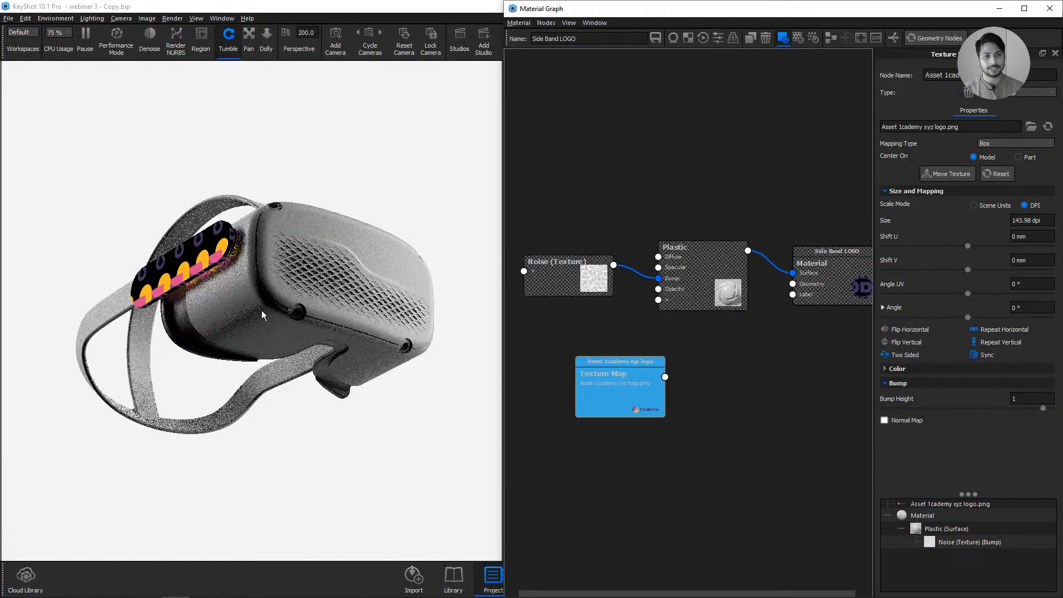
{"action": "left_click", "coordinate": [301, 321]}
{"action": "left_click_drag", "start_coordinate": [301, 321], "coordinate": [352, 325]}
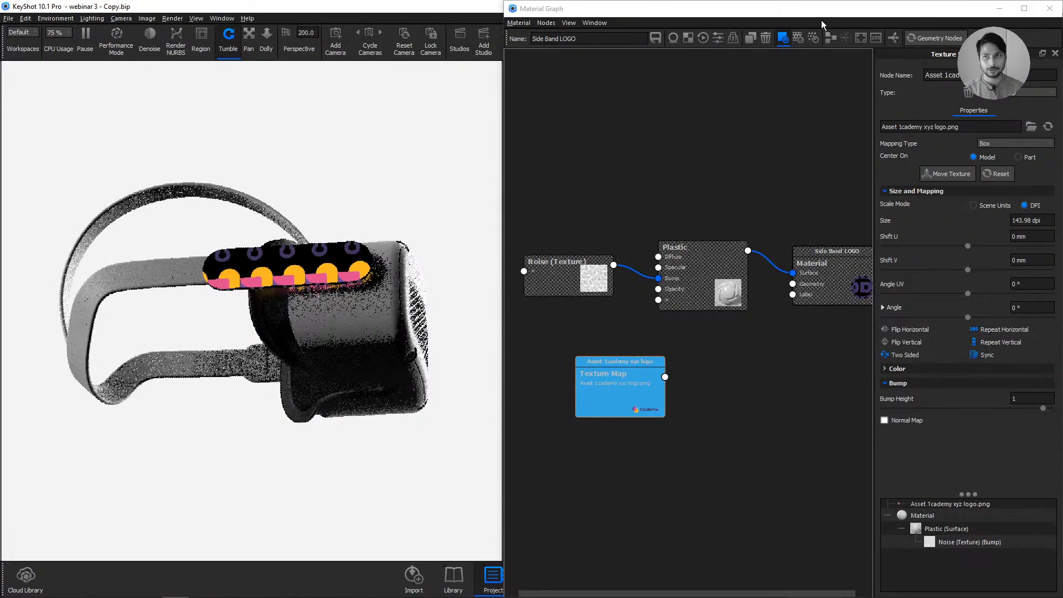
{"action": "left_click_drag", "start_coordinate": [354, 254], "coordinate": [301, 308]}
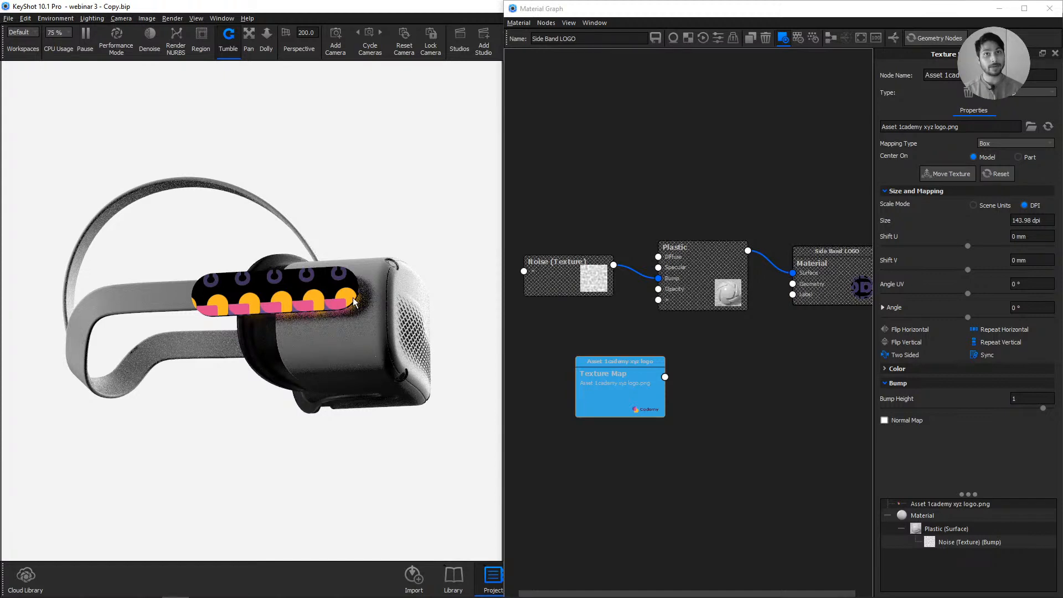
{"action": "left_click_drag", "start_coordinate": [659, 379], "coordinate": [646, 380]}
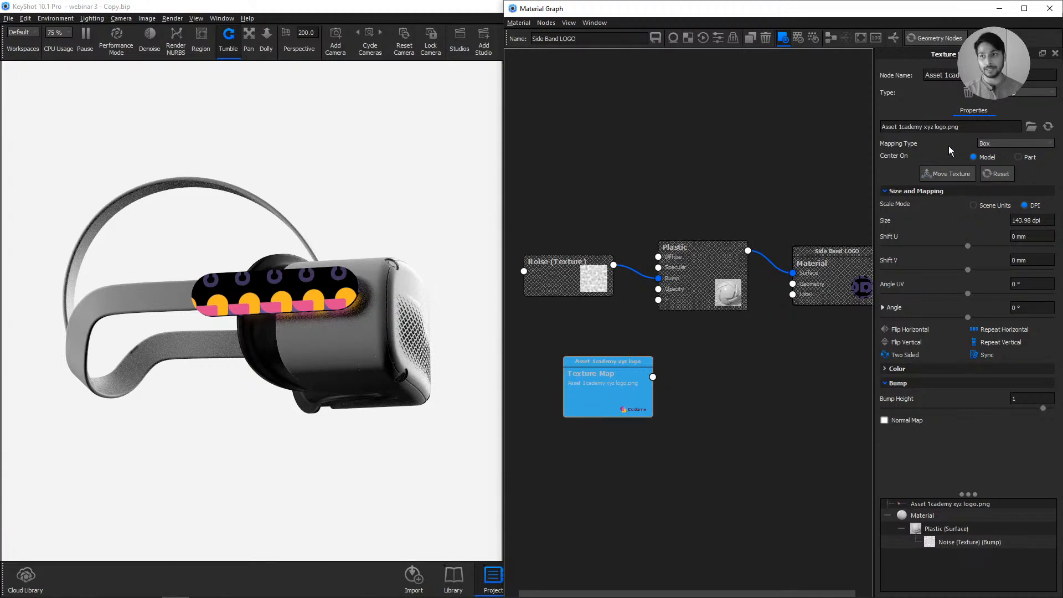
{"action": "left_click_drag", "start_coordinate": [607, 380], "coordinate": [608, 380]}
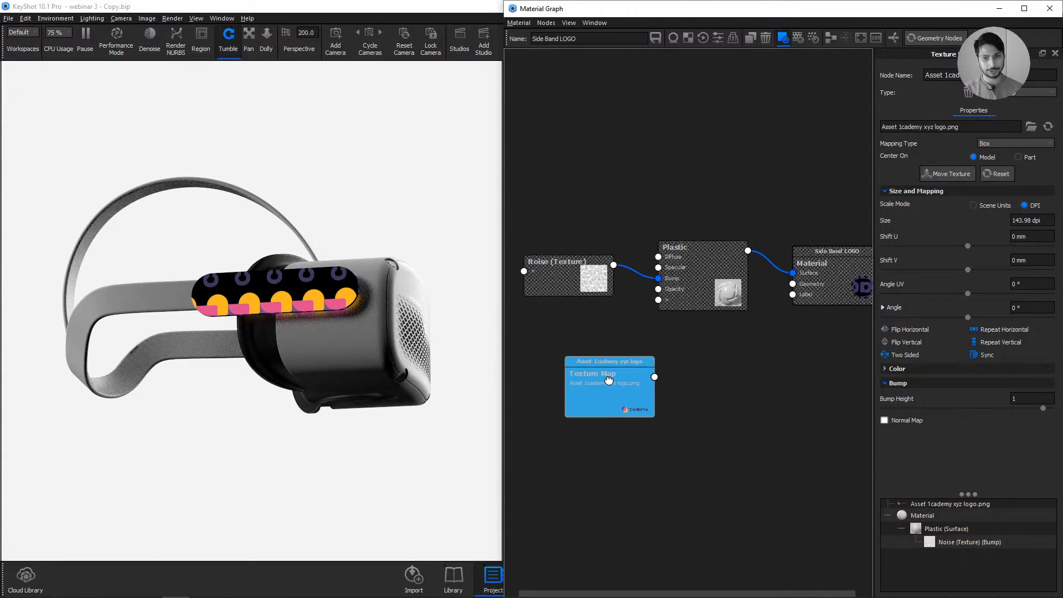
- Set the logo texture's mapping type to Planar and position it on the face of the side band
{"action": "left_click", "coordinate": [994, 141]}
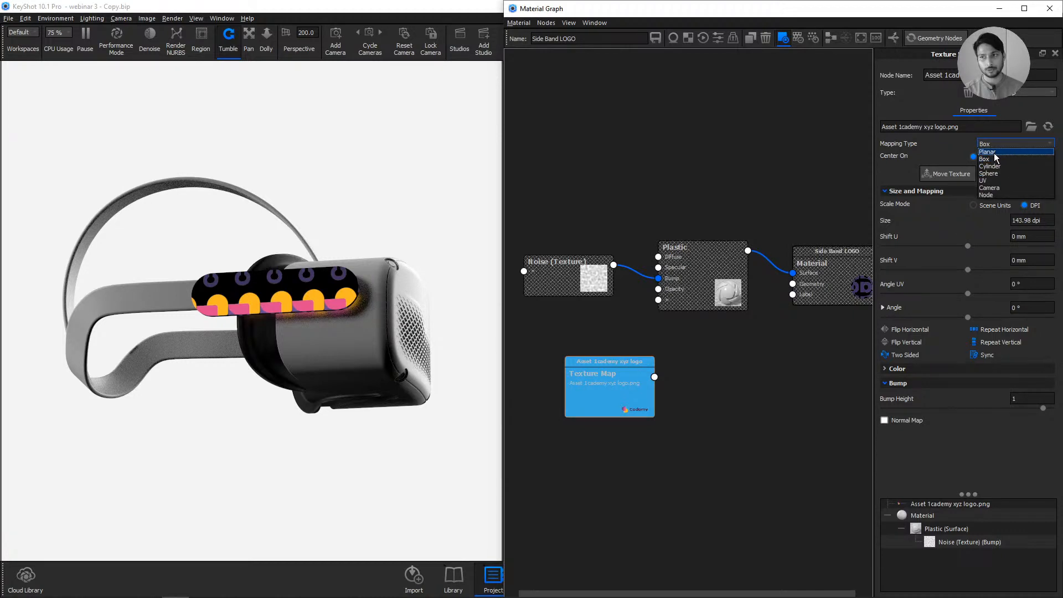
{"action": "left_click", "coordinate": [995, 153]}
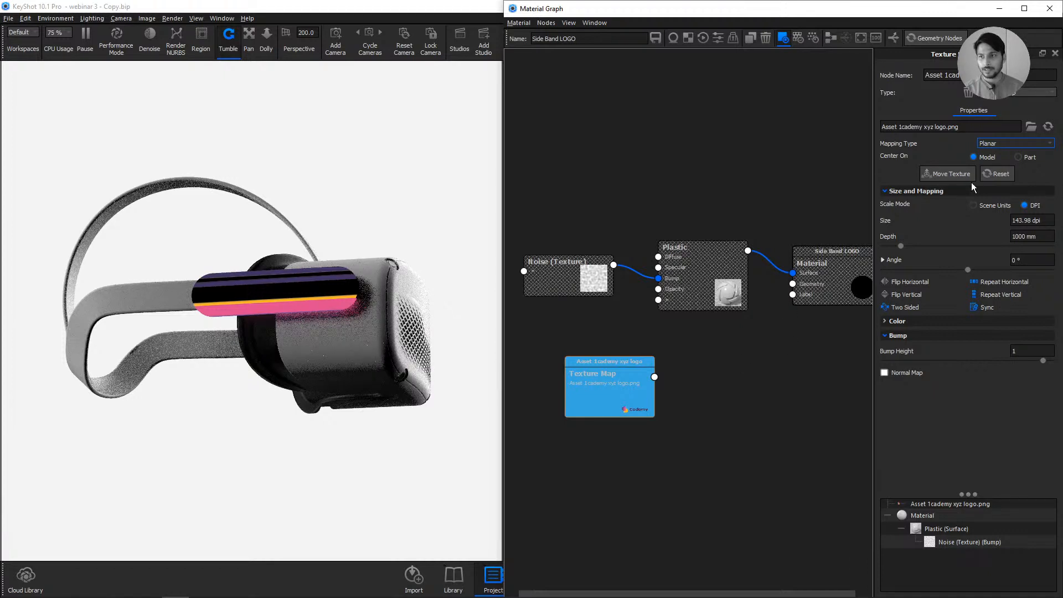
{"action": "left_click", "coordinate": [953, 173]}
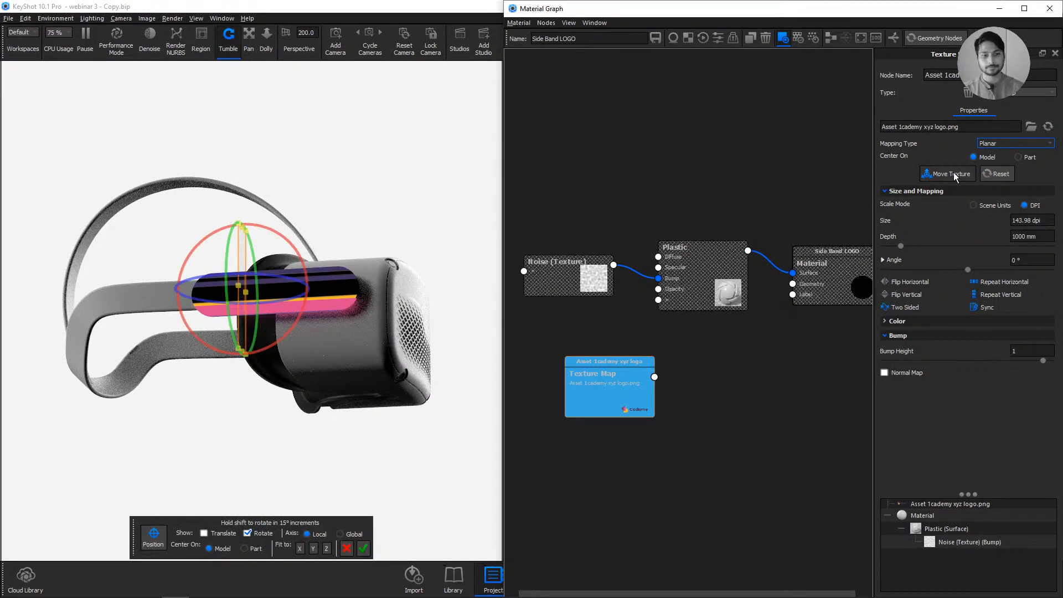
{"action": "left_click_drag", "start_coordinate": [188, 532], "coordinate": [210, 132]}
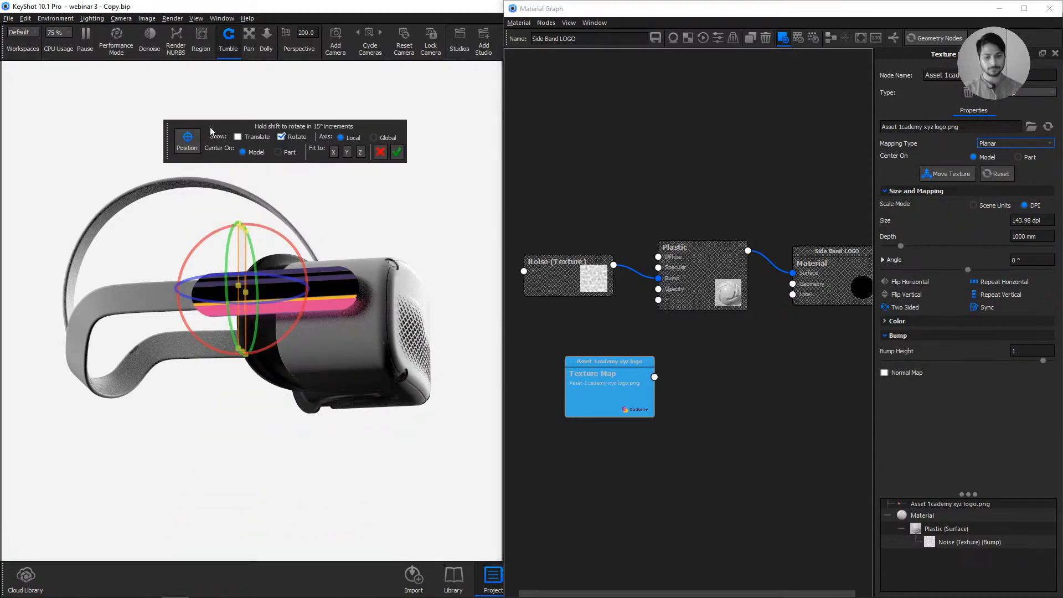
{"action": "left_click", "coordinate": [328, 292]}
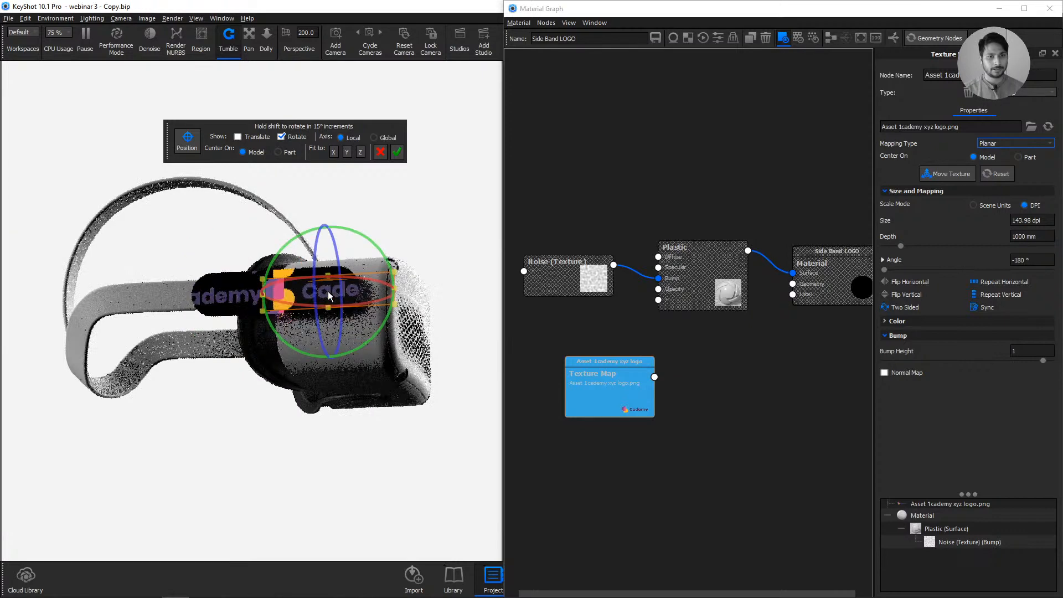
{"action": "left_click", "coordinate": [240, 297]}
{"action": "left_click", "coordinate": [274, 292]}
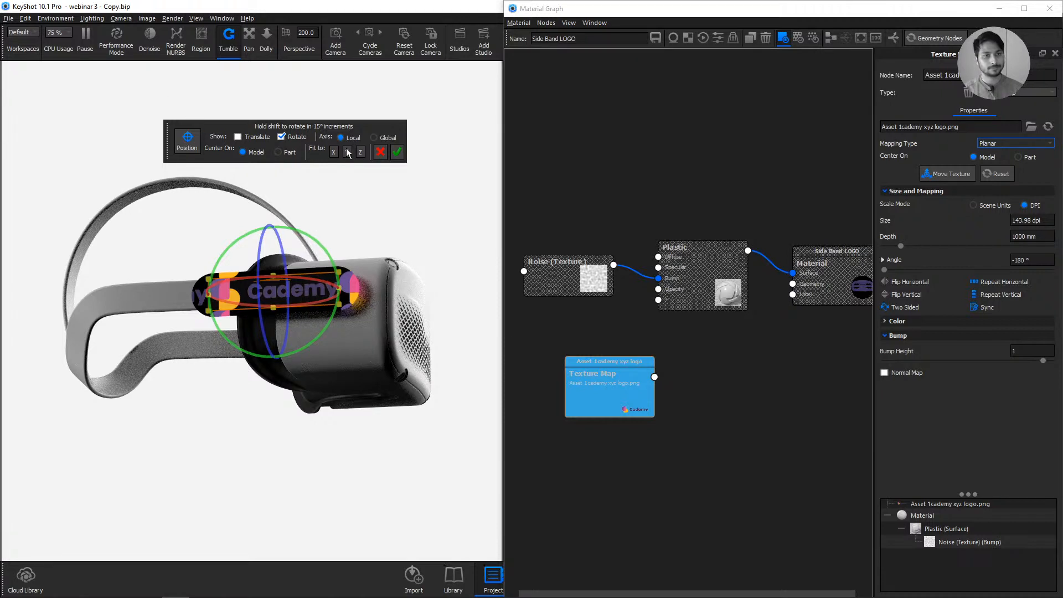
{"action": "left_click", "coordinate": [397, 151]}
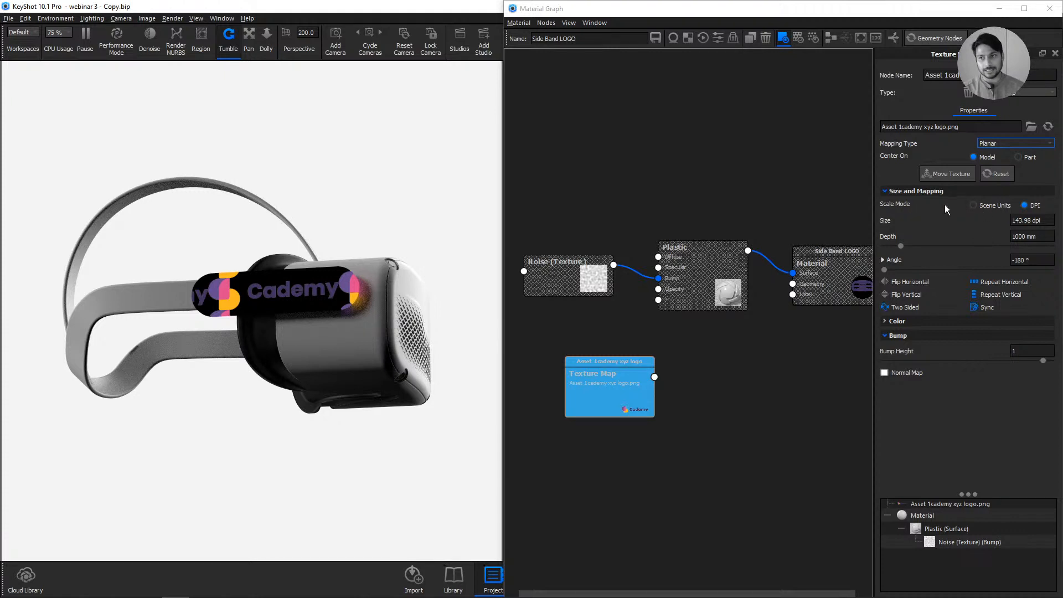
- Scale the logo texture in scene units to a 65 mm width and disable its horizontal and vertical repeat
{"action": "left_click", "coordinate": [984, 204]}
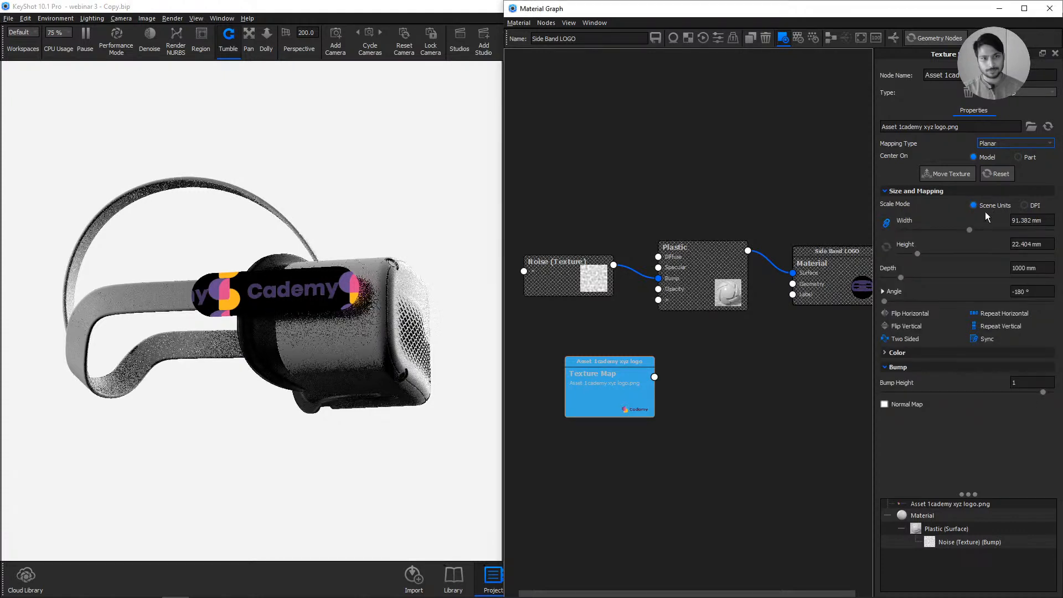
{"action": "mouse_move", "coordinate": [947, 235]}
{"action": "left_mouse_down"}
{"action": "mouse_move", "coordinate": [938, 235]}
{"action": "mouse_move", "coordinate": [950, 234]}
{"action": "left_mouse_up"}
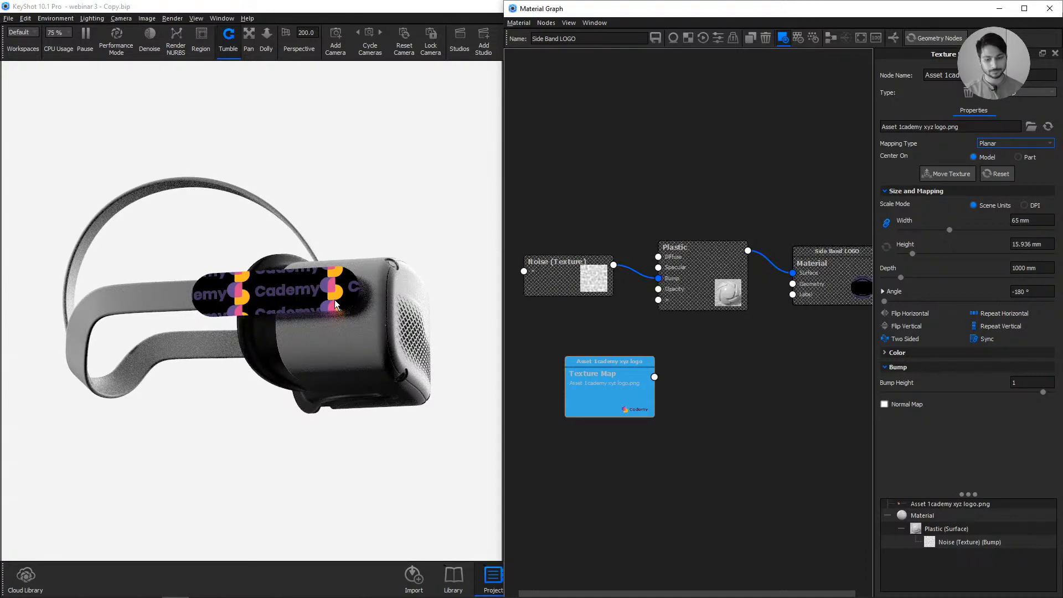
{"action": "left_click", "coordinate": [989, 319]}
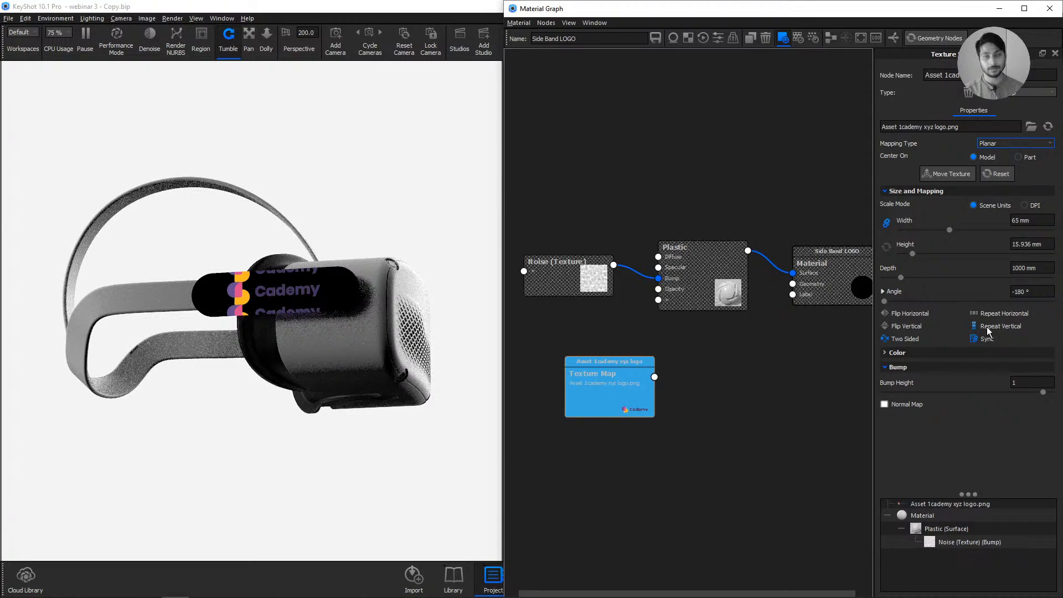
{"action": "left_click", "coordinate": [987, 327]}
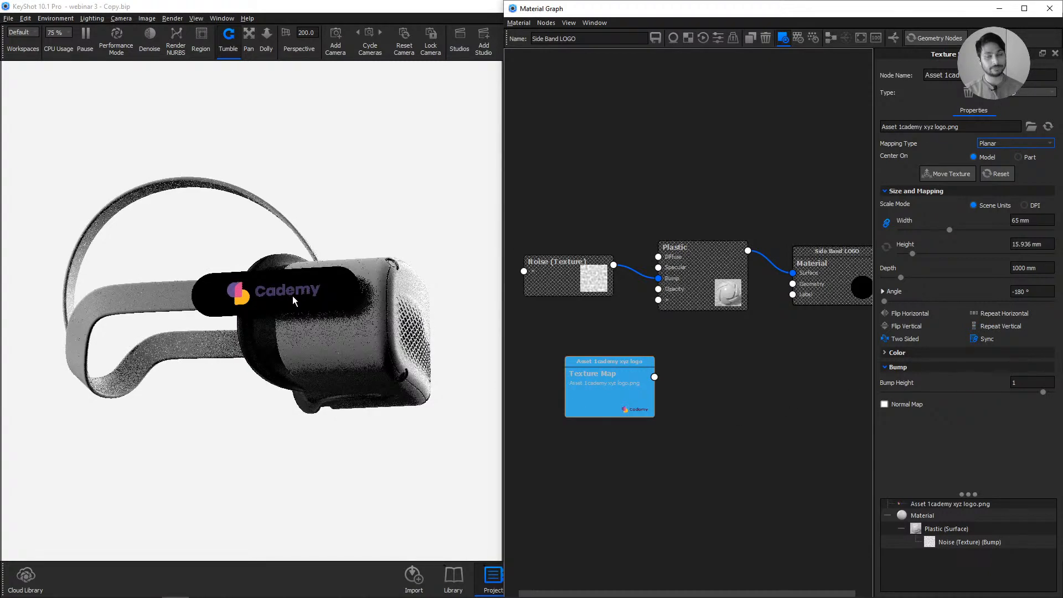
- Translate the logo texture along and across the side band to center it on the pad, and accept the placement
{"action": "left_click", "coordinate": [943, 174]}
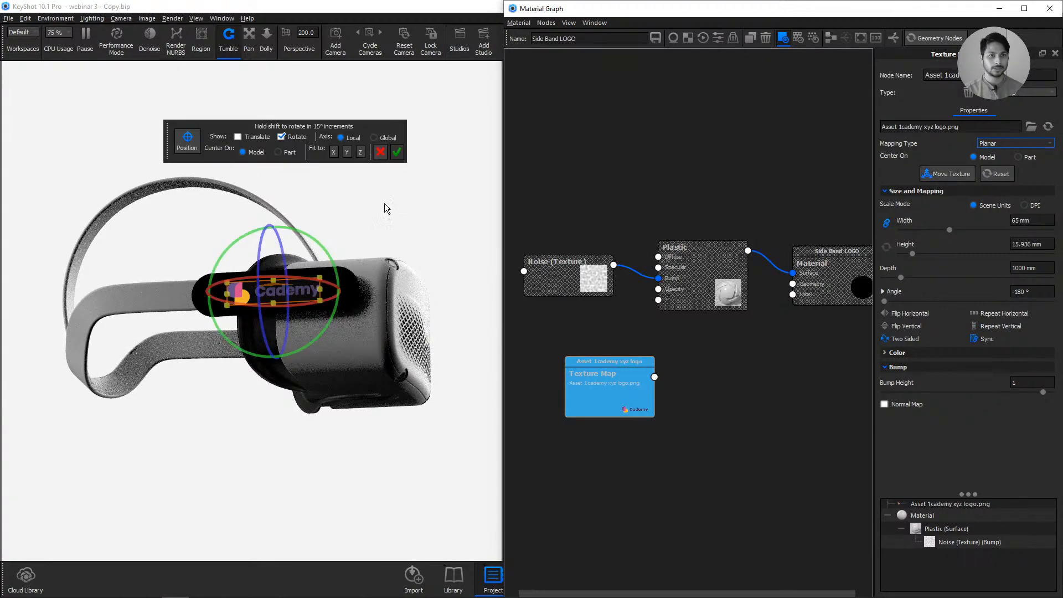
{"action": "left_click", "coordinate": [237, 137]}
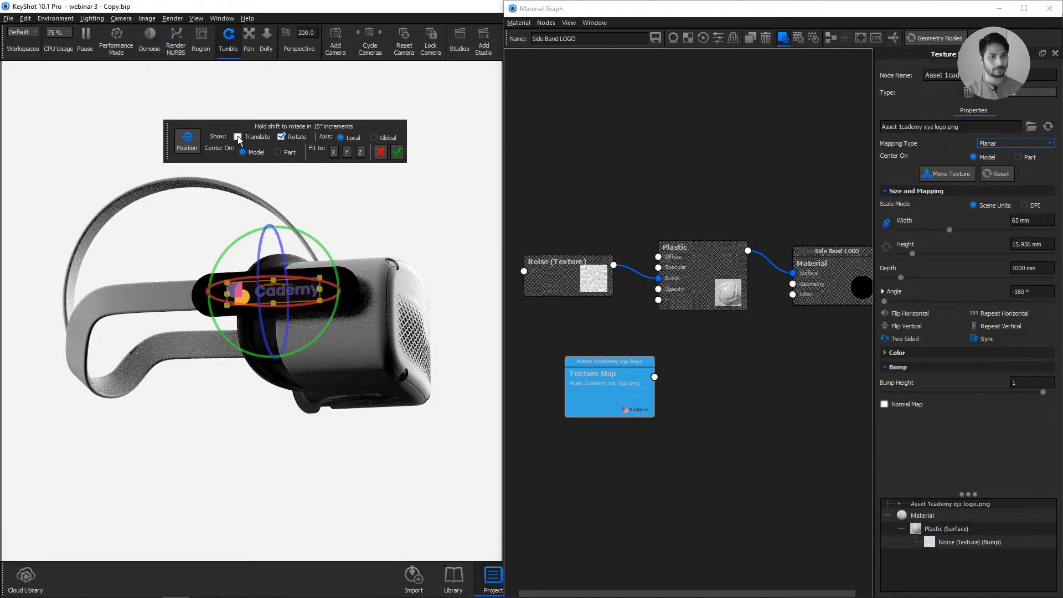
{"action": "left_click", "coordinate": [237, 137]}
{"action": "left_click_drag", "start_coordinate": [359, 286], "coordinate": [381, 289]}
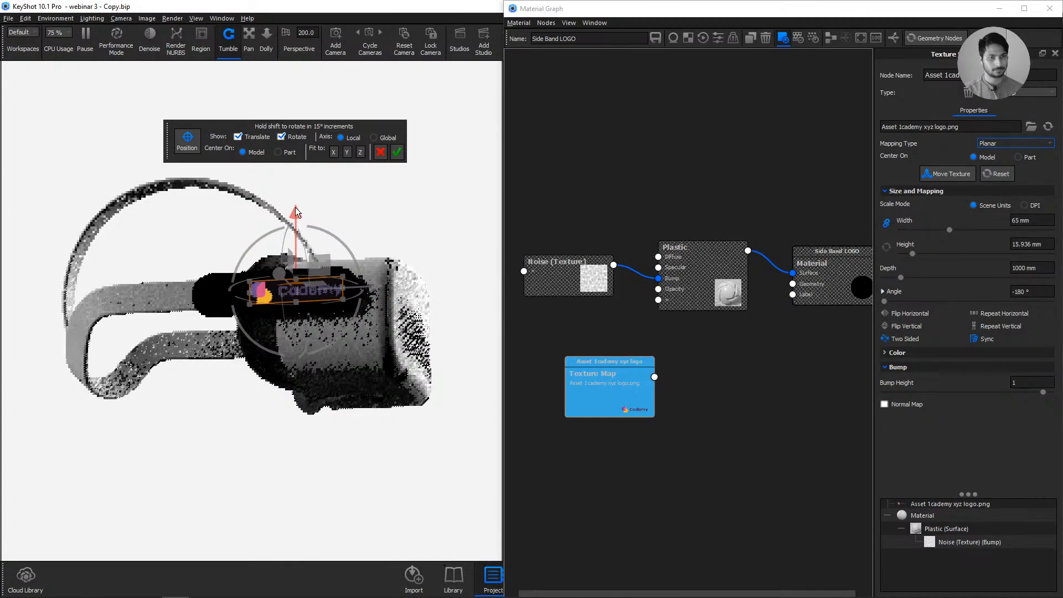
{"action": "left_click", "coordinate": [397, 151]}
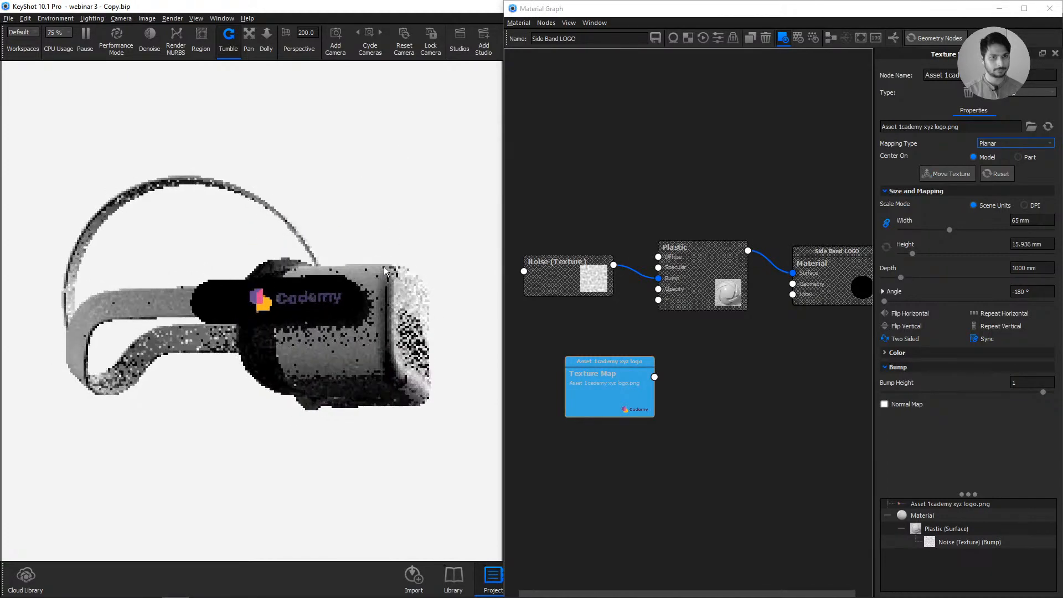
{"action": "left_click_drag", "start_coordinate": [386, 272], "coordinate": [341, 344]}
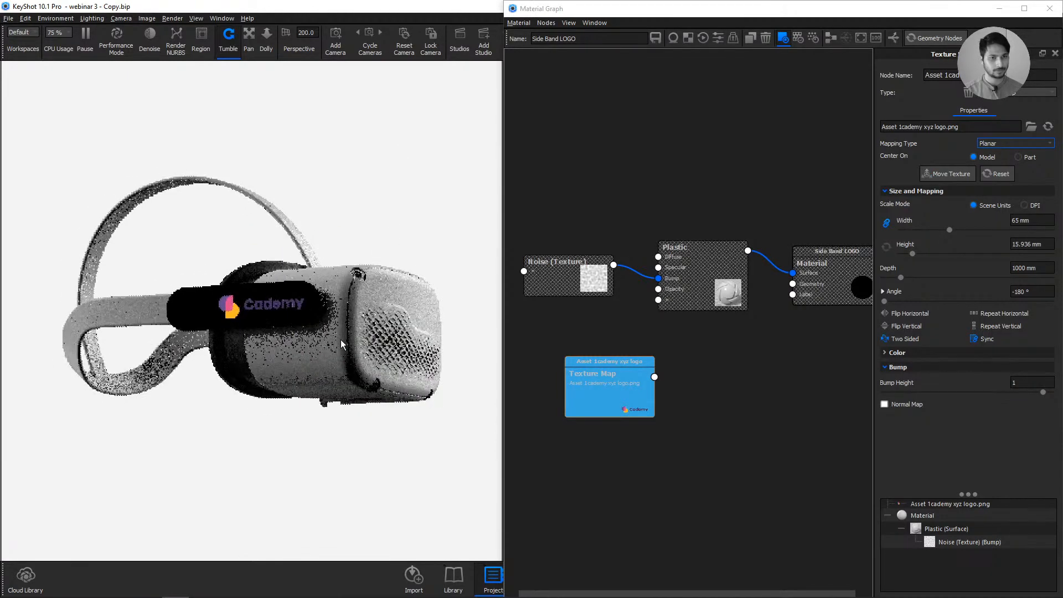
- Turn off the logo texture preview, duplicate the Texture Map node, and delete the copy
{"action": "left_click", "coordinate": [729, 331]}
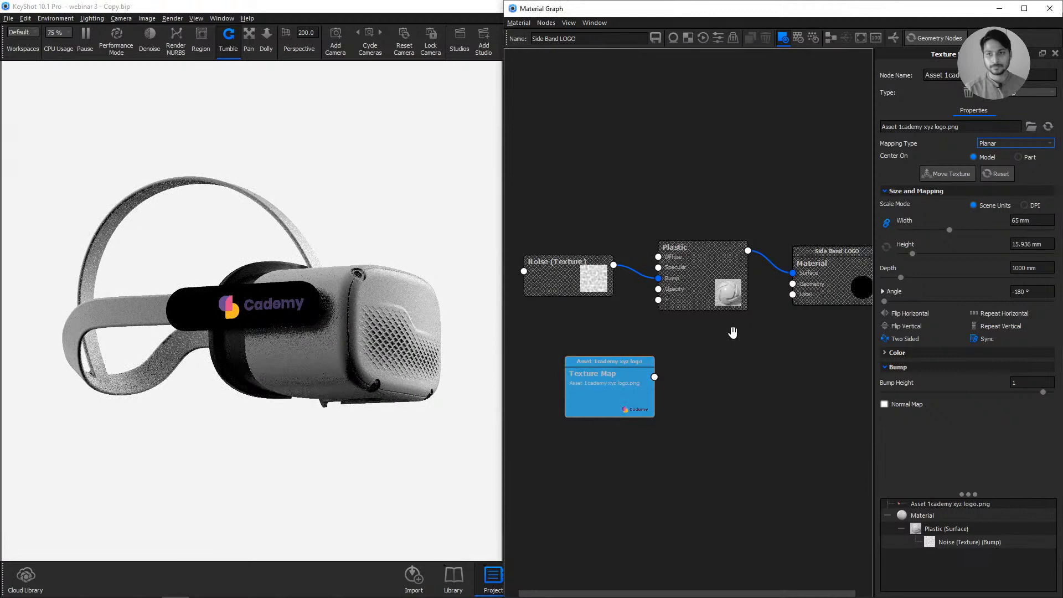
{"action": "left_click", "coordinate": [784, 37]}
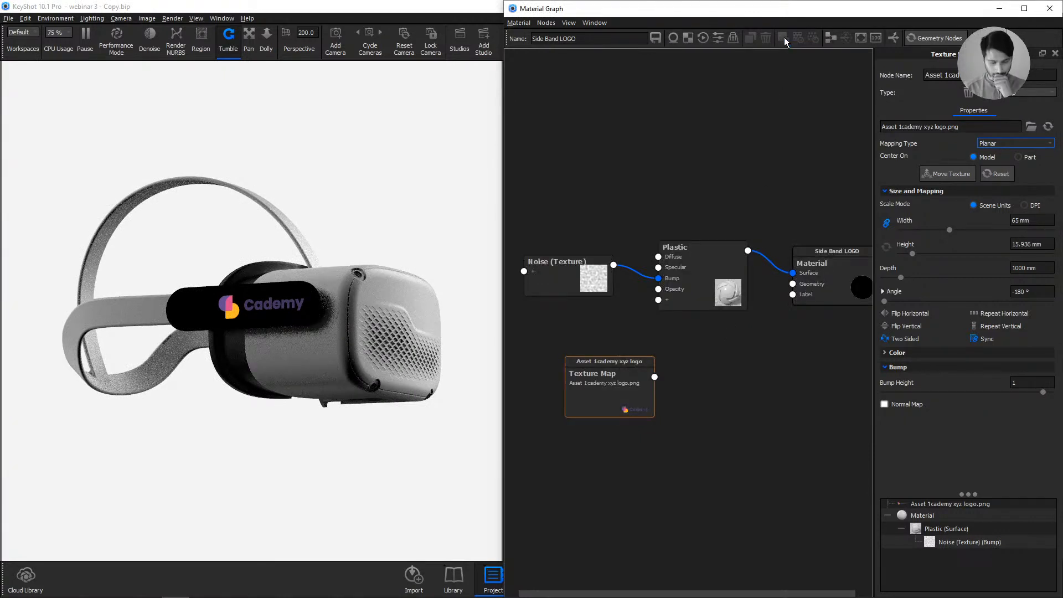
{"action": "left_click_drag", "start_coordinate": [623, 361], "coordinate": [604, 395]}
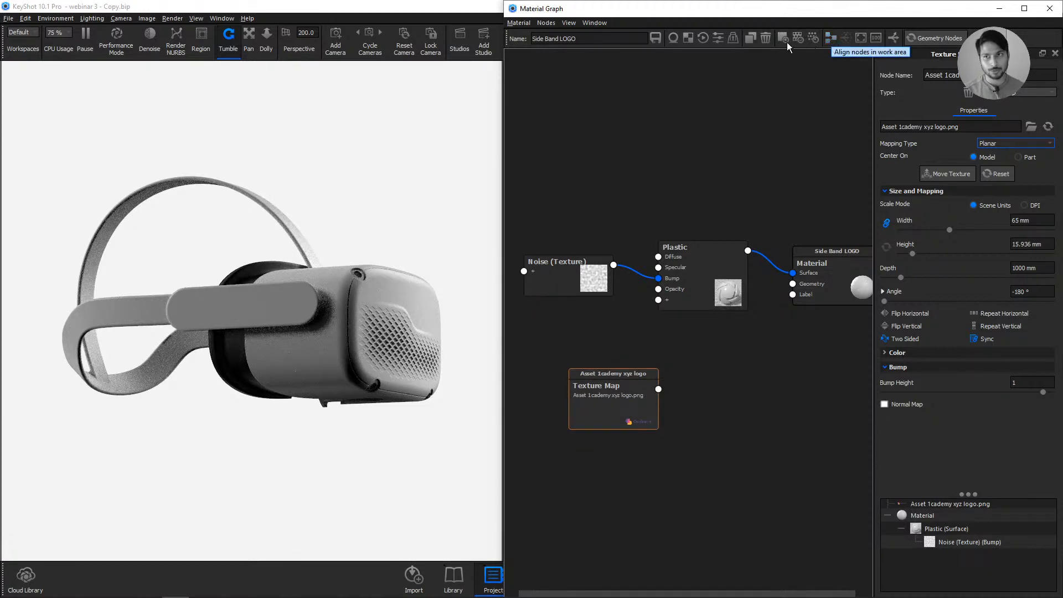
{"action": "key", "text": "ctrl+d"}
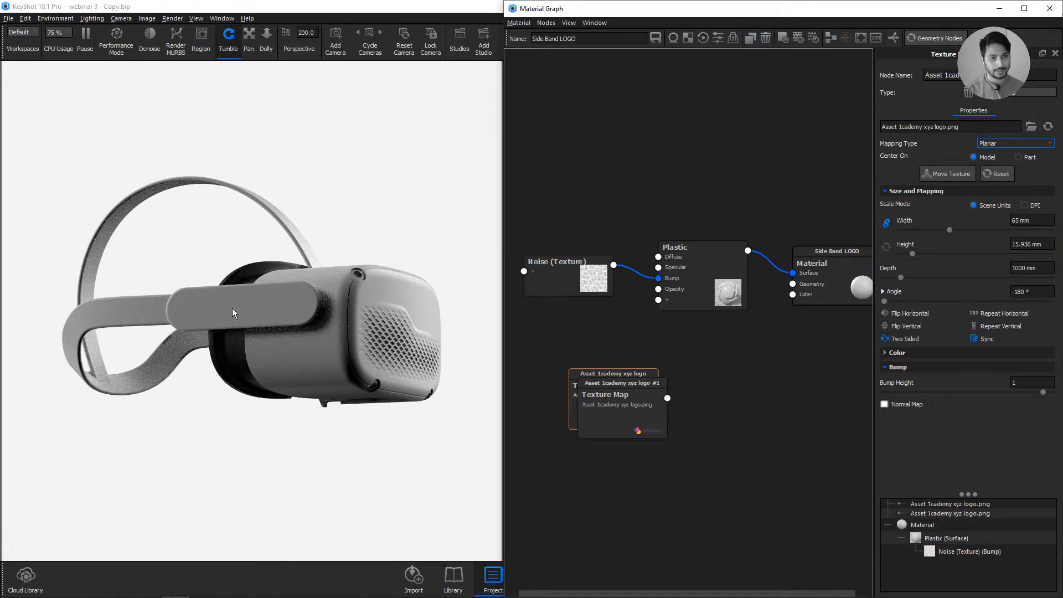
{"action": "key", "text": "Delete"}
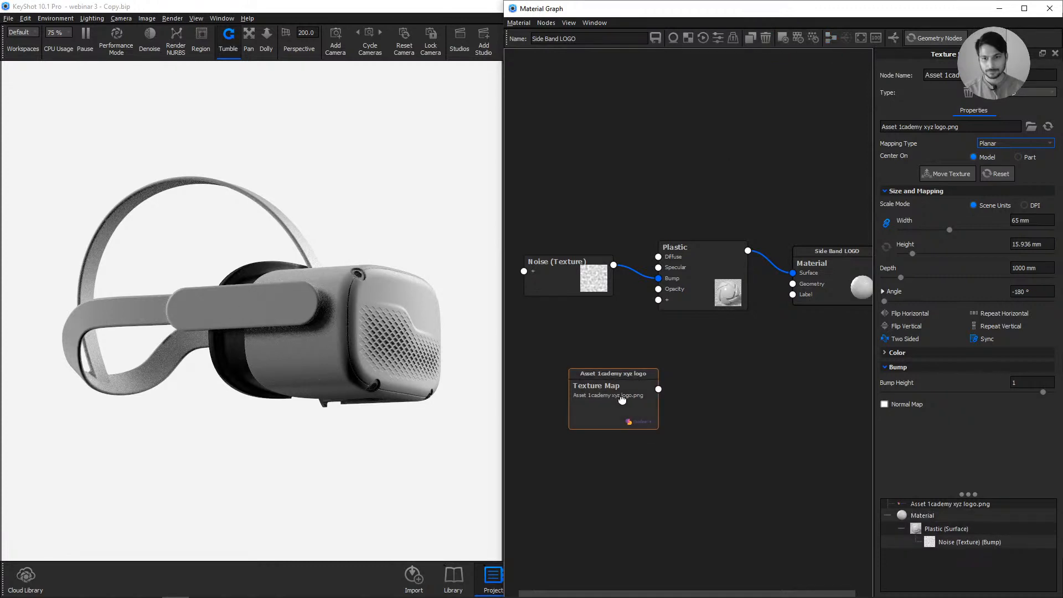
- Reposition the logo Texture Map node below the Plastic node and preview its color on the side band again
{"action": "left_click_drag", "start_coordinate": [628, 393], "coordinate": [592, 396]}
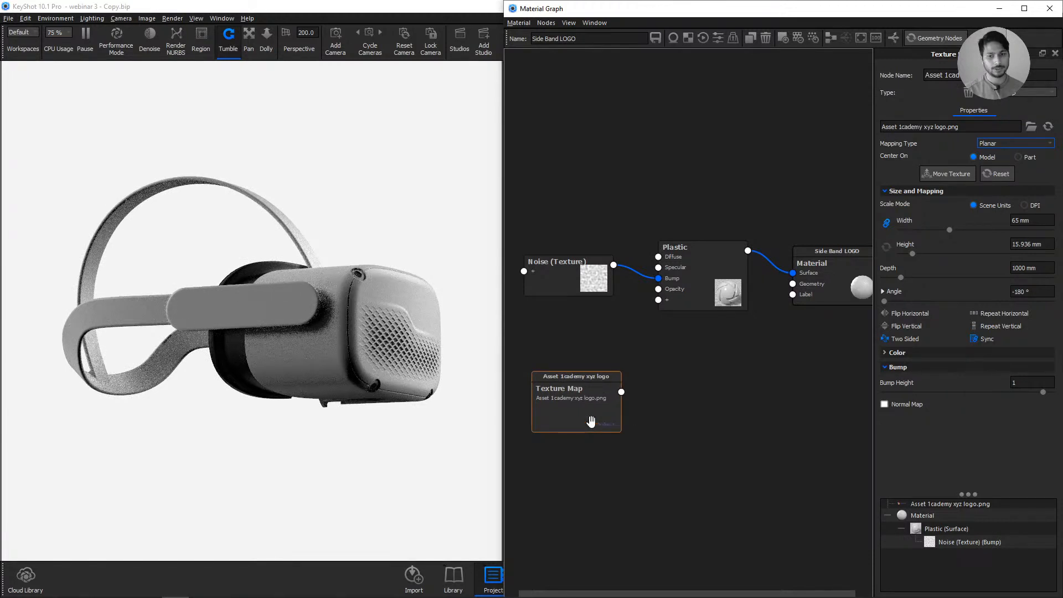
{"action": "left_click_drag", "start_coordinate": [591, 421], "coordinate": [616, 399]}
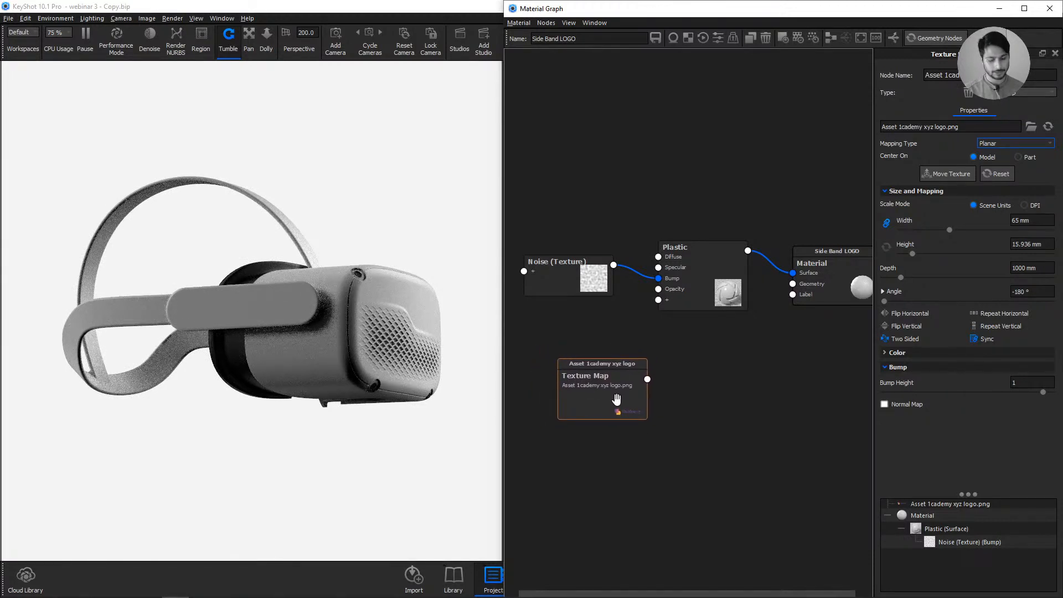
{"action": "key", "text": "c"}
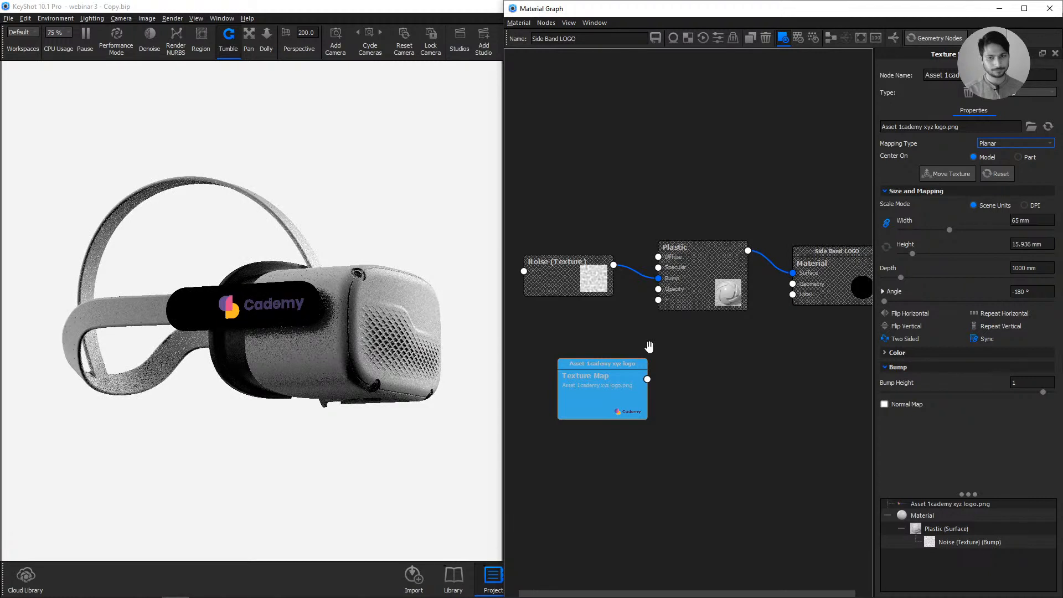
- Turn off the color preview and connect the logo Texture Map to the Plastic node's Bump input in place of the noise texture
{"action": "key", "text": "c"}
{"action": "left_click_drag", "start_coordinate": [617, 376], "coordinate": [658, 278]}
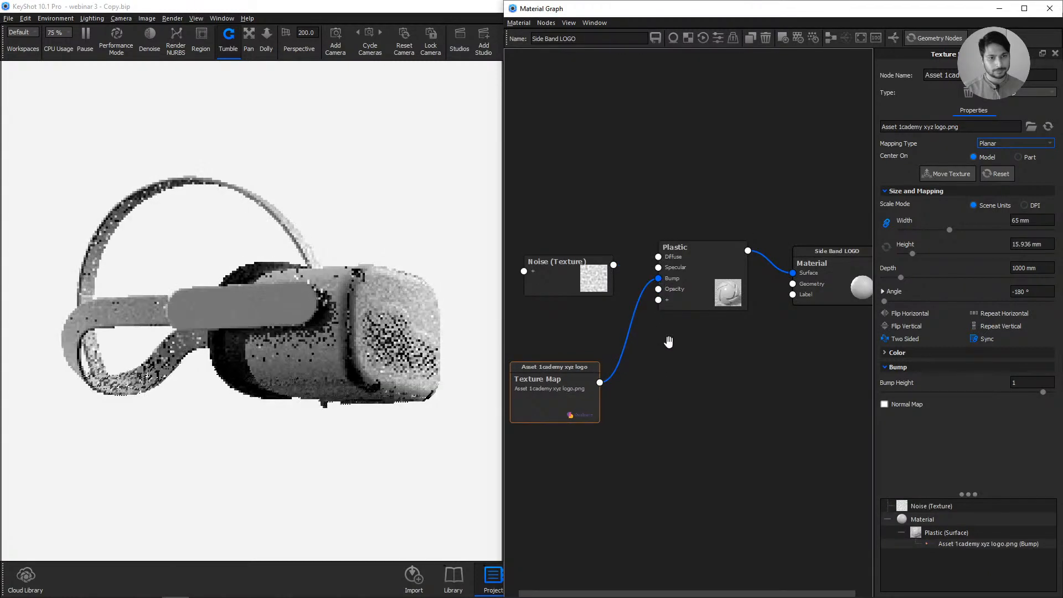
{"action": "scroll", "coordinate": [288, 339], "scroll_direction": "up", "scroll_amount": 4}
{"action": "left_click_drag", "start_coordinate": [337, 324], "coordinate": [266, 322]}
- Set the logo texture's bump height to 50 and examine the side band from other angles
{"action": "left_click", "coordinate": [546, 390]}
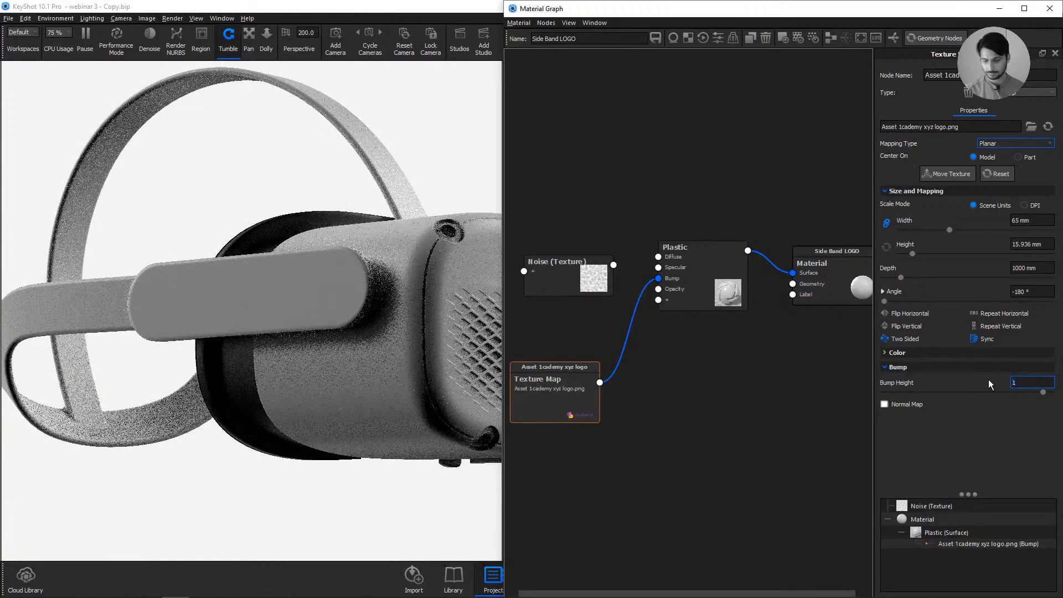
{"action": "type", "text": "5"}
{"action": "left_click", "coordinate": [294, 324]}
{"action": "left_click_drag", "start_coordinate": [293, 324], "coordinate": [264, 323]}
{"action": "left_click", "coordinate": [723, 344]}
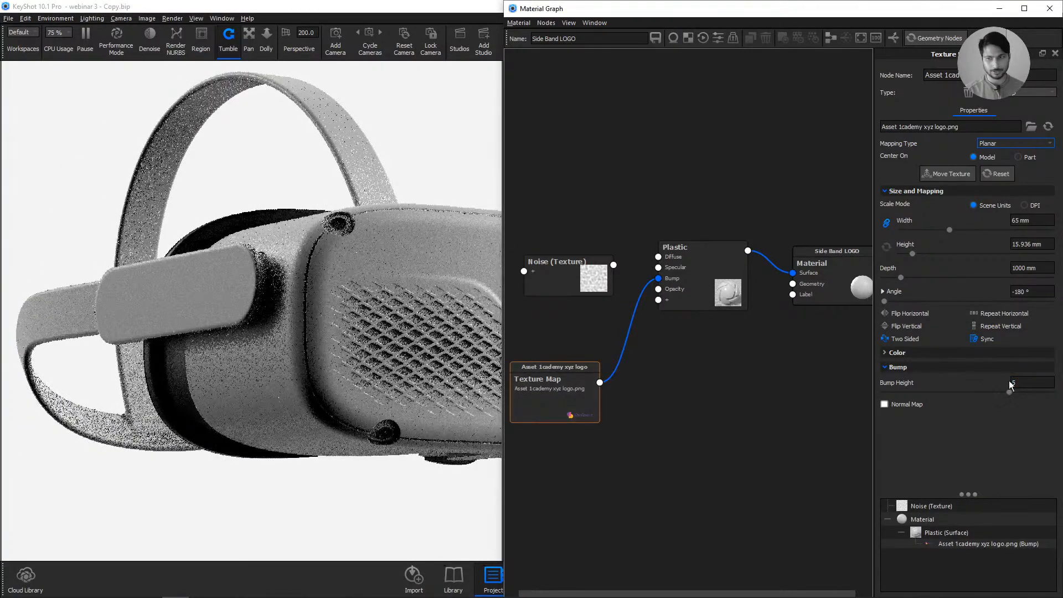
{"action": "type", "text": "0"}
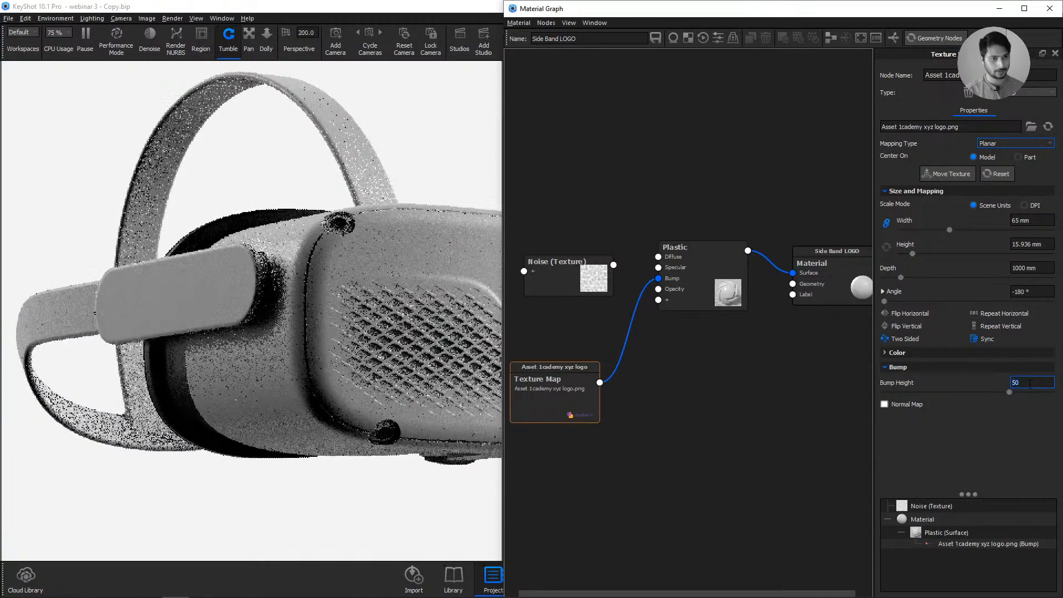
{"action": "left_click_drag", "start_coordinate": [292, 338], "coordinate": [308, 301]}
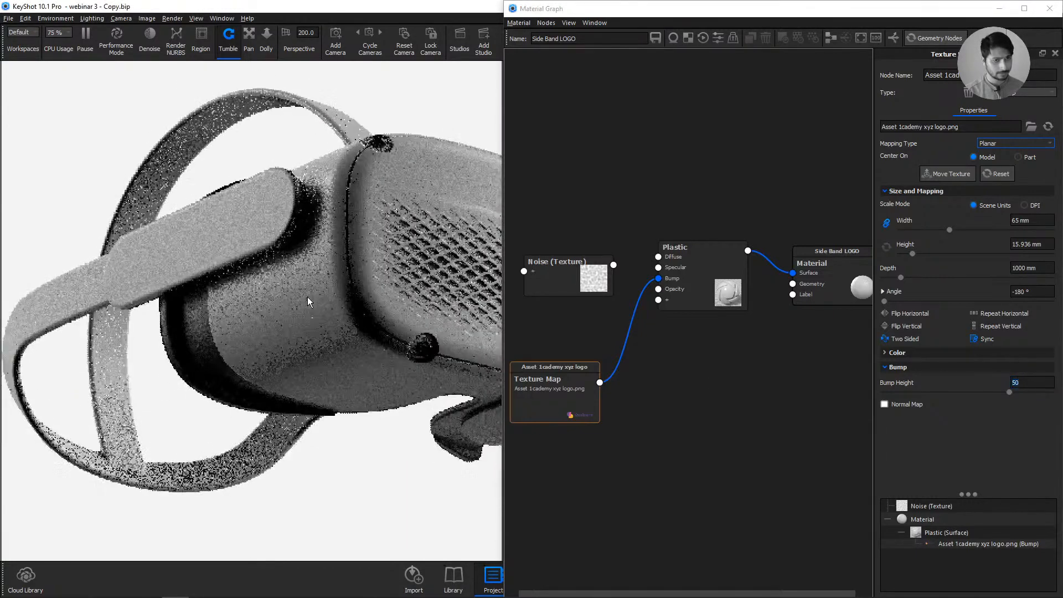
- Set the logo texture's bump height to -0.1
{"action": "left_click_drag", "start_coordinate": [1028, 383], "coordinate": [971, 382]}
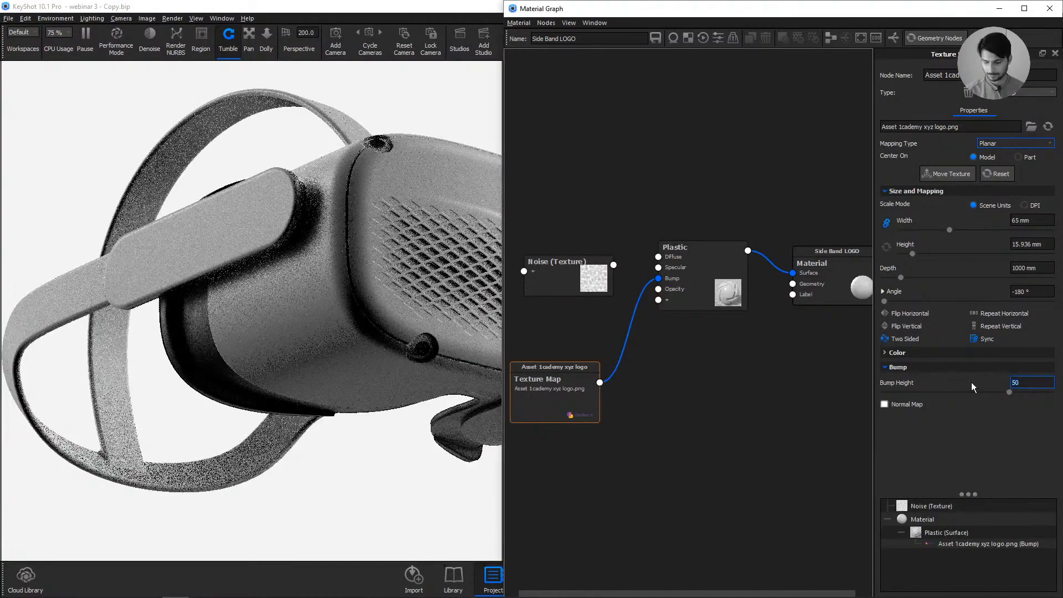
{"action": "type", "text": "-0.1"}
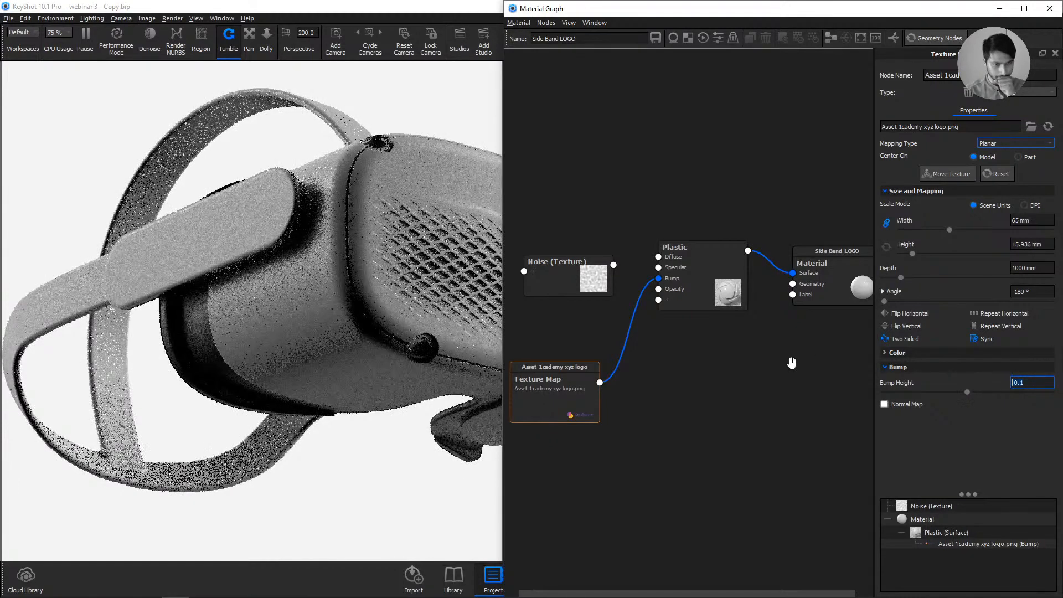
{"action": "key", "text": "Return"}
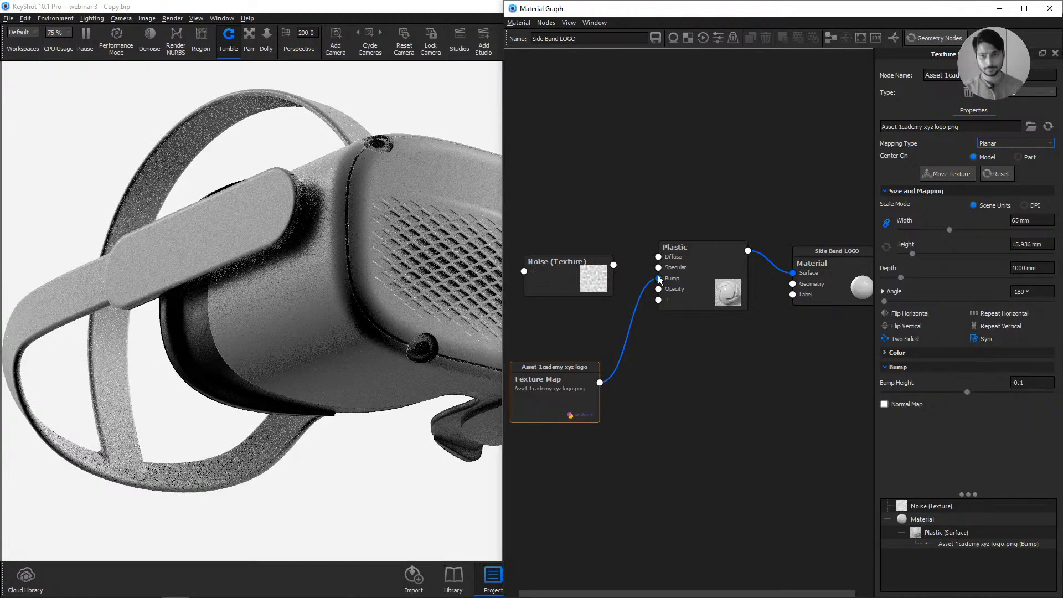
- Reconnect the Noise texture to the Plastic node's Bump input, and briefly preview the disconnected logo texture's color on the side band
{"action": "mouse_move", "coordinate": [659, 278]}
{"action": "left_mouse_down"}
{"action": "mouse_move", "coordinate": [614, 281]}
{"action": "mouse_move", "coordinate": [658, 279]}
{"action": "left_mouse_up"}
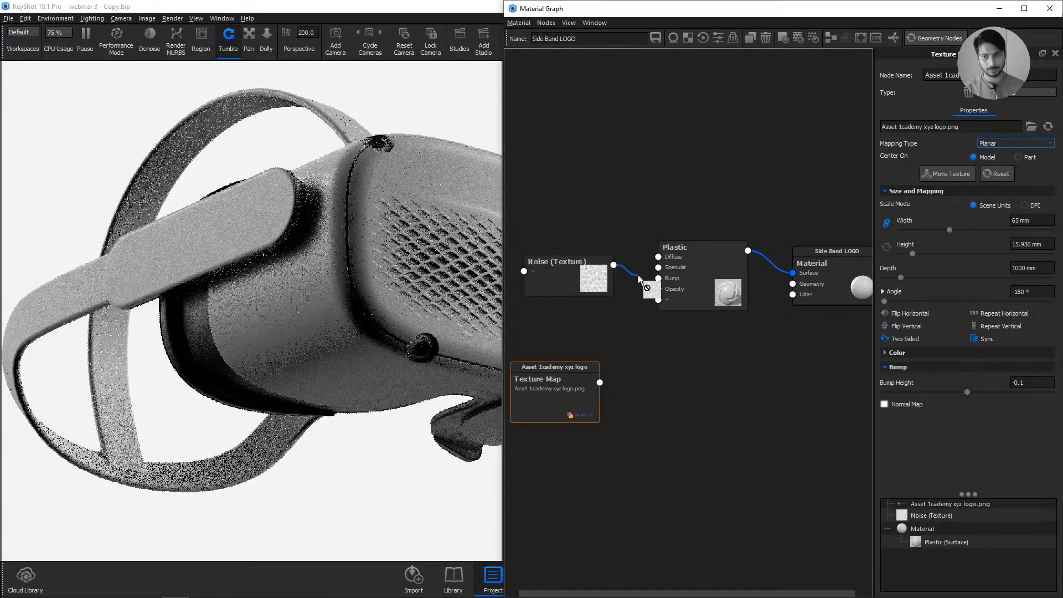
{"action": "left_click_drag", "start_coordinate": [545, 381], "coordinate": [551, 383]}
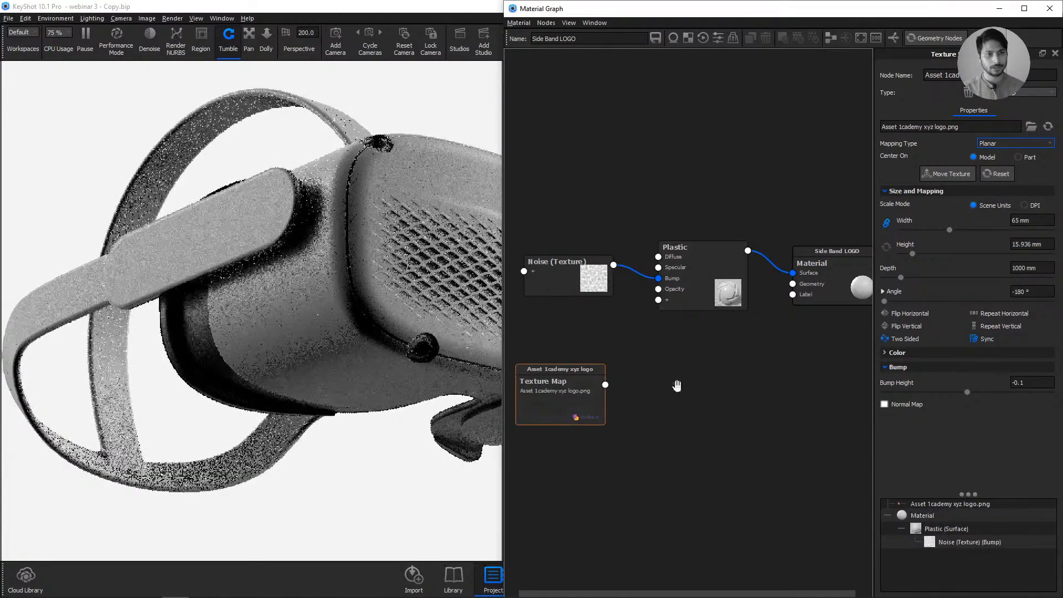
{"action": "double_click", "coordinate": [567, 414]}
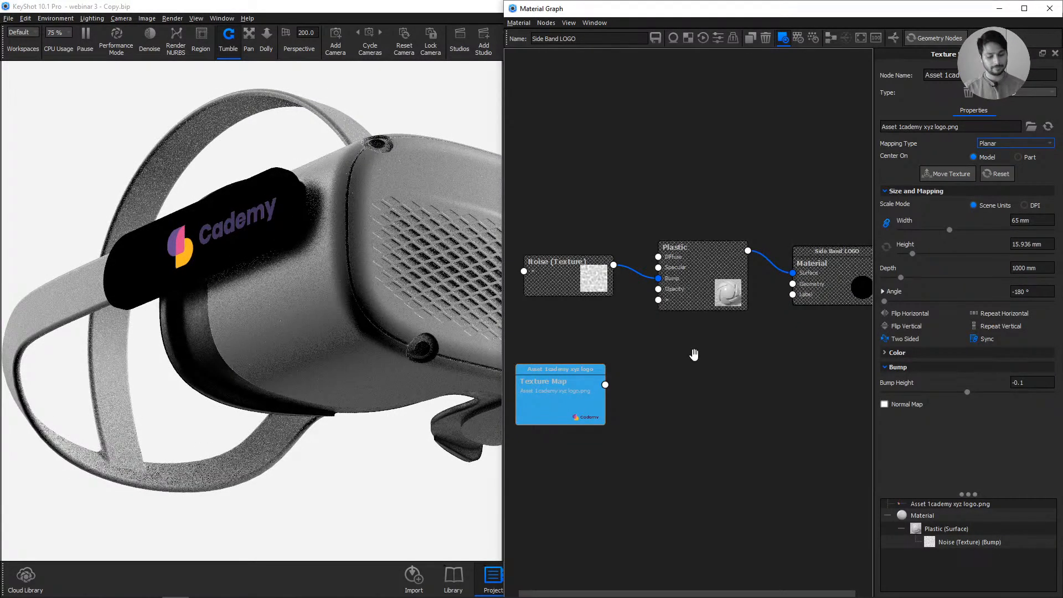
{"action": "left_click_drag", "start_coordinate": [566, 397], "coordinate": [564, 399]}
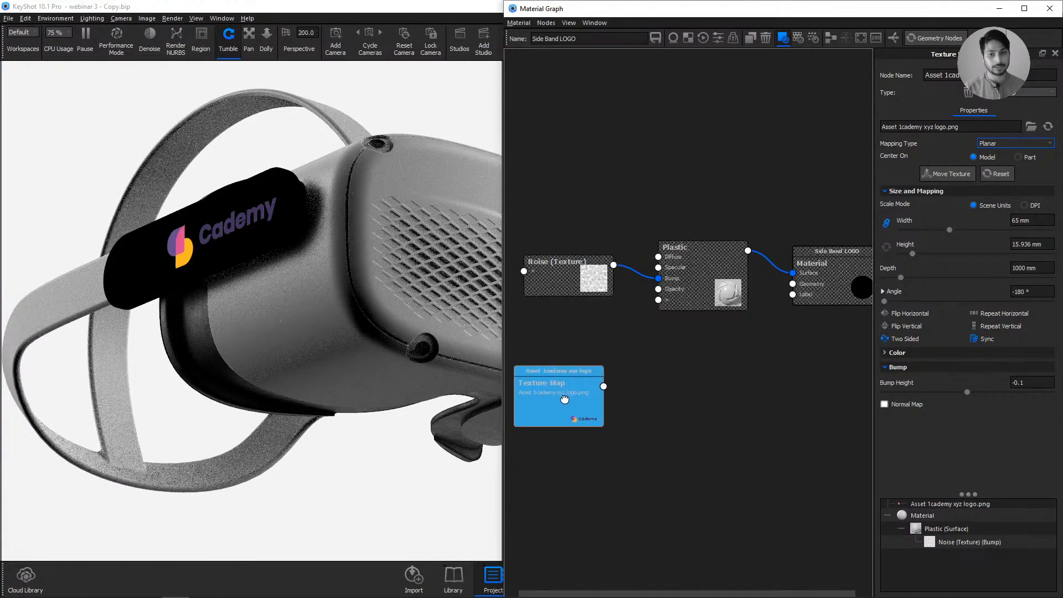
{"action": "left_click", "coordinate": [665, 359]}
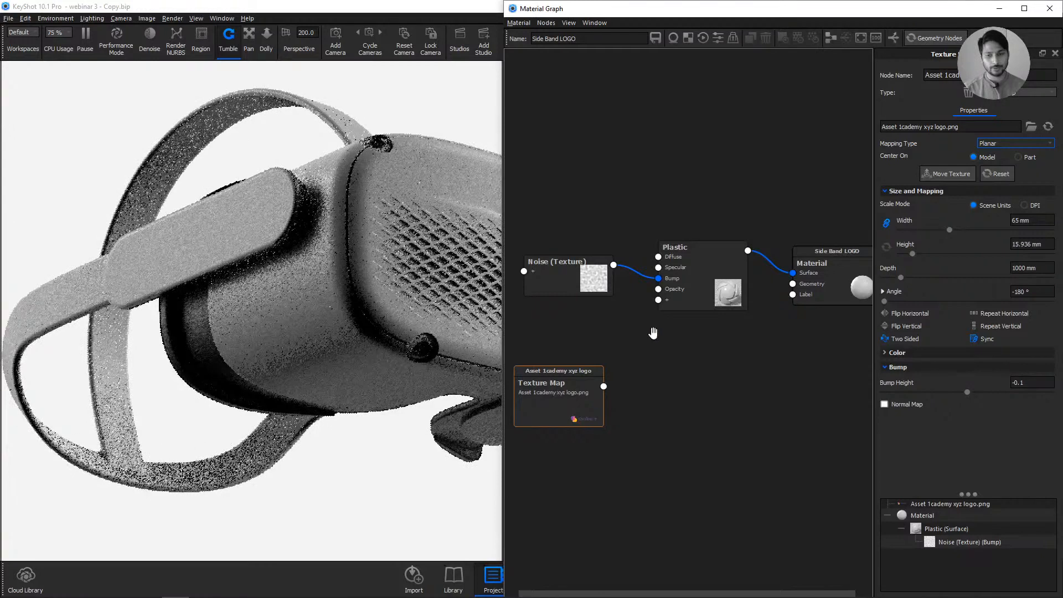
- Add a Color Adjust utility node below the Plastic node and connect the logo Texture Map to its Color input
{"action": "right_click", "coordinate": [653, 332]}
{"action": "mouse_move", "coordinate": [687, 371]}
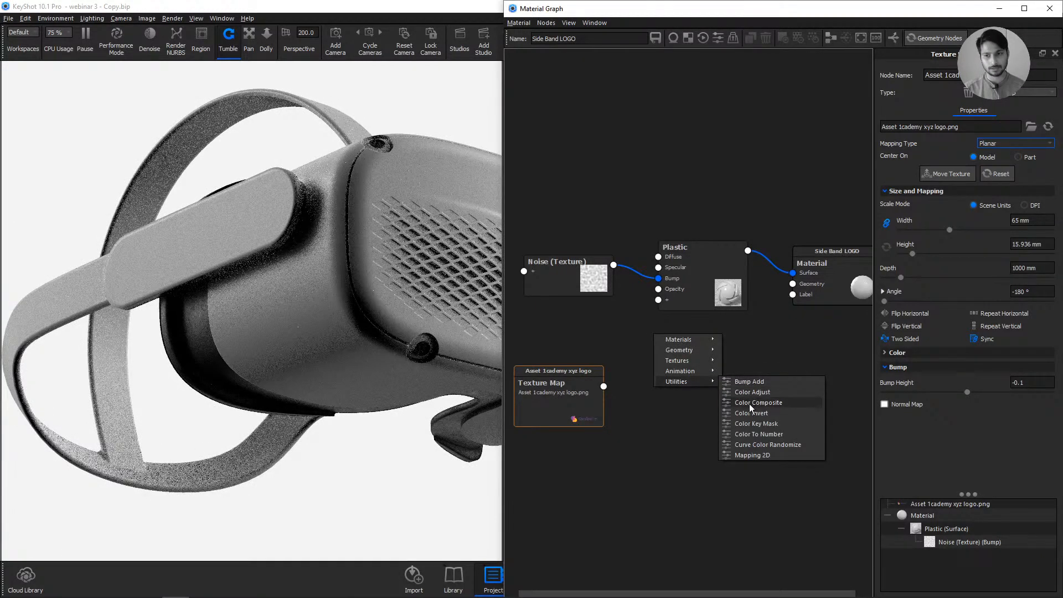
{"action": "left_click", "coordinate": [751, 392]}
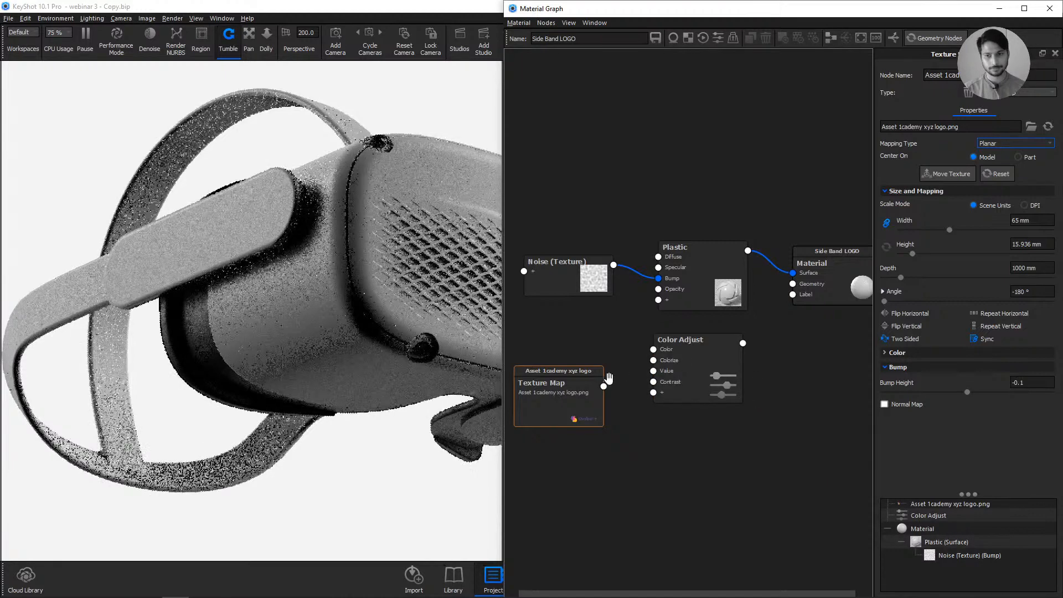
{"action": "left_click_drag", "start_coordinate": [603, 386], "coordinate": [687, 390]}
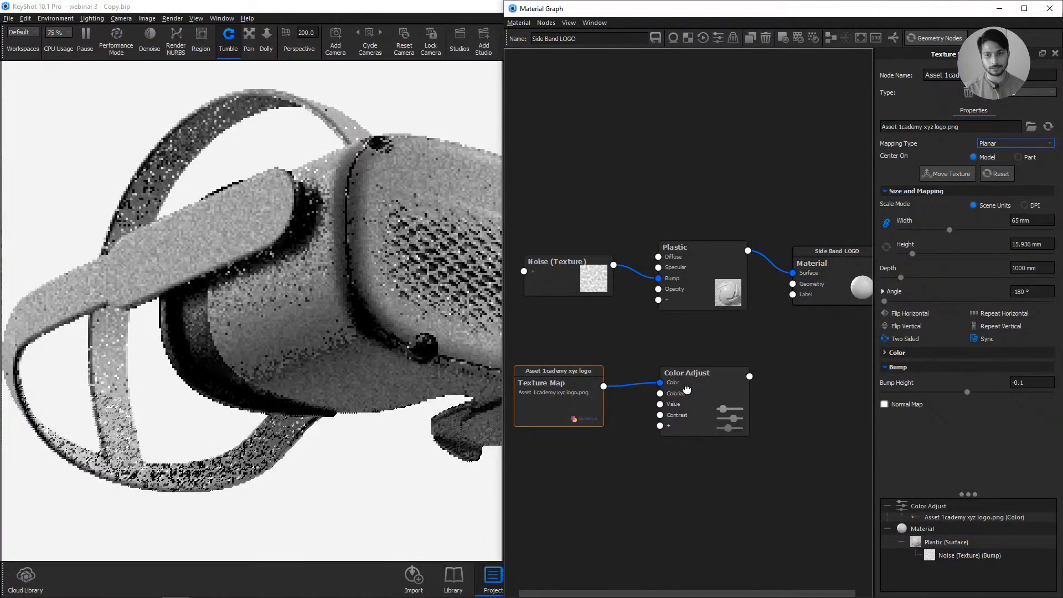
- Preview the Color Adjust node on the side band and set its Value to 10 and Saturation to 0
{"action": "left_click", "coordinate": [686, 390]}
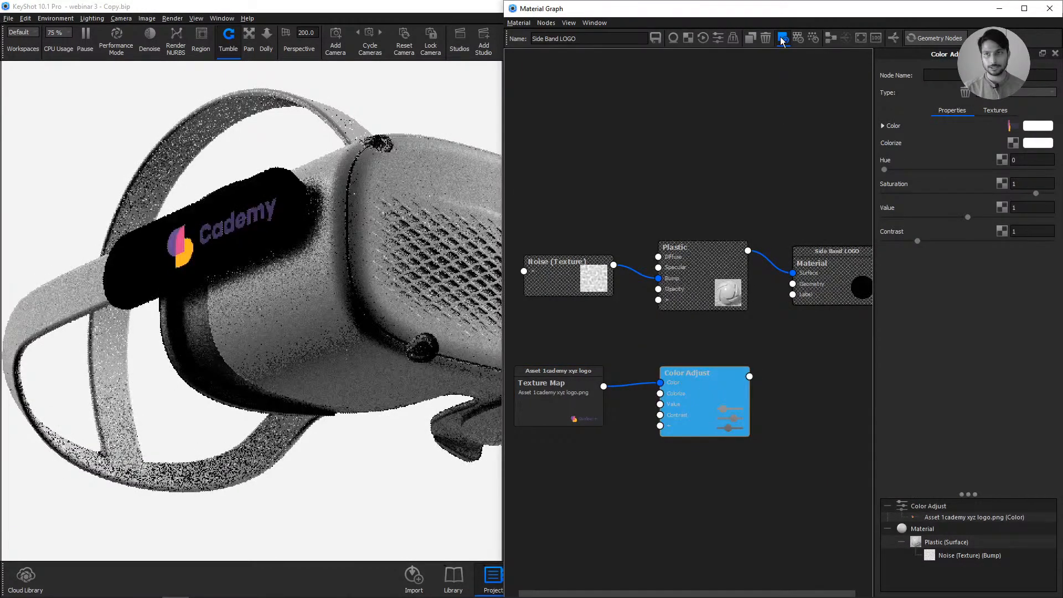
{"action": "left_click_drag", "start_coordinate": [702, 409], "coordinate": [686, 410]}
{"action": "left_click", "coordinate": [763, 387]}
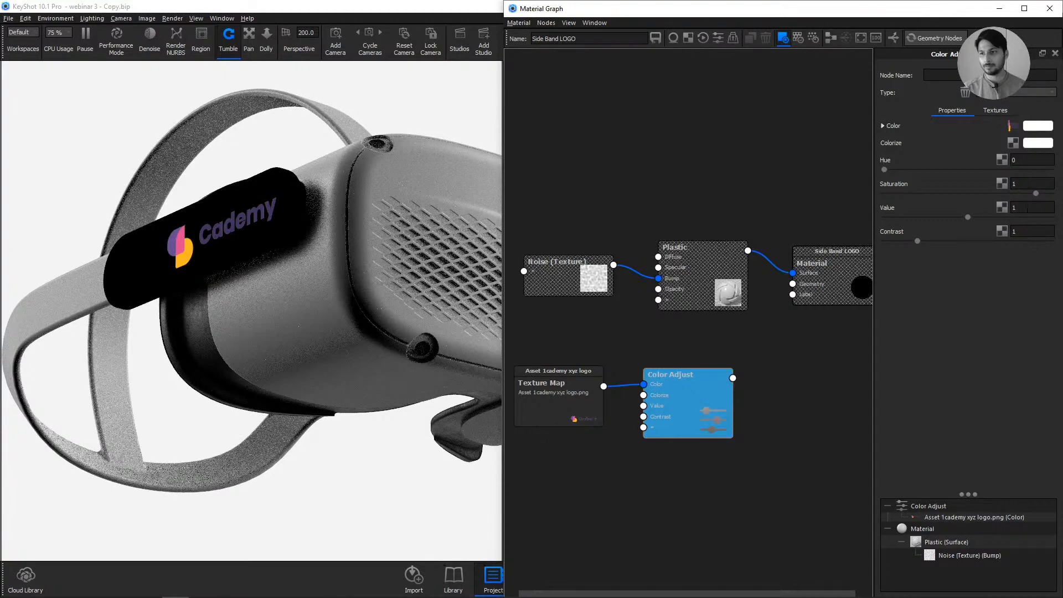
{"action": "left_click", "coordinate": [1027, 208]}
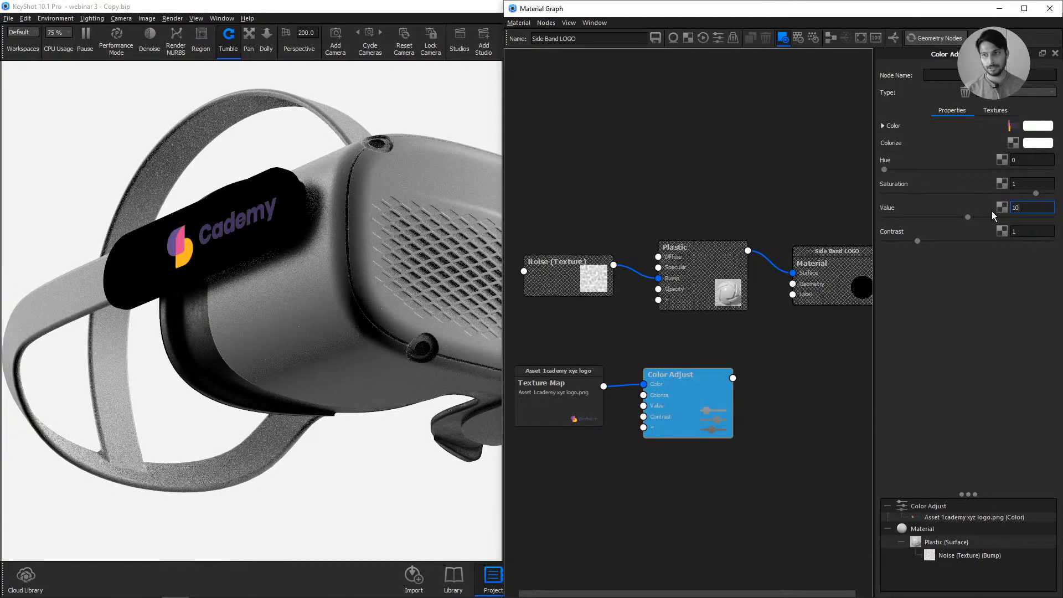
{"action": "key", "text": "Return"}
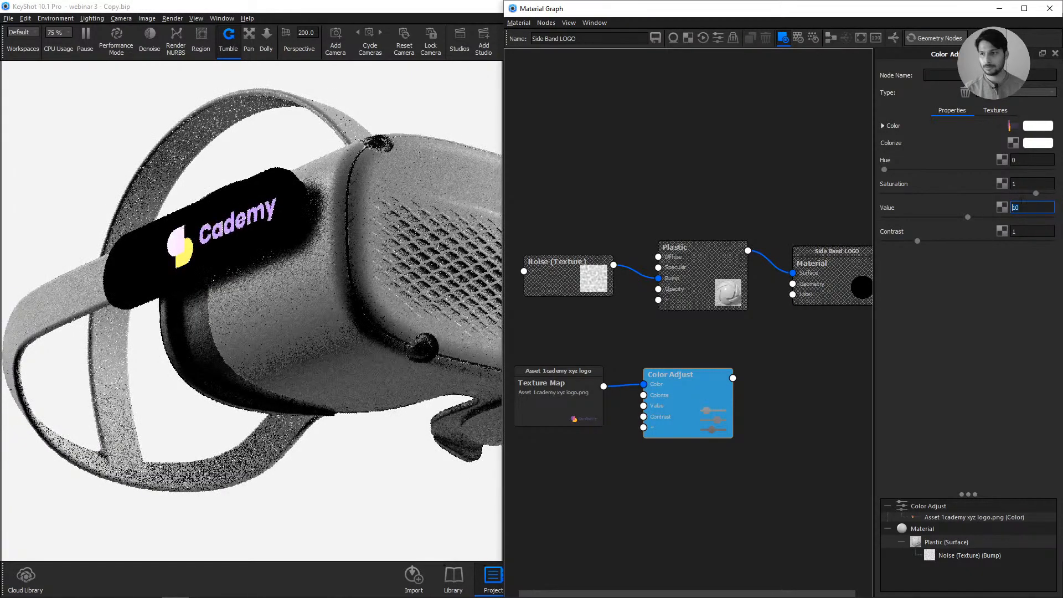
{"action": "left_click_drag", "start_coordinate": [1035, 193], "coordinate": [851, 209]}
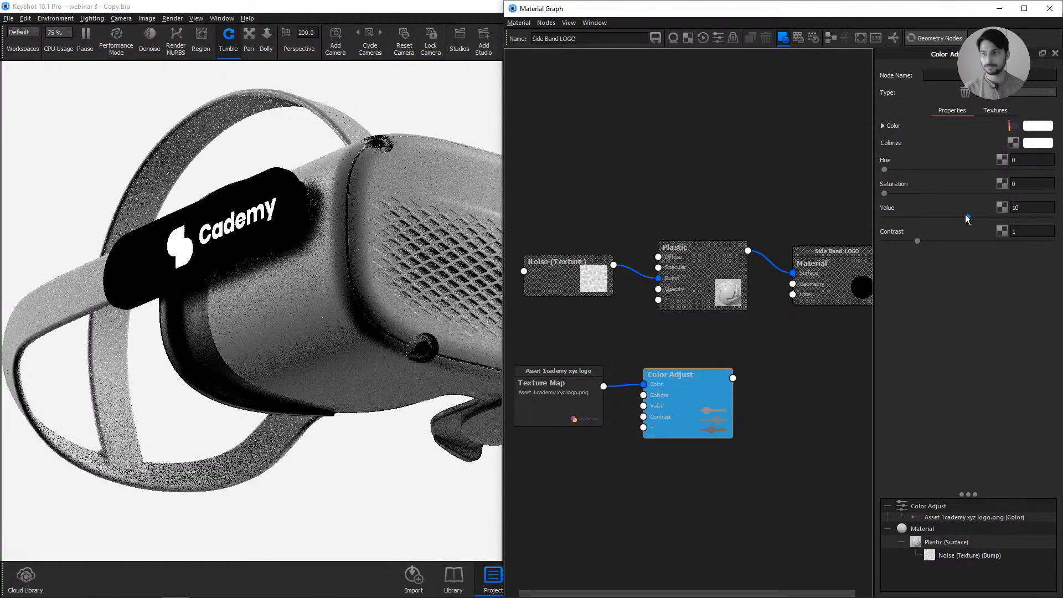
- Try different Value amounts on the Color Adjust node and return Value to 10
{"action": "left_click_drag", "start_coordinate": [968, 217], "coordinate": [884, 223]}
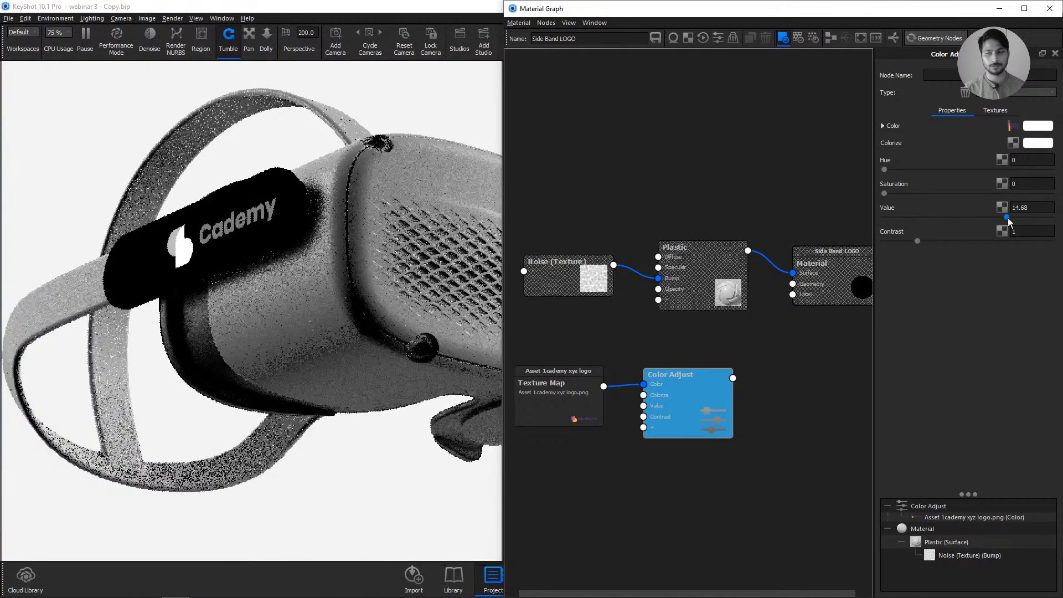
{"action": "left_click", "coordinate": [1029, 208]}
{"action": "type", "text": "1"}
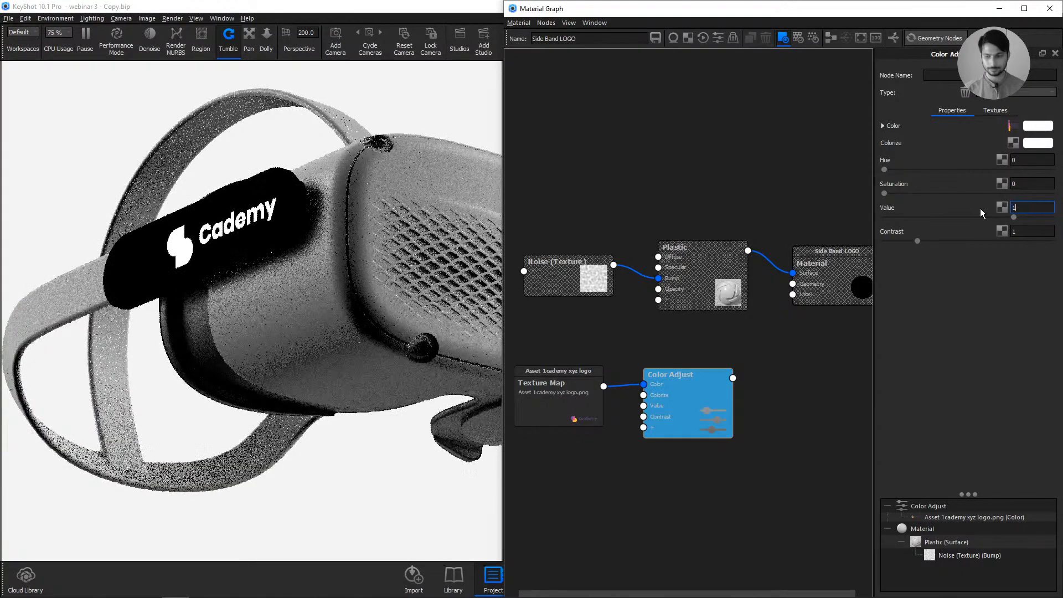
{"action": "type", "text": "0"}
{"action": "key", "text": "Return"}
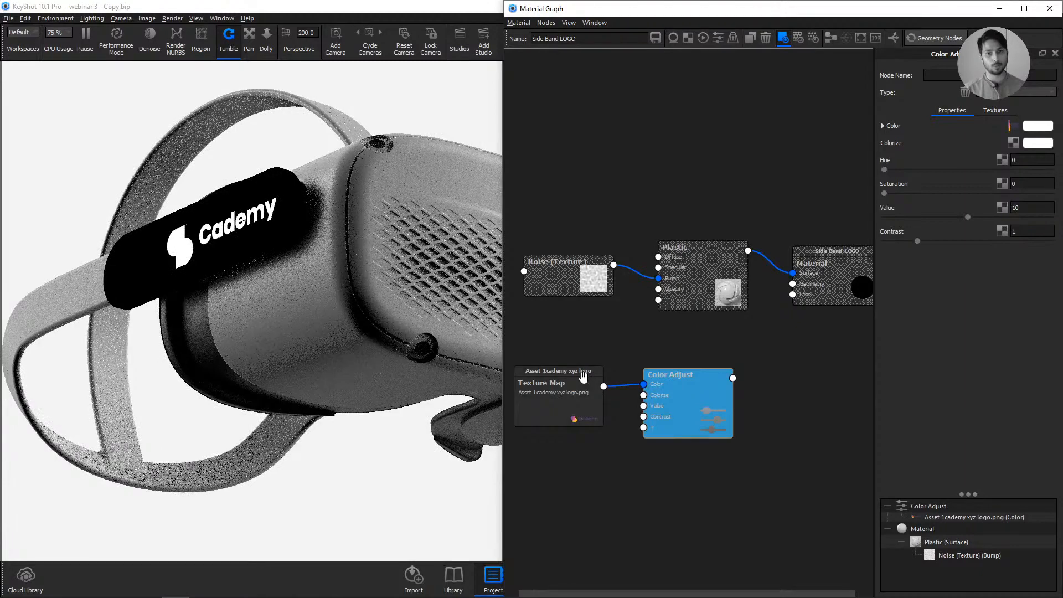
- Turn off the Color Adjust preview and inspect the side band's surface up close
{"action": "left_click_drag", "start_coordinate": [667, 376], "coordinate": [666, 380]}
{"action": "left_click", "coordinate": [690, 356]}
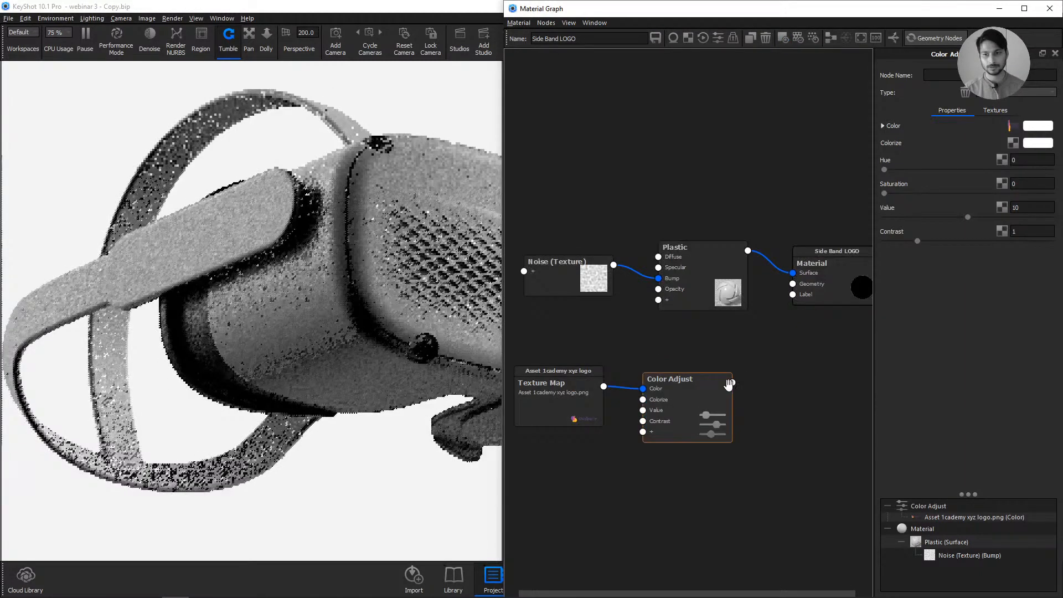
{"action": "left_click_drag", "start_coordinate": [732, 382], "coordinate": [659, 280]}
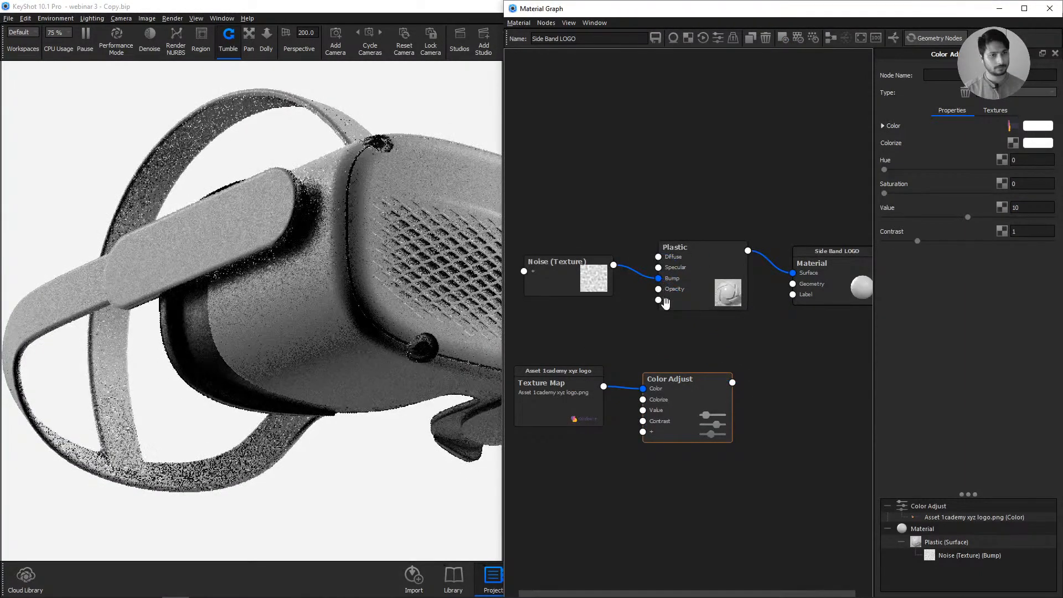
{"action": "scroll", "coordinate": [174, 249], "scroll_direction": "up", "scroll_amount": 4}
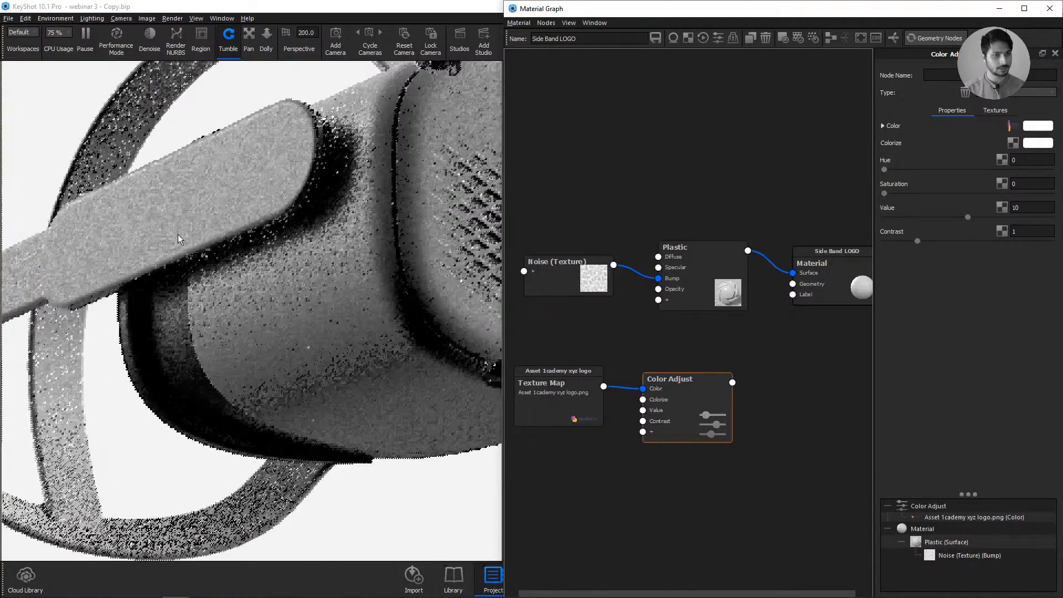
{"action": "scroll", "coordinate": [204, 244], "scroll_direction": "down", "scroll_amount": 3}
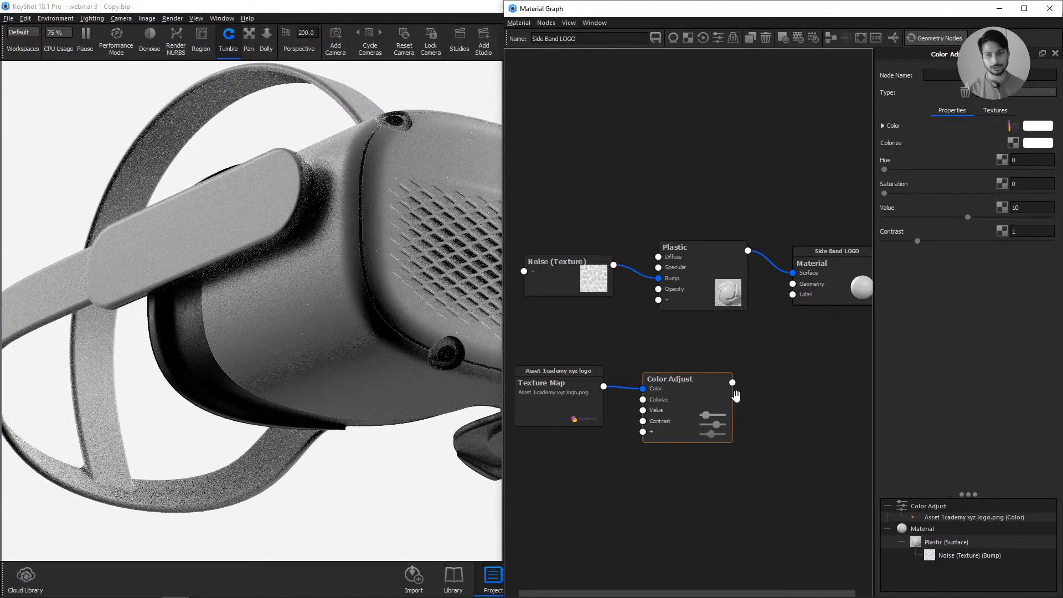
- Add a Displace geometry node beside the Color Adjust node, feed the Color Adjust output into it, and align the nodes
{"action": "left_click_drag", "start_coordinate": [719, 395], "coordinate": [701, 386]}
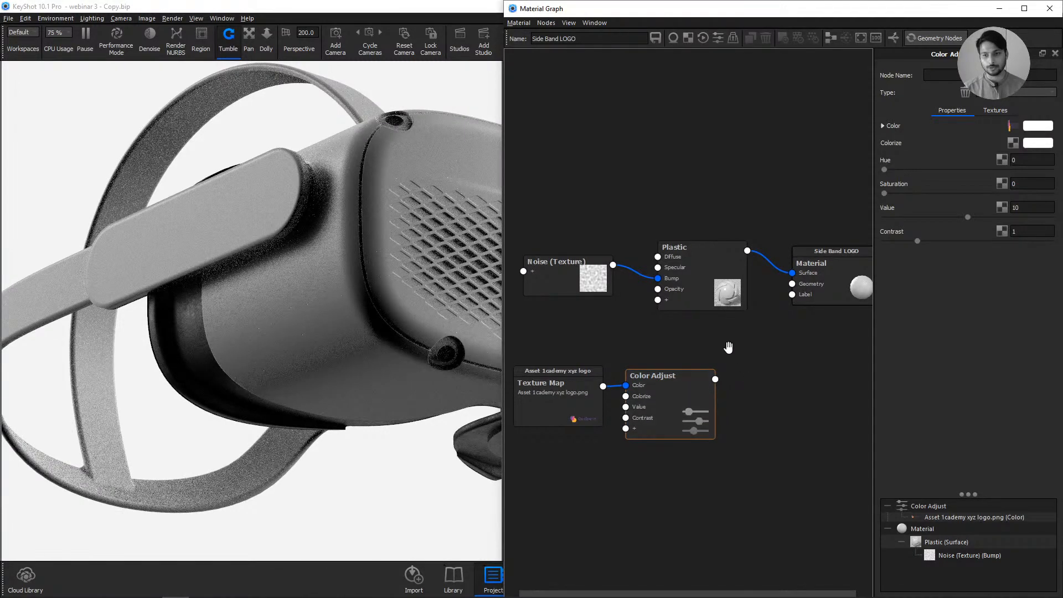
{"action": "right_click", "coordinate": [738, 335]}
{"action": "mouse_move", "coordinate": [768, 382]}
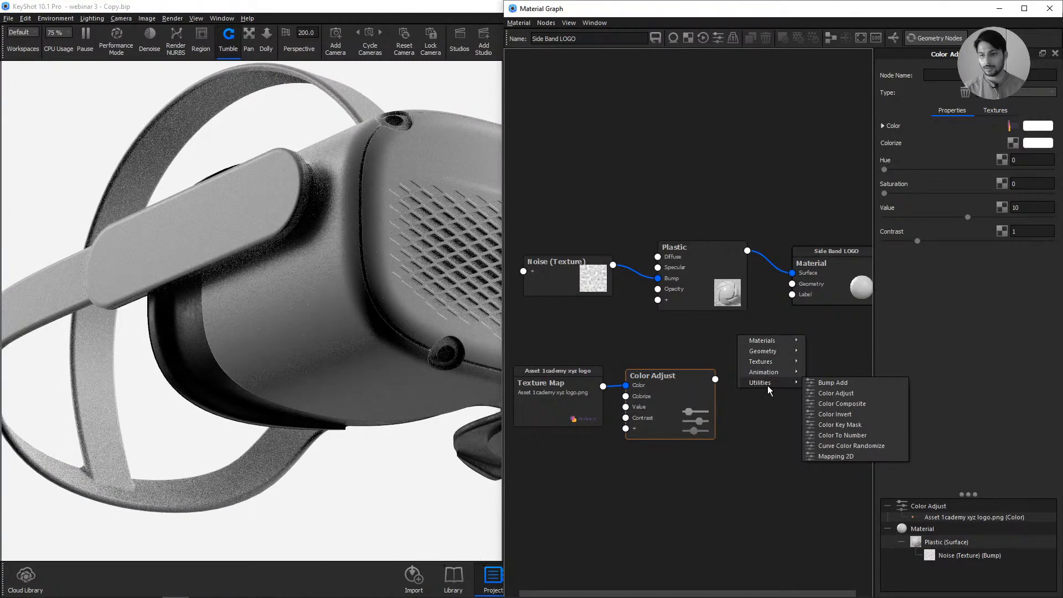
{"action": "mouse_move", "coordinate": [764, 362]}
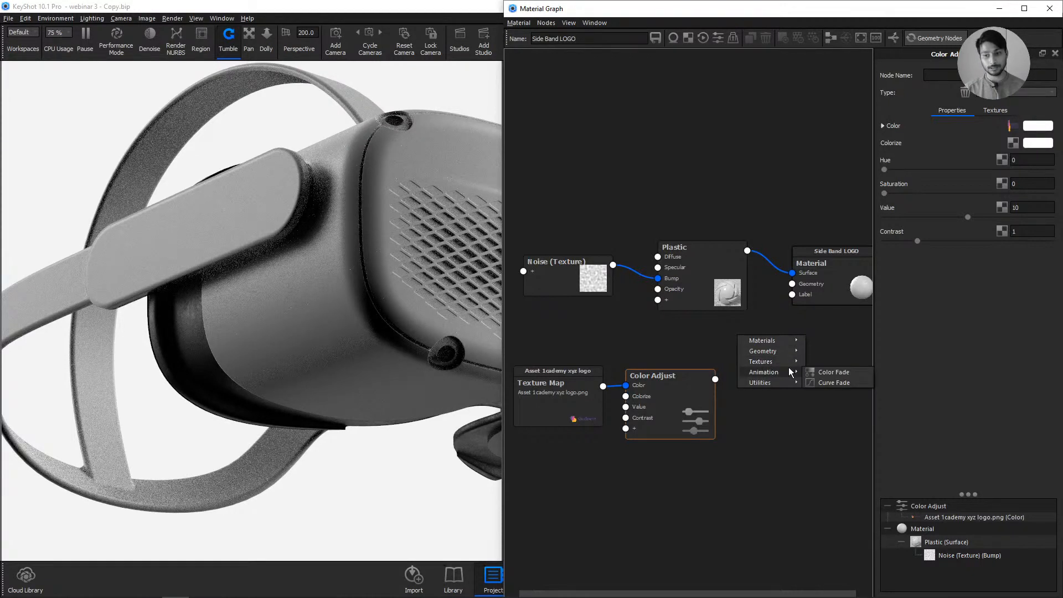
{"action": "left_click", "coordinate": [821, 355]}
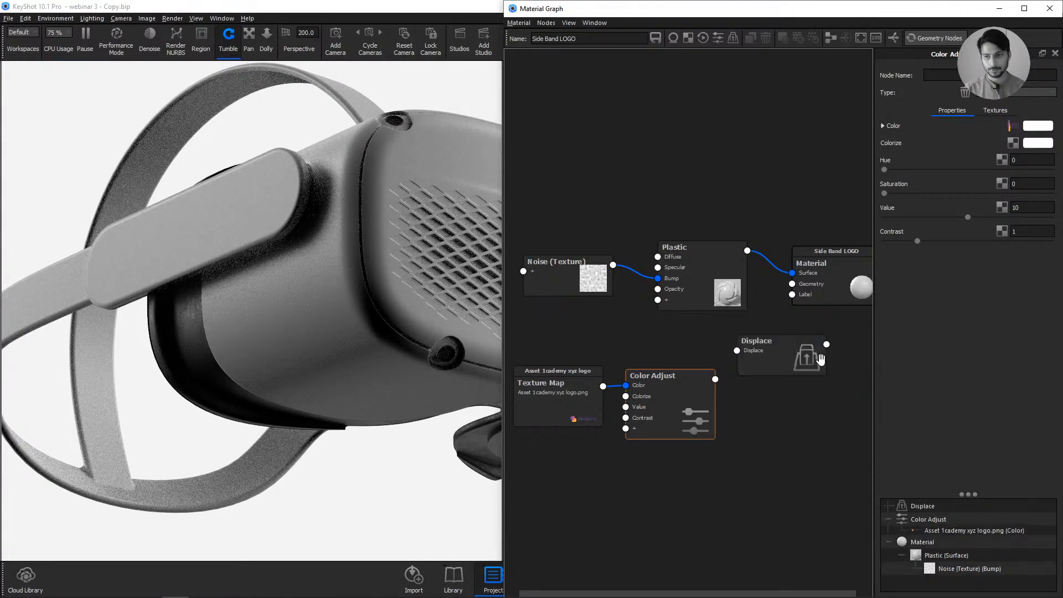
{"action": "left_click_drag", "start_coordinate": [774, 370], "coordinate": [740, 370]}
{"action": "left_click_drag", "start_coordinate": [694, 424], "coordinate": [690, 430]}
{"action": "left_click_drag", "start_coordinate": [766, 393], "coordinate": [762, 408]}
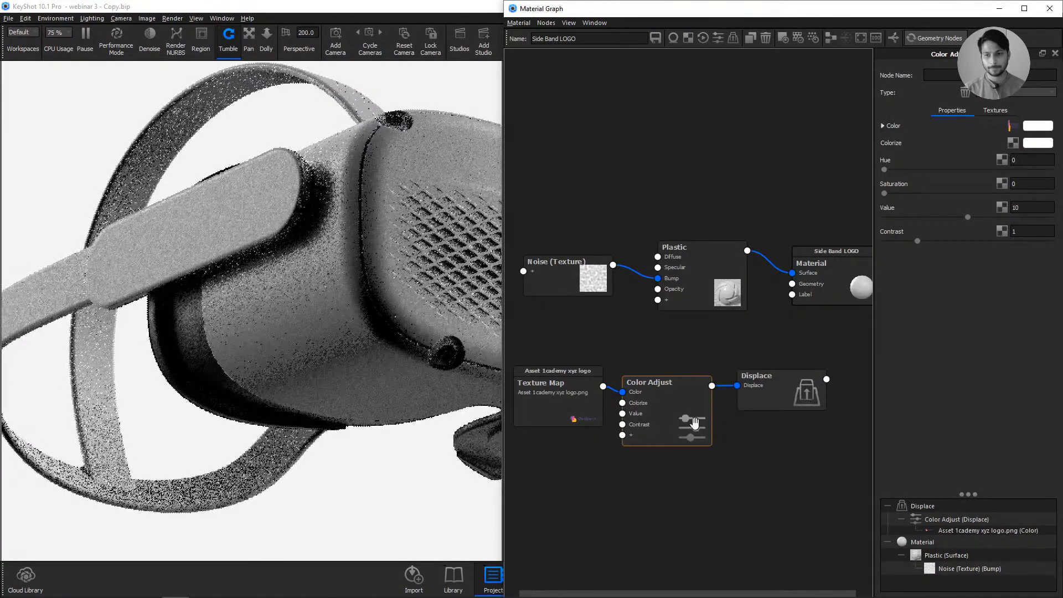
{"action": "left_click_drag", "start_coordinate": [694, 424], "coordinate": [698, 424]}
- Connect the Displace node to the Material's Geometry input and execute the geometry nodes
{"action": "left_click_drag", "start_coordinate": [825, 380], "coordinate": [792, 283]}
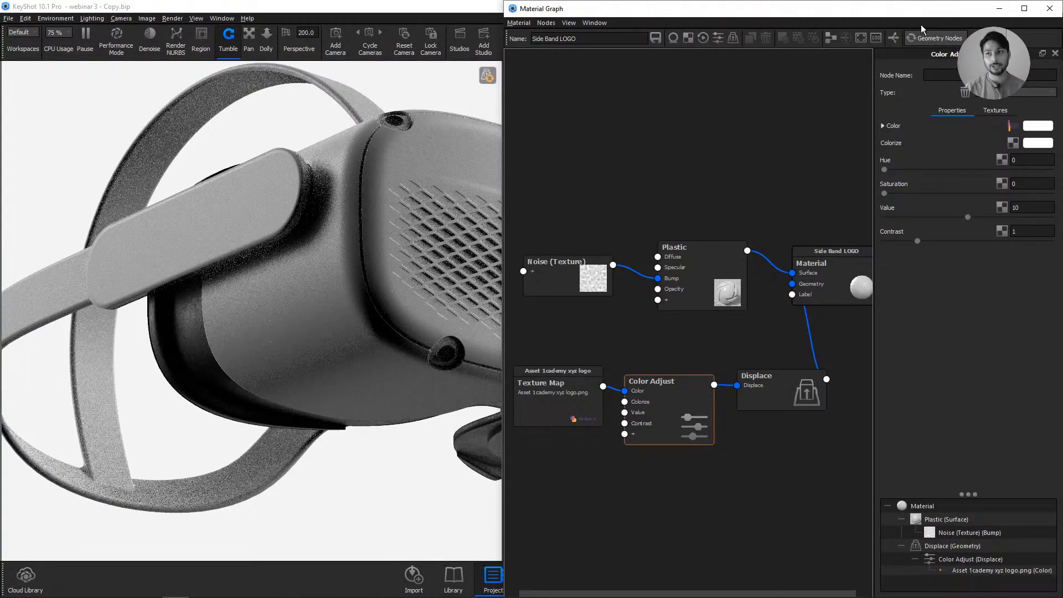
{"action": "left_click", "coordinate": [930, 39]}
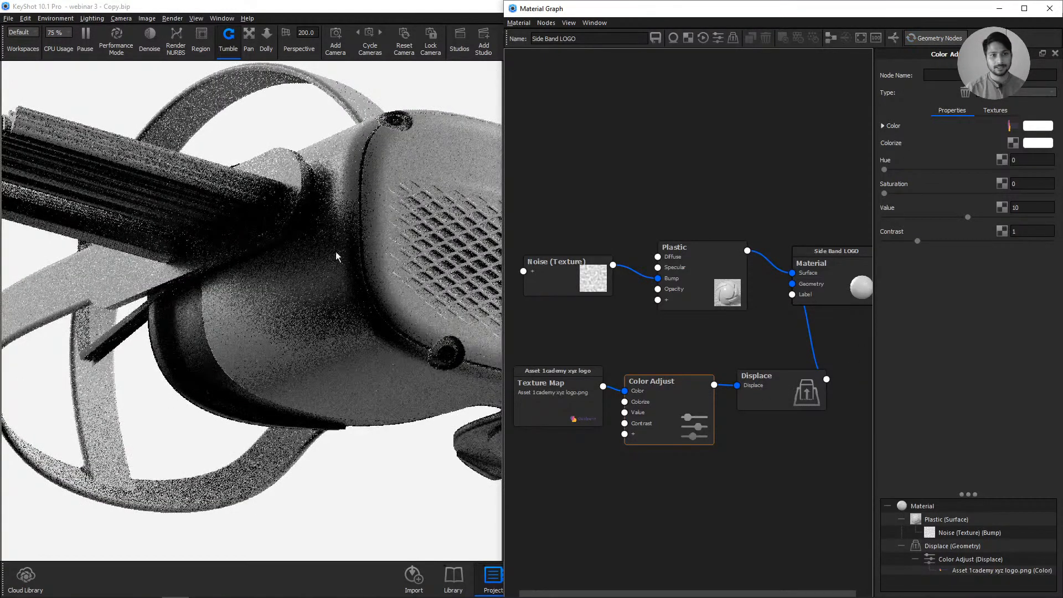
- Reposition the Color Adjust and Displace nodes in the graph and open the Displace node's properties
{"action": "left_click_drag", "start_coordinate": [375, 274], "coordinate": [333, 248]}
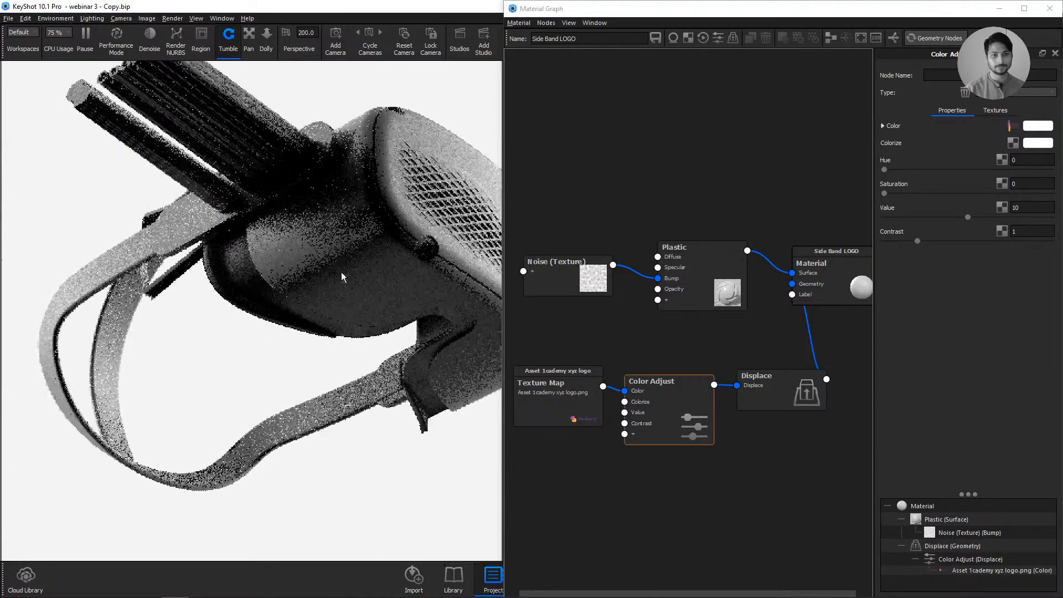
{"action": "scroll", "coordinate": [339, 324], "scroll_direction": "up", "scroll_amount": 3}
{"action": "left_click_drag", "start_coordinate": [758, 390], "coordinate": [772, 390]}
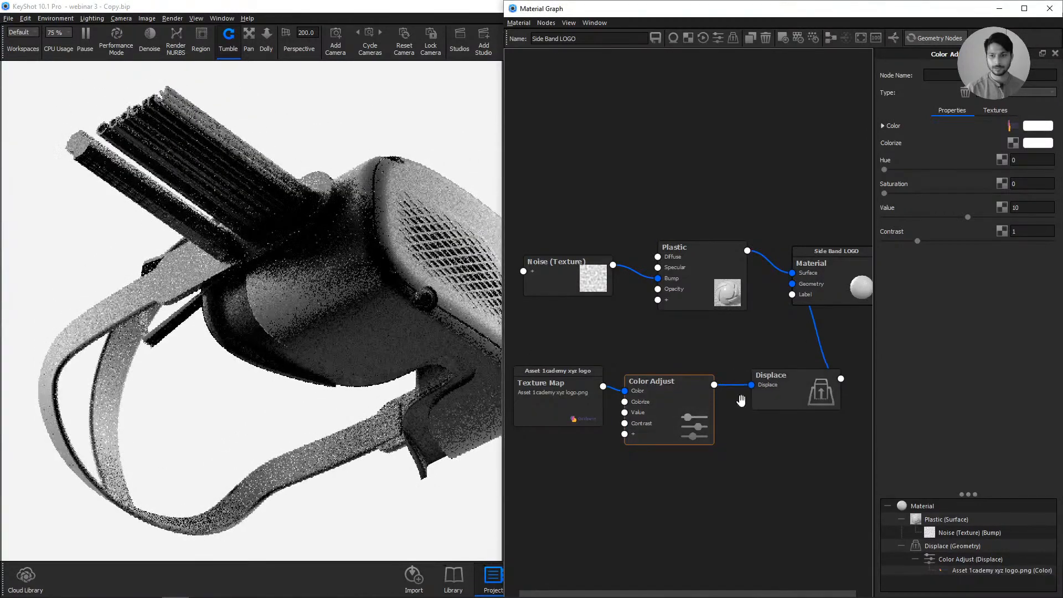
{"action": "left_click_drag", "start_coordinate": [655, 412], "coordinate": [662, 407]}
{"action": "mouse_move", "coordinate": [769, 384]}
{"action": "left_mouse_down"}
{"action": "mouse_move", "coordinate": [767, 376]}
{"action": "mouse_move", "coordinate": [786, 389]}
{"action": "left_mouse_up"}
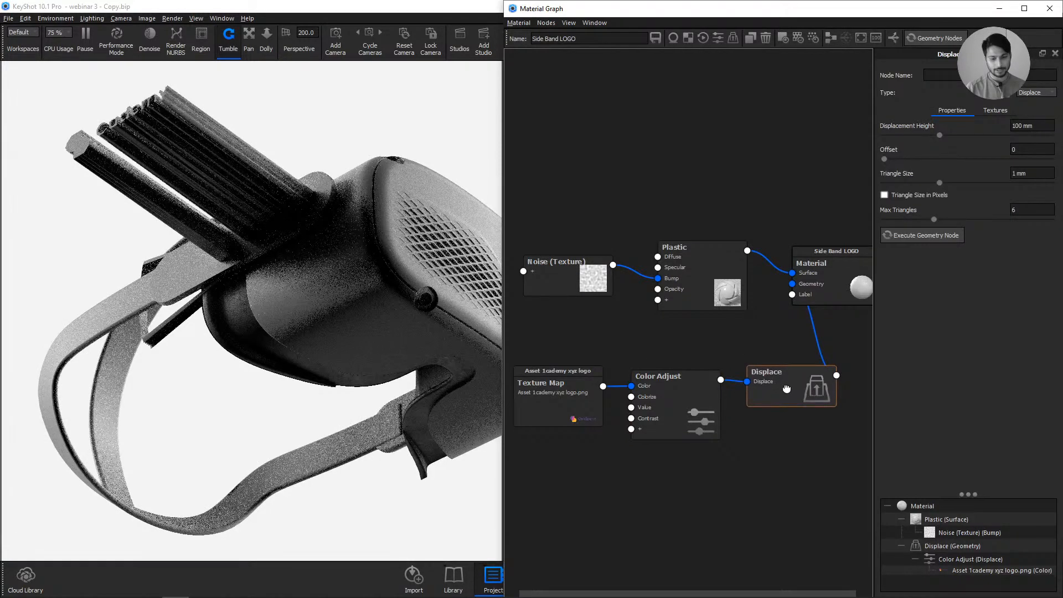
- Set the Displace node's Displacement Height to 1 mm and inspect the logo on the side band up close
{"action": "left_click", "coordinate": [1033, 126]}
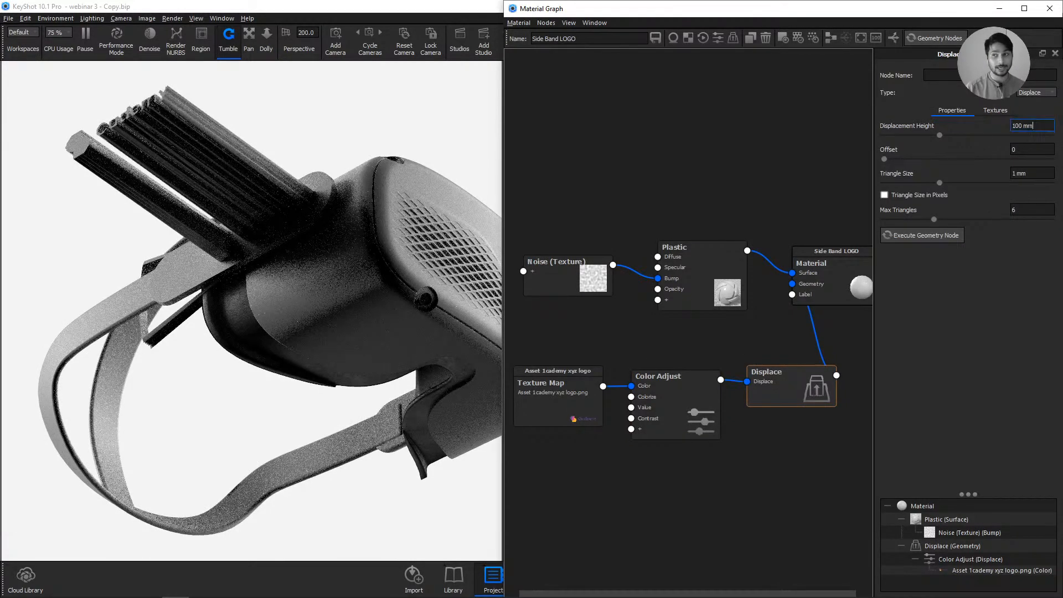
{"action": "left_click_drag", "start_coordinate": [1033, 126], "coordinate": [987, 129]}
{"action": "type", "text": "1"}
{"action": "key", "text": "Return"}
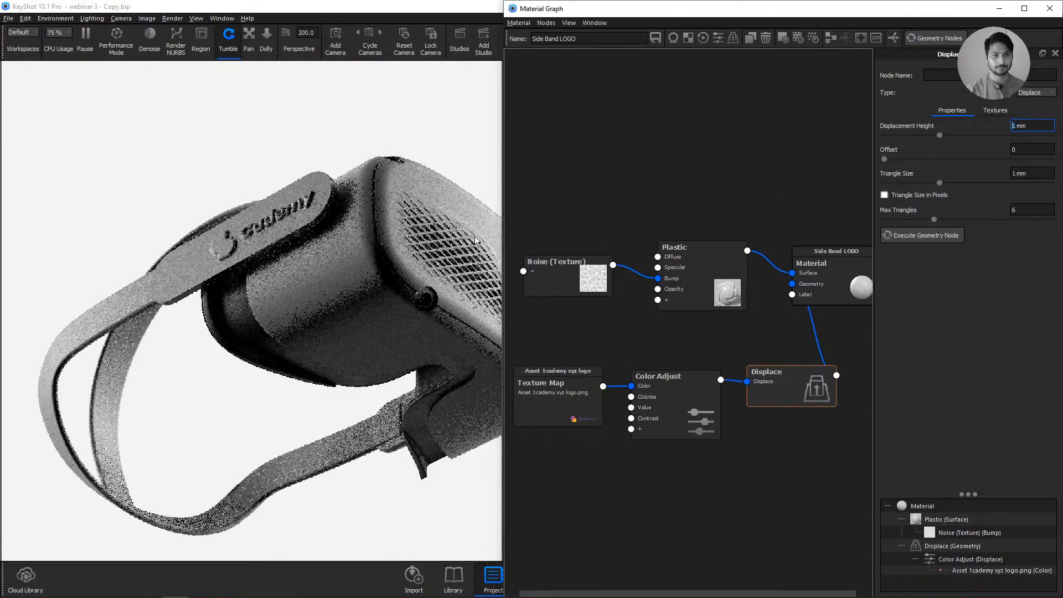
{"action": "scroll", "coordinate": [279, 254], "scroll_direction": "up", "scroll_amount": 5}
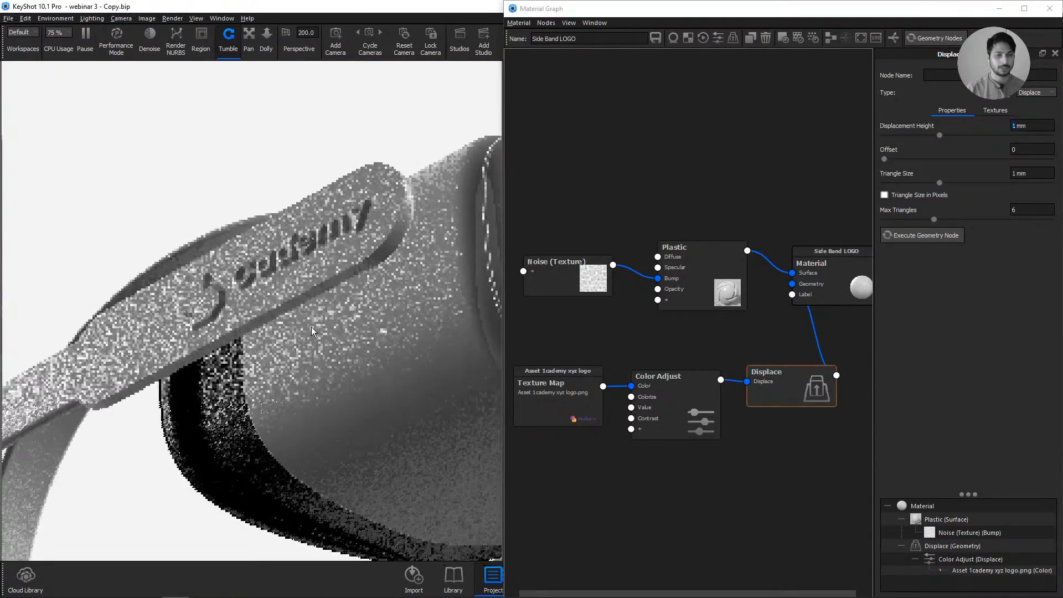
{"action": "scroll", "coordinate": [308, 376], "scroll_direction": "down", "scroll_amount": 5}
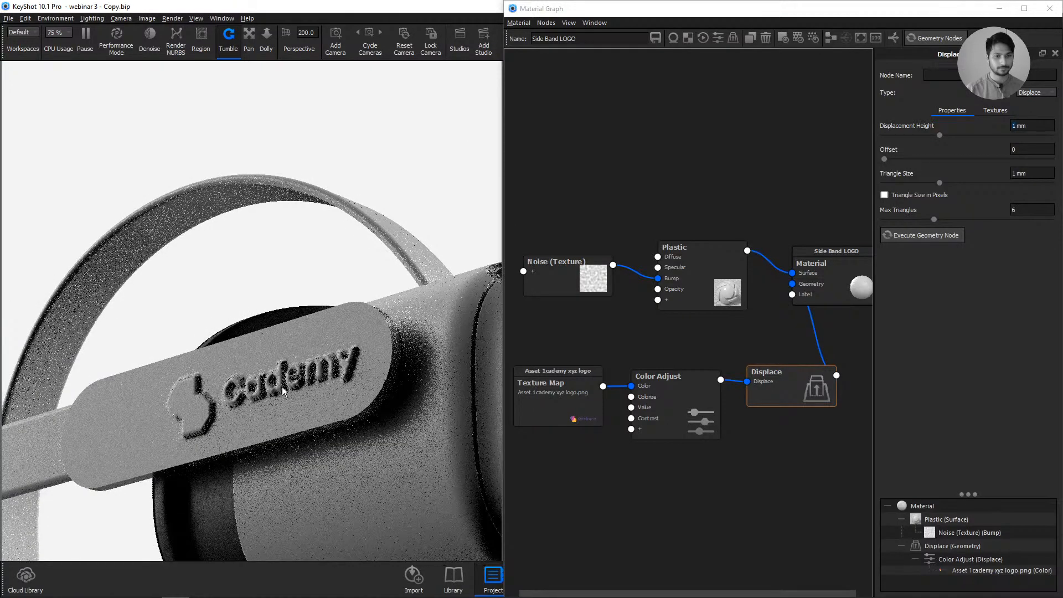
{"action": "left_click", "coordinate": [673, 206]}
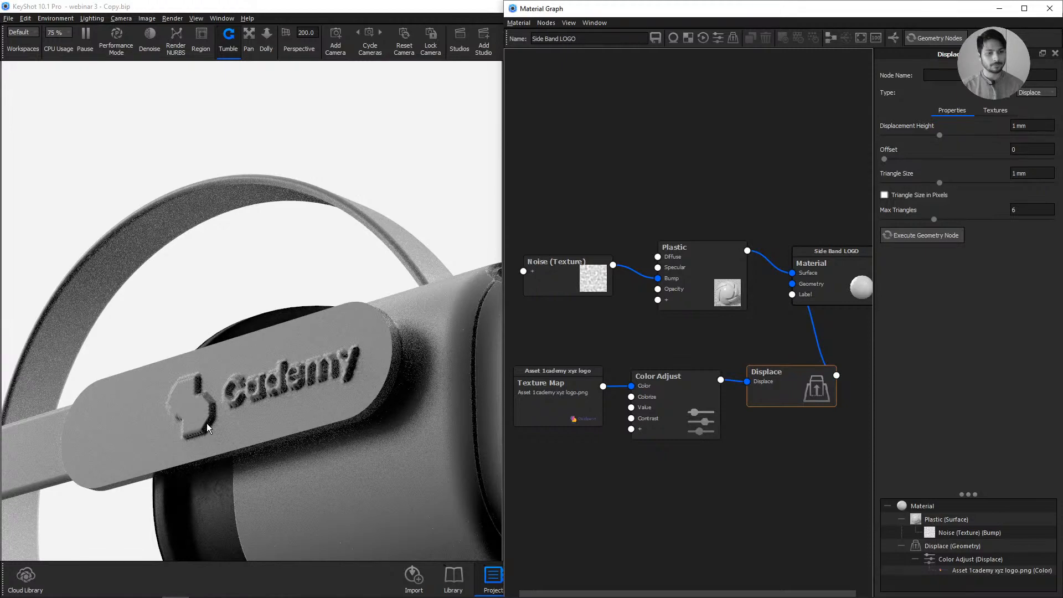
- Disconnect the Plastic node from the Material's Surface input to inspect the band's triangle mesh, and reconnect it
{"action": "left_click_drag", "start_coordinate": [792, 272], "coordinate": [777, 261]}
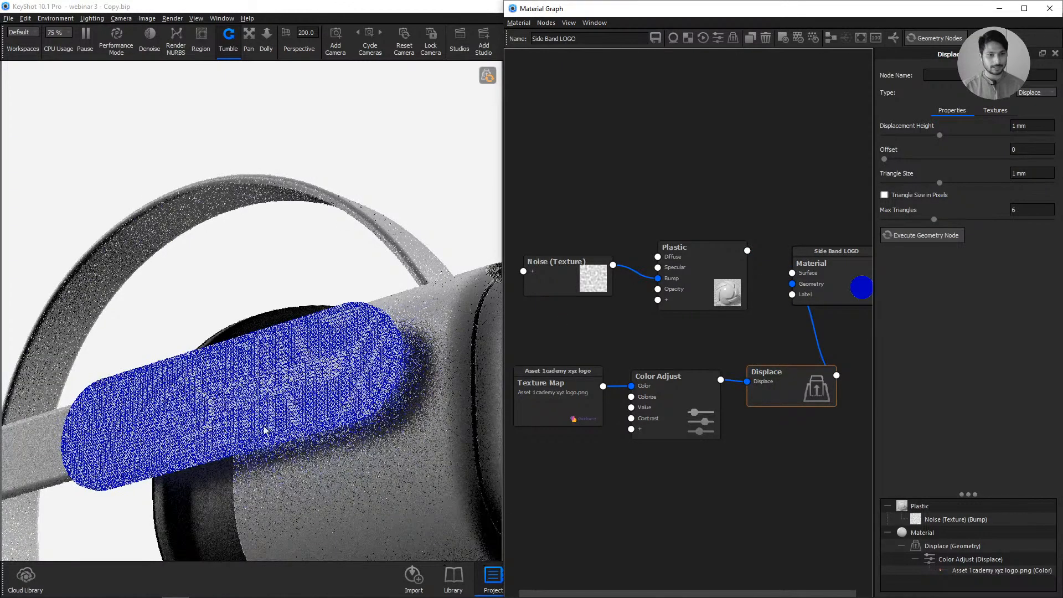
{"action": "scroll", "coordinate": [228, 399], "scroll_direction": "up", "scroll_amount": 5}
{"action": "left_click_drag", "start_coordinate": [228, 398], "coordinate": [314, 320]}
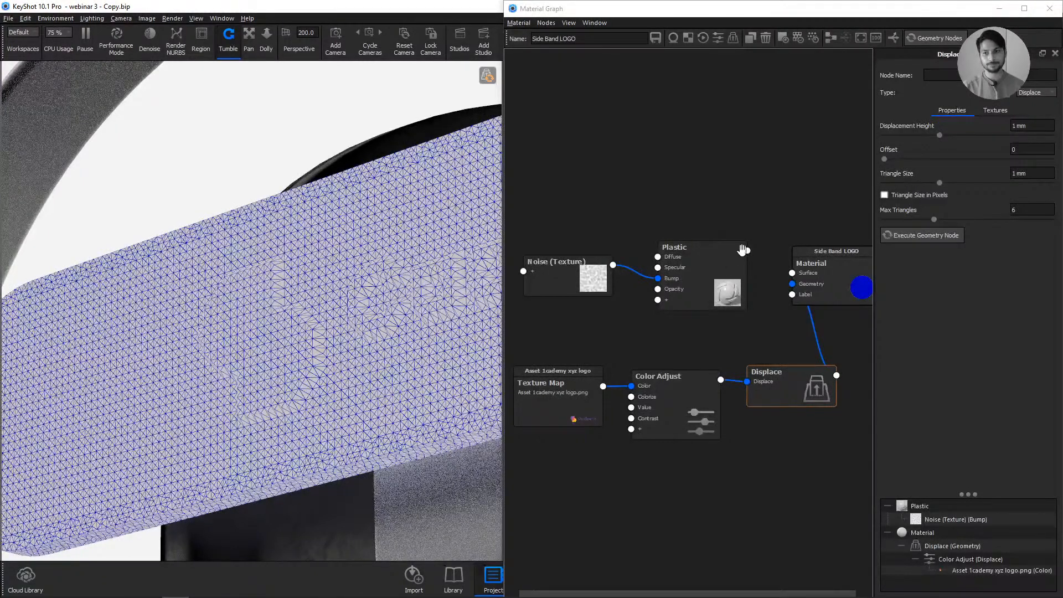
{"action": "left_click_drag", "start_coordinate": [747, 250], "coordinate": [792, 272]}
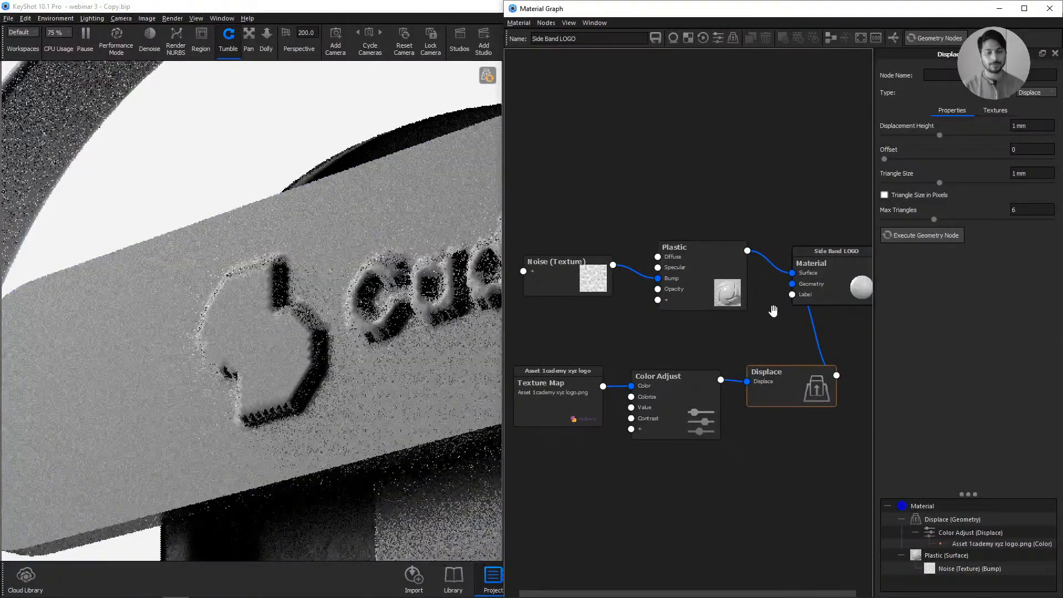
- Set the Displace node's Triangle Size to 0.1 mm, execute the geometry nodes and inspect the logo's edges
{"action": "left_click", "coordinate": [1010, 174]}
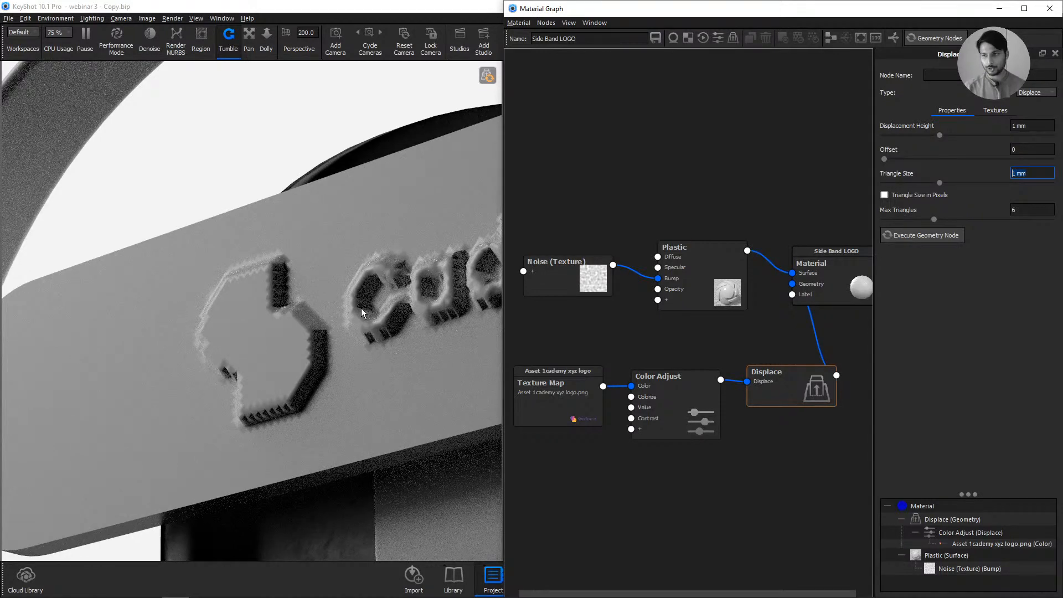
{"action": "type", "text": "0.1"}
{"action": "key", "text": "Return"}
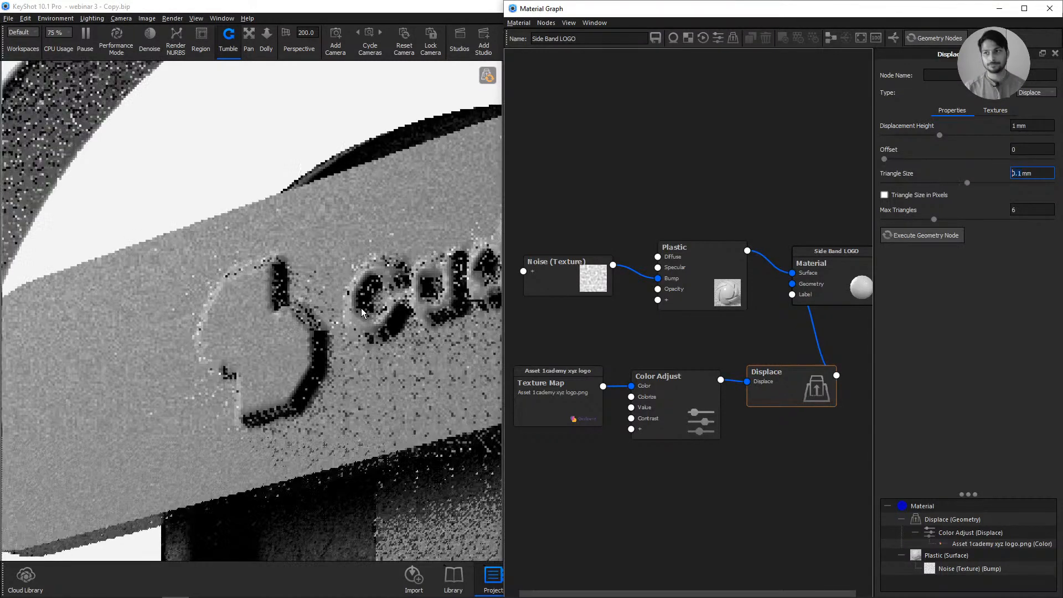
{"action": "left_click", "coordinate": [934, 39]}
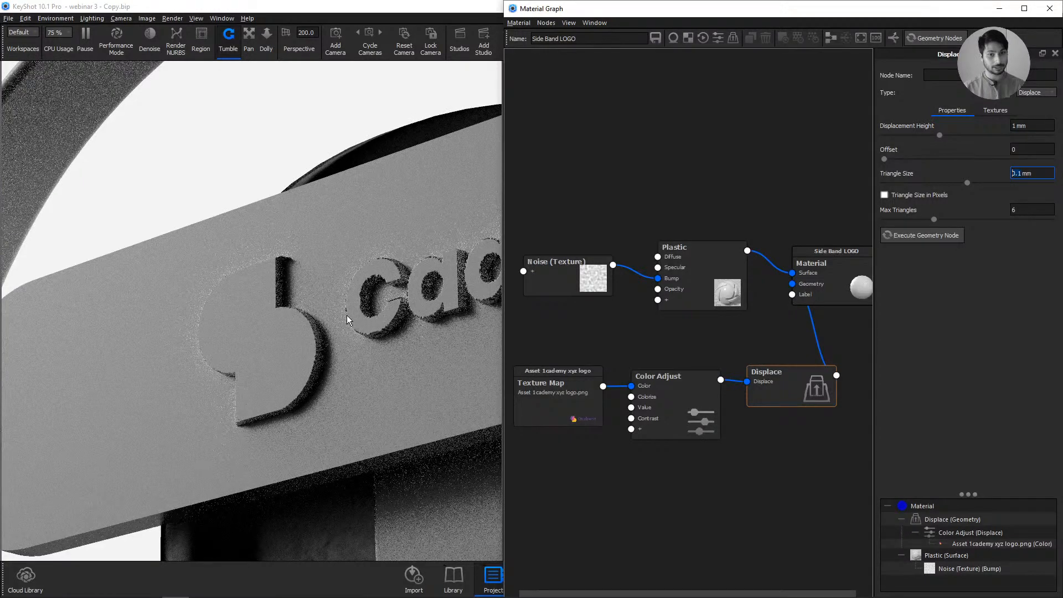
{"action": "scroll", "coordinate": [308, 328], "scroll_direction": "down", "scroll_amount": 5}
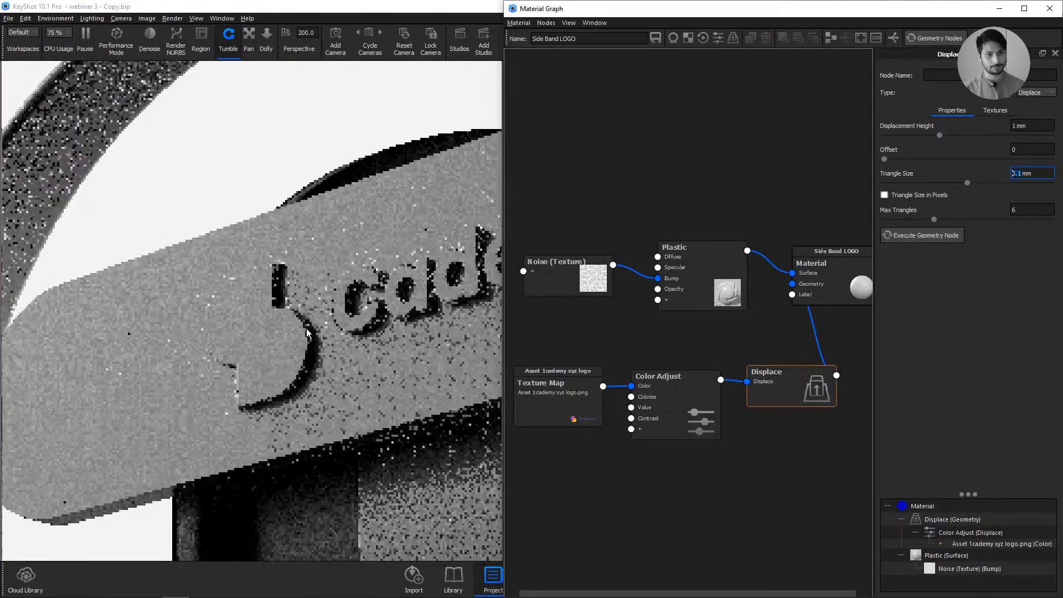
{"action": "scroll", "coordinate": [306, 330], "scroll_direction": "down", "scroll_amount": 3}
{"action": "left_click_drag", "start_coordinate": [306, 330], "coordinate": [350, 356]}
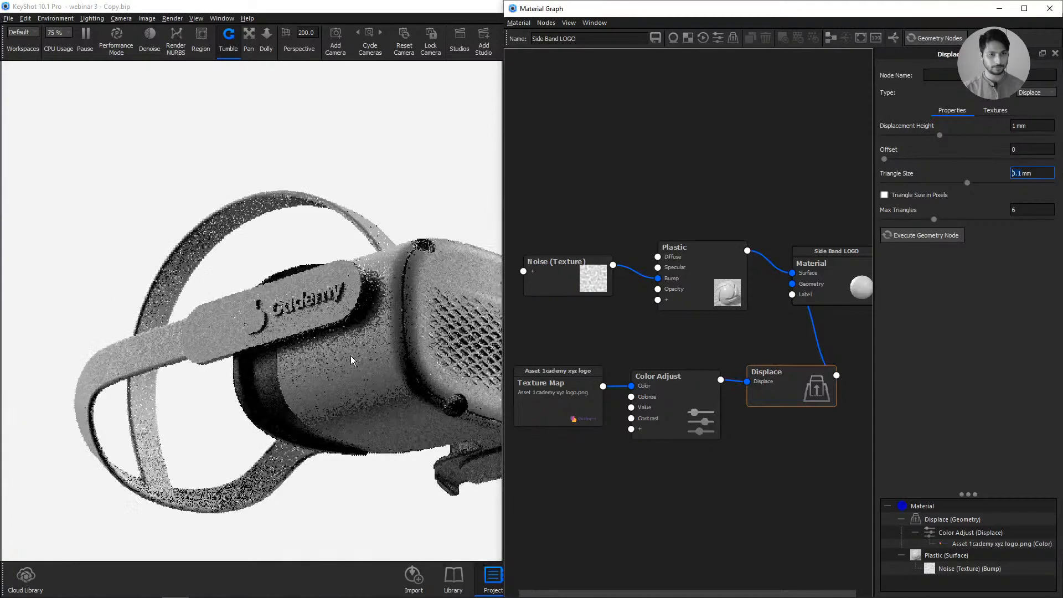
- Set the Displace node's Displacement Height to -0.5 mm and execute the geometry nodes to engrave the logo
{"action": "left_click", "coordinate": [773, 382]}
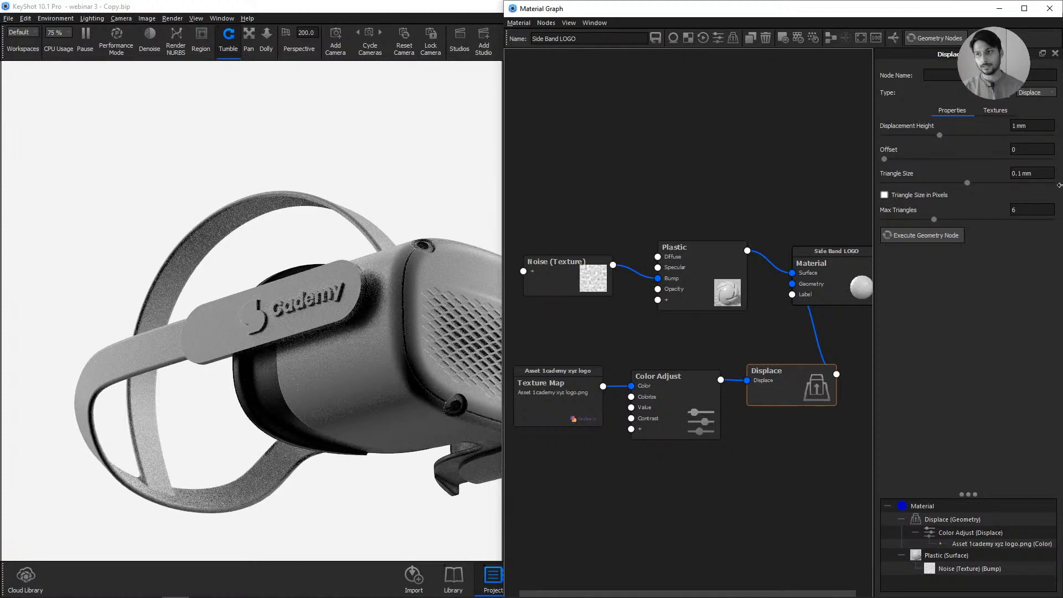
{"action": "left_click", "coordinate": [1017, 127]}
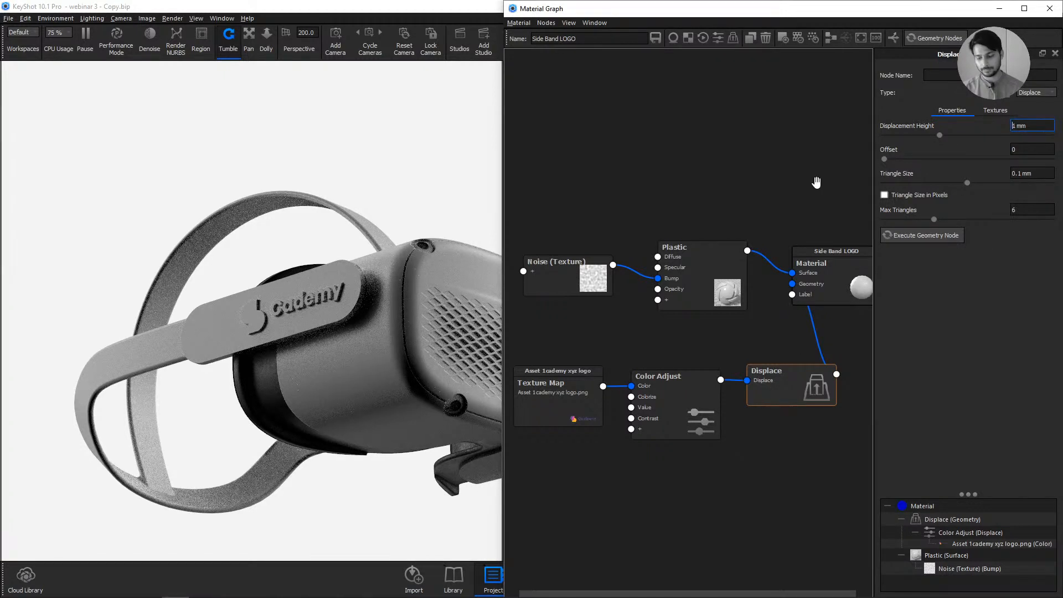
{"action": "type", "text": "-0.5"}
{"action": "key", "text": "Delete"}
{"action": "key", "text": "Return"}
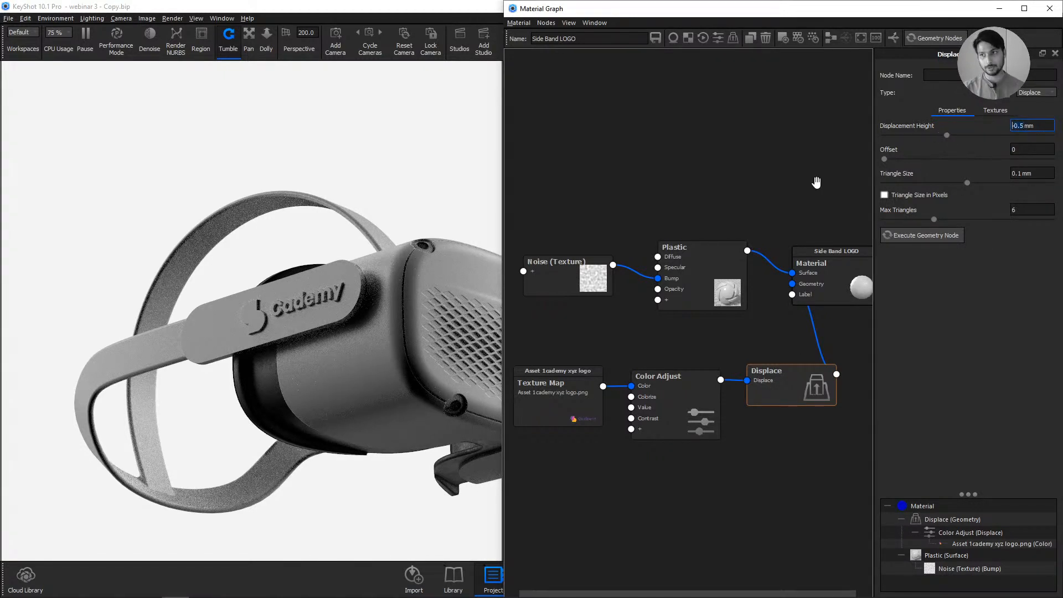
{"action": "left_click", "coordinate": [937, 38]}
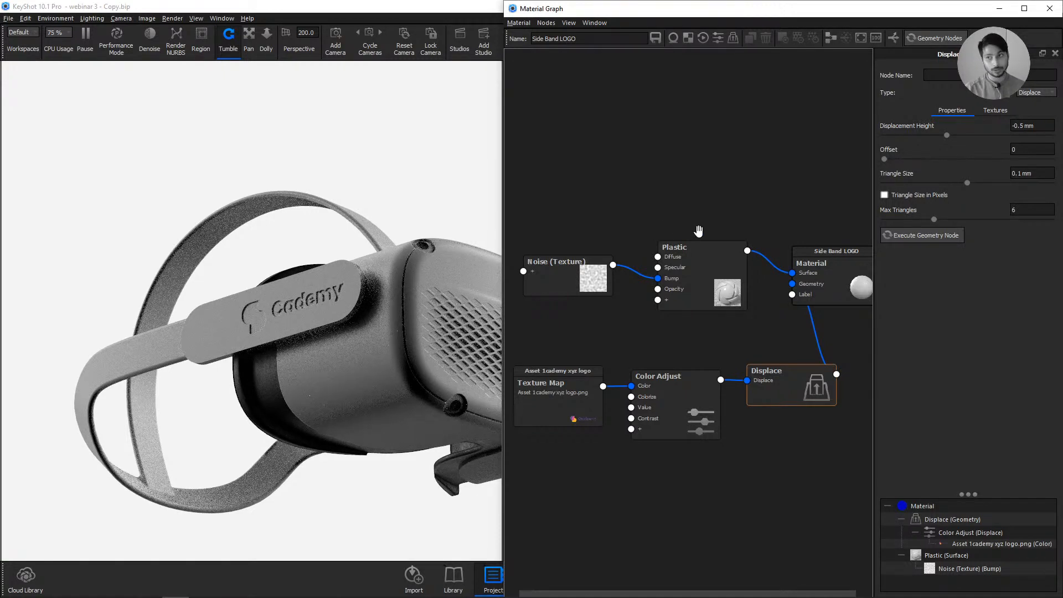
- Refine the displacement mesh by setting the Displace node's Triangle Size to 0.05 mm
{"action": "left_click", "coordinate": [1014, 173]}
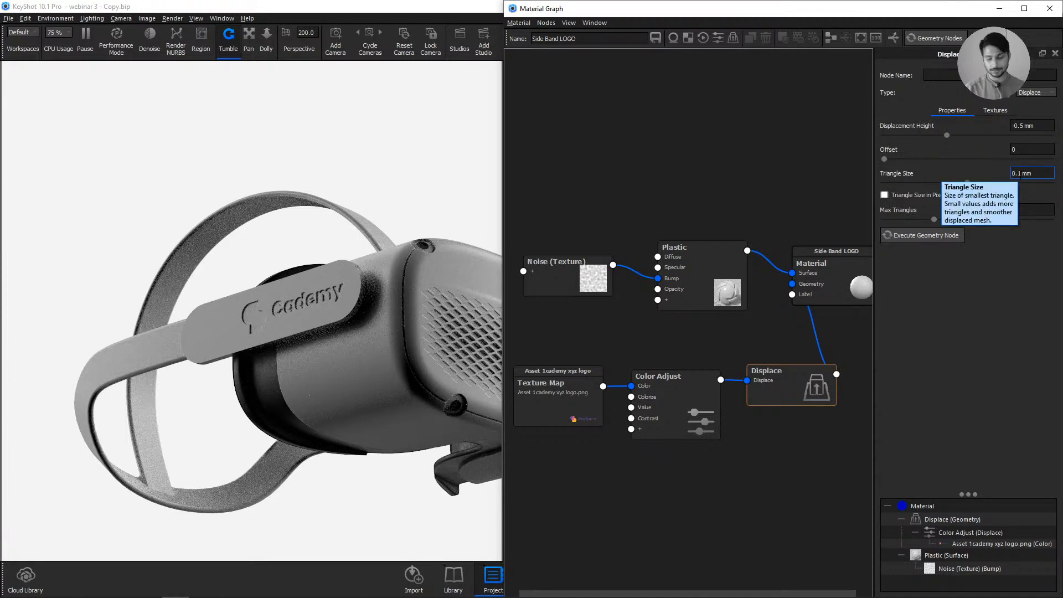
{"action": "key", "text": "BackSpace"}
{"action": "type", "text": "05"}
{"action": "key", "text": "Return"}
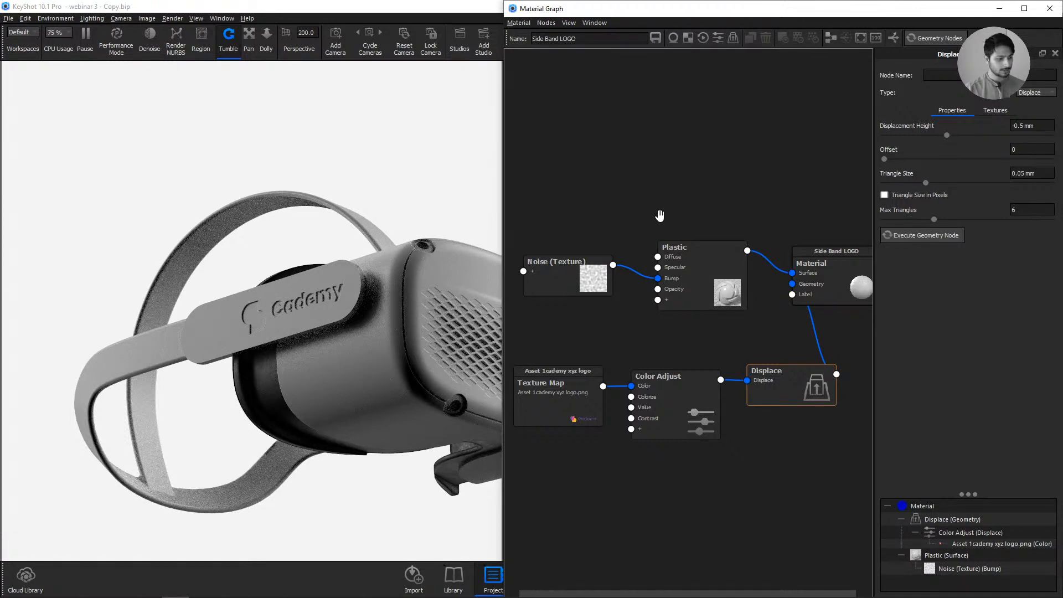
- Close the Material Graph and activate Camera 5 to show the whole headset
{"action": "left_click", "coordinate": [1048, 9]}
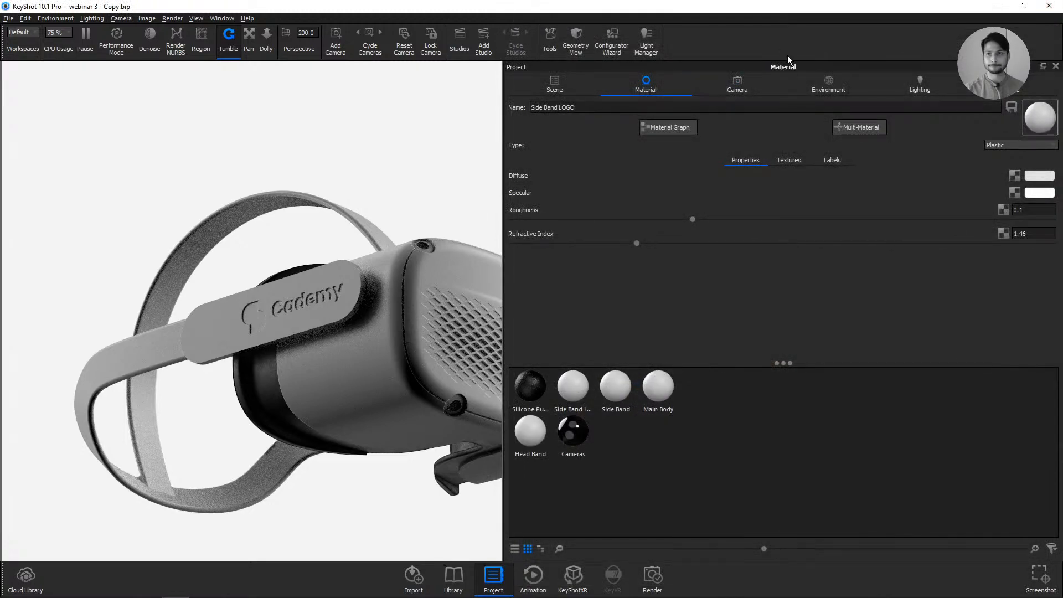
{"action": "left_click", "coordinate": [764, 86]}
{"action": "left_click", "coordinate": [676, 142]}
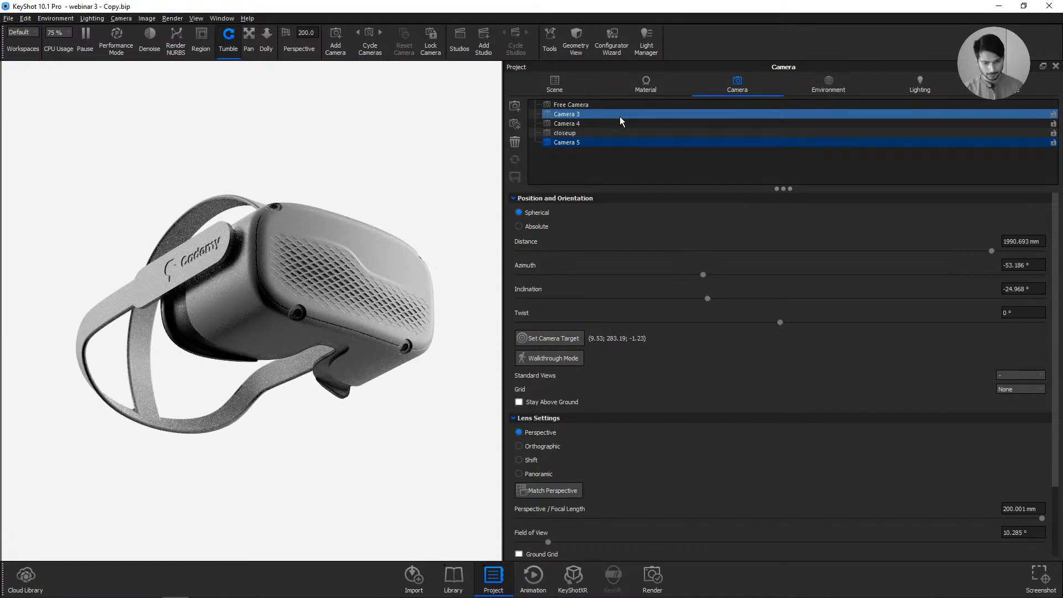
{"action": "left_click", "coordinate": [633, 170]}
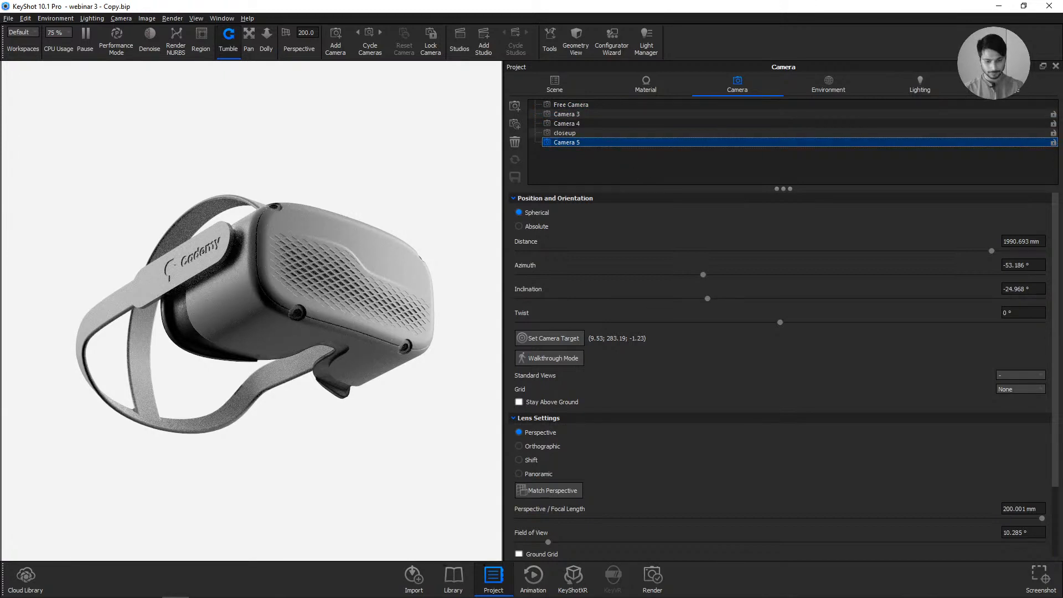
{"action": "key", "text": "alt+Tab"}
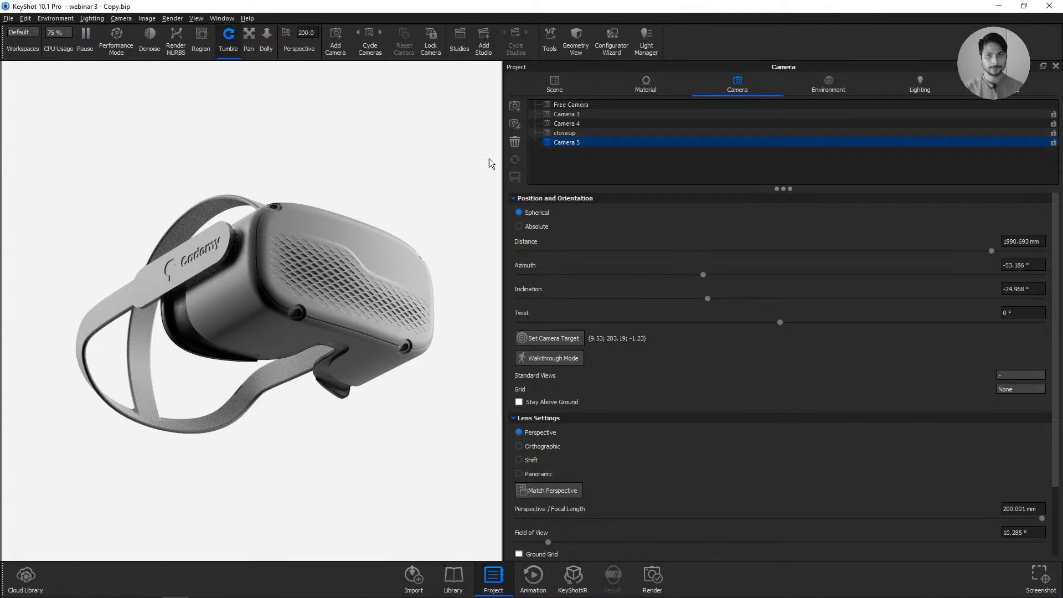
- Select the Side Band LOGO part in the scene and set its Rounded Edges radius to 0.1 mm
{"action": "left_click", "coordinate": [555, 83]}
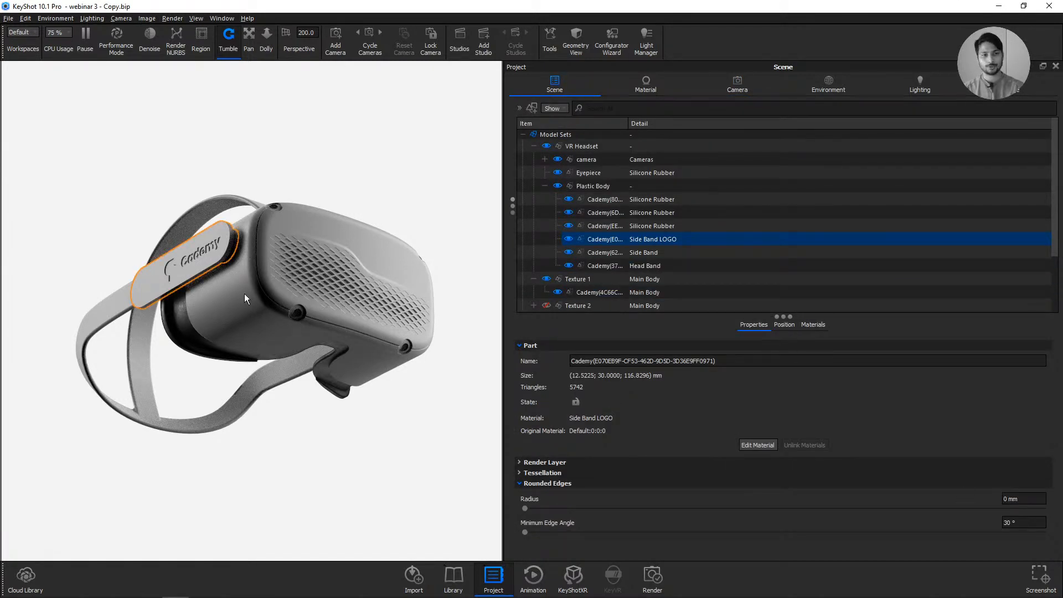
{"action": "left_click", "coordinate": [327, 168]}
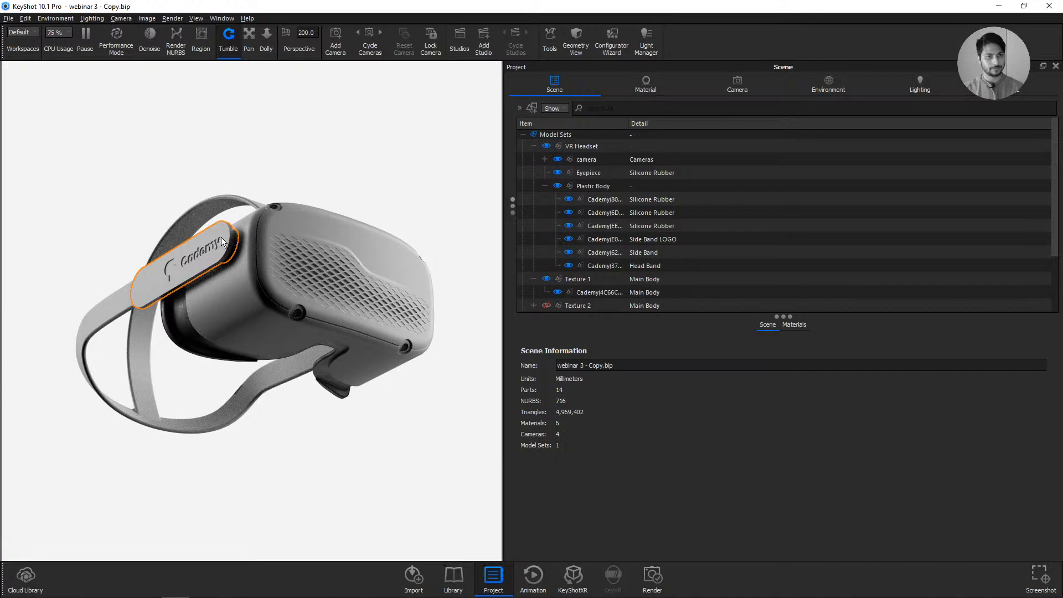
{"action": "left_click", "coordinate": [161, 292]}
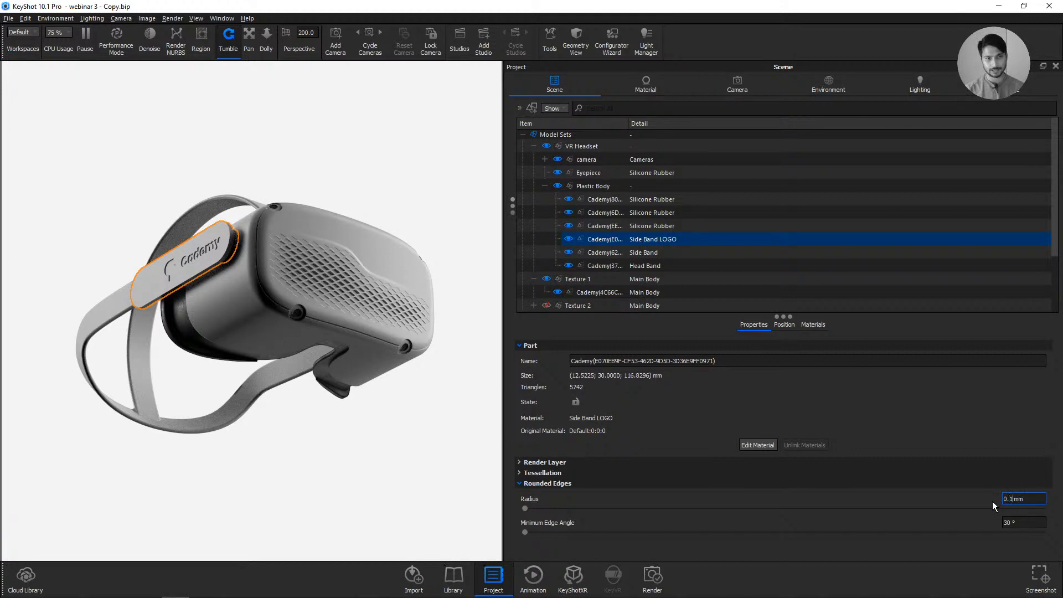
{"action": "key", "text": "Return"}
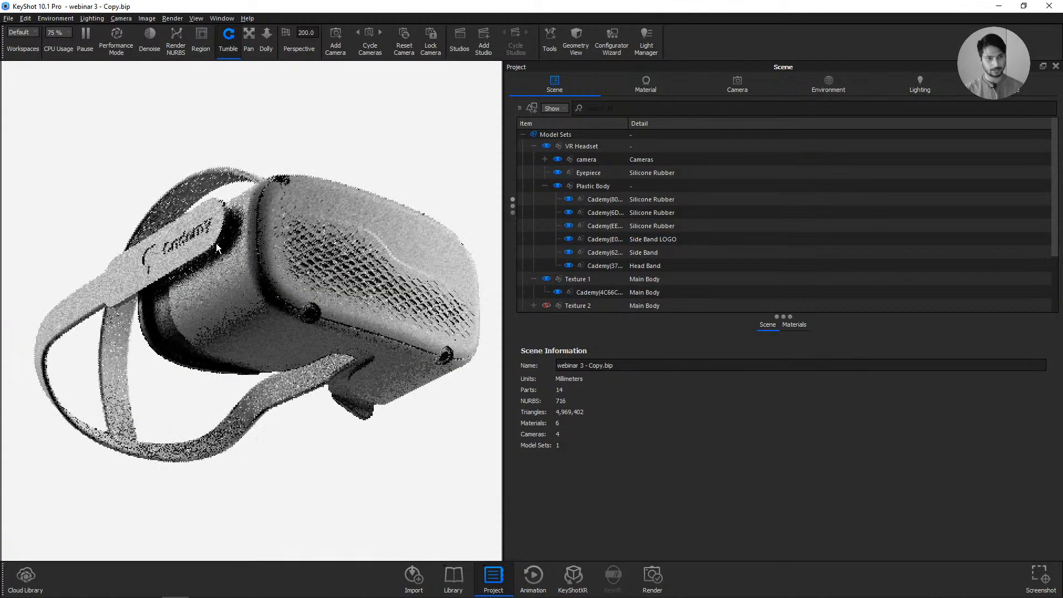
- Inspect the side band's edges up close and set the Side Band LOGO part's Rounded Edges radius to 1 mm
{"action": "scroll", "coordinate": [222, 244], "scroll_direction": "up", "scroll_amount": 3}
{"action": "scroll", "coordinate": [222, 245], "scroll_direction": "up", "scroll_amount": 1}
{"action": "middle_click_drag", "start_coordinate": [222, 245], "coordinate": [400, 372]}
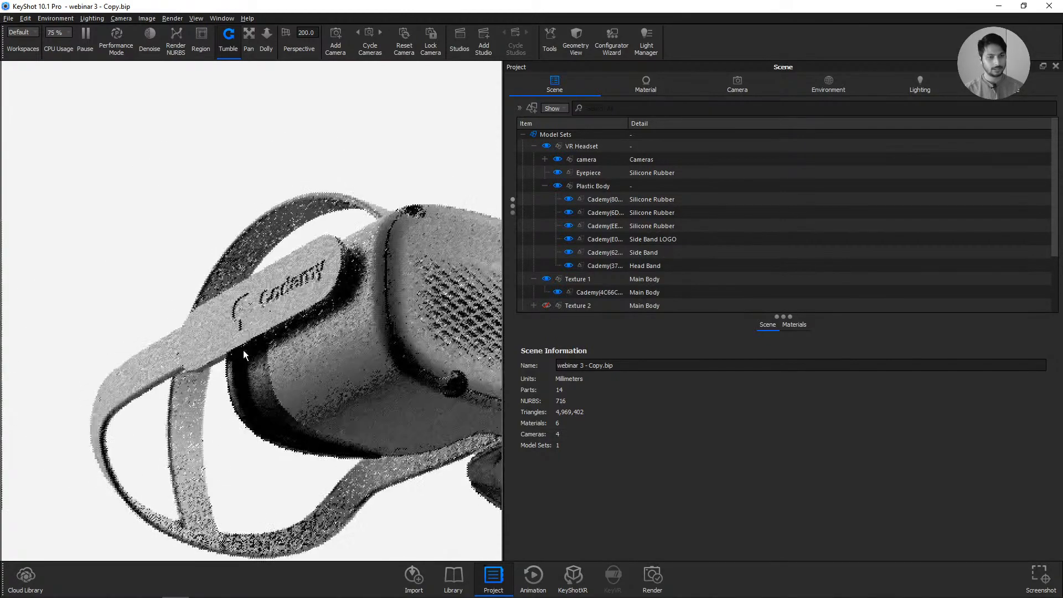
{"action": "scroll", "coordinate": [243, 350], "scroll_direction": "up", "scroll_amount": 5}
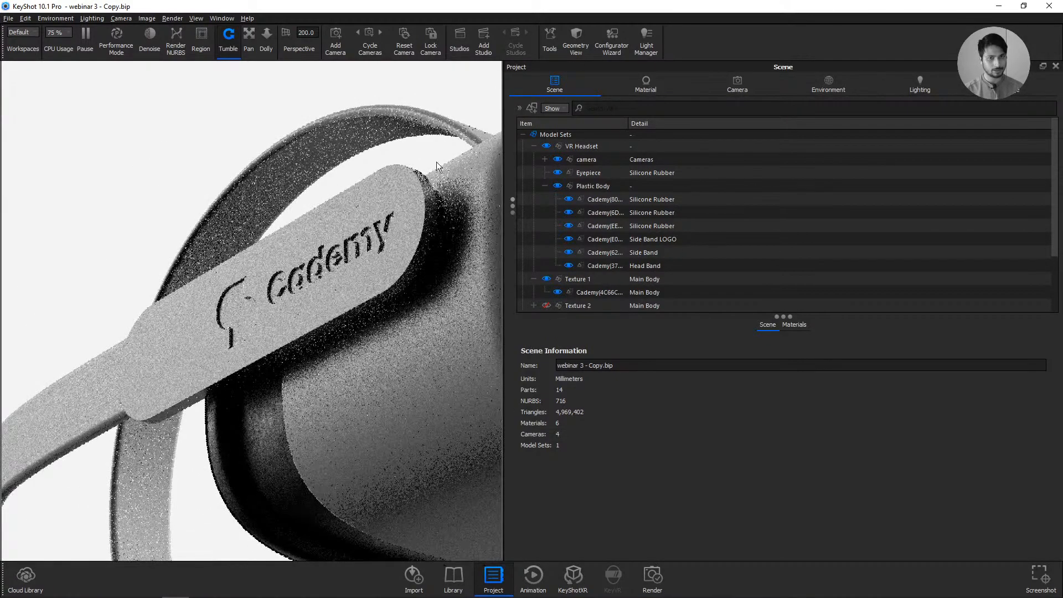
{"action": "left_click", "coordinate": [382, 249]}
{"action": "left_click_drag", "start_coordinate": [1029, 498], "coordinate": [980, 494]}
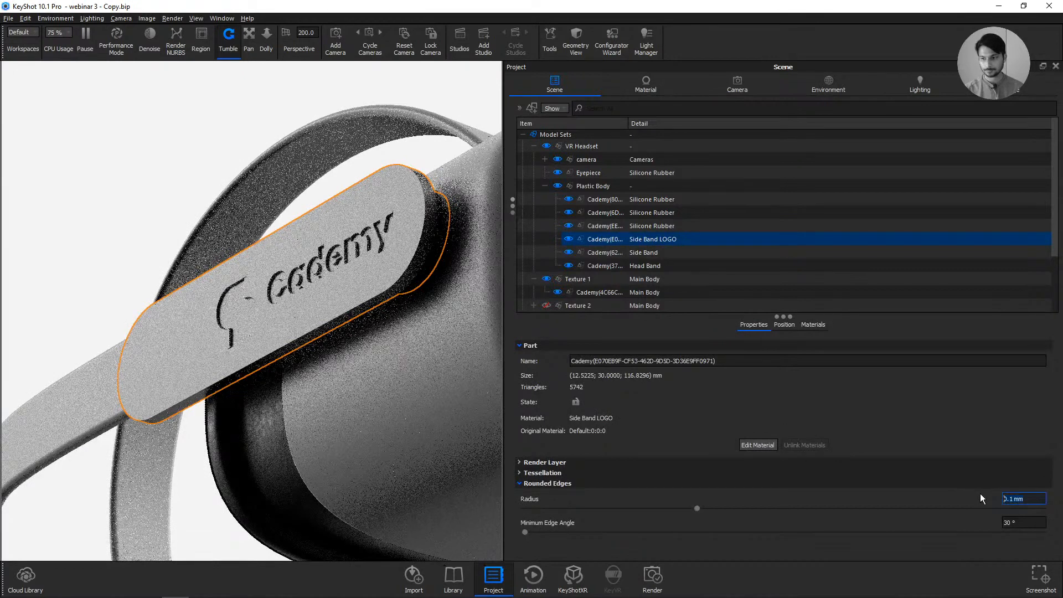
{"action": "type", "text": "1"}
{"action": "key", "text": "Return"}
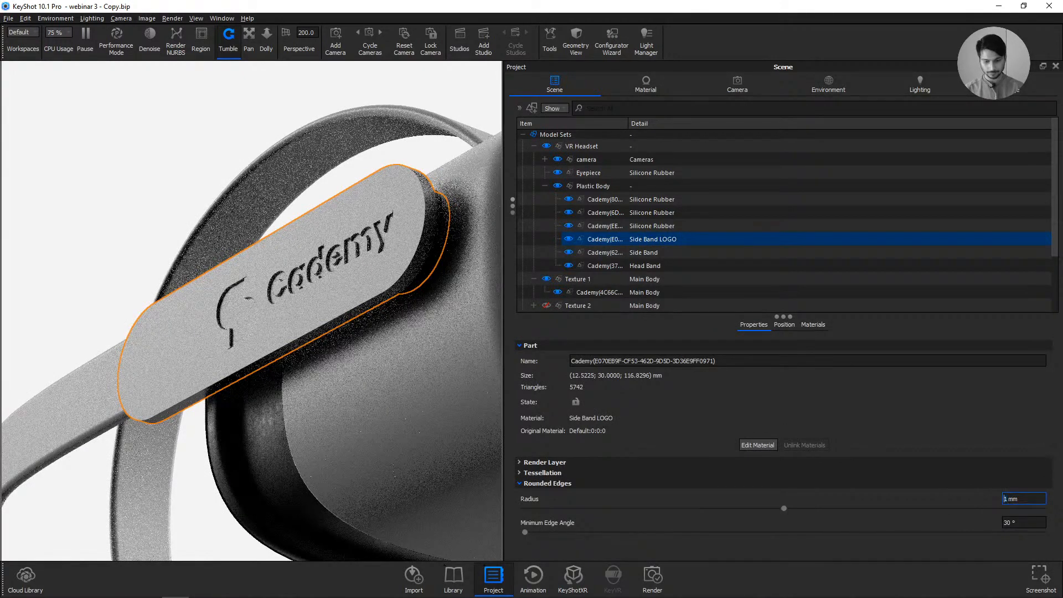
{"action": "key", "text": "alt+Tab"}
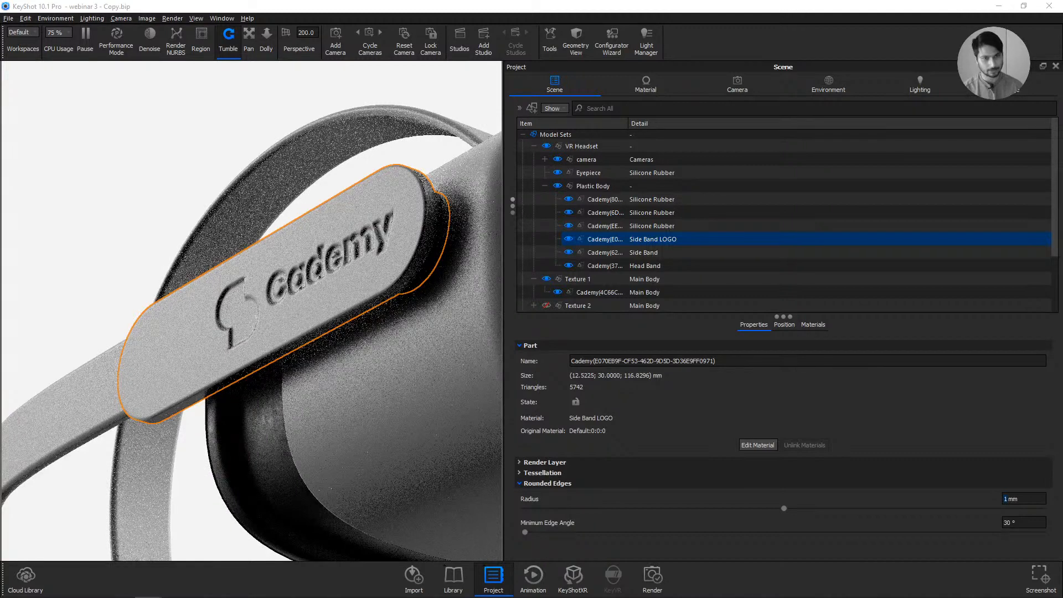
- Deselect the side band and examine its engraved logo and rounded edges from a wider view of the headset
{"action": "left_click", "coordinate": [157, 224]}
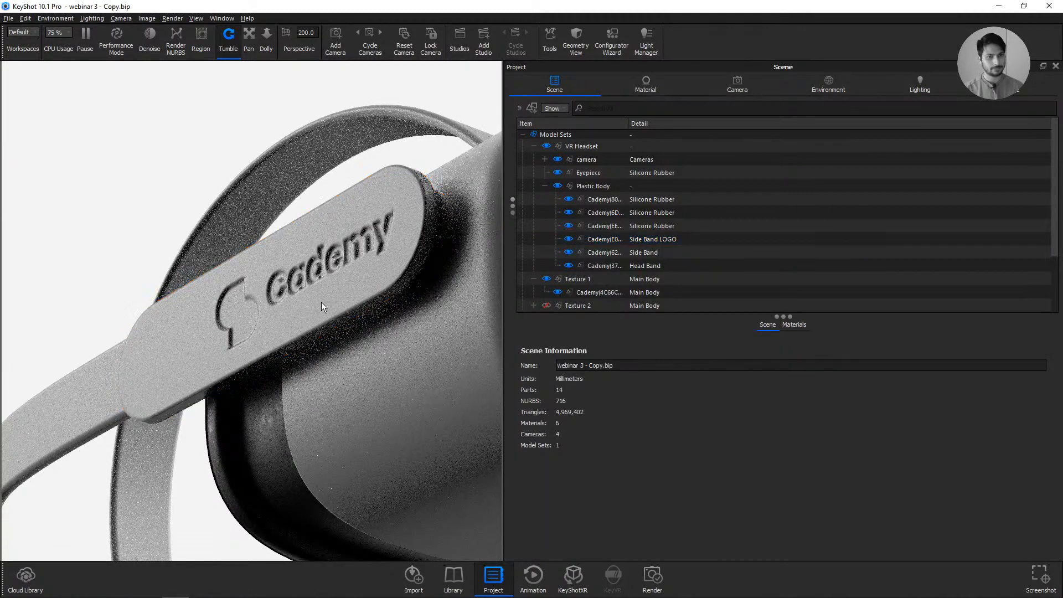
{"action": "scroll", "coordinate": [321, 301], "scroll_direction": "down", "scroll_amount": 3}
{"action": "scroll", "coordinate": [321, 301], "scroll_direction": "down", "scroll_amount": 2}
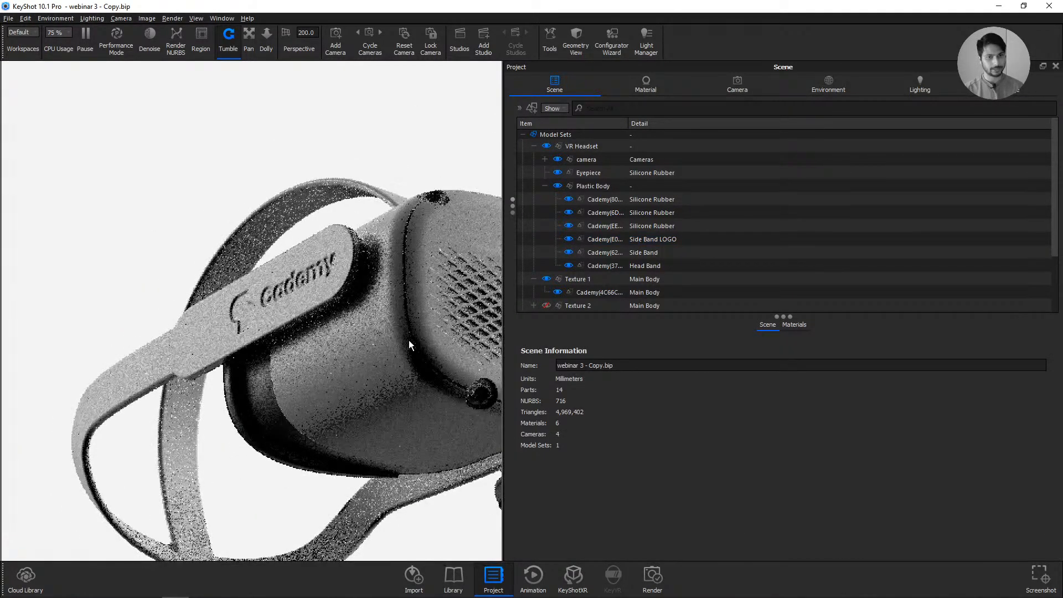
{"action": "left_click", "coordinate": [281, 308]}
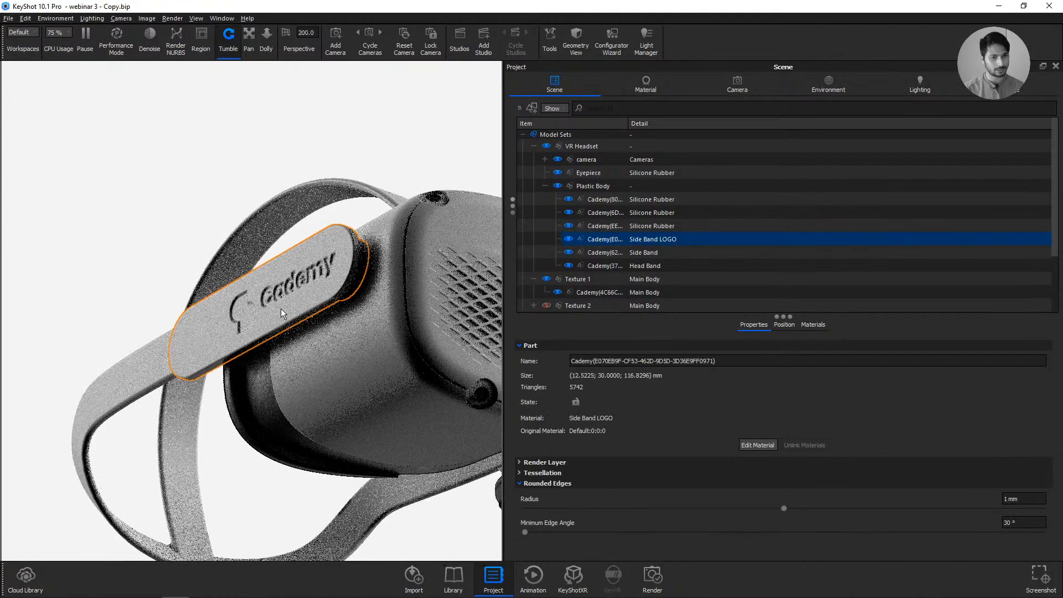
{"action": "left_click", "coordinate": [188, 229]}
{"action": "left_click_drag", "start_coordinate": [188, 228], "coordinate": [284, 182]}
- Select the Head Band, start Re-Tessellate on it, and preview its wireframe at a Tessellation Quality of 0.4
{"action": "left_click", "coordinate": [278, 168]}
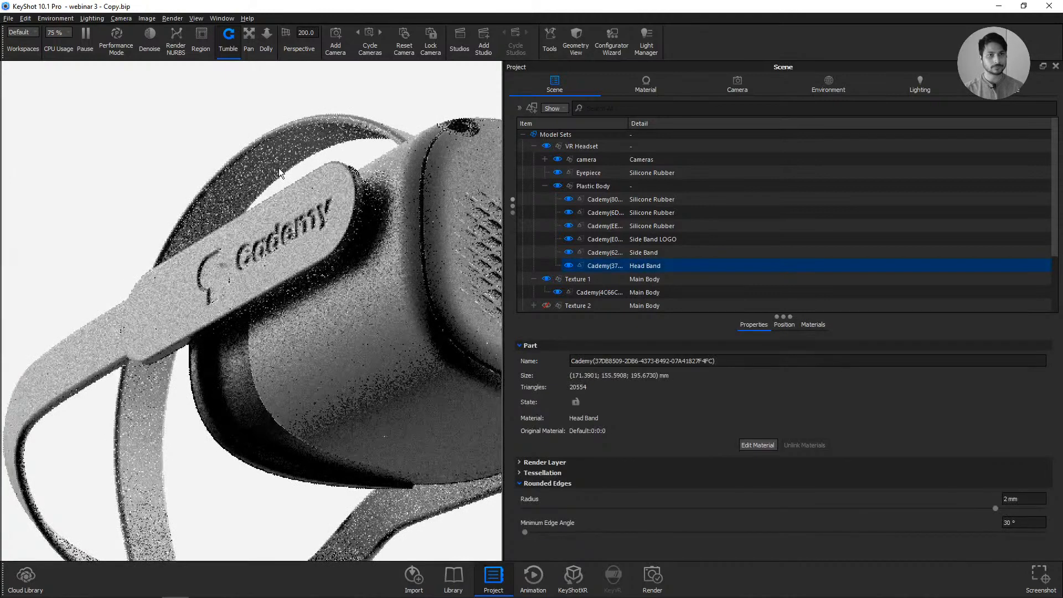
{"action": "scroll", "coordinate": [277, 179], "scroll_direction": "down", "scroll_amount": 3}
{"action": "scroll", "coordinate": [287, 168], "scroll_direction": "up", "scroll_amount": 5}
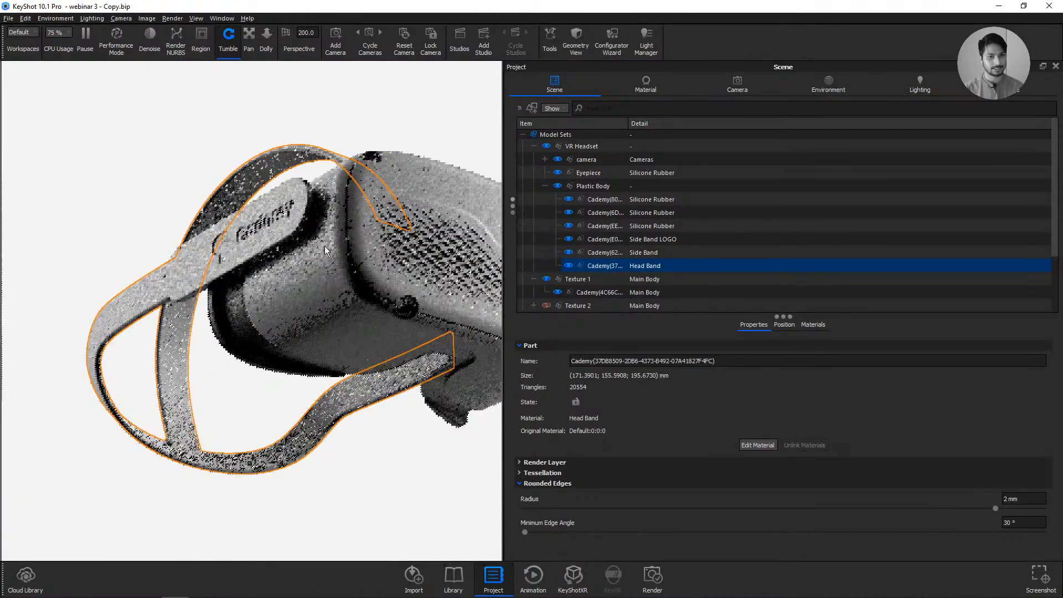
{"action": "right_click", "coordinate": [284, 161]}
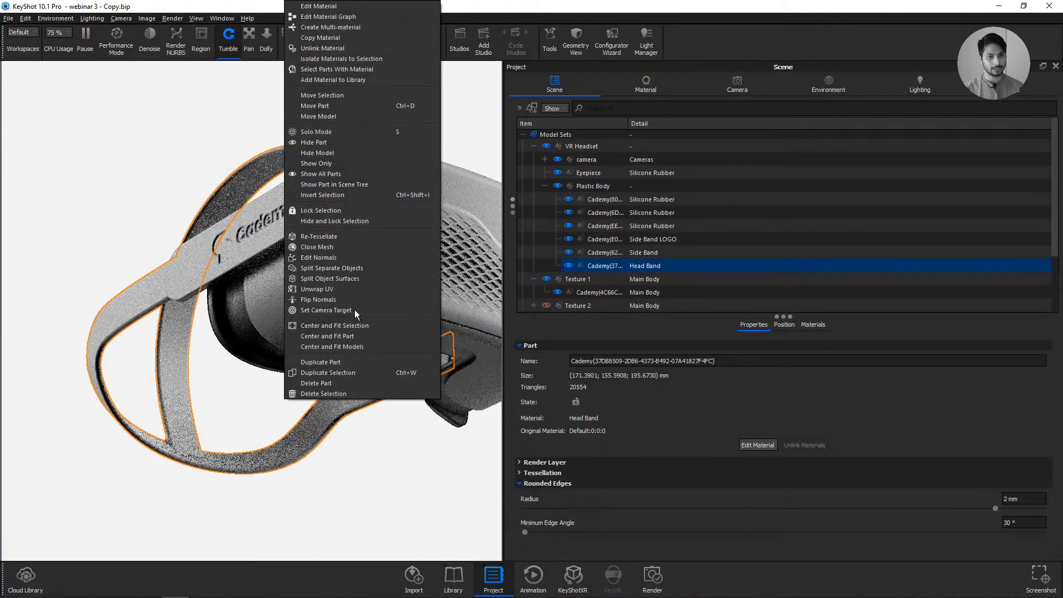
{"action": "left_click", "coordinate": [319, 237]}
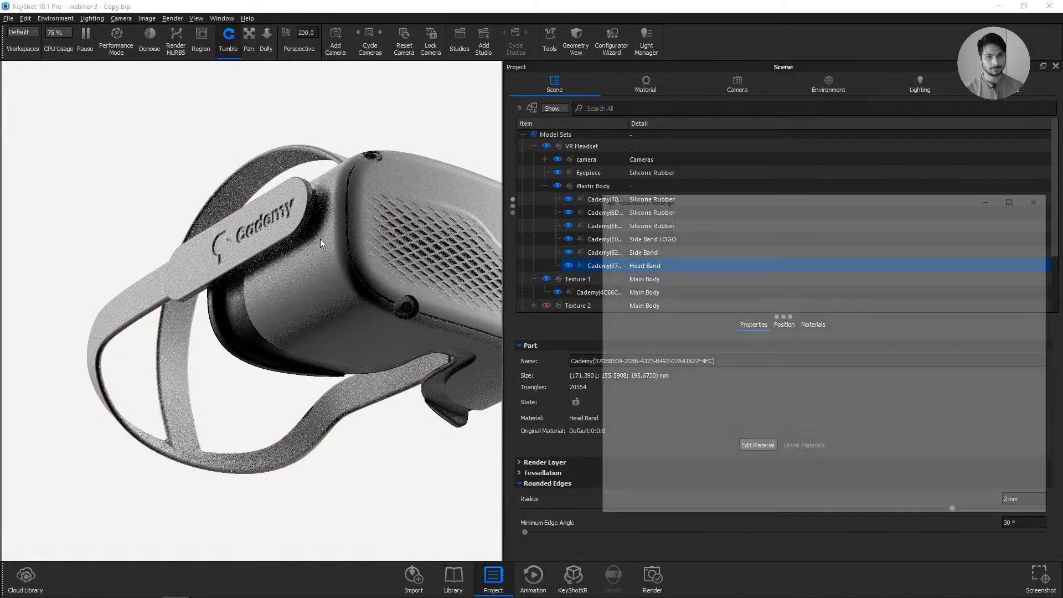
{"action": "left_click_drag", "start_coordinate": [740, 201], "coordinate": [437, 130]}
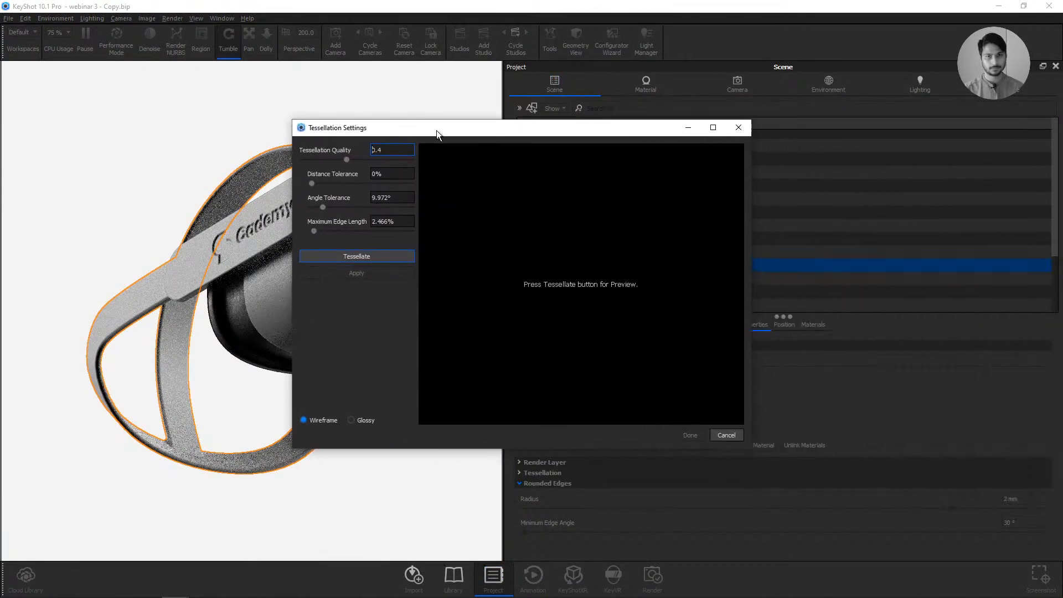
{"action": "left_click", "coordinate": [364, 256]}
{"action": "left_click_drag", "start_coordinate": [536, 284], "coordinate": [554, 317]}
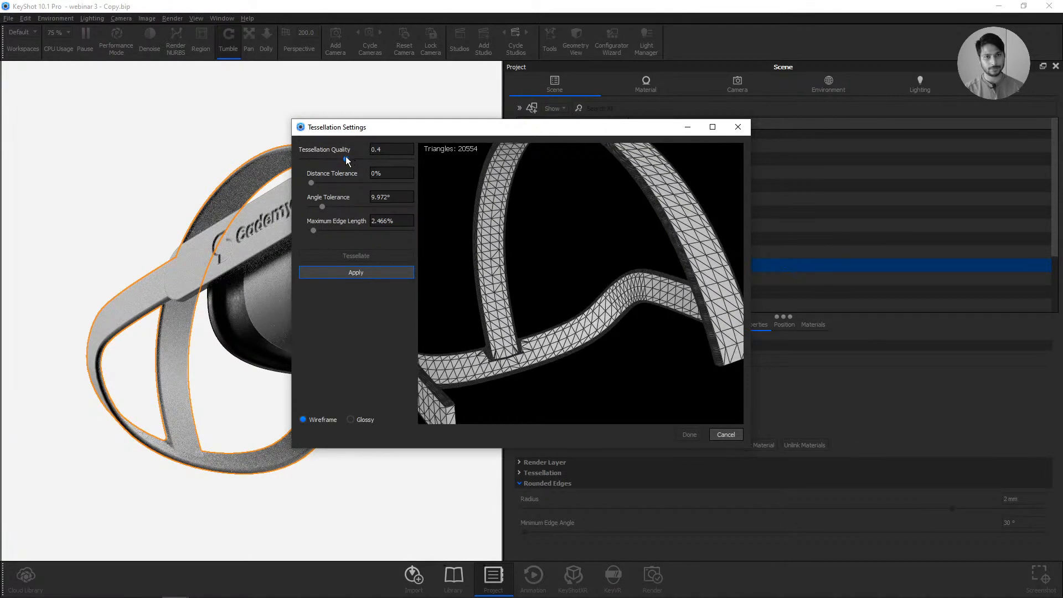
- Preview the head band's tessellation at a quality of 0.536 in wireframe display
{"action": "left_click_drag", "start_coordinate": [347, 159], "coordinate": [361, 159]}
{"action": "left_click", "coordinate": [370, 254]}
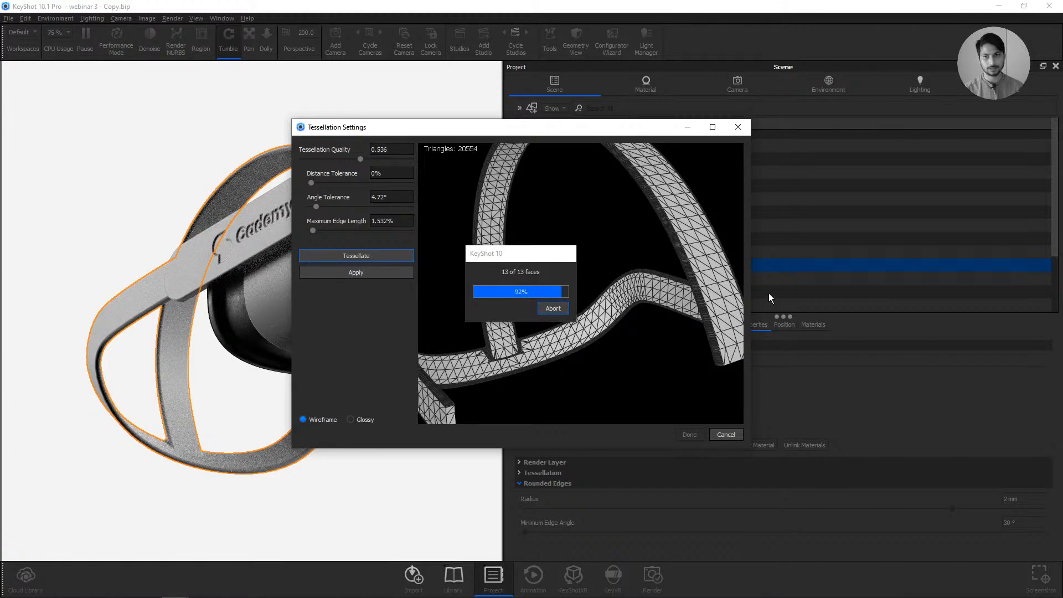
{"action": "left_click", "coordinate": [350, 419]}
{"action": "left_click", "coordinate": [329, 420]}
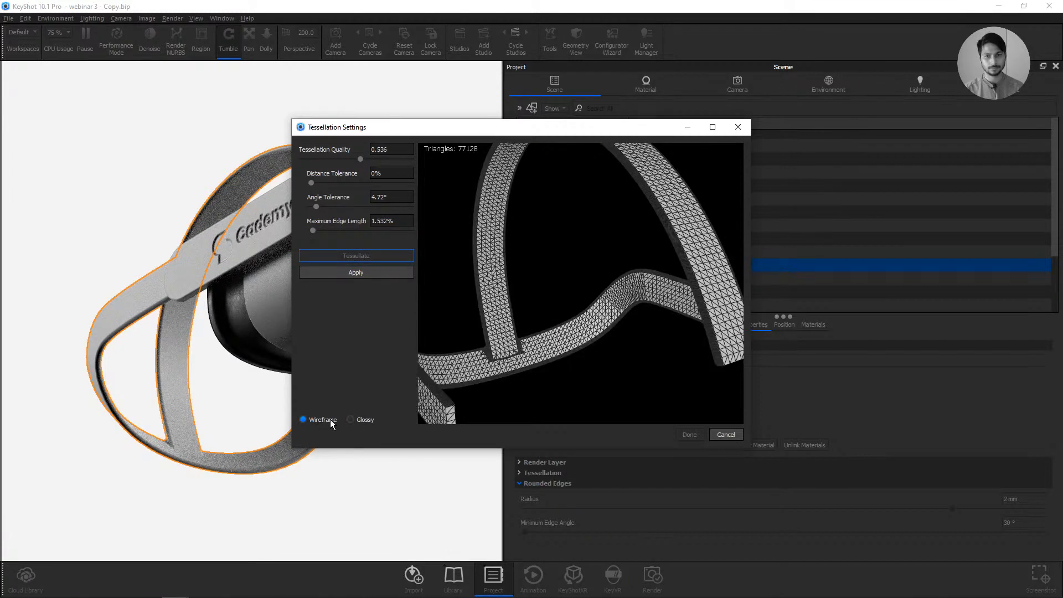
- Tessellate the head band at a quality of 0.021 and apply the coarse mesh to the model
{"action": "left_click_drag", "start_coordinate": [355, 160], "coordinate": [311, 170]}
{"action": "left_click", "coordinate": [353, 256]}
{"action": "left_click", "coordinate": [356, 256]}
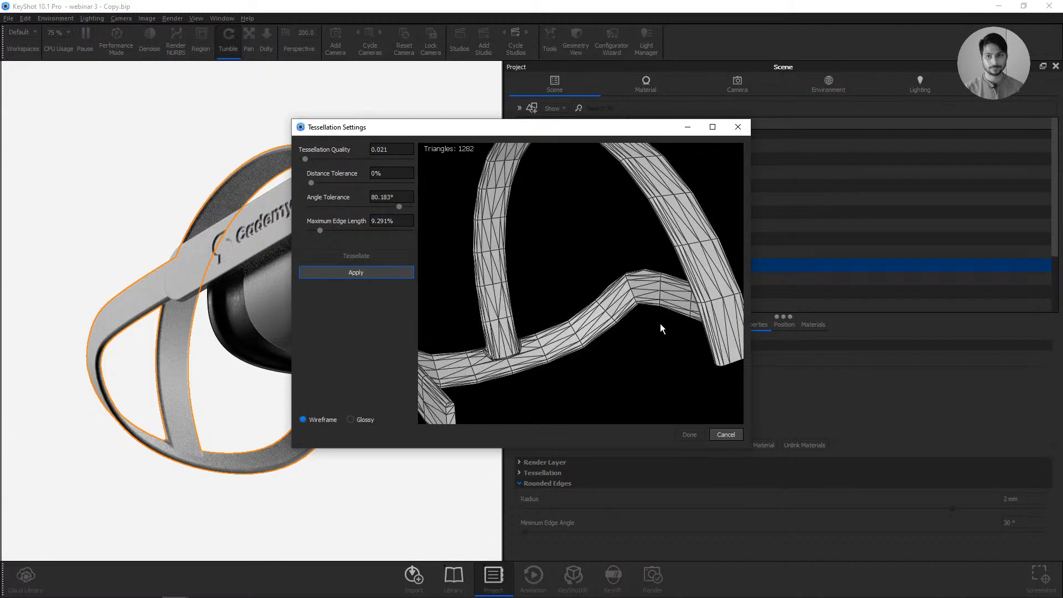
{"action": "mouse_move", "coordinate": [660, 324]}
{"action": "left_mouse_down"}
{"action": "mouse_move", "coordinate": [638, 255]}
{"action": "mouse_move", "coordinate": [661, 332]}
{"action": "left_mouse_up"}
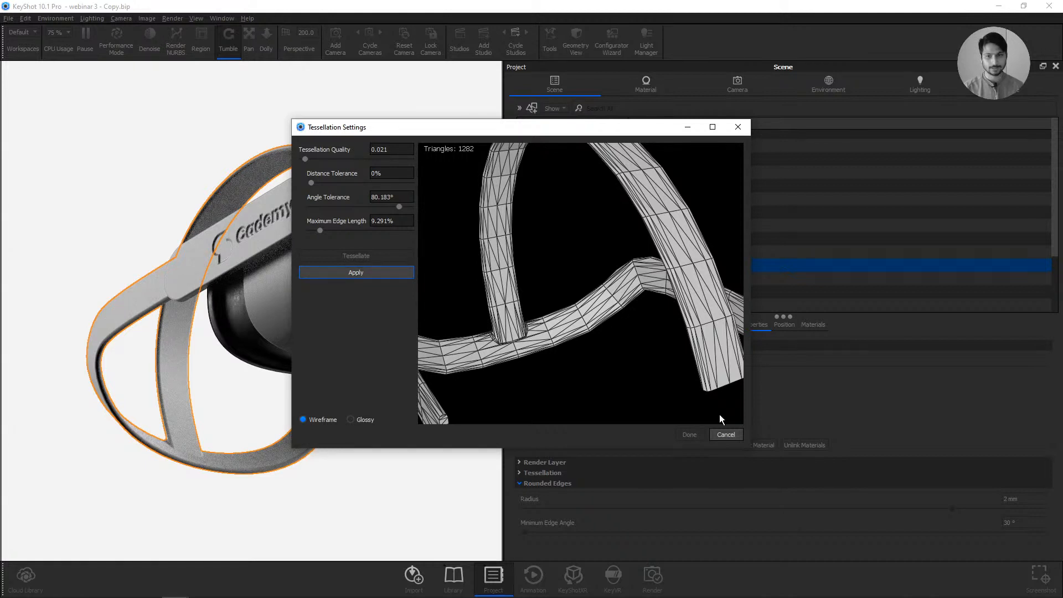
{"action": "left_click", "coordinate": [361, 270]}
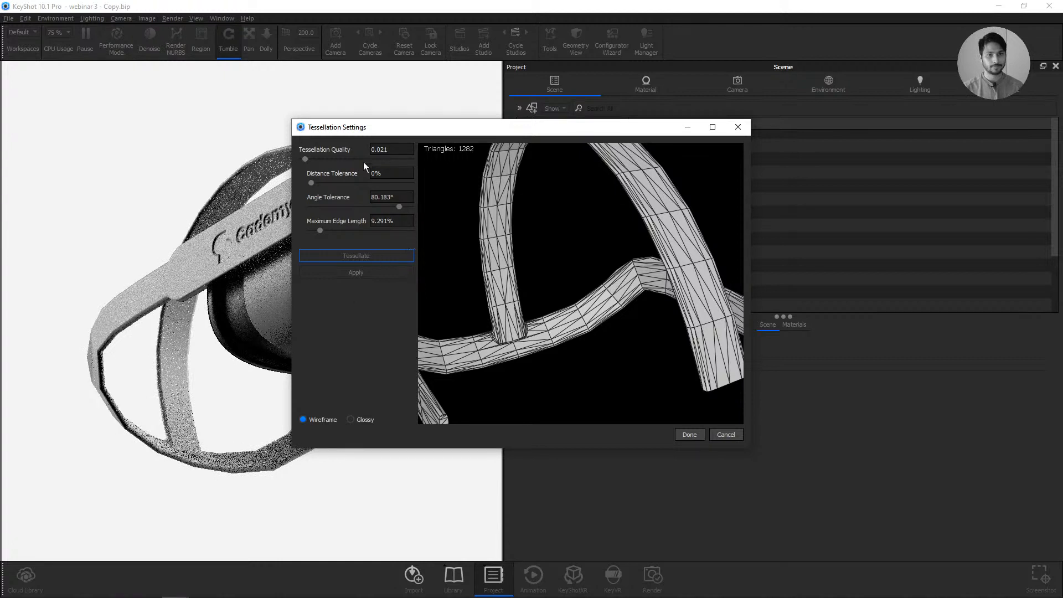
- Try a Tessellation Quality of 0.17 for the head band, cancel the re-tessellation, and deselect the part
{"action": "left_click_drag", "start_coordinate": [306, 158], "coordinate": [322, 159]}
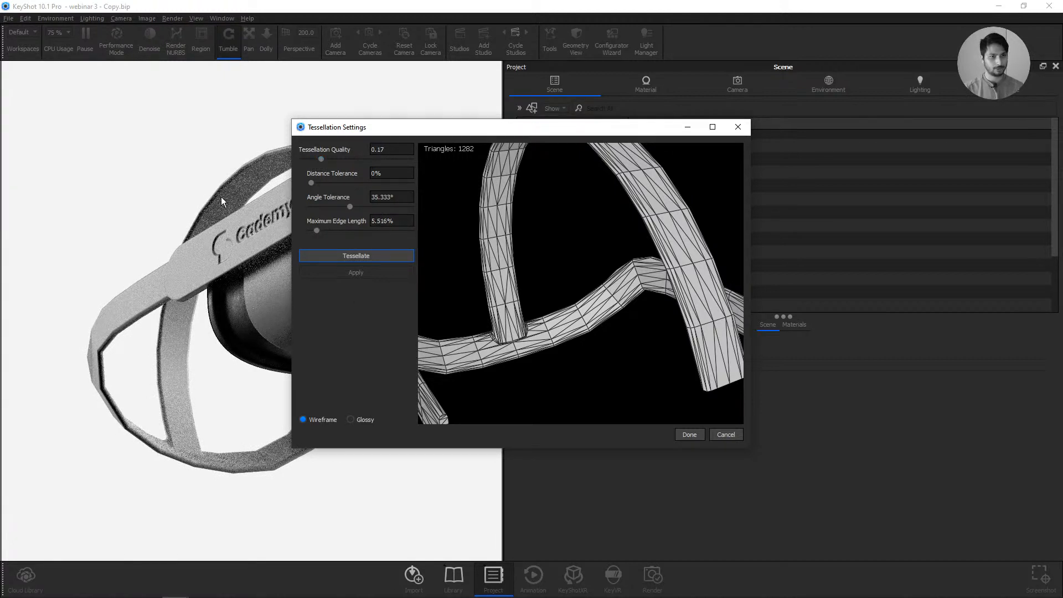
{"action": "left_click", "coordinate": [720, 435]}
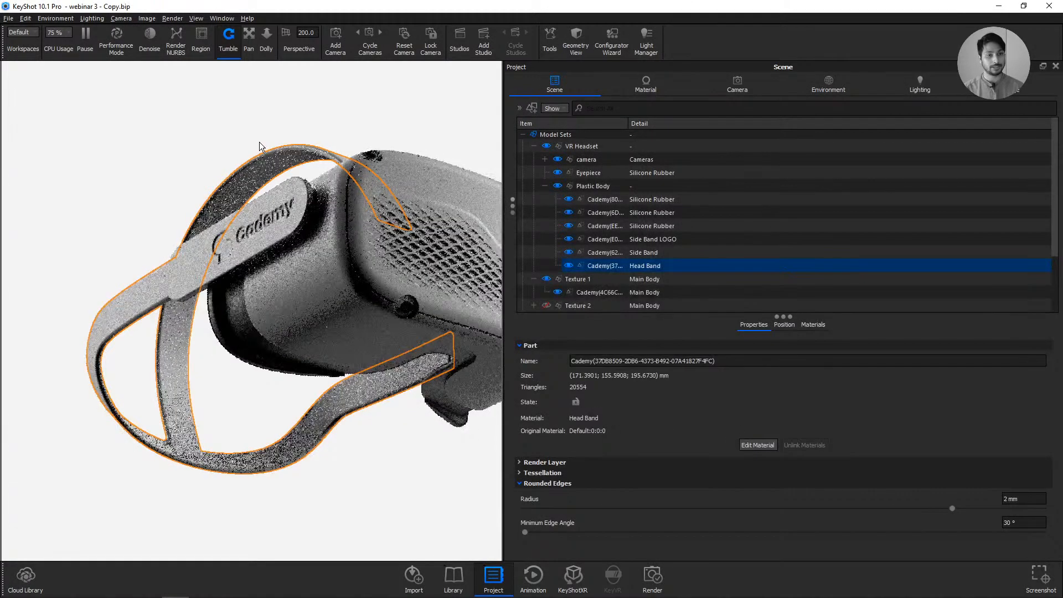
{"action": "left_click", "coordinate": [256, 136]}
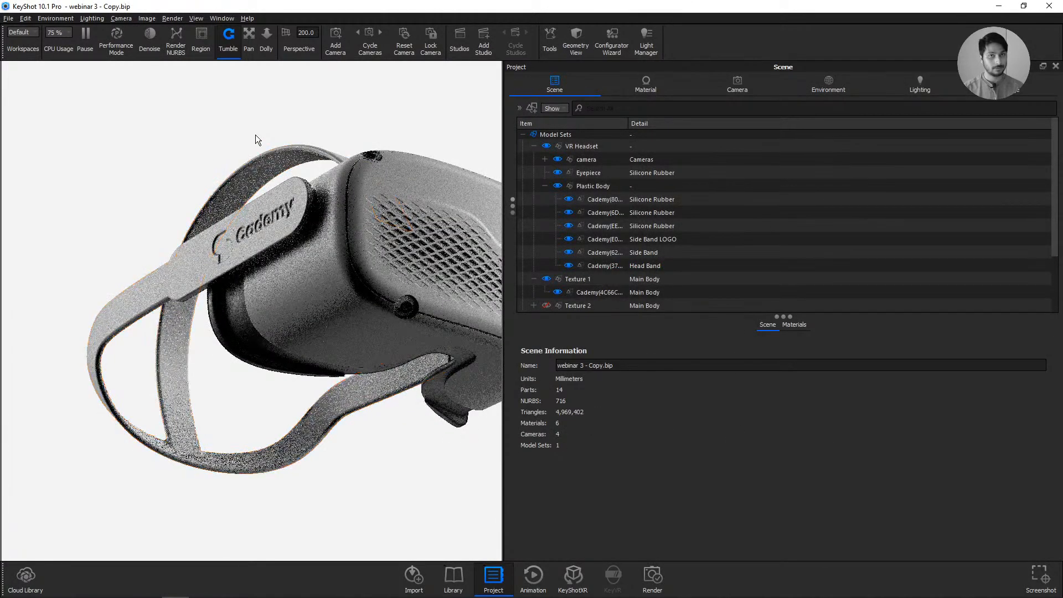
- Re-tessellate the head band again with a preview at a quality of 0.356, and cancel the changes
{"action": "right_click", "coordinate": [263, 167]}
{"action": "left_click", "coordinate": [301, 383]}
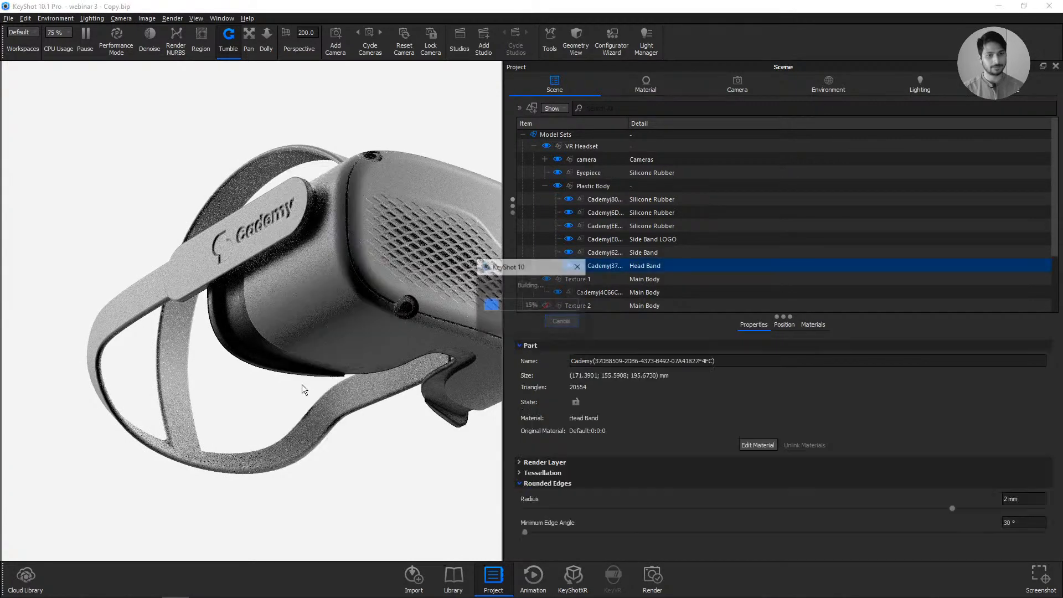
{"action": "left_click", "coordinate": [363, 255]}
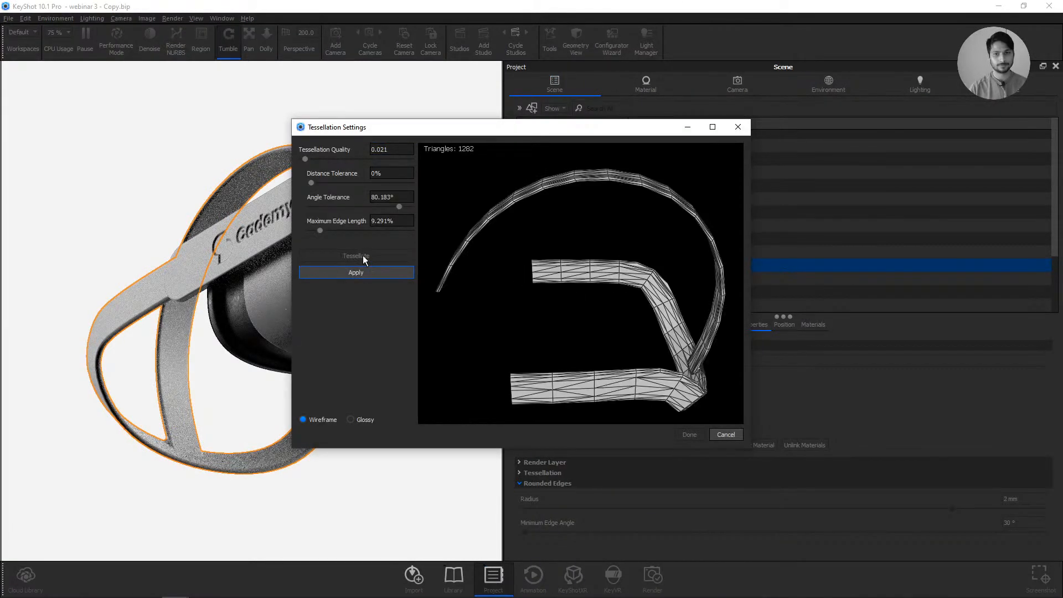
{"action": "left_click_drag", "start_coordinate": [305, 159], "coordinate": [341, 160]}
{"action": "left_click", "coordinate": [357, 256]}
{"action": "left_click", "coordinate": [387, 257]}
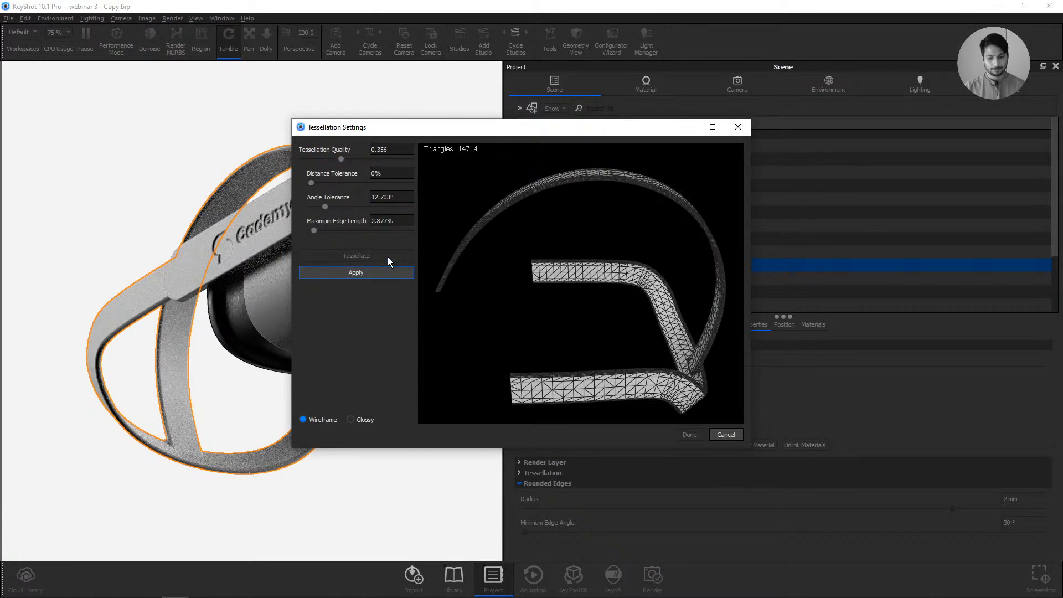
{"action": "left_click", "coordinate": [720, 434]}
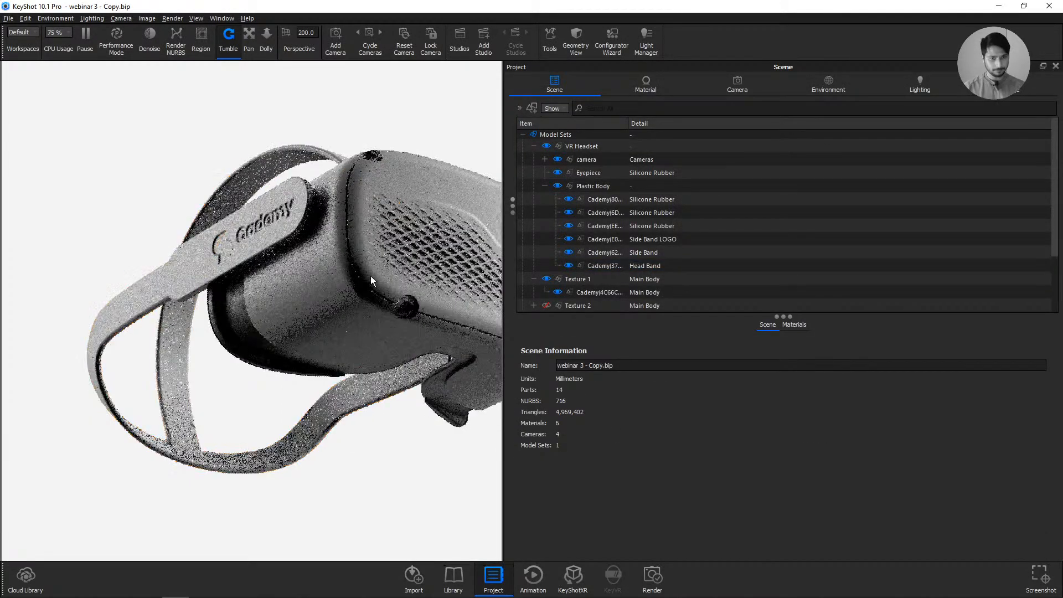
- Activate Camera 5 to show the whole headset and pause the real-time render
{"action": "left_click", "coordinate": [606, 226]}
{"action": "left_click", "coordinate": [737, 86]}
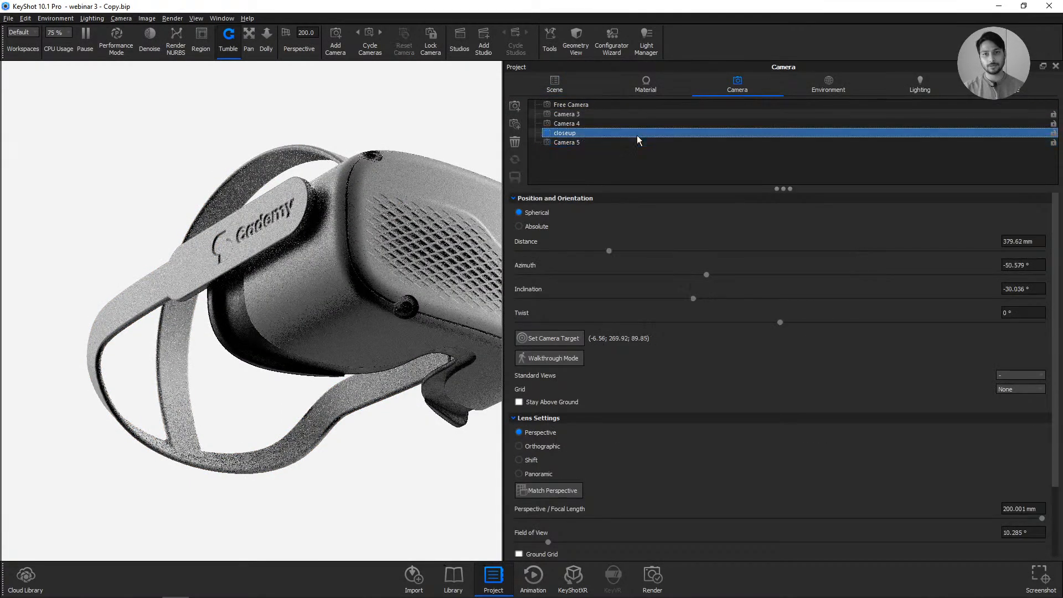
{"action": "left_click", "coordinate": [630, 142]}
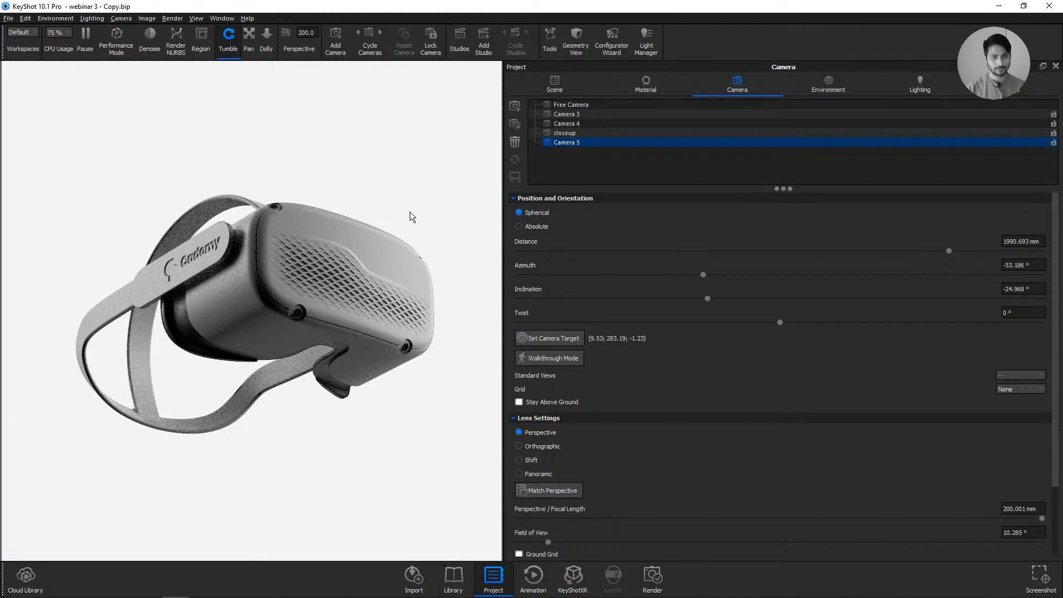
{"action": "left_click", "coordinate": [91, 41]}
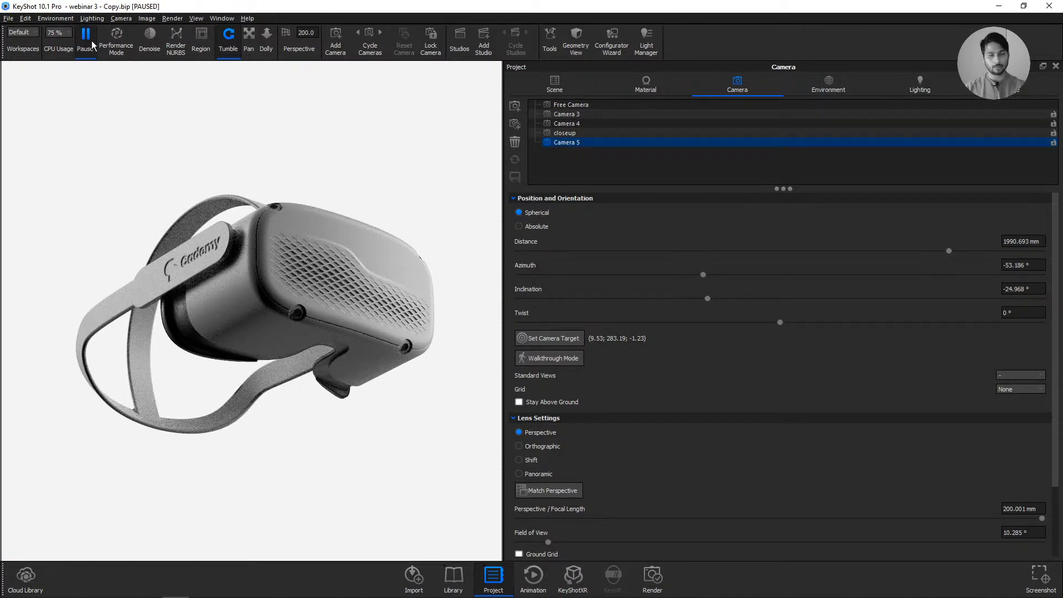
- Open the Cademy_Keyshot_webinar3_Cloth bundle from File Explorer as a scene, extracting its files to the KeyShot Resources folder
{"action": "mouse_move", "coordinate": [121, 589]}
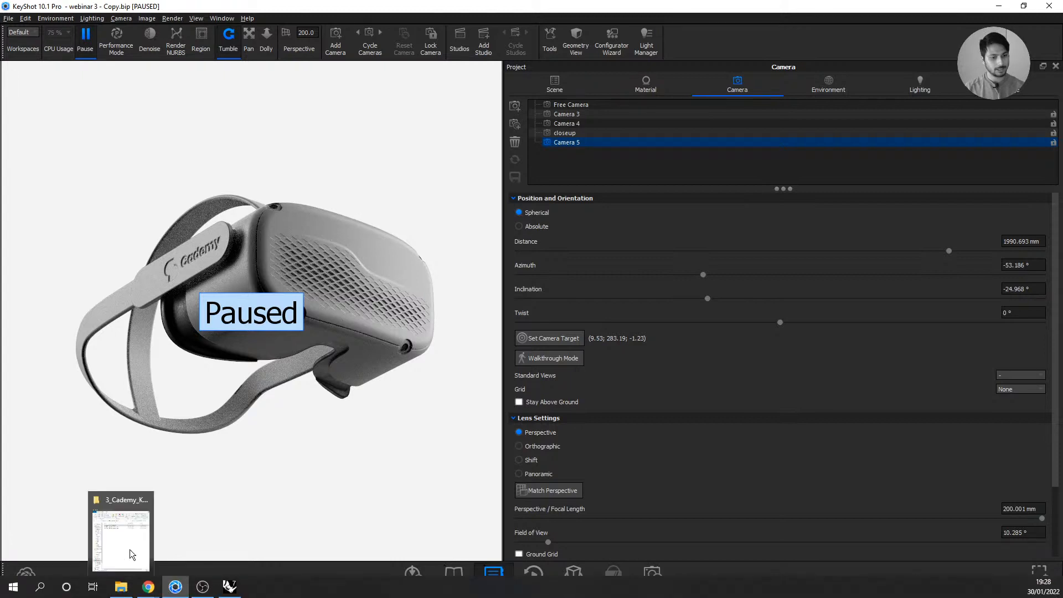
{"action": "left_click", "coordinate": [130, 548]}
{"action": "left_click", "coordinate": [686, 201]}
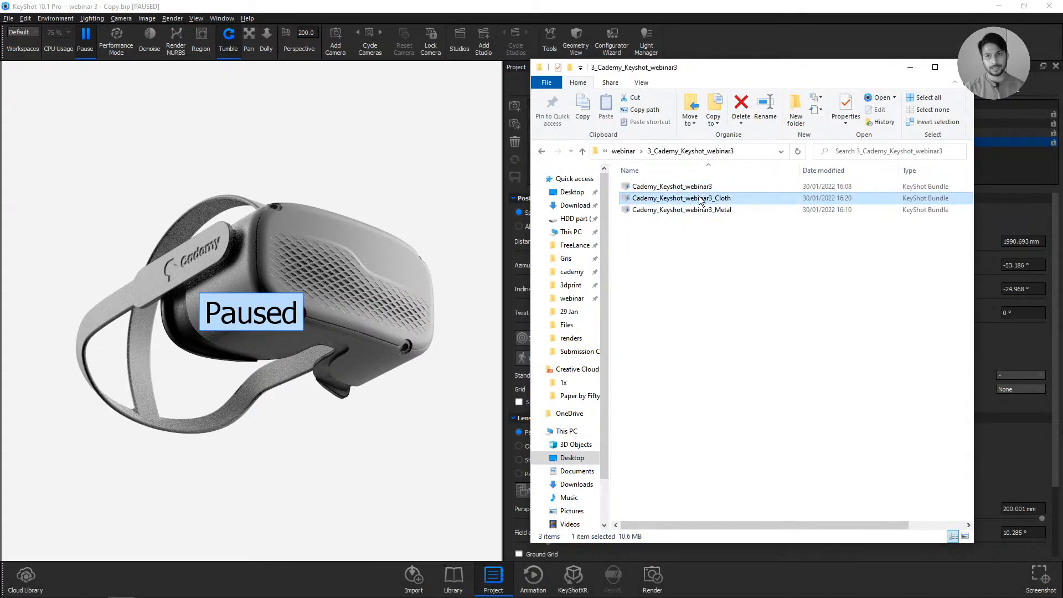
{"action": "left_click_drag", "start_coordinate": [700, 200], "coordinate": [404, 203]}
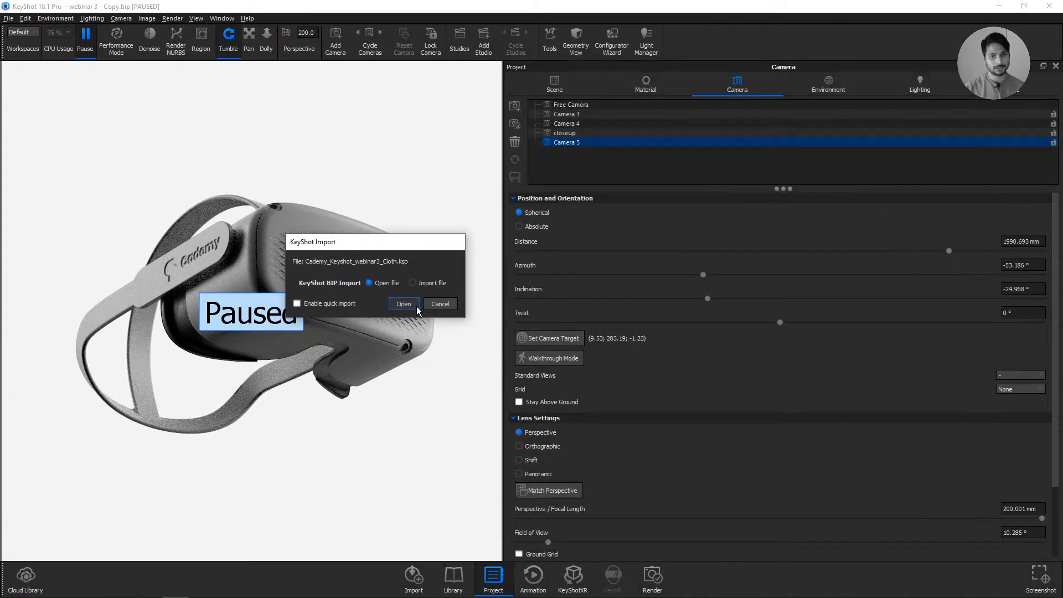
{"action": "left_click", "coordinate": [410, 306]}
{"action": "left_click", "coordinate": [525, 322]}
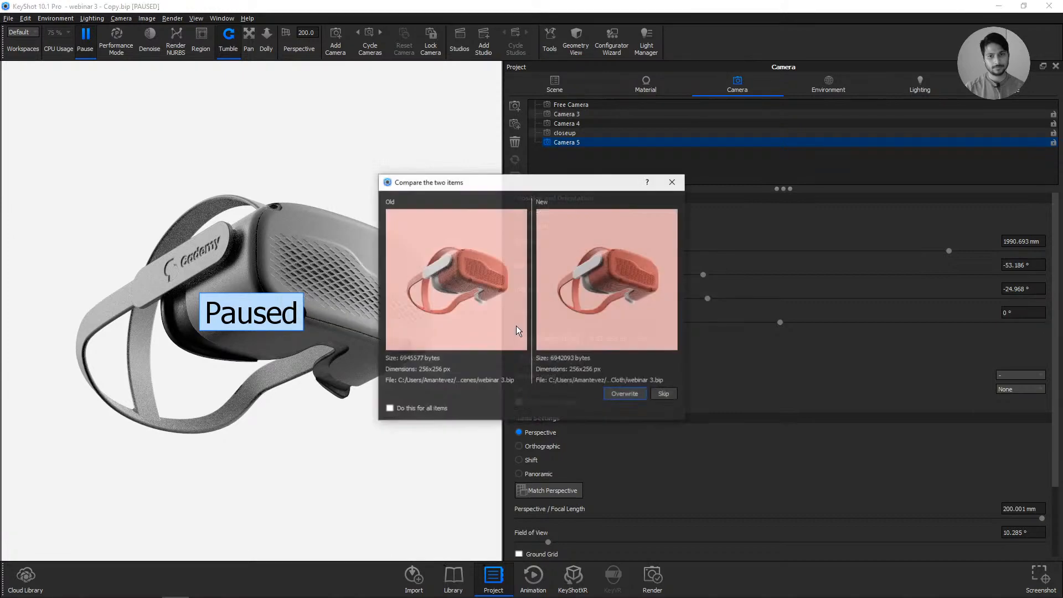
- Skip overwriting the existing resource files and discard the current scene's changes to load the cloth scene
{"action": "left_click", "coordinate": [663, 393]}
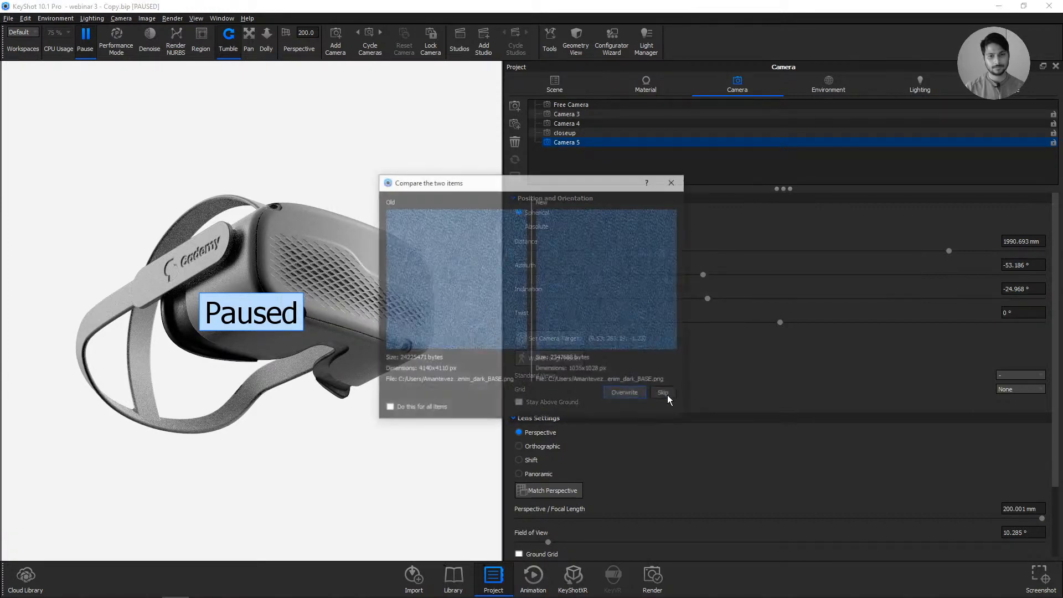
{"action": "left_click", "coordinate": [663, 394]}
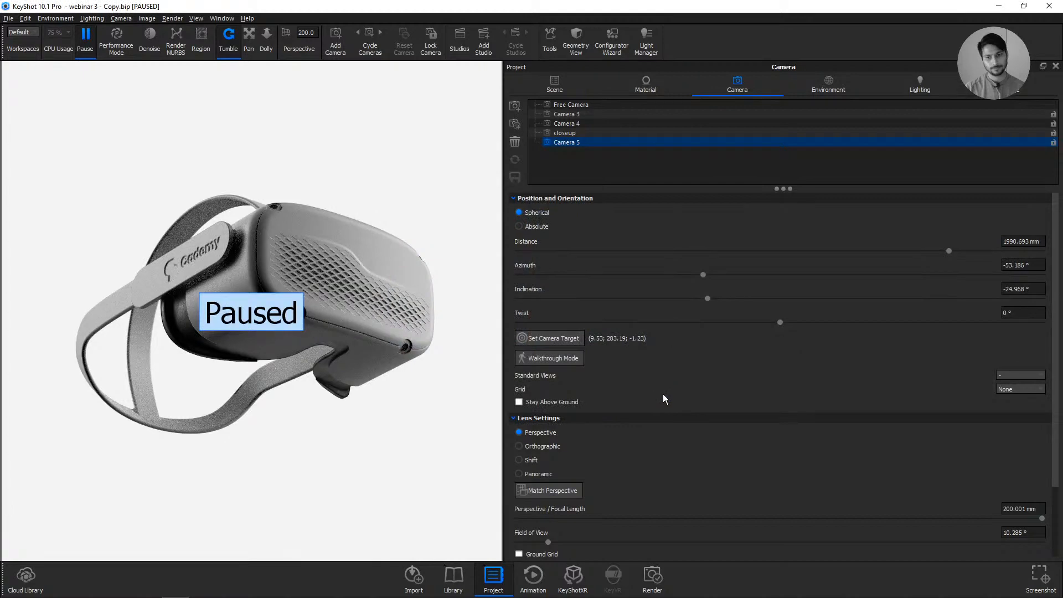
{"action": "left_click", "coordinate": [663, 393]}
{"action": "left_click", "coordinate": [664, 394]}
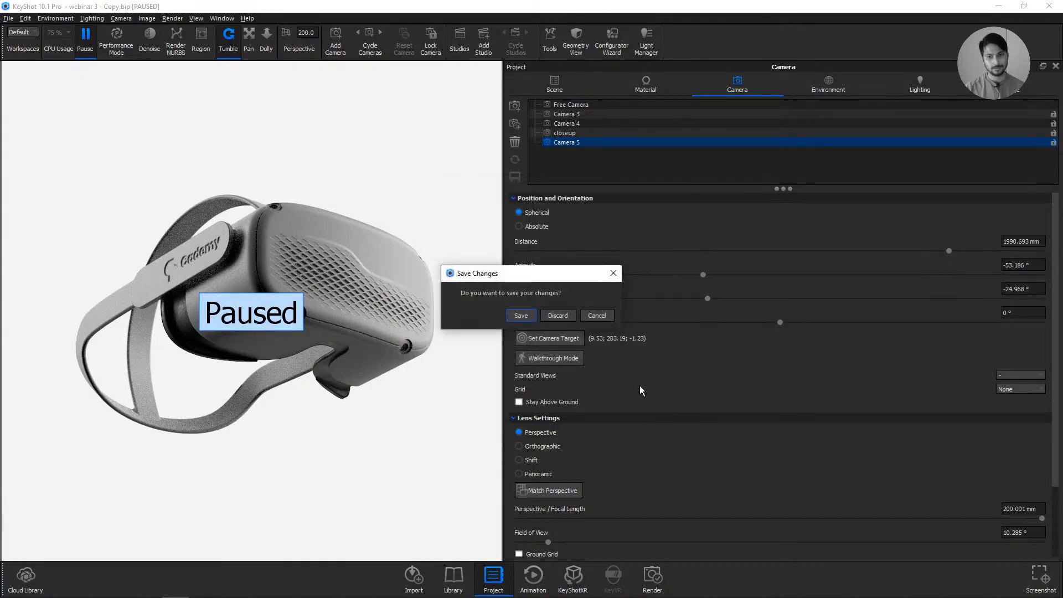
{"action": "left_click", "coordinate": [557, 315]}
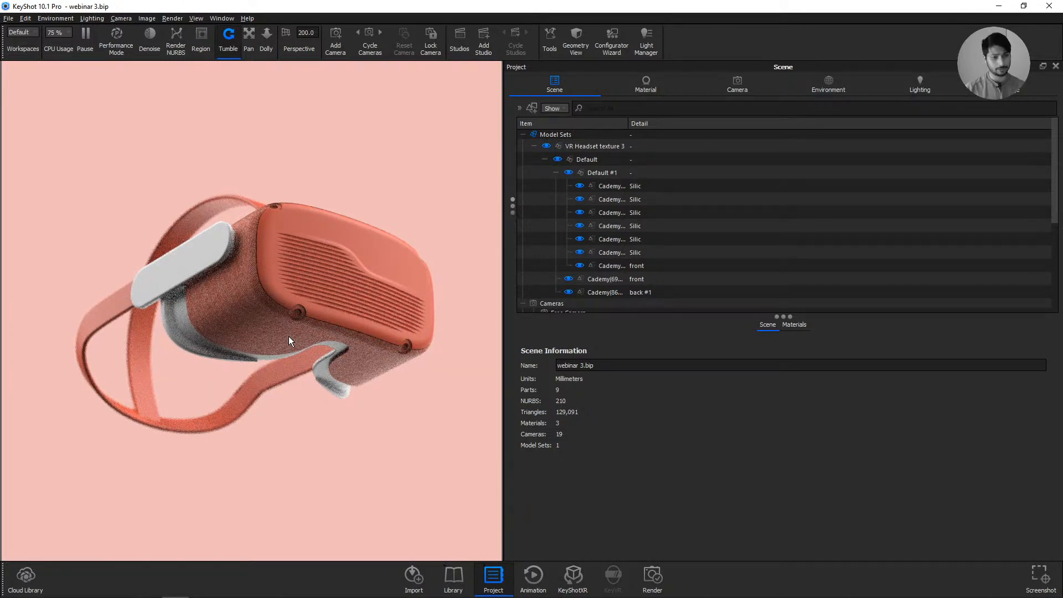
- Open the packaged metal headset scene from File Explorer, extracting its files to the Resources Folder and overwriting the existing webinar 3.bip
{"action": "mouse_move", "coordinate": [121, 586]}
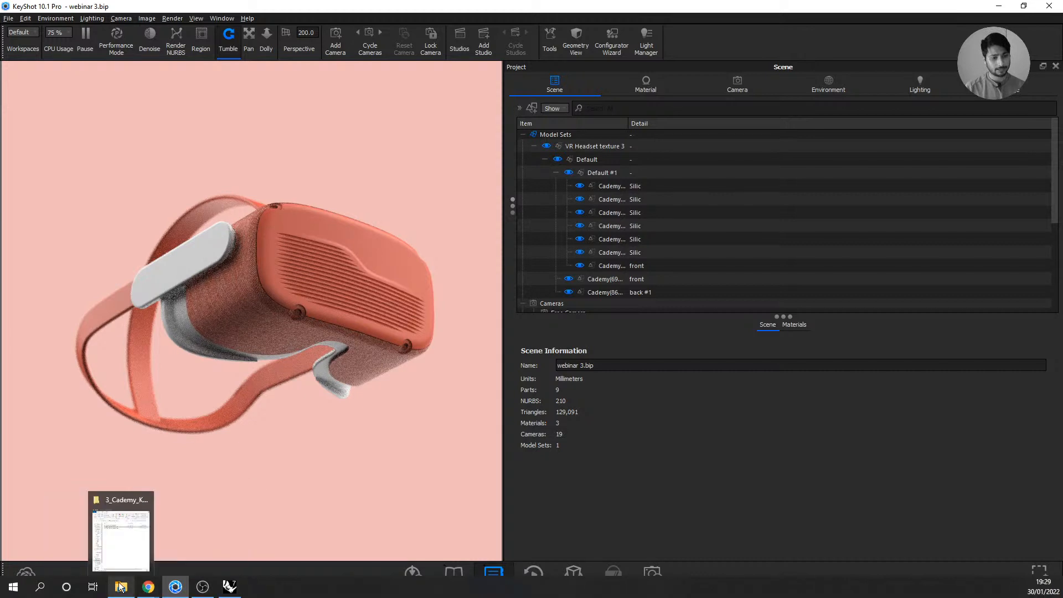
{"action": "left_click", "coordinate": [140, 558]}
{"action": "left_click_drag", "start_coordinate": [672, 210], "coordinate": [404, 278]}
{"action": "left_click", "coordinate": [517, 283]}
{"action": "left_click", "coordinate": [551, 339]}
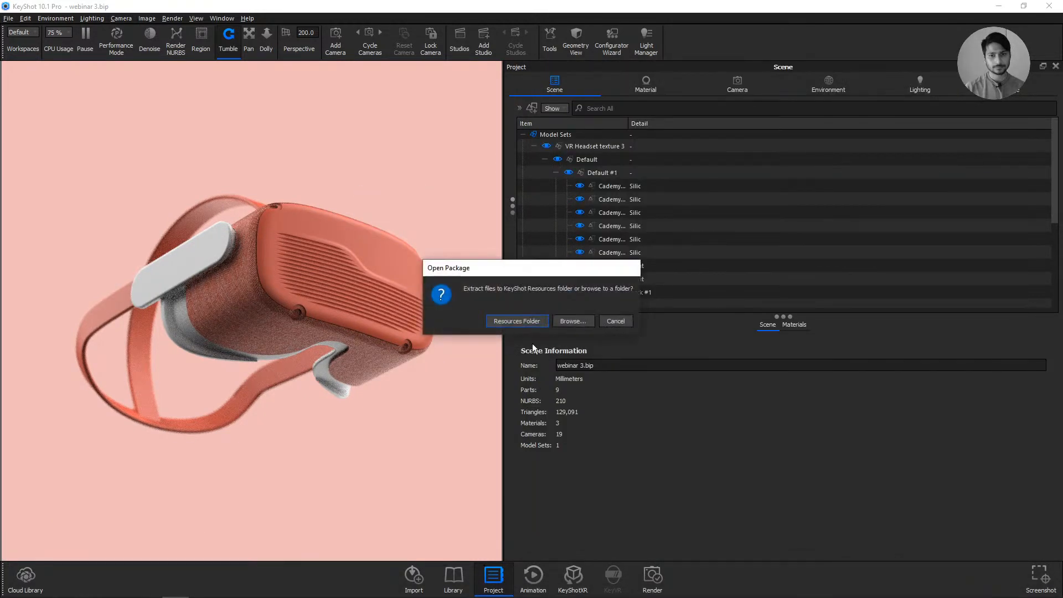
{"action": "left_click", "coordinate": [536, 322]}
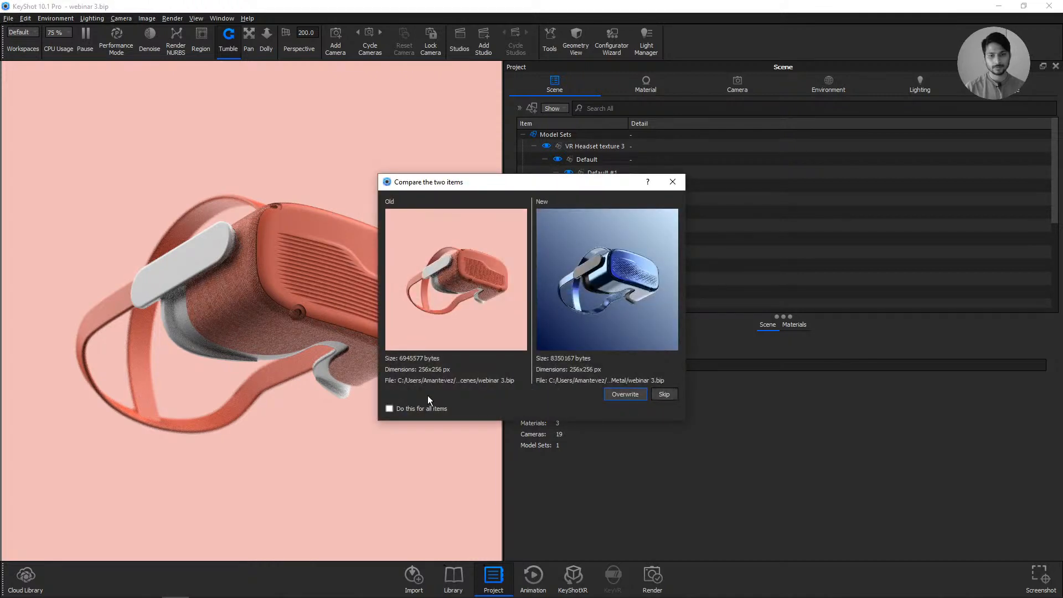
{"action": "left_click", "coordinate": [634, 396]}
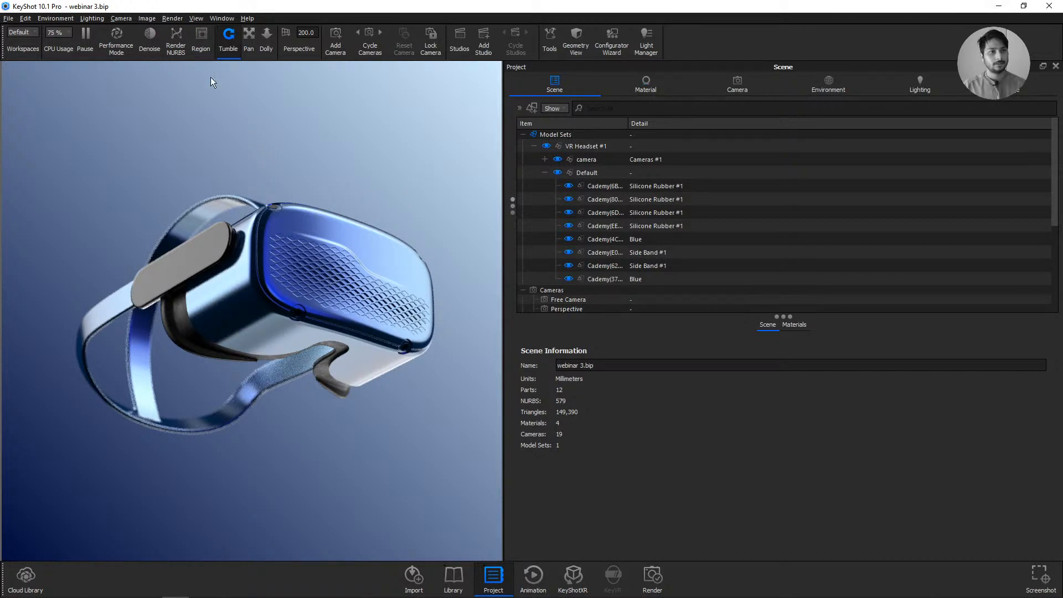
- Pause the real-time render, then switch to Rhino and set the Perspective viewport's display mode to Shaded
{"action": "left_click", "coordinate": [85, 36]}
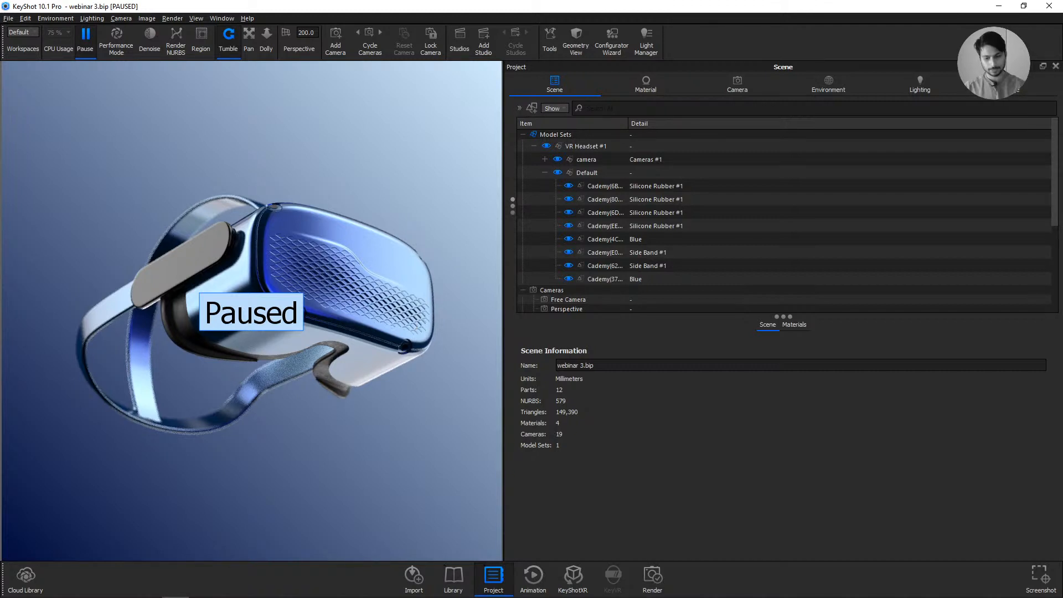
{"action": "left_click", "coordinate": [998, 6]}
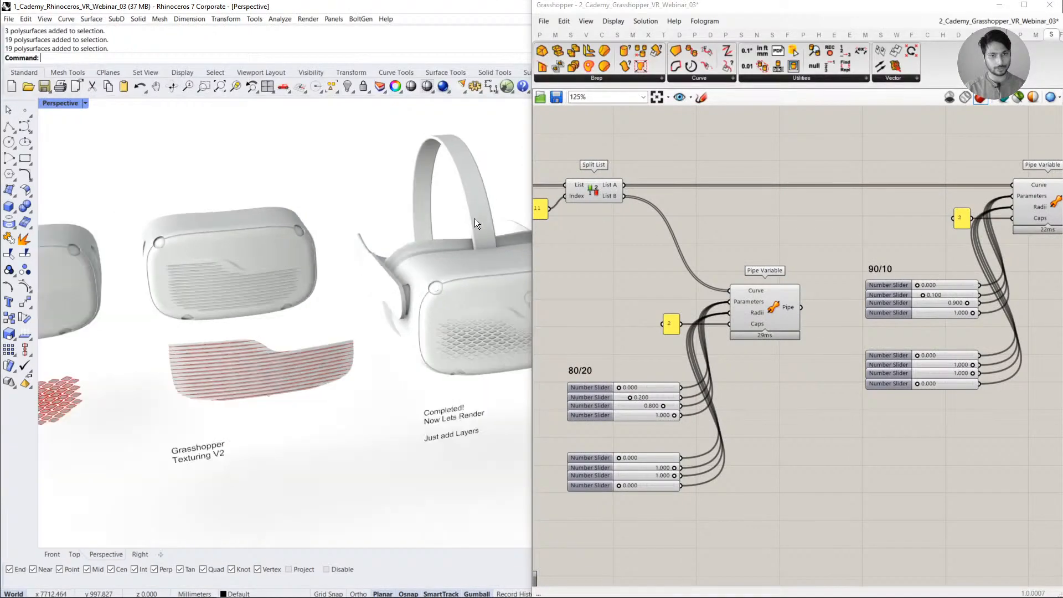
{"action": "scroll", "coordinate": [474, 218], "scroll_direction": "down", "scroll_amount": 4}
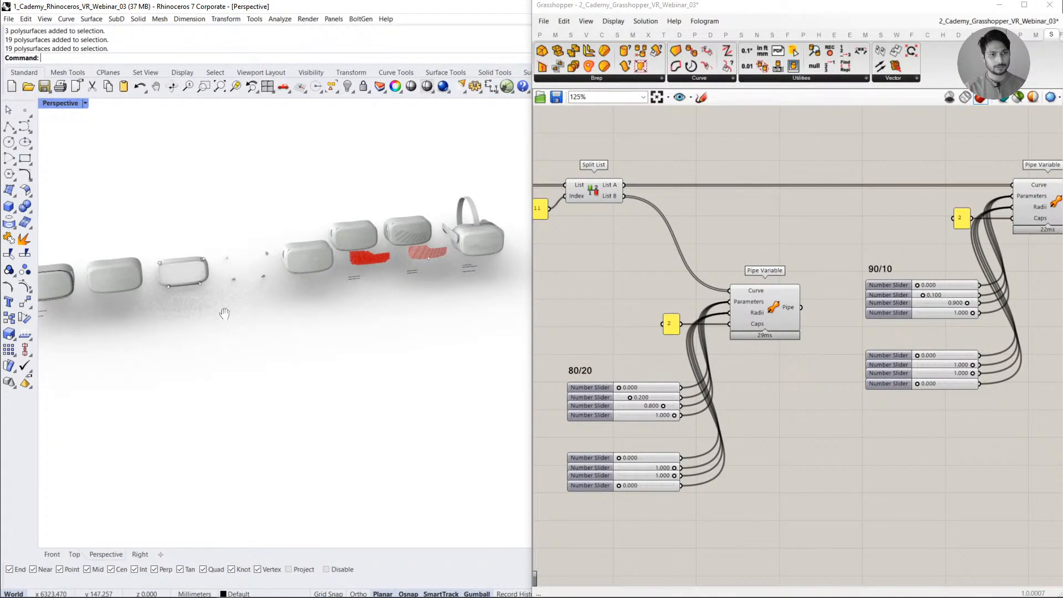
{"action": "right_click_drag", "start_coordinate": [226, 312], "coordinate": [393, 284], "text": "shift"}
{"action": "left_click", "coordinate": [72, 103]}
{"action": "left_click", "coordinate": [78, 144]}
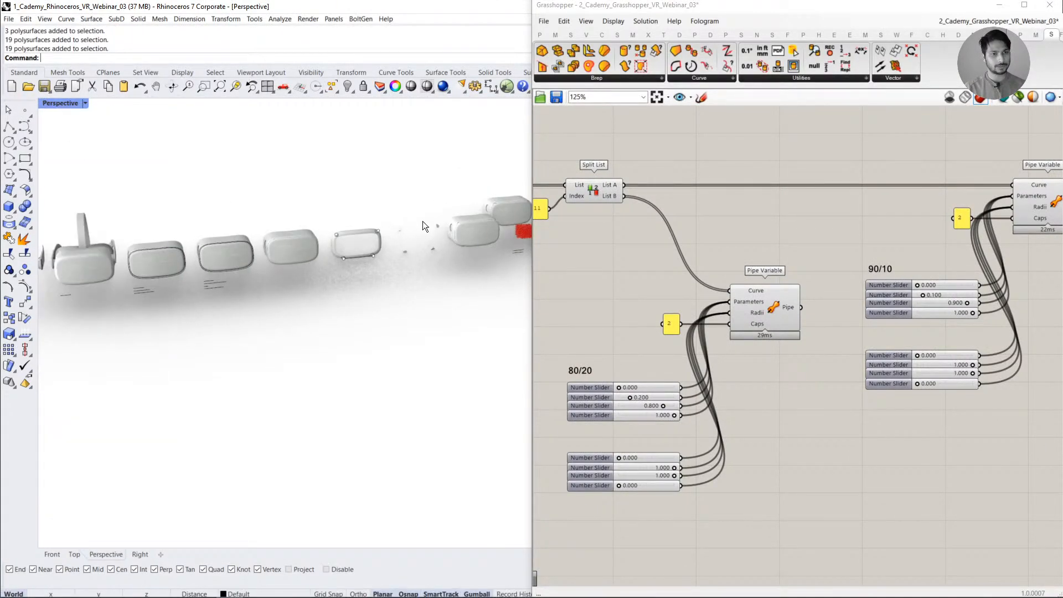
- Turn on control points for the front-row planar surface nearest the extruded headset bodies, at the Move Ctrl Points stage
{"action": "scroll", "coordinate": [447, 228], "scroll_direction": "down", "scroll_amount": 3}
{"action": "right_click_drag", "start_coordinate": [125, 260], "coordinate": [213, 265], "text": "shift"}
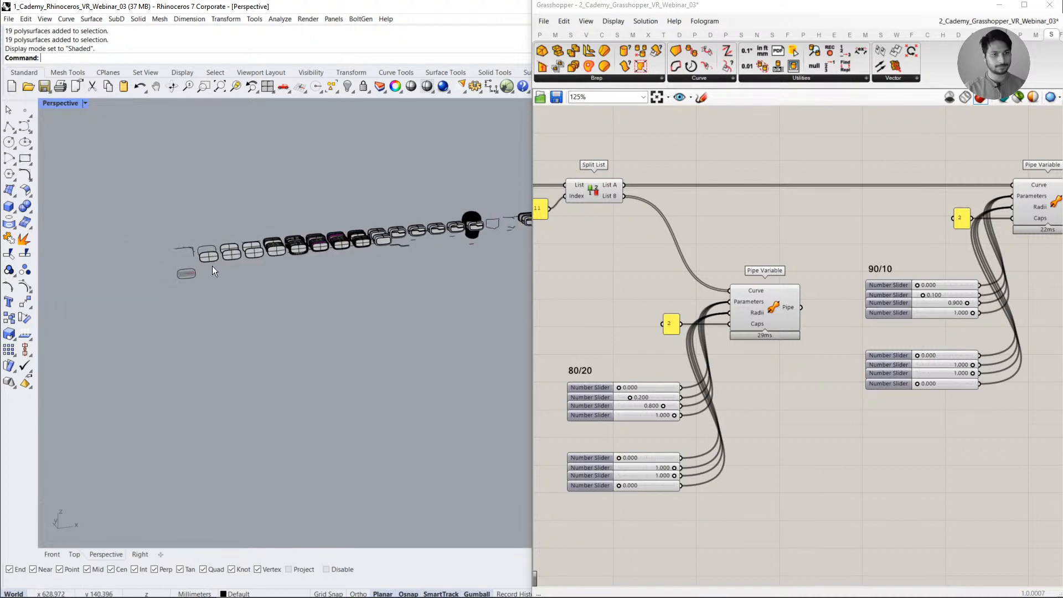
{"action": "scroll", "coordinate": [238, 253], "scroll_direction": "up", "scroll_amount": 8}
{"action": "scroll", "coordinate": [262, 239], "scroll_direction": "up", "scroll_amount": 3}
{"action": "left_click", "coordinate": [347, 254]}
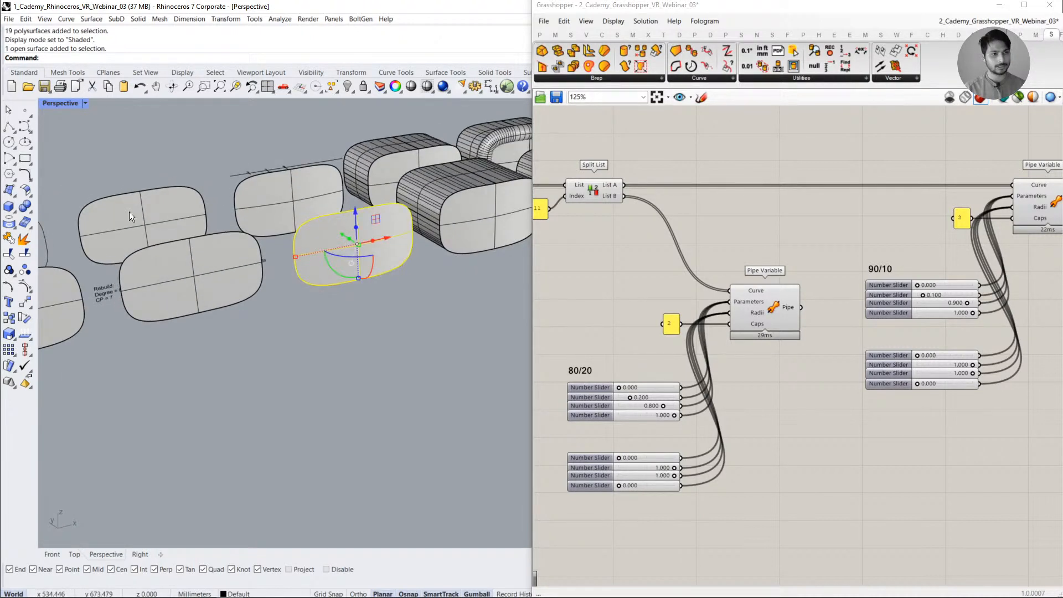
{"action": "left_click", "coordinate": [25, 289]}
{"action": "scroll", "coordinate": [372, 232], "scroll_direction": "up", "scroll_amount": 3}
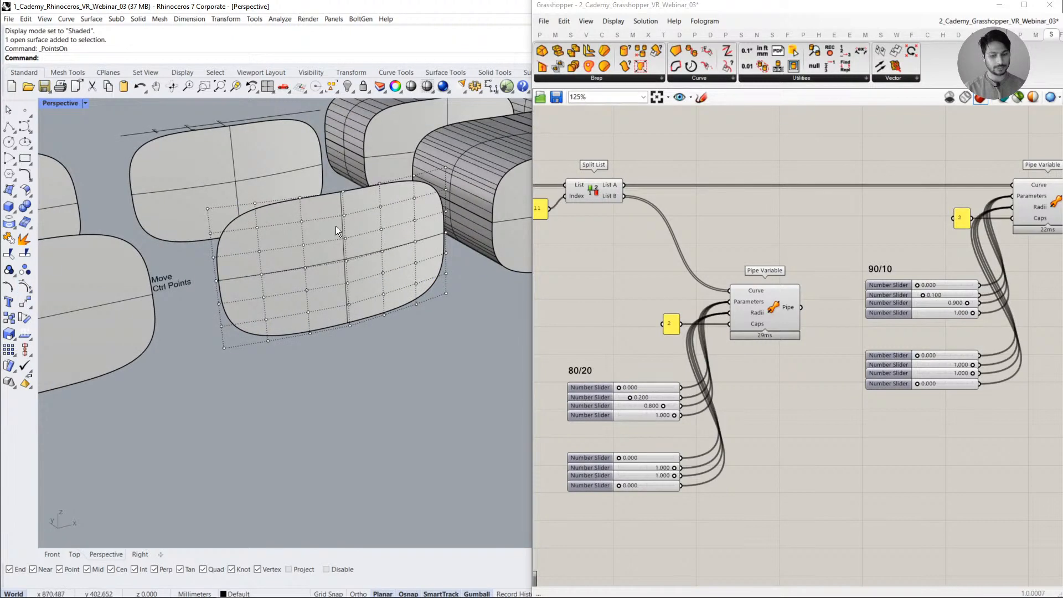
- Turn on control points for the other two front-row surfaces and compare their point grids with the first surface's
{"action": "scroll", "coordinate": [351, 258], "scroll_direction": "down", "scroll_amount": 4}
{"action": "left_click", "coordinate": [244, 280]}
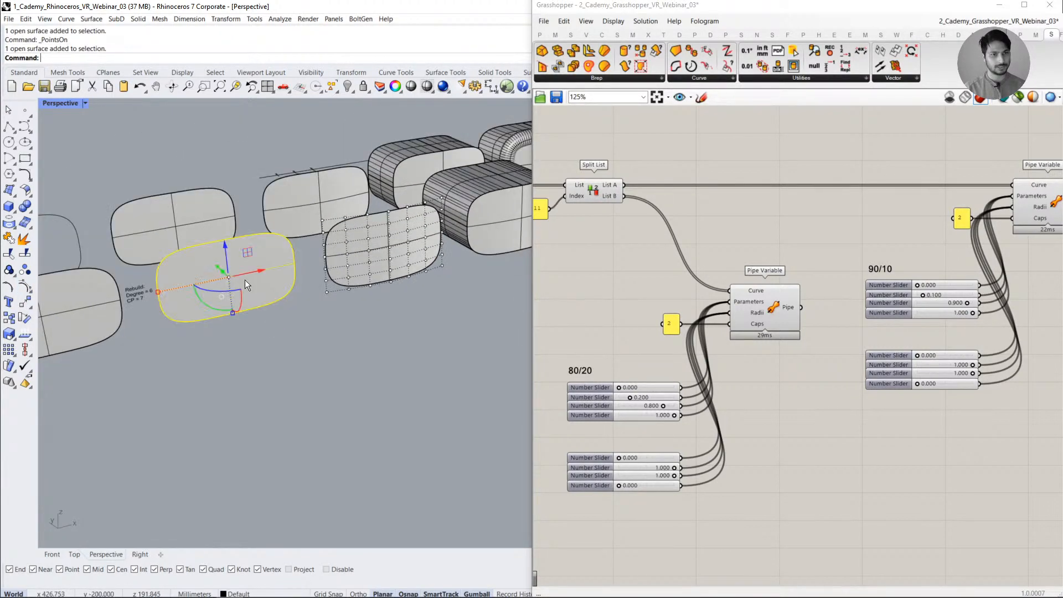
{"action": "left_click", "coordinate": [24, 289]}
{"action": "left_click", "coordinate": [70, 296]}
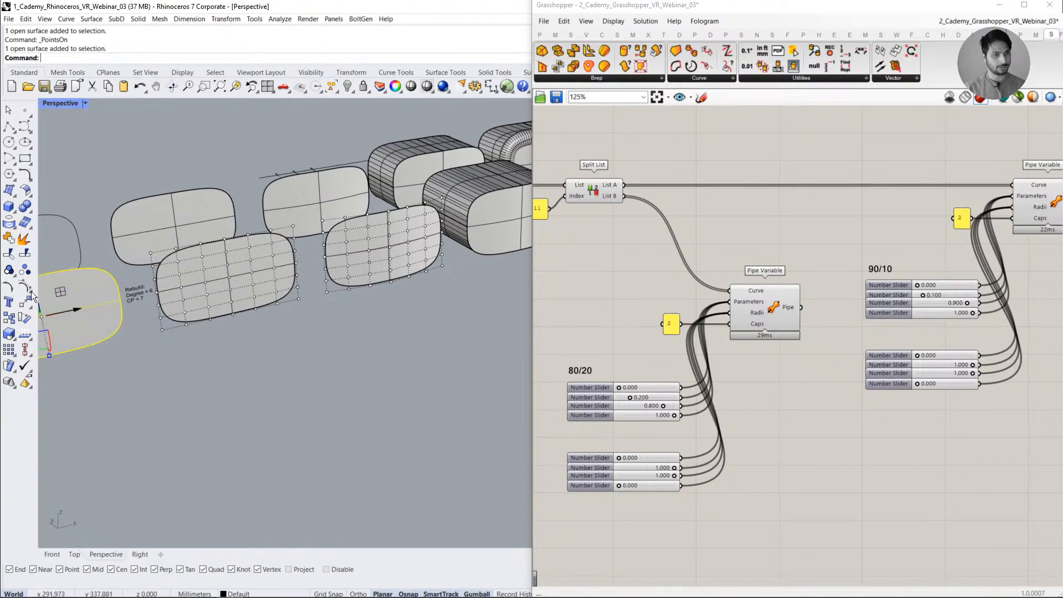
{"action": "left_click", "coordinate": [25, 288]}
{"action": "scroll", "coordinate": [251, 290], "scroll_direction": "down", "scroll_amount": 6}
{"action": "scroll", "coordinate": [297, 280], "scroll_direction": "up", "scroll_amount": 5}
{"action": "right_click_drag", "start_coordinate": [297, 280], "coordinate": [284, 289]}
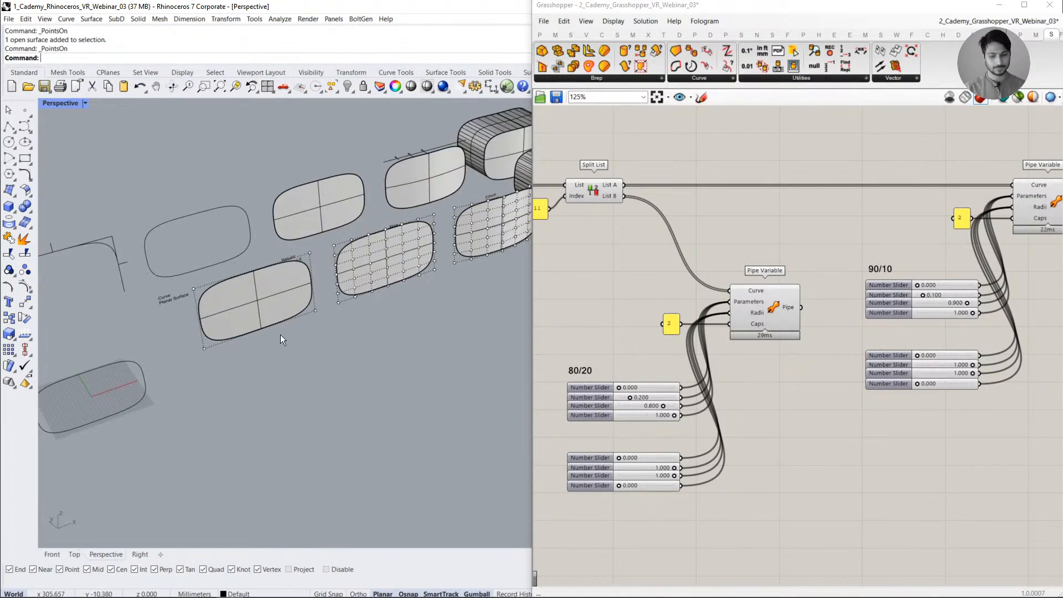
{"action": "right_click_drag", "start_coordinate": [291, 348], "coordinate": [337, 344]}
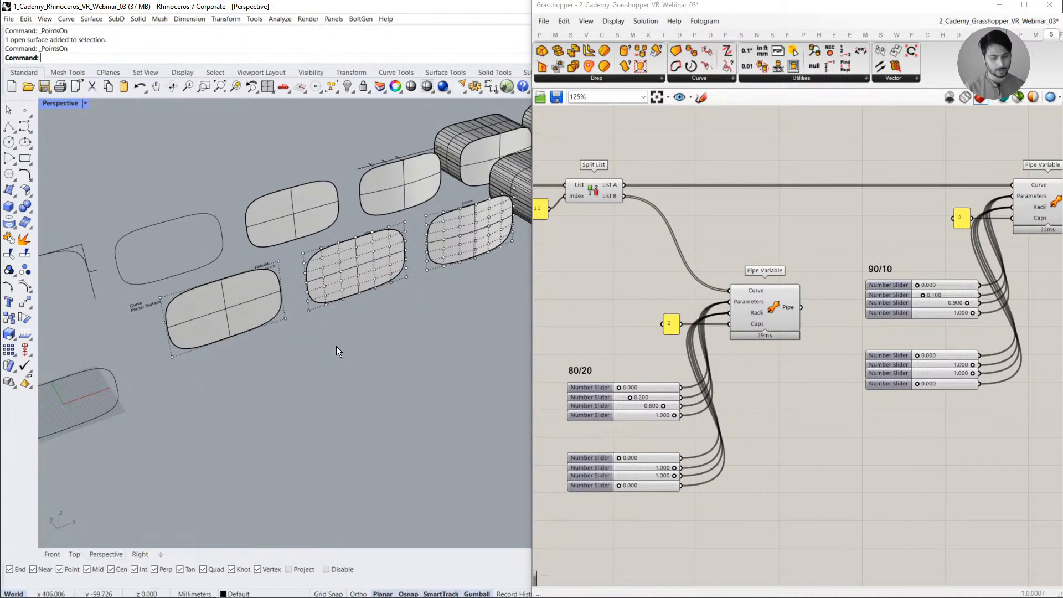
{"action": "scroll", "coordinate": [268, 333], "scroll_direction": "down", "scroll_amount": 4}
{"action": "right_click_drag", "start_coordinate": [348, 313], "coordinate": [279, 328], "text": "shift"}
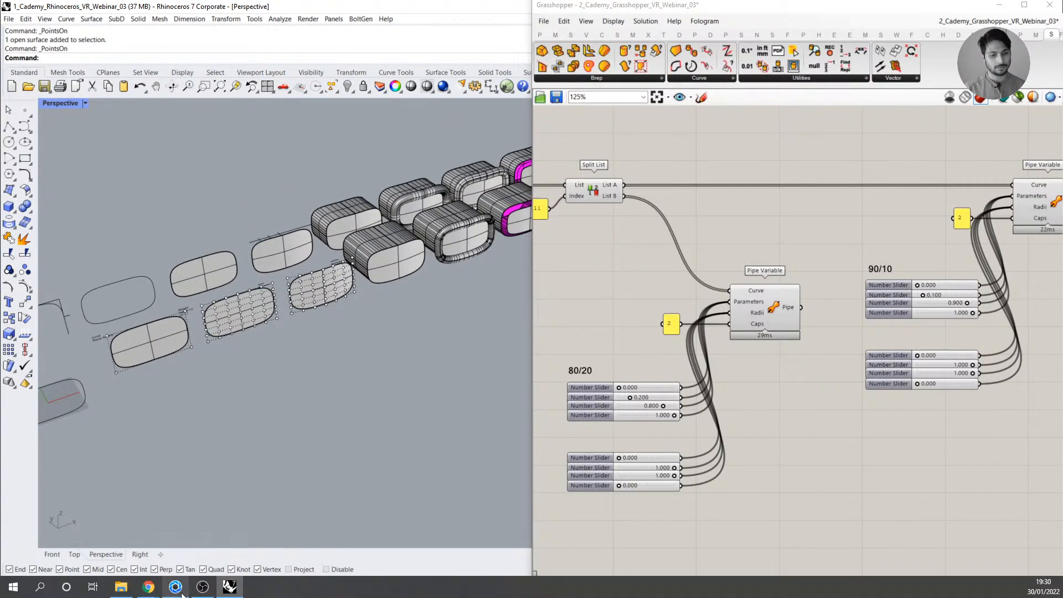
- Switch back to KeyShot, resume the real-time render and open the Options page of the render settings
{"action": "left_click", "coordinate": [181, 589]}
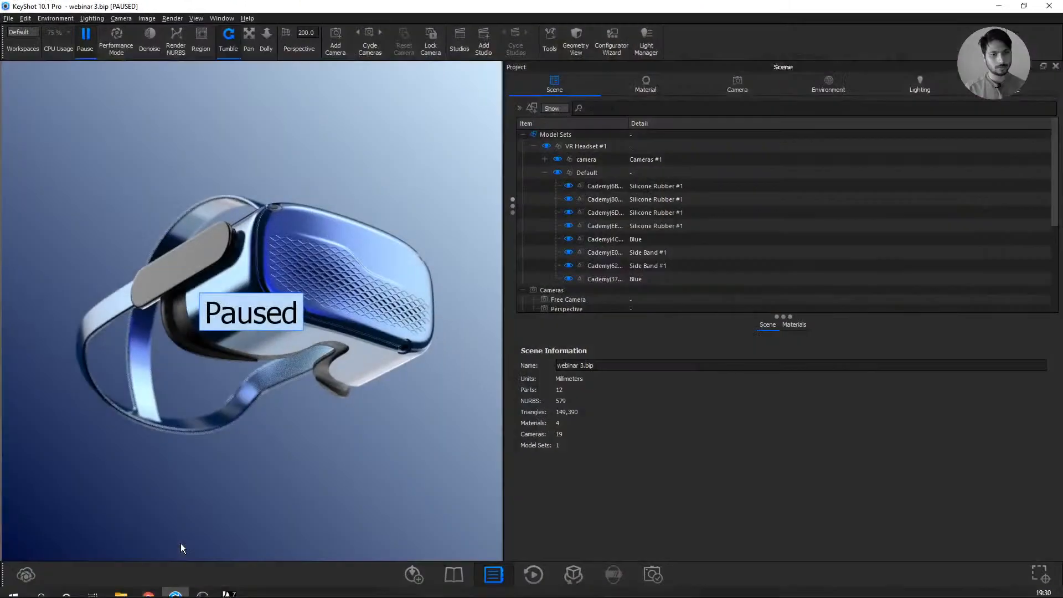
{"action": "left_click", "coordinate": [84, 44]}
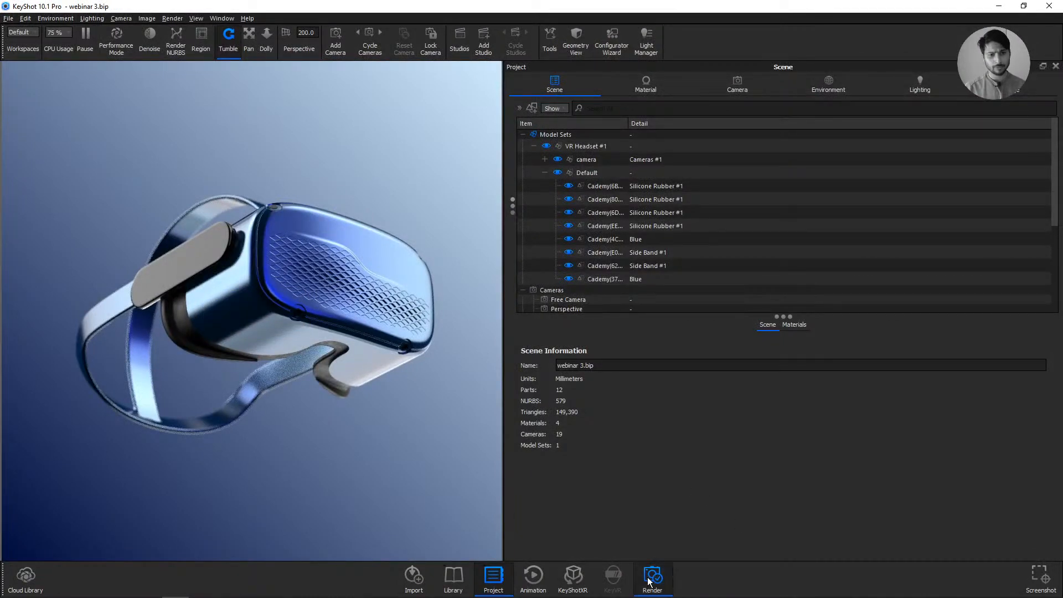
{"action": "key", "text": "ctrl+p"}
{"action": "left_click_drag", "start_coordinate": [461, 120], "coordinate": [655, 98]}
{"action": "left_click", "coordinate": [481, 127]}
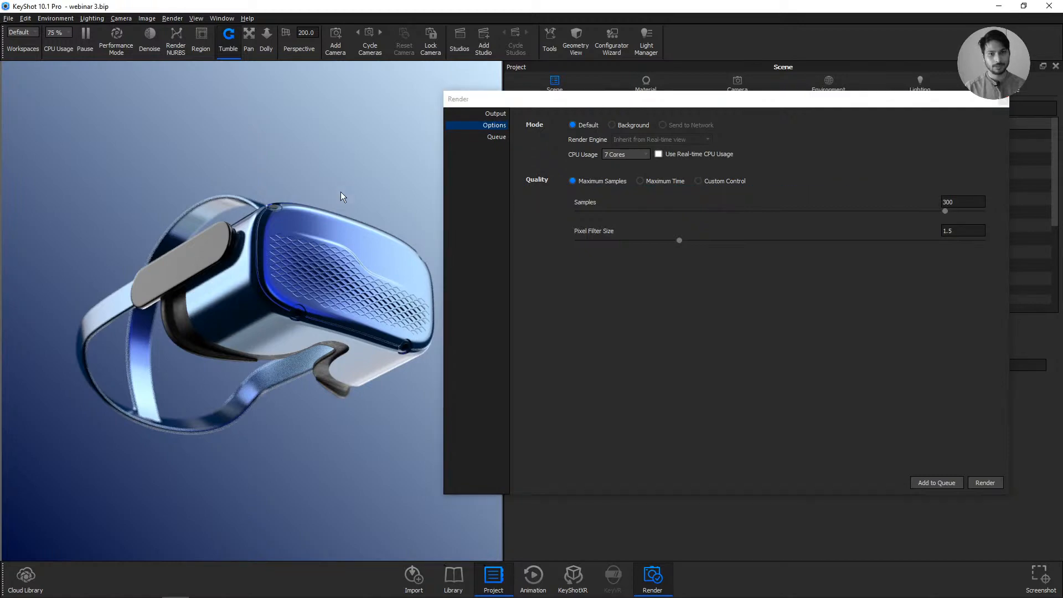
- Reactivate Camera 4 to restore the saved headset view and turn on the Heads-Up Display
{"action": "left_click_drag", "start_coordinate": [340, 191], "coordinate": [333, 223]}
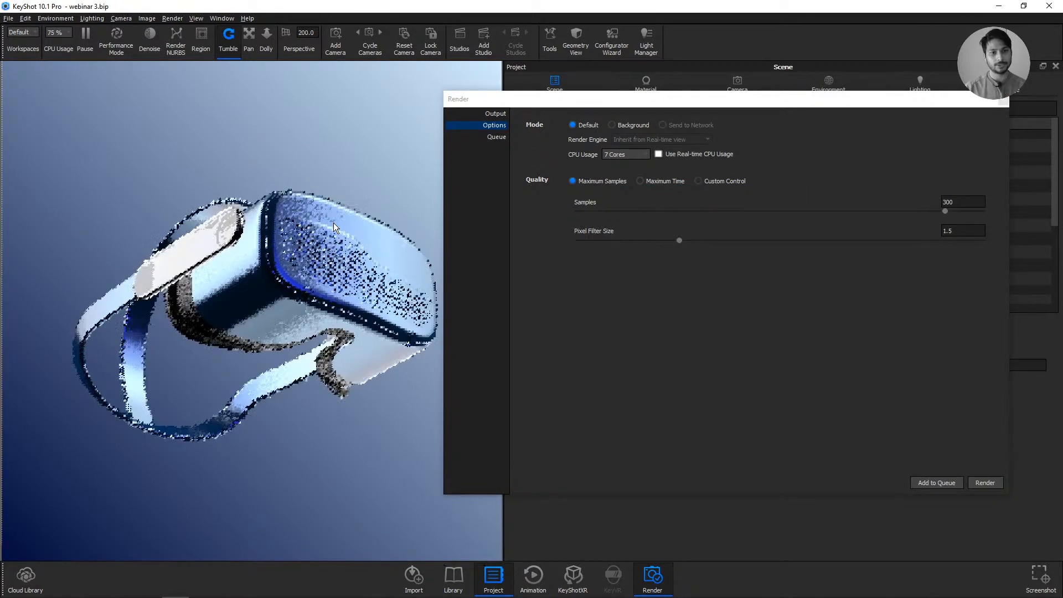
{"action": "left_click_drag", "start_coordinate": [581, 102], "coordinate": [638, 51]}
{"action": "left_click", "coordinate": [728, 83]}
{"action": "left_click", "coordinate": [582, 172]}
{"action": "left_click", "coordinate": [583, 179]}
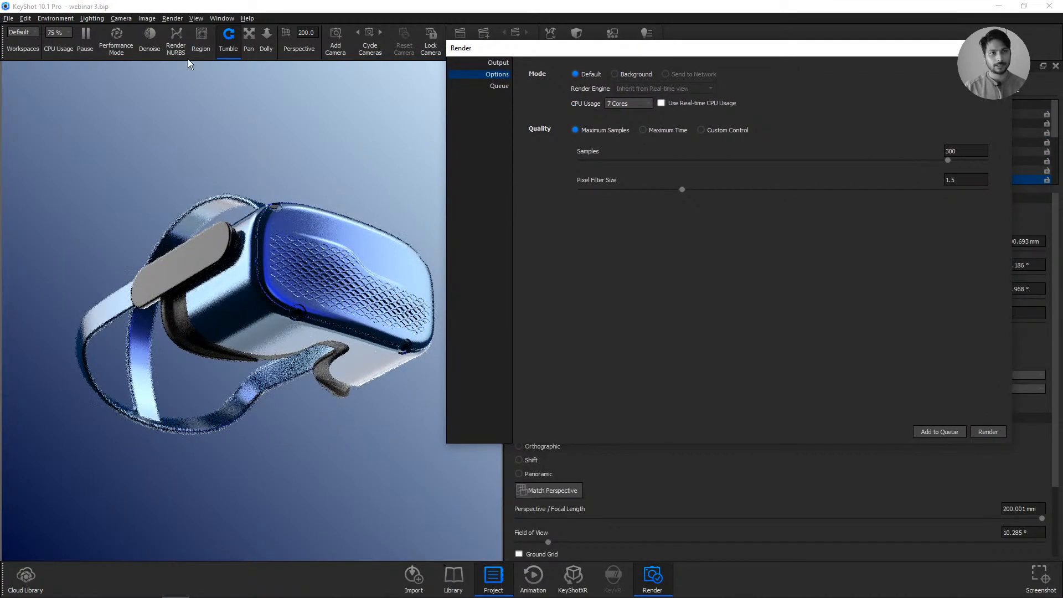
{"action": "left_click", "coordinate": [192, 18]}
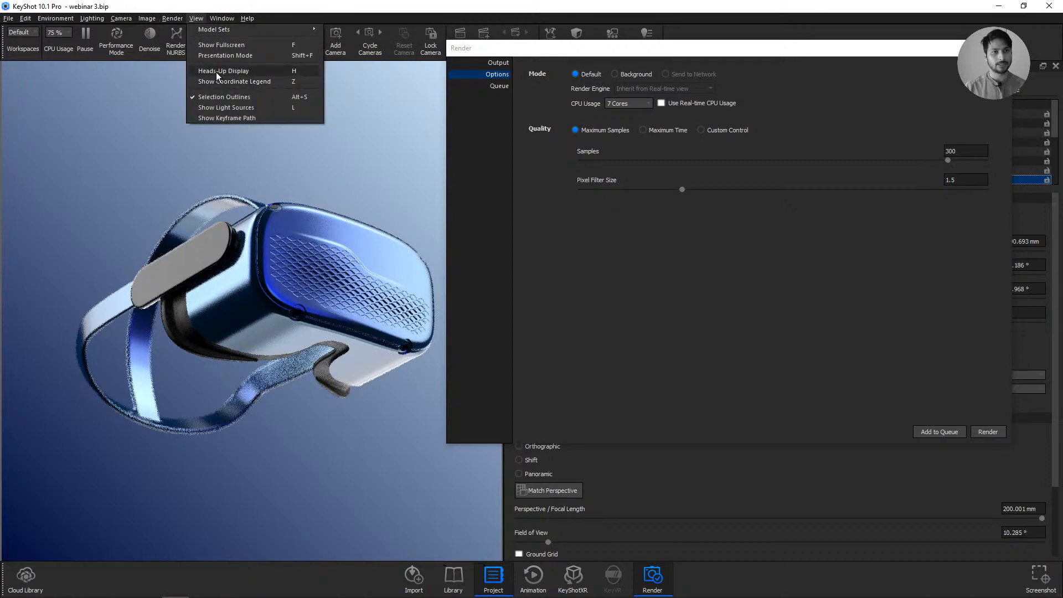
{"action": "left_click", "coordinate": [215, 72]}
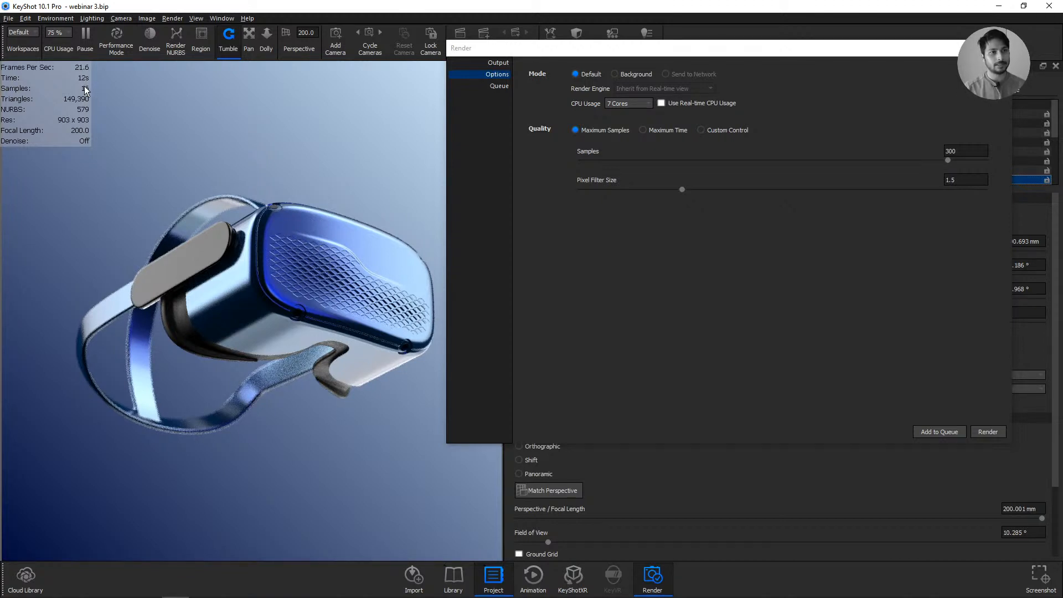
- Enable region rendering and fit a region of 217 × 161 px around the lower strap and nose cut-out to check the noise
{"action": "left_click", "coordinate": [949, 150]}
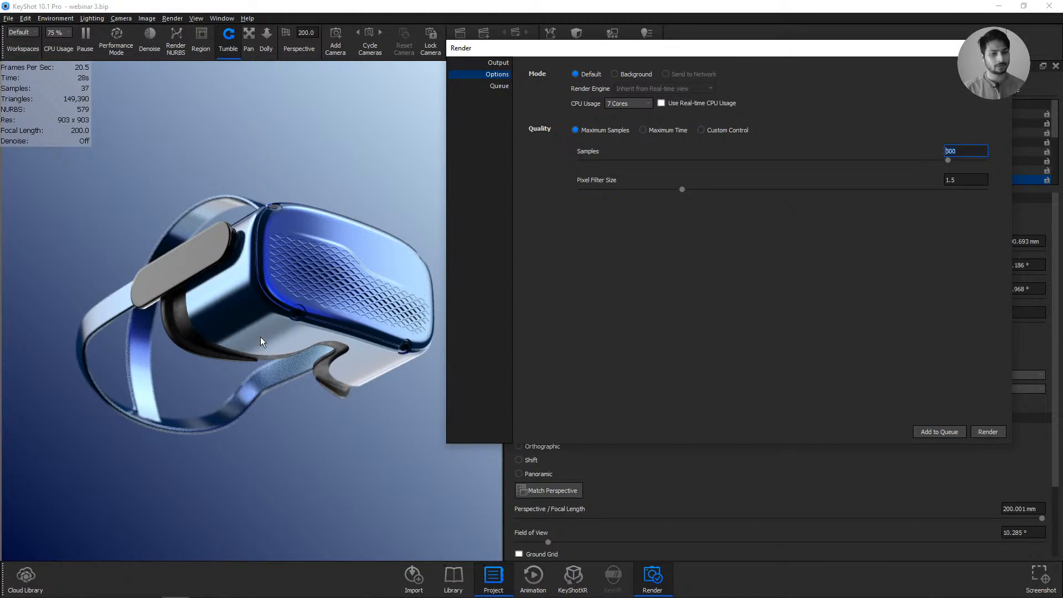
{"action": "left_click", "coordinate": [197, 38]}
{"action": "left_click_drag", "start_coordinate": [342, 201], "coordinate": [349, 361]}
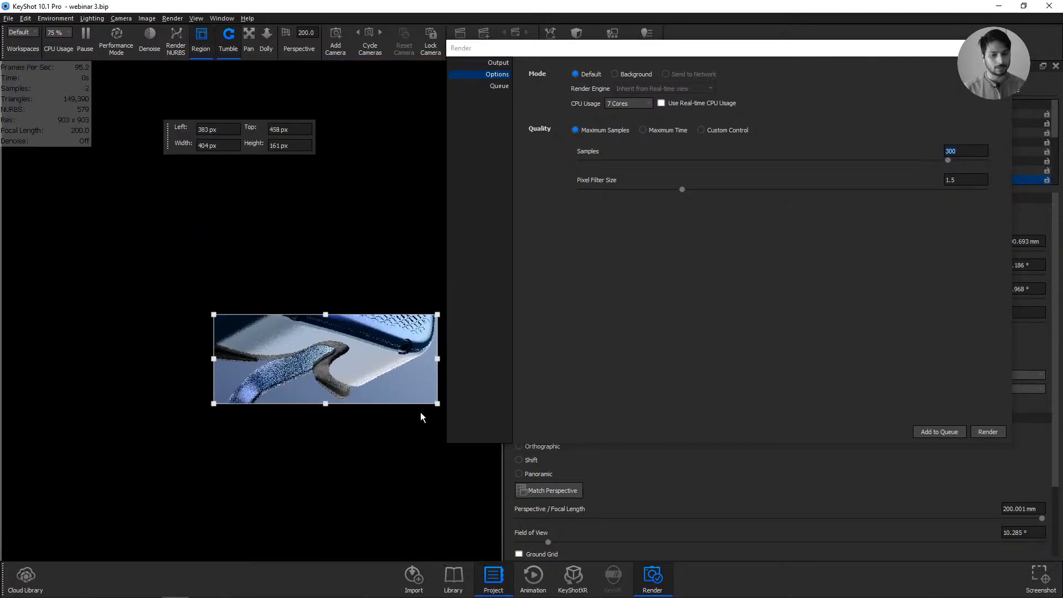
{"action": "left_click_drag", "start_coordinate": [437, 359], "coordinate": [334, 359]}
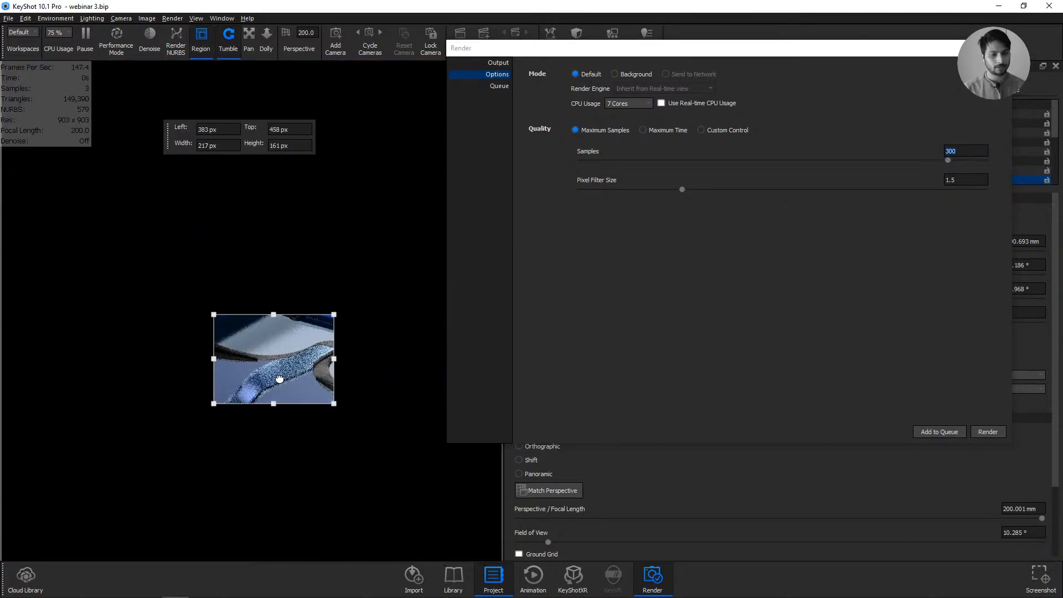
{"action": "left_click_drag", "start_coordinate": [279, 379], "coordinate": [252, 370]}
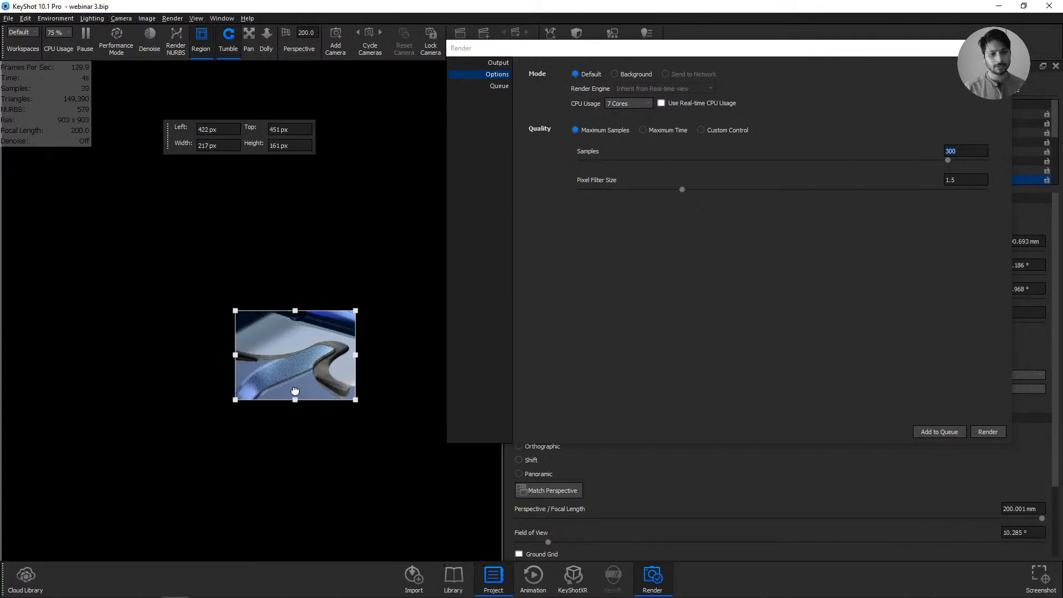
{"action": "left_click_drag", "start_coordinate": [314, 357], "coordinate": [313, 363]}
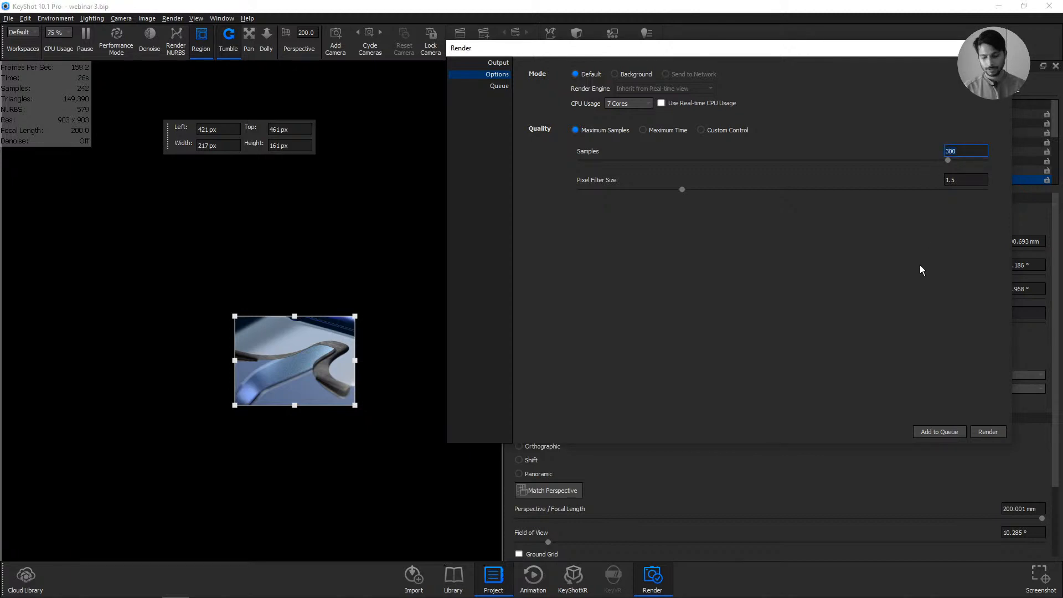
- Set the maximum samples to 200, turn off region rendering and close the render settings
{"action": "type", "text": "200"}
{"action": "left_click", "coordinate": [969, 179]}
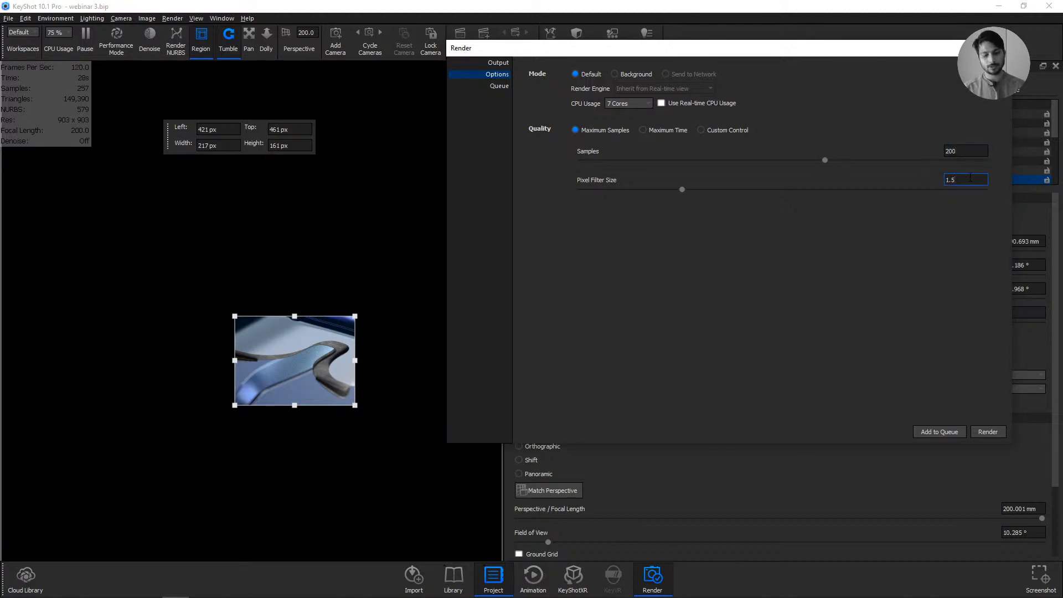
{"action": "left_click", "coordinate": [204, 42]}
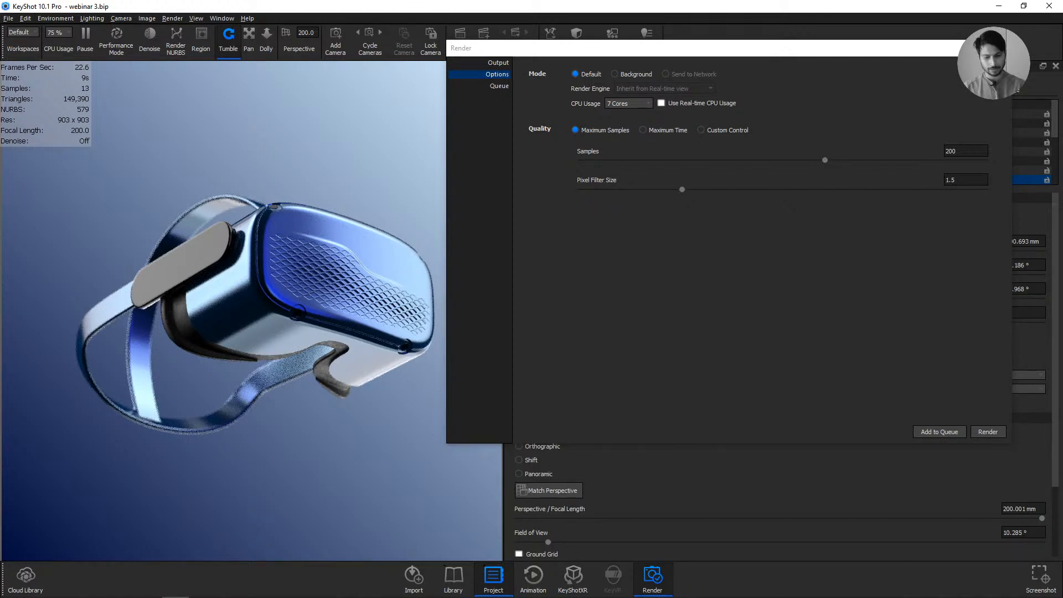
{"action": "left_click", "coordinate": [999, 48]}
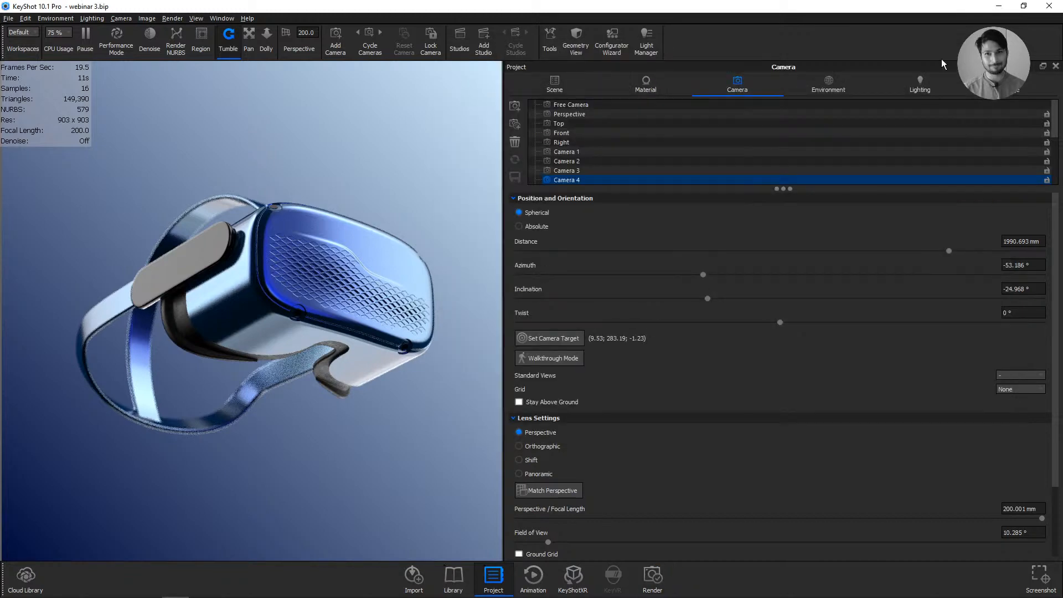
- Open the Side Band #1 material of the headset's side arm in the Material Graph
{"action": "left_click_drag", "start_coordinate": [288, 249], "coordinate": [278, 333]}
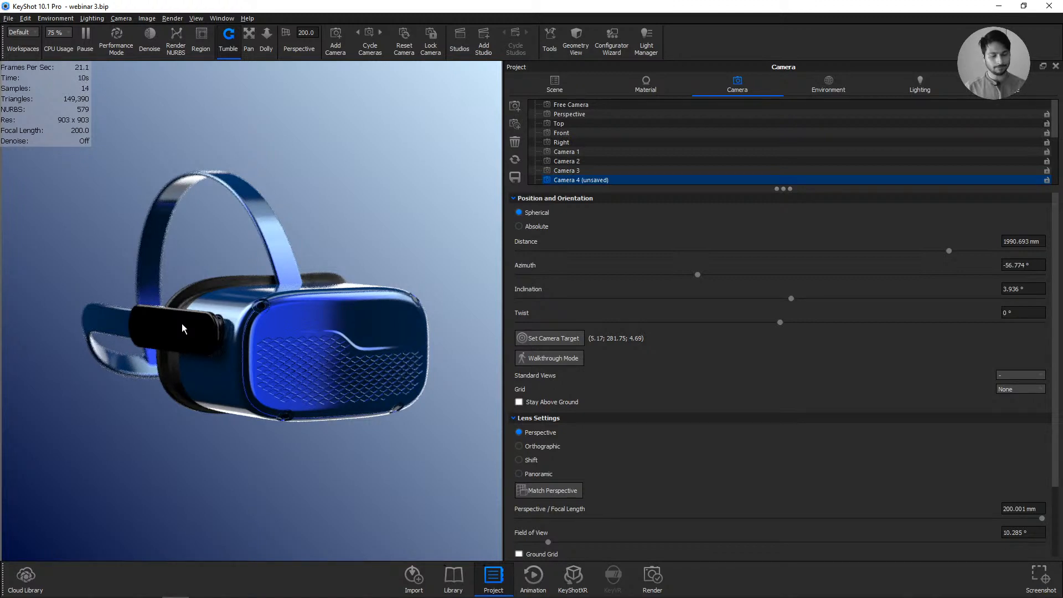
{"action": "left_click_drag", "start_coordinate": [357, 277], "coordinate": [311, 361]}
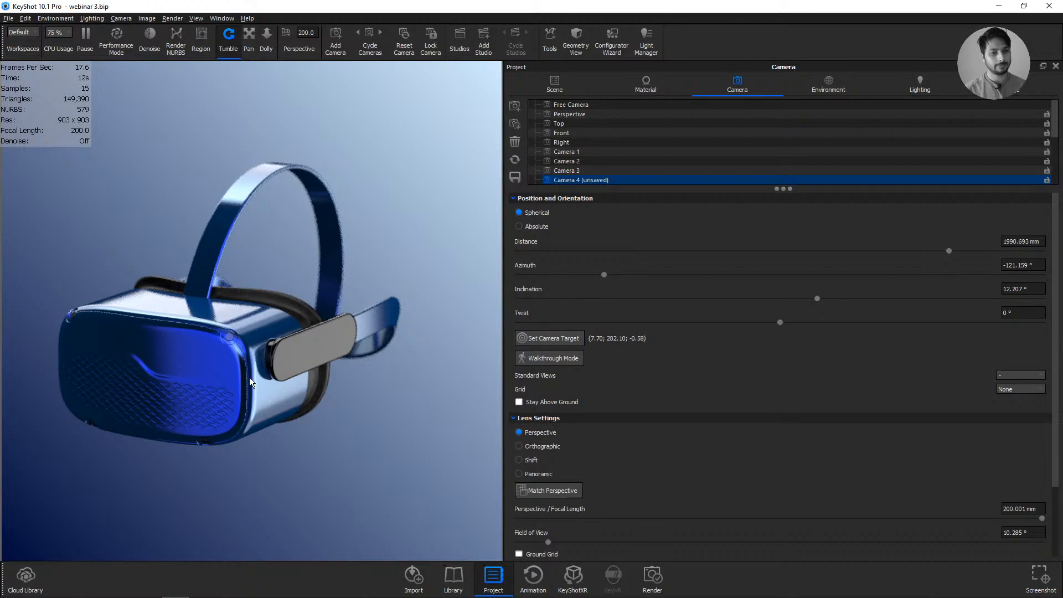
{"action": "left_click_drag", "start_coordinate": [249, 377], "coordinate": [298, 326]}
{"action": "double_click", "coordinate": [290, 345]}
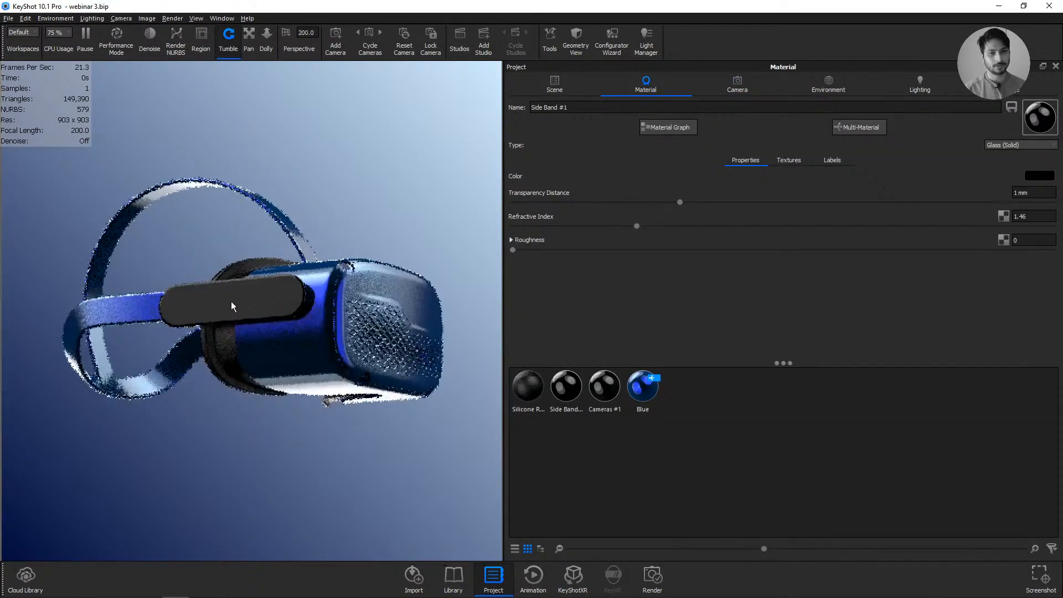
{"action": "left_click", "coordinate": [676, 130]}
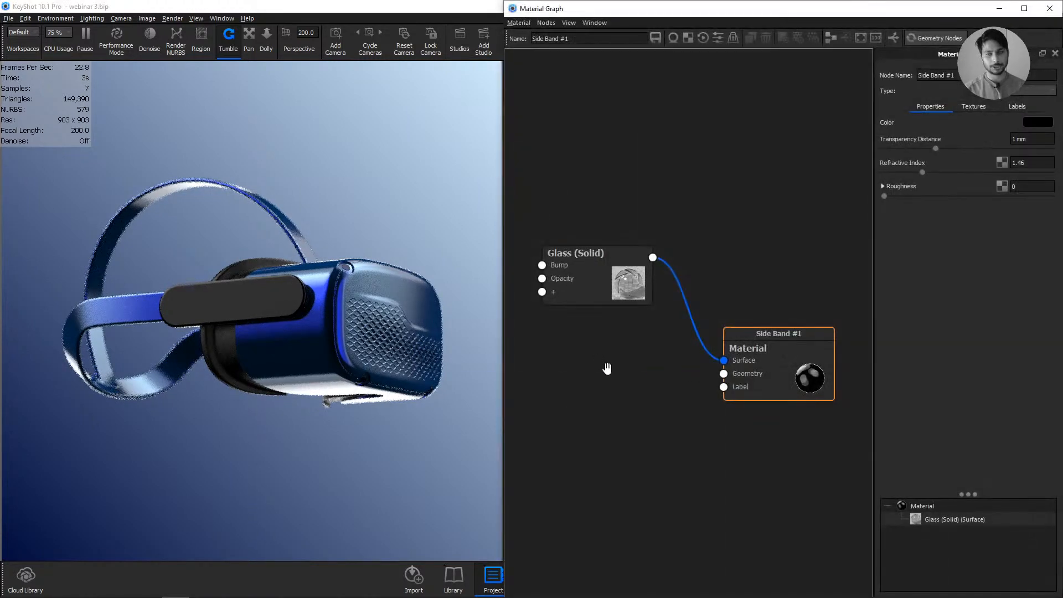
- Close the Material Graph, then turn the Heads-Up Display off and back on
{"action": "left_click", "coordinate": [1049, 9]}
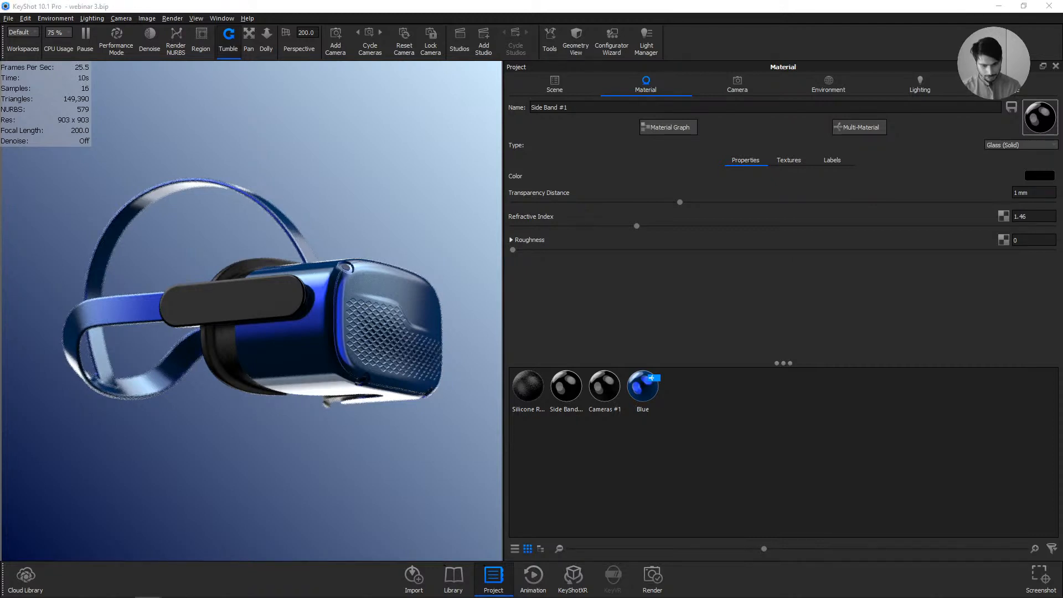
{"action": "left_click", "coordinate": [196, 18]}
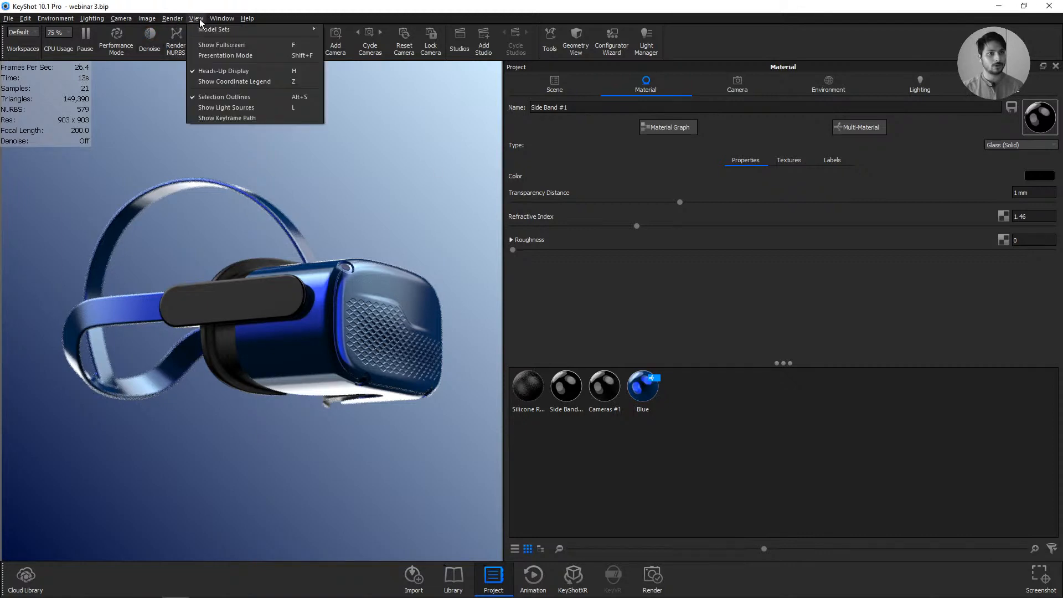
{"action": "left_click", "coordinate": [227, 72]}
{"action": "left_click", "coordinate": [191, 18]}
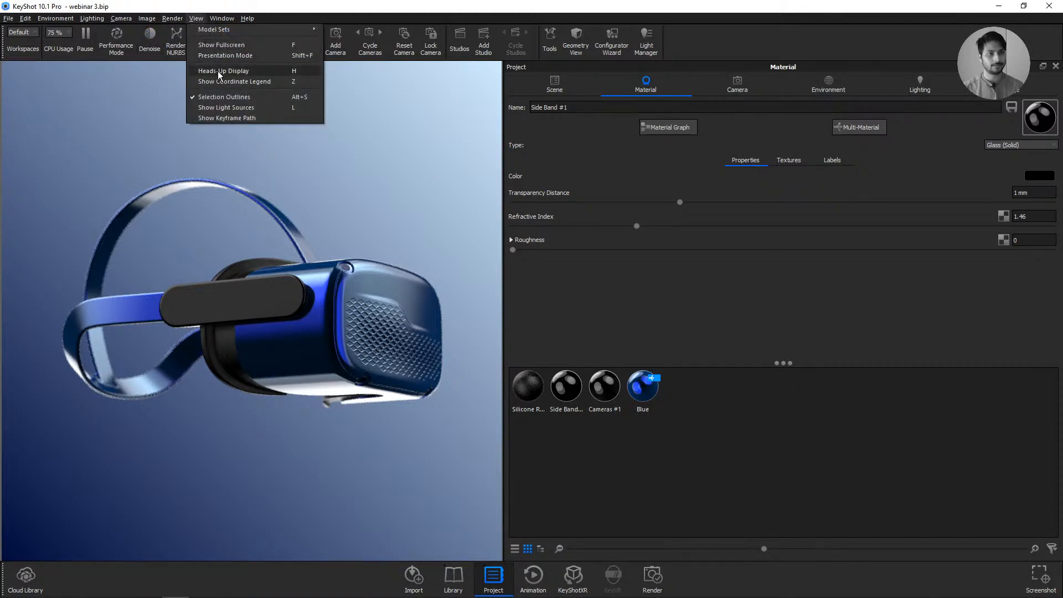
{"action": "left_click", "coordinate": [217, 71]}
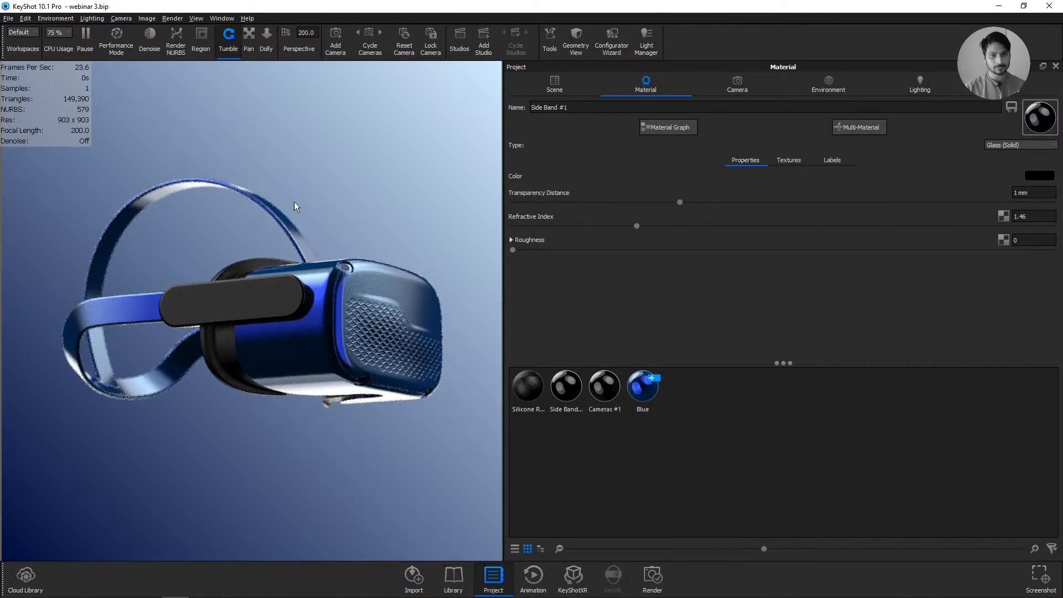
- Orbit the headset to a different angle, then reactivate Camera 4 to restore its saved view
{"action": "left_click_drag", "start_coordinate": [294, 202], "coordinate": [399, 243]}
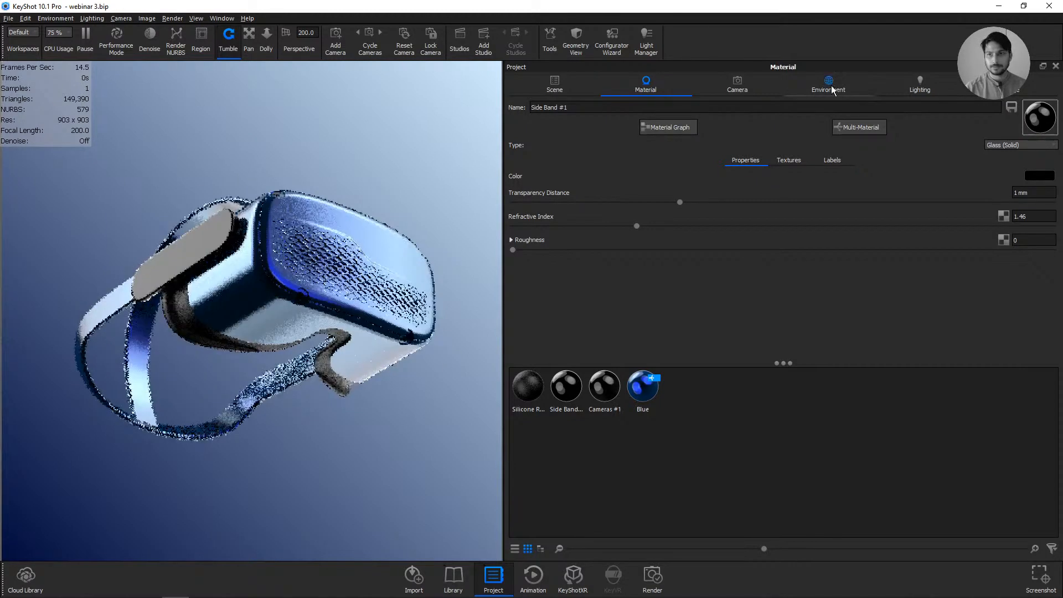
{"action": "left_click", "coordinate": [737, 84]}
{"action": "left_click", "coordinate": [675, 180]}
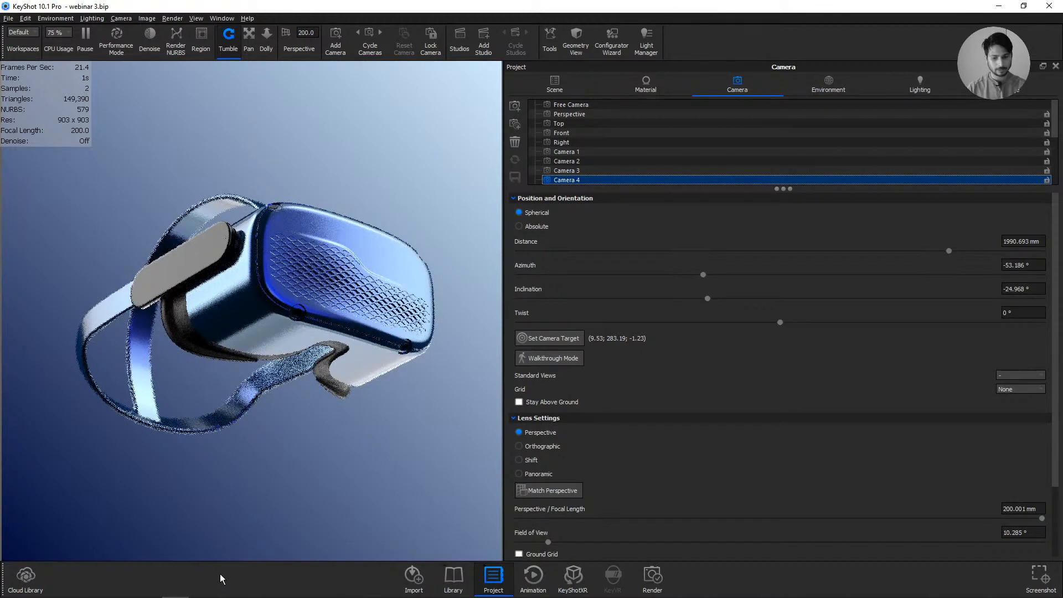
- Switch to the webinar deck in Google Slides, present it from the textured prototype slide through the Cademy Online Courses slide, and exit the slideshow
{"action": "mouse_move", "coordinate": [261, 576]}
{"action": "mouse_move", "coordinate": [148, 586]}
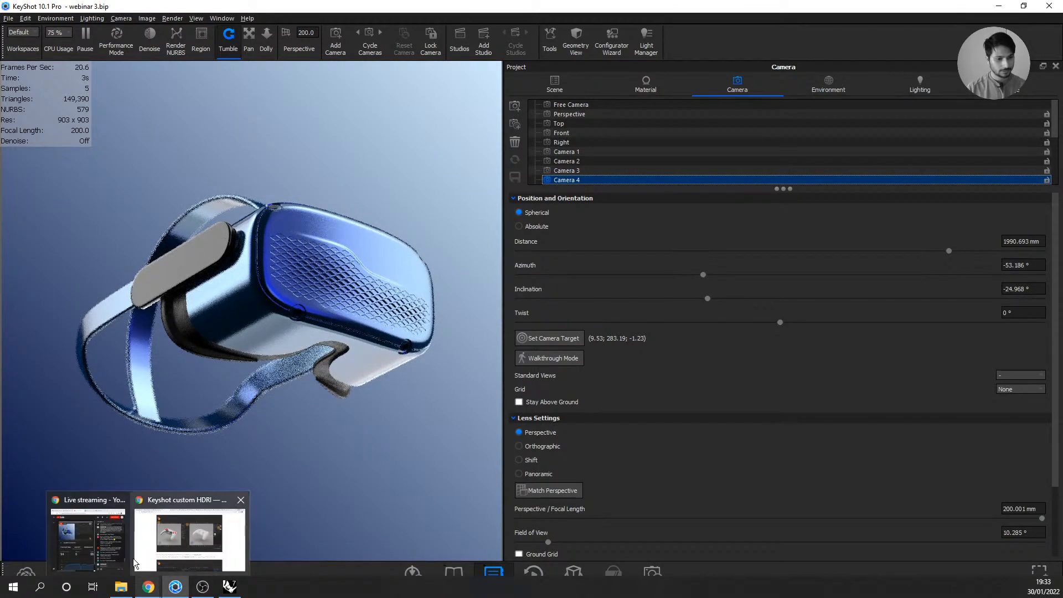
{"action": "left_click", "coordinate": [164, 543]}
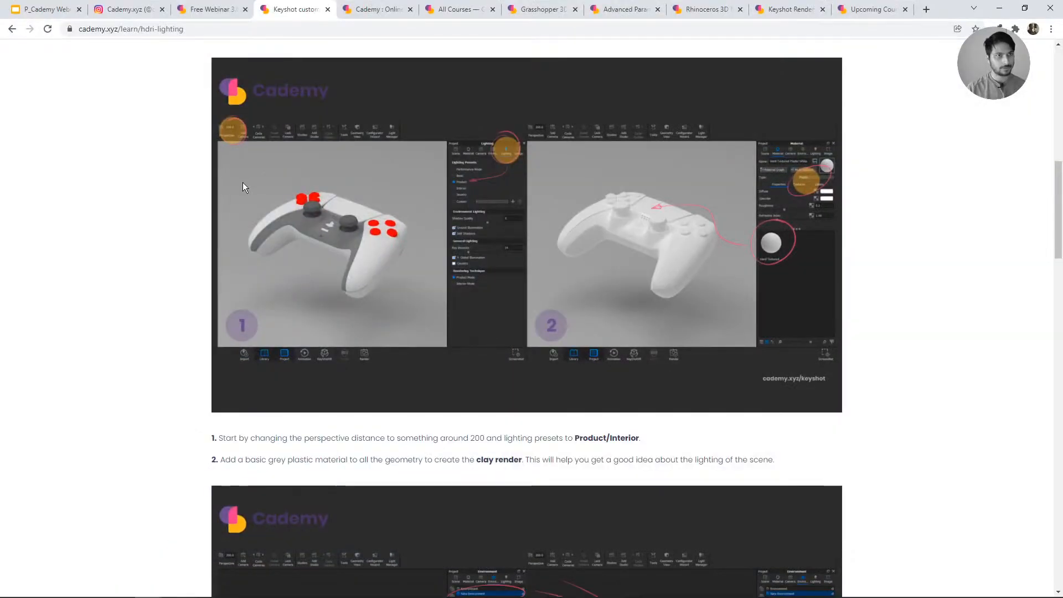
{"action": "left_click", "coordinate": [53, 10]}
{"action": "scroll", "coordinate": [79, 321], "scroll_direction": "down", "scroll_amount": 3}
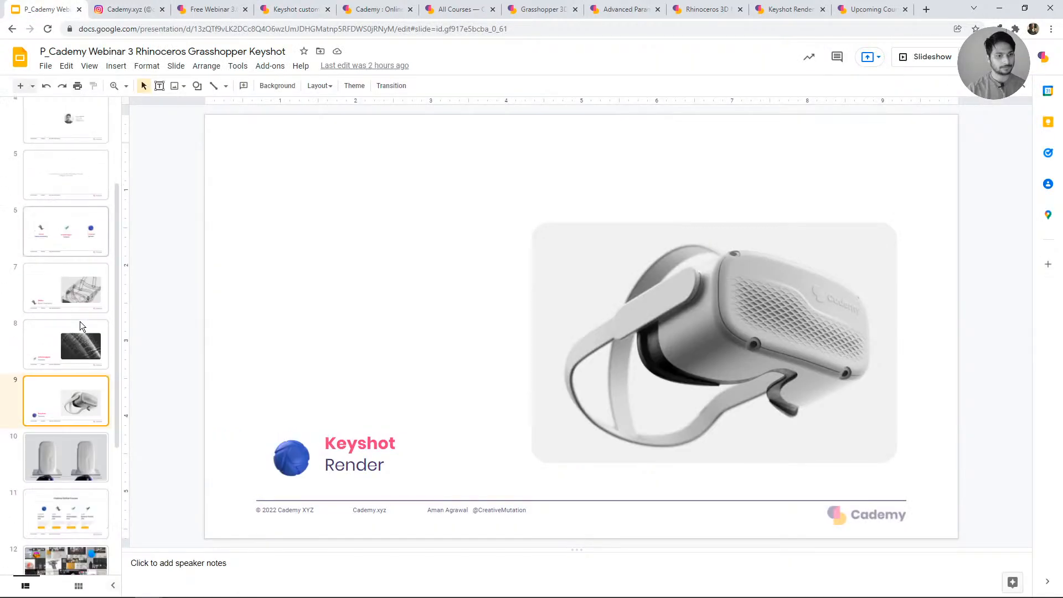
{"action": "left_click", "coordinate": [79, 430]}
{"action": "key", "text": "ctrl+F5"}
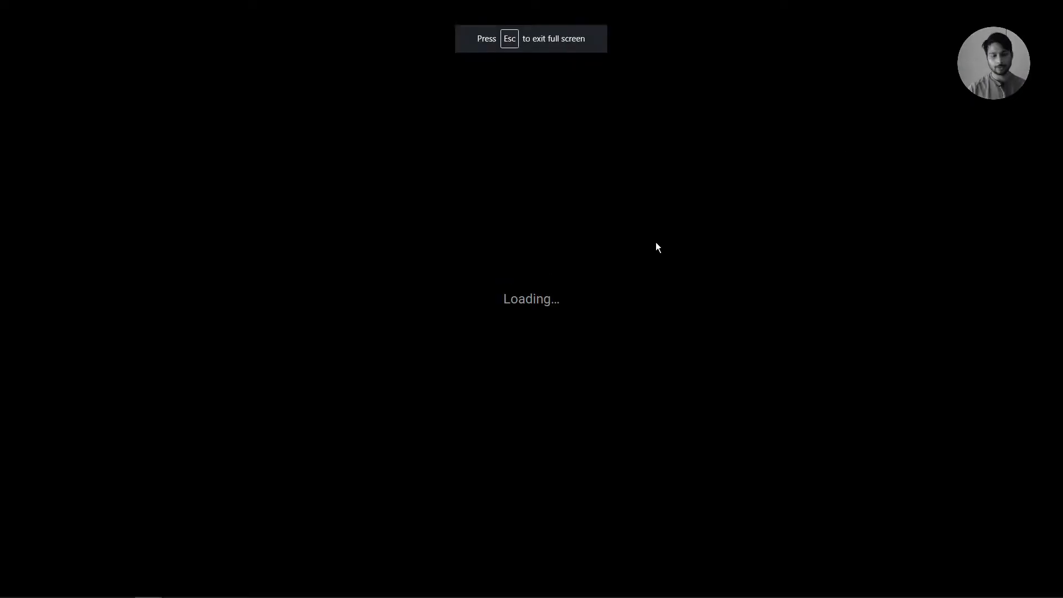
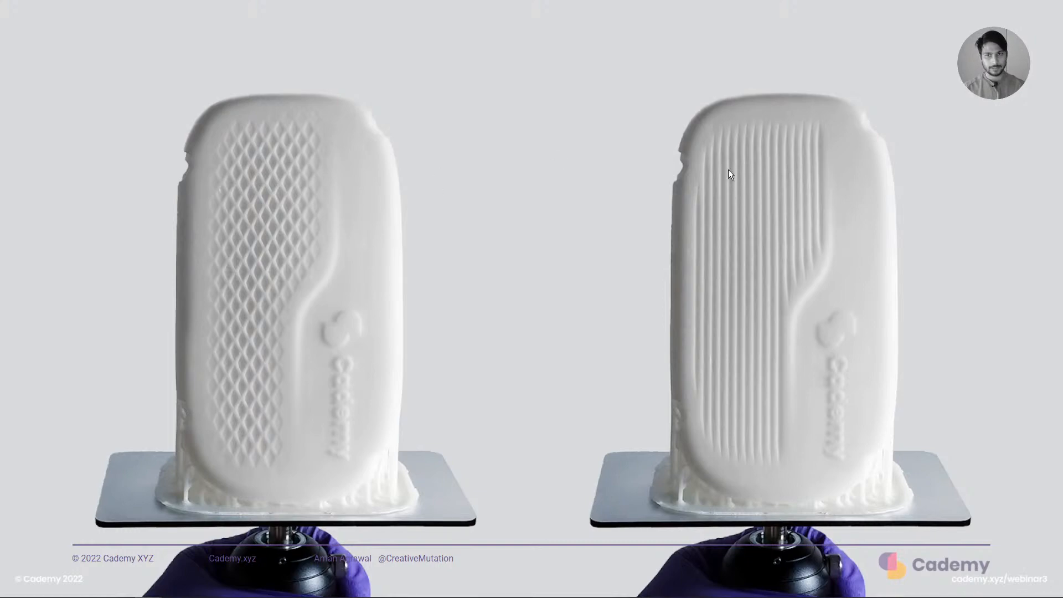
{"action": "key", "text": "Right"}
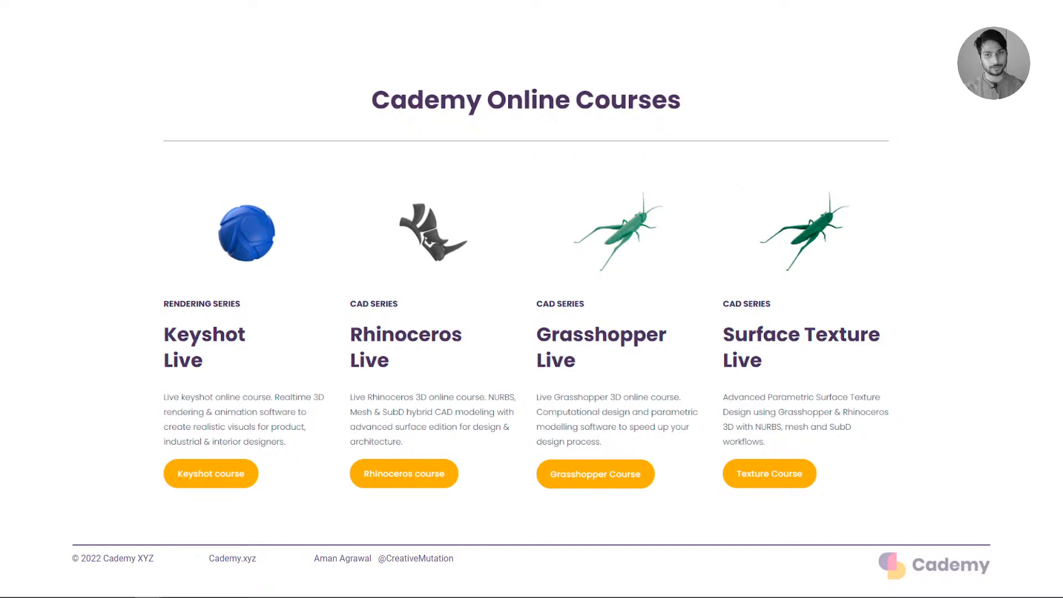
{"action": "key", "text": "Escape"}
- Open Cademy's Learning Resources page from the KeyShot HDRI article and close the article
{"action": "left_click", "coordinate": [220, 15]}
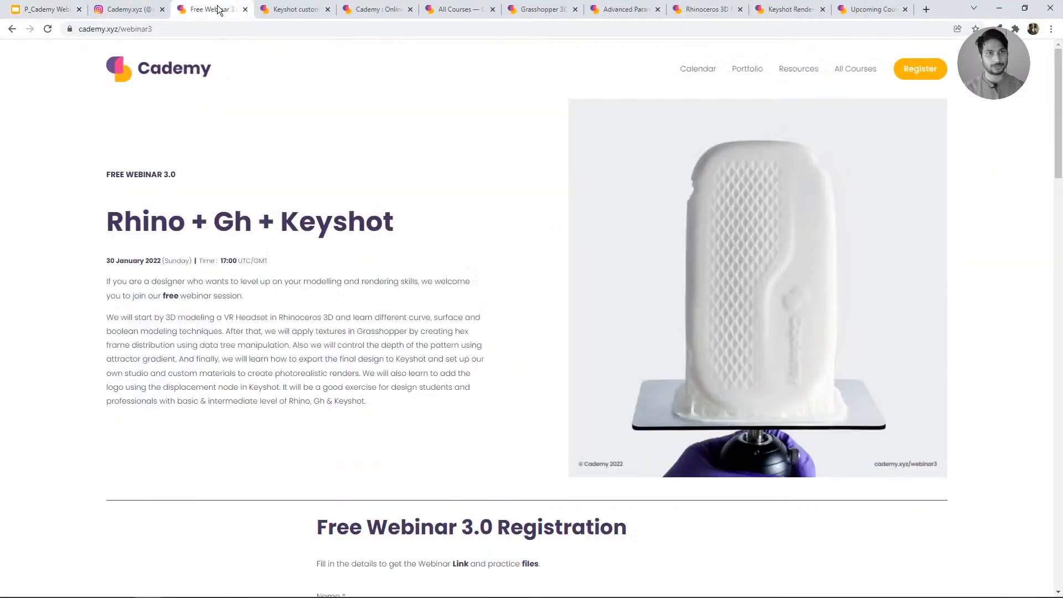
{"action": "left_click", "coordinate": [296, 9]}
{"action": "scroll", "coordinate": [527, 256], "scroll_direction": "up", "scroll_amount": 2}
{"action": "scroll", "coordinate": [527, 256], "scroll_direction": "up", "scroll_amount": 8}
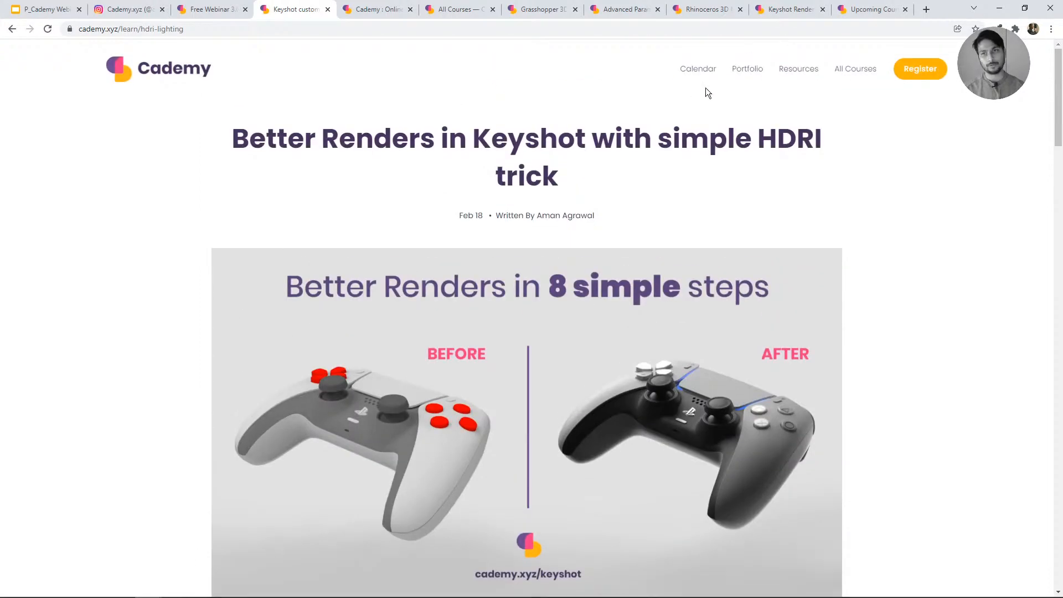
{"action": "left_click", "coordinate": [793, 73]}
{"action": "middle_click", "coordinate": [272, 13]}
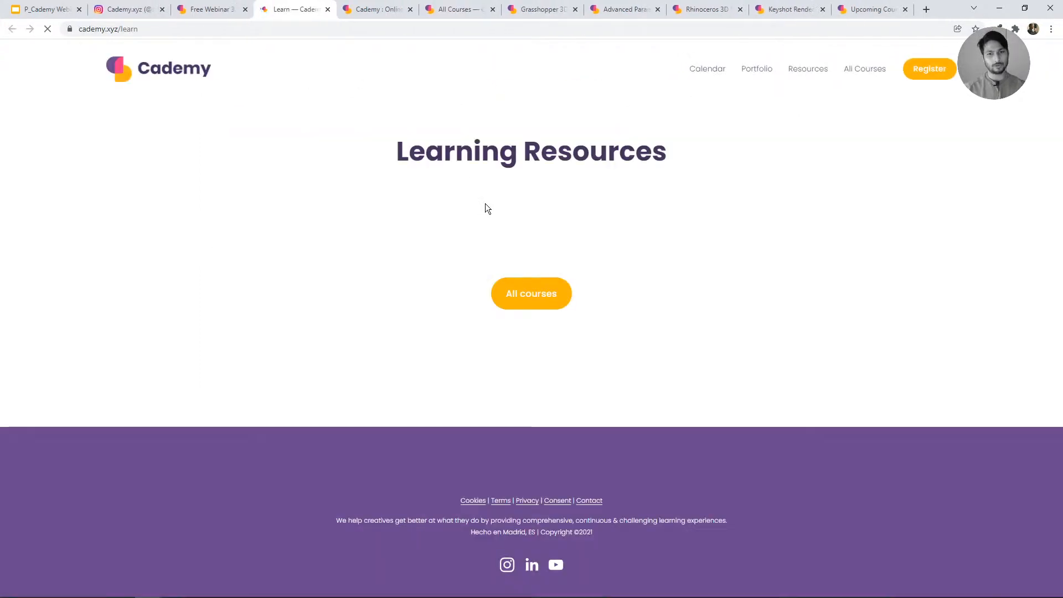
- Browse the Learning Resources page for the workflow, SubD modeling and better-renders articles
{"action": "scroll", "coordinate": [556, 243], "scroll_direction": "down", "scroll_amount": 4}
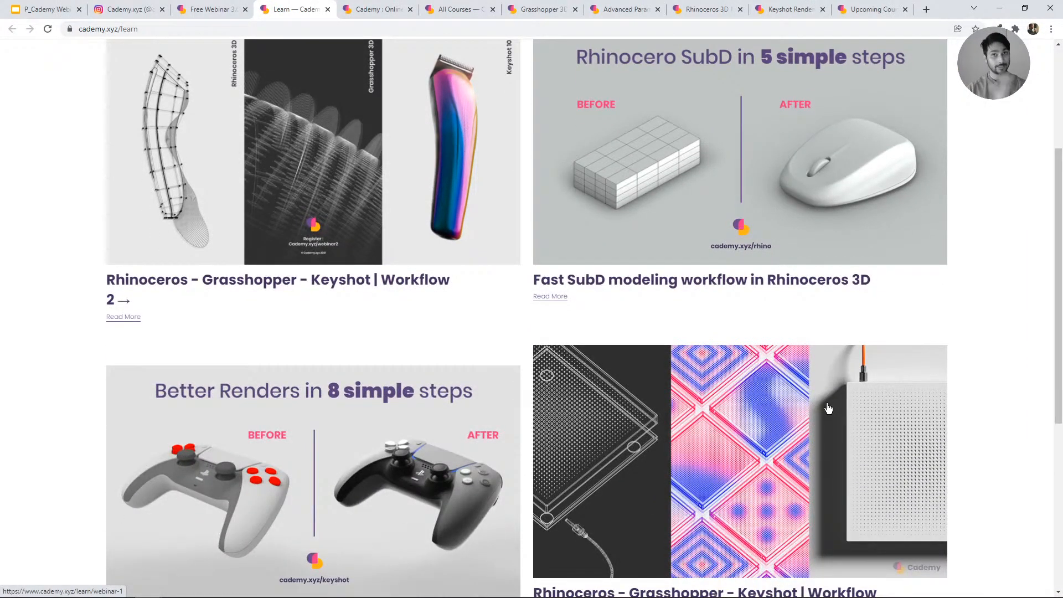
{"action": "scroll", "coordinate": [432, 245], "scroll_direction": "up", "scroll_amount": 1}
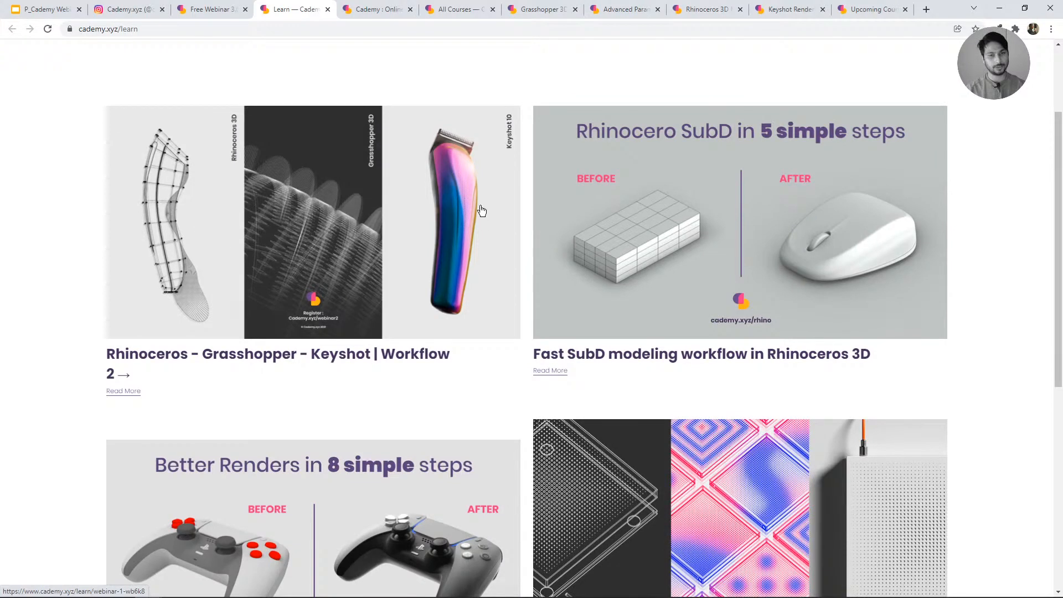
{"action": "scroll", "coordinate": [553, 310], "scroll_direction": "down", "scroll_amount": 1}
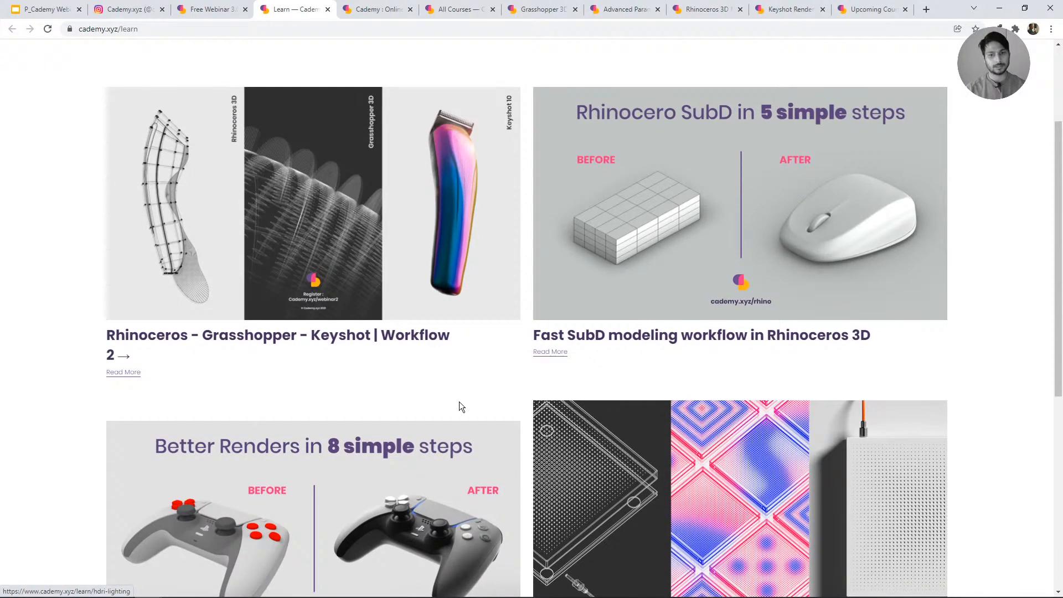
{"action": "scroll", "coordinate": [482, 403], "scroll_direction": "up", "scroll_amount": 2}
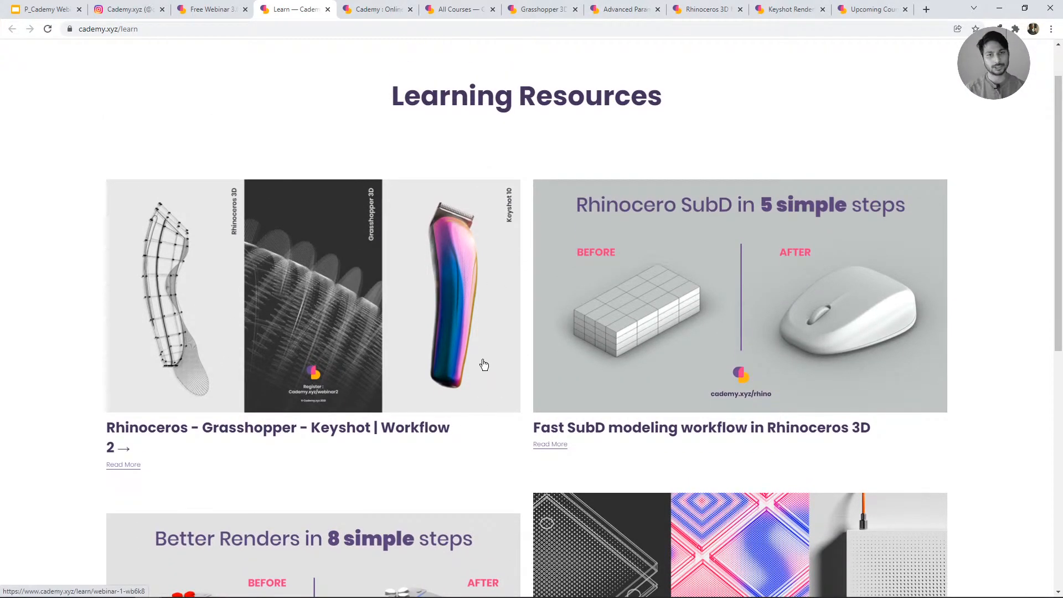
- View the top of the Cademy home page and the course list on the All Courses page
{"action": "left_click", "coordinate": [363, 8]}
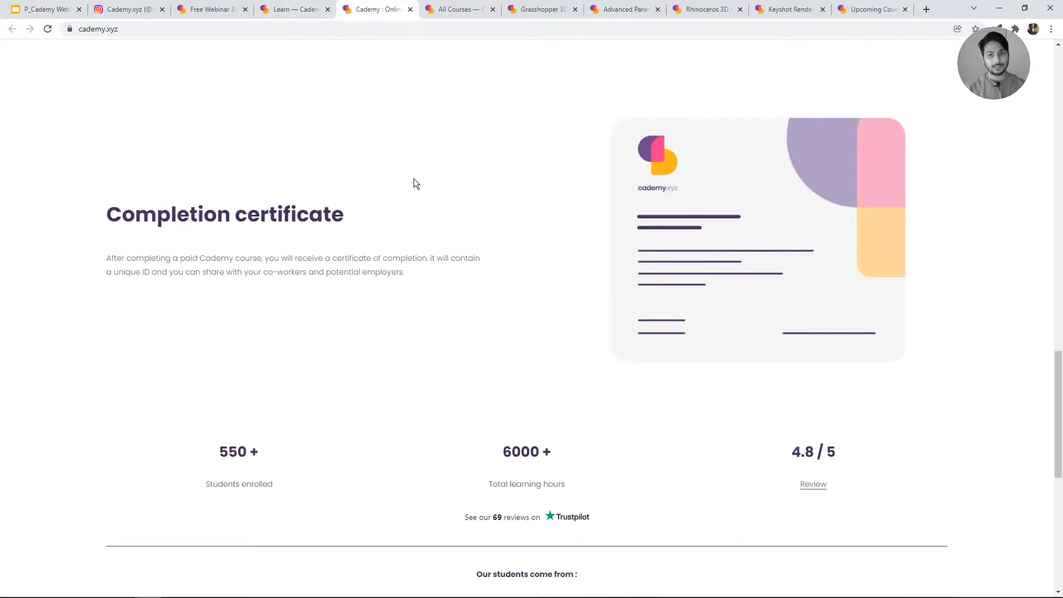
{"action": "scroll", "coordinate": [482, 371], "scroll_direction": "up", "scroll_amount": 15}
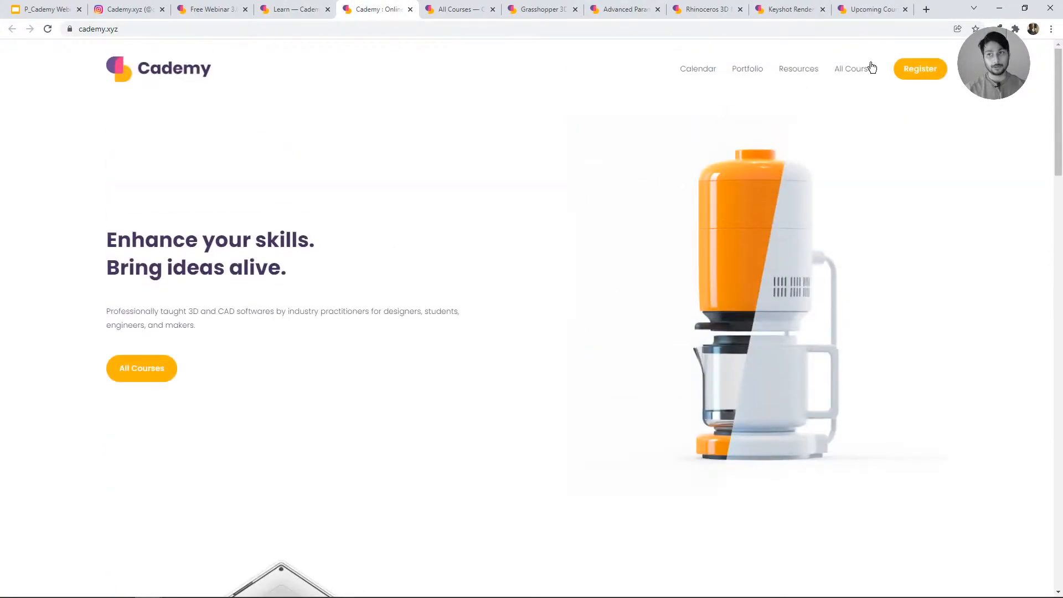
{"action": "left_click", "coordinate": [453, 7]}
{"action": "scroll", "coordinate": [825, 288], "scroll_direction": "up", "scroll_amount": 5}
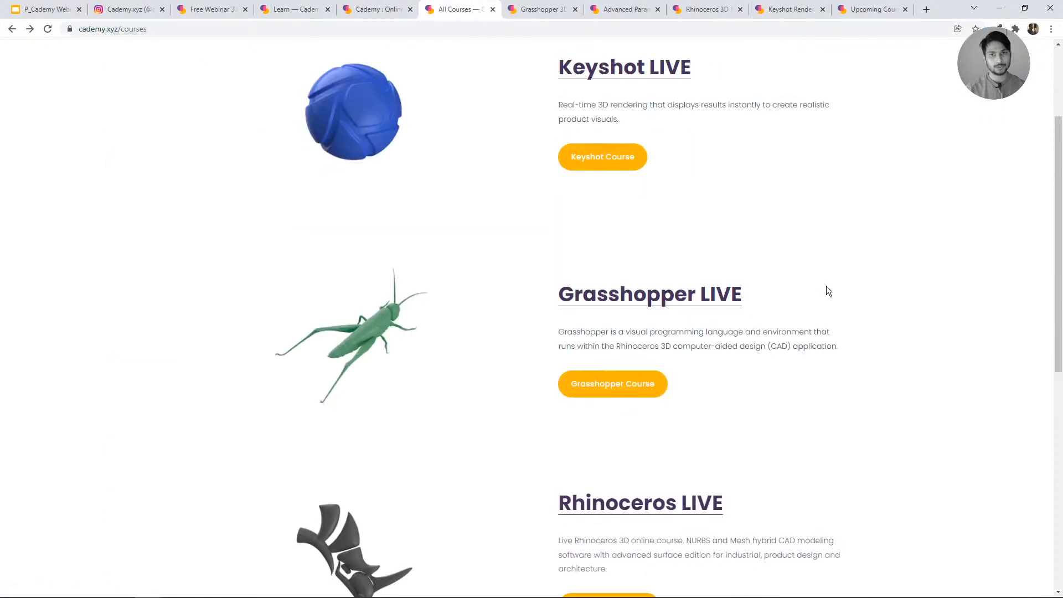
- Examine the Grasshopper Live course page, including its format details and project gallery, and return to its heading
{"action": "left_click", "coordinate": [540, 8]}
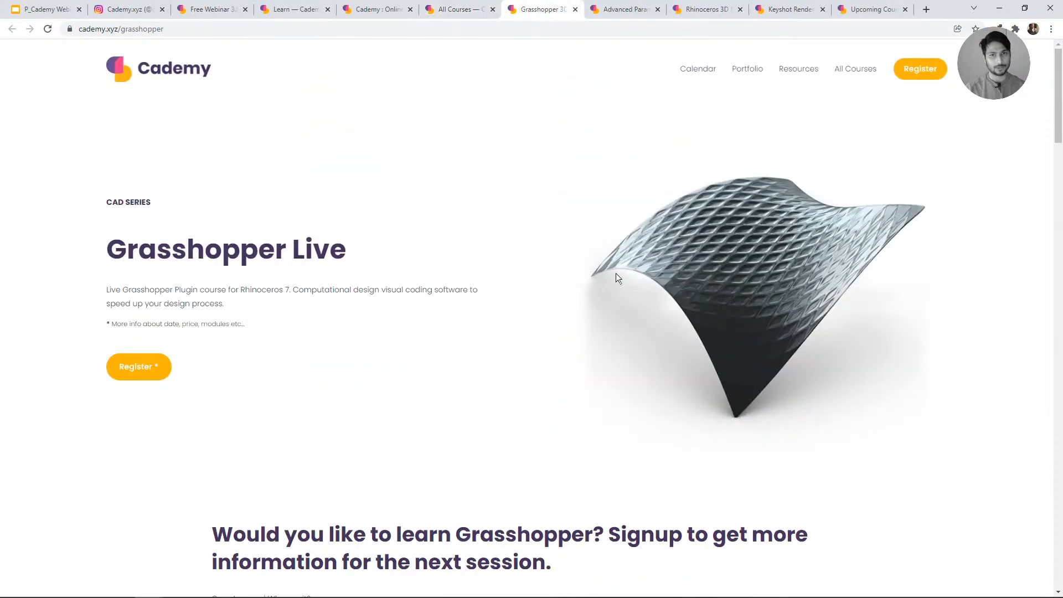
{"action": "scroll", "coordinate": [630, 294], "scroll_direction": "down", "scroll_amount": 12}
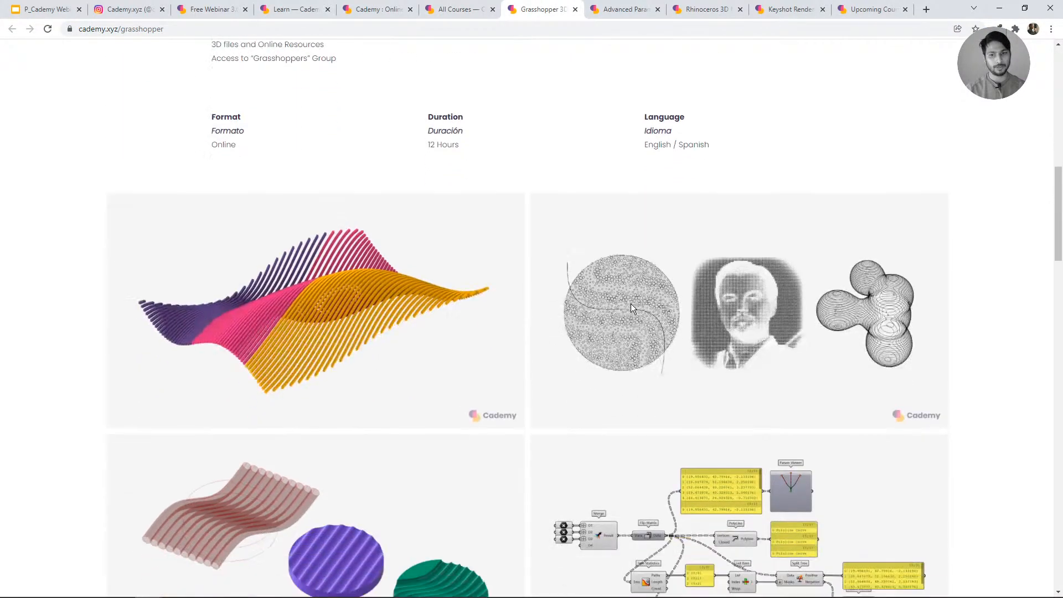
{"action": "scroll", "coordinate": [630, 303], "scroll_direction": "down", "scroll_amount": 5}
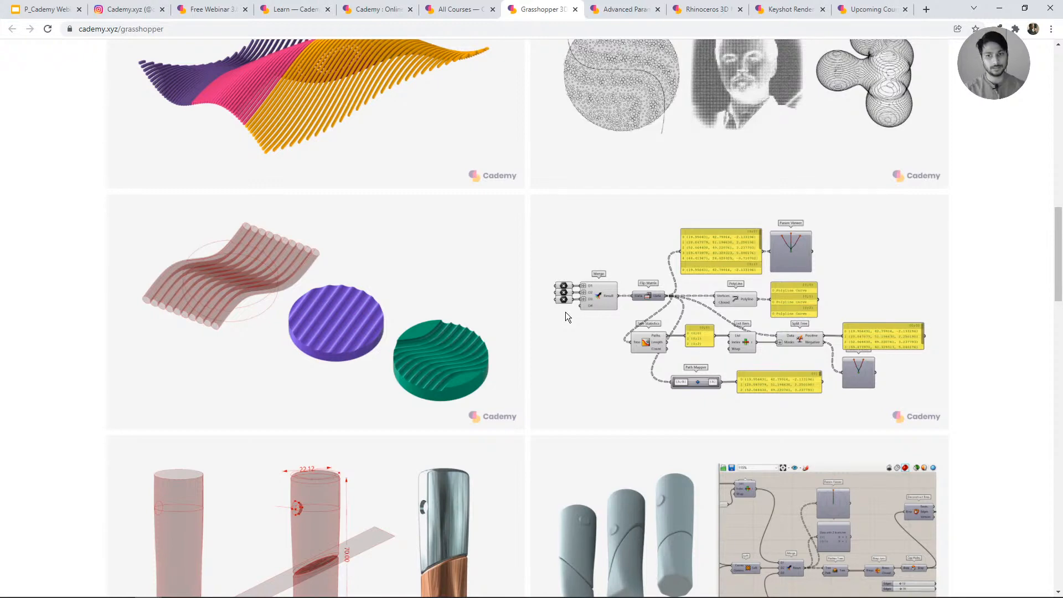
{"action": "scroll", "coordinate": [688, 300], "scroll_direction": "down", "scroll_amount": 2}
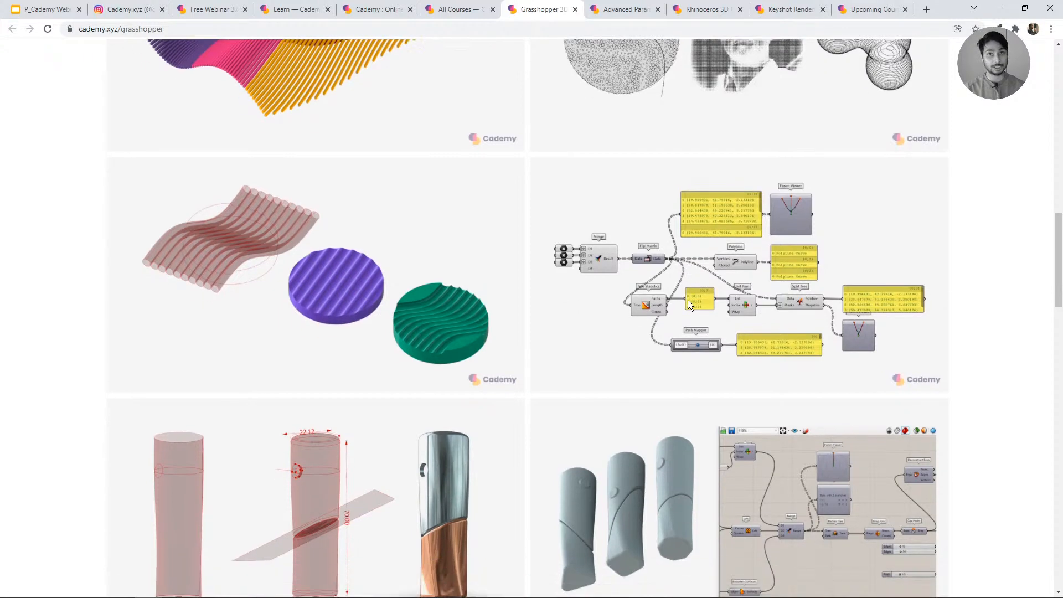
{"action": "scroll", "coordinate": [672, 330], "scroll_direction": "up", "scroll_amount": 3}
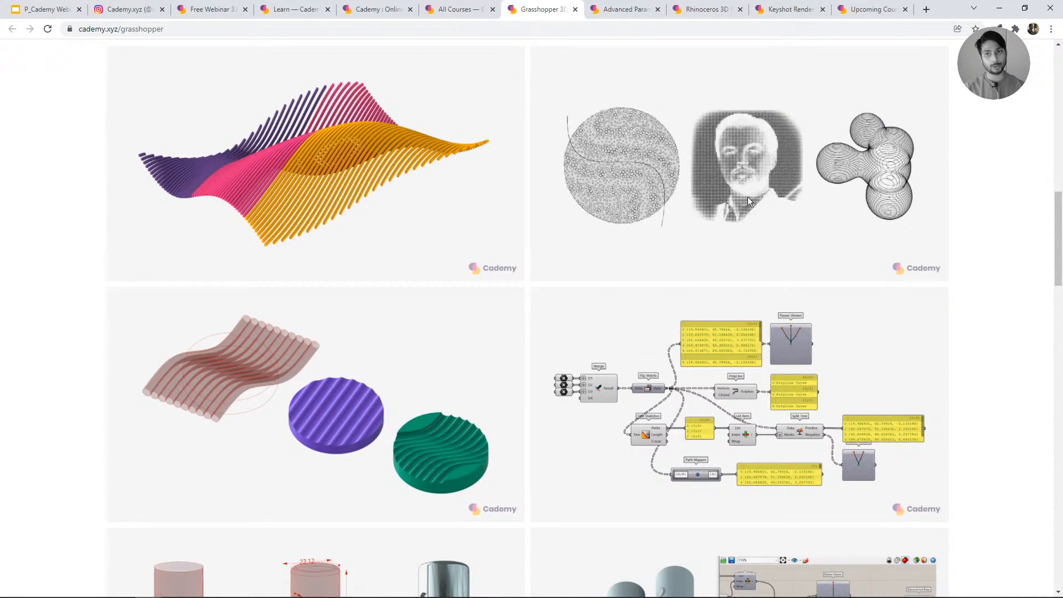
{"action": "scroll", "coordinate": [642, 321], "scroll_direction": "down", "scroll_amount": 4}
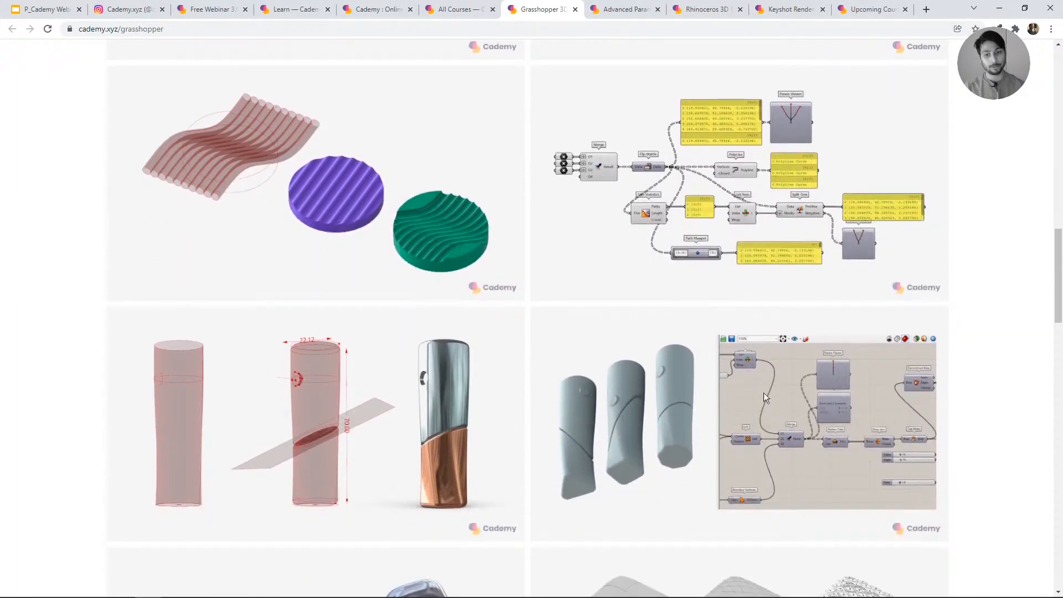
{"action": "scroll", "coordinate": [692, 377], "scroll_direction": "down", "scroll_amount": 4}
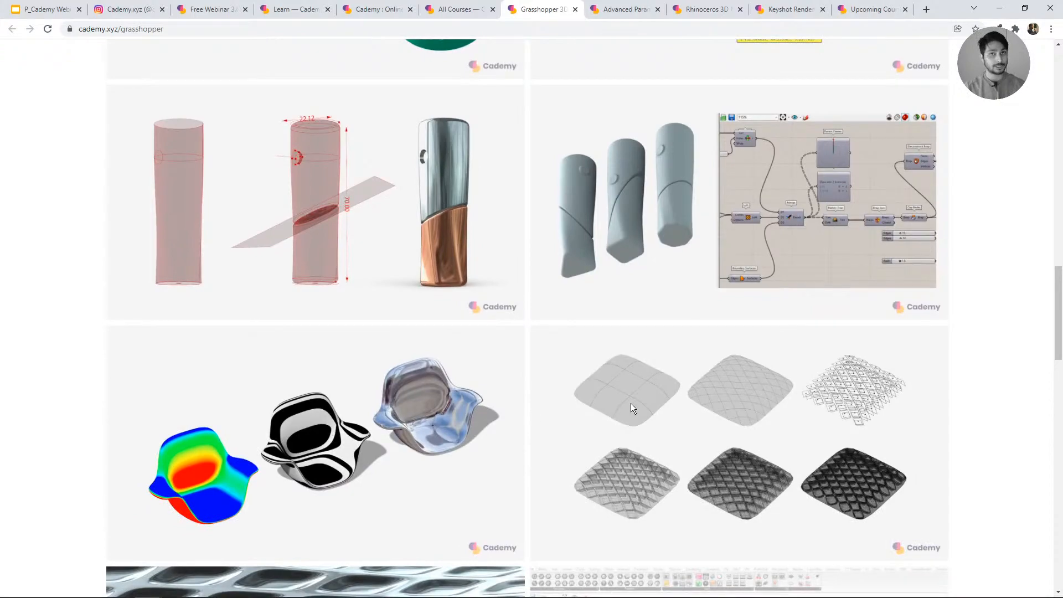
{"action": "scroll", "coordinate": [641, 412], "scroll_direction": "down", "scroll_amount": 5}
{"action": "scroll", "coordinate": [642, 419], "scroll_direction": "up", "scroll_amount": 20}
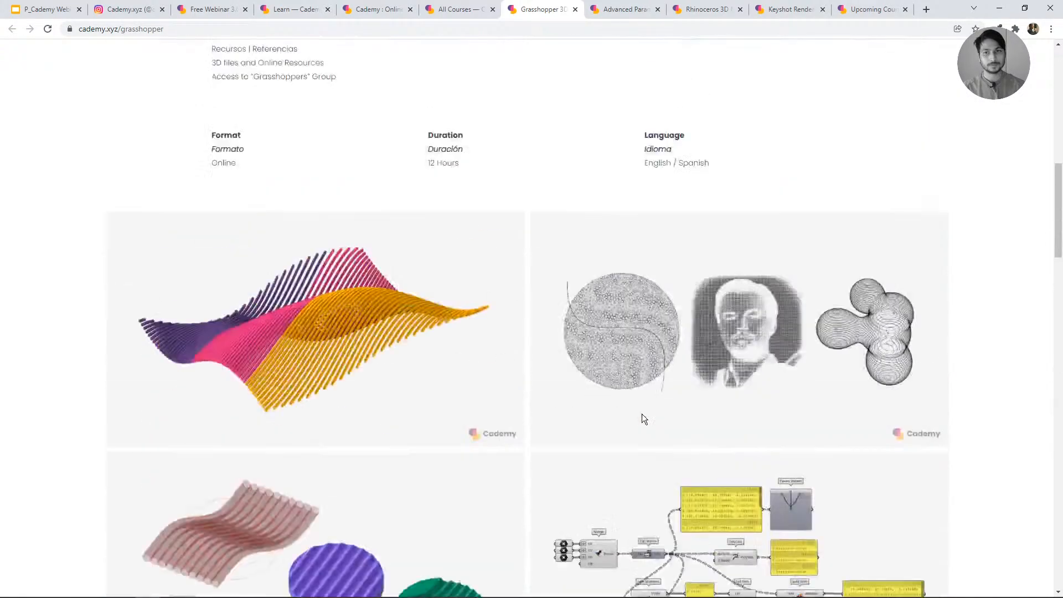
{"action": "scroll", "coordinate": [642, 419], "scroll_direction": "up", "scroll_amount": 6}
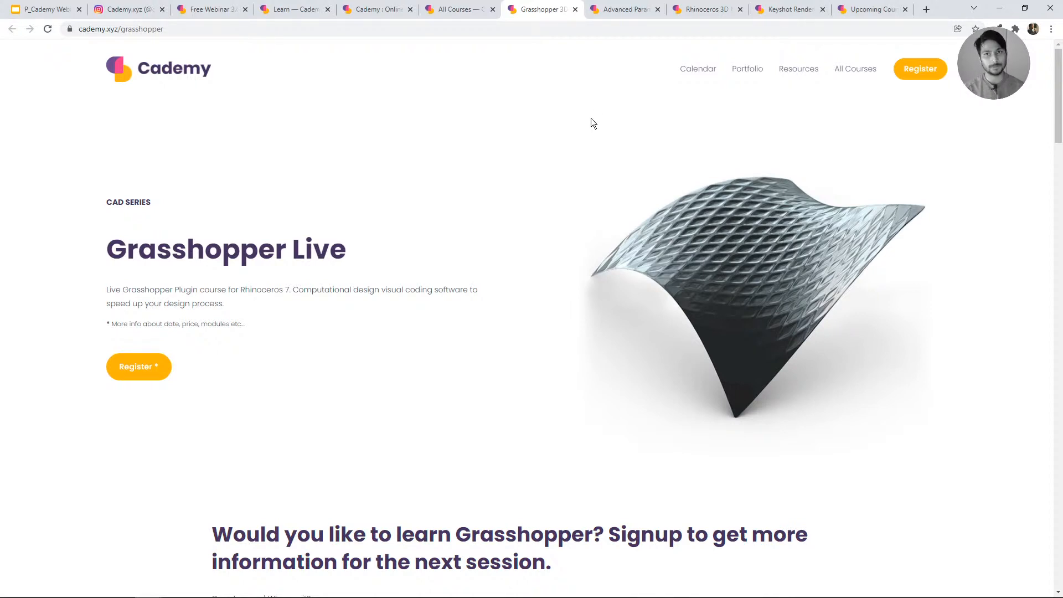
- View the Advanced Parametric Texture Design course page from its topics and format details down to the end of the project gallery
{"action": "left_click", "coordinate": [626, 11]}
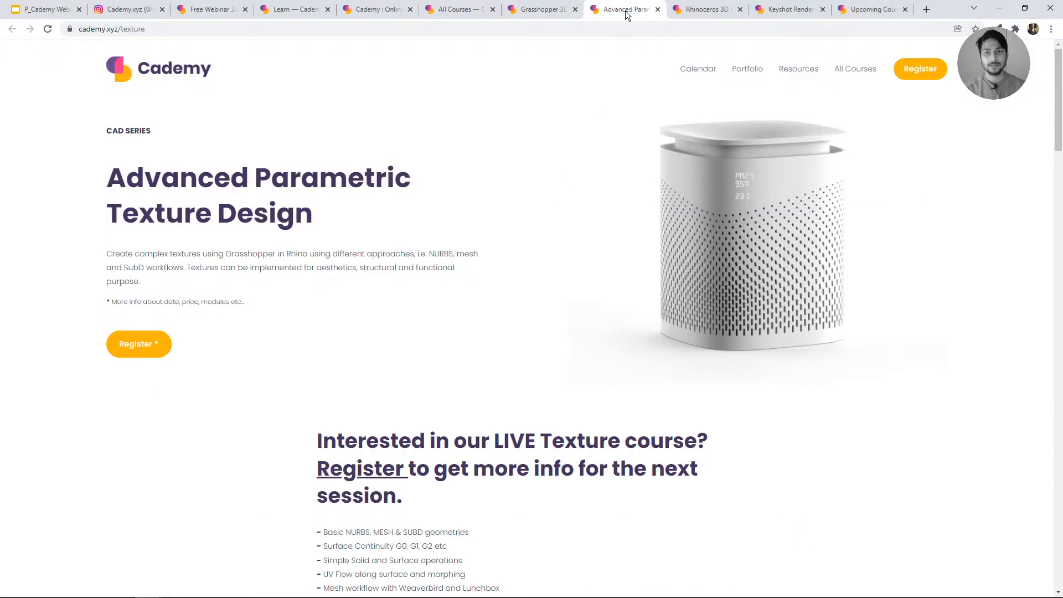
{"action": "scroll", "coordinate": [614, 228], "scroll_direction": "down", "scroll_amount": 1}
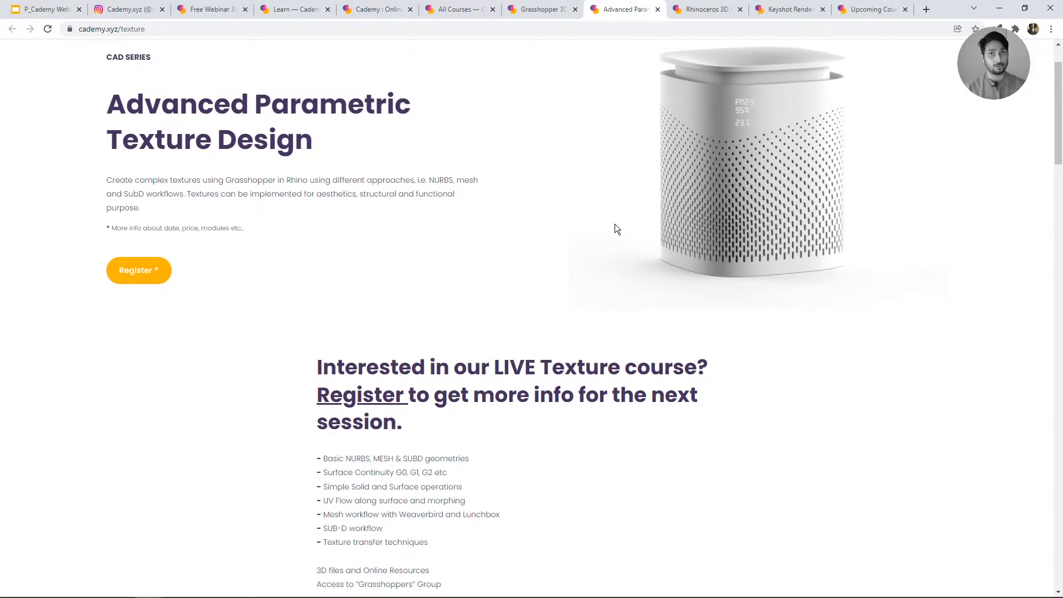
{"action": "scroll", "coordinate": [615, 223], "scroll_direction": "down", "scroll_amount": 6}
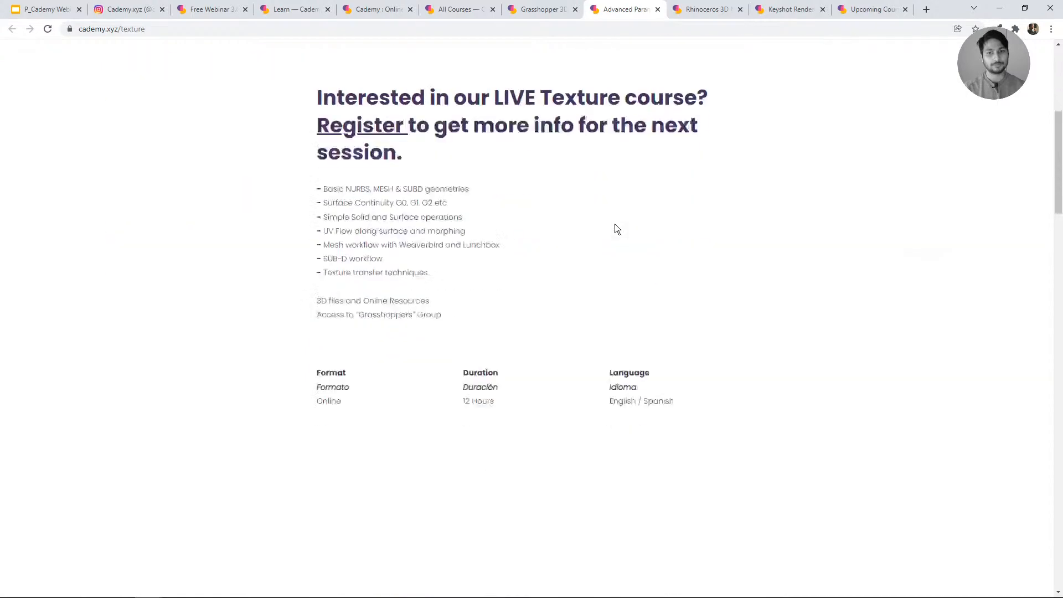
{"action": "scroll", "coordinate": [615, 223], "scroll_direction": "down", "scroll_amount": 3}
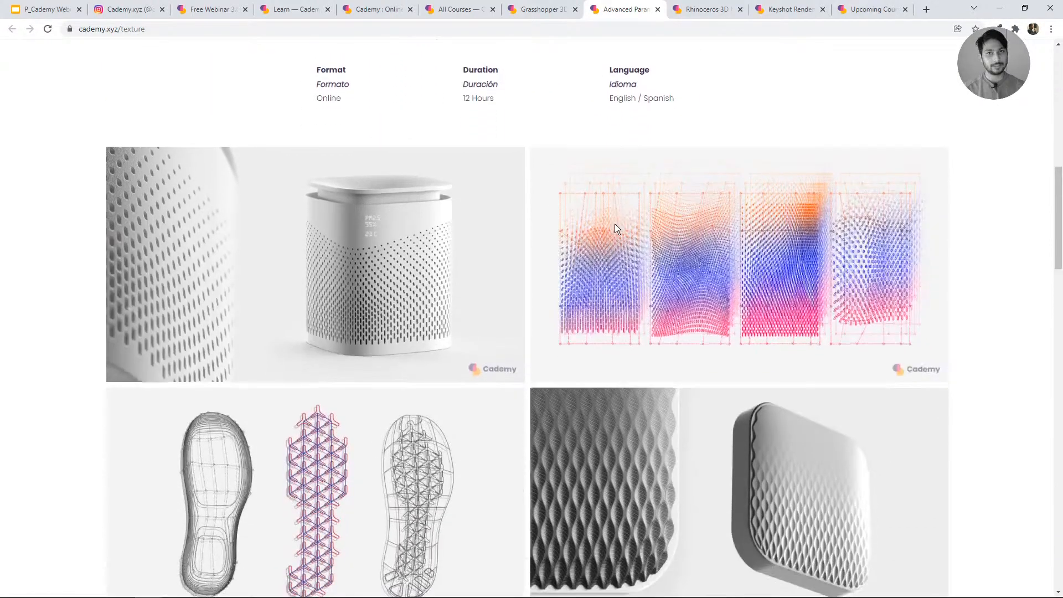
{"action": "scroll", "coordinate": [615, 227], "scroll_direction": "down", "scroll_amount": 2}
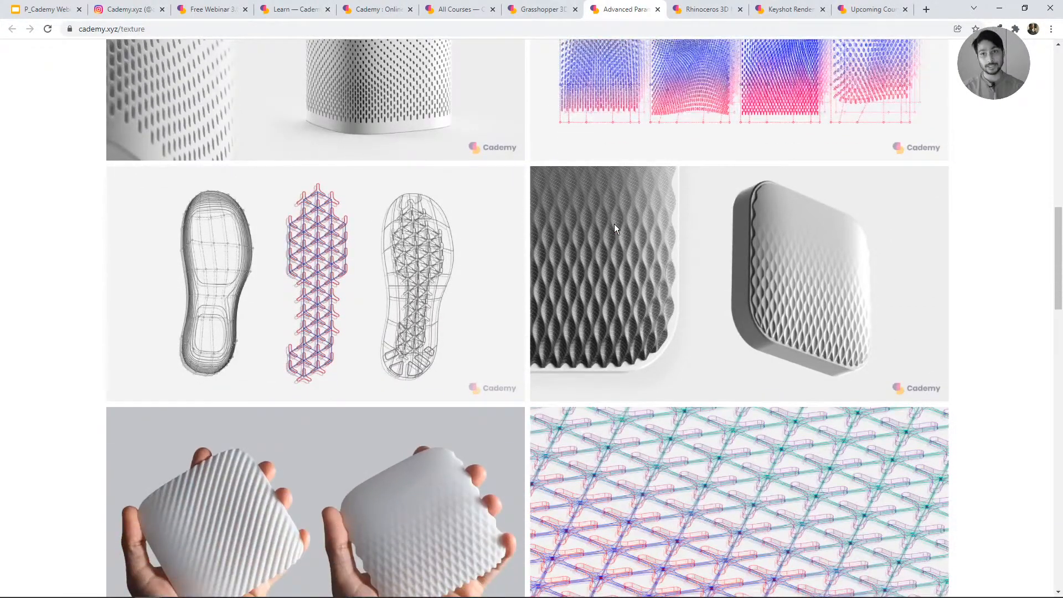
{"action": "scroll", "coordinate": [613, 225], "scroll_direction": "down", "scroll_amount": 2}
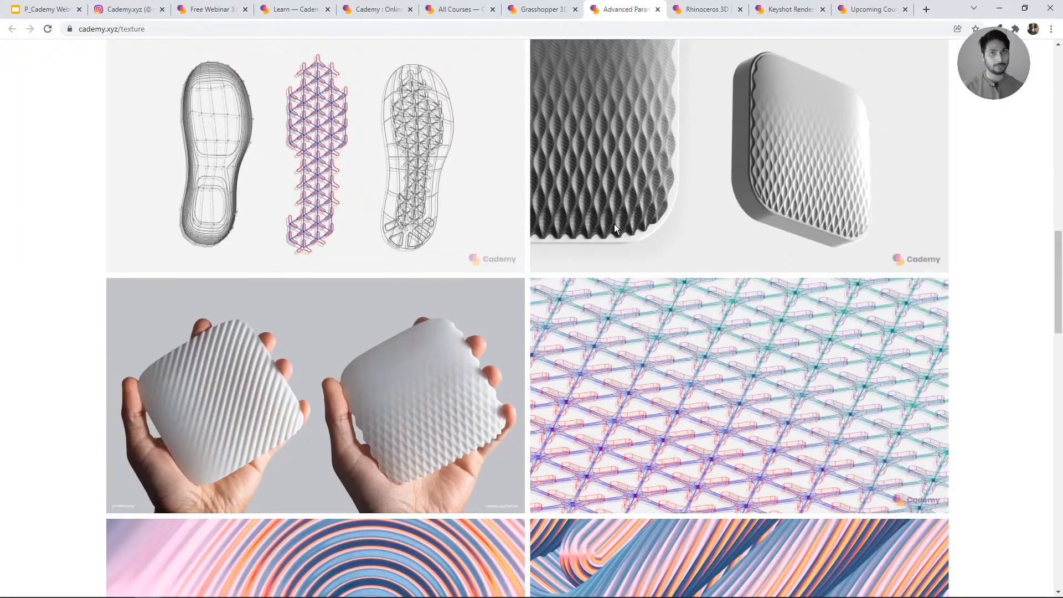
{"action": "scroll", "coordinate": [613, 227], "scroll_direction": "down", "scroll_amount": 6}
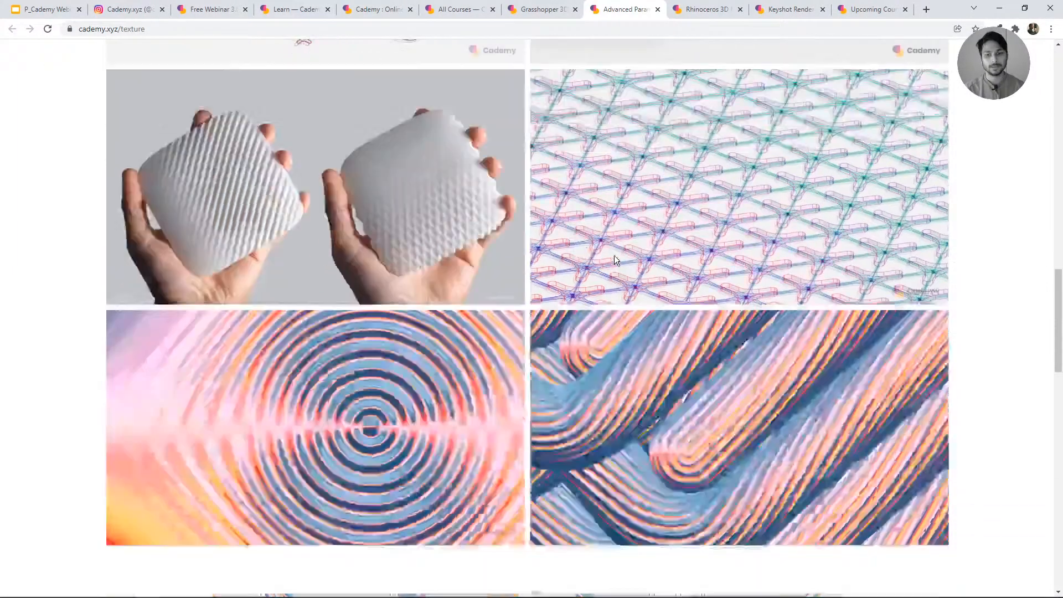
- Review the texture course's gallery again, from the perforated air purifier and shoe soles to the striped patterns, and return to the page heading
{"action": "scroll", "coordinate": [614, 259], "scroll_direction": "up", "scroll_amount": 11}
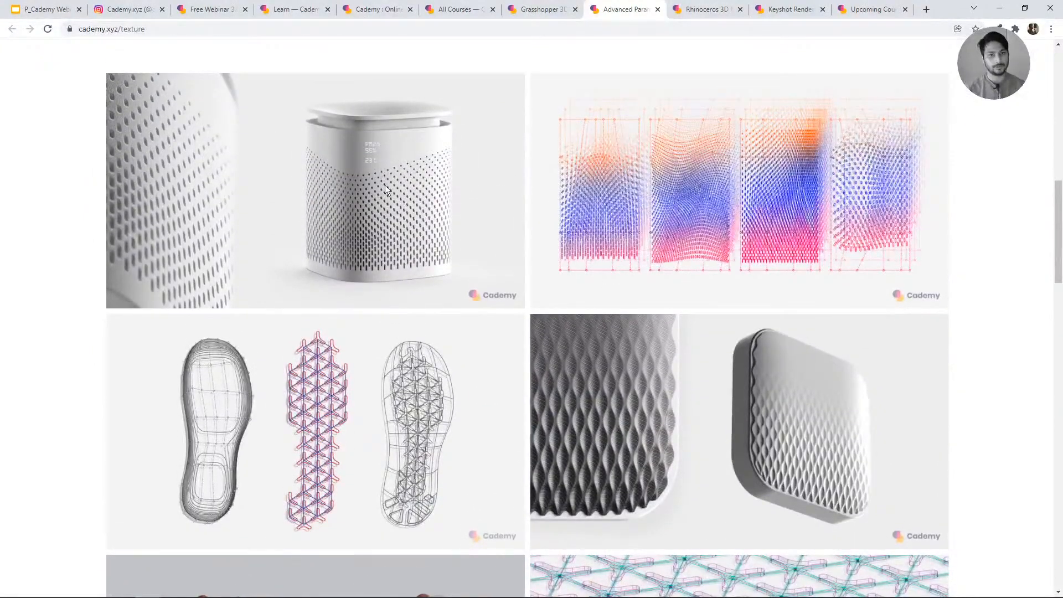
{"action": "scroll", "coordinate": [426, 252], "scroll_direction": "down", "scroll_amount": 2}
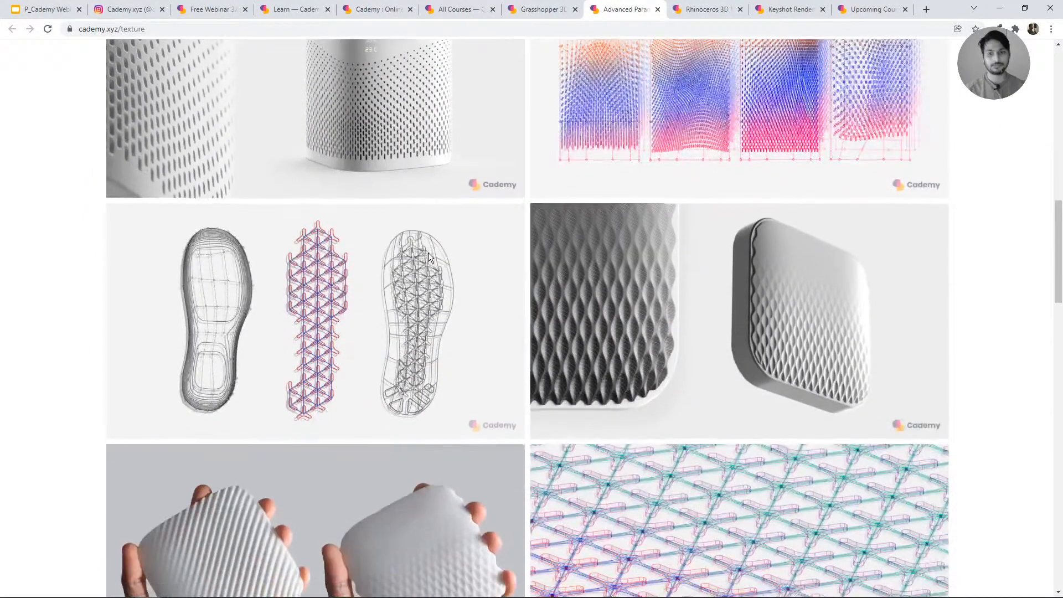
{"action": "scroll", "coordinate": [755, 285], "scroll_direction": "down", "scroll_amount": 1}
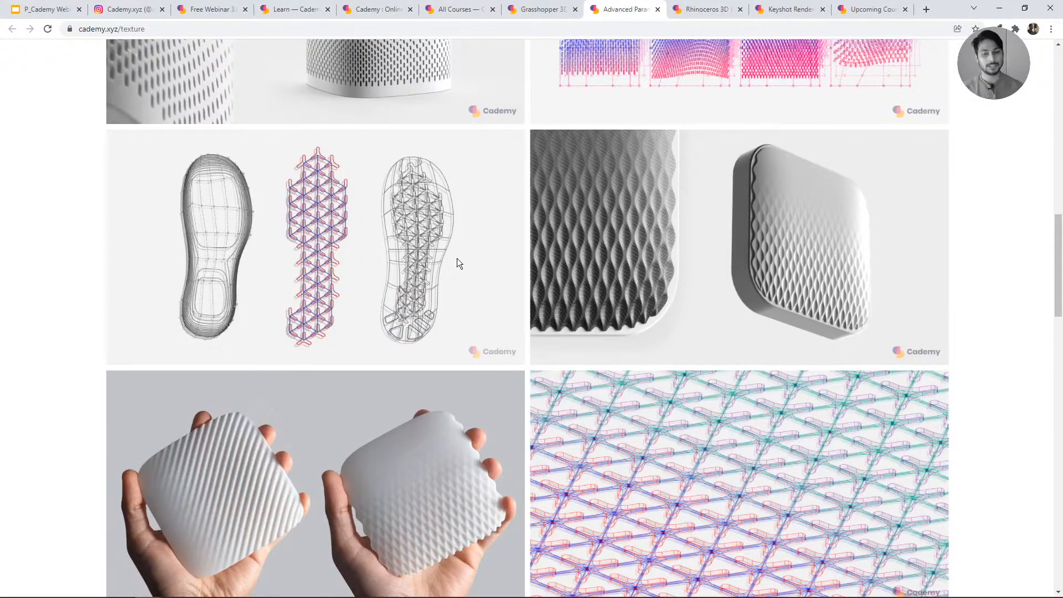
{"action": "scroll", "coordinate": [463, 248], "scroll_direction": "down", "scroll_amount": 5}
{"action": "scroll", "coordinate": [463, 248], "scroll_direction": "down", "scroll_amount": 1}
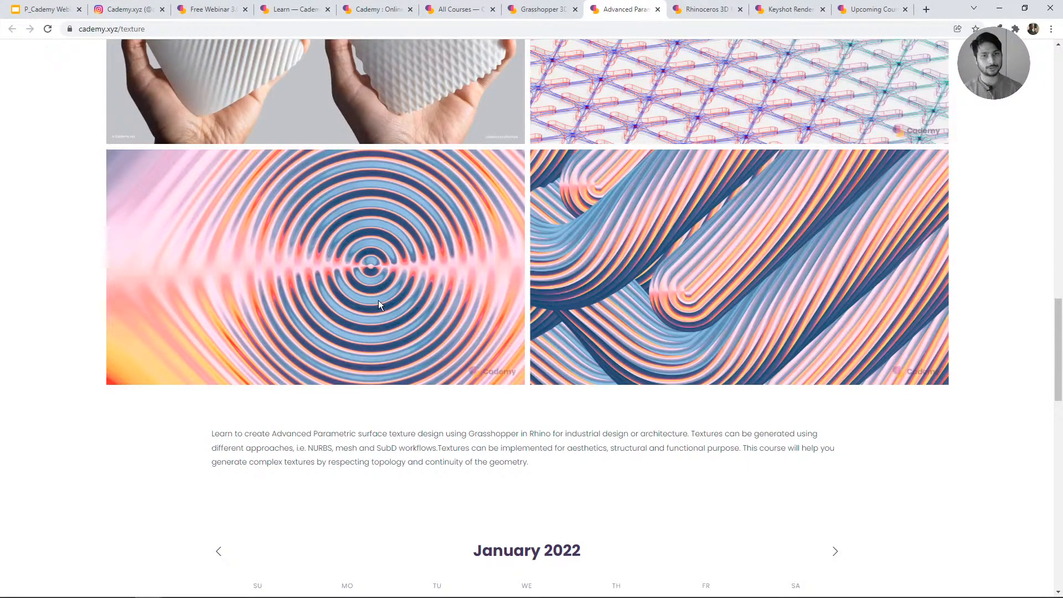
{"action": "scroll", "coordinate": [441, 299], "scroll_direction": "up", "scroll_amount": 14}
{"action": "scroll", "coordinate": [520, 239], "scroll_direction": "up", "scroll_amount": 3}
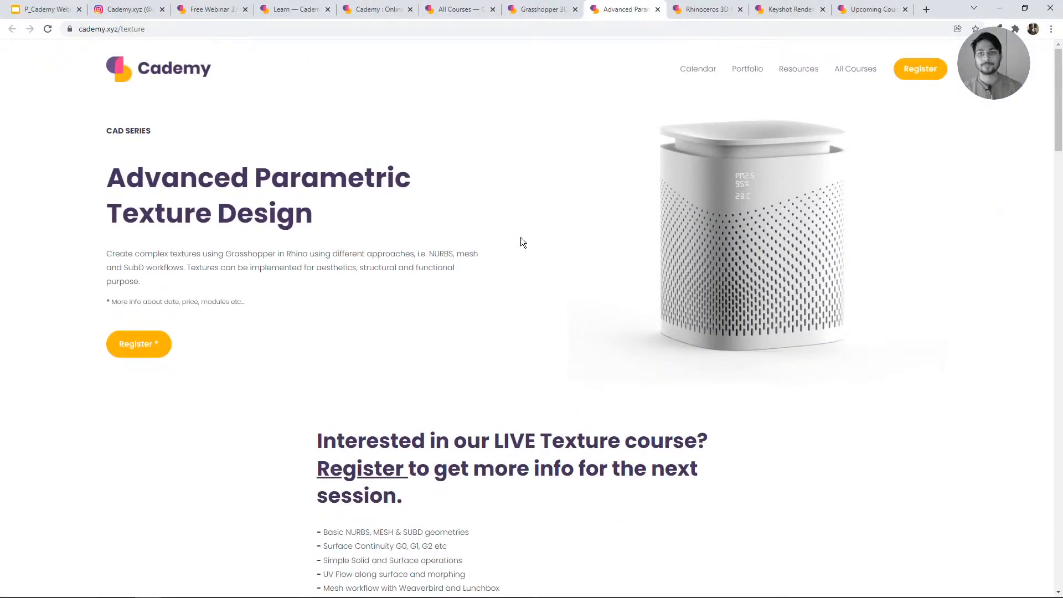
- Examine the Rhinoceros 3D Live course page, including its topics, format details and project gallery, and return to its heading
{"action": "left_click", "coordinate": [696, 12]}
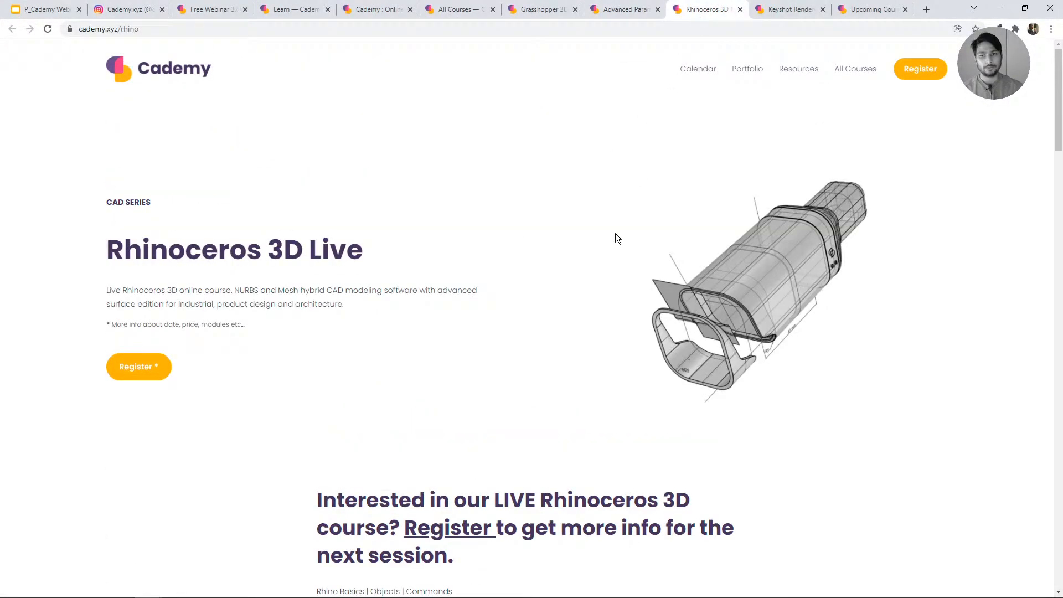
{"action": "scroll", "coordinate": [616, 233], "scroll_direction": "down", "scroll_amount": 5}
{"action": "scroll", "coordinate": [587, 313], "scroll_direction": "down", "scroll_amount": 5}
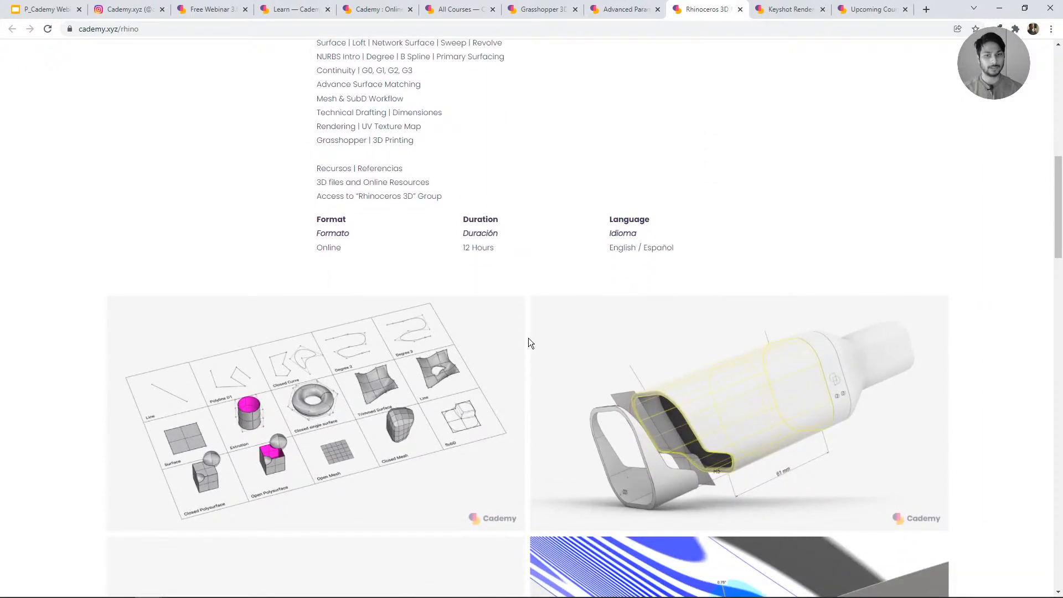
{"action": "scroll", "coordinate": [528, 339], "scroll_direction": "down", "scroll_amount": 2}
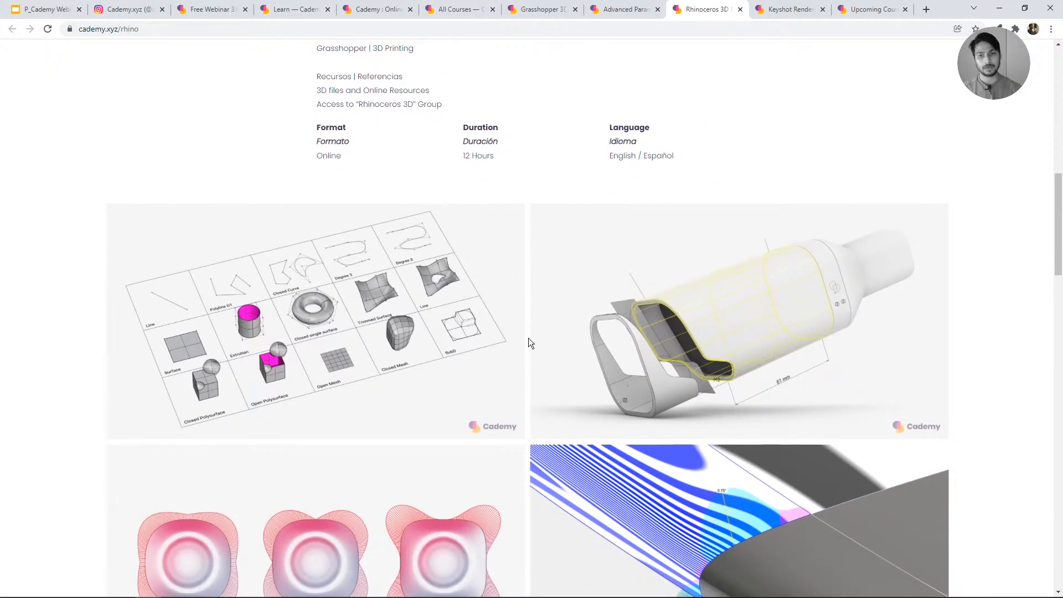
{"action": "scroll", "coordinate": [528, 339], "scroll_direction": "down", "scroll_amount": 3}
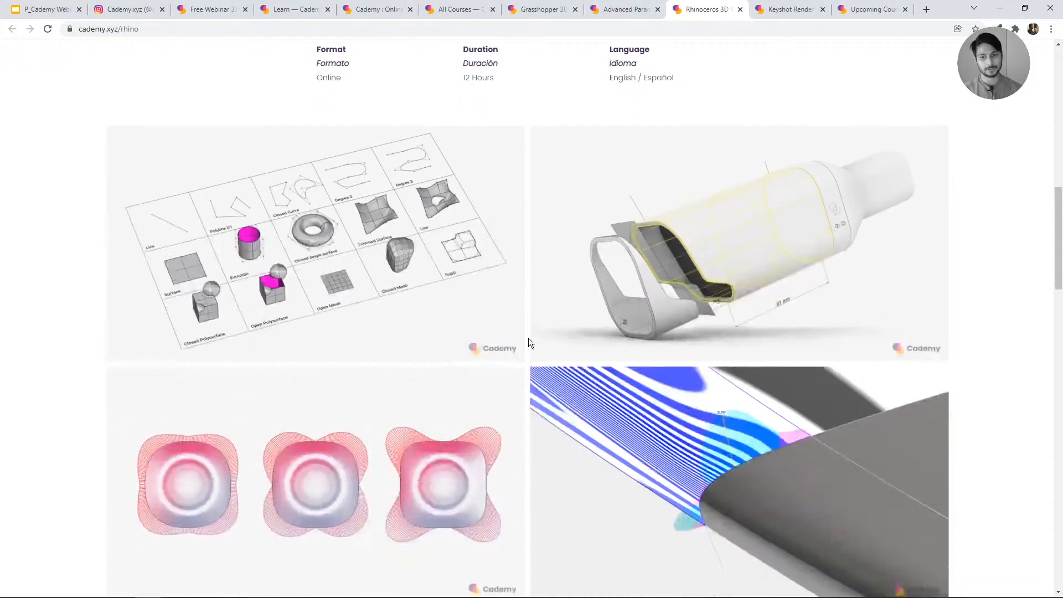
{"action": "scroll", "coordinate": [531, 340], "scroll_direction": "down", "scroll_amount": 3}
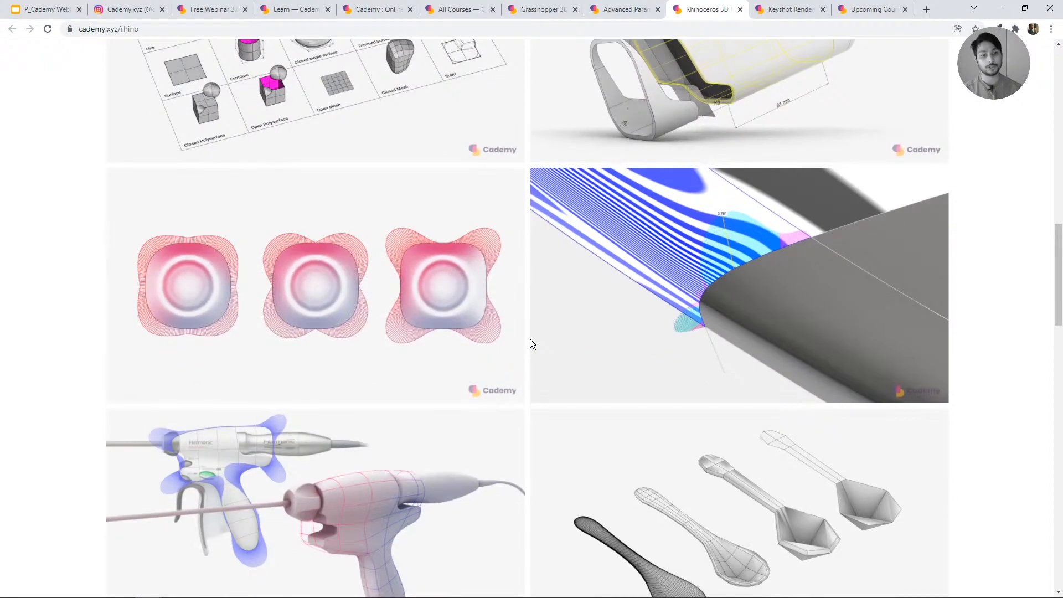
{"action": "scroll", "coordinate": [529, 340], "scroll_direction": "down", "scroll_amount": 12}
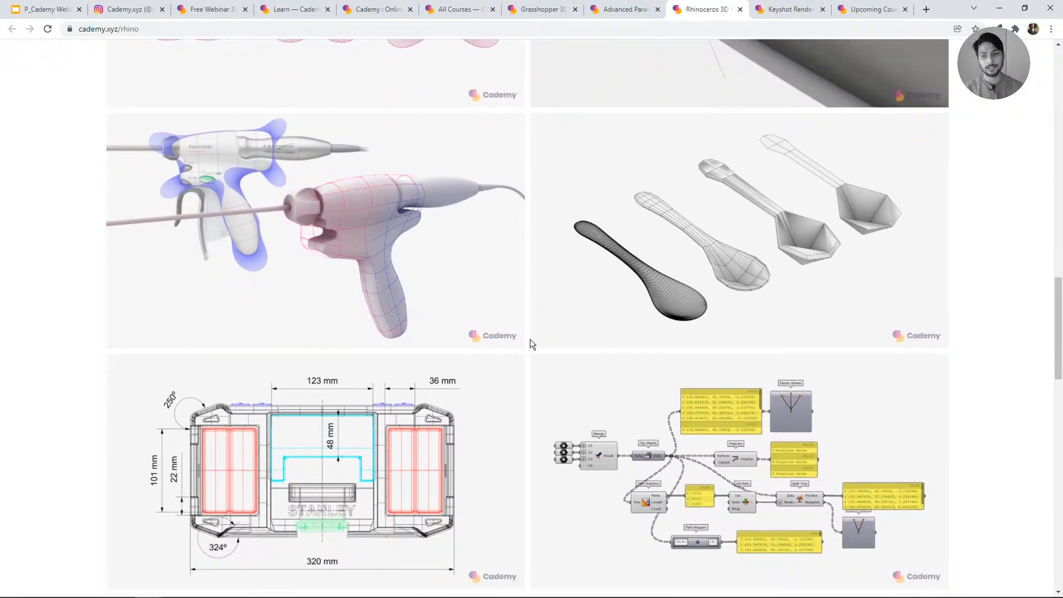
{"action": "scroll", "coordinate": [530, 339], "scroll_direction": "up", "scroll_amount": 7}
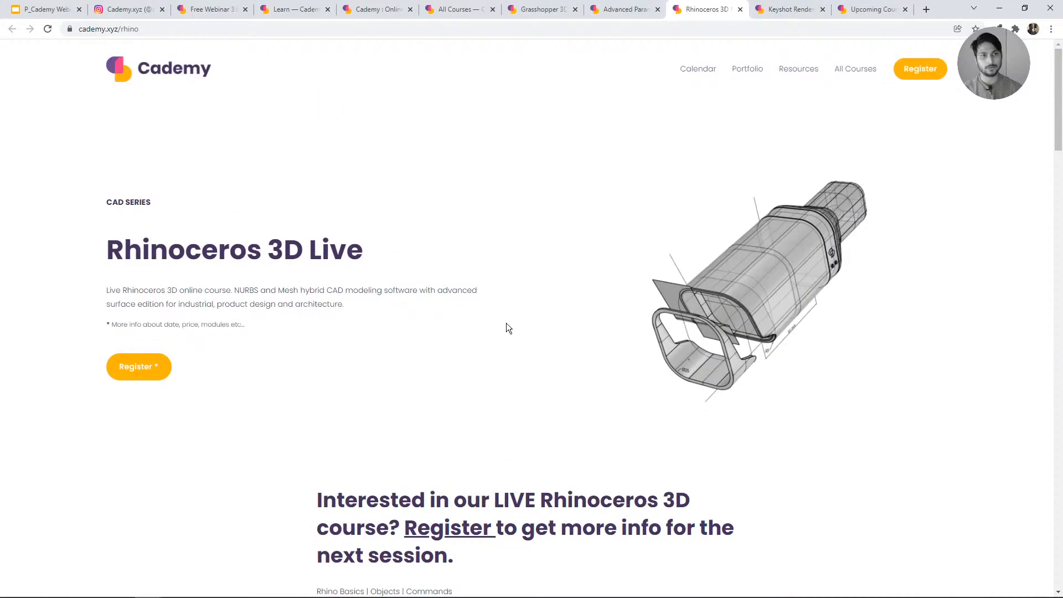
- Play the Keyshot Rendering Course video from the Keyshot Live course page in full screen
{"action": "left_click", "coordinate": [807, 11]}
{"action": "scroll", "coordinate": [531, 387], "scroll_direction": "up", "scroll_amount": 10}
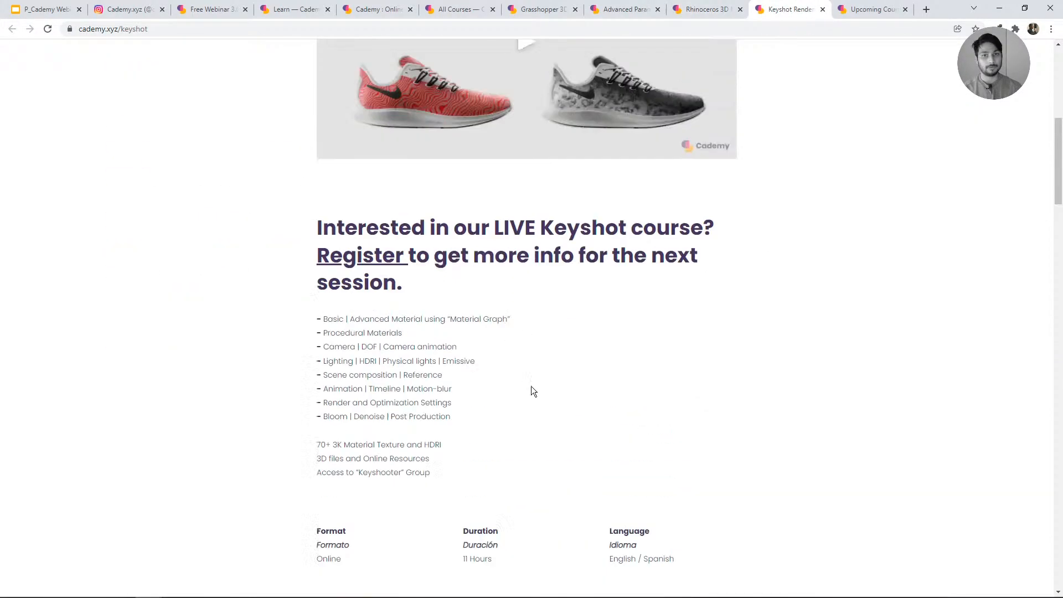
{"action": "scroll", "coordinate": [530, 392], "scroll_direction": "down", "scroll_amount": 2}
{"action": "left_click", "coordinate": [493, 366]}
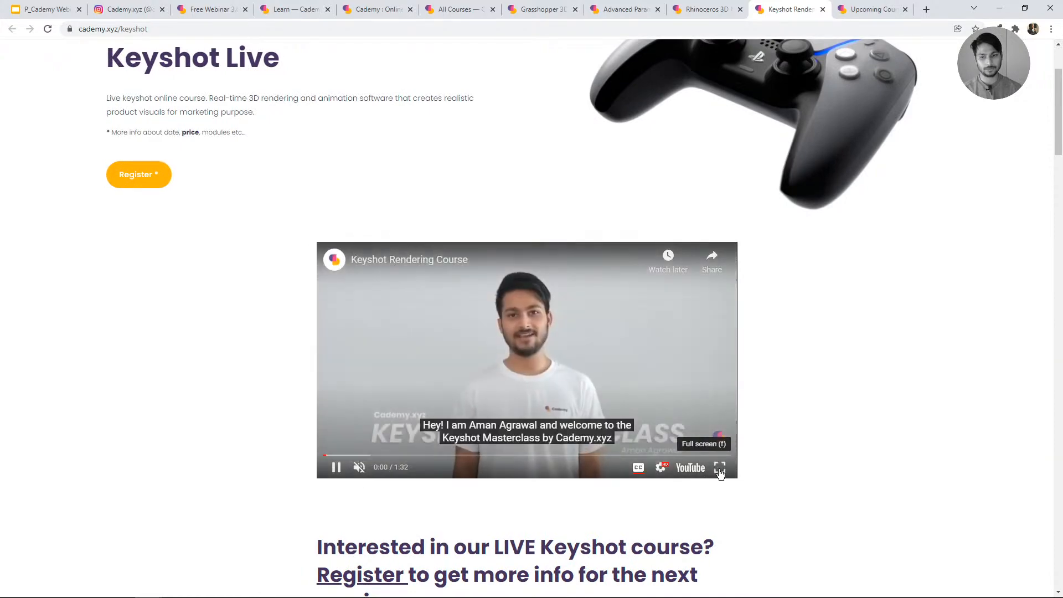
{"action": "left_click", "coordinate": [719, 468]}
- Skim the Keyshot course video from the materials part to the animation part, exit full screen and pause it
{"action": "left_click", "coordinate": [116, 566]}
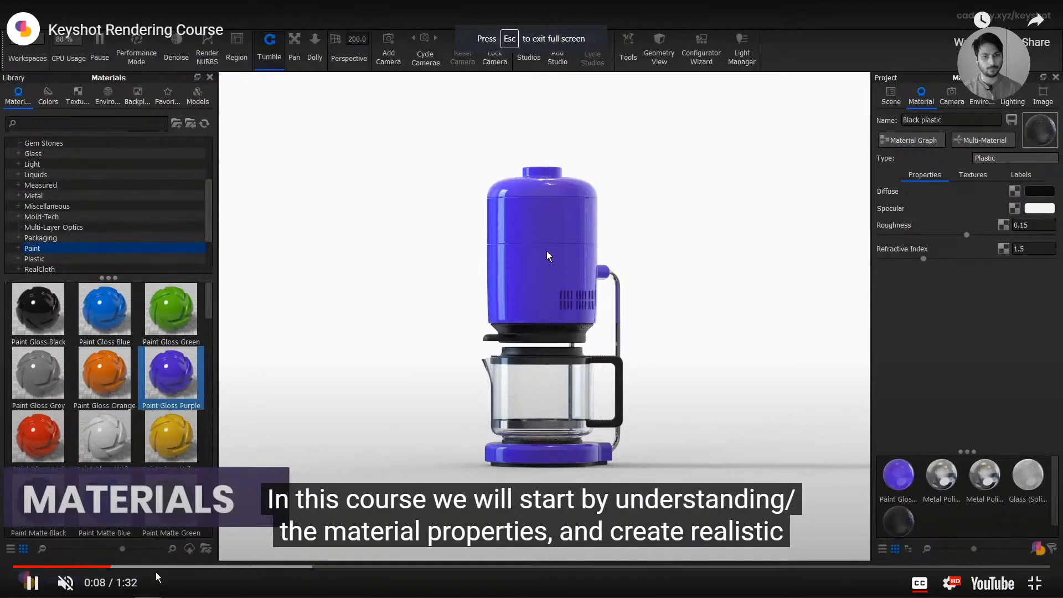
{"action": "left_click", "coordinate": [185, 570]}
{"action": "left_click", "coordinate": [284, 570]}
{"action": "left_click", "coordinate": [314, 569]}
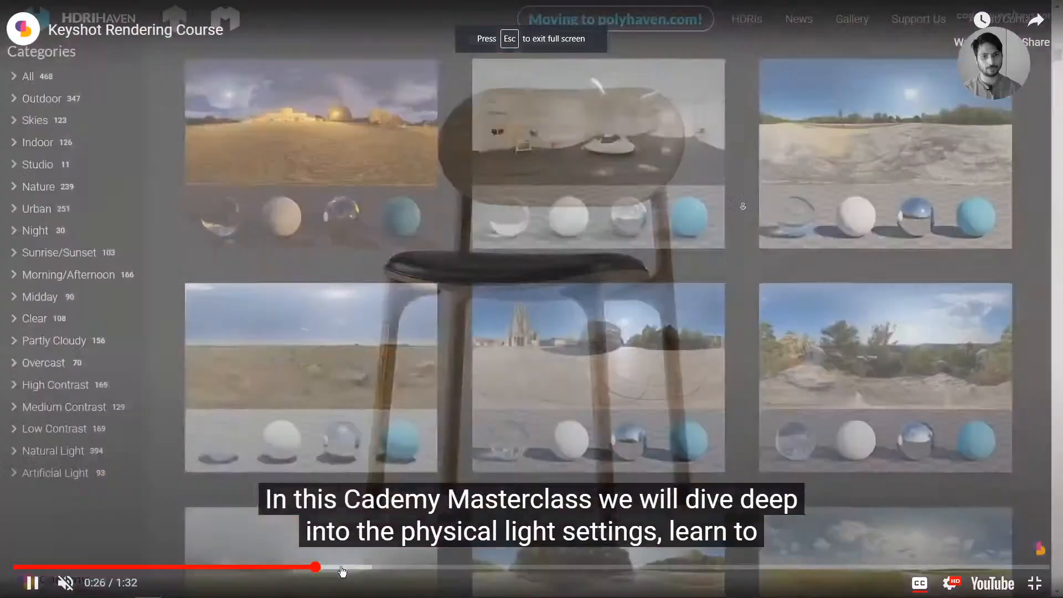
{"action": "left_click", "coordinate": [376, 569]}
{"action": "left_click", "coordinate": [242, 569]}
{"action": "left_click", "coordinate": [431, 567]}
{"action": "left_click", "coordinate": [476, 568]}
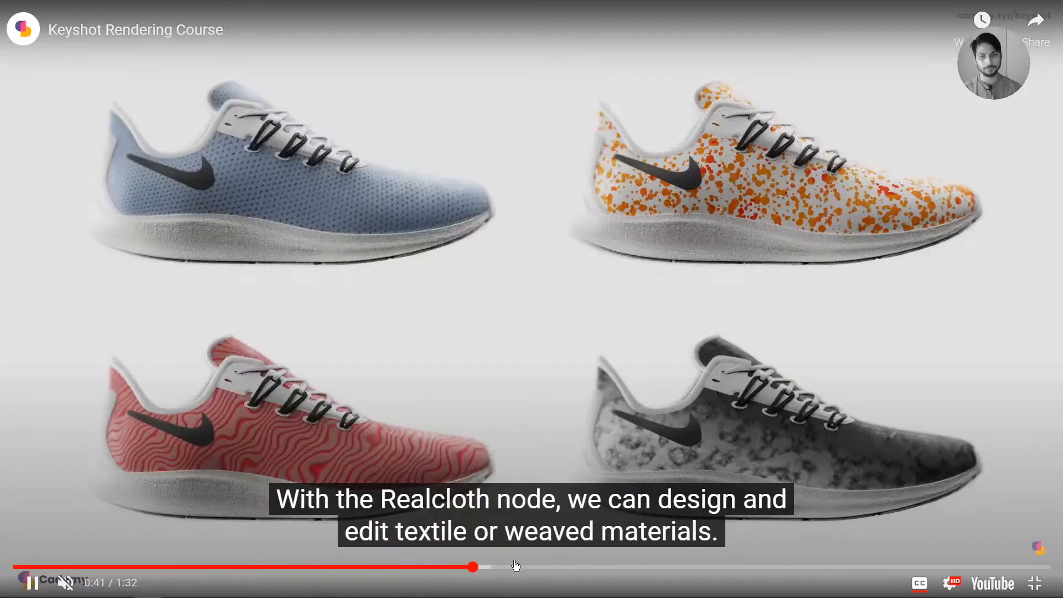
{"action": "left_click", "coordinate": [514, 568]}
{"action": "left_click", "coordinate": [558, 569]}
{"action": "left_click", "coordinate": [613, 569]}
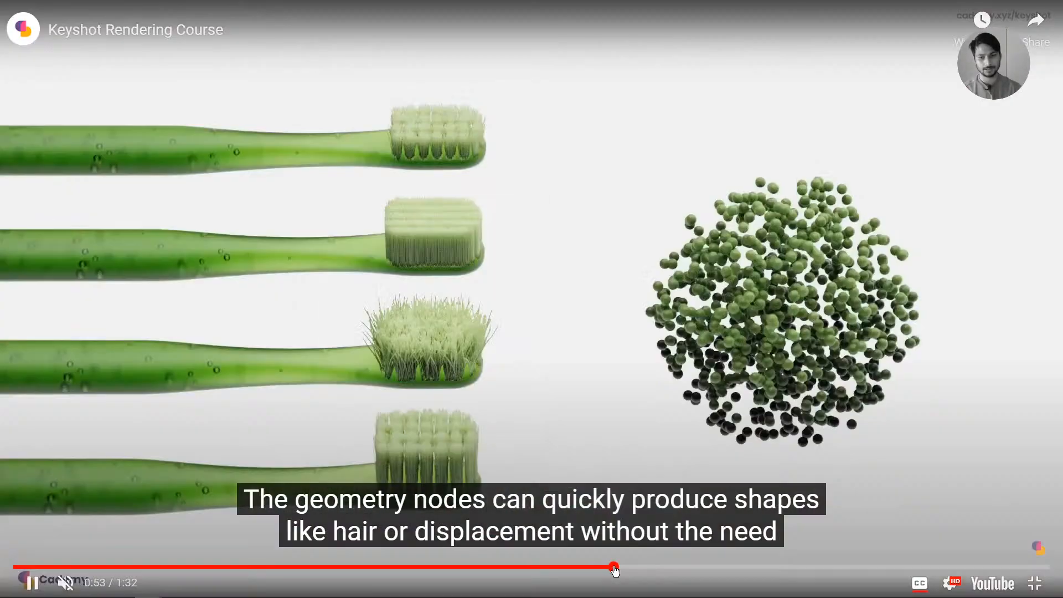
{"action": "left_click", "coordinate": [655, 569]}
{"action": "left_click", "coordinate": [703, 569]}
{"action": "left_click", "coordinate": [757, 569]}
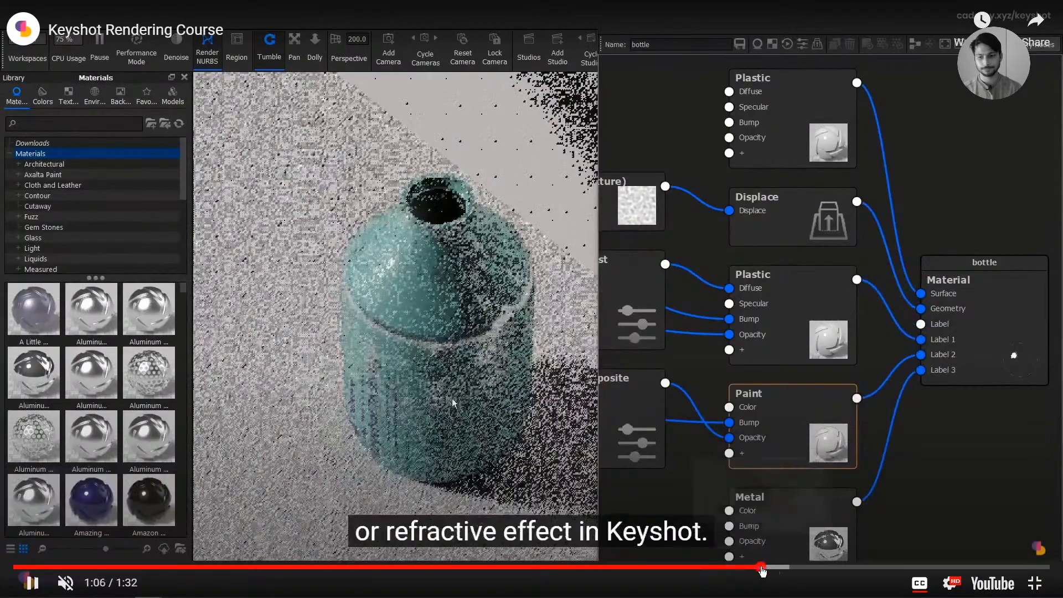
{"action": "left_click", "coordinate": [806, 569]}
{"action": "left_click", "coordinate": [837, 568]}
{"action": "left_click", "coordinate": [814, 569]}
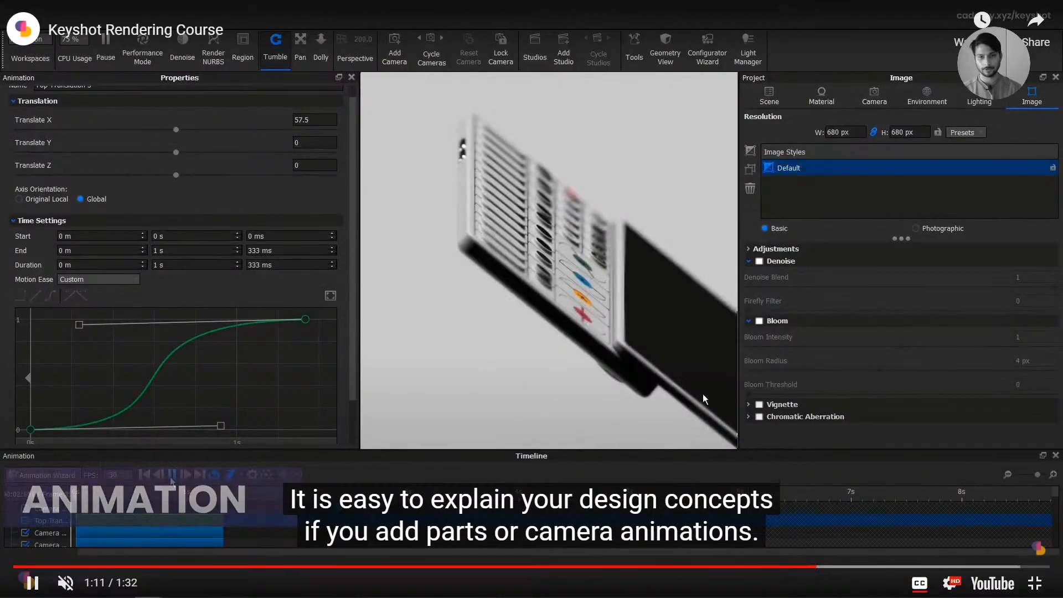
{"action": "key", "text": "Escape"}
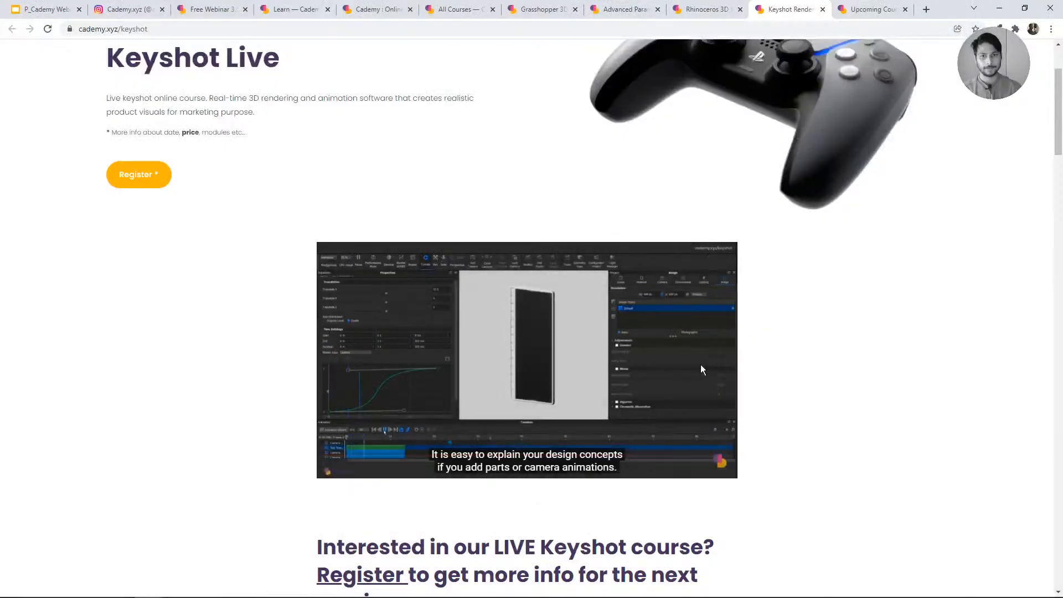
{"action": "left_click", "coordinate": [622, 341]}
- Show the top of the Upcoming LIVE Classes page and reveal its full web address
{"action": "left_click", "coordinate": [871, 9]}
{"action": "scroll", "coordinate": [757, 224], "scroll_direction": "up", "scroll_amount": 3}
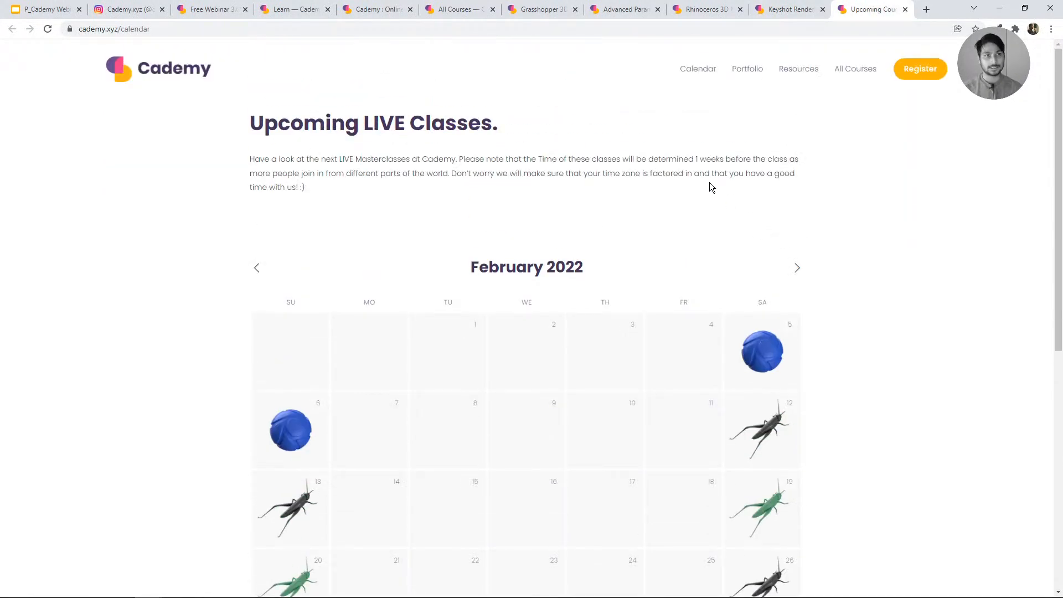
{"action": "left_click", "coordinate": [139, 29]}
{"action": "key", "text": "End"}
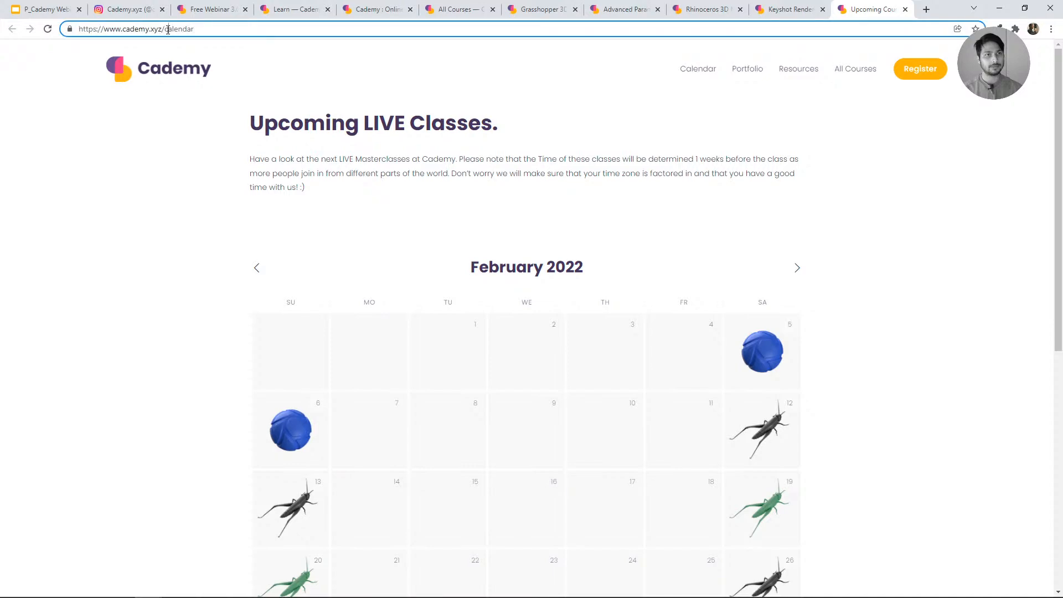
{"action": "left_click", "coordinate": [205, 105]}
- Check the Keyshot and Grasshopper class dates in the February 2022 calendar and advance it to March 2022
{"action": "scroll", "coordinate": [692, 241], "scroll_direction": "down", "scroll_amount": 2}
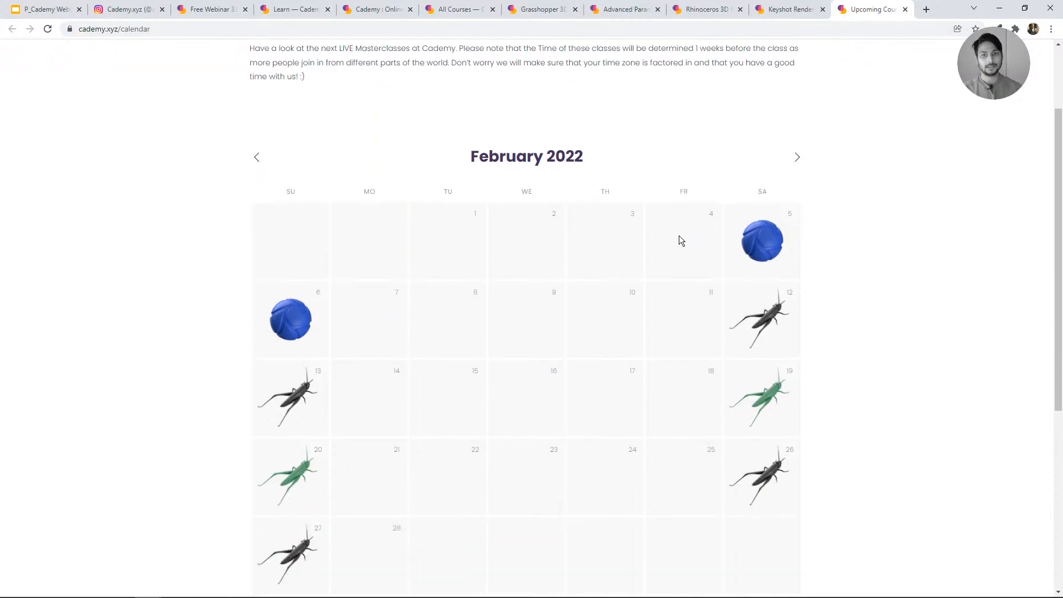
{"action": "scroll", "coordinate": [350, 292], "scroll_direction": "up", "scroll_amount": 3}
{"action": "scroll", "coordinate": [809, 332], "scroll_direction": "down", "scroll_amount": 2}
{"action": "mouse_move", "coordinate": [779, 273]}
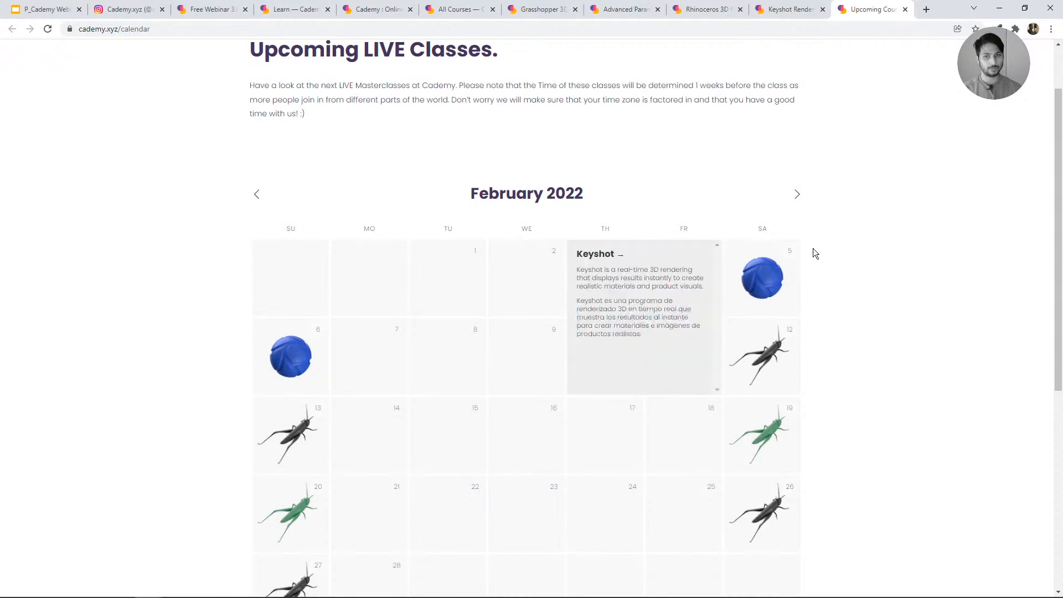
{"action": "scroll", "coordinate": [823, 353], "scroll_direction": "down", "scroll_amount": 1}
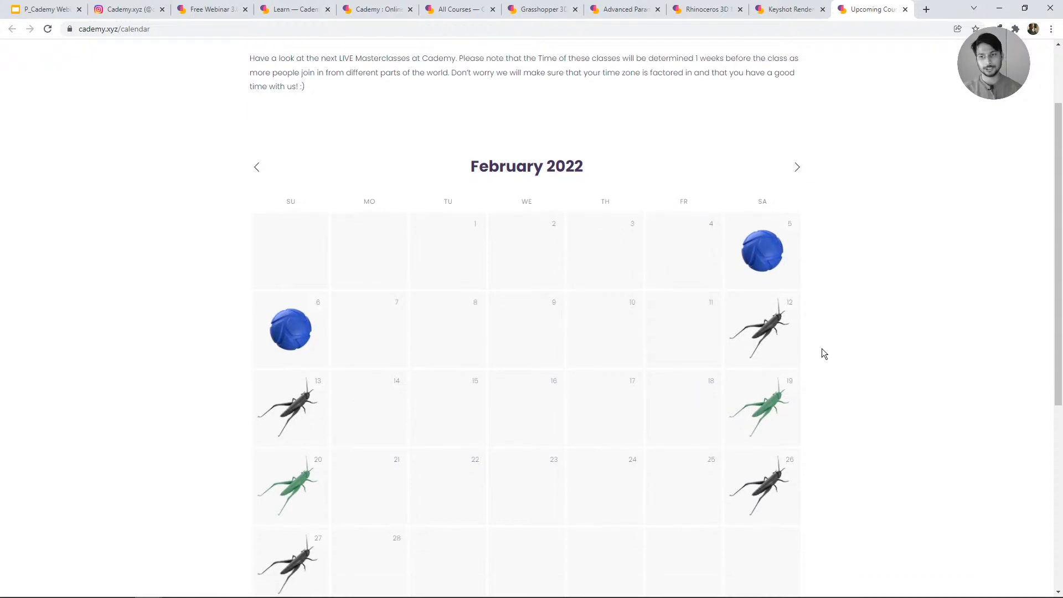
{"action": "scroll", "coordinate": [821, 348], "scroll_direction": "down", "scroll_amount": 2}
{"action": "mouse_move", "coordinate": [787, 359]}
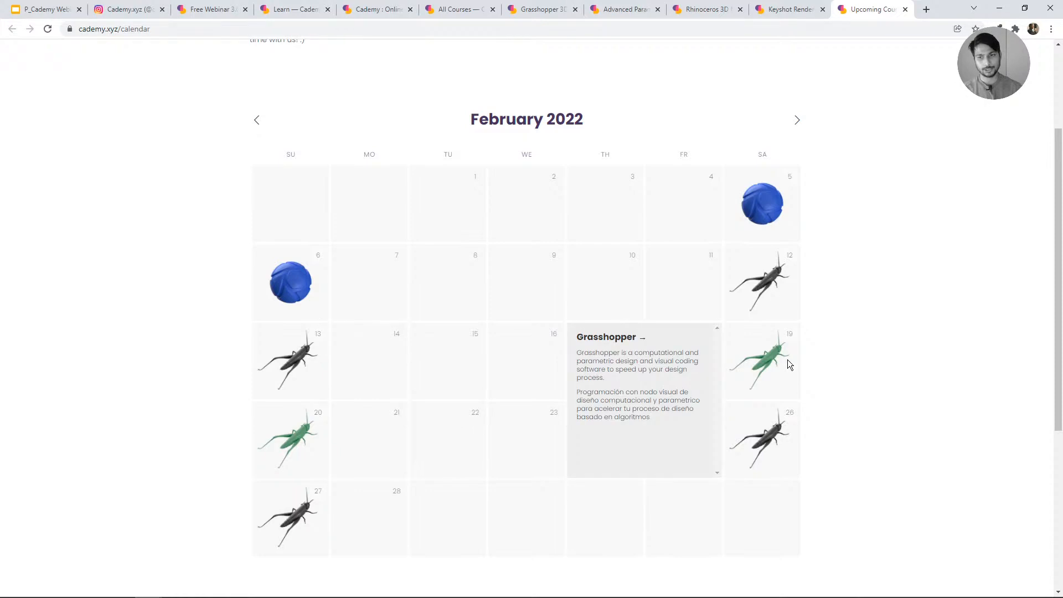
{"action": "left_click", "coordinate": [797, 121]}
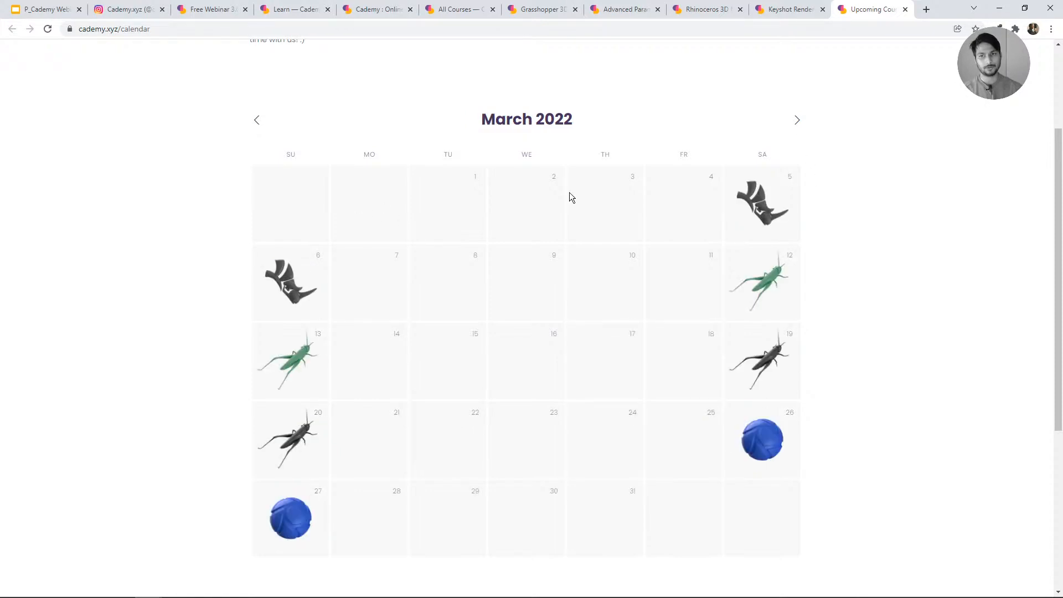
- Show the class enrollment form reached from the Upcoming LIVE Classes page, and return to the Cademy home page
{"action": "scroll", "coordinate": [876, 373], "scroll_direction": "up", "scroll_amount": 3}
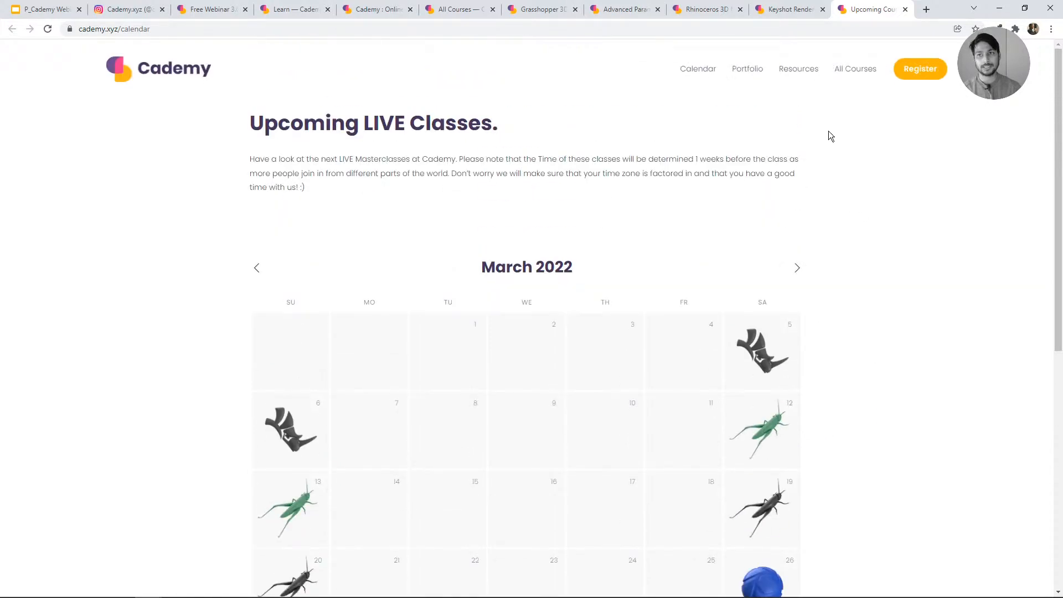
{"action": "left_click", "coordinate": [918, 77]}
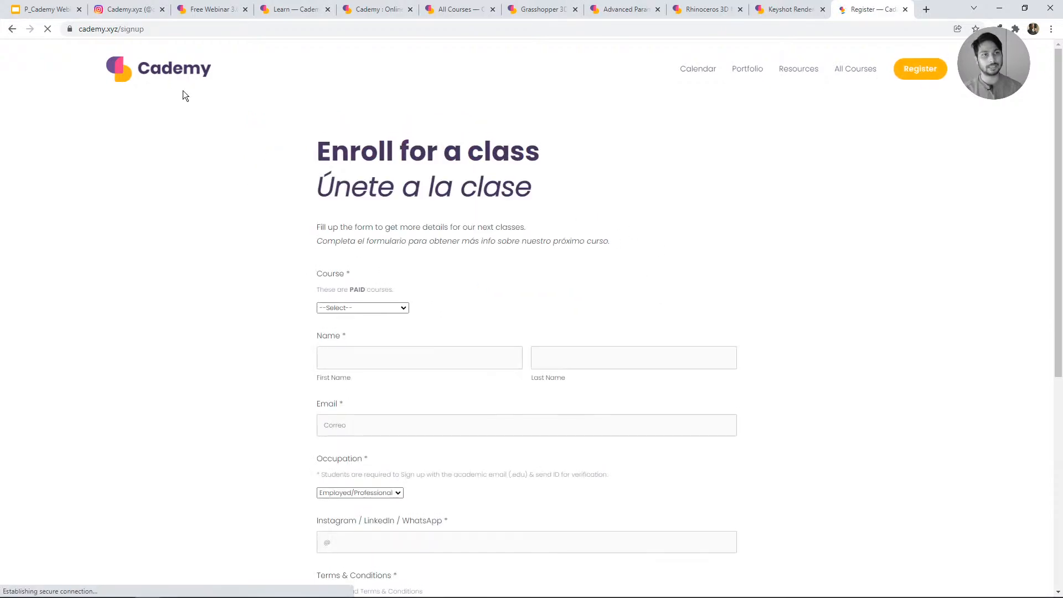
{"action": "left_click", "coordinate": [170, 78]}
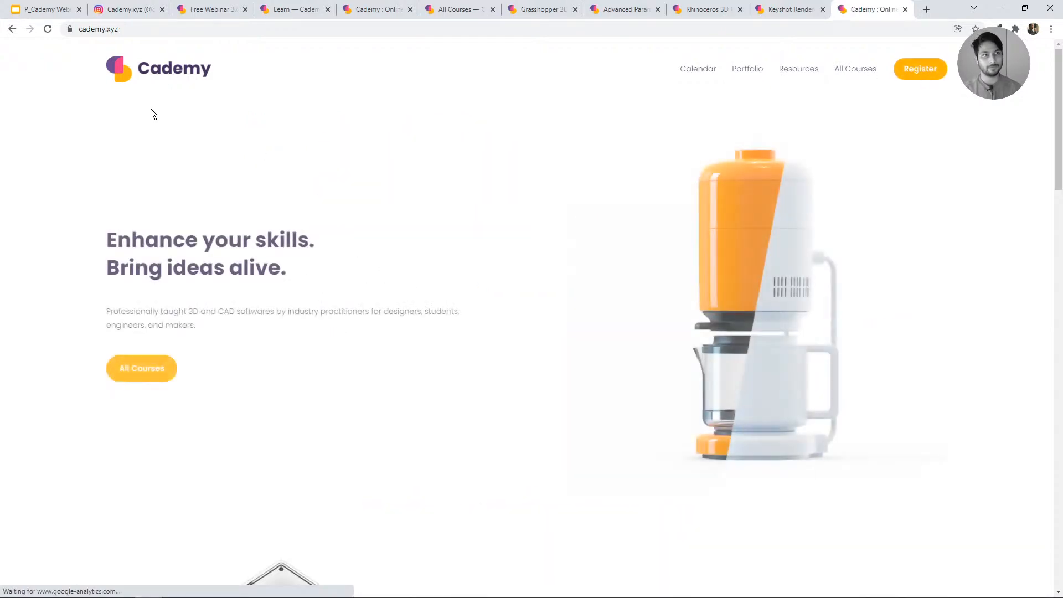
- Switch to the Google Slides deck, present it from the image collage on slide 12 to the contact slide, and end the slideshow
{"action": "key", "text": "ctrl+1"}
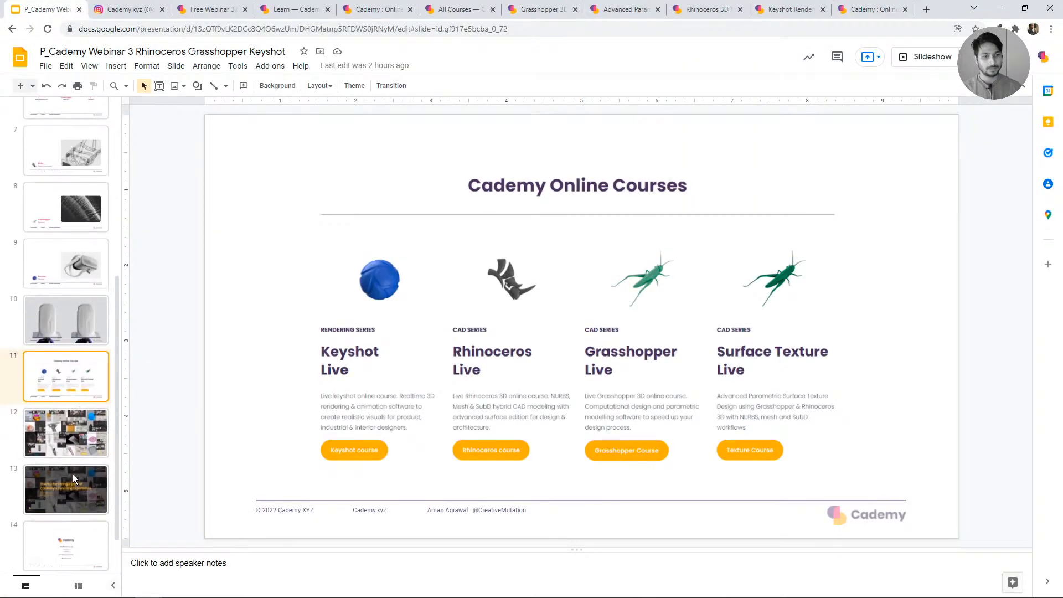
{"action": "left_click", "coordinate": [82, 434]}
{"action": "left_click", "coordinate": [921, 62]}
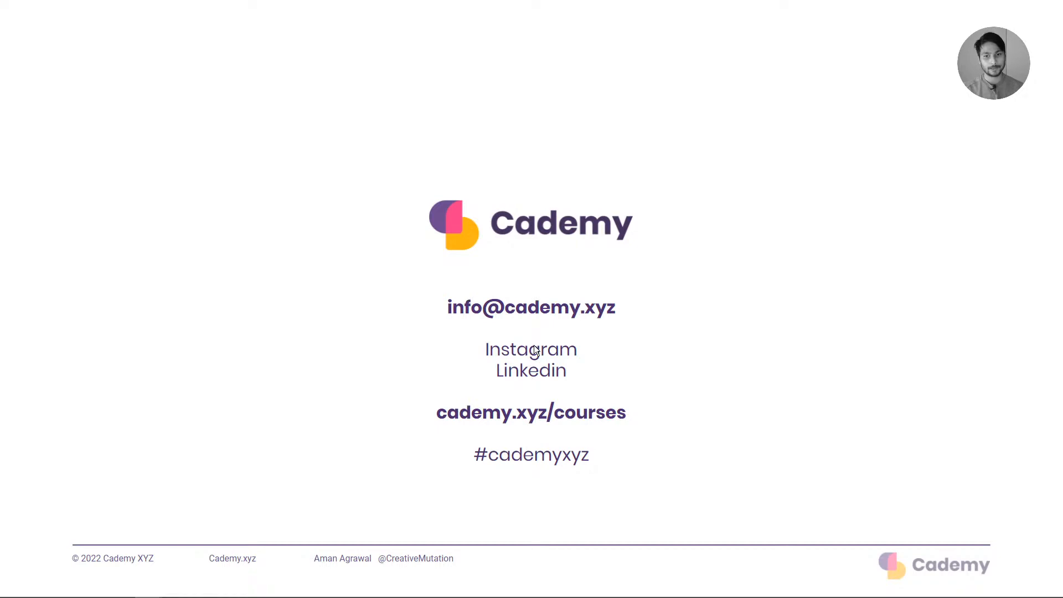
{"action": "key", "text": "Escape"}
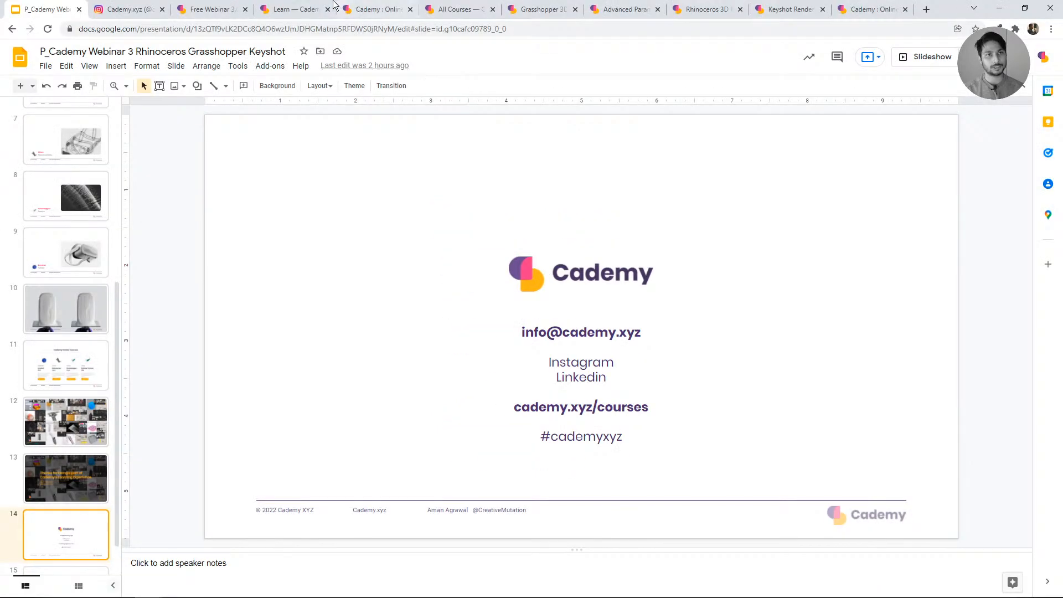
- Open Cademy's Student Showcase portfolio page from the Learn page and browse through the student projects
{"action": "left_click", "coordinate": [294, 9]}
{"action": "scroll", "coordinate": [646, 82], "scroll_direction": "up", "scroll_amount": 1}
{"action": "left_click", "coordinate": [748, 70]}
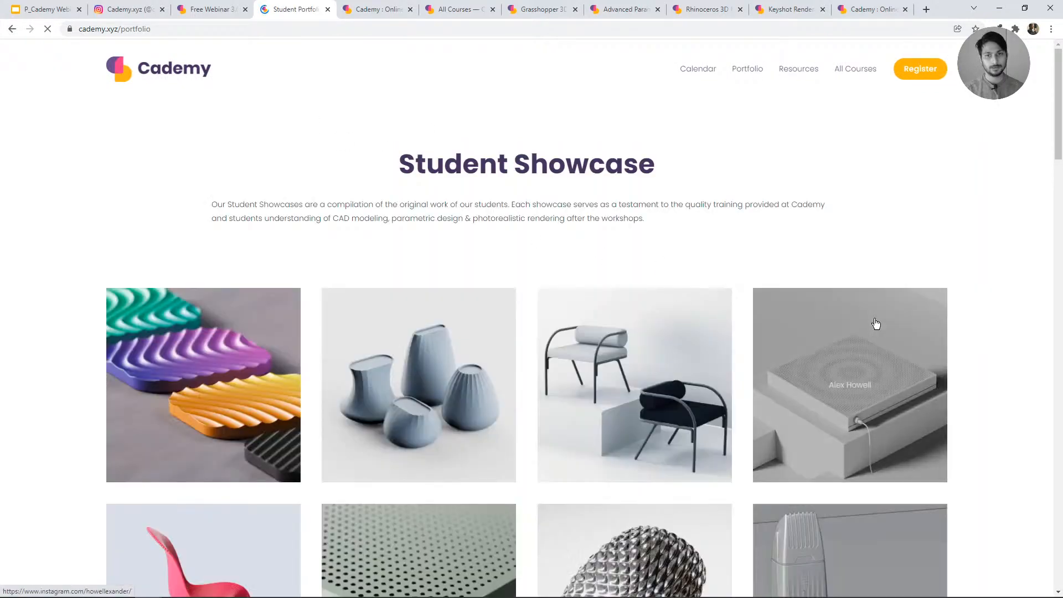
{"action": "scroll", "coordinate": [966, 316], "scroll_direction": "down", "scroll_amount": 13}
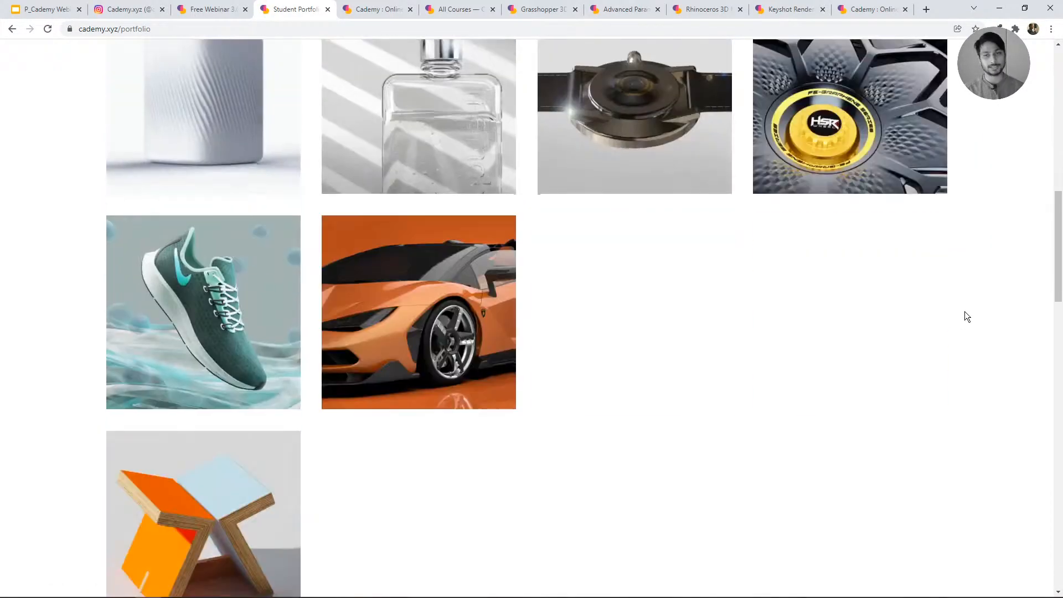
{"action": "scroll", "coordinate": [964, 312], "scroll_direction": "down", "scroll_amount": 5}
{"action": "scroll", "coordinate": [964, 312], "scroll_direction": "up", "scroll_amount": 7}
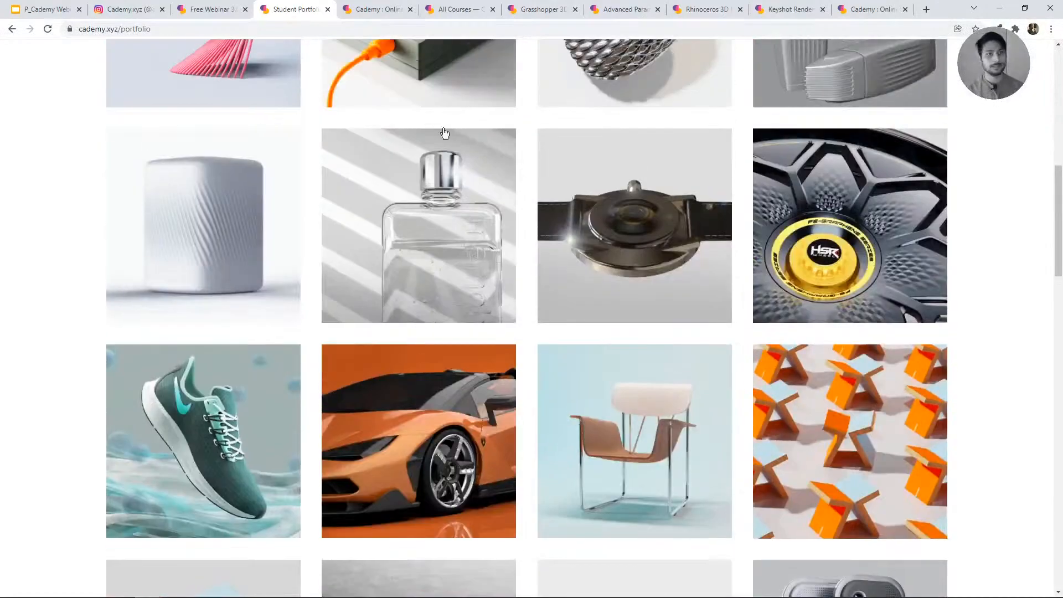
- Present the closing thank-you slide 15 of the webinar deck full screen, step back to the contact slide and end the slideshow
{"action": "left_click", "coordinate": [50, 9]}
{"action": "scroll", "coordinate": [81, 531], "scroll_direction": "down", "scroll_amount": 1}
{"action": "left_click", "coordinate": [77, 548]}
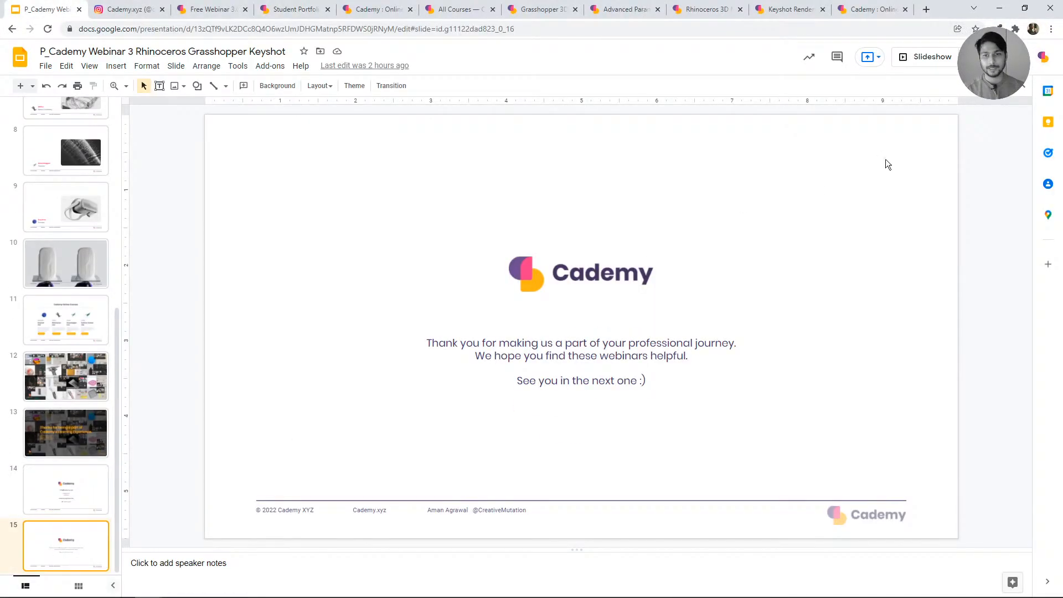
{"action": "left_click", "coordinate": [933, 58]}
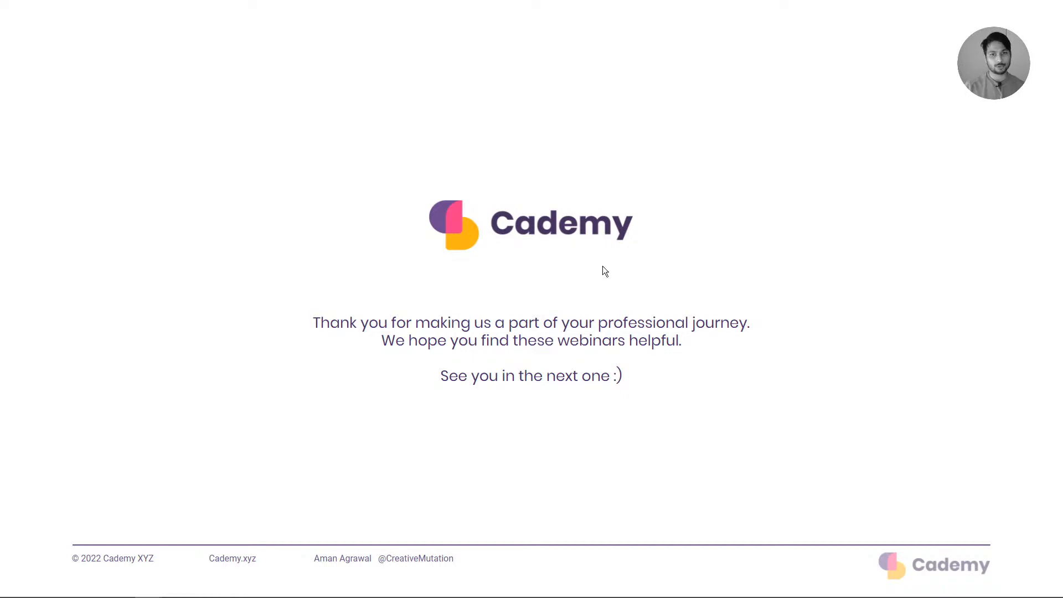
{"action": "key", "text": "Left"}
{"action": "key", "text": "Escape"}
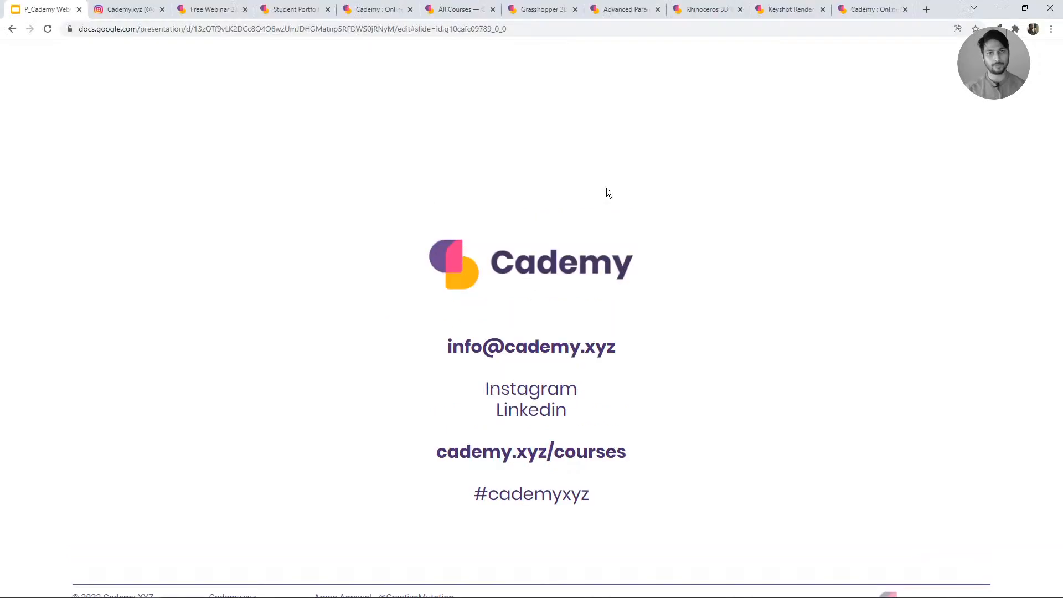
- Go through the Grasshopper Live course page, from the course topics and example images to the January 2022 calendar, and return to its top
{"action": "left_click", "coordinate": [544, 5]}
{"action": "left_click", "coordinate": [629, 7]}
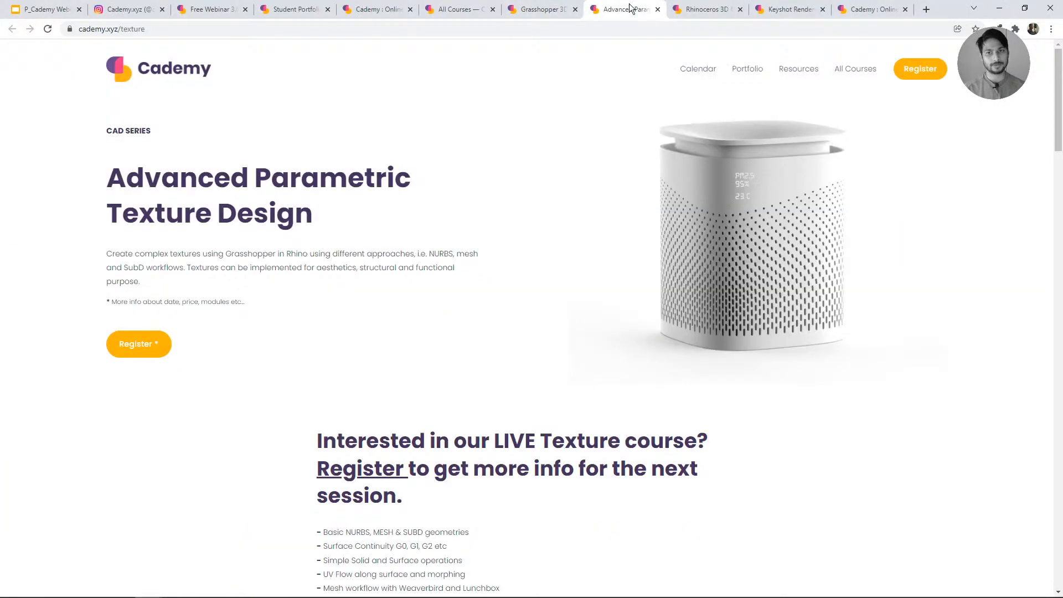
{"action": "left_click", "coordinate": [544, 10]}
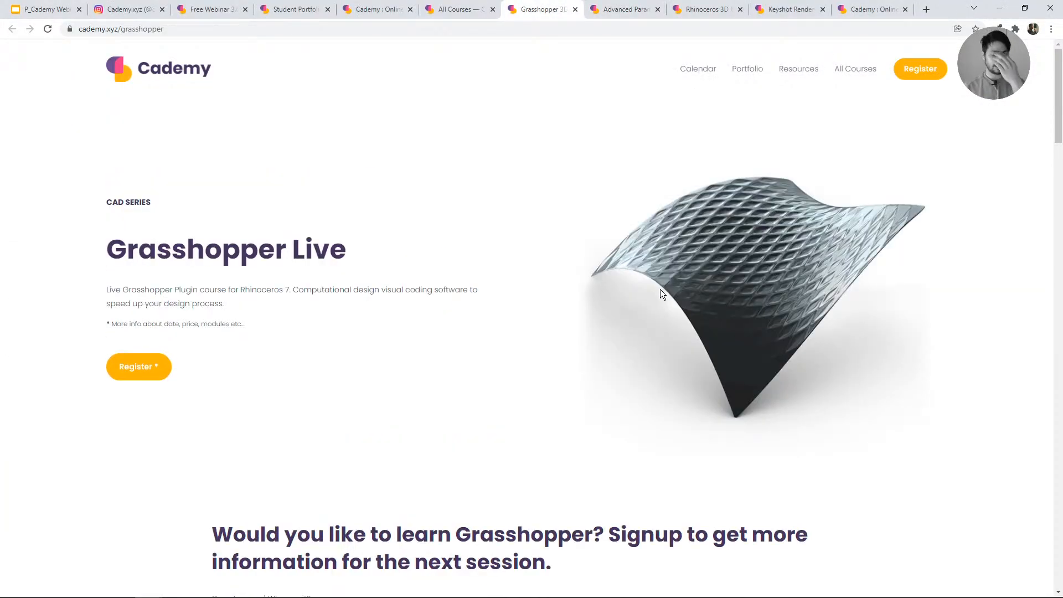
{"action": "scroll", "coordinate": [671, 321], "scroll_direction": "down", "scroll_amount": 10}
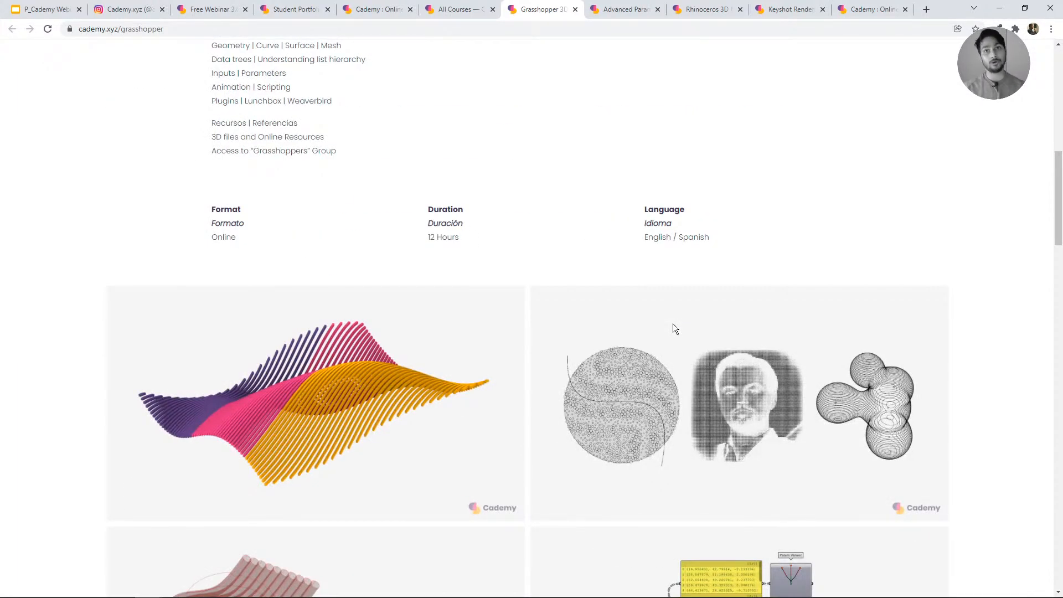
{"action": "scroll", "coordinate": [673, 323], "scroll_direction": "down", "scroll_amount": 10}
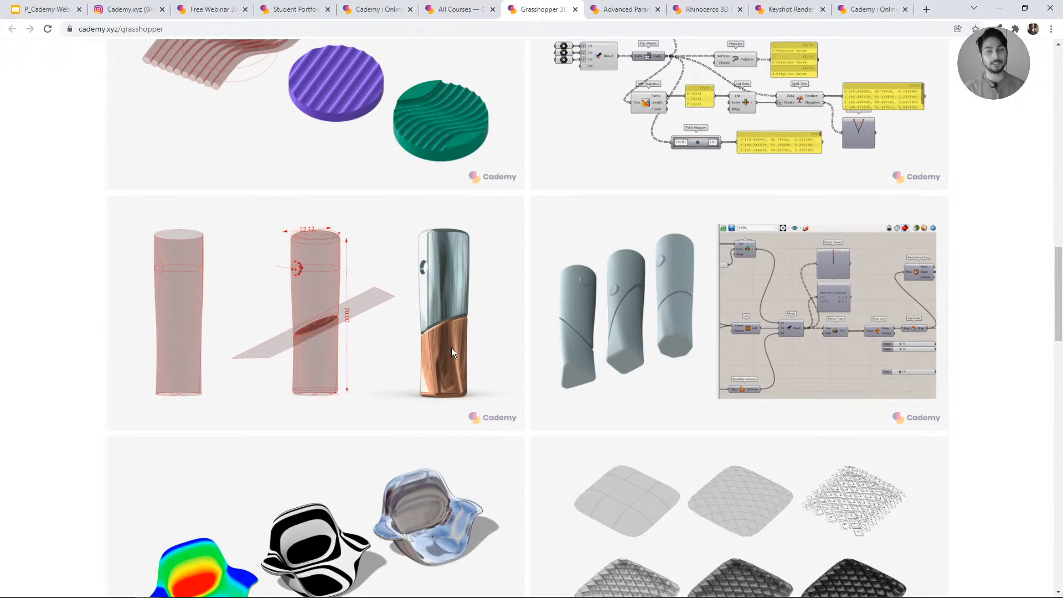
{"action": "scroll", "coordinate": [548, 337], "scroll_direction": "down", "scroll_amount": 10}
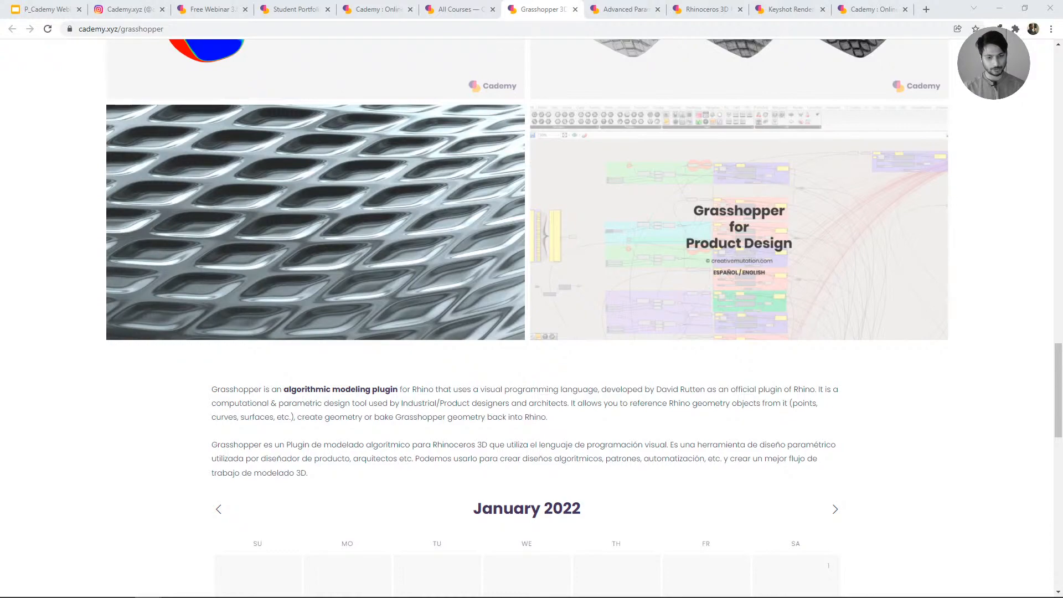
{"action": "scroll", "coordinate": [775, 317], "scroll_direction": "up", "scroll_amount": 20}
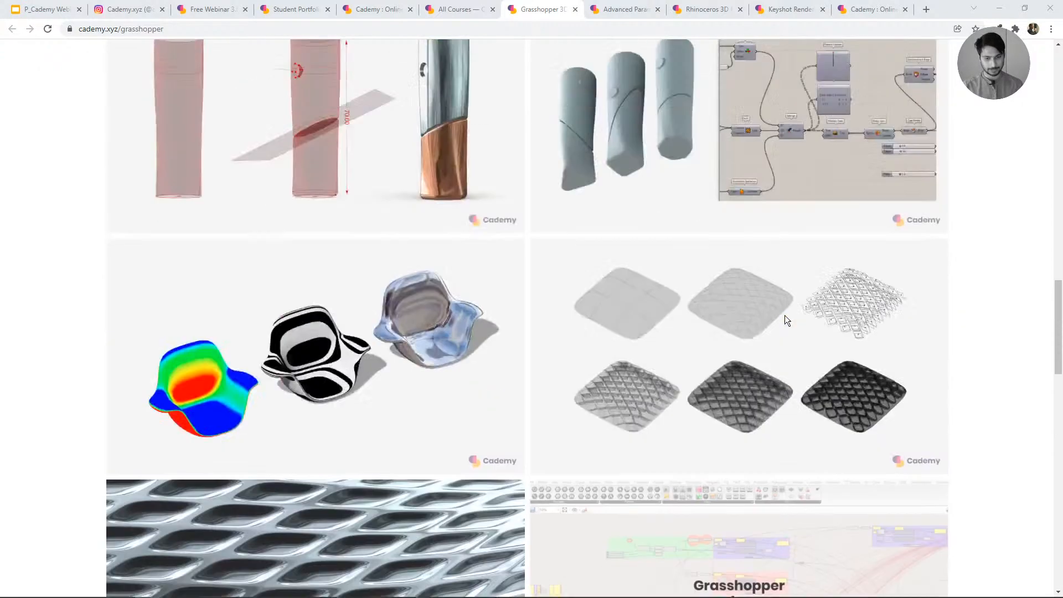
{"action": "scroll", "coordinate": [707, 326], "scroll_direction": "up", "scroll_amount": 10}
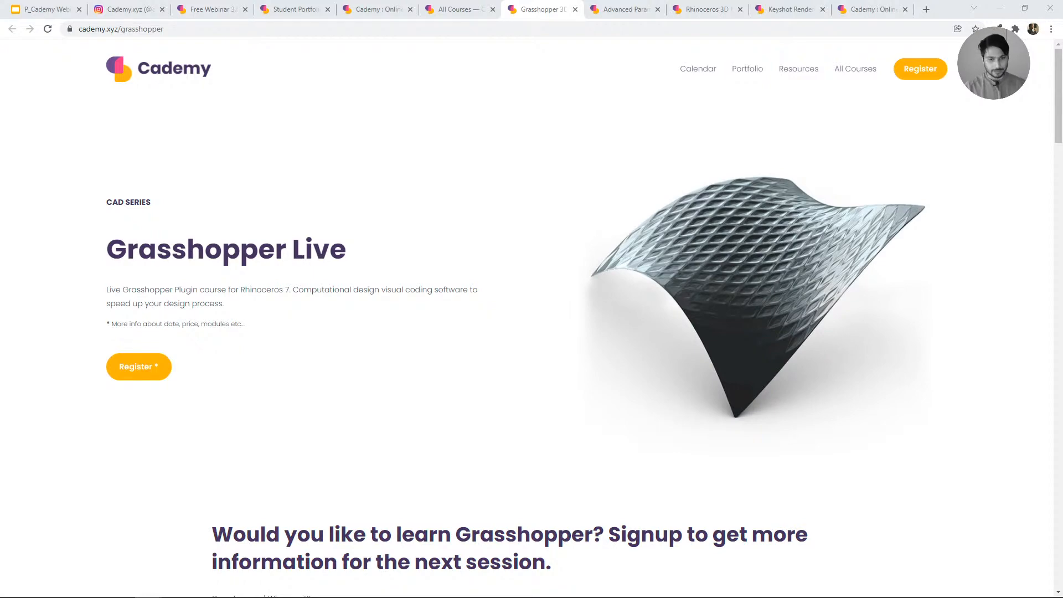
{"action": "scroll", "coordinate": [474, 332], "scroll_direction": "down", "scroll_amount": 4}
{"action": "scroll", "coordinate": [477, 337], "scroll_direction": "up", "scroll_amount": 4}
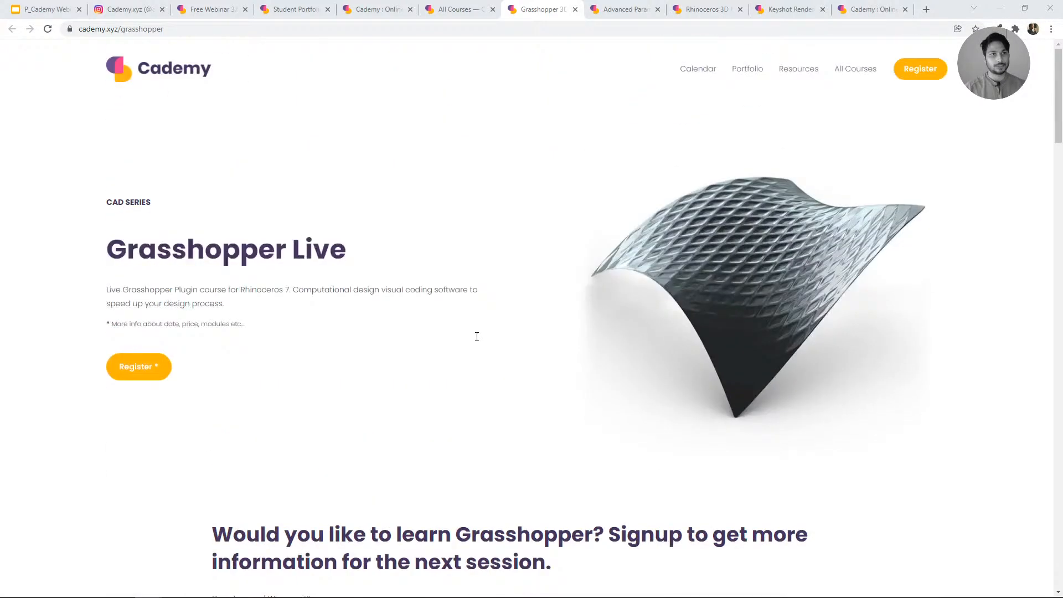
- Return to the webinar deck in Google Slides and show the closing thank-you slide 15
{"action": "left_click", "coordinate": [53, 9]}
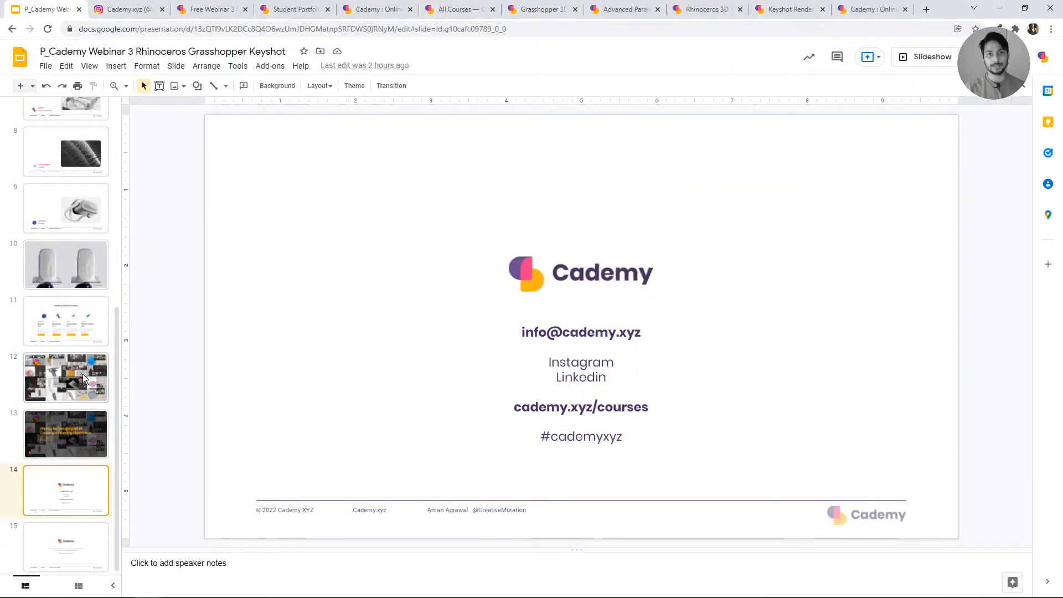
{"action": "left_click", "coordinate": [68, 534]}
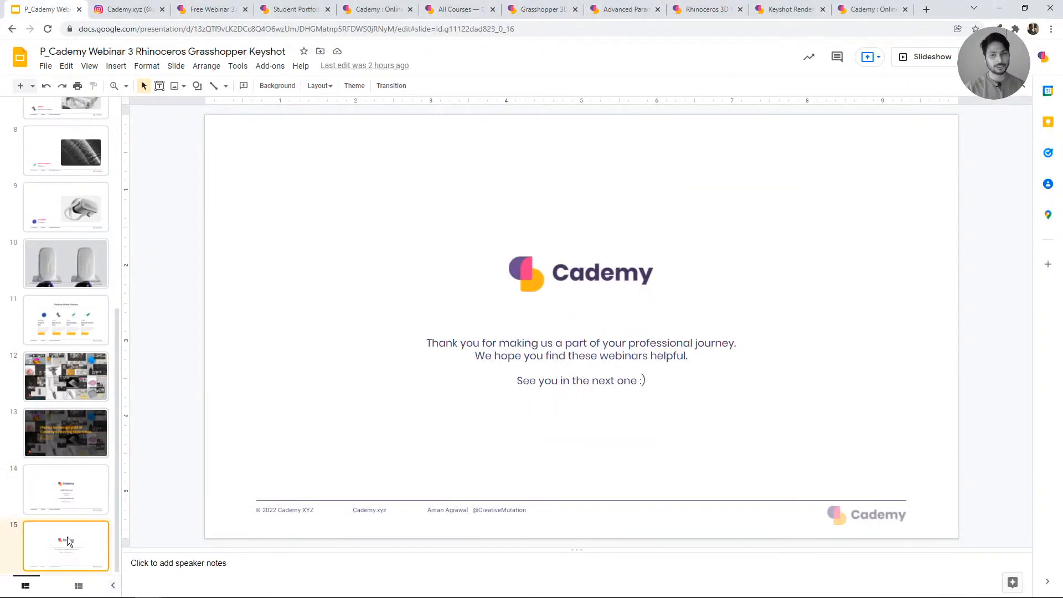